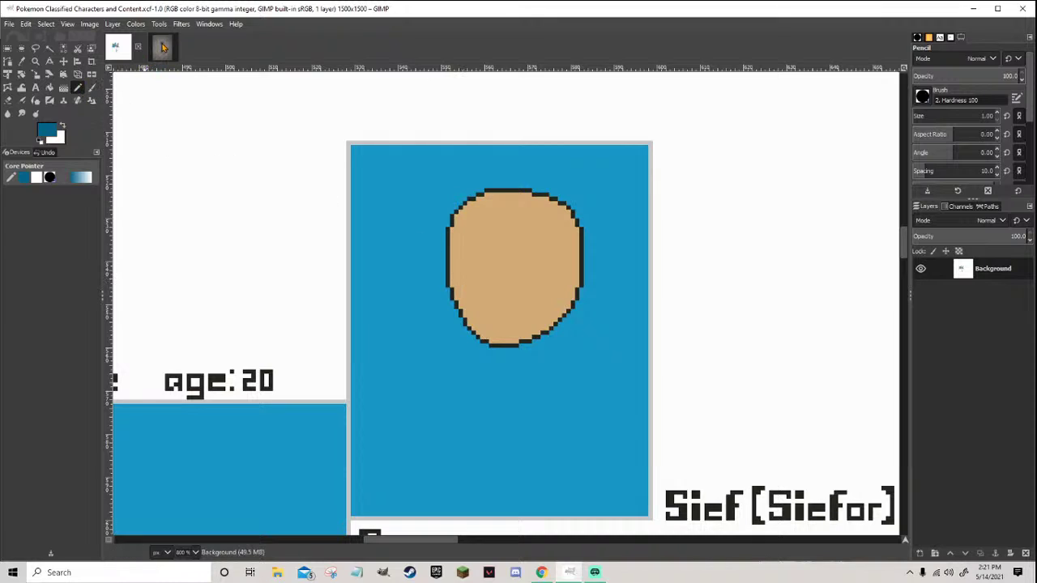
Examine the Siefor reference sketch and compare it with the character portraits on the sprite sheet around the blank head
{"action": "left_click", "coordinate": [162, 49]}
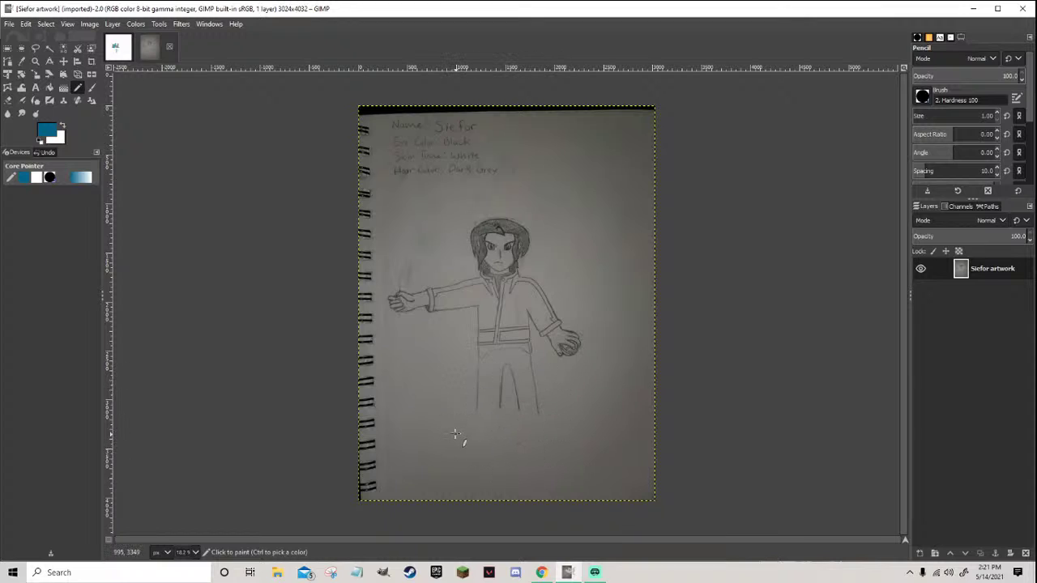
{"action": "key", "text": "ctrl+Tab"}
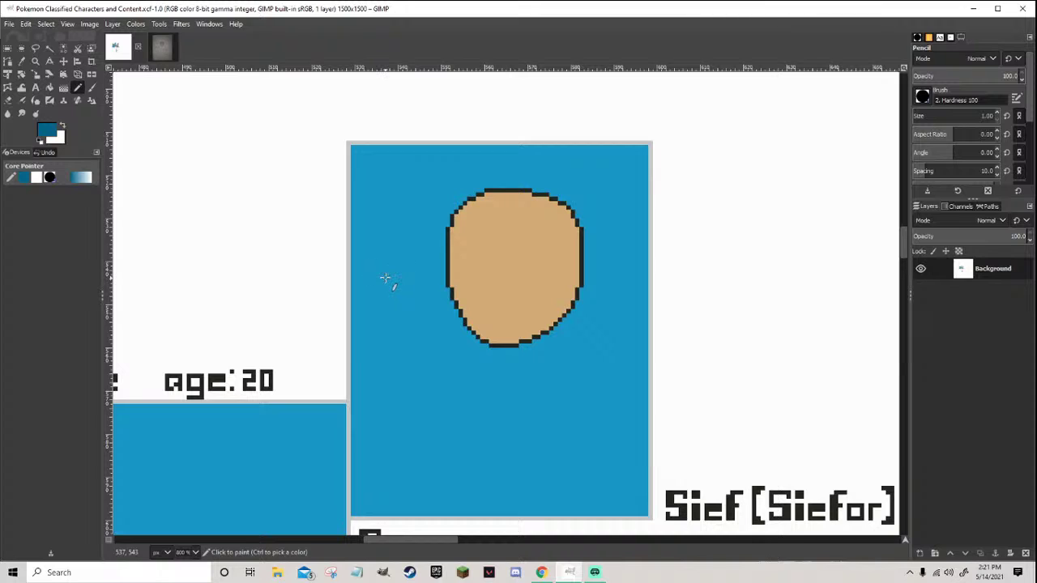
{"action": "scroll", "coordinate": [396, 340], "scroll_direction": "down", "scroll_amount": 5}
{"action": "scroll", "coordinate": [365, 419], "scroll_direction": "up", "scroll_amount": 3}
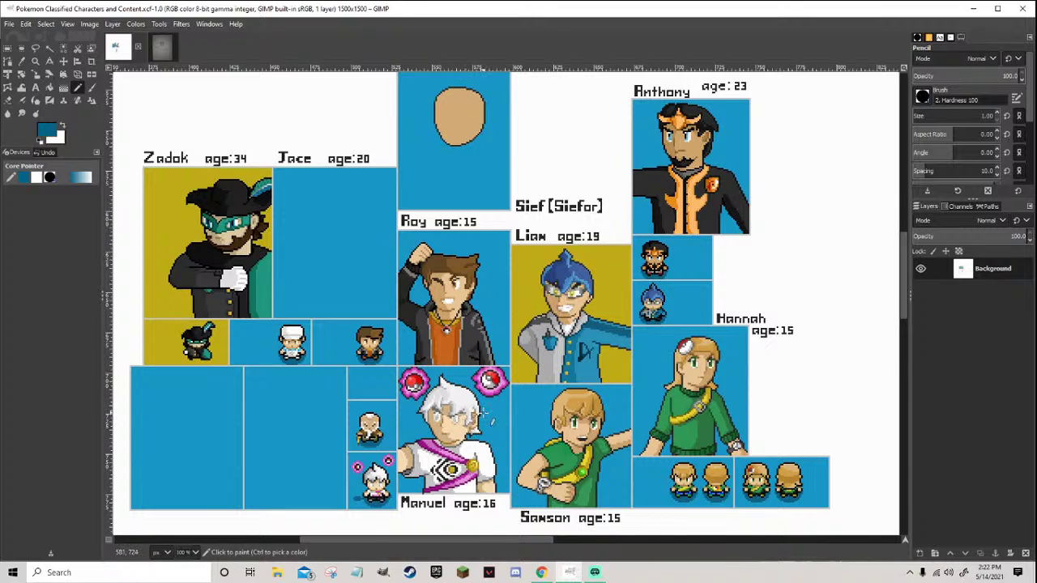
{"action": "scroll", "coordinate": [484, 413], "scroll_direction": "up", "scroll_amount": 5}
{"action": "scroll", "coordinate": [455, 363], "scroll_direction": "up", "scroll_amount": 8}
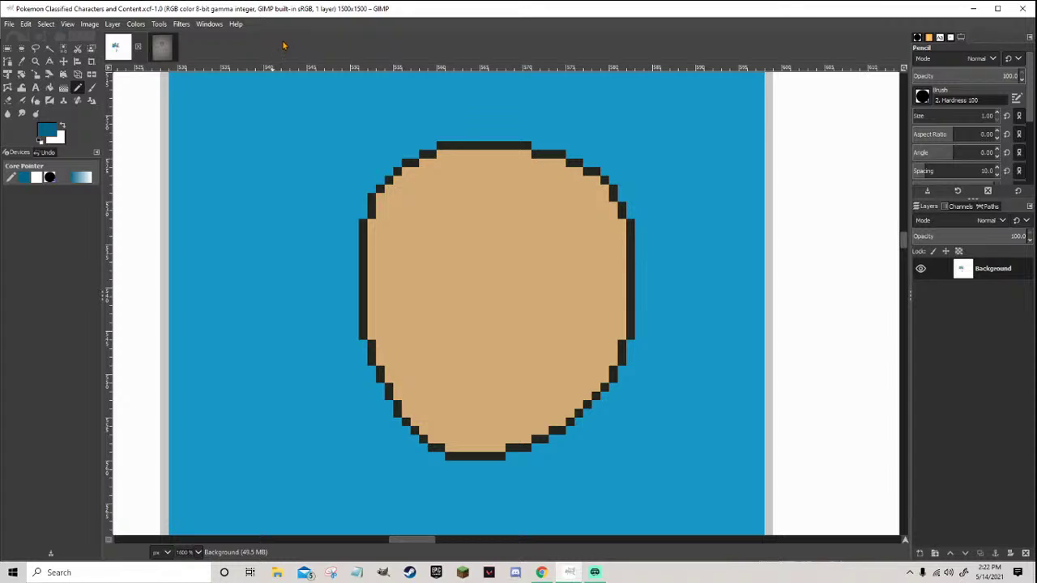
{"action": "scroll", "coordinate": [467, 315], "scroll_direction": "down", "scroll_amount": 1}
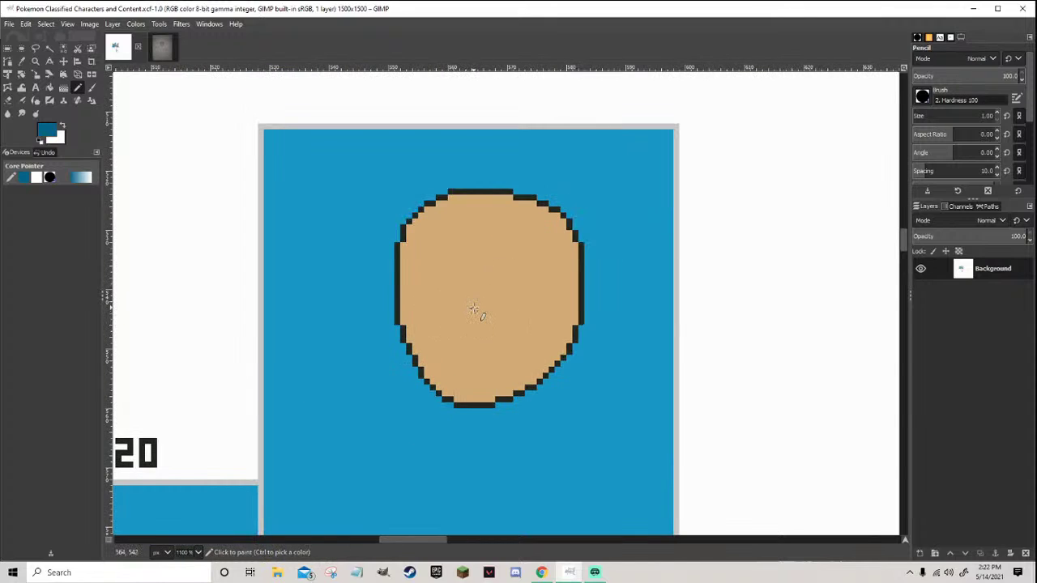
{"action": "scroll", "coordinate": [475, 317], "scroll_direction": "down", "scroll_amount": 10}
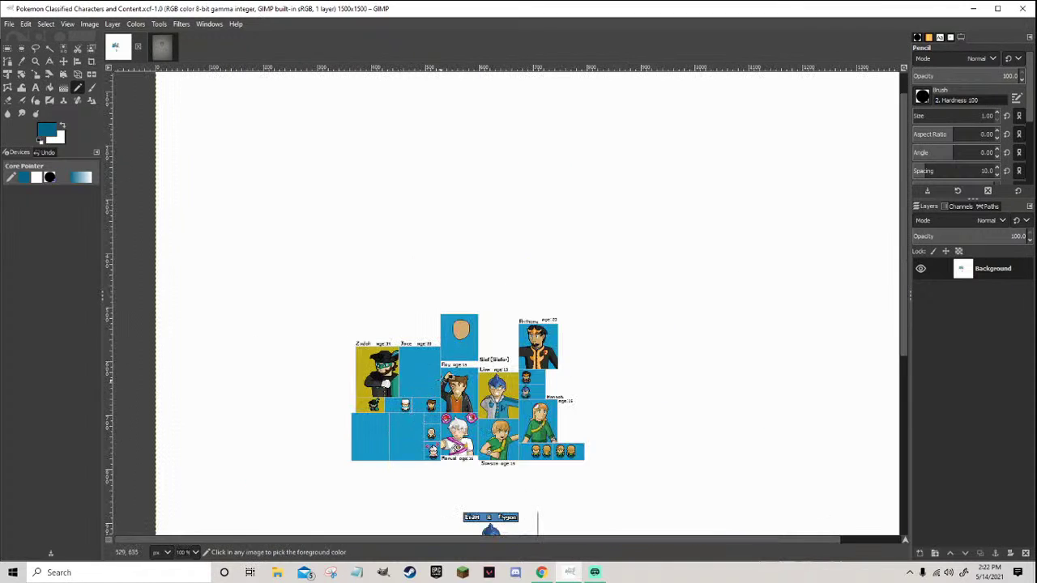
{"action": "scroll", "coordinate": [460, 345], "scroll_direction": "up", "scroll_amount": 3}
{"action": "scroll", "coordinate": [460, 338], "scroll_direction": "down", "scroll_amount": 1}
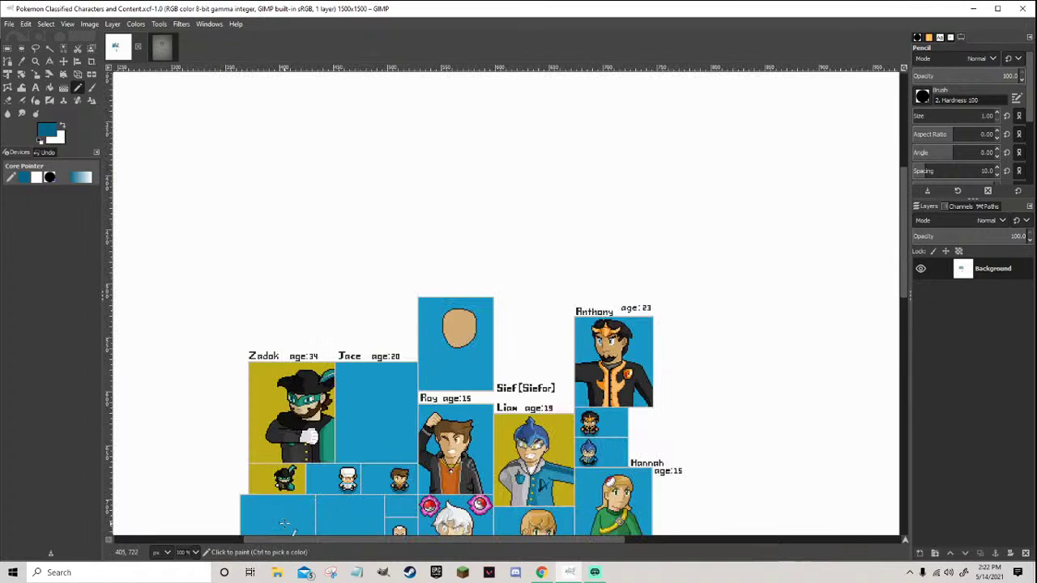
{"action": "scroll", "coordinate": [300, 510], "scroll_direction": "down", "scroll_amount": 3}
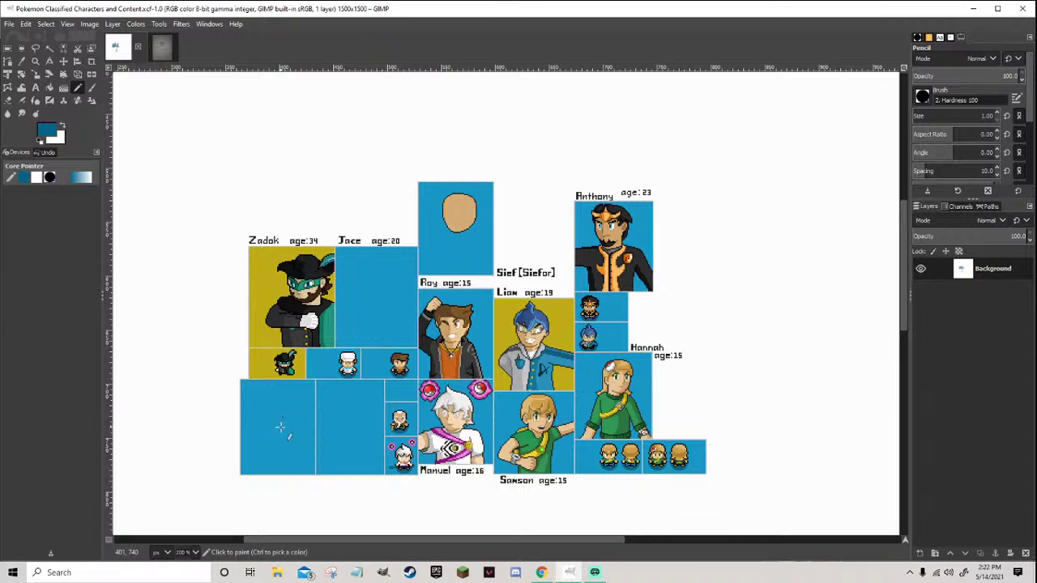
Draw a dark vertical line about 9 px long down from the head's lower-right jaw as the back of the neck
{"action": "scroll", "coordinate": [464, 200], "scroll_direction": "up", "scroll_amount": 5}
{"action": "scroll", "coordinate": [437, 175], "scroll_direction": "up", "scroll_amount": 1}
{"action": "scroll", "coordinate": [435, 176], "scroll_direction": "down", "scroll_amount": 1}
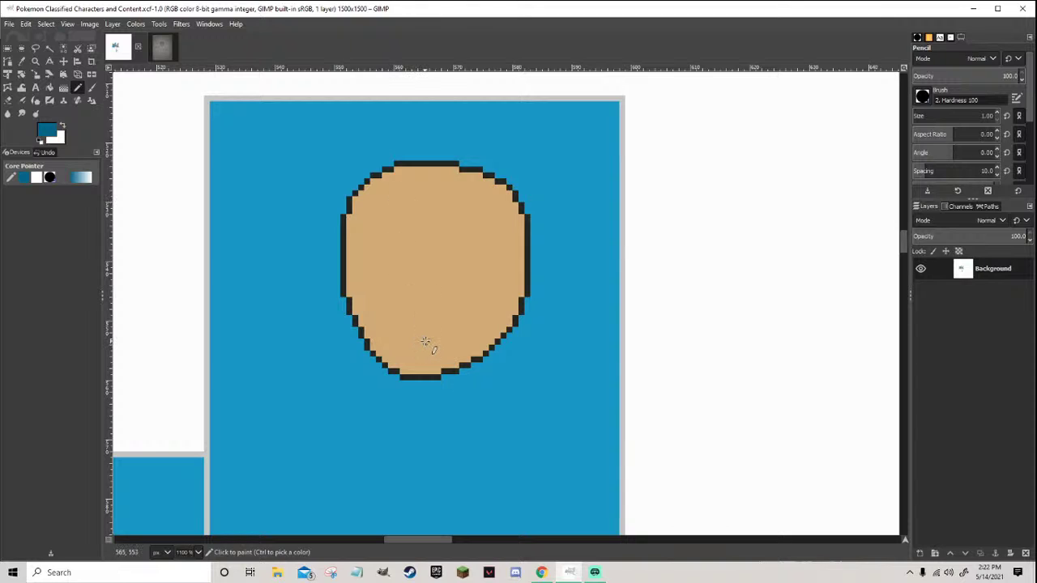
{"action": "scroll", "coordinate": [474, 403], "scroll_direction": "up", "scroll_amount": 1}
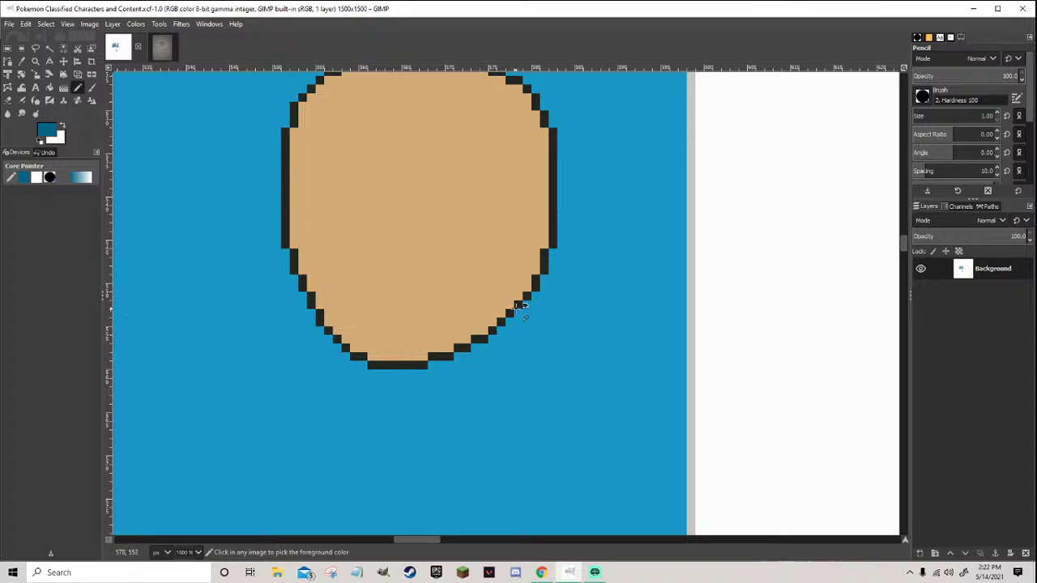
{"action": "key", "text": "d"}
{"action": "mouse_move", "coordinate": [518, 306]}
{"action": "left_mouse_down"}
{"action": "mouse_move", "coordinate": [528, 308]}
{"action": "mouse_move", "coordinate": [528, 376]}
{"action": "left_mouse_up"}
{"action": "key", "text": "x"}
{"action": "key", "text": "x"}
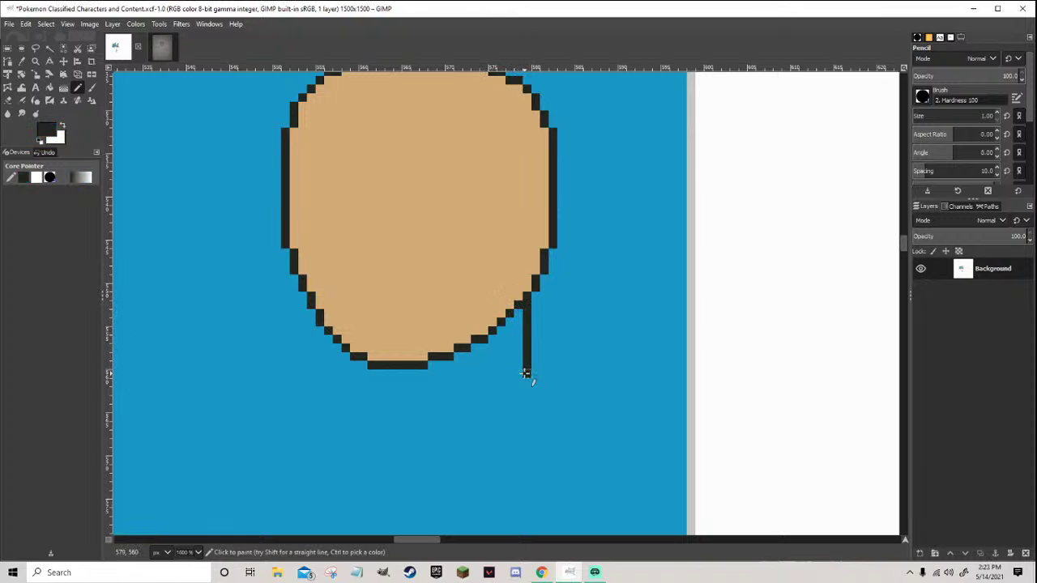
Draw a short dark vertical line about 2 px long below the chin as the front edge of the neck
{"action": "left_click", "coordinate": [397, 375]}
{"action": "scroll", "coordinate": [413, 405], "scroll_direction": "down", "scroll_amount": 4}
{"action": "scroll", "coordinate": [418, 420], "scroll_direction": "up", "scroll_amount": 2}
{"action": "scroll", "coordinate": [418, 419], "scroll_direction": "up", "scroll_amount": 1}
{"action": "left_click", "coordinate": [453, 361], "text": "ctrl"}
{"action": "left_click", "coordinate": [455, 295]}
{"action": "left_click", "coordinate": [458, 286], "text": "ctrl"}
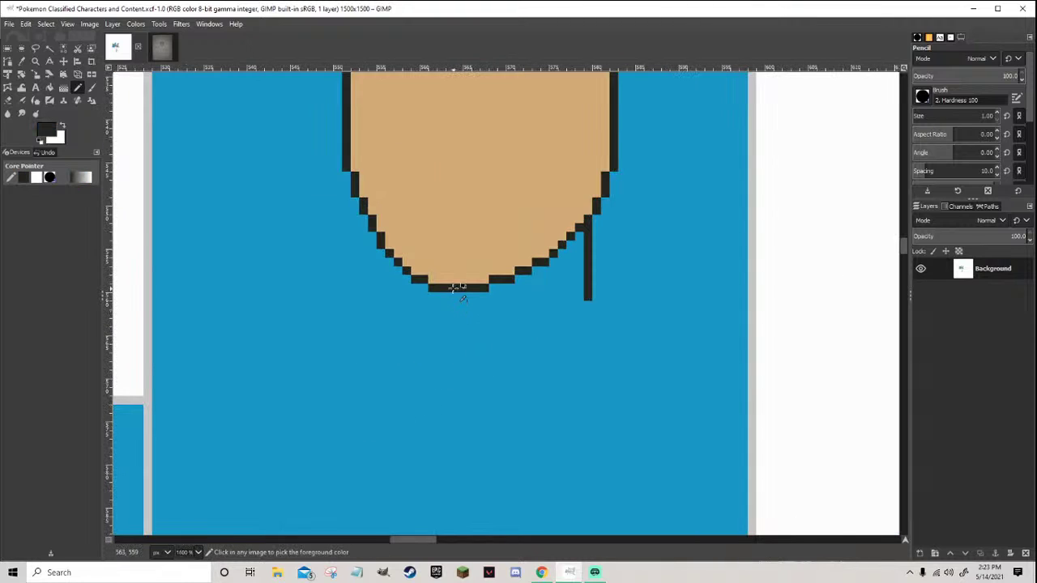
{"action": "left_click", "coordinate": [442, 295]}
{"action": "scroll", "coordinate": [445, 300], "scroll_direction": "down", "scroll_amount": 4}
{"action": "scroll", "coordinate": [484, 316], "scroll_direction": "up", "scroll_amount": 3}
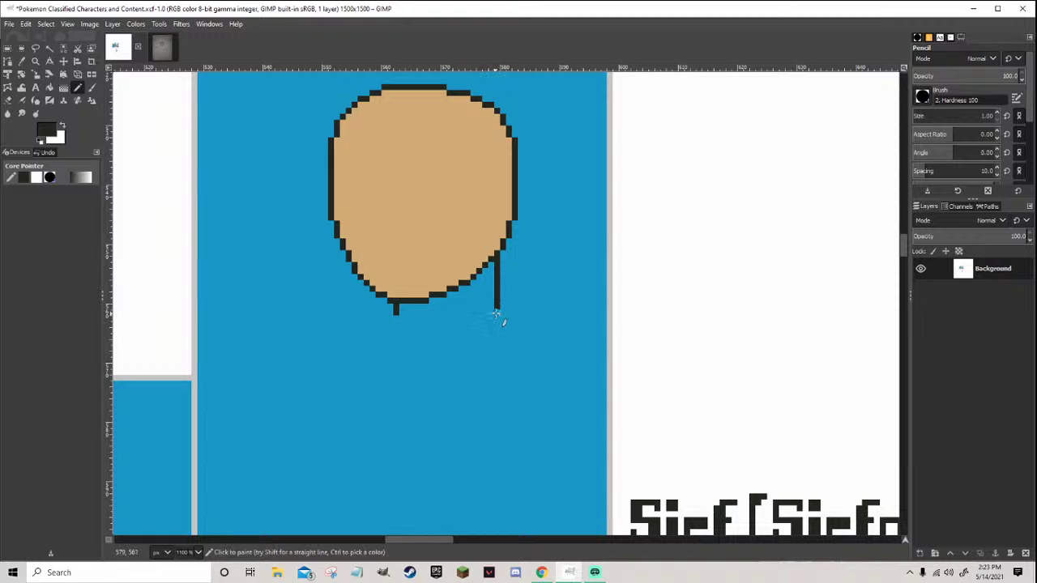
Close the base of the neck with a line in the face's skin colour and fill the enclosed area with that colour
{"action": "left_click", "coordinate": [463, 243], "text": "ctrl"}
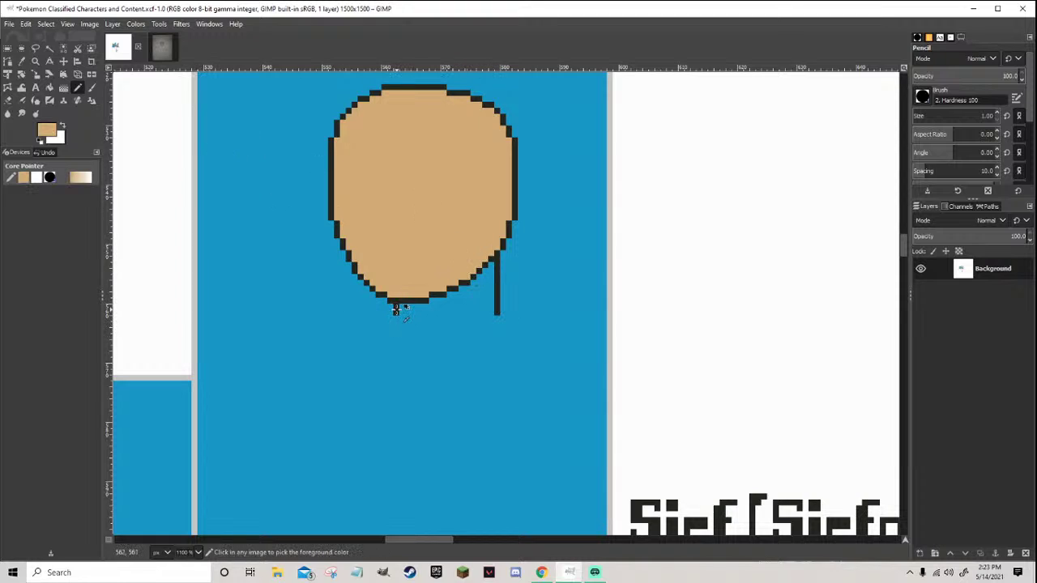
{"action": "left_click_drag", "start_coordinate": [396, 311], "coordinate": [496, 311]}
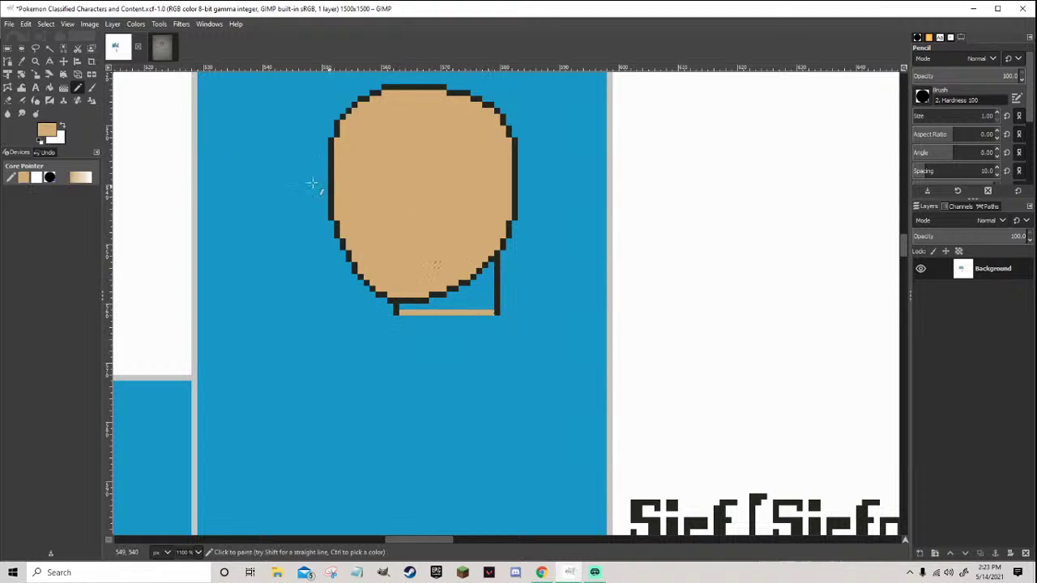
{"action": "left_click", "coordinate": [46, 87]}
{"action": "left_click", "coordinate": [475, 288]}
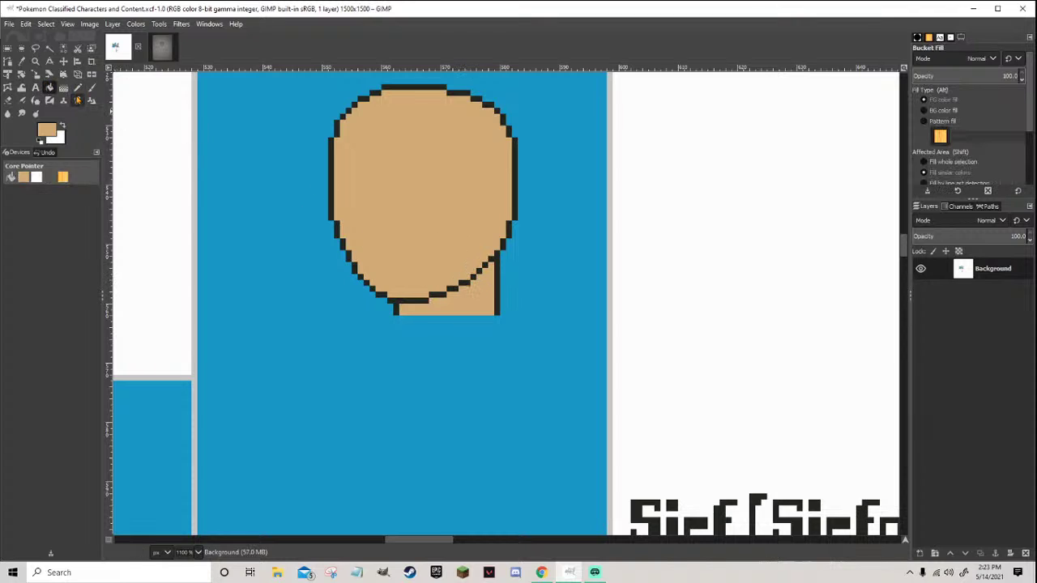
Return to the Pencil and examine the face in the Siefor sketch against the blank head on the sprite sheet
{"action": "left_click", "coordinate": [77, 88]}
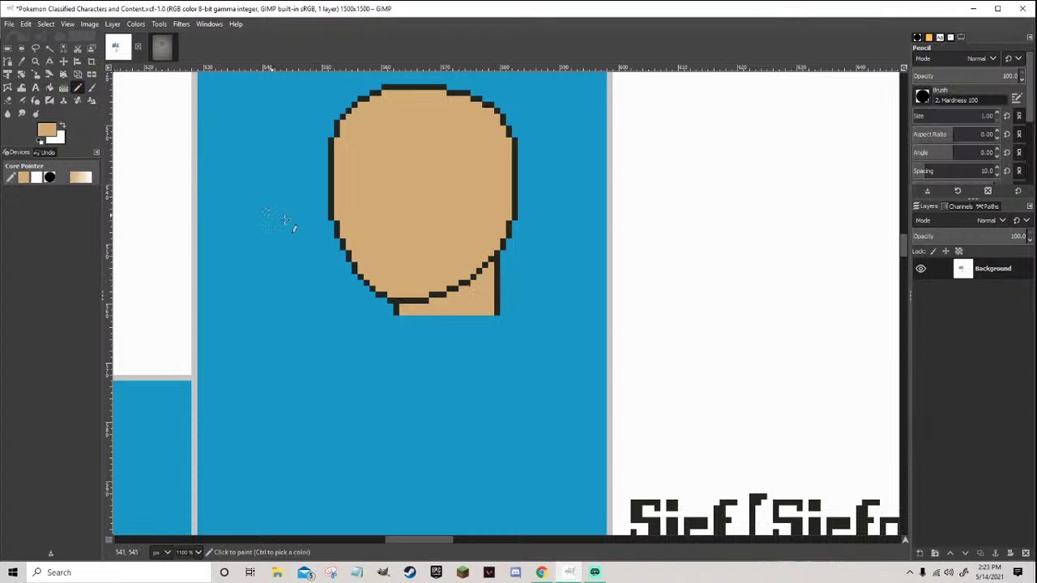
{"action": "scroll", "coordinate": [405, 202], "scroll_direction": "down", "scroll_amount": 2, "text": "ctrl"}
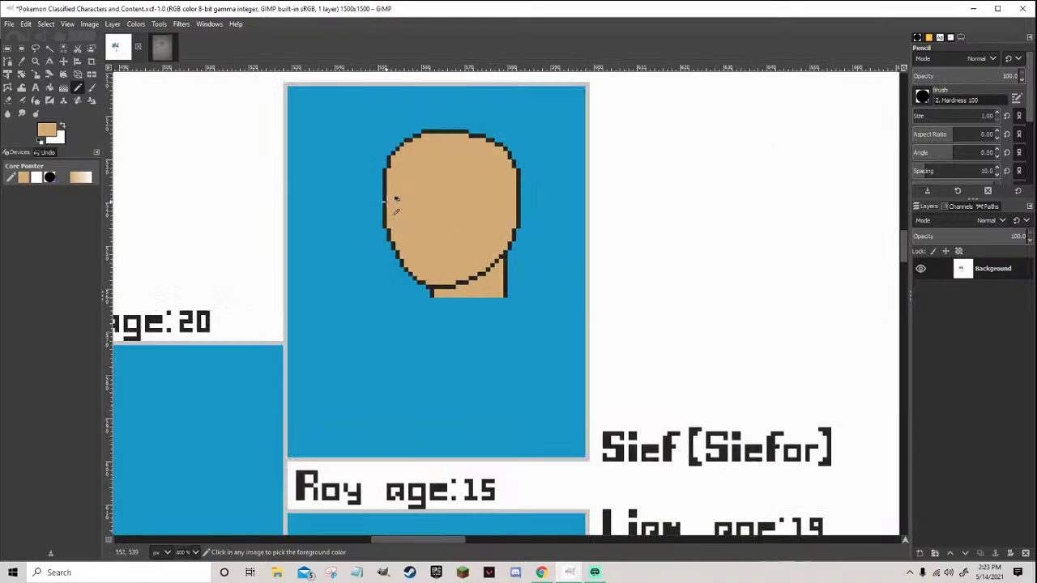
{"action": "scroll", "coordinate": [397, 194], "scroll_direction": "up", "scroll_amount": 2, "text": "ctrl"}
{"action": "scroll", "coordinate": [412, 177], "scroll_direction": "up", "scroll_amount": 1, "text": "ctrl"}
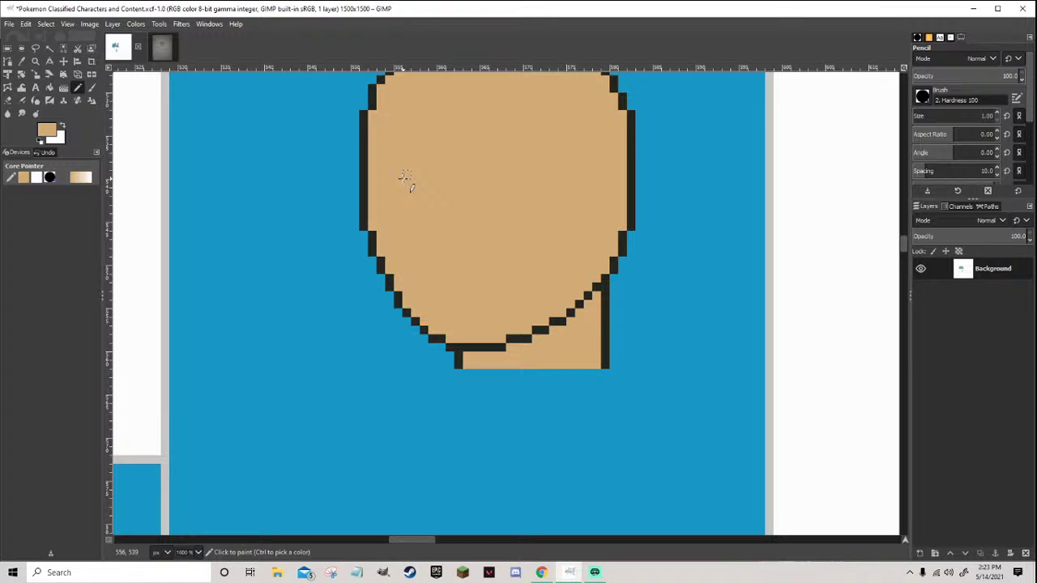
{"action": "left_click", "coordinate": [162, 47]}
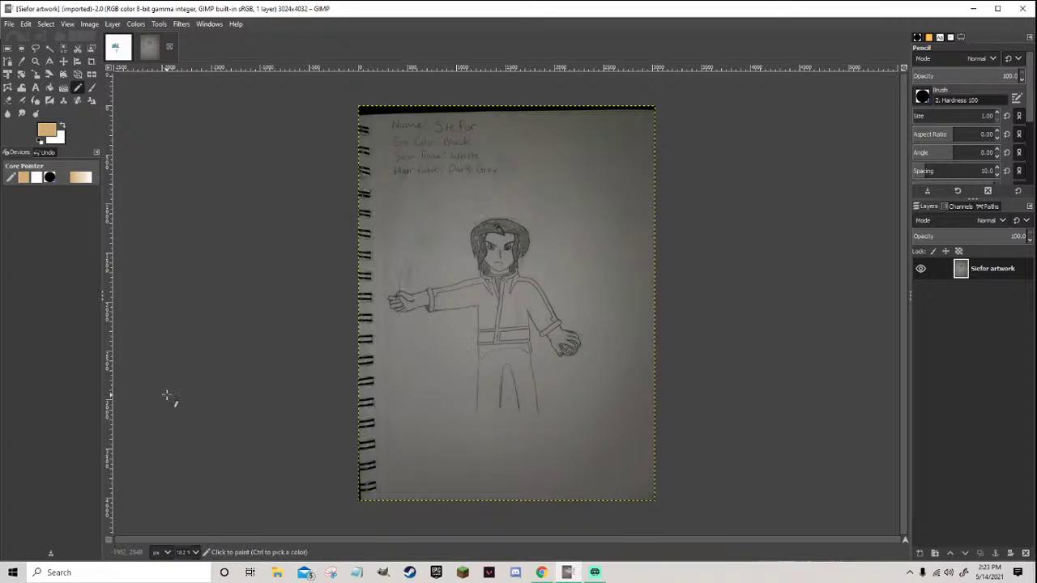
{"action": "left_click", "coordinate": [119, 49]}
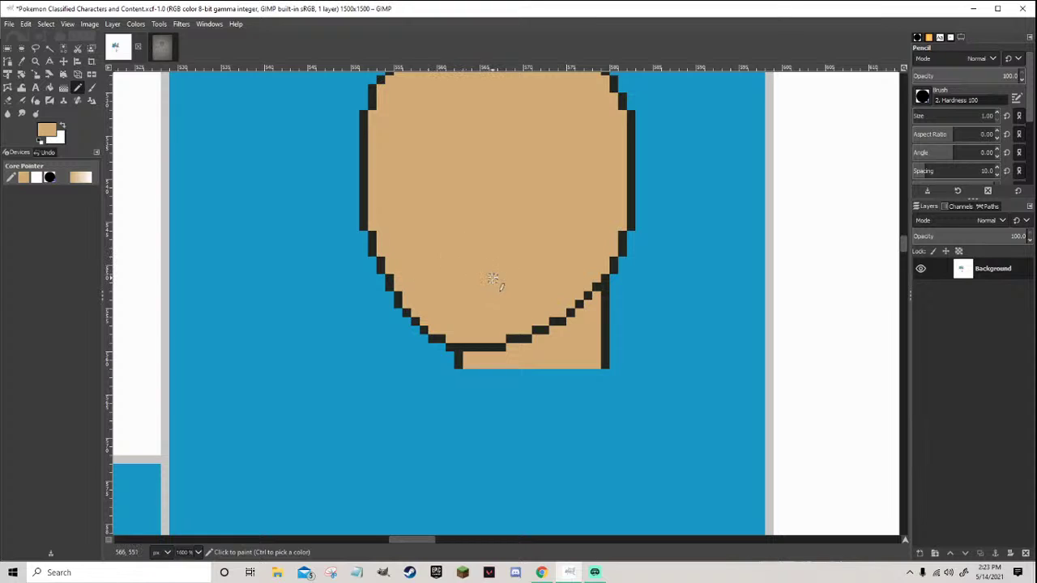
{"action": "scroll", "coordinate": [494, 279], "scroll_direction": "down", "scroll_amount": 3}
{"action": "scroll", "coordinate": [498, 277], "scroll_direction": "up", "scroll_amount": 1}
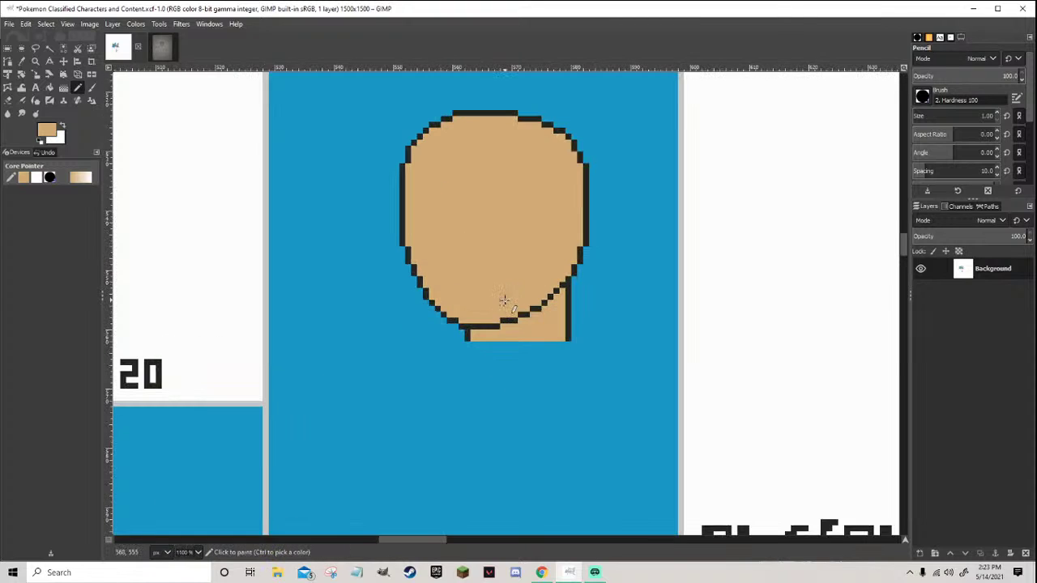
{"action": "scroll", "coordinate": [496, 182], "scroll_direction": "up", "scroll_amount": 2}
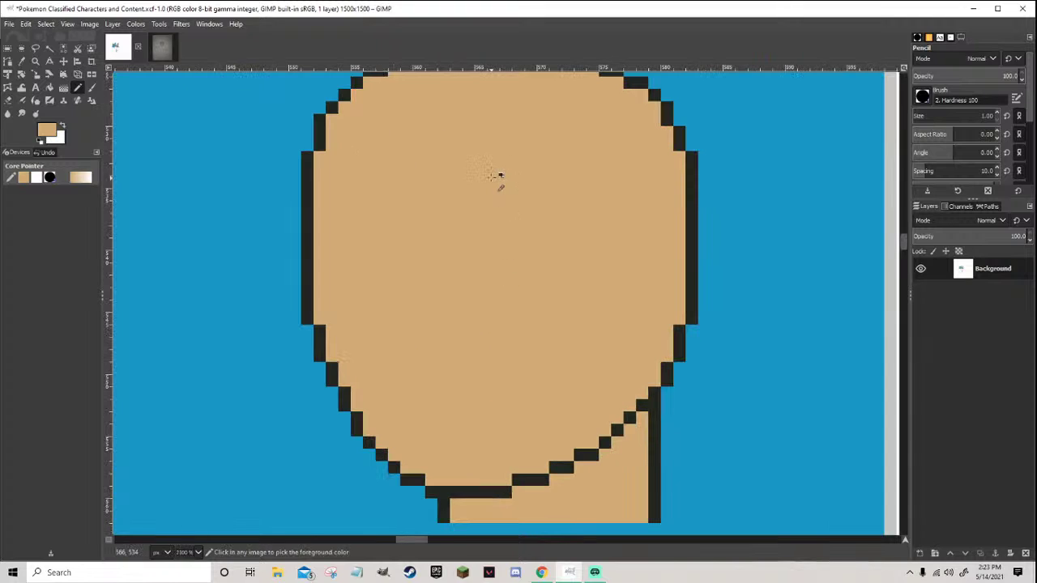
{"action": "scroll", "coordinate": [483, 203], "scroll_direction": "down", "scroll_amount": 2}
{"action": "scroll", "coordinate": [486, 202], "scroll_direction": "up", "scroll_amount": 2}
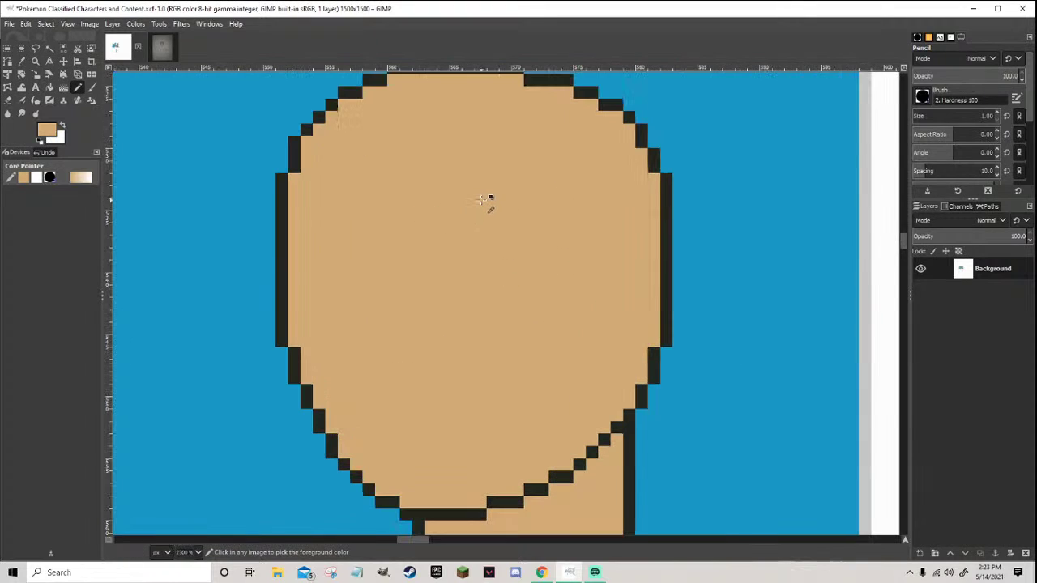
Draw two vertical lines about 5 px tall on the face in the dark outline colour as the inner edges of the eyes
{"action": "left_click", "coordinate": [283, 234], "text": "ctrl"}
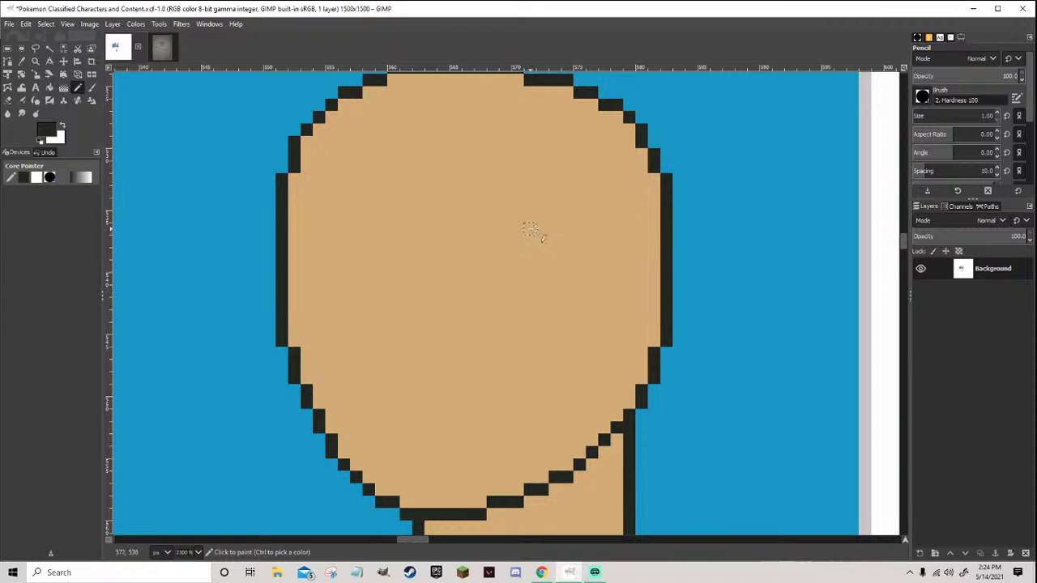
{"action": "scroll", "coordinate": [542, 230], "scroll_direction": "down", "scroll_amount": 1}
{"action": "scroll", "coordinate": [566, 229], "scroll_direction": "up", "scroll_amount": 1}
{"action": "scroll", "coordinate": [587, 228], "scroll_direction": "down", "scroll_amount": 1}
{"action": "scroll", "coordinate": [591, 228], "scroll_direction": "up", "scroll_amount": 1}
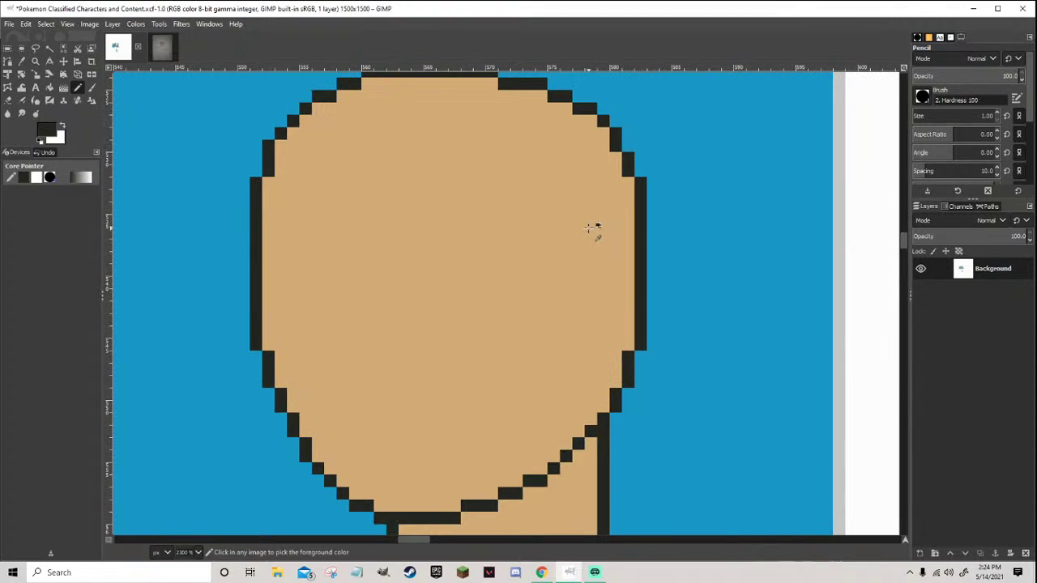
{"action": "left_click", "coordinate": [868, 246], "text": "ctrl"}
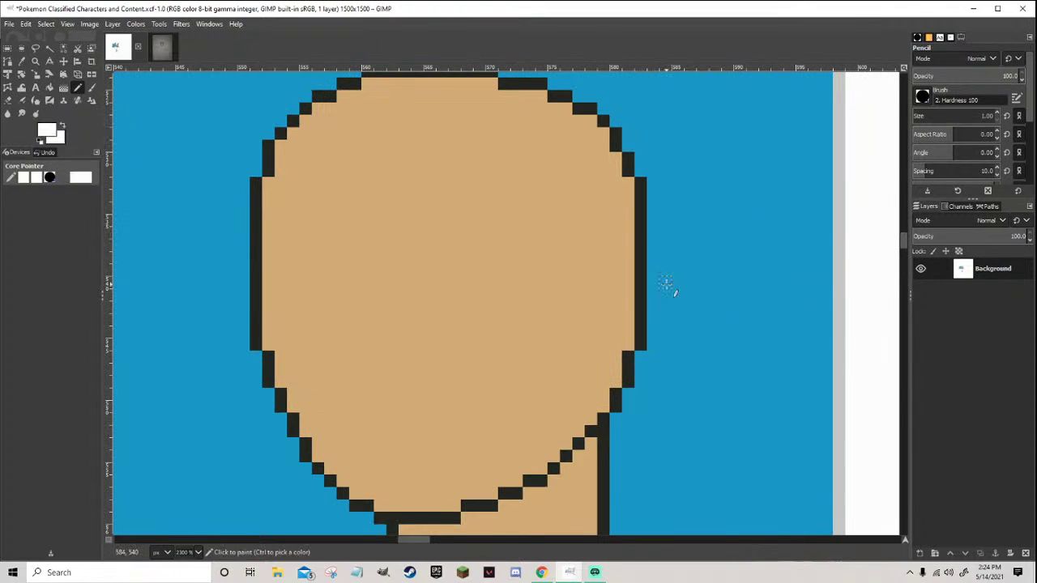
{"action": "left_click", "coordinate": [639, 249], "text": "ctrl"}
{"action": "scroll", "coordinate": [565, 251], "scroll_direction": "up", "scroll_amount": 1}
{"action": "scroll", "coordinate": [504, 289], "scroll_direction": "down", "scroll_amount": 1}
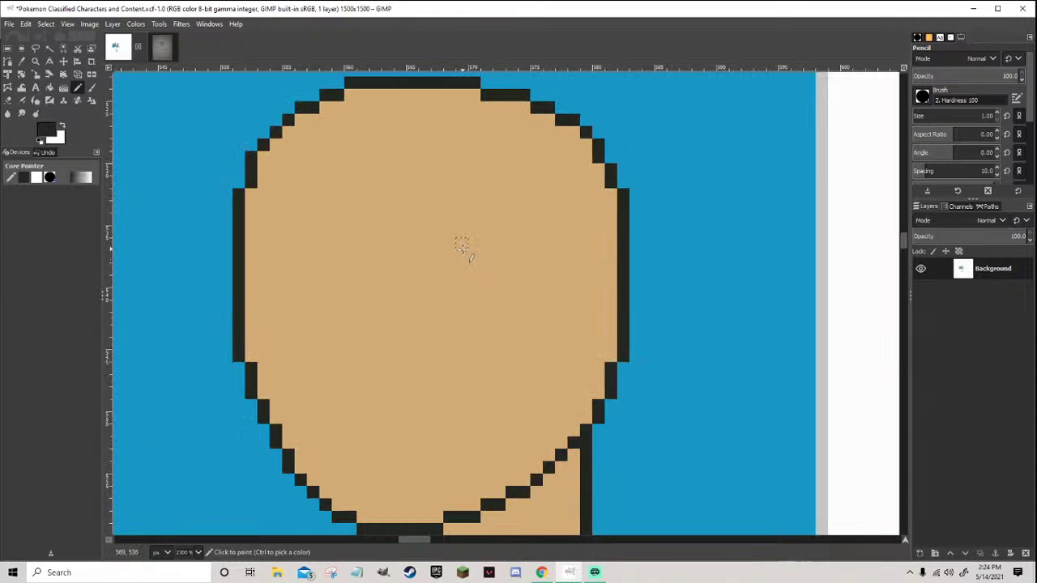
{"action": "left_click_drag", "start_coordinate": [462, 241], "coordinate": [460, 291]}
{"action": "left_click_drag", "start_coordinate": [313, 241], "coordinate": [318, 299]}
{"action": "scroll", "coordinate": [320, 301], "scroll_direction": "down", "scroll_amount": 8}
{"action": "scroll", "coordinate": [332, 275], "scroll_direction": "up", "scroll_amount": 8}
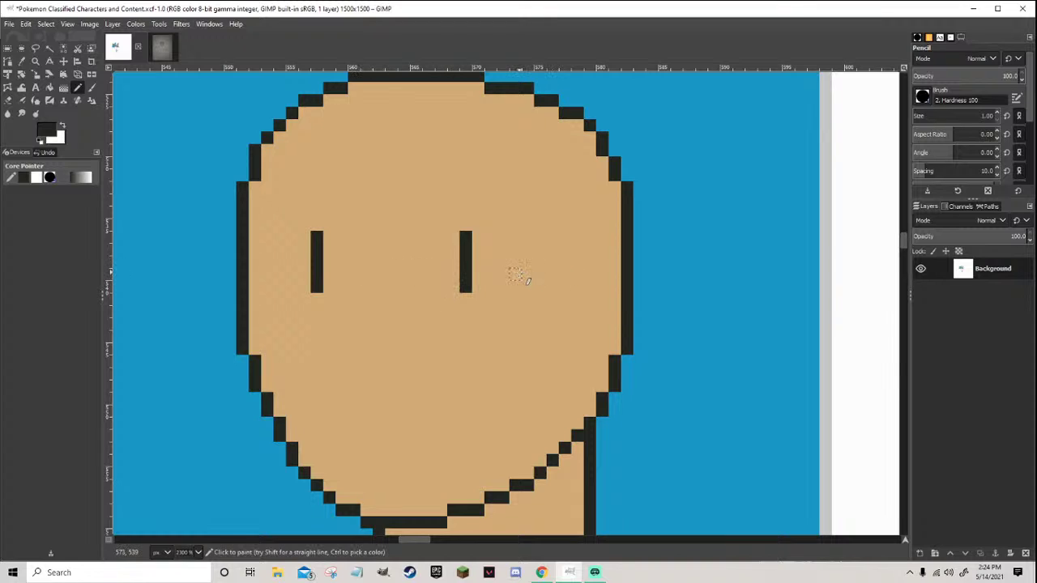
Draw a stepped dark upper edge for the right-hand eye and clean up its inner corner with the skin colour
{"action": "mouse_move", "coordinate": [441, 289]}
{"action": "left_mouse_down"}
{"action": "mouse_move", "coordinate": [440, 249]}
{"action": "mouse_move", "coordinate": [468, 290]}
{"action": "left_mouse_up"}
{"action": "left_click", "coordinate": [496, 241], "text": "ctrl"}
{"action": "left_click", "coordinate": [443, 251], "text": "ctrl"}
{"action": "left_click", "coordinate": [453, 237]}
{"action": "left_click_drag", "start_coordinate": [468, 227], "coordinate": [530, 232]}
{"action": "scroll", "coordinate": [485, 298], "scroll_direction": "down", "scroll_amount": 4}
{"action": "scroll", "coordinate": [461, 302], "scroll_direction": "up", "scroll_amount": 1}
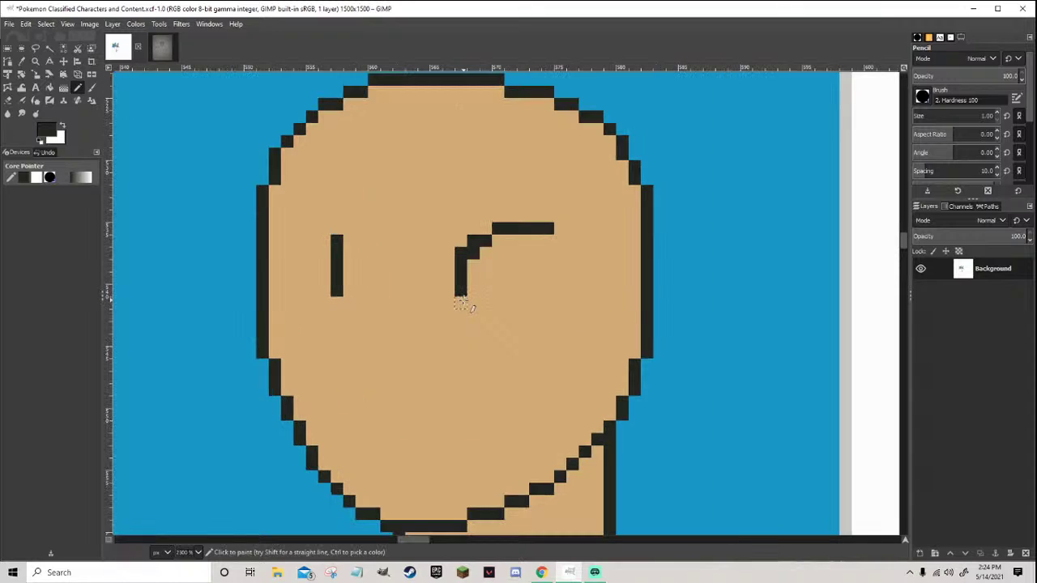
{"action": "scroll", "coordinate": [481, 297], "scroll_direction": "up", "scroll_amount": 1}
{"action": "left_click", "coordinate": [491, 259], "text": "ctrl"}
{"action": "left_click", "coordinate": [472, 237]}
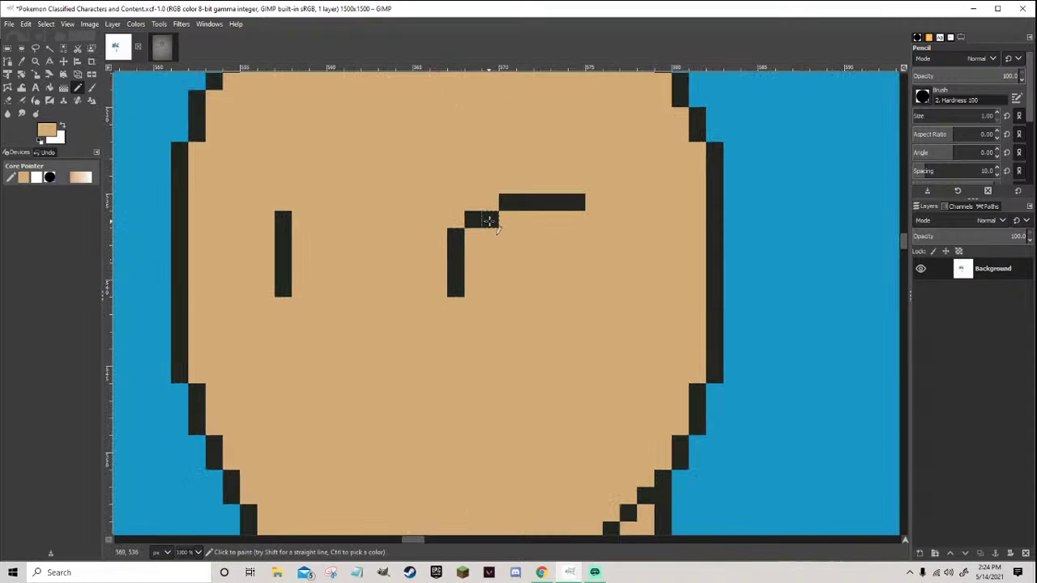
{"action": "left_click", "coordinate": [491, 220], "text": "ctrl"}
Shorten the left-hand eye's inner line from above with skin colour and draw a dark diagonal edge from it towards the face's outer side
{"action": "left_click", "coordinate": [318, 243], "text": "ctrl"}
{"action": "left_click_drag", "start_coordinate": [283, 219], "coordinate": [283, 237]}
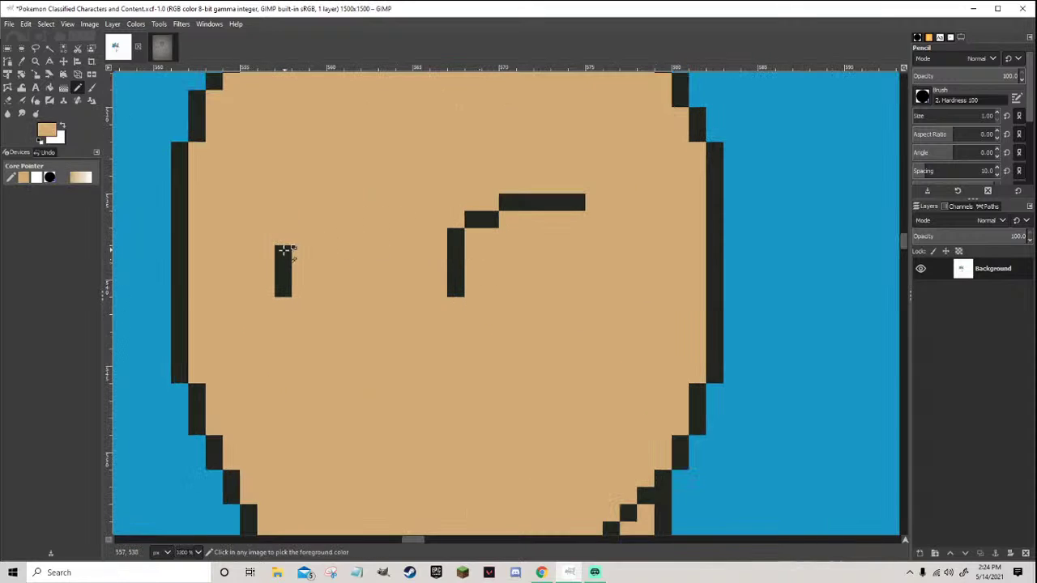
{"action": "left_click", "coordinate": [285, 251], "text": "ctrl"}
{"action": "left_click", "coordinate": [283, 236]}
{"action": "left_click", "coordinate": [270, 221]}
{"action": "left_click", "coordinate": [248, 203]}
{"action": "left_click", "coordinate": [233, 186]}
{"action": "scroll", "coordinate": [260, 243], "scroll_direction": "down", "scroll_amount": 5}
{"action": "scroll", "coordinate": [259, 236], "scroll_direction": "up", "scroll_amount": 3}
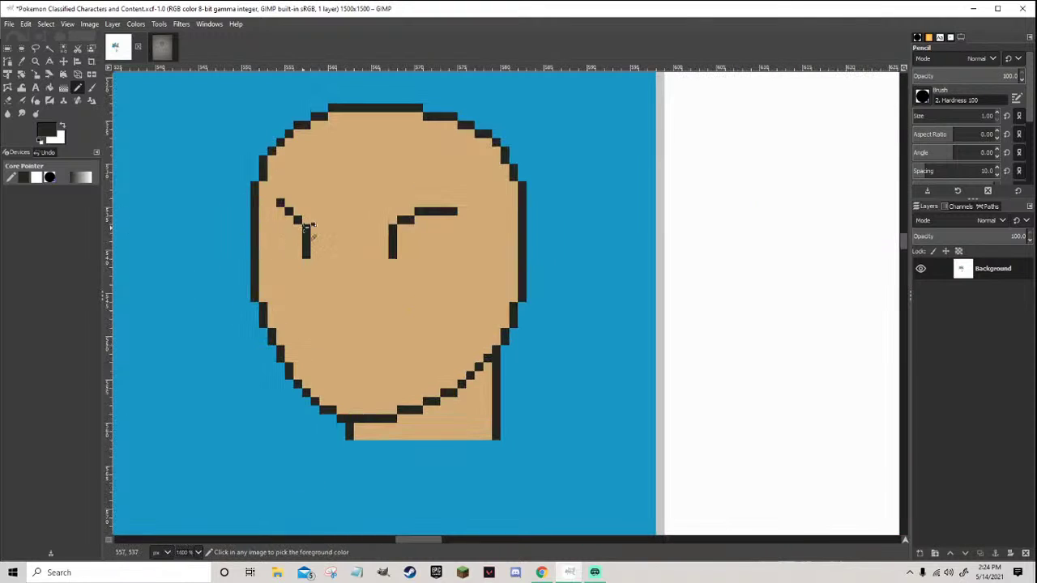
Reshape the left-hand eye's diagonal upper edge into a flatter stepped line in the dark outline colour
{"action": "left_click", "coordinate": [304, 233], "text": "ctrl"}
{"action": "scroll", "coordinate": [304, 233], "scroll_direction": "up", "scroll_amount": 2}
{"action": "mouse_move", "coordinate": [298, 216]}
{"action": "left_mouse_down"}
{"action": "mouse_move", "coordinate": [274, 192]}
{"action": "mouse_move", "coordinate": [285, 216]}
{"action": "mouse_move", "coordinate": [261, 204]}
{"action": "left_mouse_up"}
{"action": "key", "text": "d"}
{"action": "scroll", "coordinate": [284, 224], "scroll_direction": "down", "scroll_amount": 5}
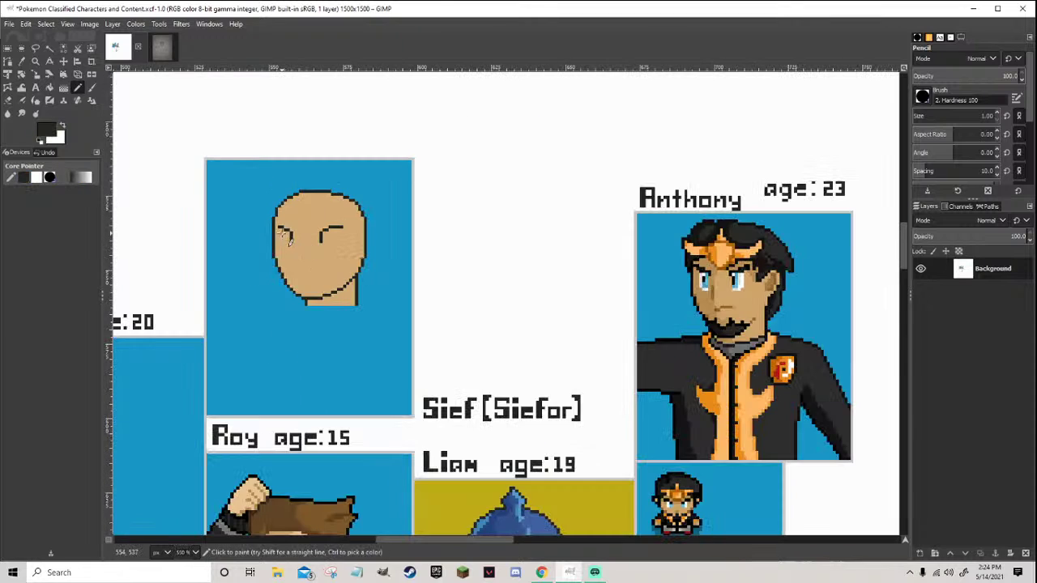
Pick white from Anthony's eye and paint the bottom and outer edges of the right-hand eye, each about 4 px long
{"action": "scroll", "coordinate": [532, 278], "scroll_direction": "up", "scroll_amount": 4}
{"action": "left_click", "coordinate": [723, 292], "text": "ctrl"}
{"action": "scroll", "coordinate": [349, 394], "scroll_direction": "up", "scroll_amount": 1}
{"action": "mouse_move", "coordinate": [427, 350]}
{"action": "left_mouse_down"}
{"action": "mouse_move", "coordinate": [469, 351]}
{"action": "mouse_move", "coordinate": [480, 301]}
{"action": "left_mouse_up"}
{"action": "scroll", "coordinate": [438, 344], "scroll_direction": "down", "scroll_amount": 5}
{"action": "scroll", "coordinate": [403, 370], "scroll_direction": "up", "scroll_amount": 4}
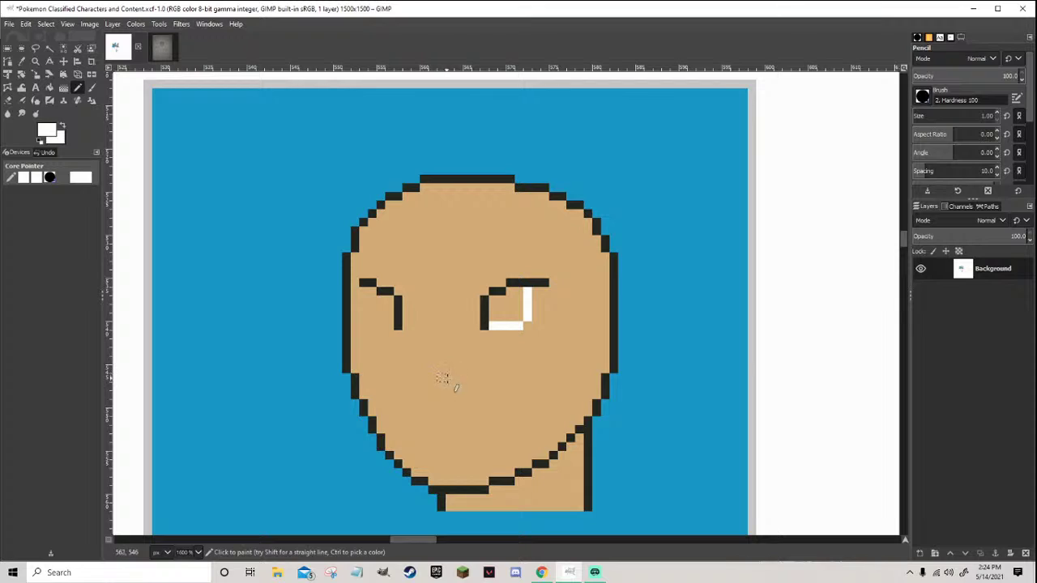
Erase the white bottom and outer edges of the right-hand eye with the skin colour
{"action": "scroll", "coordinate": [536, 388], "scroll_direction": "up", "scroll_amount": 1}
{"action": "left_click", "coordinate": [530, 328], "text": "ctrl"}
{"action": "mouse_move", "coordinate": [527, 288]}
{"action": "left_mouse_down"}
{"action": "mouse_move", "coordinate": [524, 240]}
{"action": "mouse_move", "coordinate": [476, 296]}
{"action": "left_mouse_up"}
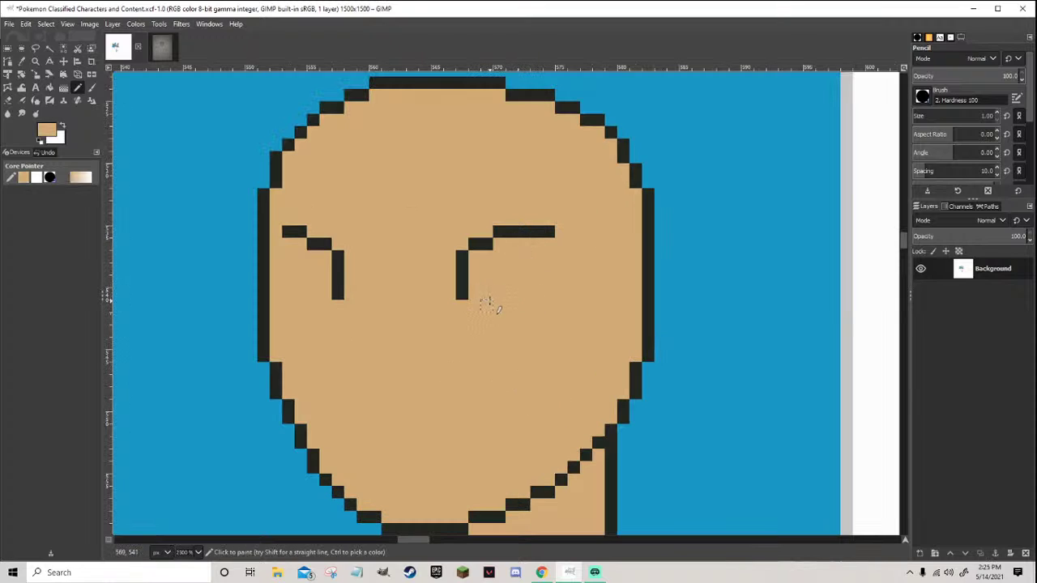
Extend the right-hand eye's inner line 3 px downwards in the dark outline colour and start a new upper edge 3 px below the old one
{"action": "left_click", "coordinate": [463, 294], "text": "ctrl"}
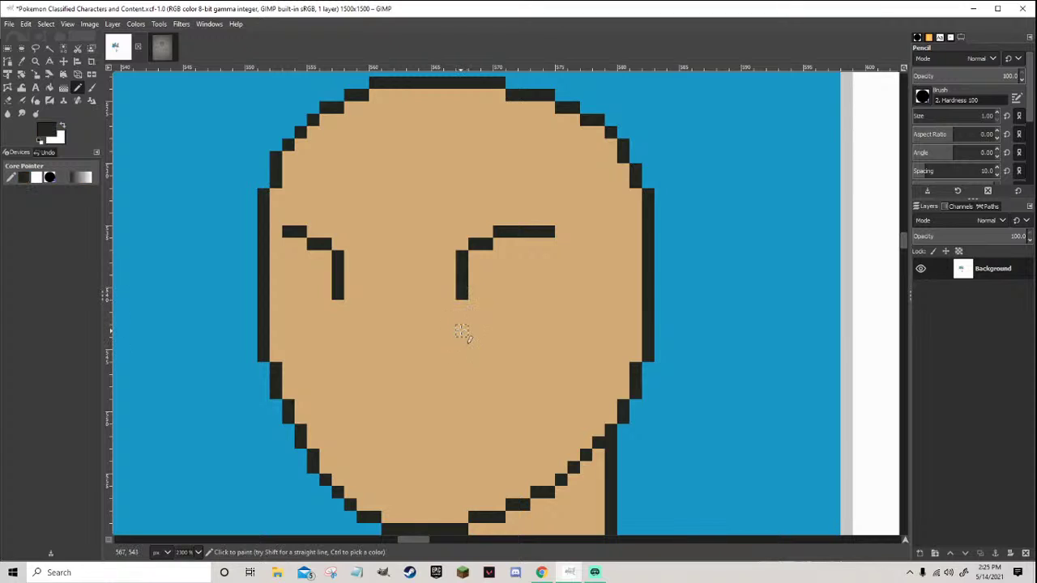
{"action": "mouse_move", "coordinate": [462, 331]}
{"action": "left_mouse_down"}
{"action": "mouse_move", "coordinate": [473, 282]}
{"action": "mouse_move", "coordinate": [498, 268]}
{"action": "mouse_move", "coordinate": [550, 271]}
{"action": "left_mouse_up"}
{"action": "left_click", "coordinate": [546, 222], "text": "ctrl"}
{"action": "left_click_drag", "start_coordinate": [549, 233], "coordinate": [462, 258]}
{"action": "key", "text": "ctrl+z"}
{"action": "scroll", "coordinate": [543, 344], "scroll_direction": "down", "scroll_amount": 4}
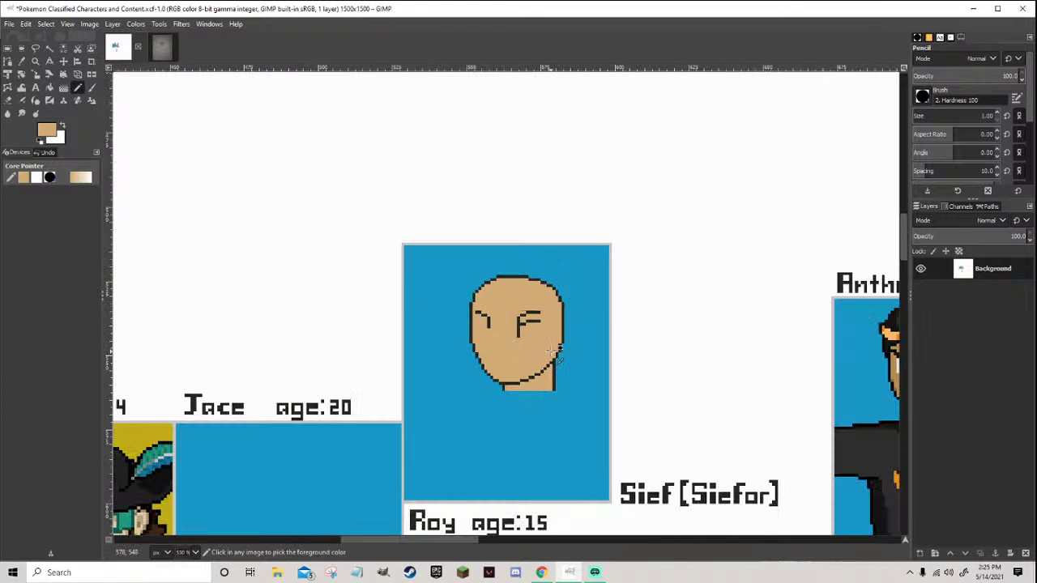
Complete the right-hand eye's lowered upper edge with a 5 px dark line and erase the old edge with the skin colour
{"action": "scroll", "coordinate": [544, 328], "scroll_direction": "up", "scroll_amount": 3}
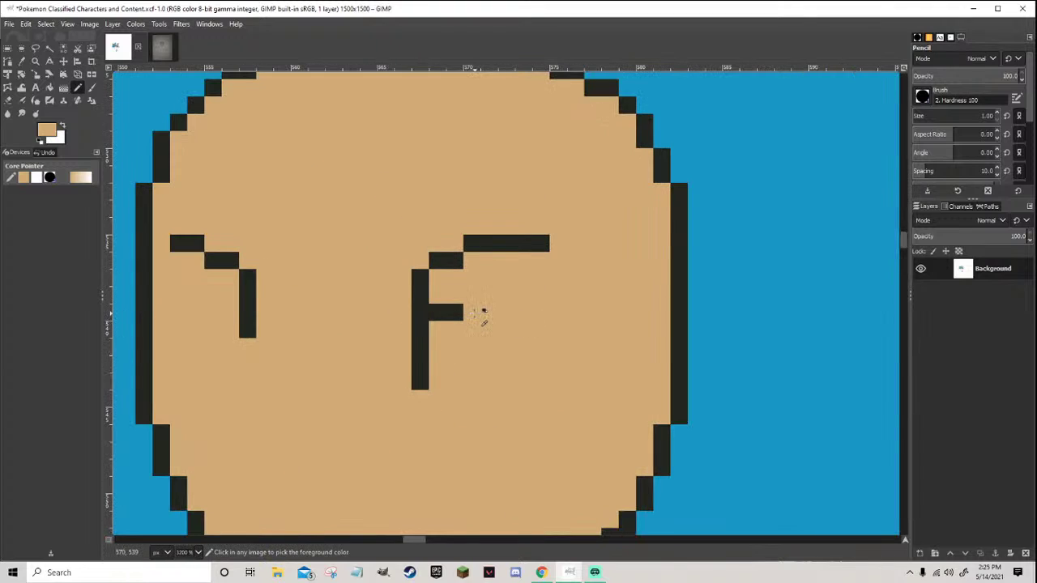
{"action": "left_click", "coordinate": [459, 312], "text": "ctrl"}
{"action": "left_click_drag", "start_coordinate": [471, 294], "coordinate": [537, 294]}
{"action": "left_click", "coordinate": [556, 243], "text": "ctrl"}
{"action": "mouse_move", "coordinate": [549, 243]}
{"action": "left_mouse_down"}
{"action": "mouse_move", "coordinate": [428, 268]}
{"action": "mouse_move", "coordinate": [421, 305]}
{"action": "left_mouse_up"}
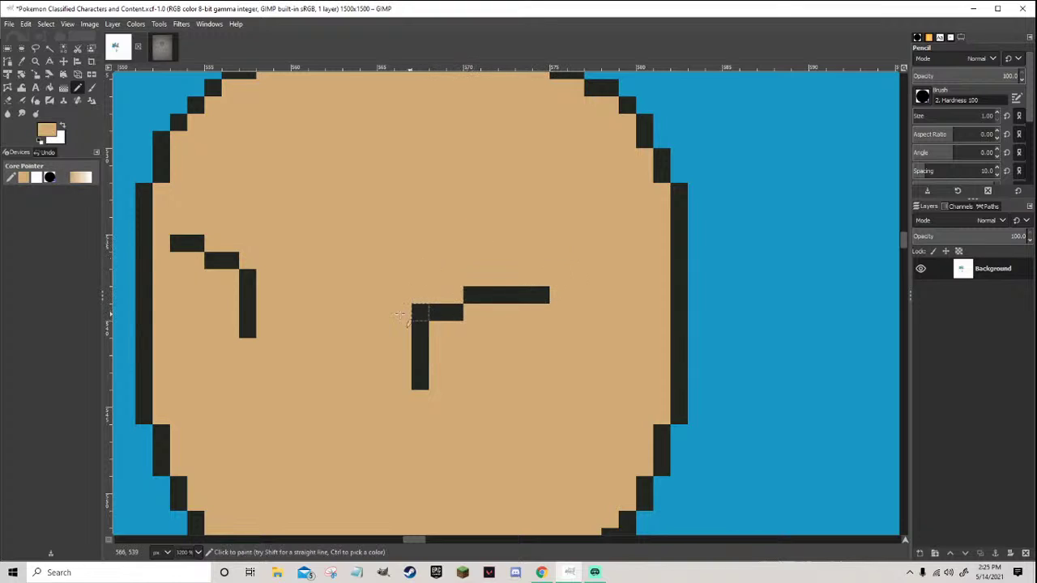
Shift the left-hand eye's inner line and stepped upper edge 2 px lower, erasing the old pixels with the skin colour
{"action": "scroll", "coordinate": [248, 316], "scroll_direction": "down", "scroll_amount": 5}
{"action": "scroll", "coordinate": [307, 355], "scroll_direction": "up", "scroll_amount": 5}
{"action": "left_click", "coordinate": [366, 291], "text": "ctrl"}
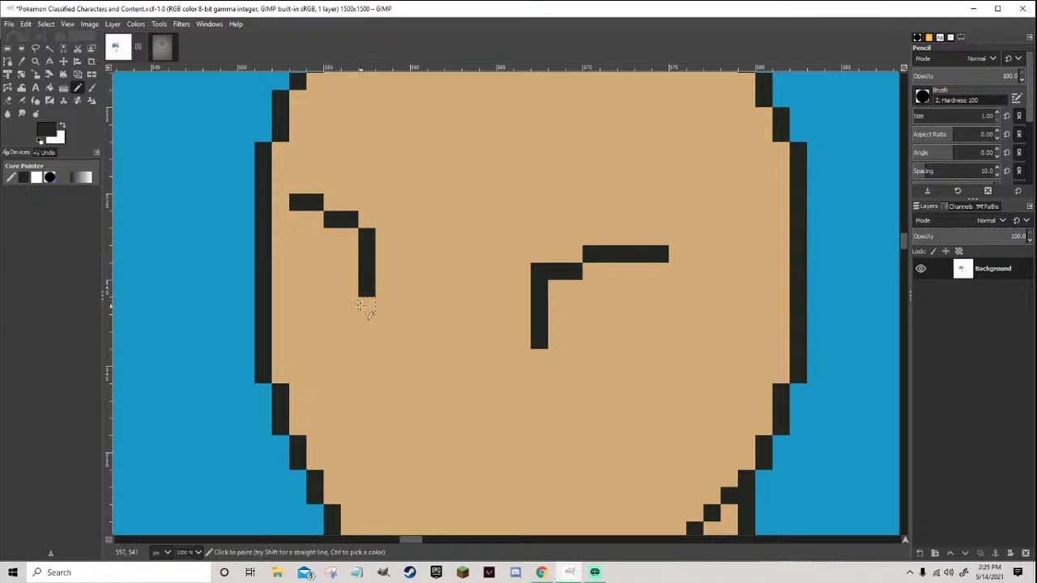
{"action": "left_click_drag", "start_coordinate": [366, 304], "coordinate": [366, 321]}
{"action": "left_click", "coordinate": [385, 300], "text": "ctrl"}
{"action": "mouse_move", "coordinate": [366, 255]}
{"action": "left_mouse_down"}
{"action": "mouse_move", "coordinate": [363, 240]}
{"action": "mouse_move", "coordinate": [296, 203]}
{"action": "left_mouse_up"}
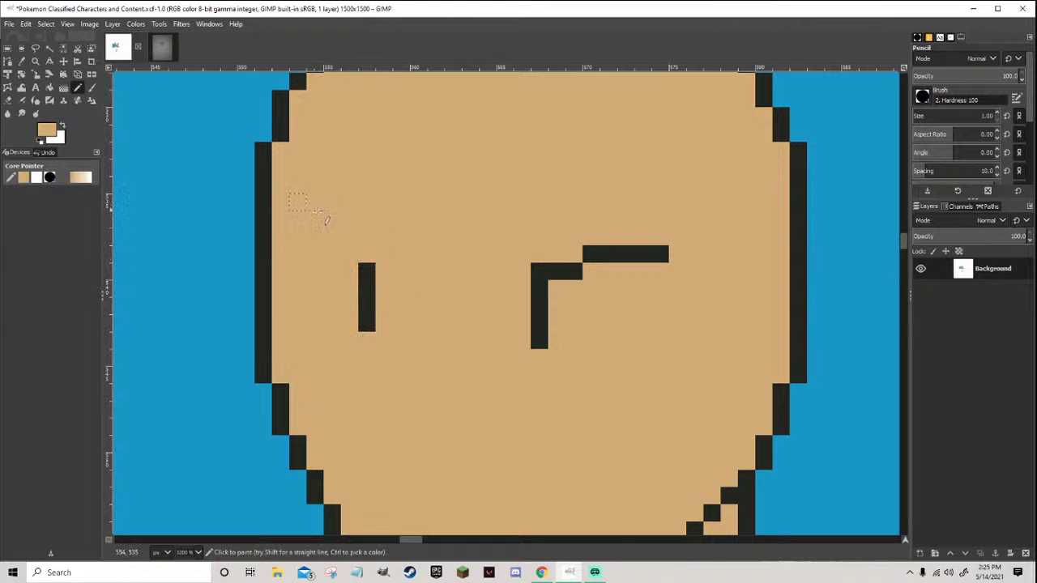
{"action": "left_click", "coordinate": [366, 276], "text": "ctrl"}
{"action": "left_click_drag", "start_coordinate": [349, 255], "coordinate": [296, 238]}
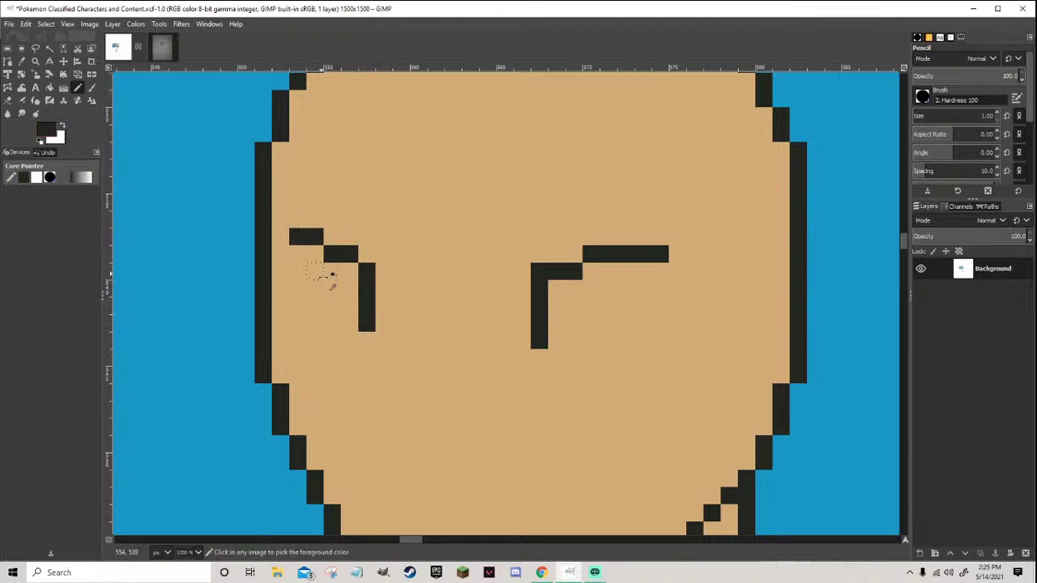
Fill the right-hand eye with white under its dark edge, giving the outer side a stepped slant
{"action": "scroll", "coordinate": [330, 276], "scroll_direction": "down", "scroll_amount": 5}
{"action": "scroll", "coordinate": [633, 300], "scroll_direction": "up", "scroll_amount": 4}
{"action": "key", "text": "x"}
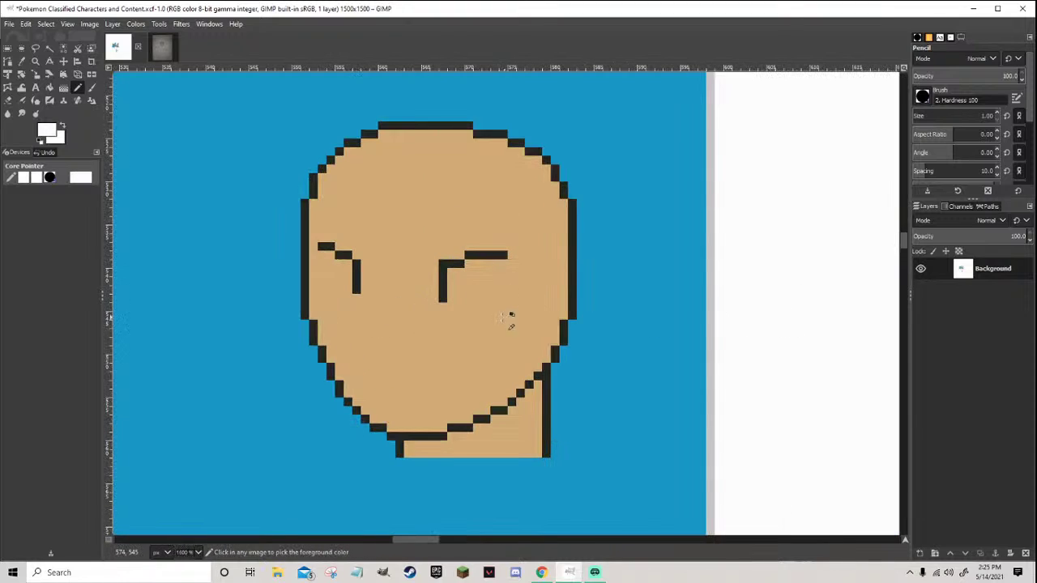
{"action": "scroll", "coordinate": [439, 302], "scroll_direction": "up", "scroll_amount": 1}
{"action": "mouse_move", "coordinate": [447, 290]}
{"action": "left_mouse_down"}
{"action": "mouse_move", "coordinate": [490, 289]}
{"action": "mouse_move", "coordinate": [514, 240]}
{"action": "mouse_move", "coordinate": [513, 252]}
{"action": "mouse_move", "coordinate": [477, 241]}
{"action": "mouse_move", "coordinate": [489, 252]}
{"action": "mouse_move", "coordinate": [463, 273]}
{"action": "left_mouse_up"}
{"action": "scroll", "coordinate": [462, 276], "scroll_direction": "down", "scroll_amount": 4}
{"action": "scroll", "coordinate": [437, 290], "scroll_direction": "up", "scroll_amount": 4}
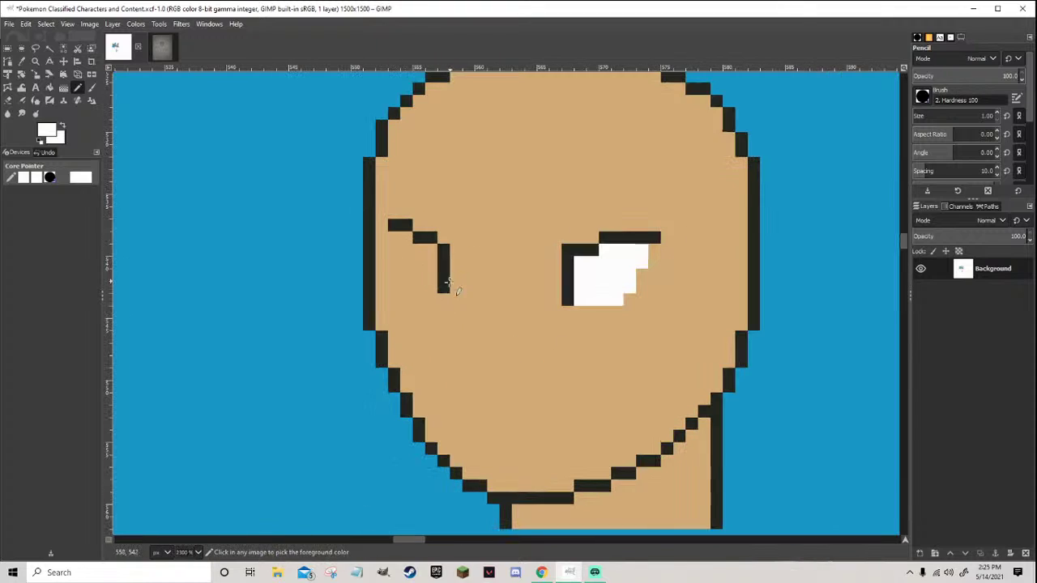
Paint the left-hand eye white and extend its dark upper edge outwards to the face outline
{"action": "left_click_drag", "start_coordinate": [407, 288], "coordinate": [407, 276]}
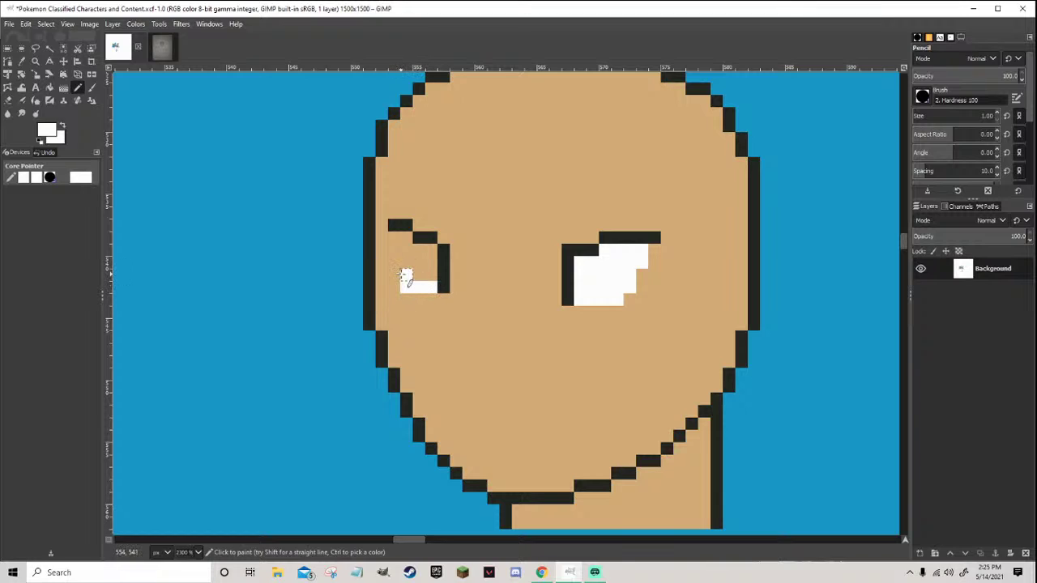
{"action": "left_click", "coordinate": [393, 225], "text": "ctrl"}
{"action": "left_click", "coordinate": [380, 212]}
{"action": "left_click", "coordinate": [393, 251], "text": "ctrl"}
{"action": "mouse_move", "coordinate": [406, 237]}
{"action": "left_mouse_down"}
{"action": "mouse_move", "coordinate": [407, 260]}
{"action": "mouse_move", "coordinate": [429, 279]}
{"action": "left_mouse_up"}
{"action": "scroll", "coordinate": [429, 279], "scroll_direction": "down", "scroll_amount": 8}
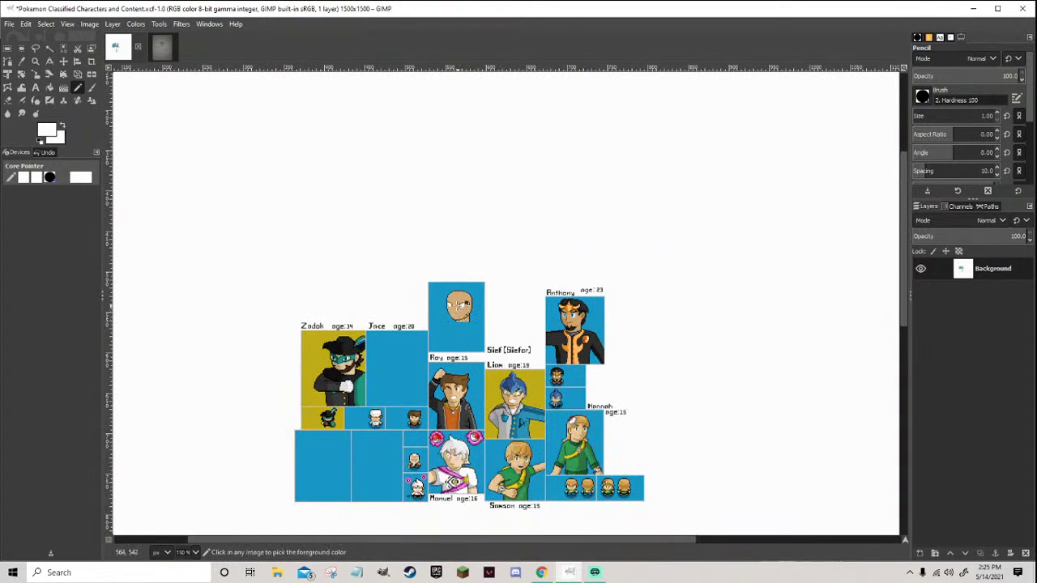
Erase the whole left-hand eye with the skin colour
{"action": "scroll", "coordinate": [458, 313], "scroll_direction": "up", "scroll_amount": 8}
{"action": "scroll", "coordinate": [455, 239], "scroll_direction": "up", "scroll_amount": 1}
{"action": "left_click", "coordinate": [458, 224], "text": "ctrl"}
{"action": "mouse_move", "coordinate": [458, 224]}
{"action": "left_mouse_down"}
{"action": "mouse_move", "coordinate": [424, 205]}
{"action": "mouse_move", "coordinate": [423, 269]}
{"action": "mouse_move", "coordinate": [404, 248]}
{"action": "mouse_move", "coordinate": [373, 260]}
{"action": "mouse_move", "coordinate": [354, 224]}
{"action": "mouse_move", "coordinate": [354, 169]}
{"action": "left_mouse_up"}
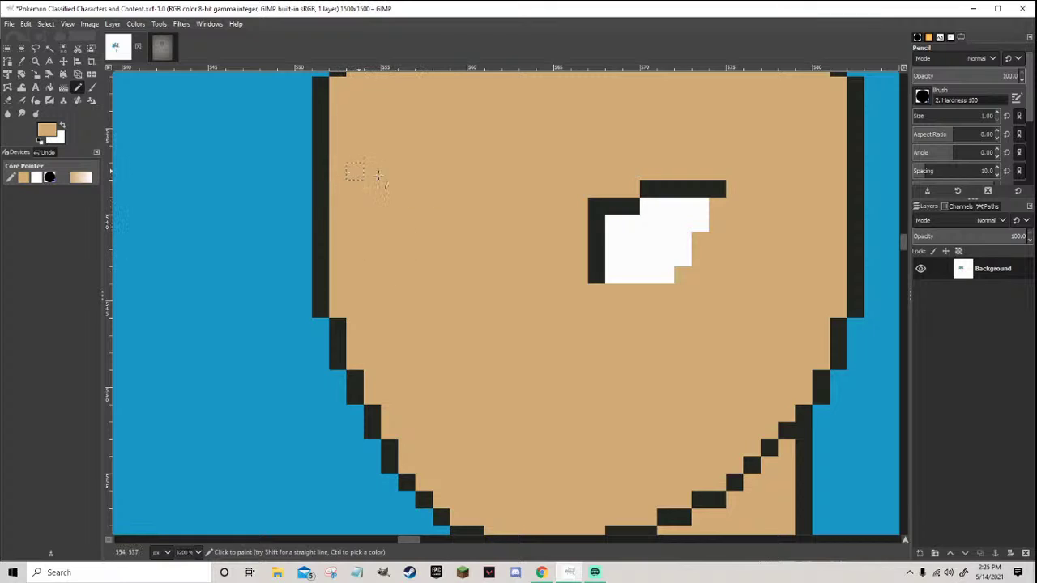
Redraw the left-hand eye's inner line and stepped upper edge in the dark outline colour, joining the edge to the face outline
{"action": "left_click", "coordinate": [593, 223], "text": "ctrl"}
{"action": "mouse_move", "coordinate": [444, 258]}
{"action": "left_mouse_down"}
{"action": "mouse_move", "coordinate": [440, 182]}
{"action": "mouse_move", "coordinate": [420, 184]}
{"action": "left_mouse_up"}
{"action": "scroll", "coordinate": [460, 190], "scroll_direction": "down", "scroll_amount": 5}
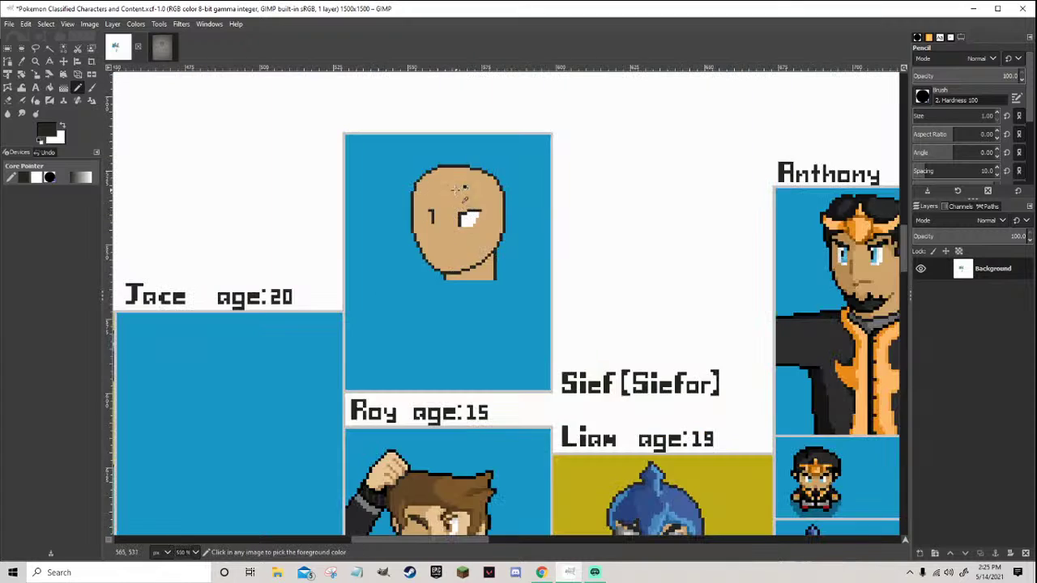
{"action": "scroll", "coordinate": [459, 190], "scroll_direction": "up", "scroll_amount": 2}
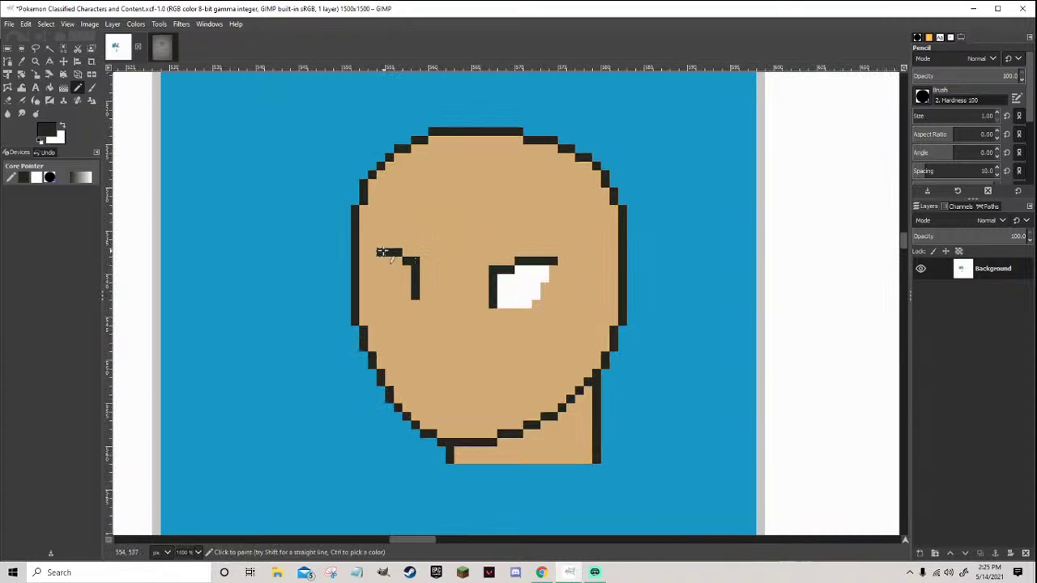
{"action": "scroll", "coordinate": [372, 263], "scroll_direction": "down", "scroll_amount": 2}
Fill the left-hand eye with the right-hand eye's white, stepping its lower outer corner
{"action": "left_click", "coordinate": [466, 274], "text": "ctrl"}
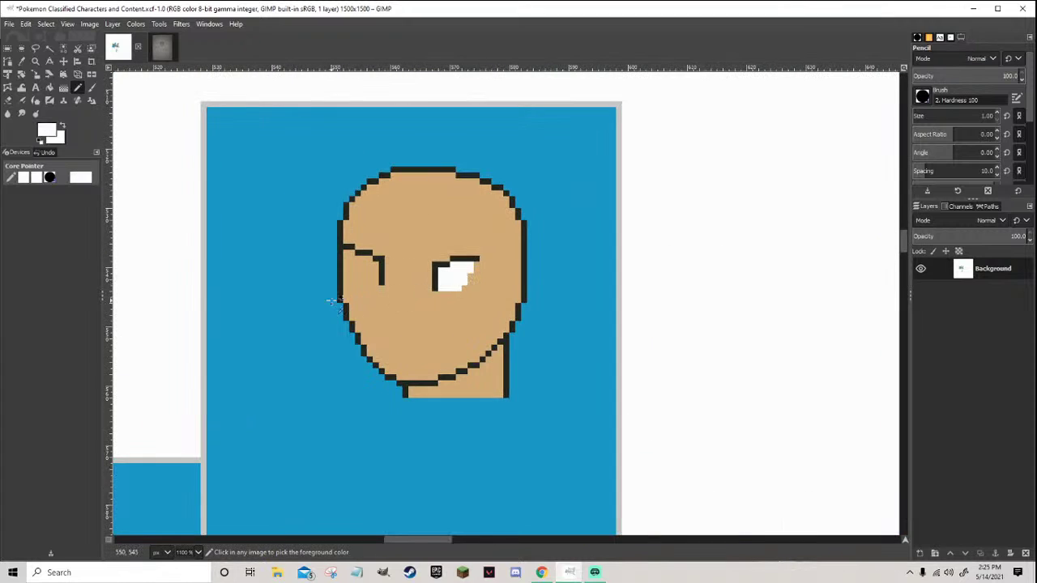
{"action": "scroll", "coordinate": [392, 267], "scroll_direction": "up", "scroll_amount": 4}
{"action": "left_click_drag", "start_coordinate": [434, 267], "coordinate": [413, 268]}
{"action": "left_click", "coordinate": [403, 258], "text": "ctrl"}
{"action": "left_click", "coordinate": [417, 268], "text": "ctrl"}
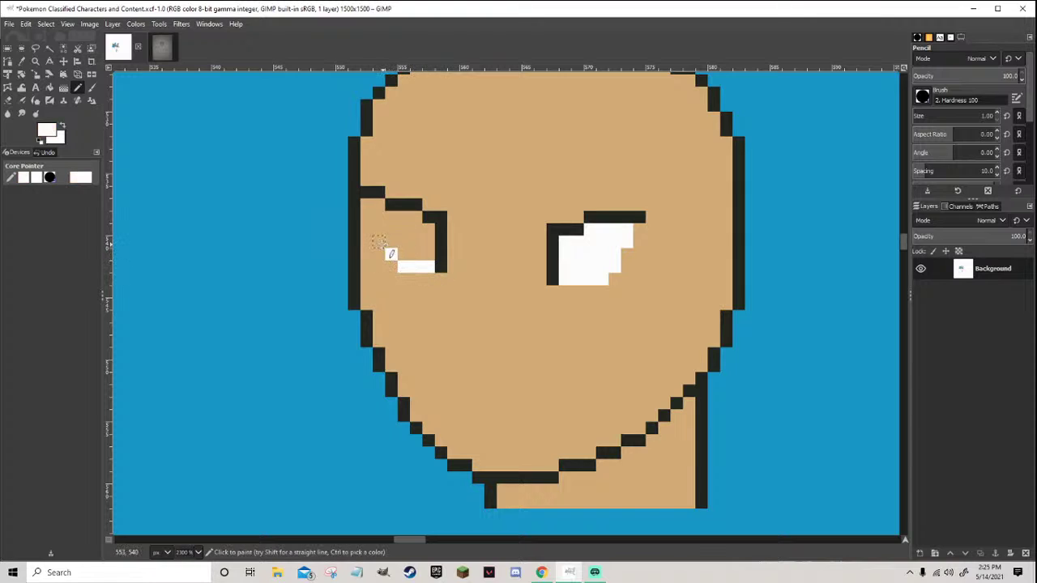
{"action": "mouse_move", "coordinate": [379, 243]}
{"action": "left_mouse_down"}
{"action": "mouse_move", "coordinate": [379, 206]}
{"action": "mouse_move", "coordinate": [427, 230]}
{"action": "mouse_move", "coordinate": [416, 255]}
{"action": "mouse_move", "coordinate": [414, 257]}
{"action": "left_mouse_up"}
{"action": "scroll", "coordinate": [421, 267], "scroll_direction": "down", "scroll_amount": 5}
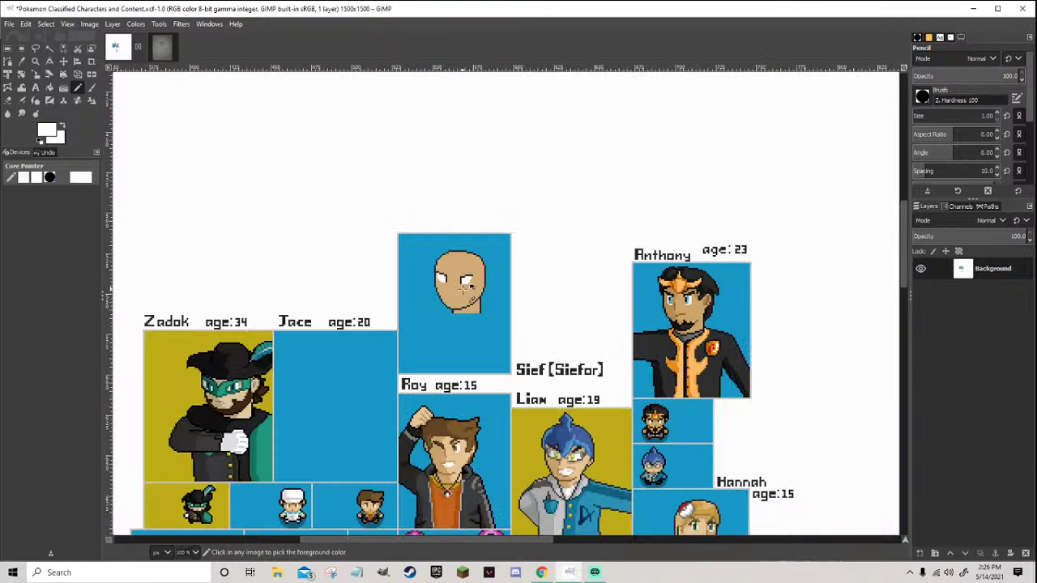
Examine the white eye shapes up close and compare the face with the other portraits on the sheet
{"action": "scroll", "coordinate": [465, 291], "scroll_direction": "up", "scroll_amount": 2}
{"action": "scroll", "coordinate": [466, 300], "scroll_direction": "up", "scroll_amount": 2}
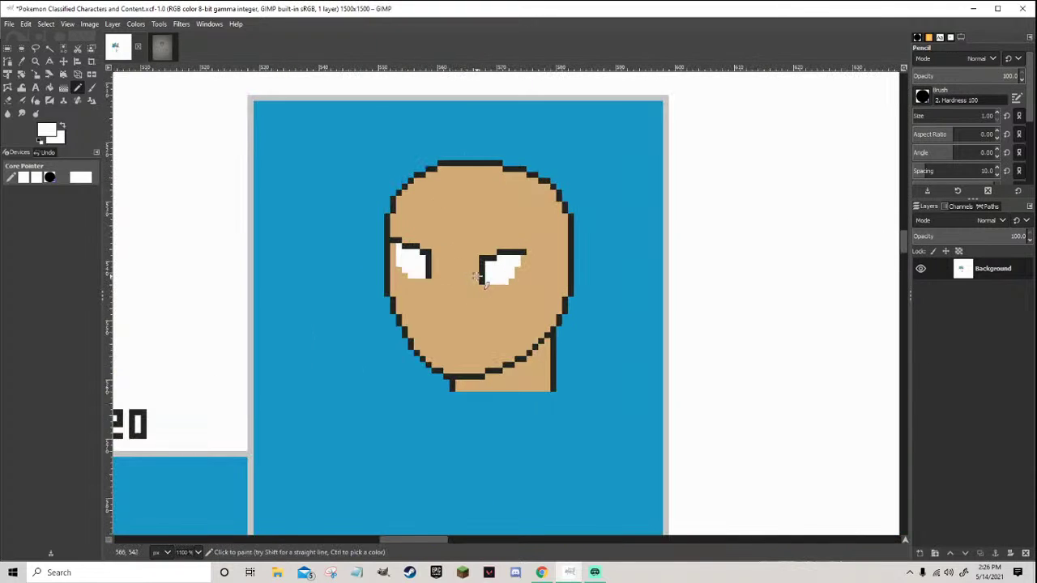
{"action": "scroll", "coordinate": [421, 274], "scroll_direction": "up", "scroll_amount": 1}
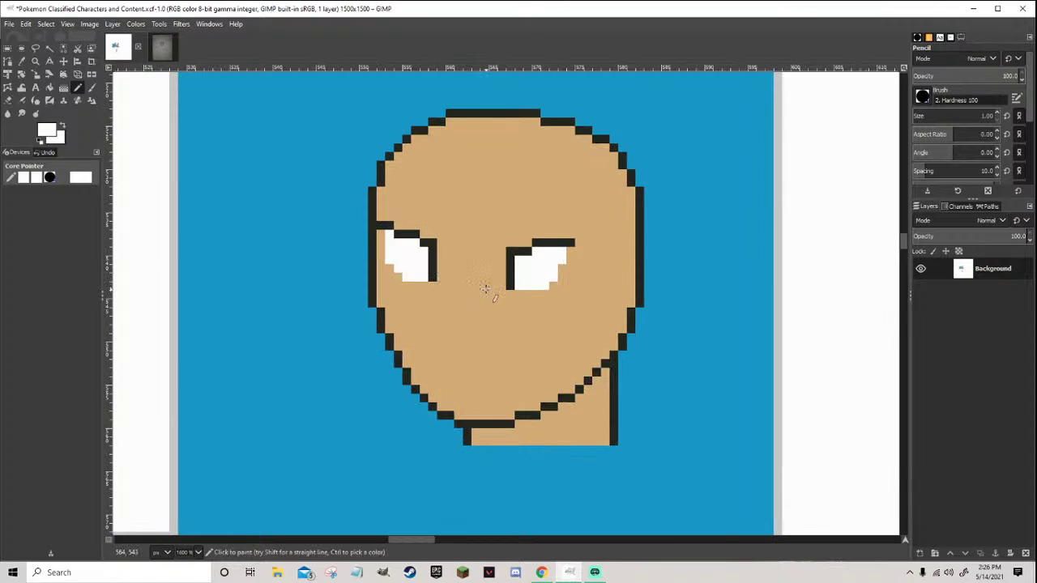
{"action": "scroll", "coordinate": [433, 268], "scroll_direction": "up", "scroll_amount": 1}
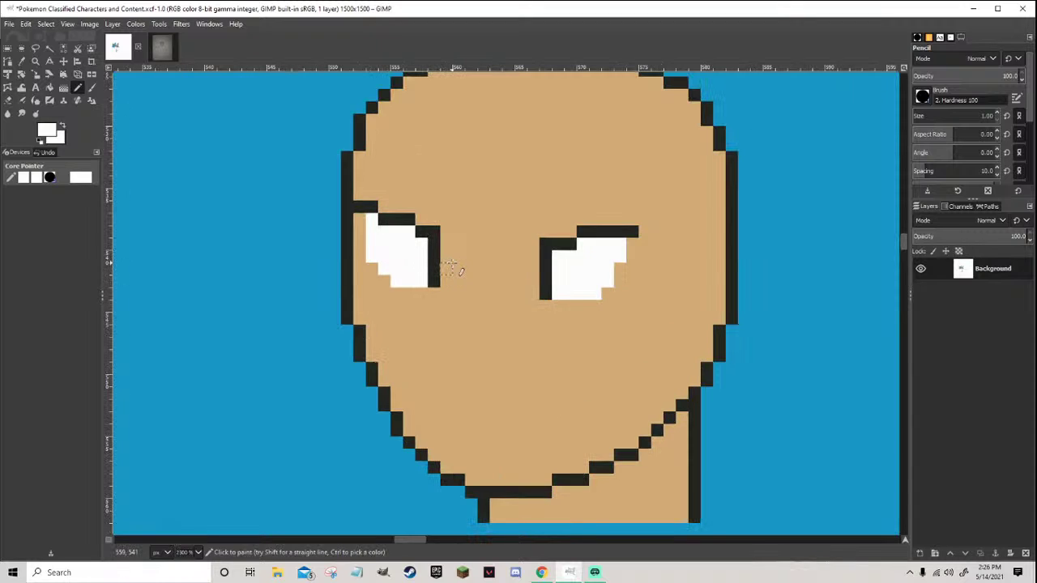
{"action": "left_click", "coordinate": [436, 258], "text": "ctrl"}
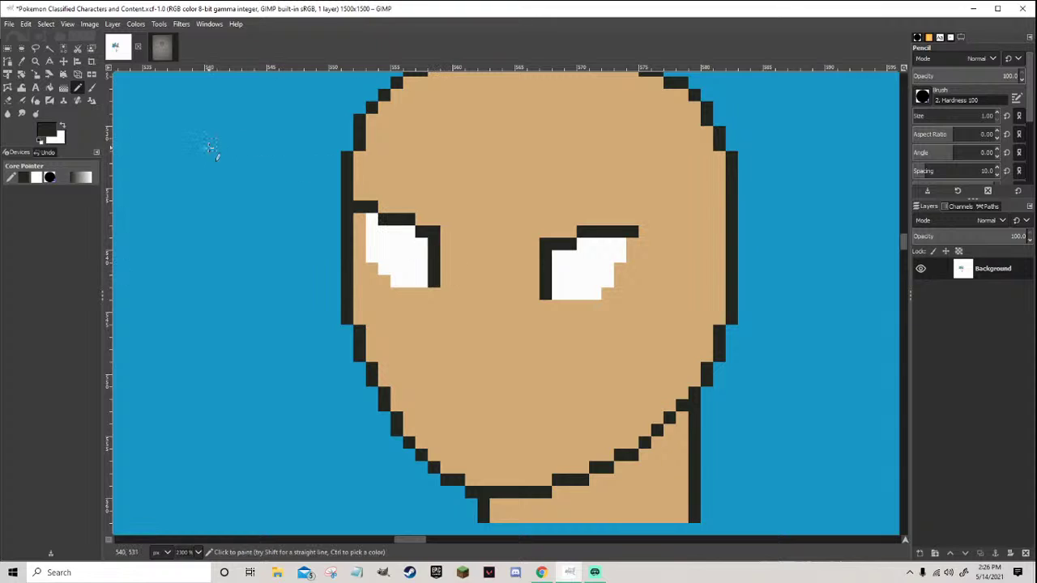
{"action": "left_click", "coordinate": [54, 133]}
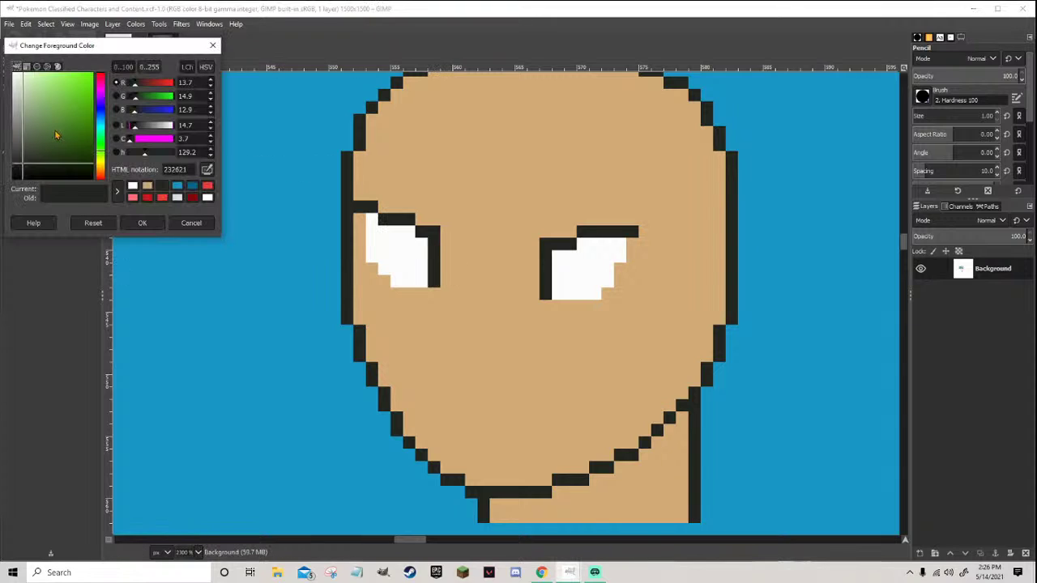
{"action": "left_click", "coordinate": [142, 223]}
{"action": "scroll", "coordinate": [268, 485], "scroll_direction": "down", "scroll_amount": 5}
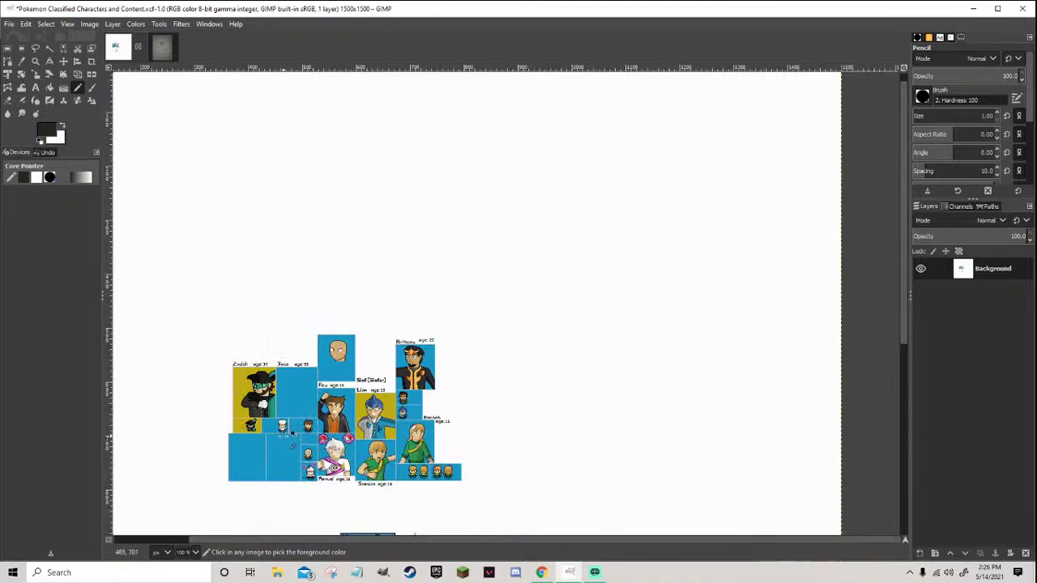
{"action": "scroll", "coordinate": [268, 486], "scroll_direction": "up", "scroll_amount": 1}
{"action": "scroll", "coordinate": [268, 486], "scroll_direction": "up", "scroll_amount": 1}
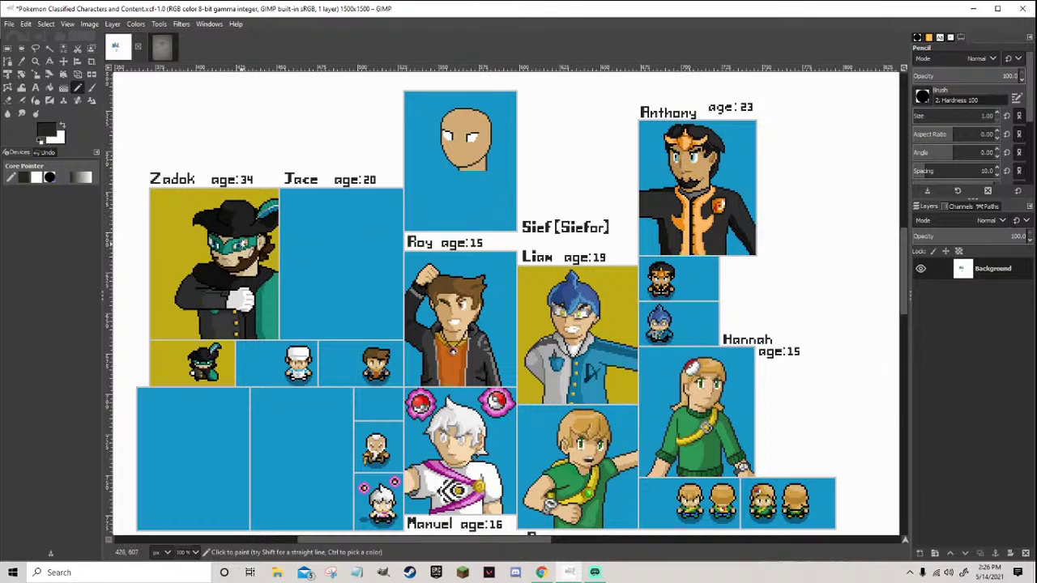
{"action": "scroll", "coordinate": [456, 120], "scroll_direction": "up", "scroll_amount": 8}
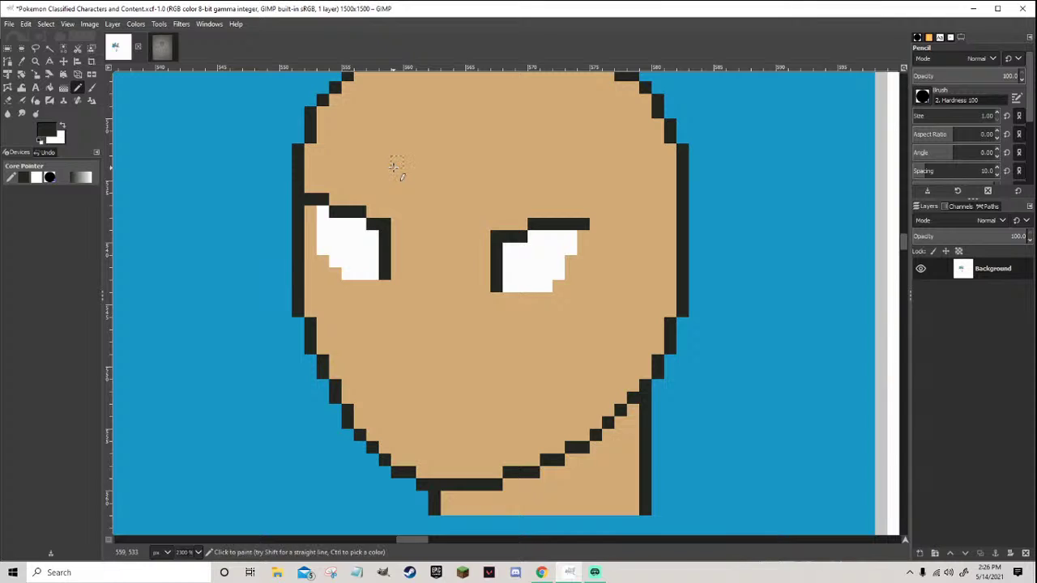
Set the foreground colour to the brown 944902
{"action": "left_click", "coordinate": [48, 131]}
{"action": "left_click_drag", "start_coordinate": [103, 168], "coordinate": [102, 175]}
{"action": "left_click", "coordinate": [87, 130]}
{"action": "left_click_drag", "start_coordinate": [87, 129], "coordinate": [90, 117]}
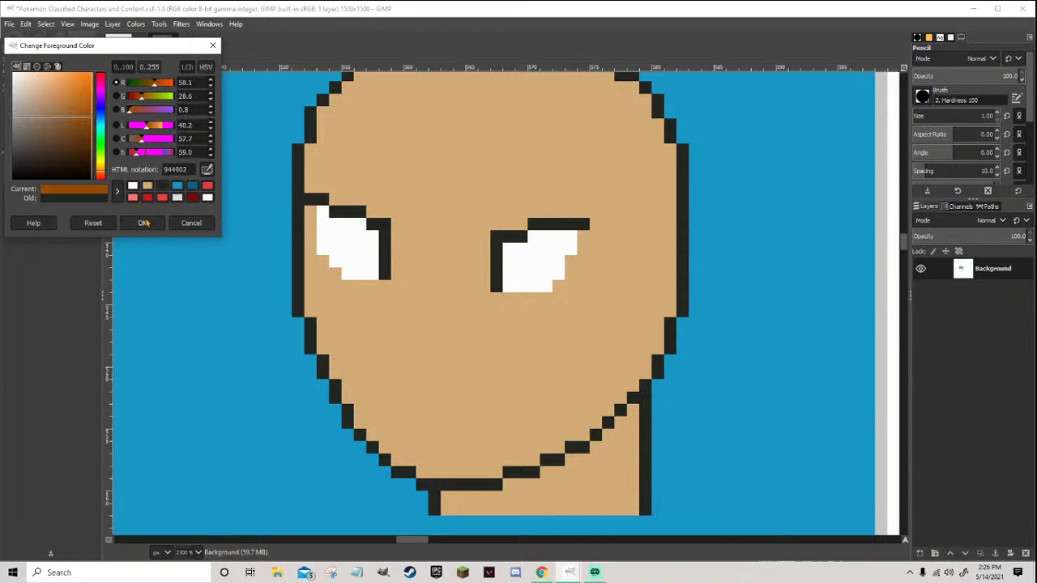
{"action": "left_click", "coordinate": [144, 222]}
Outline a brown iris in the left-hand eye and shift the upper part of its outer side 1 px outwards
{"action": "scroll", "coordinate": [370, 249], "scroll_direction": "up", "scroll_amount": 1}
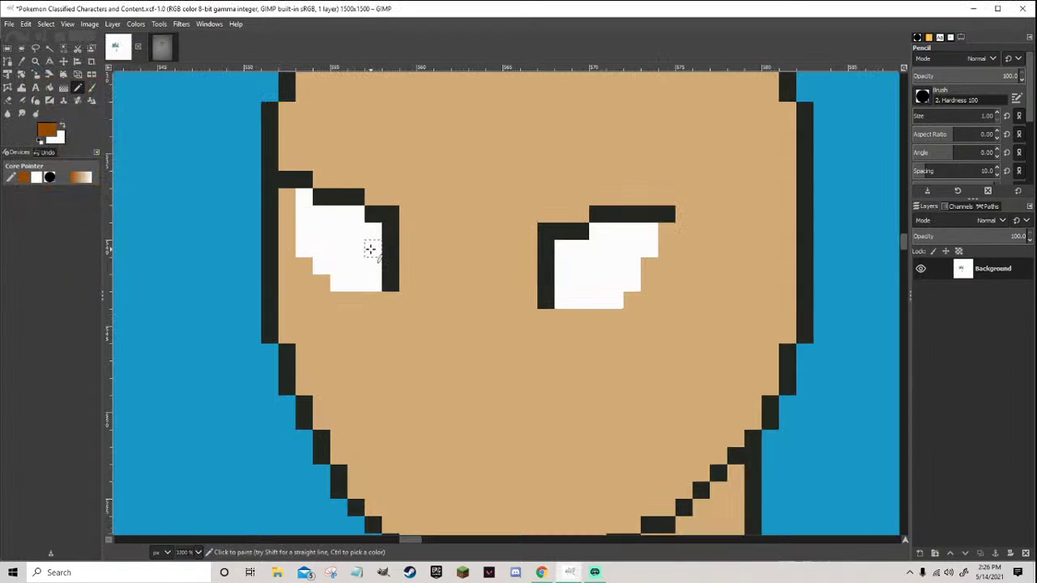
{"action": "mouse_move", "coordinate": [372, 282]}
{"action": "left_mouse_down"}
{"action": "mouse_move", "coordinate": [354, 282]}
{"action": "mouse_move", "coordinate": [340, 243]}
{"action": "mouse_move", "coordinate": [345, 218]}
{"action": "left_mouse_up"}
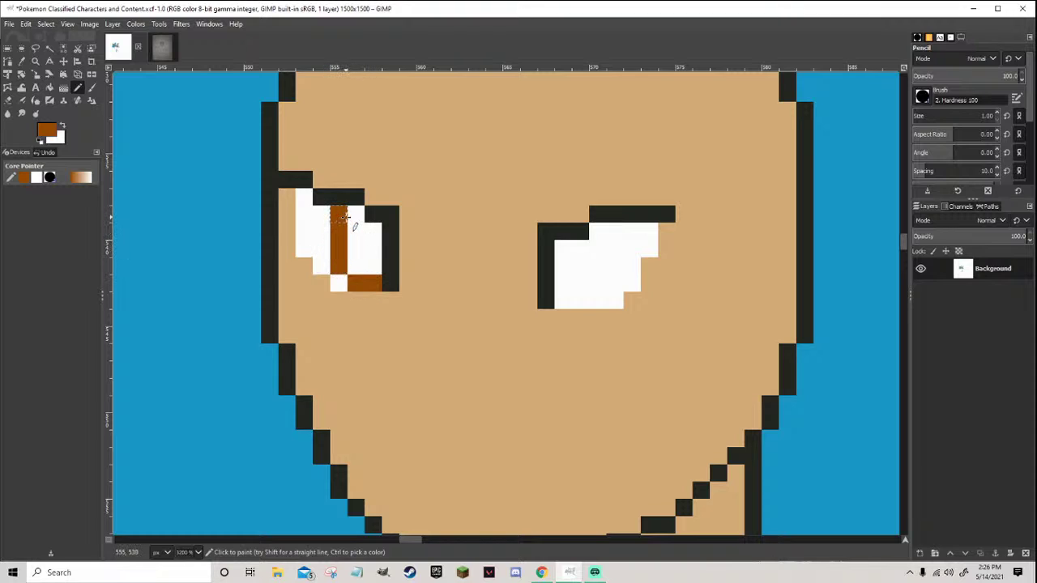
{"action": "scroll", "coordinate": [354, 223], "scroll_direction": "down", "scroll_amount": 5}
{"action": "scroll", "coordinate": [344, 221], "scroll_direction": "up", "scroll_amount": 4}
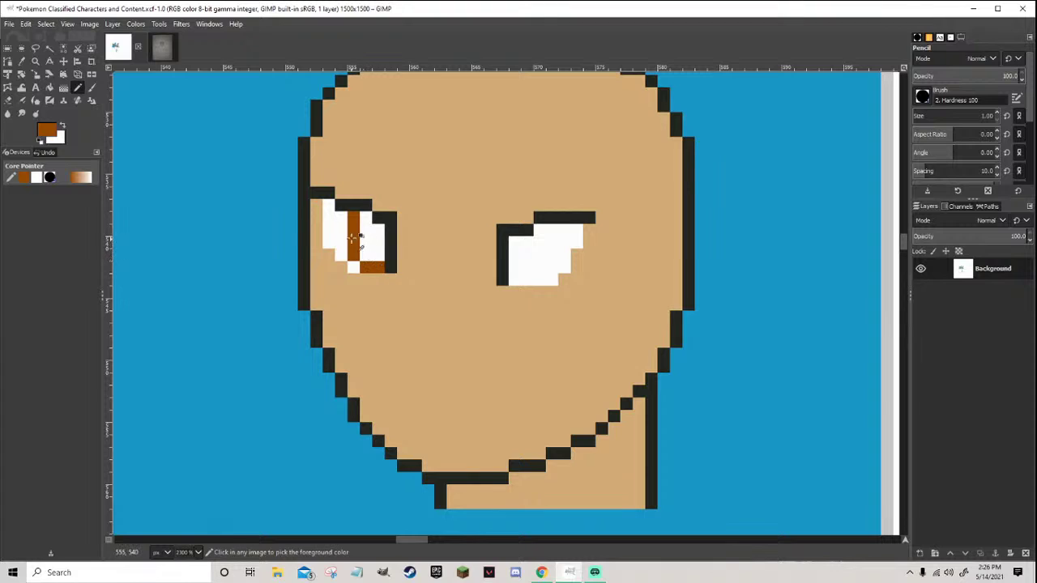
{"action": "mouse_move", "coordinate": [340, 217]}
{"action": "left_mouse_down"}
{"action": "mouse_move", "coordinate": [342, 231]}
{"action": "mouse_move", "coordinate": [354, 231]}
{"action": "left_mouse_up"}
{"action": "left_click", "coordinate": [363, 231], "text": "ctrl"}
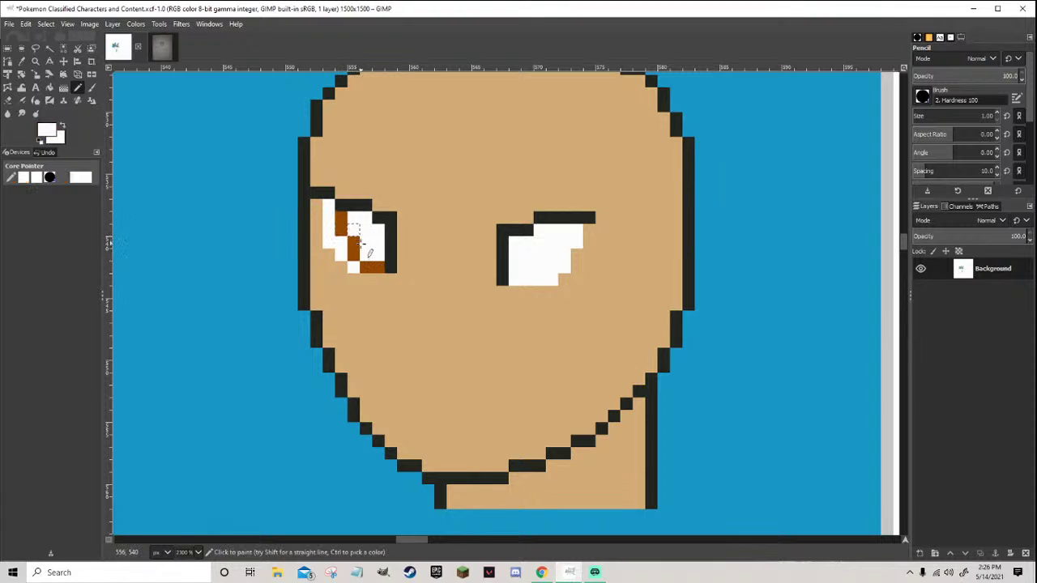
Adjust the lower edge of the left-hand eye's iris and fill the iris with brown, leaving a white pixel at the inner bottom corner
{"action": "left_click", "coordinate": [380, 264], "text": "ctrl"}
{"action": "scroll", "coordinate": [382, 261], "scroll_direction": "down", "scroll_amount": 4}
{"action": "scroll", "coordinate": [389, 259], "scroll_direction": "up", "scroll_amount": 4}
{"action": "left_click", "coordinate": [382, 256]}
{"action": "left_click", "coordinate": [375, 243], "text": "ctrl"}
{"action": "left_click", "coordinate": [389, 264]}
{"action": "left_click", "coordinate": [382, 267], "text": "ctrl"}
{"action": "scroll", "coordinate": [400, 274], "scroll_direction": "down", "scroll_amount": 4}
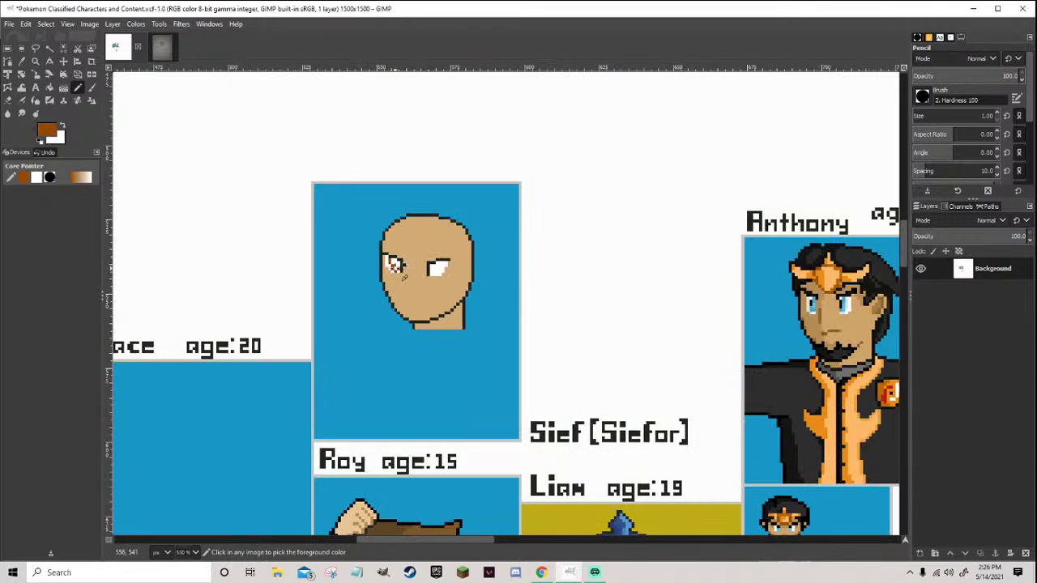
{"action": "scroll", "coordinate": [395, 267], "scroll_direction": "up", "scroll_amount": 4}
{"action": "mouse_move", "coordinate": [388, 283]}
{"action": "left_mouse_down"}
{"action": "mouse_move", "coordinate": [409, 243]}
{"action": "mouse_move", "coordinate": [402, 256]}
{"action": "left_mouse_up"}
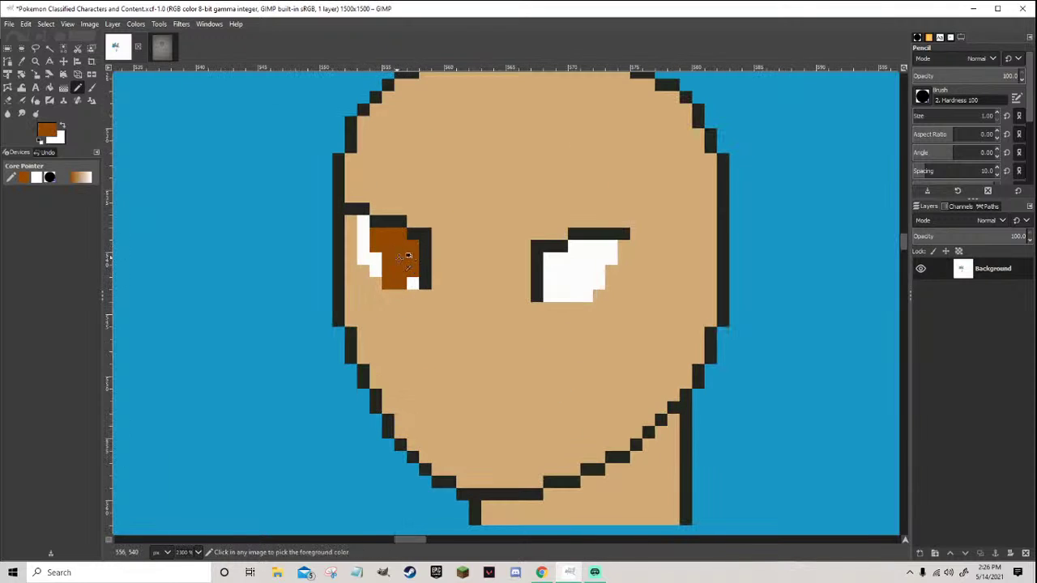
Paint over the left-hand eye's brown iris with white
{"action": "scroll", "coordinate": [402, 256], "scroll_direction": "down", "scroll_amount": 7}
{"action": "scroll", "coordinate": [433, 280], "scroll_direction": "up", "scroll_amount": 7}
{"action": "left_click", "coordinate": [424, 267], "text": "ctrl"}
{"action": "mouse_move", "coordinate": [423, 267]}
{"action": "left_mouse_down"}
{"action": "mouse_move", "coordinate": [422, 232]}
{"action": "mouse_move", "coordinate": [411, 241]}
{"action": "mouse_move", "coordinate": [402, 216]}
{"action": "mouse_move", "coordinate": [390, 216]}
{"action": "mouse_move", "coordinate": [409, 242]}
{"action": "left_mouse_up"}
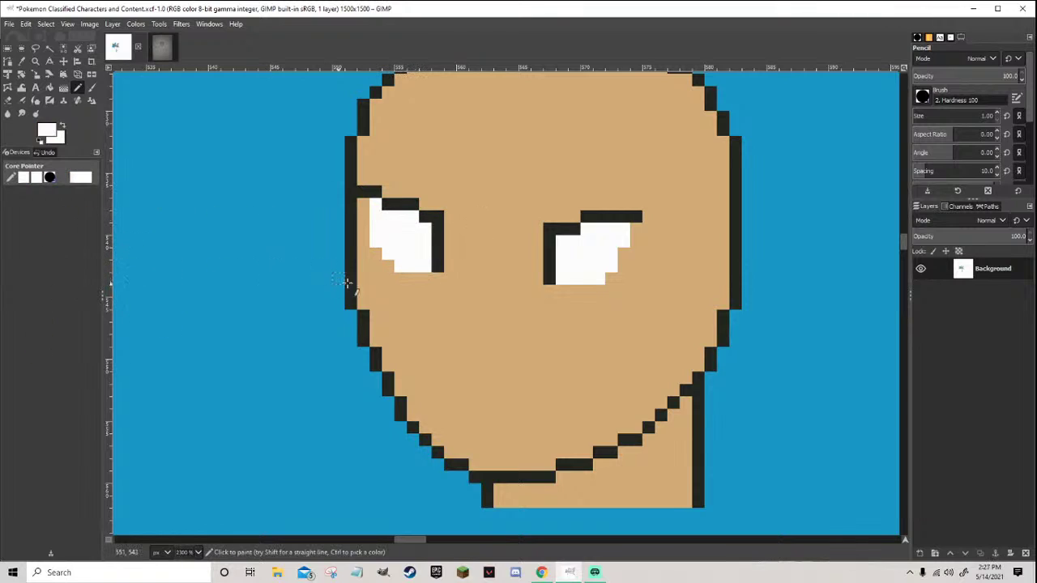
Set the foreground colour to the recently used brown again
{"action": "left_click", "coordinate": [47, 130]}
{"action": "left_click", "coordinate": [152, 191]}
{"action": "left_click", "coordinate": [142, 223]}
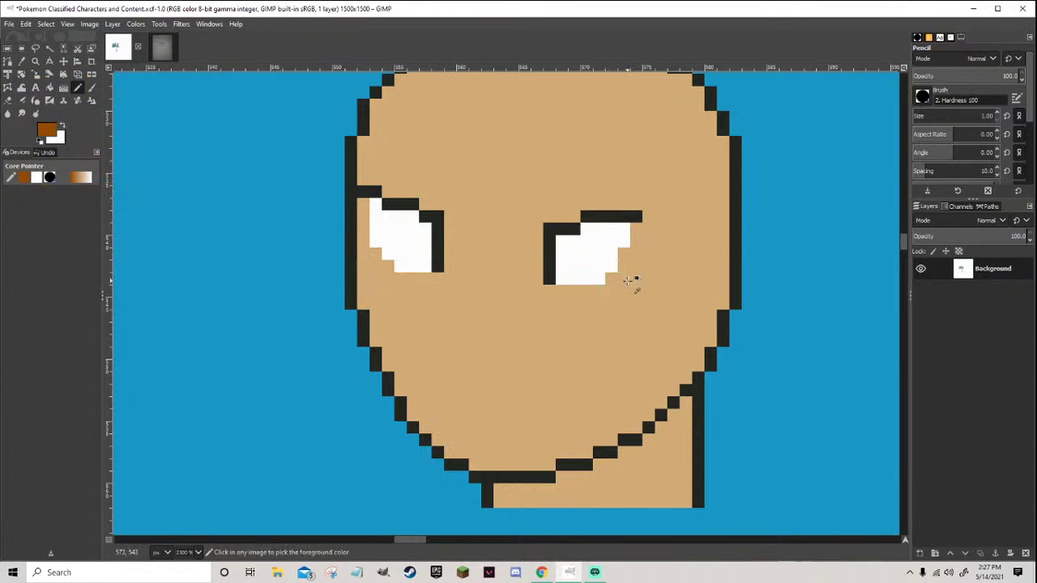
Paint a brown iris against the inner edge of the right-hand eye, leaving white along the outer and lower sides
{"action": "scroll", "coordinate": [640, 279], "scroll_direction": "up", "scroll_amount": 1}
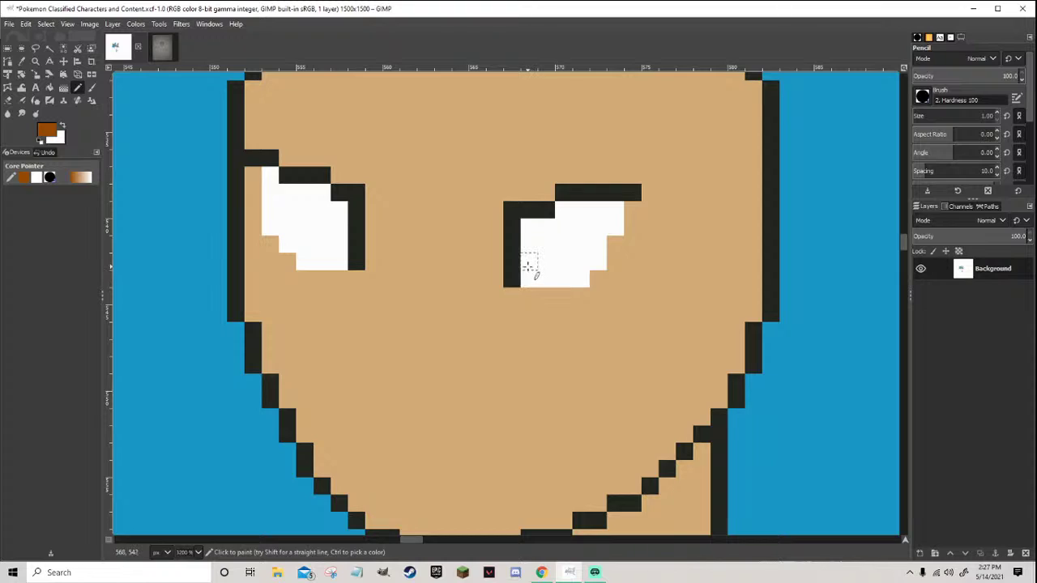
{"action": "left_click", "coordinate": [529, 278]}
{"action": "mouse_move", "coordinate": [546, 264]}
{"action": "left_mouse_down"}
{"action": "mouse_move", "coordinate": [579, 244]}
{"action": "mouse_move", "coordinate": [576, 210]}
{"action": "mouse_move", "coordinate": [563, 240]}
{"action": "mouse_move", "coordinate": [546, 229]}
{"action": "mouse_move", "coordinate": [530, 264]}
{"action": "mouse_move", "coordinate": [537, 228]}
{"action": "left_mouse_up"}
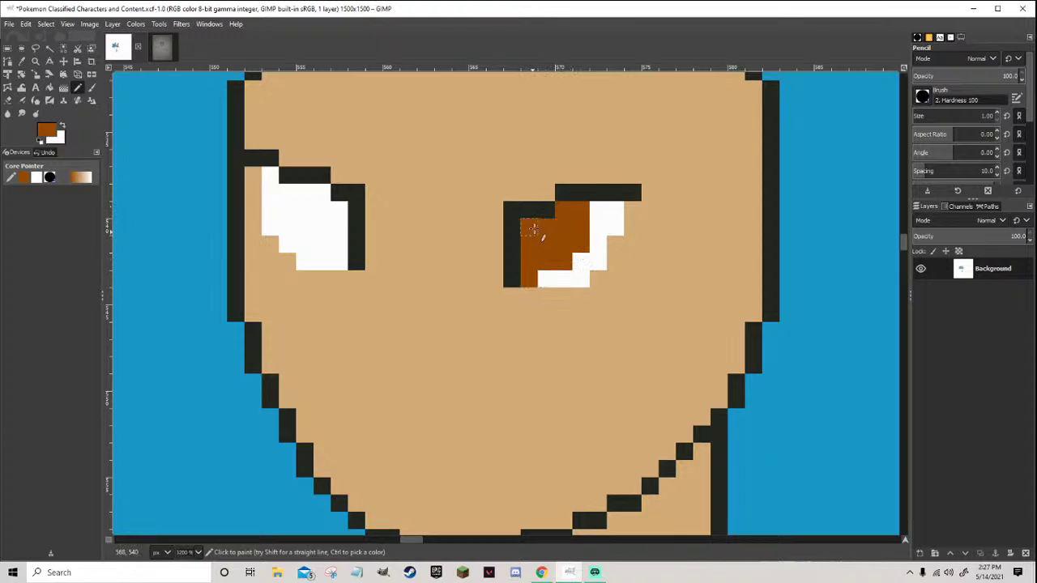
{"action": "scroll", "coordinate": [536, 229], "scroll_direction": "down", "scroll_amount": 5}
{"action": "scroll", "coordinate": [494, 212], "scroll_direction": "up", "scroll_amount": 5}
Narrow the right-hand iris by 1 px by repainting its outer edge white, and pick brown again as the foreground colour
{"action": "left_click", "coordinate": [508, 209], "text": "ctrl"}
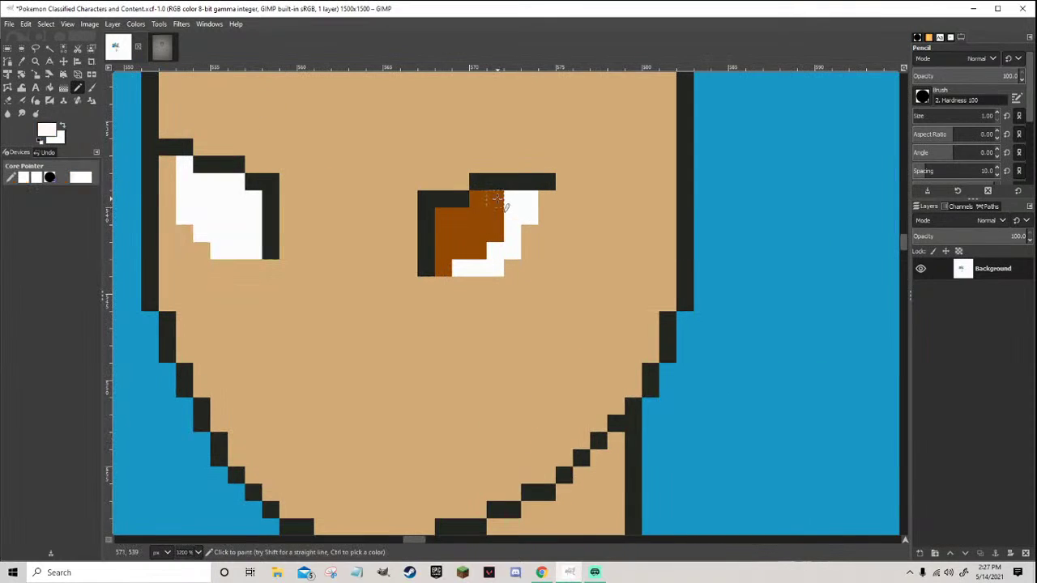
{"action": "mouse_move", "coordinate": [502, 202]}
{"action": "left_mouse_down"}
{"action": "mouse_move", "coordinate": [495, 234]}
{"action": "mouse_move", "coordinate": [478, 253]}
{"action": "left_mouse_up"}
{"action": "left_click", "coordinate": [478, 251], "text": "ctrl"}
{"action": "scroll", "coordinate": [478, 251], "scroll_direction": "down", "scroll_amount": 5}
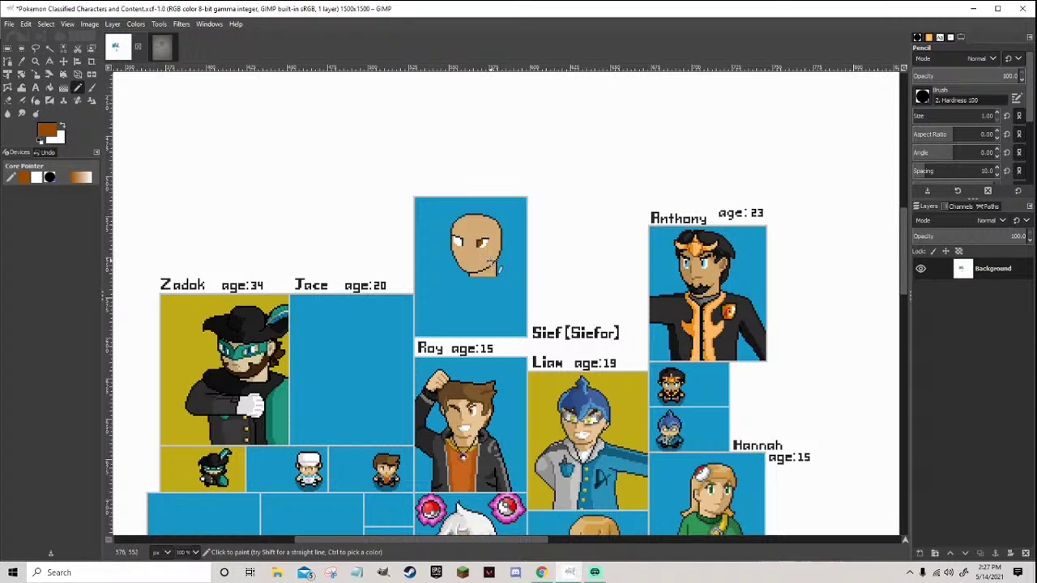
{"action": "scroll", "coordinate": [483, 258], "scroll_direction": "up", "scroll_amount": 9}
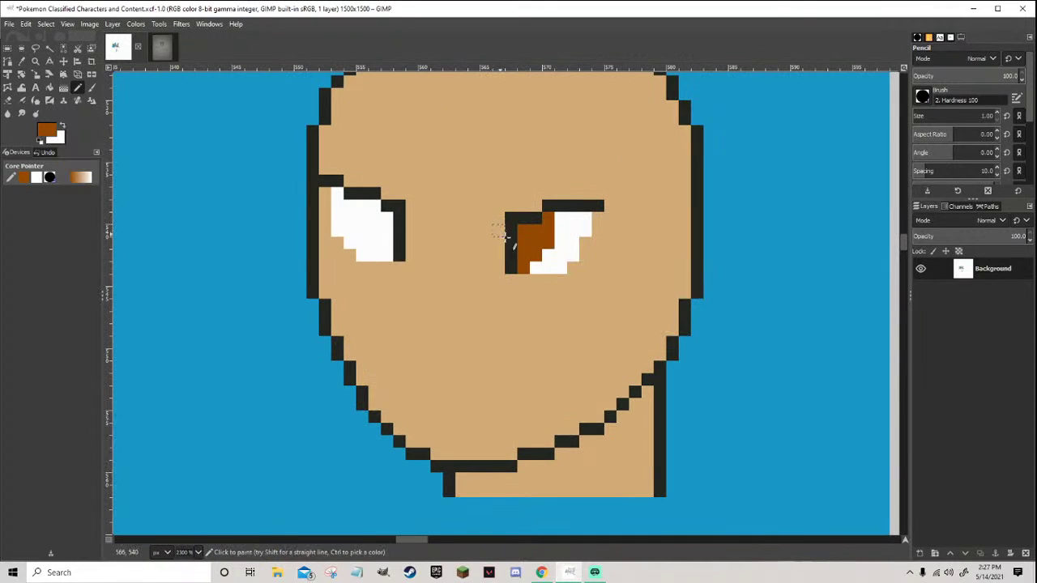
Paint a white highlight in the upper inner part of the right-hand eye's iris
{"action": "left_click", "coordinate": [574, 248], "text": "ctrl"}
{"action": "mouse_move", "coordinate": [541, 230]}
{"action": "left_mouse_down"}
{"action": "mouse_move", "coordinate": [525, 232]}
{"action": "mouse_move", "coordinate": [523, 246]}
{"action": "left_mouse_up"}
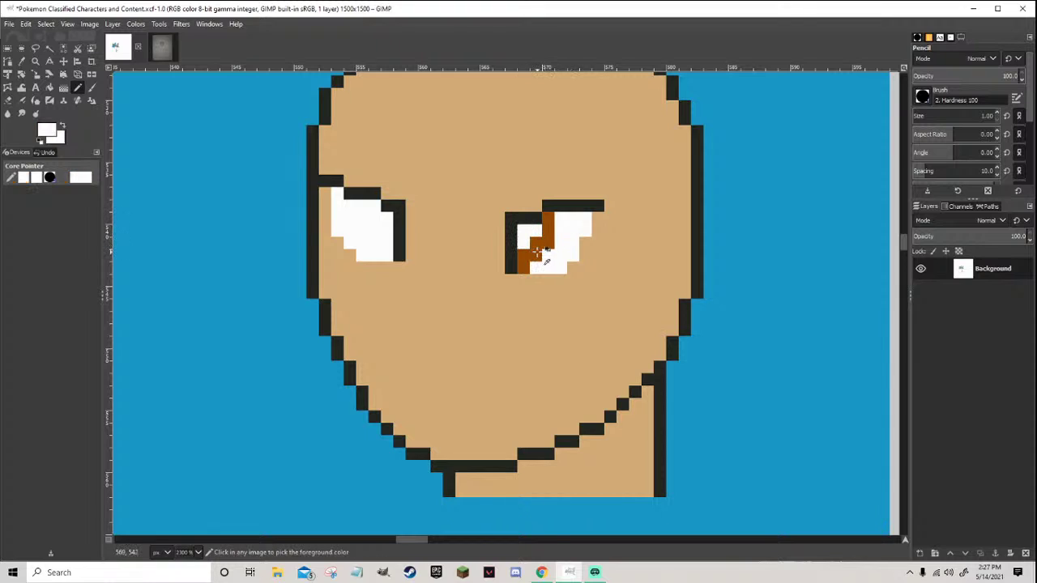
{"action": "scroll", "coordinate": [536, 252], "scroll_direction": "down", "scroll_amount": 8}
{"action": "scroll", "coordinate": [579, 275], "scroll_direction": "down", "scroll_amount": 2}
{"action": "scroll", "coordinate": [559, 267], "scroll_direction": "up", "scroll_amount": 2}
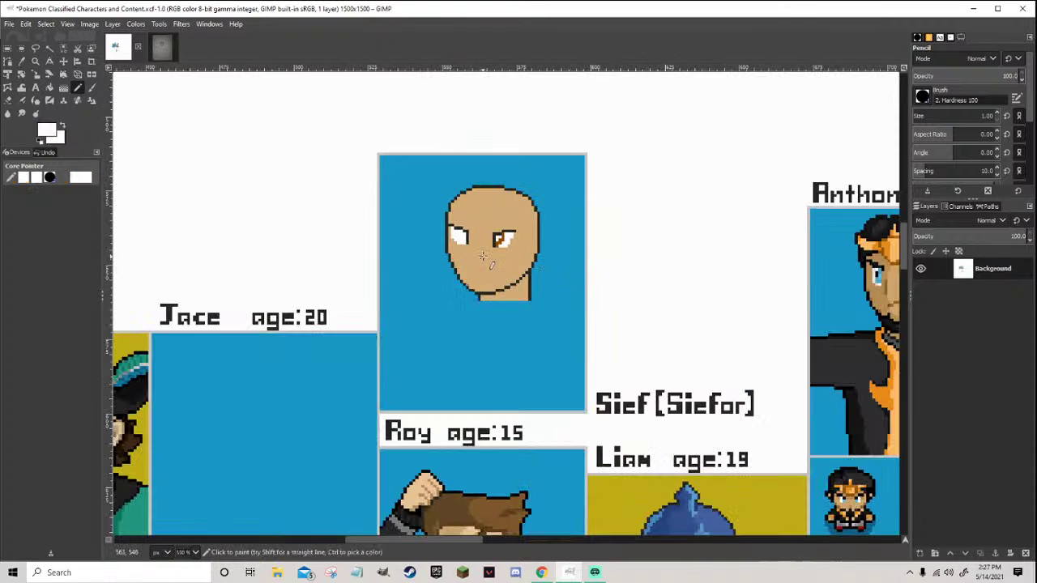
Repaint part of the right-hand iris brown, reducing its white highlight to 1 px wide and 2 px tall
{"action": "scroll", "coordinate": [484, 258], "scroll_direction": "up", "scroll_amount": 5}
{"action": "left_click", "coordinate": [519, 243], "text": "ctrl"}
{"action": "scroll", "coordinate": [532, 254], "scroll_direction": "down", "scroll_amount": 5}
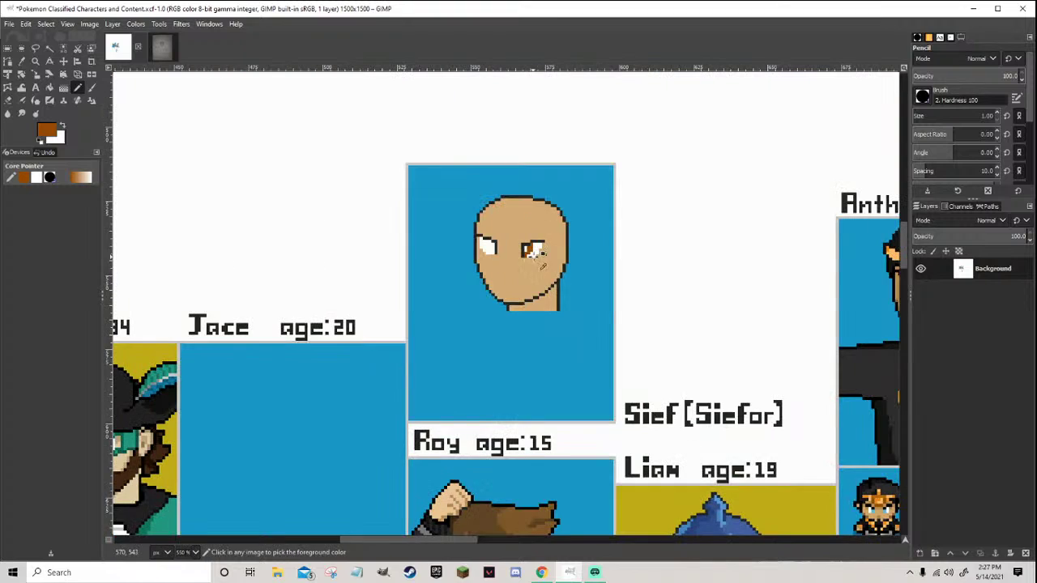
{"action": "scroll", "coordinate": [575, 261], "scroll_direction": "down", "scroll_amount": 4}
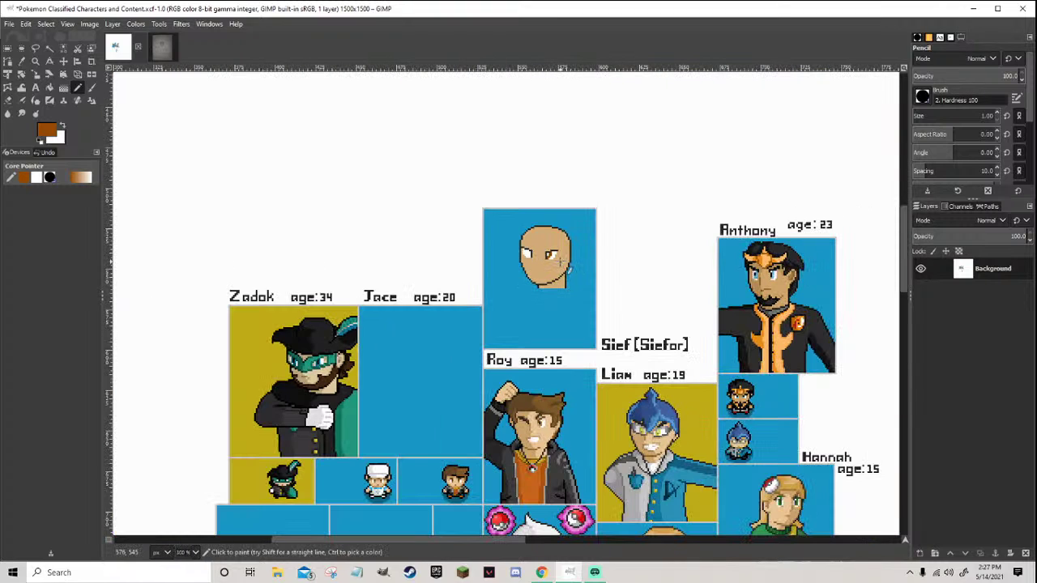
{"action": "scroll", "coordinate": [567, 268], "scroll_direction": "up", "scroll_amount": 8}
{"action": "left_click_drag", "start_coordinate": [534, 274], "coordinate": [541, 257]}
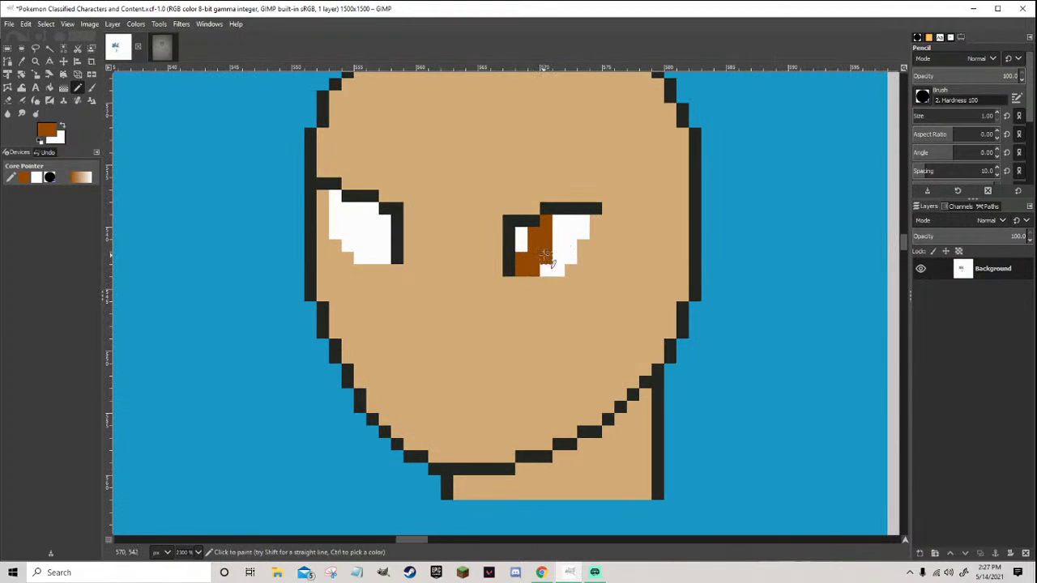
{"action": "scroll", "coordinate": [544, 257], "scroll_direction": "down", "scroll_amount": 8}
{"action": "scroll", "coordinate": [583, 268], "scroll_direction": "up", "scroll_amount": 3}
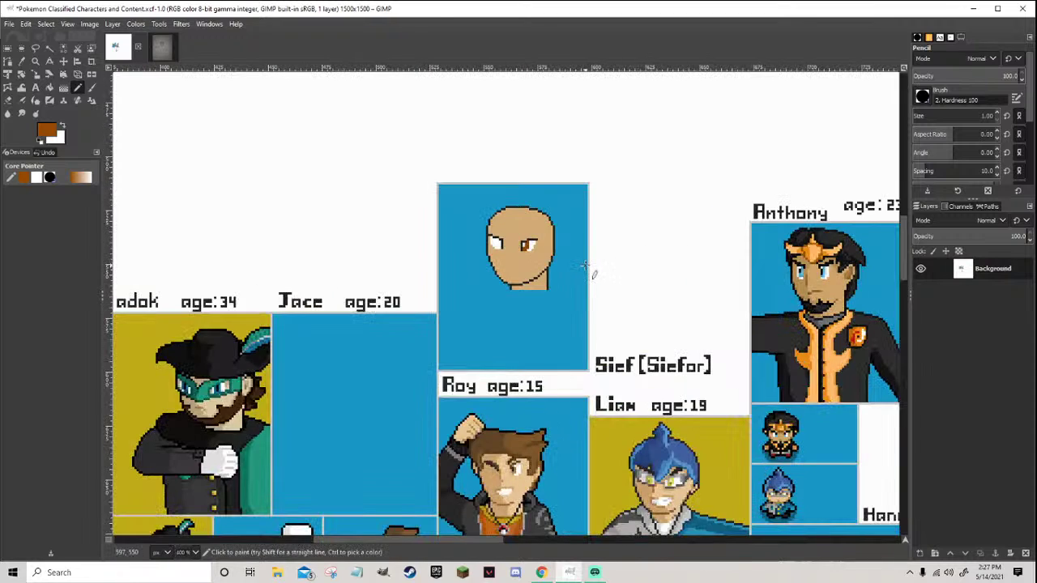
{"action": "scroll", "coordinate": [584, 267], "scroll_direction": "up", "scroll_amount": 4}
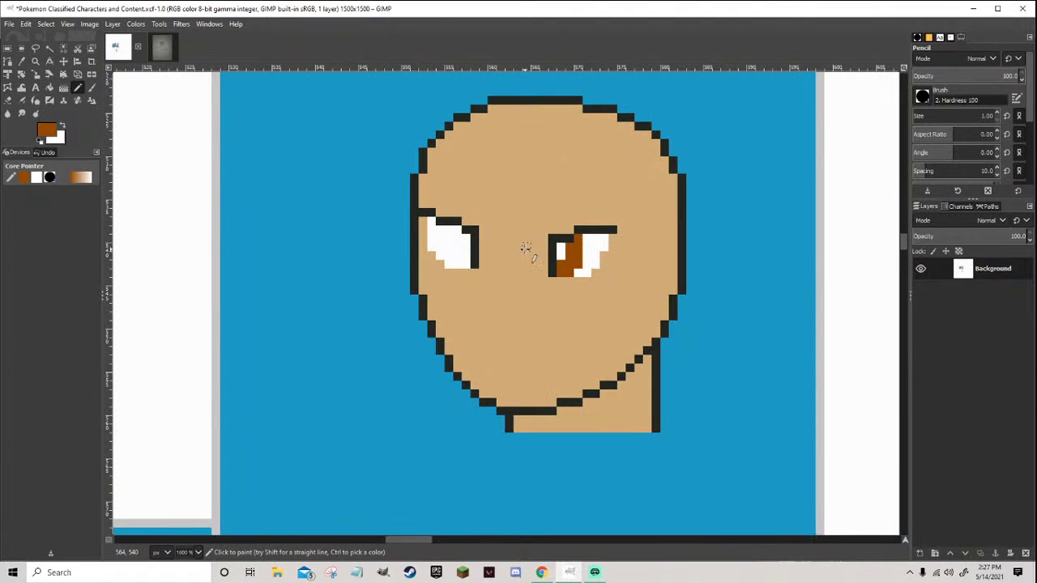
Paint a brown iris in the left-hand eye, leaving a vertical white strip inside it and a white pixel at the inner bottom corner
{"action": "scroll", "coordinate": [525, 249], "scroll_direction": "up", "scroll_amount": 2}
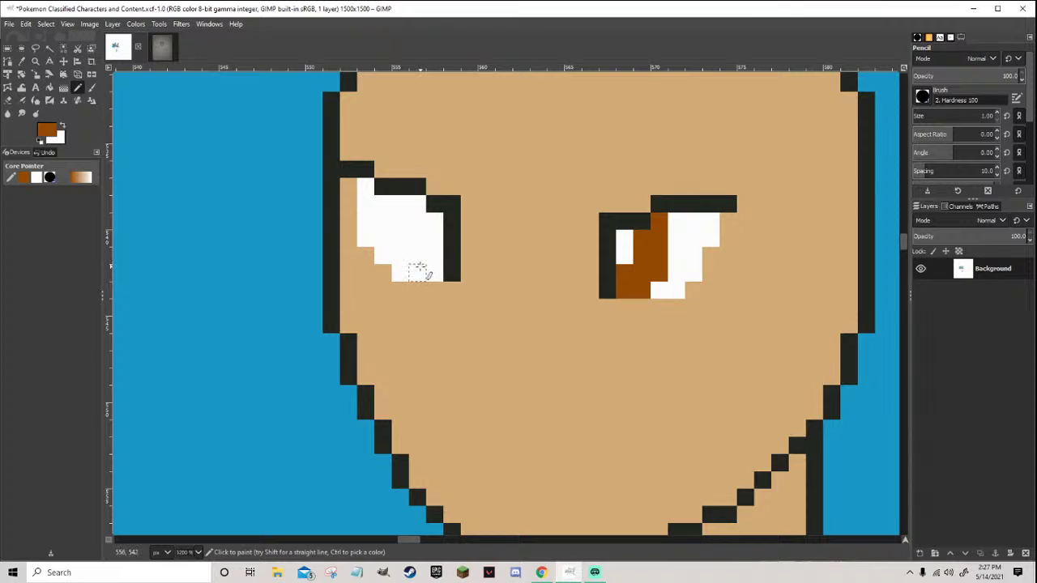
{"action": "mouse_move", "coordinate": [417, 273]}
{"action": "left_mouse_down"}
{"action": "mouse_move", "coordinate": [400, 273]}
{"action": "mouse_move", "coordinate": [434, 251]}
{"action": "mouse_move", "coordinate": [435, 221]}
{"action": "left_mouse_up"}
{"action": "left_click", "coordinate": [400, 255]}
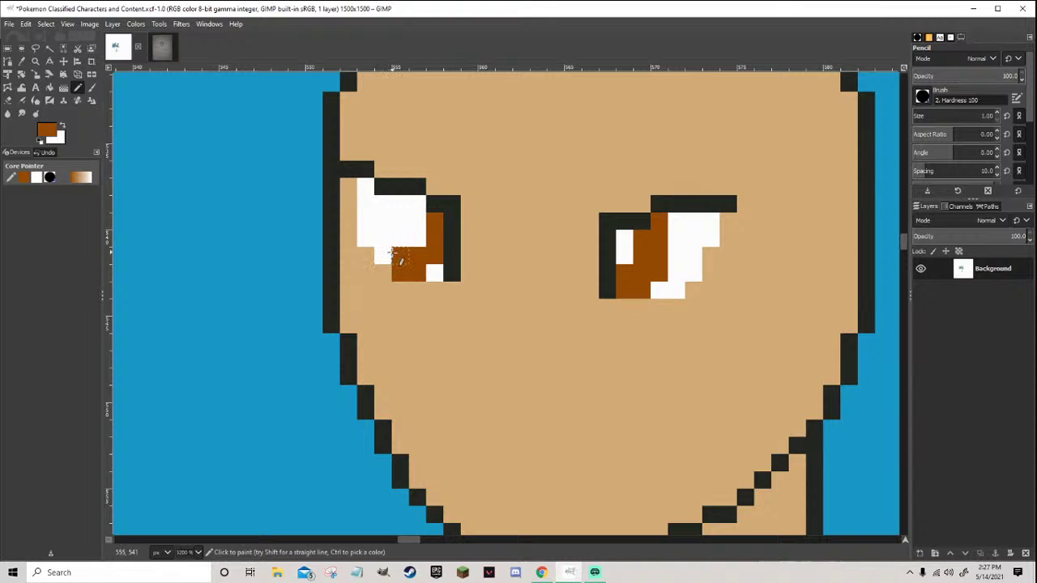
{"action": "mouse_move", "coordinate": [382, 255]}
{"action": "left_mouse_down"}
{"action": "mouse_move", "coordinate": [391, 236]}
{"action": "mouse_move", "coordinate": [382, 228]}
{"action": "left_mouse_up"}
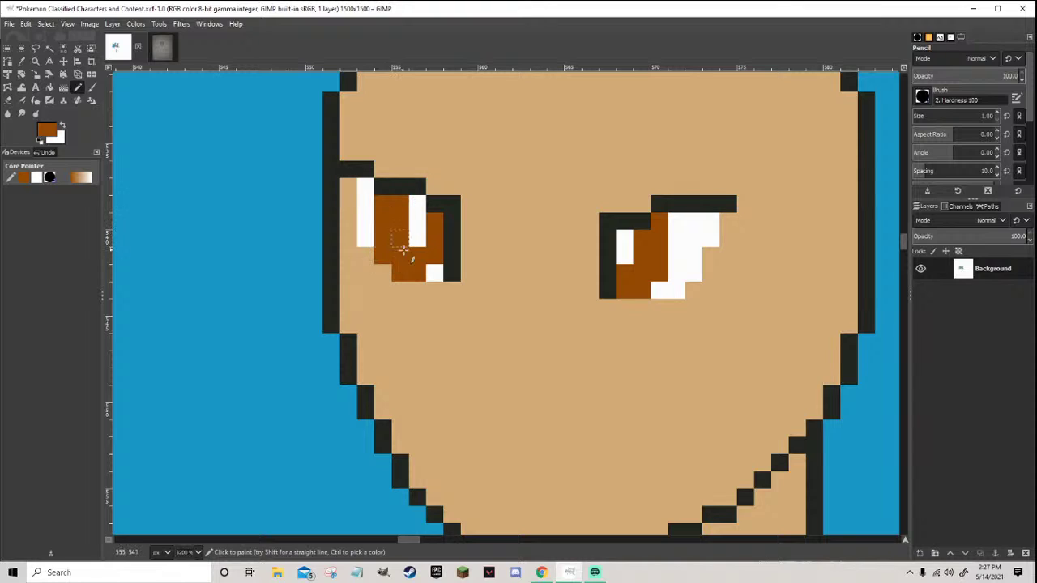
{"action": "key", "text": "1"}
{"action": "key", "text": "4"}
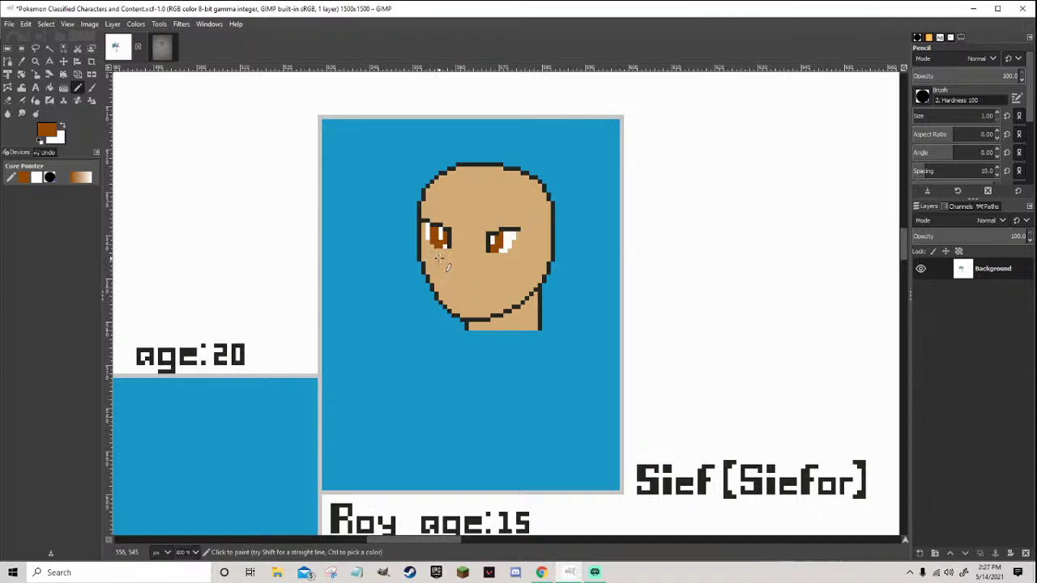
Repaint the left-hand eye's innermost column white, fill the old highlight strip with brown, and move the white highlight towards the iris's middle
{"action": "scroll", "coordinate": [443, 240], "scroll_direction": "up", "scroll_amount": 2}
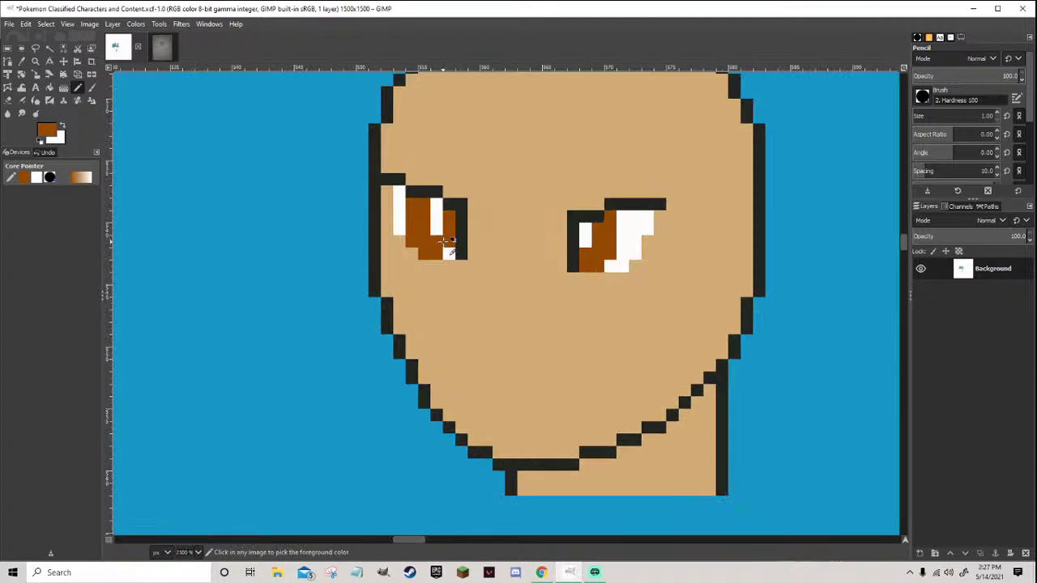
{"action": "left_click", "coordinate": [450, 257], "text": "ctrl"}
{"action": "left_click_drag", "start_coordinate": [450, 264], "coordinate": [451, 205]}
{"action": "left_click", "coordinate": [434, 241], "text": "ctrl"}
{"action": "mouse_move", "coordinate": [435, 240]}
{"action": "left_mouse_down"}
{"action": "mouse_move", "coordinate": [434, 192]}
{"action": "mouse_move", "coordinate": [449, 221]}
{"action": "mouse_move", "coordinate": [416, 195]}
{"action": "mouse_move", "coordinate": [423, 231]}
{"action": "left_mouse_up"}
{"action": "left_click", "coordinate": [446, 212], "text": "ctrl"}
{"action": "scroll", "coordinate": [436, 243], "scroll_direction": "down", "scroll_amount": 3}
{"action": "key", "text": "1"}
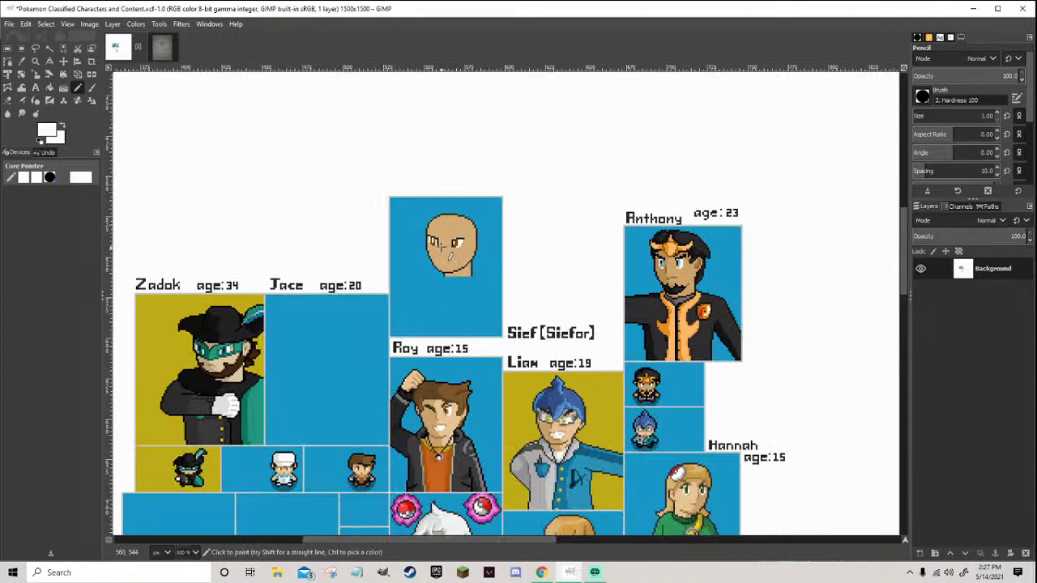
Rework the white highlight in the left-hand iris to 1 px wide and 2 px tall, surrounded by brown
{"action": "scroll", "coordinate": [435, 243], "scroll_direction": "up", "scroll_amount": 8}
{"action": "left_click", "coordinate": [414, 253], "text": "ctrl"}
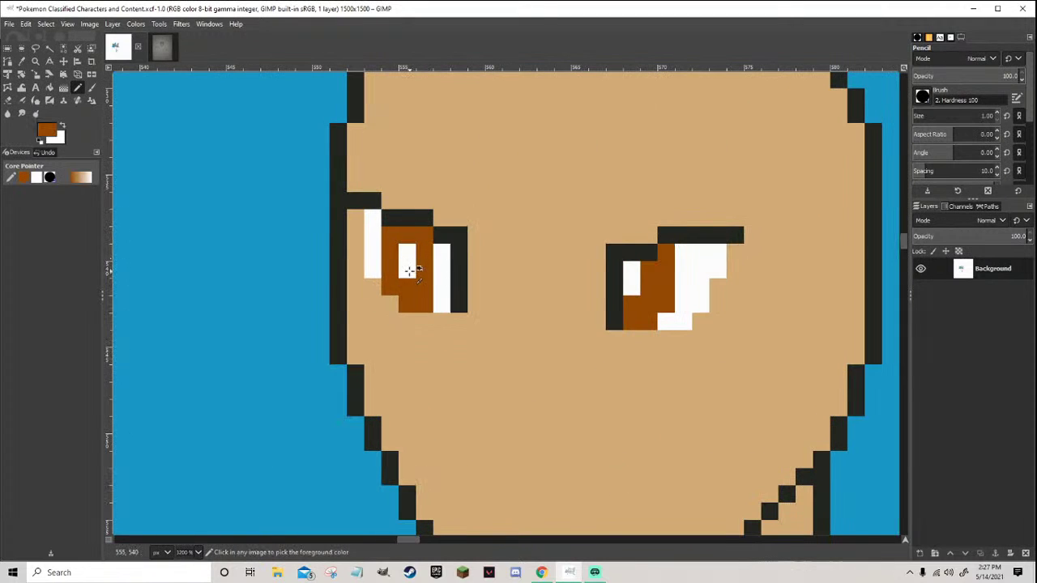
{"action": "left_click", "coordinate": [409, 270], "text": "ctrl"}
{"action": "key", "text": "1"}
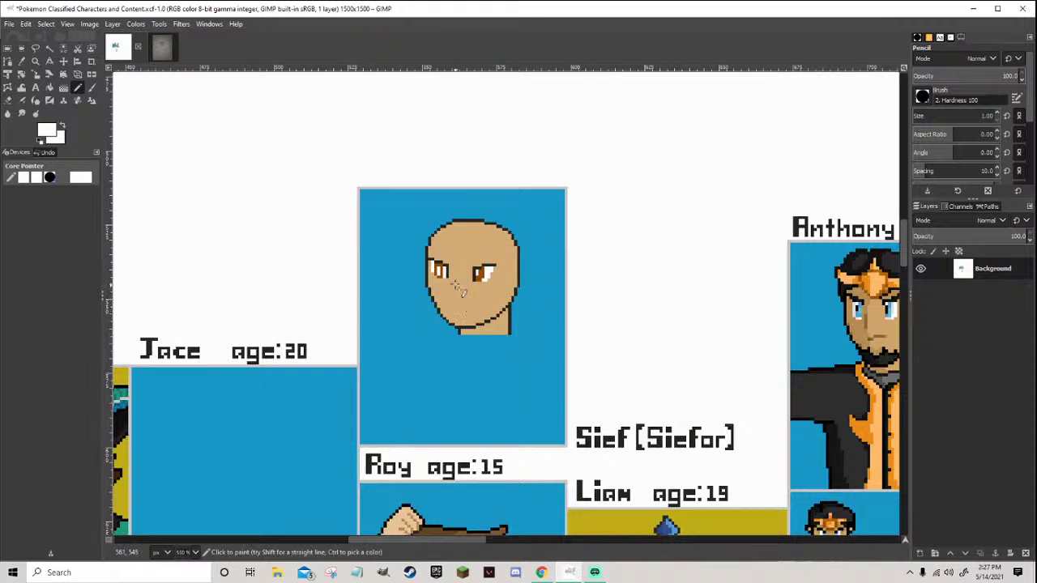
{"action": "scroll", "coordinate": [443, 269], "scroll_direction": "up", "scroll_amount": 5}
{"action": "left_click", "coordinate": [429, 259]}
{"action": "key", "text": "1"}
{"action": "scroll", "coordinate": [447, 288], "scroll_direction": "down", "scroll_amount": 1}
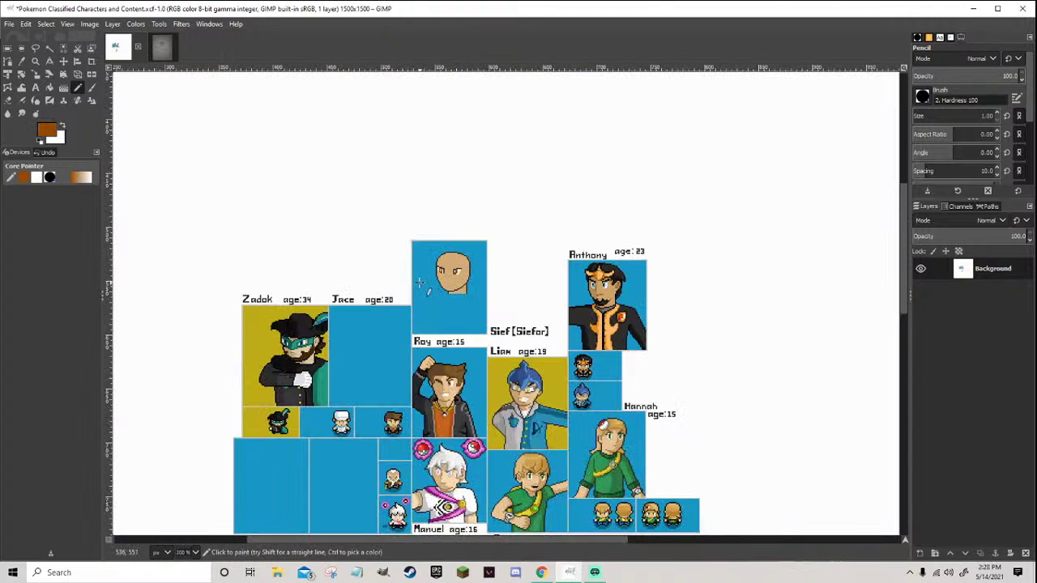
{"action": "scroll", "coordinate": [425, 279], "scroll_direction": "up", "scroll_amount": 4}
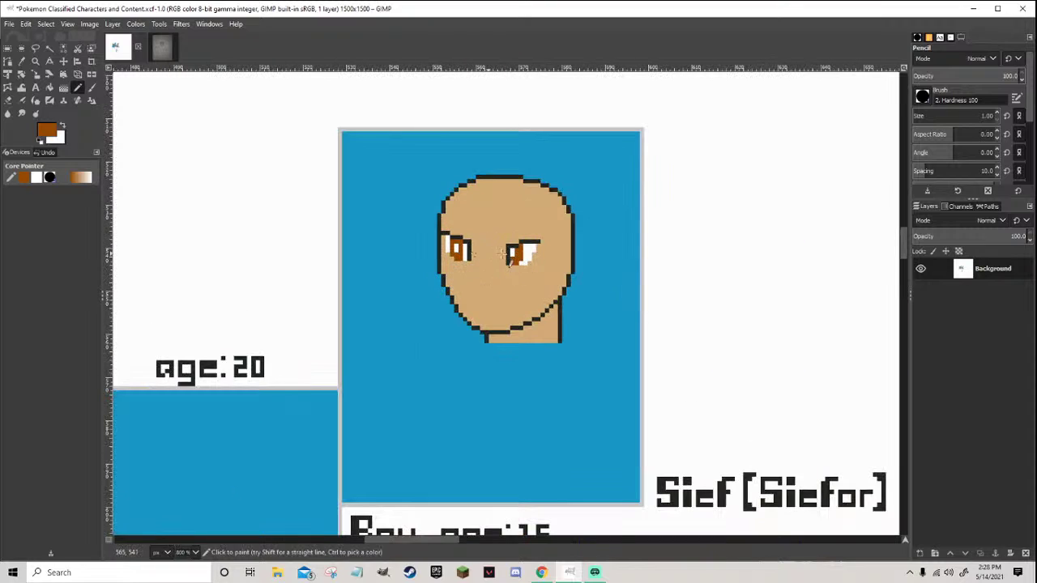
Extend the black inner outlines of both eyes downwards by 2 px
{"action": "scroll", "coordinate": [493, 257], "scroll_direction": "up", "scroll_amount": 3}
{"action": "left_click", "coordinate": [497, 263], "text": "ctrl"}
{"action": "left_click_drag", "start_coordinate": [497, 271], "coordinate": [498, 290]}
{"action": "left_click_drag", "start_coordinate": [387, 263], "coordinate": [387, 283]}
Extend the white of the right-hand eye down to the end of its lengthened inner outline
{"action": "left_click", "coordinate": [542, 266], "text": "ctrl"}
{"action": "left_click", "coordinate": [561, 268]}
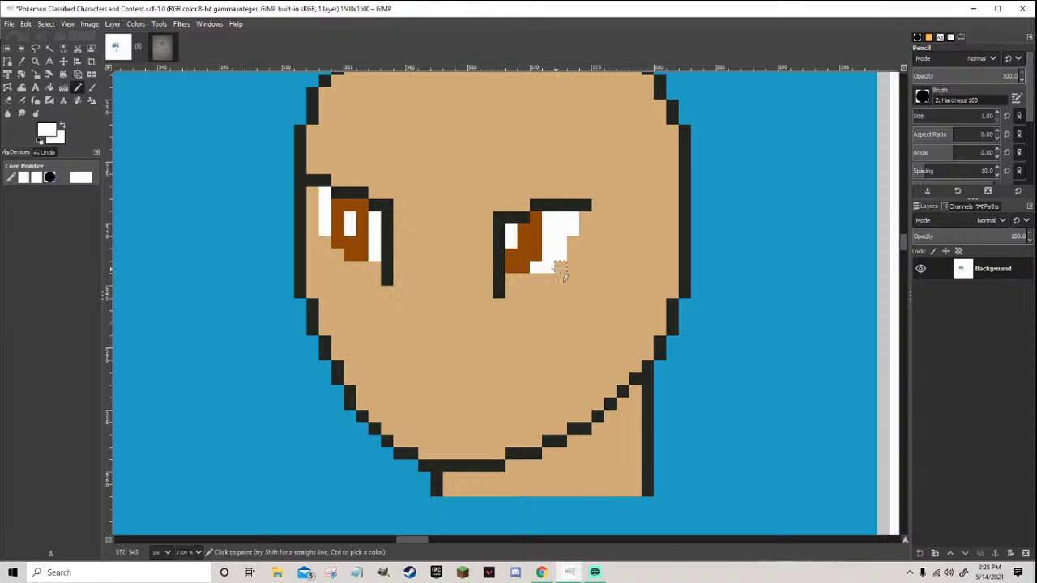
{"action": "mouse_move", "coordinate": [551, 284]}
{"action": "left_mouse_down"}
{"action": "mouse_move", "coordinate": [522, 291]}
{"action": "mouse_move", "coordinate": [532, 289]}
{"action": "left_mouse_up"}
{"action": "scroll", "coordinate": [532, 289], "scroll_direction": "down", "scroll_amount": 5}
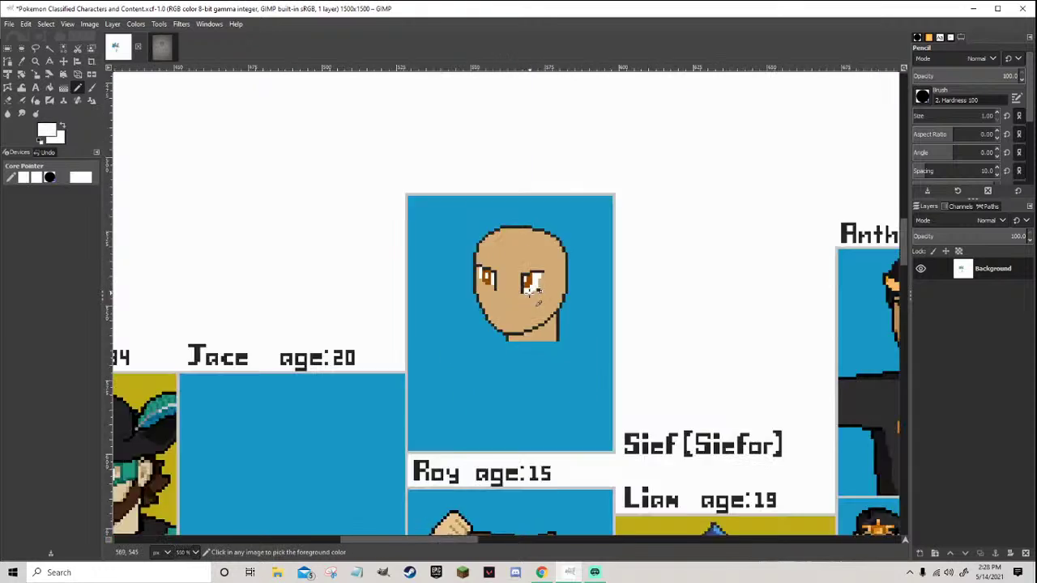
{"action": "scroll", "coordinate": [556, 310], "scroll_direction": "up", "scroll_amount": 5}
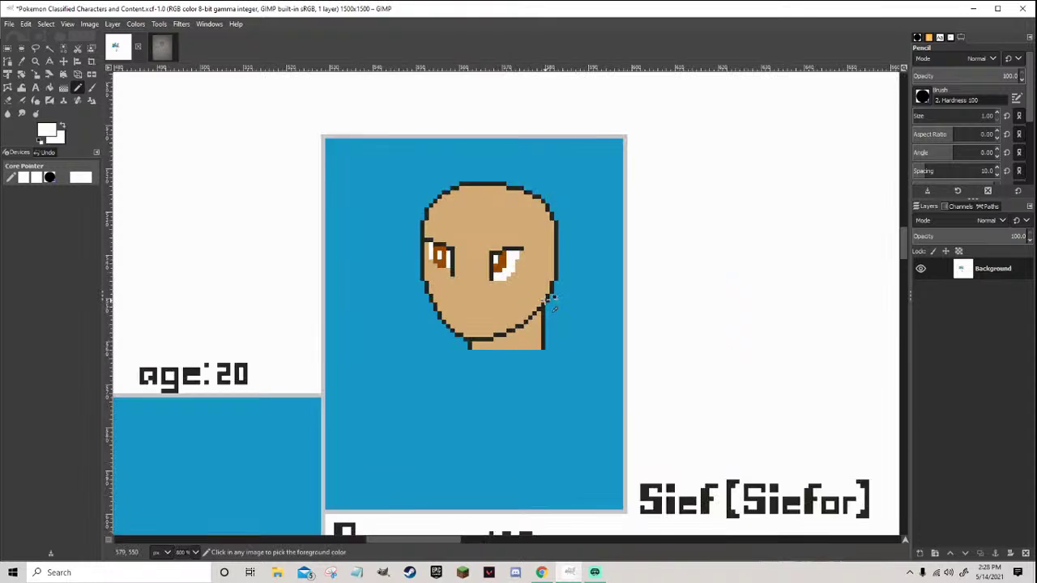
Paint over both brown irises with white and extend the left-hand eye's white down to the end of its inner outline
{"action": "mouse_move", "coordinate": [462, 237]}
{"action": "left_mouse_down"}
{"action": "mouse_move", "coordinate": [468, 202]}
{"action": "mouse_move", "coordinate": [478, 196]}
{"action": "mouse_move", "coordinate": [479, 206]}
{"action": "left_mouse_up"}
{"action": "mouse_move", "coordinate": [316, 221]}
{"action": "left_mouse_down"}
{"action": "mouse_move", "coordinate": [292, 195]}
{"action": "mouse_move", "coordinate": [280, 208]}
{"action": "mouse_move", "coordinate": [302, 180]}
{"action": "mouse_move", "coordinate": [280, 182]}
{"action": "mouse_move", "coordinate": [283, 215]}
{"action": "left_mouse_up"}
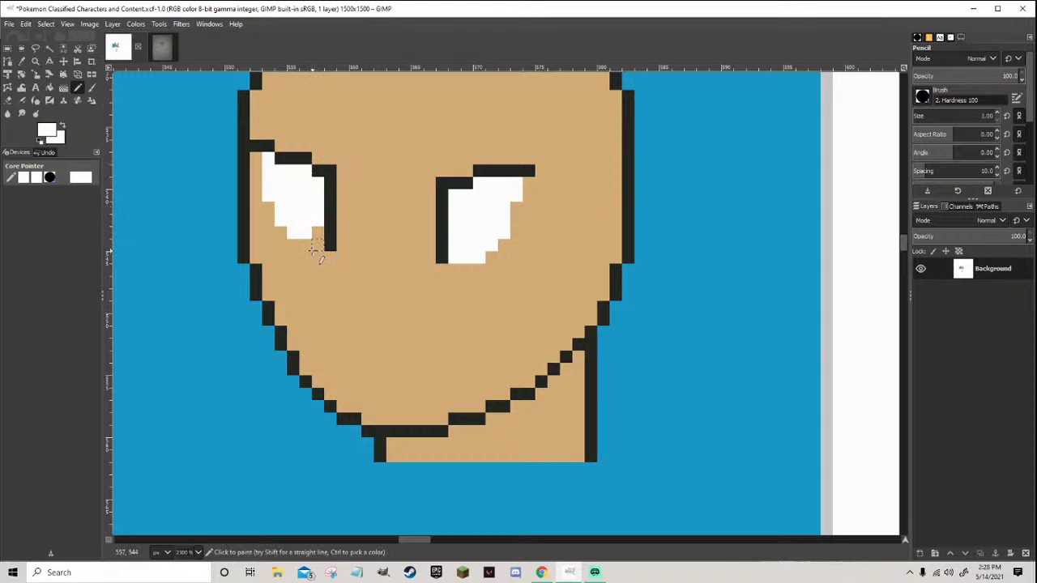
{"action": "scroll", "coordinate": [319, 259], "scroll_direction": "down", "scroll_amount": 5}
{"action": "scroll", "coordinate": [312, 277], "scroll_direction": "up", "scroll_amount": 7}
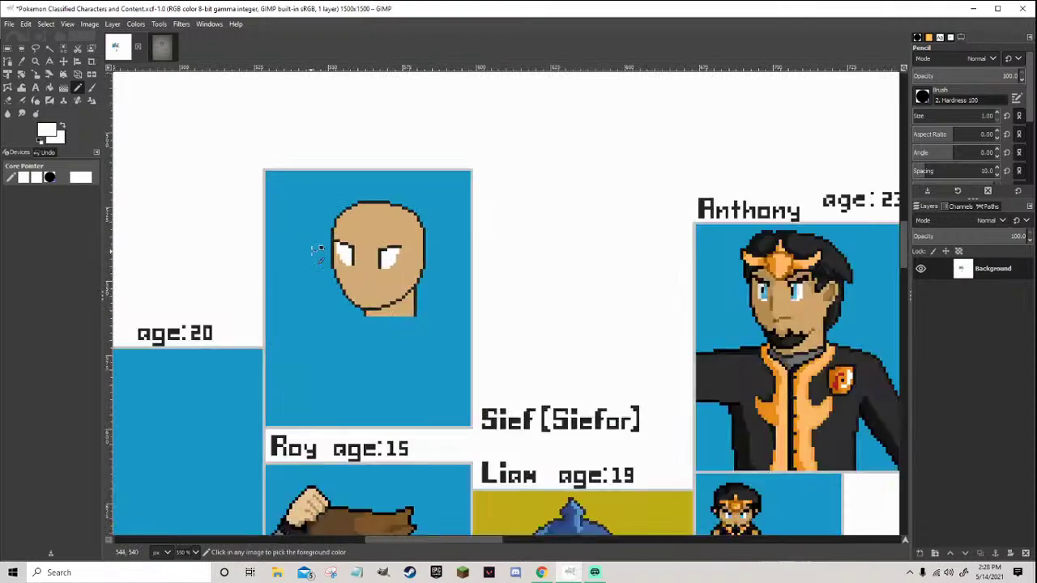
{"action": "scroll", "coordinate": [381, 259], "scroll_direction": "down", "scroll_amount": 5}
{"action": "scroll", "coordinate": [413, 290], "scroll_direction": "up", "scroll_amount": 3}
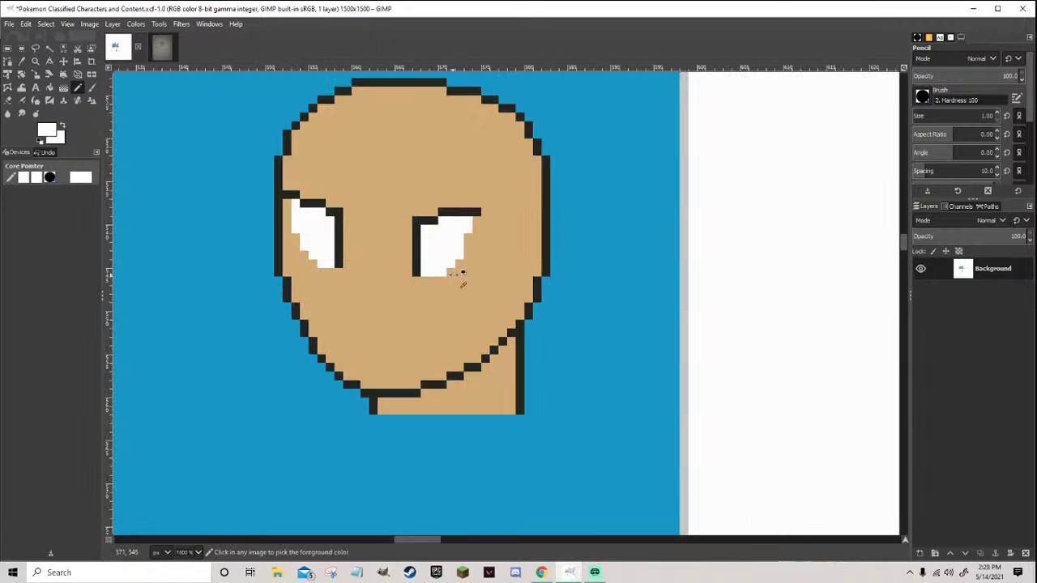
Trim the outer sides of both eye whites with the skin colour, narrowing the right-hand one to 4 px
{"action": "left_click", "coordinate": [458, 273], "text": "ctrl"}
{"action": "mouse_move", "coordinate": [462, 264]}
{"action": "left_mouse_down"}
{"action": "mouse_move", "coordinate": [465, 220]}
{"action": "mouse_move", "coordinate": [460, 256]}
{"action": "left_mouse_up"}
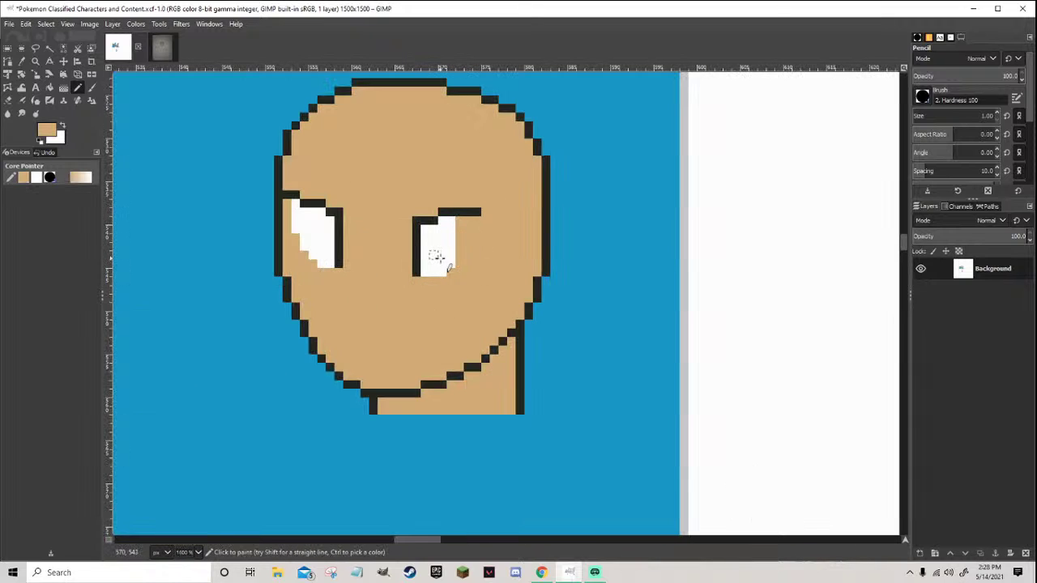
{"action": "mouse_move", "coordinate": [296, 229]}
{"action": "left_mouse_down"}
{"action": "mouse_move", "coordinate": [298, 212]}
{"action": "mouse_move", "coordinate": [313, 258]}
{"action": "left_mouse_up"}
{"action": "left_click", "coordinate": [319, 241], "text": "ctrl"}
{"action": "scroll", "coordinate": [316, 251], "scroll_direction": "down", "scroll_amount": 4}
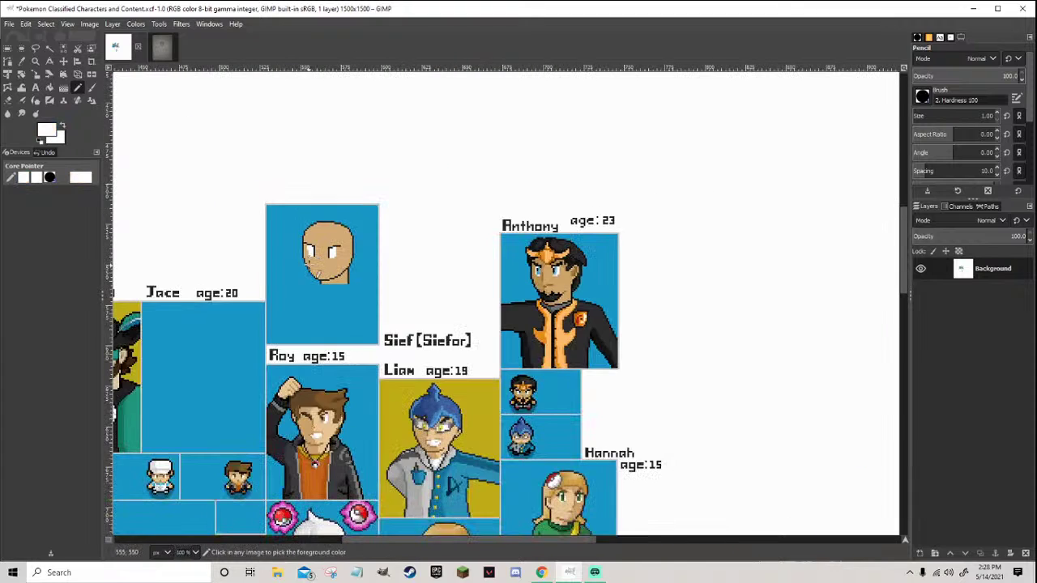
{"action": "scroll", "coordinate": [316, 251], "scroll_direction": "up", "scroll_amount": 3}
Shorten the outer ends of both upper eyelid lines with the skin colour, detaching the left-hand line from the head outline, and pick the outline black
{"action": "left_click", "coordinate": [476, 241], "text": "ctrl"}
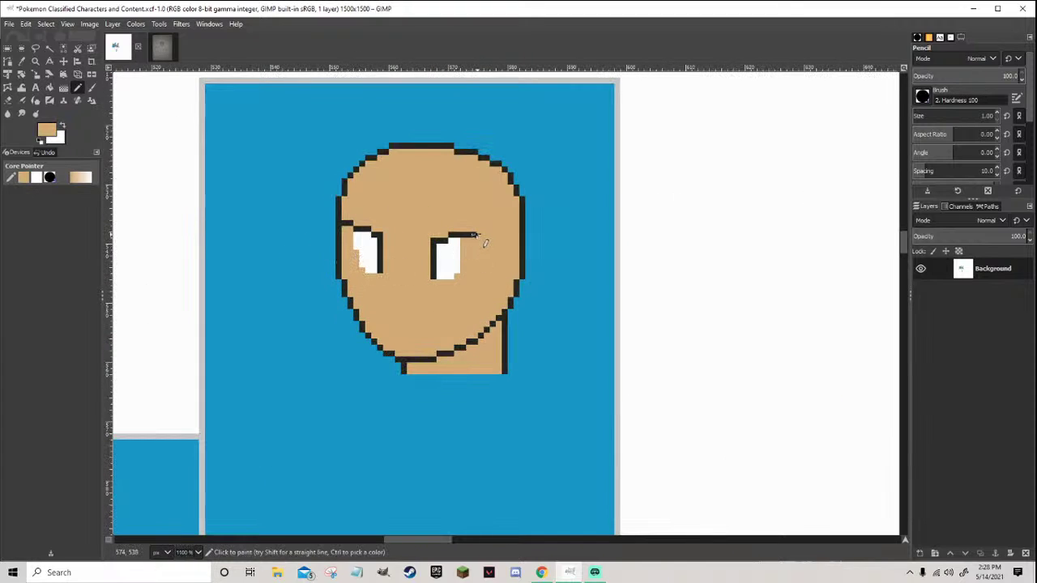
{"action": "left_click", "coordinate": [350, 221], "text": "ctrl"}
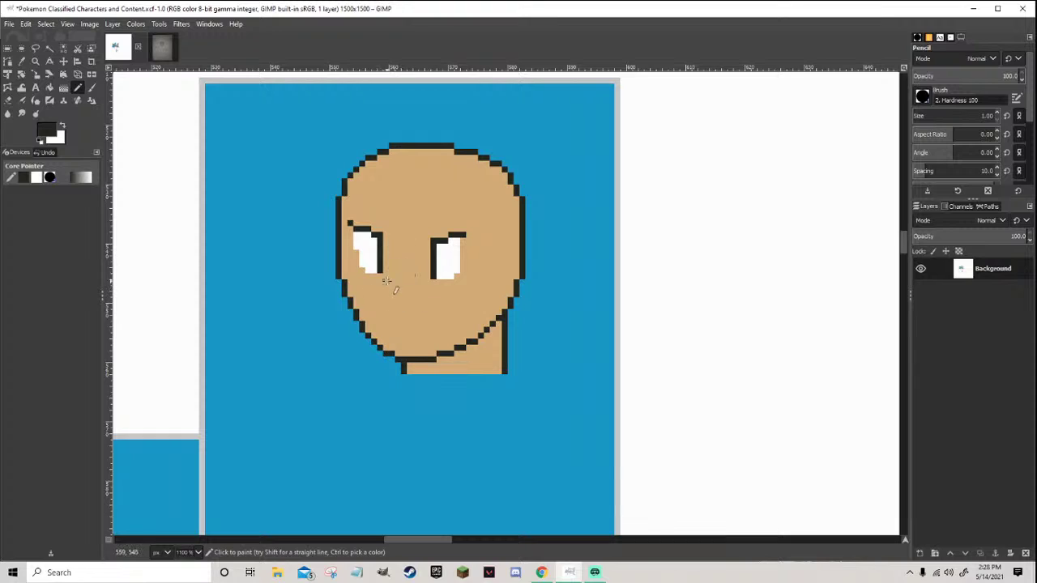
{"action": "key", "text": "2"}
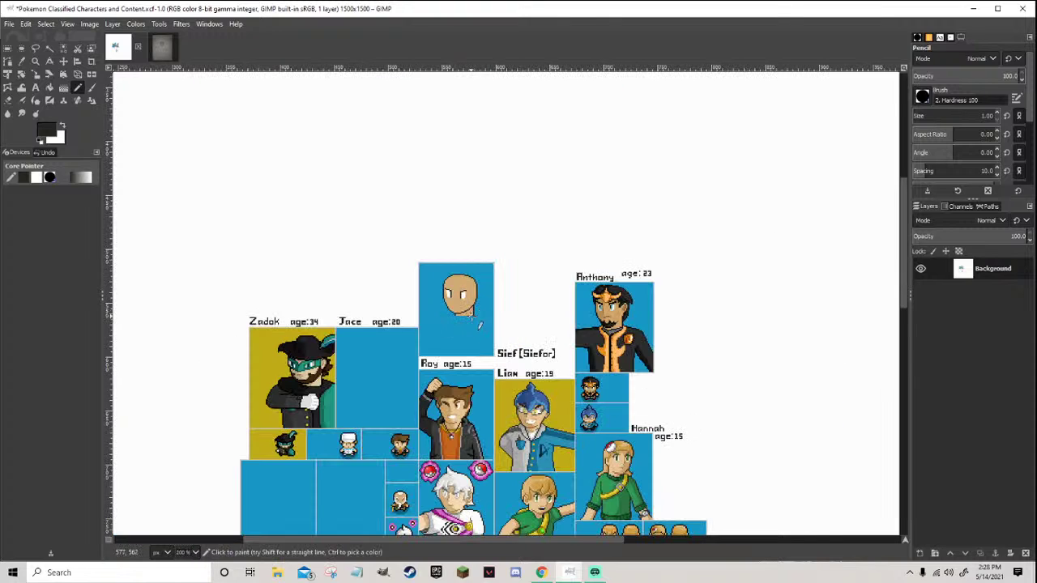
{"action": "scroll", "coordinate": [457, 303], "scroll_direction": "up", "scroll_amount": 1}
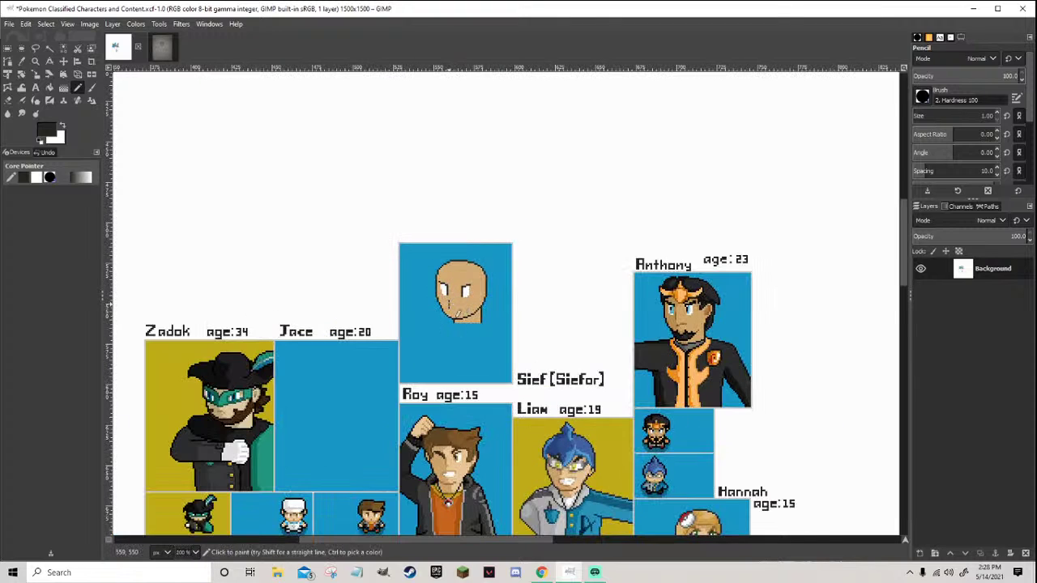
{"action": "scroll", "coordinate": [449, 302], "scroll_direction": "up", "scroll_amount": 4}
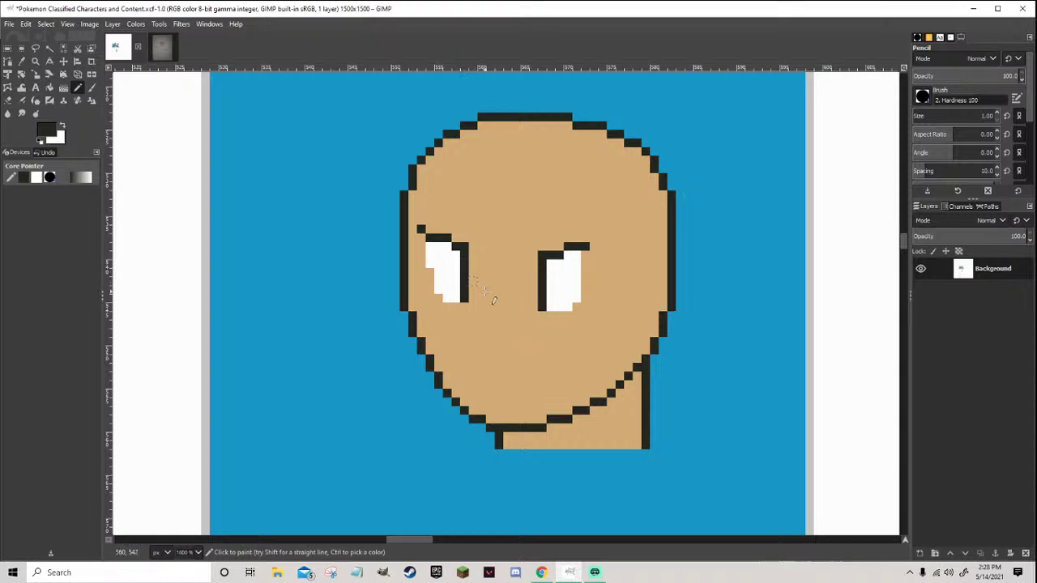
Set the foreground colour to the brown 944902 for the irises
{"action": "scroll", "coordinate": [493, 300], "scroll_direction": "down", "scroll_amount": 2}
{"action": "scroll", "coordinate": [535, 328], "scroll_direction": "up", "scroll_amount": 4}
{"action": "left_click", "coordinate": [538, 332], "text": "ctrl"}
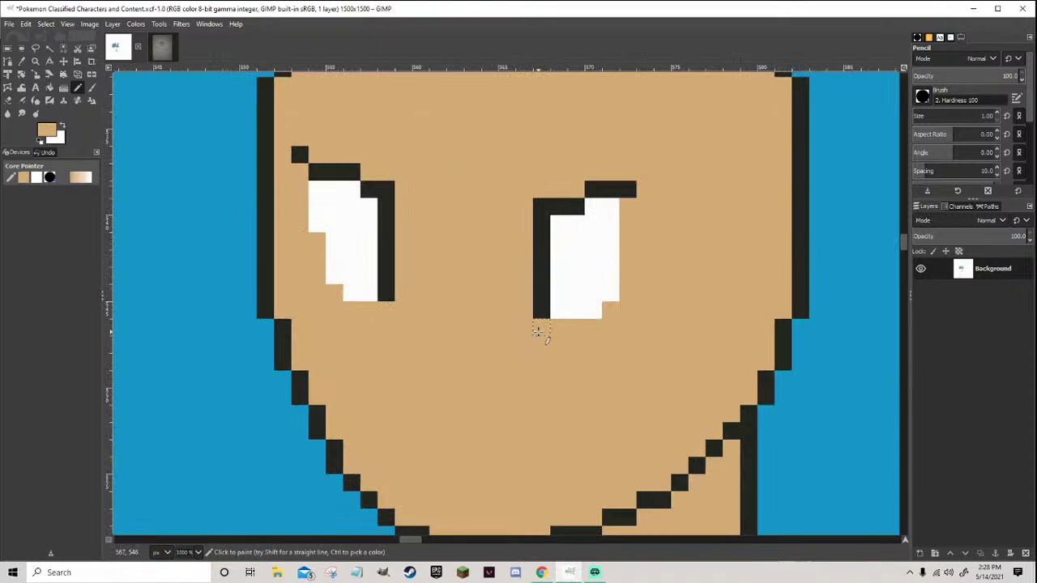
{"action": "left_click", "coordinate": [561, 297], "text": "ctrl"}
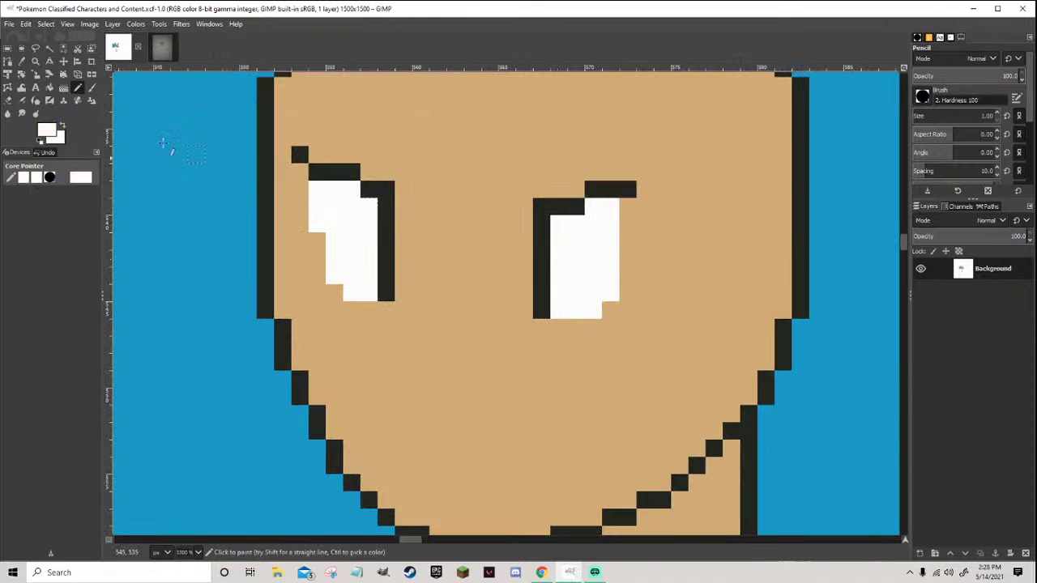
{"action": "left_click", "coordinate": [52, 131]}
{"action": "left_click", "coordinate": [177, 189]}
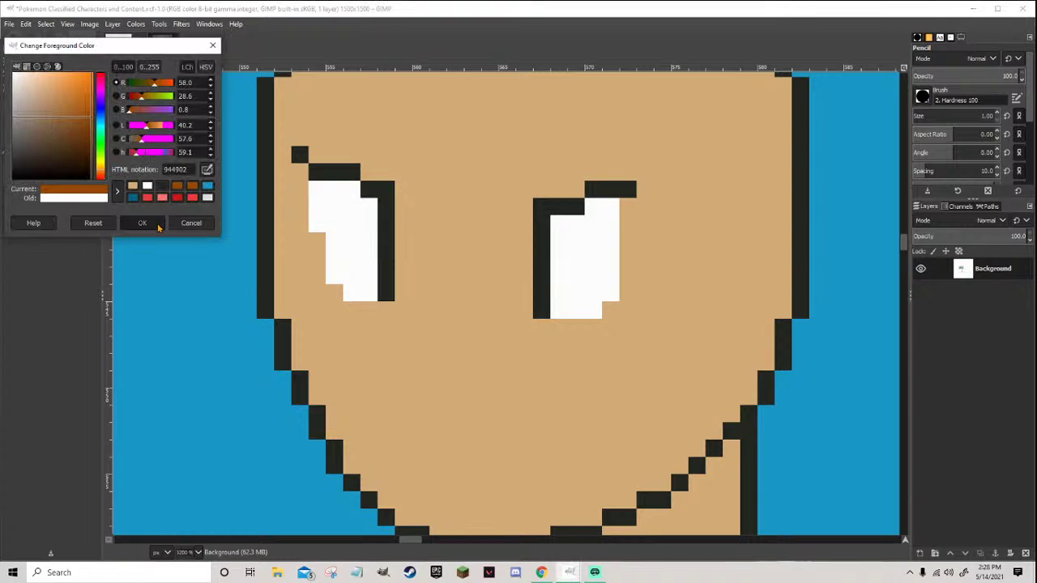
{"action": "left_click", "coordinate": [144, 223]}
Paint a 2 px wide brown iris beside the right-hand eye's inner outline, leaving a white highlight against that outline
{"action": "mouse_move", "coordinate": [574, 310]}
{"action": "left_mouse_down"}
{"action": "mouse_move", "coordinate": [588, 303]}
{"action": "mouse_move", "coordinate": [577, 218]}
{"action": "mouse_move", "coordinate": [532, 249]}
{"action": "left_mouse_up"}
{"action": "scroll", "coordinate": [579, 232], "scroll_direction": "down", "scroll_amount": 5}
{"action": "scroll", "coordinate": [578, 231], "scroll_direction": "up", "scroll_amount": 5}
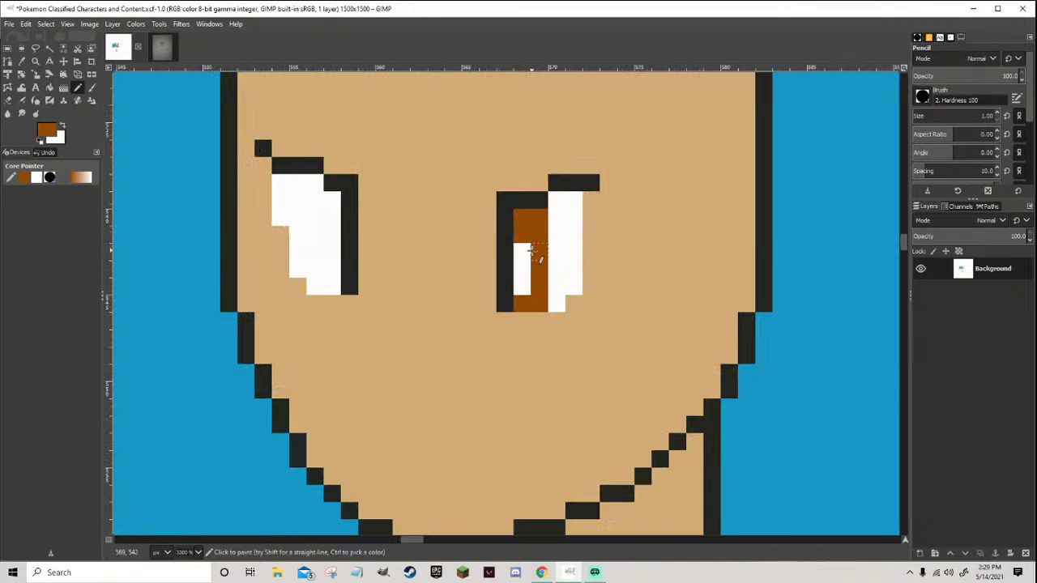
{"action": "left_click_drag", "start_coordinate": [528, 302], "coordinate": [525, 292]}
{"action": "scroll", "coordinate": [526, 296], "scroll_direction": "down", "scroll_amount": 5}
{"action": "scroll", "coordinate": [526, 295], "scroll_direction": "up", "scroll_amount": 5}
{"action": "left_click", "coordinate": [523, 267], "text": "ctrl"}
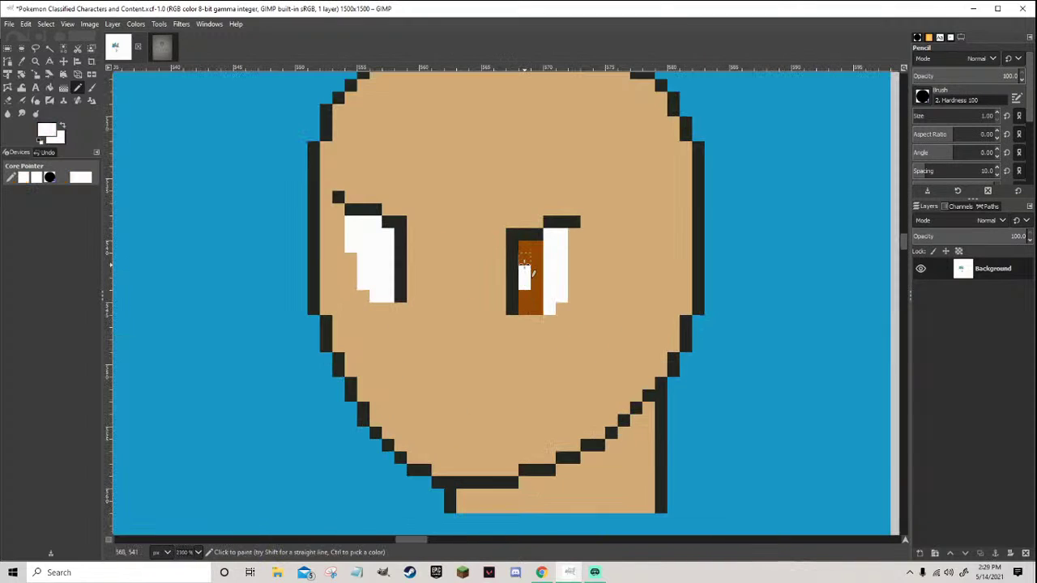
{"action": "scroll", "coordinate": [534, 295], "scroll_direction": "down", "scroll_amount": 5}
{"action": "scroll", "coordinate": [508, 305], "scroll_direction": "up", "scroll_amount": 5}
Paint a 2 px wide brown iris down the middle of the left-hand eye, leaving a white highlight on its outer side
{"action": "left_click", "coordinate": [563, 275], "text": "ctrl"}
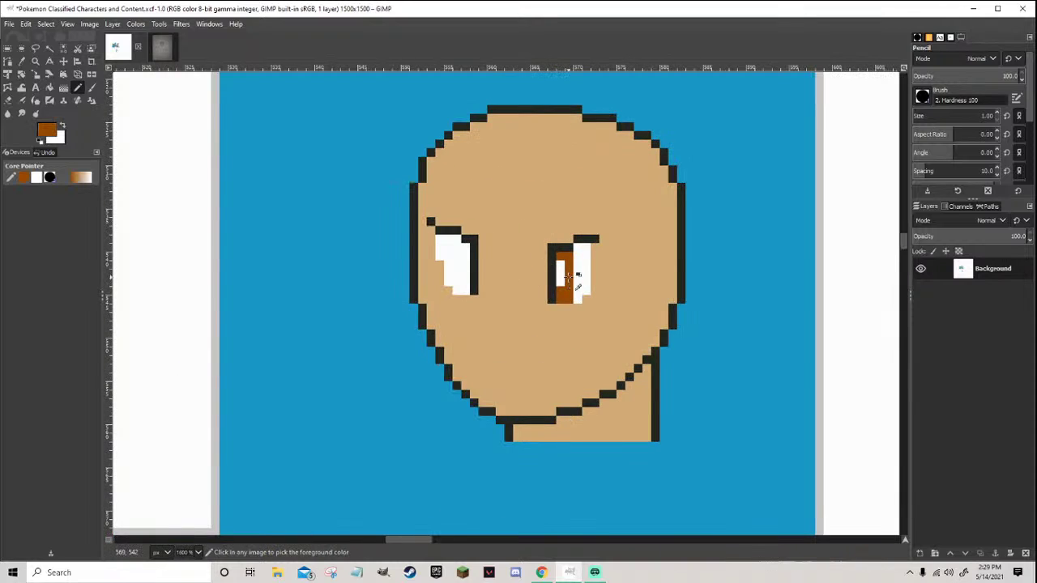
{"action": "mouse_move", "coordinate": [465, 294]}
{"action": "left_mouse_down"}
{"action": "mouse_move", "coordinate": [449, 242]}
{"action": "mouse_move", "coordinate": [447, 253]}
{"action": "mouse_move", "coordinate": [466, 263]}
{"action": "mouse_move", "coordinate": [449, 253]}
{"action": "mouse_move", "coordinate": [447, 264]}
{"action": "mouse_move", "coordinate": [455, 245]}
{"action": "mouse_move", "coordinate": [468, 271]}
{"action": "left_mouse_up"}
{"action": "left_click", "coordinate": [466, 260], "text": "ctrl"}
{"action": "left_click", "coordinate": [456, 259], "text": "ctrl"}
{"action": "scroll", "coordinate": [465, 269], "scroll_direction": "down", "scroll_amount": 5}
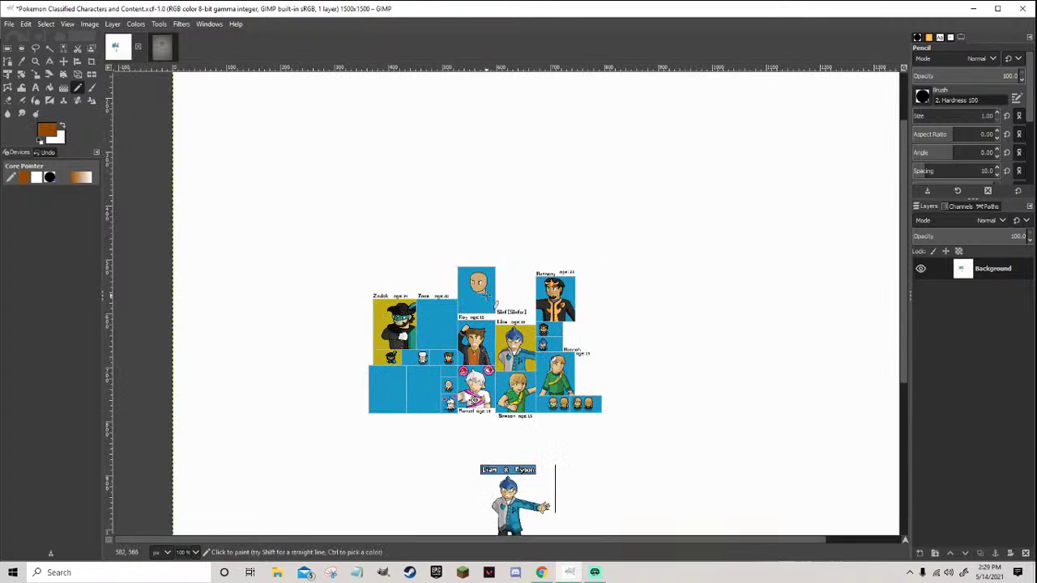
{"action": "scroll", "coordinate": [474, 293], "scroll_direction": "up", "scroll_amount": 6}
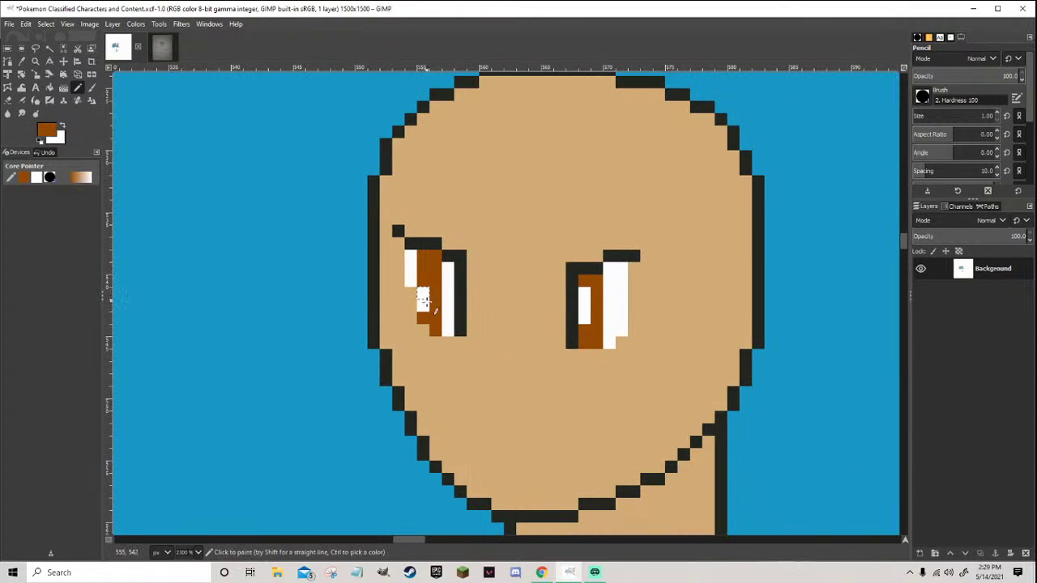
{"action": "scroll", "coordinate": [427, 296], "scroll_direction": "down", "scroll_amount": 6}
{"action": "scroll", "coordinate": [427, 296], "scroll_direction": "up", "scroll_amount": 5}
{"action": "scroll", "coordinate": [424, 309], "scroll_direction": "up", "scroll_amount": 1}
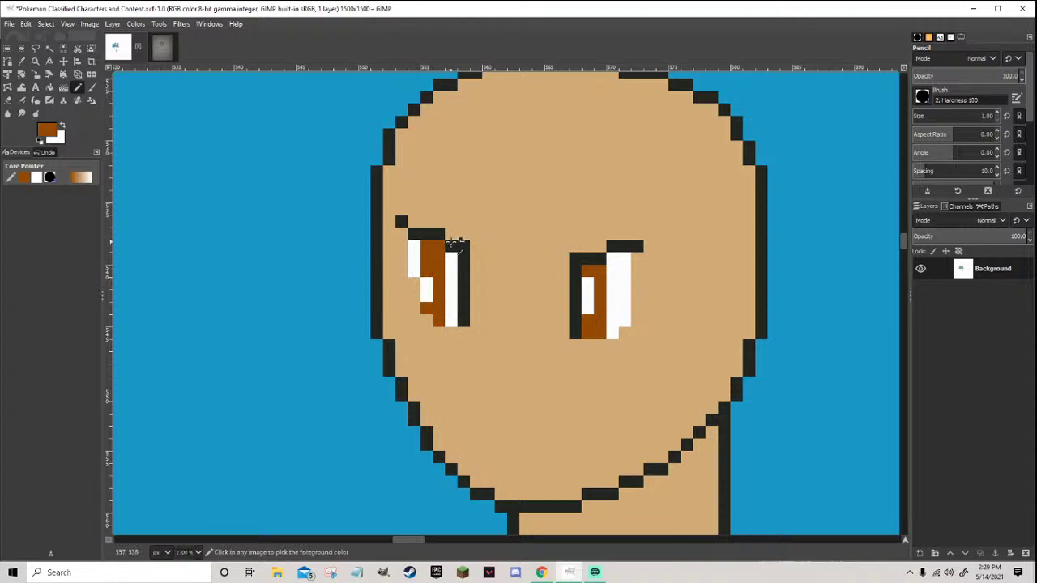
Add black pupil pixels above the white highlights in both irises and touch up the right-hand highlight with white
{"action": "key", "text": "d"}
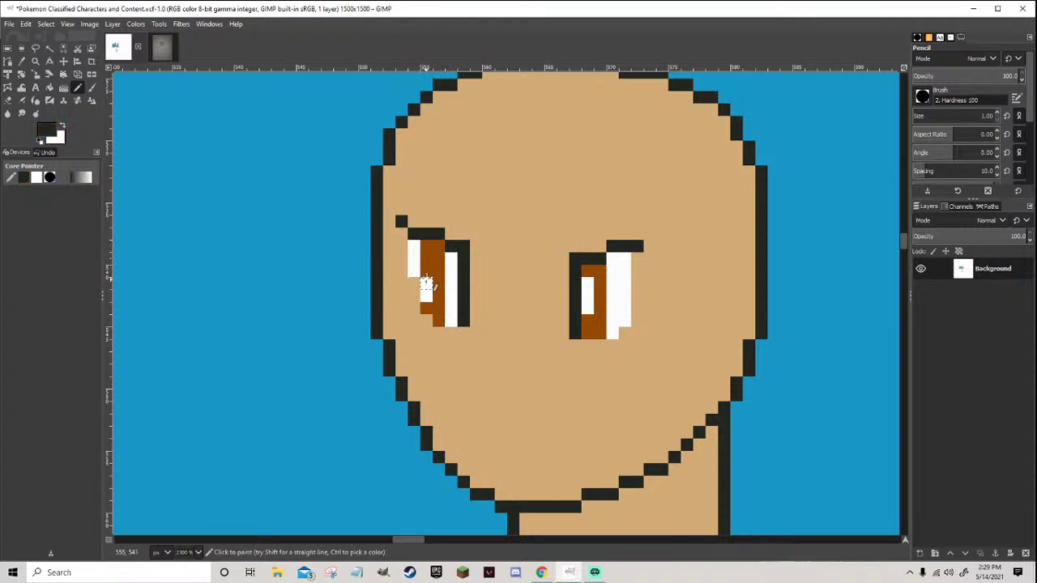
{"action": "left_click_drag", "start_coordinate": [426, 271], "coordinate": [426, 258]}
{"action": "left_click_drag", "start_coordinate": [588, 320], "coordinate": [588, 301]}
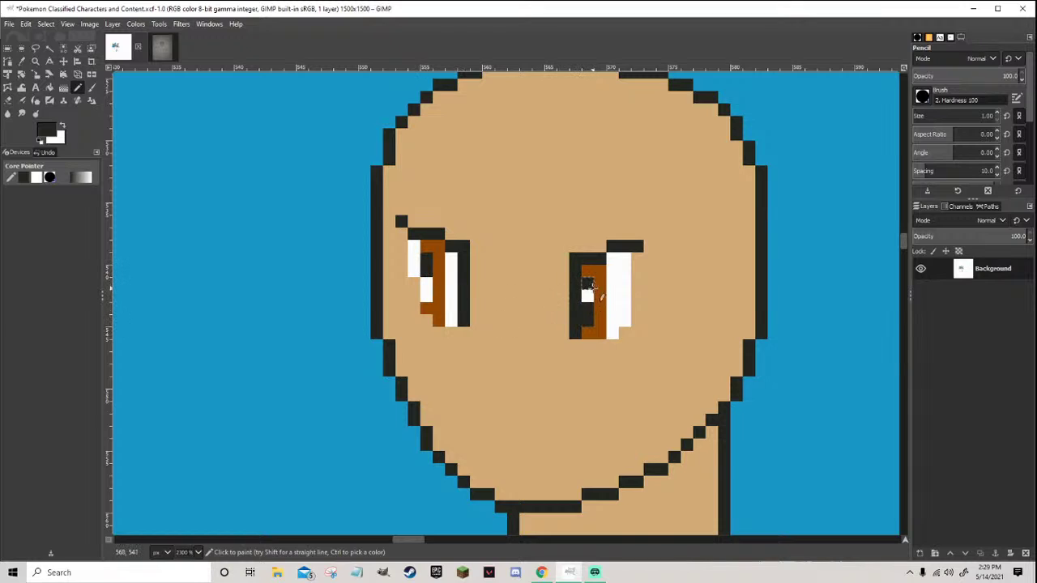
{"action": "left_click", "coordinate": [588, 296], "text": "ctrl"}
{"action": "left_click", "coordinate": [587, 306]}
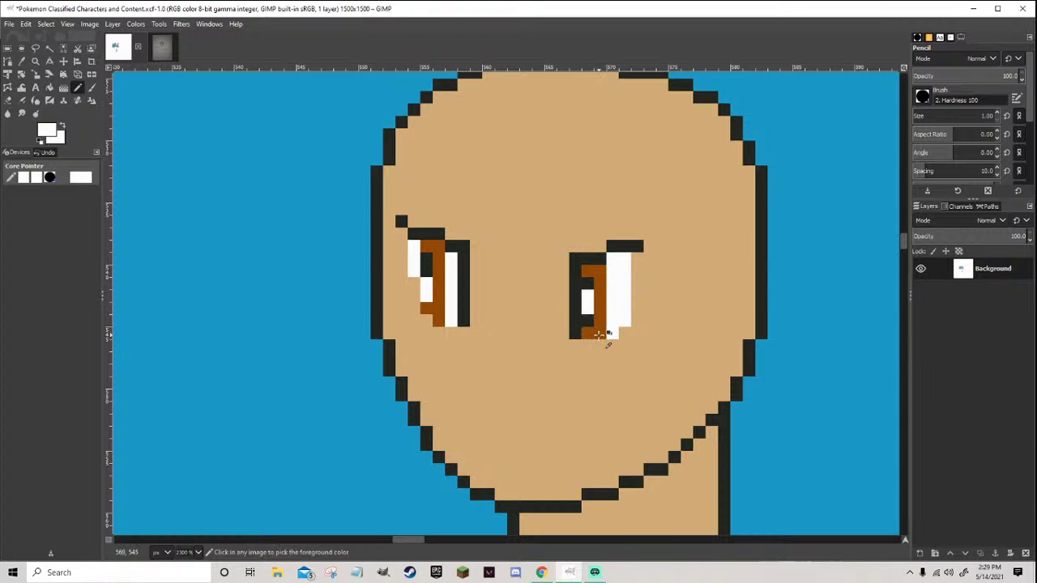
{"action": "scroll", "coordinate": [604, 332], "scroll_direction": "down", "scroll_amount": 2, "text": "ctrl"}
{"action": "scroll", "coordinate": [603, 332], "scroll_direction": "up", "scroll_amount": 1, "text": "ctrl"}
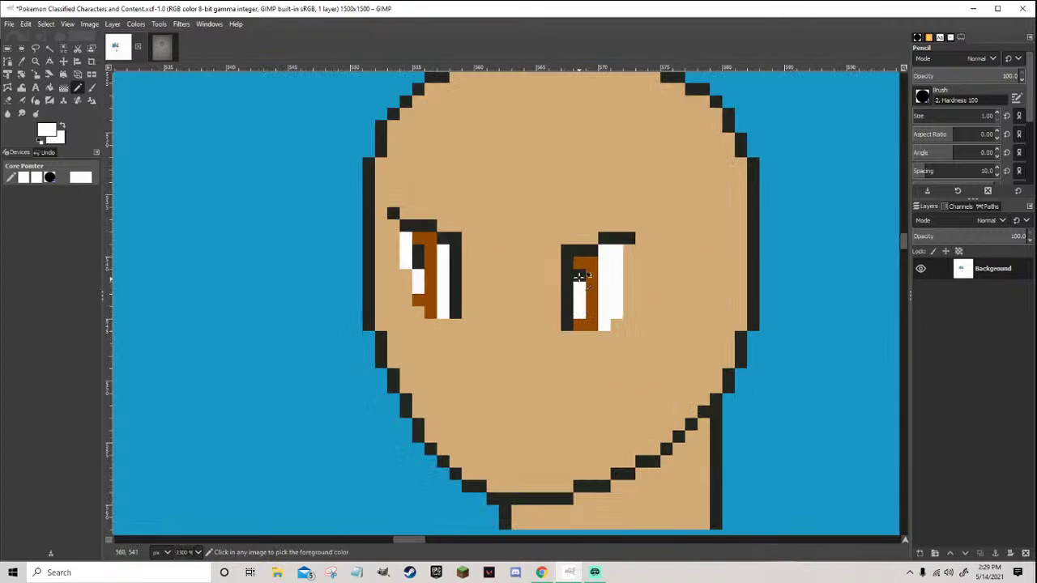
{"action": "left_click", "coordinate": [577, 290], "text": "ctrl"}
{"action": "scroll", "coordinate": [486, 312], "scroll_direction": "down", "scroll_amount": 6, "text": "ctrl"}
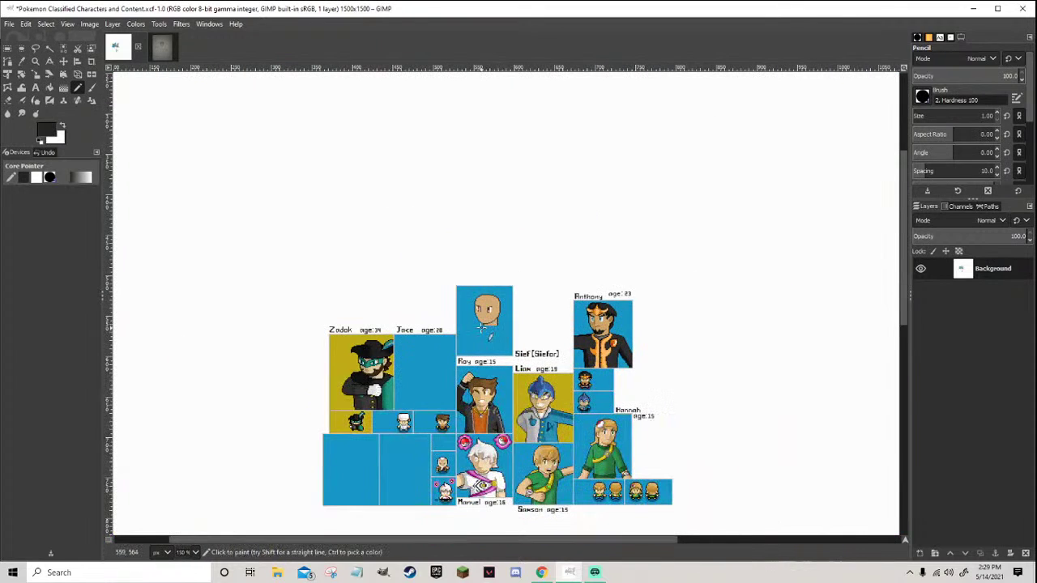
{"action": "scroll", "coordinate": [498, 324], "scroll_direction": "up", "scroll_amount": 4, "text": "ctrl"}
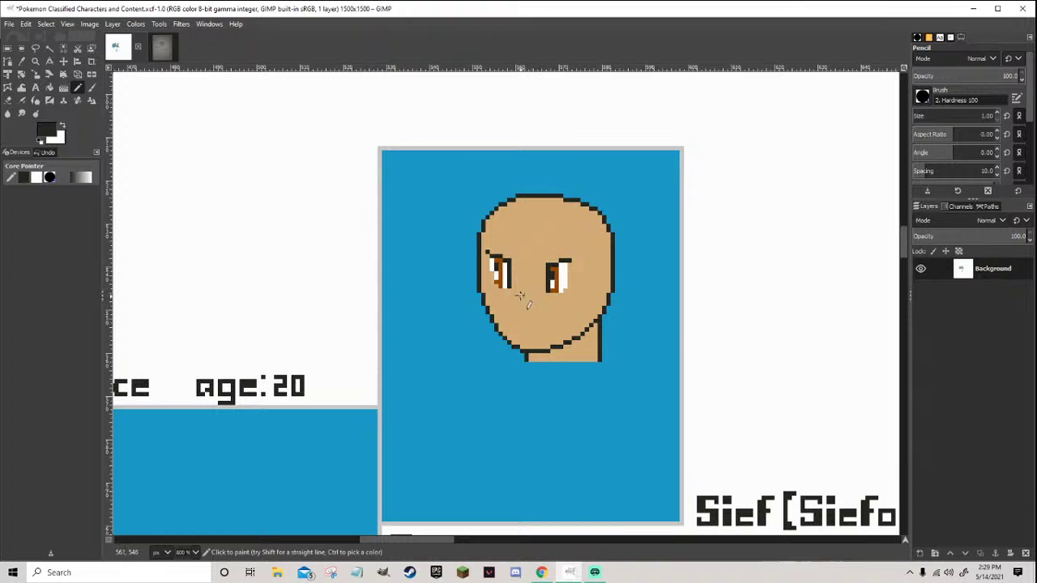
Paint over the left-hand eye's brown iris and black pupil with white
{"action": "scroll", "coordinate": [514, 287], "scroll_direction": "up", "scroll_amount": 4, "text": "ctrl"}
{"action": "left_click", "coordinate": [491, 263], "text": "ctrl"}
{"action": "mouse_move", "coordinate": [489, 212]}
{"action": "left_mouse_down"}
{"action": "mouse_move", "coordinate": [470, 239]}
{"action": "mouse_move", "coordinate": [474, 280]}
{"action": "mouse_move", "coordinate": [486, 284]}
{"action": "mouse_move", "coordinate": [486, 263]}
{"action": "left_mouse_up"}
{"action": "scroll", "coordinate": [645, 308], "scroll_direction": "down", "scroll_amount": 5, "text": "ctrl"}
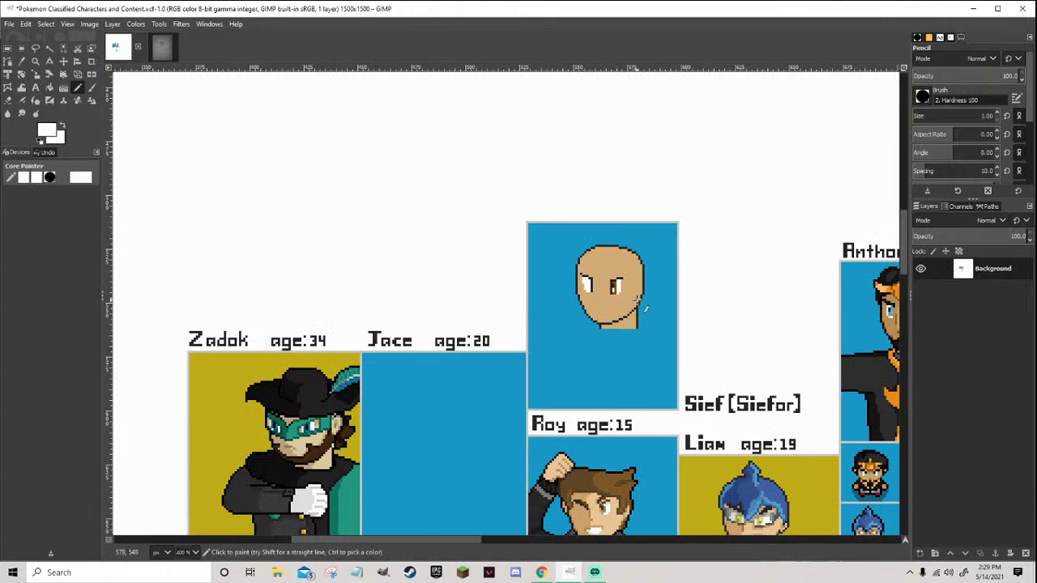
Rework the right-hand iris into a 2 px black pupil, a 2 px white highlight and a brown base, with a white row beneath
{"action": "scroll", "coordinate": [630, 300], "scroll_direction": "up", "scroll_amount": 5, "text": "ctrl"}
{"action": "key", "text": "ctrl+z"}
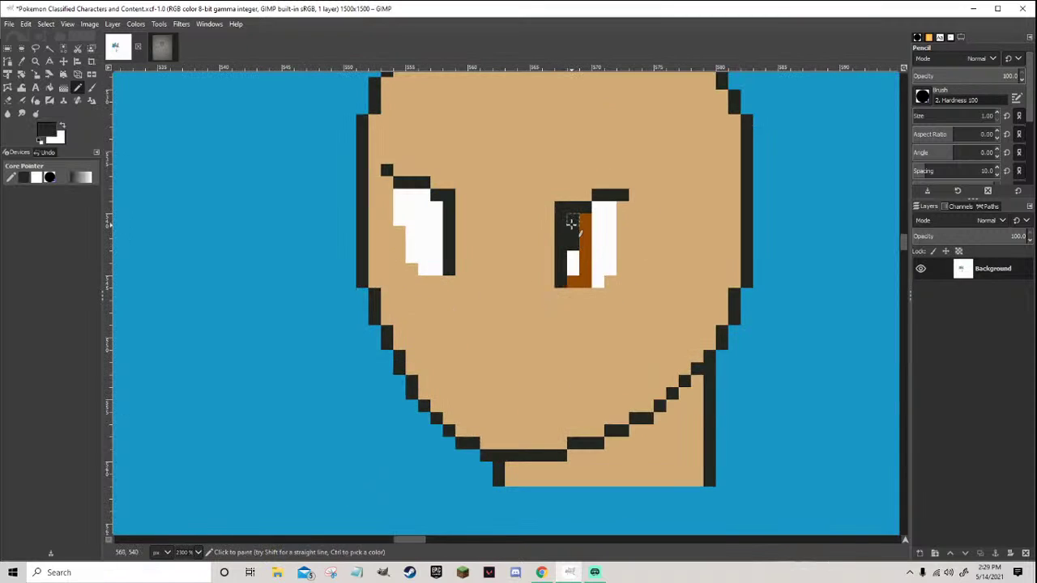
{"action": "left_click", "coordinate": [574, 244]}
{"action": "left_click", "coordinate": [585, 235], "text": "ctrl"}
{"action": "left_click", "coordinate": [573, 269]}
{"action": "left_click", "coordinate": [600, 243], "text": "ctrl"}
{"action": "left_click", "coordinate": [585, 282]}
{"action": "left_click", "coordinate": [574, 281]}
{"action": "left_click", "coordinate": [587, 269], "text": "ctrl"}
{"action": "scroll", "coordinate": [594, 270], "scroll_direction": "down", "scroll_amount": 6, "text": "ctrl"}
{"action": "scroll", "coordinate": [567, 284], "scroll_direction": "up", "scroll_amount": 5, "text": "ctrl"}
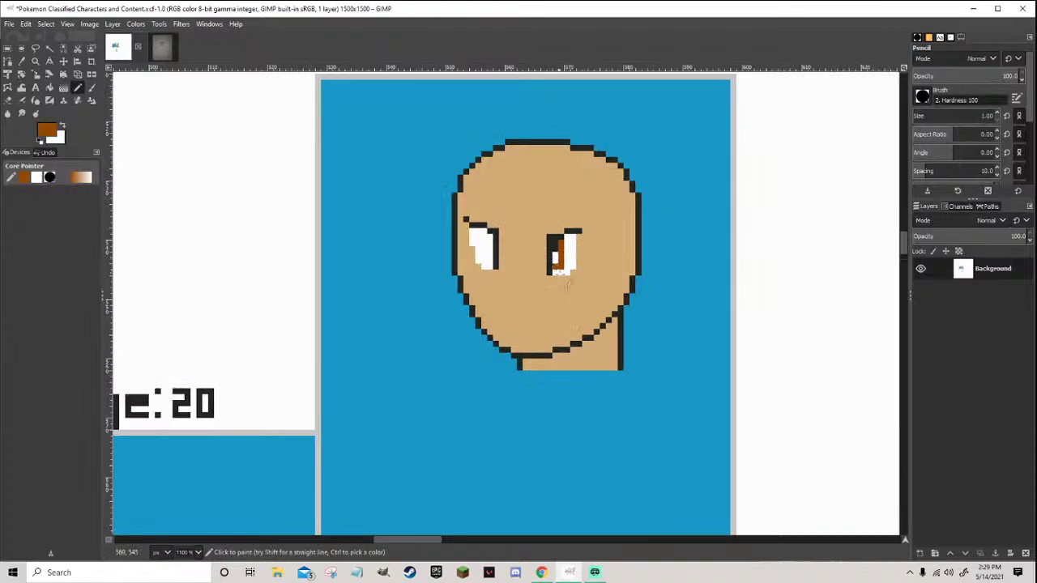
Paint an L-shaped brown iris along the left-hand eye's inner outline, with a row of white beneath it
{"action": "scroll", "coordinate": [550, 243], "scroll_direction": "up", "scroll_amount": 3, "text": "ctrl"}
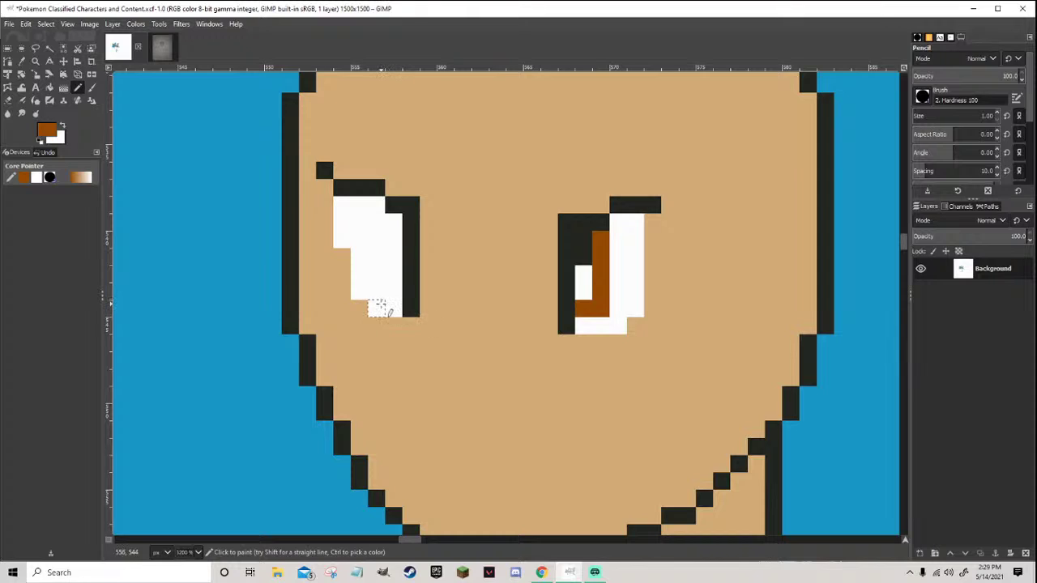
{"action": "mouse_move", "coordinate": [374, 308]}
{"action": "left_mouse_down"}
{"action": "mouse_move", "coordinate": [394, 308]}
{"action": "mouse_move", "coordinate": [395, 239]}
{"action": "left_mouse_up"}
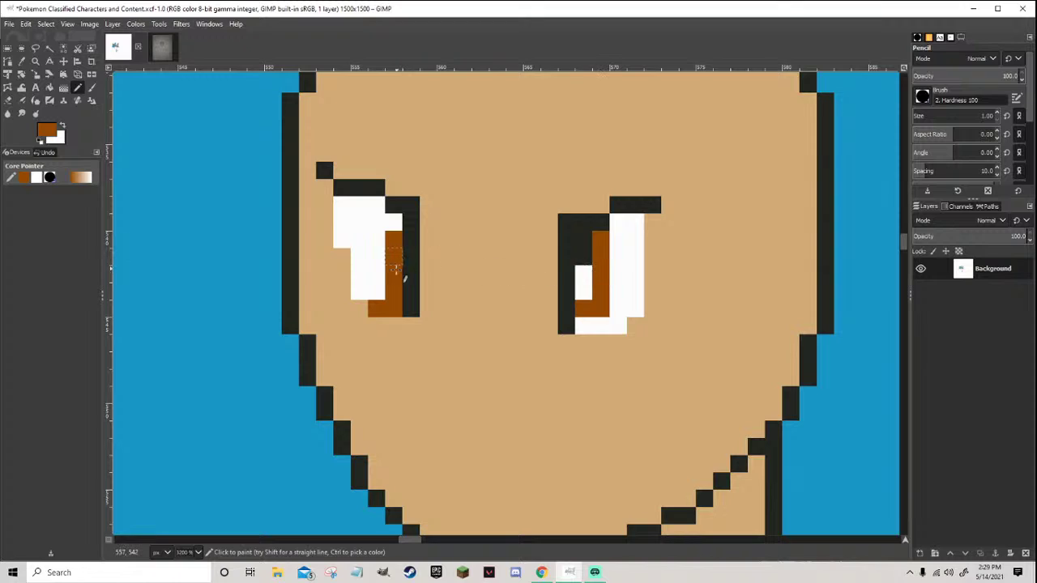
{"action": "left_click_drag", "start_coordinate": [393, 224], "coordinate": [376, 290]}
{"action": "left_click", "coordinate": [374, 269], "text": "ctrl"}
{"action": "left_click", "coordinate": [379, 306]}
{"action": "left_click", "coordinate": [394, 308]}
Add a 2 px tall black pupil on the outer side of the left-hand iris, with a brown pixel above it
{"action": "left_click", "coordinate": [398, 284], "text": "ctrl"}
{"action": "left_click", "coordinate": [583, 235], "text": "ctrl"}
{"action": "left_click_drag", "start_coordinate": [371, 217], "coordinate": [377, 224]}
{"action": "left_click", "coordinate": [394, 220], "text": "ctrl"}
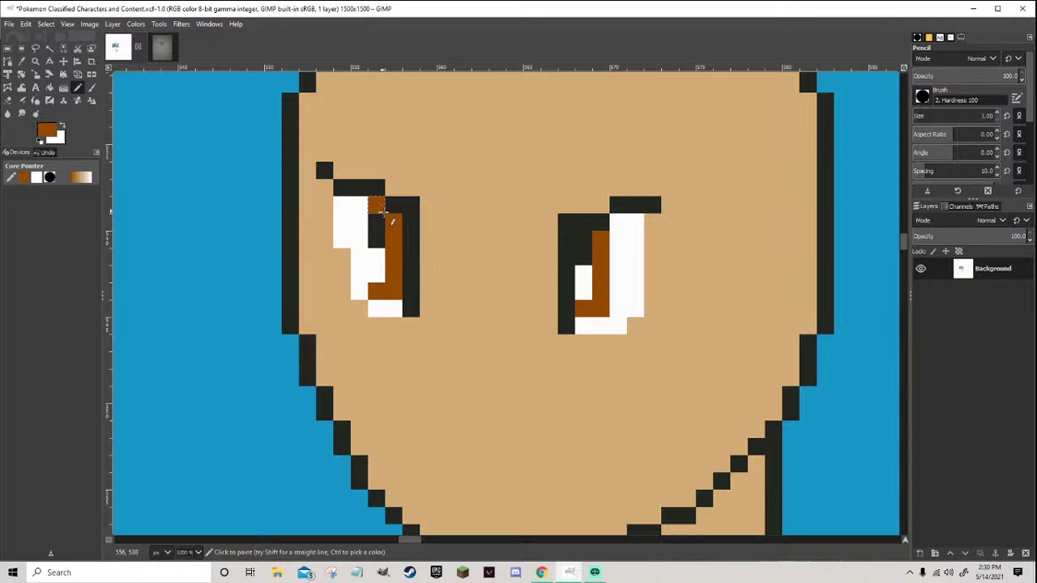
{"action": "scroll", "coordinate": [486, 273], "scroll_direction": "down", "scroll_amount": 7, "text": "ctrl"}
{"action": "scroll", "coordinate": [467, 279], "scroll_direction": "up", "scroll_amount": 6}
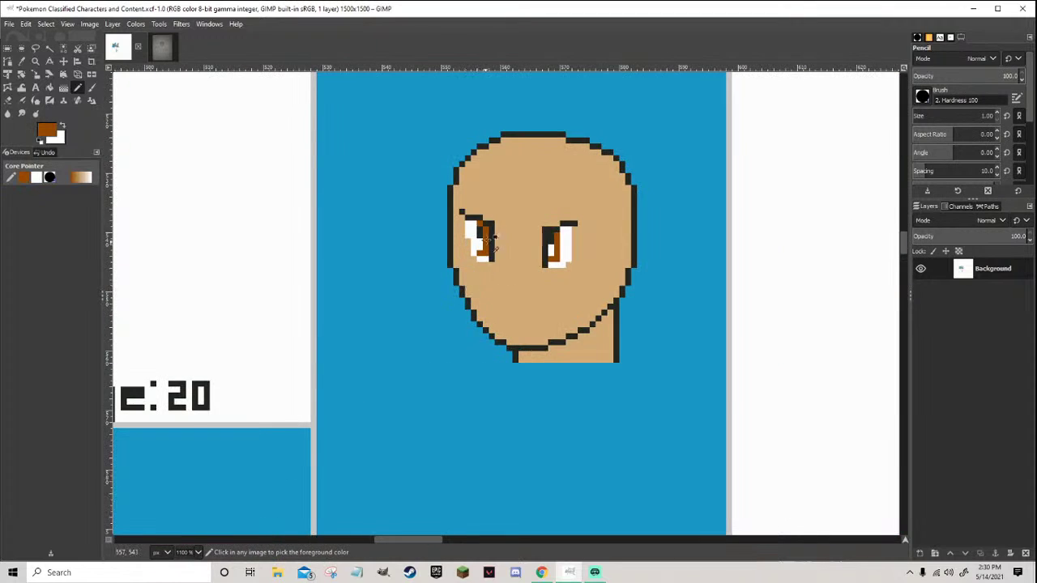
{"action": "left_click", "coordinate": [462, 243], "text": "ctrl"}
{"action": "left_click", "coordinate": [464, 222]}
{"action": "scroll", "coordinate": [497, 272], "scroll_direction": "down", "scroll_amount": 7}
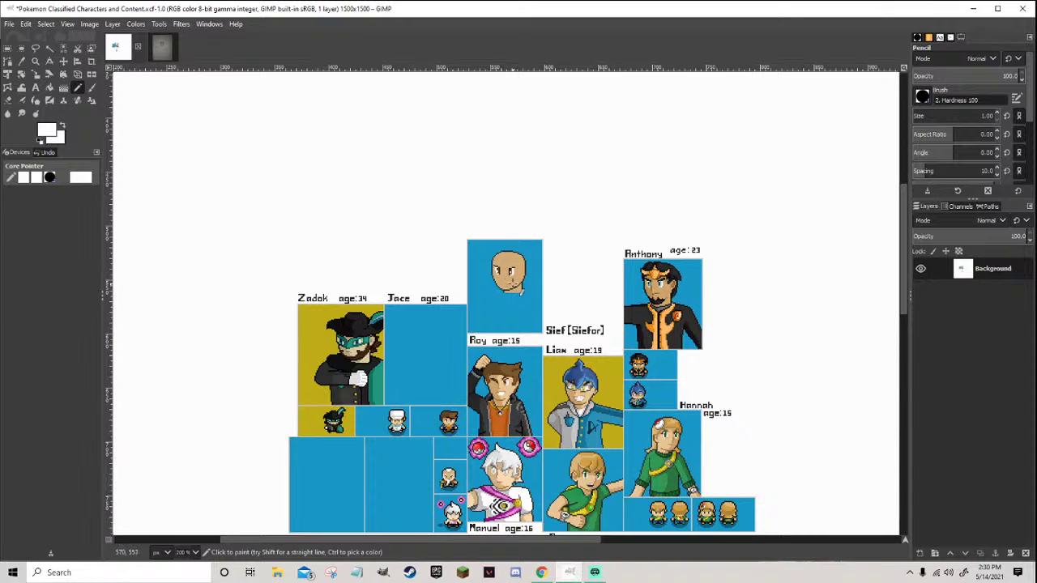
{"action": "scroll", "coordinate": [504, 275], "scroll_direction": "up", "scroll_amount": 6}
{"action": "left_click", "coordinate": [478, 292], "text": "ctrl"}
{"action": "left_click", "coordinate": [470, 312], "text": "ctrl"}
{"action": "left_click_drag", "start_coordinate": [458, 260], "coordinate": [473, 289]}
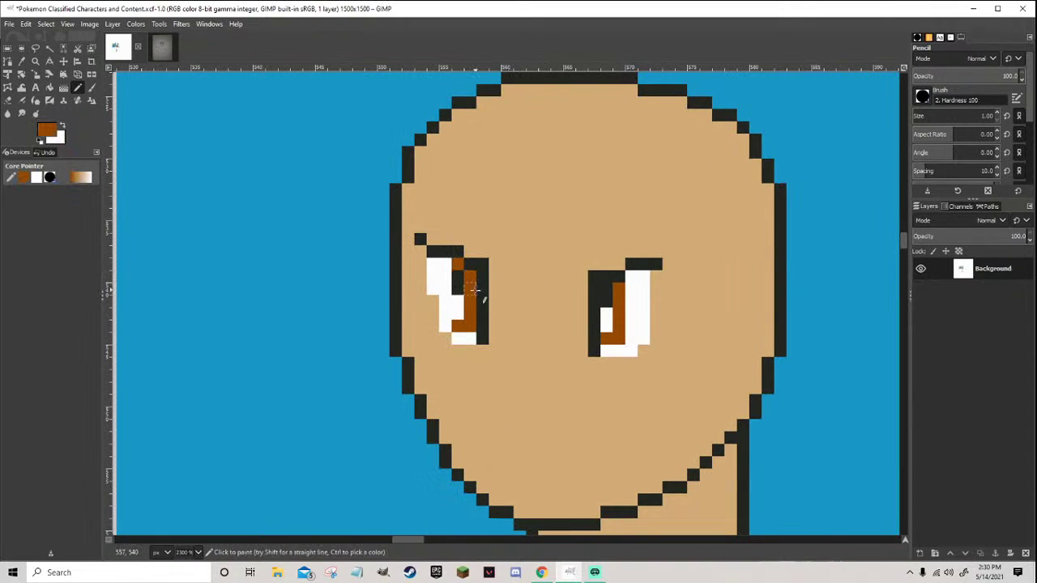
Repaint the left-hand iris with the black pupil and white highlight against the inner outline and the brown down the outer side
{"action": "scroll", "coordinate": [473, 320], "scroll_direction": "down", "scroll_amount": 6, "text": "ctrl"}
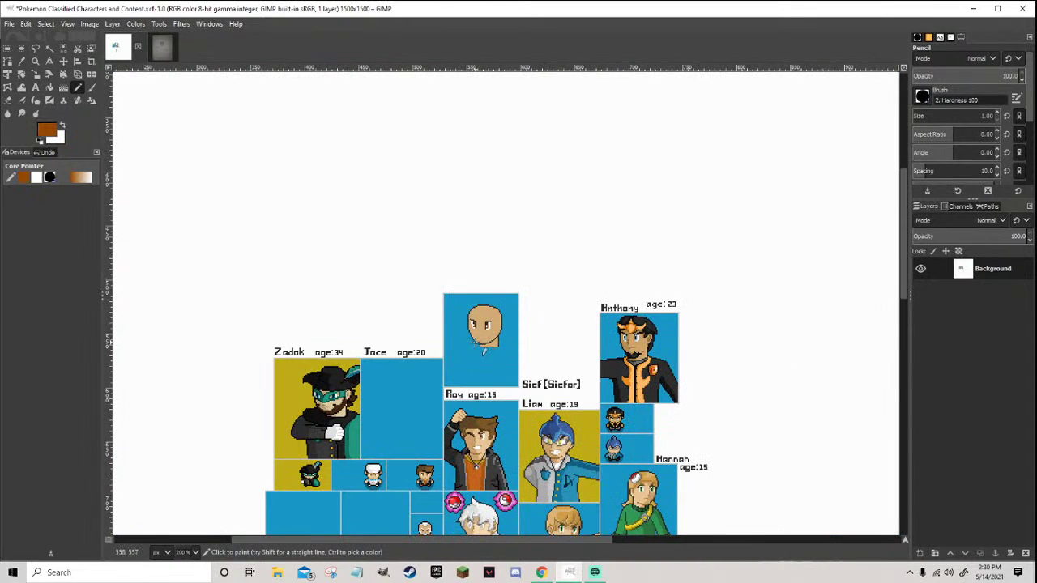
{"action": "scroll", "coordinate": [474, 342], "scroll_direction": "up", "scroll_amount": 7}
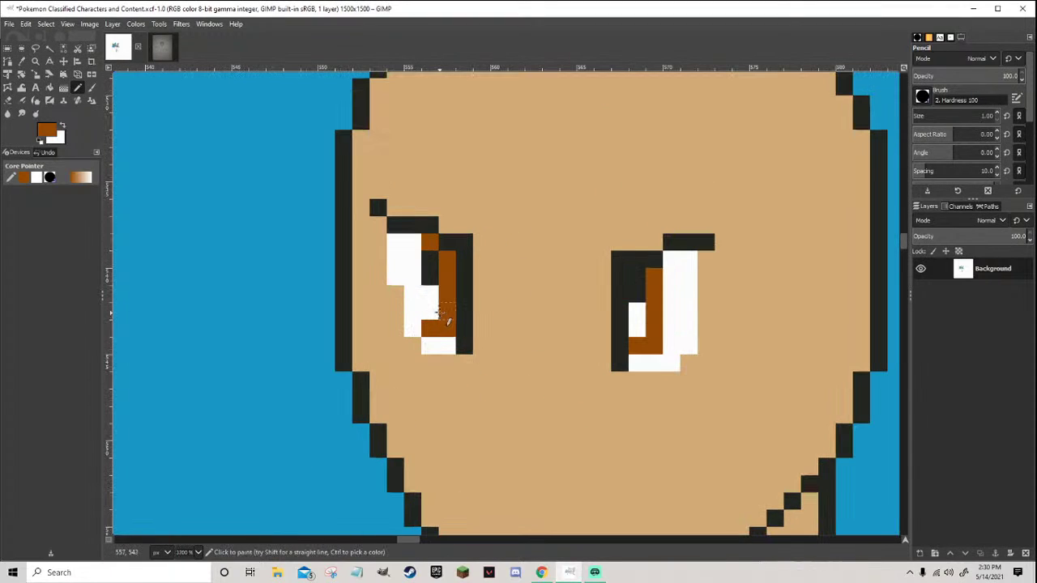
{"action": "left_click", "coordinate": [430, 296], "text": "ctrl"}
{"action": "left_click_drag", "start_coordinate": [446, 294], "coordinate": [447, 311]}
{"action": "left_click", "coordinate": [445, 271], "text": "ctrl"}
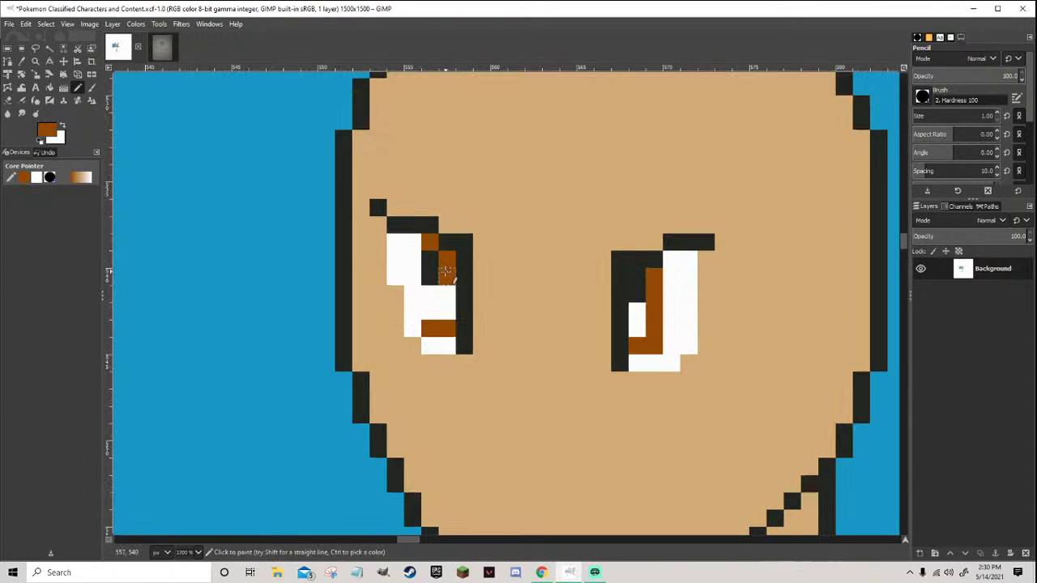
{"action": "left_click", "coordinate": [430, 282], "text": "ctrl"}
{"action": "mouse_move", "coordinate": [444, 257]}
{"action": "left_mouse_down"}
{"action": "mouse_move", "coordinate": [446, 321]}
{"action": "mouse_move", "coordinate": [432, 295]}
{"action": "mouse_move", "coordinate": [429, 242]}
{"action": "mouse_move", "coordinate": [429, 320]}
{"action": "left_mouse_up"}
{"action": "left_click", "coordinate": [429, 242], "text": "ctrl"}
Save the sprite sheet
{"action": "scroll", "coordinate": [448, 296], "scroll_direction": "down", "scroll_amount": 7}
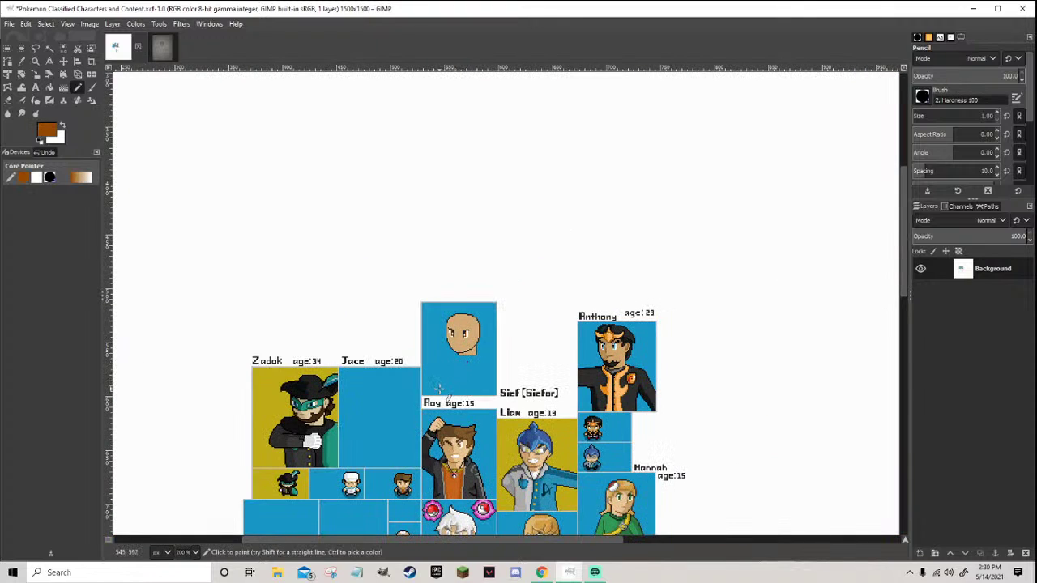
{"action": "scroll", "coordinate": [435, 394], "scroll_direction": "up", "scroll_amount": 2}
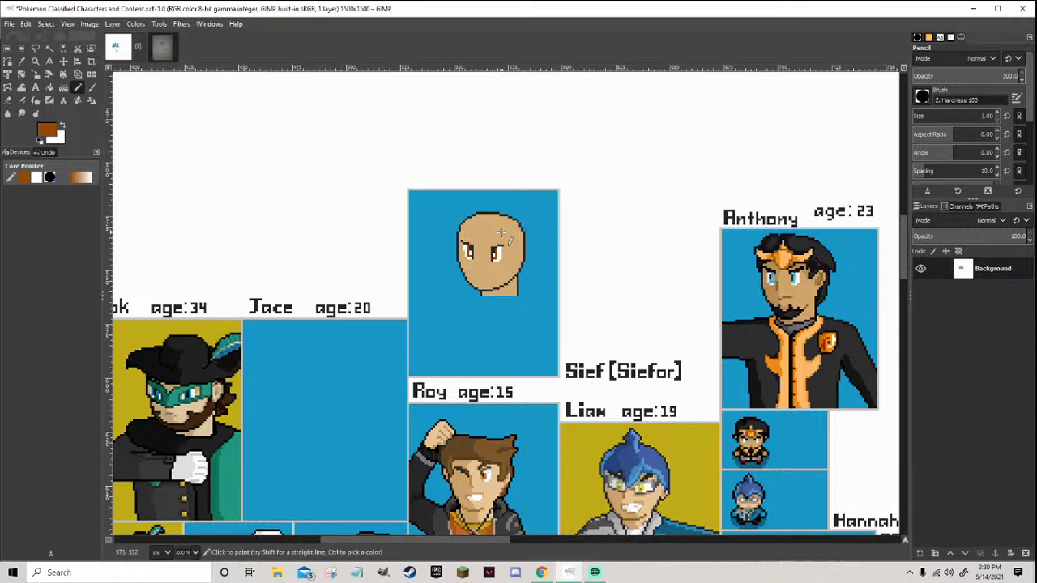
{"action": "key", "text": "ctrl+s"}
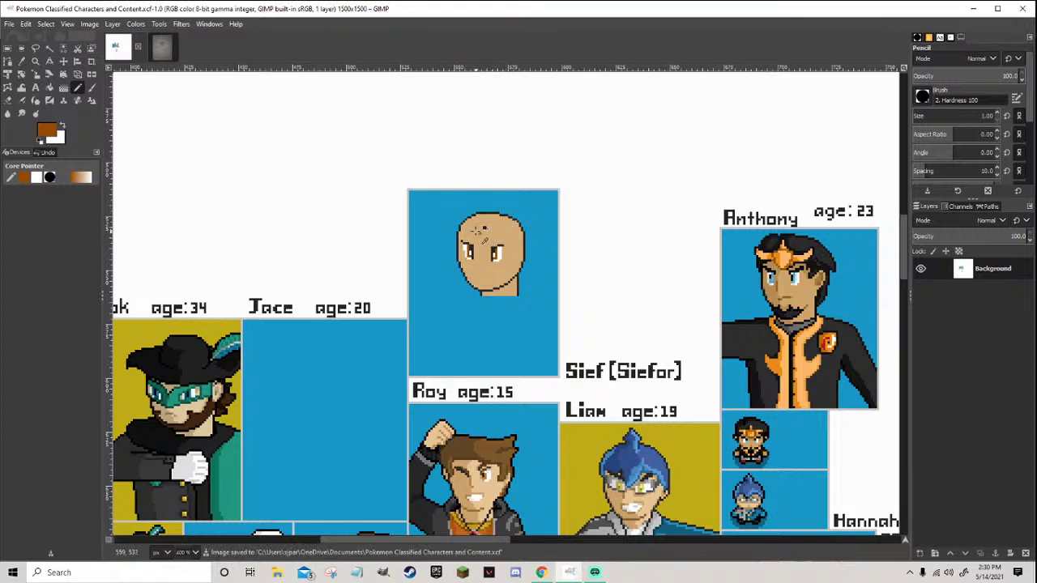
Remove the outermost pixel of both upper eyelid lines with the skin colour and pick the outline black again
{"action": "scroll", "coordinate": [480, 238], "scroll_direction": "up", "scroll_amount": 4}
{"action": "left_click", "coordinate": [463, 248], "text": "ctrl"}
{"action": "left_click", "coordinate": [583, 293]}
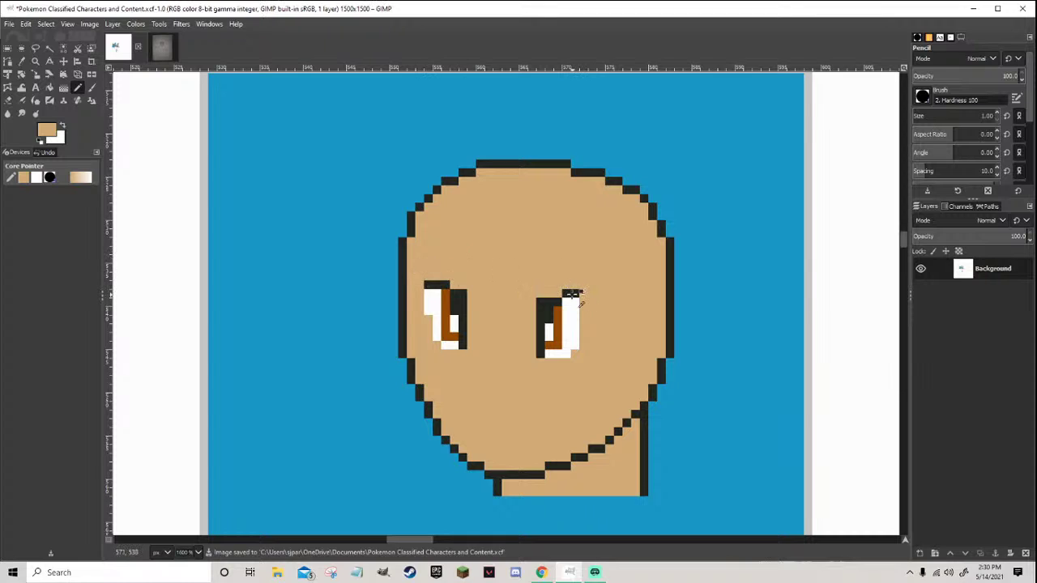
{"action": "left_click", "coordinate": [573, 294], "text": "ctrl"}
{"action": "scroll", "coordinate": [572, 294], "scroll_direction": "down", "scroll_amount": 6}
{"action": "scroll", "coordinate": [595, 325], "scroll_direction": "up", "scroll_amount": 4}
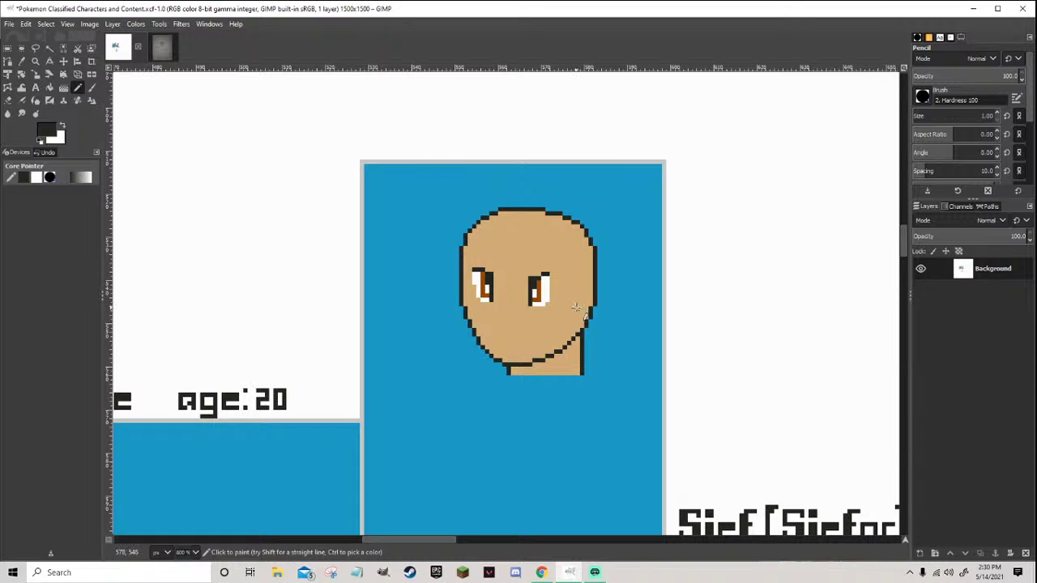
{"action": "scroll", "coordinate": [486, 326], "scroll_direction": "up", "scroll_amount": 3}
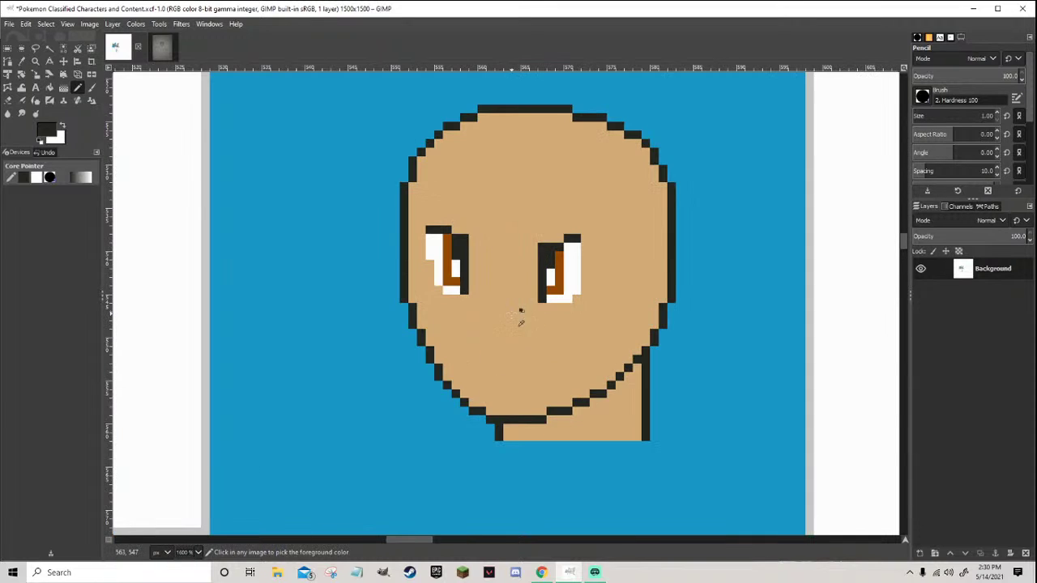
Pick the face's skin colour and change the foreground to a darker shade of it
{"action": "left_click", "coordinate": [527, 266], "text": "ctrl"}
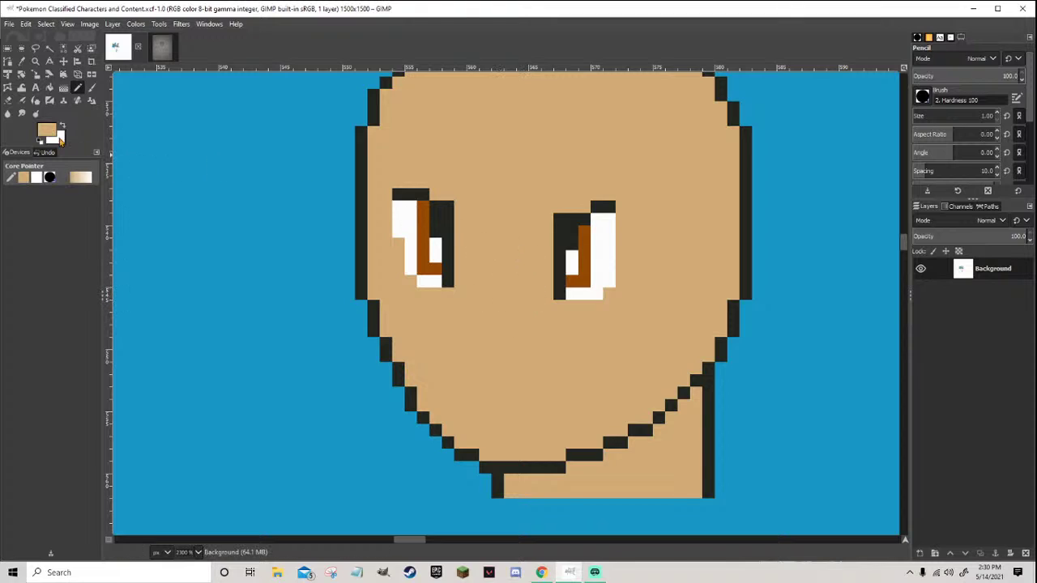
{"action": "left_click", "coordinate": [51, 132]}
{"action": "mouse_move", "coordinate": [48, 96]}
{"action": "left_mouse_down"}
{"action": "mouse_move", "coordinate": [58, 121]}
{"action": "mouse_move", "coordinate": [86, 138]}
{"action": "left_mouse_up"}
{"action": "left_click", "coordinate": [142, 223]}
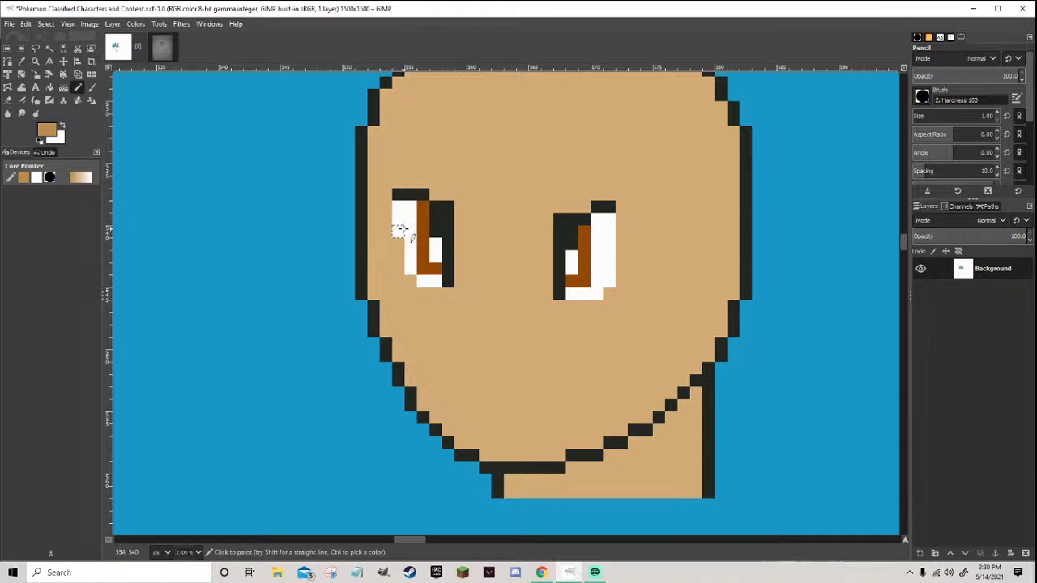
Paint a three-pixel vertical shading mark between the eyes beside each inner eye edge, using the darker skin shade
{"action": "left_click_drag", "start_coordinate": [469, 212], "coordinate": [471, 237]}
{"action": "scroll", "coordinate": [478, 235], "scroll_direction": "down", "scroll_amount": 4}
{"action": "scroll", "coordinate": [486, 239], "scroll_direction": "up", "scroll_amount": 2}
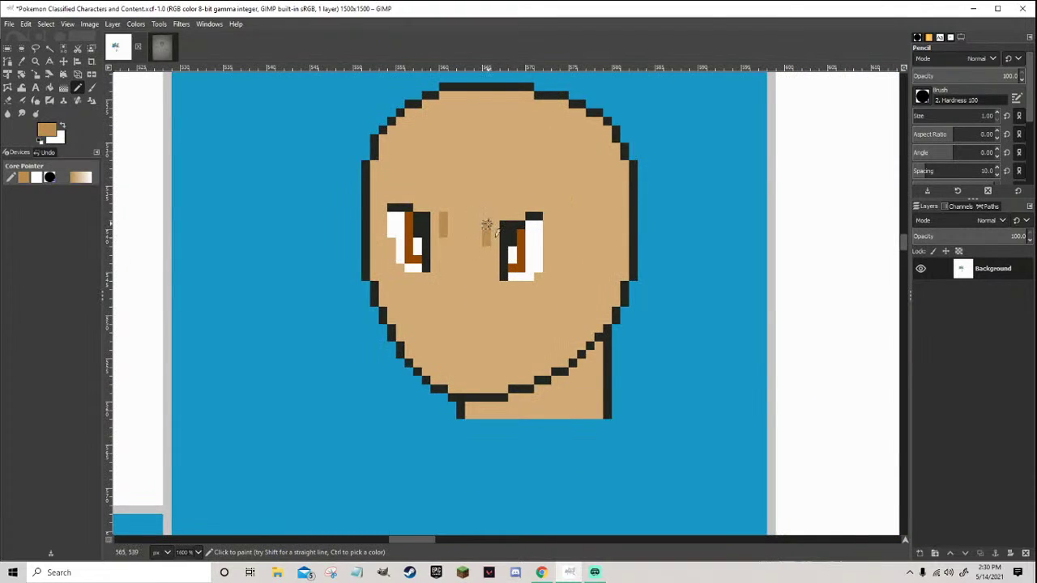
{"action": "scroll", "coordinate": [518, 251], "scroll_direction": "down", "scroll_amount": 3}
{"action": "scroll", "coordinate": [510, 269], "scroll_direction": "up", "scroll_amount": 1}
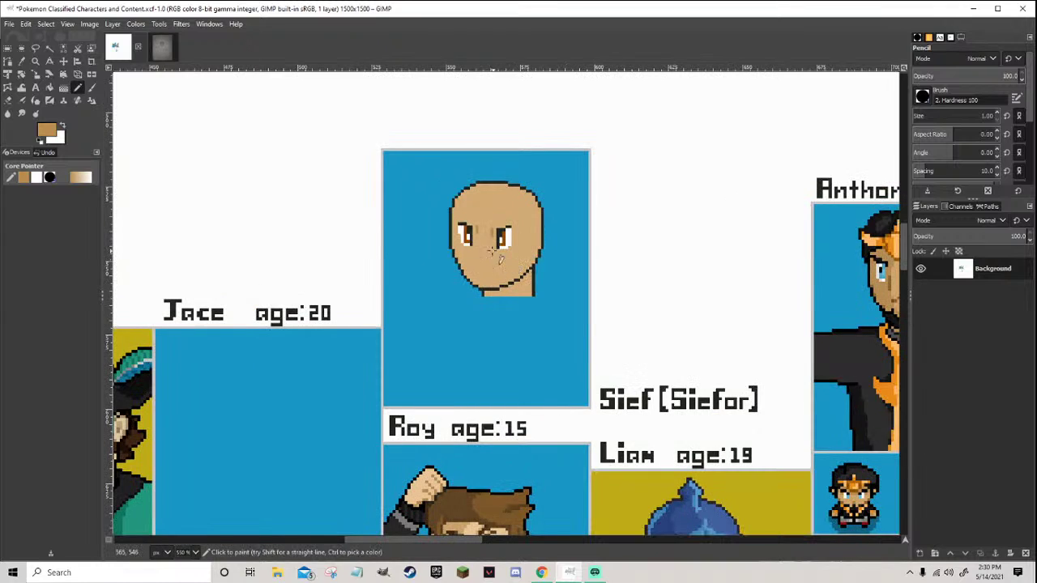
{"action": "scroll", "coordinate": [492, 262], "scroll_direction": "up", "scroll_amount": 1}
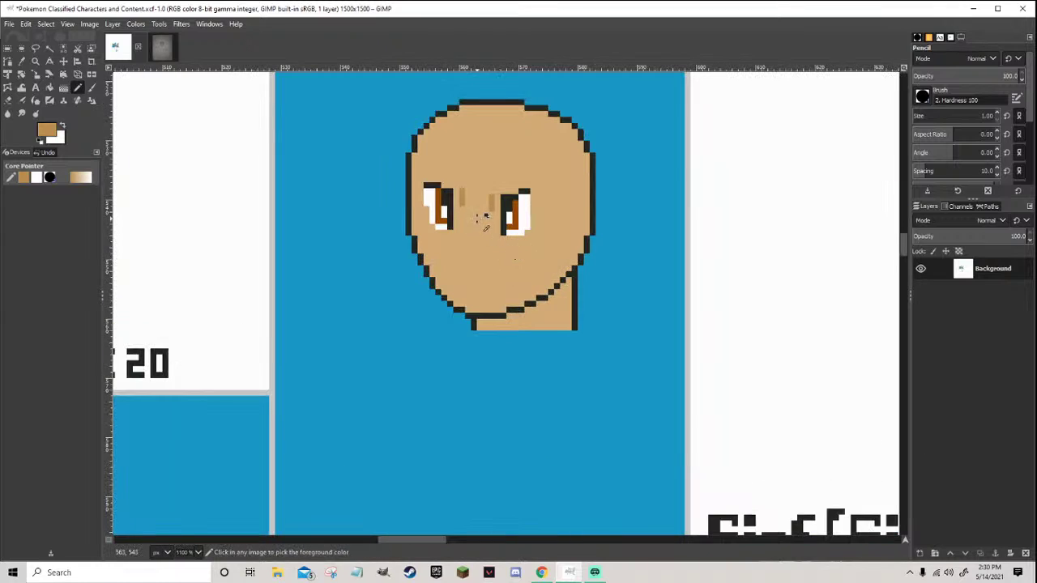
{"action": "scroll", "coordinate": [457, 196], "scroll_direction": "up", "scroll_amount": 1}
{"action": "left_click", "coordinate": [456, 192], "text": "ctrl"}
{"action": "scroll", "coordinate": [458, 199], "scroll_direction": "down", "scroll_amount": 2}
{"action": "scroll", "coordinate": [490, 213], "scroll_direction": "up", "scroll_amount": 2}
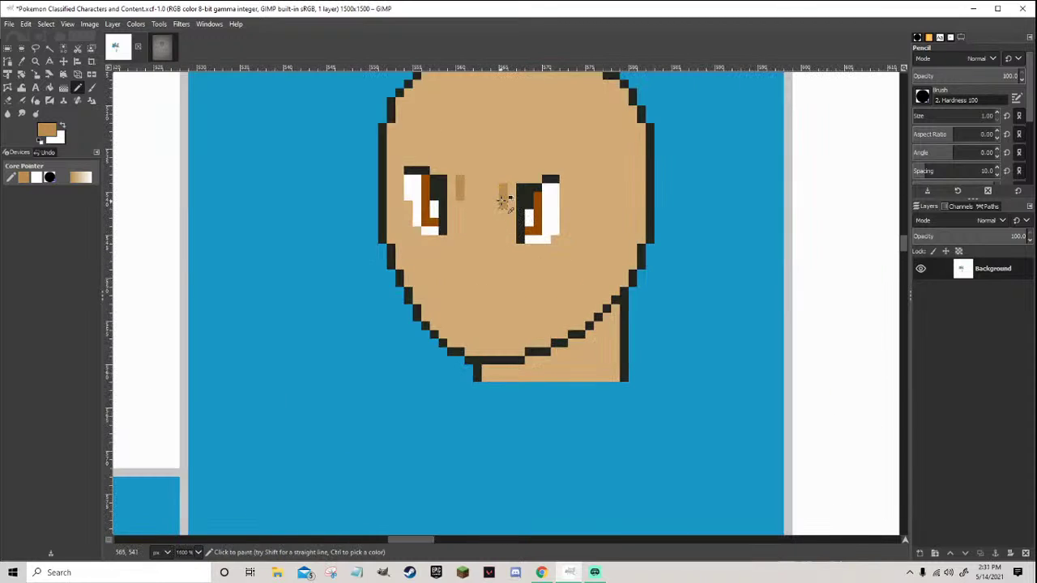
{"action": "scroll", "coordinate": [498, 243], "scroll_direction": "up", "scroll_amount": 1}
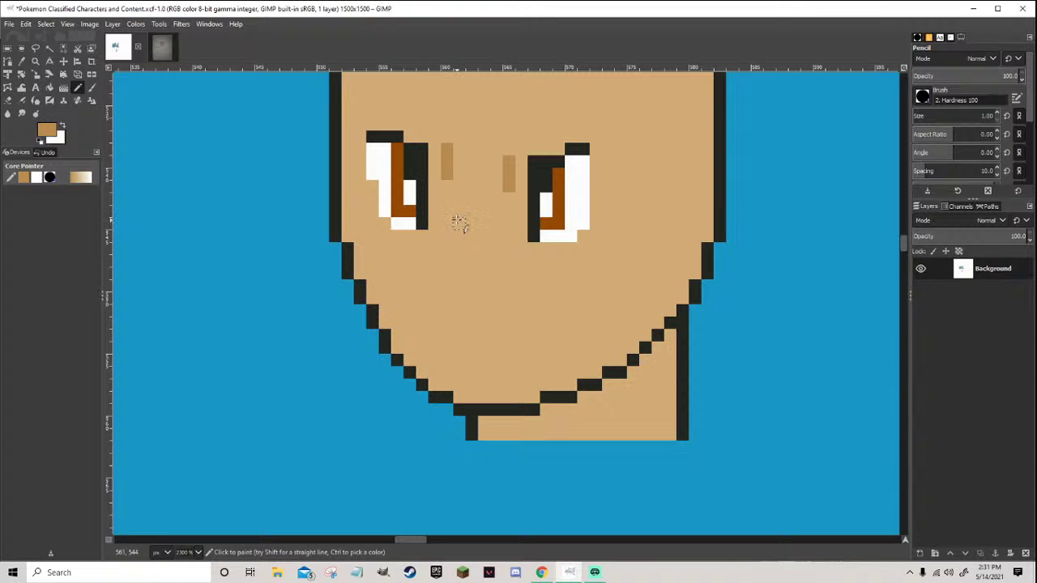
Draw a stepped nose line of two three-pixel vertical segments below the shading marks in the same shade
{"action": "left_click_drag", "start_coordinate": [459, 206], "coordinate": [446, 275]}
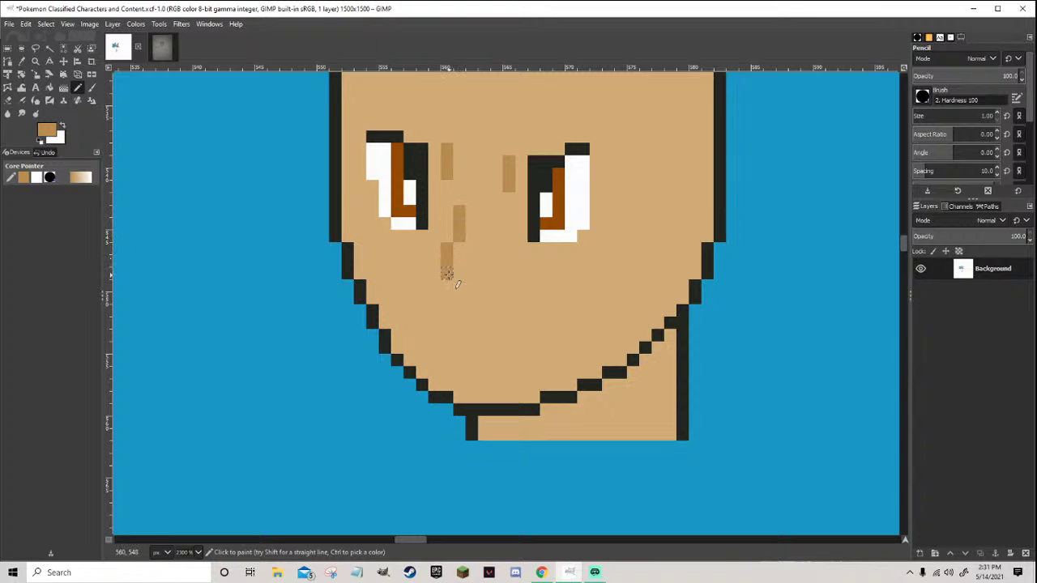
{"action": "scroll", "coordinate": [463, 289], "scroll_direction": "down", "scroll_amount": 5}
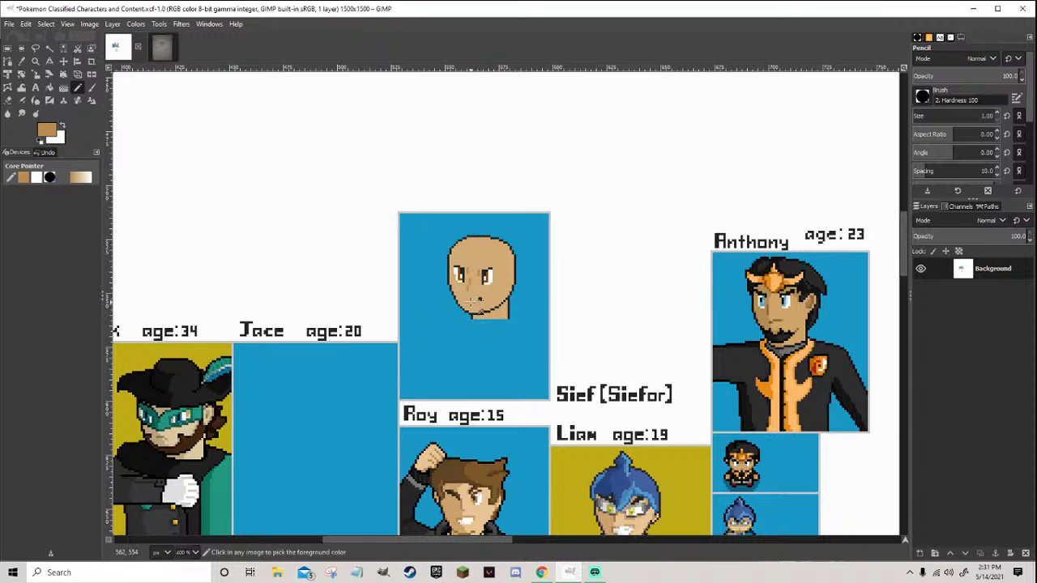
{"action": "scroll", "coordinate": [469, 279], "scroll_direction": "up", "scroll_amount": 5}
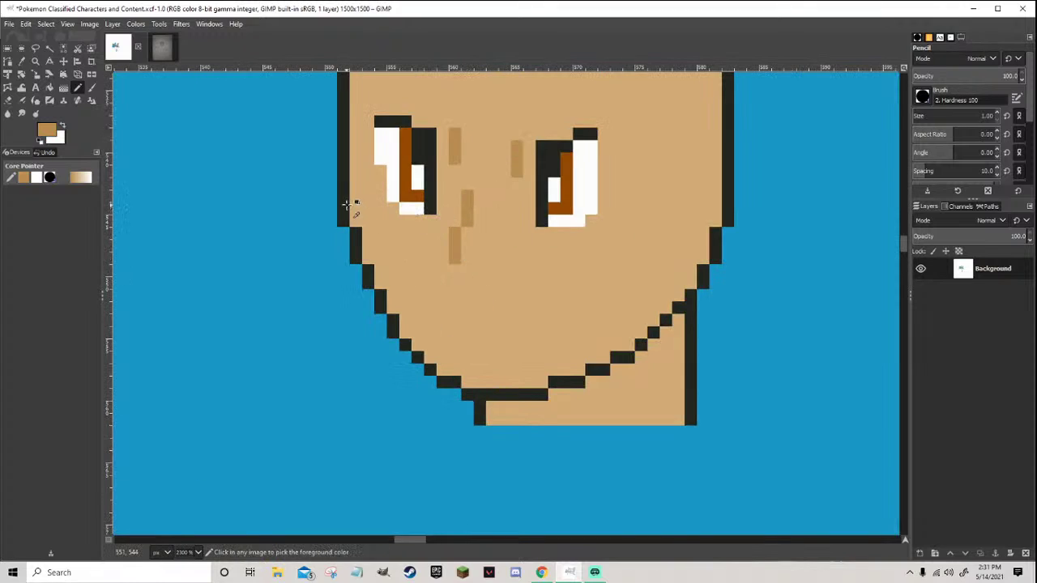
Pick the nose line's colour, change the foreground to a darker brown and repaint both nose segments with it
{"action": "key", "text": "d"}
{"action": "left_click", "coordinate": [467, 203], "text": "ctrl"}
{"action": "left_click", "coordinate": [47, 131]}
{"action": "left_click_drag", "start_coordinate": [63, 108], "coordinate": [73, 127]}
{"action": "left_click", "coordinate": [141, 222]}
{"action": "left_click_drag", "start_coordinate": [467, 196], "coordinate": [455, 257]}
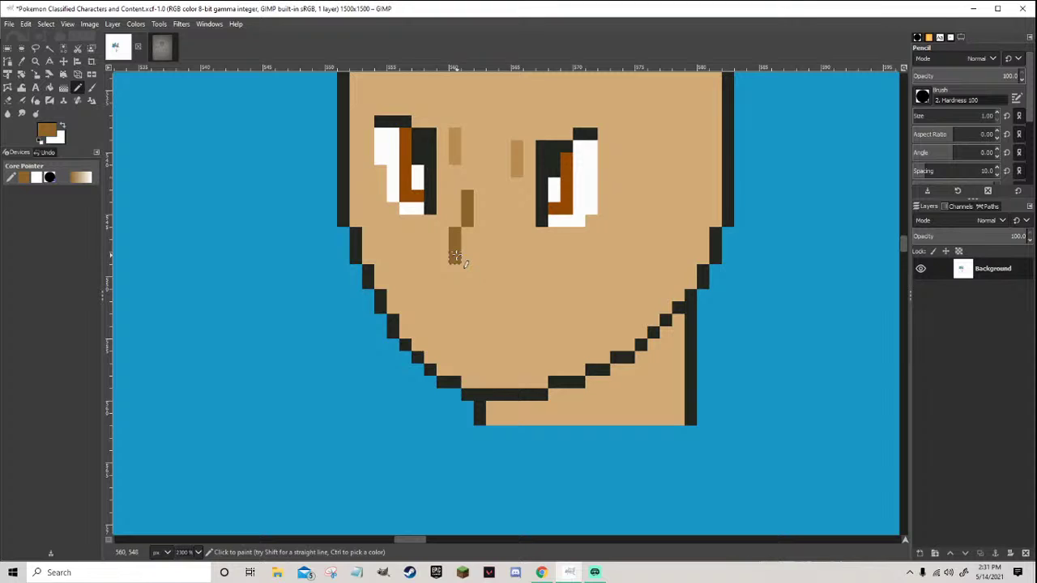
{"action": "scroll", "coordinate": [509, 273], "scroll_direction": "down", "scroll_amount": 3}
{"action": "scroll", "coordinate": [551, 266], "scroll_direction": "up", "scroll_amount": 3}
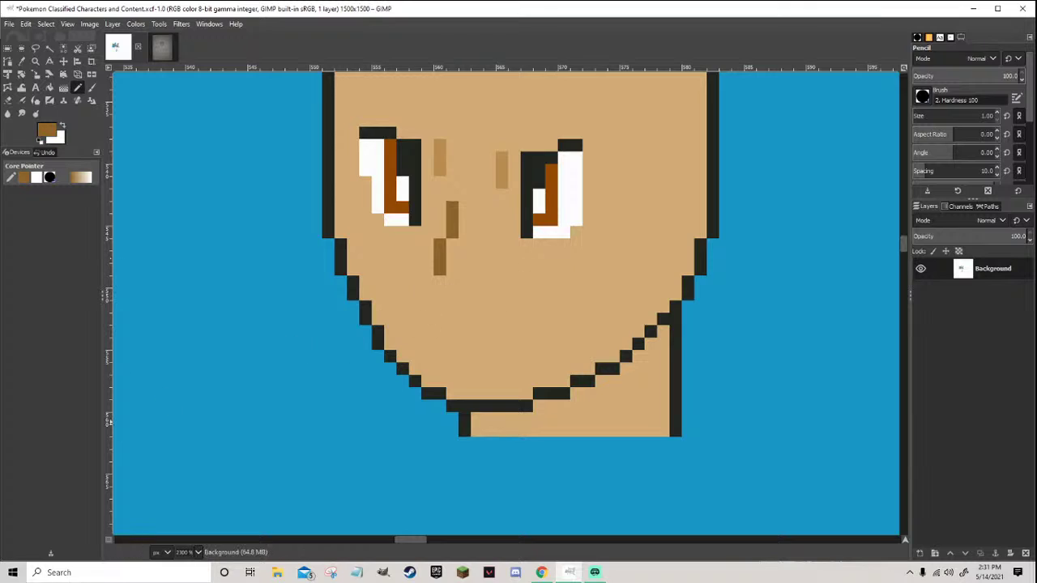
{"action": "key", "text": "alt+Tab"}
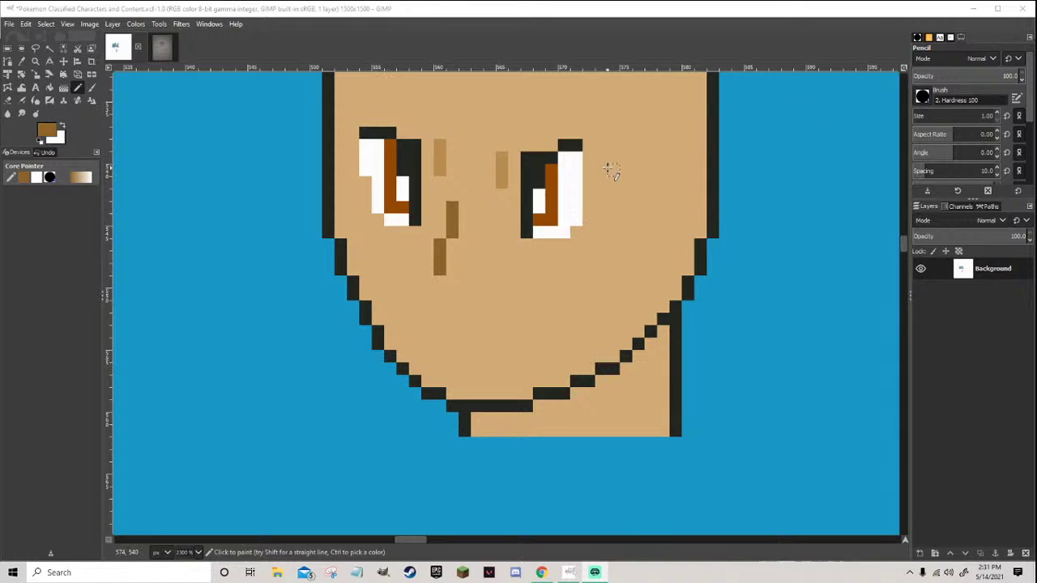
{"action": "scroll", "coordinate": [625, 218], "scroll_direction": "down", "scroll_amount": 3}
{"action": "scroll", "coordinate": [567, 235], "scroll_direction": "up", "scroll_amount": 2}
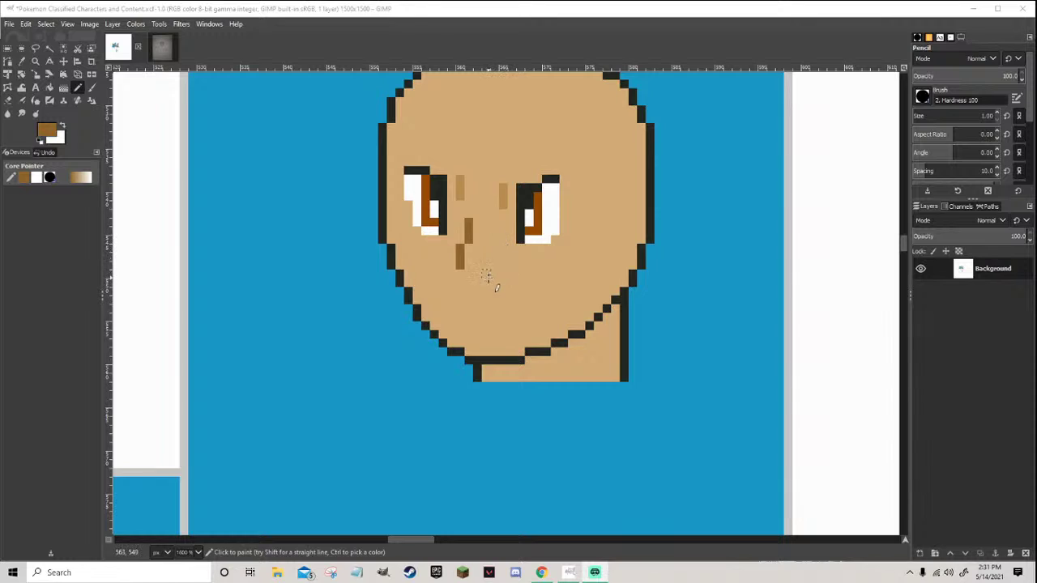
Try a mouth line below the nose in the outline black, stepping down at the end nearer the neck
{"action": "scroll", "coordinate": [489, 318], "scroll_direction": "up", "scroll_amount": 2}
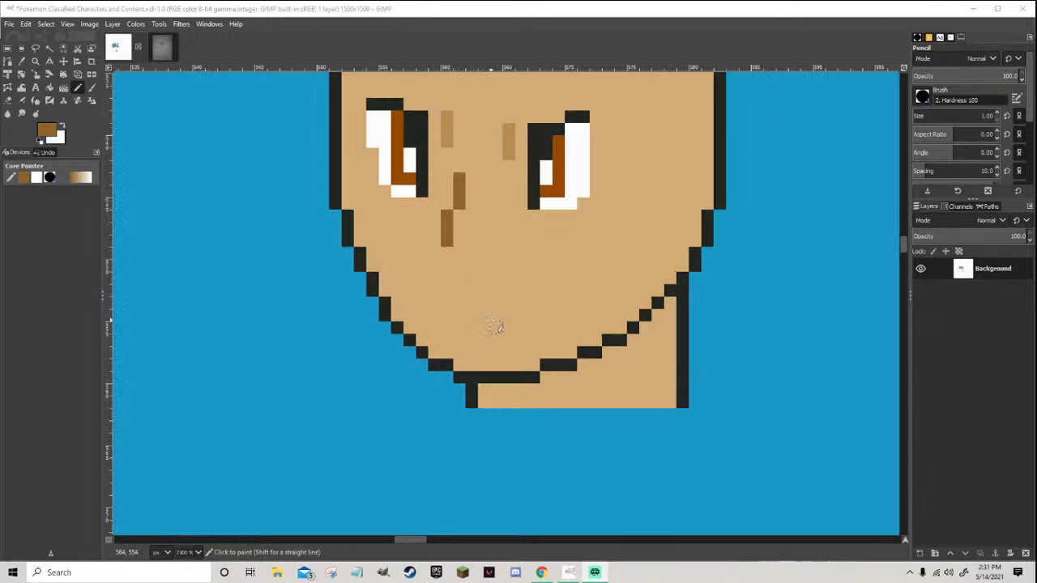
{"action": "left_click", "coordinate": [427, 195], "text": "ctrl"}
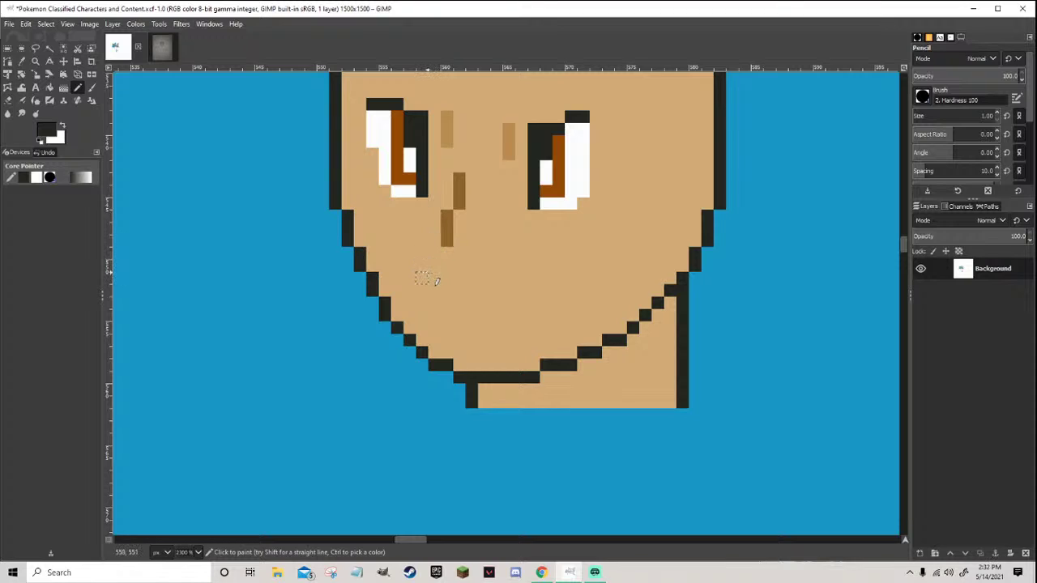
{"action": "left_click_drag", "start_coordinate": [422, 278], "coordinate": [442, 280]}
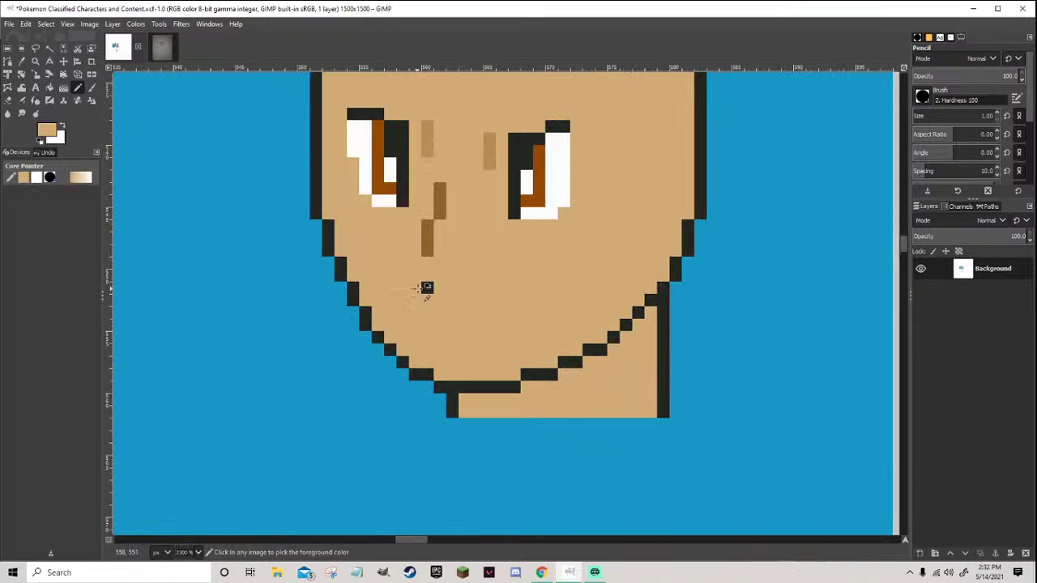
{"action": "left_click", "coordinate": [427, 287], "text": "ctrl"}
{"action": "mouse_move", "coordinate": [426, 288]}
{"action": "left_mouse_down"}
{"action": "mouse_move", "coordinate": [411, 288]}
{"action": "mouse_move", "coordinate": [445, 288]}
{"action": "left_mouse_up"}
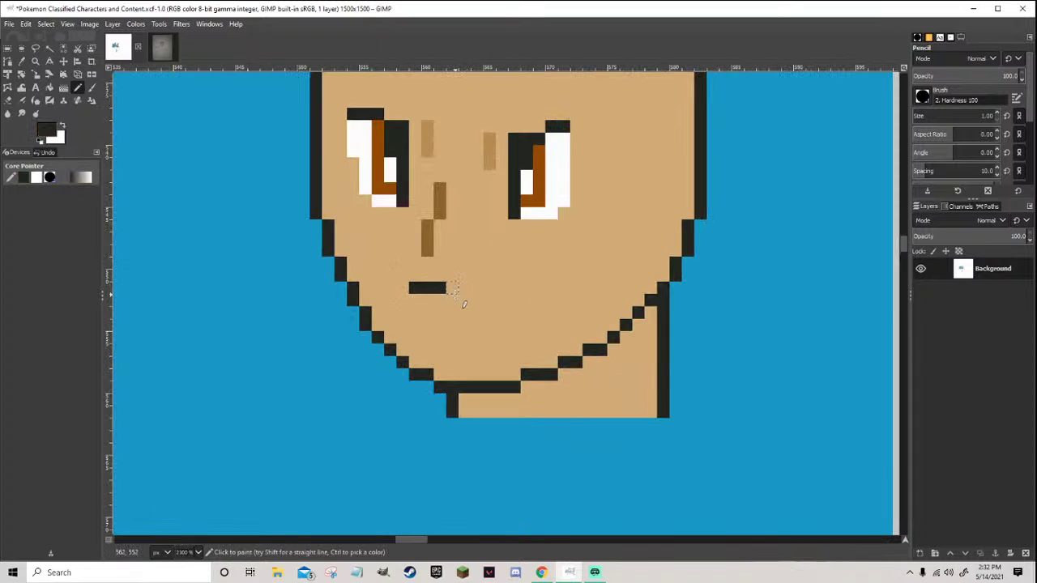
{"action": "scroll", "coordinate": [455, 301], "scroll_direction": "down", "scroll_amount": 5, "text": "ctrl"}
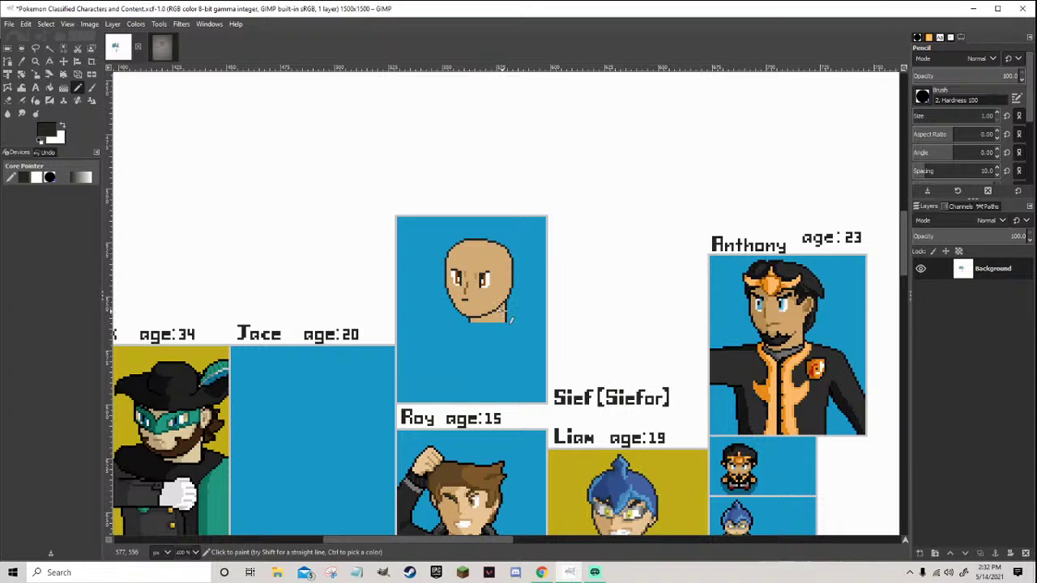
{"action": "scroll", "coordinate": [496, 317], "scroll_direction": "up", "scroll_amount": 5}
{"action": "left_click_drag", "start_coordinate": [446, 260], "coordinate": [459, 270]}
{"action": "left_click", "coordinate": [466, 270]}
{"action": "scroll", "coordinate": [484, 285], "scroll_direction": "down", "scroll_amount": 8, "text": "ctrl"}
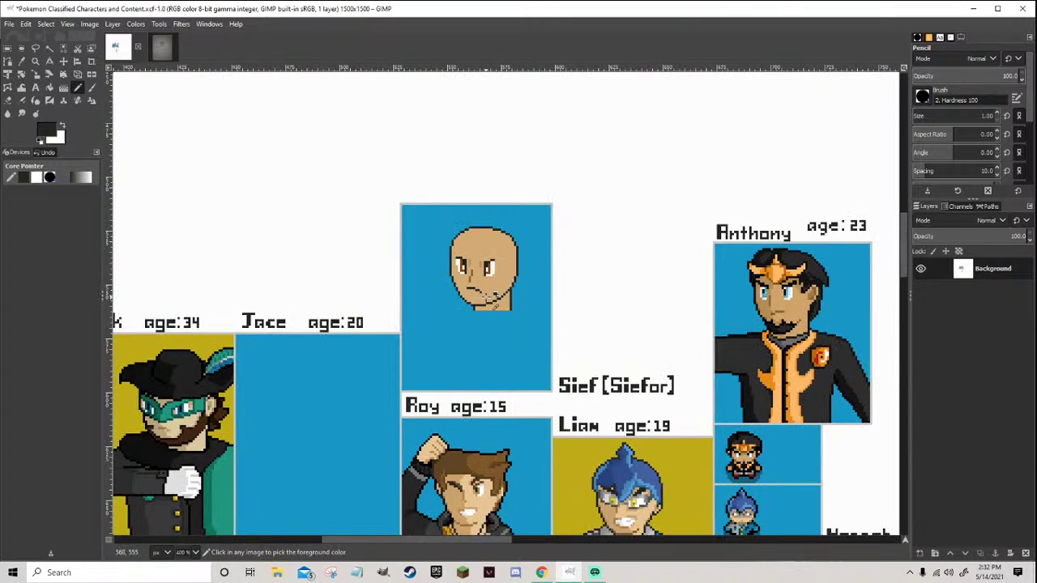
{"action": "scroll", "coordinate": [476, 292], "scroll_direction": "up", "scroll_amount": 8, "text": "ctrl"}
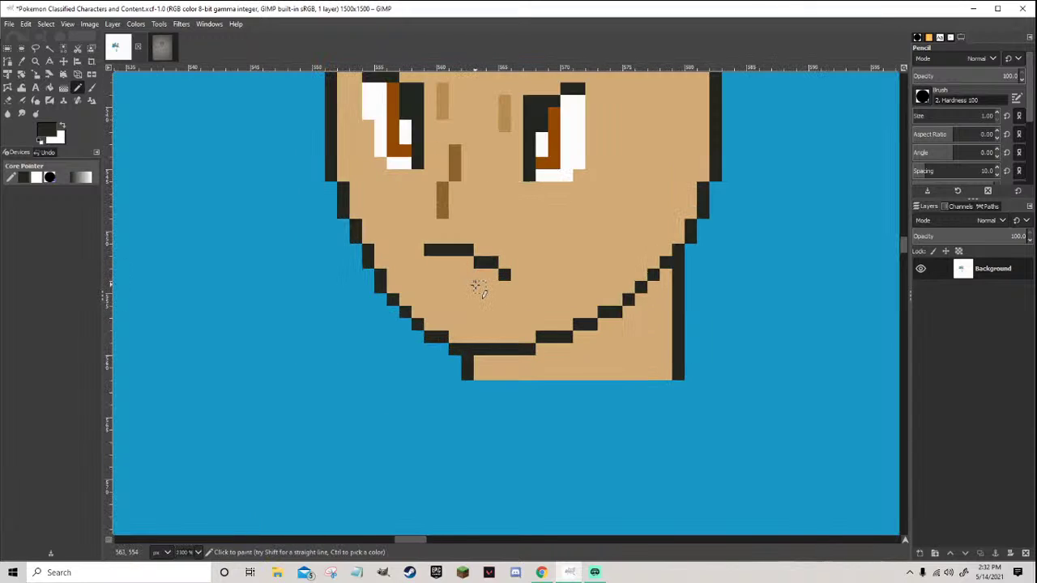
{"action": "scroll", "coordinate": [478, 290], "scroll_direction": "down", "scroll_amount": 8, "text": "ctrl"}
{"action": "scroll", "coordinate": [484, 284], "scroll_direction": "up", "scroll_amount": 6, "text": "ctrl"}
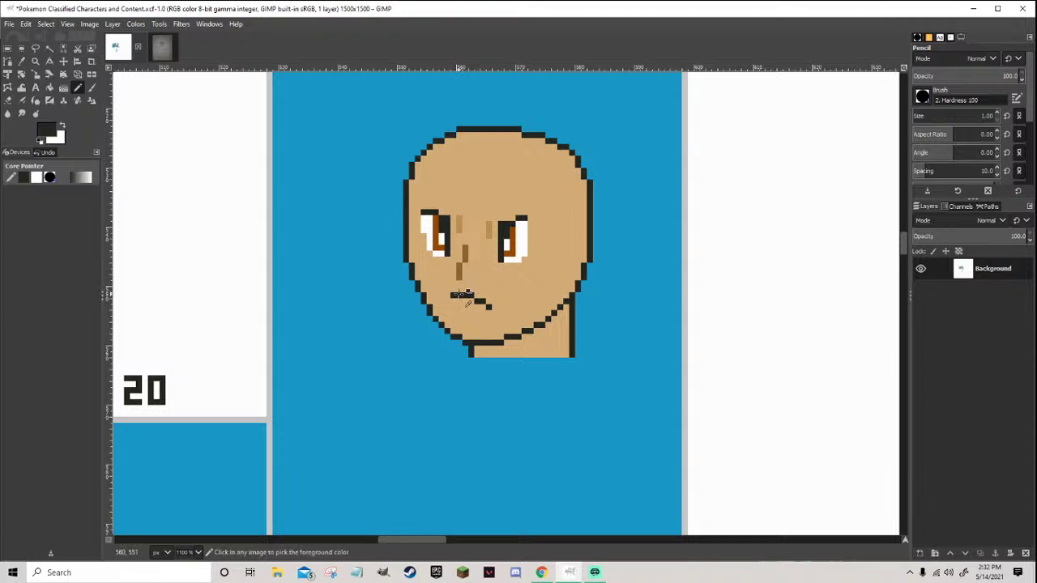
Paint over the black mouth line with the skin colour
{"action": "scroll", "coordinate": [476, 291], "scroll_direction": "up", "scroll_amount": 1, "text": "ctrl"}
{"action": "left_click", "coordinate": [474, 298], "text": "ctrl"}
{"action": "left_click_drag", "start_coordinate": [485, 304], "coordinate": [447, 296]}
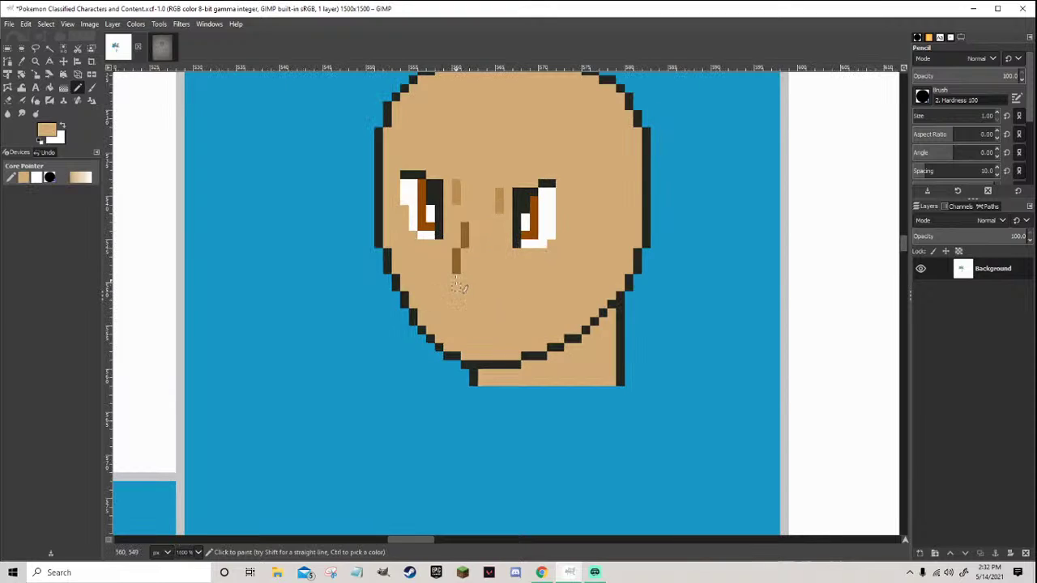
Pick the nose's brown and lengthen the upper nose segment by one pixel at its top
{"action": "left_click", "coordinate": [456, 261], "text": "ctrl"}
{"action": "scroll", "coordinate": [458, 272], "scroll_direction": "down", "scroll_amount": 7, "text": "ctrl"}
{"action": "scroll", "coordinate": [443, 276], "scroll_direction": "up", "scroll_amount": 7, "text": "ctrl"}
{"action": "mouse_move", "coordinate": [473, 243]}
{"action": "left_mouse_down"}
{"action": "mouse_move", "coordinate": [470, 264]}
{"action": "mouse_move", "coordinate": [478, 258]}
{"action": "left_mouse_up"}
{"action": "scroll", "coordinate": [486, 258], "scroll_direction": "down", "scroll_amount": 6, "text": "ctrl"}
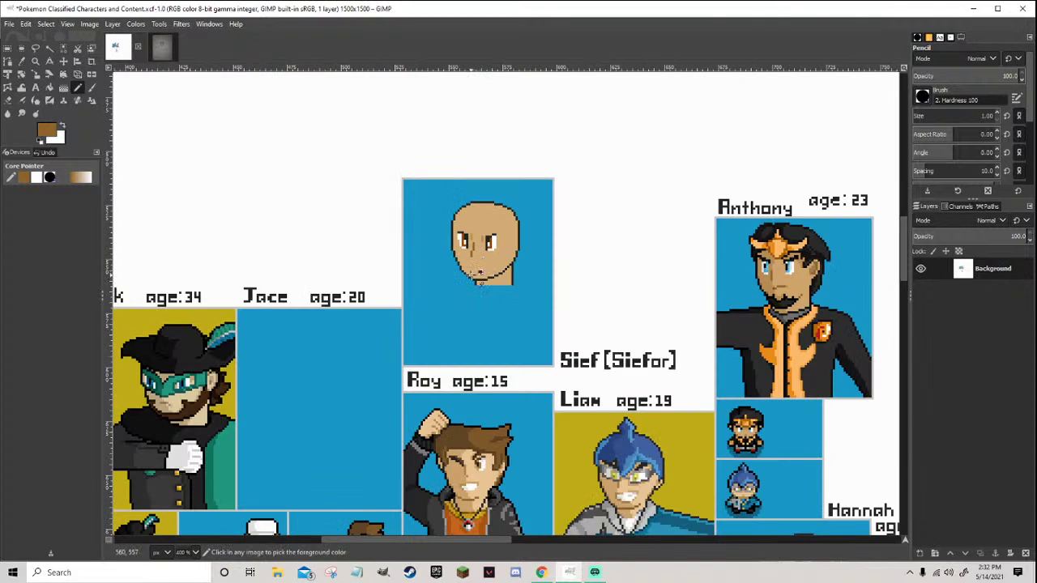
{"action": "scroll", "coordinate": [486, 256], "scroll_direction": "up", "scroll_amount": 6, "text": "ctrl"}
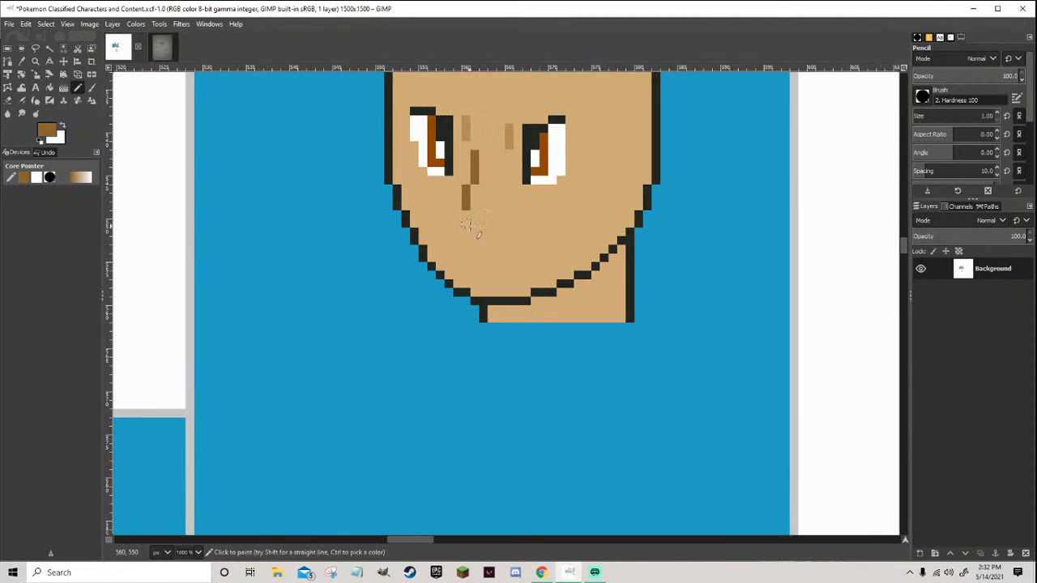
Draw the mouth below the nose in the nose's brown, starting with a five-pixel horizontal line and stepping down at its end
{"action": "scroll", "coordinate": [484, 237], "scroll_direction": "up", "scroll_amount": 2, "text": "ctrl"}
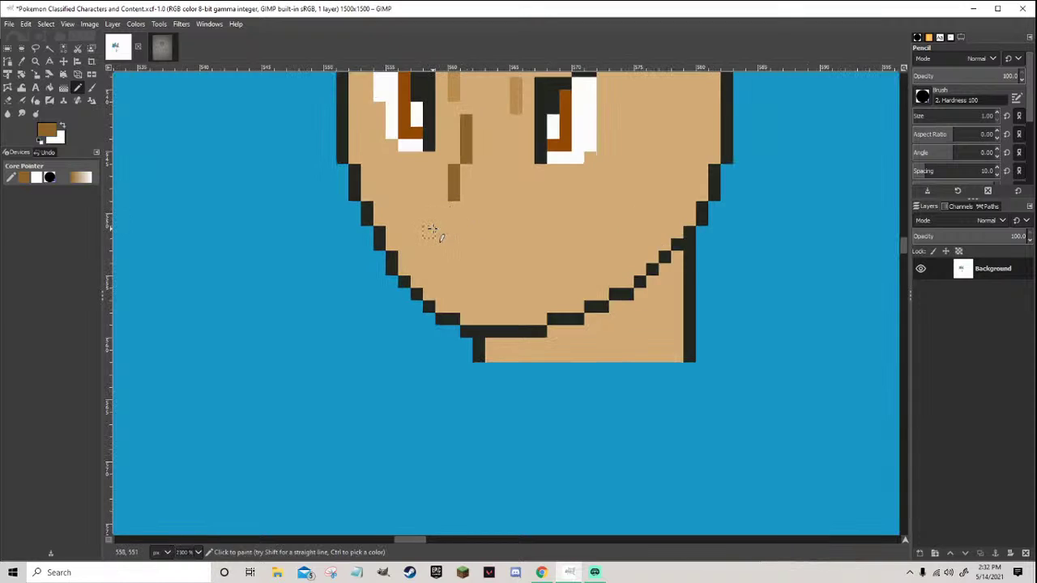
{"action": "left_click_drag", "start_coordinate": [436, 220], "coordinate": [496, 219]}
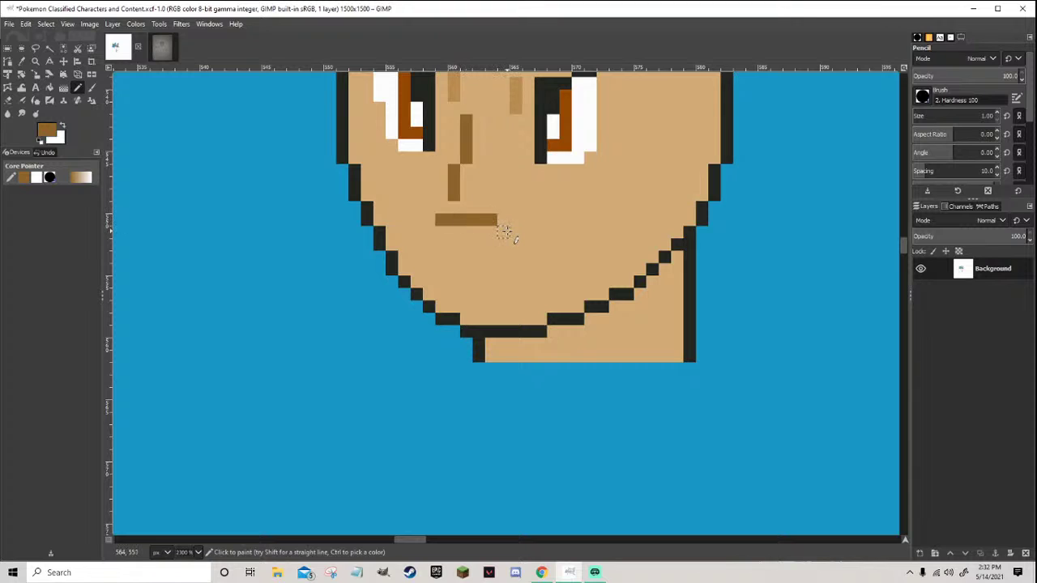
{"action": "scroll", "coordinate": [506, 233], "scroll_direction": "down", "scroll_amount": 10, "text": "ctrl"}
{"action": "scroll", "coordinate": [525, 243], "scroll_direction": "up", "scroll_amount": 8, "text": "ctrl"}
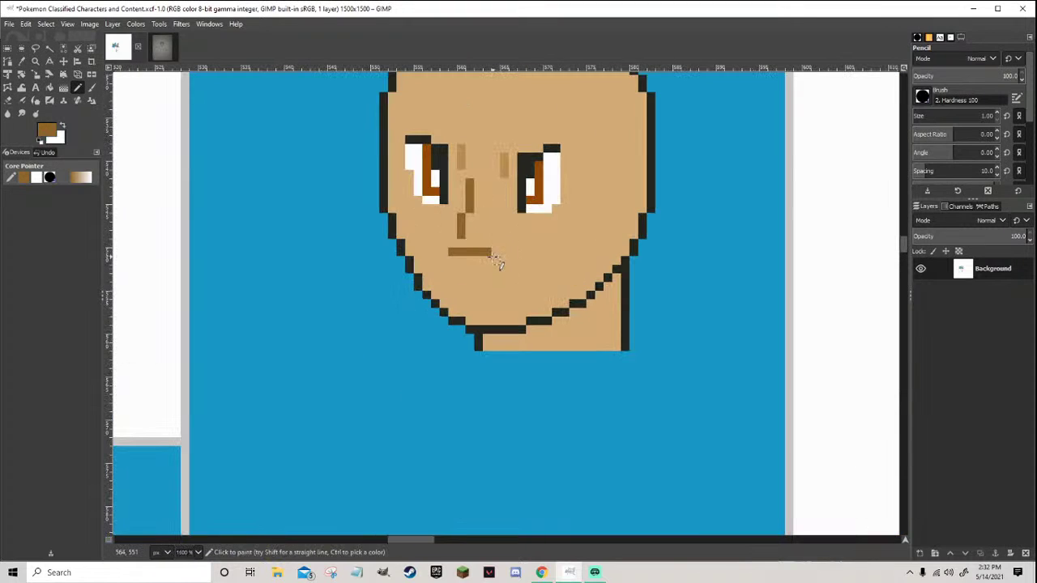
{"action": "left_click", "coordinate": [496, 254], "text": "ctrl"}
{"action": "mouse_move", "coordinate": [496, 252]}
{"action": "left_mouse_down"}
{"action": "mouse_move", "coordinate": [459, 243]}
{"action": "mouse_move", "coordinate": [453, 259]}
{"action": "mouse_move", "coordinate": [505, 267]}
{"action": "left_mouse_up"}
{"action": "left_click", "coordinate": [461, 231], "text": "ctrl"}
{"action": "scroll", "coordinate": [511, 270], "scroll_direction": "down", "scroll_amount": 8}
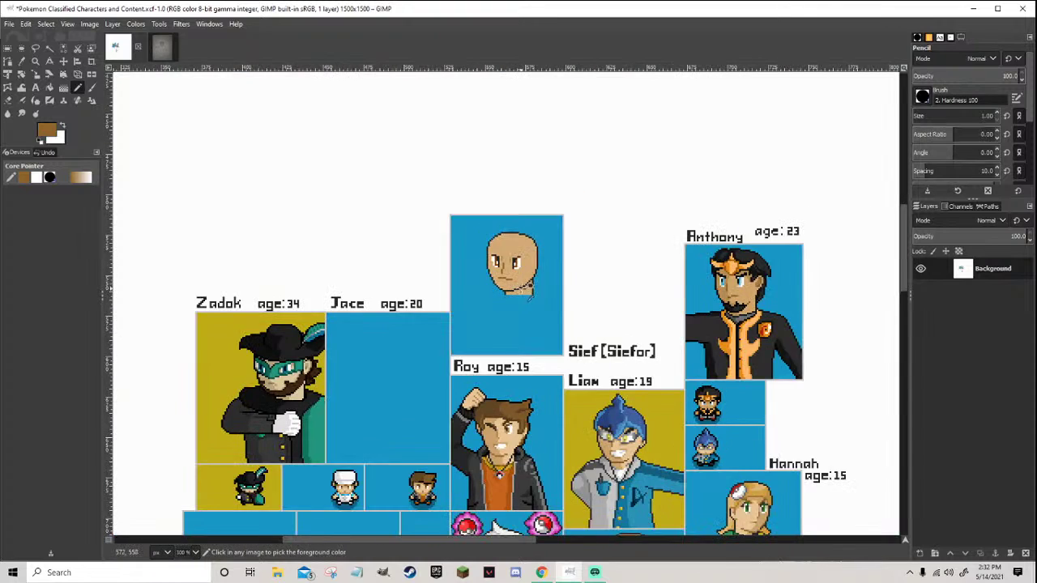
Reshape the mouth into a four-pixel upper segment, a three-pixel segment one row lower and a single corner pixel below that
{"action": "scroll", "coordinate": [510, 279], "scroll_direction": "up", "scroll_amount": 7}
{"action": "left_click", "coordinate": [509, 282], "text": "ctrl"}
{"action": "left_click", "coordinate": [508, 283], "text": "ctrl"}
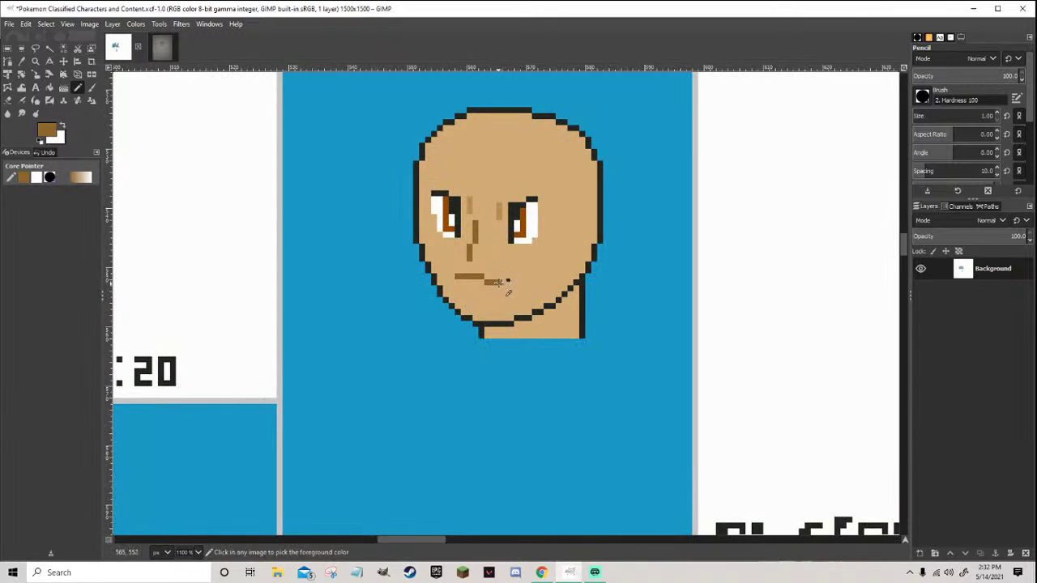
{"action": "scroll", "coordinate": [518, 296], "scroll_direction": "down", "scroll_amount": 8}
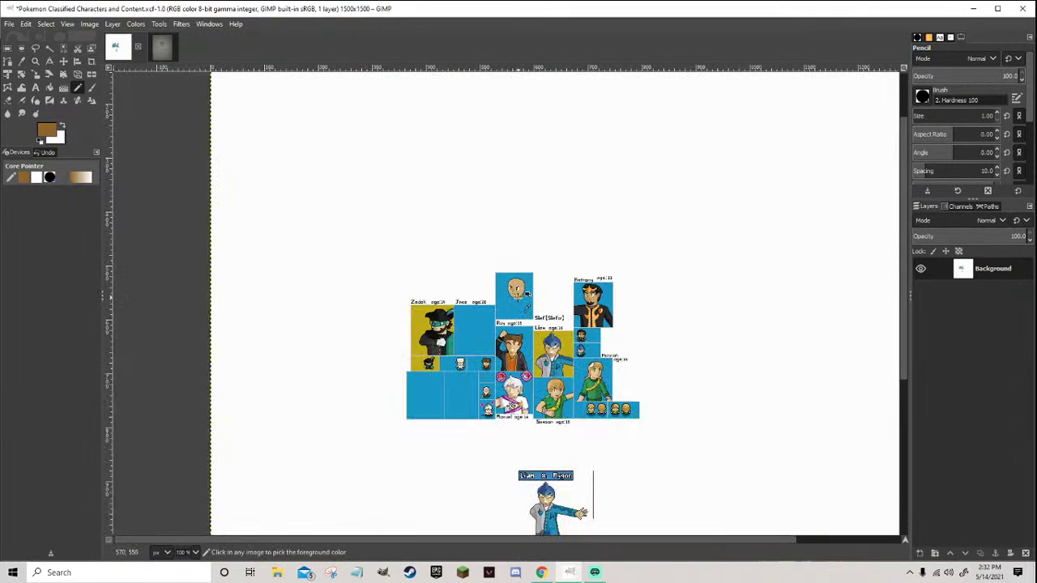
{"action": "scroll", "coordinate": [522, 300], "scroll_direction": "up", "scroll_amount": 8}
{"action": "left_click", "coordinate": [428, 272], "text": "ctrl"}
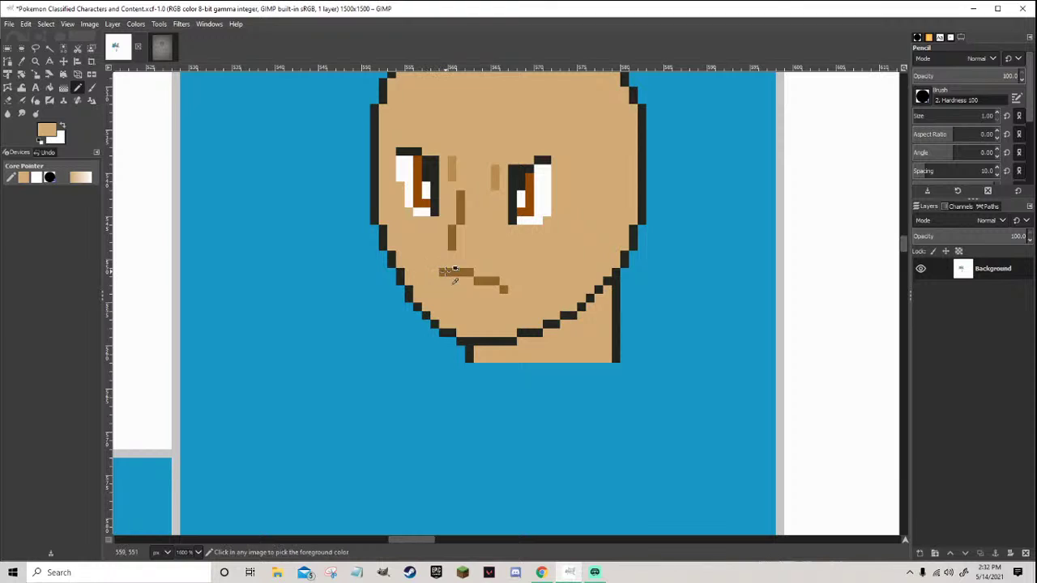
{"action": "left_click", "coordinate": [432, 274], "text": "ctrl"}
{"action": "scroll", "coordinate": [477, 291], "scroll_direction": "down", "scroll_amount": 8}
{"action": "scroll", "coordinate": [486, 298], "scroll_direction": "up", "scroll_amount": 4}
{"action": "scroll", "coordinate": [485, 295], "scroll_direction": "up", "scroll_amount": 3}
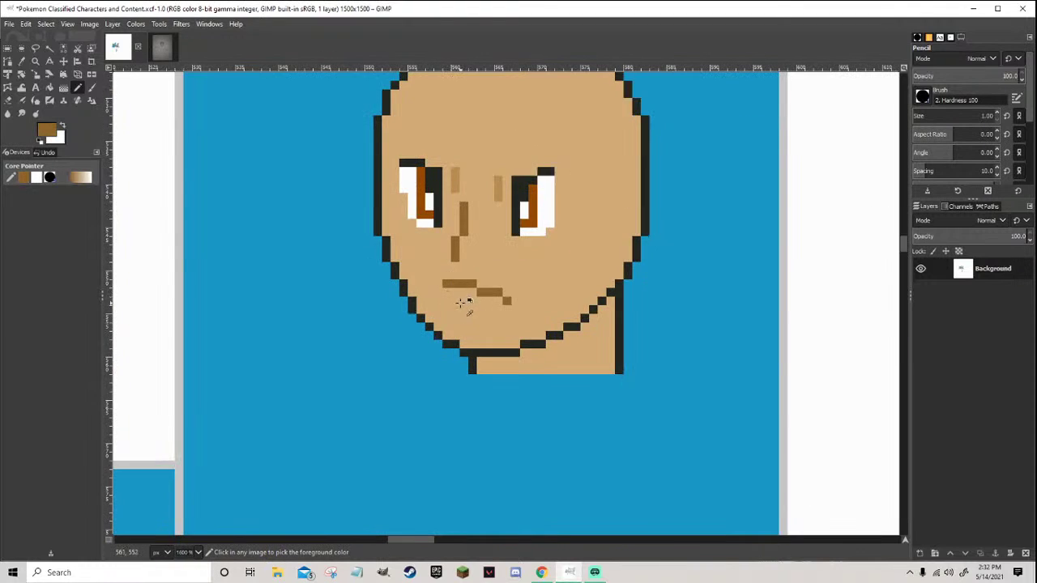
Shorten the mouth's lower segment to two pixels and place the single brown corner pixel diagonally below its end
{"action": "left_click", "coordinate": [527, 296], "text": "ctrl"}
{"action": "left_click", "coordinate": [528, 299], "text": "ctrl"}
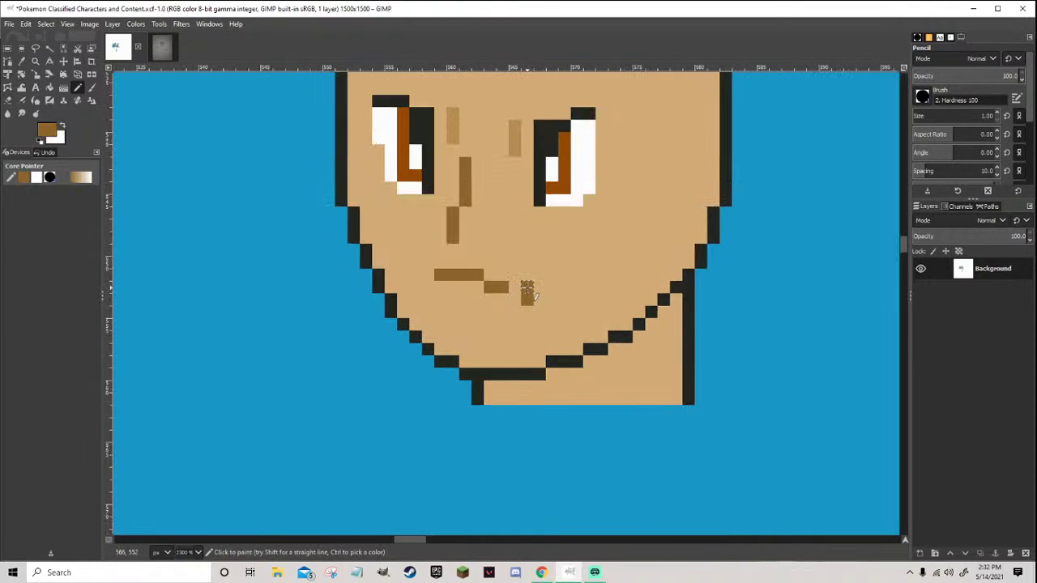
{"action": "left_click", "coordinate": [535, 294], "text": "ctrl"}
{"action": "left_click", "coordinate": [527, 300]}
{"action": "scroll", "coordinate": [515, 300], "scroll_direction": "down", "scroll_amount": 5}
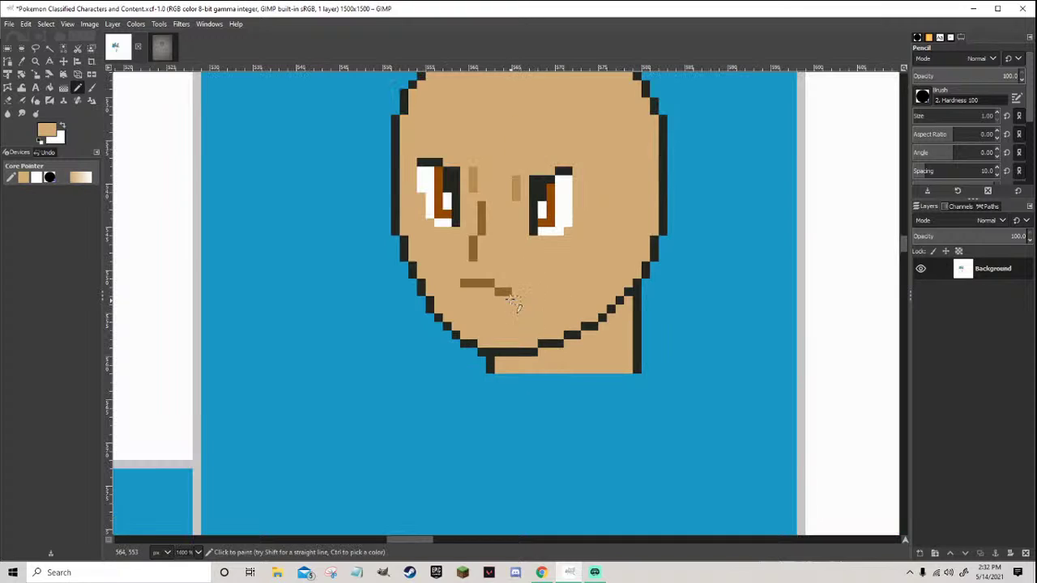
{"action": "left_click", "coordinate": [513, 295], "text": "ctrl"}
{"action": "scroll", "coordinate": [518, 308], "scroll_direction": "down", "scroll_amount": 4}
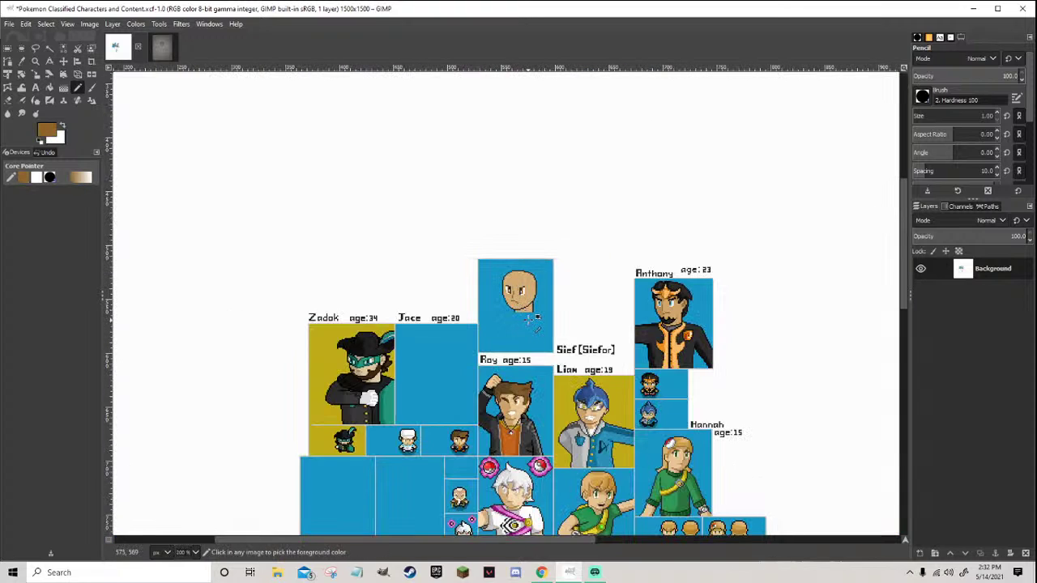
{"action": "scroll", "coordinate": [528, 317], "scroll_direction": "up", "scroll_amount": 4}
{"action": "scroll", "coordinate": [519, 277], "scroll_direction": "up", "scroll_amount": 3}
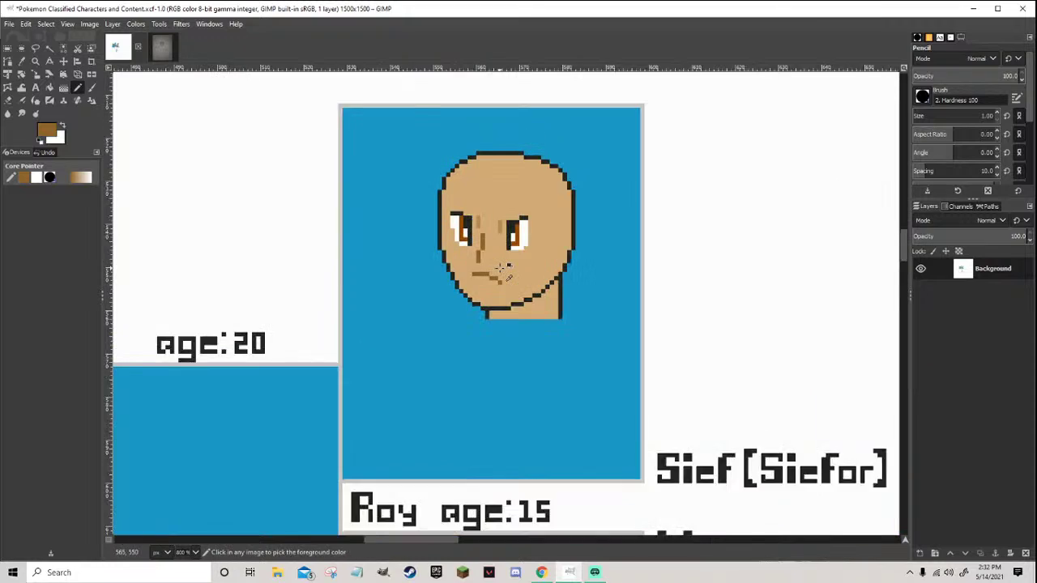
Save the image
{"action": "key", "text": "ctrl+s"}
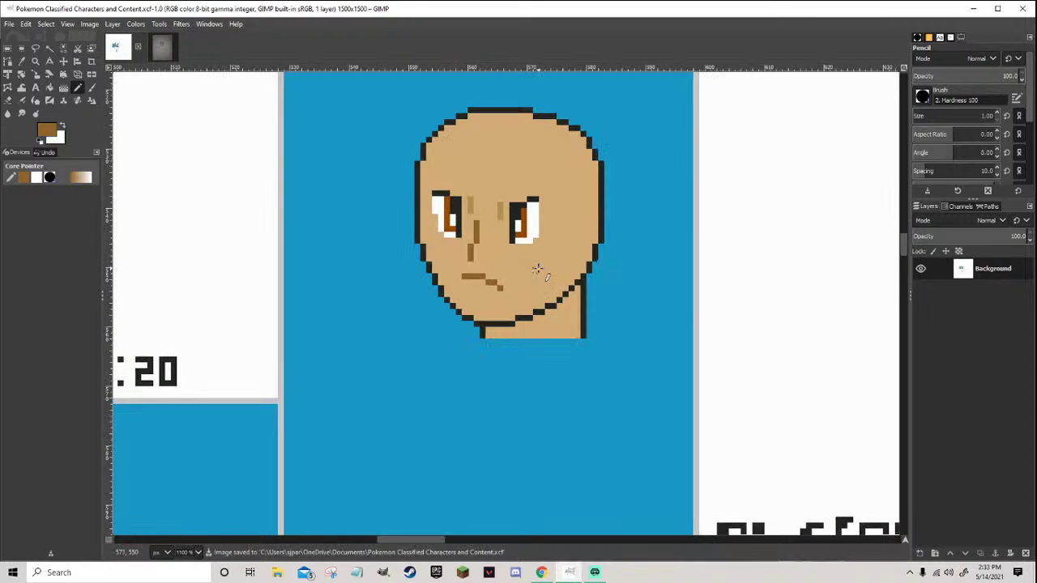
Try extending the mouth with a brown pixel diagonally below its left end
{"action": "scroll", "coordinate": [458, 280], "scroll_direction": "up", "scroll_amount": 1}
{"action": "left_click", "coordinate": [456, 284]}
{"action": "scroll", "coordinate": [486, 292], "scroll_direction": "down", "scroll_amount": 2}
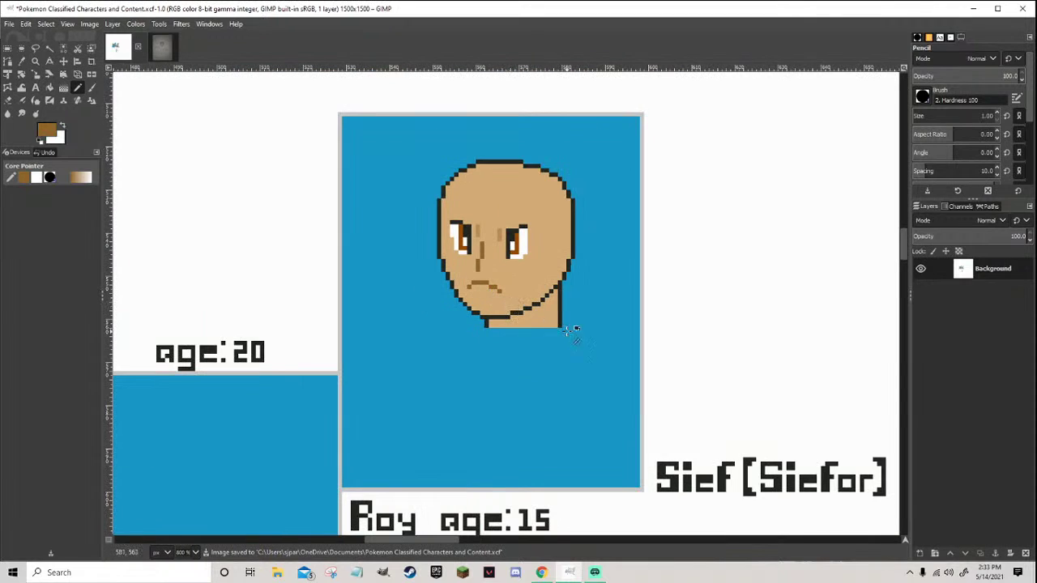
{"action": "key", "text": "ctrl+z"}
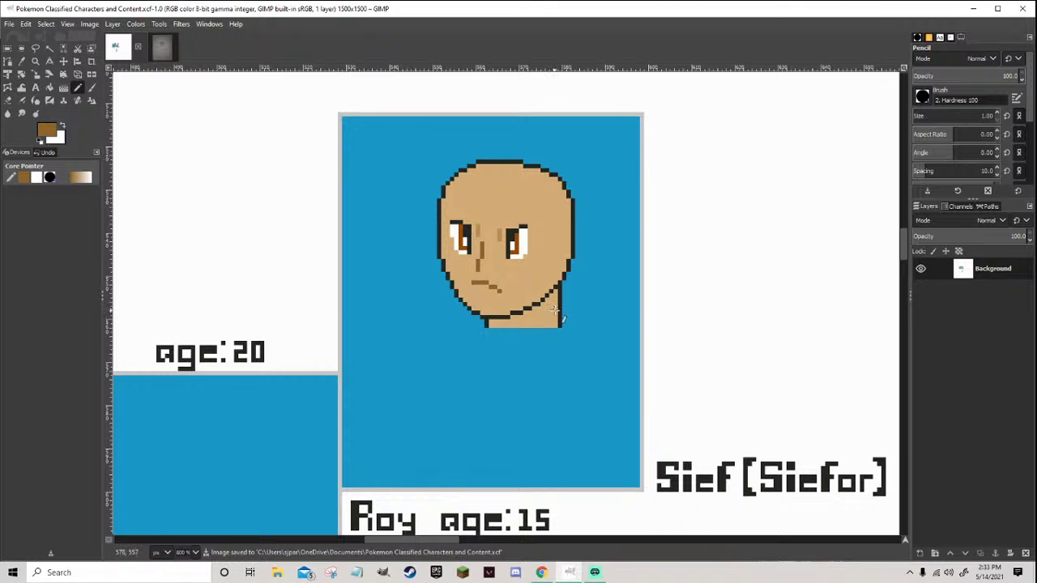
Erase the upper end of the jaw outline where it crosses the neck, using the face's skin colour
{"action": "scroll", "coordinate": [504, 233], "scroll_direction": "up", "scroll_amount": 3}
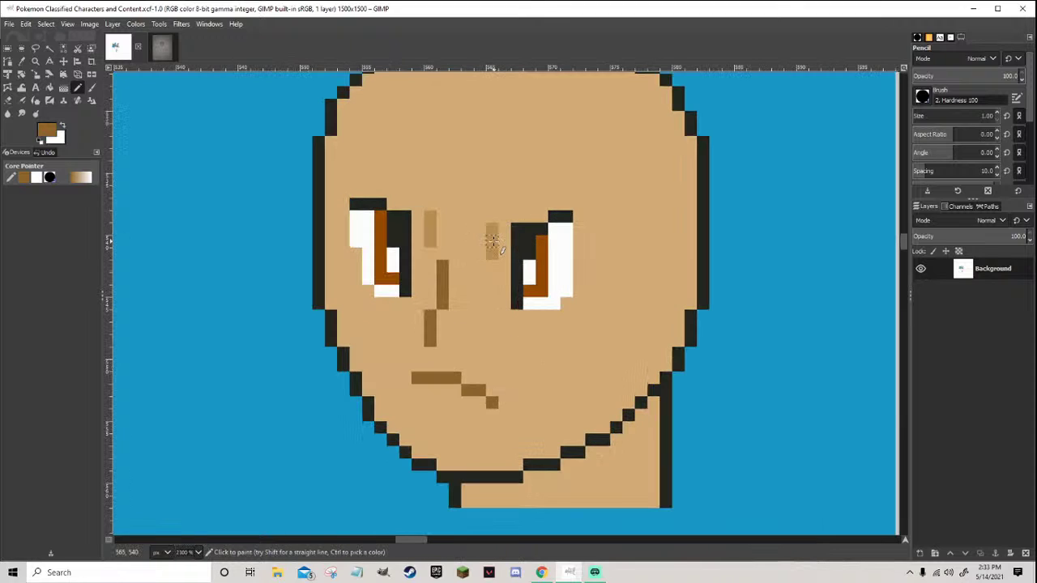
{"action": "scroll", "coordinate": [489, 245], "scroll_direction": "down", "scroll_amount": 4}
{"action": "scroll", "coordinate": [502, 214], "scroll_direction": "down", "scroll_amount": 4}
{"action": "scroll", "coordinate": [509, 216], "scroll_direction": "up", "scroll_amount": 4}
{"action": "scroll", "coordinate": [509, 216], "scroll_direction": "down", "scroll_amount": 2}
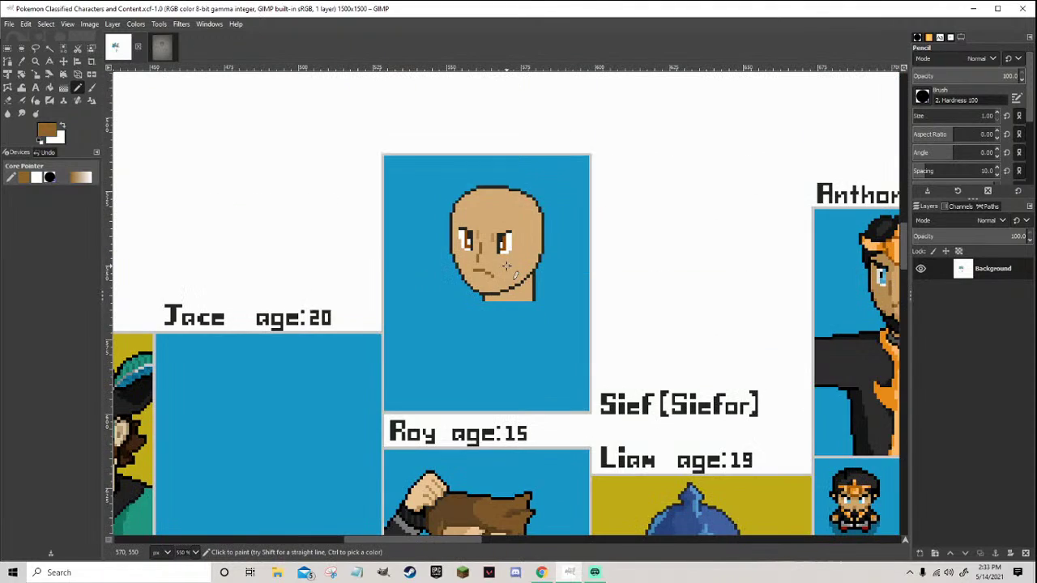
{"action": "scroll", "coordinate": [537, 322], "scroll_direction": "up", "scroll_amount": 3}
{"action": "left_click", "coordinate": [537, 322]}
{"action": "key", "text": "n"}
{"action": "left_click", "coordinate": [556, 307]}
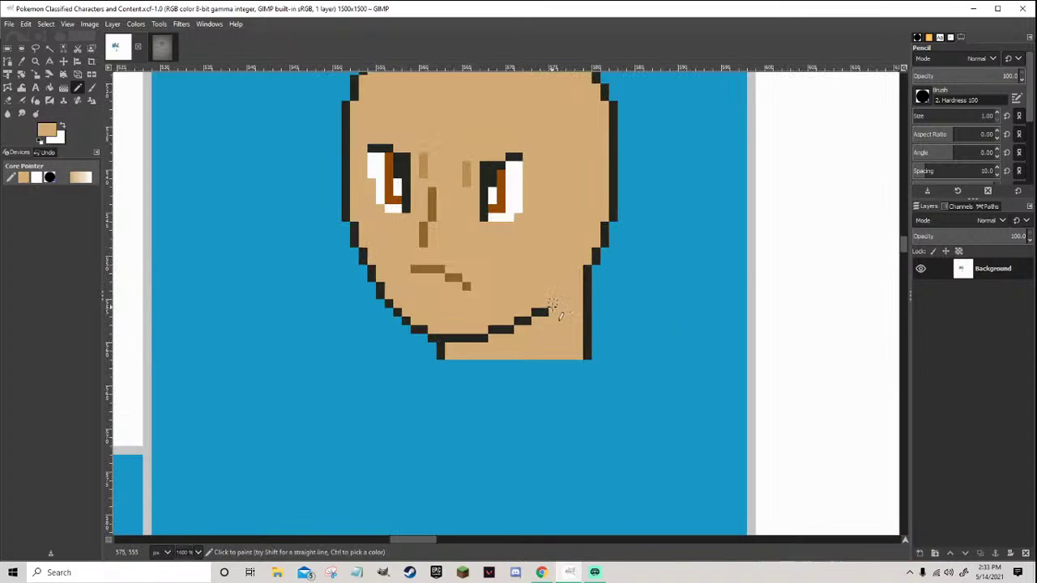
{"action": "left_click", "coordinate": [557, 318], "text": "ctrl"}
{"action": "scroll", "coordinate": [560, 329], "scroll_direction": "down", "scroll_amount": 4}
{"action": "scroll", "coordinate": [561, 332], "scroll_direction": "up", "scroll_amount": 4}
{"action": "left_click", "coordinate": [558, 324], "text": "ctrl"}
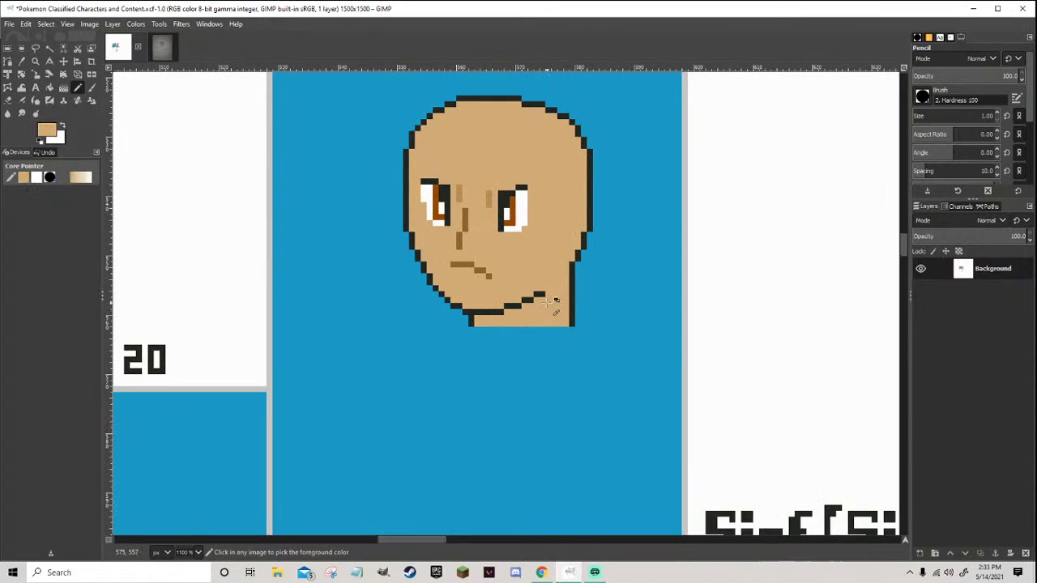
{"action": "scroll", "coordinate": [557, 304], "scroll_direction": "down", "scroll_amount": 4}
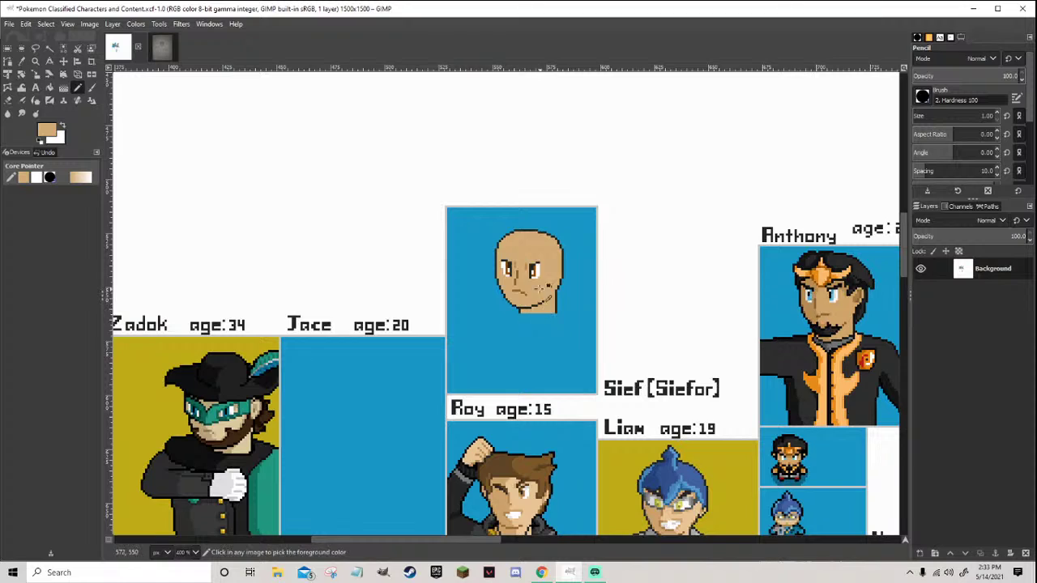
{"action": "scroll", "coordinate": [549, 272], "scroll_direction": "up", "scroll_amount": 4}
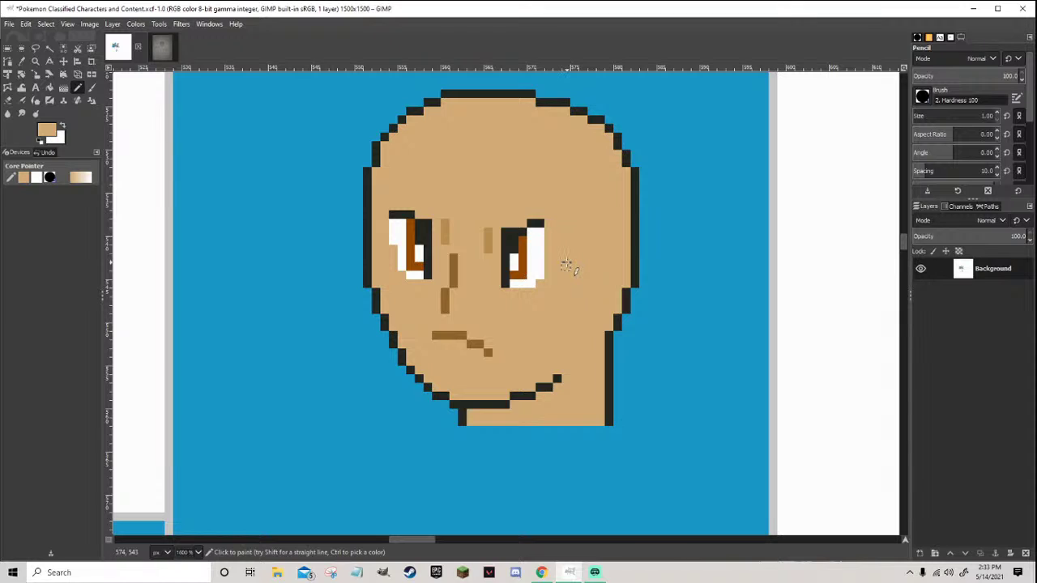
{"action": "scroll", "coordinate": [569, 267], "scroll_direction": "down", "scroll_amount": 3}
{"action": "scroll", "coordinate": [570, 268], "scroll_direction": "up", "scroll_amount": 3}
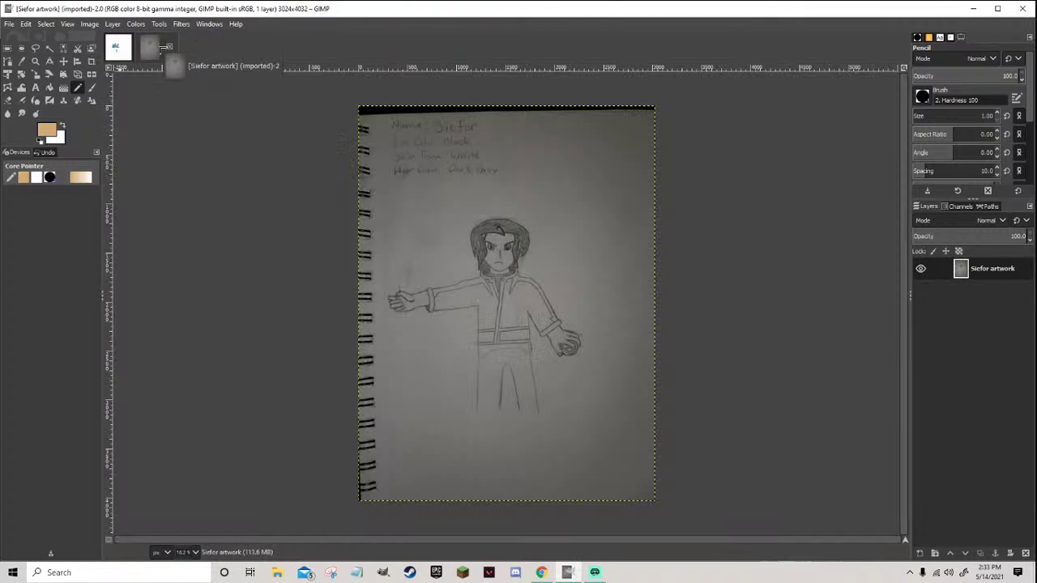
Examine the hair and face in the Siefor artwork sketch, and return to the sprite sheet
{"action": "left_click", "coordinate": [161, 47]}
{"action": "scroll", "coordinate": [511, 293], "scroll_direction": "up", "scroll_amount": 4}
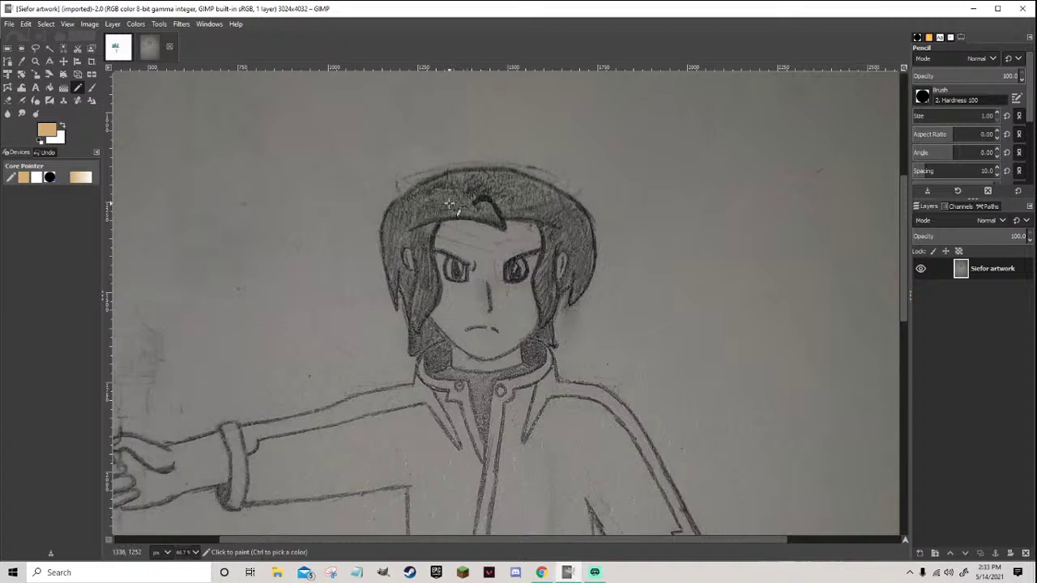
{"action": "scroll", "coordinate": [449, 203], "scroll_direction": "down", "scroll_amount": 1}
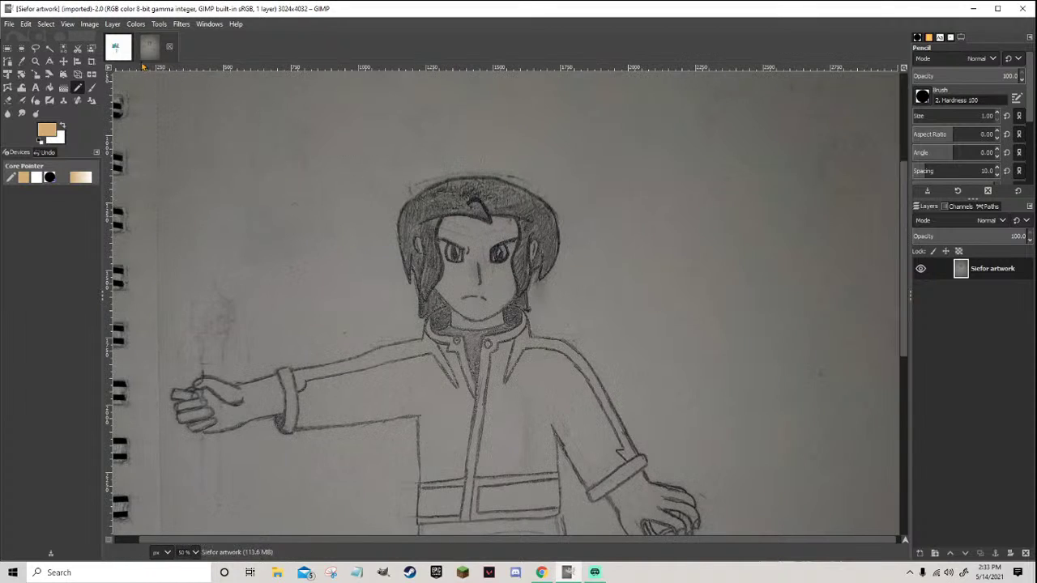
{"action": "left_click", "coordinate": [119, 50]}
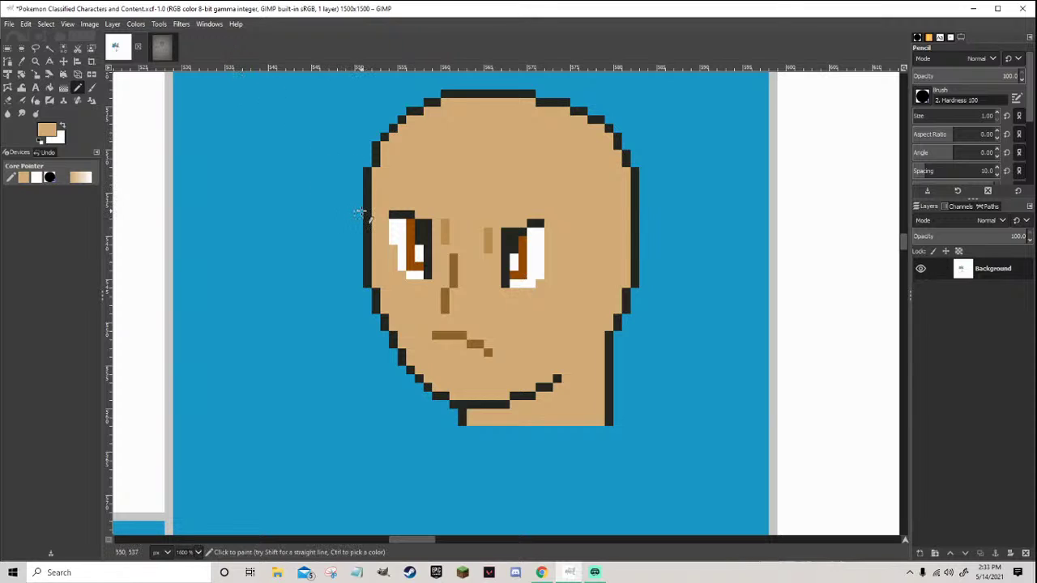
Shorten the left eye by one row, shrinking its highlight to one pixel and moving the brown and white bottom rows up
{"action": "scroll", "coordinate": [359, 212], "scroll_direction": "down", "scroll_amount": 8, "text": "ctrl"}
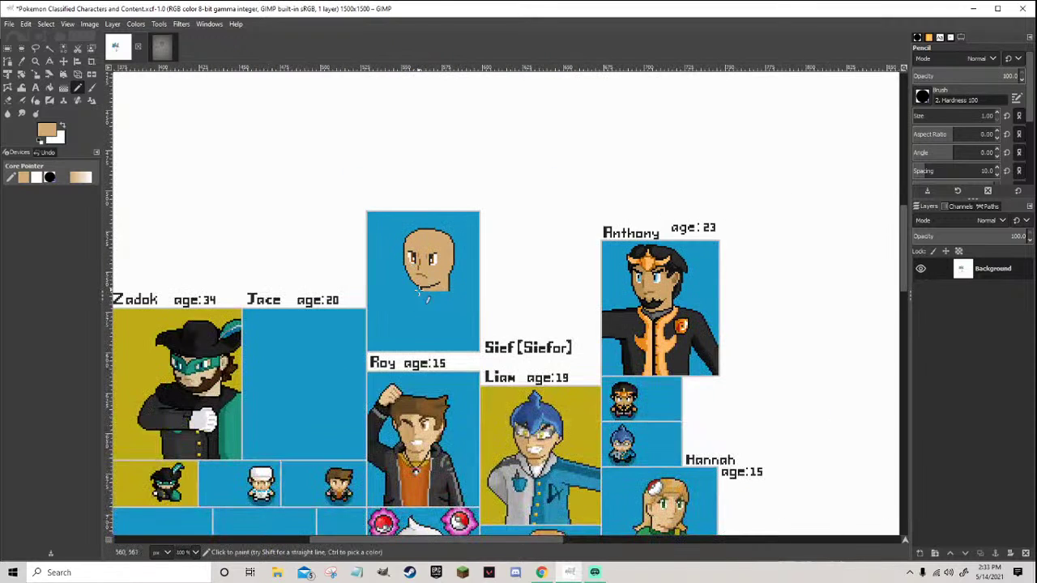
{"action": "scroll", "coordinate": [401, 280], "scroll_direction": "up", "scroll_amount": 9, "text": "ctrl"}
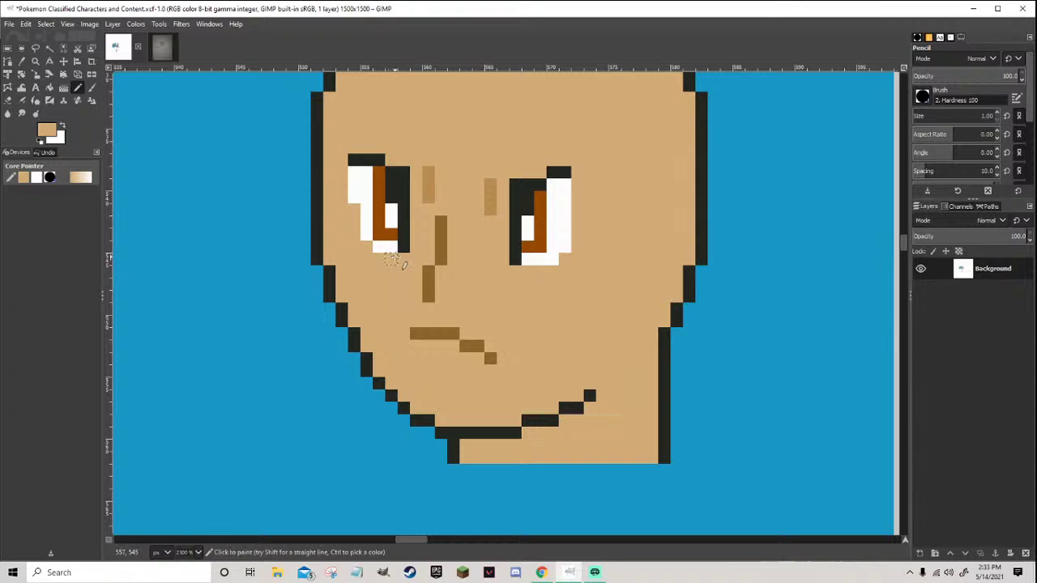
{"action": "mouse_move", "coordinate": [403, 246]}
{"action": "left_mouse_down"}
{"action": "mouse_move", "coordinate": [379, 247]}
{"action": "mouse_move", "coordinate": [366, 224]}
{"action": "left_mouse_up"}
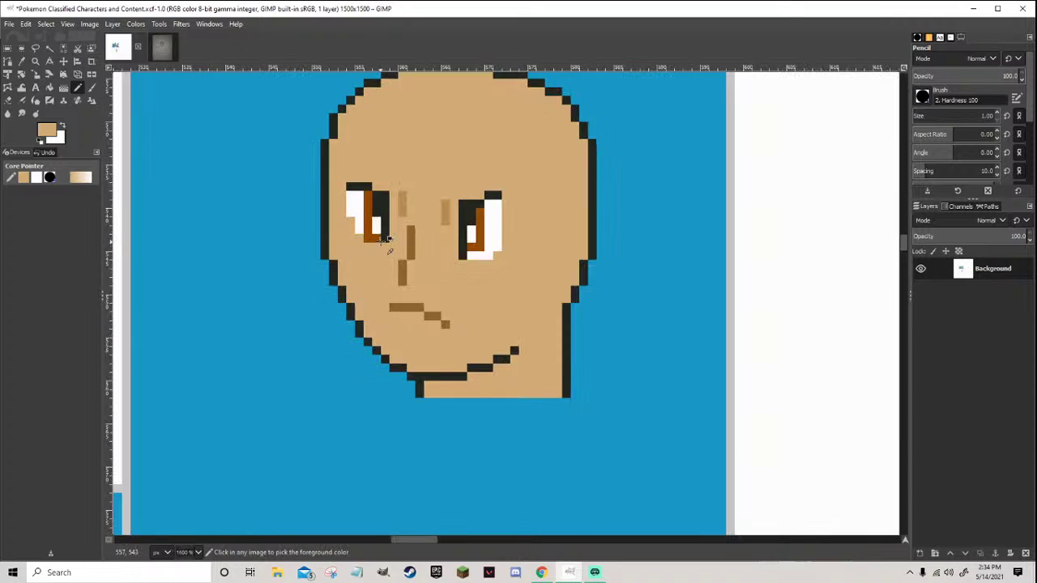
{"action": "left_click", "coordinate": [369, 229], "text": "ctrl"}
{"action": "left_click", "coordinate": [374, 217], "text": "ctrl"}
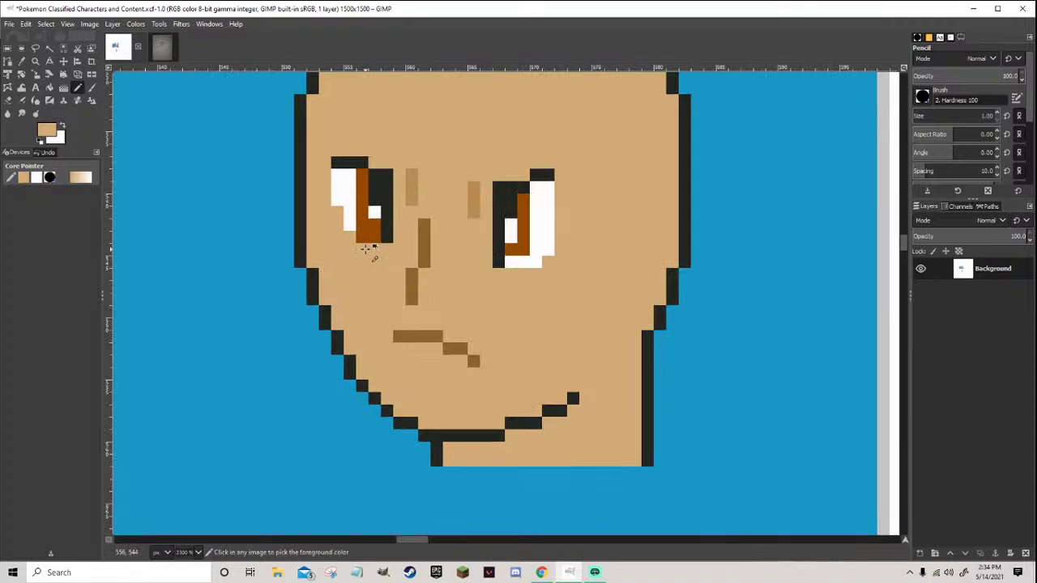
{"action": "left_click_drag", "start_coordinate": [362, 236], "coordinate": [379, 235]}
{"action": "left_click", "coordinate": [378, 220], "text": "ctrl"}
Shorten the right eye by one row to match, with a one-pixel highlight above the raised brown and white bottom rows
{"action": "scroll", "coordinate": [377, 220], "scroll_direction": "down", "scroll_amount": 3}
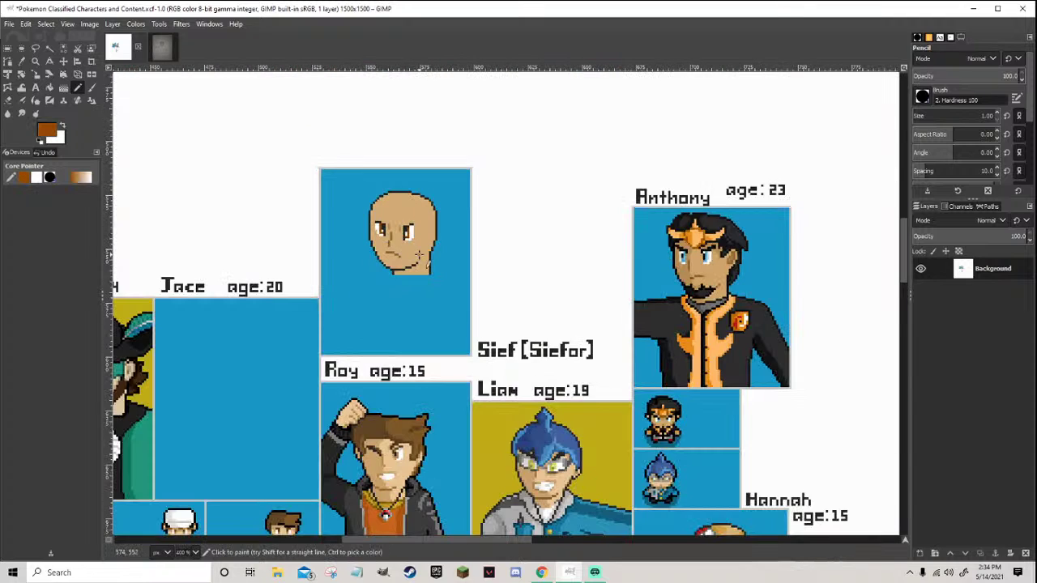
{"action": "scroll", "coordinate": [443, 233], "scroll_direction": "up", "scroll_amount": 3}
{"action": "left_click", "coordinate": [443, 233]}
{"action": "left_click", "coordinate": [468, 240], "text": "ctrl"}
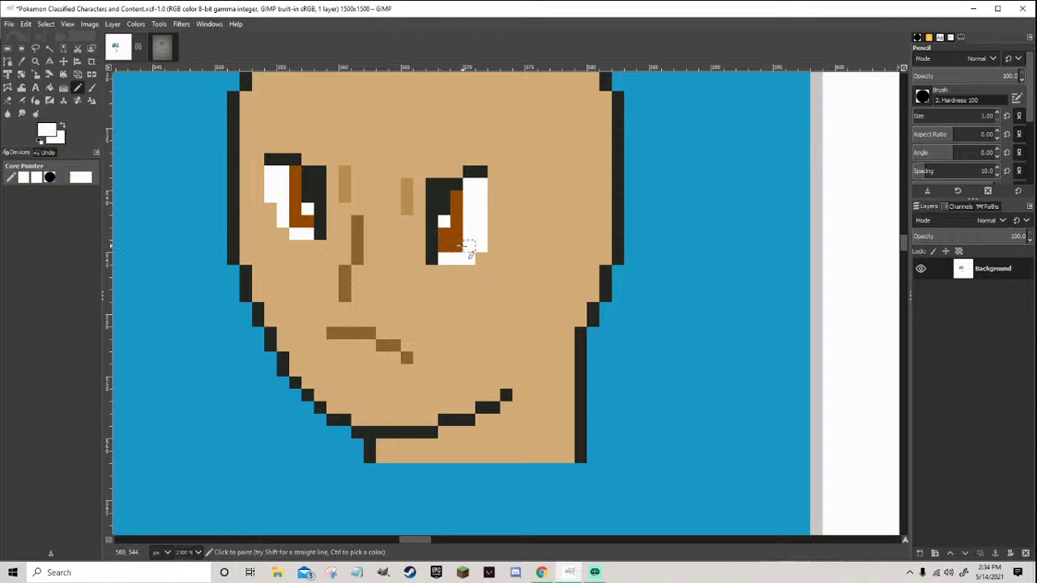
{"action": "left_click", "coordinate": [466, 271], "text": "ctrl"}
{"action": "left_click_drag", "start_coordinate": [444, 258], "coordinate": [476, 258]}
{"action": "scroll", "coordinate": [476, 259], "scroll_direction": "down", "scroll_amount": 4}
{"action": "scroll", "coordinate": [530, 271], "scroll_direction": "up", "scroll_amount": 3}
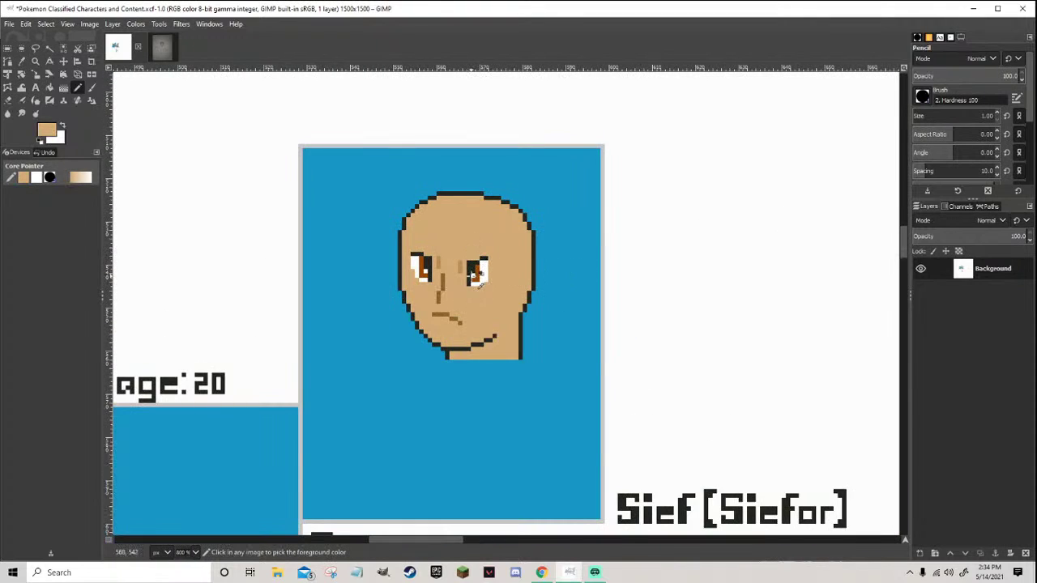
Try enlarging both eye highlights by painting the brown pixel below each one white
{"action": "scroll", "coordinate": [486, 280], "scroll_direction": "down", "scroll_amount": 3}
{"action": "scroll", "coordinate": [499, 289], "scroll_direction": "up", "scroll_amount": 7}
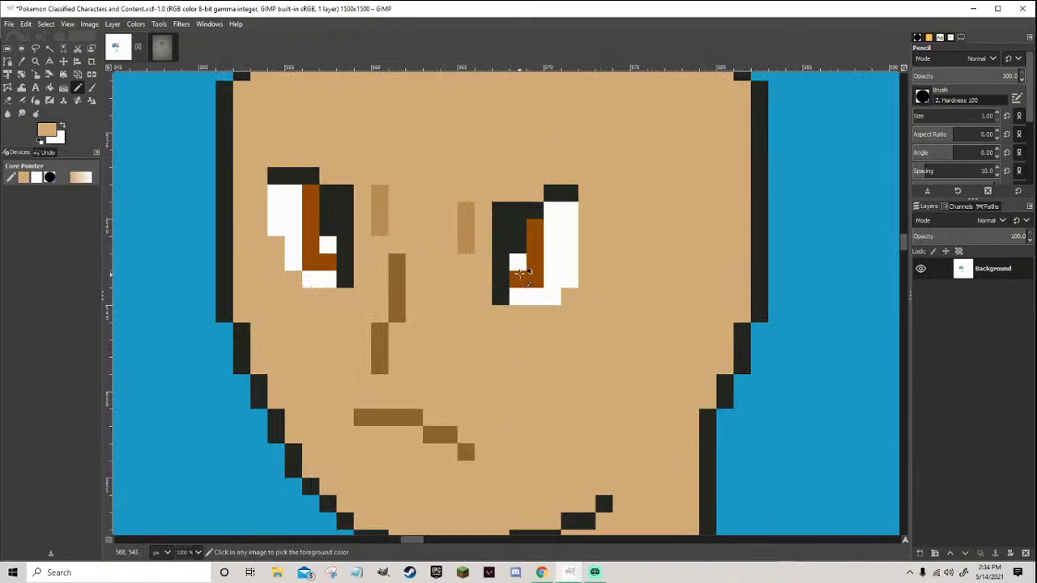
{"action": "left_click", "coordinate": [521, 273], "text": "ctrl"}
{"action": "left_click", "coordinate": [518, 279]}
{"action": "left_click", "coordinate": [329, 261]}
{"action": "scroll", "coordinate": [366, 278], "scroll_direction": "down", "scroll_amount": 7}
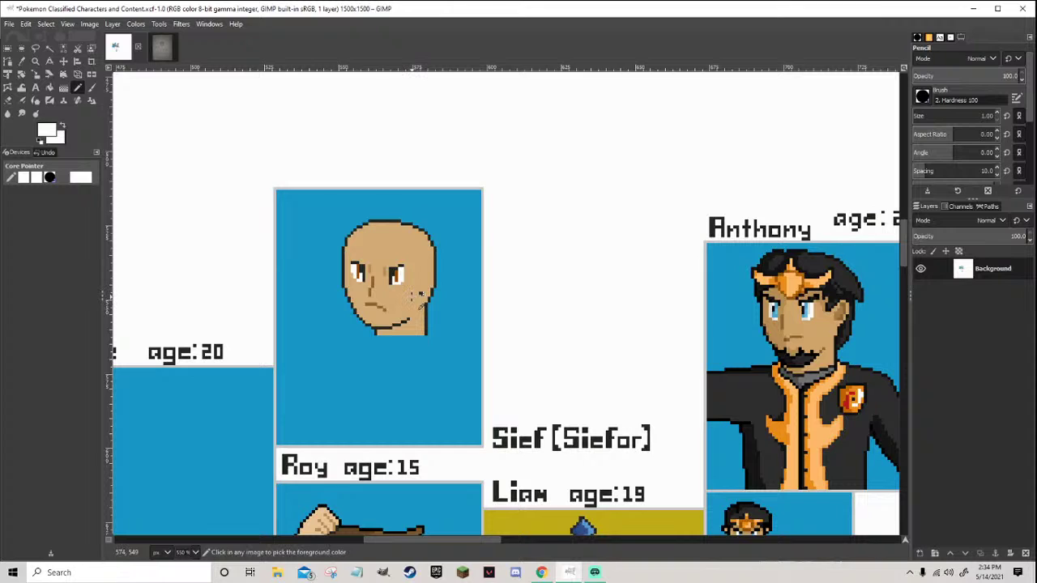
{"action": "scroll", "coordinate": [424, 295], "scroll_direction": "down", "scroll_amount": 4}
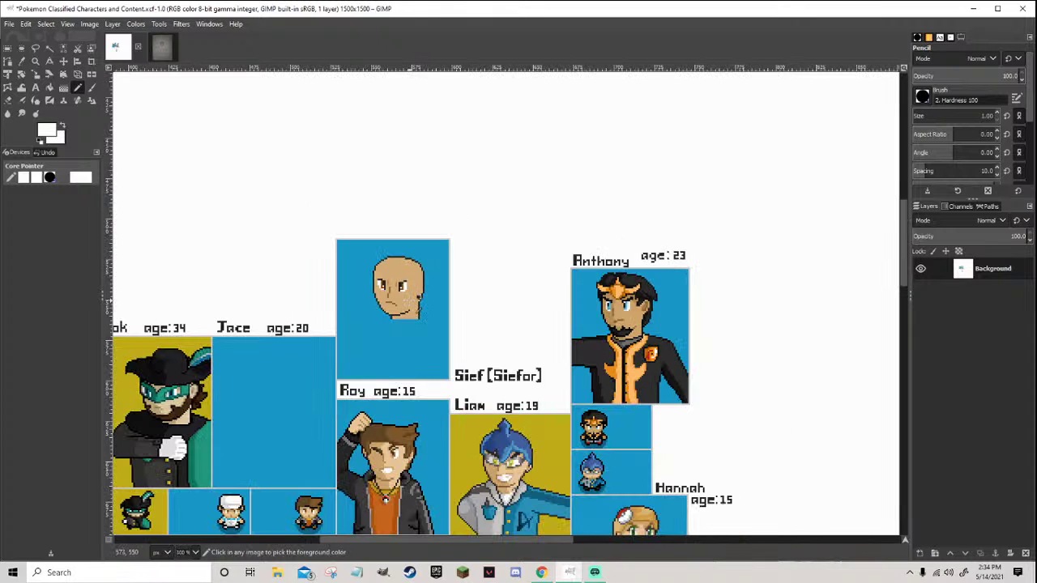
{"action": "scroll", "coordinate": [434, 301], "scroll_direction": "up", "scroll_amount": 3}
{"action": "scroll", "coordinate": [436, 303], "scroll_direction": "up", "scroll_amount": 9}
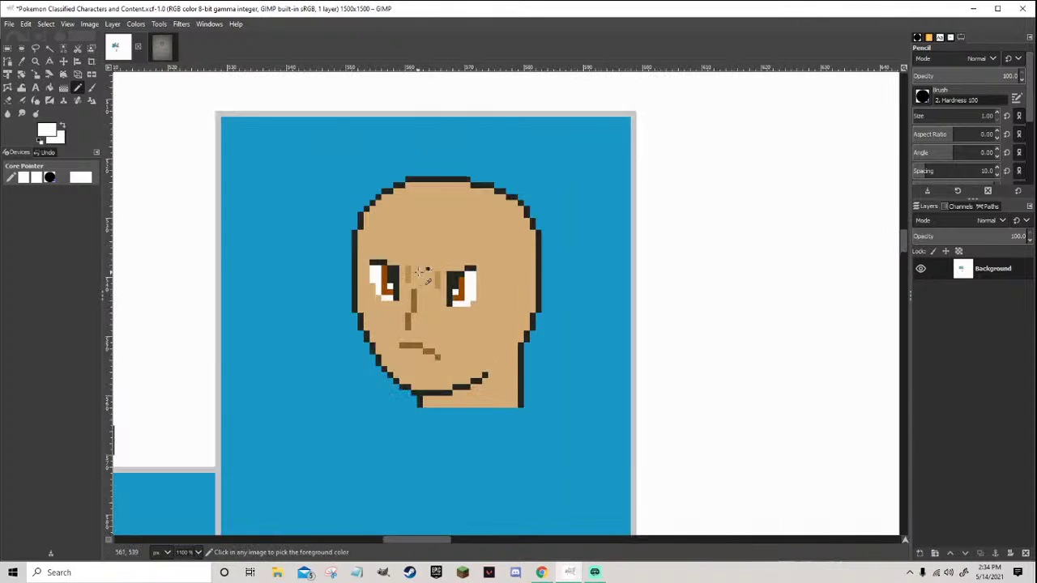
Pick the frown lines' light brown as the foreground colour and save the image
{"action": "left_click", "coordinate": [509, 261], "text": "ctrl"}
{"action": "scroll", "coordinate": [510, 261], "scroll_direction": "down", "scroll_amount": 1}
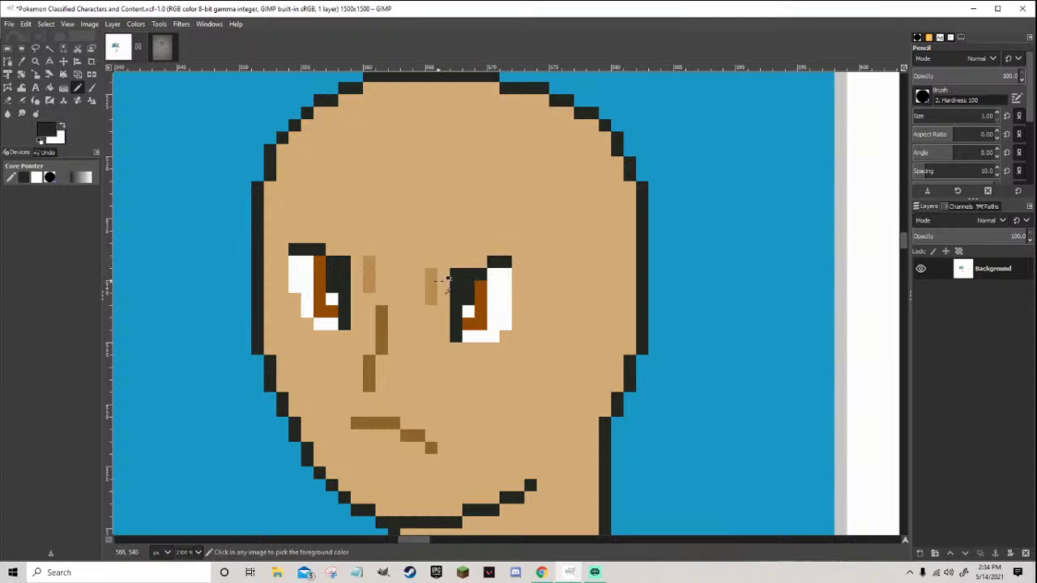
{"action": "left_click", "coordinate": [583, 422], "text": "ctrl"}
{"action": "scroll", "coordinate": [583, 421], "scroll_direction": "down", "scroll_amount": 4}
{"action": "key", "text": "ctrl+s"}
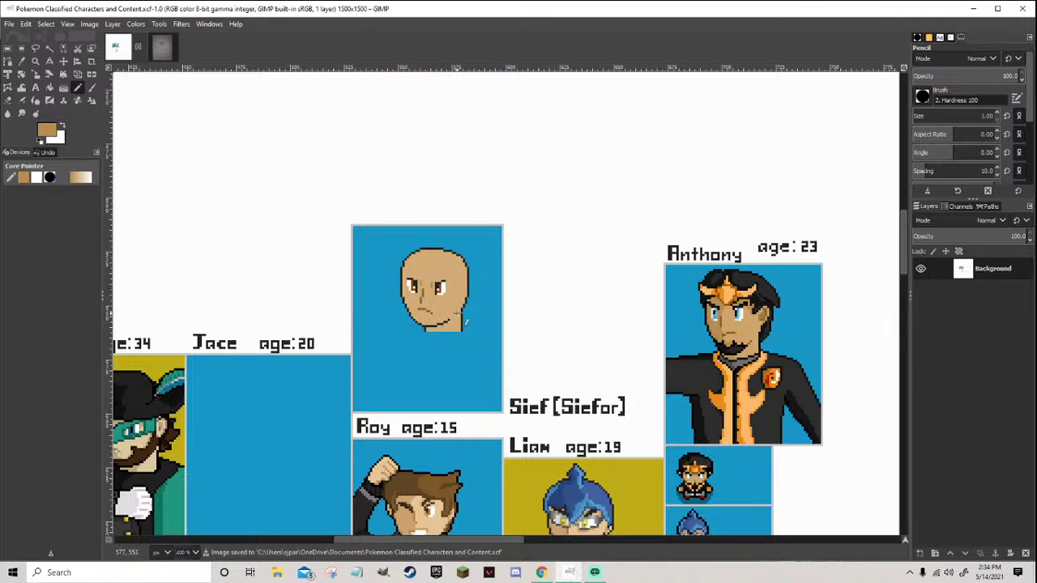
Draw the right eyebrow in the dark outline colour, stepping up from the top of the eye past its outer corner
{"action": "scroll", "coordinate": [446, 280], "scroll_direction": "up", "scroll_amount": 5}
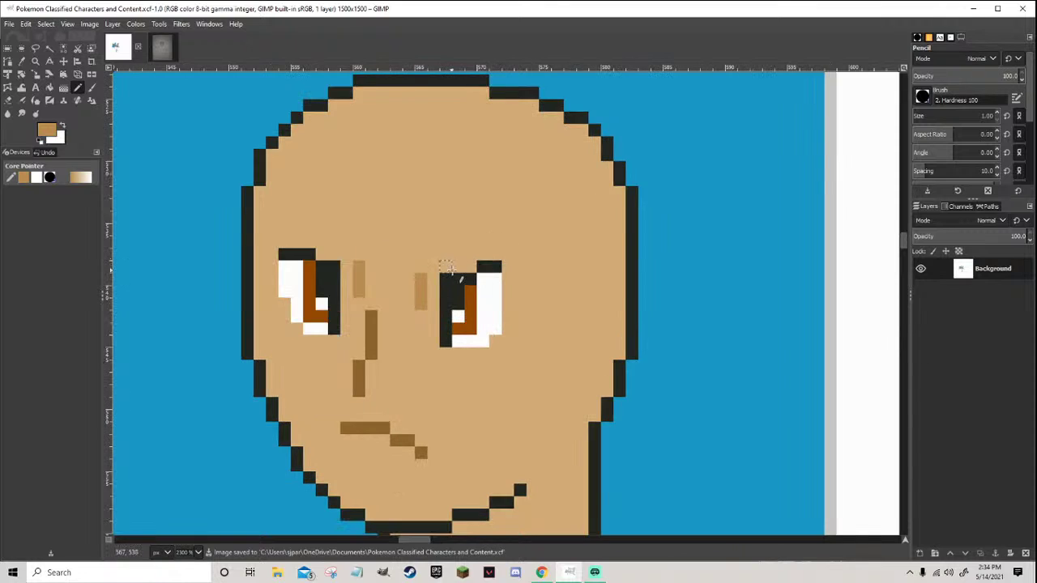
{"action": "left_click", "coordinate": [446, 266]}
{"action": "key", "text": "d"}
{"action": "mouse_move", "coordinate": [467, 266]}
{"action": "left_mouse_down"}
{"action": "mouse_move", "coordinate": [520, 254]}
{"action": "mouse_move", "coordinate": [541, 242]}
{"action": "left_mouse_up"}
{"action": "key", "text": "3"}
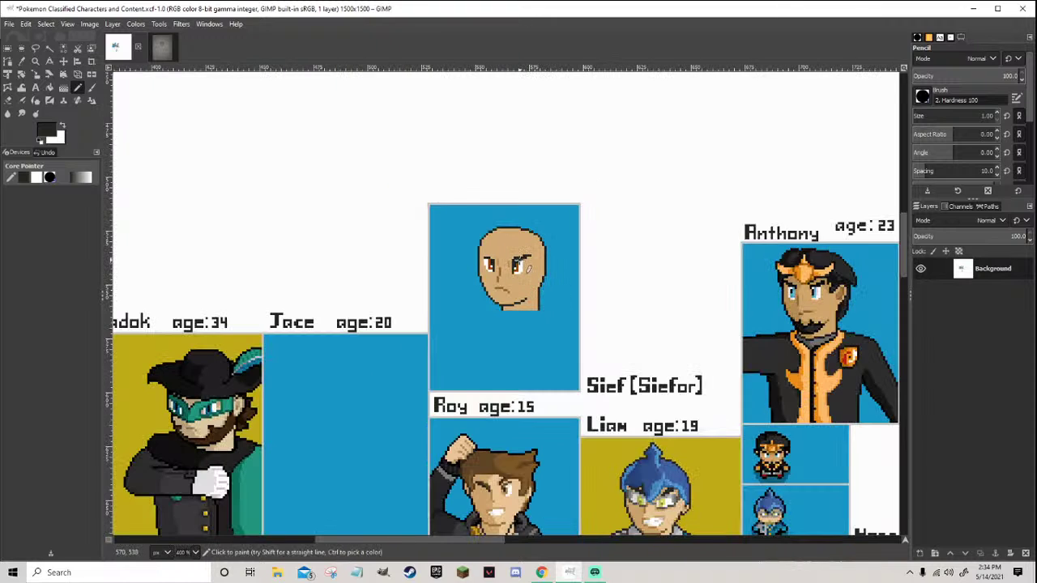
Trim the right eyebrow's inner end with skin colour so its middle row starts two pixels in from the eye's inner edge
{"action": "scroll", "coordinate": [524, 264], "scroll_direction": "up", "scroll_amount": 6, "text": "ctrl"}
{"action": "left_click", "coordinate": [405, 235], "text": "ctrl"}
{"action": "left_click", "coordinate": [423, 245]}
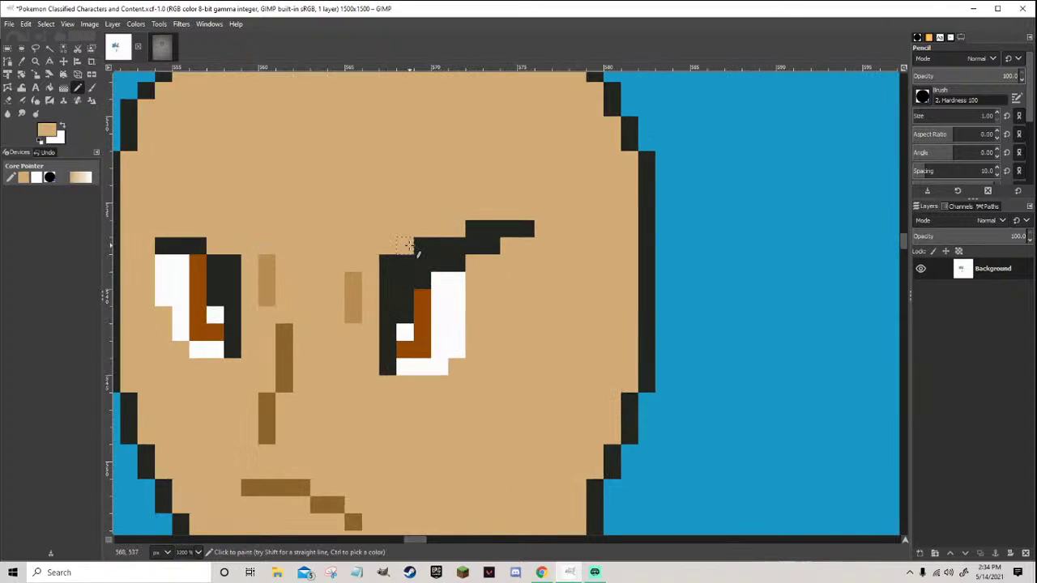
{"action": "left_click", "coordinate": [446, 240], "text": "ctrl"}
{"action": "scroll", "coordinate": [453, 259], "scroll_direction": "down", "scroll_amount": 8, "text": "ctrl"}
{"action": "scroll", "coordinate": [448, 188], "scroll_direction": "up", "scroll_amount": 2, "text": "ctrl"}
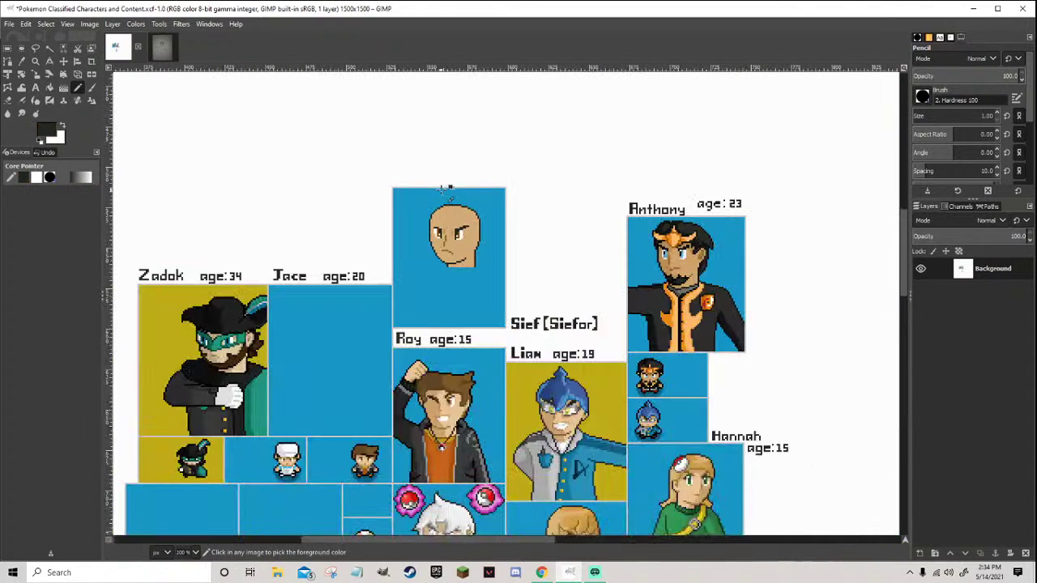
Draw the left eyebrow in the dark outline colour, rising two rows from the top of the eye to the face outline
{"action": "scroll", "coordinate": [448, 188], "scroll_direction": "up", "scroll_amount": 10, "text": "ctrl"}
{"action": "left_click", "coordinate": [445, 227]}
{"action": "scroll", "coordinate": [474, 219], "scroll_direction": "down", "scroll_amount": 6, "text": "ctrl"}
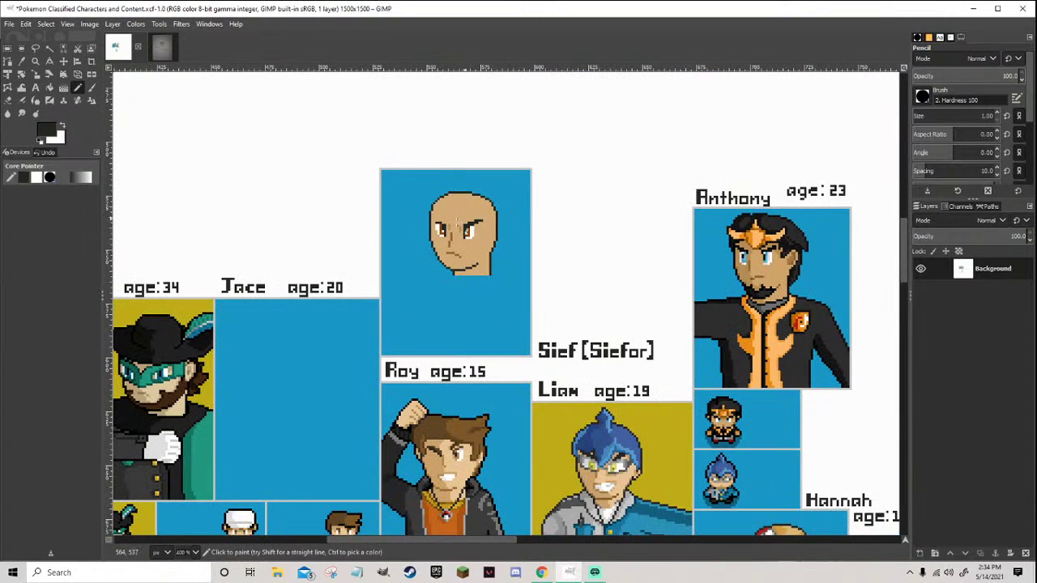
{"action": "scroll", "coordinate": [458, 224], "scroll_direction": "up", "scroll_amount": 4, "text": "ctrl"}
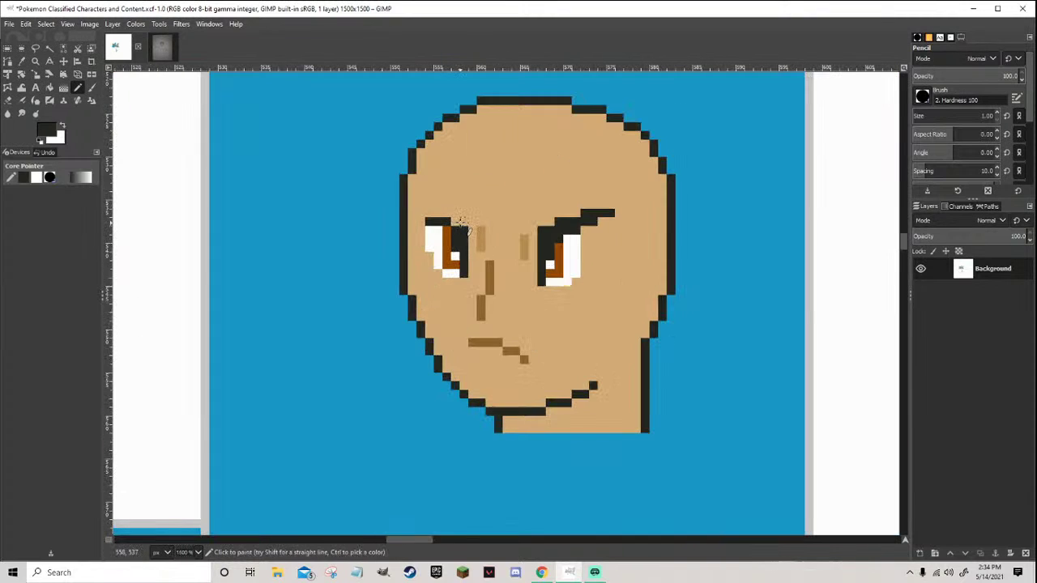
{"action": "left_click_drag", "start_coordinate": [453, 214], "coordinate": [415, 205]}
{"action": "scroll", "coordinate": [414, 207], "scroll_direction": "down", "scroll_amount": 6, "text": "ctrl"}
Erase the outermost pixel on the underside of the right eyebrow with the skin colour
{"action": "scroll", "coordinate": [458, 257], "scroll_direction": "up", "scroll_amount": 5, "text": "ctrl"}
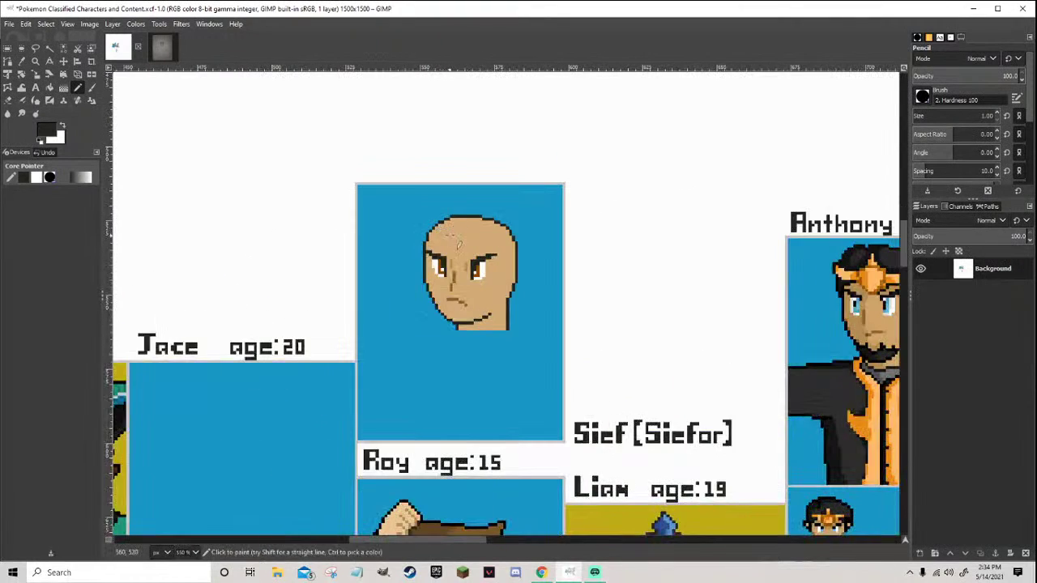
{"action": "scroll", "coordinate": [460, 259], "scroll_direction": "up", "scroll_amount": 2, "text": "ctrl"}
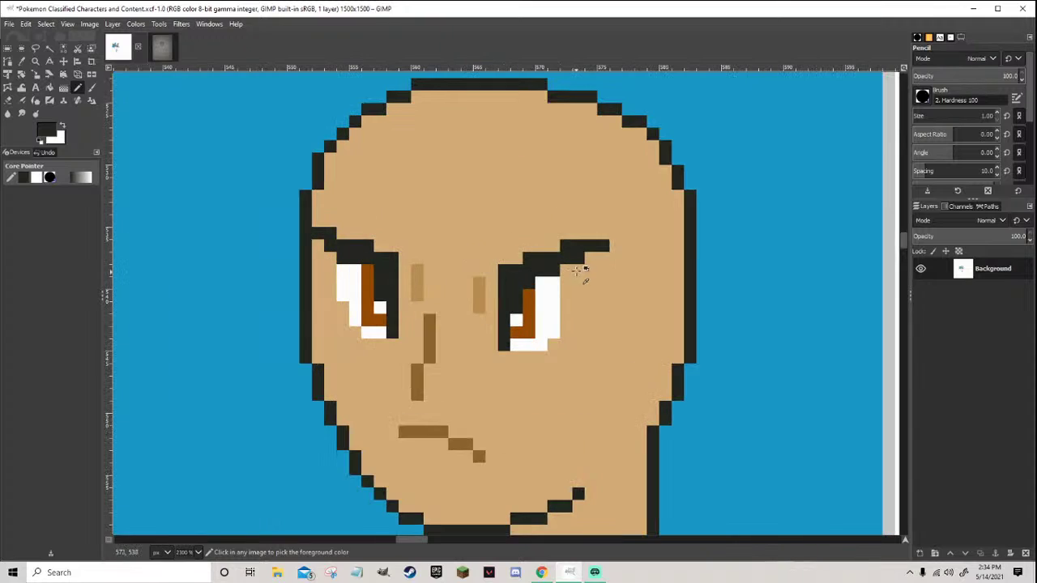
{"action": "left_click", "coordinate": [580, 267], "text": "ctrl"}
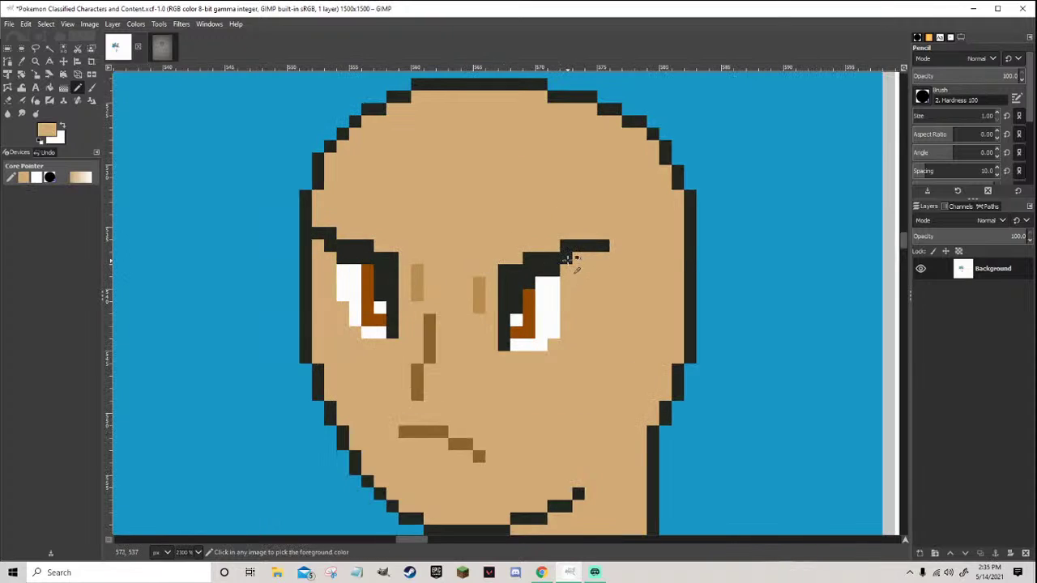
Thin the right eyebrow with the skin colour, removing the innermost pixel of its top and middle rows
{"action": "left_click", "coordinate": [567, 245]}
{"action": "left_click", "coordinate": [527, 258]}
{"action": "left_click", "coordinate": [366, 246]}
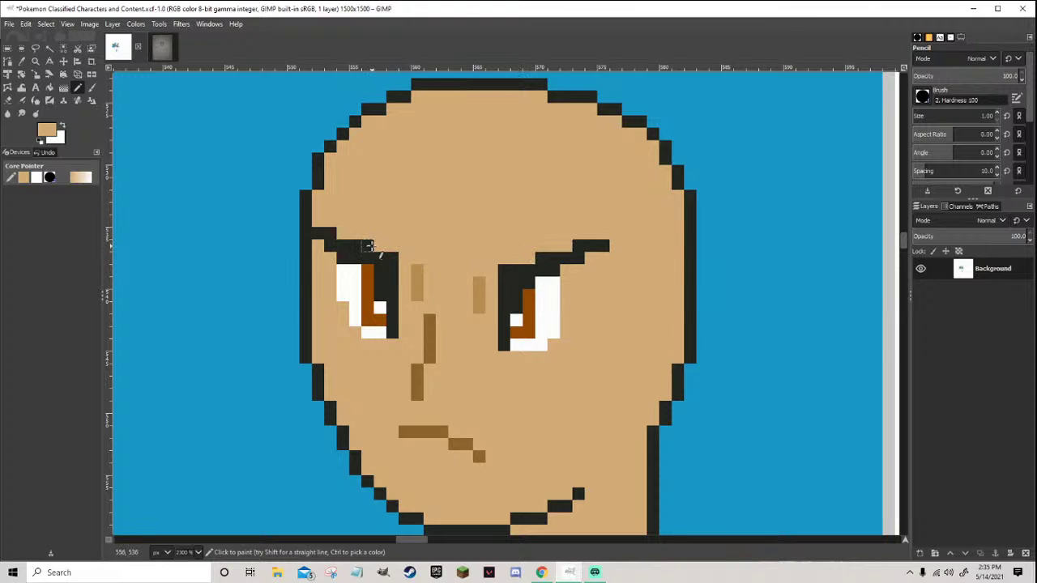
Extend the left eyebrow's top row one pixel toward the nose in the dark outline colour
{"action": "left_click", "coordinate": [342, 241], "text": "ctrl"}
{"action": "left_click", "coordinate": [341, 234]}
{"action": "scroll", "coordinate": [355, 245], "scroll_direction": "down", "scroll_amount": 5}
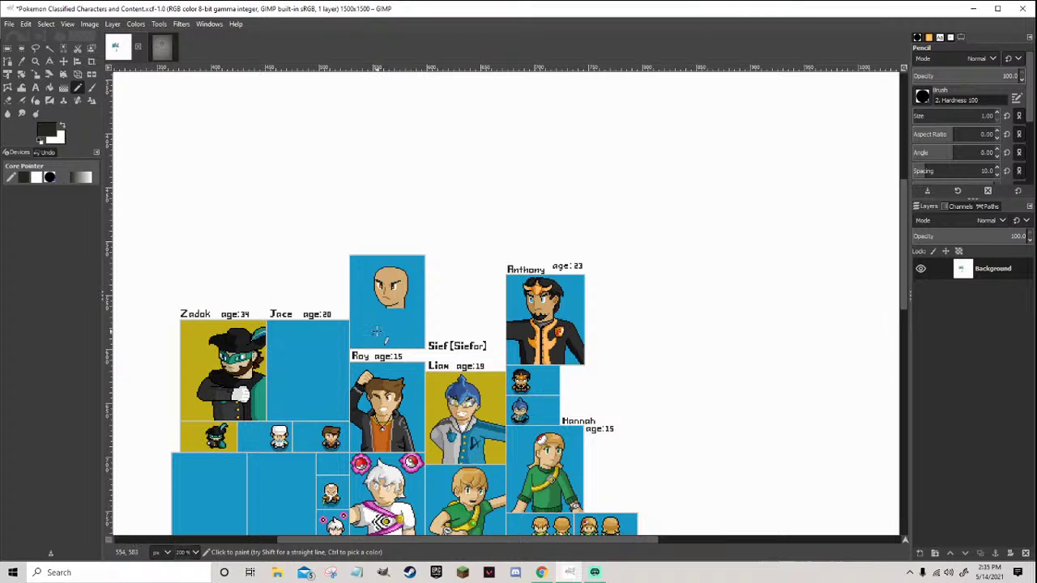
{"action": "scroll", "coordinate": [376, 331], "scroll_direction": "up", "scroll_amount": 3}
{"action": "scroll", "coordinate": [354, 312], "scroll_direction": "up", "scroll_amount": 3}
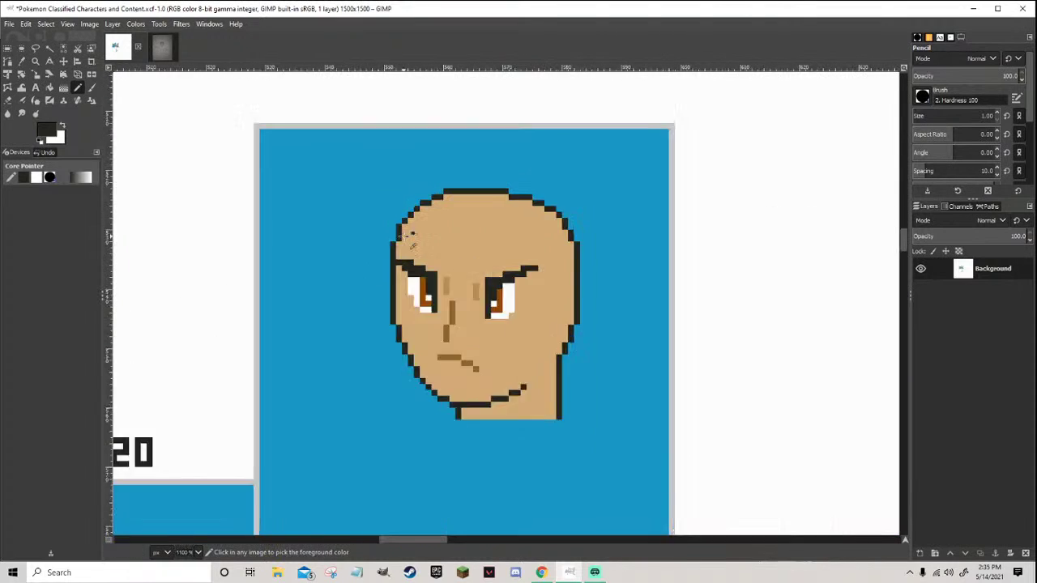
Erase the left eyebrow's outer underside pixels and the pixel joining it to the face outline, using the skin colour
{"action": "scroll", "coordinate": [409, 239], "scroll_direction": "up", "scroll_amount": 2}
{"action": "left_click", "coordinate": [466, 285], "text": "ctrl"}
{"action": "left_click_drag", "start_coordinate": [413, 301], "coordinate": [398, 289]}
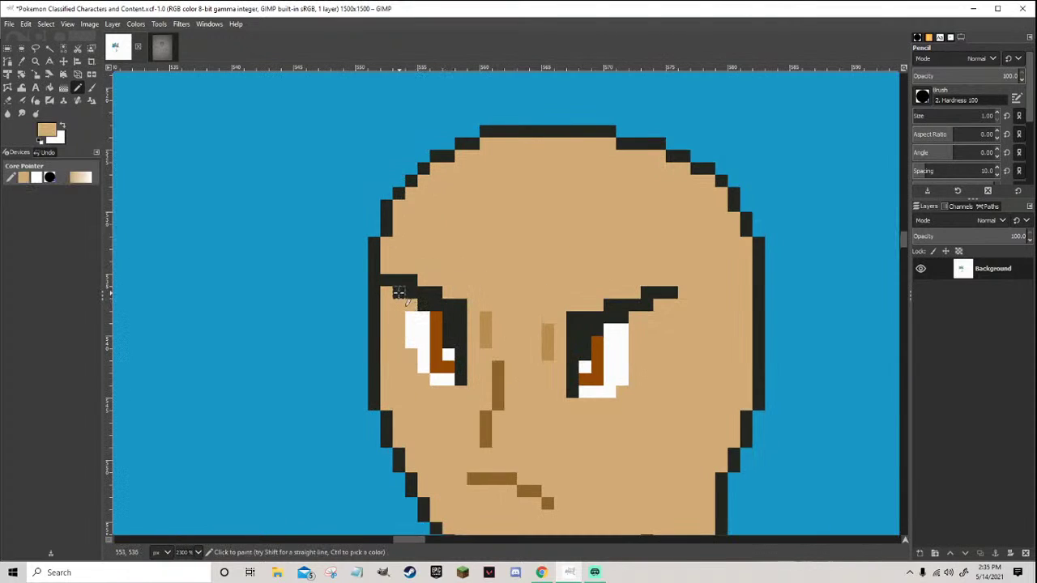
{"action": "left_click", "coordinate": [387, 282]}
{"action": "left_click", "coordinate": [403, 293], "text": "ctrl"}
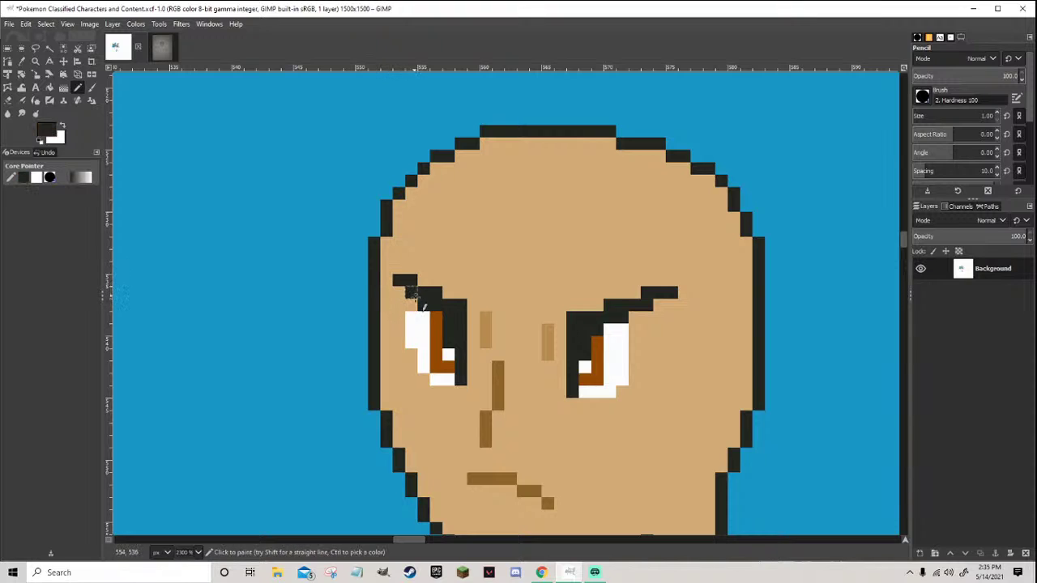
{"action": "key", "text": "2"}
{"action": "key", "text": "3"}
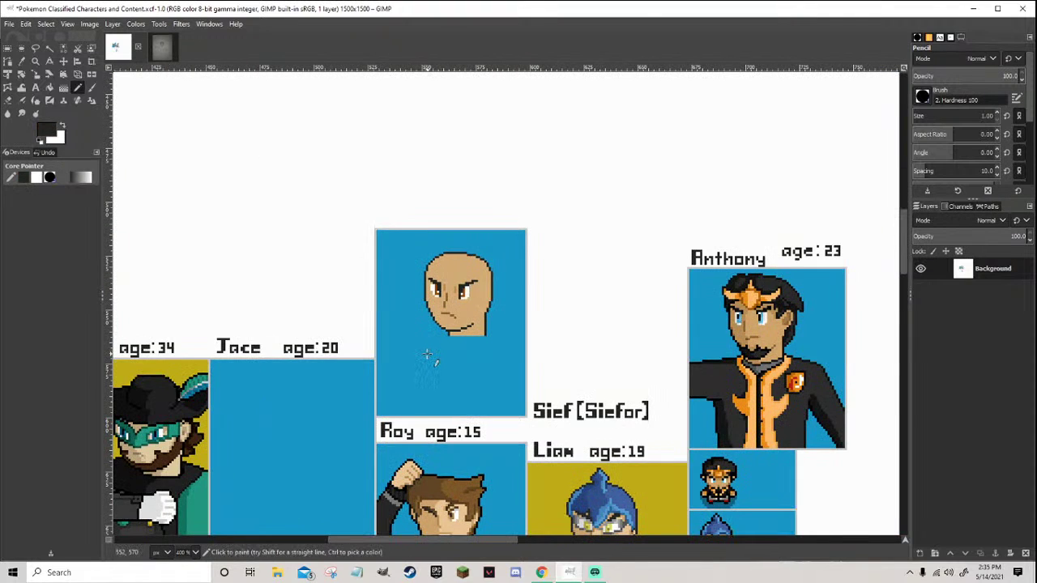
{"action": "scroll", "coordinate": [435, 329], "scroll_direction": "up", "scroll_amount": 3, "text": "ctrl"}
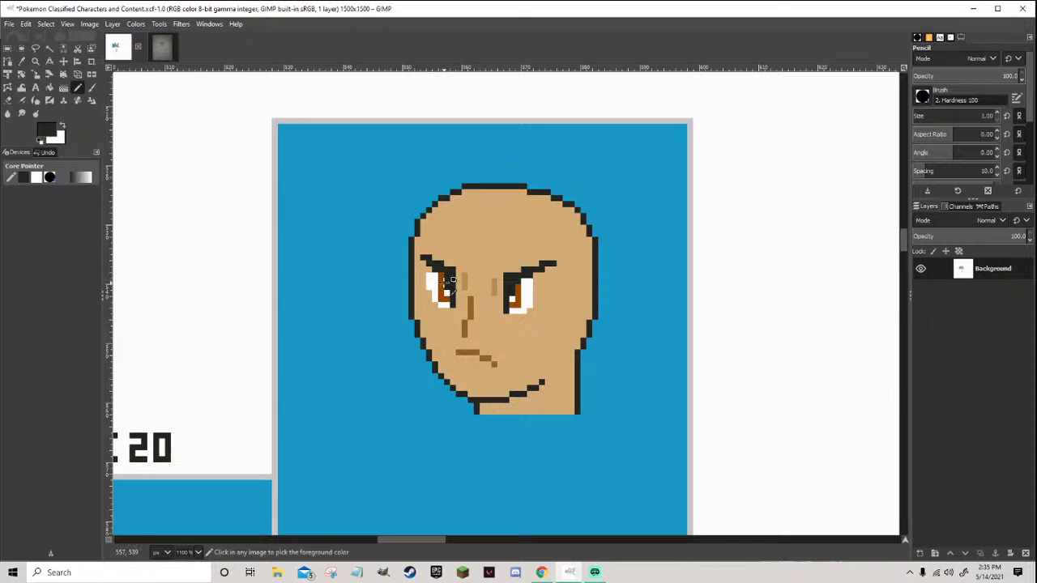
{"action": "scroll", "coordinate": [450, 280], "scroll_direction": "up", "scroll_amount": 2, "text": "ctrl"}
{"action": "scroll", "coordinate": [438, 255], "scroll_direction": "down", "scroll_amount": 7, "text": "ctrl"}
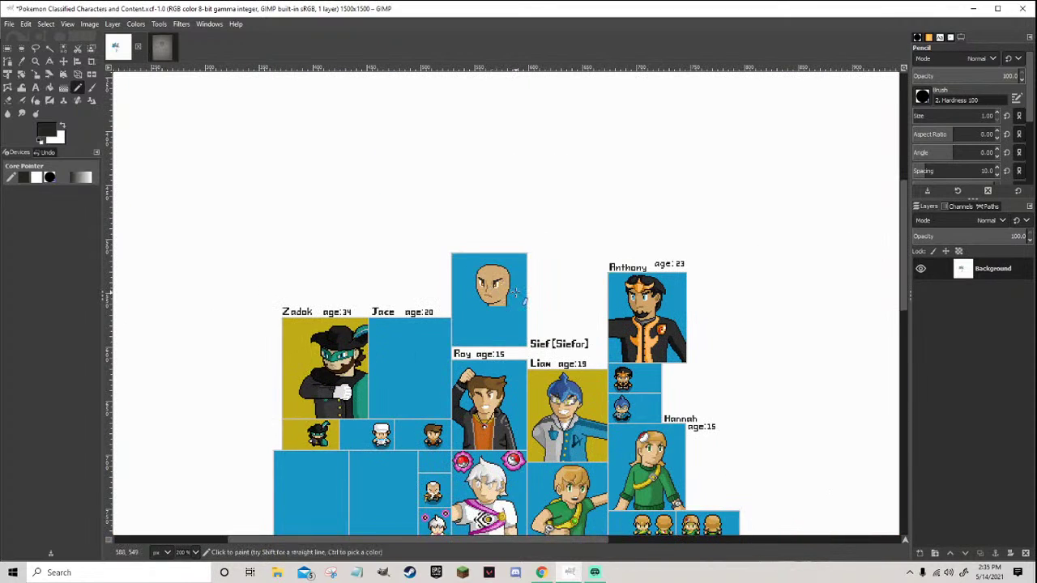
Fill the gap between the left eyebrow and the outer corner of the eye with a white pixel
{"action": "scroll", "coordinate": [486, 285], "scroll_direction": "up", "scroll_amount": 6, "text": "ctrl"}
{"action": "left_click", "coordinate": [430, 289], "text": "ctrl"}
{"action": "left_click", "coordinate": [433, 279]}
{"action": "scroll", "coordinate": [432, 280], "scroll_direction": "down", "scroll_amount": 6, "text": "ctrl"}
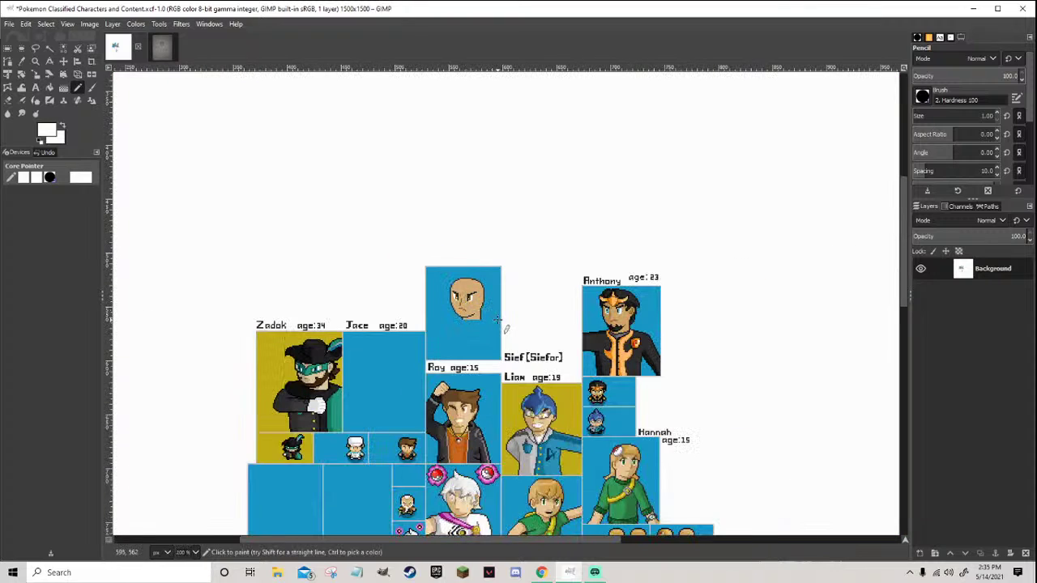
Narrow the left eye by painting over its outermost white column with the skin colour
{"action": "scroll", "coordinate": [460, 306], "scroll_direction": "up", "scroll_amount": 8, "text": "ctrl"}
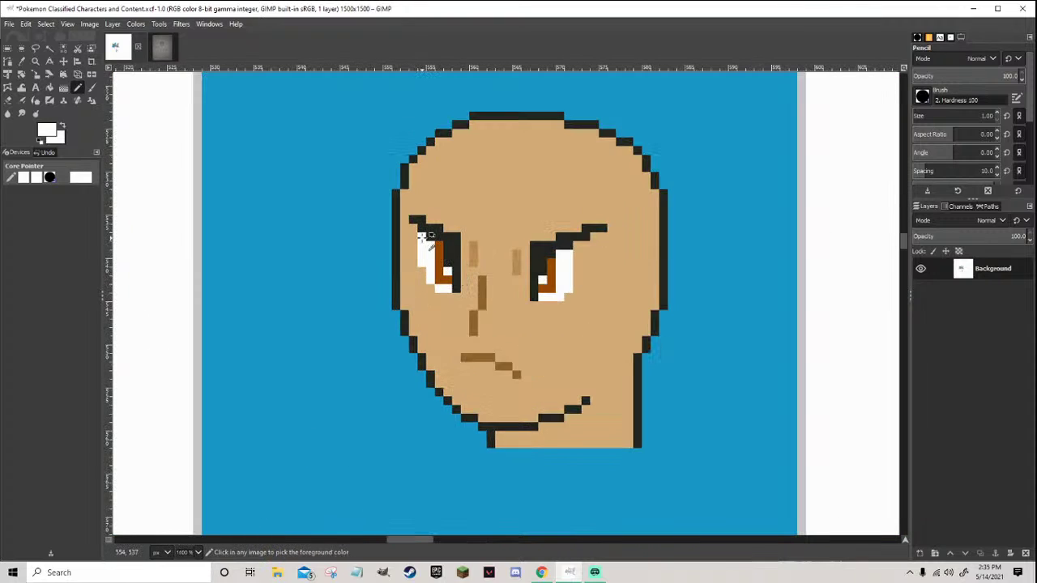
{"action": "left_click", "coordinate": [419, 243], "text": "ctrl"}
{"action": "left_click_drag", "start_coordinate": [423, 243], "coordinate": [423, 275]}
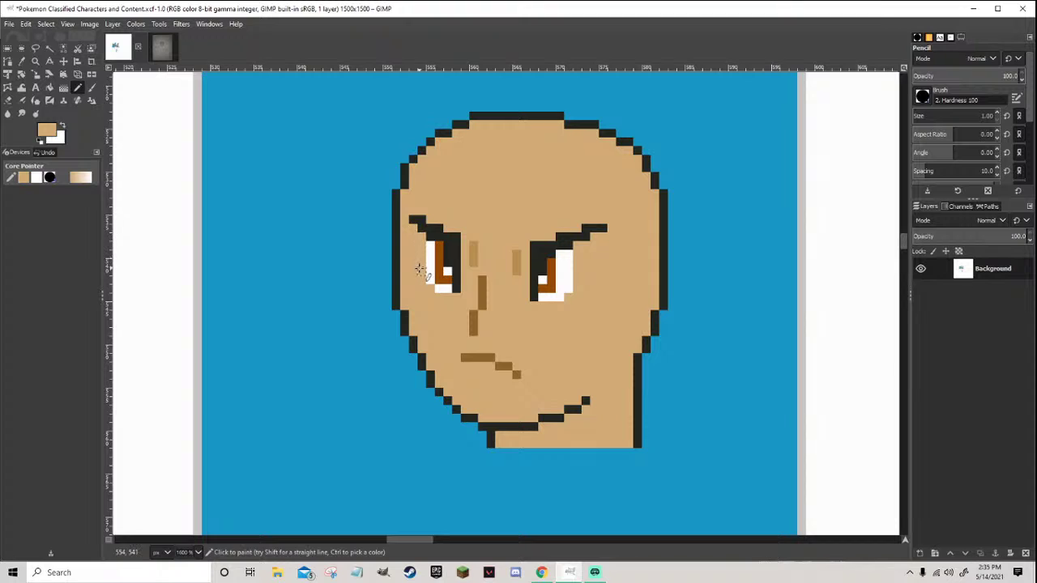
{"action": "scroll", "coordinate": [477, 314], "scroll_direction": "down", "scroll_amount": 8, "text": "ctrl"}
{"action": "scroll", "coordinate": [477, 314], "scroll_direction": "down", "scroll_amount": 1, "text": "ctrl"}
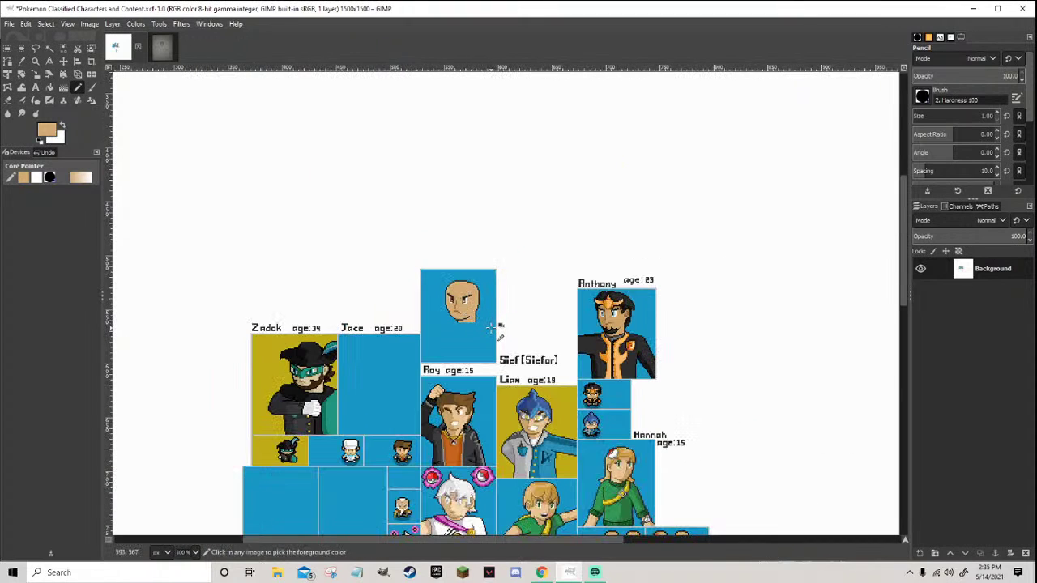
{"action": "scroll", "coordinate": [453, 303], "scroll_direction": "up", "scroll_amount": 8, "text": "ctrl"}
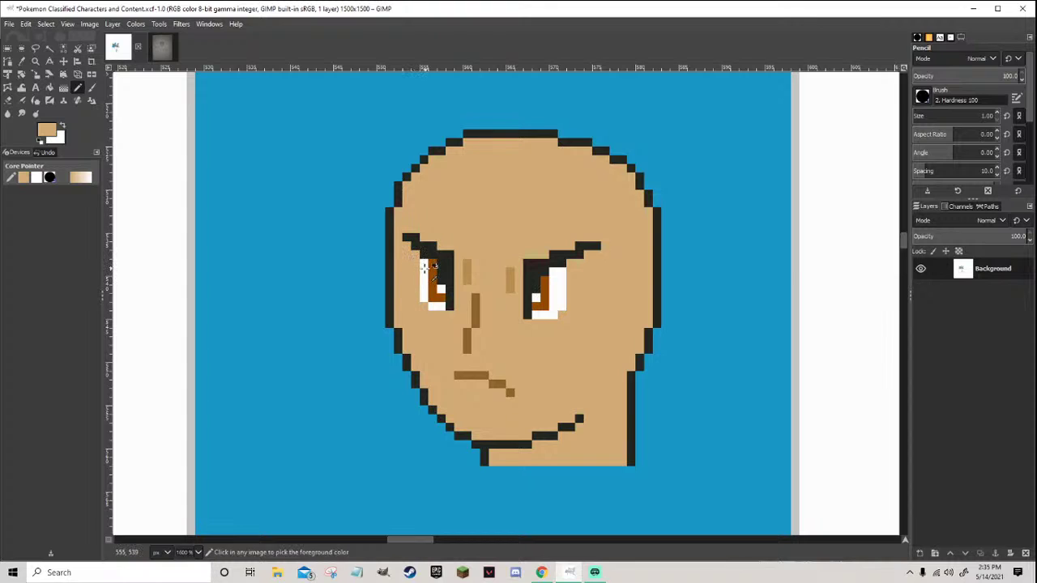
Pick up the white of the eye as the drawing colour and save the sprite sheet
{"action": "left_click", "coordinate": [414, 256], "text": "ctrl"}
{"action": "scroll", "coordinate": [437, 284], "scroll_direction": "down", "scroll_amount": 7, "text": "ctrl"}
{"action": "scroll", "coordinate": [441, 302], "scroll_direction": "up", "scroll_amount": 4, "text": "ctrl"}
{"action": "key", "text": "ctrl+s"}
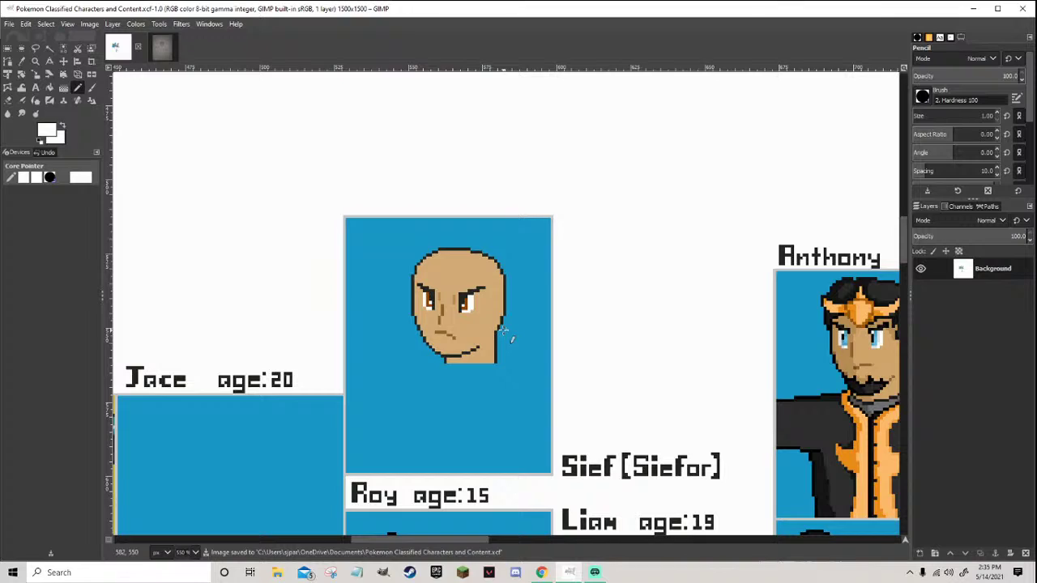
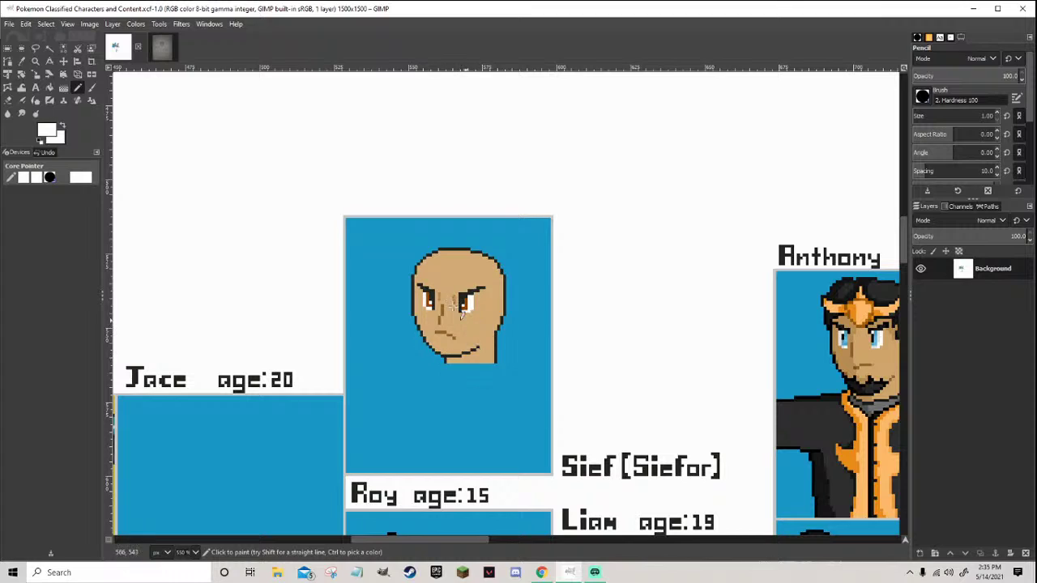
{"action": "scroll", "coordinate": [475, 324], "scroll_direction": "up", "scroll_amount": 2}
{"action": "key", "text": "ctrl+s"}
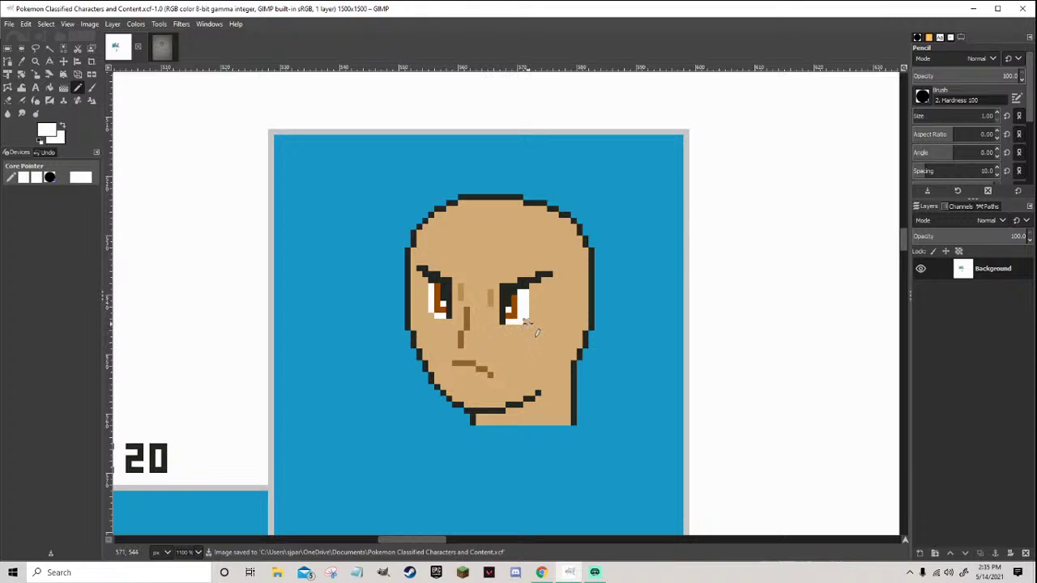
Draw a slightly arched line in the background blue across the forehead, cutting through both sides of the head outline
{"action": "key", "text": "ctrl"}
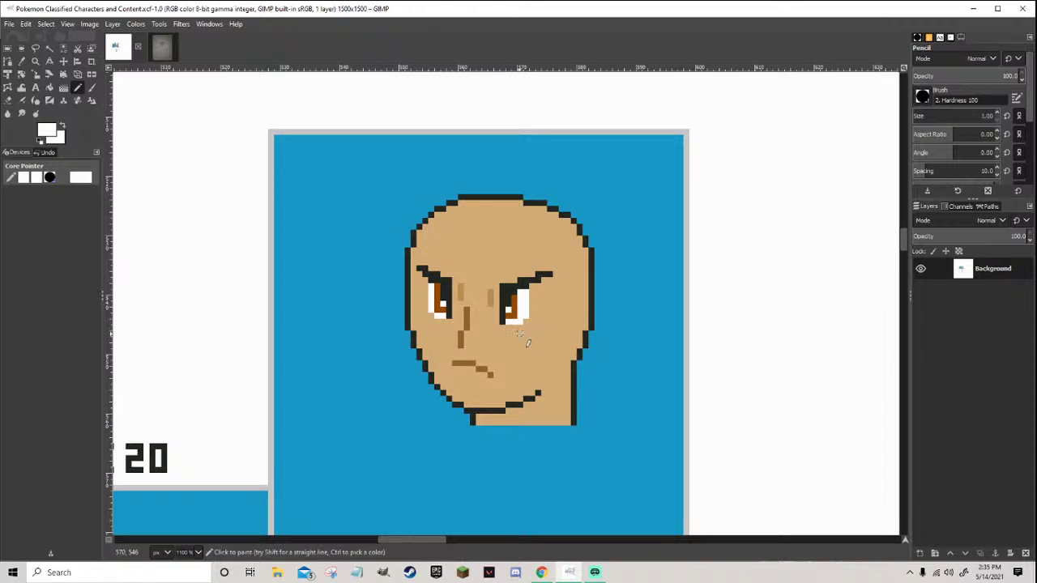
{"action": "scroll", "coordinate": [482, 250], "scroll_direction": "up", "scroll_amount": 1}
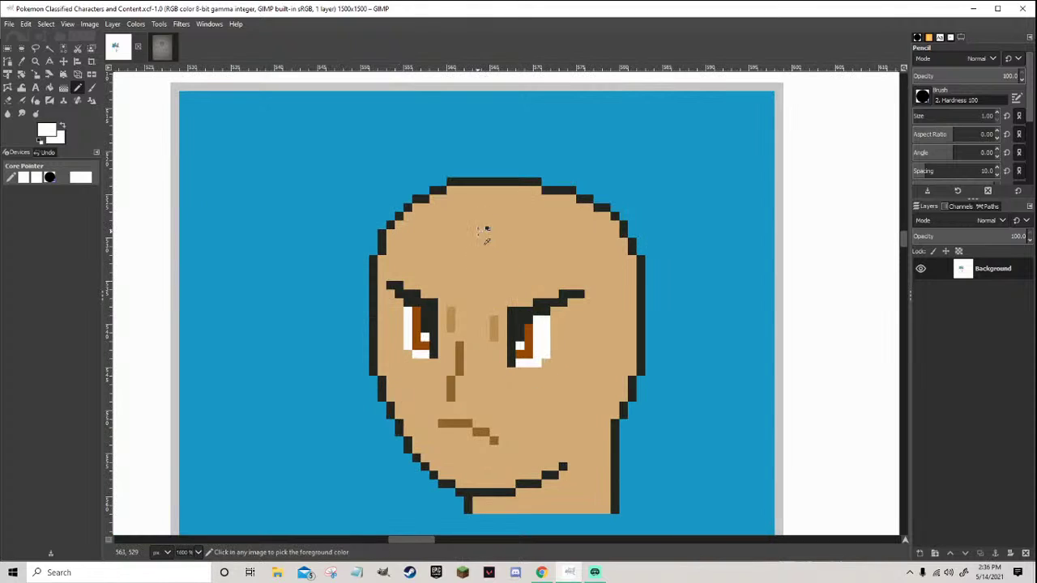
{"action": "left_click", "coordinate": [361, 234], "text": "ctrl"}
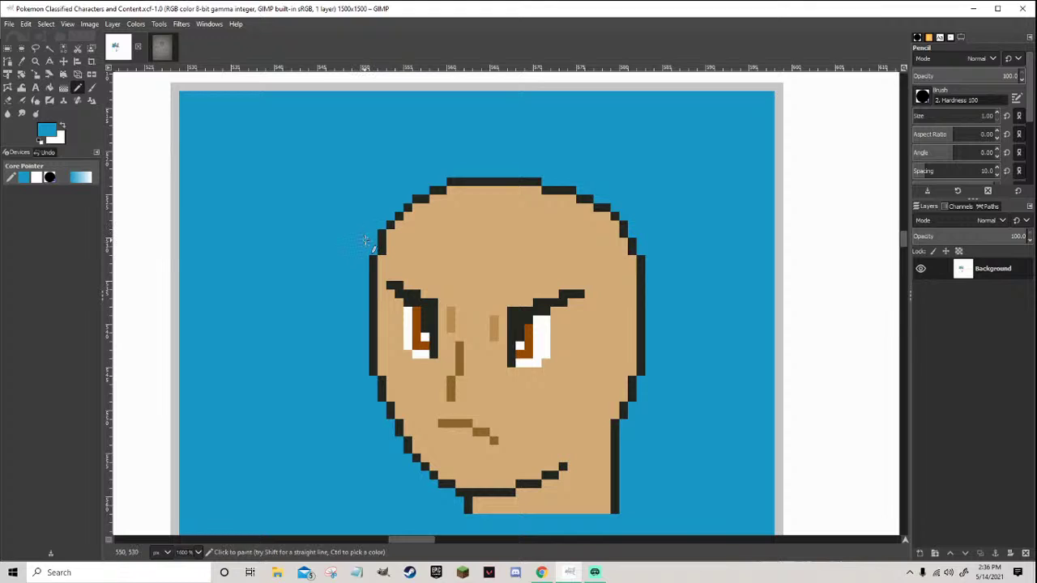
{"action": "left_click_drag", "start_coordinate": [379, 234], "coordinate": [640, 265]}
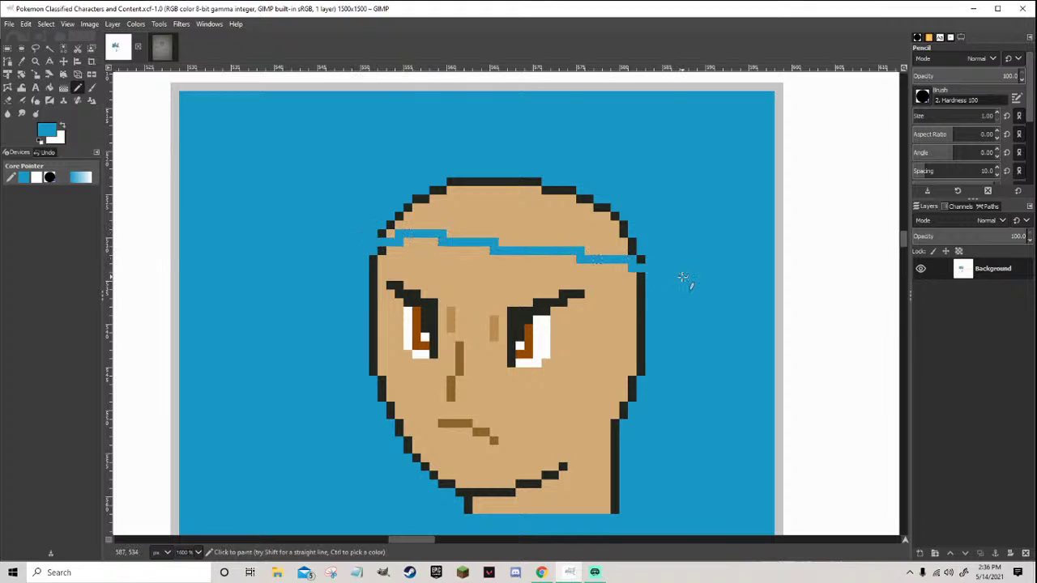
{"action": "key", "text": "ctrl+z"}
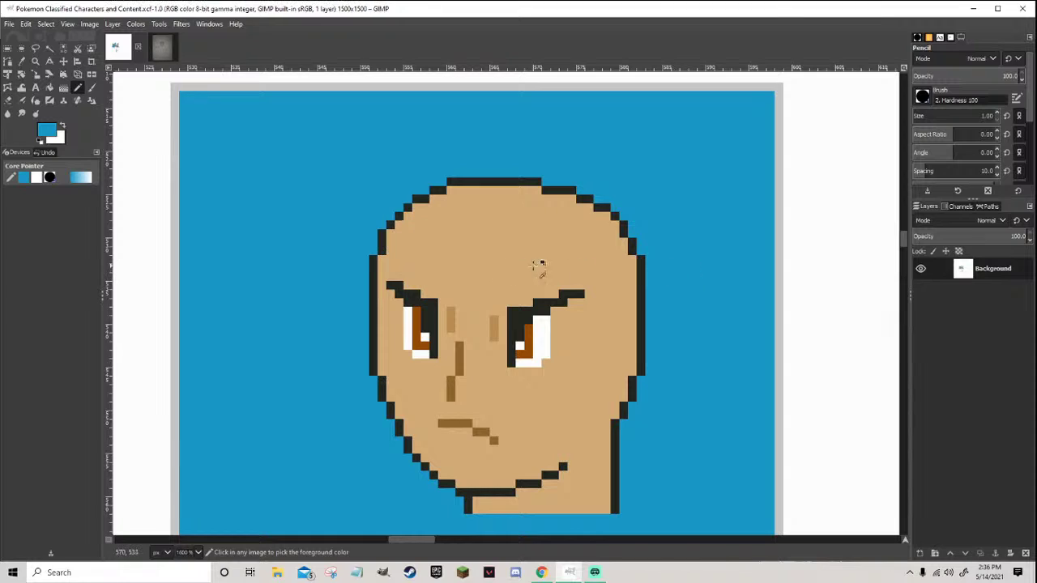
{"action": "mouse_move", "coordinate": [377, 240]}
{"action": "left_mouse_down"}
{"action": "mouse_move", "coordinate": [536, 241]}
{"action": "mouse_move", "coordinate": [674, 269]}
{"action": "left_mouse_up"}
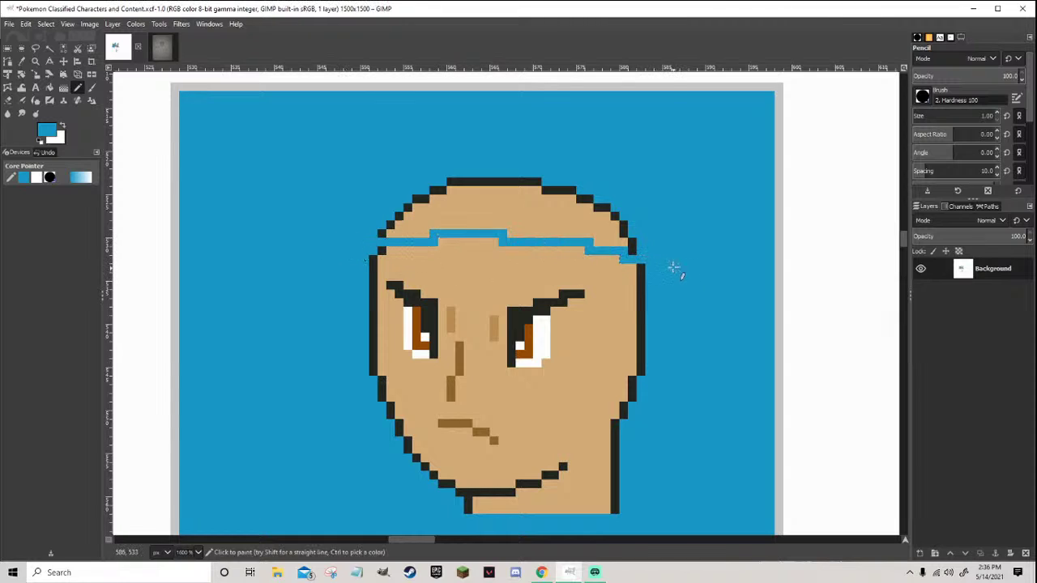
Bucket-fill the skin and outline above the forehead line with the background blue to remove the top of the head
{"action": "key", "text": "shift+b"}
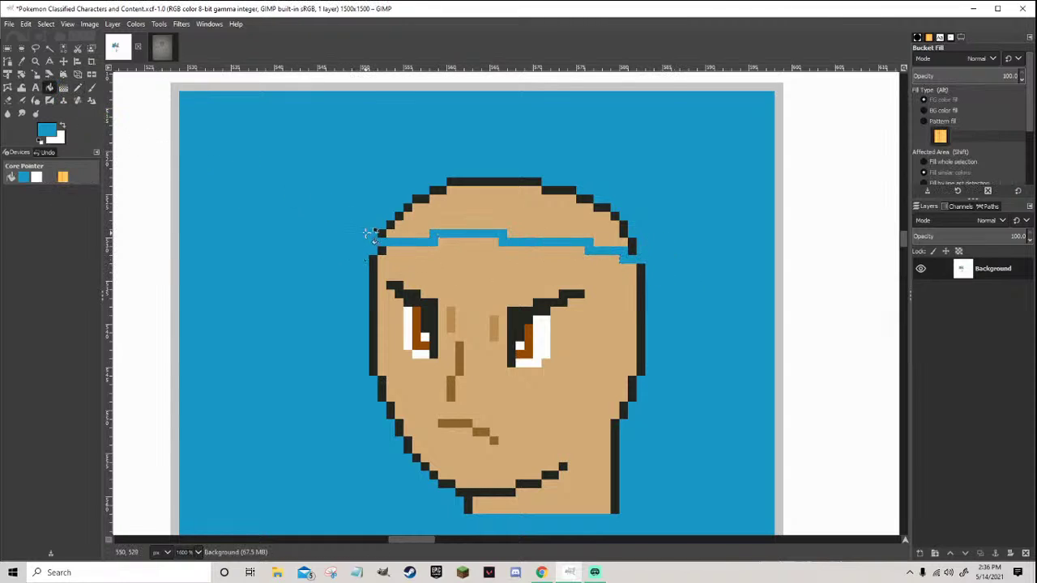
{"action": "left_click", "coordinate": [422, 229]}
{"action": "mouse_move", "coordinate": [405, 213]}
{"action": "left_mouse_down"}
{"action": "mouse_move", "coordinate": [448, 188]}
{"action": "mouse_move", "coordinate": [567, 190]}
{"action": "mouse_move", "coordinate": [530, 178]}
{"action": "mouse_move", "coordinate": [581, 195]}
{"action": "mouse_move", "coordinate": [637, 241]}
{"action": "left_mouse_up"}
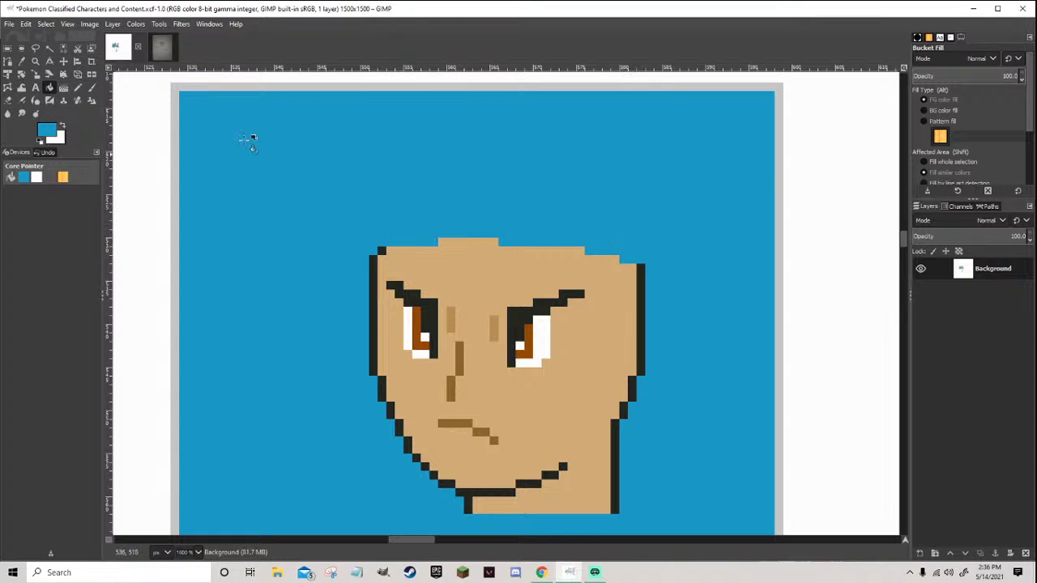
Draw a dark pencil outline along the cut upper edge of the forehead, joining both sides of the head
{"action": "left_click", "coordinate": [78, 88]}
{"action": "key", "text": "minus"}
{"action": "key", "text": "minus"}
{"action": "key", "text": "minus"}
{"action": "key", "text": "plus"}
{"action": "key", "text": "plus"}
{"action": "key", "text": "plus"}
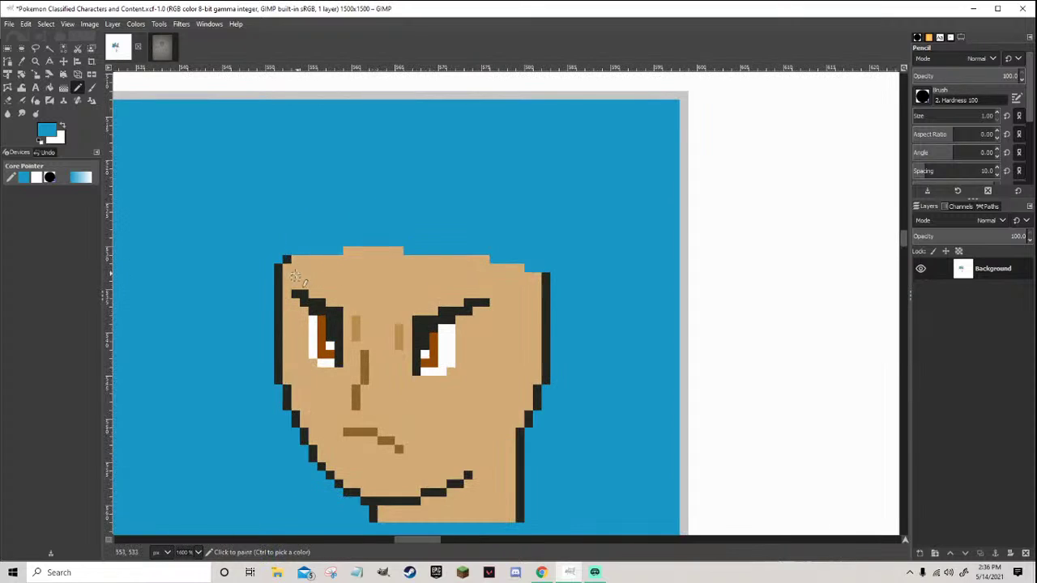
{"action": "key", "text": "plus"}
{"action": "left_click", "coordinate": [293, 254], "text": "ctrl"}
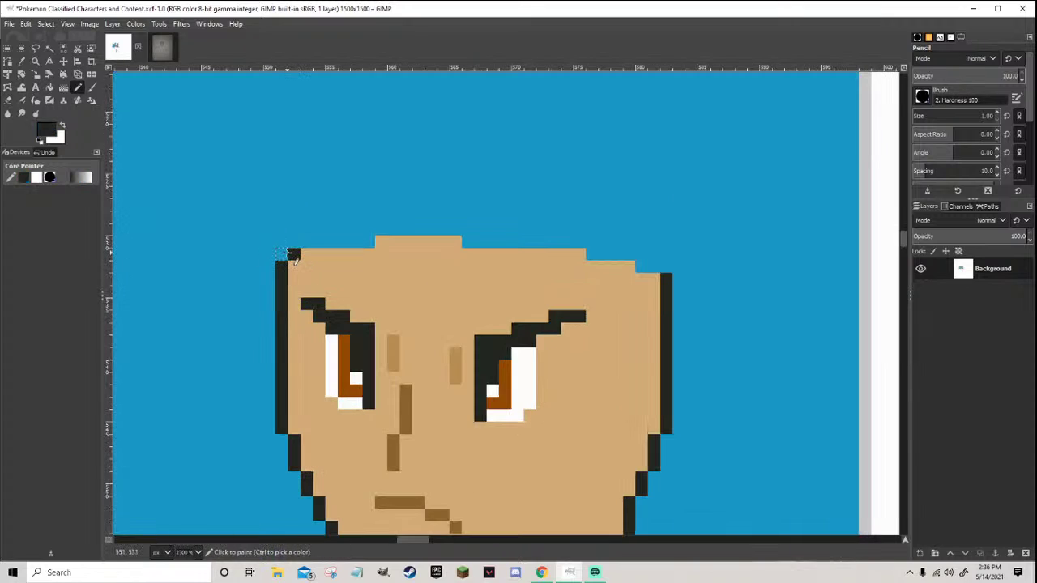
{"action": "mouse_move", "coordinate": [303, 242]}
{"action": "left_mouse_down"}
{"action": "mouse_move", "coordinate": [449, 229]}
{"action": "mouse_move", "coordinate": [470, 241]}
{"action": "mouse_move", "coordinate": [568, 241]}
{"action": "mouse_move", "coordinate": [660, 279]}
{"action": "left_mouse_up"}
{"action": "scroll", "coordinate": [660, 279], "scroll_direction": "down", "scroll_amount": 5}
{"action": "scroll", "coordinate": [626, 293], "scroll_direction": "down", "scroll_amount": 2}
{"action": "scroll", "coordinate": [636, 295], "scroll_direction": "up", "scroll_amount": 5}
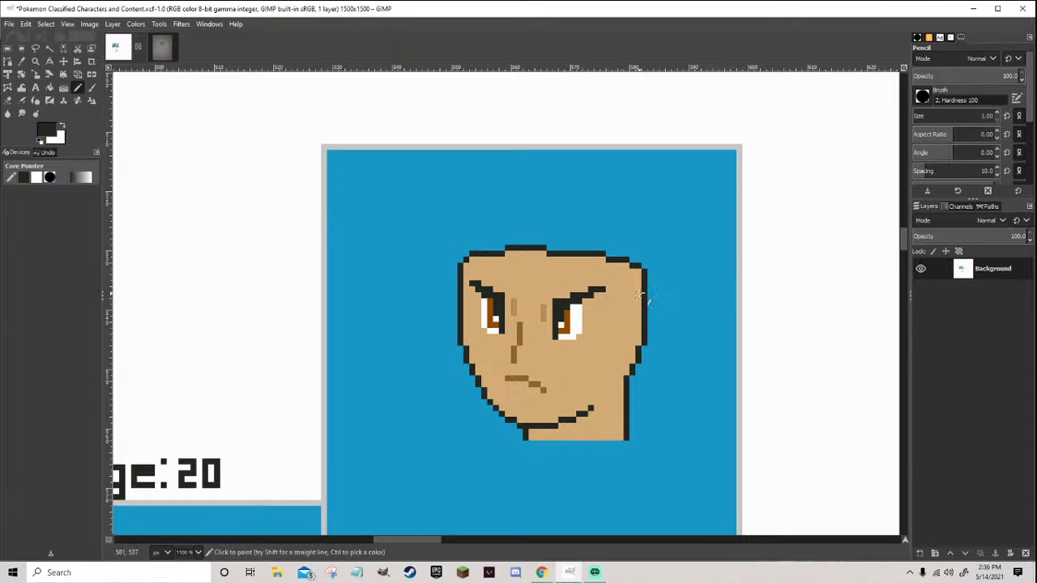
Draw a wavy dark line down the right part of the face, from beside the eyebrow to the neck
{"action": "key", "text": "ctrl"}
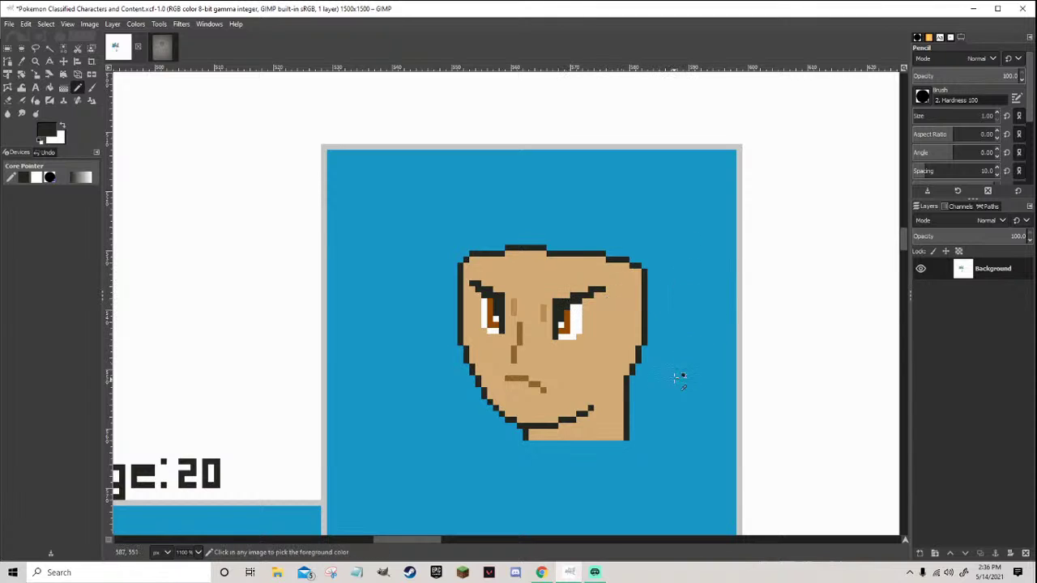
{"action": "scroll", "coordinate": [677, 377], "scroll_direction": "up", "scroll_amount": 1}
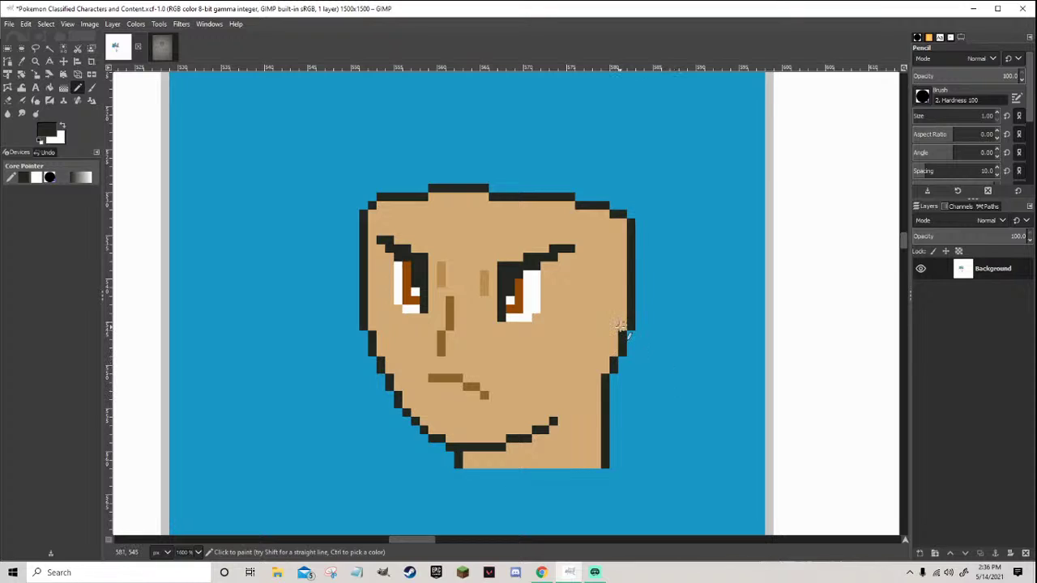
{"action": "mouse_move", "coordinate": [586, 221]}
{"action": "left_mouse_down"}
{"action": "mouse_move", "coordinate": [596, 257]}
{"action": "mouse_move", "coordinate": [573, 328]}
{"action": "mouse_move", "coordinate": [580, 422]}
{"action": "mouse_move", "coordinate": [570, 430]}
{"action": "left_mouse_up"}
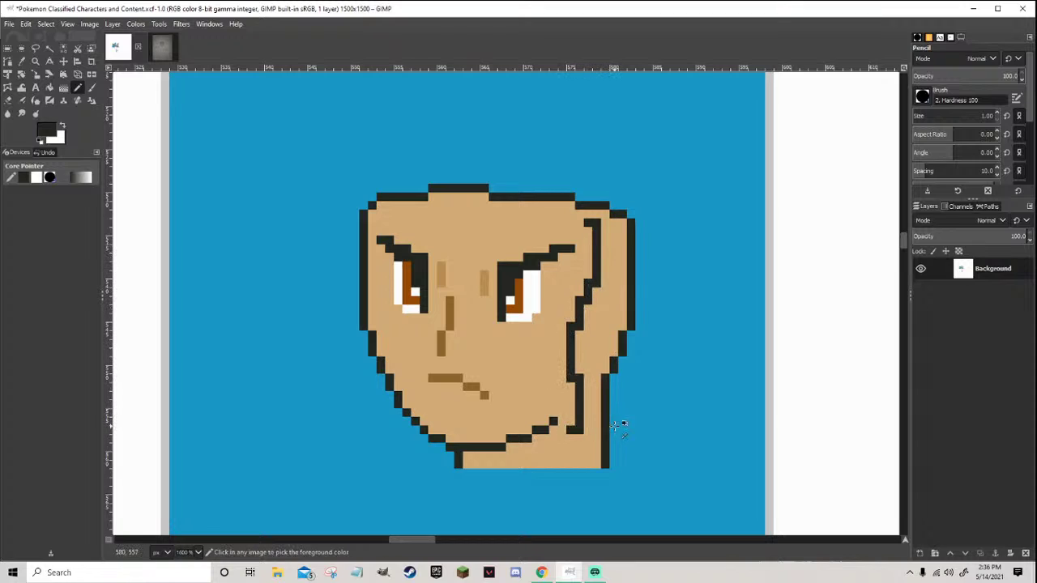
Draw a curved dark outline outside the right of the head, from the neck up to near the forehead corner
{"action": "left_click", "coordinate": [605, 422], "text": "ctrl"}
{"action": "left_click", "coordinate": [579, 420], "text": "ctrl"}
{"action": "mouse_move", "coordinate": [585, 430]}
{"action": "left_mouse_down"}
{"action": "mouse_move", "coordinate": [629, 403]}
{"action": "mouse_move", "coordinate": [639, 371]}
{"action": "mouse_move", "coordinate": [631, 316]}
{"action": "mouse_move", "coordinate": [647, 231]}
{"action": "left_mouse_up"}
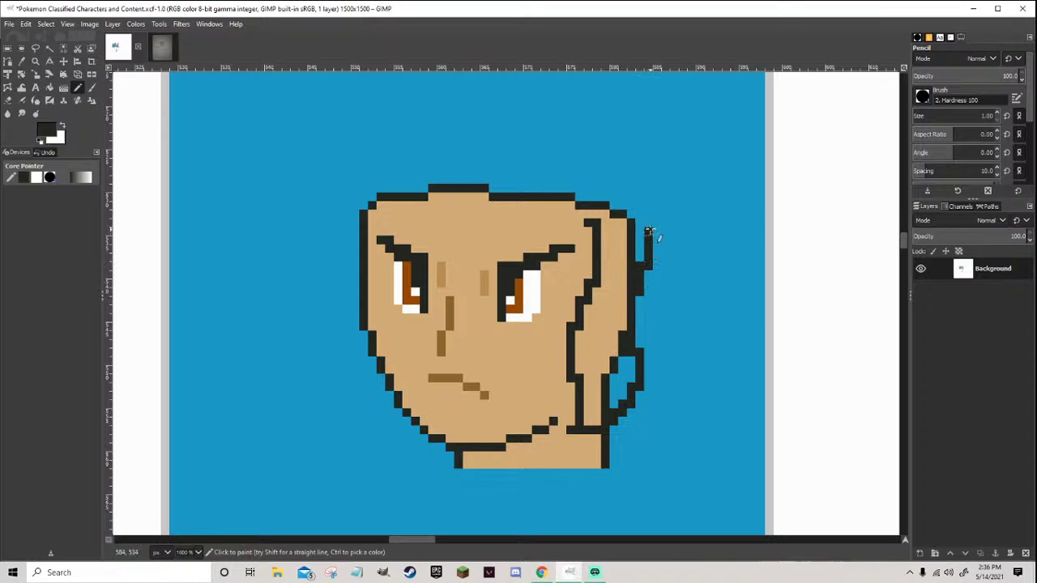
Clear the old head outline and skin between the two curved dark lines with the background blue, keeping both lines intact
{"action": "left_click", "coordinate": [639, 245], "text": "ctrl"}
{"action": "left_click", "coordinate": [637, 236]}
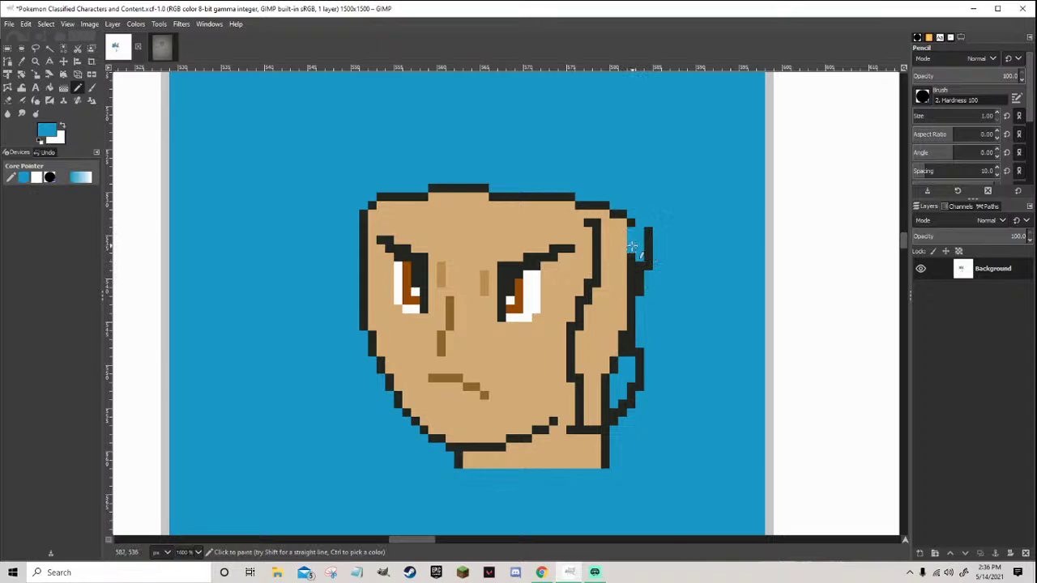
{"action": "mouse_move", "coordinate": [639, 258]}
{"action": "left_mouse_down"}
{"action": "mouse_move", "coordinate": [621, 334]}
{"action": "mouse_move", "coordinate": [630, 353]}
{"action": "left_mouse_up"}
{"action": "mouse_move", "coordinate": [623, 397]}
{"action": "left_mouse_down"}
{"action": "mouse_move", "coordinate": [588, 421]}
{"action": "mouse_move", "coordinate": [593, 373]}
{"action": "mouse_move", "coordinate": [578, 368]}
{"action": "mouse_move", "coordinate": [576, 348]}
{"action": "mouse_move", "coordinate": [586, 339]}
{"action": "mouse_move", "coordinate": [606, 385]}
{"action": "mouse_move", "coordinate": [597, 404]}
{"action": "mouse_move", "coordinate": [607, 399]}
{"action": "mouse_move", "coordinate": [616, 338]}
{"action": "mouse_move", "coordinate": [607, 297]}
{"action": "mouse_move", "coordinate": [585, 331]}
{"action": "mouse_move", "coordinate": [605, 219]}
{"action": "mouse_move", "coordinate": [622, 242]}
{"action": "mouse_move", "coordinate": [624, 287]}
{"action": "mouse_move", "coordinate": [617, 232]}
{"action": "mouse_move", "coordinate": [598, 362]}
{"action": "left_mouse_up"}
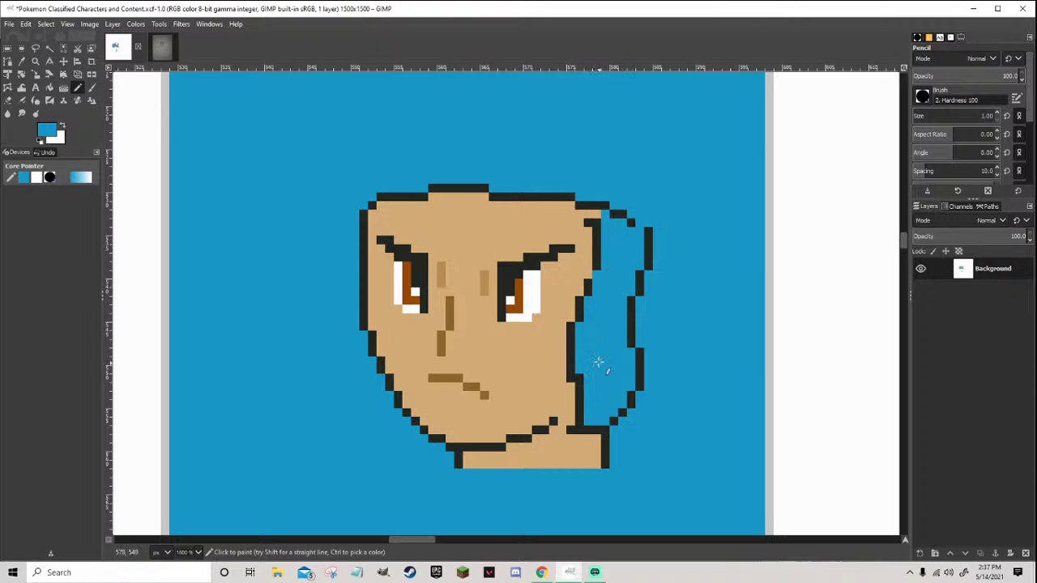
{"action": "left_click", "coordinate": [596, 282], "text": "ctrl"}
{"action": "key", "text": "1"}
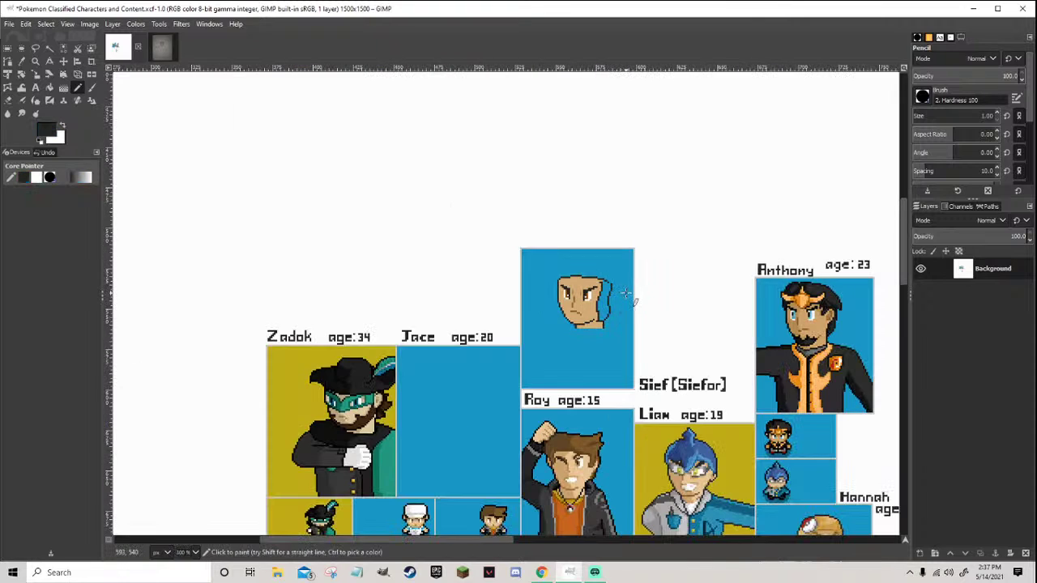
{"action": "key", "text": "3"}
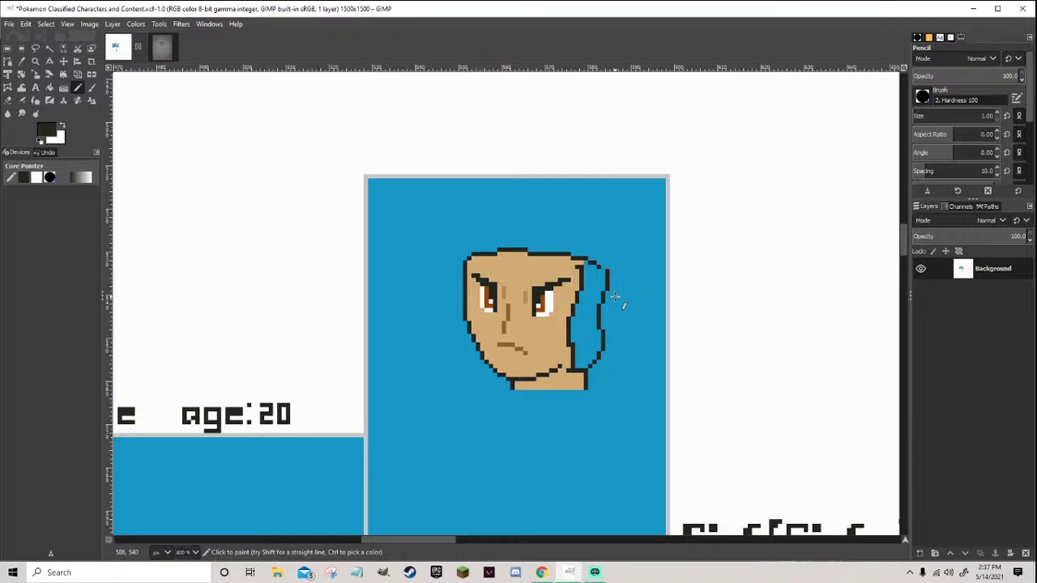
Clear the dark pixel below the right hair outline's top end with background blue and tidy the forehead corner where the inner line begins
{"action": "scroll", "coordinate": [595, 340], "scroll_direction": "up", "scroll_amount": 4}
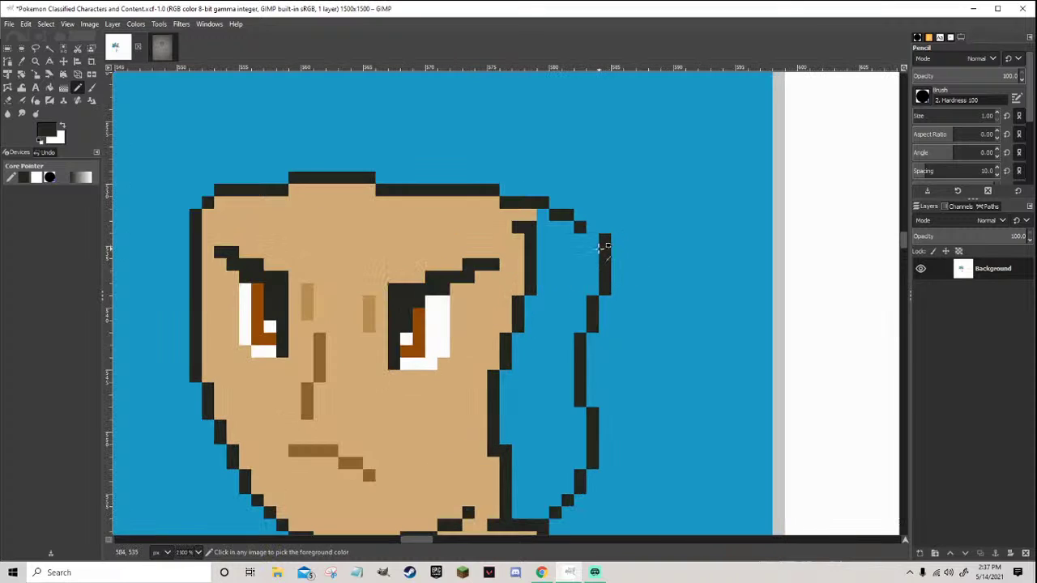
{"action": "left_click", "coordinate": [594, 243], "text": "ctrl"}
{"action": "left_click", "coordinate": [580, 227]}
{"action": "left_click", "coordinate": [538, 204], "text": "ctrl"}
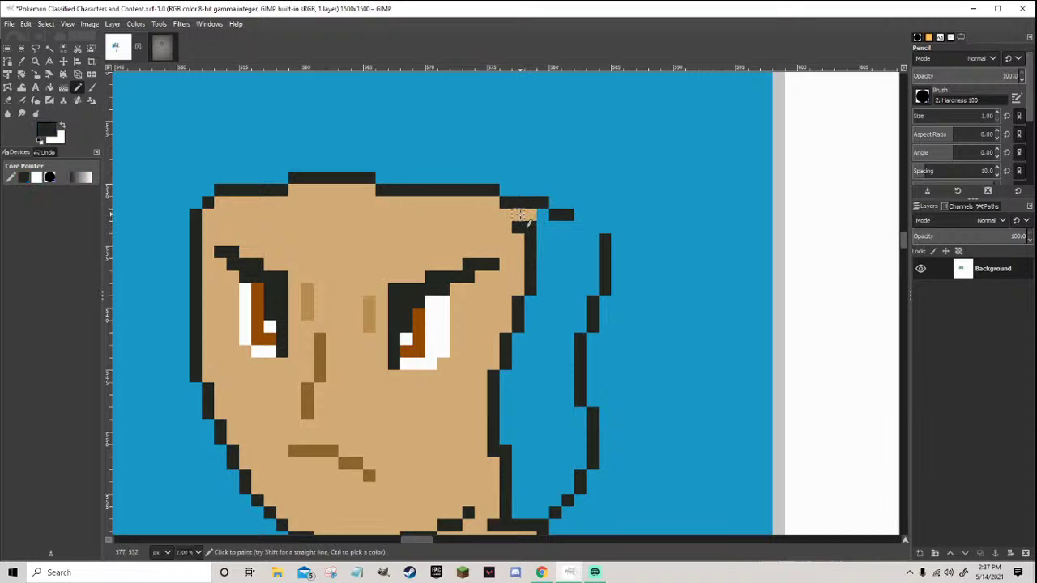
{"action": "left_click", "coordinate": [538, 222], "text": "ctrl"}
{"action": "scroll", "coordinate": [538, 222], "scroll_direction": "down", "scroll_amount": 7}
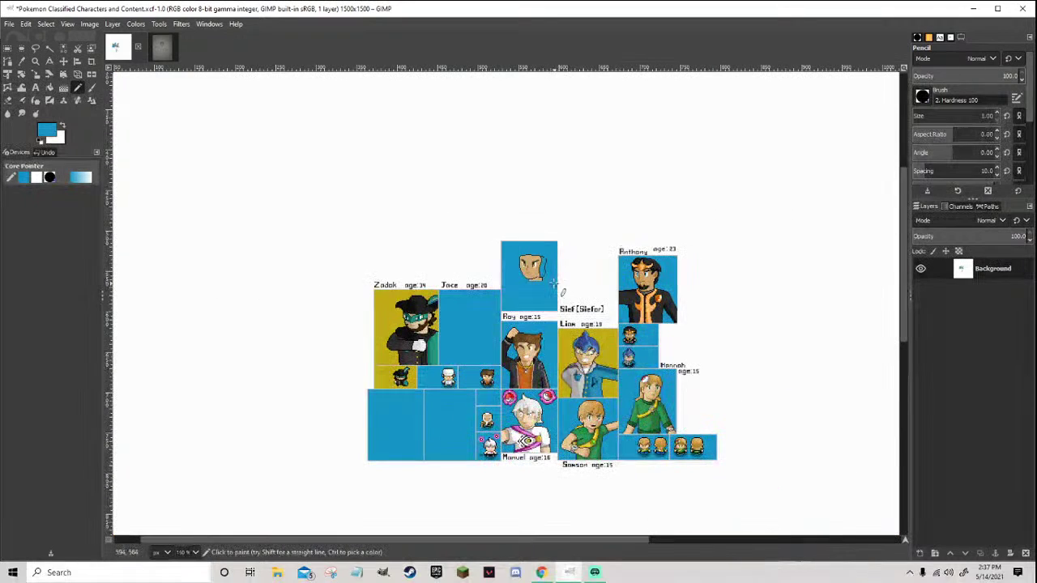
Try to draw a dark hair outline outside the left of the face, clearing the old jaw line beside it with background blue
{"action": "scroll", "coordinate": [556, 285], "scroll_direction": "up", "scroll_amount": 4}
{"action": "scroll", "coordinate": [463, 311], "scroll_direction": "up", "scroll_amount": 2}
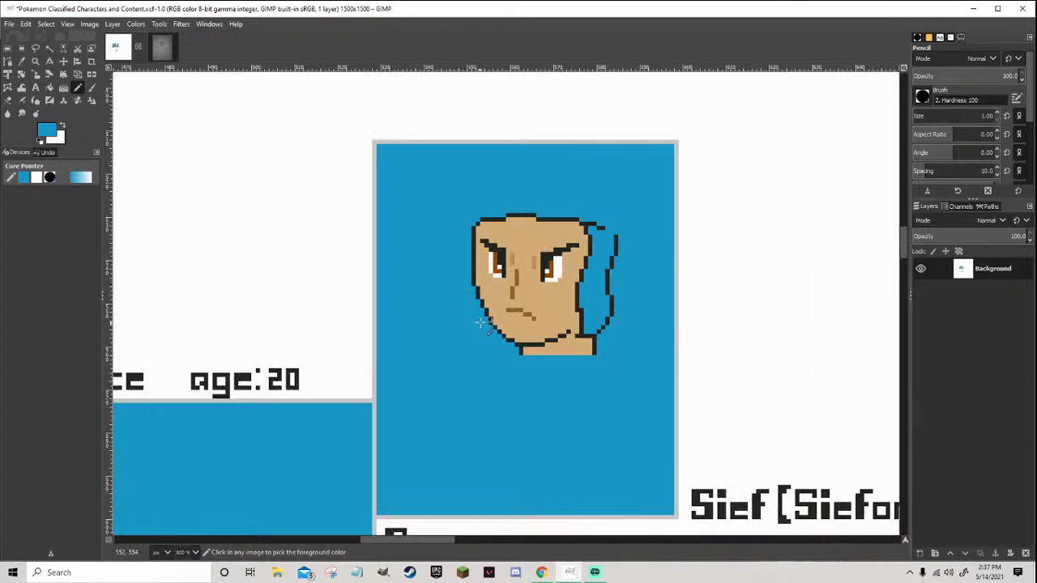
{"action": "scroll", "coordinate": [488, 324], "scroll_direction": "up", "scroll_amount": 1}
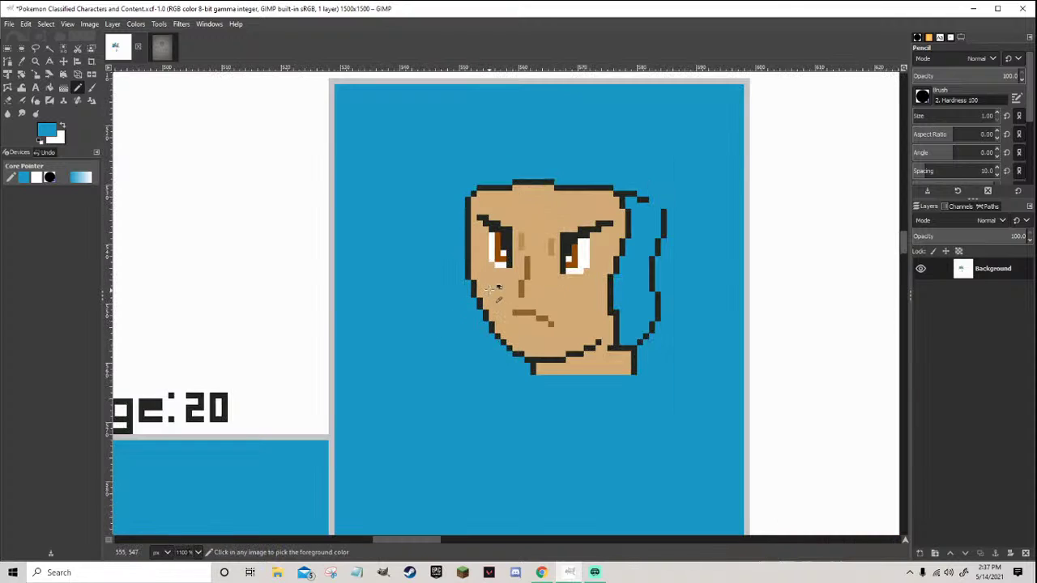
{"action": "left_click", "coordinate": [469, 246], "text": "ctrl"}
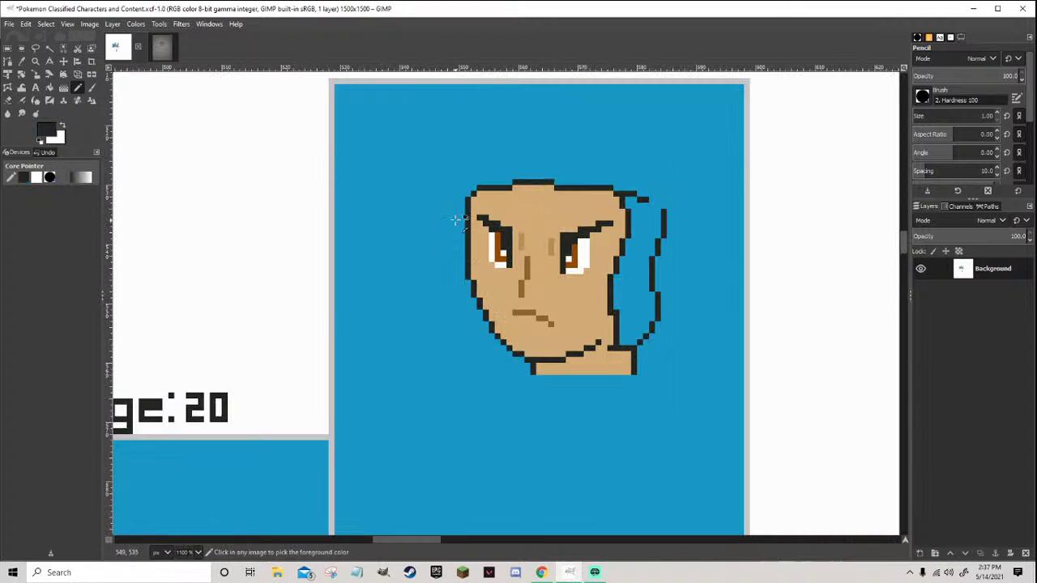
{"action": "mouse_move", "coordinate": [468, 198]}
{"action": "left_mouse_down"}
{"action": "mouse_move", "coordinate": [467, 287]}
{"action": "mouse_move", "coordinate": [500, 343]}
{"action": "left_mouse_up"}
{"action": "left_click", "coordinate": [470, 200], "text": "ctrl"}
{"action": "mouse_move", "coordinate": [473, 206]}
{"action": "left_mouse_down"}
{"action": "mouse_move", "coordinate": [471, 307]}
{"action": "mouse_move", "coordinate": [492, 333]}
{"action": "mouse_move", "coordinate": [456, 322]}
{"action": "mouse_move", "coordinate": [443, 289]}
{"action": "mouse_move", "coordinate": [468, 187]}
{"action": "left_mouse_up"}
{"action": "key", "text": "1"}
{"action": "scroll", "coordinate": [463, 301], "scroll_direction": "up", "scroll_amount": 5}
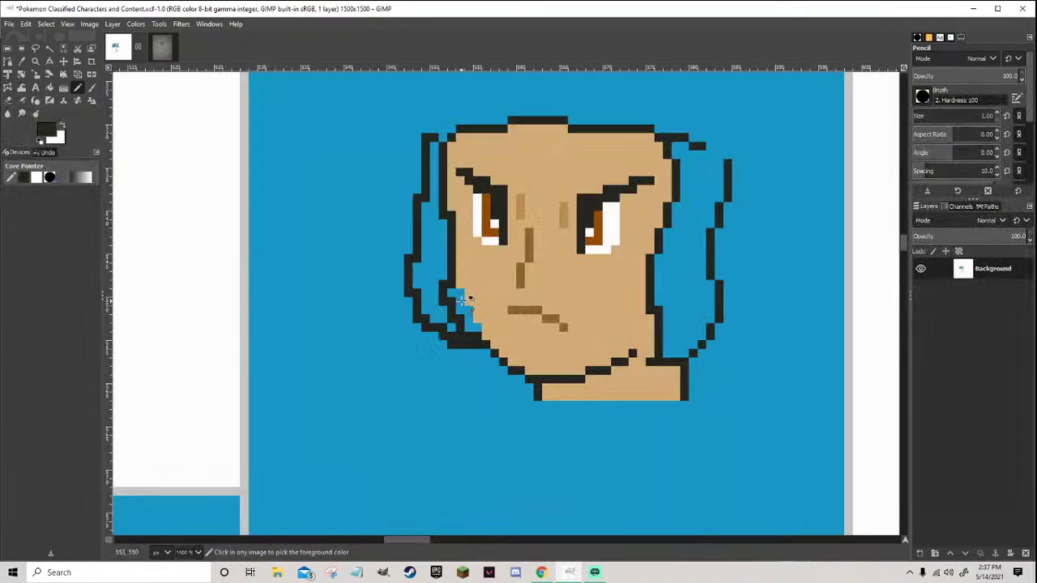
{"action": "left_click", "coordinate": [472, 329], "text": "ctrl"}
{"action": "mouse_move", "coordinate": [472, 329]}
{"action": "left_mouse_down"}
{"action": "mouse_move", "coordinate": [447, 297]}
{"action": "mouse_move", "coordinate": [450, 284]}
{"action": "left_mouse_up"}
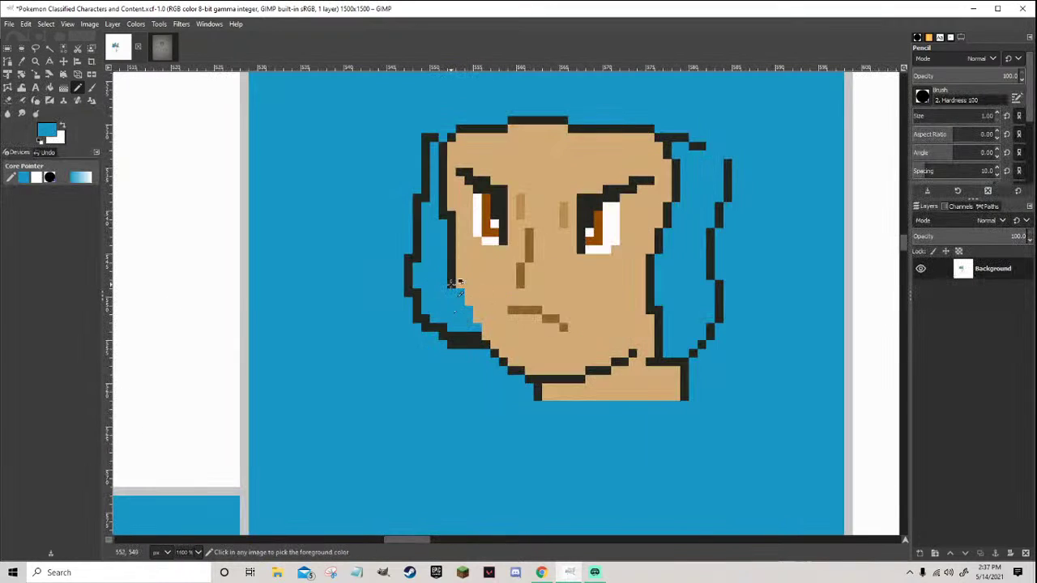
{"action": "scroll", "coordinate": [474, 320], "scroll_direction": "down", "scroll_amount": 4}
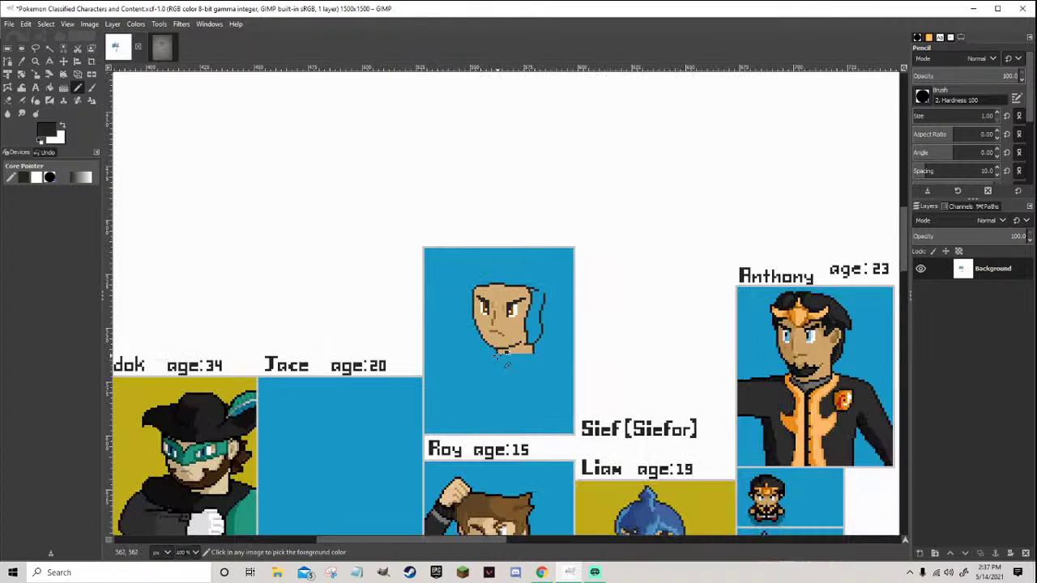
{"action": "scroll", "coordinate": [515, 327], "scroll_direction": "up", "scroll_amount": 2, "text": "ctrl"}
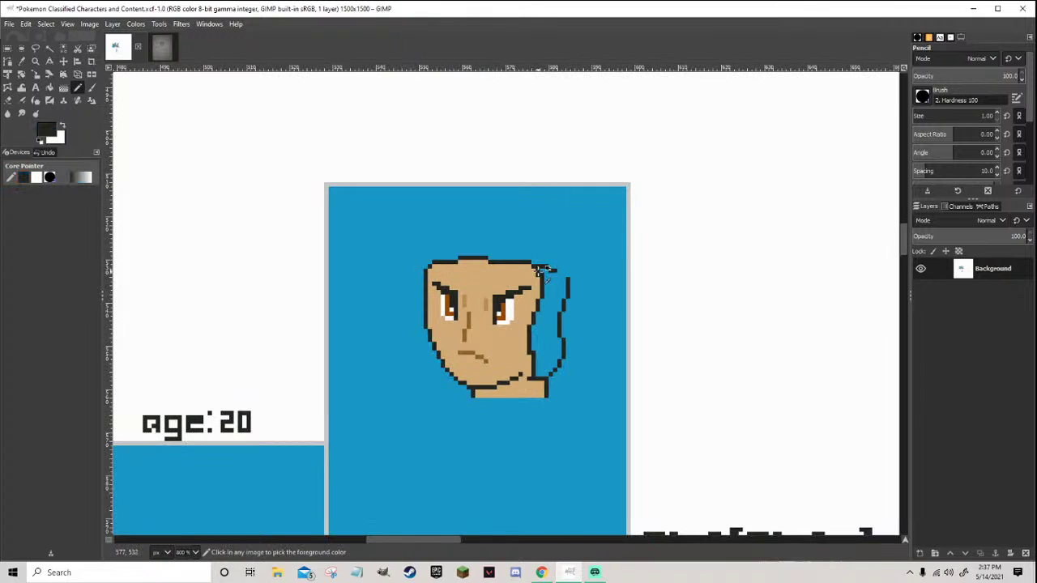
{"action": "left_click", "coordinate": [548, 277], "text": "ctrl"}
{"action": "left_click", "coordinate": [548, 276]}
{"action": "left_click", "coordinate": [550, 277], "text": "ctrl"}
{"action": "scroll", "coordinate": [550, 280], "scroll_direction": "down", "scroll_amount": 3, "text": "ctrl"}
{"action": "scroll", "coordinate": [552, 327], "scroll_direction": "up", "scroll_amount": 4, "text": "ctrl"}
{"action": "left_click", "coordinate": [549, 326], "text": "ctrl"}
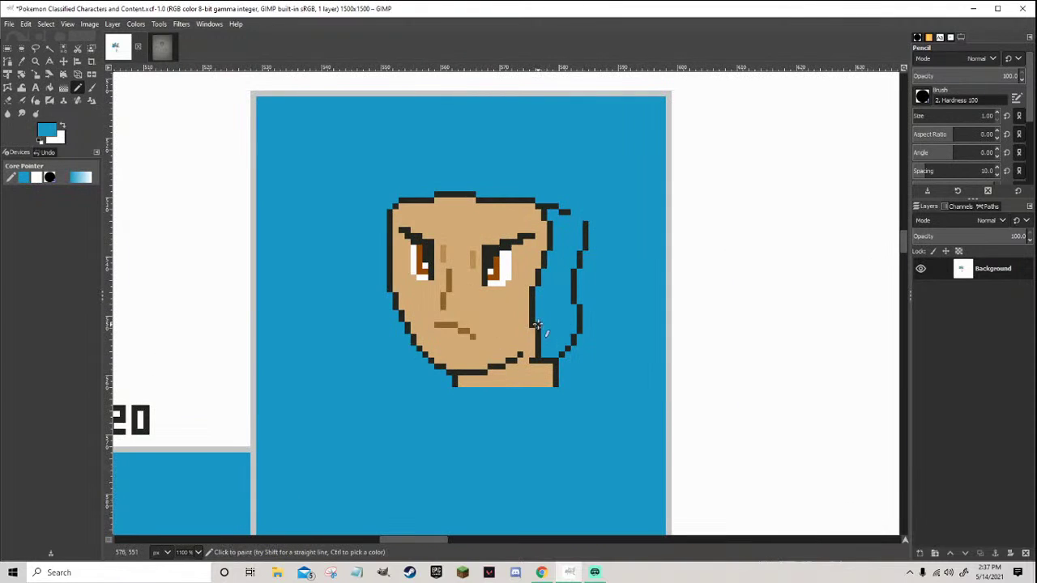
{"action": "scroll", "coordinate": [550, 318], "scroll_direction": "down", "scroll_amount": 7, "text": "ctrl"}
{"action": "scroll", "coordinate": [567, 280], "scroll_direction": "up", "scroll_amount": 7, "text": "ctrl"}
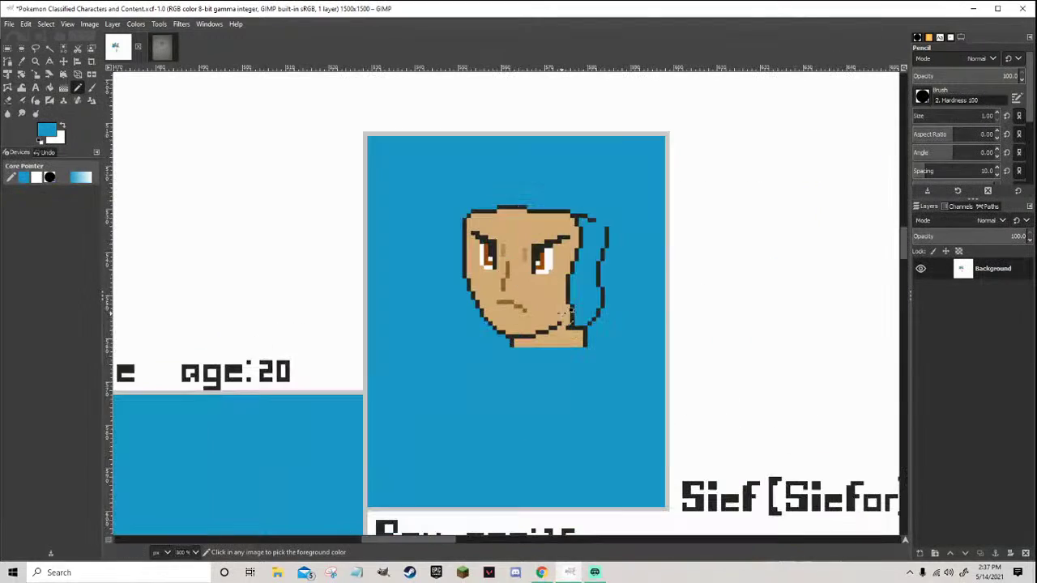
Cover the dark overhang where the right inner hair line meets the neck with skin colour, keeping the line joined to the neck corner
{"action": "scroll", "coordinate": [583, 223], "scroll_direction": "down", "scroll_amount": 1, "text": "ctrl"}
{"action": "left_click", "coordinate": [571, 266], "text": "ctrl"}
{"action": "scroll", "coordinate": [562, 296], "scroll_direction": "up", "scroll_amount": 3, "text": "ctrl"}
{"action": "left_click", "coordinate": [565, 324], "text": "ctrl"}
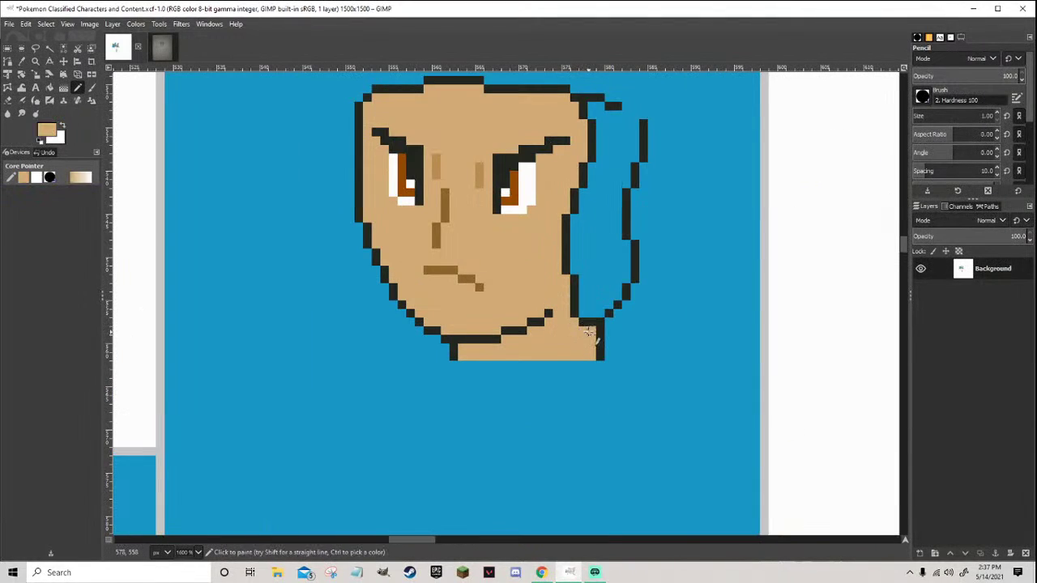
{"action": "left_click", "coordinate": [589, 331], "text": "ctrl"}
{"action": "scroll", "coordinate": [603, 324], "scroll_direction": "down", "scroll_amount": 3, "text": "ctrl"}
{"action": "scroll", "coordinate": [567, 356], "scroll_direction": "up", "scroll_amount": 3, "text": "ctrl"}
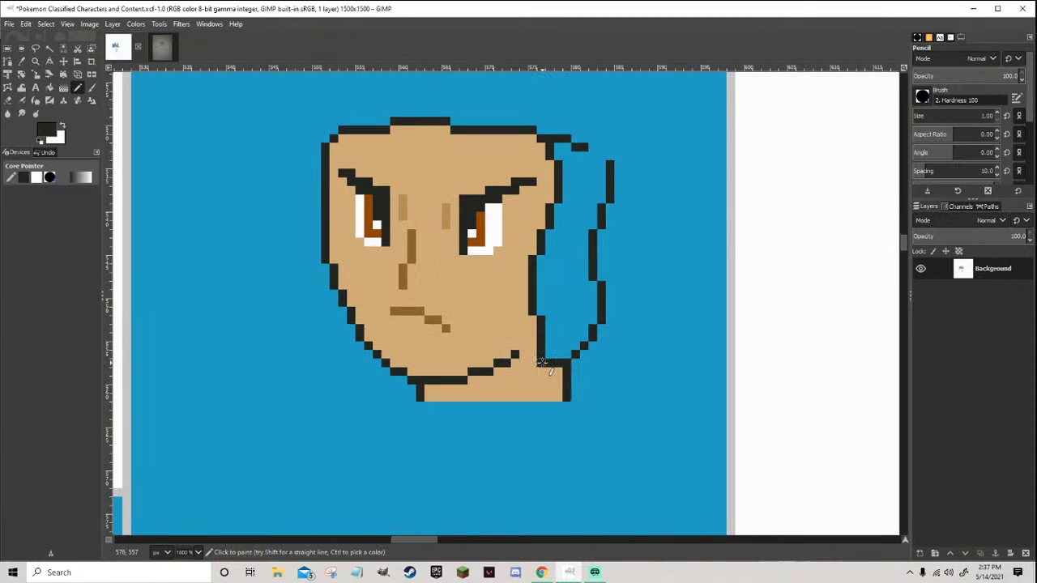
Examine the hair shape around the face in the Siefor artwork sketch and return to the sprite sheet
{"action": "left_click", "coordinate": [162, 48]}
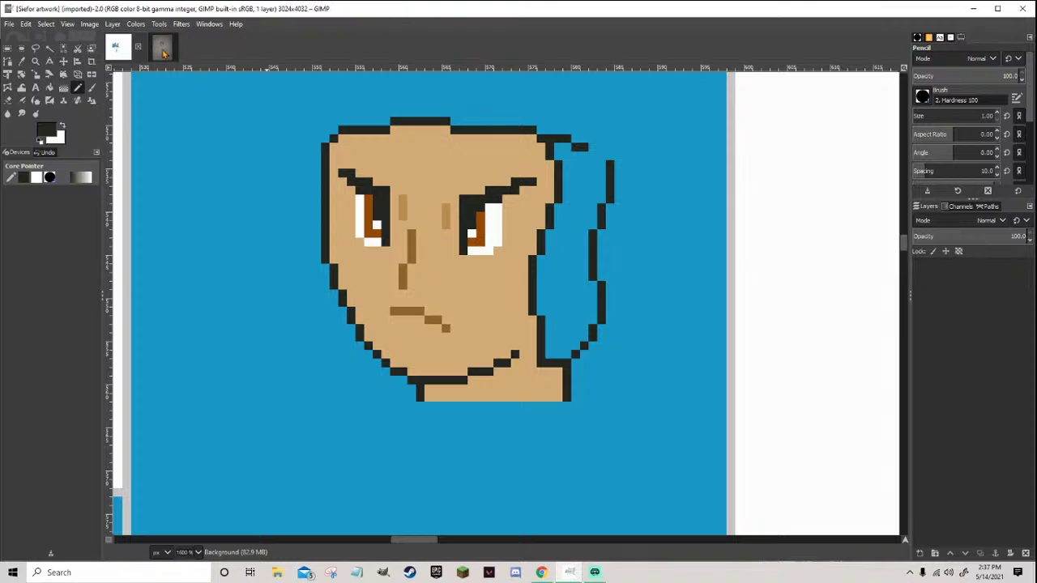
{"action": "left_click", "coordinate": [354, 199]}
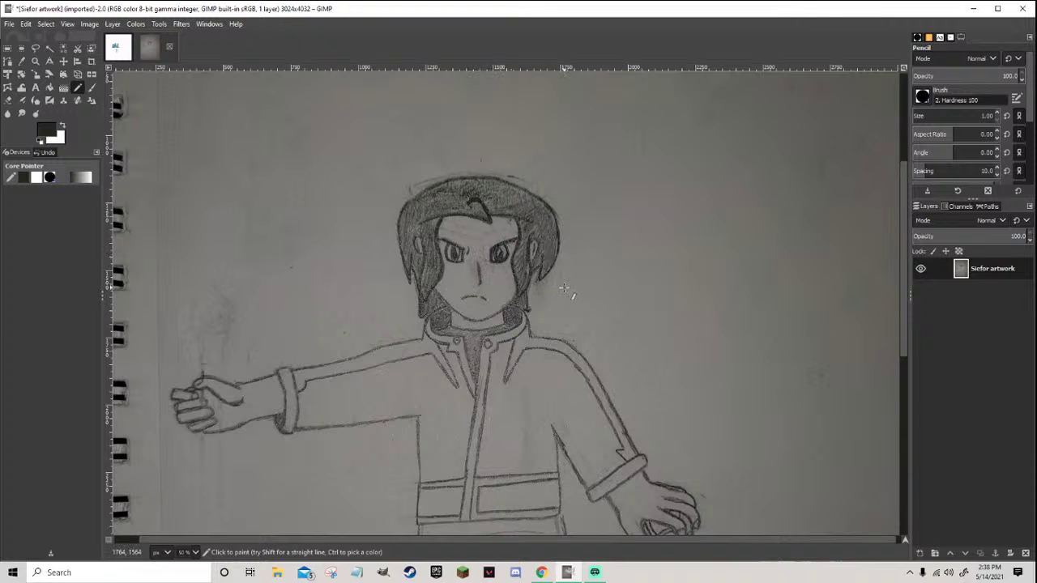
{"action": "left_click", "coordinate": [117, 48]}
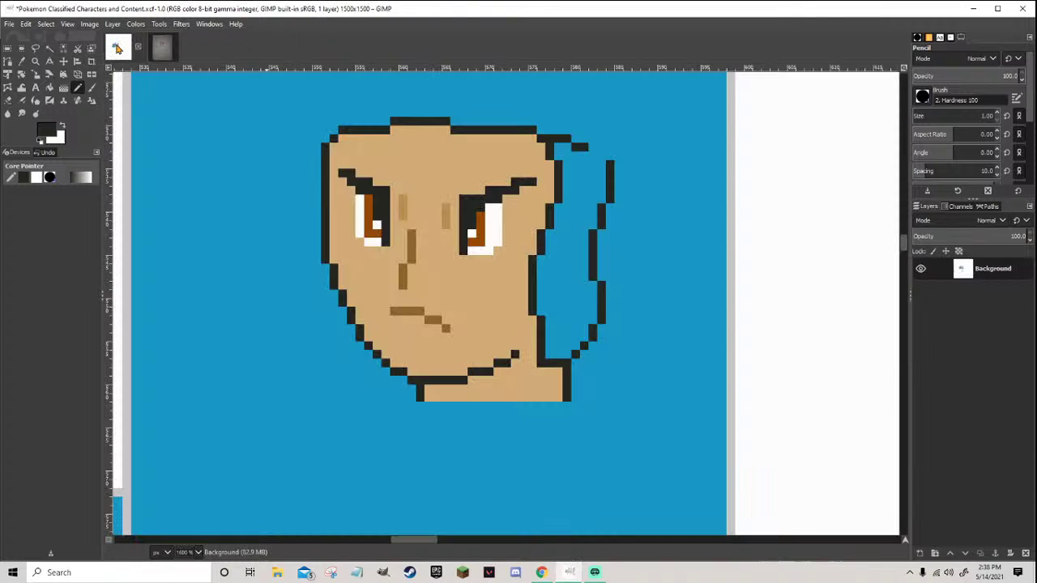
Draw a dark hair outline outside the left of the face, from beside the eyebrow down to the lower jaw
{"action": "scroll", "coordinate": [433, 199], "scroll_direction": "down", "scroll_amount": 2}
{"action": "scroll", "coordinate": [433, 198], "scroll_direction": "up", "scroll_amount": 3}
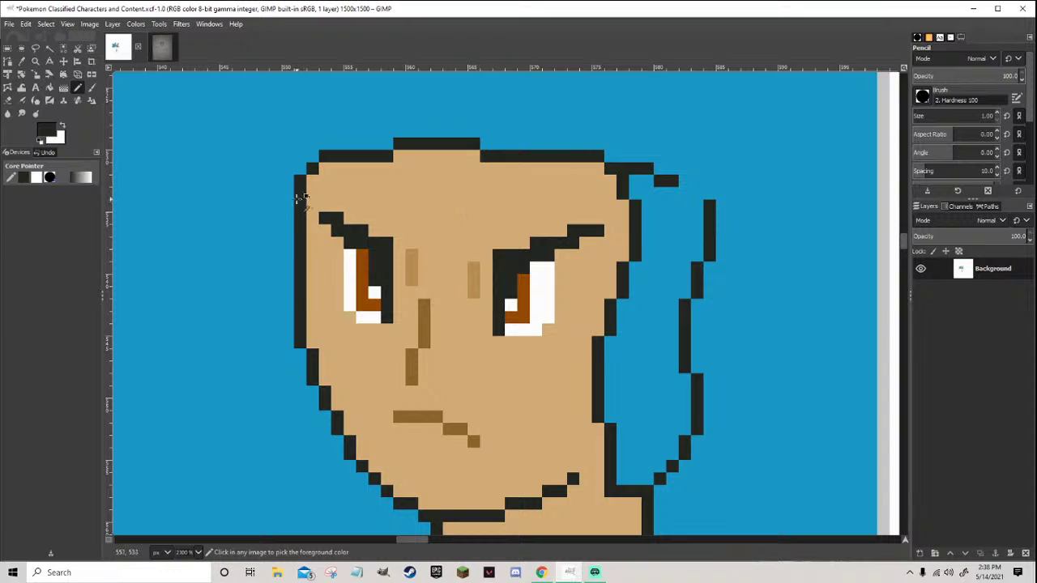
{"action": "scroll", "coordinate": [306, 207], "scroll_direction": "down", "scroll_amount": 1}
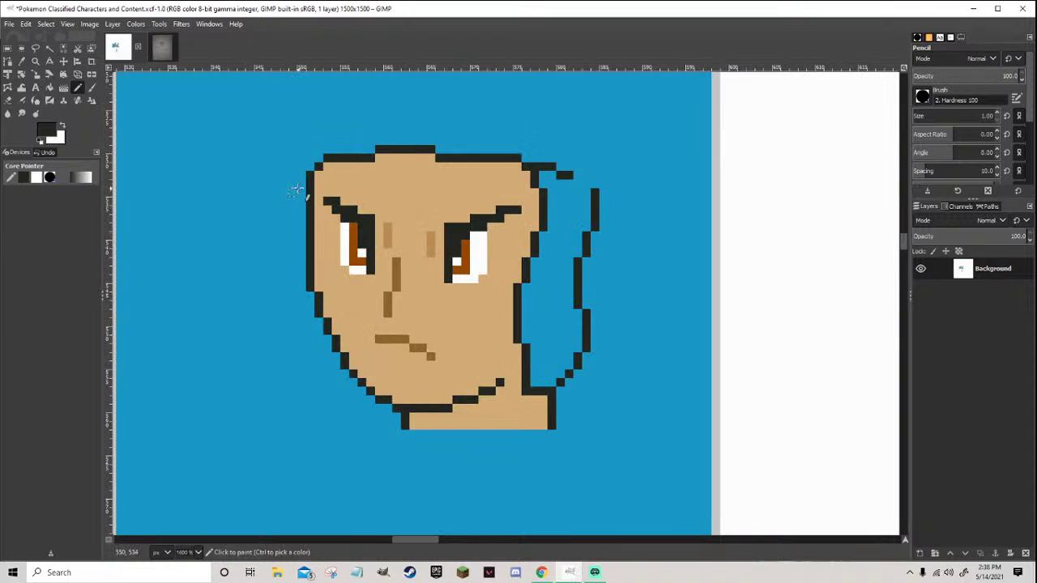
{"action": "mouse_move", "coordinate": [302, 227]}
{"action": "left_mouse_down"}
{"action": "mouse_move", "coordinate": [293, 336]}
{"action": "mouse_move", "coordinate": [324, 390]}
{"action": "mouse_move", "coordinate": [326, 419]}
{"action": "mouse_move", "coordinate": [374, 404]}
{"action": "left_mouse_up"}
{"action": "scroll", "coordinate": [374, 405], "scroll_direction": "down", "scroll_amount": 4}
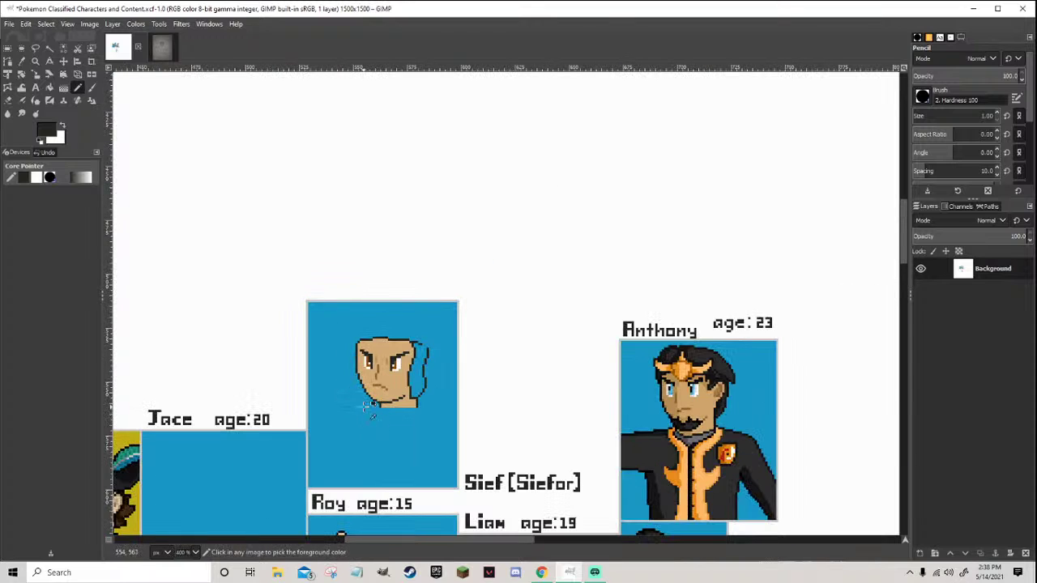
{"action": "scroll", "coordinate": [365, 417], "scroll_direction": "up", "scroll_amount": 2}
{"action": "mouse_move", "coordinate": [346, 277]}
{"action": "left_mouse_down"}
{"action": "mouse_move", "coordinate": [345, 348]}
{"action": "mouse_move", "coordinate": [356, 374]}
{"action": "mouse_move", "coordinate": [375, 368]}
{"action": "left_mouse_up"}
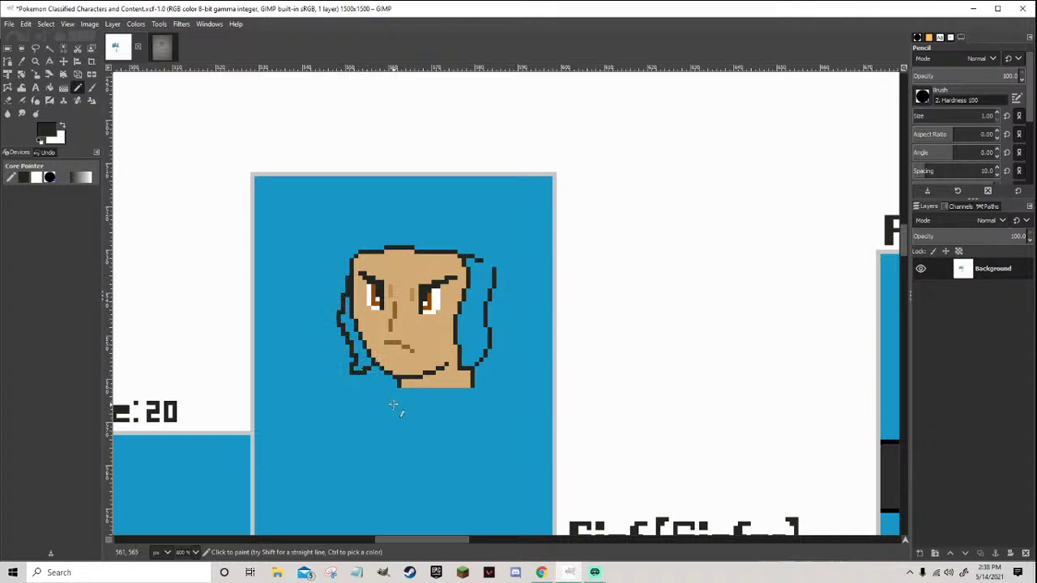
Thin the left hair outline to a single-pixel line by clearing its doubled pixels with background blue and squaring its lower end
{"action": "scroll", "coordinate": [365, 388], "scroll_direction": "up", "scroll_amount": 3}
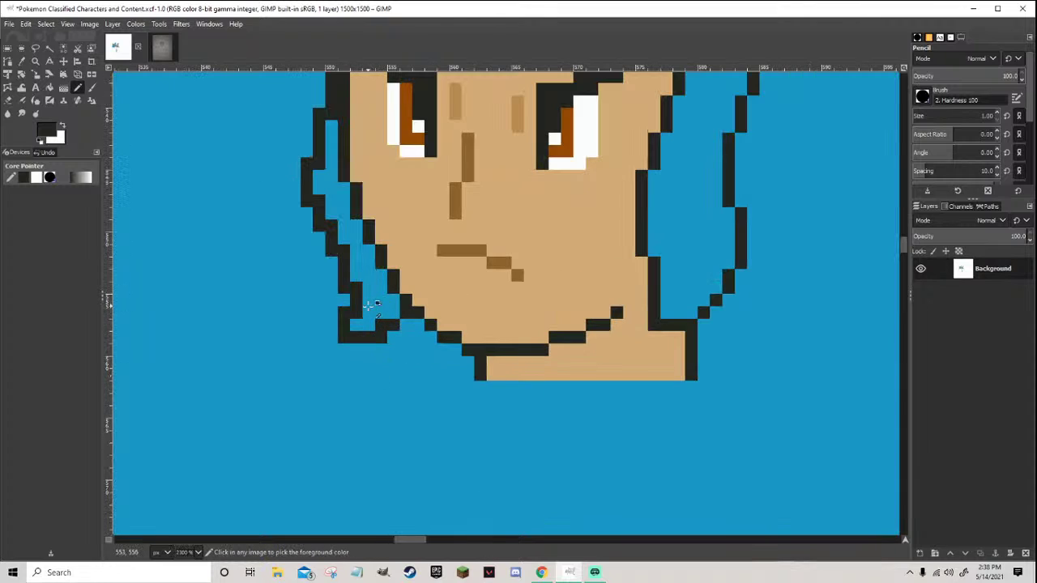
{"action": "left_click", "coordinate": [344, 304]}
{"action": "left_click", "coordinate": [360, 311], "text": "ctrl"}
{"action": "mouse_move", "coordinate": [361, 312]}
{"action": "left_mouse_down"}
{"action": "mouse_move", "coordinate": [359, 278]}
{"action": "mouse_move", "coordinate": [318, 198]}
{"action": "mouse_move", "coordinate": [324, 133]}
{"action": "left_mouse_up"}
{"action": "scroll", "coordinate": [339, 138], "scroll_direction": "up", "scroll_amount": 2}
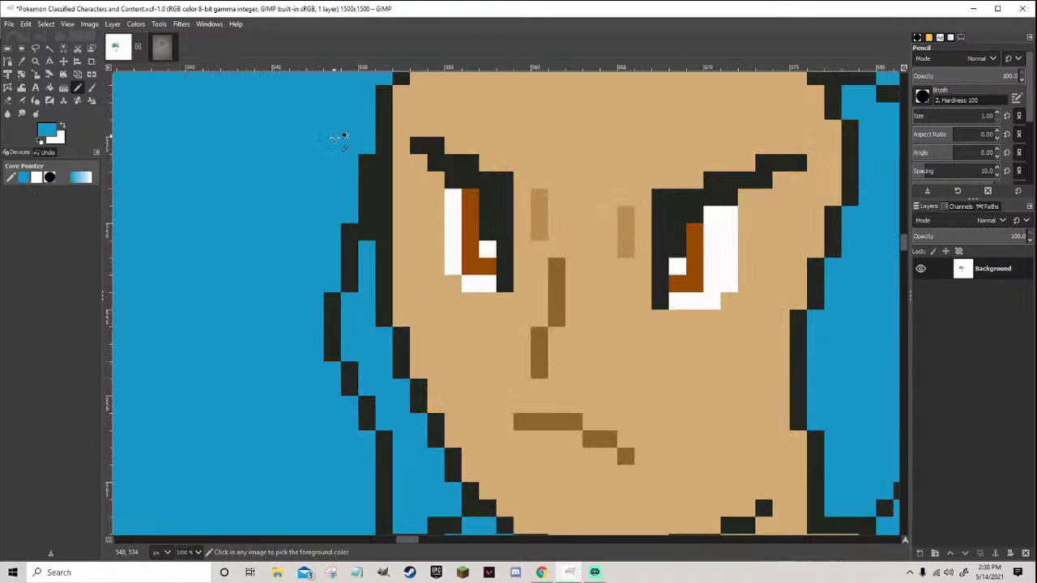
{"action": "scroll", "coordinate": [384, 268], "scroll_direction": "down", "scroll_amount": 3}
{"action": "scroll", "coordinate": [381, 301], "scroll_direction": "up", "scroll_amount": 2}
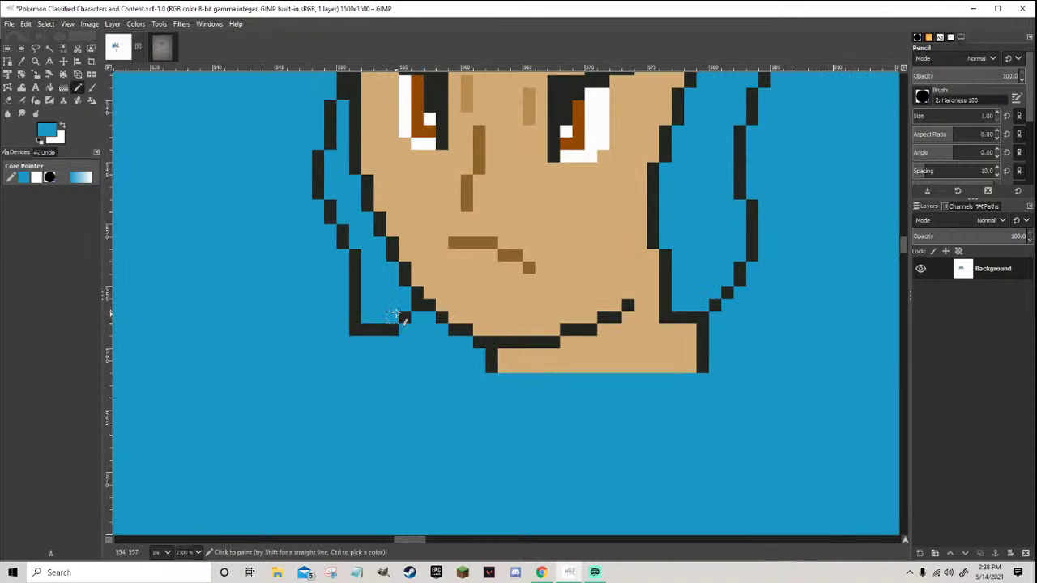
Straighten the left hair outline beside the eye by extending its outer vertical stroke upward and clearing the kink with background blue
{"action": "scroll", "coordinate": [392, 314], "scroll_direction": "down", "scroll_amount": 10}
{"action": "scroll", "coordinate": [380, 318], "scroll_direction": "up", "scroll_amount": 4}
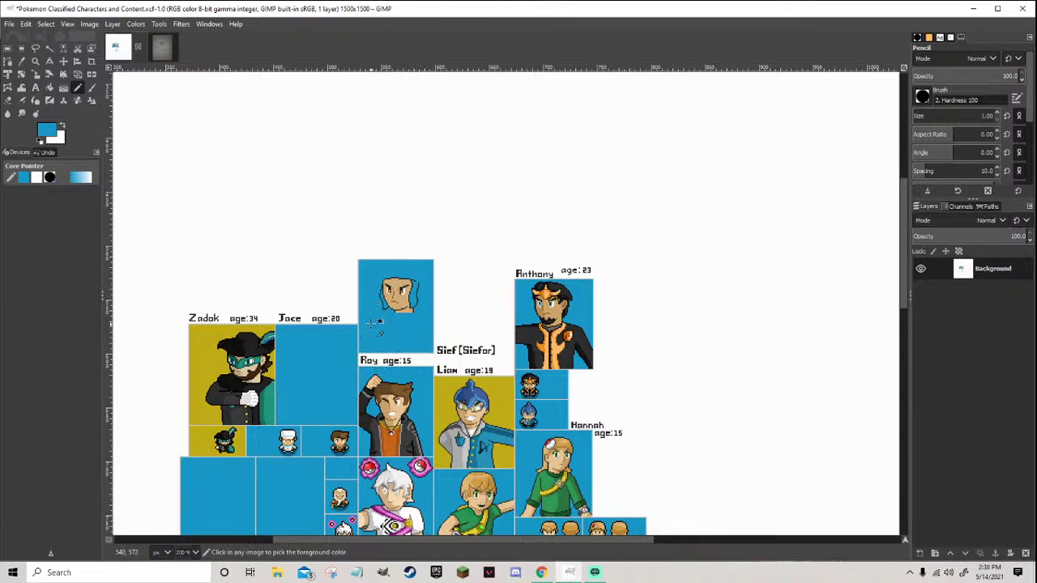
{"action": "scroll", "coordinate": [369, 332], "scroll_direction": "up", "scroll_amount": 6}
{"action": "left_click", "coordinate": [400, 271], "text": "ctrl"}
{"action": "left_click", "coordinate": [393, 203], "text": "ctrl"}
{"action": "mouse_move", "coordinate": [405, 243]}
{"action": "left_mouse_down"}
{"action": "mouse_move", "coordinate": [383, 195]}
{"action": "mouse_move", "coordinate": [395, 260]}
{"action": "left_mouse_up"}
{"action": "scroll", "coordinate": [407, 220], "scroll_direction": "down", "scroll_amount": 4}
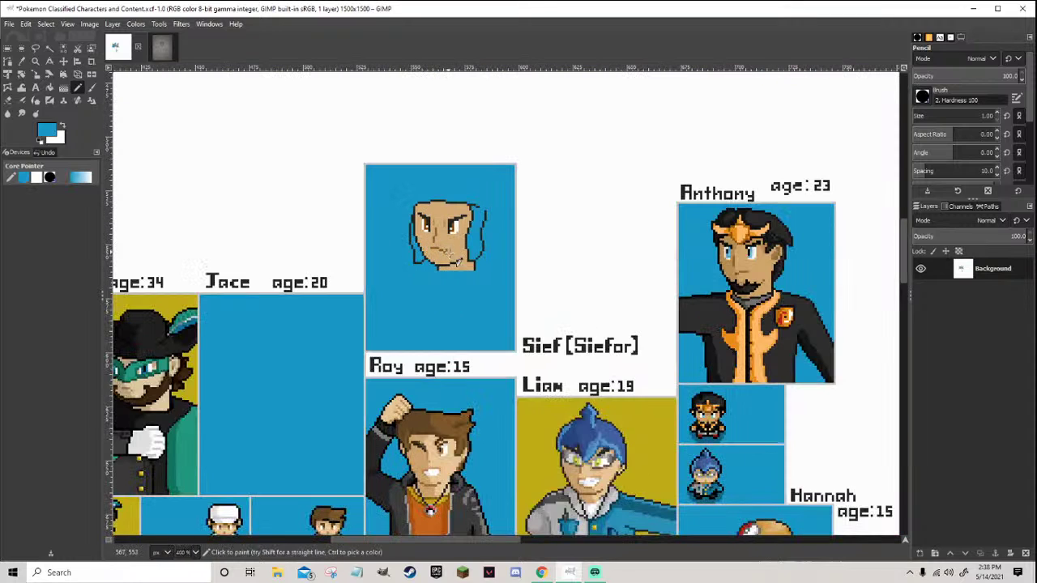
{"action": "scroll", "coordinate": [417, 217], "scroll_direction": "up", "scroll_amount": 5}
{"action": "left_click", "coordinate": [410, 213], "text": "ctrl"}
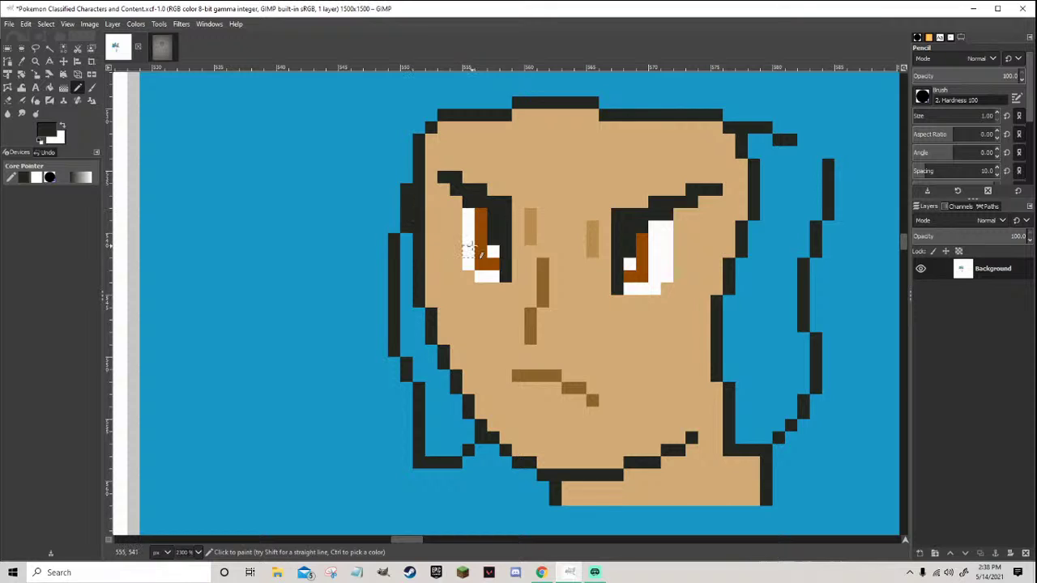
Examine the head and both hair outlines at several magnifications, comparing them with the other character portraits on the sheet
{"action": "scroll", "coordinate": [629, 267], "scroll_direction": "down", "scroll_amount": 10}
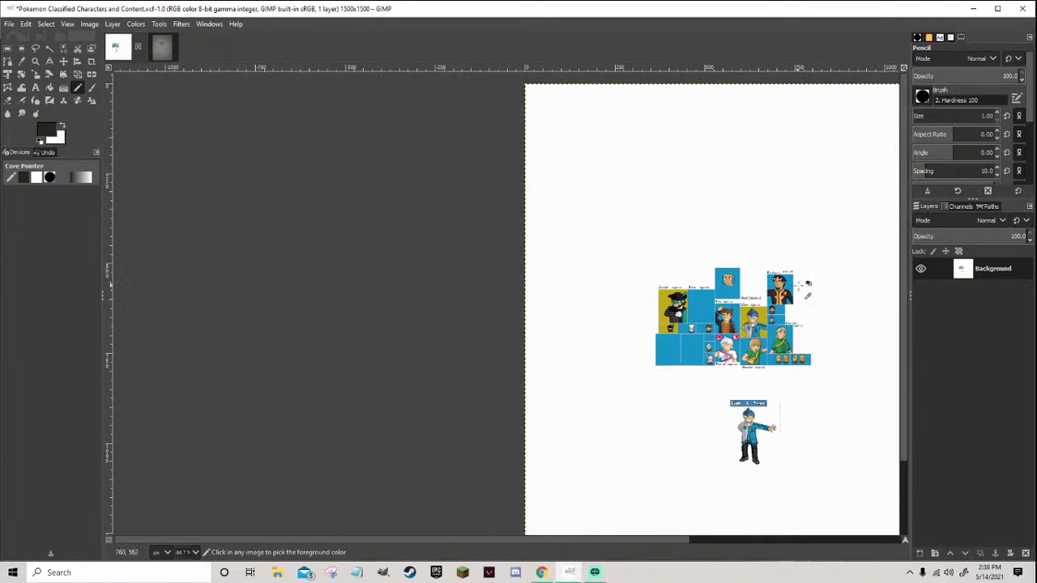
{"action": "scroll", "coordinate": [863, 297], "scroll_direction": "up", "scroll_amount": 2}
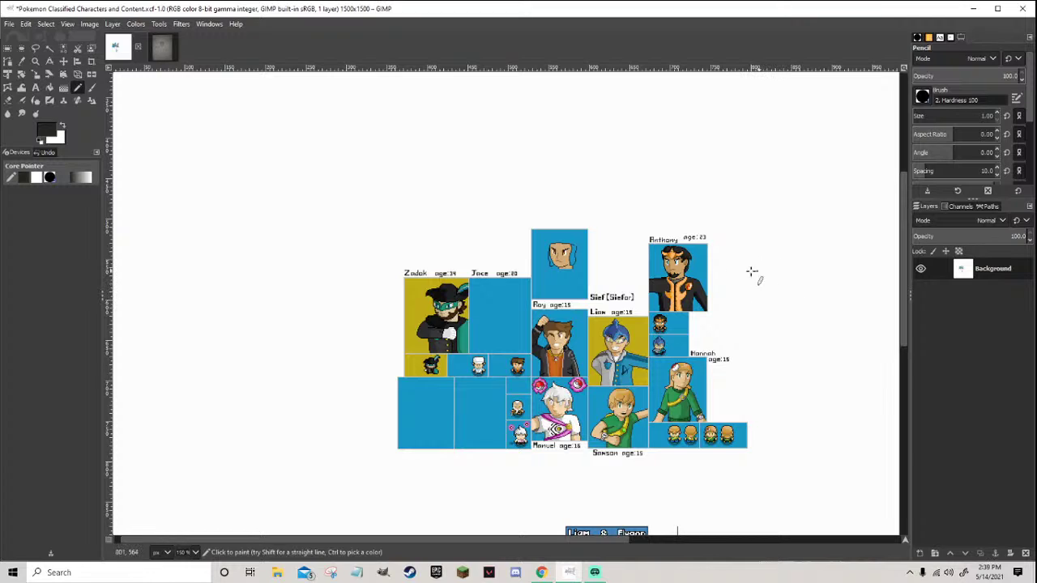
{"action": "scroll", "coordinate": [571, 251], "scroll_direction": "up", "scroll_amount": 8}
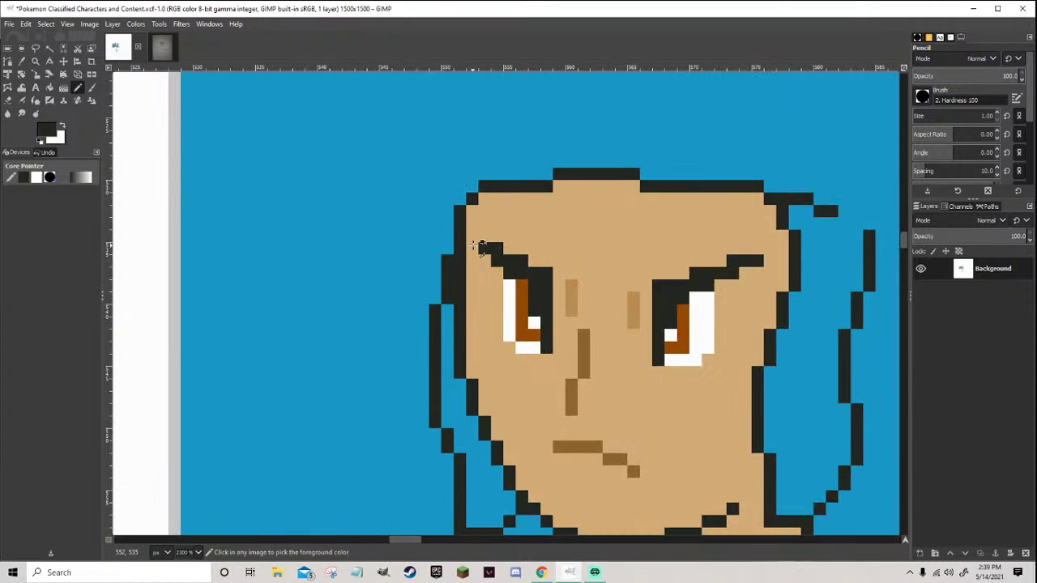
{"action": "scroll", "coordinate": [456, 282], "scroll_direction": "down", "scroll_amount": 5}
{"action": "scroll", "coordinate": [509, 317], "scroll_direction": "up", "scroll_amount": 4}
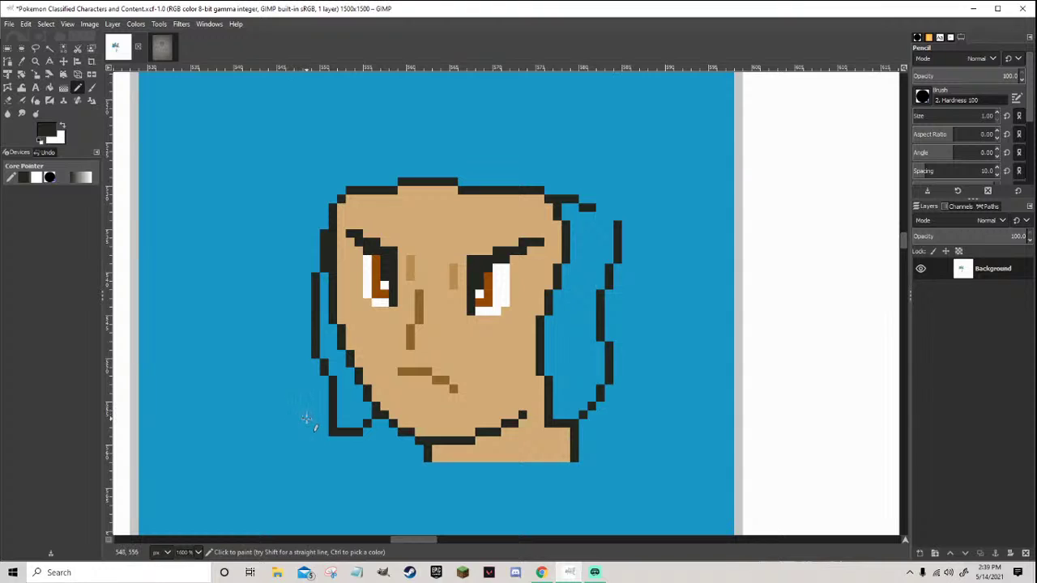
{"action": "scroll", "coordinate": [307, 418], "scroll_direction": "down", "scroll_amount": 6}
{"action": "scroll", "coordinate": [306, 418], "scroll_direction": "up", "scroll_amount": 4}
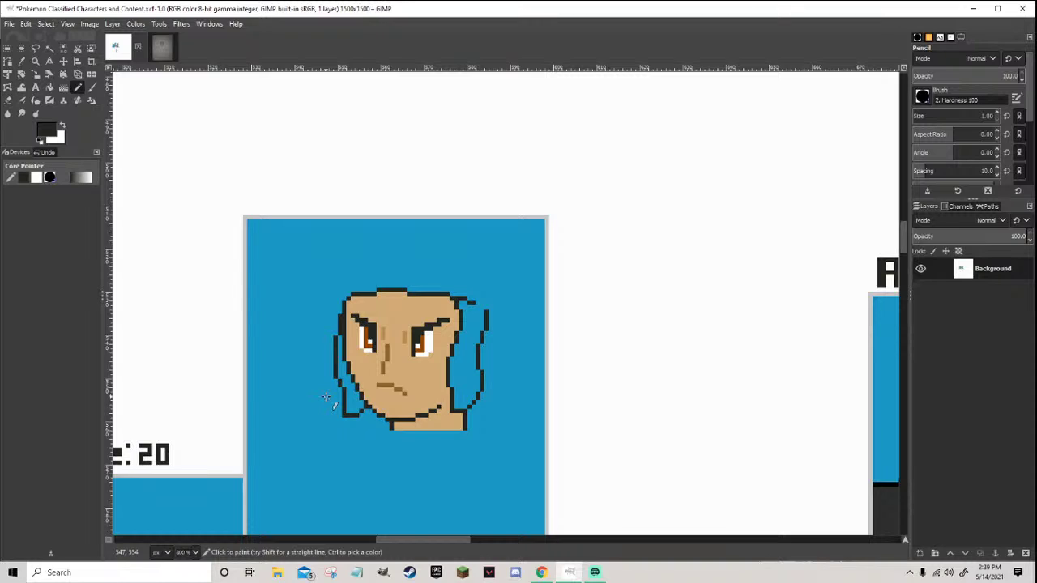
{"action": "scroll", "coordinate": [324, 396], "scroll_direction": "down", "scroll_amount": 2}
{"action": "scroll", "coordinate": [340, 298], "scroll_direction": "up", "scroll_amount": 3}
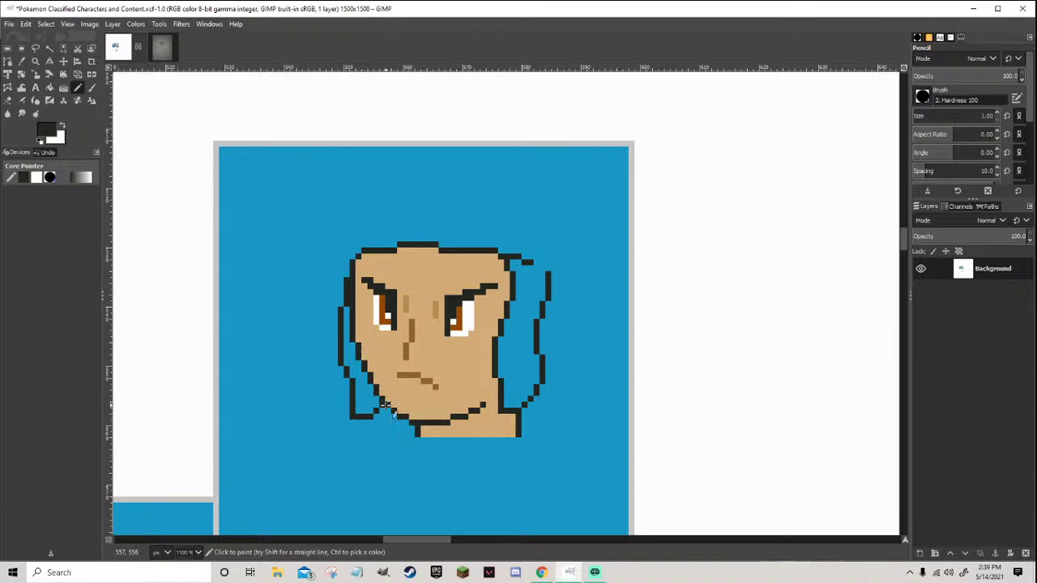
Reshape the upper end of the right hair strand to angle outward, clearing surplus dark pixels with background blue
{"action": "scroll", "coordinate": [368, 405], "scroll_direction": "up", "scroll_amount": 1}
{"action": "left_click", "coordinate": [569, 202]}
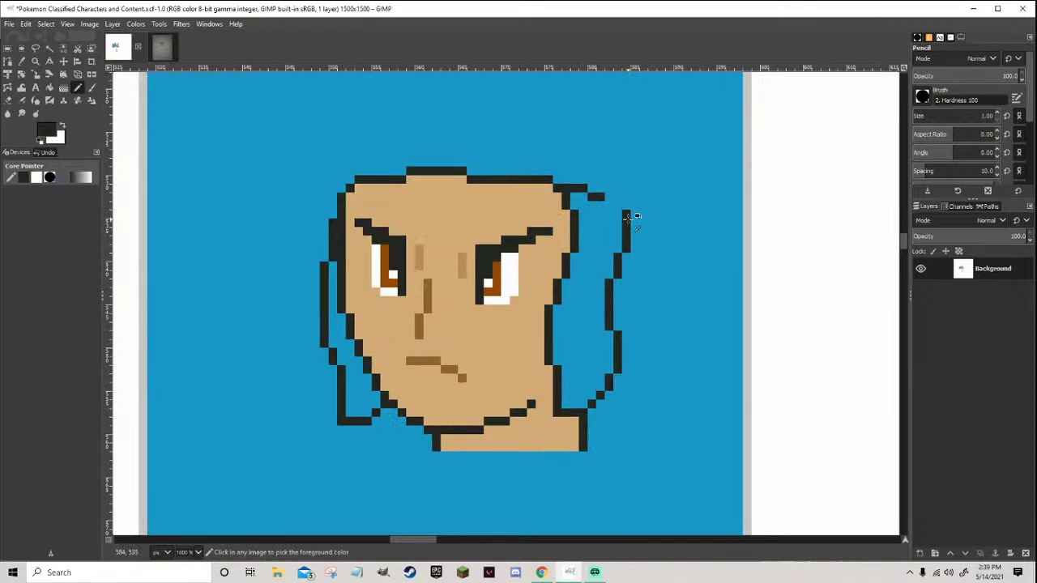
{"action": "left_click", "coordinate": [626, 215]}
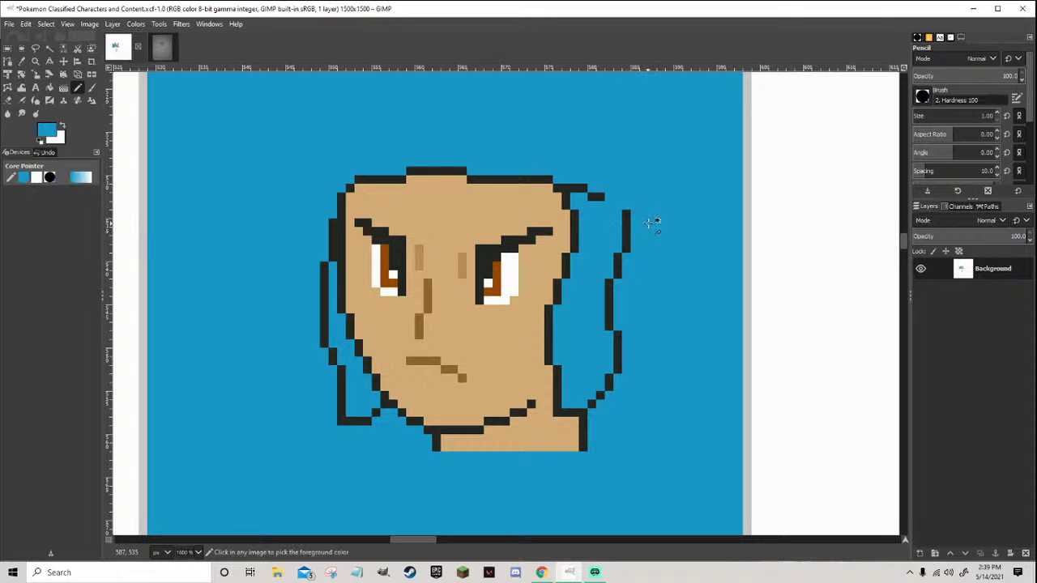
{"action": "scroll", "coordinate": [648, 239], "scroll_direction": "down", "scroll_amount": 1}
{"action": "scroll", "coordinate": [652, 239], "scroll_direction": "up", "scroll_amount": 1}
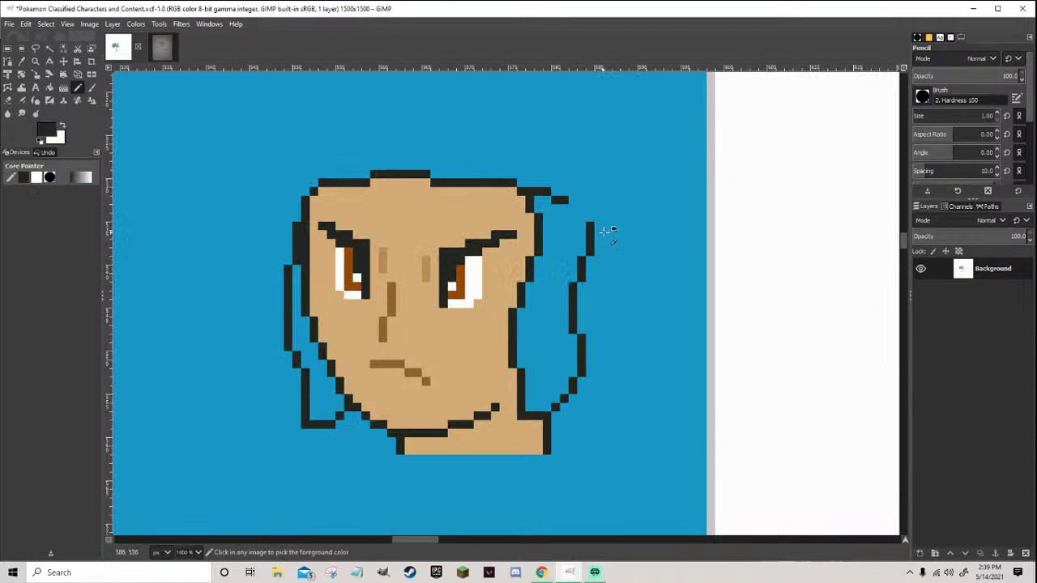
{"action": "left_click", "coordinate": [599, 228], "text": "ctrl"}
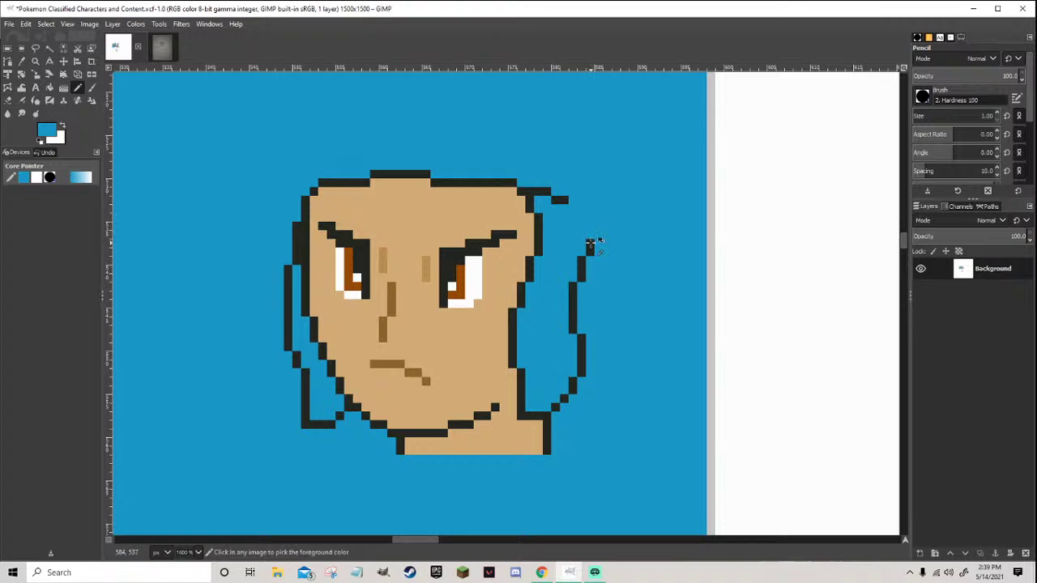
{"action": "left_click", "coordinate": [597, 227], "text": "ctrl"}
{"action": "scroll", "coordinate": [597, 227], "scroll_direction": "down", "scroll_amount": 1}
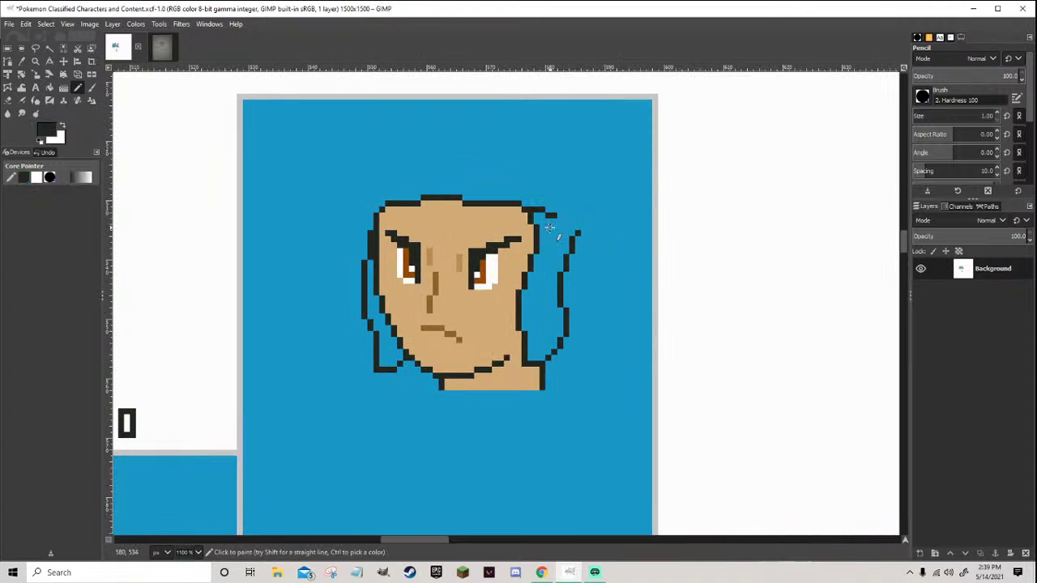
Draw a lower hair lock behind the right side of the neck, with a vertical strand and a flat base joined to the neck outline
{"action": "left_click_drag", "start_coordinate": [573, 240], "coordinate": [565, 292]}
{"action": "mouse_move", "coordinate": [563, 344]}
{"action": "left_mouse_down"}
{"action": "mouse_move", "coordinate": [569, 380]}
{"action": "mouse_move", "coordinate": [544, 383]}
{"action": "left_mouse_up"}
{"action": "scroll", "coordinate": [567, 386], "scroll_direction": "down", "scroll_amount": 1}
{"action": "scroll", "coordinate": [575, 386], "scroll_direction": "up", "scroll_amount": 1}
{"action": "scroll", "coordinate": [577, 387], "scroll_direction": "up", "scroll_amount": 2}
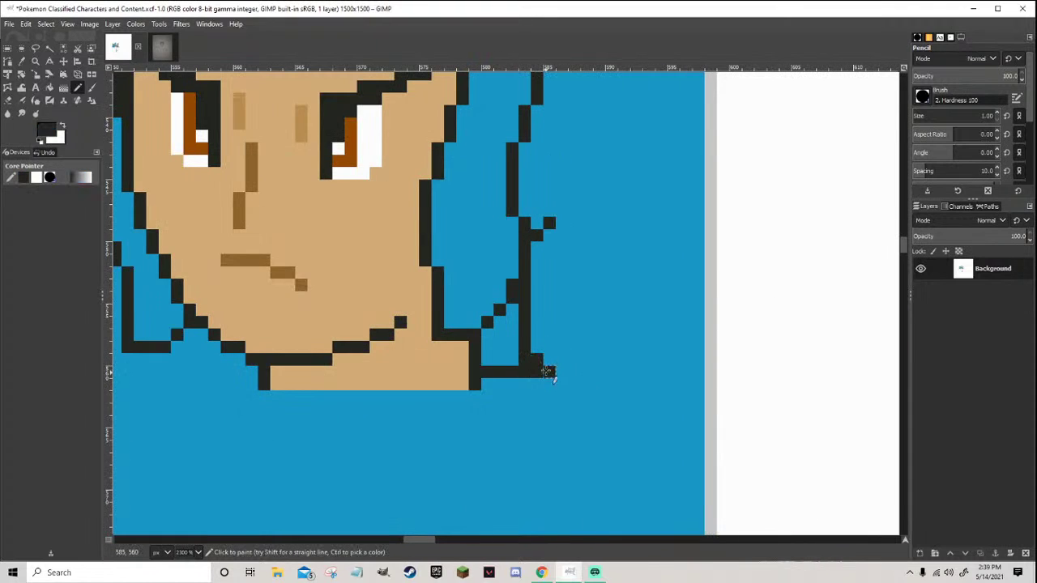
{"action": "scroll", "coordinate": [533, 357], "scroll_direction": "down", "scroll_amount": 5}
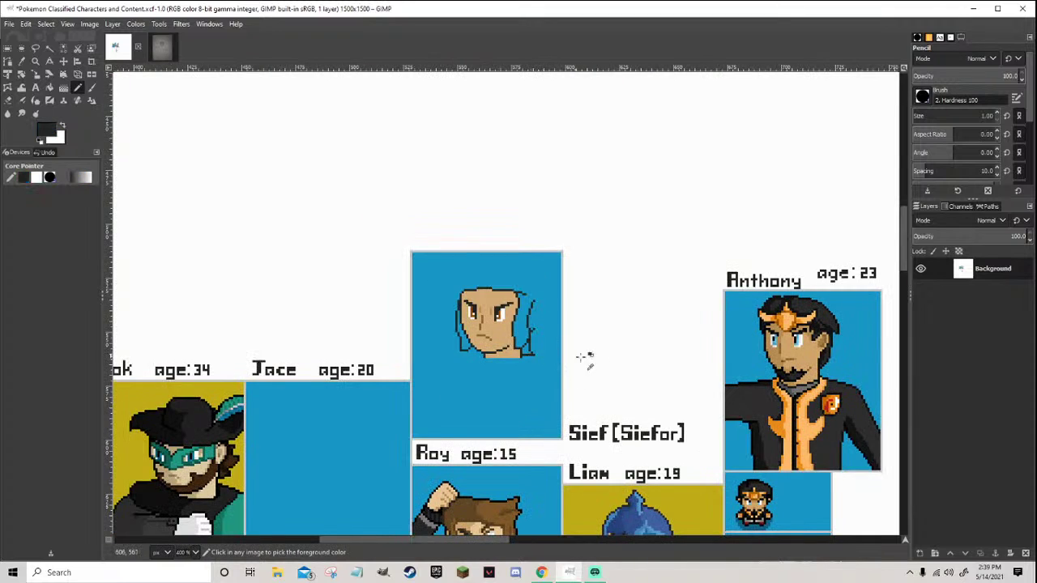
{"action": "scroll", "coordinate": [537, 328], "scroll_direction": "up", "scroll_amount": 4}
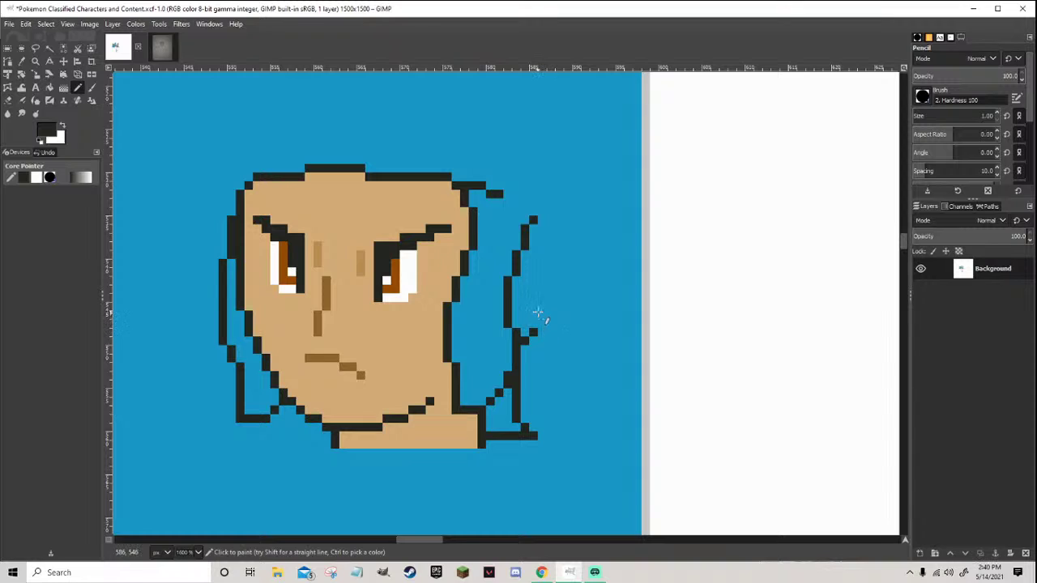
Draw a pointed hair lock outside the right strand, dipping to a tip and curving outward and up to eye level
{"action": "left_click_drag", "start_coordinate": [540, 310], "coordinate": [542, 350]}
{"action": "left_click", "coordinate": [534, 358], "text": "ctrl"}
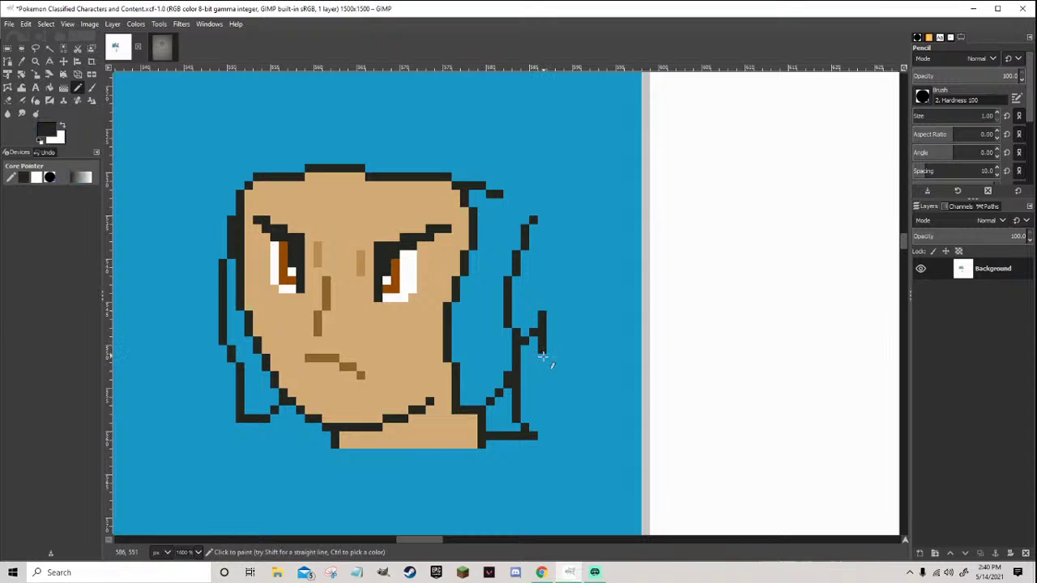
{"action": "left_click", "coordinate": [552, 358]}
{"action": "left_click_drag", "start_coordinate": [569, 344], "coordinate": [586, 261]}
{"action": "left_click", "coordinate": [576, 324], "text": "ctrl"}
{"action": "left_click", "coordinate": [569, 335], "text": "ctrl"}
{"action": "scroll", "coordinate": [591, 262], "scroll_direction": "down", "scroll_amount": 8, "text": "ctrl"}
{"action": "scroll", "coordinate": [598, 267], "scroll_direction": "up", "scroll_amount": 7, "text": "ctrl"}
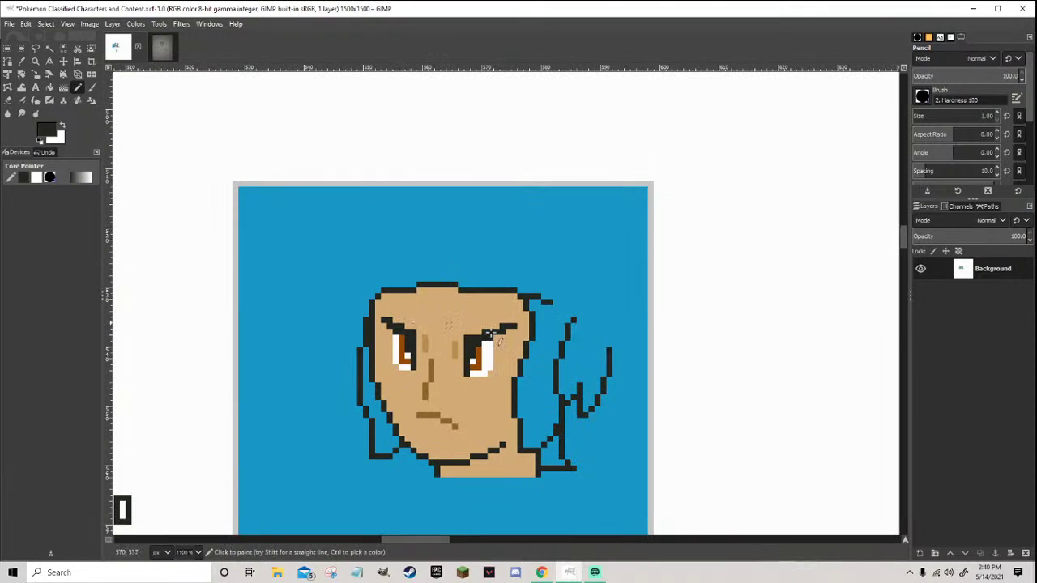
{"action": "left_click_drag", "start_coordinate": [614, 342], "coordinate": [613, 316]}
{"action": "mouse_move", "coordinate": [614, 316]}
{"action": "left_mouse_down"}
{"action": "mouse_move", "coordinate": [596, 250]}
{"action": "mouse_move", "coordinate": [574, 230]}
{"action": "mouse_move", "coordinate": [520, 211]}
{"action": "mouse_move", "coordinate": [414, 208]}
{"action": "mouse_move", "coordinate": [359, 226]}
{"action": "mouse_move", "coordinate": [324, 261]}
{"action": "mouse_move", "coordinate": [310, 358]}
{"action": "left_mouse_up"}
{"action": "scroll", "coordinate": [310, 358], "scroll_direction": "down", "scroll_amount": 7, "text": "ctrl"}
{"action": "scroll", "coordinate": [343, 422], "scroll_direction": "up", "scroll_amount": 7, "text": "ctrl"}
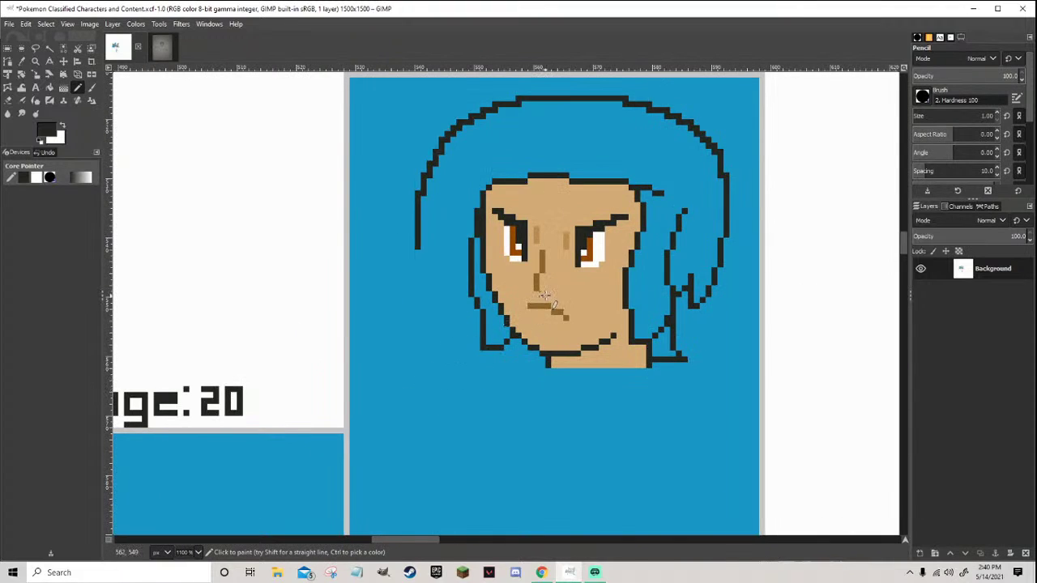
{"action": "key", "text": "ctrl+z"}
{"action": "scroll", "coordinate": [633, 217], "scroll_direction": "down", "scroll_amount": 1, "text": "ctrl"}
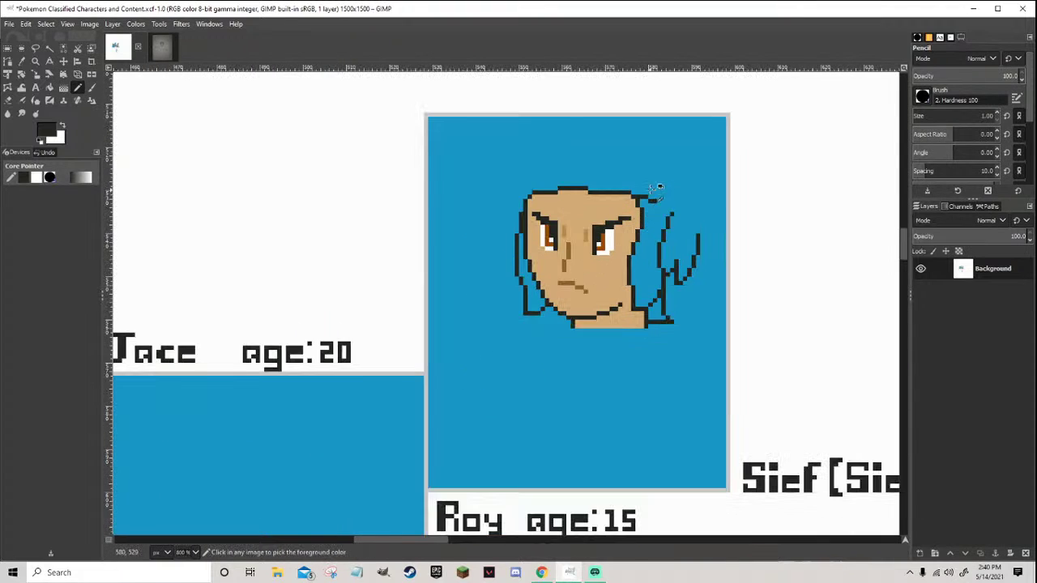
Draw the outer hair outline as one arc from the right lock over the head, hooking into the left hair strand
{"action": "scroll", "coordinate": [656, 188], "scroll_direction": "up", "scroll_amount": 1, "text": "ctrl"}
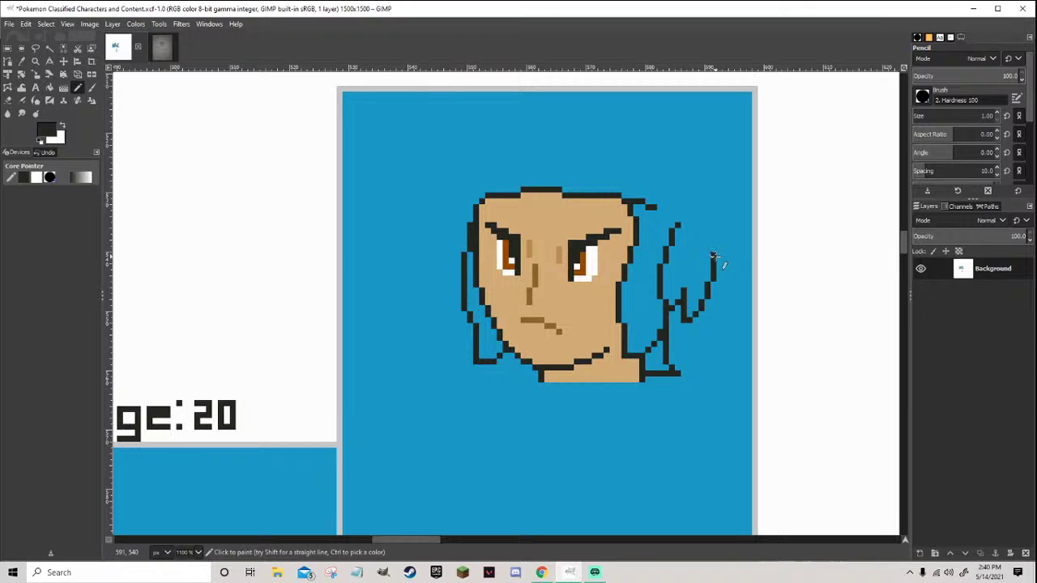
{"action": "mouse_move", "coordinate": [714, 259]}
{"action": "left_mouse_down"}
{"action": "mouse_move", "coordinate": [720, 216]}
{"action": "mouse_move", "coordinate": [660, 145]}
{"action": "mouse_move", "coordinate": [611, 121]}
{"action": "mouse_move", "coordinate": [509, 131]}
{"action": "mouse_move", "coordinate": [450, 176]}
{"action": "mouse_move", "coordinate": [435, 234]}
{"action": "mouse_move", "coordinate": [436, 275]}
{"action": "mouse_move", "coordinate": [451, 302]}
{"action": "left_mouse_up"}
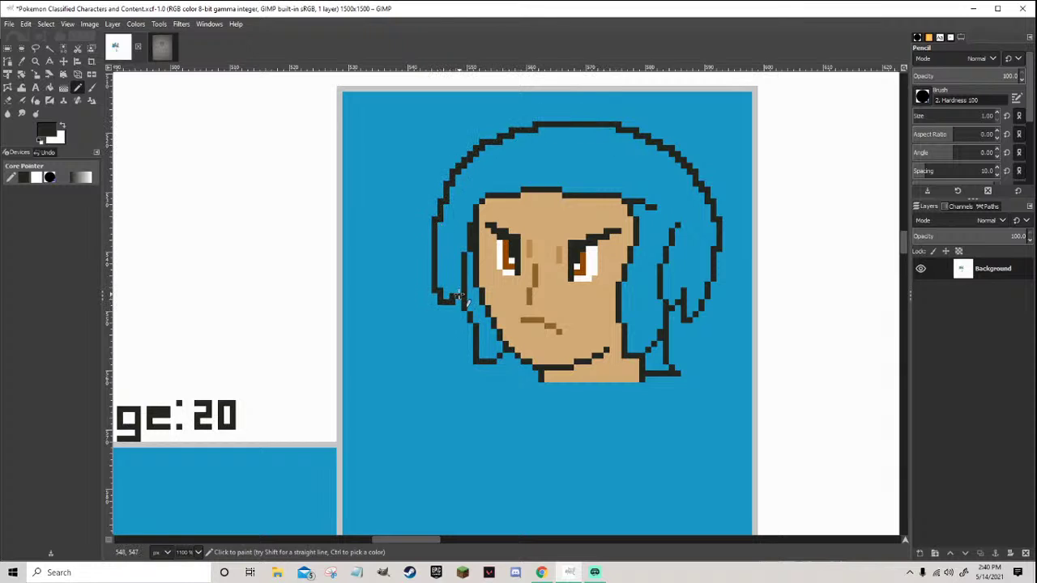
{"action": "key", "text": "2"}
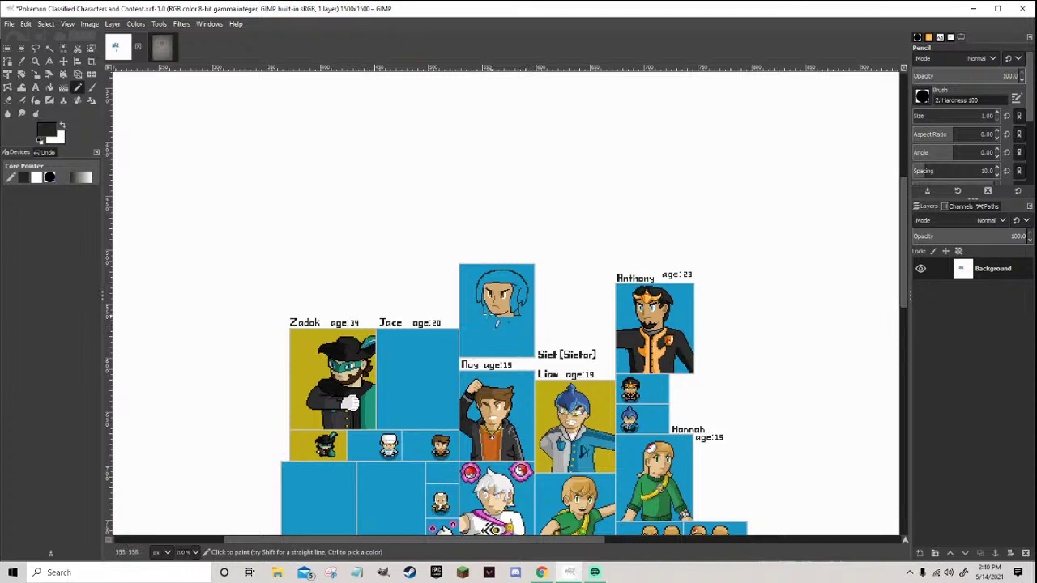
{"action": "scroll", "coordinate": [526, 324], "scroll_direction": "up", "scroll_amount": 4}
{"action": "scroll", "coordinate": [475, 279], "scroll_direction": "up", "scroll_amount": 1}
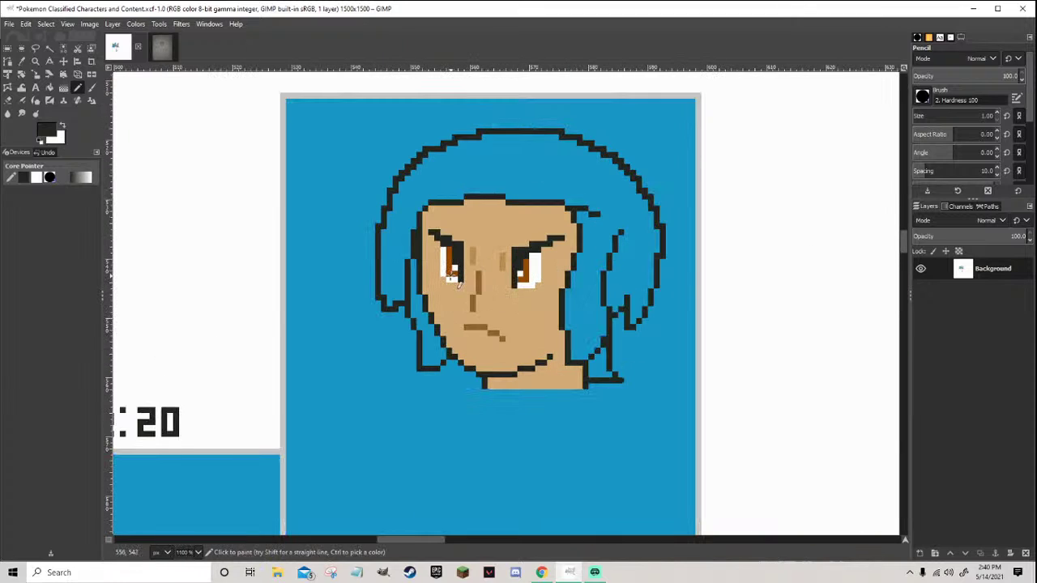
Thin the left half of the outer hair arc to a single-pixel line, clearing doubled pixels with background blue and refilling gaps in dark
{"action": "scroll", "coordinate": [383, 308], "scroll_direction": "up", "scroll_amount": 3}
{"action": "left_click", "coordinate": [407, 256], "text": "ctrl"}
{"action": "mouse_move", "coordinate": [380, 271]}
{"action": "left_mouse_down"}
{"action": "mouse_move", "coordinate": [381, 299]}
{"action": "mouse_move", "coordinate": [380, 286]}
{"action": "left_mouse_up"}
{"action": "left_click", "coordinate": [391, 300], "text": "ctrl"}
{"action": "scroll", "coordinate": [391, 290], "scroll_direction": "down", "scroll_amount": 10}
{"action": "scroll", "coordinate": [364, 331], "scroll_direction": "up", "scroll_amount": 9}
{"action": "left_click", "coordinate": [361, 243], "text": "ctrl"}
{"action": "left_click_drag", "start_coordinate": [366, 204], "coordinate": [369, 163]}
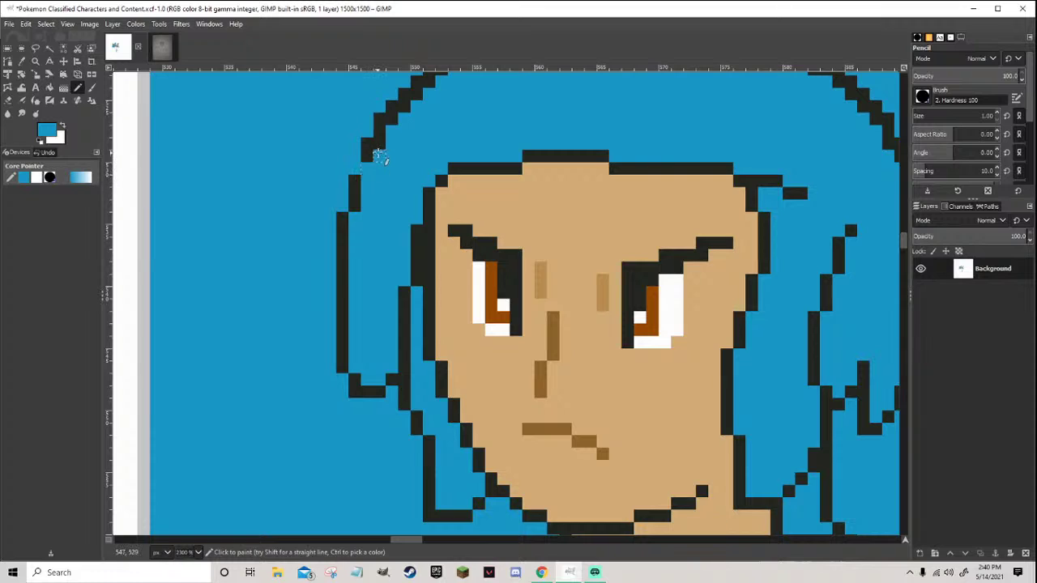
{"action": "left_click", "coordinate": [365, 144], "text": "ctrl"}
{"action": "left_click", "coordinate": [369, 168]}
{"action": "left_click", "coordinate": [386, 162], "text": "ctrl"}
{"action": "left_click", "coordinate": [381, 143]}
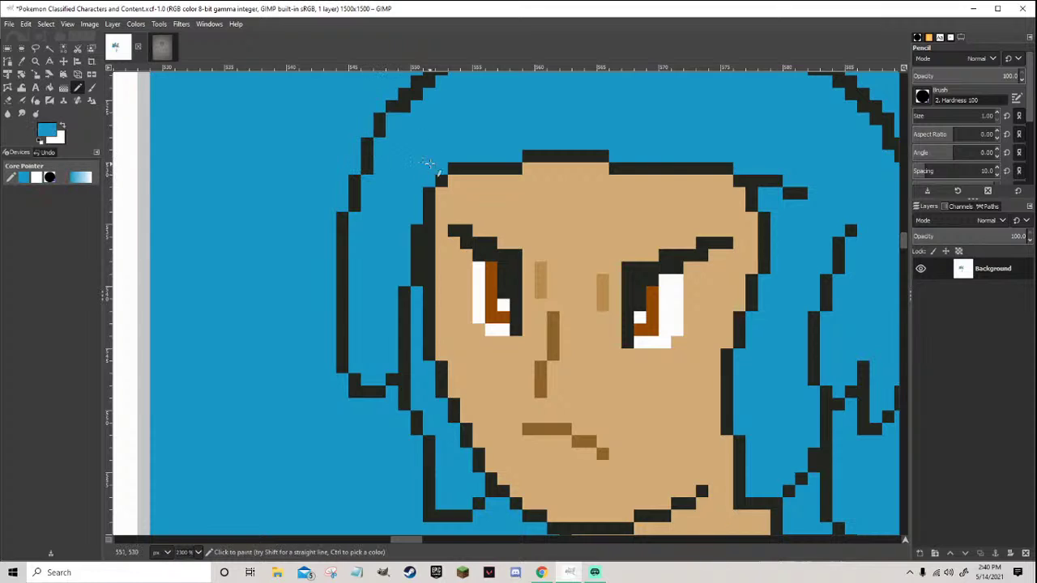
{"action": "scroll", "coordinate": [405, 243], "scroll_direction": "up", "scroll_amount": 5}
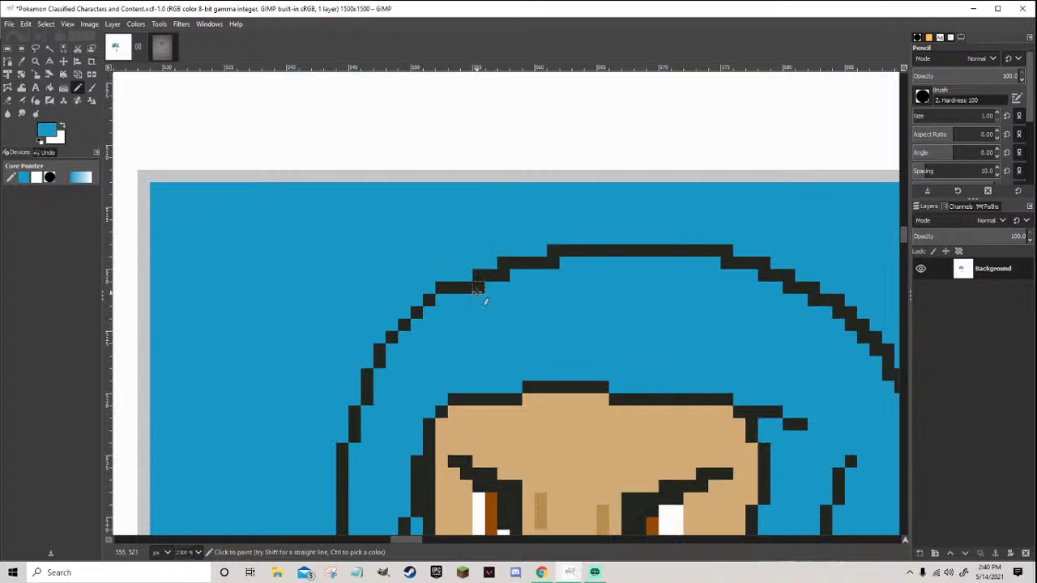
Thin the right half of the outer hair arc to a clean single-pixel curve, replacing its doubled pixels with background blue
{"action": "scroll", "coordinate": [600, 309], "scroll_direction": "down", "scroll_amount": 5}
{"action": "scroll", "coordinate": [661, 323], "scroll_direction": "up", "scroll_amount": 4}
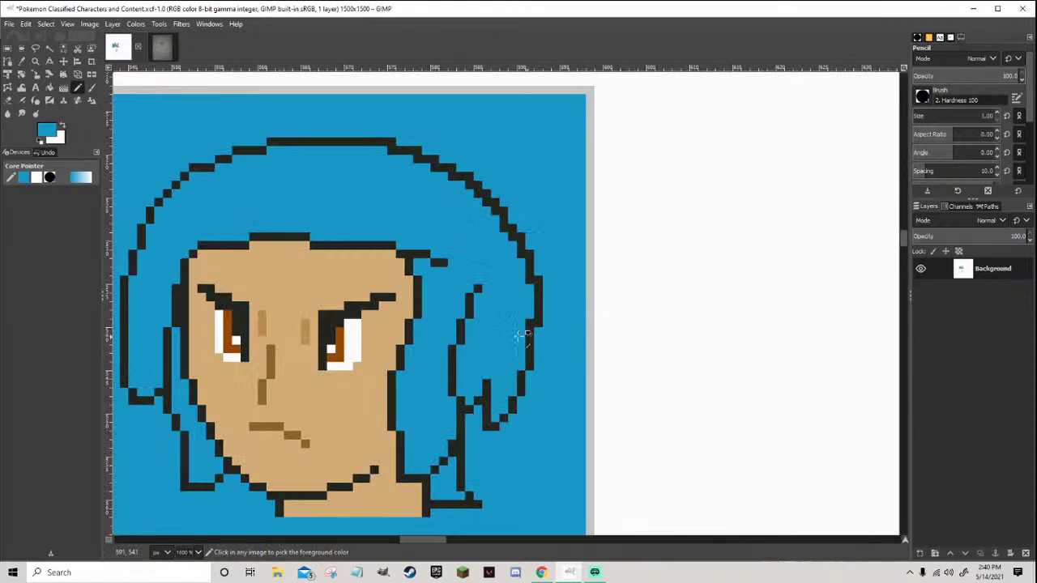
{"action": "left_click", "coordinate": [522, 251]}
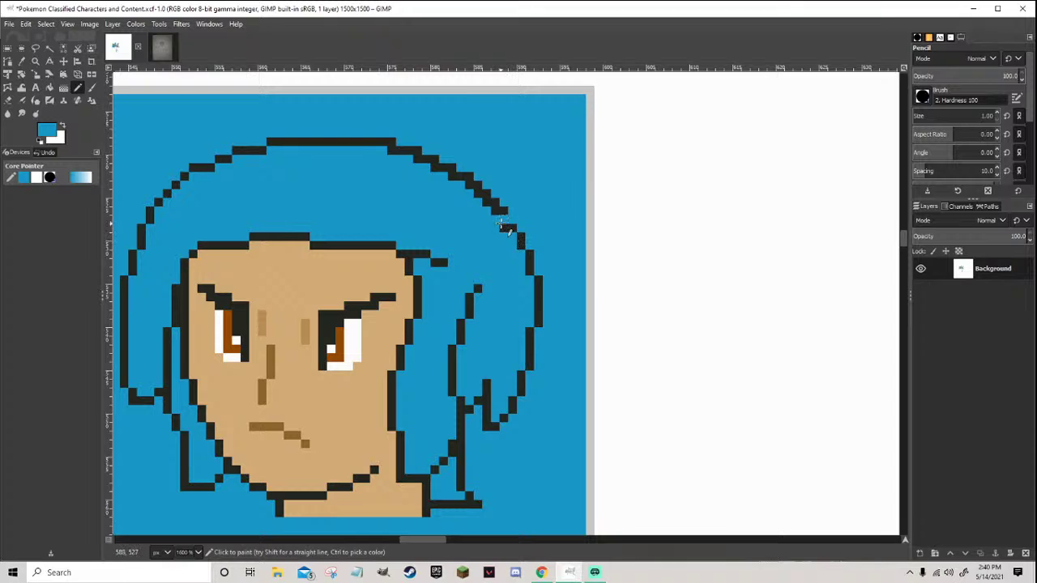
{"action": "left_click", "coordinate": [506, 226], "text": "ctrl"}
{"action": "left_click", "coordinate": [502, 218]}
{"action": "left_click", "coordinate": [495, 216], "text": "ctrl"}
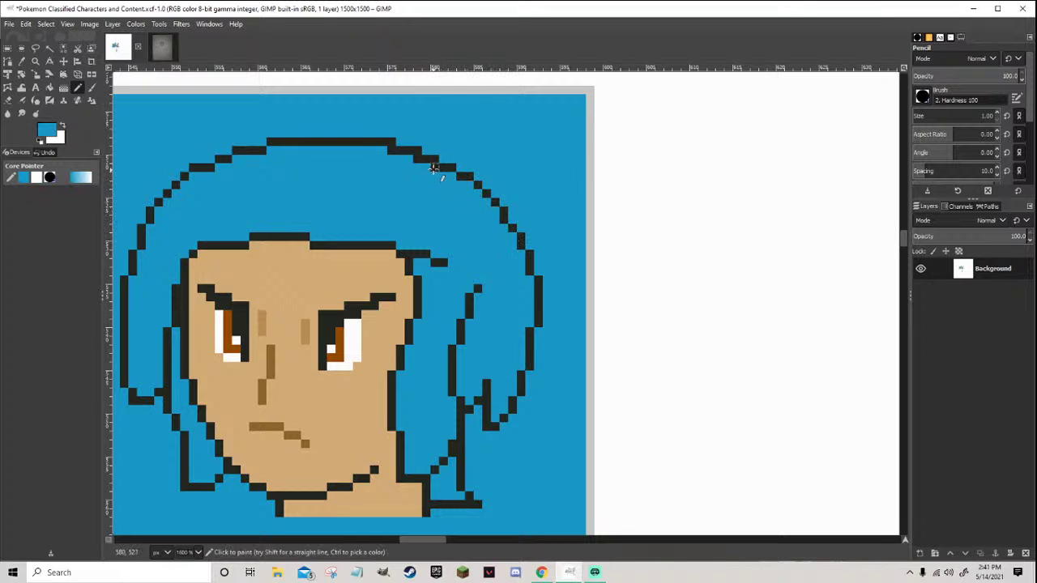
{"action": "scroll", "coordinate": [417, 159], "scroll_direction": "down", "scroll_amount": 10}
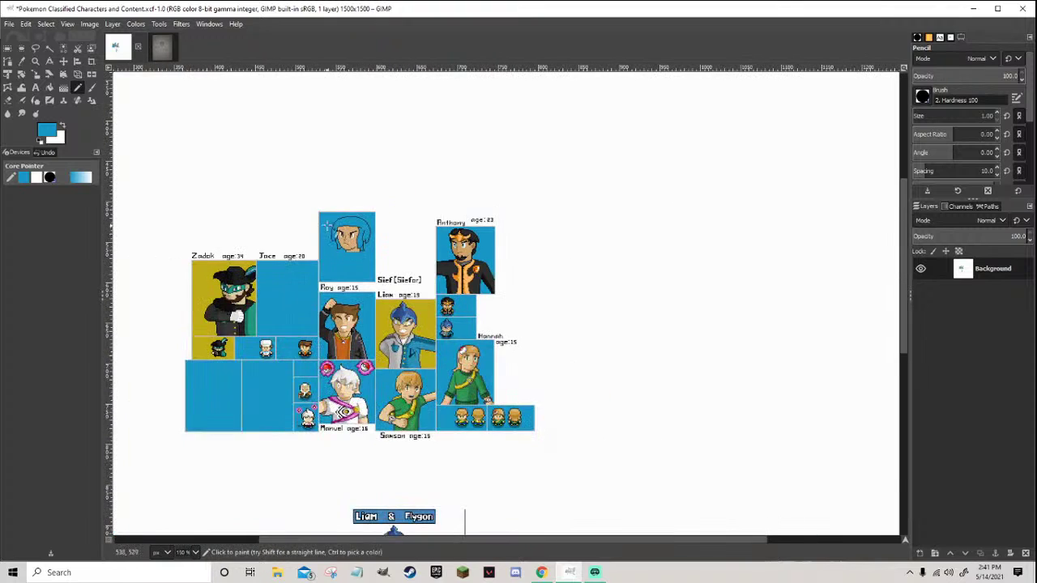
Try to reshape the hooked lower end of the left outer hair outline into a slanted tip
{"action": "scroll", "coordinate": [368, 247], "scroll_direction": "up", "scroll_amount": 6}
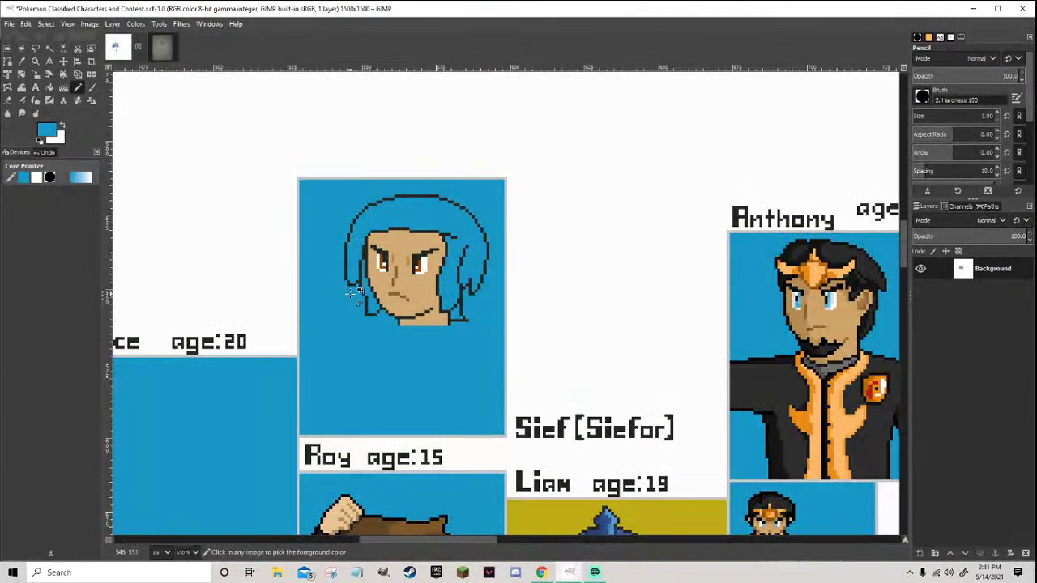
{"action": "scroll", "coordinate": [348, 288], "scroll_direction": "up", "scroll_amount": 4}
{"action": "left_click", "coordinate": [332, 235], "text": "ctrl"}
{"action": "left_click_drag", "start_coordinate": [332, 245], "coordinate": [343, 285]}
{"action": "scroll", "coordinate": [343, 283], "scroll_direction": "down", "scroll_amount": 4}
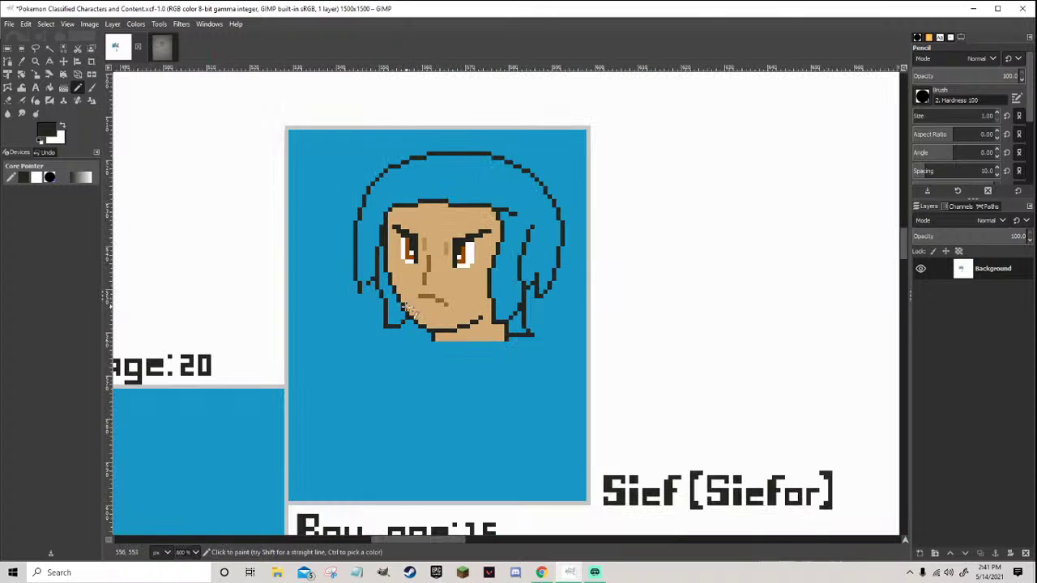
Clear the hook between the left outer hair outline and the inner strand with background blue, leaving the outer line open
{"action": "scroll", "coordinate": [370, 297], "scroll_direction": "up", "scroll_amount": 4}
{"action": "left_click", "coordinate": [366, 287], "text": "ctrl"}
{"action": "left_click_drag", "start_coordinate": [365, 287], "coordinate": [335, 231]}
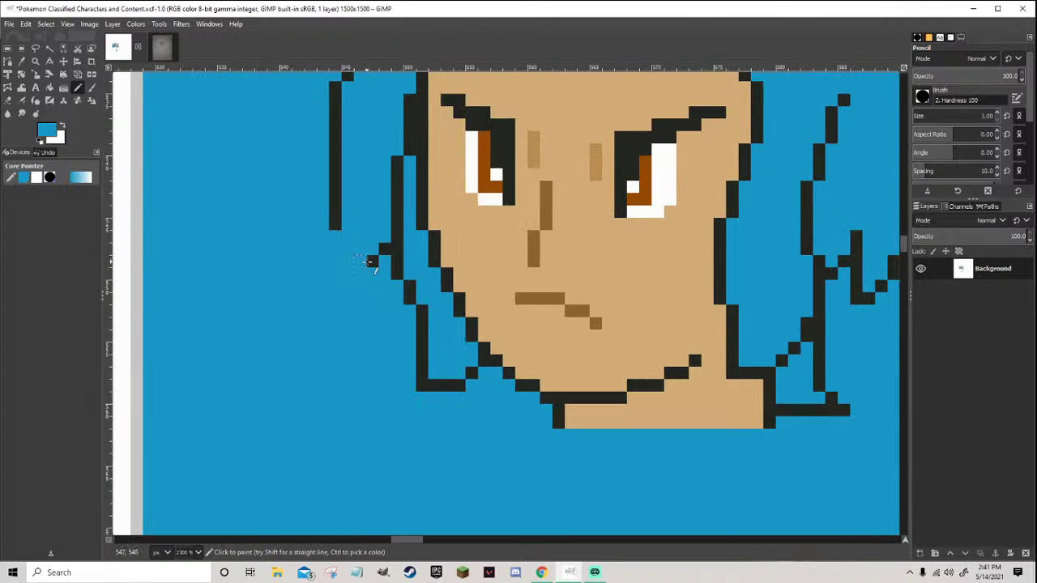
{"action": "left_click", "coordinate": [336, 225], "text": "ctrl"}
{"action": "scroll", "coordinate": [342, 227], "scroll_direction": "down", "scroll_amount": 4}
Draw a pointed lock tip at the lower end of the left outer hair outline and join it to the inner strand
{"action": "scroll", "coordinate": [346, 241], "scroll_direction": "up", "scroll_amount": 3}
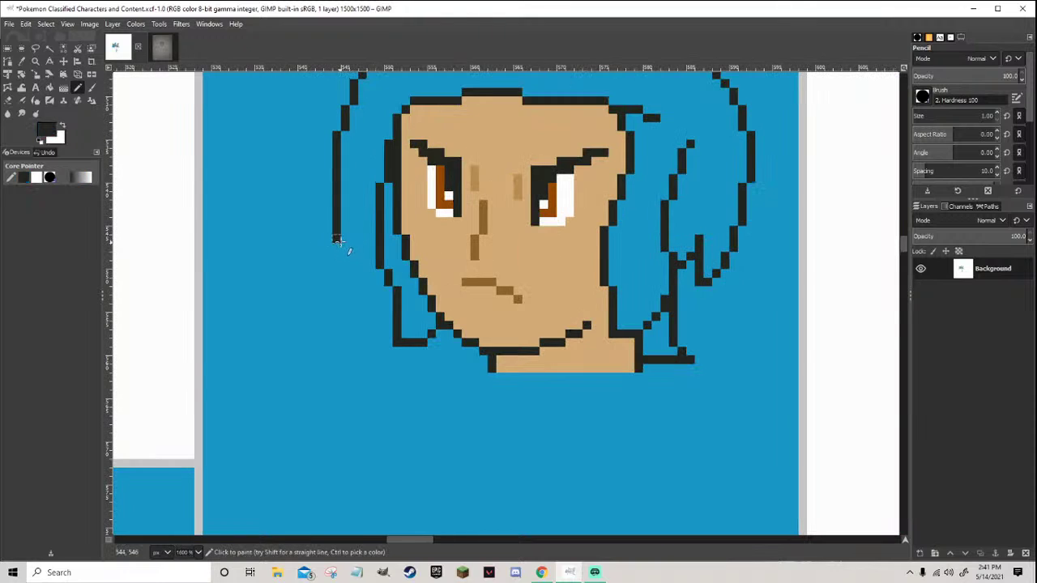
{"action": "left_click", "coordinate": [344, 252], "text": "ctrl"}
{"action": "left_click_drag", "start_coordinate": [353, 281], "coordinate": [360, 240]}
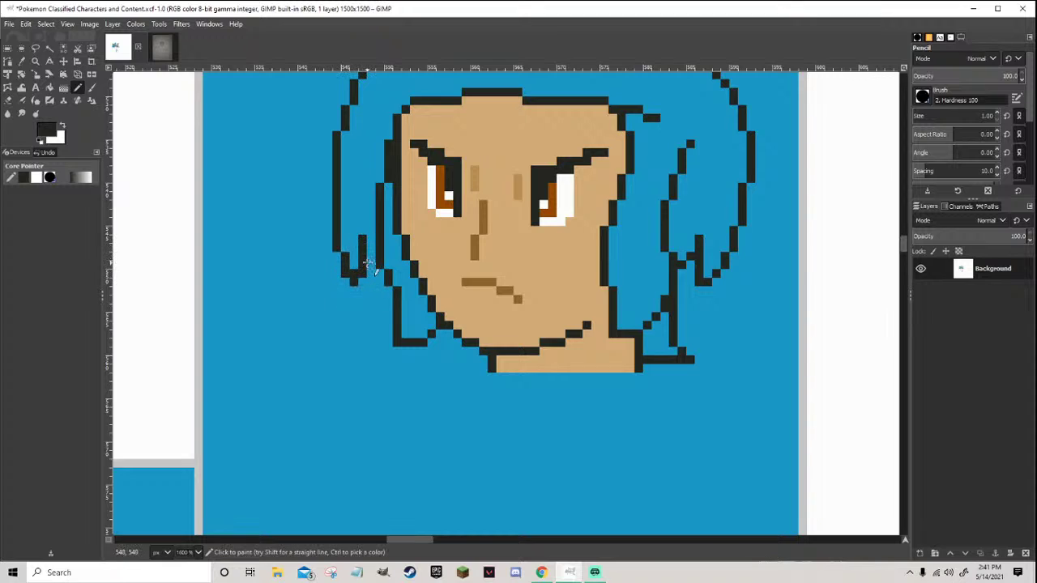
{"action": "left_click", "coordinate": [368, 264], "text": "ctrl"}
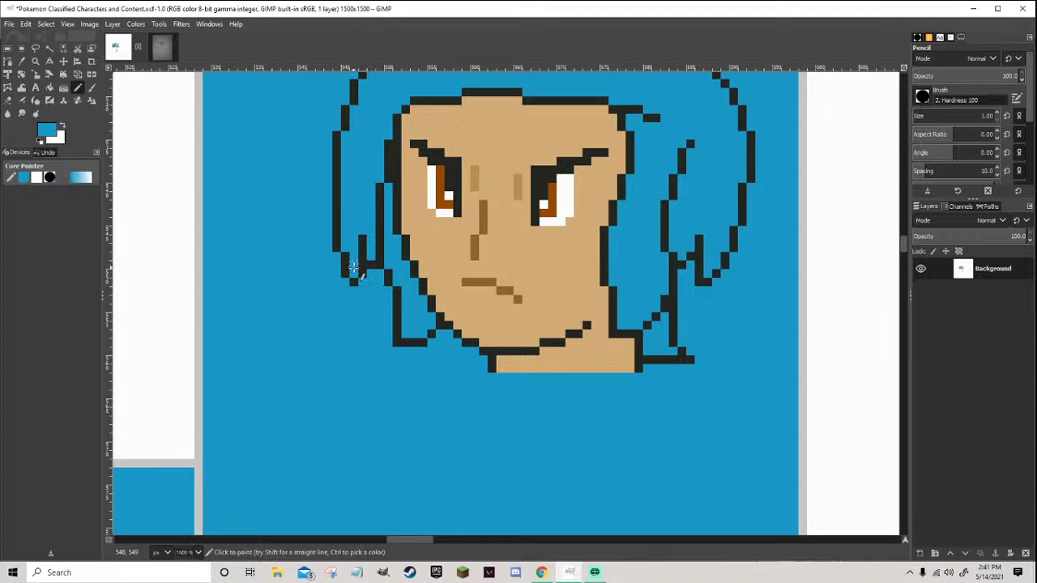
{"action": "left_click", "coordinate": [354, 267], "text": "ctrl"}
{"action": "scroll", "coordinate": [354, 276], "scroll_direction": "down", "scroll_amount": 8}
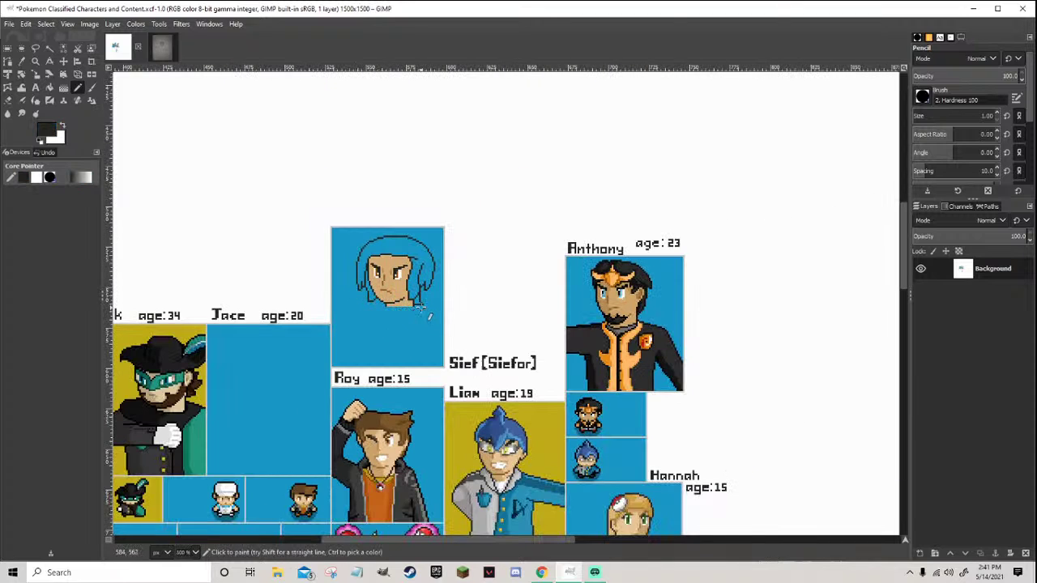
Remove the upright spike inside the left lock tip with background blue and square off the tip, comparing it with the other portraits
{"action": "scroll", "coordinate": [365, 283], "scroll_direction": "up", "scroll_amount": 7}
{"action": "left_click", "coordinate": [362, 285], "text": "ctrl"}
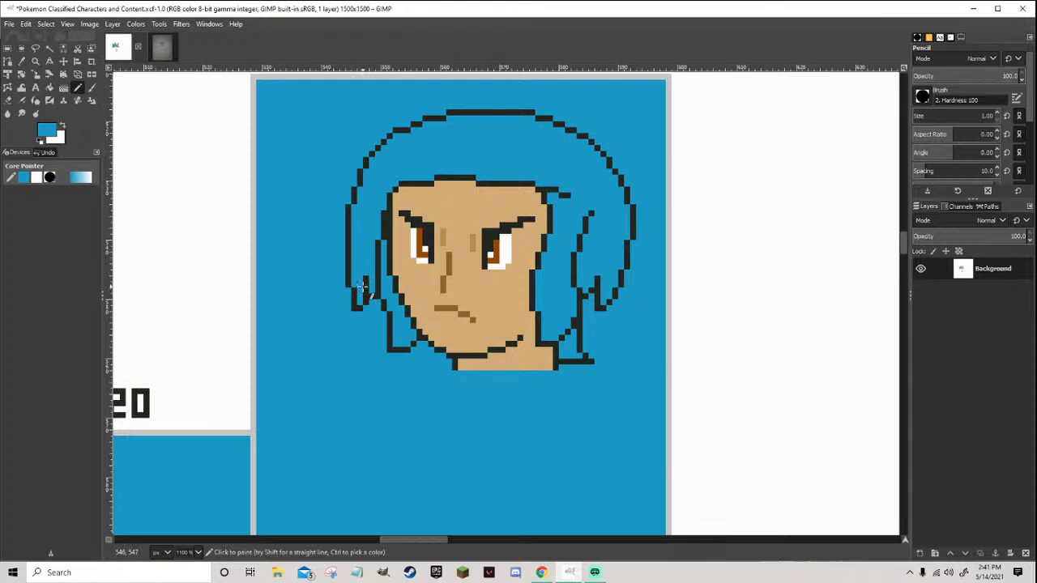
{"action": "left_click", "coordinate": [364, 288], "text": "ctrl"}
{"action": "scroll", "coordinate": [366, 287], "scroll_direction": "down", "scroll_amount": 7}
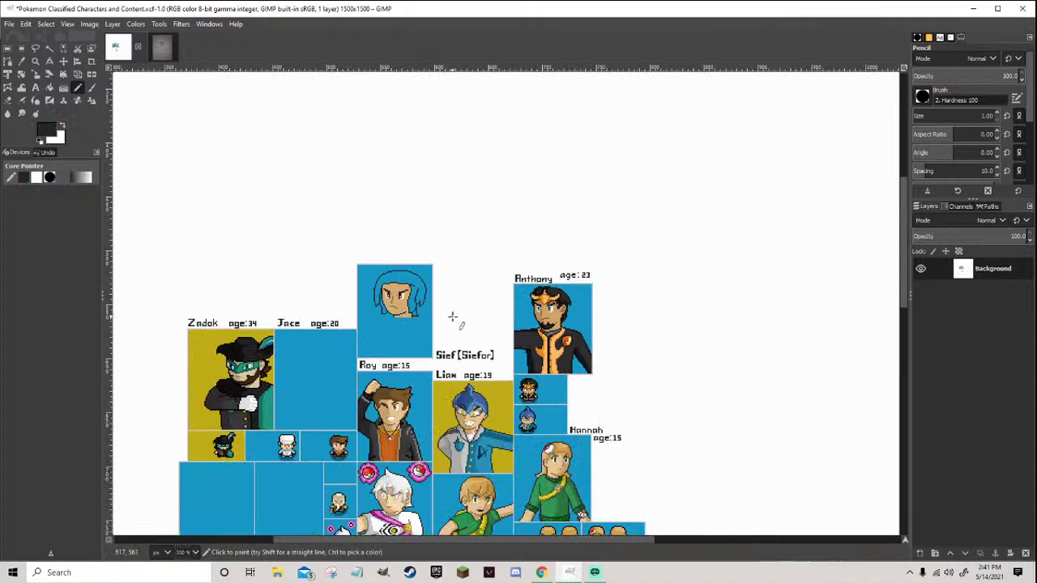
{"action": "scroll", "coordinate": [391, 301], "scroll_direction": "up", "scroll_amount": 9}
{"action": "scroll", "coordinate": [350, 314], "scroll_direction": "down", "scroll_amount": 2}
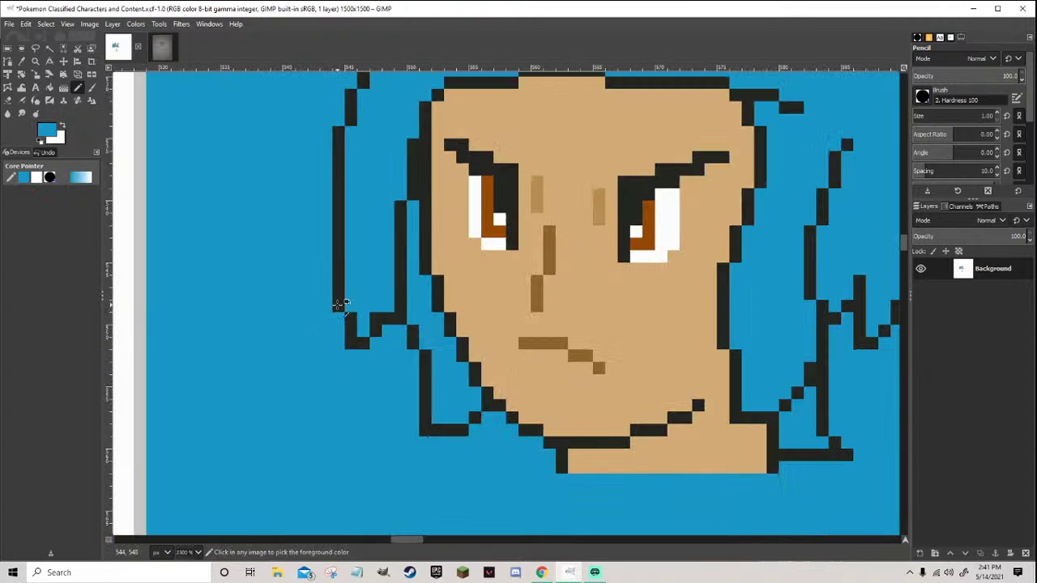
{"action": "scroll", "coordinate": [340, 300], "scroll_direction": "down", "scroll_amount": 4}
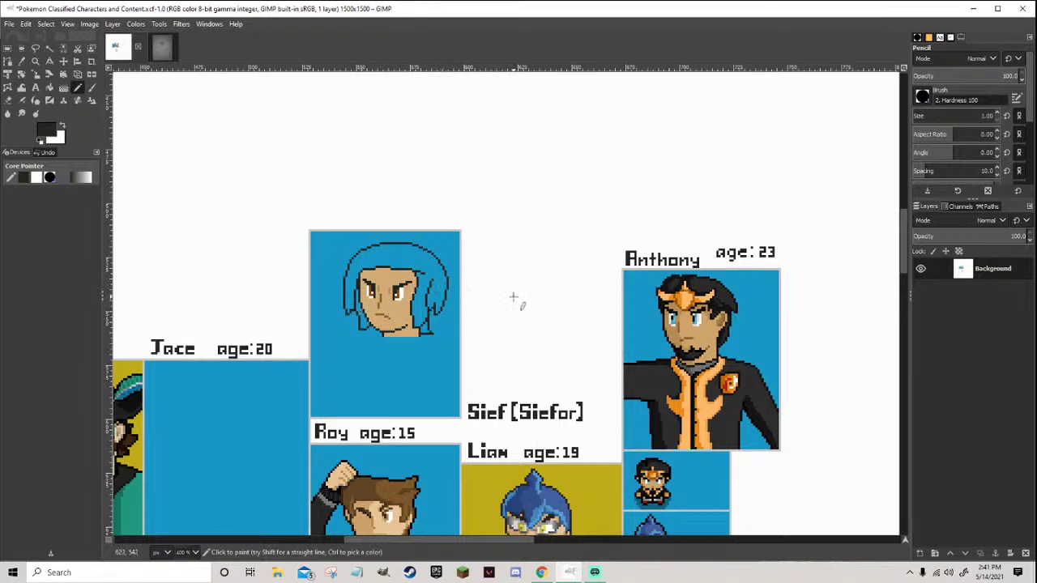
{"action": "scroll", "coordinate": [510, 299], "scroll_direction": "down", "scroll_amount": 6}
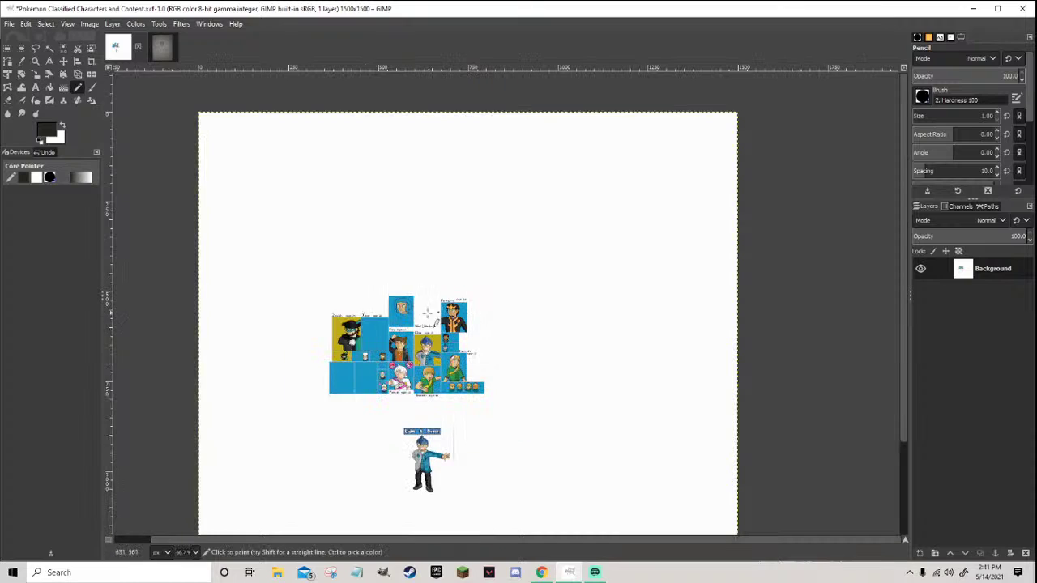
Clear the left outer hair outline from the crown down to its squared lower tip with background blue
{"action": "scroll", "coordinate": [455, 327], "scroll_direction": "up", "scroll_amount": 5}
{"action": "scroll", "coordinate": [375, 293], "scroll_direction": "up", "scroll_amount": 3}
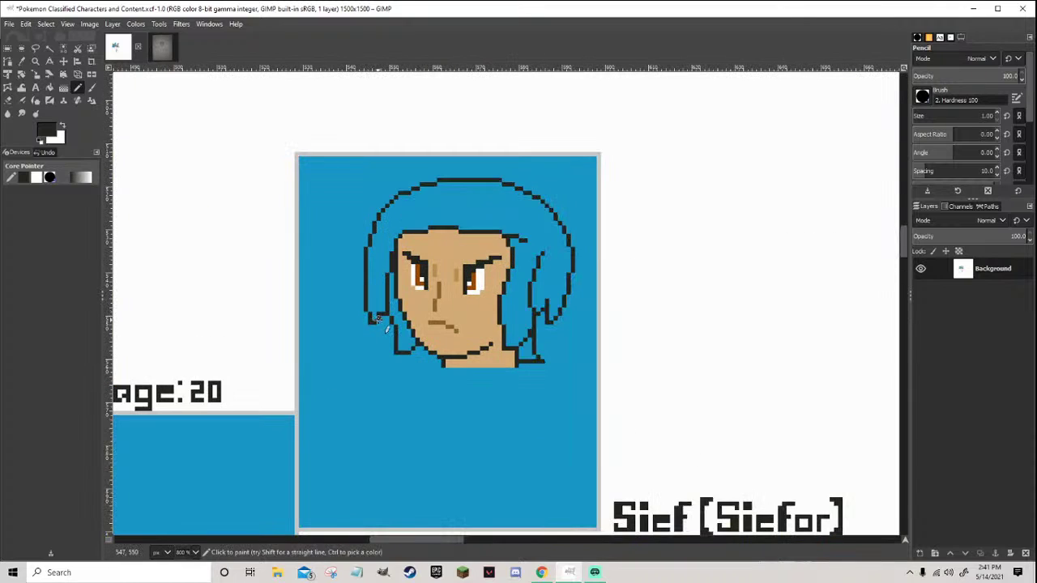
{"action": "scroll", "coordinate": [386, 326], "scroll_direction": "up", "scroll_amount": 1}
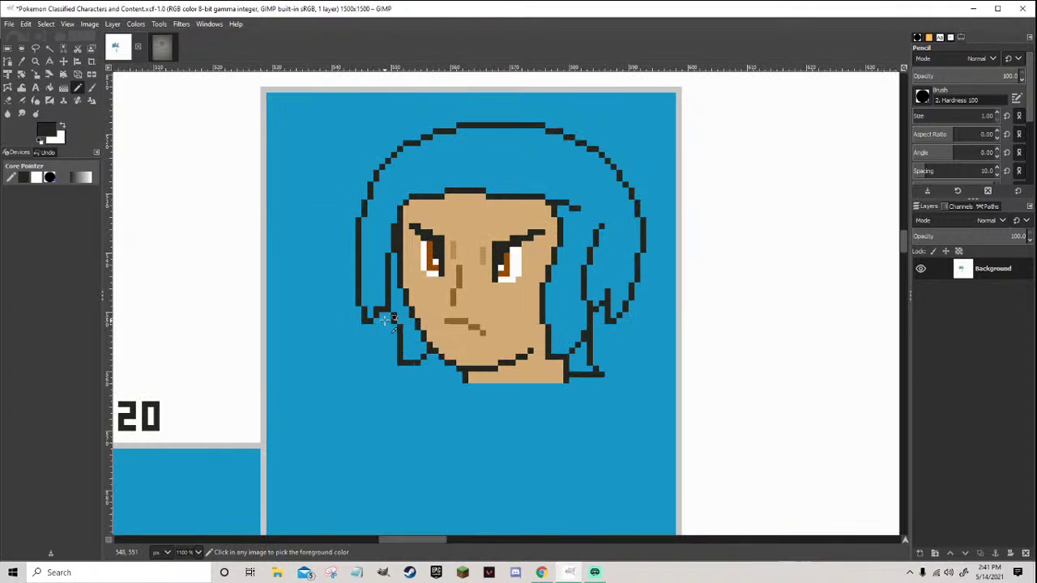
{"action": "left_click", "coordinate": [380, 322], "text": "ctrl"}
{"action": "mouse_move", "coordinate": [366, 318]}
{"action": "left_mouse_down"}
{"action": "mouse_move", "coordinate": [358, 222]}
{"action": "mouse_move", "coordinate": [379, 166]}
{"action": "mouse_move", "coordinate": [446, 130]}
{"action": "mouse_move", "coordinate": [412, 143]}
{"action": "mouse_move", "coordinate": [376, 197]}
{"action": "mouse_move", "coordinate": [364, 286]}
{"action": "left_mouse_up"}
Redraw the left outer hair outline in the dark outline colour, curving from the crown down and inward to the inner strand
{"action": "left_click", "coordinate": [438, 132], "text": "ctrl"}
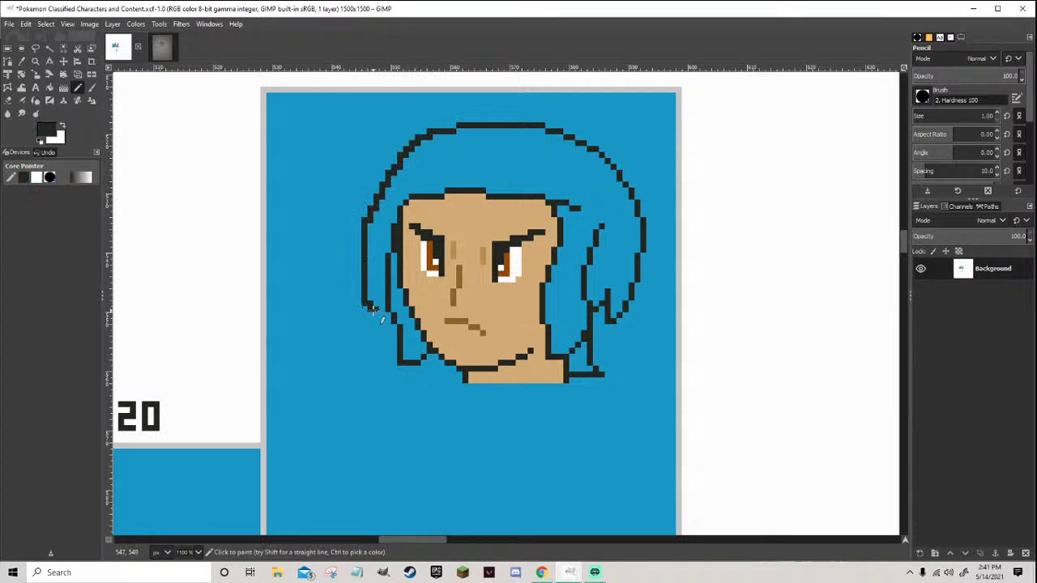
{"action": "key", "text": "1"}
{"action": "scroll", "coordinate": [413, 303], "scroll_direction": "up", "scroll_amount": 3, "text": "ctrl"}
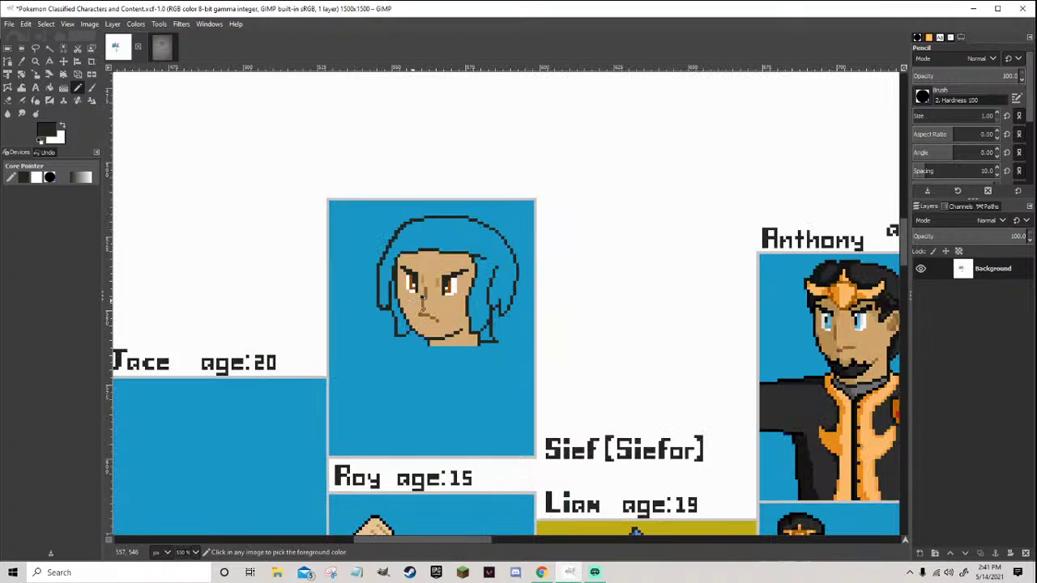
{"action": "key", "text": "ctrl+z"}
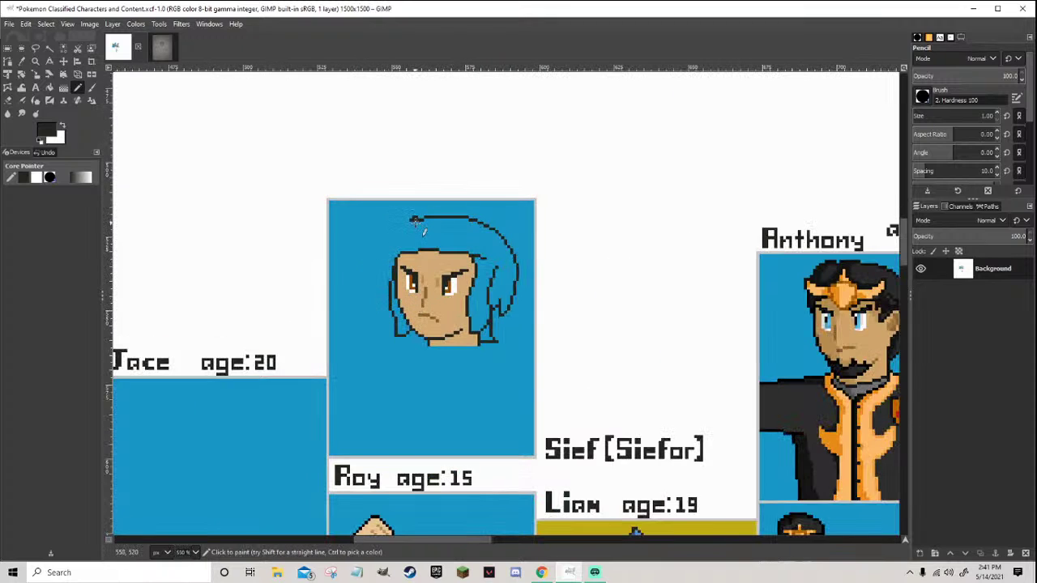
{"action": "scroll", "coordinate": [416, 215], "scroll_direction": "up", "scroll_amount": 2, "text": "ctrl"}
{"action": "left_click_drag", "start_coordinate": [421, 222], "coordinate": [372, 268]}
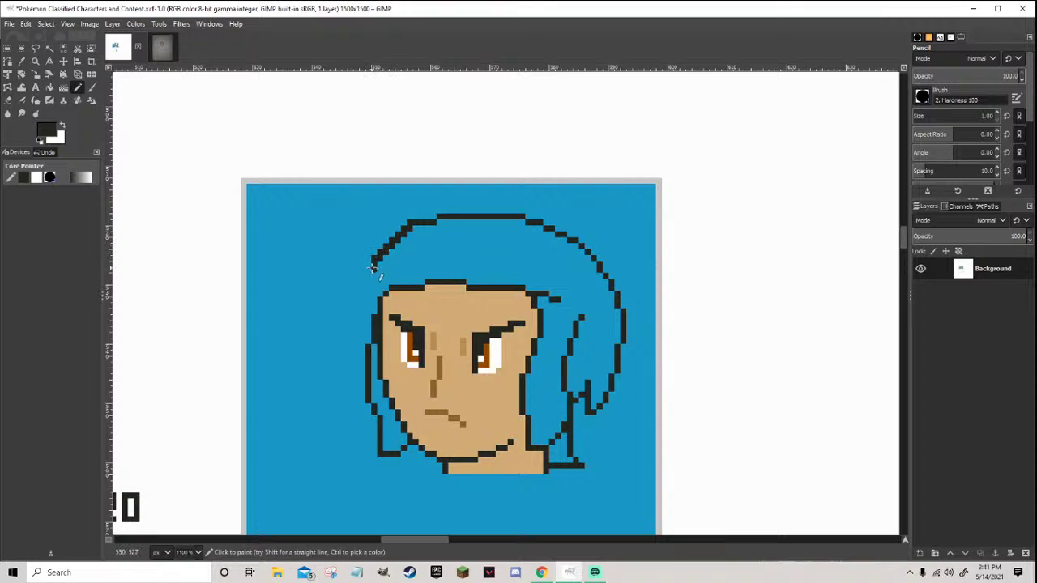
{"action": "key", "text": "ctrl+z"}
{"action": "mouse_move", "coordinate": [417, 222]}
{"action": "left_mouse_down"}
{"action": "mouse_move", "coordinate": [362, 271]}
{"action": "mouse_move", "coordinate": [344, 324]}
{"action": "mouse_move", "coordinate": [357, 389]}
{"action": "left_mouse_up"}
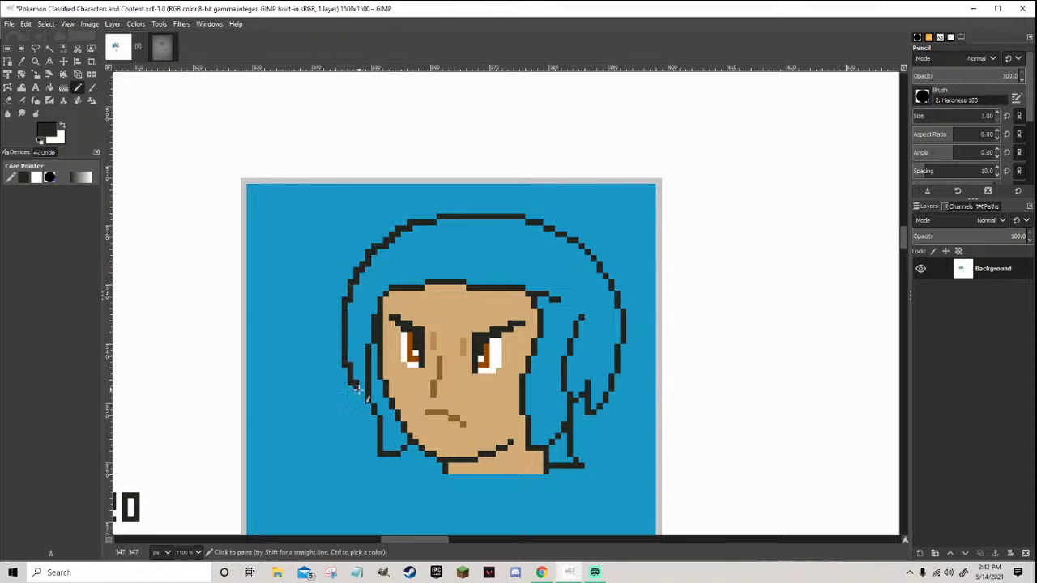
Thin the redrawn left hair outline to a single-pixel line by painting its doubled corner pixels background blue
{"action": "scroll", "coordinate": [362, 391], "scroll_direction": "down", "scroll_amount": 4}
{"action": "scroll", "coordinate": [356, 392], "scroll_direction": "up", "scroll_amount": 5}
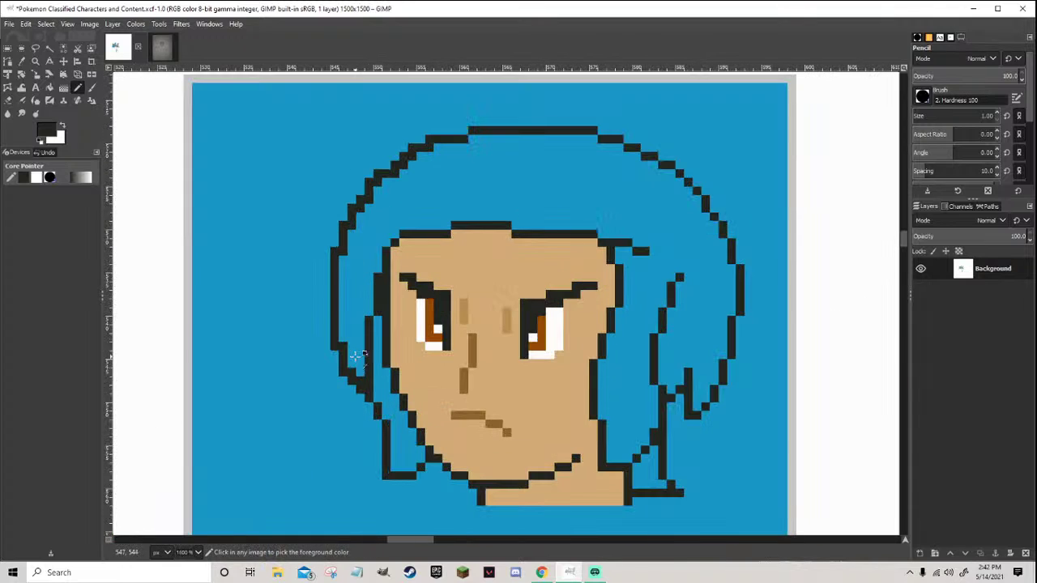
{"action": "left_click", "coordinate": [354, 392], "text": "ctrl"}
{"action": "left_click_drag", "start_coordinate": [351, 372], "coordinate": [343, 346]}
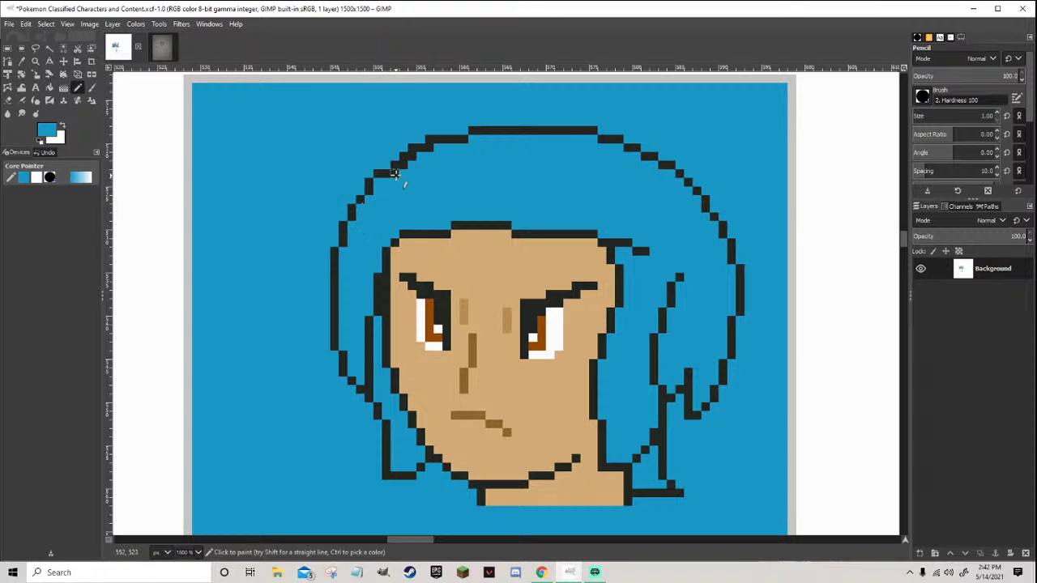
Compare the hair with the other portraits and add dark outline pixels to smooth the curve's upper-left stair steps
{"action": "scroll", "coordinate": [466, 168], "scroll_direction": "down", "scroll_amount": 4}
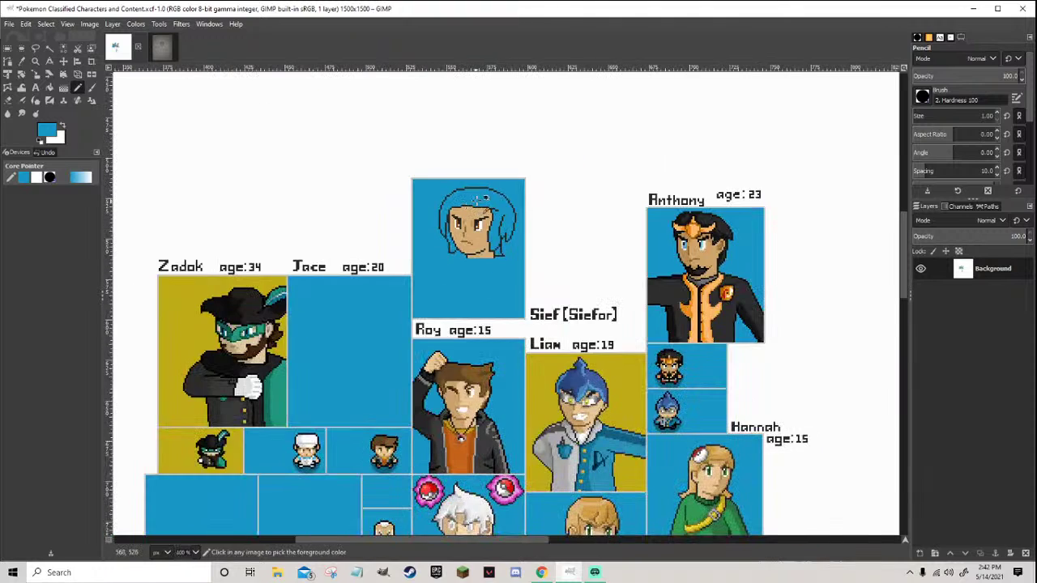
{"action": "scroll", "coordinate": [454, 178], "scroll_direction": "up", "scroll_amount": 6}
{"action": "left_click", "coordinate": [415, 188], "text": "ctrl"}
{"action": "left_click", "coordinate": [415, 188]}
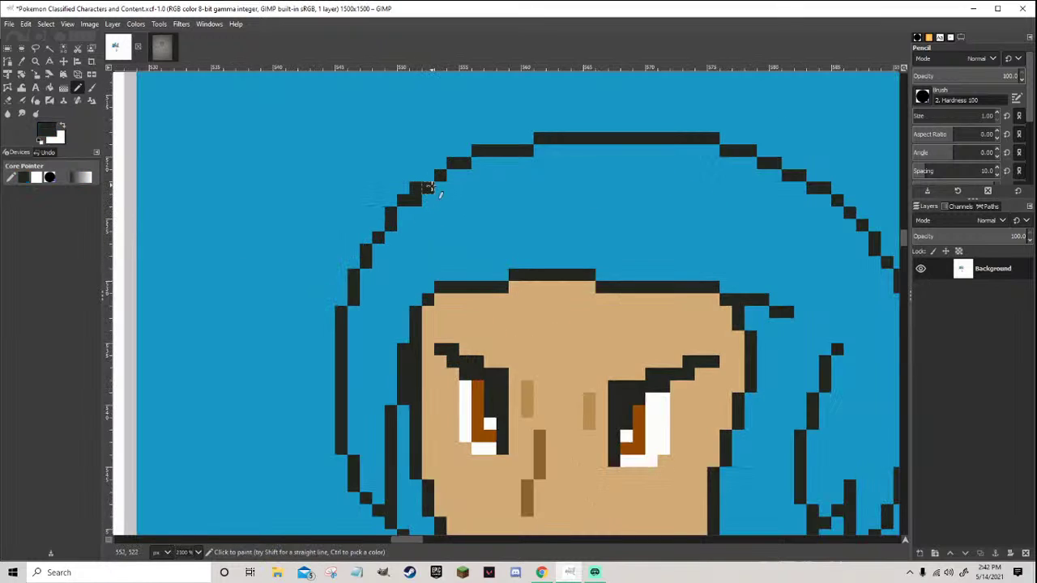
Erase the surplus pixel on the upper-left curve of the hair outline with the background blue
{"action": "left_click", "coordinate": [415, 200], "text": "ctrl"}
{"action": "left_click", "coordinate": [405, 201], "text": "ctrl"}
{"action": "scroll", "coordinate": [437, 215], "scroll_direction": "down", "scroll_amount": 5}
{"action": "scroll", "coordinate": [467, 221], "scroll_direction": "up", "scroll_amount": 4}
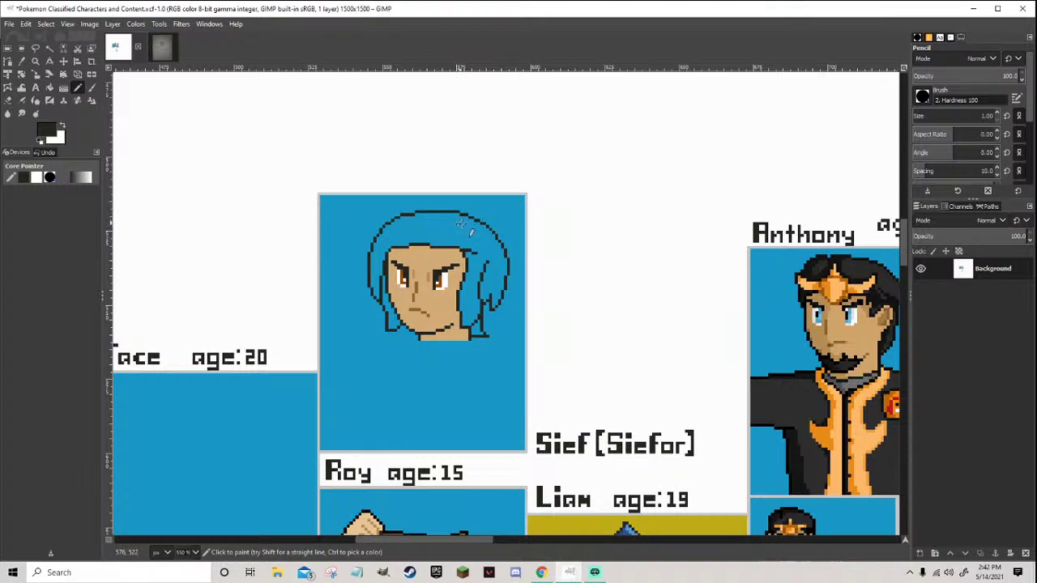
Draw a small hair lock below the left side of the jaw, join it to the neck outline, and save the image
{"action": "scroll", "coordinate": [391, 340], "scroll_direction": "up", "scroll_amount": 2}
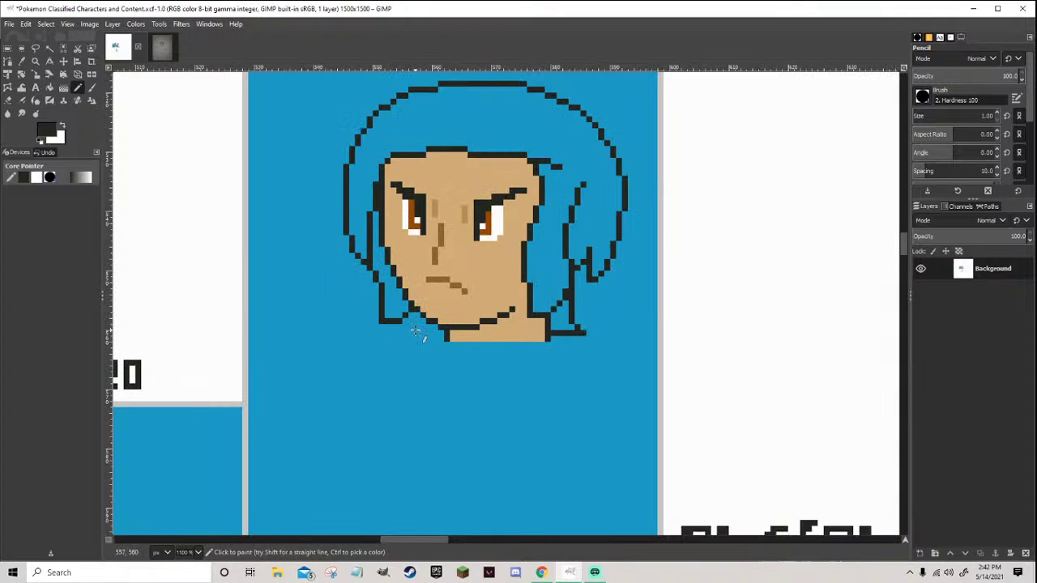
{"action": "scroll", "coordinate": [415, 330], "scroll_direction": "up", "scroll_amount": 1}
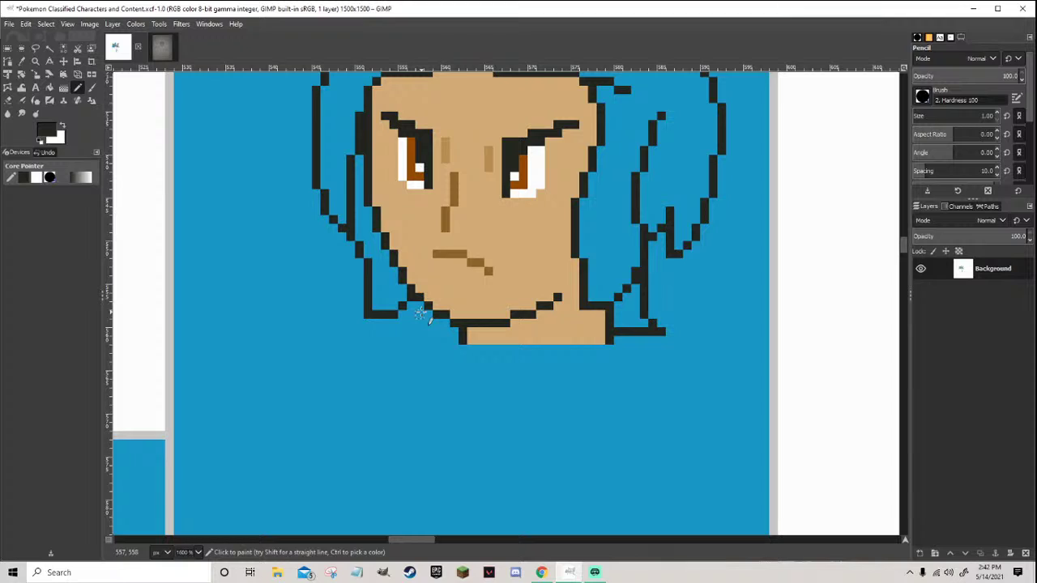
{"action": "left_click", "coordinate": [420, 311]}
{"action": "left_click_drag", "start_coordinate": [409, 331], "coordinate": [416, 332]}
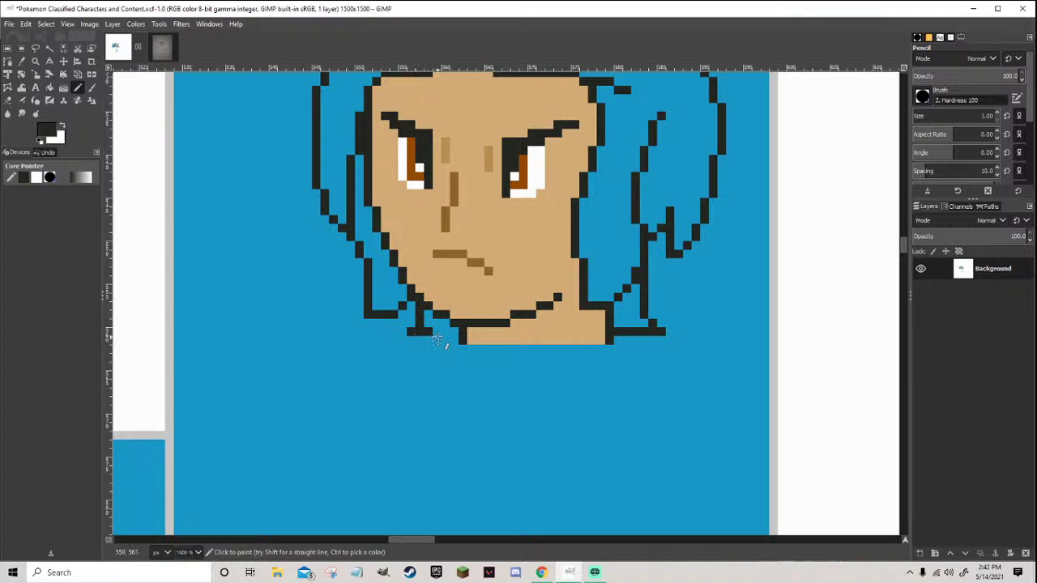
{"action": "scroll", "coordinate": [486, 368], "scroll_direction": "down", "scroll_amount": 2}
{"action": "scroll", "coordinate": [487, 372], "scroll_direction": "up", "scroll_amount": 2}
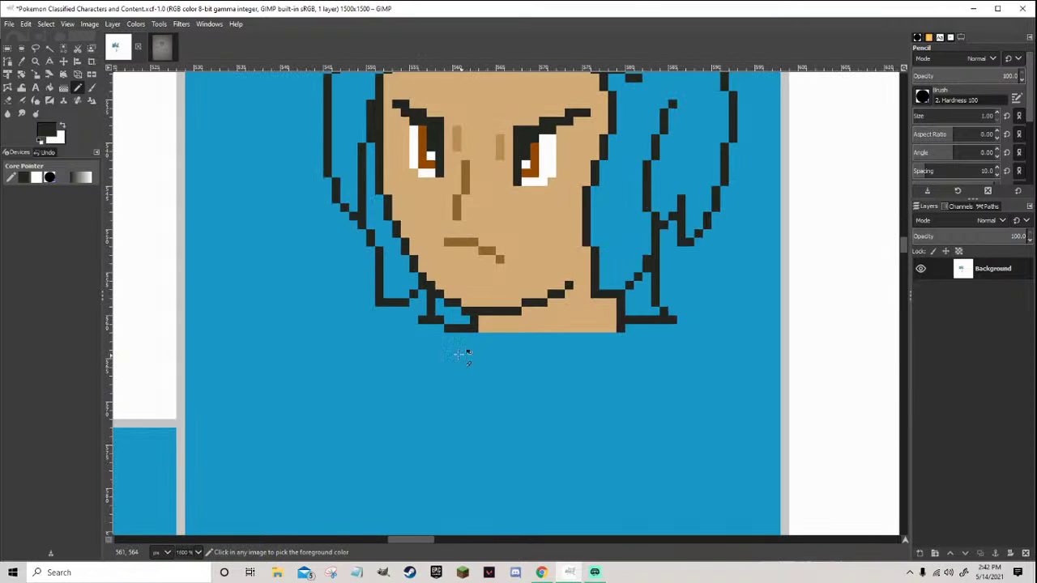
{"action": "left_click", "coordinate": [440, 326], "text": "ctrl"}
{"action": "left_click", "coordinate": [433, 318], "text": "ctrl"}
{"action": "scroll", "coordinate": [436, 323], "scroll_direction": "down", "scroll_amount": 3}
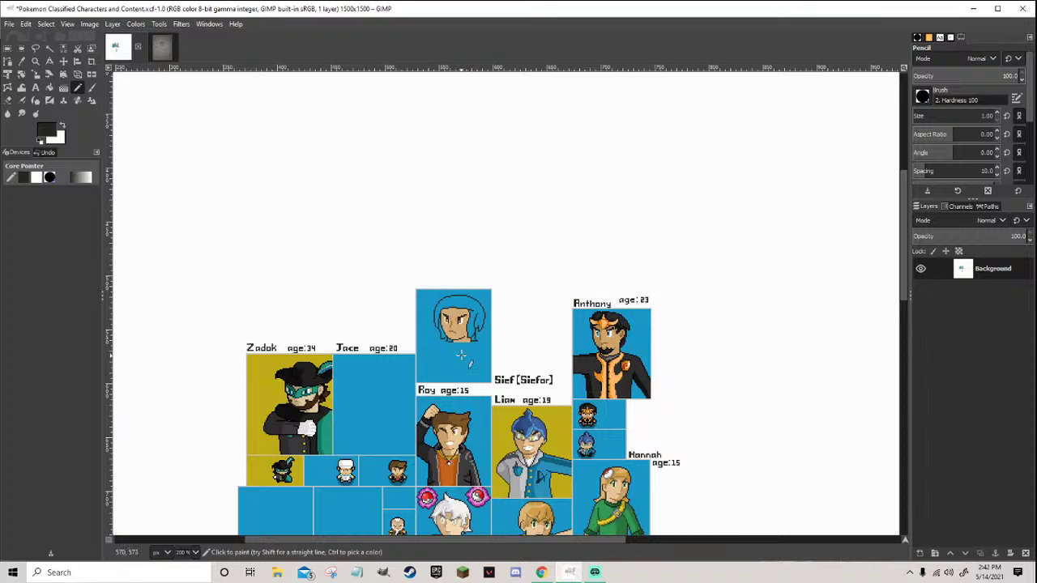
{"action": "scroll", "coordinate": [464, 359], "scroll_direction": "up", "scroll_amount": 3}
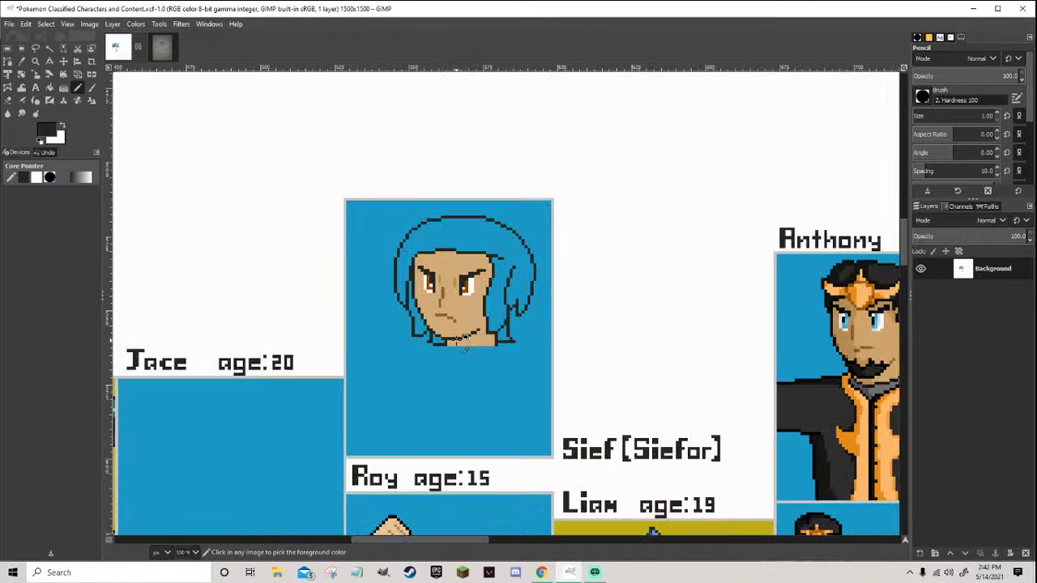
{"action": "key", "text": "ctrl+s"}
Change the foreground colour from dark grey to pure black
{"action": "scroll", "coordinate": [446, 322], "scroll_direction": "up", "scroll_amount": 2}
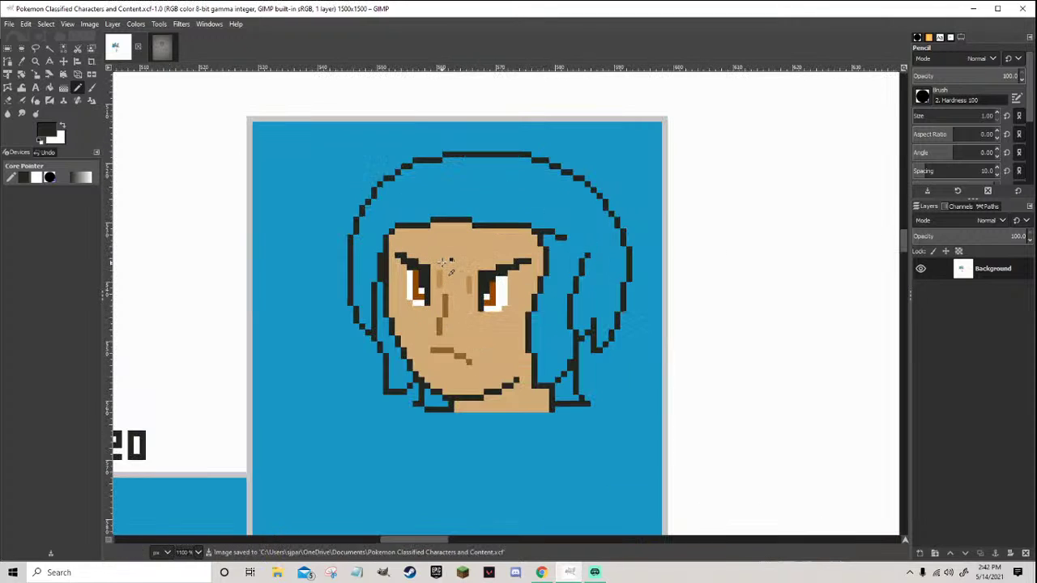
{"action": "left_click", "coordinate": [51, 132]}
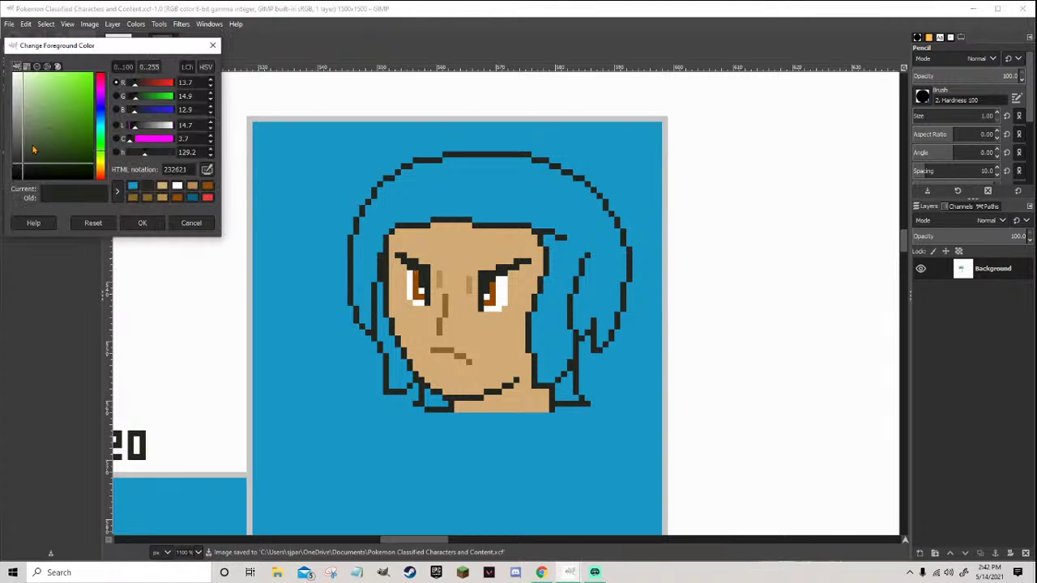
{"action": "left_click_drag", "start_coordinate": [27, 163], "coordinate": [15, 175]}
{"action": "left_click", "coordinate": [142, 223]}
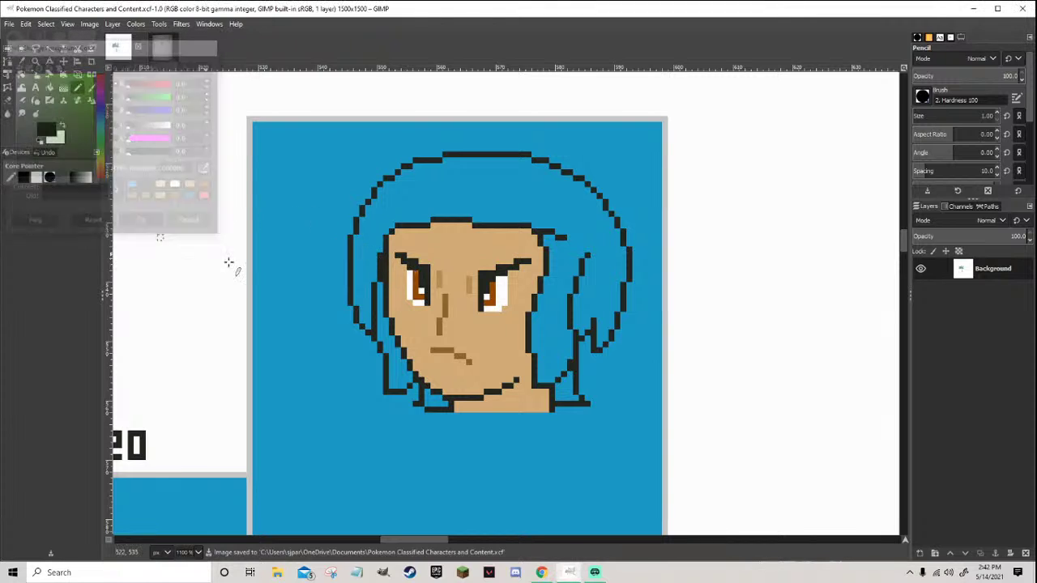
{"action": "scroll", "coordinate": [389, 283], "scroll_direction": "up", "scroll_amount": 2}
{"action": "key", "text": "t"}
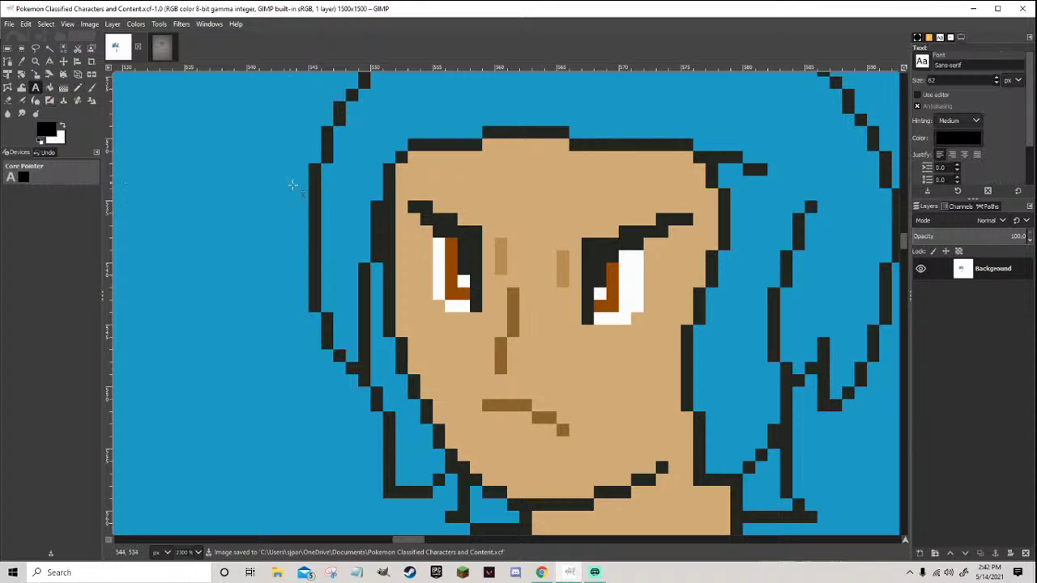
{"action": "left_click", "coordinate": [382, 226]}
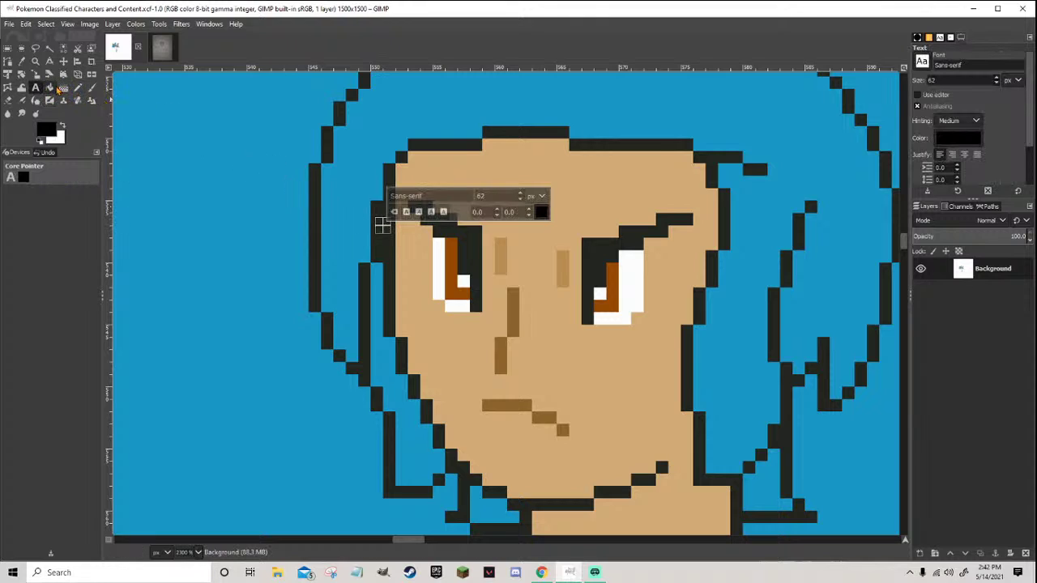
{"action": "key", "text": "Escape"}
Bucket-fill the left face outline, the left hair strands and the chin line with black
{"action": "key", "text": "shift+b"}
{"action": "left_click", "coordinate": [381, 233]}
{"action": "left_click", "coordinate": [425, 146]}
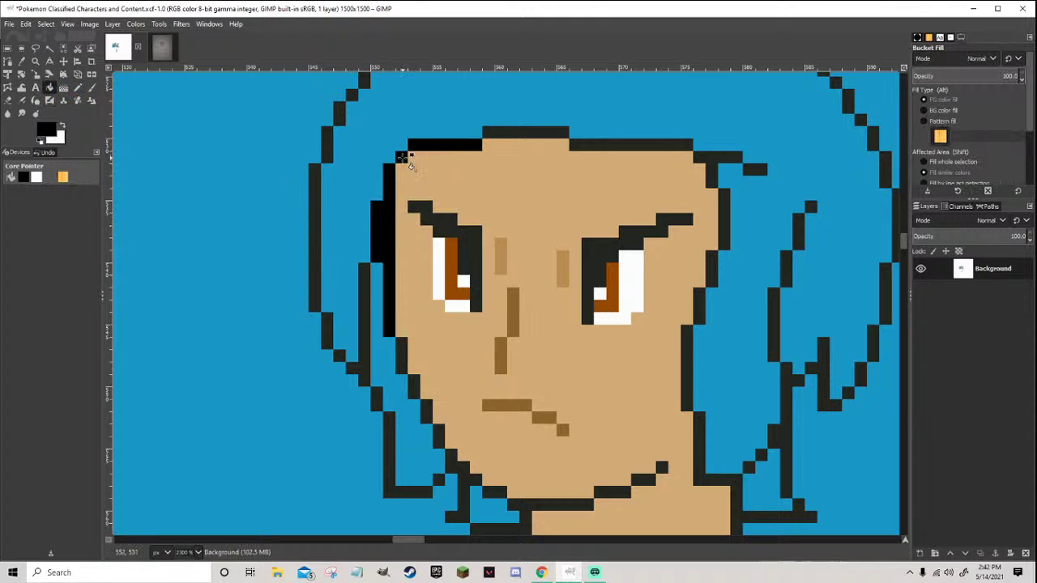
{"action": "scroll", "coordinate": [405, 243], "scroll_direction": "down", "scroll_amount": 9}
{"action": "scroll", "coordinate": [365, 276], "scroll_direction": "up", "scroll_amount": 7}
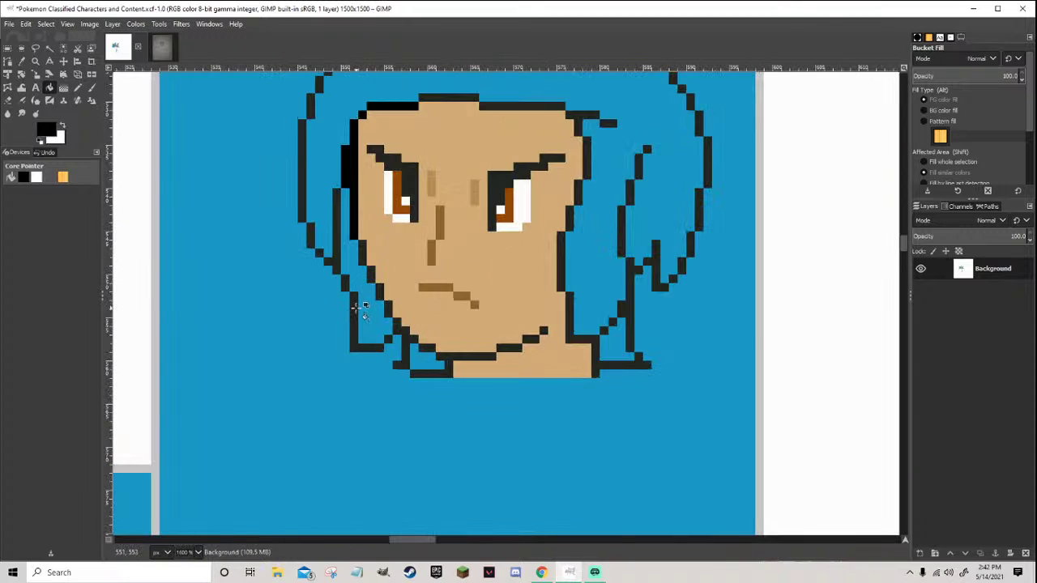
{"action": "left_click", "coordinate": [345, 272]}
{"action": "left_click", "coordinate": [362, 254]}
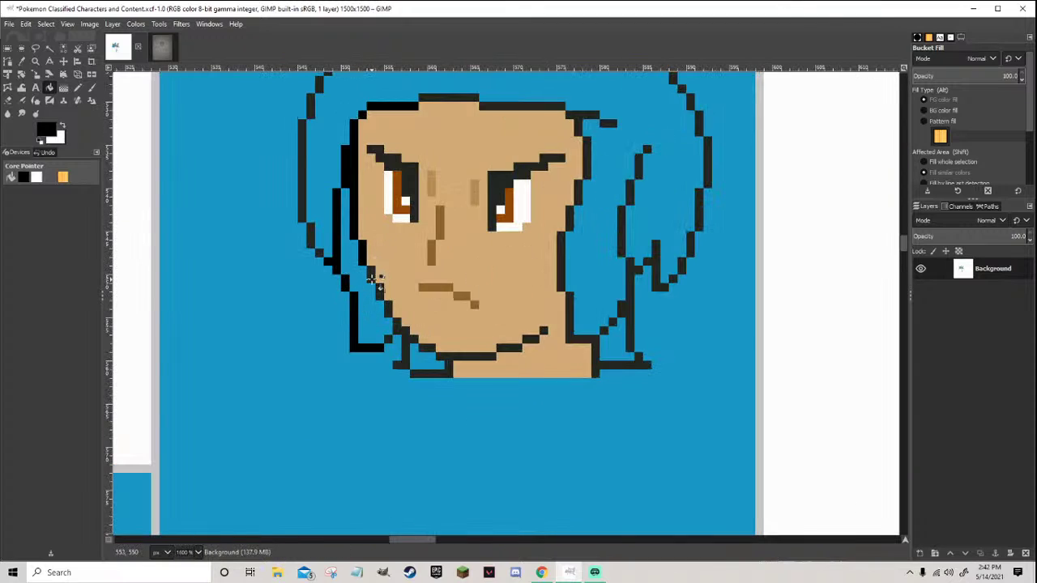
{"action": "left_click", "coordinate": [410, 338]}
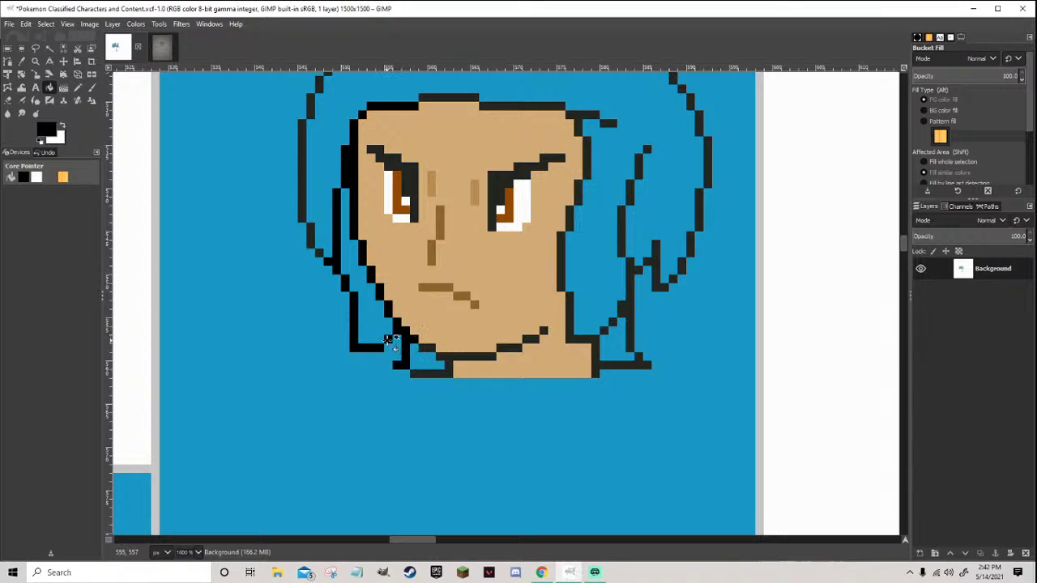
{"action": "left_click", "coordinate": [425, 348]}
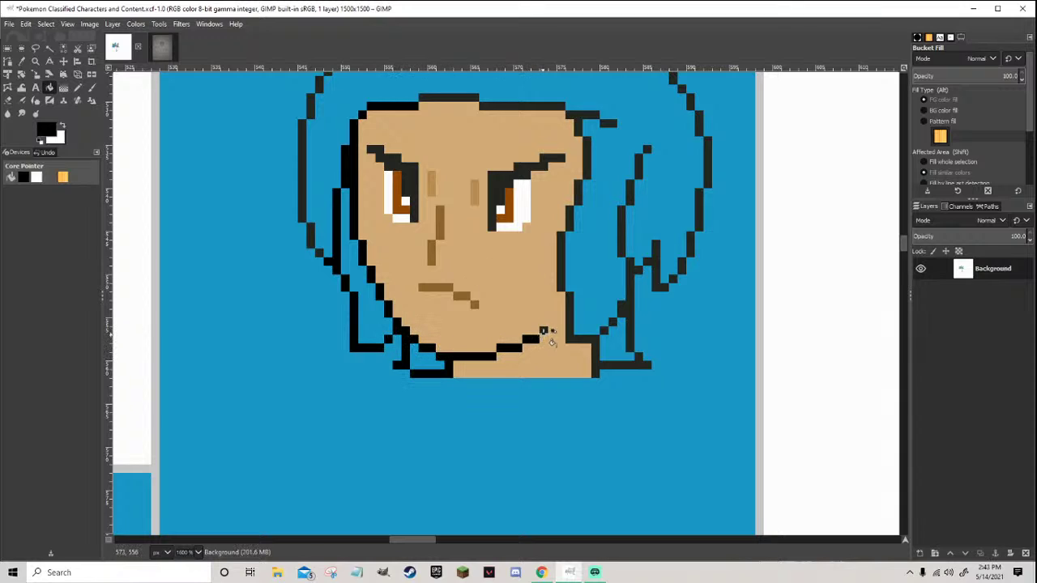
Fill the outlines of the neck, the right side of the face and the remaining hairline with black
{"action": "left_click", "coordinate": [571, 328]}
{"action": "left_click", "coordinate": [586, 166]}
{"action": "left_click", "coordinate": [527, 104]}
{"action": "left_click", "coordinate": [477, 99]}
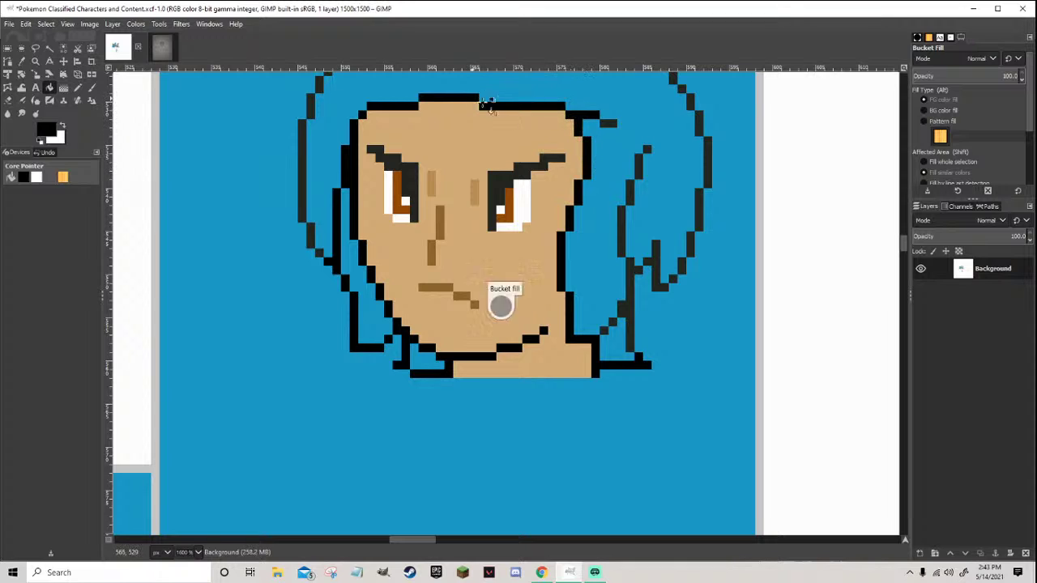
Fill the top of the inner right hair strand and both eyebrows with their eye outlines with black
{"action": "left_click", "coordinate": [648, 152]}
{"action": "scroll", "coordinate": [654, 192], "scroll_direction": "down", "scroll_amount": 5, "text": "ctrl"}
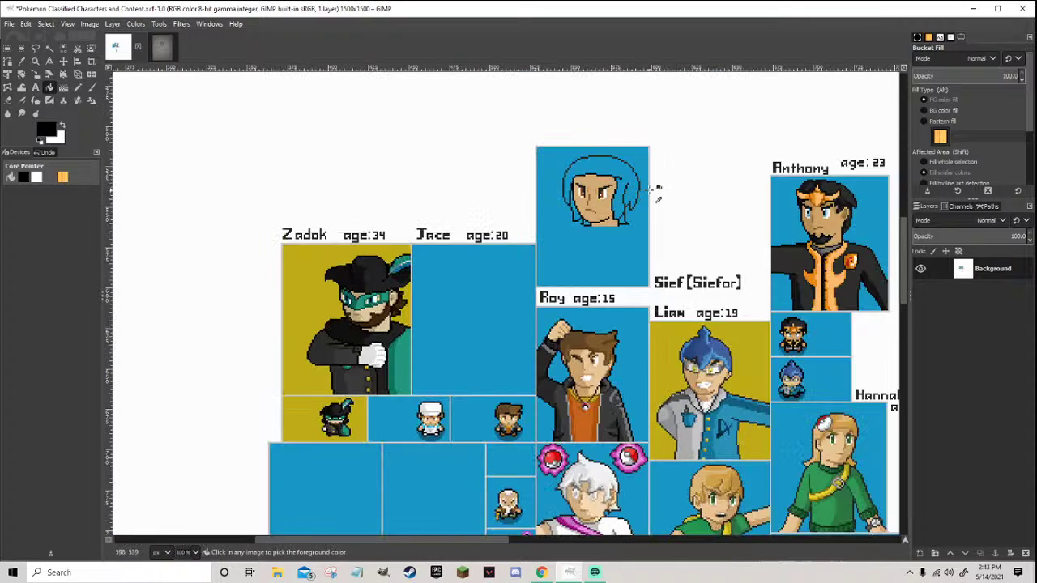
{"action": "scroll", "coordinate": [627, 203], "scroll_direction": "up", "scroll_amount": 3, "text": "ctrl"}
{"action": "scroll", "coordinate": [628, 202], "scroll_direction": "up", "scroll_amount": 2, "text": "ctrl"}
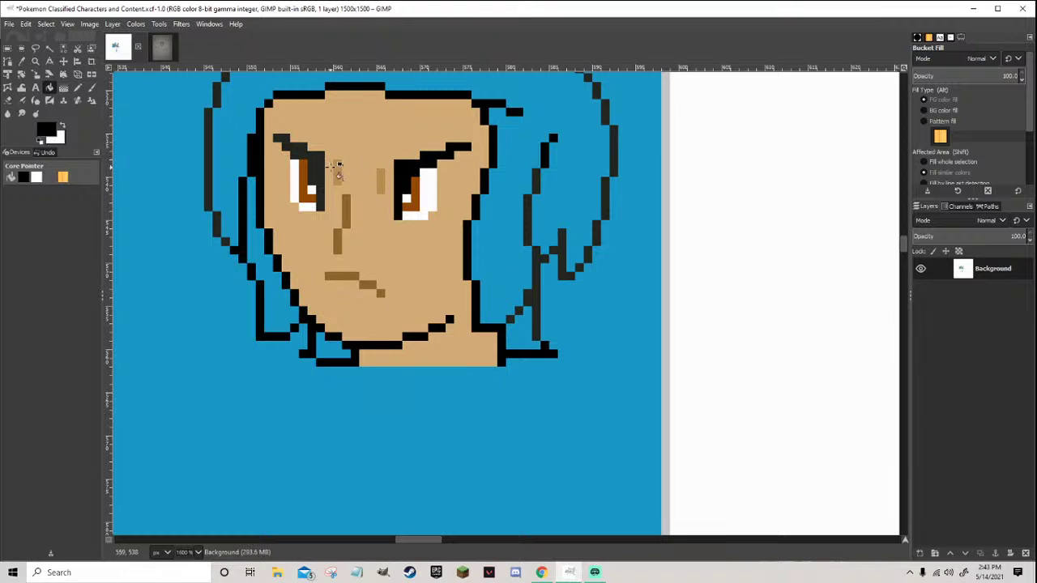
{"action": "scroll", "coordinate": [354, 207], "scroll_direction": "down", "scroll_amount": 5, "text": "ctrl"}
{"action": "scroll", "coordinate": [370, 232], "scroll_direction": "up", "scroll_amount": 4, "text": "ctrl"}
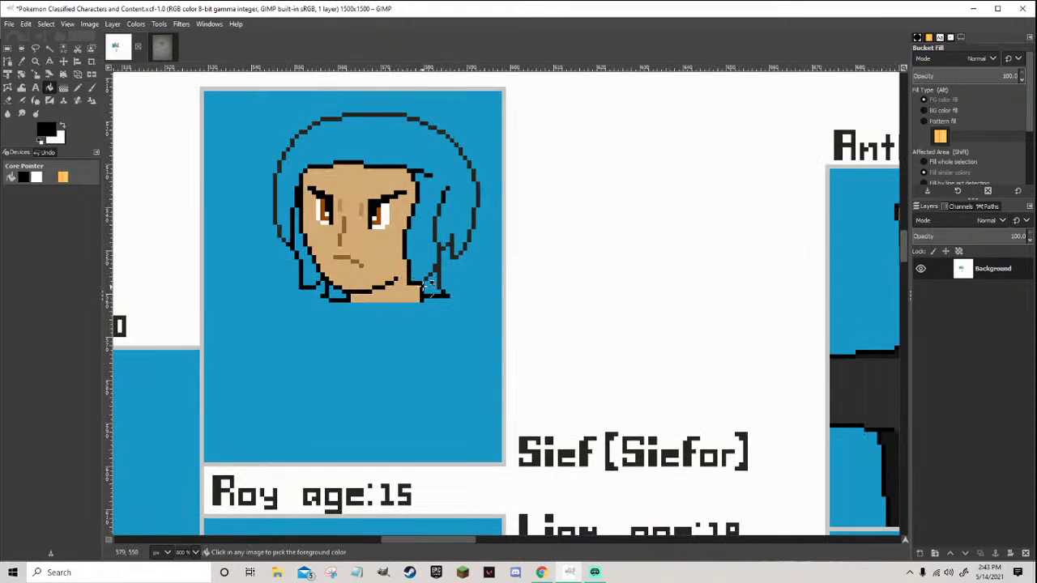
Fill the remaining strand lines at the lower right of the hair with black
{"action": "scroll", "coordinate": [447, 285], "scroll_direction": "down", "scroll_amount": 1, "text": "ctrl"}
{"action": "left_click", "coordinate": [440, 264]}
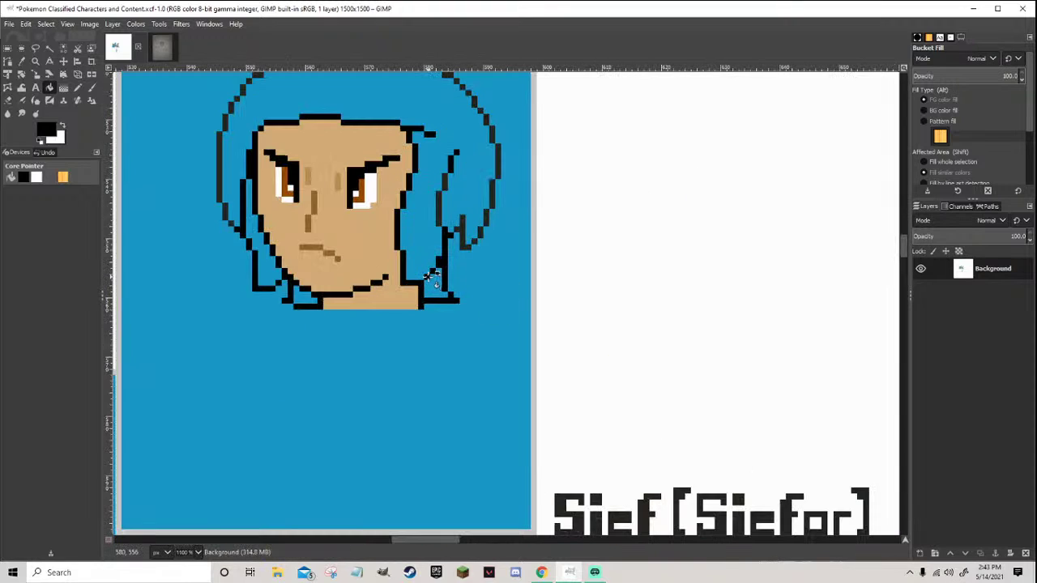
{"action": "left_click", "coordinate": [451, 235]}
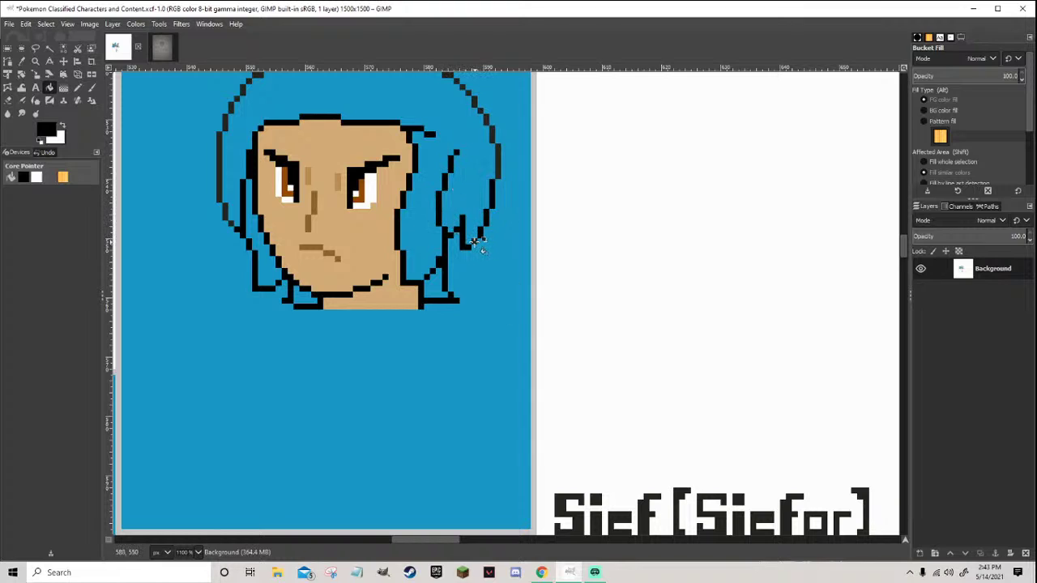
Fill the whole outer curve of the hair, from the right side over the crown to the left, with black
{"action": "scroll", "coordinate": [475, 244], "scroll_direction": "up", "scroll_amount": 3}
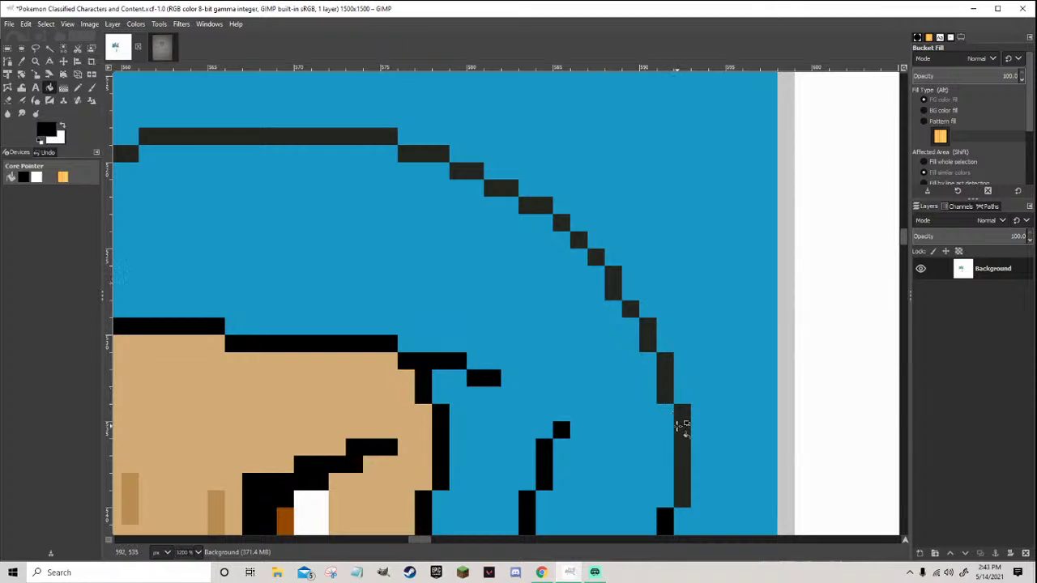
{"action": "mouse_move", "coordinate": [658, 356]}
{"action": "left_mouse_down"}
{"action": "mouse_move", "coordinate": [601, 259]}
{"action": "mouse_move", "coordinate": [566, 225]}
{"action": "mouse_move", "coordinate": [516, 189]}
{"action": "mouse_move", "coordinate": [381, 137]}
{"action": "left_mouse_up"}
{"action": "scroll", "coordinate": [169, 215], "scroll_direction": "left", "scroll_amount": 5}
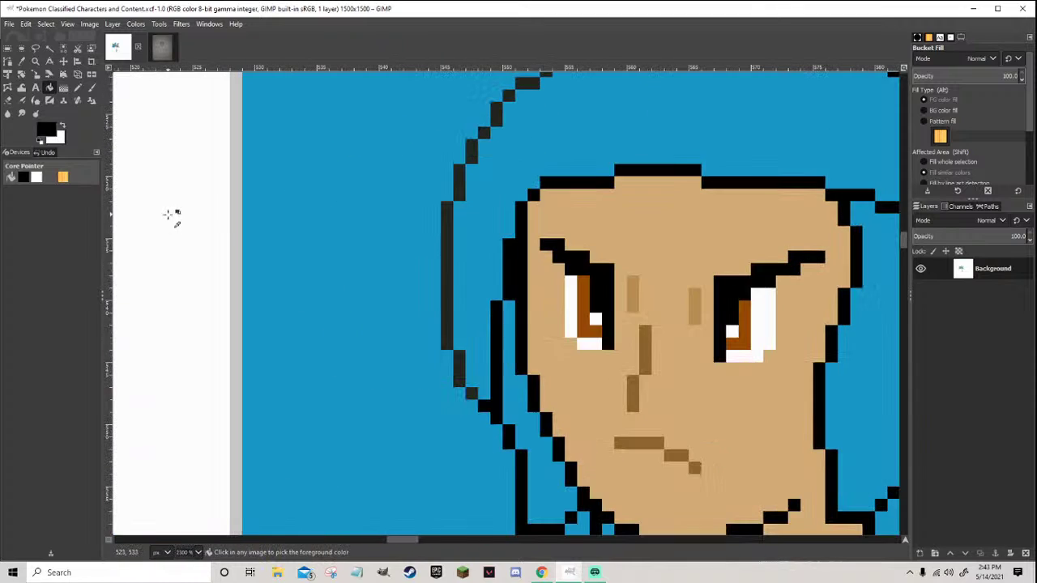
{"action": "mouse_move", "coordinate": [470, 394]}
{"action": "left_mouse_down"}
{"action": "mouse_move", "coordinate": [448, 334]}
{"action": "mouse_move", "coordinate": [460, 176]}
{"action": "mouse_move", "coordinate": [486, 130]}
{"action": "left_mouse_up"}
{"action": "scroll", "coordinate": [584, 122], "scroll_direction": "up", "scroll_amount": 2}
{"action": "mouse_move", "coordinate": [611, 118]}
{"action": "left_mouse_down"}
{"action": "mouse_move", "coordinate": [558, 144]}
{"action": "mouse_move", "coordinate": [562, 132]}
{"action": "mouse_move", "coordinate": [551, 135]}
{"action": "mouse_move", "coordinate": [471, 200]}
{"action": "left_mouse_up"}
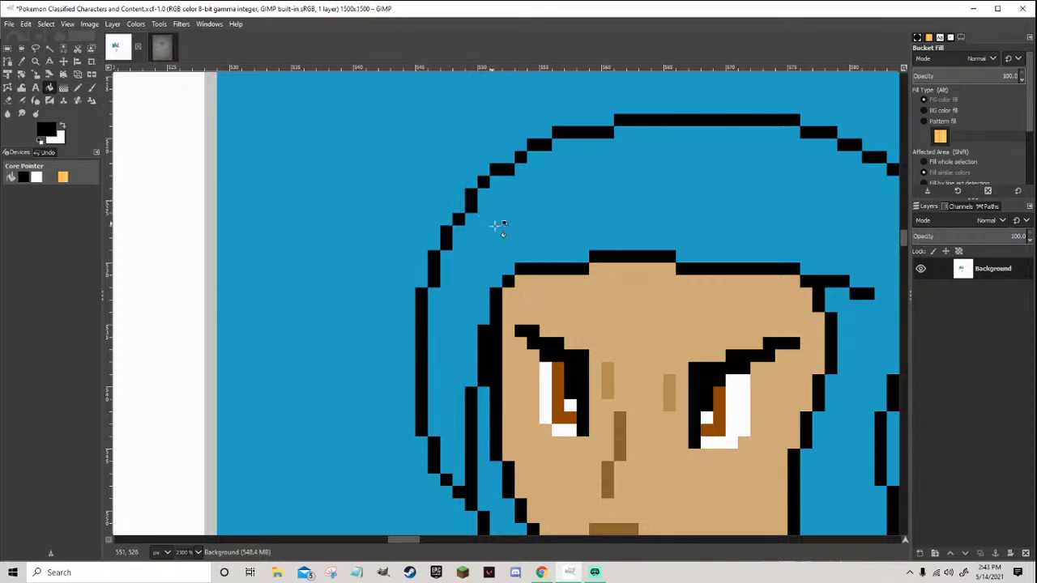
Switch back to the Pencil tool and save the image
{"action": "scroll", "coordinate": [592, 333], "scroll_direction": "down", "scroll_amount": 5}
{"action": "scroll", "coordinate": [615, 348], "scroll_direction": "down", "scroll_amount": 1}
{"action": "scroll", "coordinate": [620, 353], "scroll_direction": "up", "scroll_amount": 2}
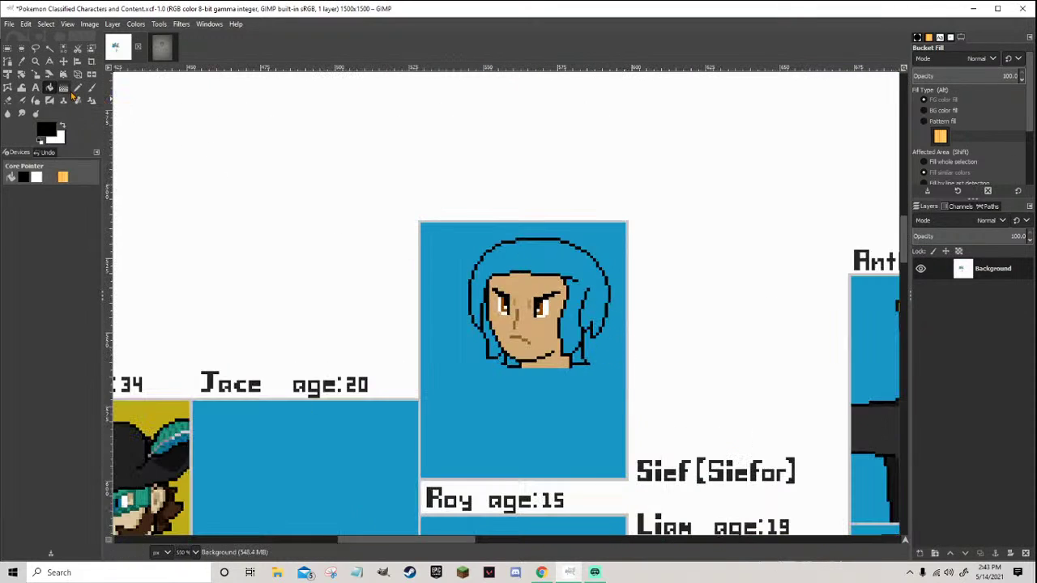
{"action": "left_click", "coordinate": [65, 88]}
{"action": "left_click", "coordinate": [78, 88]}
{"action": "scroll", "coordinate": [575, 324], "scroll_direction": "up", "scroll_amount": 1}
{"action": "scroll", "coordinate": [599, 332], "scroll_direction": "down", "scroll_amount": 4}
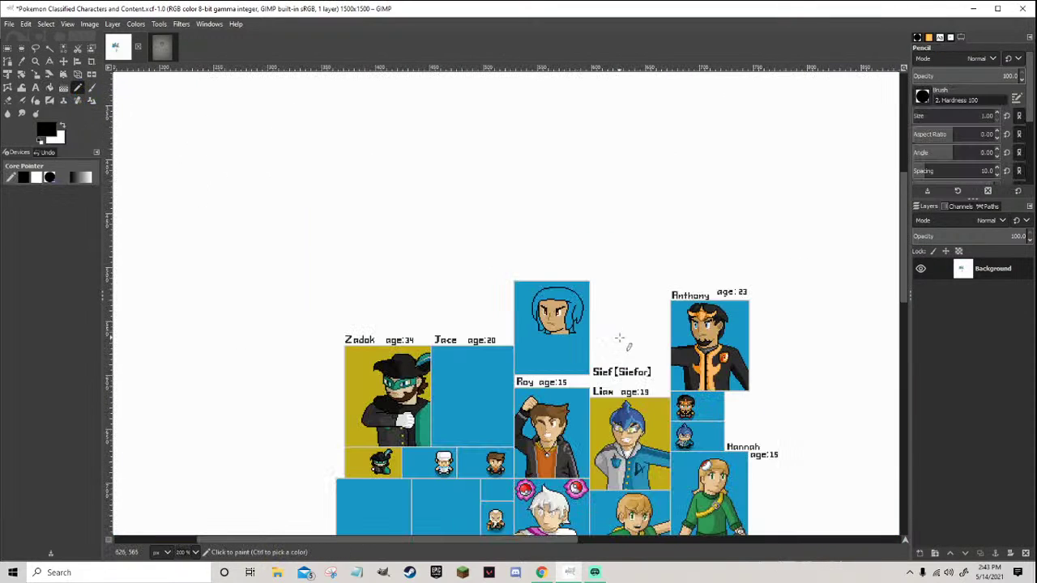
Erase the drooping pixels at the right end of the hairline with the sampled background blue
{"action": "scroll", "coordinate": [573, 333], "scroll_direction": "up", "scroll_amount": 3}
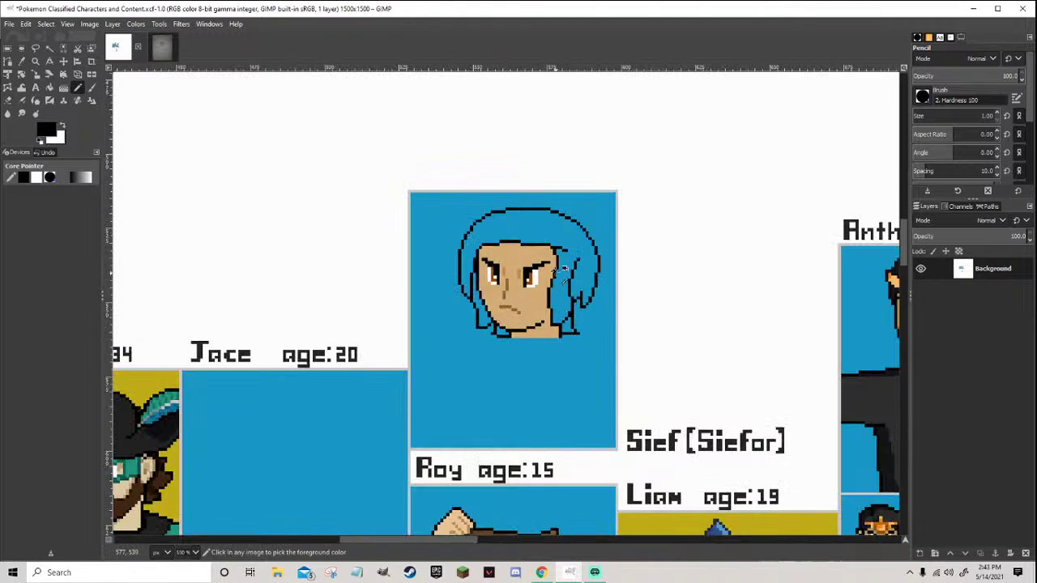
{"action": "scroll", "coordinate": [583, 259], "scroll_direction": "up", "scroll_amount": 2}
{"action": "left_click", "coordinate": [584, 243], "text": "ctrl"}
{"action": "left_click", "coordinate": [588, 245]}
{"action": "left_click", "coordinate": [580, 237]}
{"action": "left_click", "coordinate": [574, 234]}
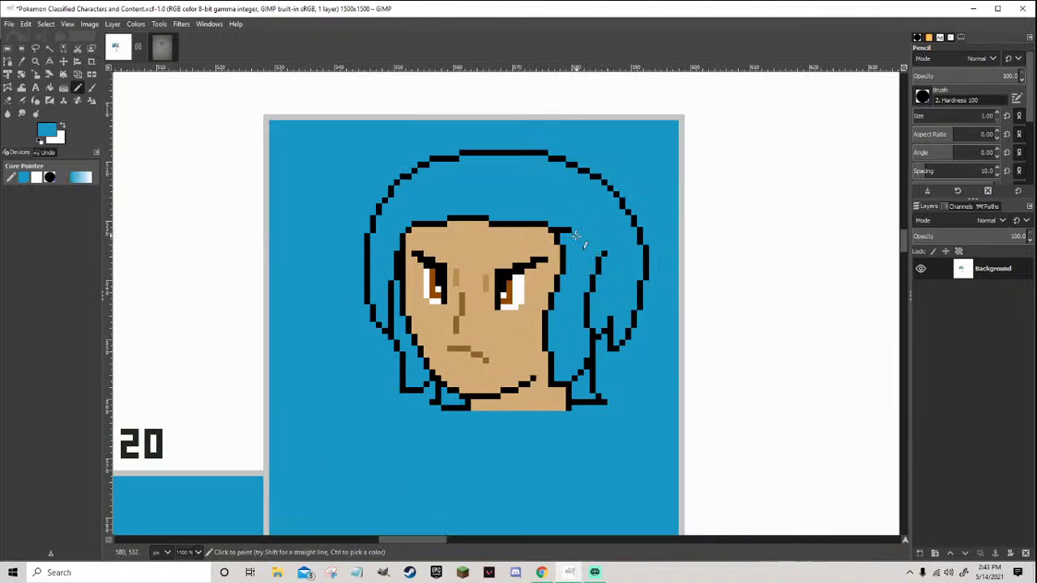
Extend the hairline a few pixels past the forehead's left corner with the black sampled from the outline
{"action": "left_click", "coordinate": [479, 221], "text": "ctrl"}
{"action": "scroll", "coordinate": [409, 230], "scroll_direction": "down", "scroll_amount": 6}
{"action": "scroll", "coordinate": [447, 264], "scroll_direction": "up", "scroll_amount": 6}
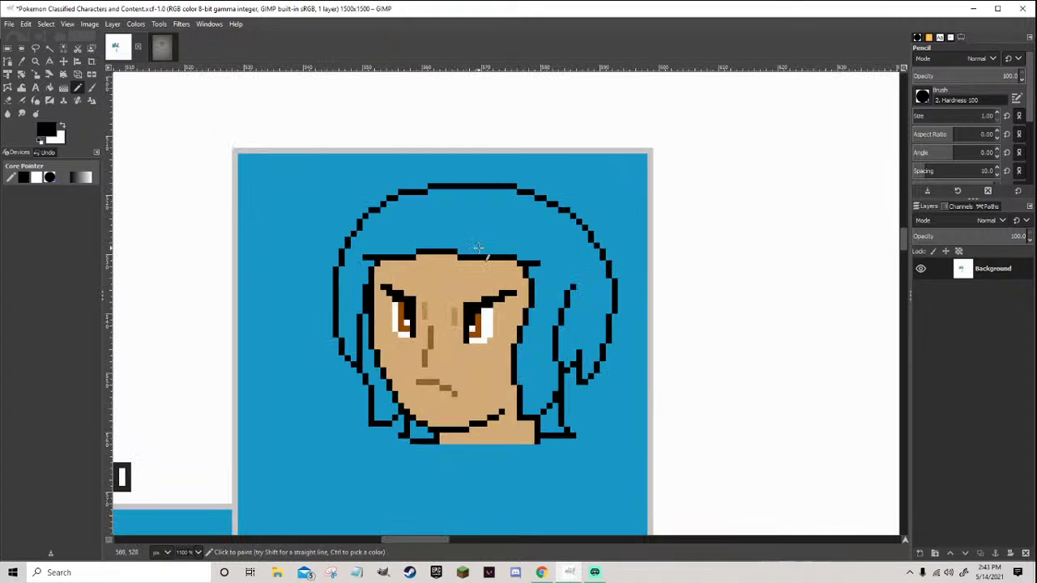
{"action": "scroll", "coordinate": [470, 270], "scroll_direction": "up", "scroll_amount": 1}
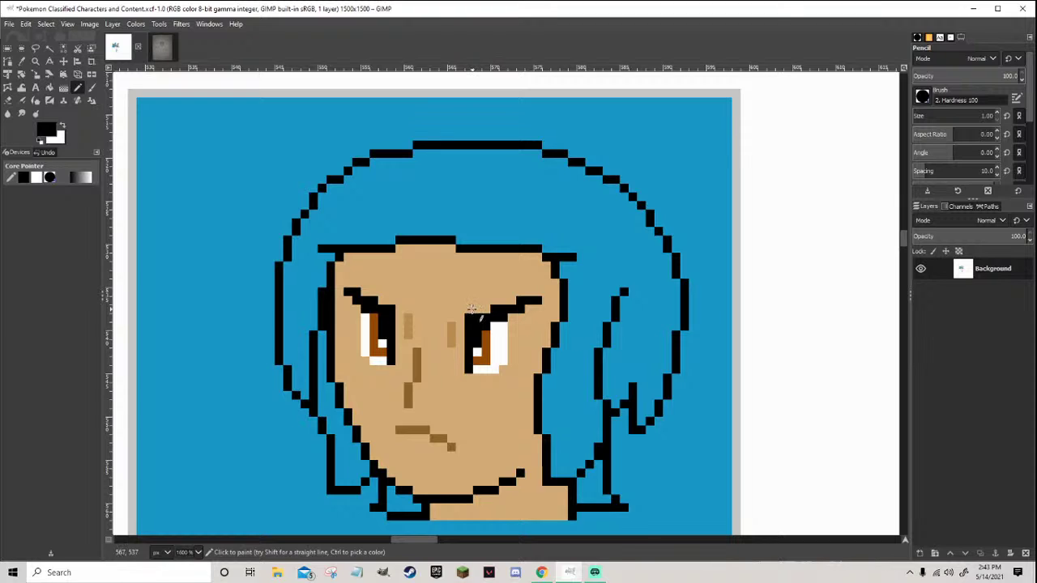
{"action": "scroll", "coordinate": [472, 308], "scroll_direction": "down", "scroll_amount": 7}
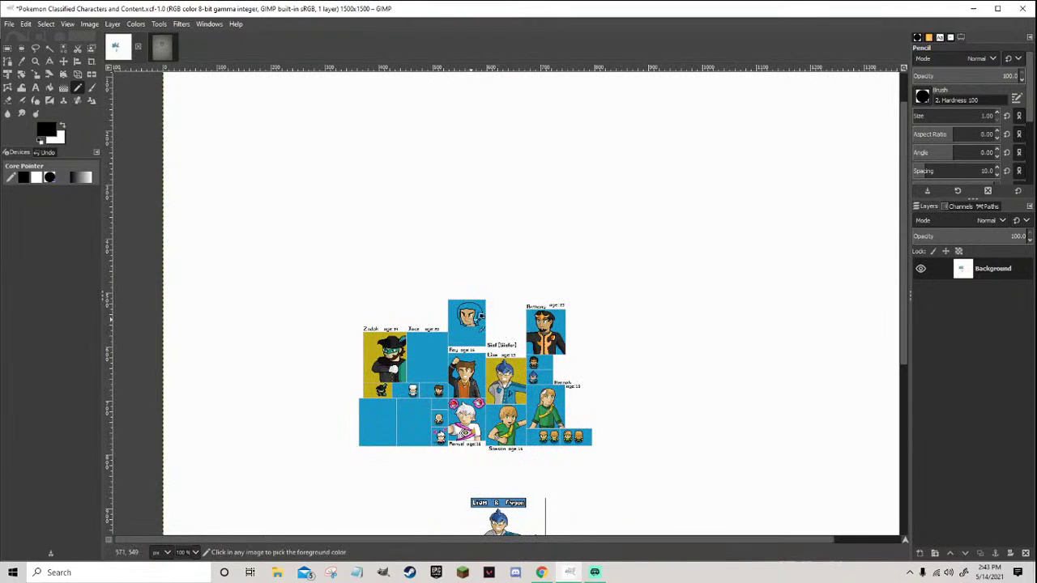
{"action": "scroll", "coordinate": [461, 258], "scroll_direction": "up", "scroll_amount": 7}
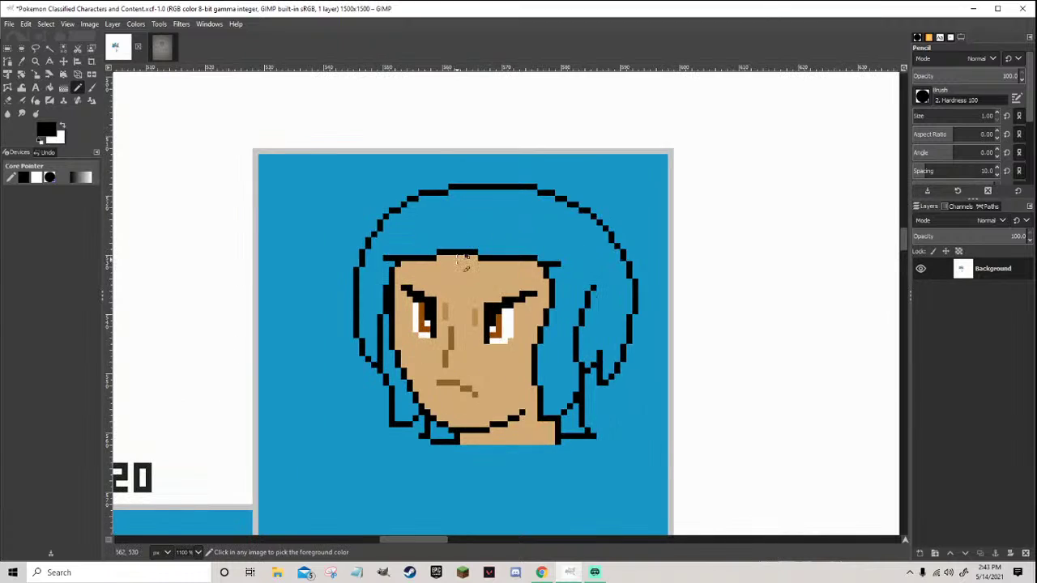
{"action": "scroll", "coordinate": [460, 256], "scroll_direction": "up", "scroll_amount": 1}
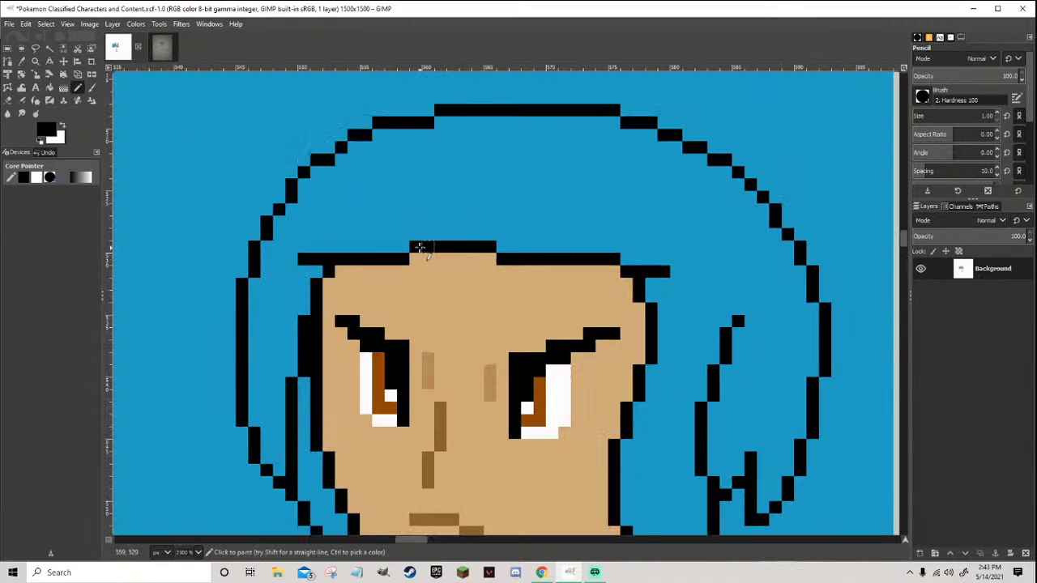
Draw a black hair lock that dips from the hairline's raised middle onto the forehead and curves back up into the hair
{"action": "mouse_move", "coordinate": [425, 247]}
{"action": "left_mouse_down"}
{"action": "mouse_move", "coordinate": [479, 294]}
{"action": "mouse_move", "coordinate": [503, 291]}
{"action": "mouse_move", "coordinate": [475, 280]}
{"action": "left_mouse_up"}
{"action": "left_click", "coordinate": [499, 298], "text": "ctrl"}
{"action": "left_click", "coordinate": [478, 271], "text": "ctrl"}
{"action": "left_click", "coordinate": [491, 284]}
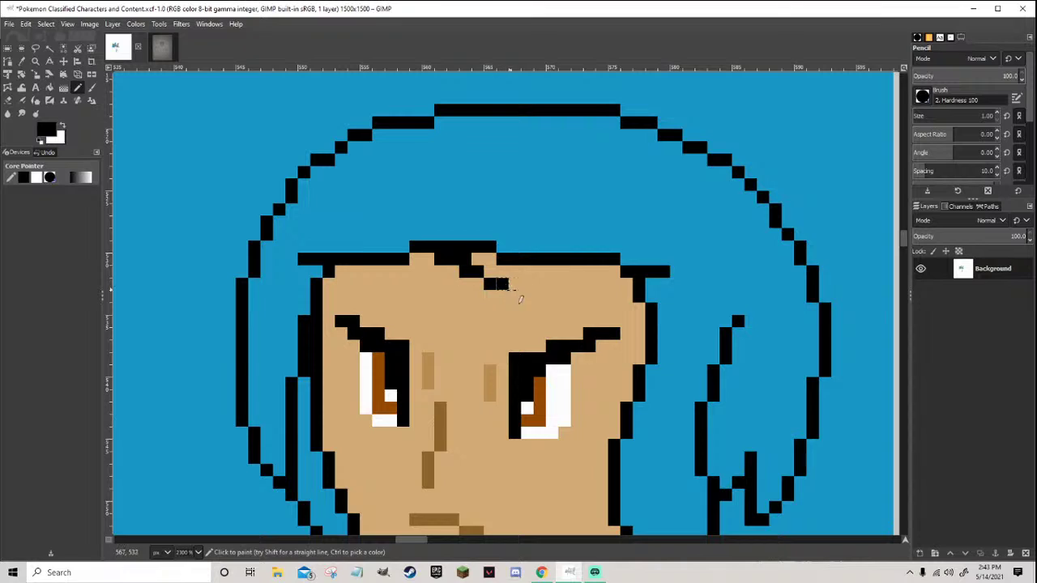
{"action": "left_click", "coordinate": [515, 289], "text": "ctrl"}
{"action": "left_click", "coordinate": [509, 281]}
{"action": "left_click", "coordinate": [495, 283], "text": "ctrl"}
{"action": "mouse_move", "coordinate": [514, 283]}
{"action": "left_mouse_down"}
{"action": "mouse_move", "coordinate": [513, 236]}
{"action": "mouse_move", "coordinate": [489, 212]}
{"action": "mouse_move", "coordinate": [502, 234]}
{"action": "mouse_move", "coordinate": [478, 184]}
{"action": "left_mouse_up"}
Tidy the strand's pixels and paint over the old hairline and skin inside the new lock with the sampled background blue
{"action": "left_click", "coordinate": [501, 212], "text": "ctrl"}
{"action": "left_click", "coordinate": [502, 234]}
{"action": "left_click", "coordinate": [502, 221], "text": "ctrl"}
{"action": "left_click", "coordinate": [483, 203], "text": "ctrl"}
{"action": "left_click", "coordinate": [496, 266], "text": "ctrl"}
{"action": "left_click", "coordinate": [502, 260]}
{"action": "left_click", "coordinate": [503, 246], "text": "ctrl"}
{"action": "mouse_move", "coordinate": [502, 259]}
{"action": "left_mouse_down"}
{"action": "mouse_move", "coordinate": [481, 252]}
{"action": "mouse_move", "coordinate": [499, 272]}
{"action": "mouse_move", "coordinate": [470, 243]}
{"action": "mouse_move", "coordinate": [475, 250]}
{"action": "mouse_move", "coordinate": [452, 245]}
{"action": "left_mouse_up"}
{"action": "scroll", "coordinate": [452, 247], "scroll_direction": "down", "scroll_amount": 5, "text": "ctrl"}
{"action": "scroll", "coordinate": [537, 268], "scroll_direction": "down", "scroll_amount": 3, "text": "ctrl"}
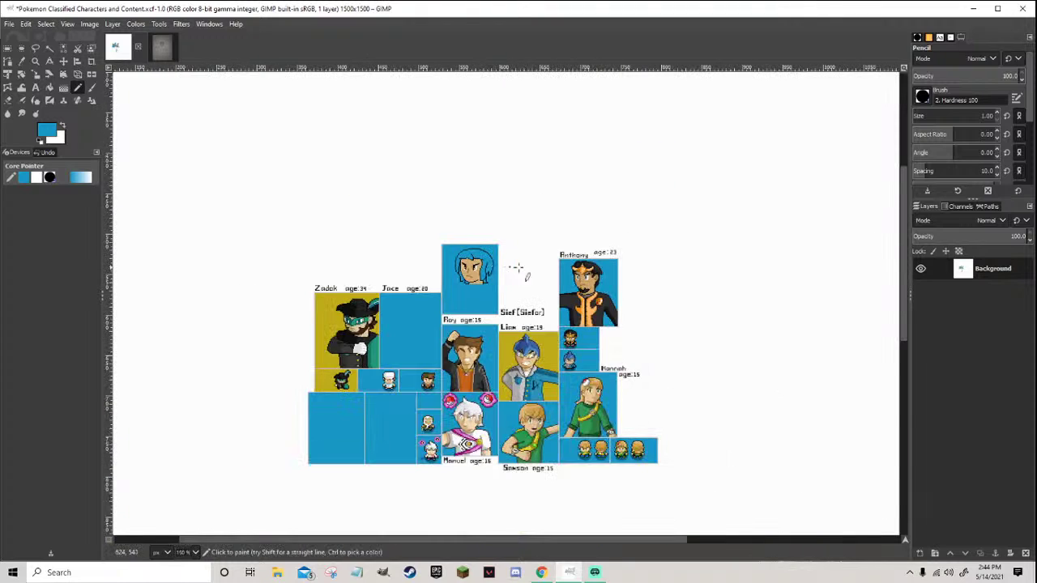
Reshape the hairline between the lock and the forehead's right corner into a stepped black curve, erasing leftover pixels with background blue
{"action": "scroll", "coordinate": [469, 258], "scroll_direction": "up", "scroll_amount": 7, "text": "ctrl"}
{"action": "left_click", "coordinate": [469, 244], "text": "ctrl"}
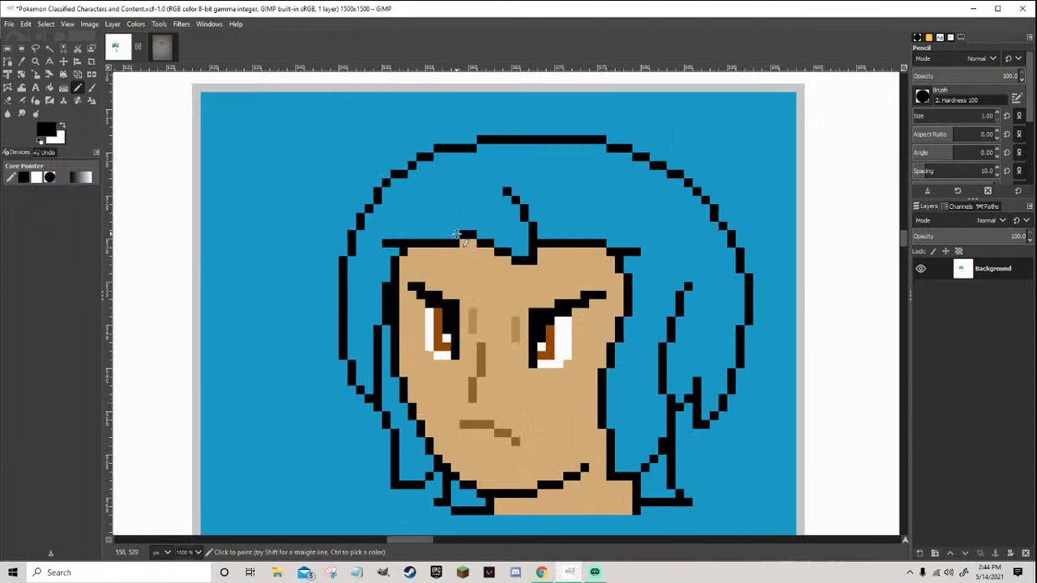
{"action": "scroll", "coordinate": [471, 256], "scroll_direction": "down", "scroll_amount": 5, "text": "ctrl"}
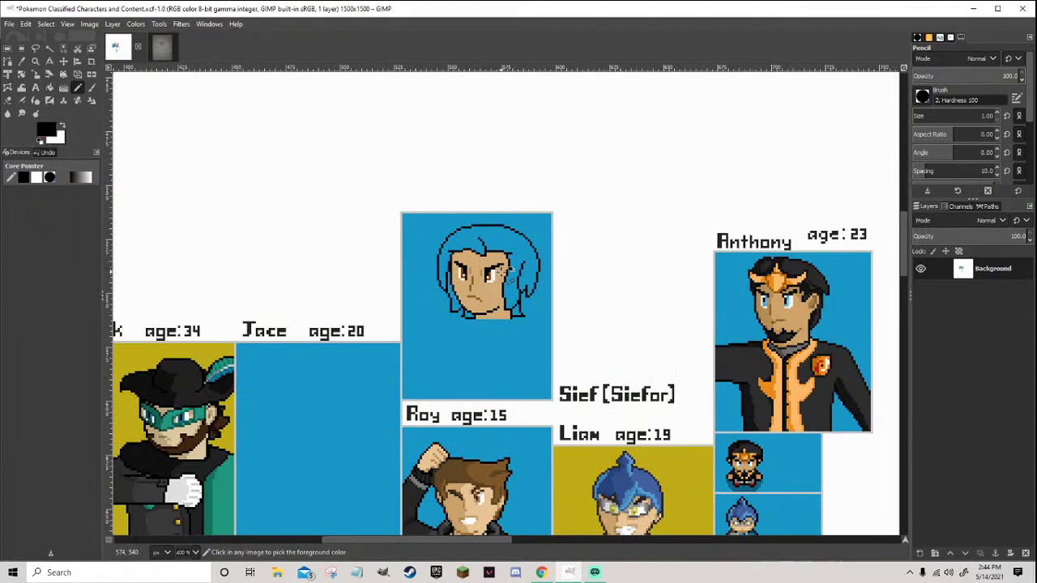
{"action": "scroll", "coordinate": [494, 279], "scroll_direction": "up", "scroll_amount": 6, "text": "ctrl"}
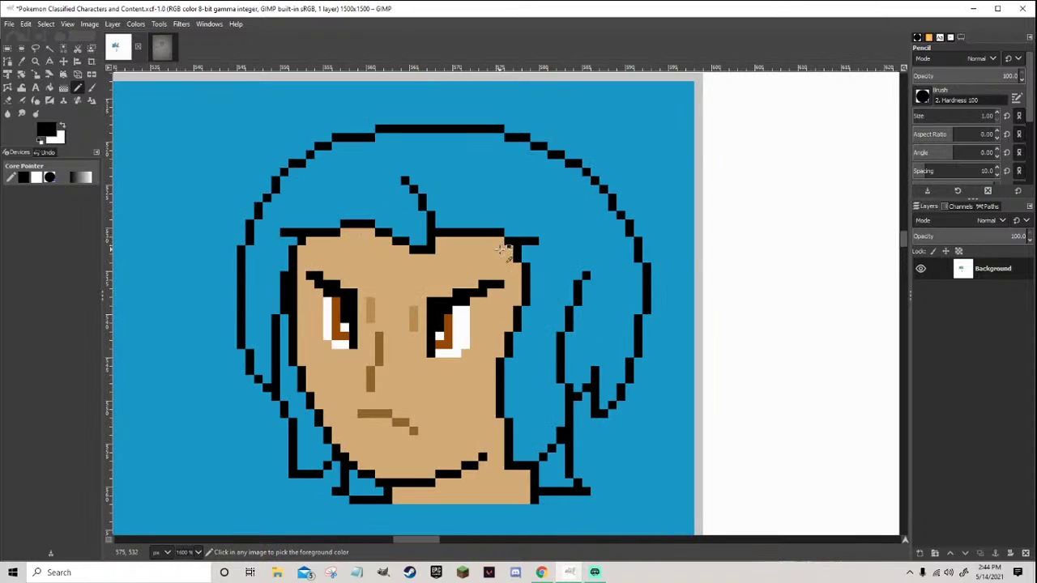
{"action": "left_click", "coordinate": [502, 247], "text": "ctrl"}
{"action": "left_click", "coordinate": [460, 234], "text": "ctrl"}
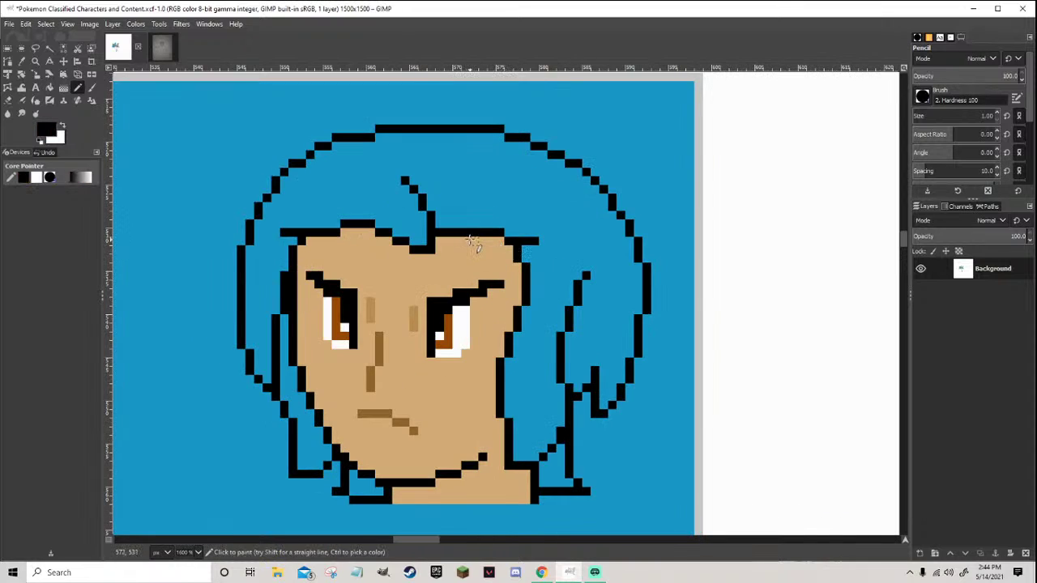
{"action": "left_click", "coordinate": [539, 251], "text": "ctrl"}
{"action": "left_click_drag", "start_coordinate": [541, 240], "coordinate": [473, 236]}
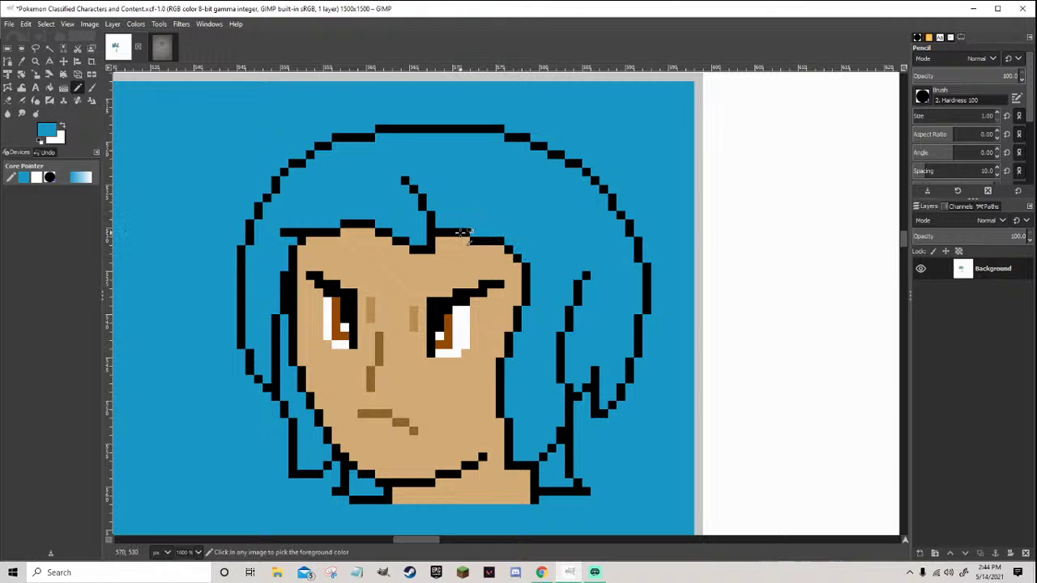
Shift the step in the right hairline one pixel outward, using sampled skin tone and black
{"action": "key", "text": "d"}
{"action": "key", "text": "1"}
{"action": "scroll", "coordinate": [491, 266], "scroll_direction": "up", "scroll_amount": 2}
{"action": "scroll", "coordinate": [494, 267], "scroll_direction": "down", "scroll_amount": 6}
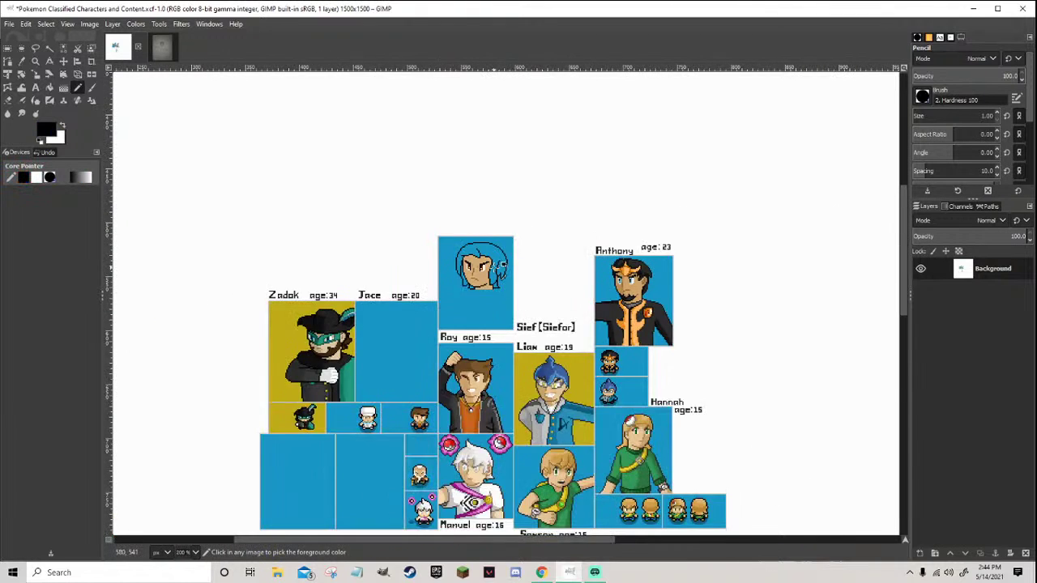
{"action": "scroll", "coordinate": [495, 268], "scroll_direction": "up", "scroll_amount": 4}
{"action": "scroll", "coordinate": [518, 259], "scroll_direction": "up", "scroll_amount": 6}
{"action": "left_click", "coordinate": [502, 290], "text": "ctrl"}
{"action": "left_click", "coordinate": [477, 257]}
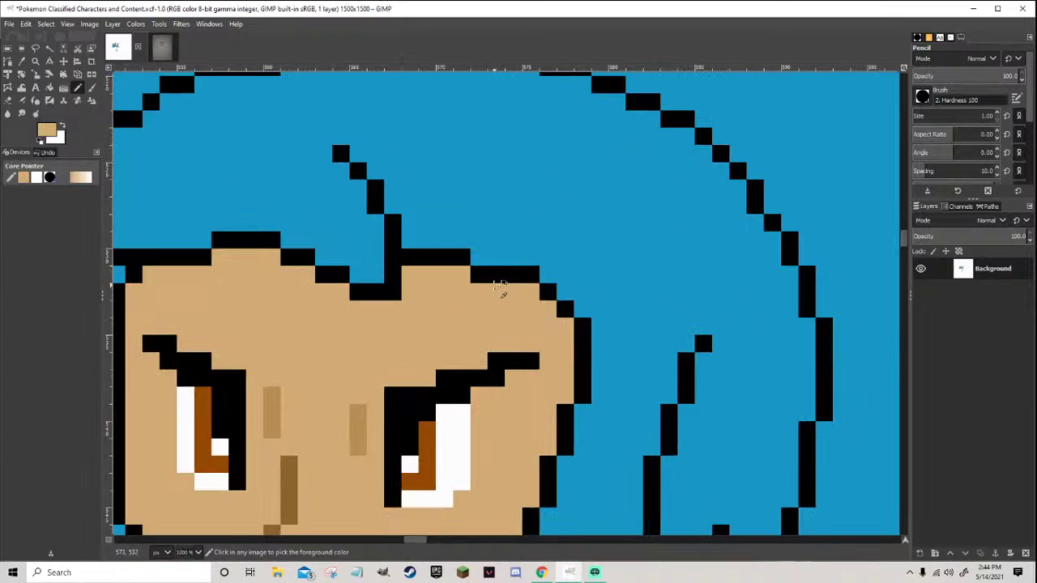
{"action": "left_click", "coordinate": [494, 272], "text": "ctrl"}
{"action": "left_click", "coordinate": [480, 257]}
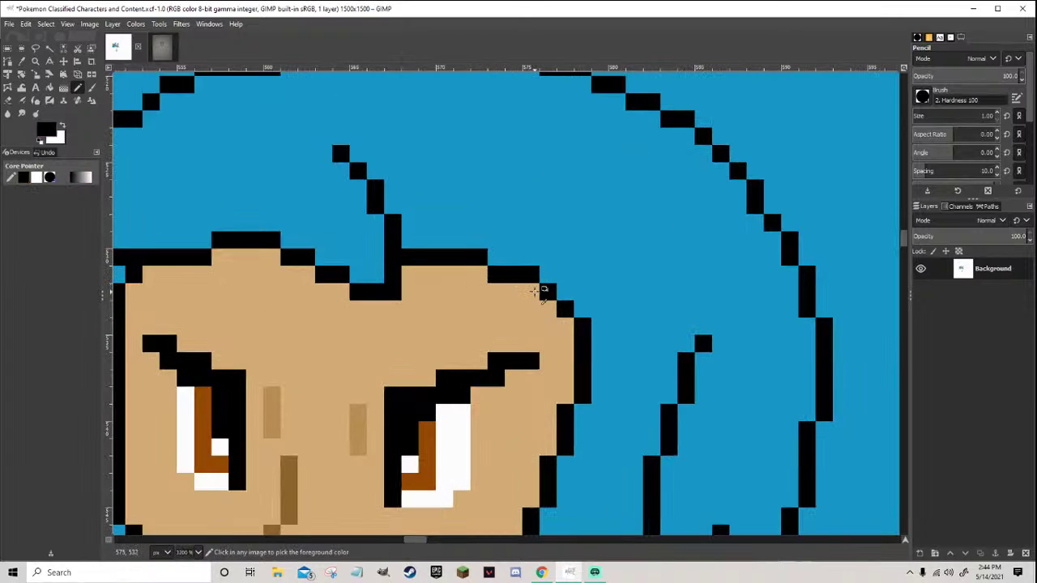
Extend the hairline a few black pixels past the forehead's right corner and save the image
{"action": "scroll", "coordinate": [548, 282], "scroll_direction": "down", "scroll_amount": 4}
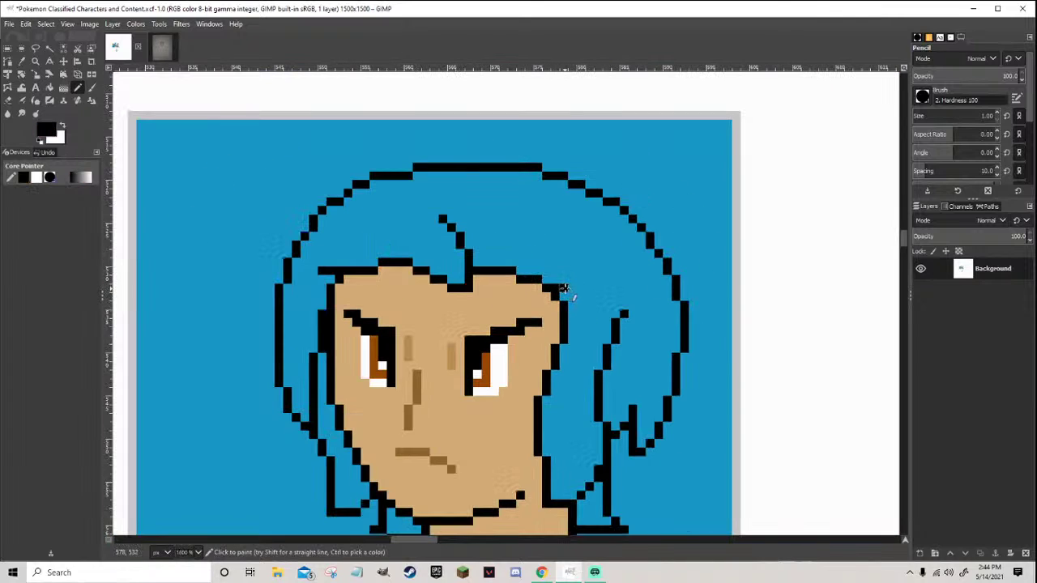
{"action": "scroll", "coordinate": [574, 307], "scroll_direction": "down", "scroll_amount": 4}
{"action": "scroll", "coordinate": [580, 342], "scroll_direction": "up", "scroll_amount": 4}
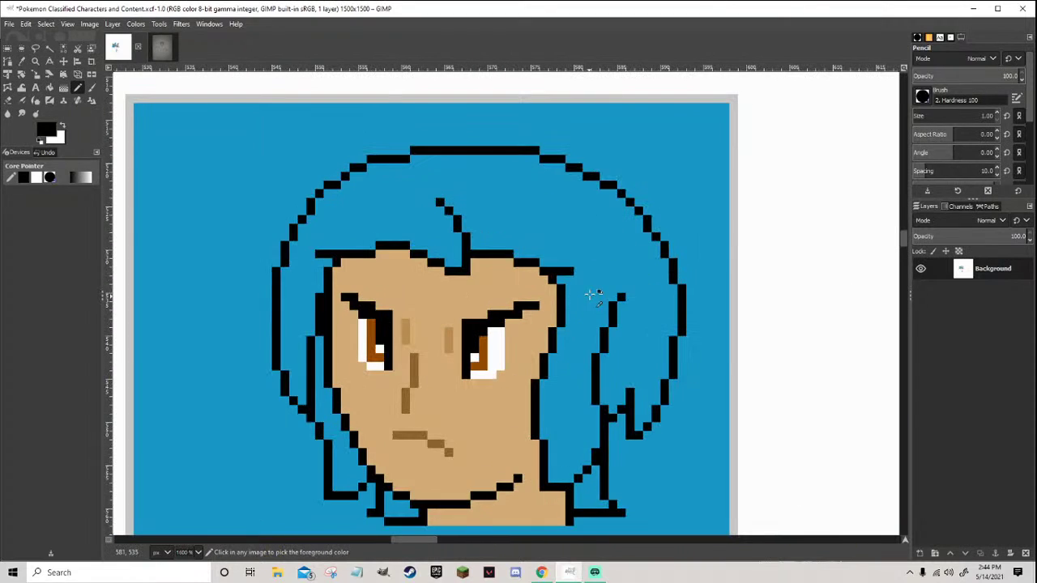
{"action": "key", "text": "ctrl+s"}
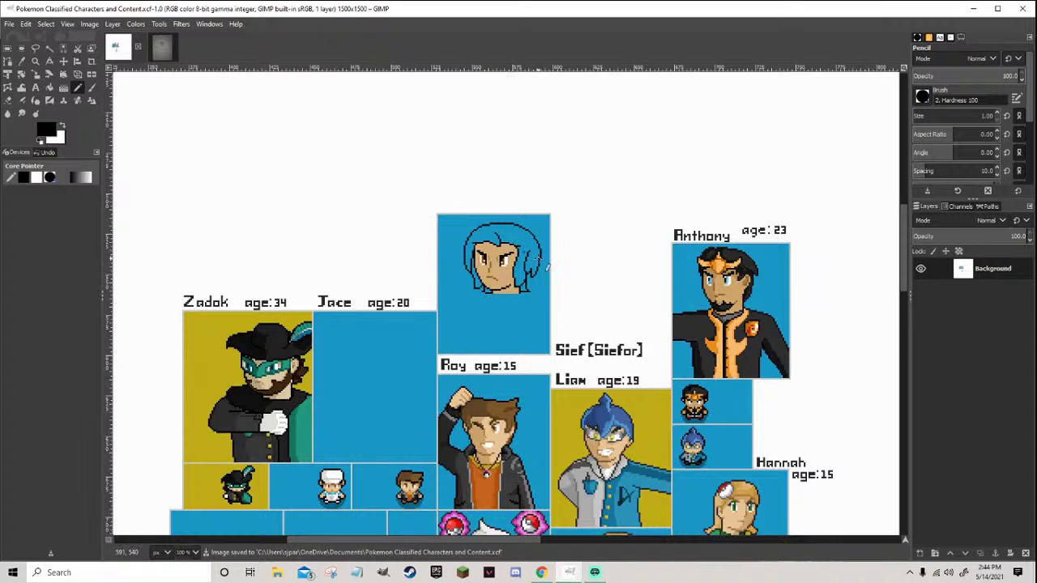
Break the mouth line by erasing one of its pixels with the sampled skin tone, and save the image
{"action": "scroll", "coordinate": [542, 258], "scroll_direction": "down", "scroll_amount": 2, "text": "ctrl"}
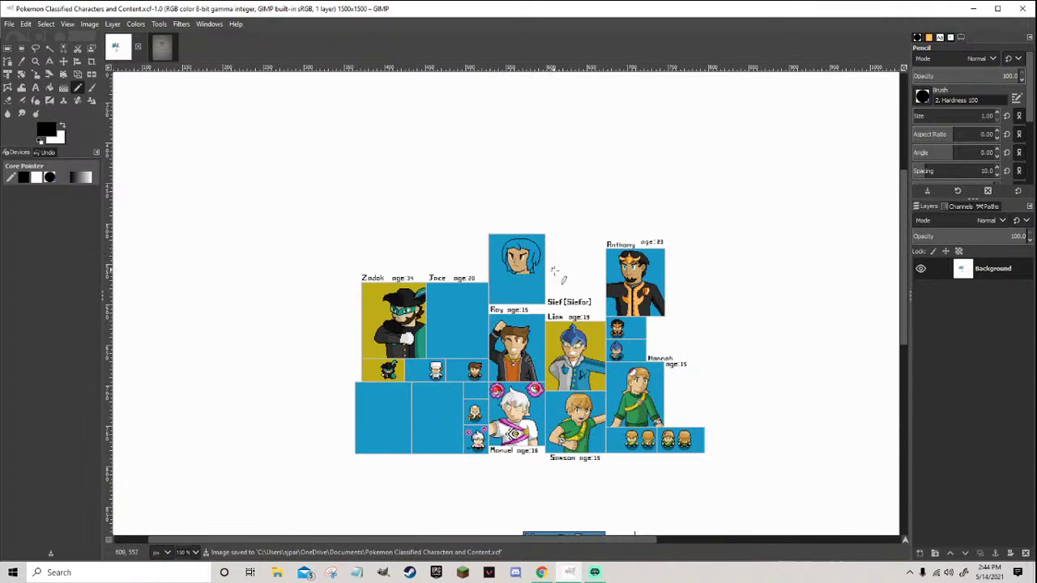
{"action": "scroll", "coordinate": [523, 258], "scroll_direction": "up", "scroll_amount": 3, "text": "ctrl"}
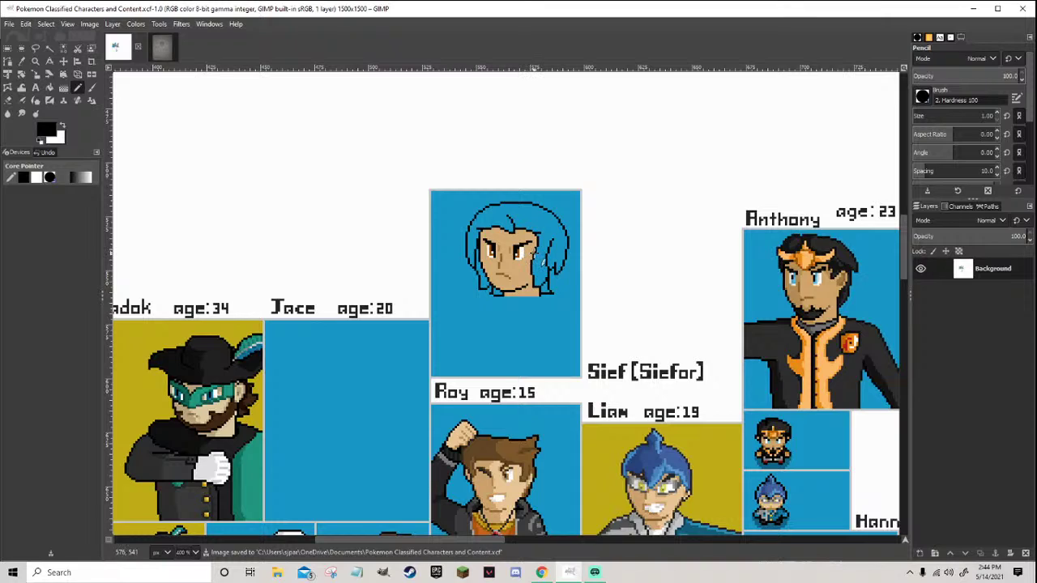
{"action": "left_click_drag", "start_coordinate": [522, 276], "coordinate": [532, 300]}
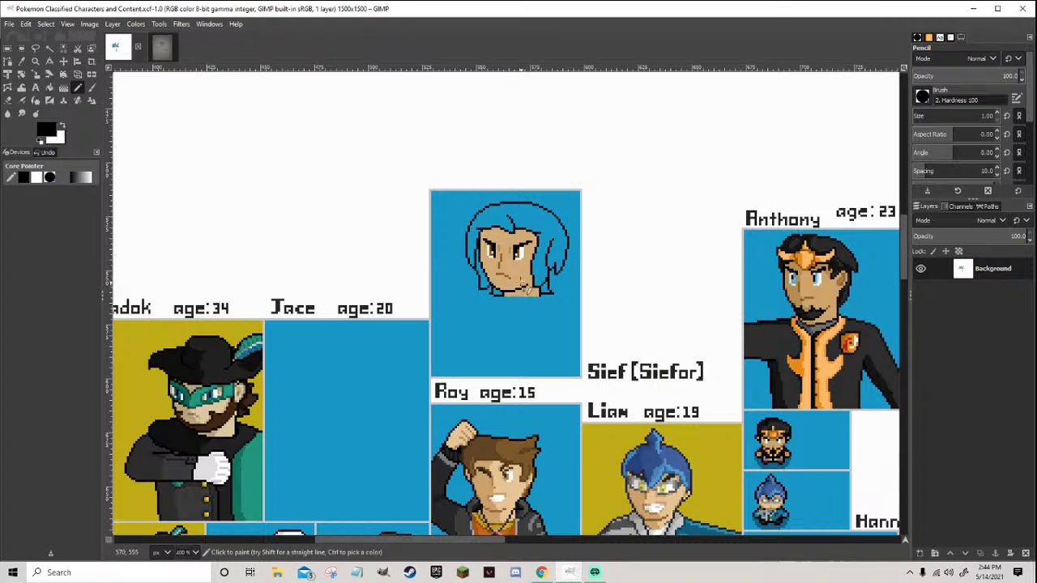
{"action": "scroll", "coordinate": [525, 288], "scroll_direction": "up", "scroll_amount": 5}
{"action": "left_click", "coordinate": [484, 277], "text": "ctrl"}
{"action": "left_click", "coordinate": [484, 278]}
{"action": "left_click", "coordinate": [472, 264], "text": "ctrl"}
{"action": "scroll", "coordinate": [473, 267], "scroll_direction": "down", "scroll_amount": 8}
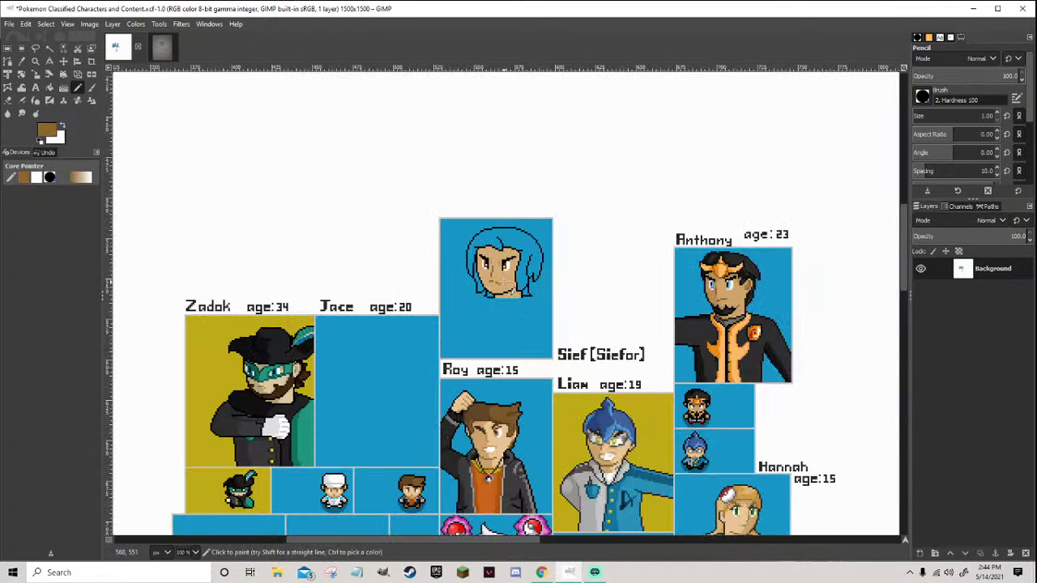
{"action": "key", "text": "ctrl+s"}
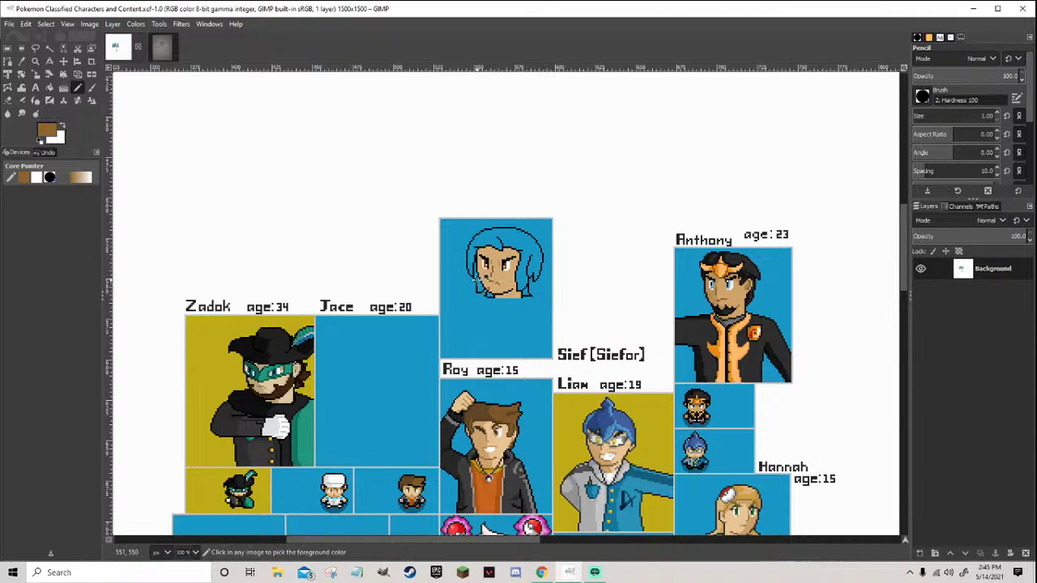
{"action": "scroll", "coordinate": [486, 279], "scroll_direction": "up", "scroll_amount": 7, "text": "ctrl"}
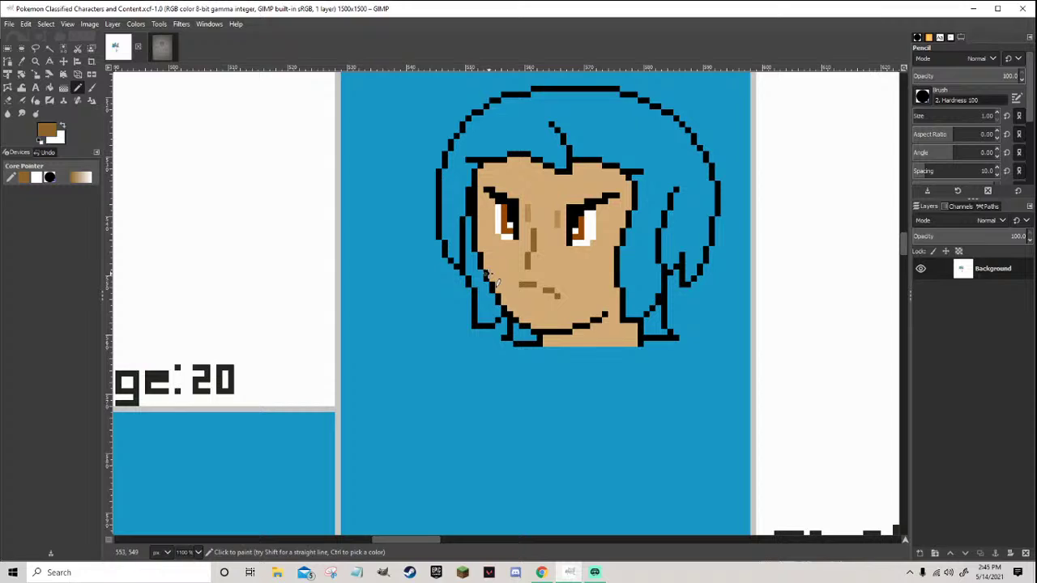
{"action": "scroll", "coordinate": [491, 278], "scroll_direction": "up", "scroll_amount": 1, "text": "ctrl"}
{"action": "left_click", "coordinate": [494, 332], "text": "ctrl"}
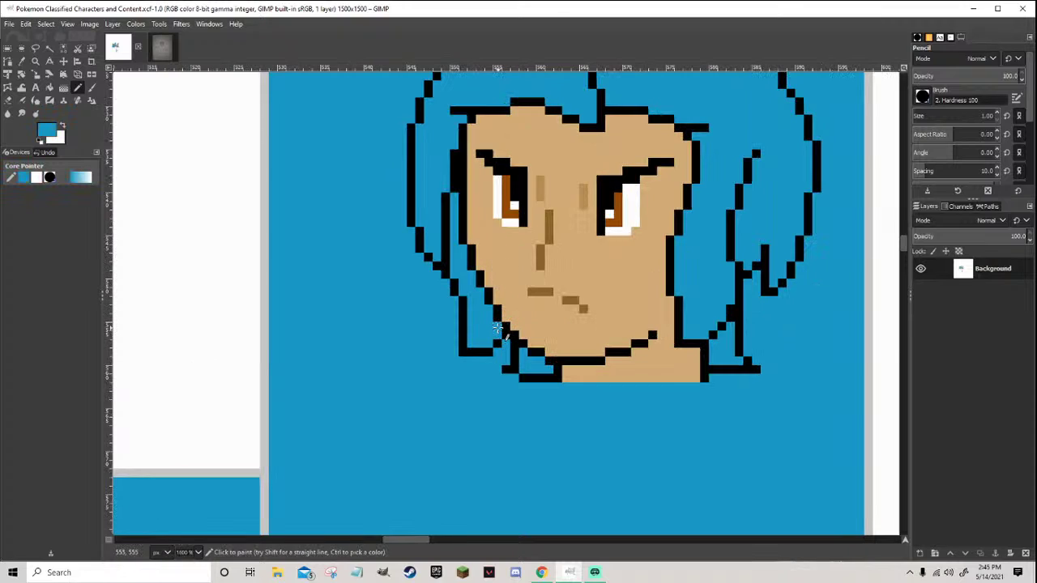
{"action": "scroll", "coordinate": [497, 327], "scroll_direction": "down", "scroll_amount": 3, "text": "ctrl"}
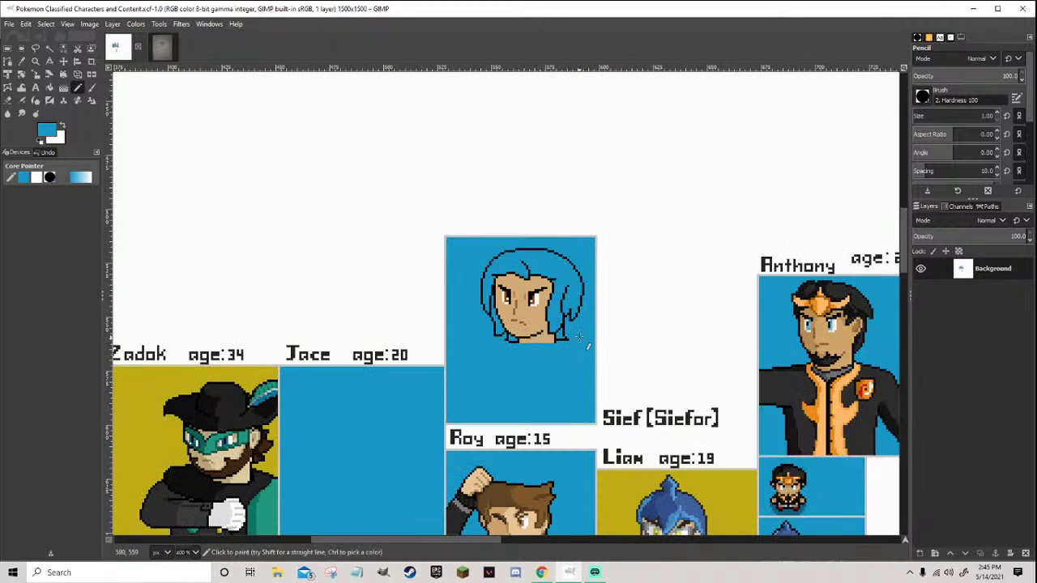
{"action": "scroll", "coordinate": [578, 336], "scroll_direction": "up", "scroll_amount": 4, "text": "ctrl"}
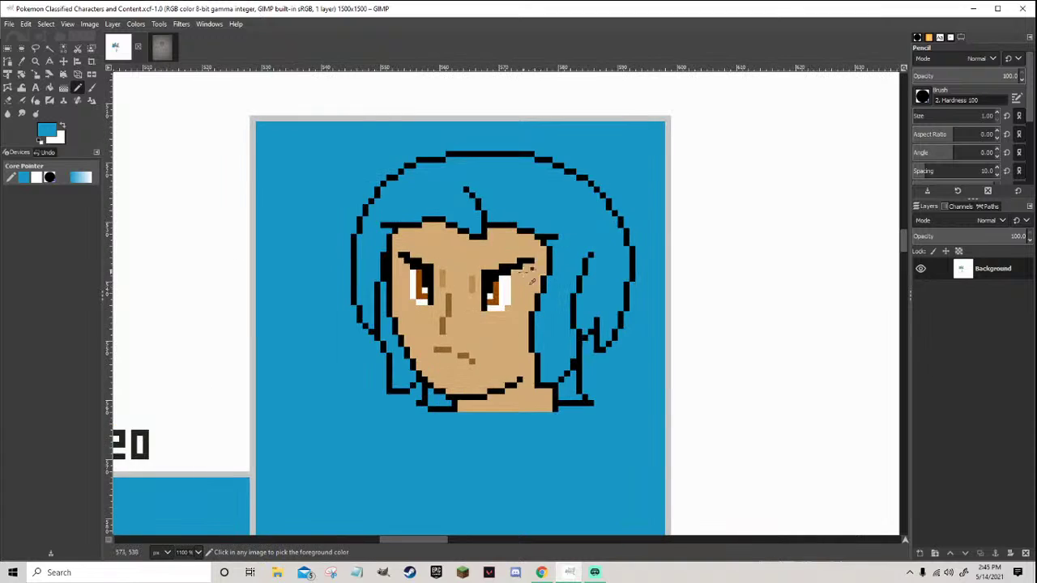
Change the foreground colour to dark grey and save the image
{"action": "left_click", "coordinate": [322, 171], "text": "ctrl"}
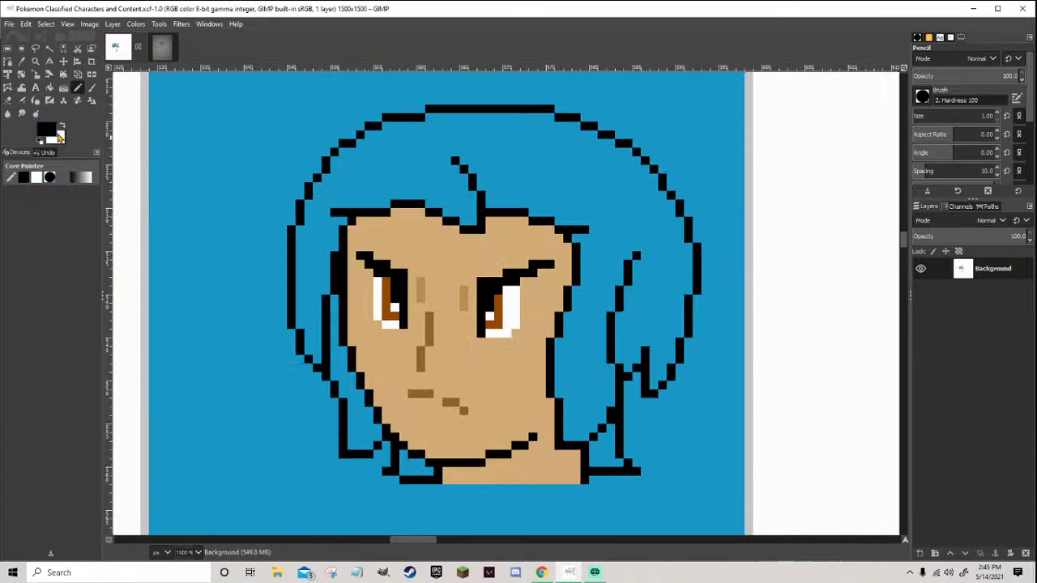
{"action": "left_click", "coordinate": [49, 131]}
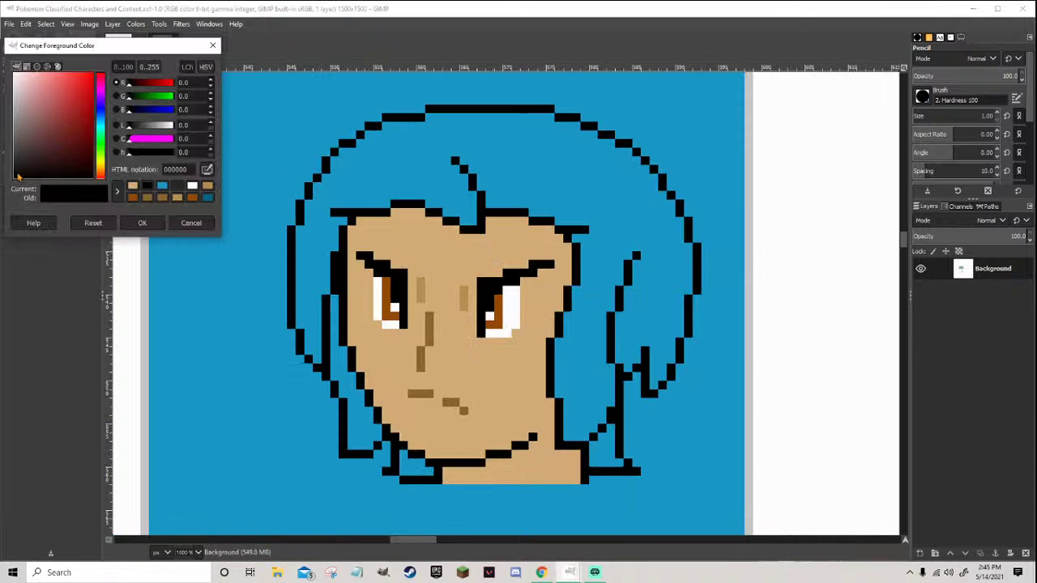
{"action": "left_click", "coordinate": [142, 223]}
{"action": "key", "text": "ctrl+s"}
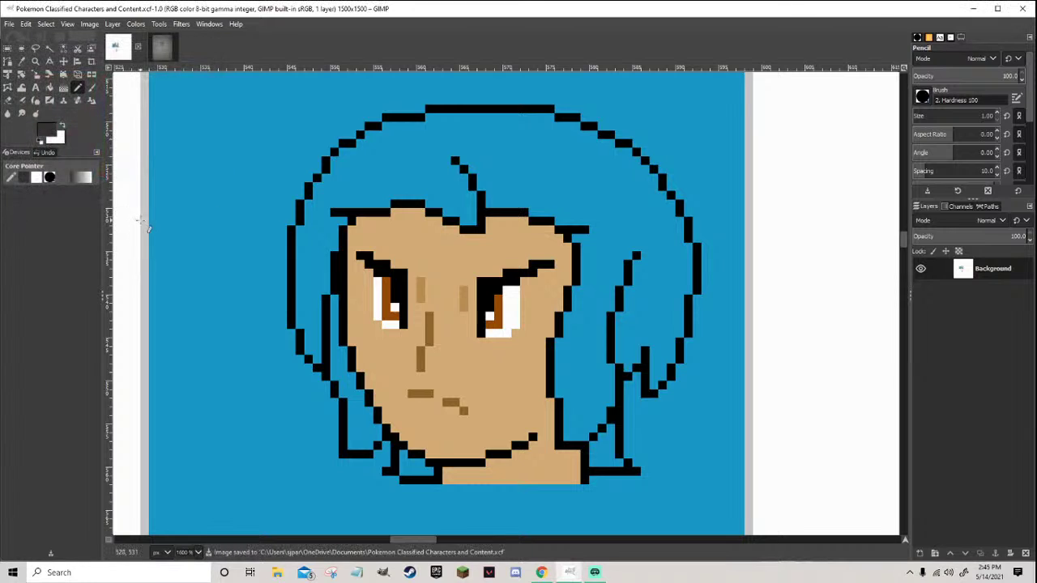
Fill the main hair area and the separate locks around the face and neck with dark grey using Bucket Fill
{"action": "left_click", "coordinate": [49, 87]}
{"action": "left_click", "coordinate": [334, 351]}
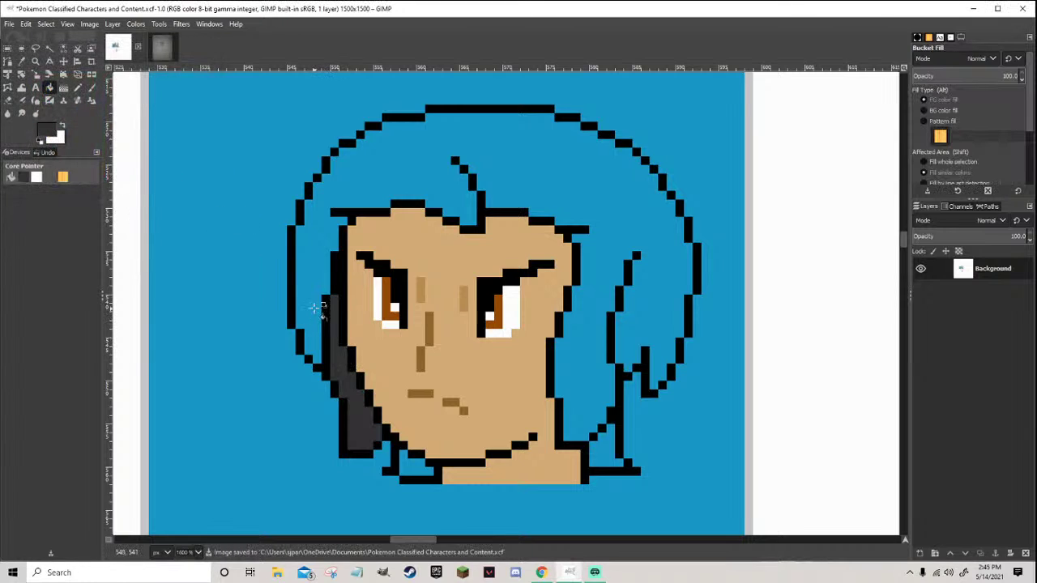
{"action": "left_click", "coordinate": [315, 308]}
{"action": "left_click", "coordinate": [598, 441]}
{"action": "left_click", "coordinate": [421, 468]}
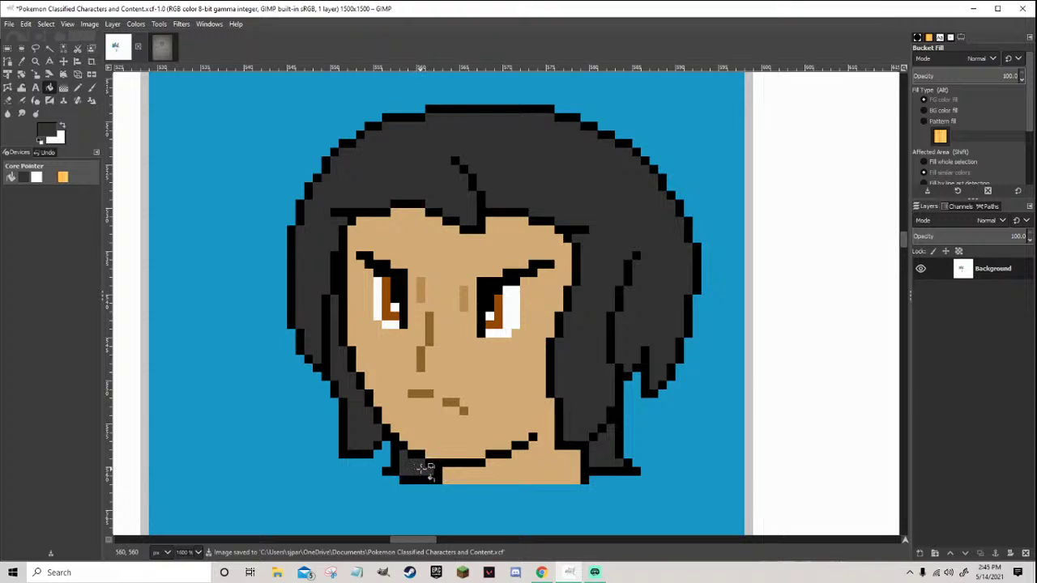
{"action": "scroll", "coordinate": [429, 469], "scroll_direction": "down", "scroll_amount": 5}
{"action": "scroll", "coordinate": [437, 483], "scroll_direction": "up", "scroll_amount": 2}
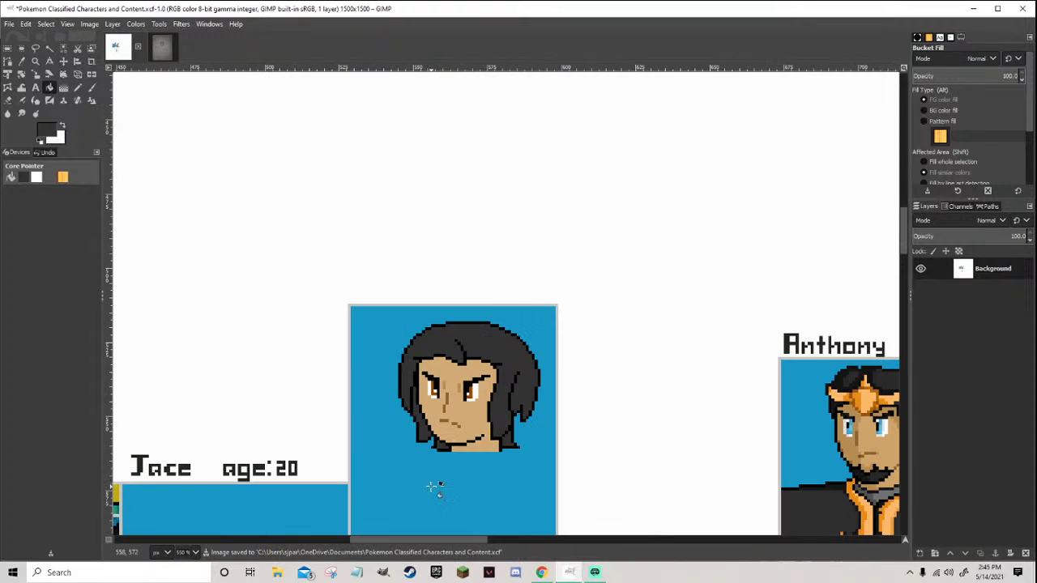
{"action": "scroll", "coordinate": [435, 486], "scroll_direction": "down", "scroll_amount": 4}
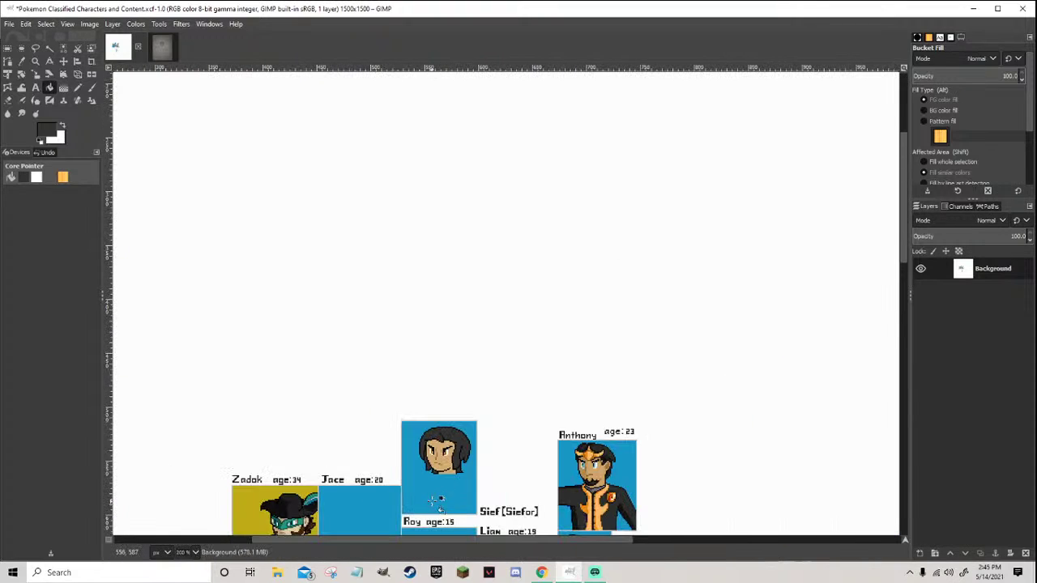
{"action": "scroll", "coordinate": [445, 475], "scroll_direction": "up", "scroll_amount": 5}
{"action": "scroll", "coordinate": [457, 418], "scroll_direction": "up", "scroll_amount": 2}
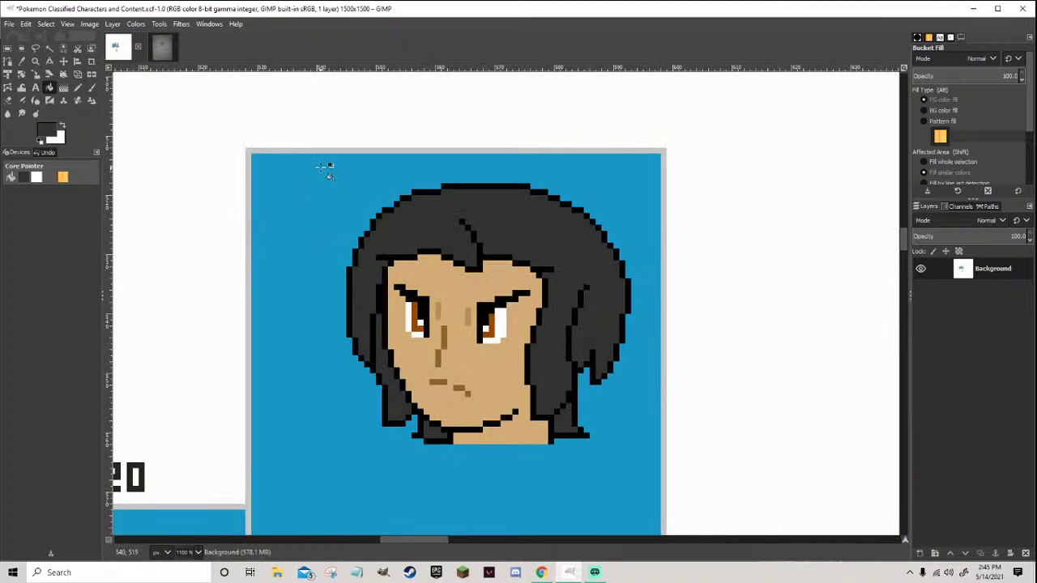
Undo all the dark grey fills in the hair
{"action": "key", "text": "ctrl+z"}
{"action": "key", "text": "ctrl+z"}
{"action": "key", "text": "ctrl+z"}
{"action": "key", "text": "ctrl+z"}
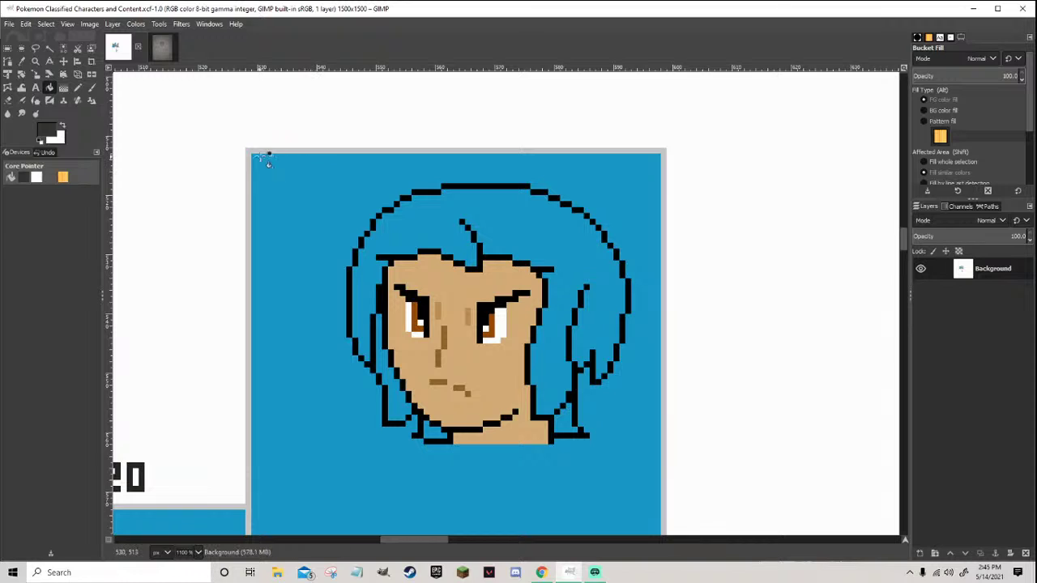
Set the foreground colour to dark navy blue, 0d0563
{"action": "left_click", "coordinate": [53, 133]}
{"action": "mouse_move", "coordinate": [103, 130]}
{"action": "left_mouse_down"}
{"action": "mouse_move", "coordinate": [102, 110]}
{"action": "mouse_move", "coordinate": [78, 96]}
{"action": "mouse_move", "coordinate": [91, 143]}
{"action": "left_mouse_up"}
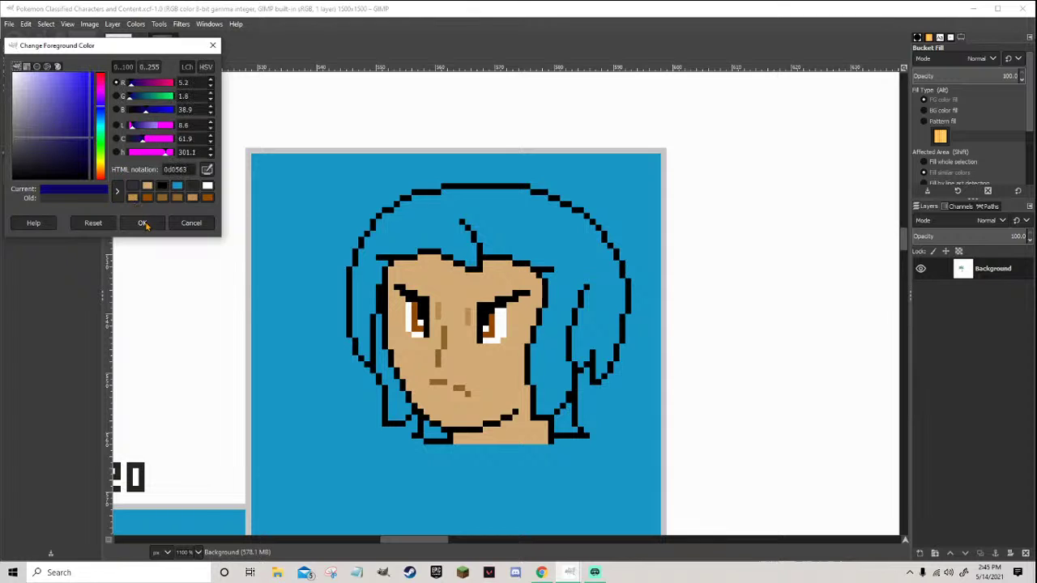
{"action": "left_click", "coordinate": [142, 223]}
Fill the left side lock, the piece below the chin and the main hair area with navy blue
{"action": "scroll", "coordinate": [397, 390], "scroll_direction": "up", "scroll_amount": 1}
{"action": "left_click", "coordinate": [374, 348]}
{"action": "left_click", "coordinate": [447, 449]}
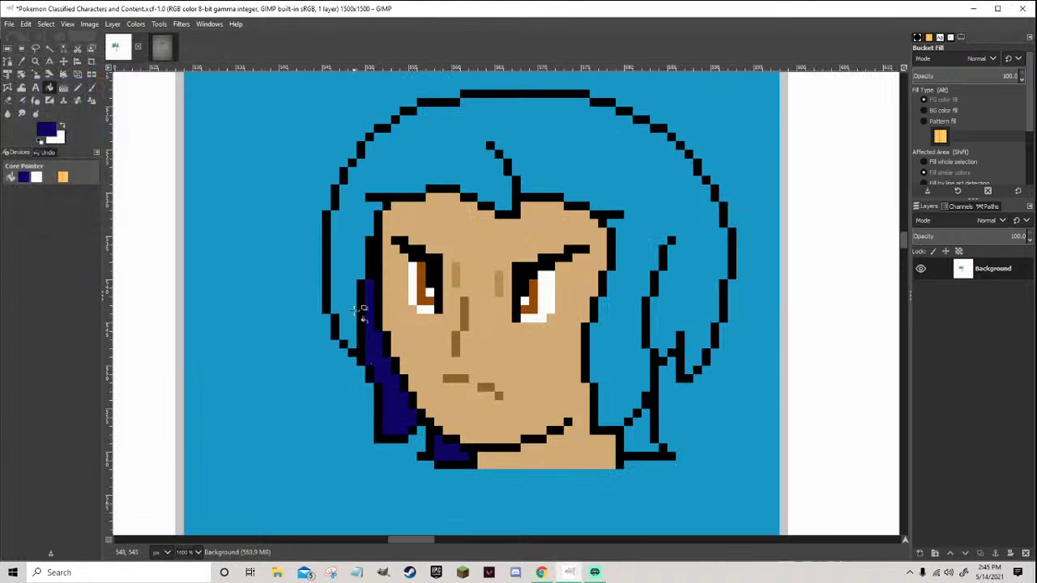
{"action": "left_click", "coordinate": [362, 316]}
{"action": "scroll", "coordinate": [674, 435], "scroll_direction": "down", "scroll_amount": 4}
{"action": "scroll", "coordinate": [674, 436], "scroll_direction": "up", "scroll_amount": 2}
{"action": "scroll", "coordinate": [702, 440], "scroll_direction": "down", "scroll_amount": 4}
{"action": "scroll", "coordinate": [706, 437], "scroll_direction": "up", "scroll_amount": 2}
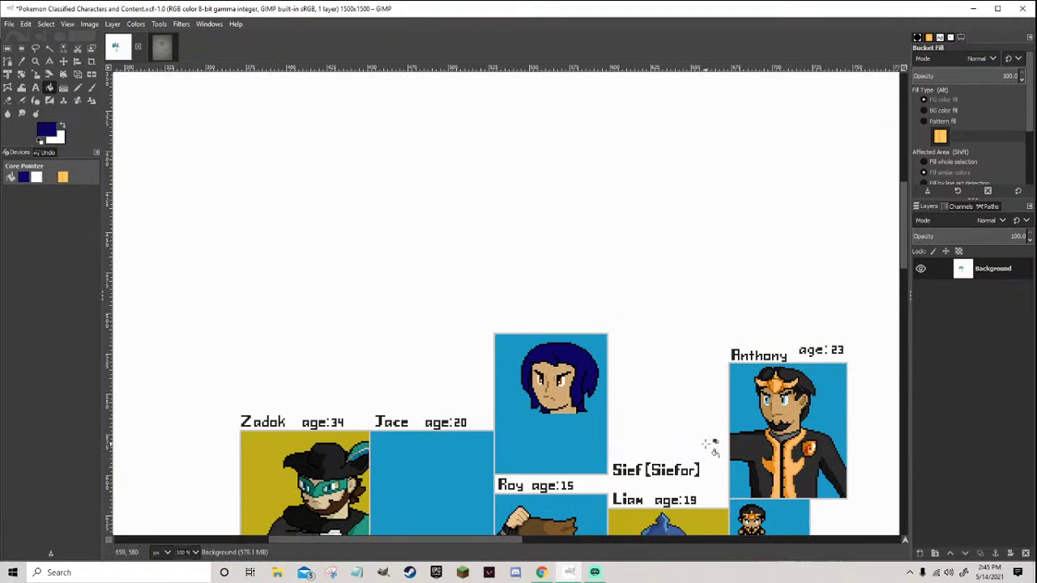
Undo the navy blue hair fills and set the foreground colour back to dark grey
{"action": "key", "text": "ctrl+z"}
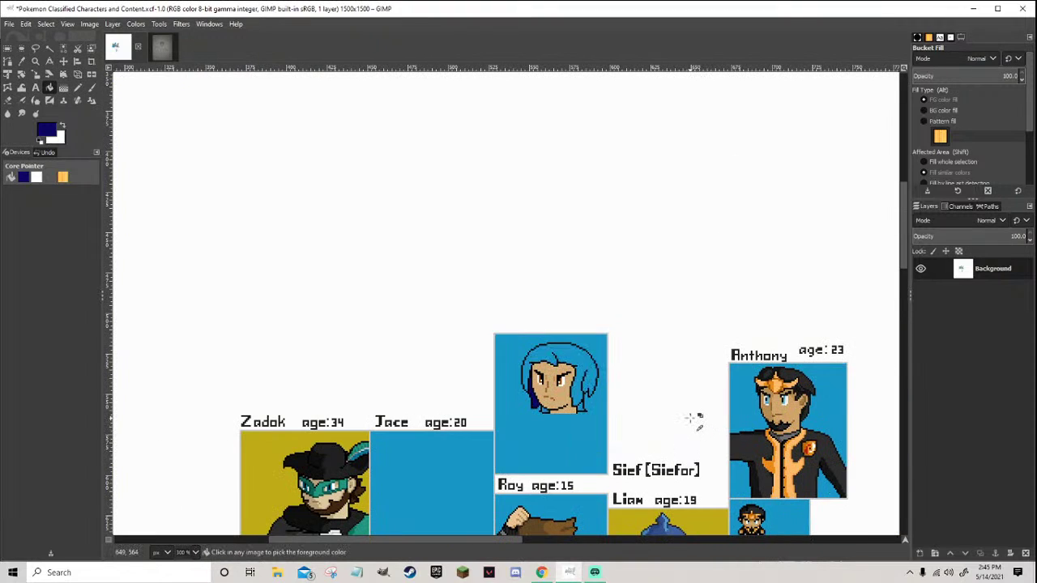
{"action": "scroll", "coordinate": [644, 389], "scroll_direction": "up", "scroll_amount": 3}
{"action": "left_click", "coordinate": [46, 130]}
{"action": "left_click", "coordinate": [147, 186]}
{"action": "left_click", "coordinate": [142, 223]}
{"action": "scroll", "coordinate": [390, 405], "scroll_direction": "up", "scroll_amount": 2}
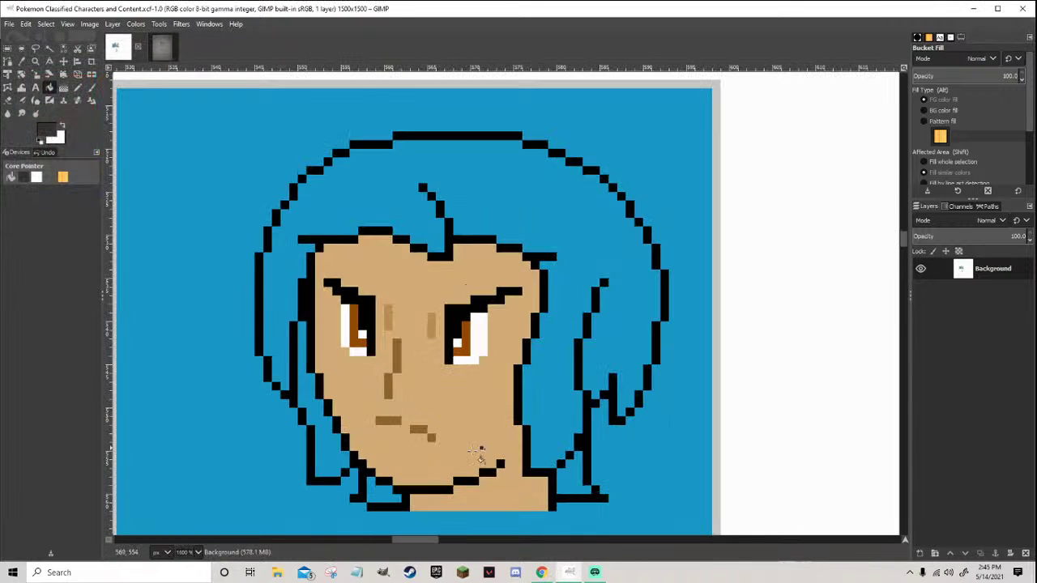
Fill the main hair area, the locks on both sides and the piece below the chin with dark grey using Bucket Fill
{"action": "left_click", "coordinate": [573, 476]}
{"action": "left_click", "coordinate": [608, 347]}
{"action": "left_click", "coordinate": [328, 437]}
{"action": "left_click", "coordinate": [375, 490]}
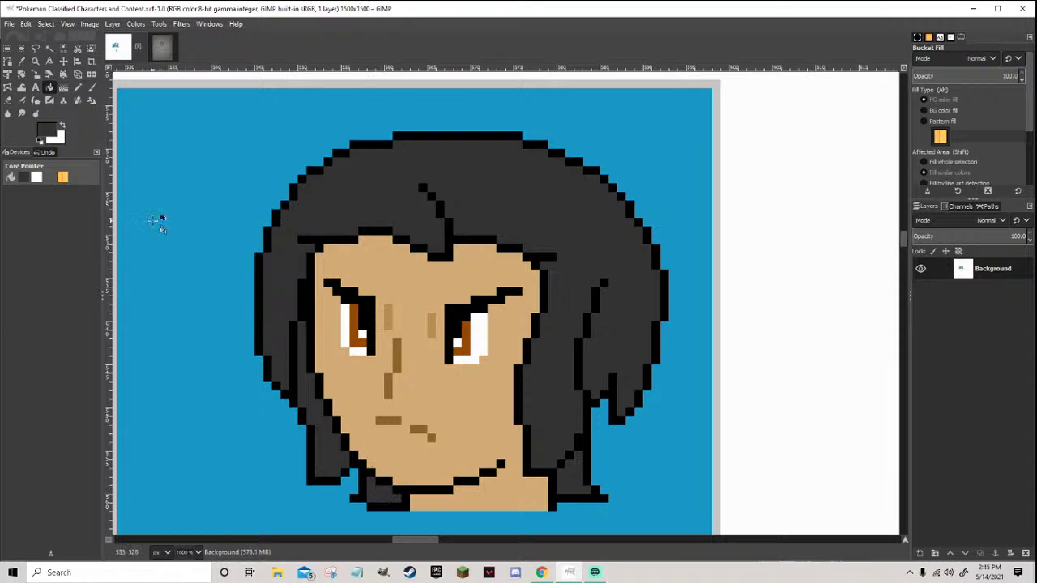
Switch to the Pencil tool and sample black from the outline at the base of the neck as the foreground colour
{"action": "left_click", "coordinate": [77, 86]}
{"action": "scroll", "coordinate": [273, 349], "scroll_direction": "down", "scroll_amount": 6}
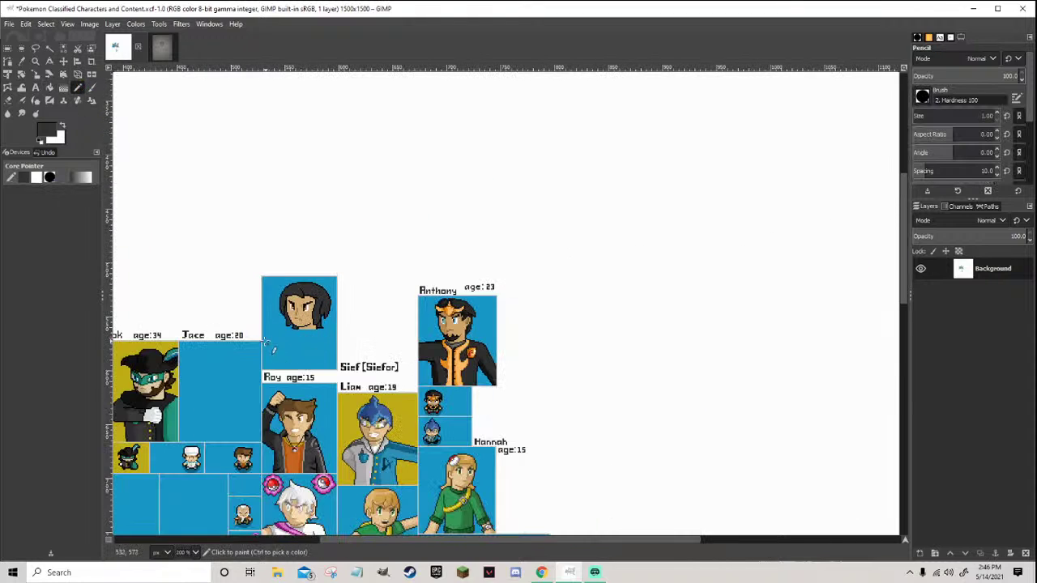
{"action": "scroll", "coordinate": [263, 328], "scroll_direction": "up", "scroll_amount": 2}
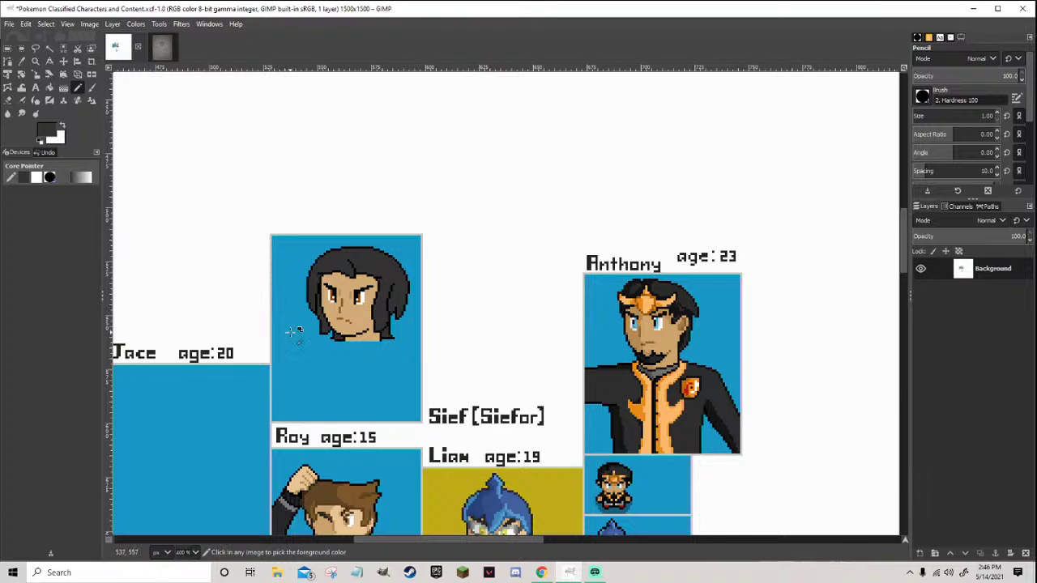
{"action": "scroll", "coordinate": [296, 332], "scroll_direction": "up", "scroll_amount": 3}
{"action": "left_click", "coordinate": [423, 332], "text": "ctrl"}
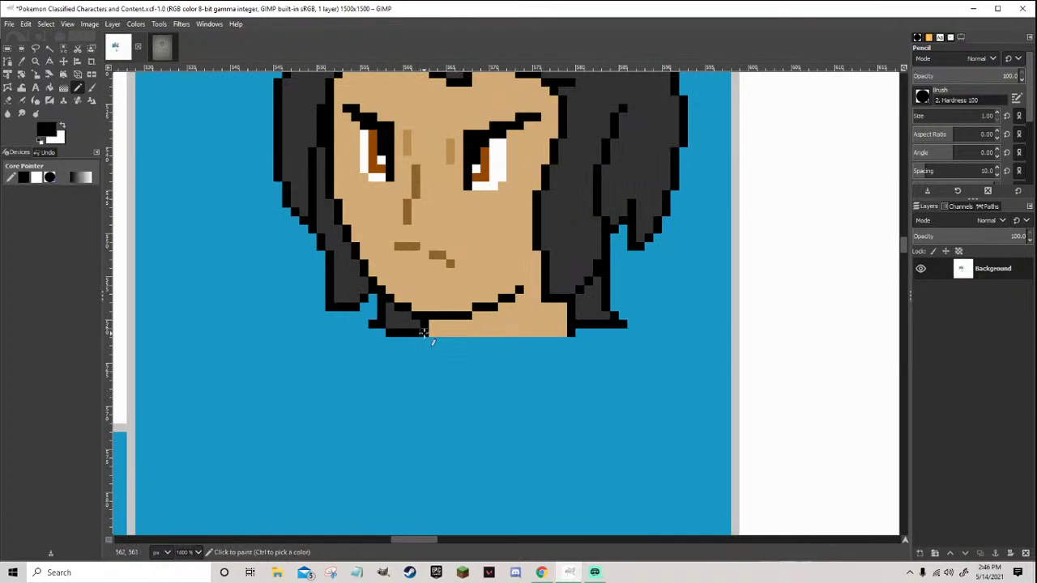
Examine the portrait's hair and face up close and at overview size alongside the neighbouring characters
{"action": "scroll", "coordinate": [428, 335], "scroll_direction": "down", "scroll_amount": 3}
{"action": "scroll", "coordinate": [486, 276], "scroll_direction": "up", "scroll_amount": 1}
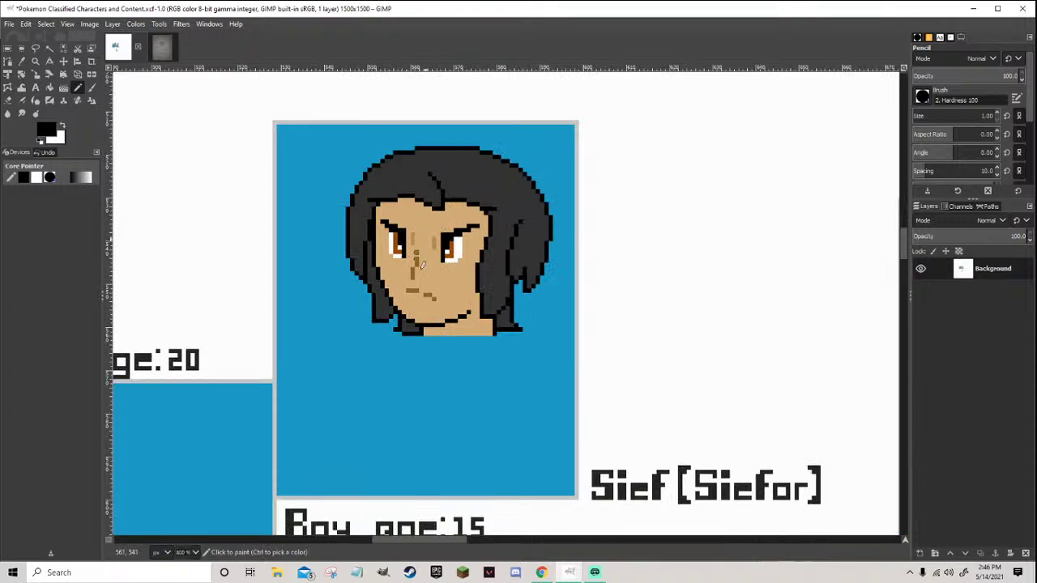
{"action": "scroll", "coordinate": [456, 279], "scroll_direction": "down", "scroll_amount": 4}
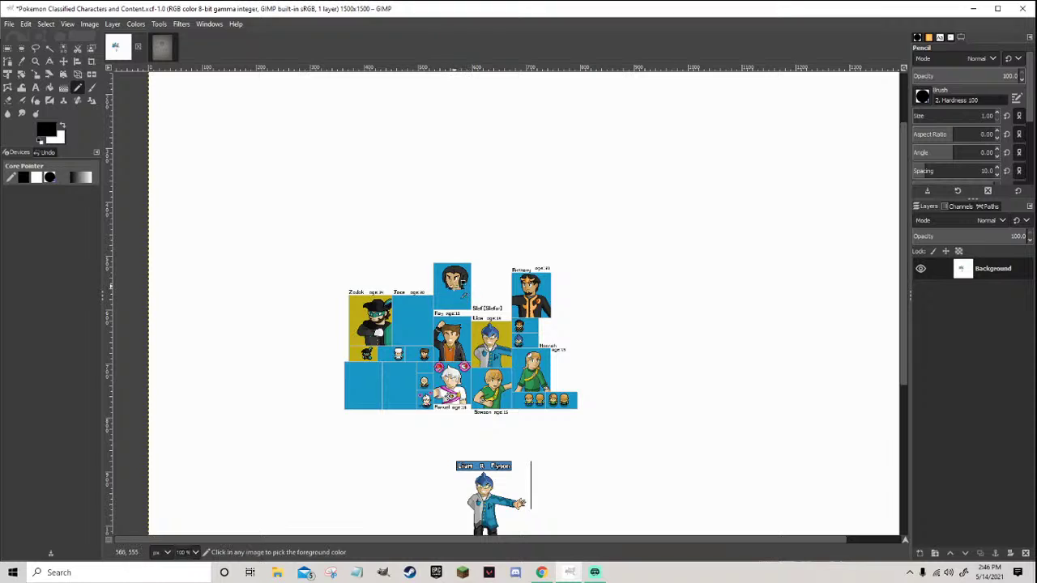
{"action": "scroll", "coordinate": [467, 294], "scroll_direction": "up", "scroll_amount": 3}
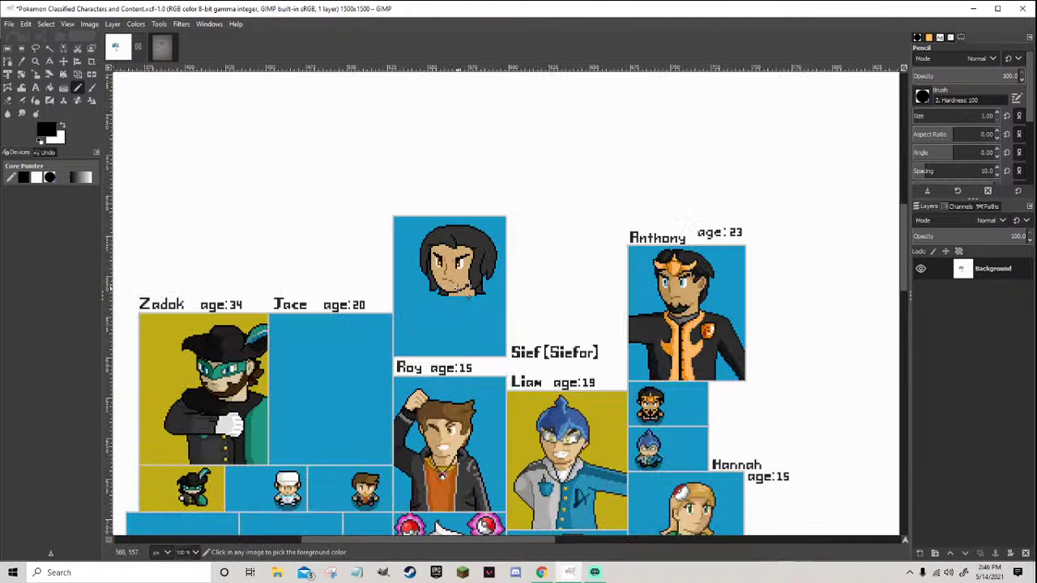
{"action": "scroll", "coordinate": [467, 294], "scroll_direction": "down", "scroll_amount": 1}
{"action": "scroll", "coordinate": [466, 295], "scroll_direction": "up", "scroll_amount": 3}
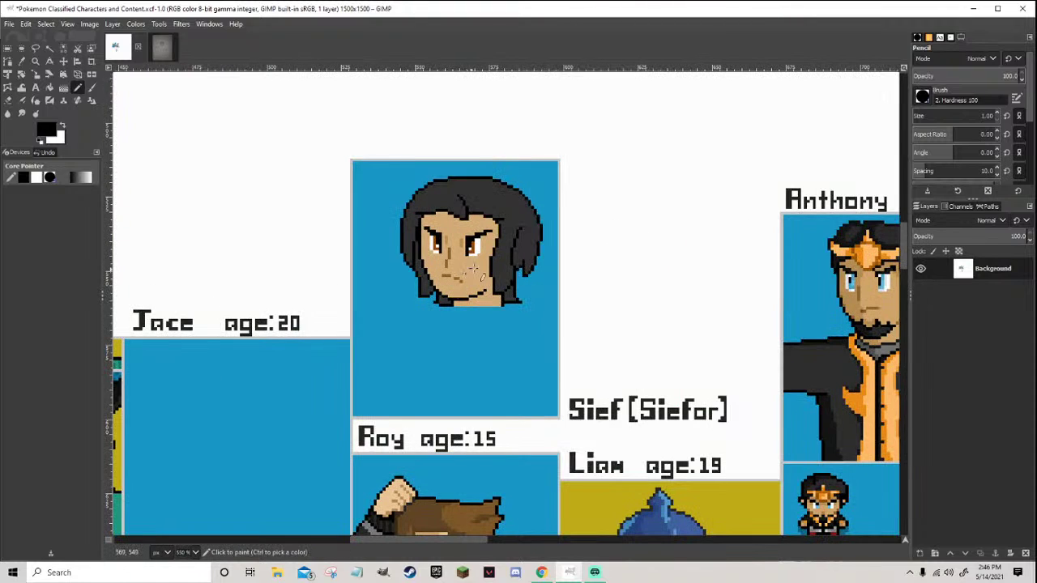
{"action": "scroll", "coordinate": [470, 247], "scroll_direction": "up", "scroll_amount": 3}
{"action": "scroll", "coordinate": [435, 271], "scroll_direction": "up", "scroll_amount": 1}
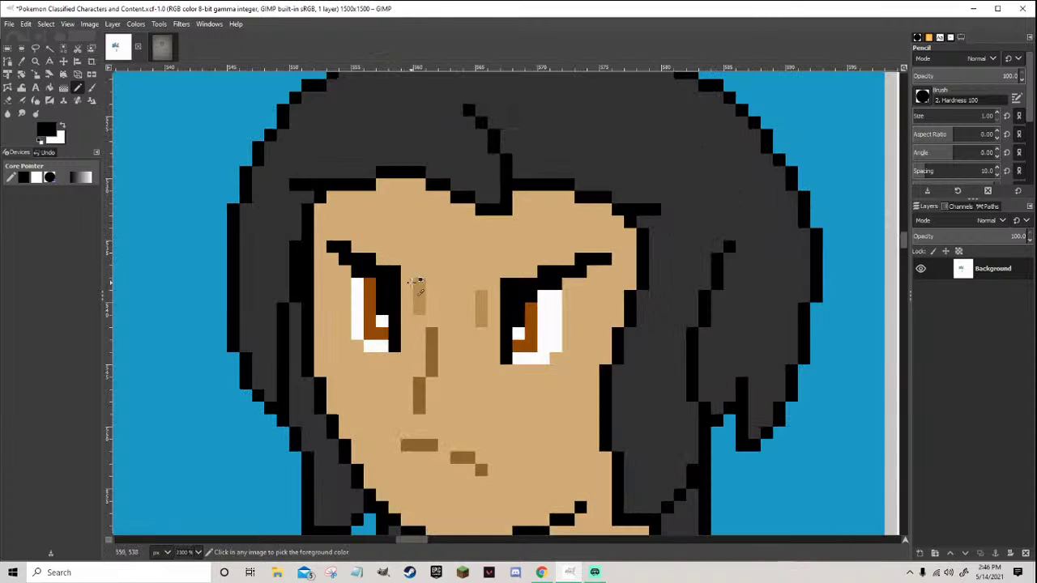
{"action": "scroll", "coordinate": [409, 281], "scroll_direction": "down", "scroll_amount": 2}
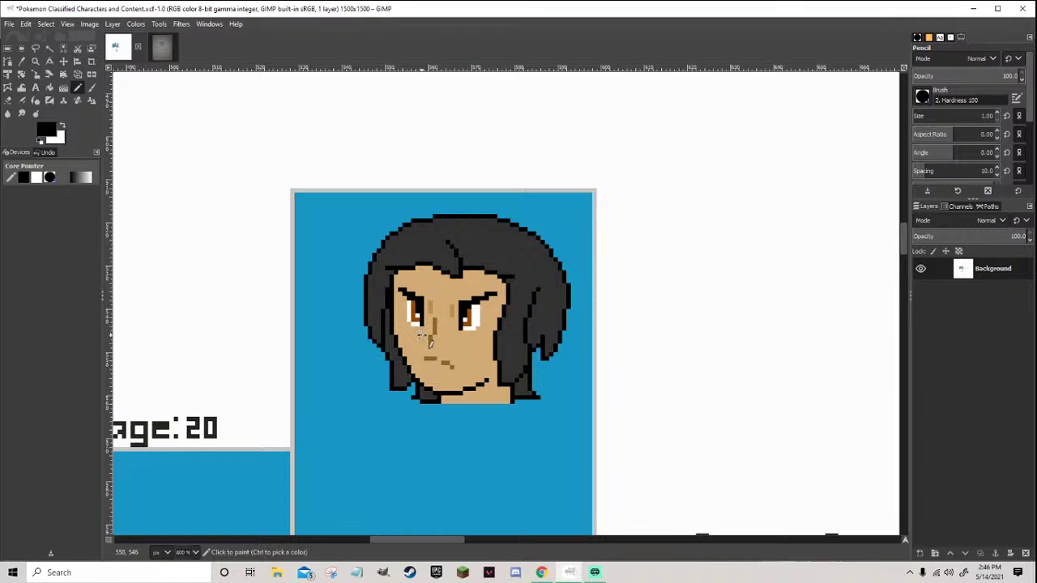
{"action": "scroll", "coordinate": [429, 342], "scroll_direction": "up", "scroll_amount": 2}
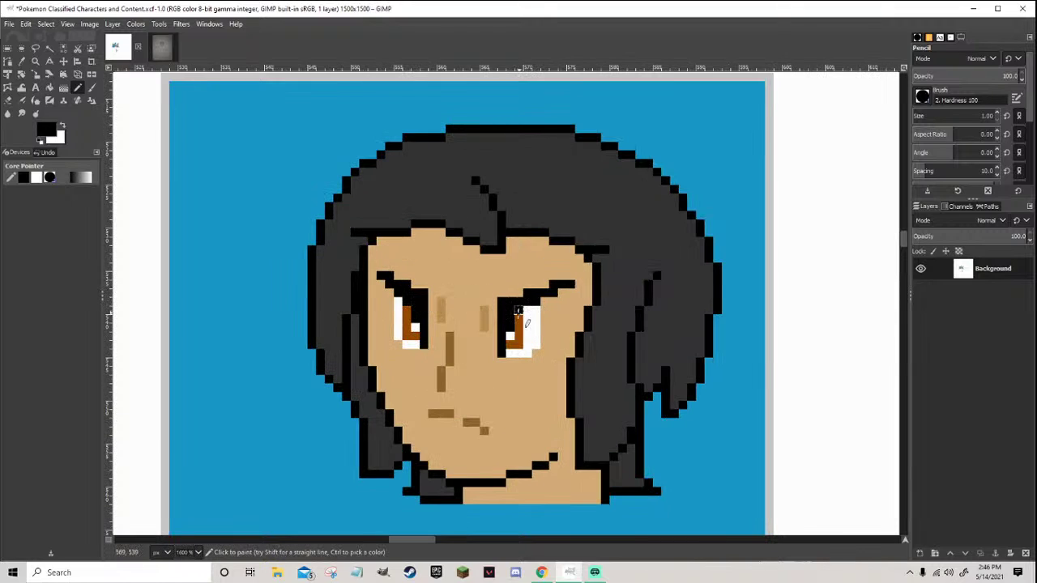
{"action": "scroll", "coordinate": [534, 311], "scroll_direction": "down", "scroll_amount": 8}
{"action": "scroll", "coordinate": [551, 339], "scroll_direction": "down", "scroll_amount": 1}
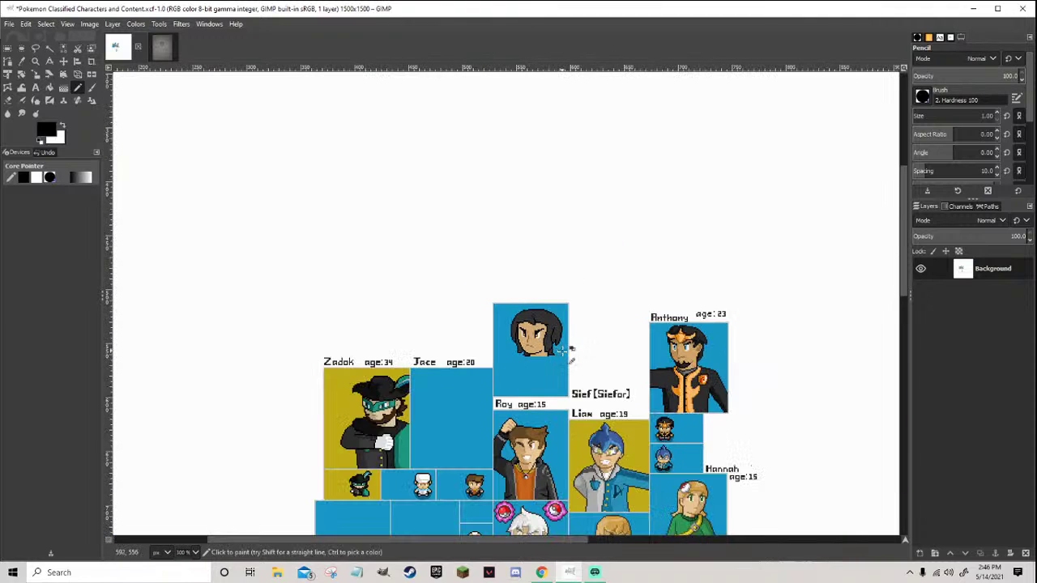
{"action": "scroll", "coordinate": [562, 354], "scroll_direction": "up", "scroll_amount": 3}
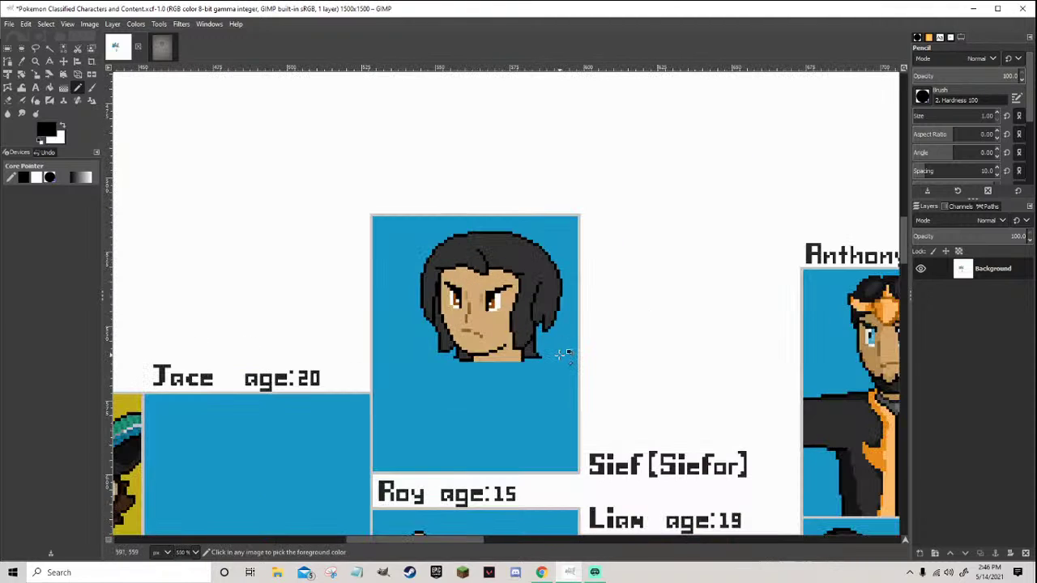
{"action": "scroll", "coordinate": [562, 354], "scroll_direction": "down", "scroll_amount": 2}
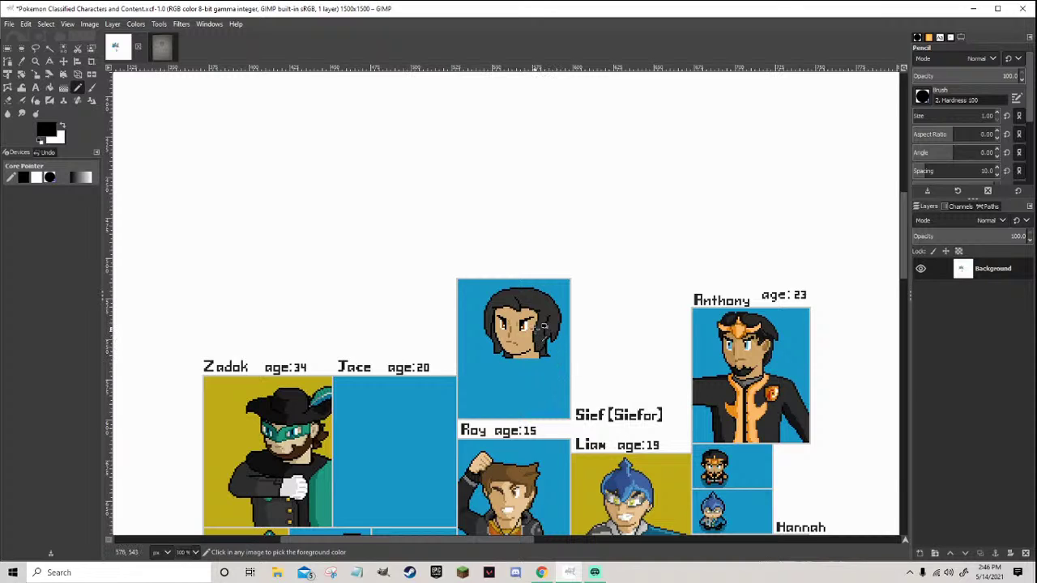
{"action": "scroll", "coordinate": [534, 328], "scroll_direction": "up", "scroll_amount": 7}
{"action": "scroll", "coordinate": [502, 319], "scroll_direction": "down", "scroll_amount": 7}
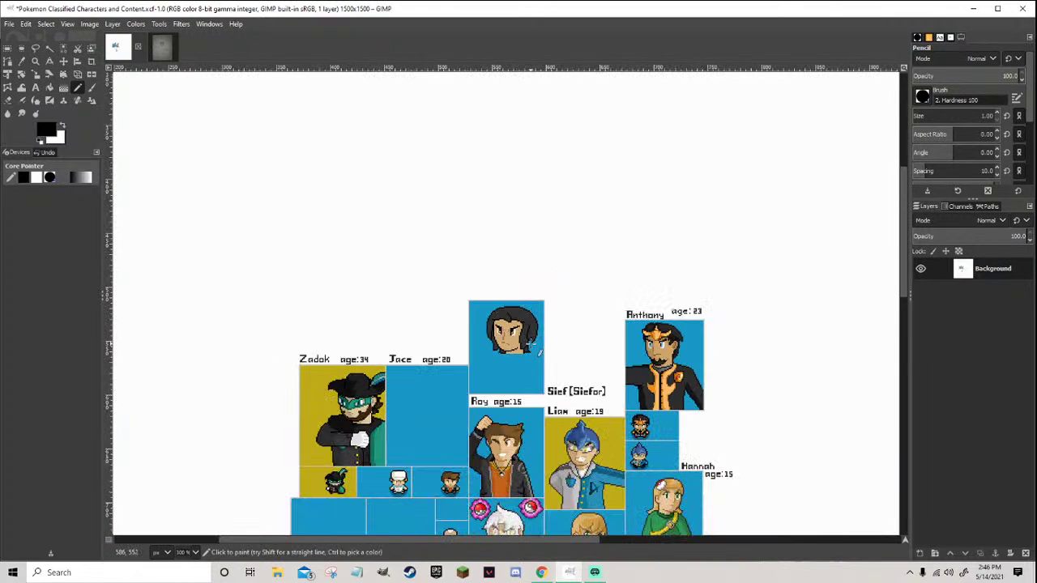
{"action": "scroll", "coordinate": [530, 343], "scroll_direction": "up", "scroll_amount": 6}
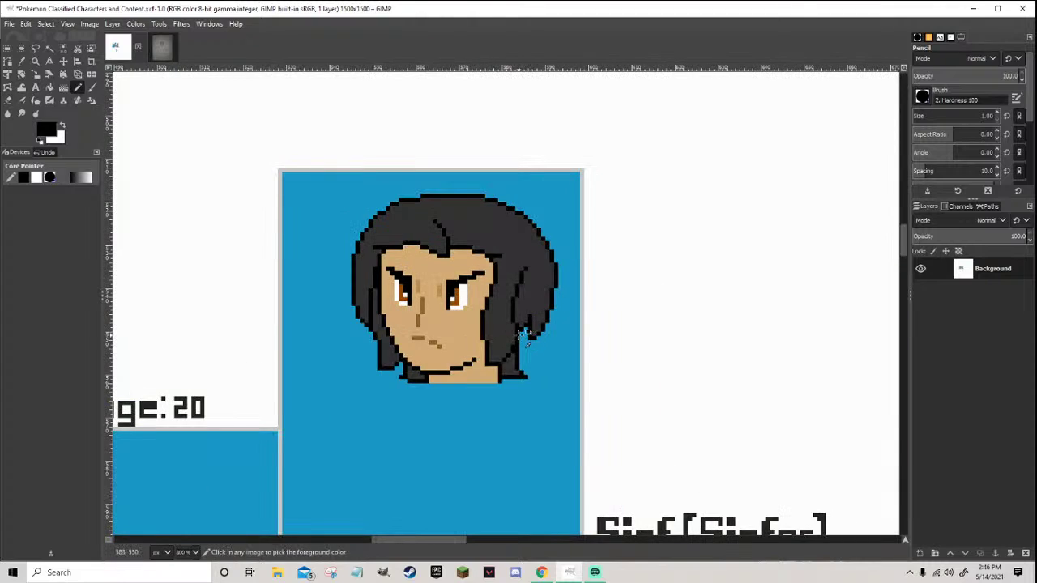
Save the image
{"action": "key", "text": "ctrl+s"}
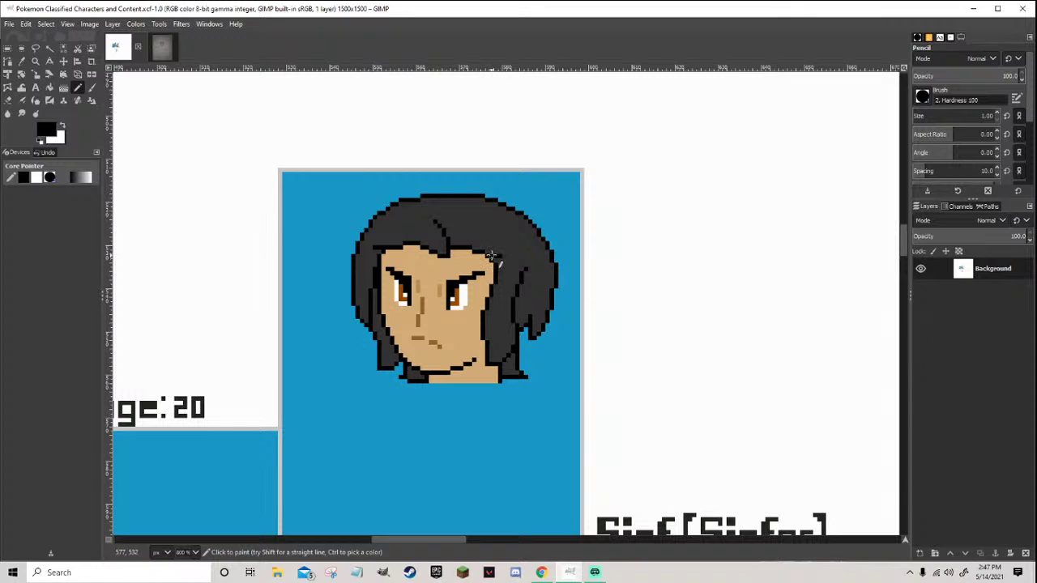
Switch to Chrome and search YouTube for "miitopia neksdor stage theme"
{"action": "left_click", "coordinate": [541, 573]}
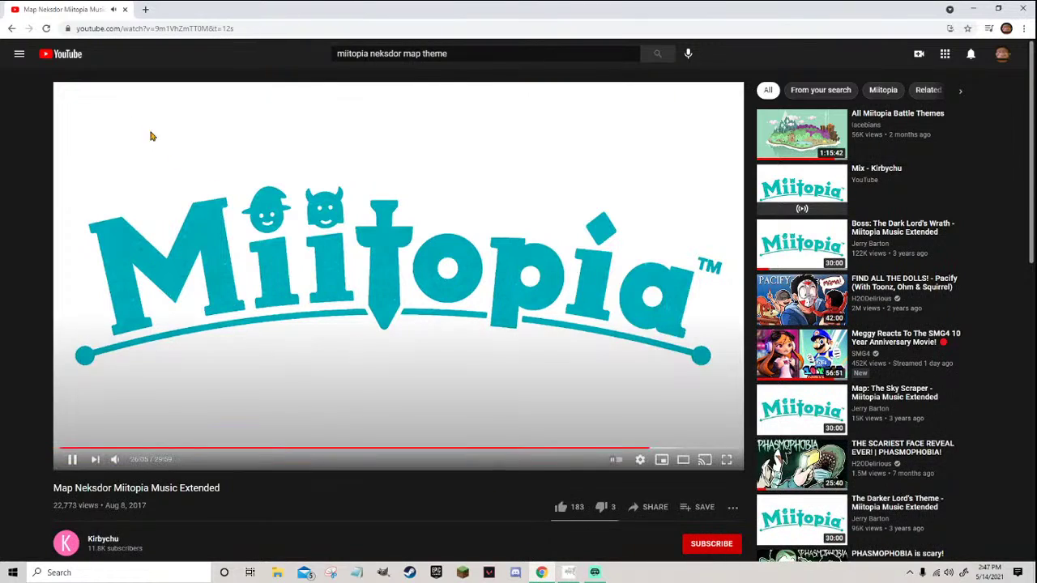
{"action": "key", "text": "alt+Left"}
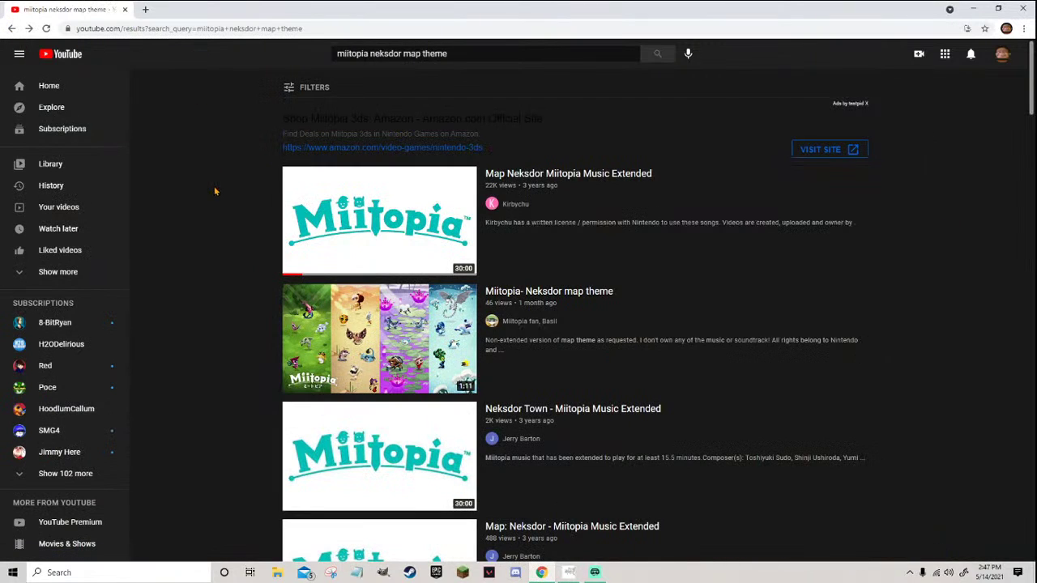
{"action": "scroll", "coordinate": [214, 191], "scroll_direction": "down", "scroll_amount": 2}
{"action": "scroll", "coordinate": [226, 202], "scroll_direction": "up", "scroll_amount": 1}
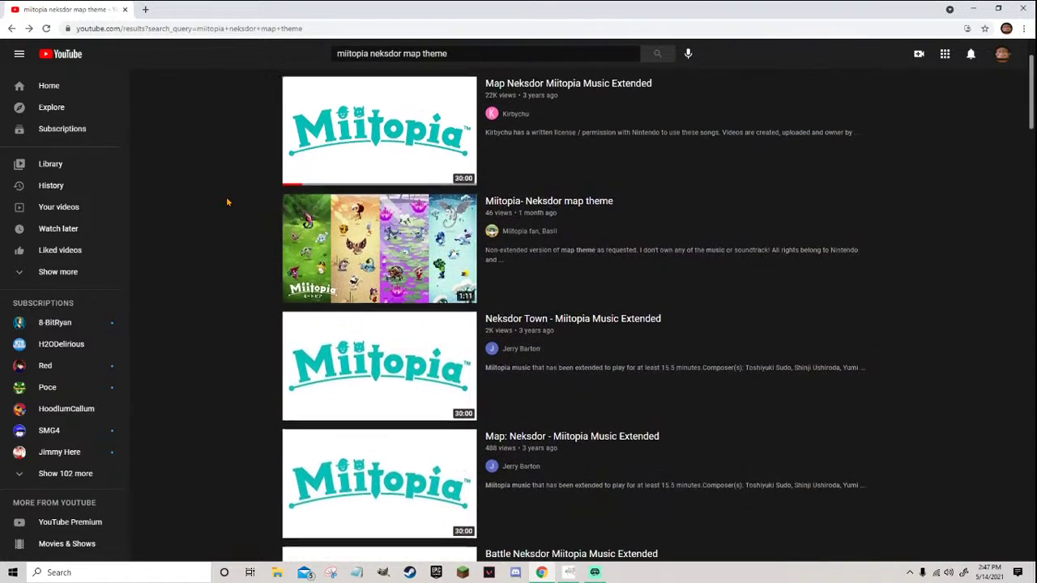
{"action": "left_click", "coordinate": [420, 54]}
{"action": "double_click", "coordinate": [409, 53]}
{"action": "key", "text": "BackSpace"}
{"action": "type", "text": "stage"}
{"action": "key", "text": "Return"}
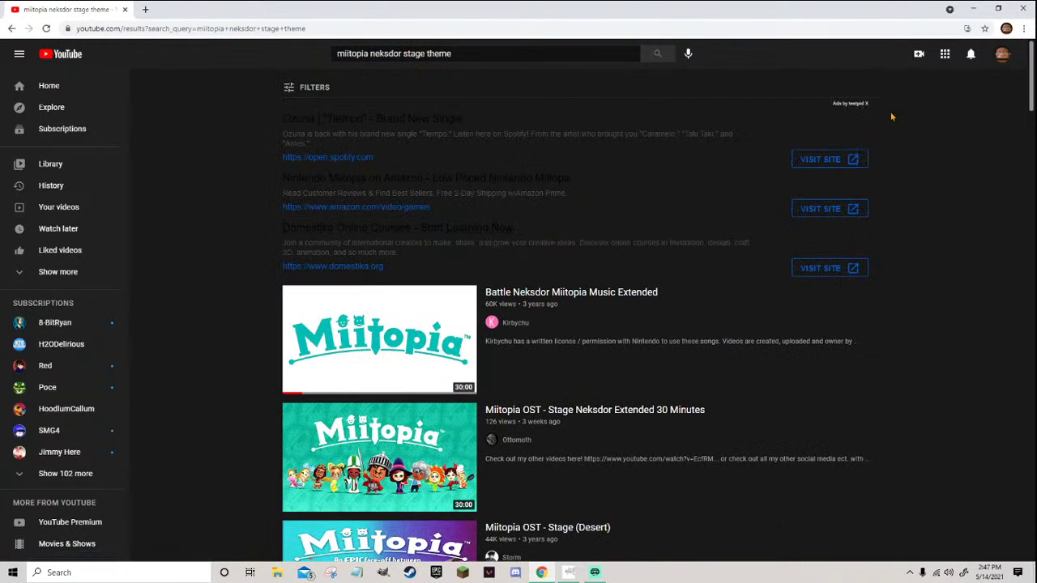
Play the video "Miitopia - Neksdor Desert Extended" from the search results and return to GIMP
{"action": "left_click", "coordinate": [866, 105]}
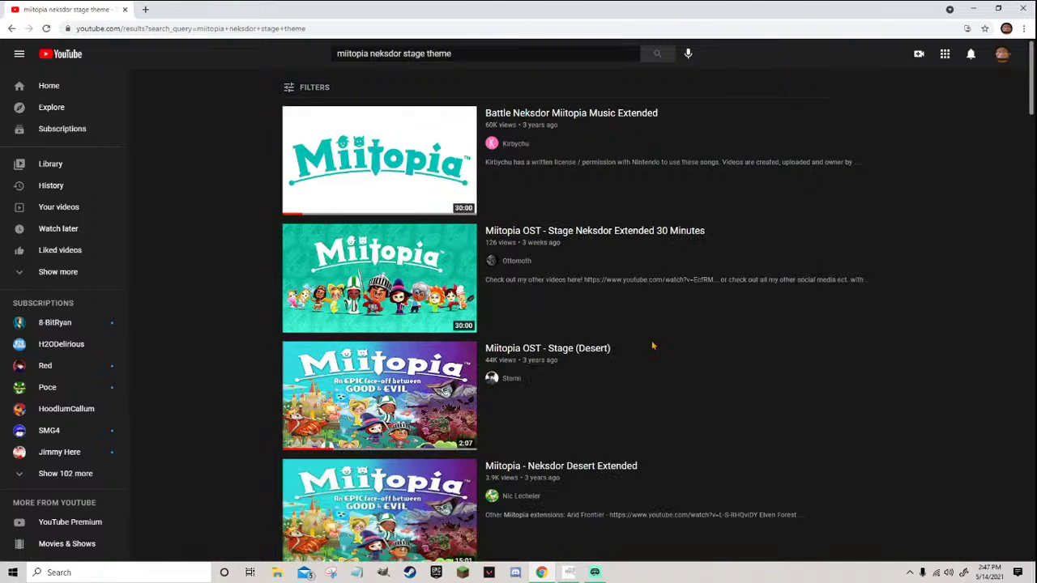
{"action": "scroll", "coordinate": [593, 349], "scroll_direction": "down", "scroll_amount": 3}
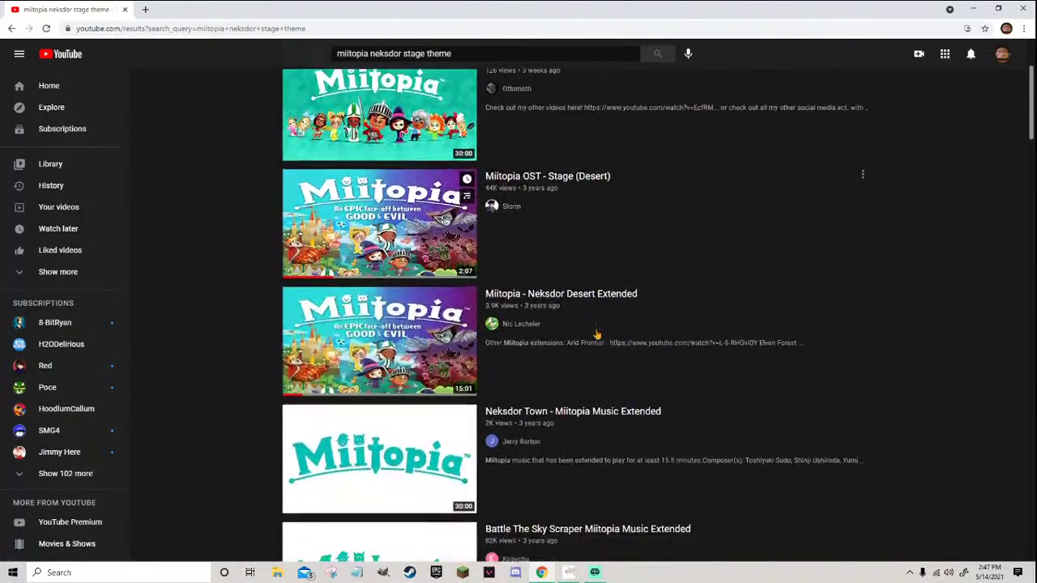
{"action": "scroll", "coordinate": [596, 335], "scroll_direction": "down", "scroll_amount": 1}
{"action": "scroll", "coordinate": [596, 334], "scroll_direction": "down", "scroll_amount": 5}
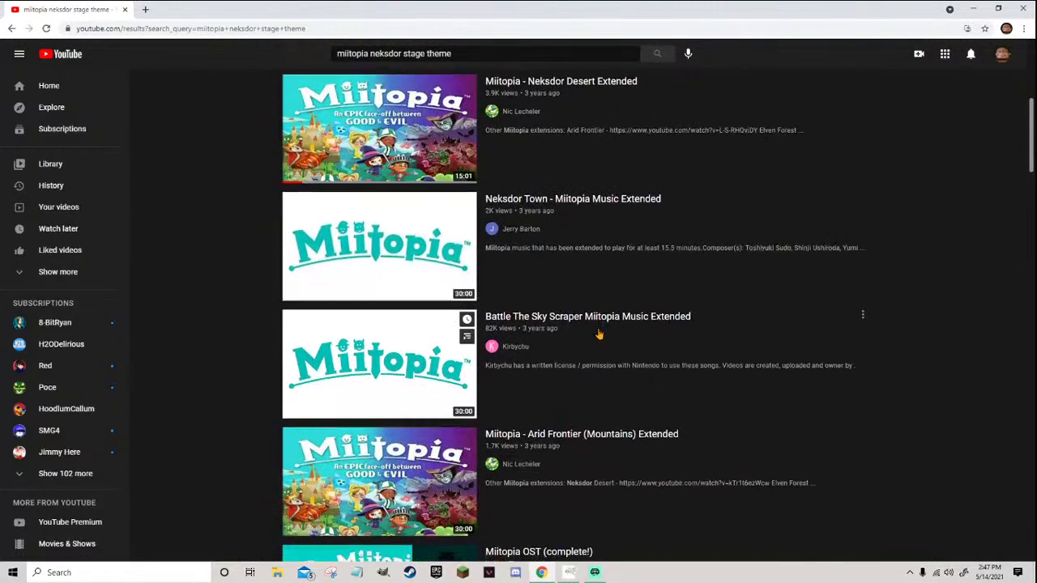
{"action": "scroll", "coordinate": [608, 346], "scroll_direction": "up", "scroll_amount": 5}
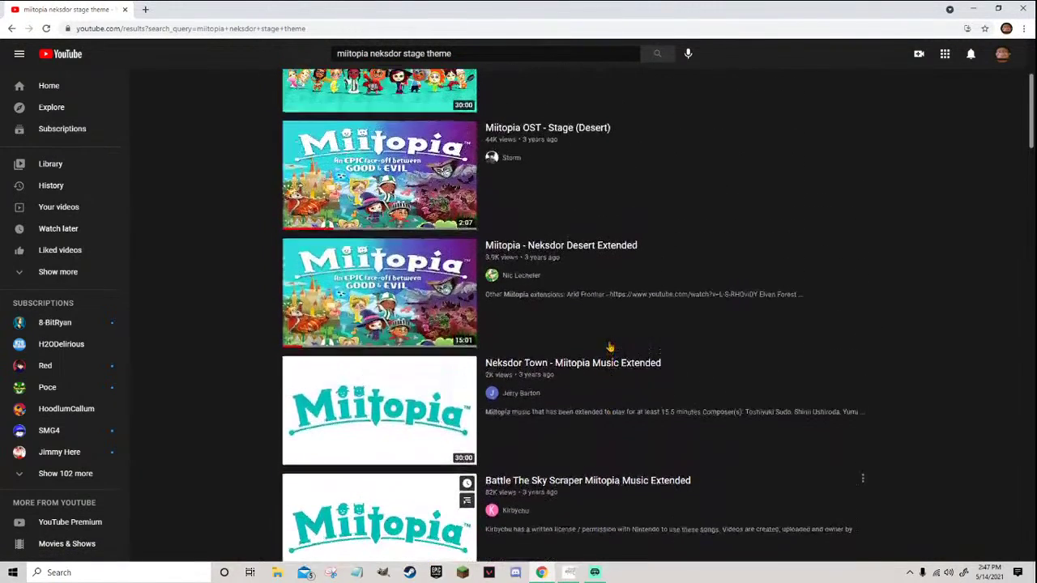
{"action": "left_click", "coordinate": [587, 256]}
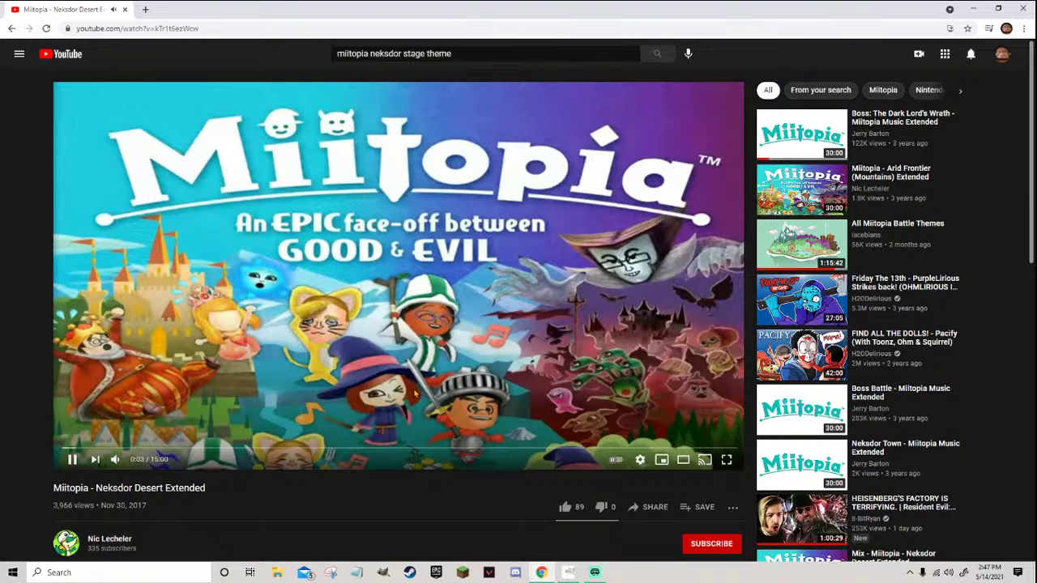
{"action": "left_click", "coordinate": [569, 573]}
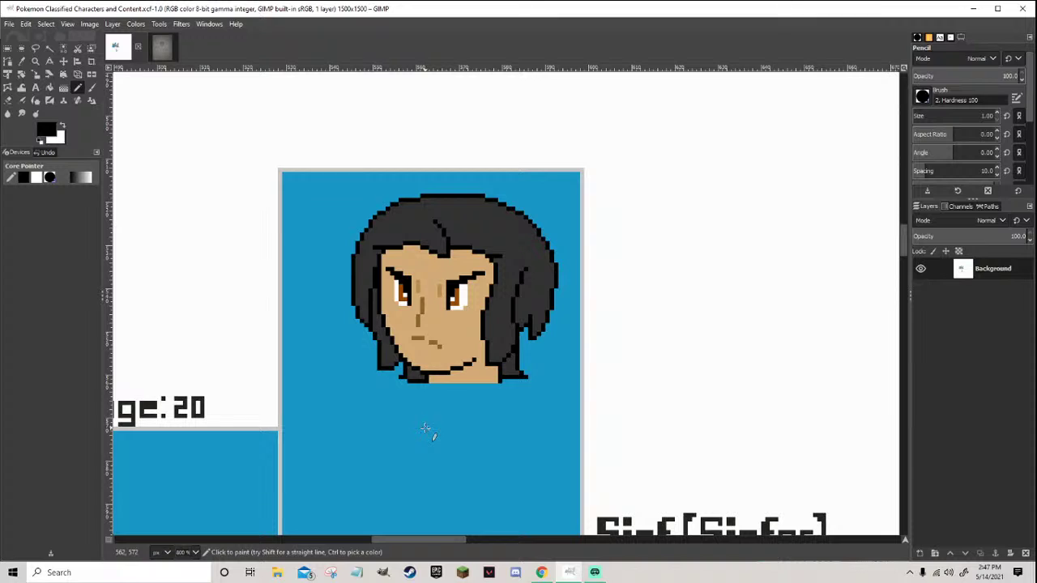
Try a black freehand collar outline around the base of the portrait's neck with the Pencil, and undo it
{"action": "scroll", "coordinate": [455, 421], "scroll_direction": "down", "scroll_amount": 2}
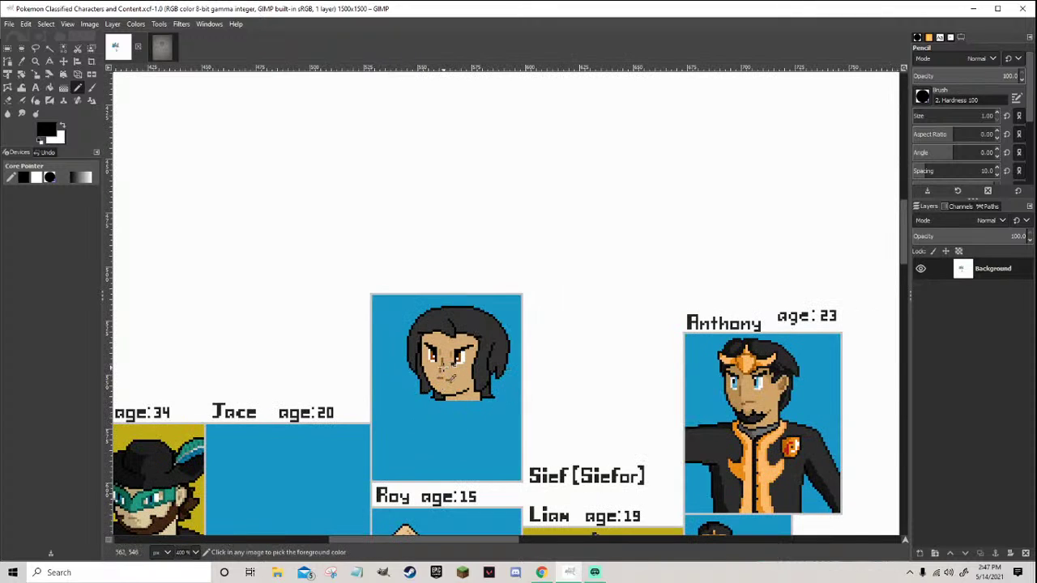
{"action": "scroll", "coordinate": [443, 376], "scroll_direction": "up", "scroll_amount": 2}
{"action": "scroll", "coordinate": [454, 442], "scroll_direction": "up", "scroll_amount": 1}
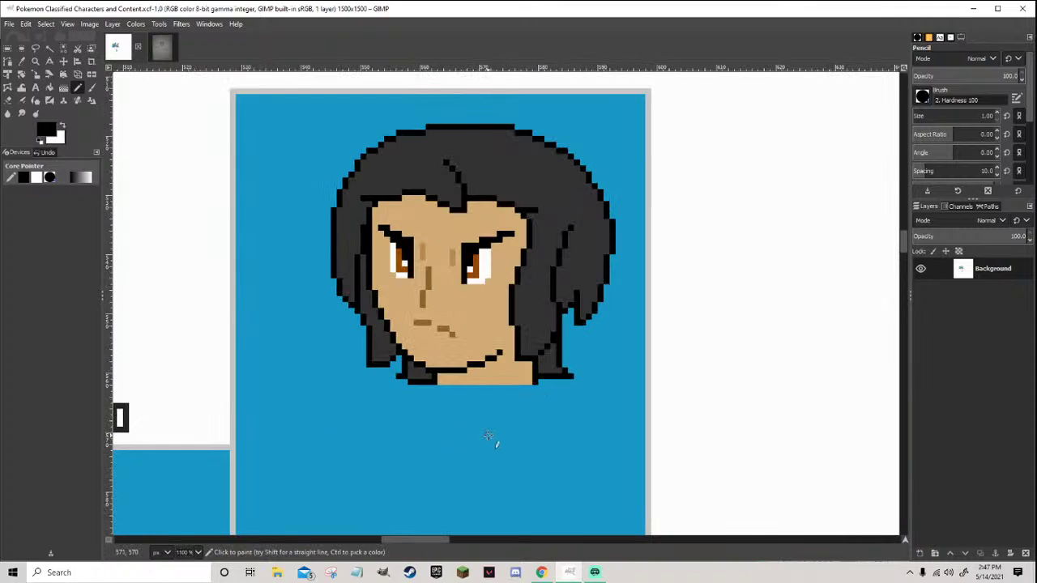
{"action": "scroll", "coordinate": [510, 441], "scroll_direction": "up", "scroll_amount": 1}
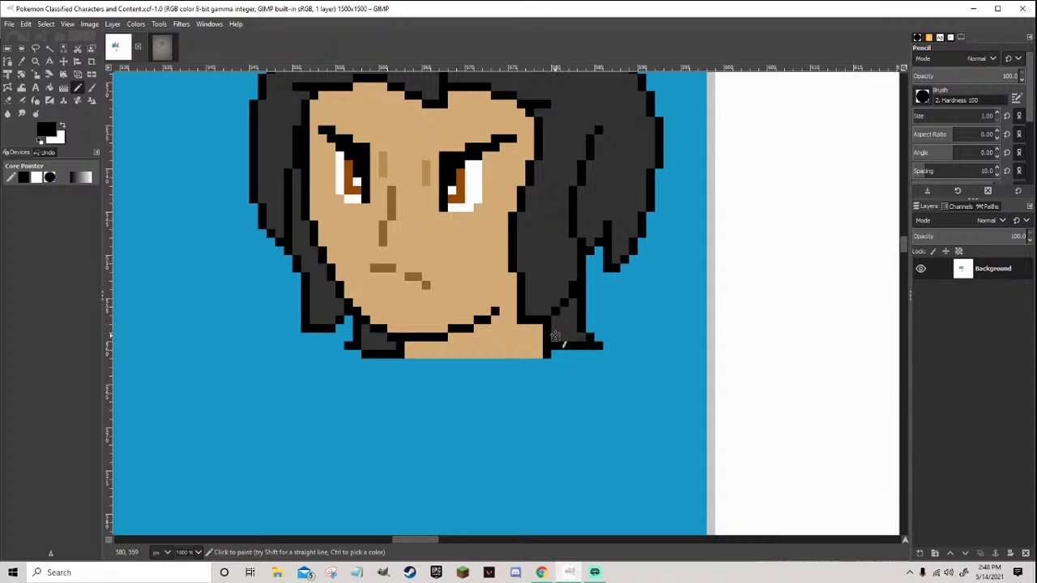
{"action": "mouse_move", "coordinate": [555, 336]}
{"action": "left_mouse_down"}
{"action": "mouse_move", "coordinate": [598, 389]}
{"action": "mouse_move", "coordinate": [512, 421]}
{"action": "mouse_move", "coordinate": [452, 424]}
{"action": "mouse_move", "coordinate": [394, 424]}
{"action": "mouse_move", "coordinate": [347, 405]}
{"action": "mouse_move", "coordinate": [341, 369]}
{"action": "mouse_move", "coordinate": [388, 341]}
{"action": "left_mouse_up"}
{"action": "scroll", "coordinate": [422, 374], "scroll_direction": "down", "scroll_amount": 8}
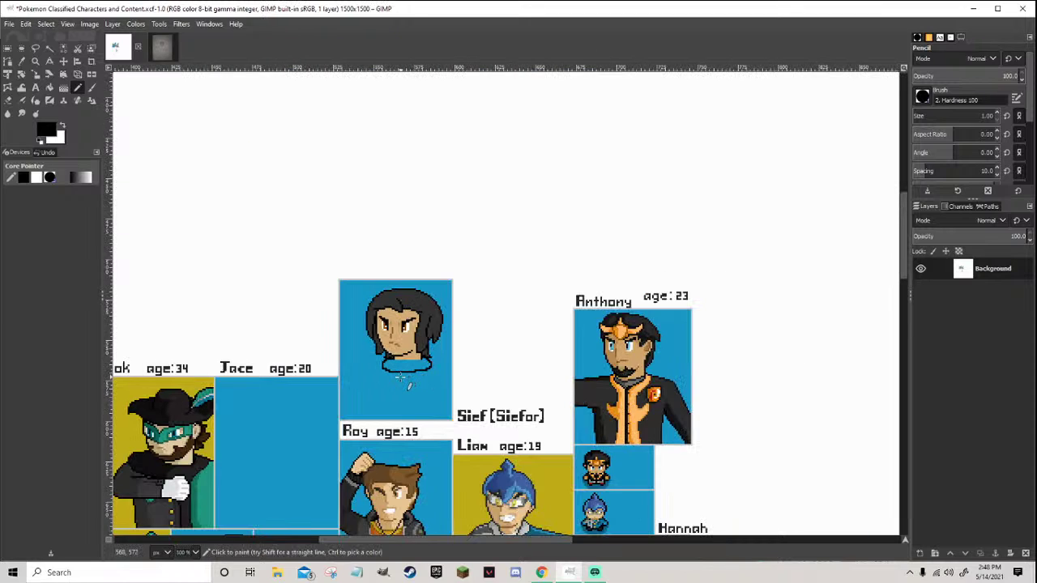
{"action": "key", "text": "ctrl+z"}
{"action": "scroll", "coordinate": [400, 377], "scroll_direction": "up", "scroll_amount": 5}
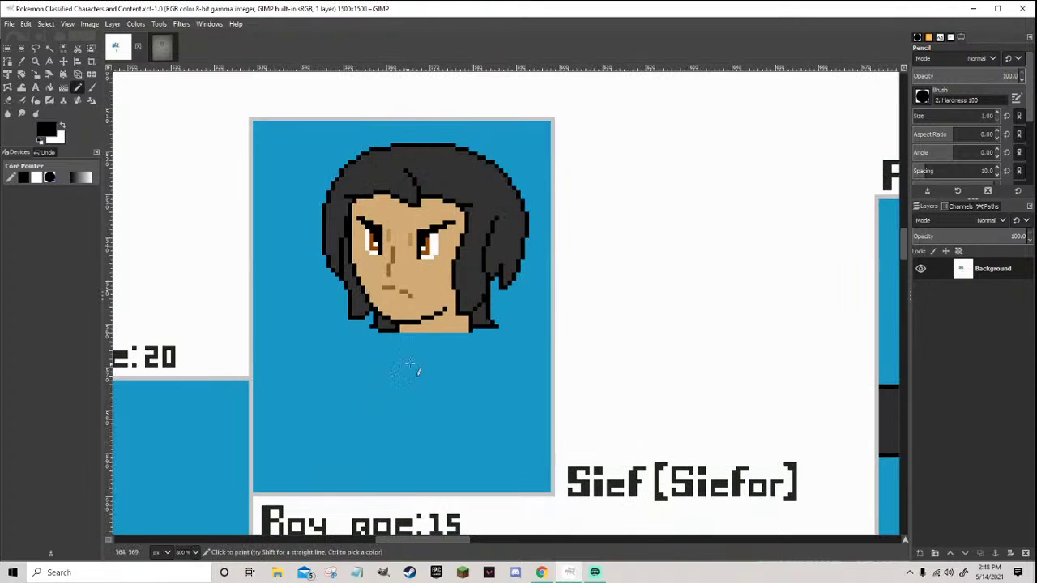
{"action": "scroll", "coordinate": [386, 328], "scroll_direction": "up", "scroll_amount": 1}
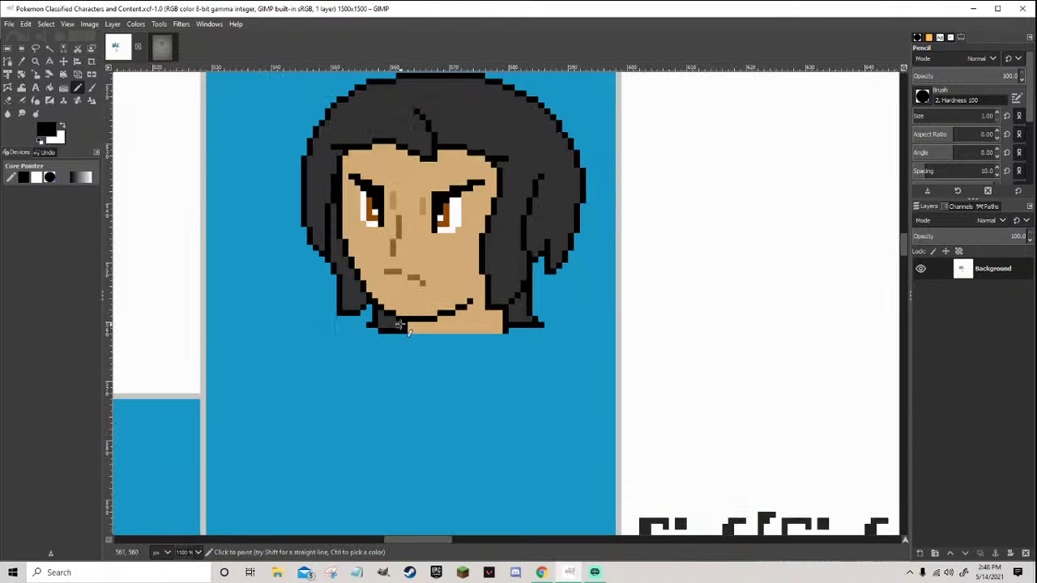
Draw a curved black collar outline below the portrait's neck with the Pencil and thin its doubled corners using the background blue
{"action": "mouse_move", "coordinate": [400, 325]}
{"action": "left_mouse_down"}
{"action": "mouse_move", "coordinate": [380, 332]}
{"action": "mouse_move", "coordinate": [387, 355]}
{"action": "mouse_move", "coordinate": [429, 361]}
{"action": "mouse_move", "coordinate": [510, 348]}
{"action": "mouse_move", "coordinate": [527, 328]}
{"action": "left_mouse_up"}
{"action": "scroll", "coordinate": [510, 346], "scroll_direction": "down", "scroll_amount": 3}
{"action": "scroll", "coordinate": [502, 354], "scroll_direction": "up", "scroll_amount": 4}
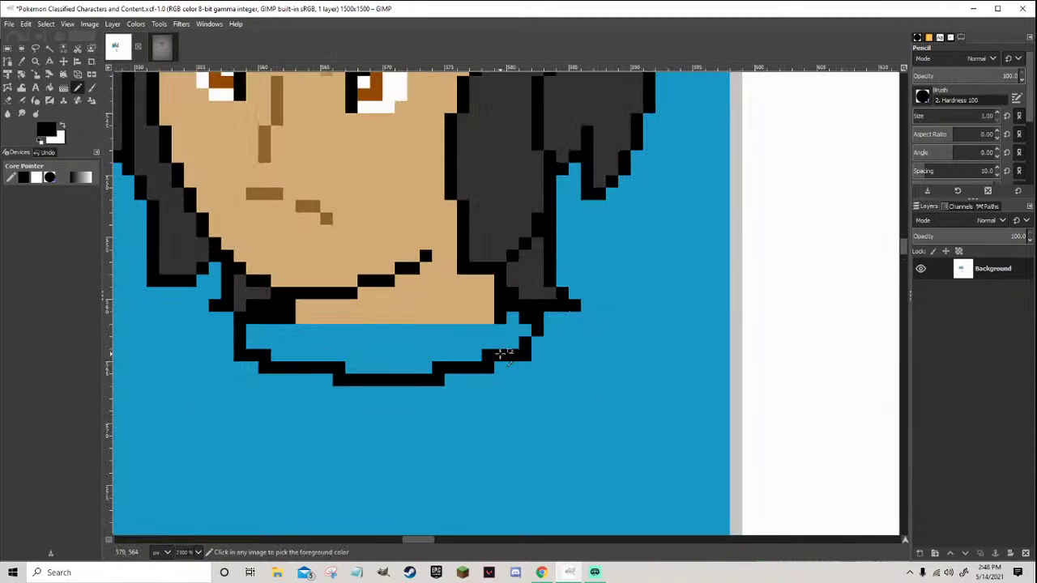
{"action": "left_click", "coordinate": [508, 341], "text": "ctrl"}
{"action": "mouse_move", "coordinate": [526, 318]}
{"action": "left_mouse_down"}
{"action": "mouse_move", "coordinate": [515, 352]}
{"action": "mouse_move", "coordinate": [528, 358]}
{"action": "mouse_move", "coordinate": [398, 370]}
{"action": "mouse_move", "coordinate": [275, 358]}
{"action": "left_mouse_up"}
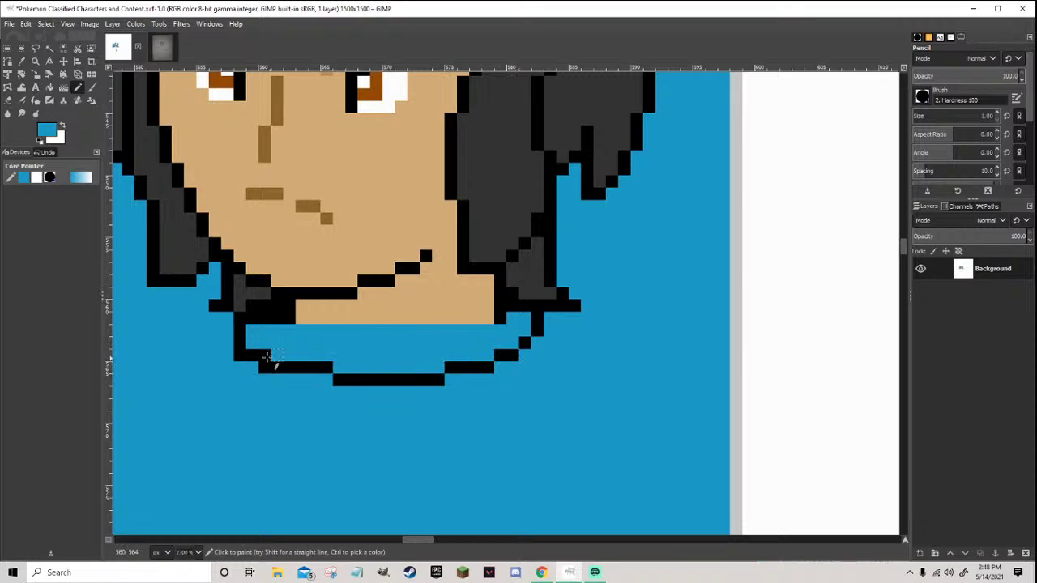
{"action": "left_click", "coordinate": [238, 331], "text": "ctrl"}
{"action": "scroll", "coordinate": [238, 331], "scroll_direction": "down", "scroll_amount": 3}
{"action": "scroll", "coordinate": [247, 334], "scroll_direction": "up", "scroll_amount": 3}
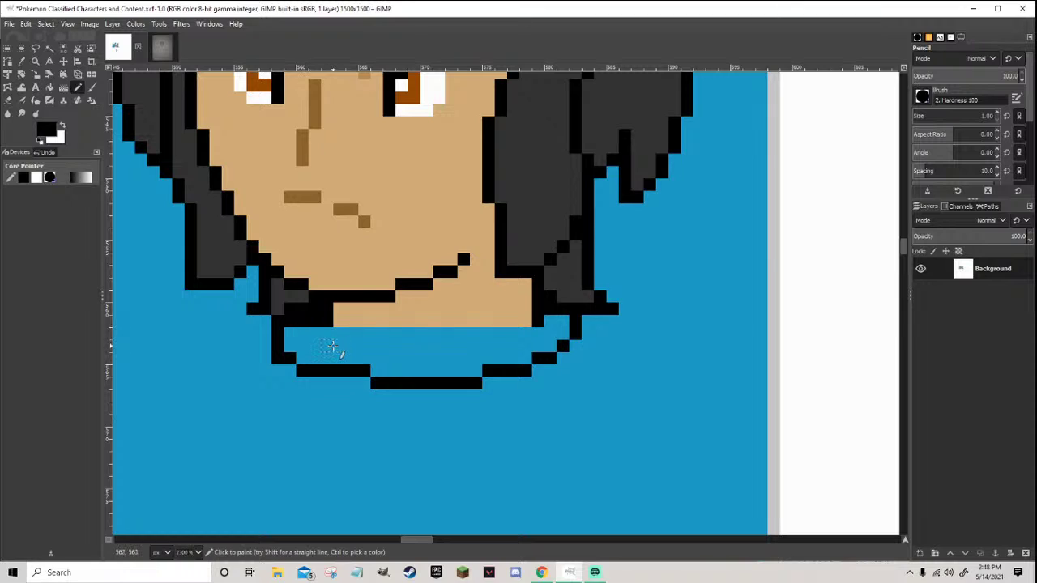
Extend the collar outline's right end downward with a short vertical black line below the hair
{"action": "scroll", "coordinate": [331, 347], "scroll_direction": "down", "scroll_amount": 3}
{"action": "scroll", "coordinate": [277, 351], "scroll_direction": "up", "scroll_amount": 3}
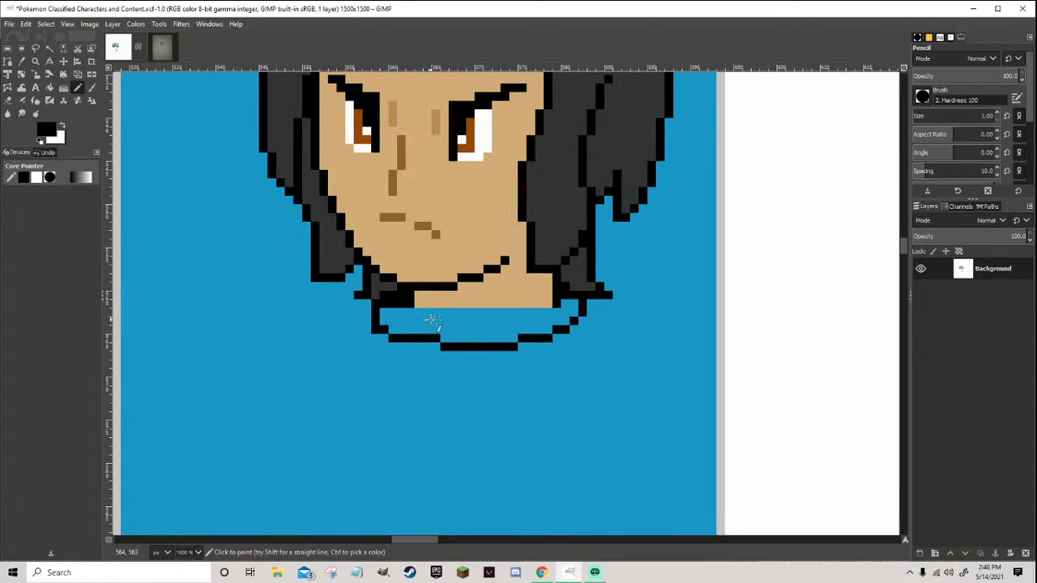
{"action": "scroll", "coordinate": [430, 322], "scroll_direction": "down", "scroll_amount": 3}
{"action": "scroll", "coordinate": [551, 316], "scroll_direction": "up", "scroll_amount": 3}
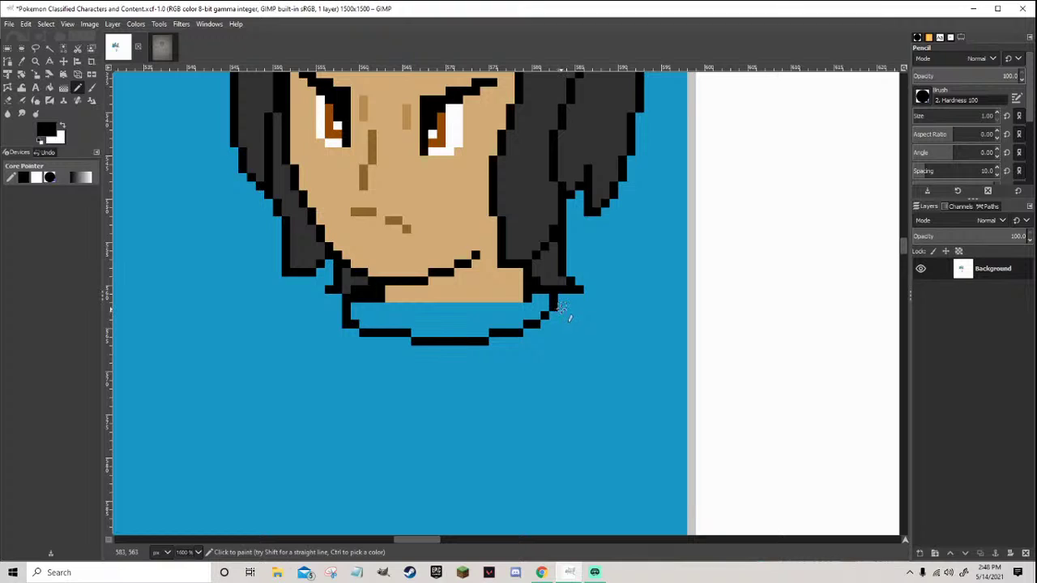
{"action": "scroll", "coordinate": [559, 330], "scroll_direction": "down", "scroll_amount": 3}
{"action": "scroll", "coordinate": [553, 336], "scroll_direction": "up", "scroll_amount": 3}
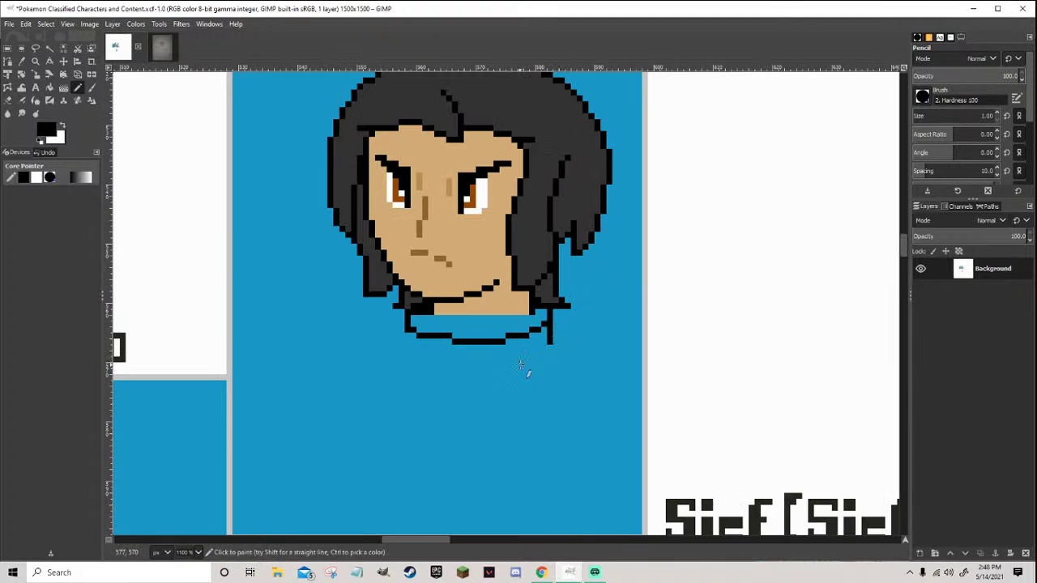
Erase the middle of the collar's lower edge with the background blue and shape the black corner where the opening begins
{"action": "scroll", "coordinate": [505, 364], "scroll_direction": "up", "scroll_amount": 1}
{"action": "left_click", "coordinate": [502, 327]}
{"action": "left_click", "coordinate": [497, 342], "text": "ctrl"}
{"action": "left_click_drag", "start_coordinate": [477, 332], "coordinate": [428, 330]}
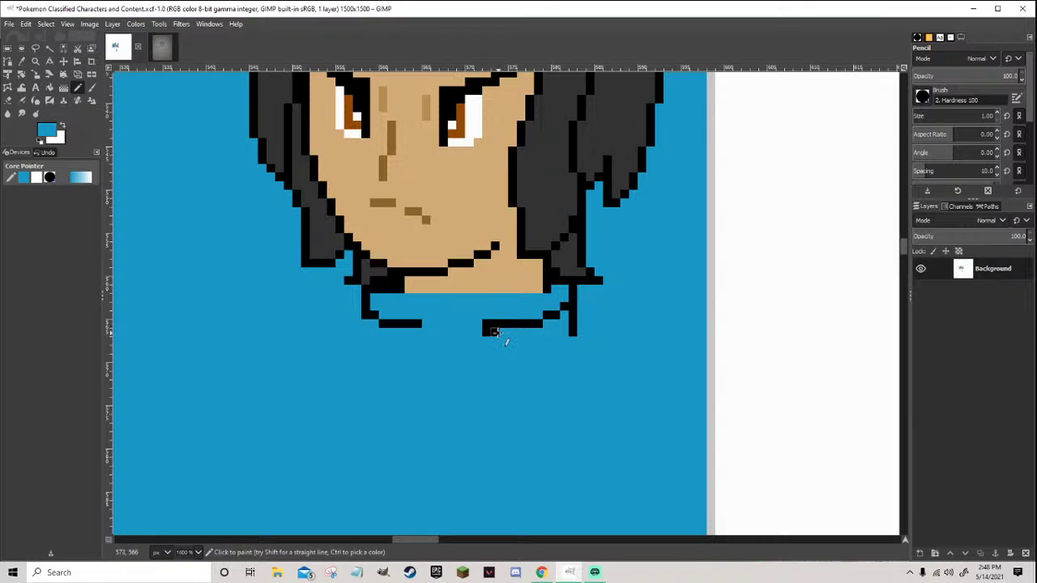
{"action": "left_click", "coordinate": [488, 328], "text": "ctrl"}
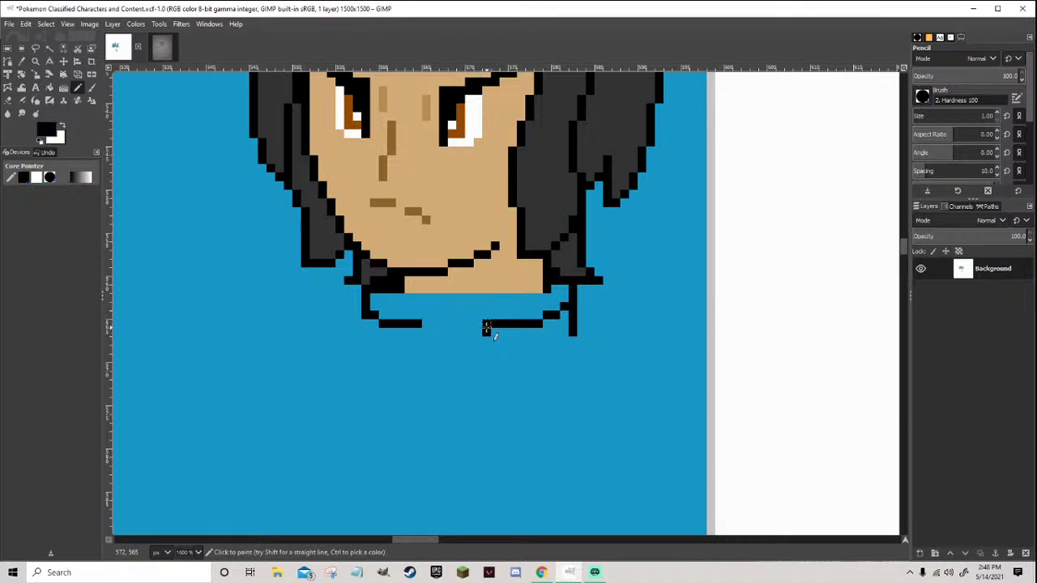
{"action": "left_click", "coordinate": [486, 340], "text": "ctrl"}
{"action": "left_click", "coordinate": [486, 323]}
{"action": "left_click", "coordinate": [486, 332], "text": "ctrl"}
Draw a short slanted black line downward from the right side of the collar opening to start the garment's front seam
{"action": "scroll", "coordinate": [486, 340], "scroll_direction": "down", "scroll_amount": 3}
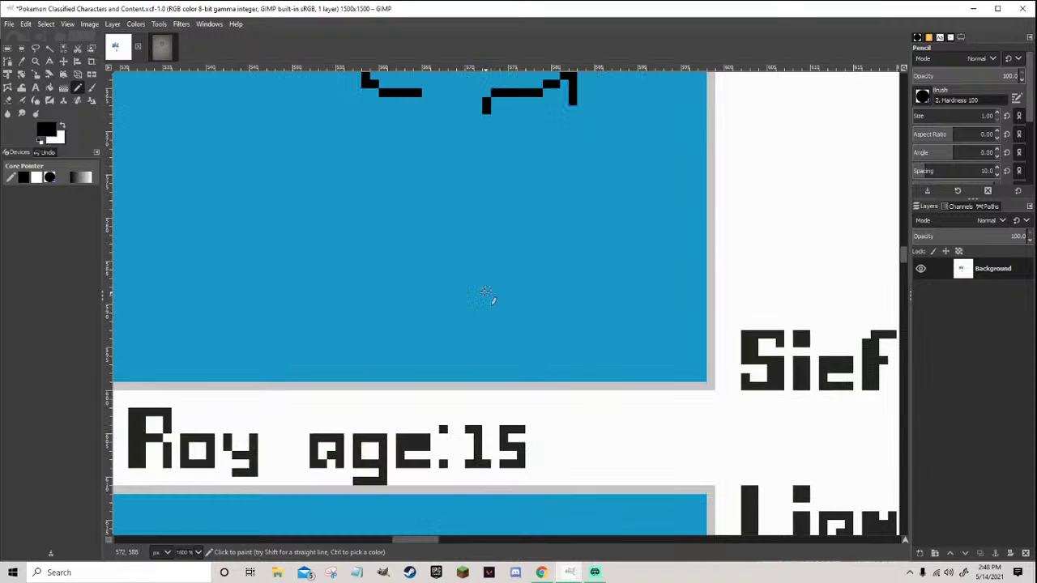
{"action": "scroll", "coordinate": [485, 294], "scroll_direction": "down", "scroll_amount": 2}
{"action": "scroll", "coordinate": [484, 202], "scroll_direction": "up", "scroll_amount": 2}
{"action": "scroll", "coordinate": [485, 202], "scroll_direction": "down", "scroll_amount": 5}
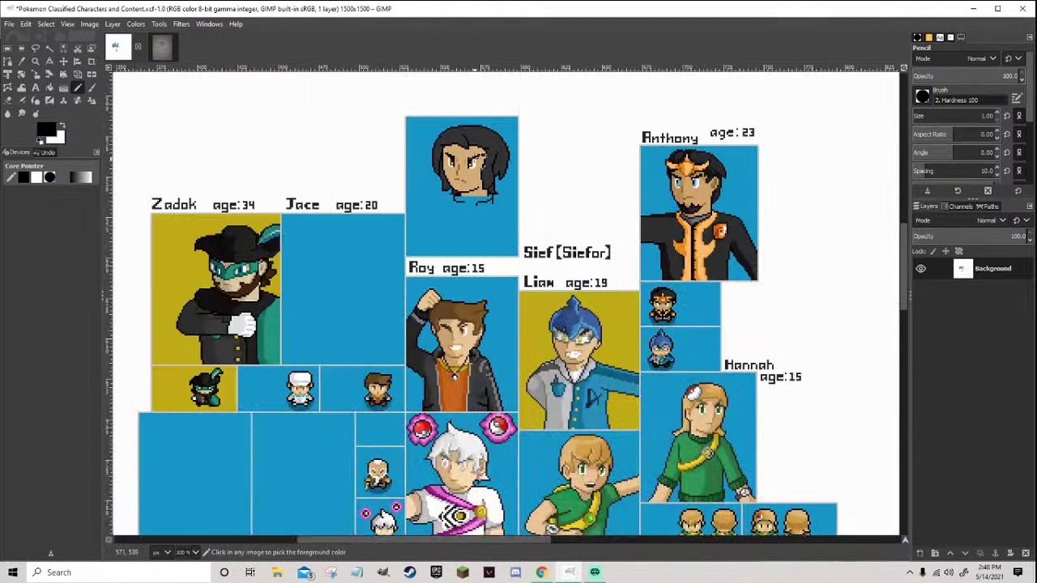
{"action": "scroll", "coordinate": [478, 255], "scroll_direction": "up", "scroll_amount": 3}
{"action": "scroll", "coordinate": [476, 247], "scroll_direction": "up", "scroll_amount": 2}
{"action": "left_click_drag", "start_coordinate": [481, 232], "coordinate": [474, 294]}
{"action": "scroll", "coordinate": [474, 296], "scroll_direction": "down", "scroll_amount": 3}
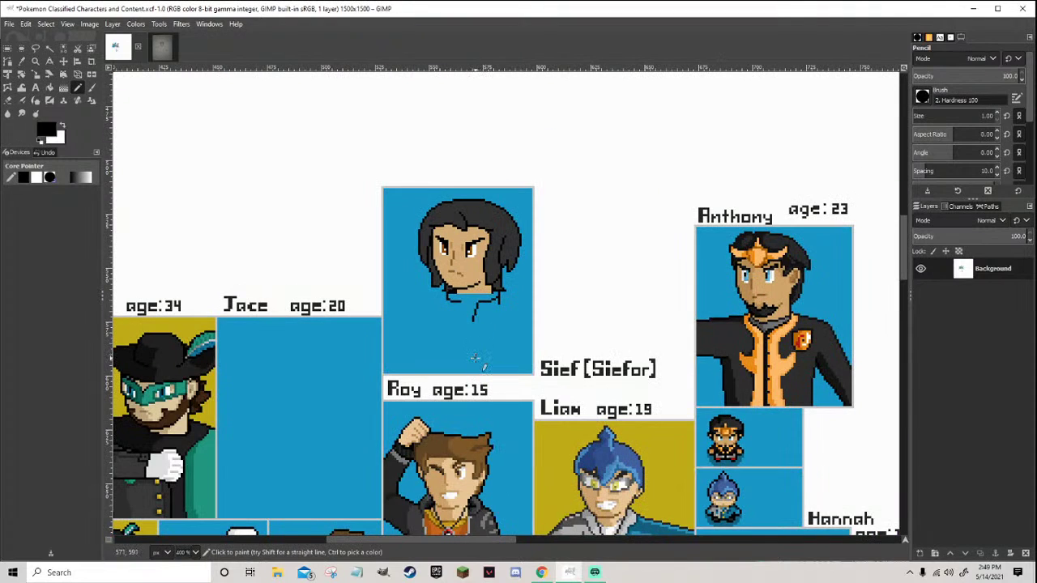
Clean up the slanted front seam with the background blue and extend it in black down to the panel's lower border
{"action": "scroll", "coordinate": [474, 359], "scroll_direction": "up", "scroll_amount": 4}
{"action": "left_click", "coordinate": [468, 269], "text": "ctrl"}
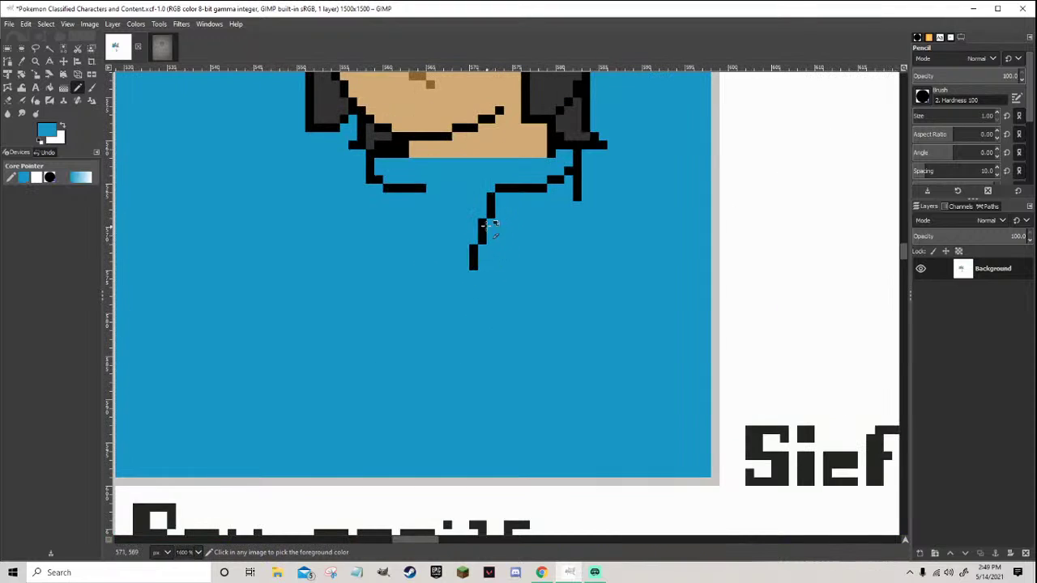
{"action": "left_click", "coordinate": [488, 203], "text": "ctrl"}
{"action": "mouse_move", "coordinate": [489, 209]}
{"action": "left_mouse_down"}
{"action": "mouse_move", "coordinate": [466, 300]}
{"action": "mouse_move", "coordinate": [472, 336]}
{"action": "left_mouse_up"}
{"action": "scroll", "coordinate": [468, 340], "scroll_direction": "down", "scroll_amount": 6}
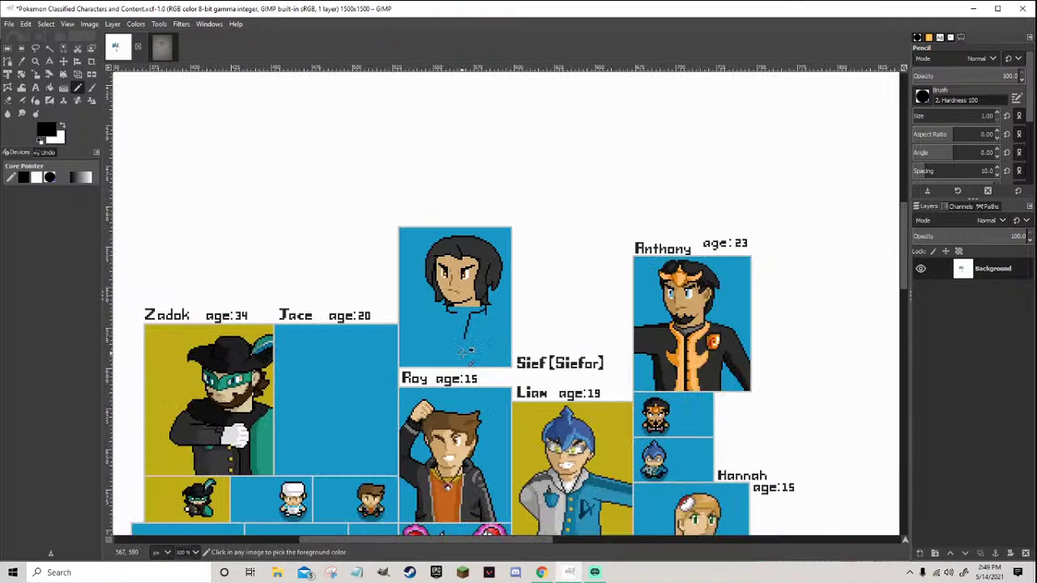
{"action": "scroll", "coordinate": [461, 353], "scroll_direction": "up", "scroll_amount": 5}
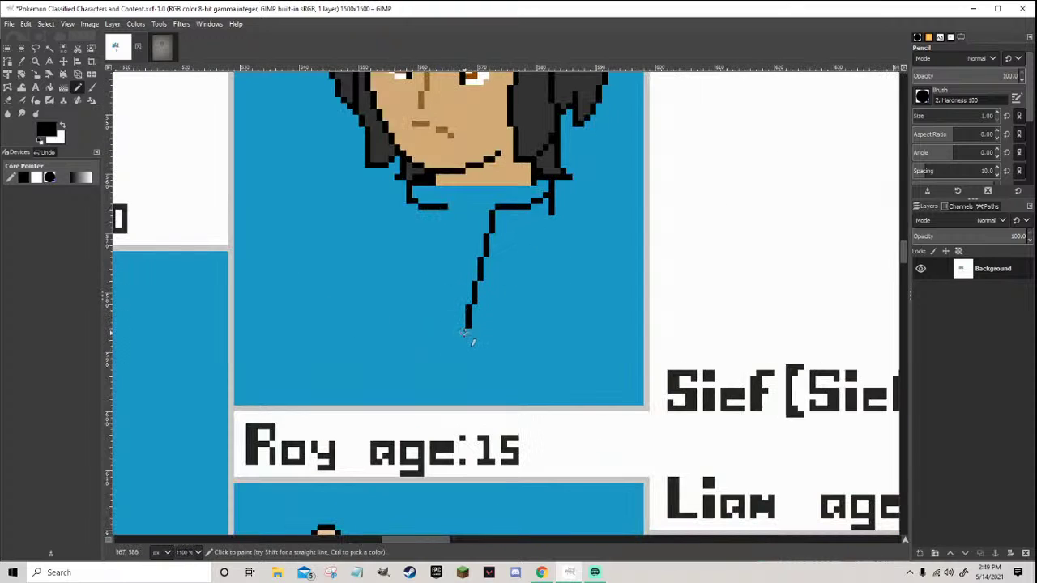
{"action": "left_click_drag", "start_coordinate": [462, 337], "coordinate": [456, 405]}
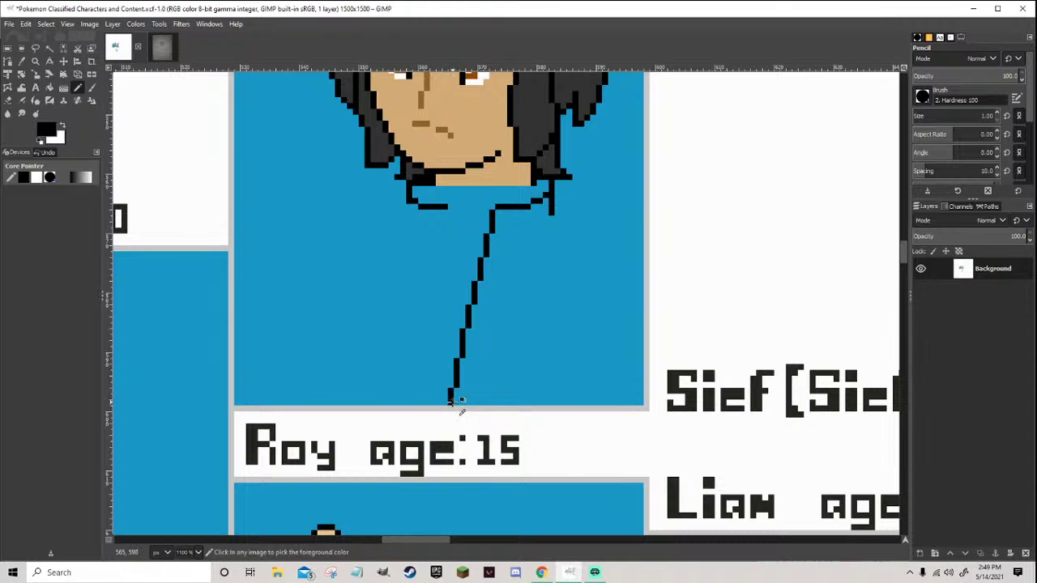
{"action": "scroll", "coordinate": [458, 405], "scroll_direction": "down", "scroll_amount": 5}
{"action": "scroll", "coordinate": [458, 404], "scroll_direction": "up", "scroll_amount": 7}
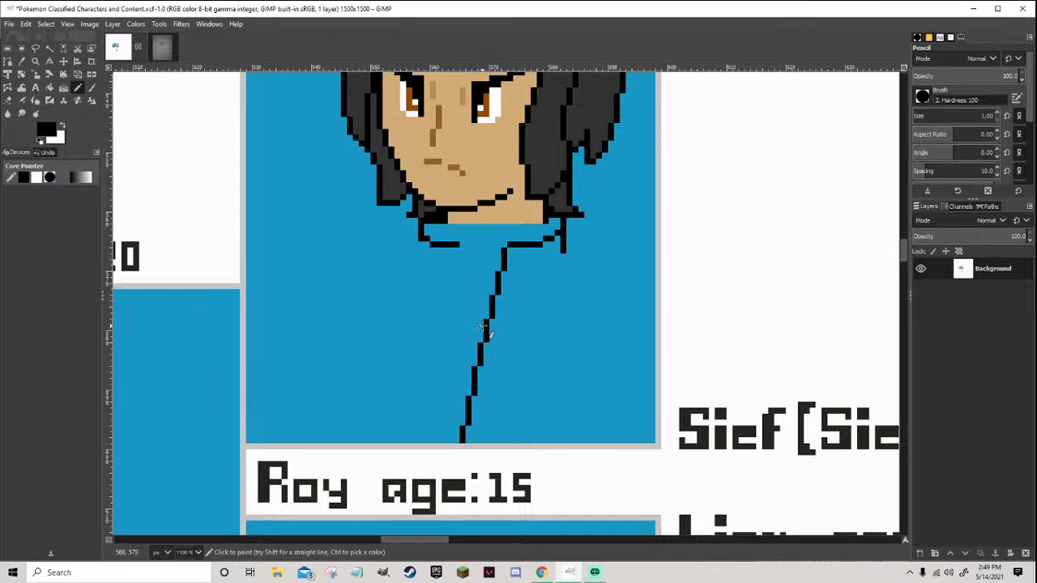
Draw the opposite black lapel edge from the collar's left side down to the seam, forming a V, and tidy its upper pixels
{"action": "left_click", "coordinate": [474, 315]}
{"action": "scroll", "coordinate": [468, 303], "scroll_direction": "down", "scroll_amount": 3}
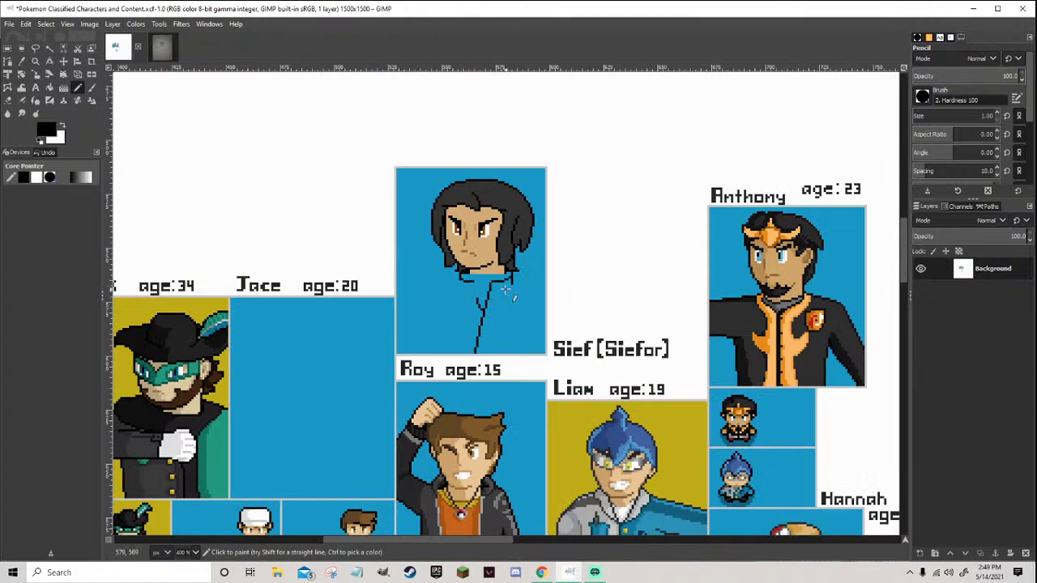
{"action": "scroll", "coordinate": [478, 295], "scroll_direction": "up", "scroll_amount": 4}
{"action": "left_click_drag", "start_coordinate": [448, 321], "coordinate": [447, 286]}
{"action": "left_click", "coordinate": [438, 279]}
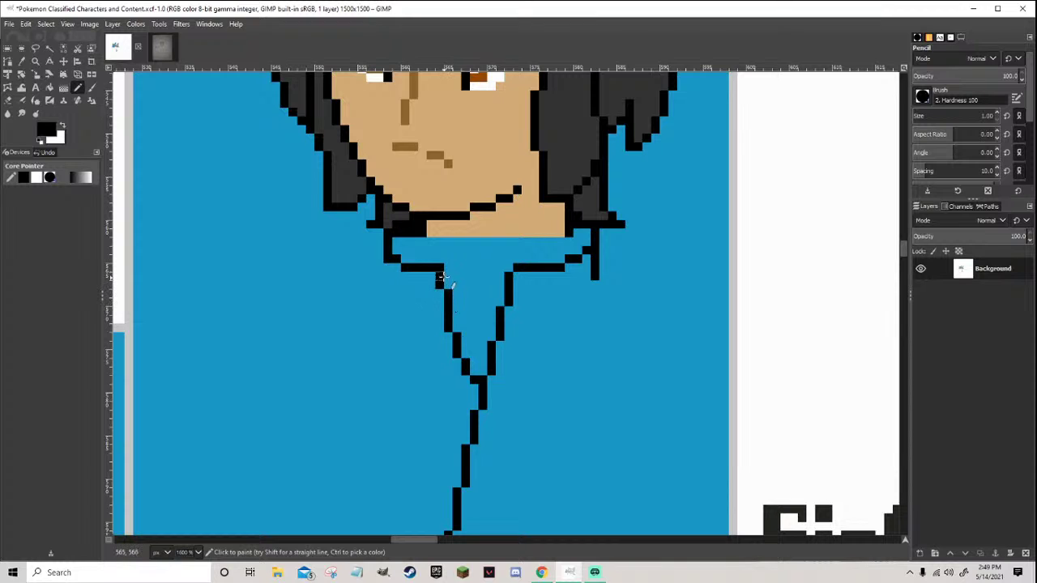
{"action": "left_click", "coordinate": [462, 282], "text": "ctrl"}
{"action": "left_click", "coordinate": [448, 295]}
{"action": "left_click", "coordinate": [448, 312], "text": "ctrl"}
{"action": "key", "text": "ctrl+z"}
{"action": "scroll", "coordinate": [448, 312], "scroll_direction": "down", "scroll_amount": 8}
{"action": "scroll", "coordinate": [477, 307], "scroll_direction": "up", "scroll_amount": 5}
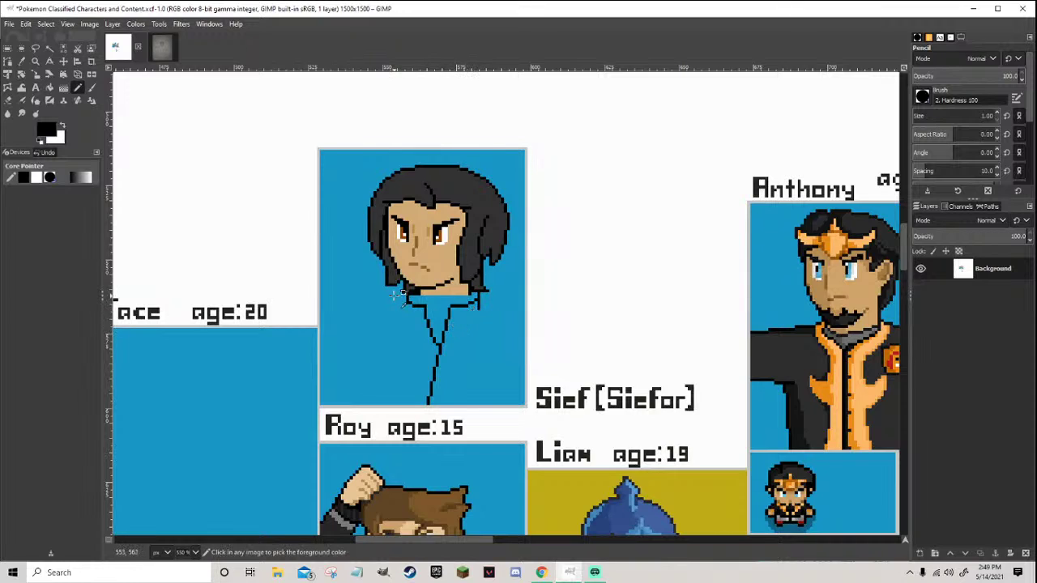
Paint over the solid black patch between the left hair lock and the neck with the background blue
{"action": "scroll", "coordinate": [429, 303], "scroll_direction": "up", "scroll_amount": 3}
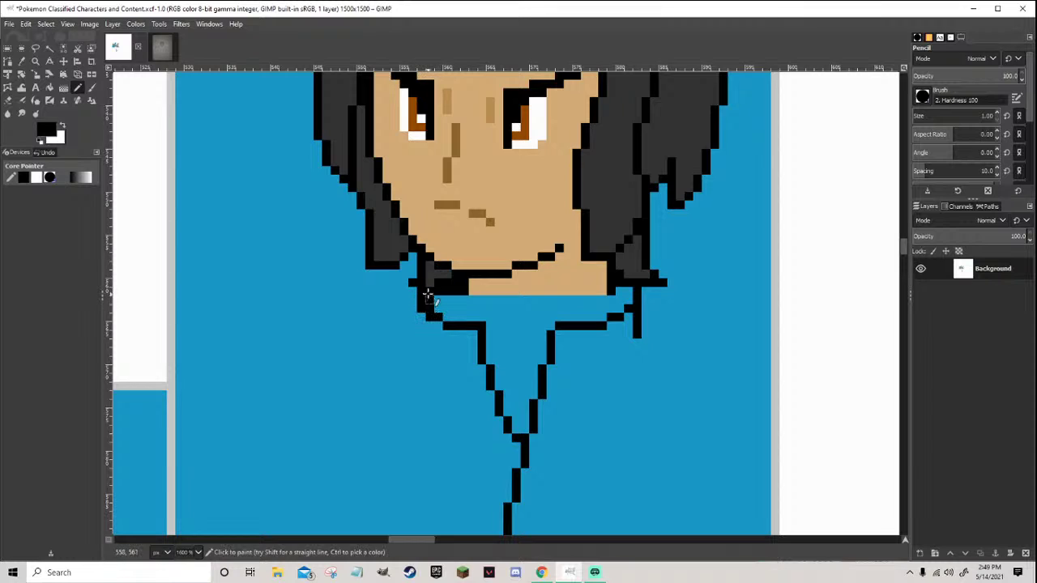
{"action": "left_click", "coordinate": [453, 299], "text": "ctrl"}
{"action": "scroll", "coordinate": [458, 296], "scroll_direction": "up", "scroll_amount": 1}
{"action": "mouse_move", "coordinate": [459, 296]}
{"action": "left_mouse_down"}
{"action": "mouse_move", "coordinate": [473, 271]}
{"action": "mouse_move", "coordinate": [461, 274]}
{"action": "mouse_move", "coordinate": [410, 320]}
{"action": "left_mouse_up"}
{"action": "scroll", "coordinate": [468, 334], "scroll_direction": "down", "scroll_amount": 8}
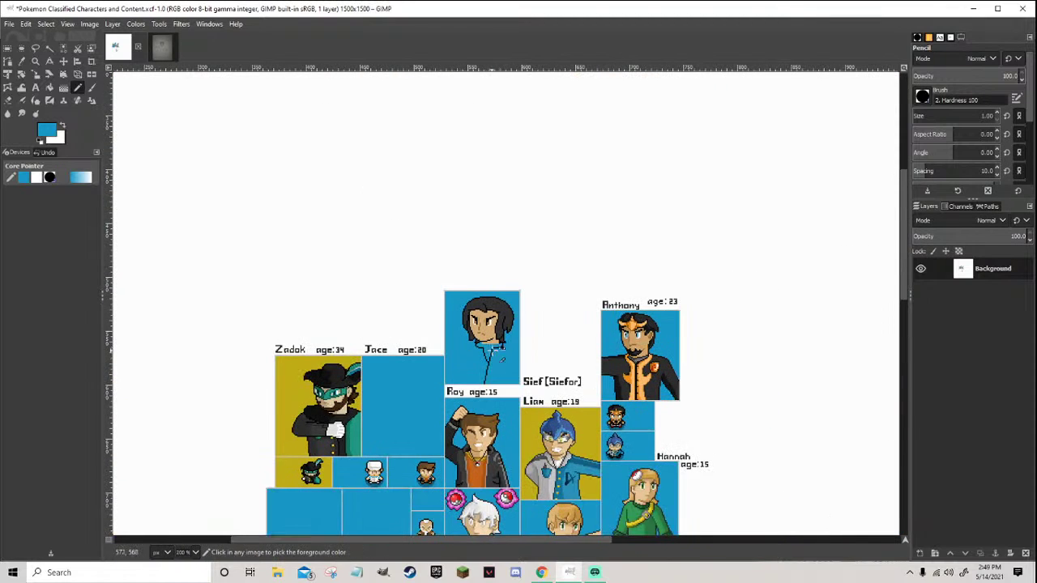
{"action": "scroll", "coordinate": [495, 362], "scroll_direction": "up", "scroll_amount": 4}
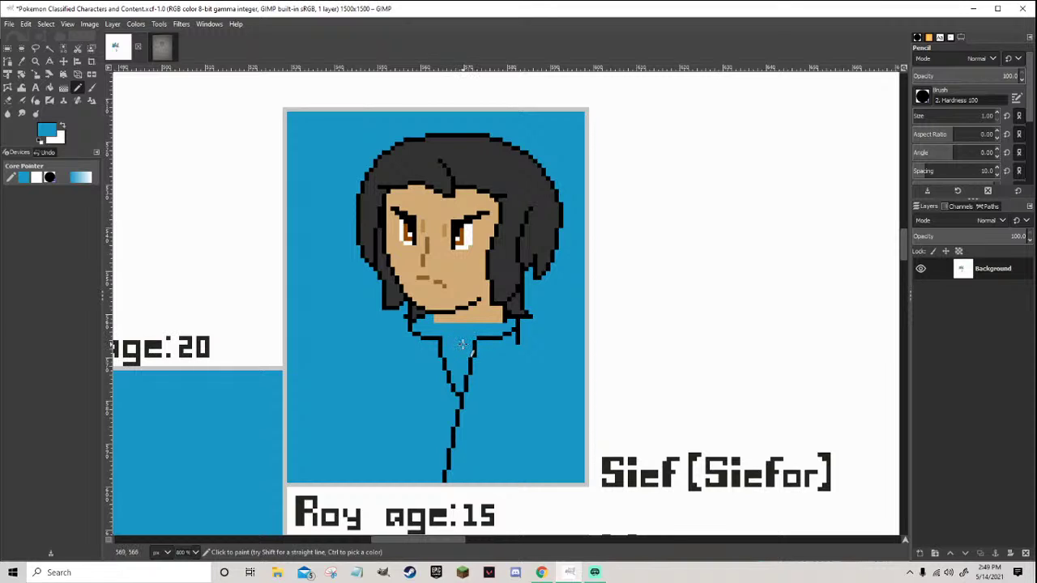
Extend the base of the neck downward into the collar with the sampled skin colour, giving it a curved lower edge
{"action": "scroll", "coordinate": [462, 332], "scroll_direction": "up", "scroll_amount": 2}
{"action": "left_click", "coordinate": [433, 301], "text": "ctrl"}
{"action": "left_click", "coordinate": [435, 312]}
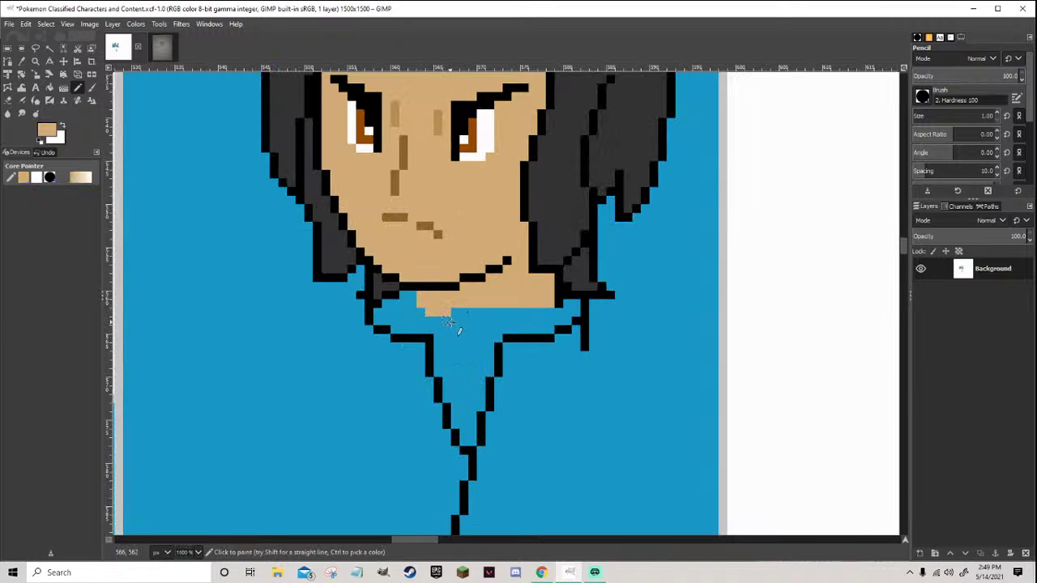
{"action": "mouse_move", "coordinate": [454, 321]}
{"action": "left_mouse_down"}
{"action": "mouse_move", "coordinate": [549, 312]}
{"action": "mouse_move", "coordinate": [464, 314]}
{"action": "left_mouse_up"}
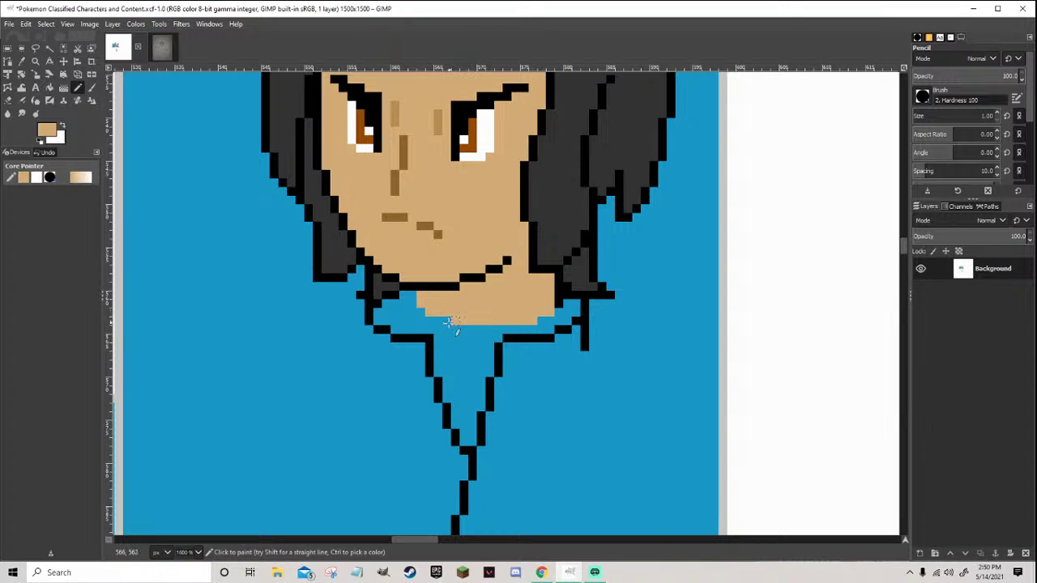
Set the foreground colour to the muted blue 4c66b9
{"action": "left_click", "coordinate": [52, 137]}
{"action": "left_click_drag", "start_coordinate": [107, 117], "coordinate": [102, 113]}
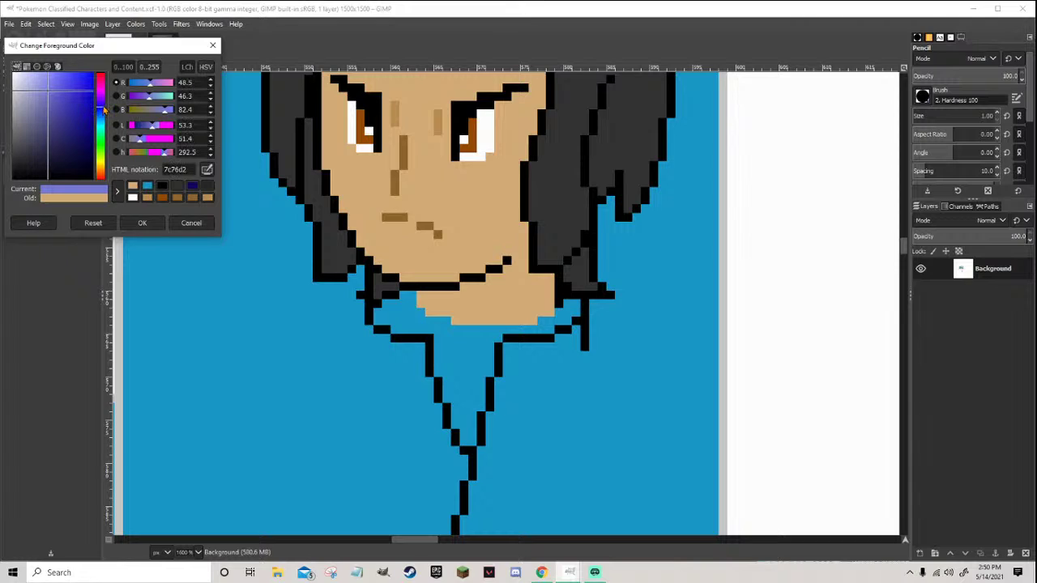
{"action": "mouse_move", "coordinate": [79, 110]}
{"action": "left_mouse_down"}
{"action": "mouse_move", "coordinate": [85, 120]}
{"action": "mouse_move", "coordinate": [62, 105]}
{"action": "left_mouse_up"}
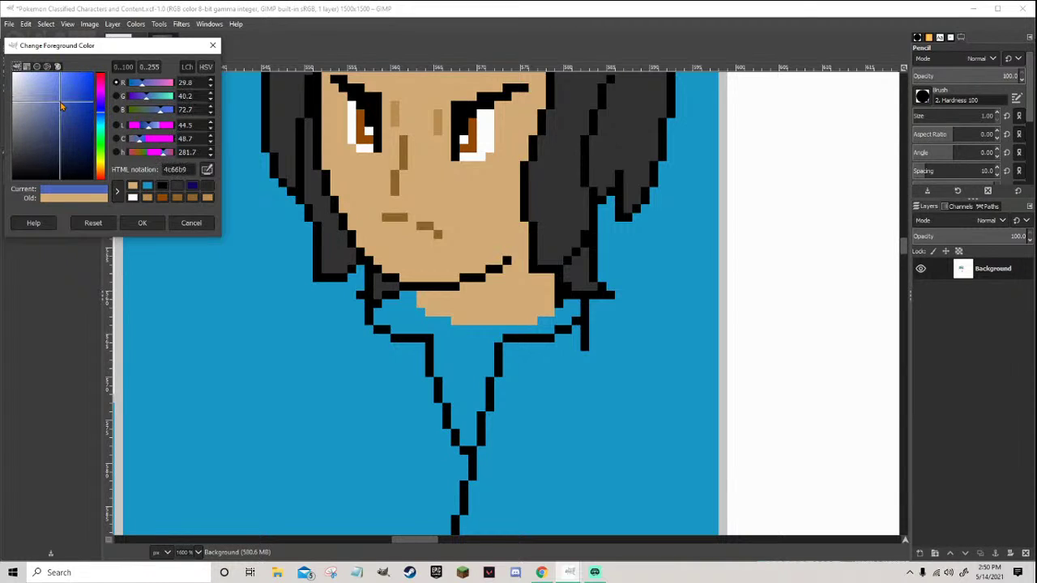
{"action": "left_click", "coordinate": [141, 224]}
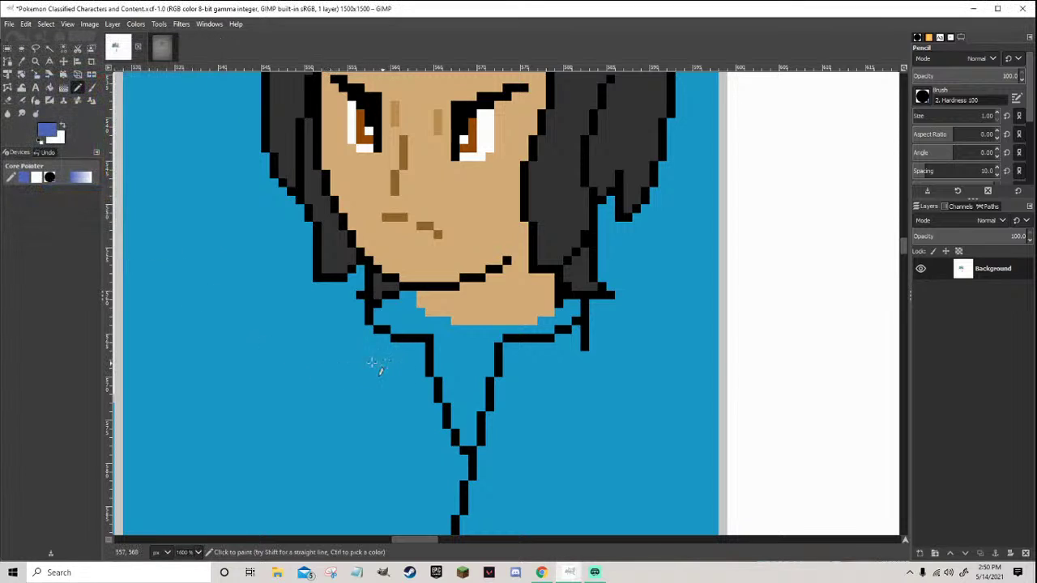
Paint muted blue along both inner ends of the collar and bucket-fill the collar and V-shaped opening with the same colour
{"action": "scroll", "coordinate": [384, 368], "scroll_direction": "up", "scroll_amount": 1}
{"action": "left_click_drag", "start_coordinate": [406, 295], "coordinate": [353, 312]}
{"action": "scroll", "coordinate": [414, 325], "scroll_direction": "down", "scroll_amount": 3}
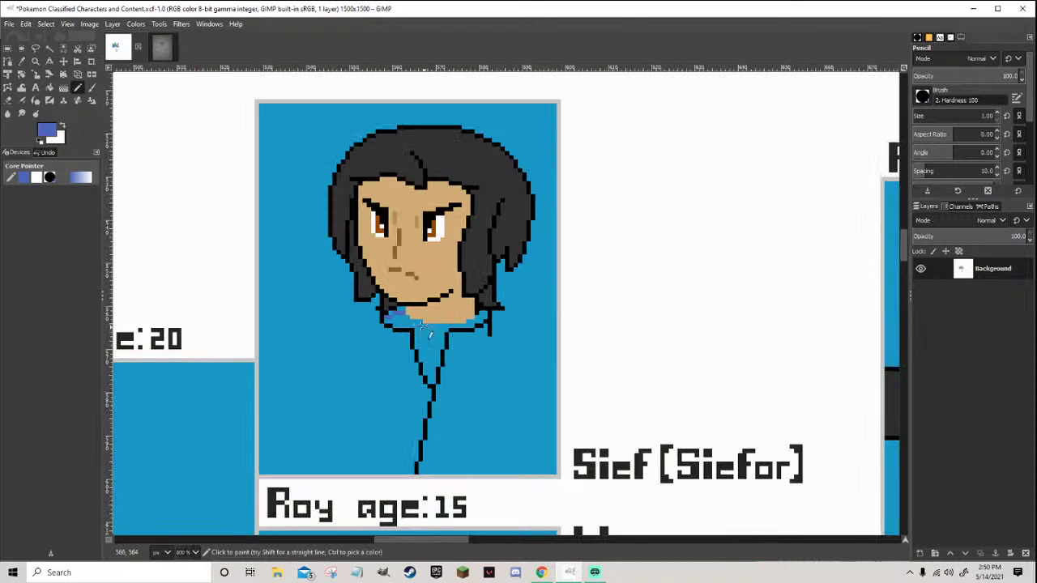
{"action": "scroll", "coordinate": [397, 309], "scroll_direction": "up", "scroll_amount": 2}
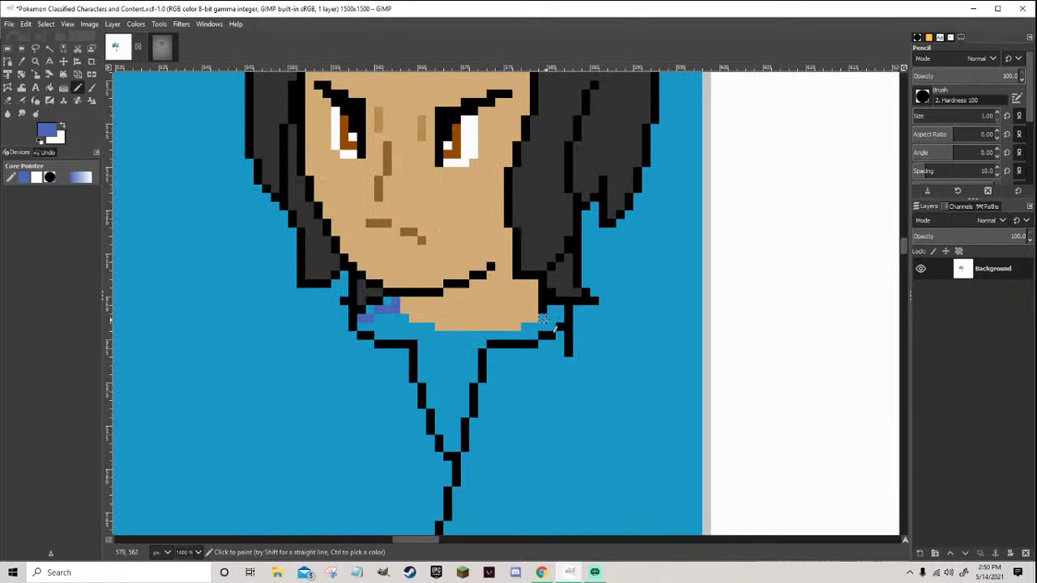
{"action": "left_click_drag", "start_coordinate": [543, 320], "coordinate": [562, 318]}
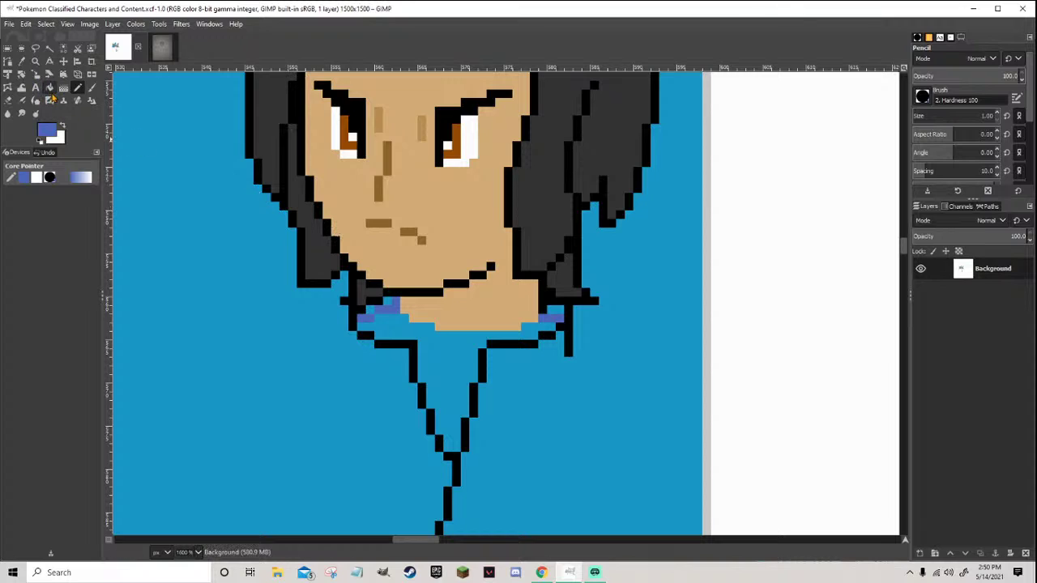
{"action": "left_click", "coordinate": [50, 87]}
{"action": "left_click", "coordinate": [385, 322]}
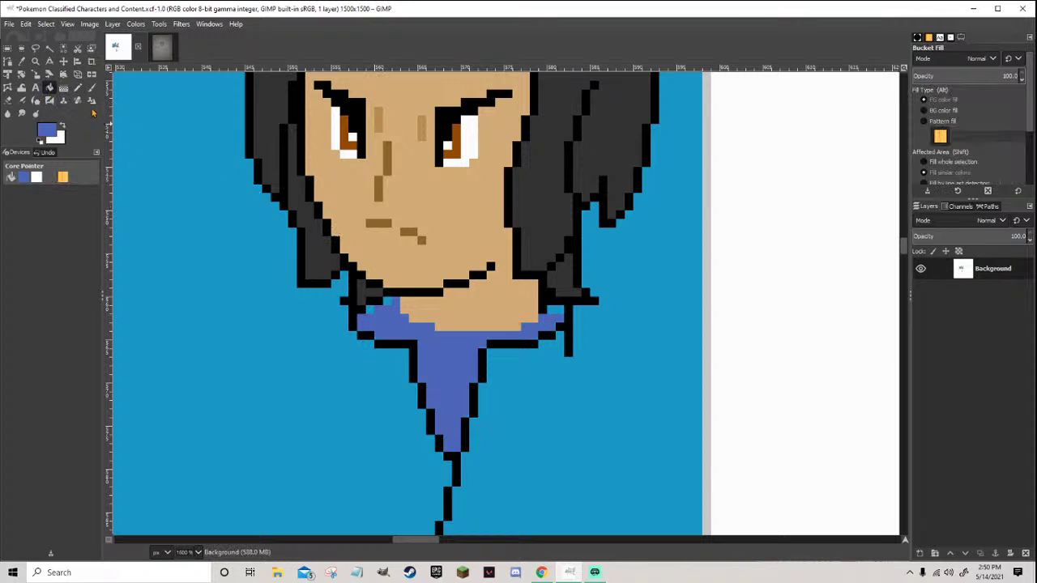
Outline the neckline between the skin and the blue shirt with a curved black Pencil stroke
{"action": "left_click", "coordinate": [78, 88]}
{"action": "scroll", "coordinate": [271, 237], "scroll_direction": "down", "scroll_amount": 8}
{"action": "scroll", "coordinate": [408, 319], "scroll_direction": "up", "scroll_amount": 6}
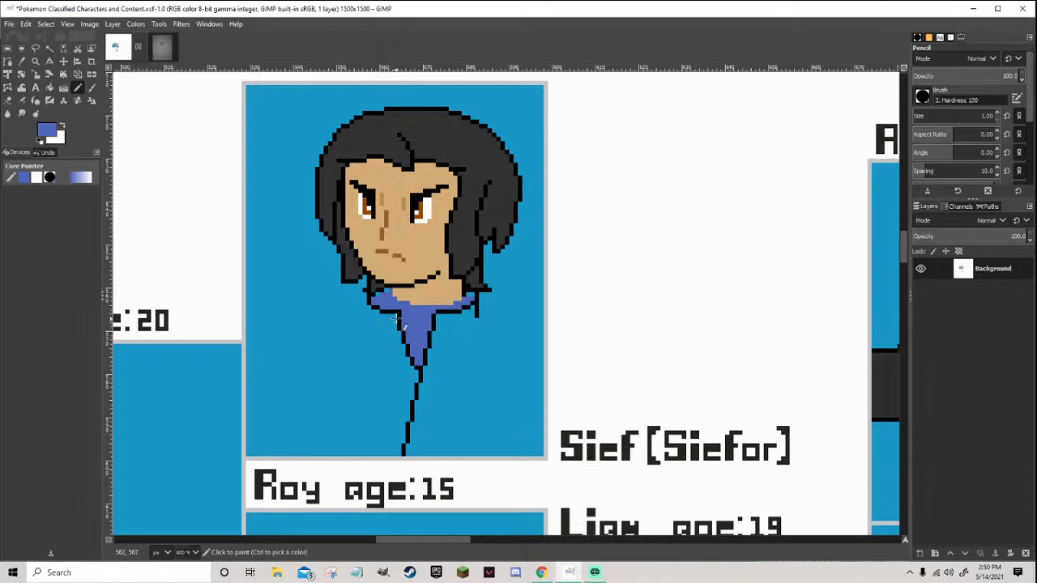
{"action": "scroll", "coordinate": [396, 319], "scroll_direction": "up", "scroll_amount": 2}
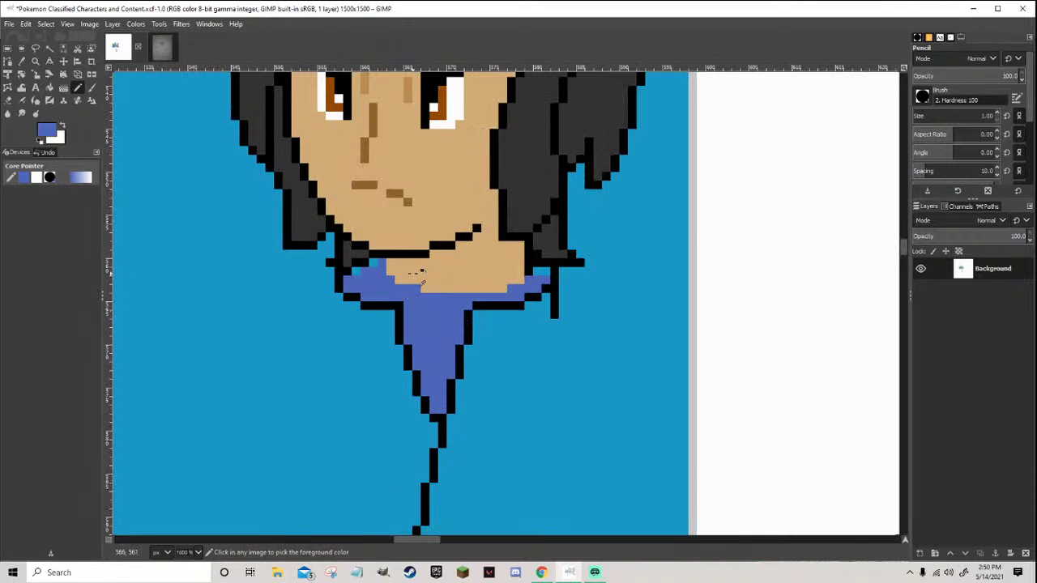
{"action": "left_click", "coordinate": [381, 265], "text": "ctrl"}
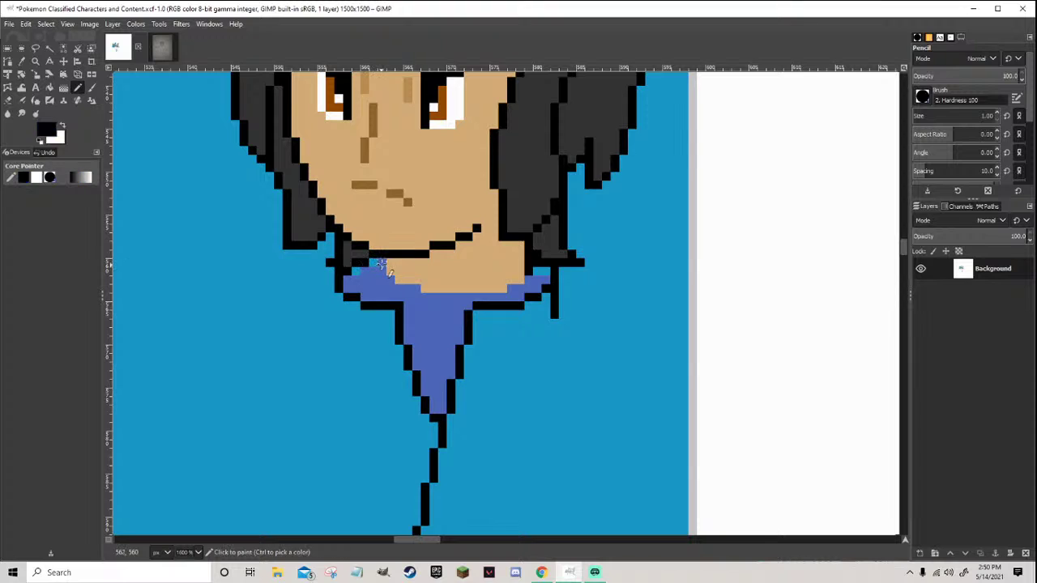
{"action": "mouse_move", "coordinate": [381, 263]}
{"action": "left_mouse_down"}
{"action": "mouse_move", "coordinate": [402, 290]}
{"action": "mouse_move", "coordinate": [431, 298]}
{"action": "mouse_move", "coordinate": [540, 285]}
{"action": "left_mouse_up"}
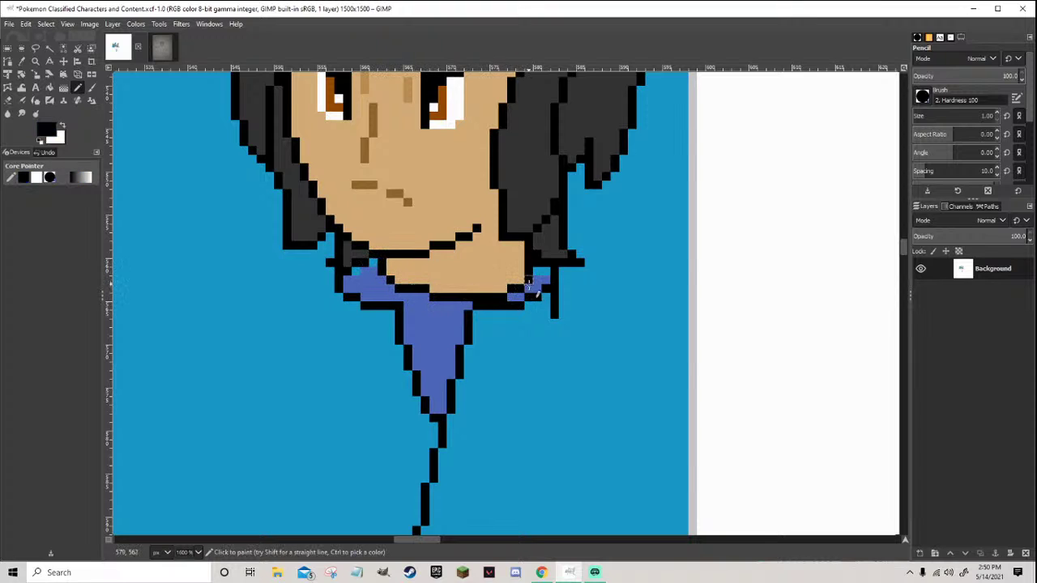
Paint black over the blue pixels at the collar's right outer end, below the hair tips
{"action": "scroll", "coordinate": [543, 294], "scroll_direction": "down", "scroll_amount": 8}
{"action": "scroll", "coordinate": [557, 310], "scroll_direction": "up", "scroll_amount": 8}
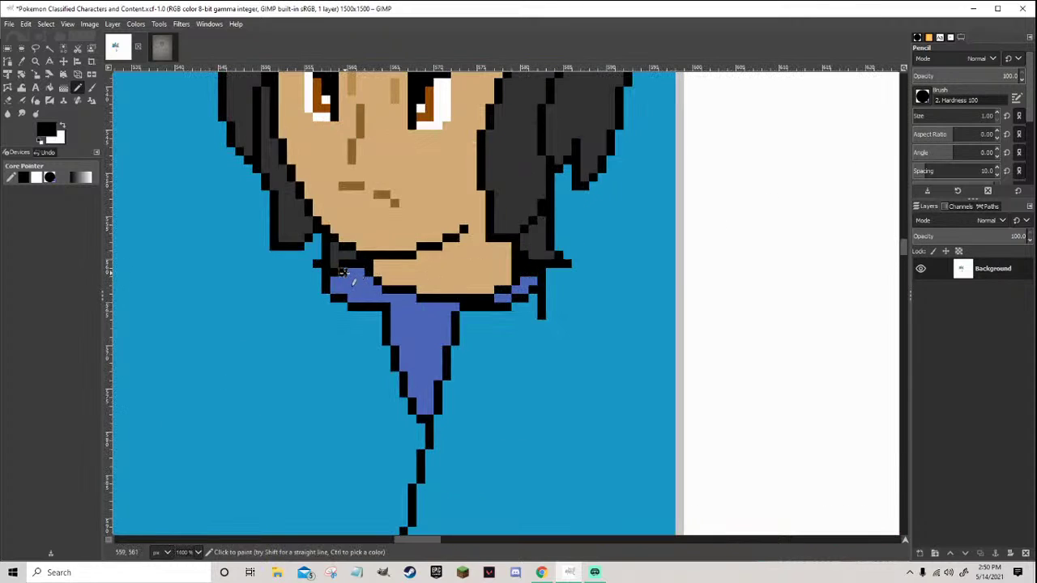
{"action": "scroll", "coordinate": [389, 330], "scroll_direction": "down", "scroll_amount": 8}
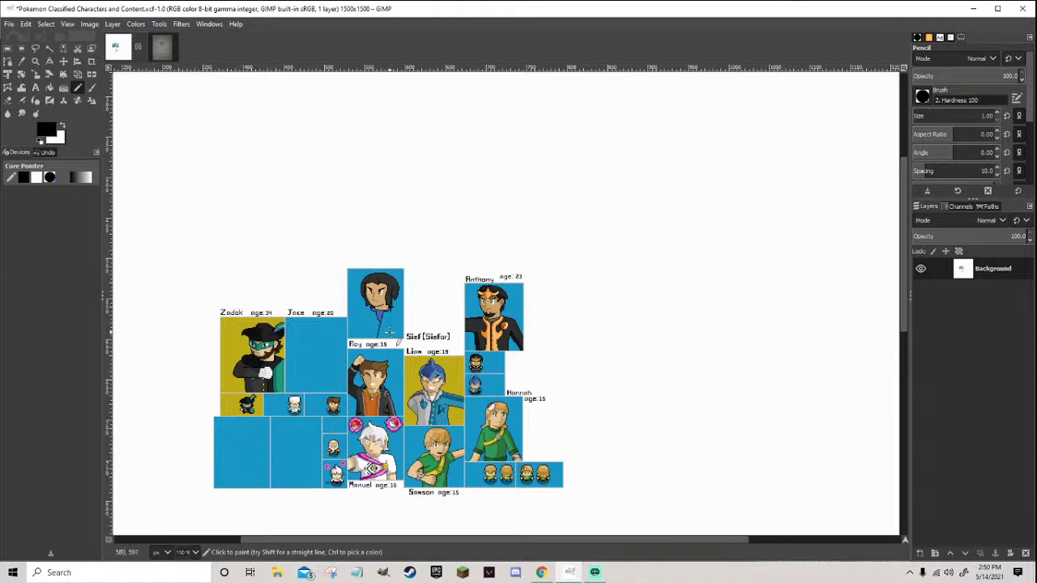
{"action": "scroll", "coordinate": [388, 328], "scroll_direction": "up", "scroll_amount": 4}
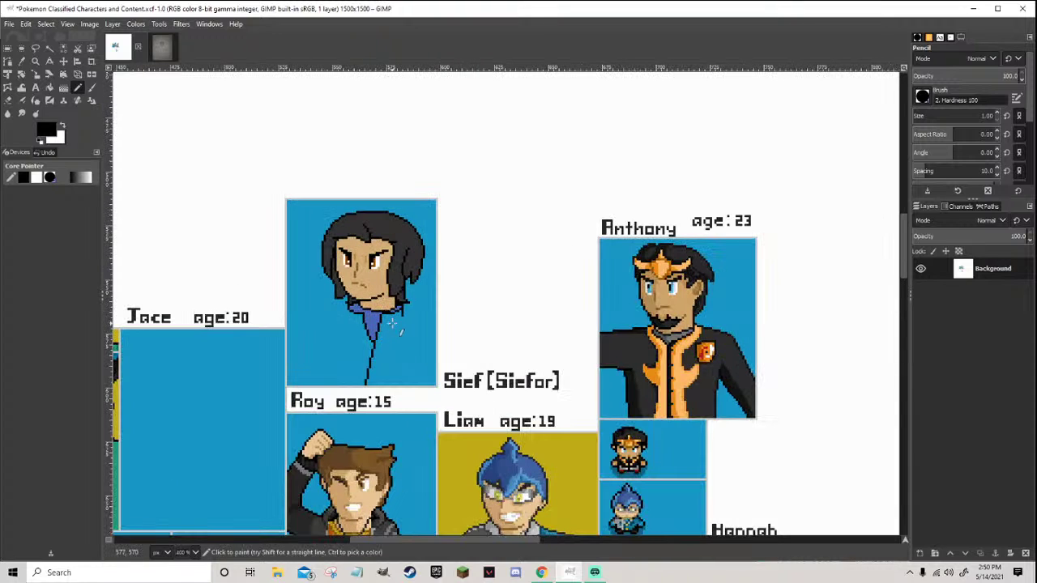
{"action": "scroll", "coordinate": [392, 325], "scroll_direction": "up", "scroll_amount": 2}
{"action": "scroll", "coordinate": [394, 322], "scroll_direction": "up", "scroll_amount": 2}
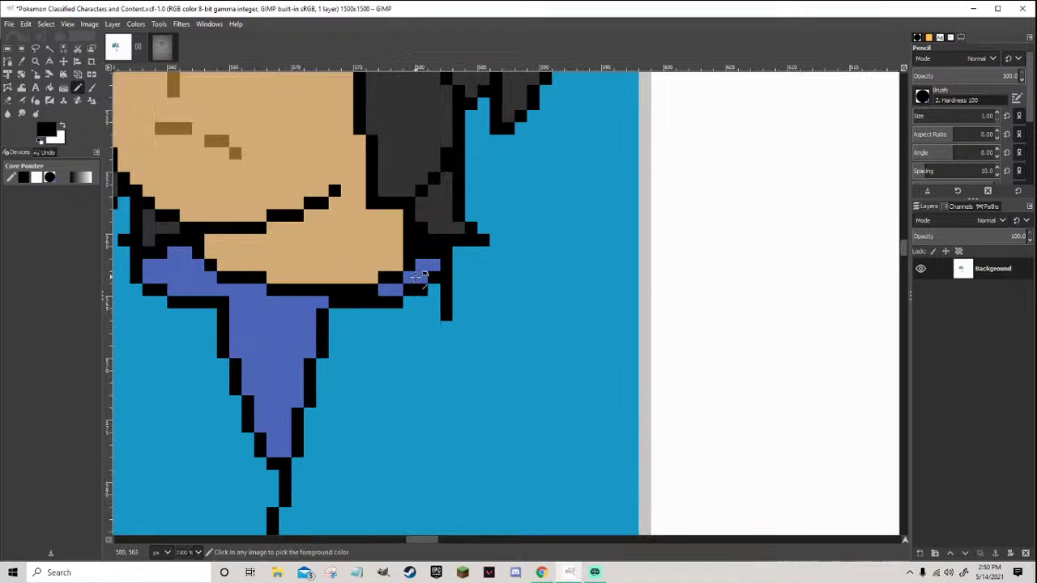
{"action": "mouse_move", "coordinate": [421, 265]}
{"action": "left_mouse_down"}
{"action": "mouse_move", "coordinate": [432, 271]}
{"action": "mouse_move", "coordinate": [409, 279]}
{"action": "left_mouse_up"}
Save the image and check the pencil sketch in the open Siefor artwork image before returning to the portrait
{"action": "scroll", "coordinate": [421, 284], "scroll_direction": "down", "scroll_amount": 8}
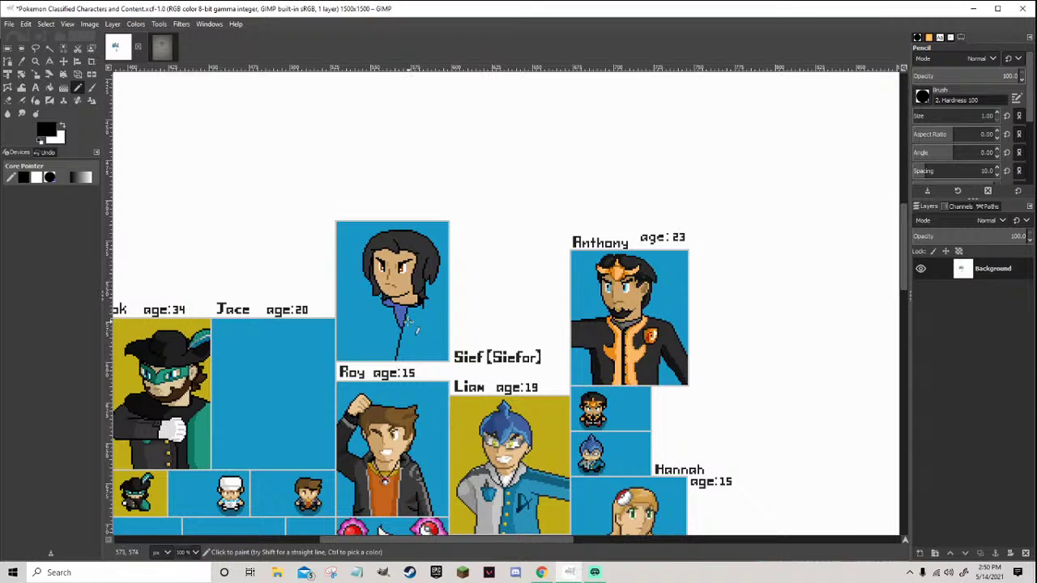
{"action": "scroll", "coordinate": [412, 327], "scroll_direction": "down", "scroll_amount": 4}
{"action": "scroll", "coordinate": [425, 357], "scroll_direction": "up", "scroll_amount": 4}
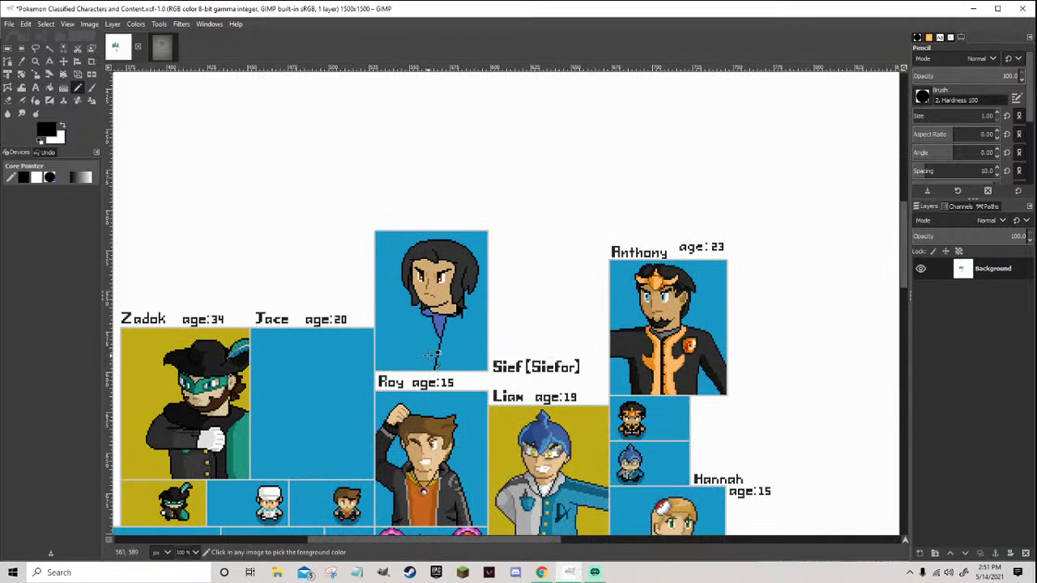
{"action": "scroll", "coordinate": [430, 349], "scroll_direction": "up", "scroll_amount": 2}
{"action": "key", "text": "ctrl+s"}
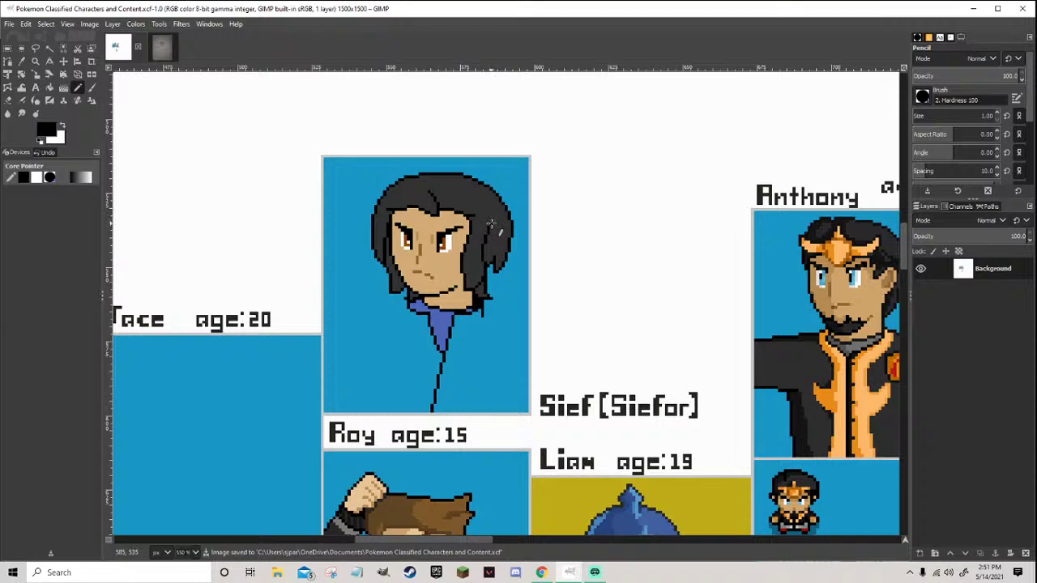
{"action": "left_click", "coordinate": [162, 50]}
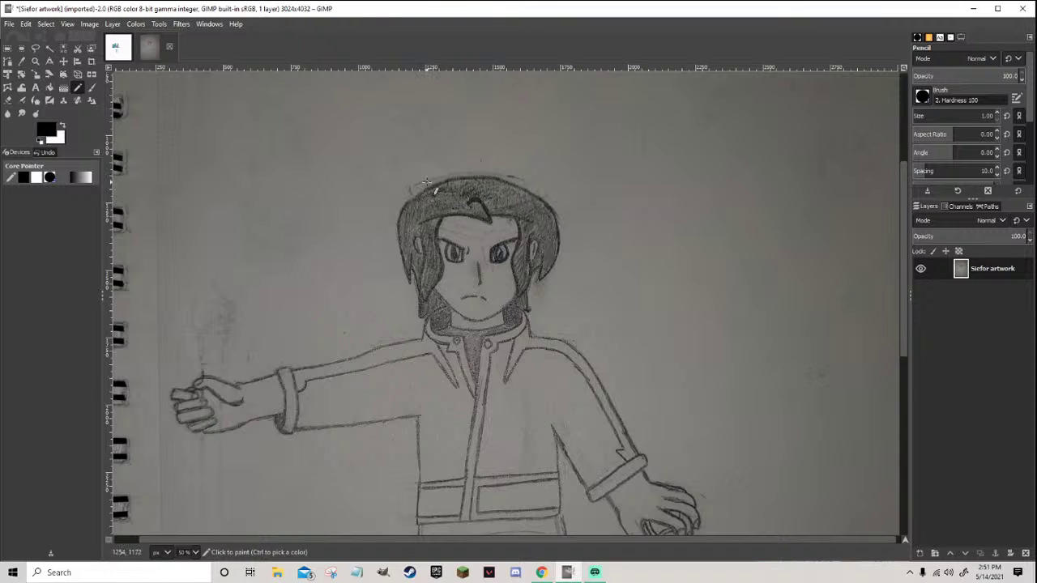
{"action": "left_click", "coordinate": [120, 50]}
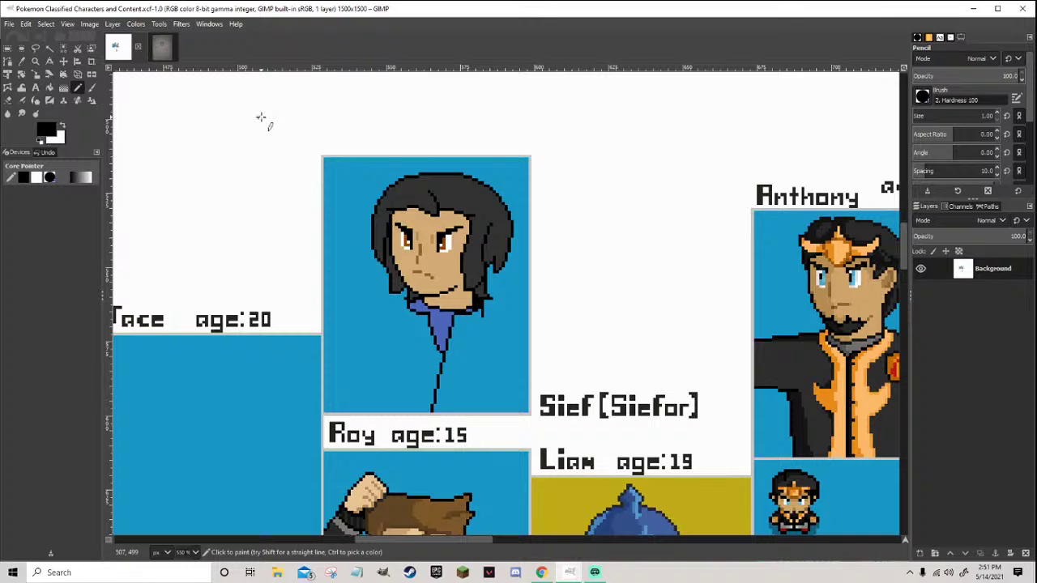
Set the foreground colour to the muted purple 745cb4
{"action": "left_click", "coordinate": [44, 132]}
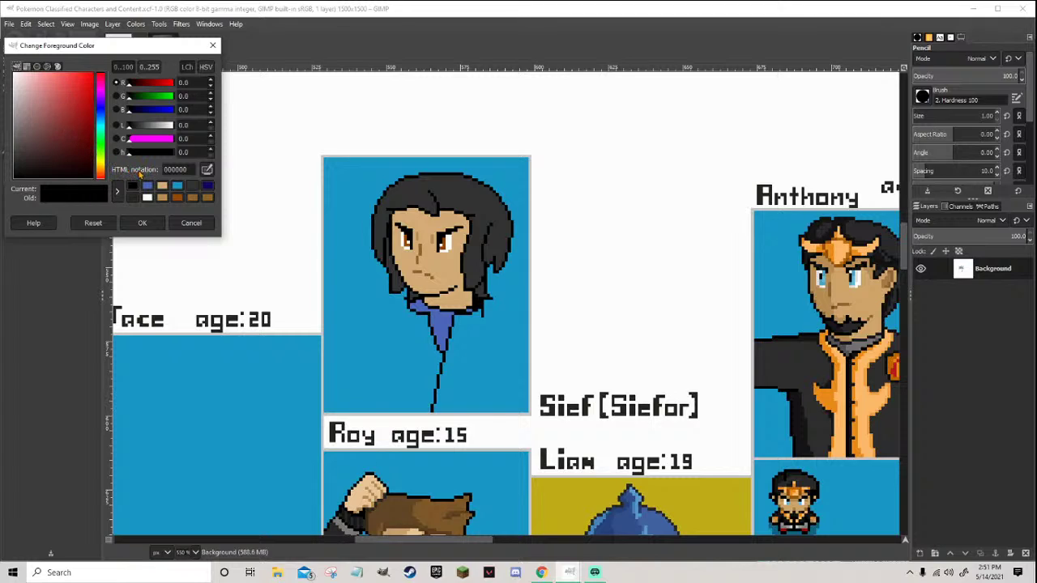
{"action": "mouse_move", "coordinate": [99, 164]}
{"action": "left_mouse_down"}
{"action": "mouse_move", "coordinate": [108, 102]}
{"action": "mouse_move", "coordinate": [105, 111]}
{"action": "left_mouse_up"}
{"action": "mouse_move", "coordinate": [45, 122]}
{"action": "left_mouse_down"}
{"action": "mouse_move", "coordinate": [39, 115]}
{"action": "mouse_move", "coordinate": [34, 133]}
{"action": "mouse_move", "coordinate": [38, 126]}
{"action": "left_mouse_up"}
{"action": "left_click", "coordinate": [99, 123]}
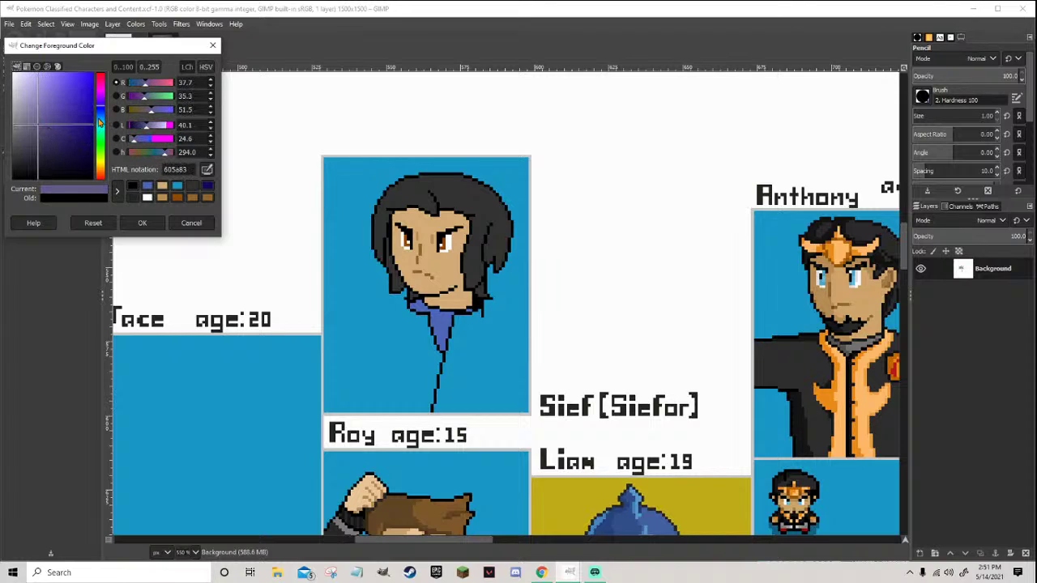
{"action": "left_click_drag", "start_coordinate": [49, 113], "coordinate": [53, 108]}
{"action": "left_click", "coordinate": [142, 223]}
Try the purple as hair colour by bucket-filling the portrait's hair sections, and undo the fills
{"action": "key", "text": "shift+b"}
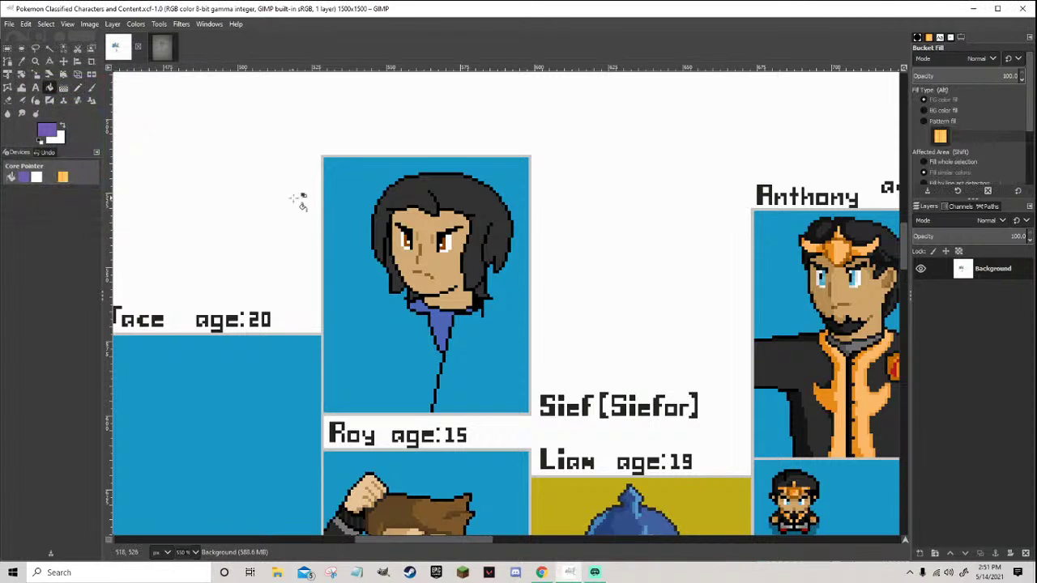
{"action": "scroll", "coordinate": [390, 202], "scroll_direction": "up", "scroll_amount": 3}
{"action": "left_click", "coordinate": [448, 415]}
{"action": "scroll", "coordinate": [640, 428], "scroll_direction": "down", "scroll_amount": 4}
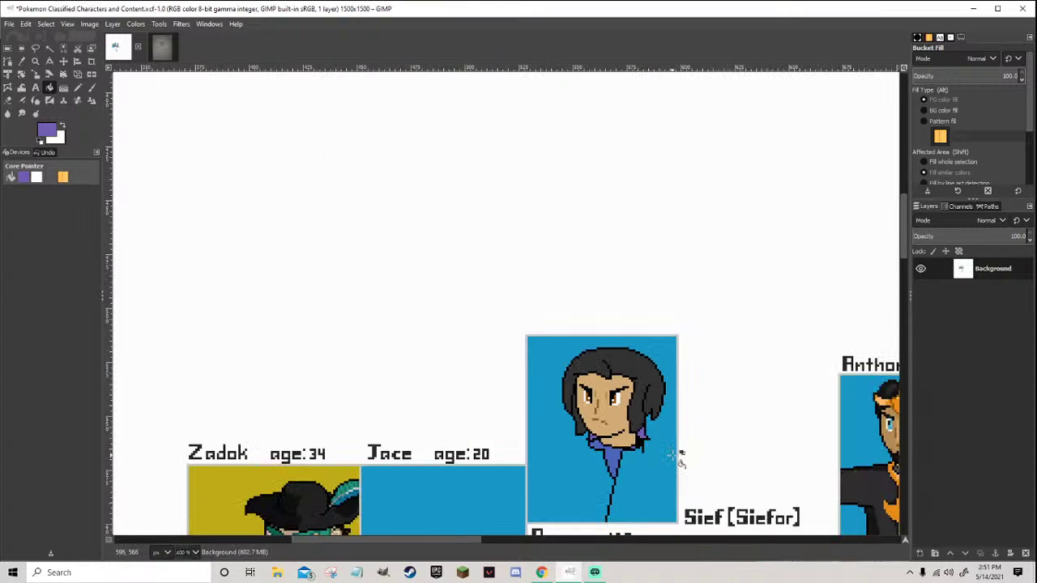
{"action": "scroll", "coordinate": [657, 437], "scroll_direction": "up", "scroll_amount": 2}
{"action": "left_click", "coordinate": [644, 409]}
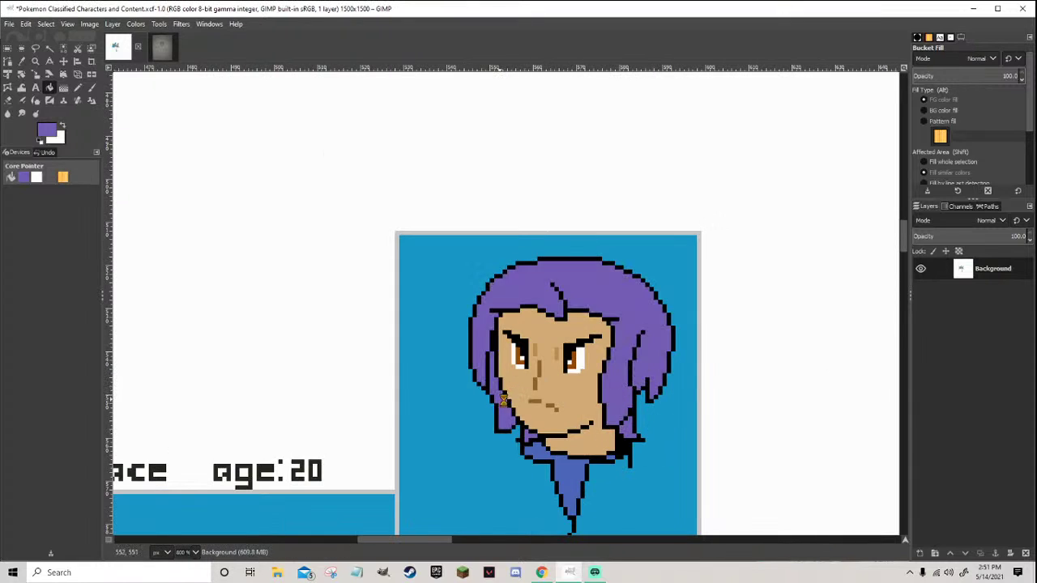
{"action": "scroll", "coordinate": [618, 453], "scroll_direction": "down", "scroll_amount": 3}
{"action": "scroll", "coordinate": [603, 441], "scroll_direction": "up", "scroll_amount": 2}
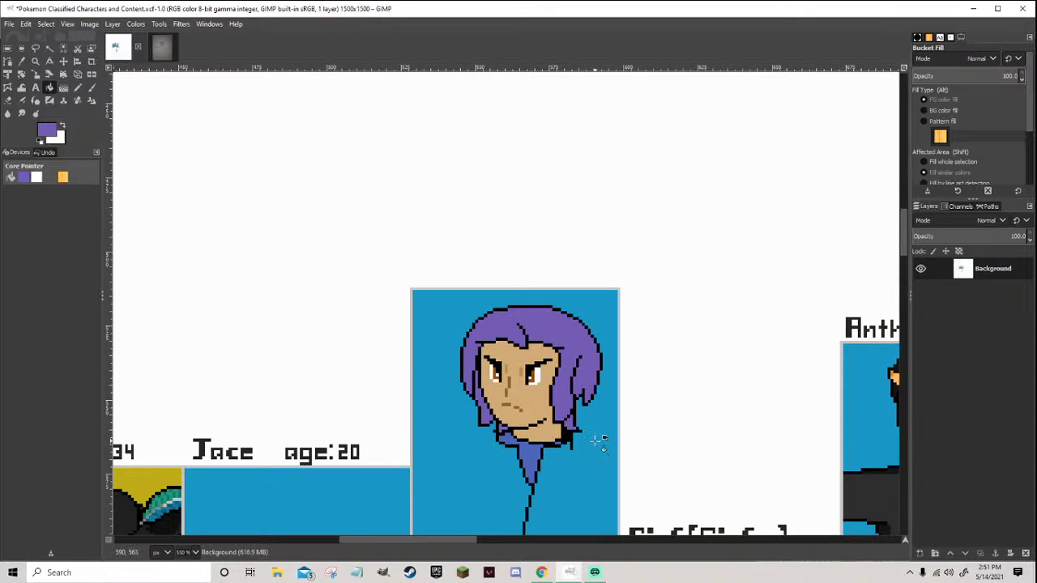
{"action": "key", "text": "ctrl+z"}
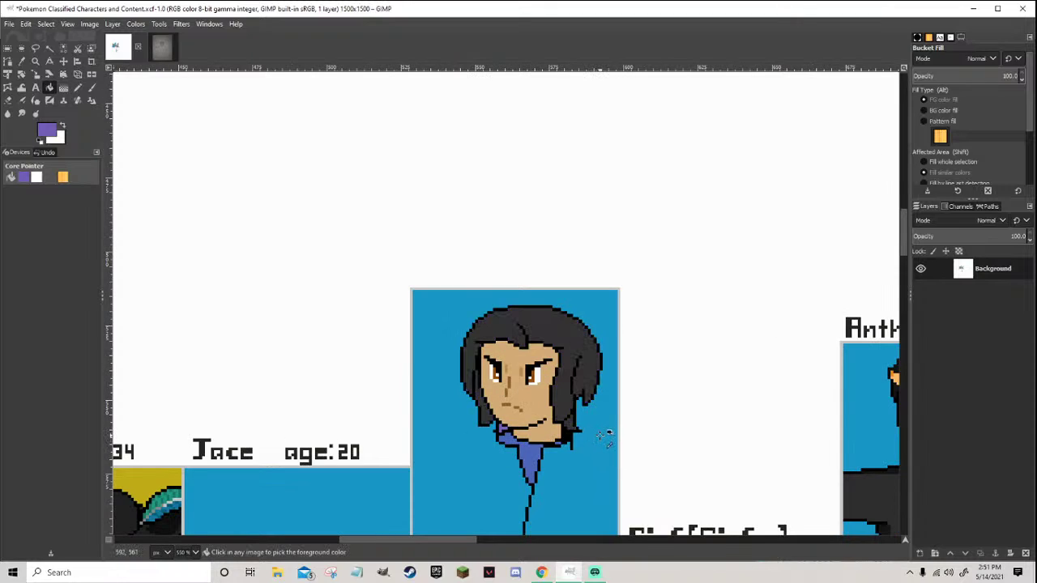
{"action": "scroll", "coordinate": [599, 439], "scroll_direction": "up", "scroll_amount": 1}
{"action": "scroll", "coordinate": [492, 458], "scroll_direction": "up", "scroll_amount": 1}
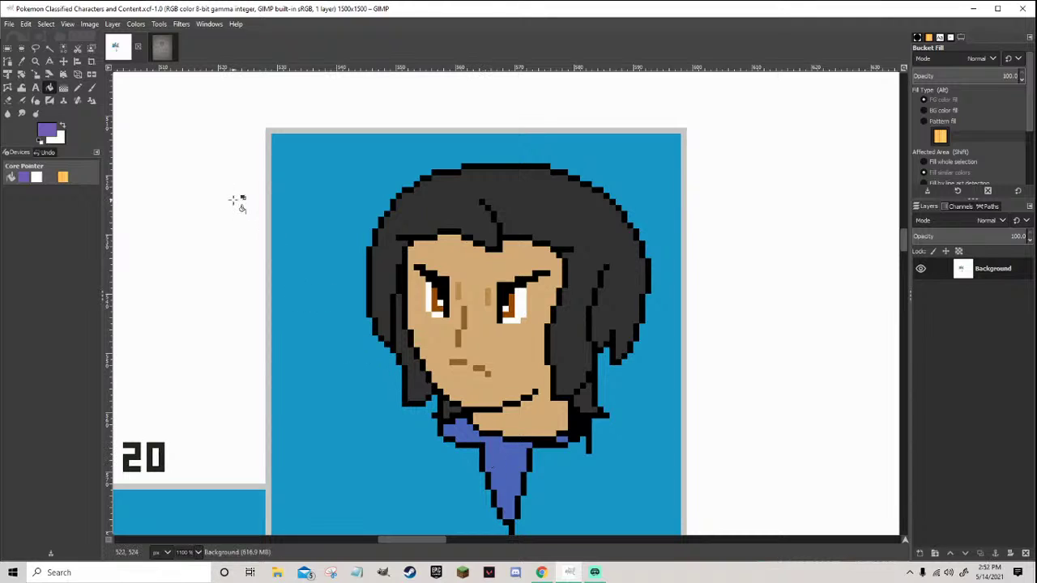
Set the foreground colour to the golden blond b79442
{"action": "left_click", "coordinate": [76, 88]}
{"action": "left_click", "coordinate": [49, 132]}
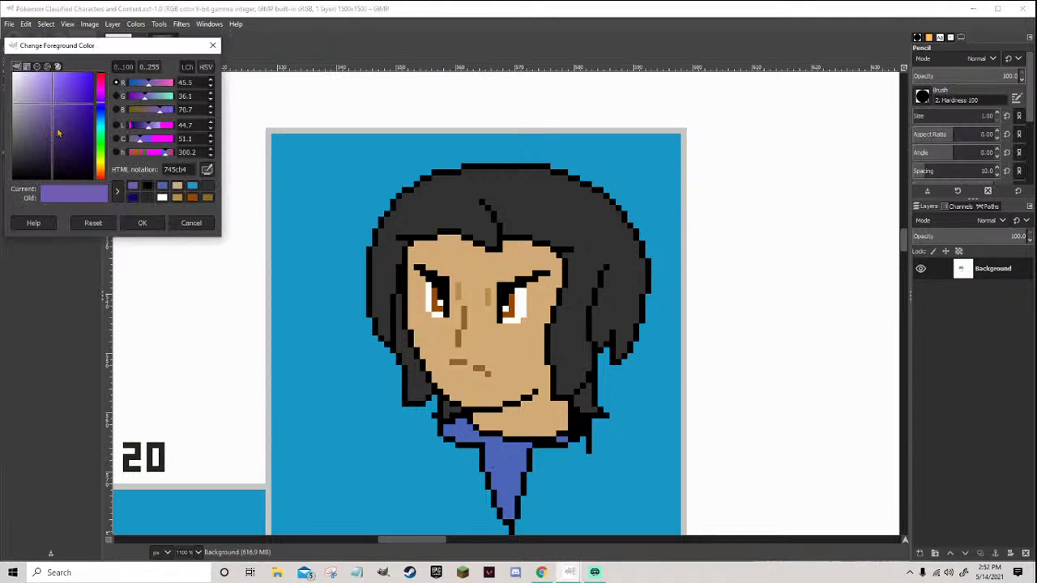
{"action": "left_click_drag", "start_coordinate": [54, 110], "coordinate": [59, 108]}
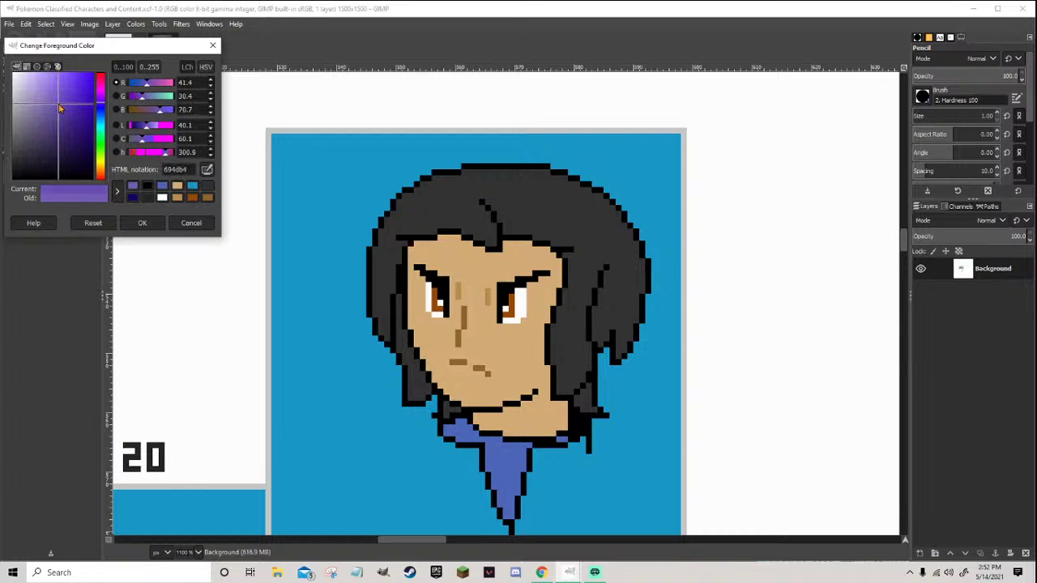
{"action": "left_click_drag", "start_coordinate": [59, 108], "coordinate": [77, 109]}
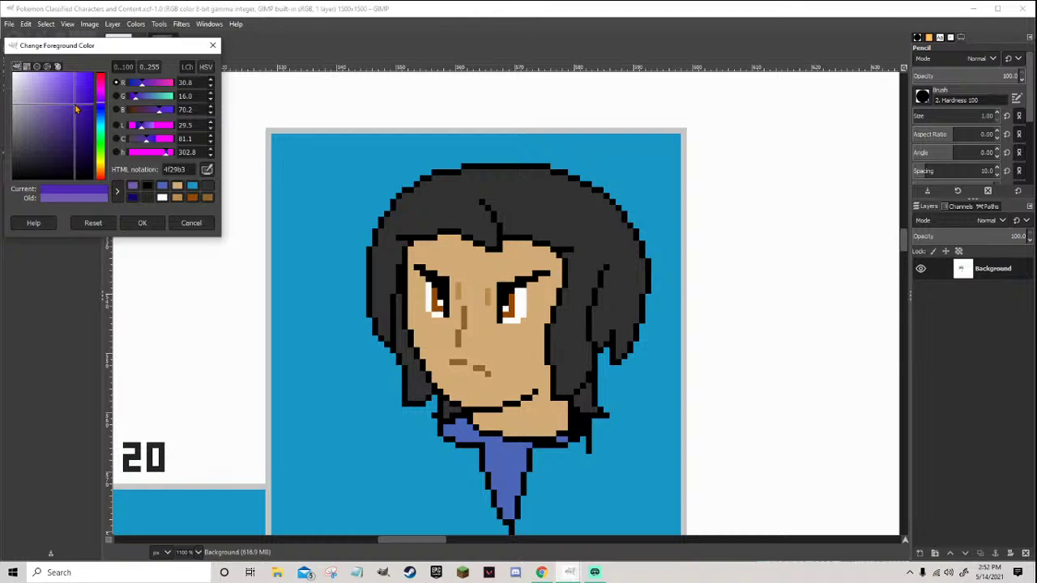
{"action": "left_click_drag", "start_coordinate": [100, 152], "coordinate": [103, 171]}
{"action": "left_click_drag", "start_coordinate": [81, 130], "coordinate": [66, 108]}
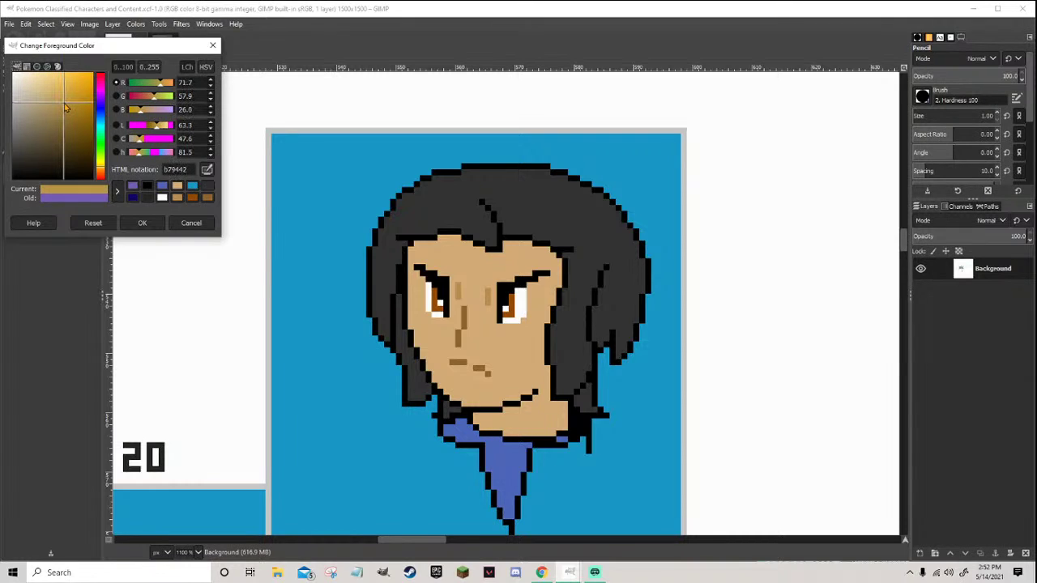
{"action": "left_click", "coordinate": [142, 223]}
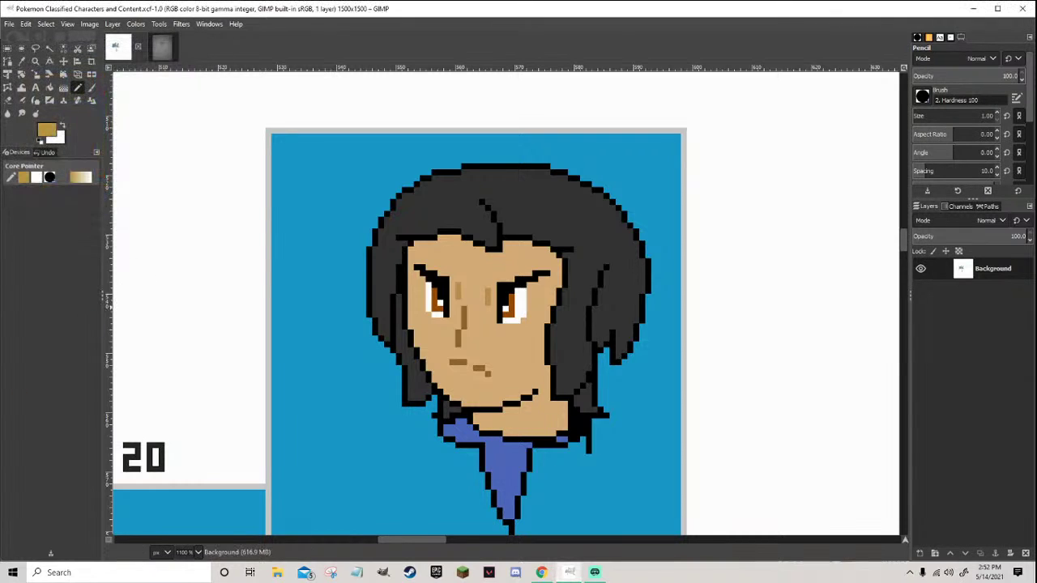
Bucket-fill all dark grey hair sections of the portrait, including the strands beside the neck, with the golden blond
{"action": "left_click", "coordinate": [50, 87]}
{"action": "left_click", "coordinate": [454, 207]}
{"action": "left_click", "coordinate": [414, 348]}
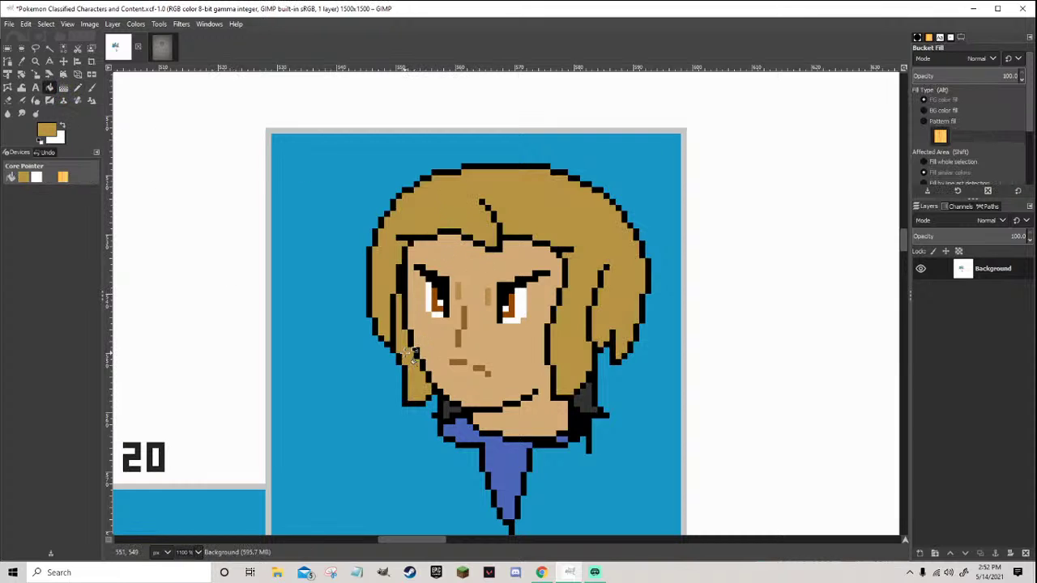
{"action": "scroll", "coordinate": [579, 413], "scroll_direction": "down", "scroll_amount": 6}
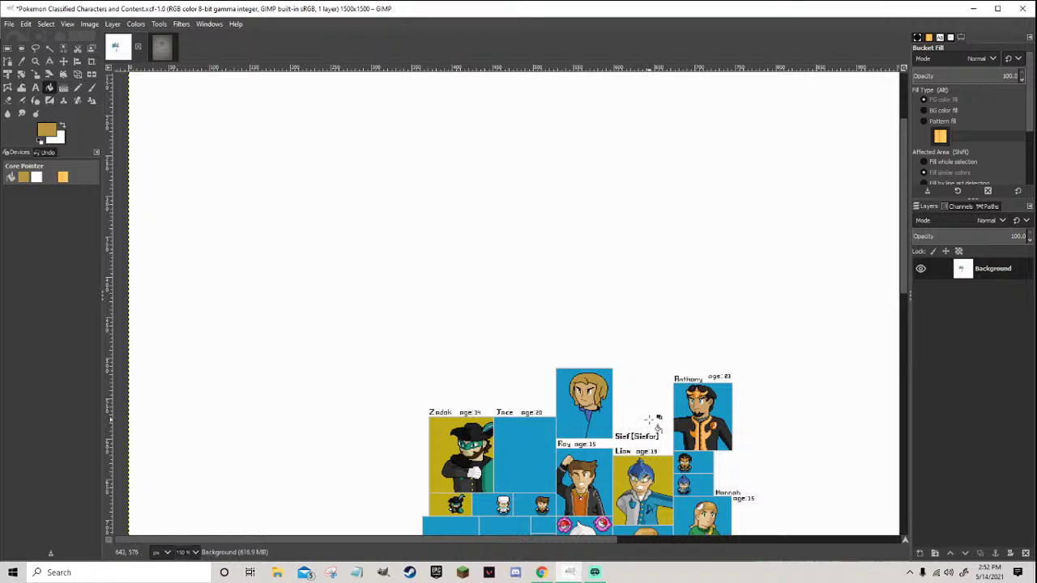
{"action": "scroll", "coordinate": [651, 418], "scroll_direction": "up", "scroll_amount": 1}
{"action": "scroll", "coordinate": [650, 419], "scroll_direction": "up", "scroll_amount": 1}
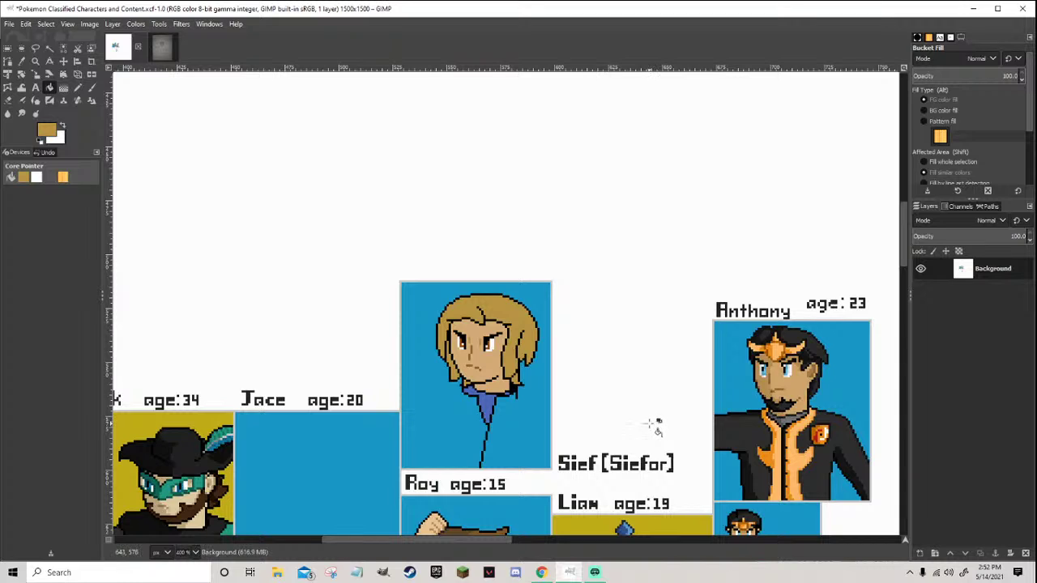
{"action": "scroll", "coordinate": [573, 416], "scroll_direction": "up", "scroll_amount": 2}
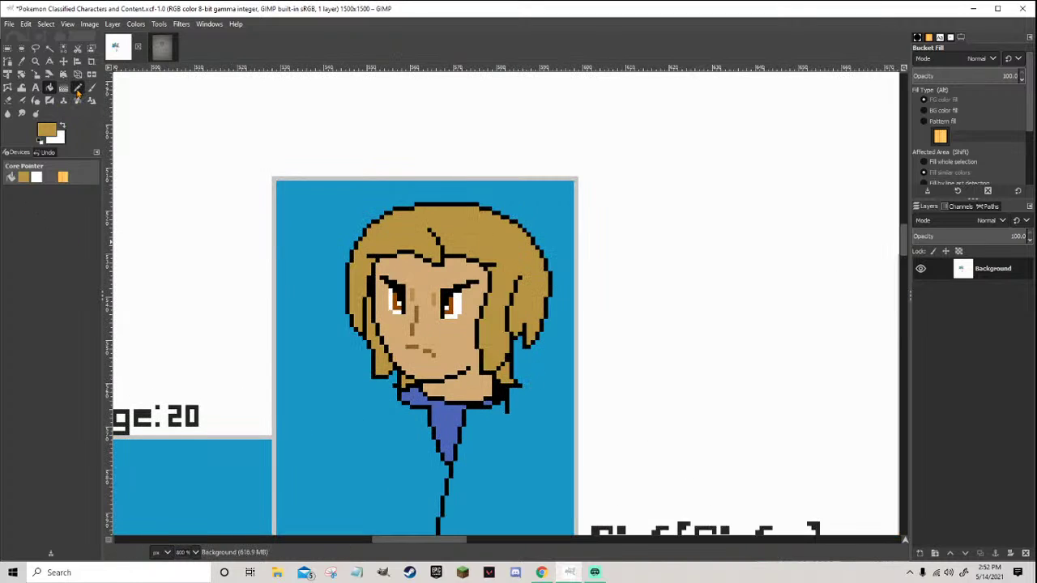
Sample black from the outline and fill the notch in the left hair outline just above the collar with the Pencil
{"action": "left_click", "coordinate": [78, 87]}
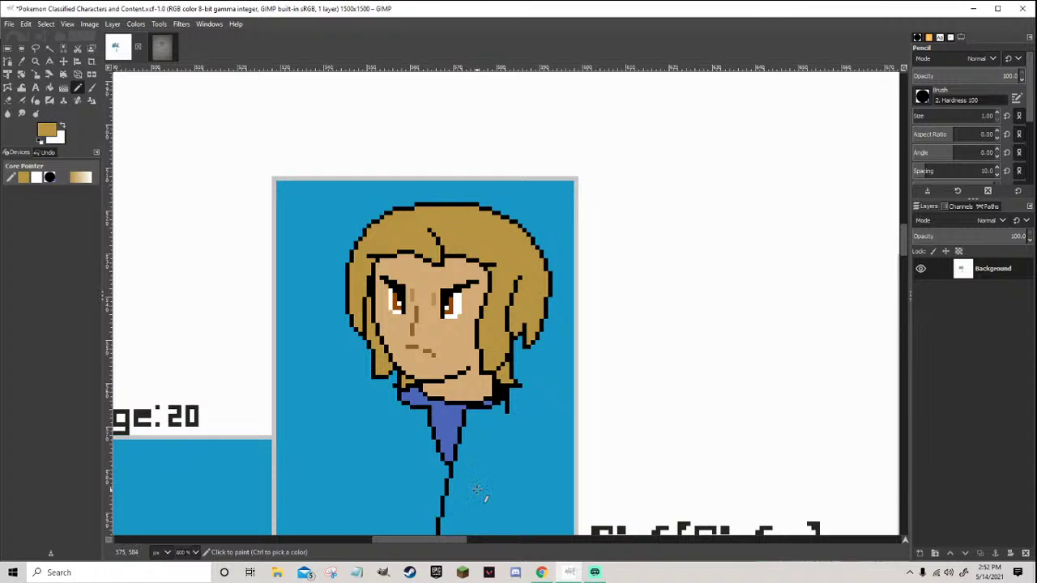
{"action": "scroll", "coordinate": [476, 489], "scroll_direction": "down", "scroll_amount": 1}
{"action": "scroll", "coordinate": [474, 494], "scroll_direction": "up", "scroll_amount": 2}
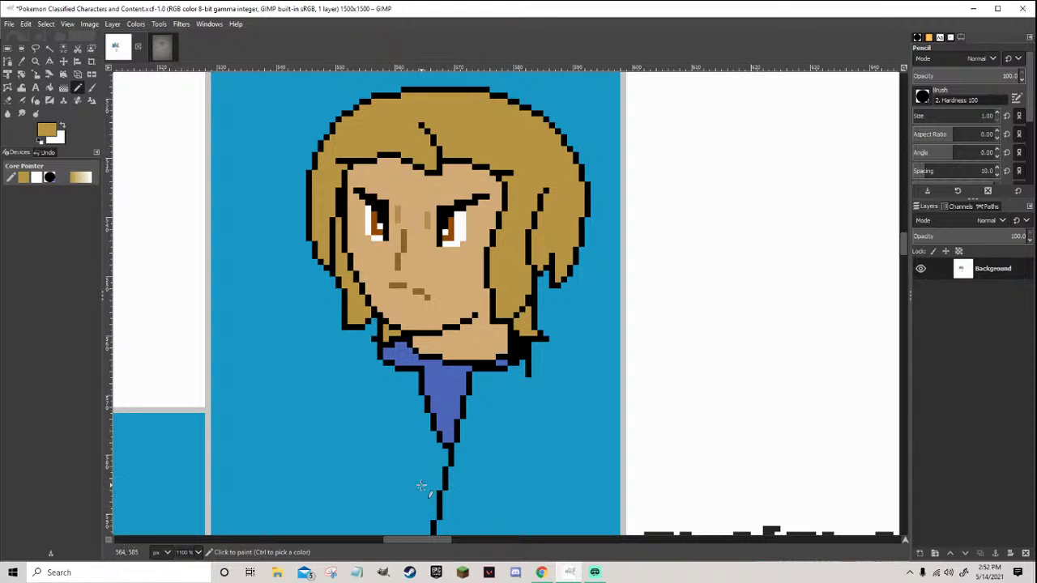
{"action": "scroll", "coordinate": [426, 478], "scroll_direction": "down", "scroll_amount": 2}
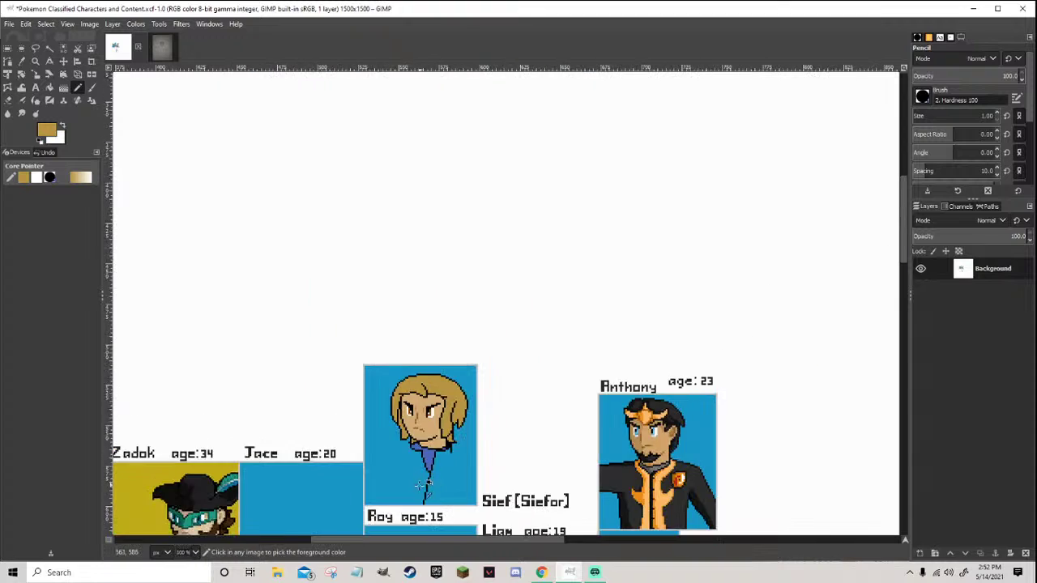
{"action": "scroll", "coordinate": [417, 495], "scroll_direction": "up", "scroll_amount": 2}
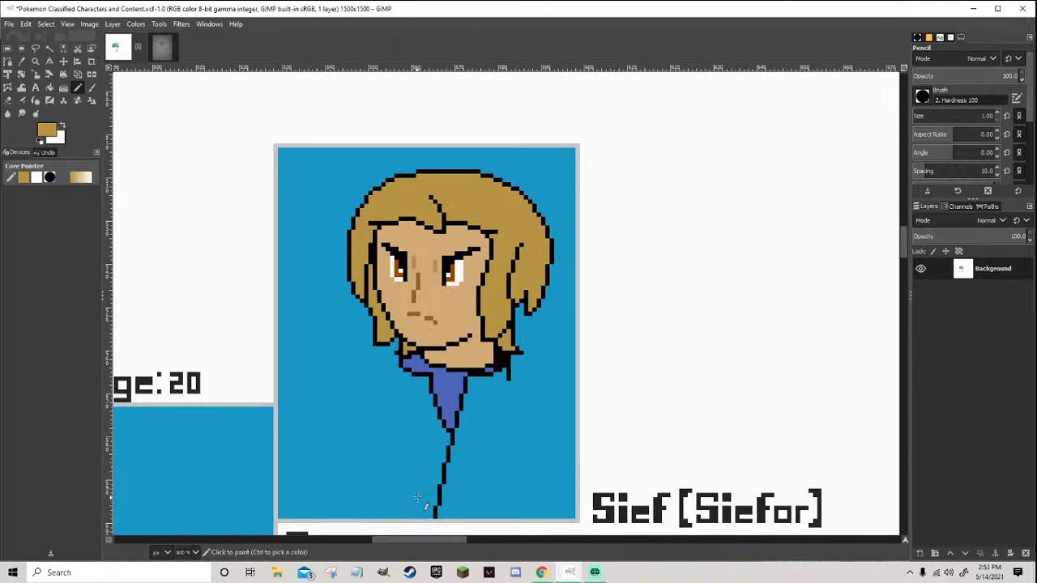
{"action": "scroll", "coordinate": [417, 498], "scroll_direction": "up", "scroll_amount": 1}
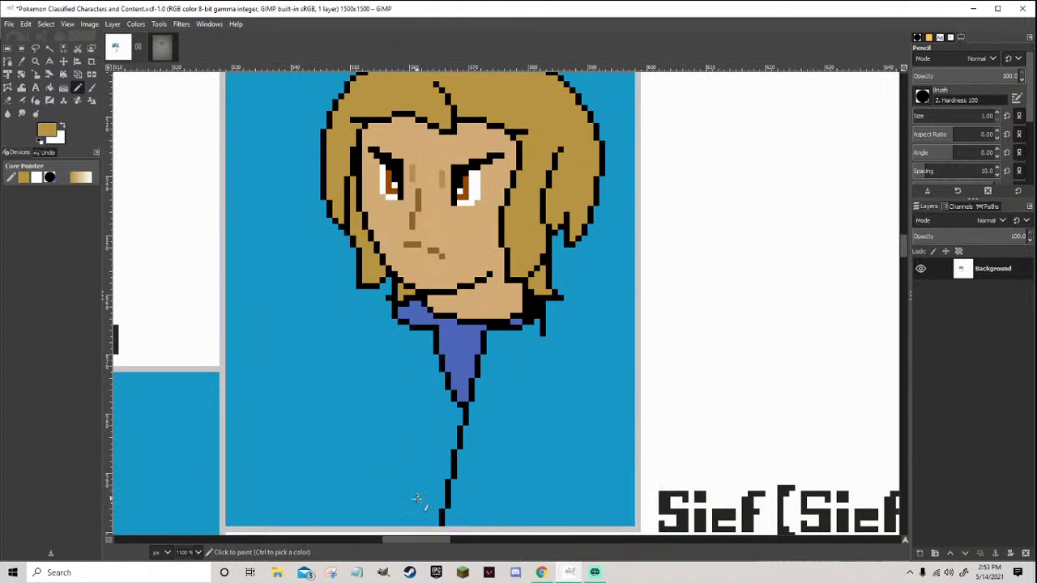
{"action": "left_click", "coordinate": [544, 324], "text": "ctrl"}
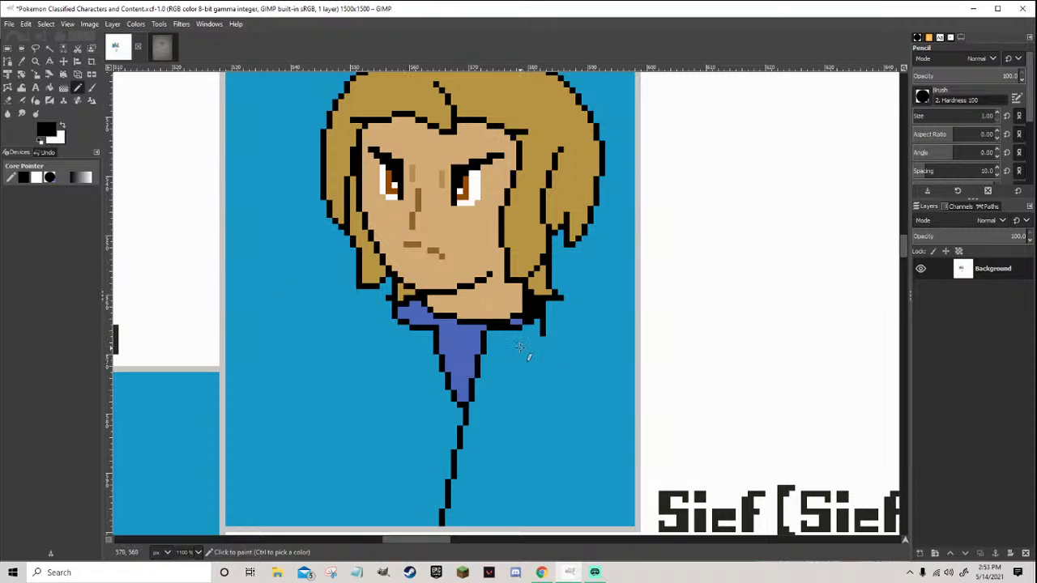
{"action": "scroll", "coordinate": [318, 350], "scroll_direction": "up", "scroll_amount": 2, "text": "ctrl"}
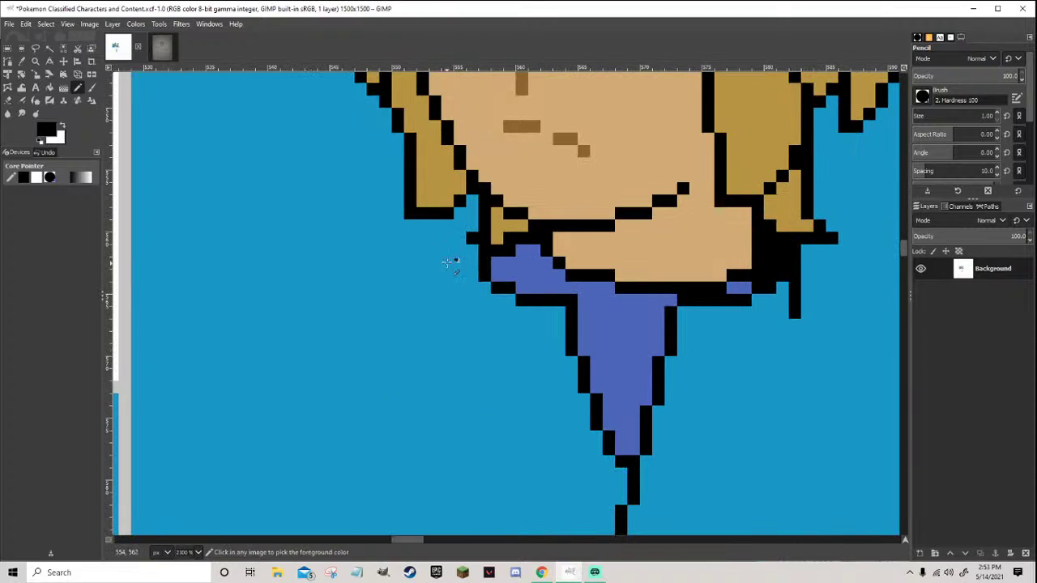
{"action": "left_click", "coordinate": [473, 224]}
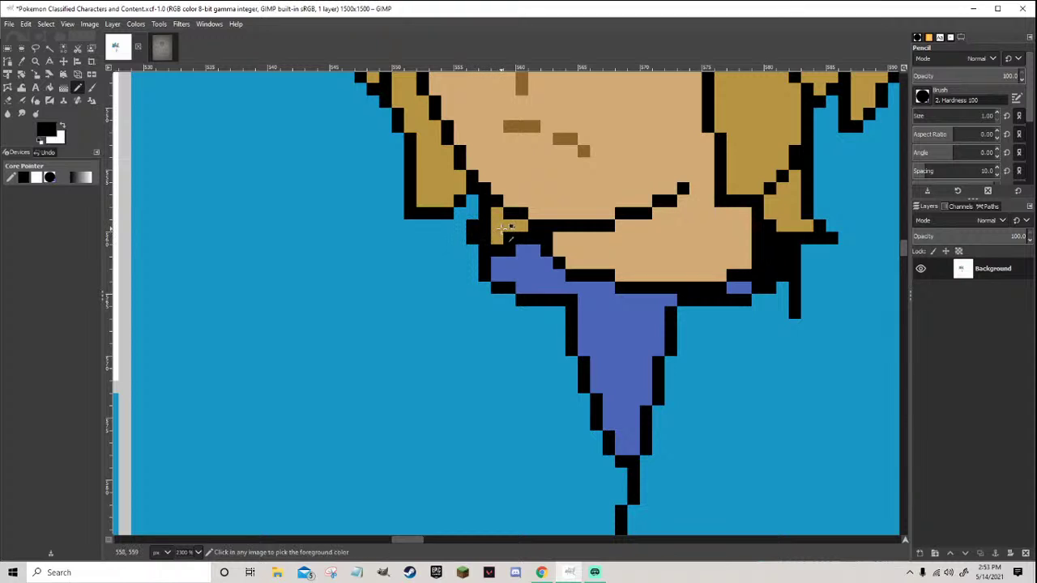
Sample black from the outline and touch up the lower-left corner of the small hair strand above the collar with the Pencil
{"action": "left_click", "coordinate": [486, 225], "text": "ctrl"}
{"action": "scroll", "coordinate": [487, 229], "scroll_direction": "down", "scroll_amount": 6}
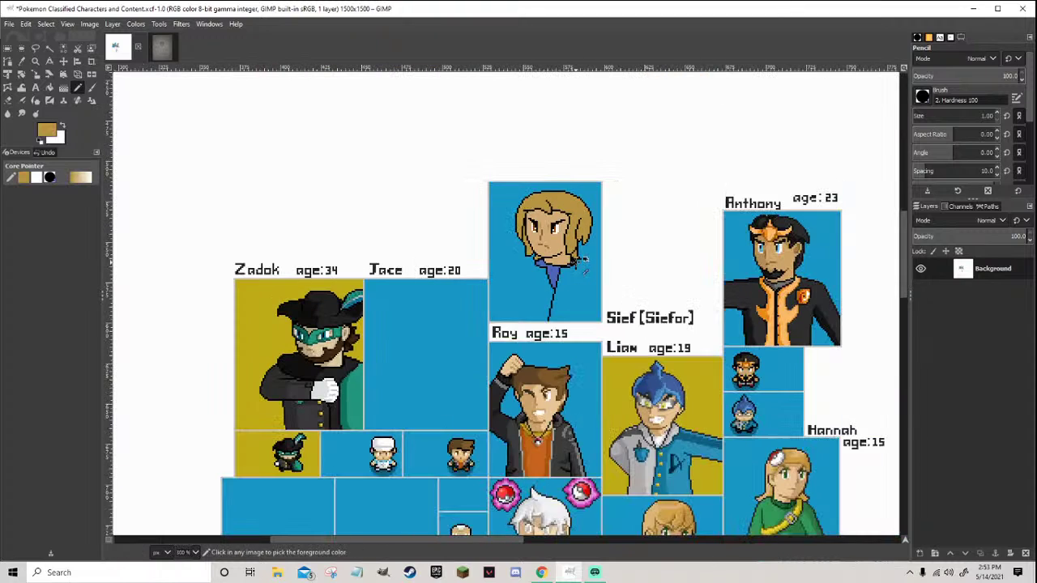
{"action": "scroll", "coordinate": [518, 270], "scroll_direction": "up", "scroll_amount": 5}
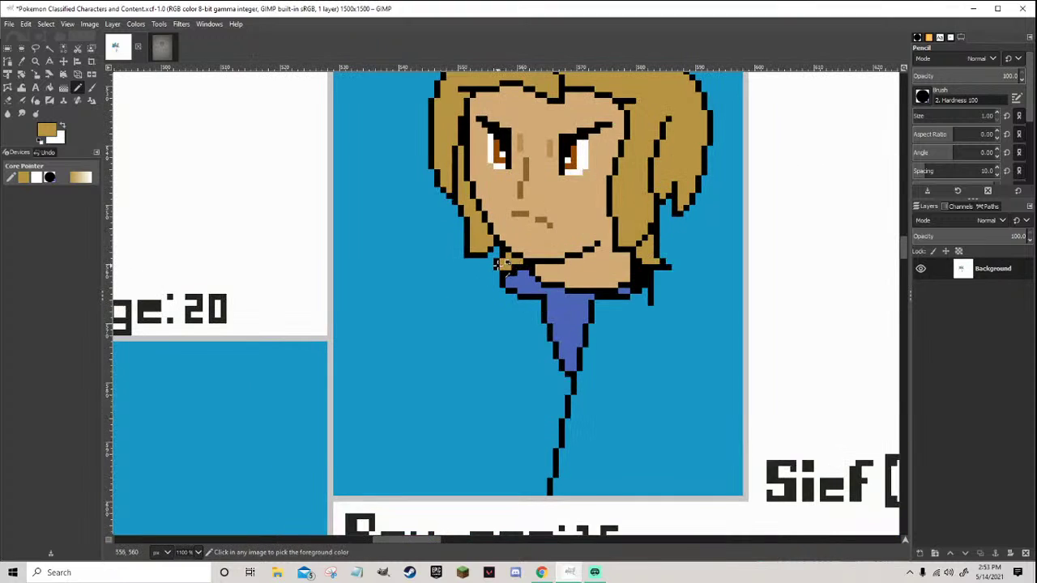
{"action": "left_click", "coordinate": [497, 272], "text": "ctrl"}
{"action": "left_click", "coordinate": [497, 273]}
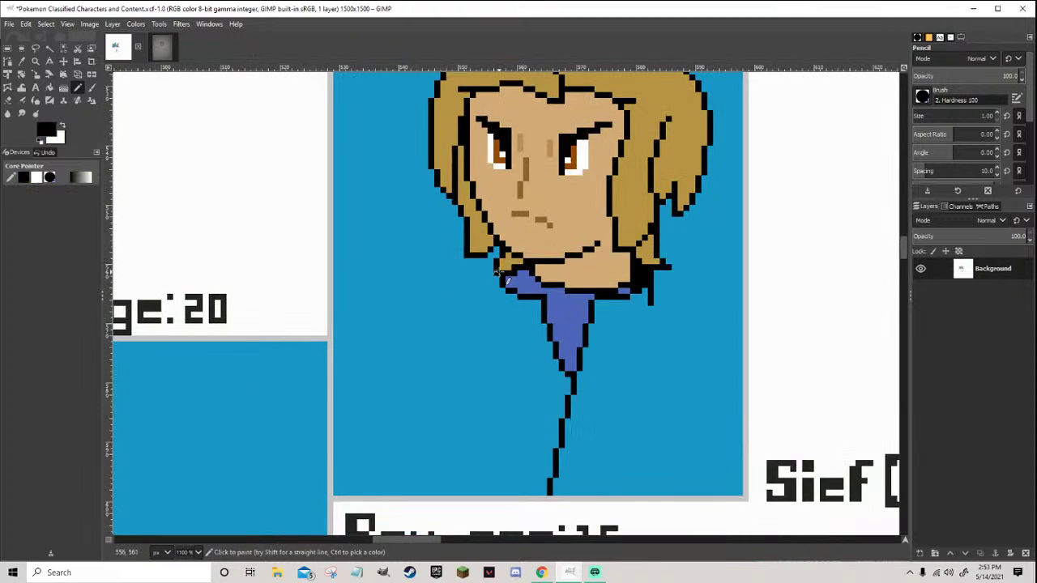
Bucket-fill the dark grey letters and brackets of the "Sief [Siefor]" label with black
{"action": "scroll", "coordinate": [497, 274], "scroll_direction": "down", "scroll_amount": 4}
{"action": "scroll", "coordinate": [576, 301], "scroll_direction": "up", "scroll_amount": 3}
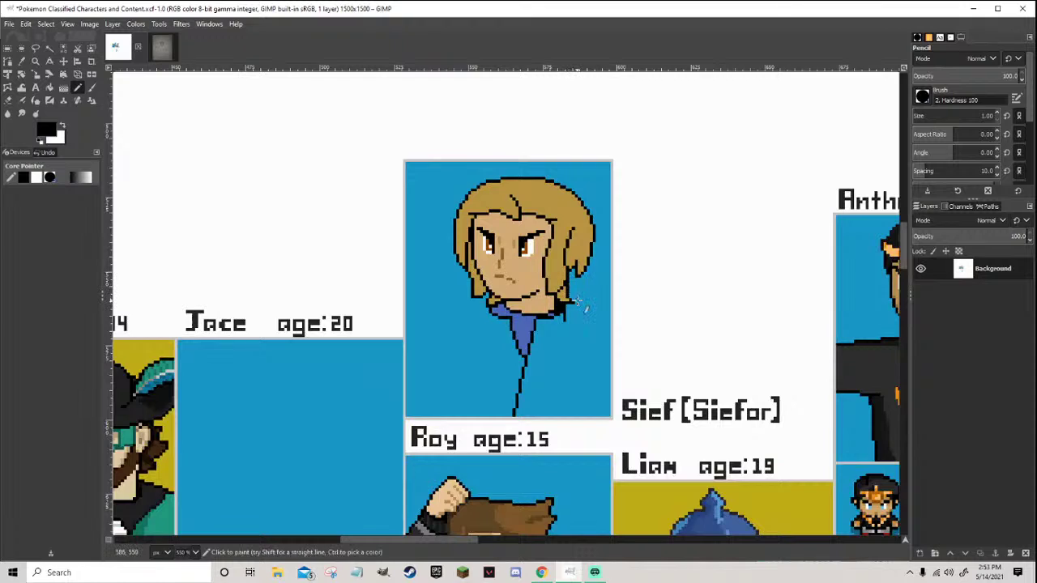
{"action": "scroll", "coordinate": [577, 301], "scroll_direction": "up", "scroll_amount": 2}
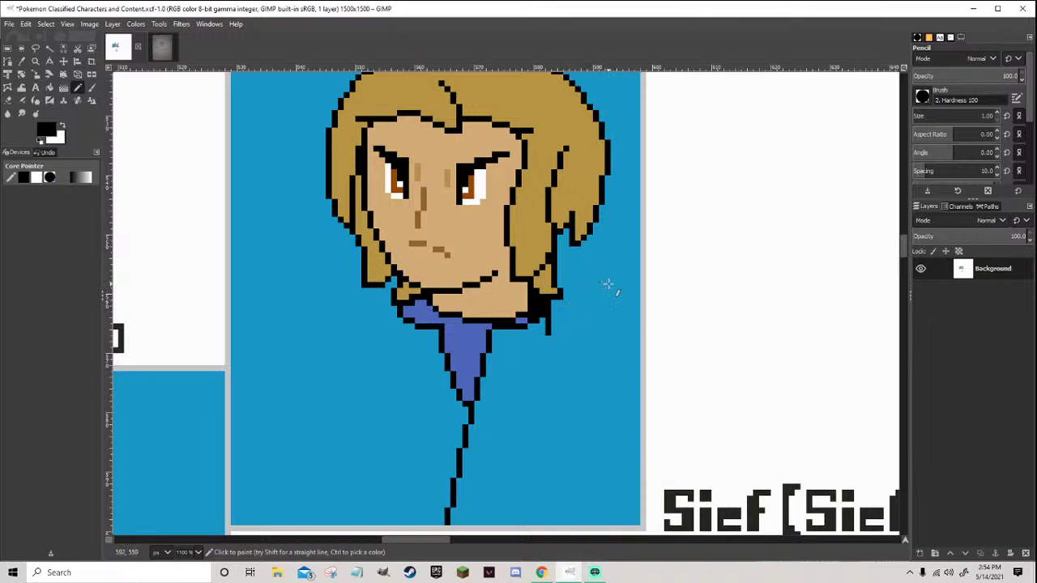
{"action": "left_click", "coordinate": [49, 86]}
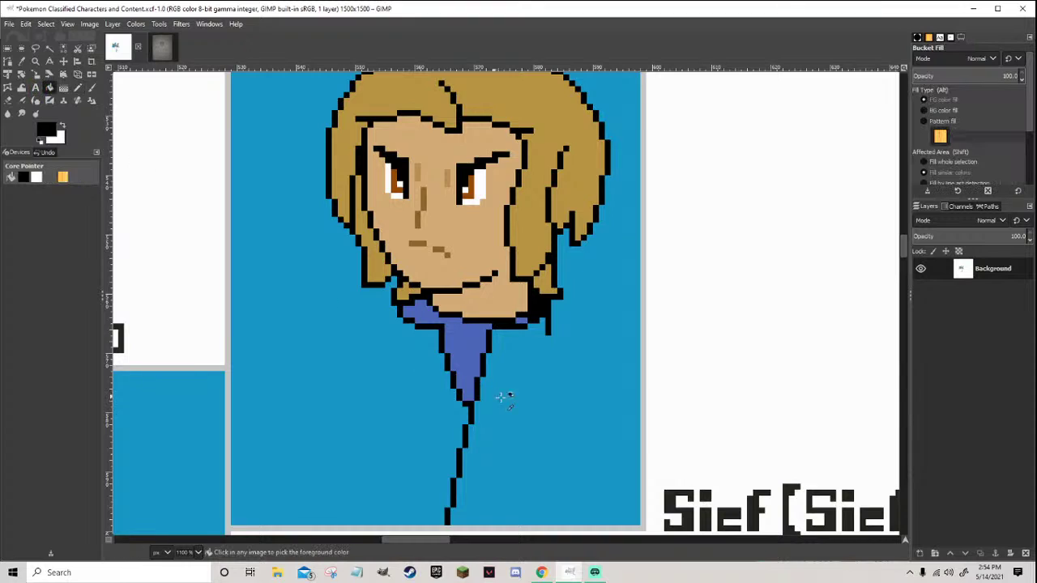
{"action": "scroll", "coordinate": [567, 429], "scroll_direction": "down", "scroll_amount": 5}
{"action": "scroll", "coordinate": [616, 446], "scroll_direction": "right", "scroll_amount": 5}
{"action": "scroll", "coordinate": [664, 467], "scroll_direction": "up", "scroll_amount": 2}
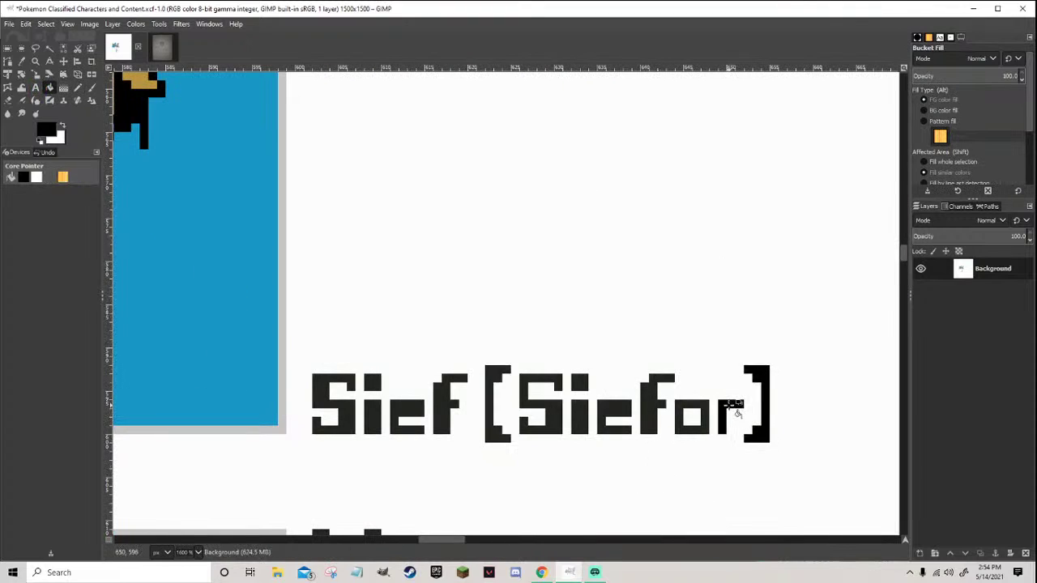
{"action": "left_click", "coordinate": [684, 418]}
{"action": "left_click", "coordinate": [637, 405]}
{"action": "left_click", "coordinate": [616, 417]}
{"action": "left_click", "coordinate": [576, 409]}
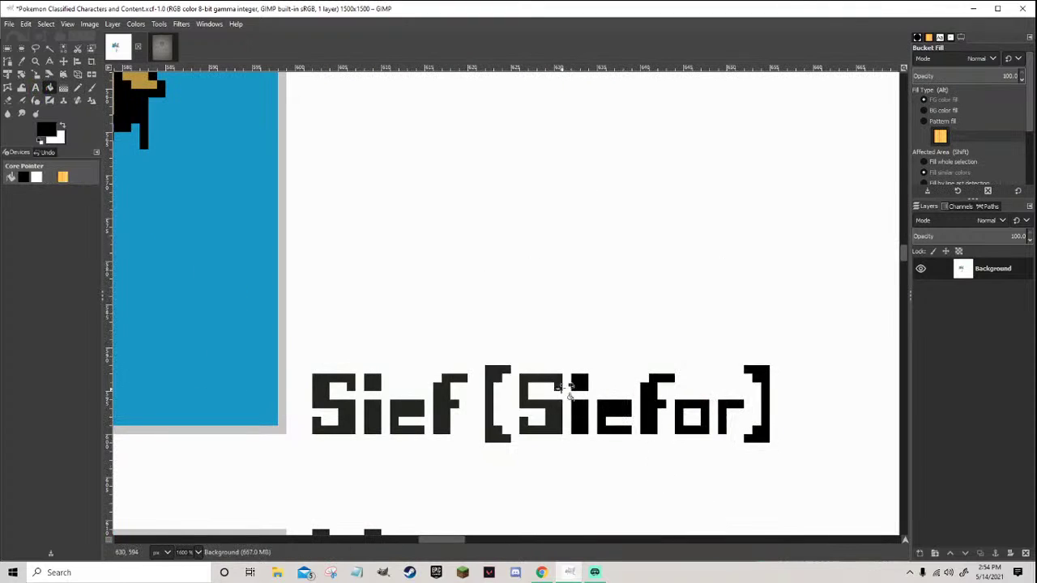
{"action": "left_click", "coordinate": [528, 374]}
{"action": "left_click", "coordinate": [493, 373]}
{"action": "left_click", "coordinate": [460, 382]}
{"action": "left_click", "coordinate": [427, 405]}
{"action": "left_click", "coordinate": [374, 417]}
{"action": "left_click", "coordinate": [373, 379]}
{"action": "left_click", "coordinate": [348, 397]}
{"action": "scroll", "coordinate": [386, 405], "scroll_direction": "down", "scroll_amount": 4}
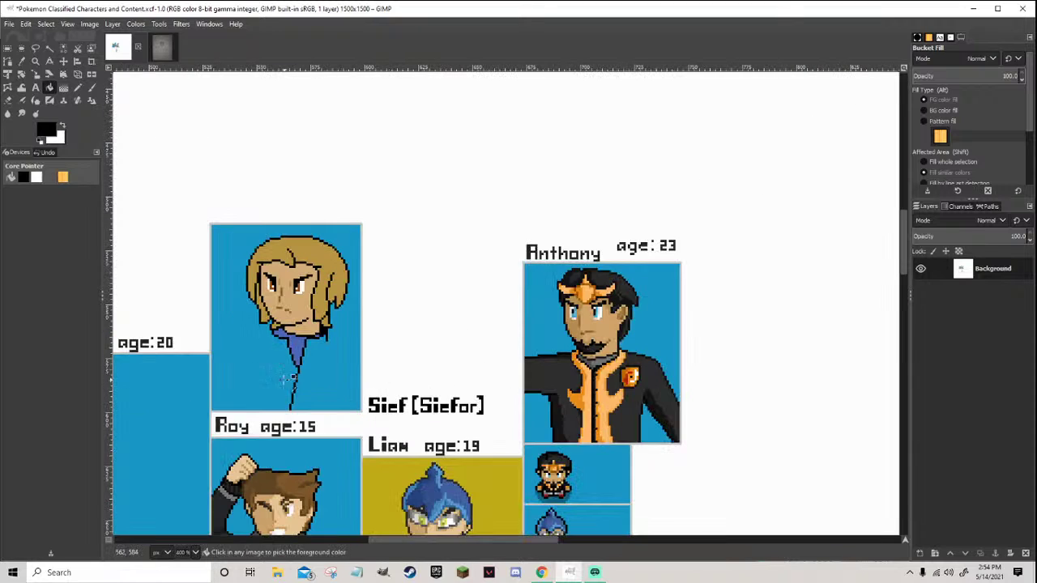
Switch to the Pencil and examine the portrait's neck and empty shoulder area alongside the neighbouring characters
{"action": "scroll", "coordinate": [288, 378], "scroll_direction": "up", "scroll_amount": 3}
{"action": "scroll", "coordinate": [276, 340], "scroll_direction": "down", "scroll_amount": 4}
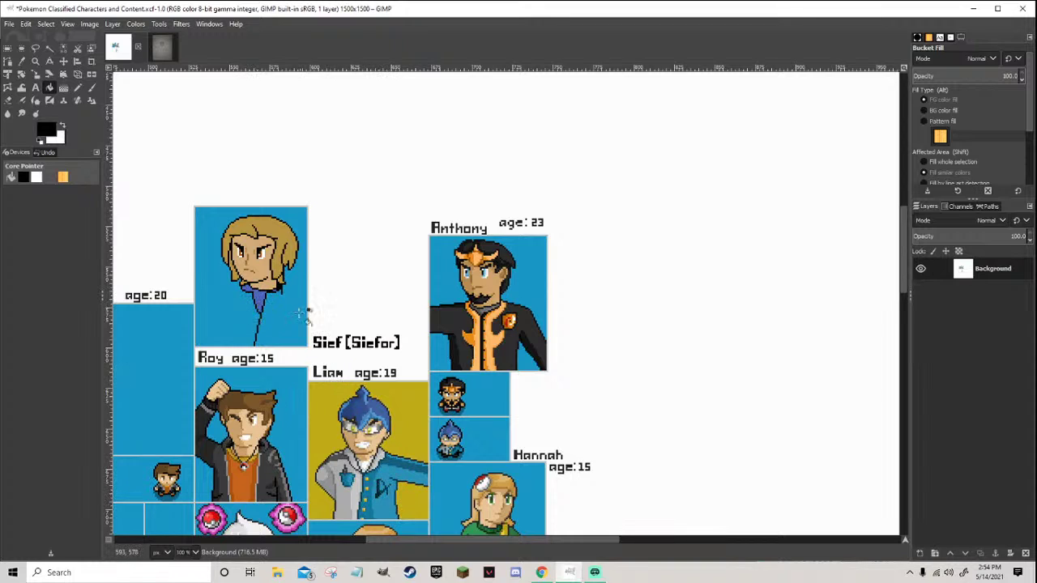
{"action": "scroll", "coordinate": [301, 315], "scroll_direction": "down", "scroll_amount": 3}
{"action": "scroll", "coordinate": [243, 295], "scroll_direction": "up", "scroll_amount": 8}
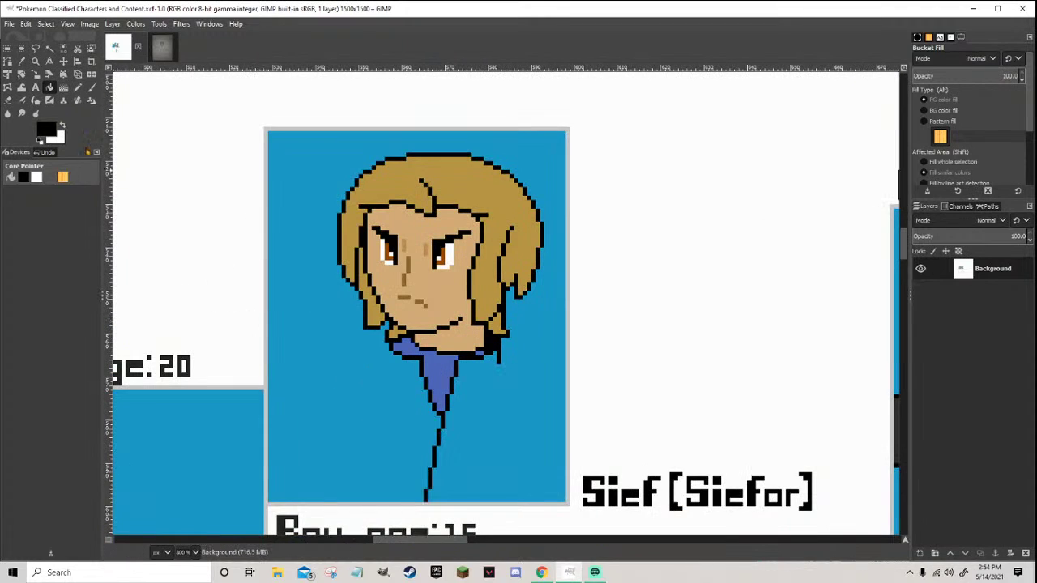
{"action": "left_click", "coordinate": [77, 88]}
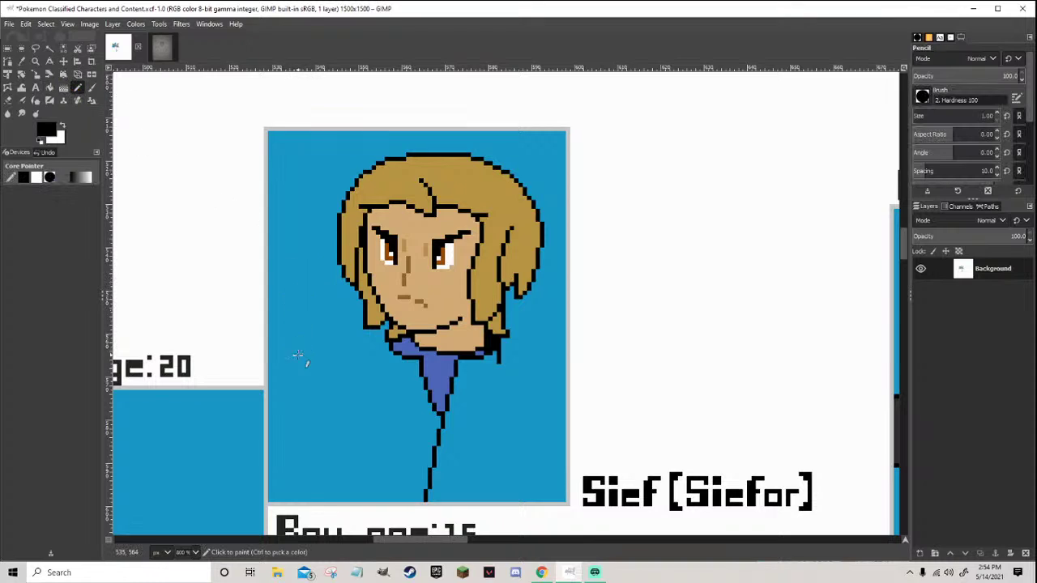
{"action": "scroll", "coordinate": [295, 426], "scroll_direction": "up", "scroll_amount": 1}
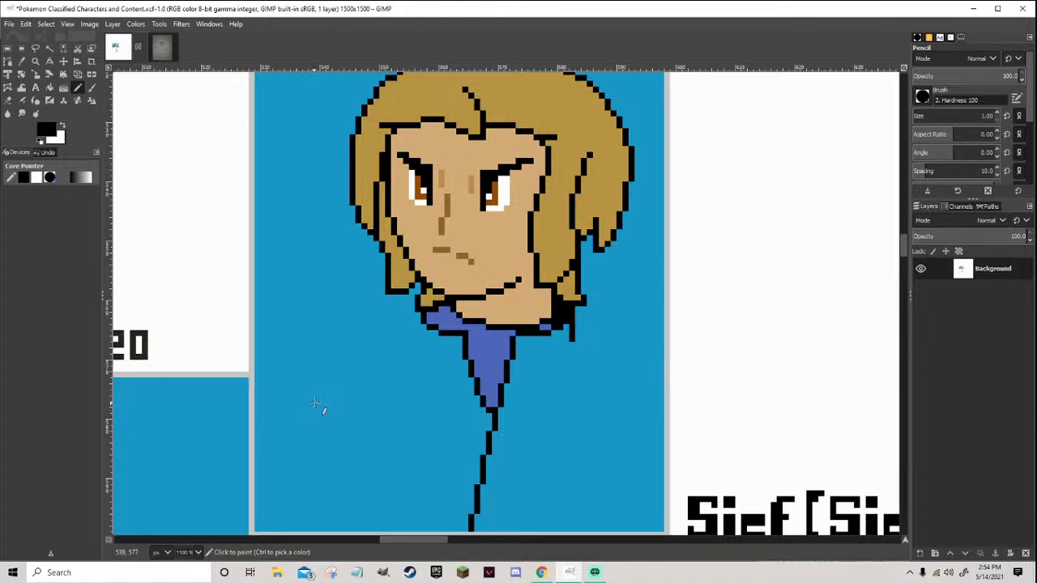
{"action": "key", "text": "ctrl"}
{"action": "scroll", "coordinate": [330, 363], "scroll_direction": "down", "scroll_amount": 5}
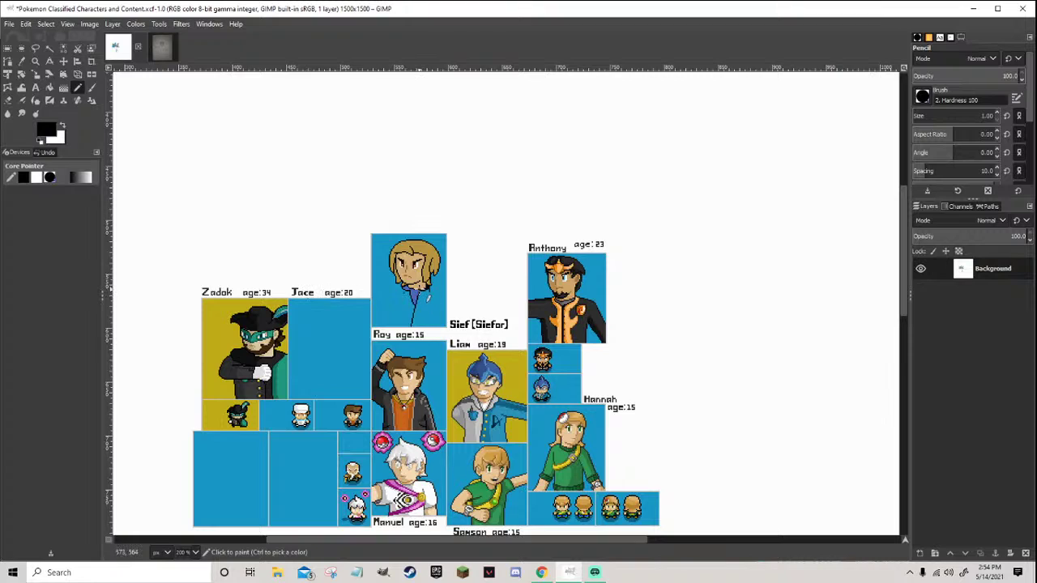
{"action": "scroll", "coordinate": [417, 288], "scroll_direction": "up", "scroll_amount": 2}
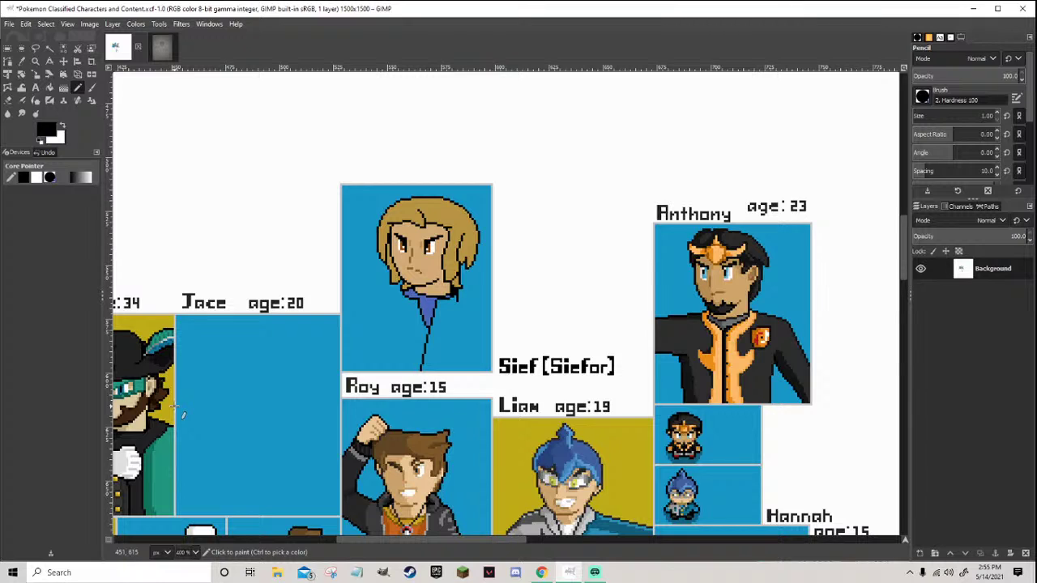
{"action": "scroll", "coordinate": [420, 247], "scroll_direction": "up", "scroll_amount": 3}
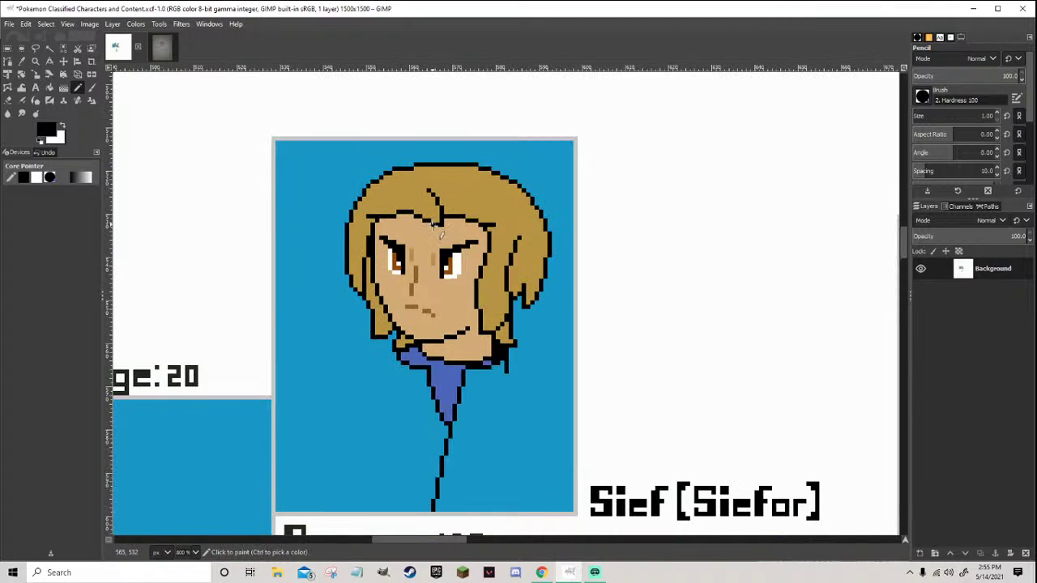
{"action": "scroll", "coordinate": [409, 421], "scroll_direction": "down", "scroll_amount": 1}
{"action": "scroll", "coordinate": [402, 453], "scroll_direction": "up", "scroll_amount": 1}
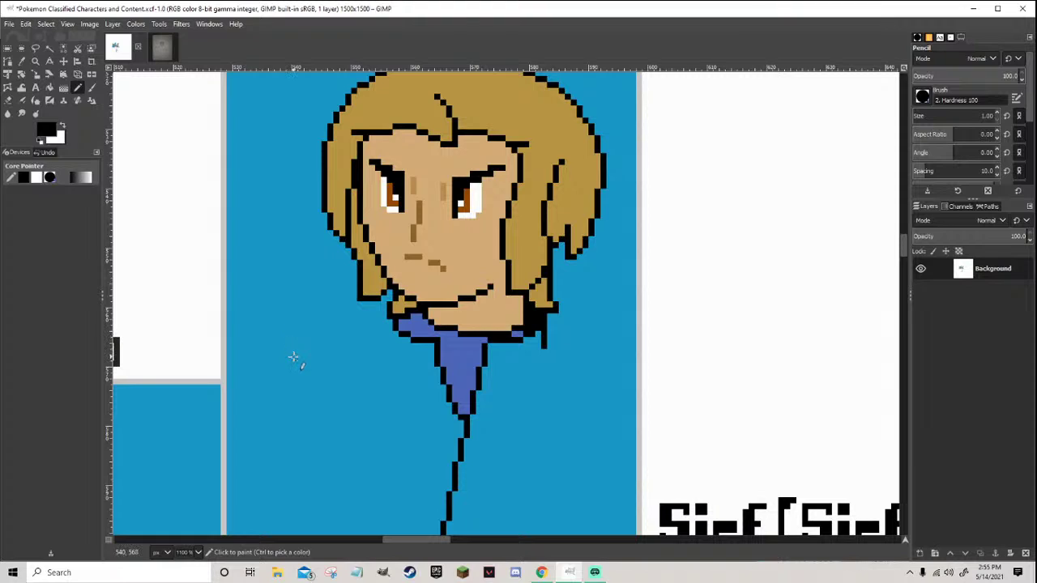
Pencil a short black stub just below the collar's left corner to start the shoulder outline
{"action": "scroll", "coordinate": [297, 386], "scroll_direction": "up", "scroll_amount": 1}
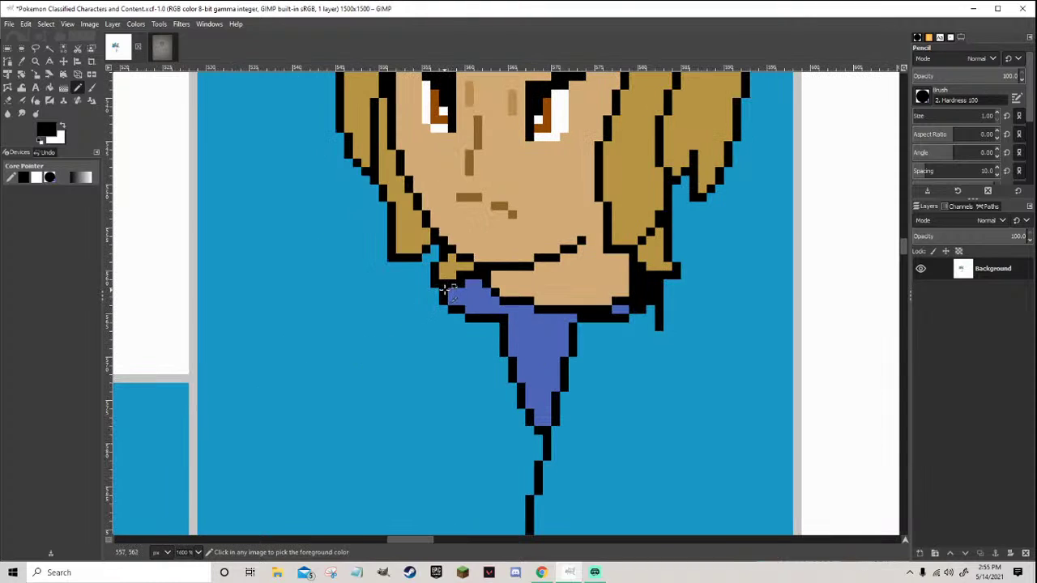
{"action": "scroll", "coordinate": [437, 311], "scroll_direction": "down", "scroll_amount": 3}
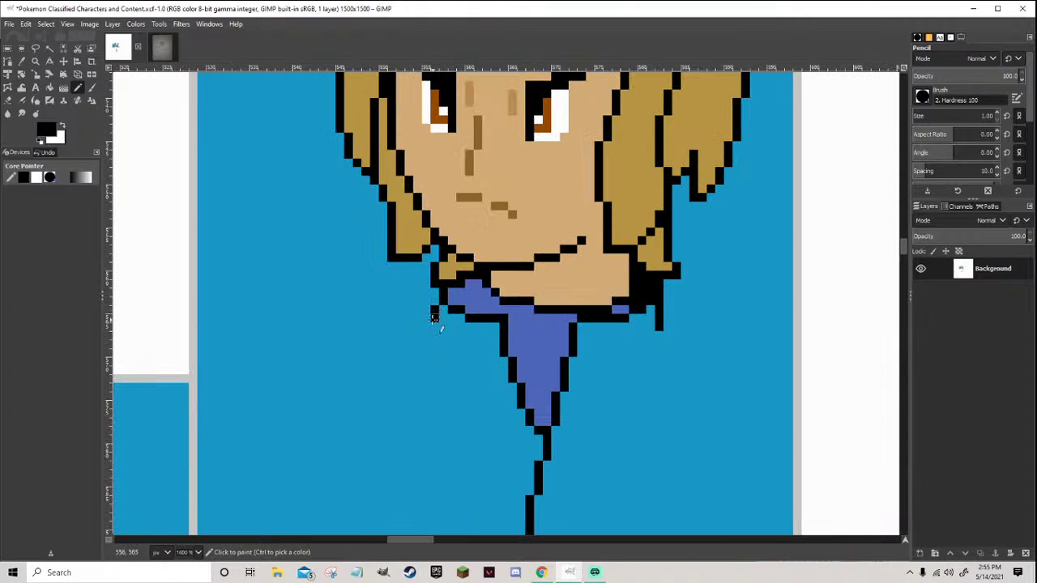
{"action": "scroll", "coordinate": [433, 375], "scroll_direction": "up", "scroll_amount": 2}
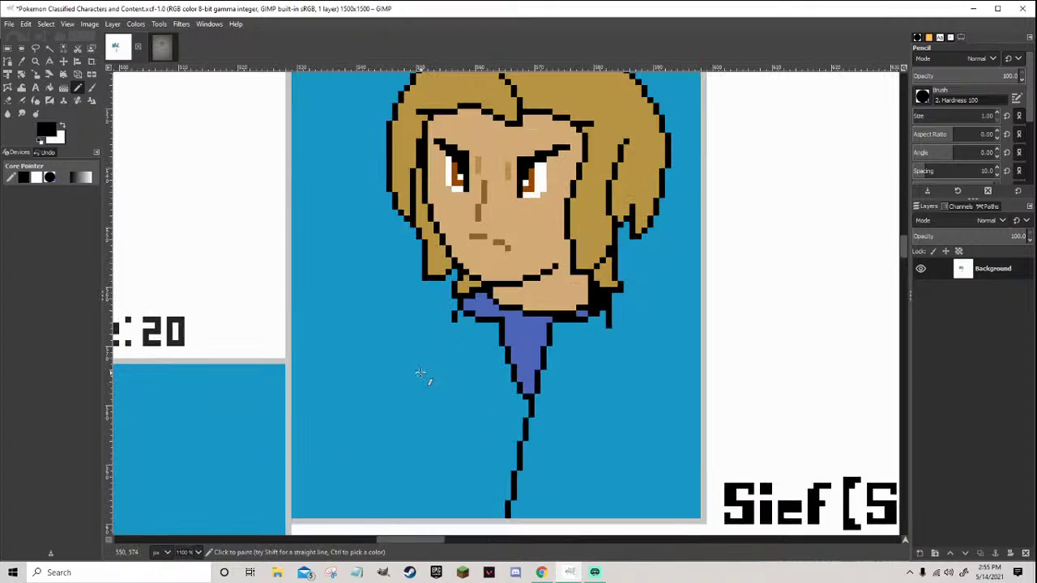
{"action": "scroll", "coordinate": [457, 313], "scroll_direction": "up", "scroll_amount": 1}
{"action": "left_click", "coordinate": [448, 321]}
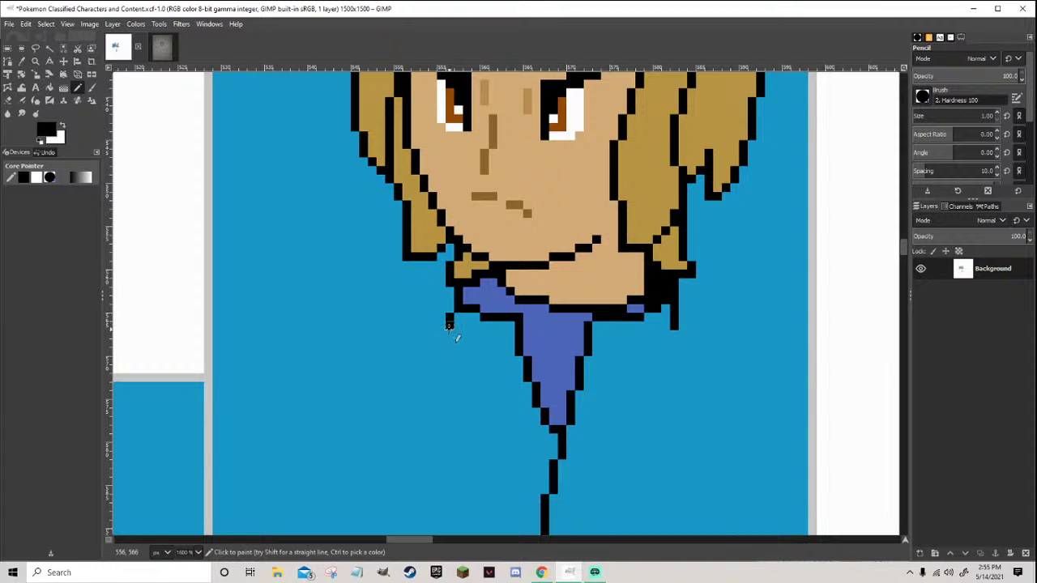
{"action": "key", "text": "ctrl"}
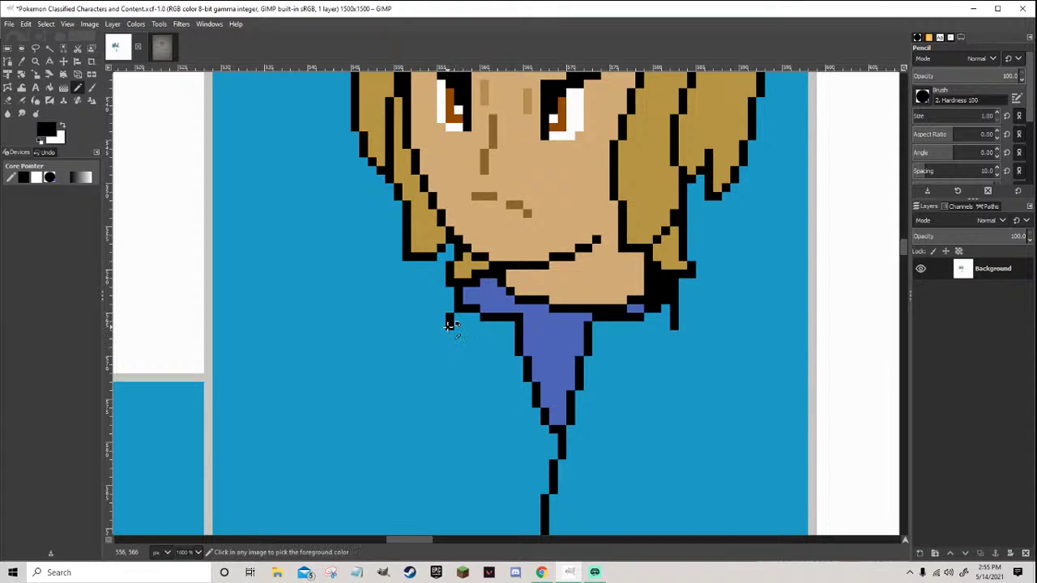
{"action": "scroll", "coordinate": [449, 325], "scroll_direction": "down", "scroll_amount": 8}
{"action": "scroll", "coordinate": [453, 383], "scroll_direction": "up", "scroll_amount": 8}
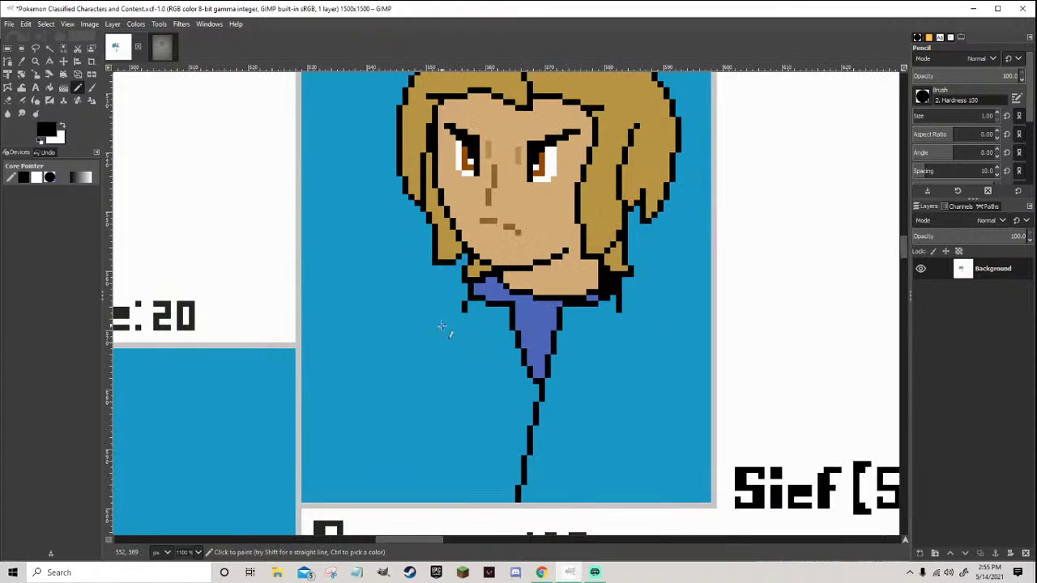
Draw and rework the black shoulder line from the stub below the collar outward toward the panel's left side
{"action": "left_click_drag", "start_coordinate": [462, 319], "coordinate": [382, 325]}
{"action": "scroll", "coordinate": [410, 351], "scroll_direction": "down", "scroll_amount": 8}
{"action": "scroll", "coordinate": [409, 376], "scroll_direction": "up", "scroll_amount": 8}
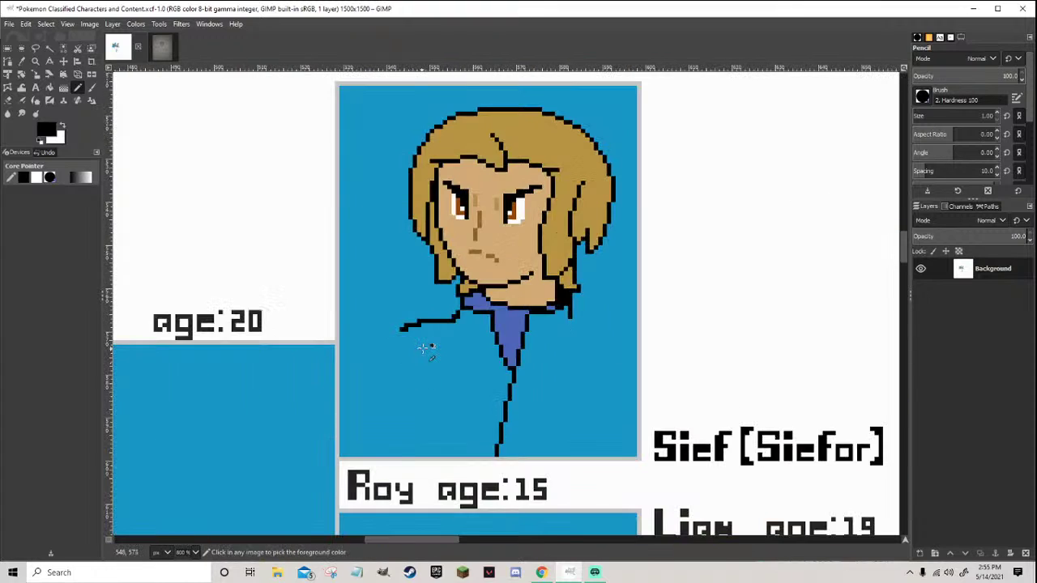
{"action": "left_click", "coordinate": [454, 324], "text": "ctrl"}
{"action": "left_click_drag", "start_coordinate": [472, 311], "coordinate": [417, 324]}
{"action": "left_click", "coordinate": [470, 303], "text": "ctrl"}
{"action": "left_click_drag", "start_coordinate": [478, 306], "coordinate": [417, 315]}
{"action": "scroll", "coordinate": [417, 315], "scroll_direction": "down", "scroll_amount": 7}
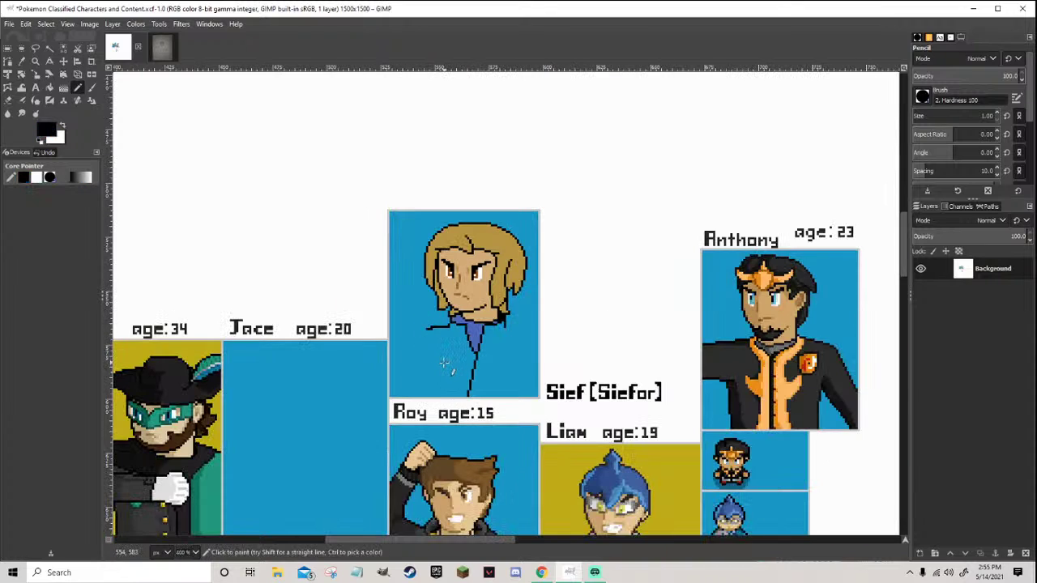
Try an arm outline curving from the shoulder line's outer end down to the panel's lower edge, and undo it
{"action": "scroll", "coordinate": [423, 352], "scroll_direction": "up", "scroll_amount": 6}
{"action": "mouse_move", "coordinate": [417, 316]}
{"action": "left_mouse_down"}
{"action": "mouse_move", "coordinate": [383, 350]}
{"action": "mouse_move", "coordinate": [362, 437]}
{"action": "left_mouse_up"}
{"action": "scroll", "coordinate": [362, 438], "scroll_direction": "down", "scroll_amount": 4}
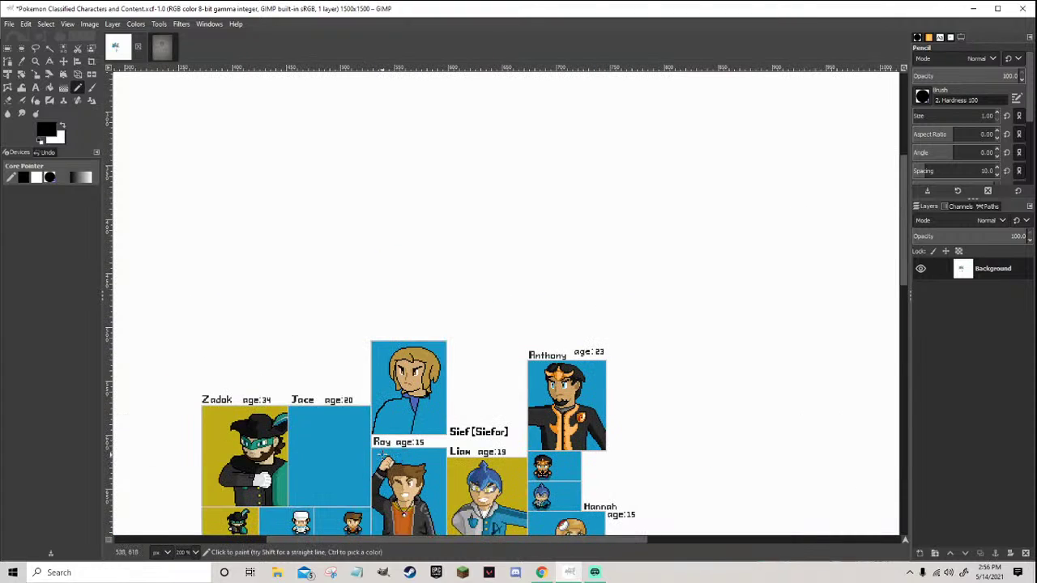
{"action": "scroll", "coordinate": [380, 453], "scroll_direction": "up", "scroll_amount": 2}
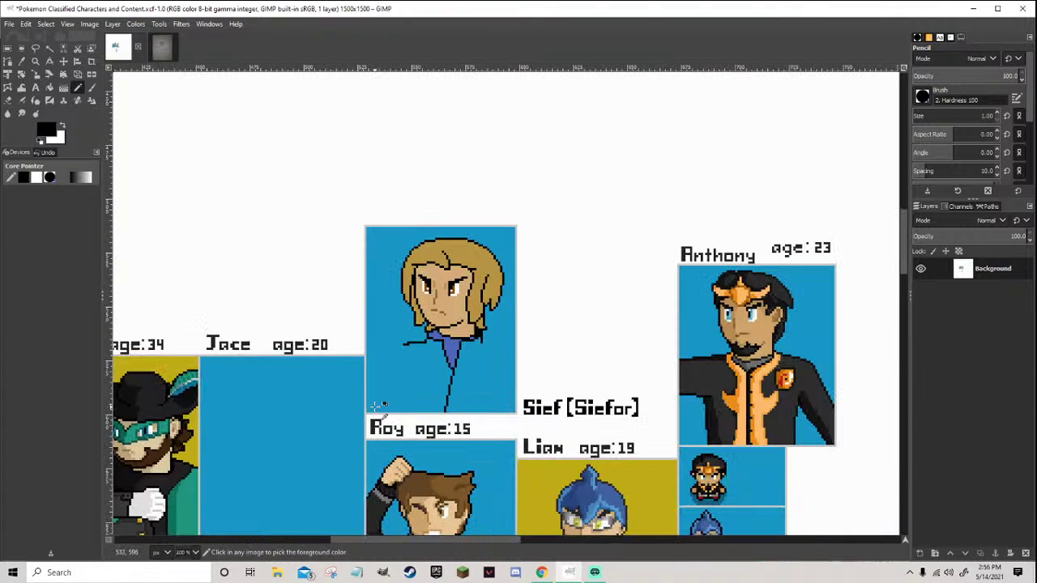
Redraw the black arm outline from the outer end of the left shoulder down to the panel's lower edge
{"action": "scroll", "coordinate": [419, 345], "scroll_direction": "up", "scroll_amount": 2}
{"action": "mouse_move", "coordinate": [418, 327]}
{"action": "left_mouse_down"}
{"action": "mouse_move", "coordinate": [405, 332]}
{"action": "mouse_move", "coordinate": [375, 421]}
{"action": "left_mouse_up"}
{"action": "scroll", "coordinate": [376, 429], "scroll_direction": "down", "scroll_amount": 2}
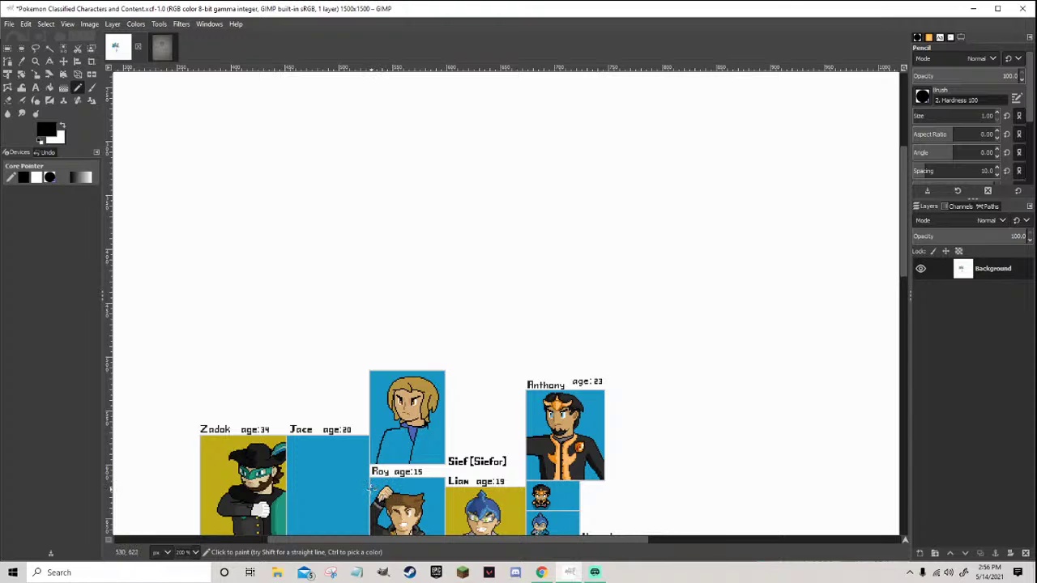
Thin the arm and shoulder outline to a clean one-pixel line by painting its doubled corner pixels in the sampled background blue
{"action": "scroll", "coordinate": [372, 486], "scroll_direction": "up", "scroll_amount": 6}
{"action": "left_click", "coordinate": [396, 364], "text": "ctrl"}
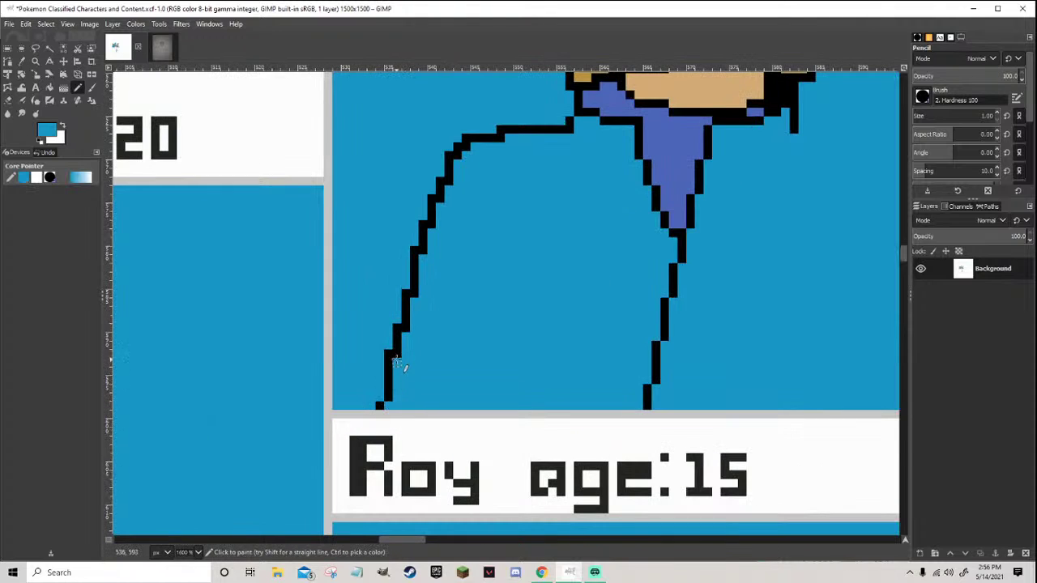
{"action": "left_click", "coordinate": [424, 241]}
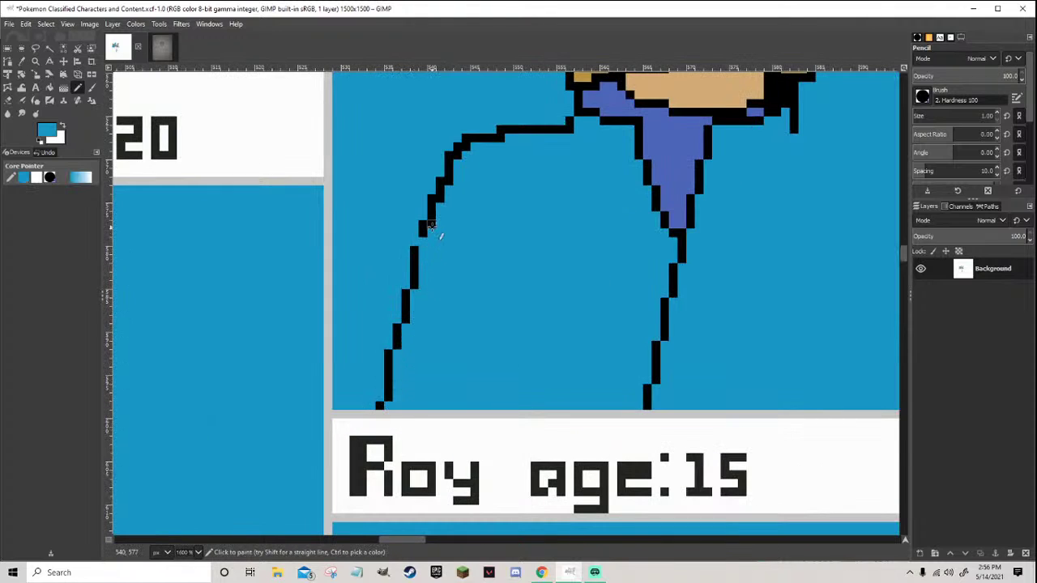
{"action": "left_click", "coordinate": [425, 228], "text": "ctrl"}
{"action": "left_click", "coordinate": [422, 241]}
{"action": "scroll", "coordinate": [441, 267], "scroll_direction": "up", "scroll_amount": 2}
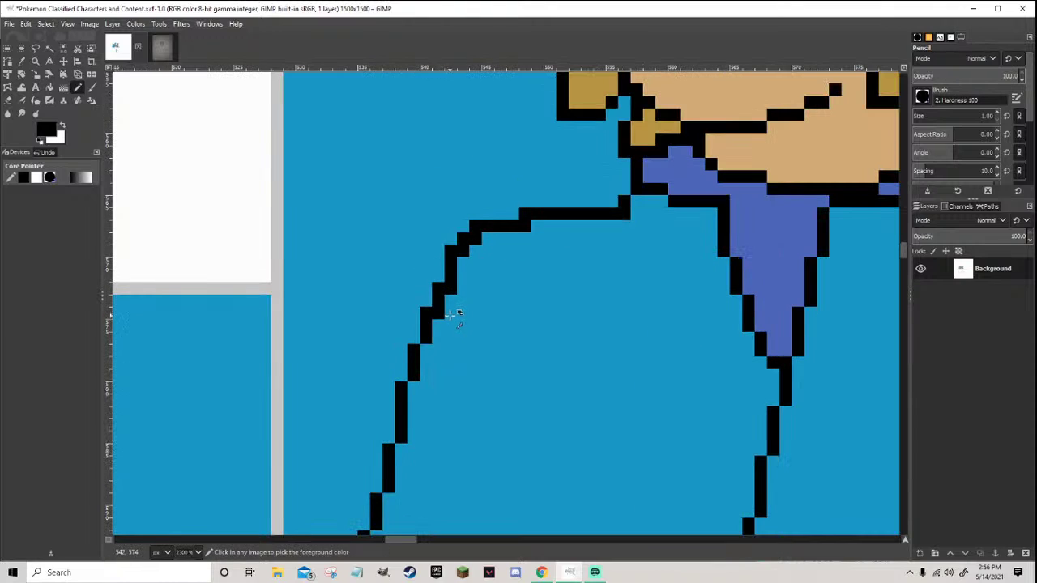
{"action": "left_click", "coordinate": [450, 314], "text": "ctrl"}
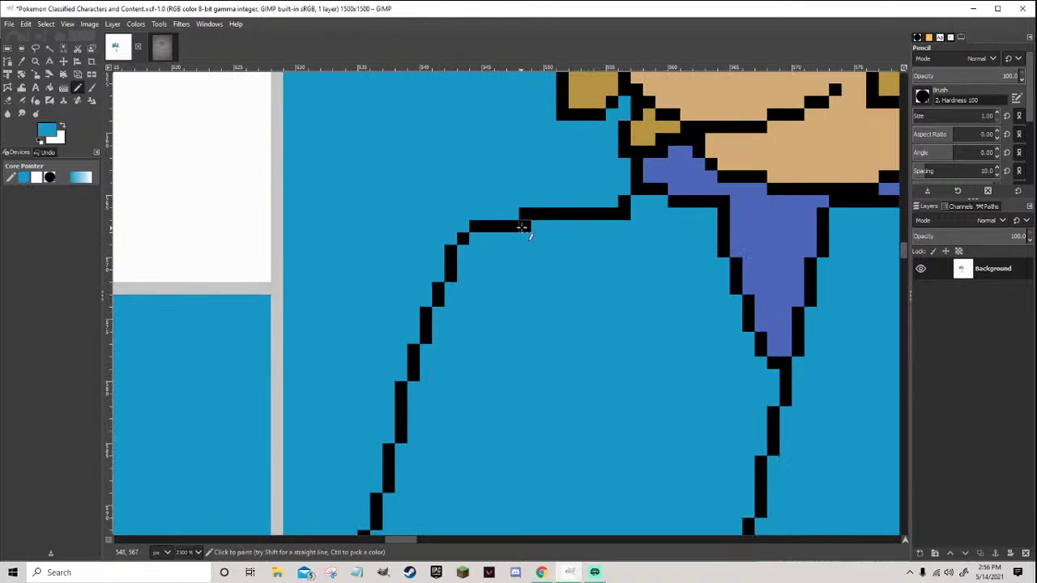
{"action": "left_click", "coordinate": [619, 210], "text": "ctrl"}
{"action": "scroll", "coordinate": [647, 388], "scroll_direction": "down", "scroll_amount": 8}
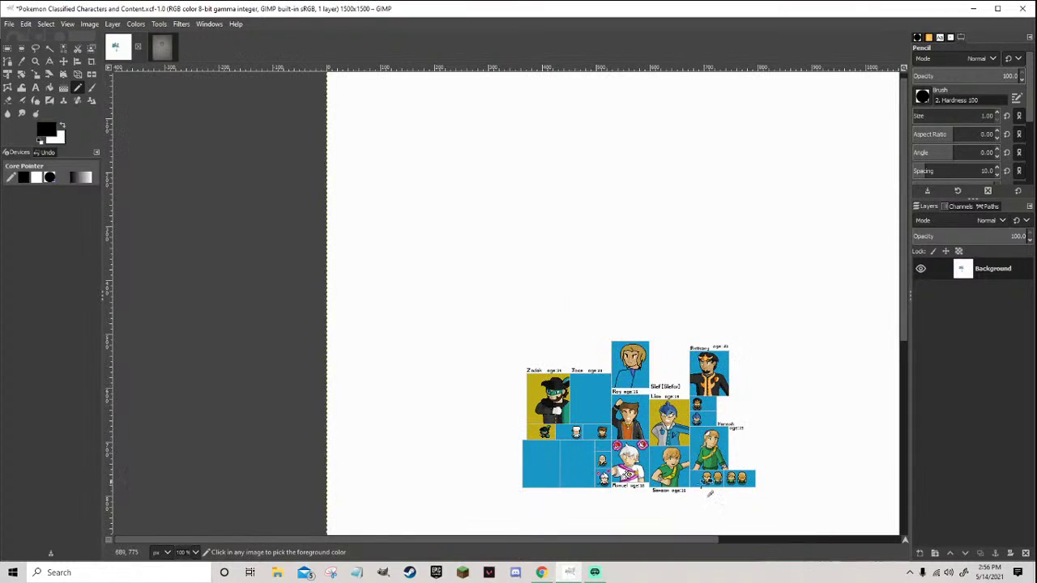
{"action": "scroll", "coordinate": [709, 493], "scroll_direction": "up", "scroll_amount": 2}
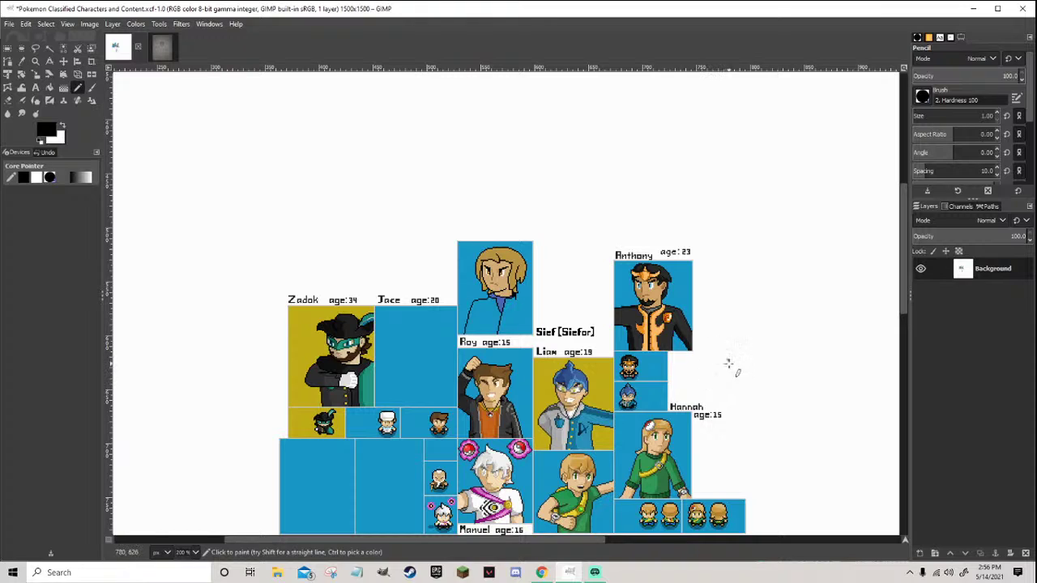
{"action": "scroll", "coordinate": [729, 356], "scroll_direction": "down", "scroll_amount": 3}
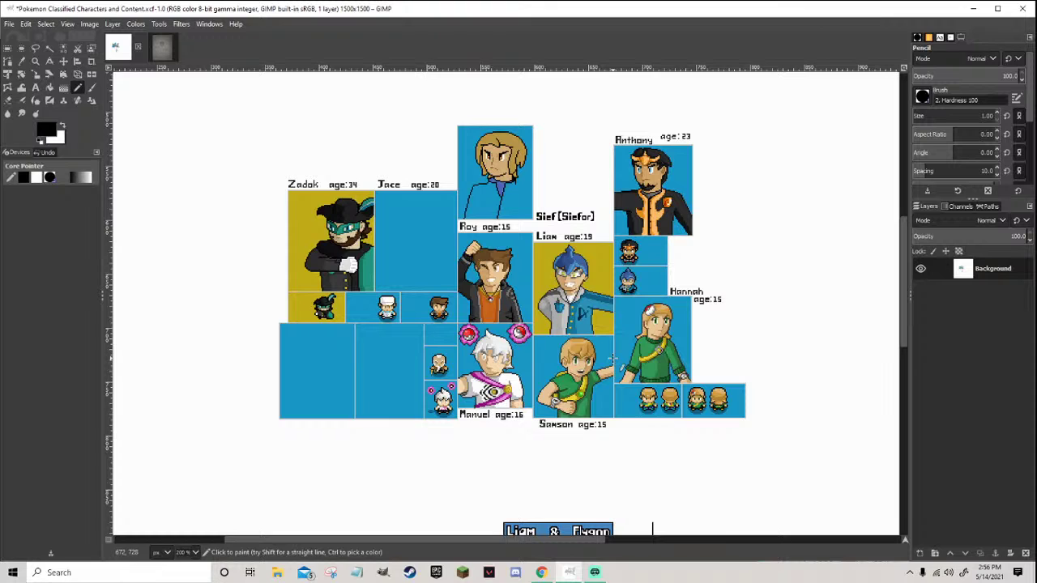
Examine the neighbouring portraits and small overworld sprites against the unfinished portrait above Roy
{"action": "scroll", "coordinate": [433, 366], "scroll_direction": "up", "scroll_amount": 6, "text": "ctrl"}
{"action": "scroll", "coordinate": [420, 361], "scroll_direction": "down", "scroll_amount": 1, "text": "ctrl"}
{"action": "scroll", "coordinate": [438, 348], "scroll_direction": "down", "scroll_amount": 5, "text": "ctrl"}
{"action": "scroll", "coordinate": [348, 256], "scroll_direction": "up", "scroll_amount": 3, "text": "ctrl"}
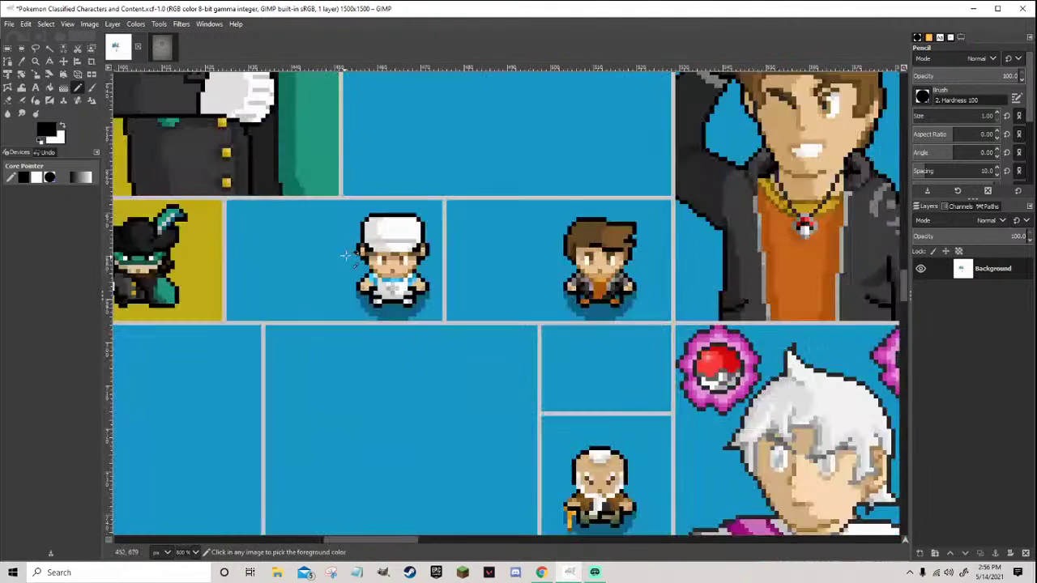
{"action": "scroll", "coordinate": [348, 256], "scroll_direction": "up", "scroll_amount": 1, "text": "ctrl"}
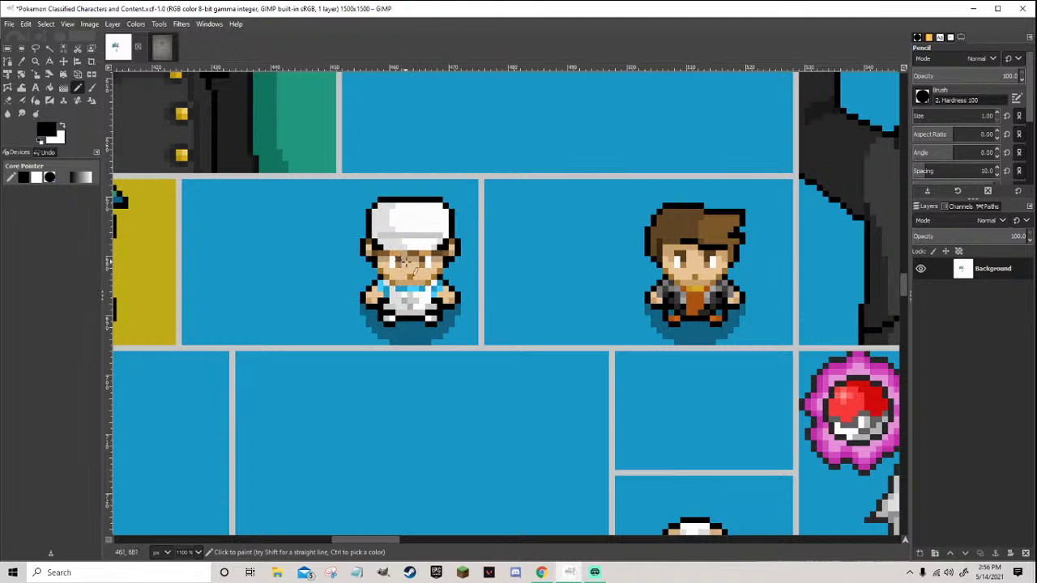
{"action": "scroll", "coordinate": [409, 267], "scroll_direction": "down", "scroll_amount": 6, "text": "ctrl"}
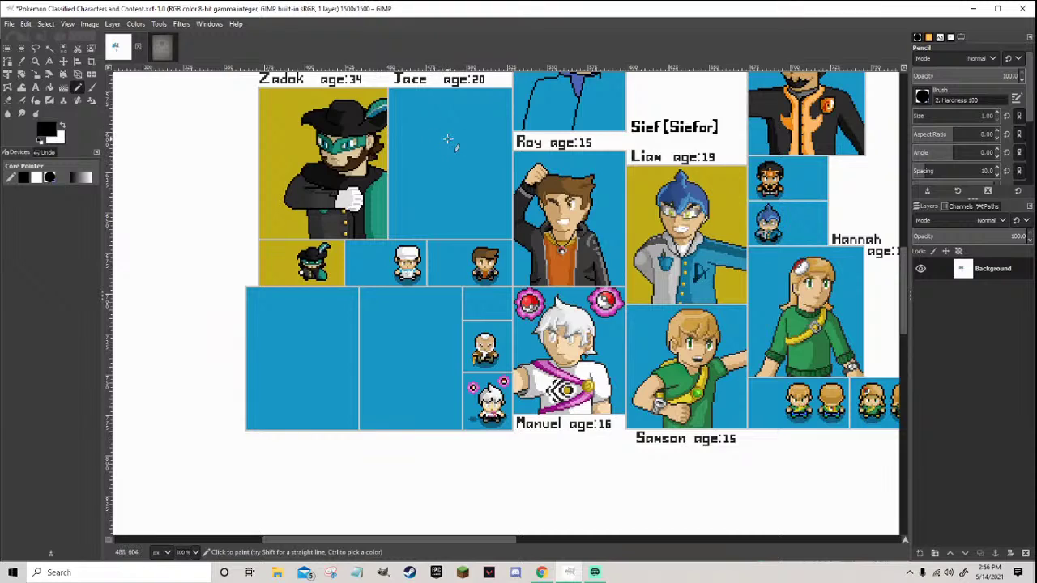
{"action": "scroll", "coordinate": [444, 158], "scroll_direction": "up", "scroll_amount": 3}
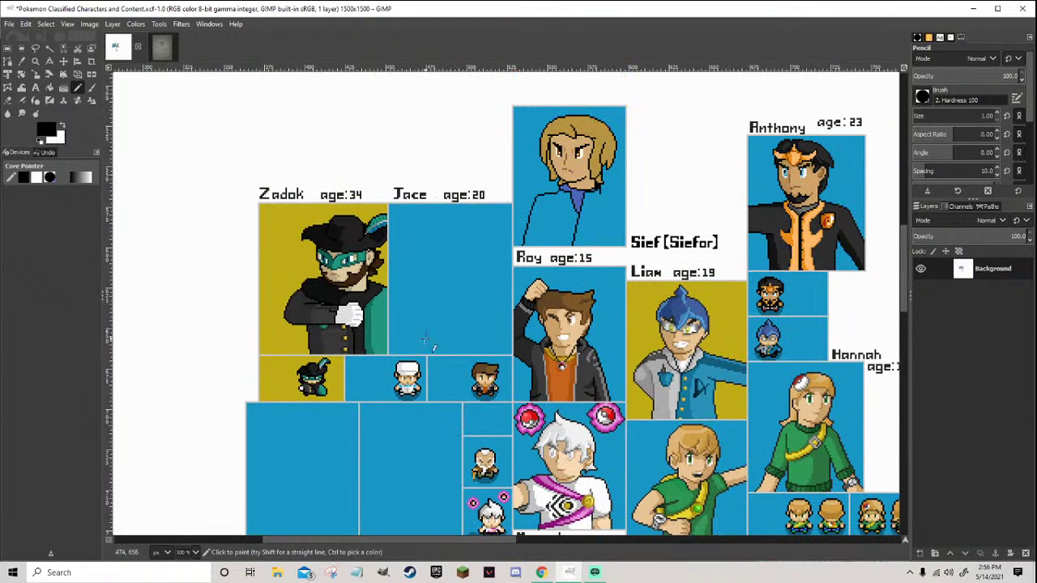
{"action": "scroll", "coordinate": [584, 303], "scroll_direction": "down", "scroll_amount": 2, "text": "ctrl"}
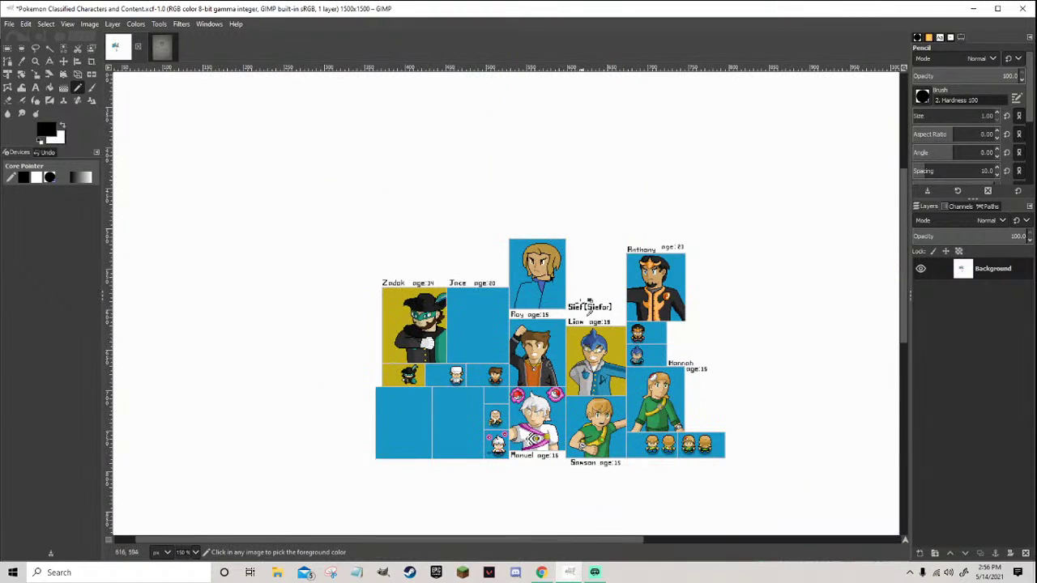
Redraw the shoulder line one pixel higher so it runs flat into the base of the blue collar, repainting the old pixels in background blue
{"action": "scroll", "coordinate": [518, 296], "scroll_direction": "up", "scroll_amount": 4, "text": "ctrl"}
{"action": "scroll", "coordinate": [486, 300], "scroll_direction": "up", "scroll_amount": 2, "text": "ctrl"}
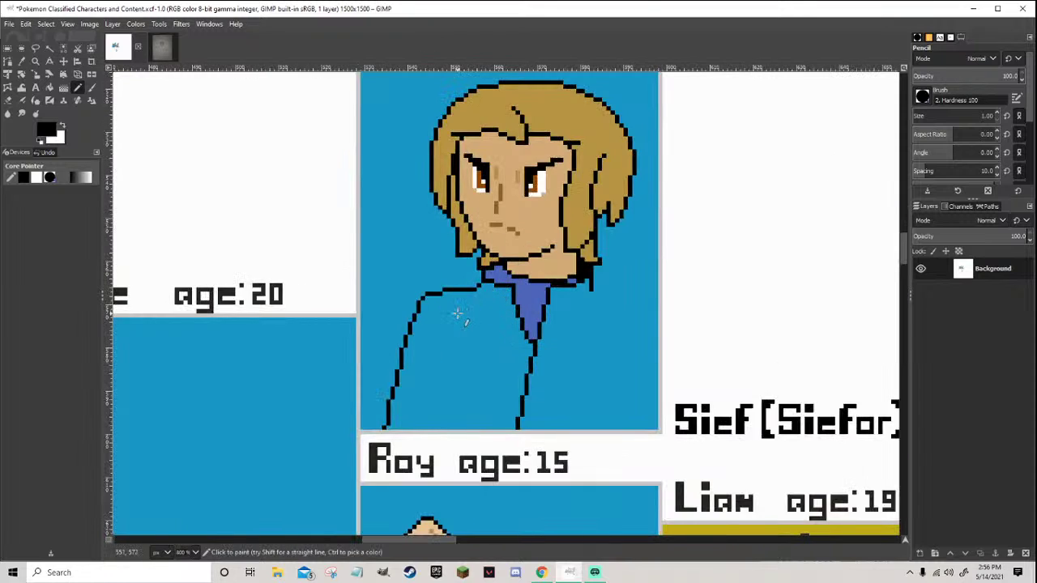
{"action": "scroll", "coordinate": [456, 317], "scroll_direction": "down", "scroll_amount": 4, "text": "ctrl"}
{"action": "scroll", "coordinate": [474, 320], "scroll_direction": "up", "scroll_amount": 7, "text": "ctrl"}
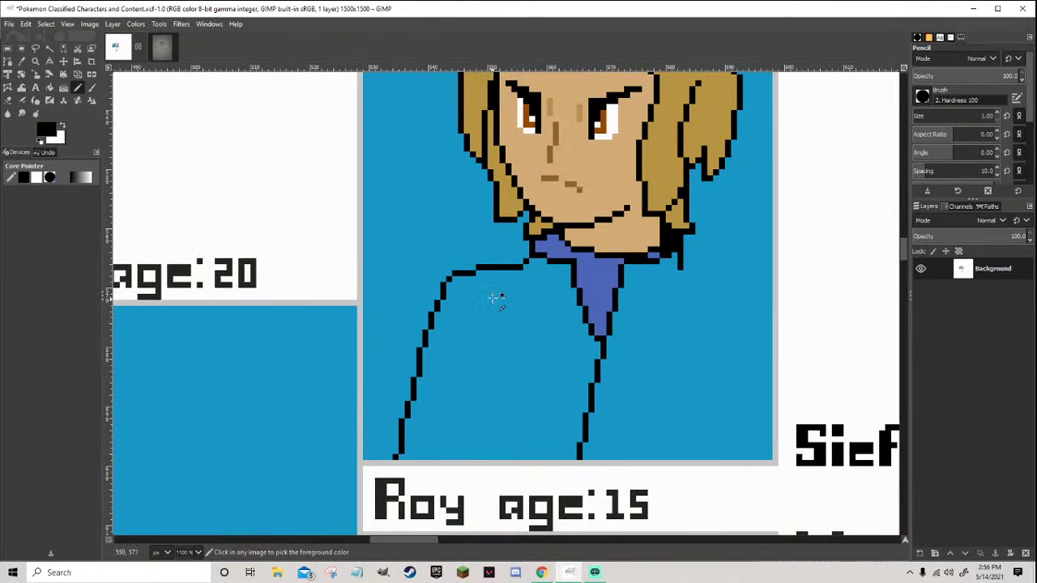
{"action": "left_click", "coordinate": [498, 294], "text": "ctrl"}
{"action": "mouse_move", "coordinate": [527, 271]}
{"action": "left_mouse_down"}
{"action": "mouse_move", "coordinate": [448, 278]}
{"action": "mouse_move", "coordinate": [473, 263]}
{"action": "mouse_move", "coordinate": [523, 260]}
{"action": "left_mouse_up"}
{"action": "left_click", "coordinate": [452, 277], "text": "ctrl"}
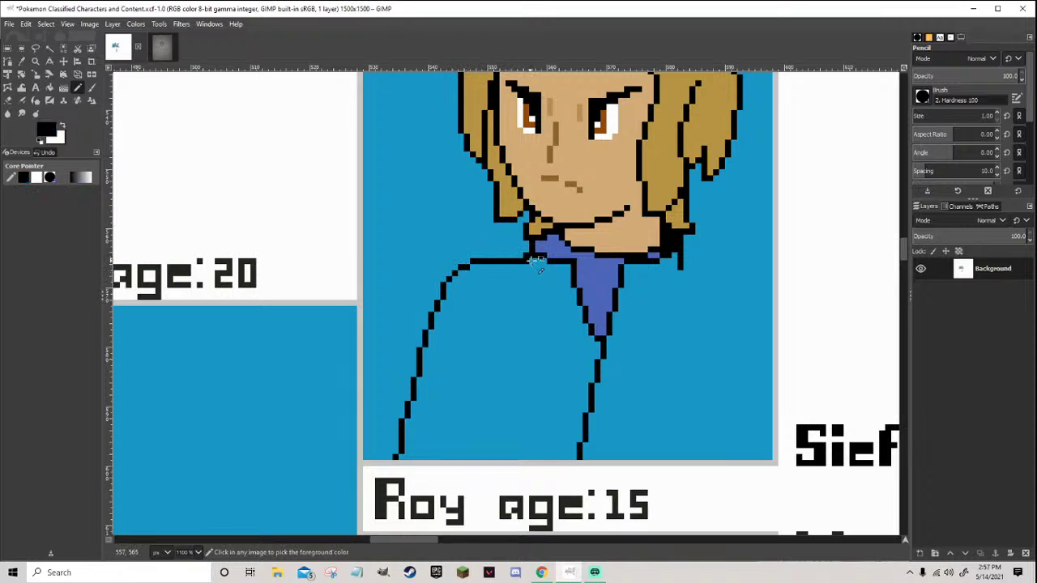
{"action": "left_click", "coordinate": [522, 261], "text": "ctrl"}
{"action": "left_click", "coordinate": [523, 261], "text": "ctrl"}
Save the image with the reworked shoulder outline to its existing XCF file
{"action": "scroll", "coordinate": [523, 261], "scroll_direction": "down", "scroll_amount": 7}
{"action": "scroll", "coordinate": [567, 284], "scroll_direction": "down", "scroll_amount": 2}
{"action": "scroll", "coordinate": [591, 300], "scroll_direction": "up", "scroll_amount": 2}
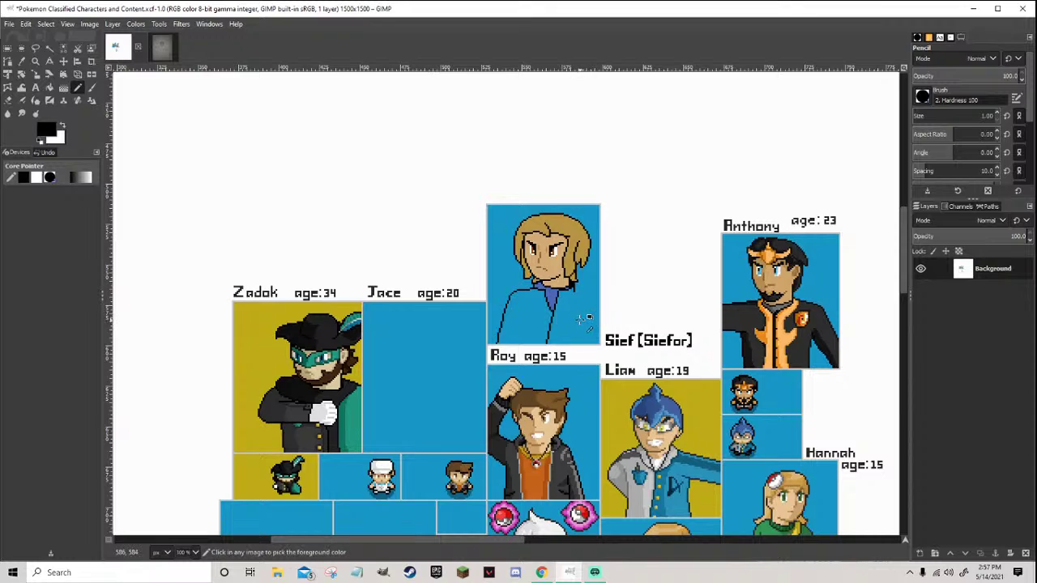
{"action": "scroll", "coordinate": [578, 327], "scroll_direction": "up", "scroll_amount": 2}
{"action": "key", "text": "ctrl+s"}
{"action": "scroll", "coordinate": [578, 322], "scroll_direction": "down", "scroll_amount": 3}
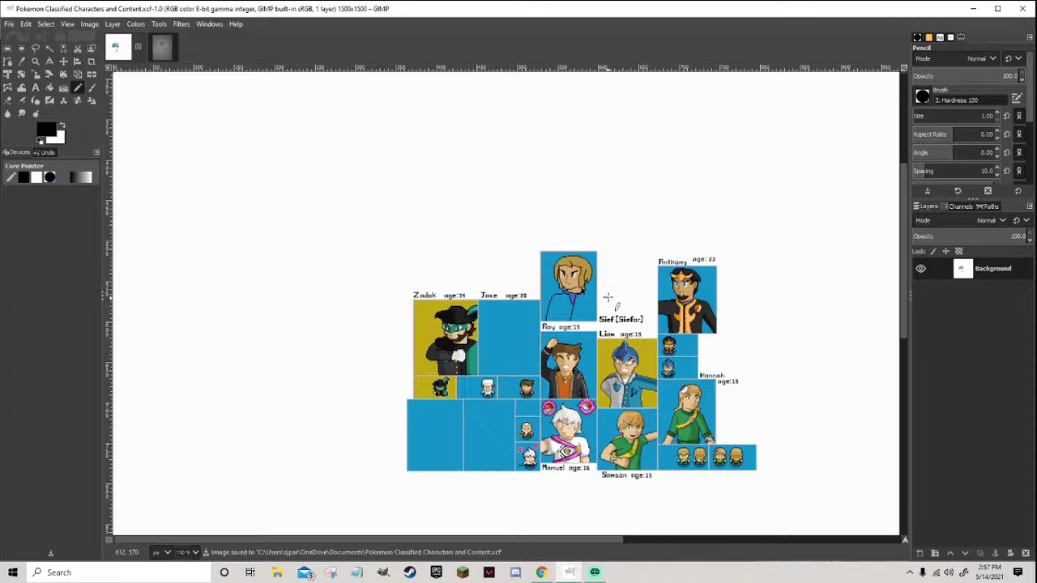
Mix a darker brown from the sampled blond hair color and bucket-fill every hair section of the portrait above Roy with it
{"action": "scroll", "coordinate": [608, 293], "scroll_direction": "up", "scroll_amount": 3}
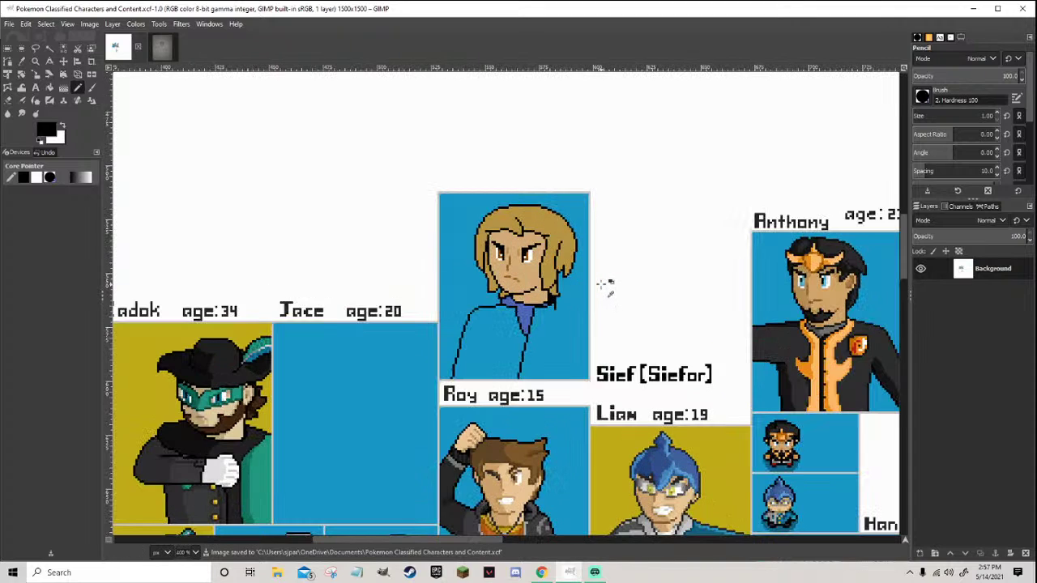
{"action": "scroll", "coordinate": [569, 248], "scroll_direction": "up", "scroll_amount": 2}
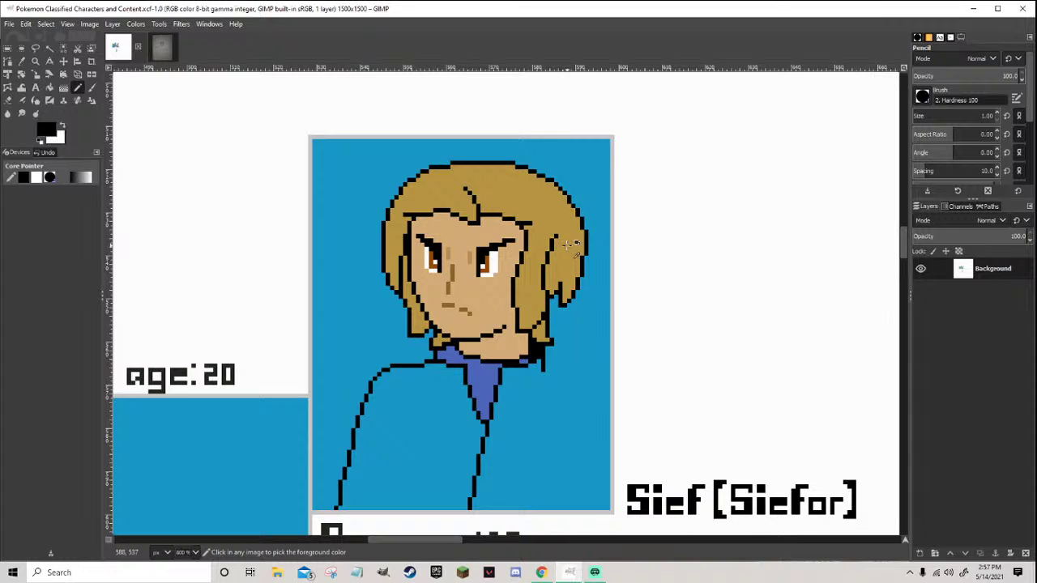
{"action": "left_click", "coordinate": [555, 223]}
{"action": "left_click", "coordinate": [44, 130]}
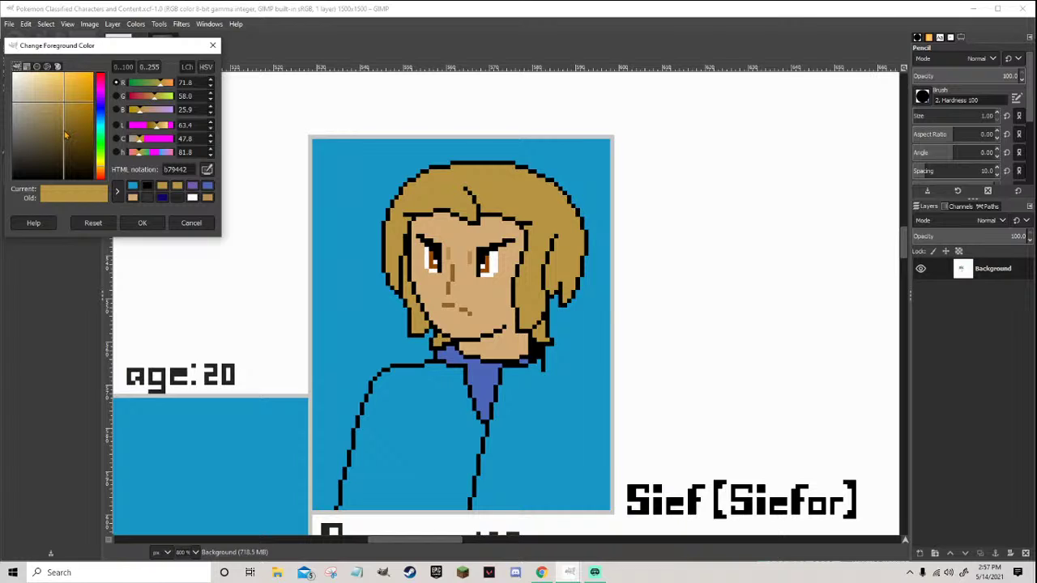
{"action": "left_click_drag", "start_coordinate": [66, 106], "coordinate": [84, 137]}
{"action": "left_click", "coordinate": [141, 223]}
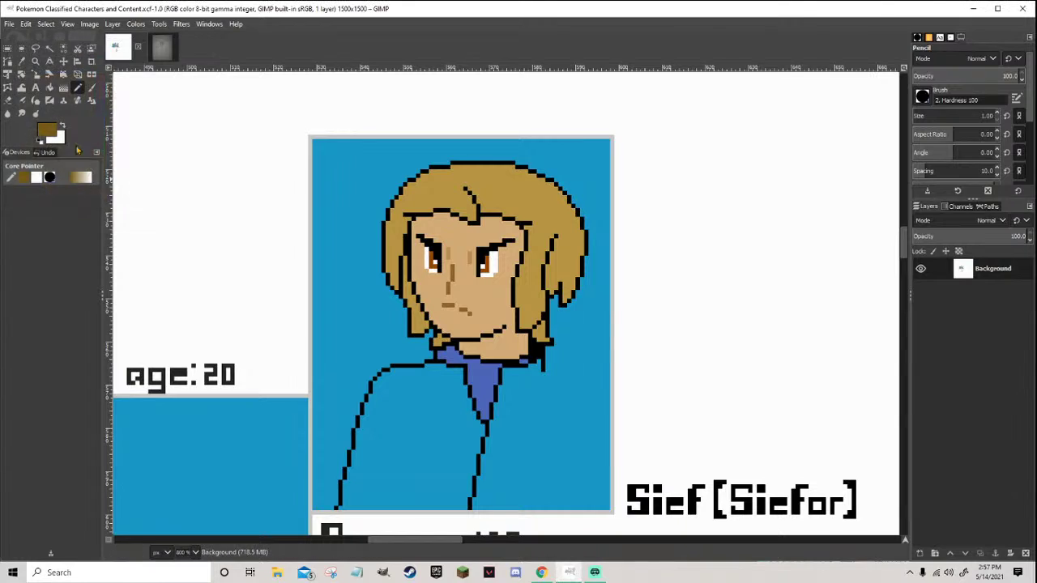
{"action": "left_click", "coordinate": [49, 86]}
{"action": "left_click", "coordinate": [418, 320]}
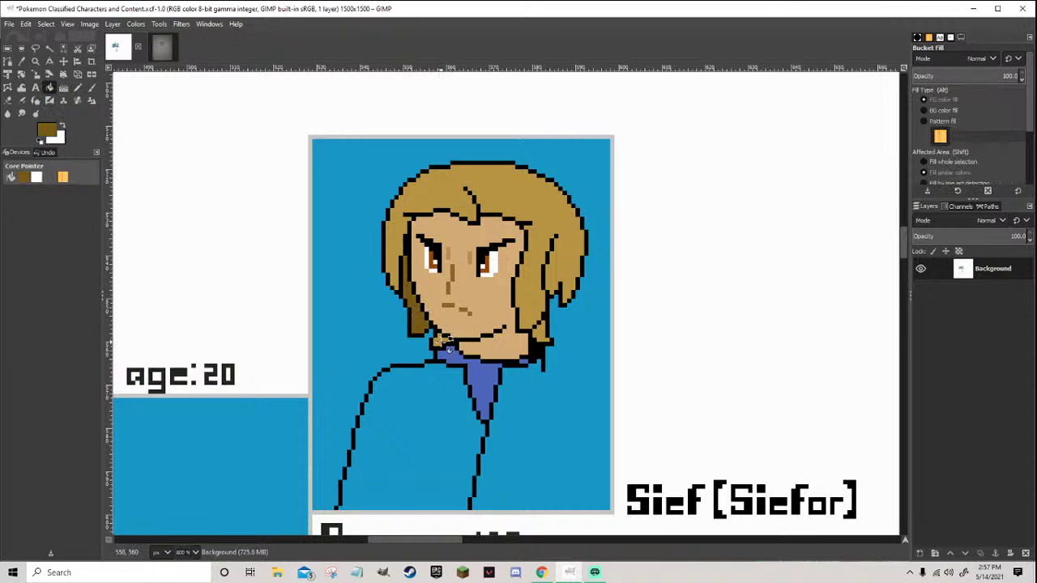
{"action": "left_click", "coordinate": [537, 328]}
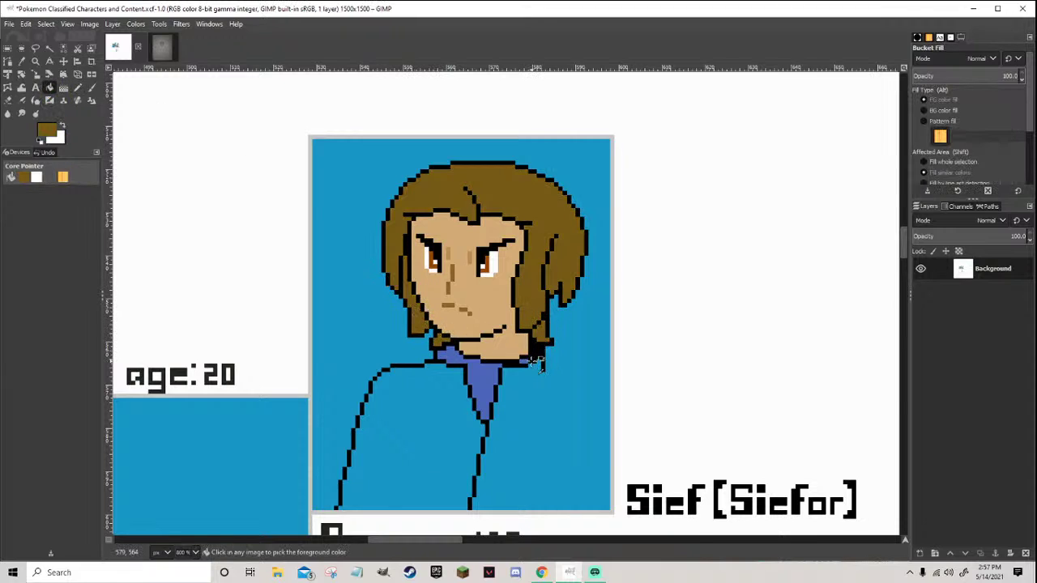
{"action": "scroll", "coordinate": [540, 338], "scroll_direction": "down", "scroll_amount": 3}
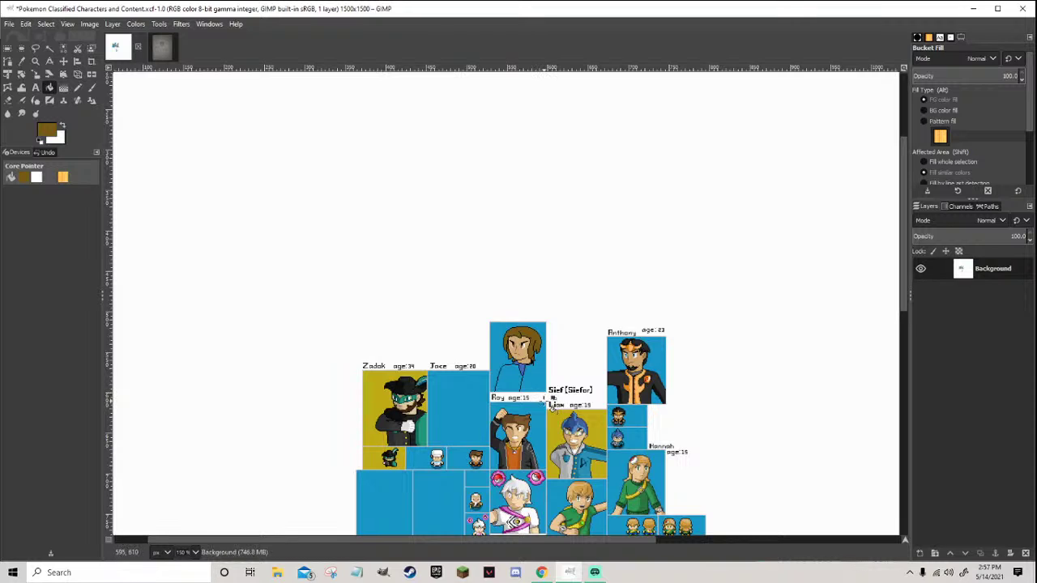
{"action": "scroll", "coordinate": [551, 401], "scroll_direction": "down", "scroll_amount": 1}
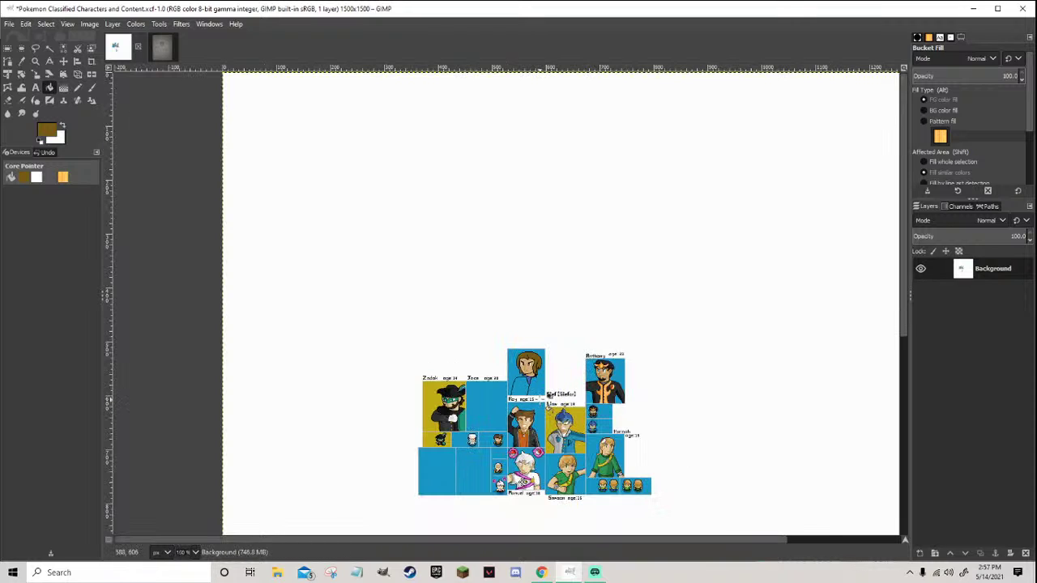
{"action": "scroll", "coordinate": [539, 376], "scroll_direction": "up", "scroll_amount": 5}
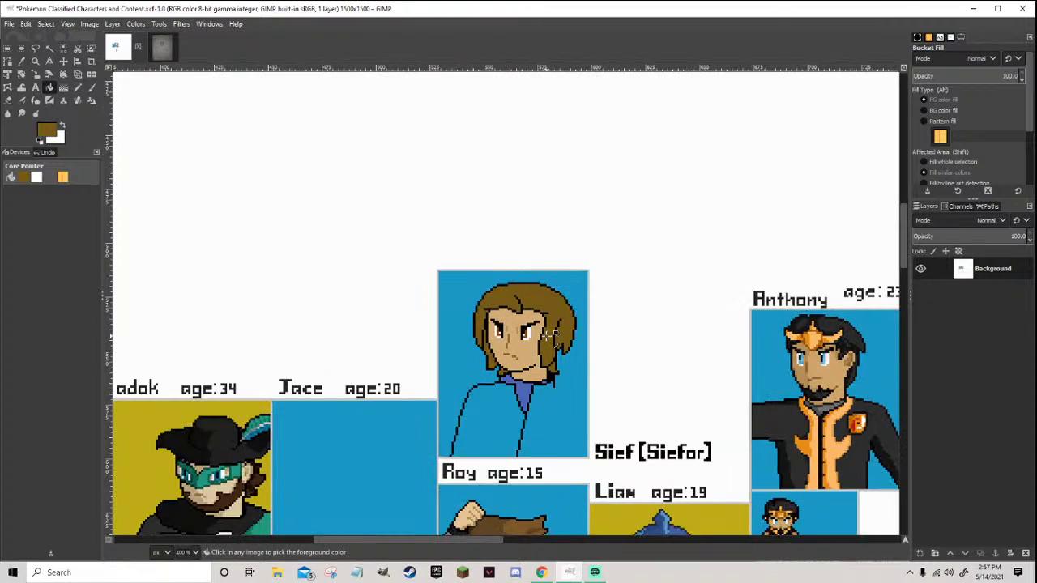
Repaint the right end of the black jawline with the Pencil in the brown sampled from the mouth
{"action": "left_click", "coordinate": [78, 89]}
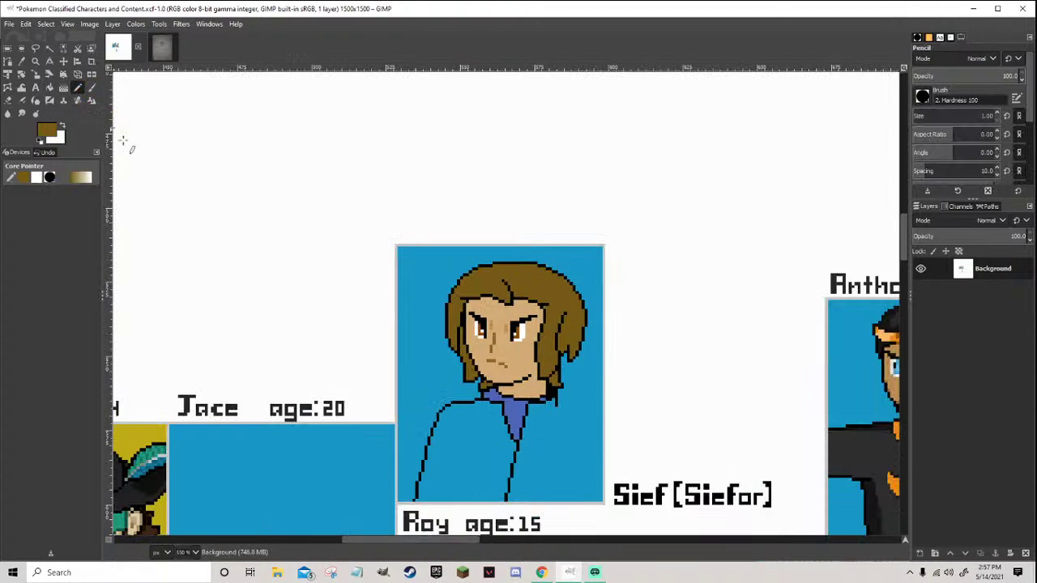
{"action": "scroll", "coordinate": [359, 271], "scroll_direction": "down", "scroll_amount": 5}
{"action": "scroll", "coordinate": [563, 350], "scroll_direction": "down", "scroll_amount": 3}
{"action": "scroll", "coordinate": [563, 350], "scroll_direction": "down", "scroll_amount": 3}
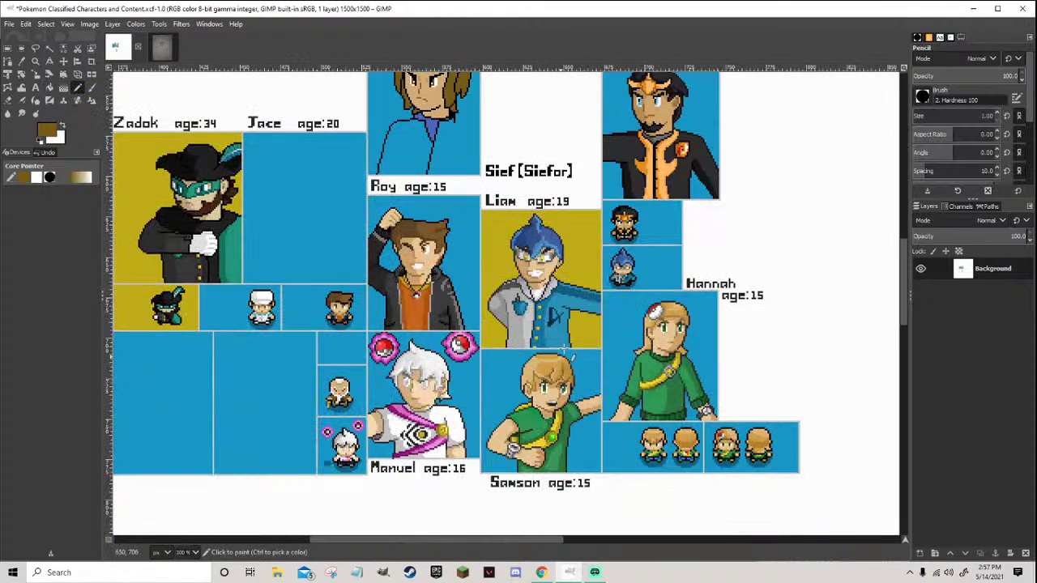
{"action": "scroll", "coordinate": [429, 389], "scroll_direction": "up", "scroll_amount": 4}
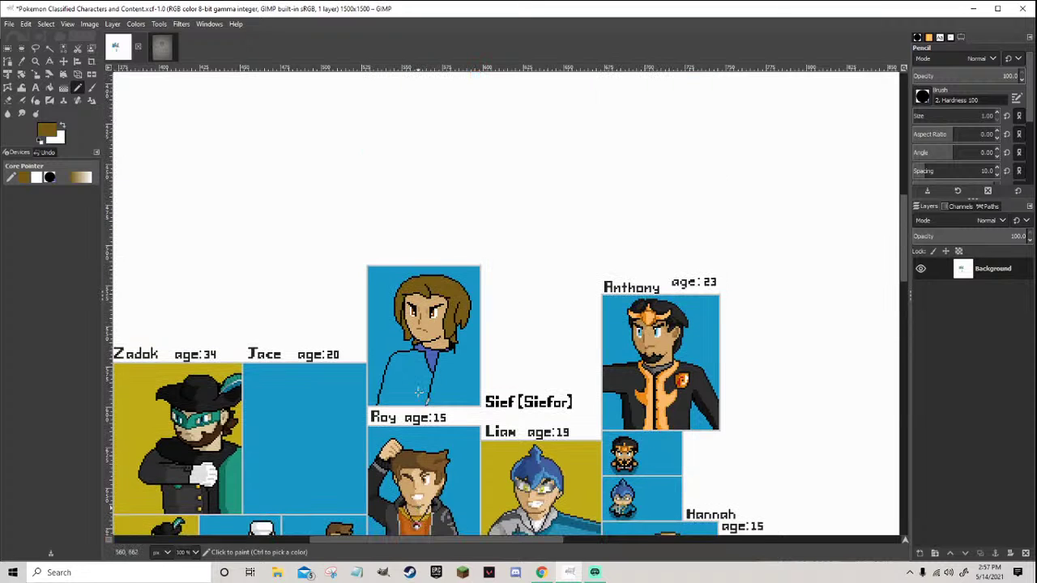
{"action": "scroll", "coordinate": [438, 384], "scroll_direction": "up", "scroll_amount": 6}
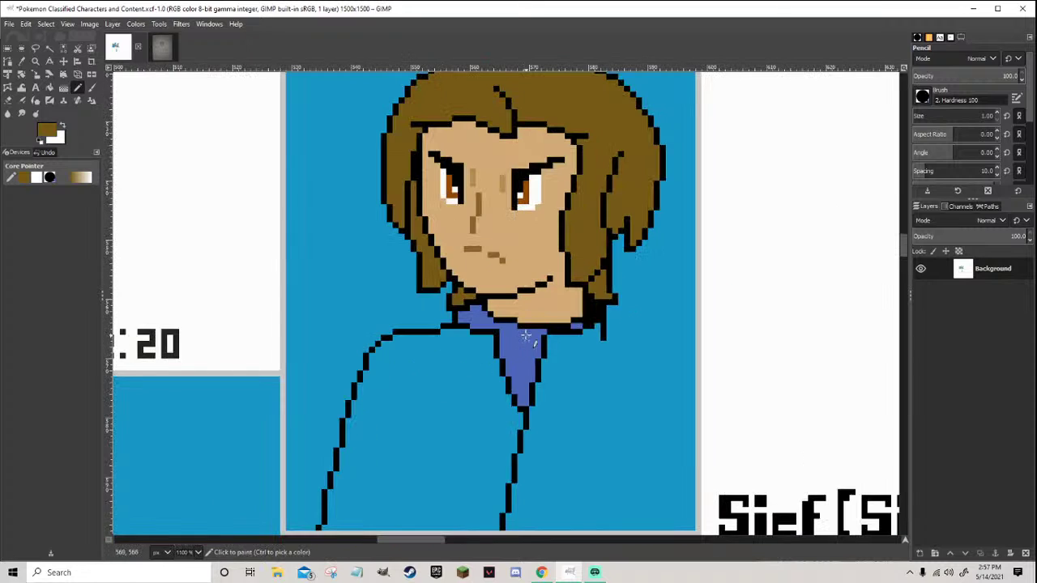
{"action": "scroll", "coordinate": [583, 230], "scroll_direction": "up", "scroll_amount": 2}
{"action": "left_click", "coordinate": [458, 266], "text": "ctrl"}
{"action": "scroll", "coordinate": [534, 302], "scroll_direction": "up", "scroll_amount": 2}
{"action": "left_click", "coordinate": [543, 296]}
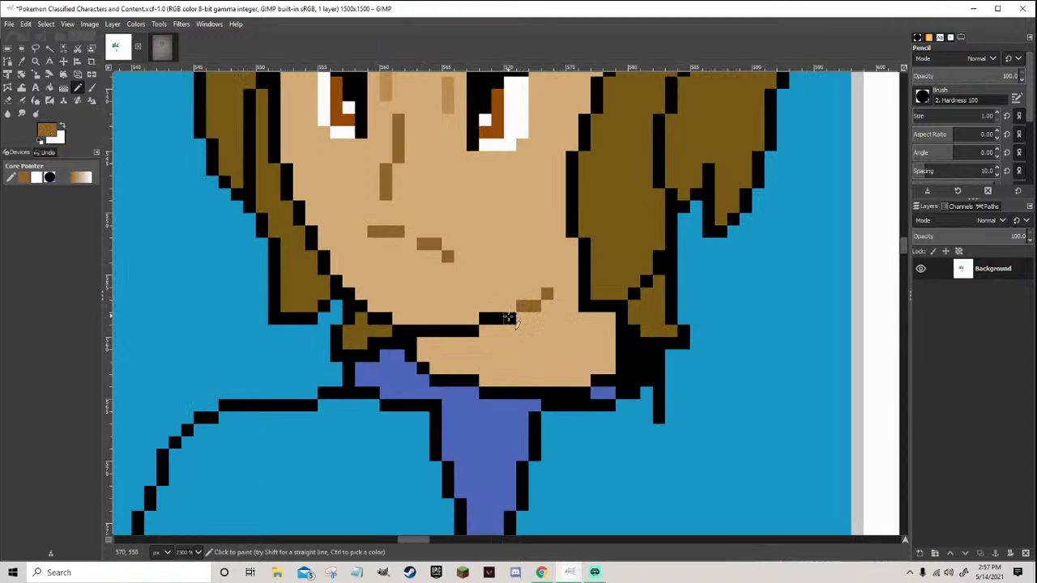
Save the image with the brown hair and softened jawline to its existing XCF file
{"action": "scroll", "coordinate": [486, 336], "scroll_direction": "down", "scroll_amount": 3}
{"action": "scroll", "coordinate": [496, 347], "scroll_direction": "down", "scroll_amount": 2}
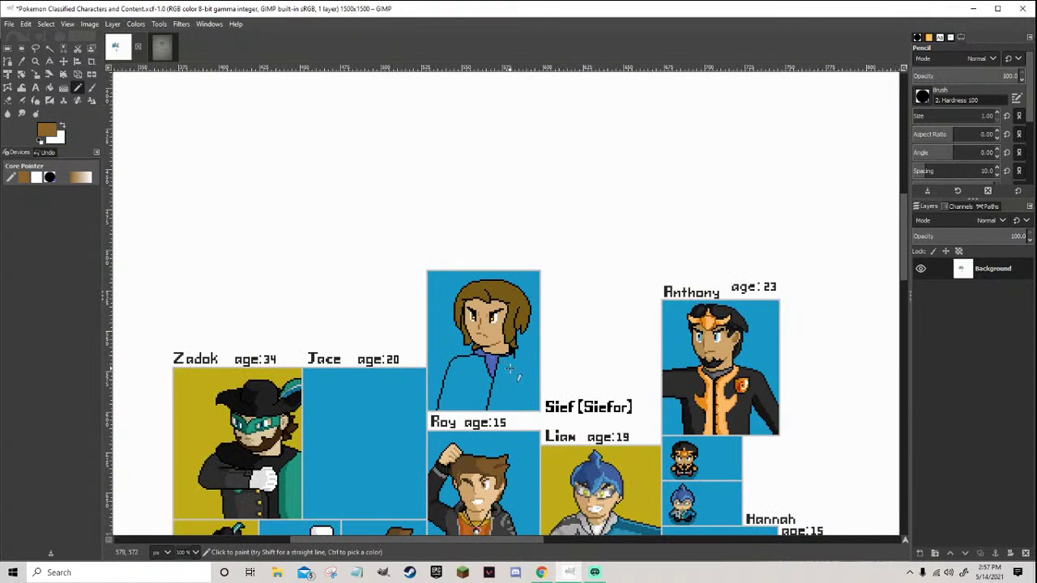
{"action": "scroll", "coordinate": [516, 361], "scroll_direction": "down", "scroll_amount": 1}
{"action": "scroll", "coordinate": [520, 358], "scroll_direction": "up", "scroll_amount": 3}
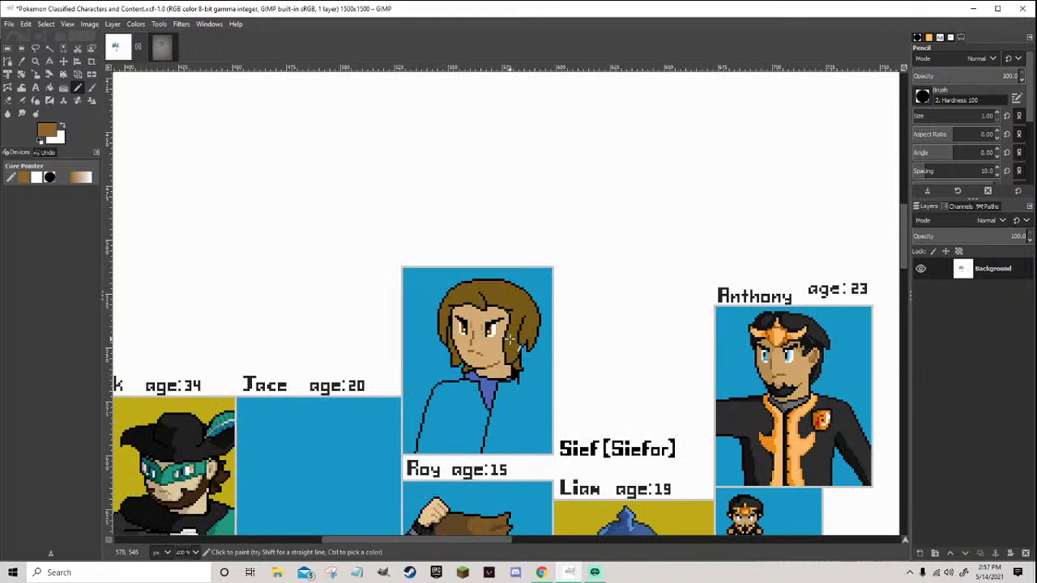
{"action": "scroll", "coordinate": [486, 372], "scroll_direction": "up", "scroll_amount": 2}
{"action": "key", "text": "ctrl+s"}
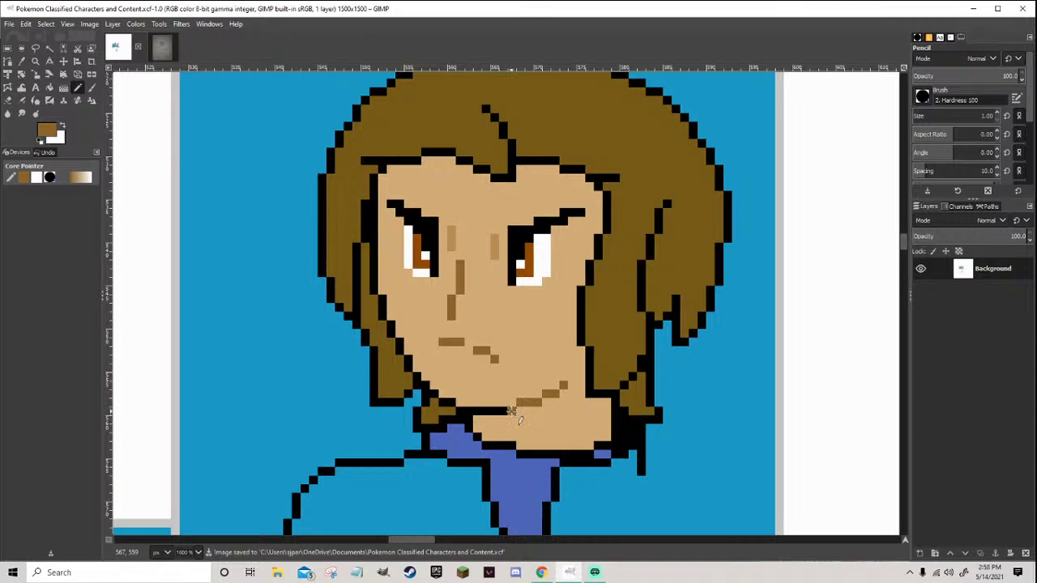
Shift the lowest pixels of the left arm outline one pixel outward, using sampled background blue and black
{"action": "scroll", "coordinate": [511, 411], "scroll_direction": "down", "scroll_amount": 6}
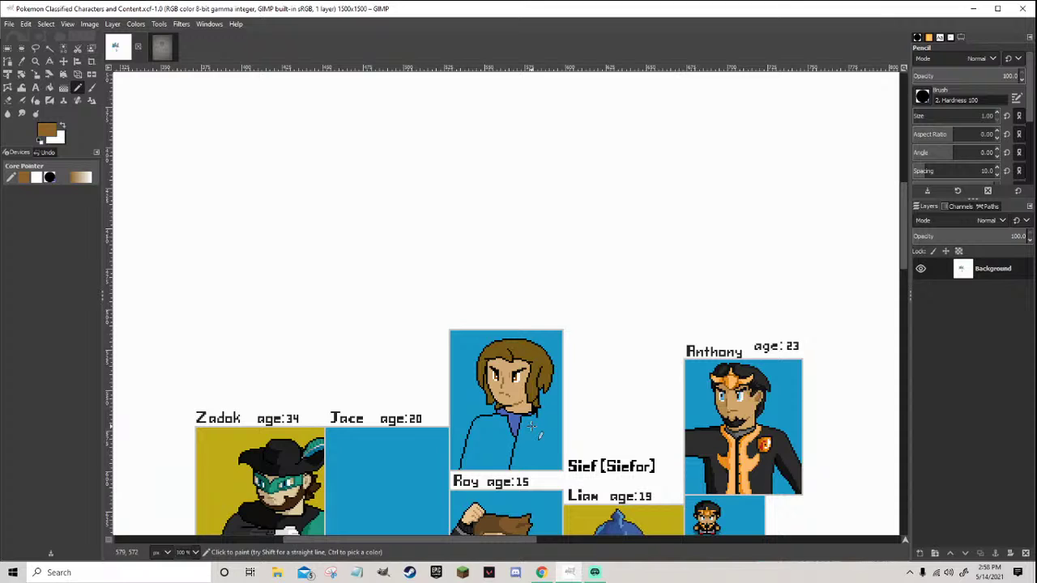
{"action": "scroll", "coordinate": [536, 432], "scroll_direction": "down", "scroll_amount": 1}
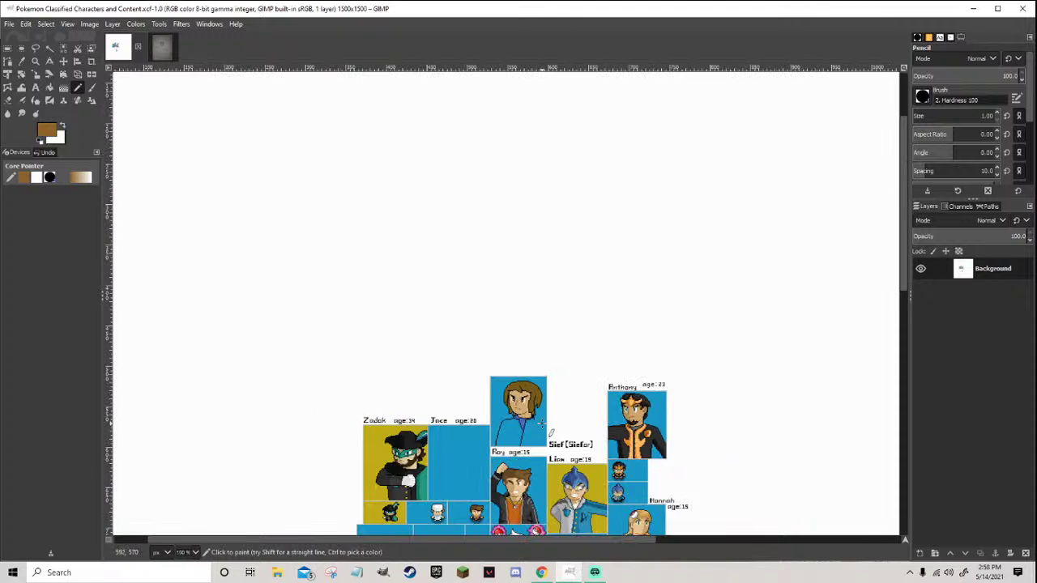
{"action": "scroll", "coordinate": [536, 432], "scroll_direction": "up", "scroll_amount": 7}
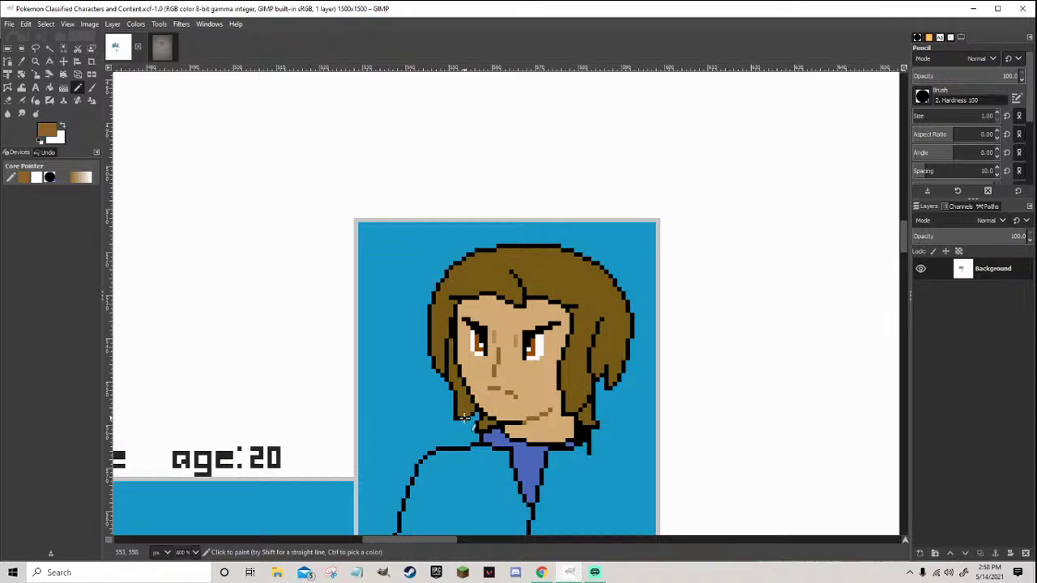
{"action": "scroll", "coordinate": [464, 417], "scroll_direction": "down", "scroll_amount": 3}
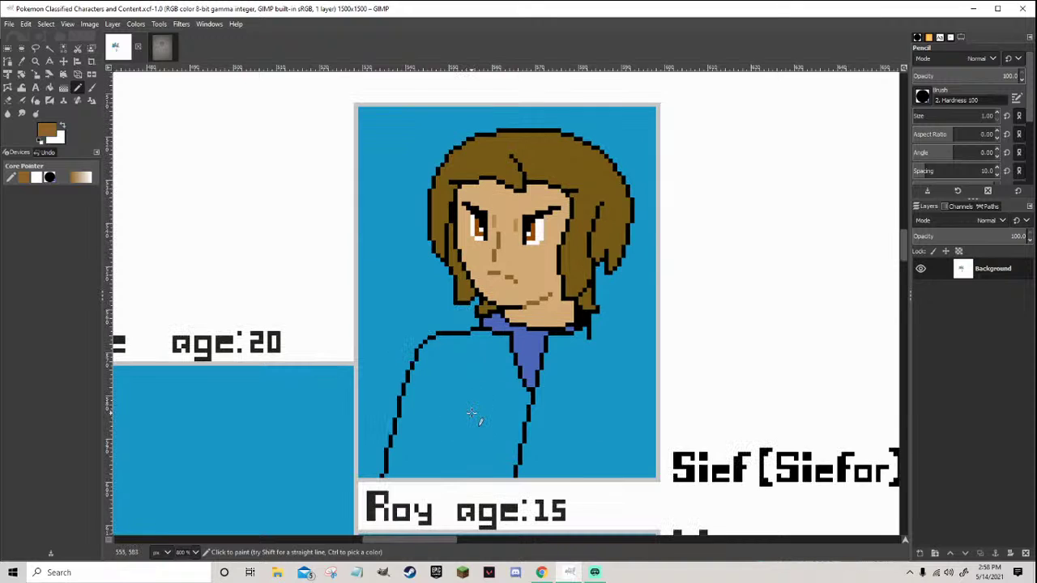
{"action": "scroll", "coordinate": [398, 472], "scroll_direction": "up", "scroll_amount": 2}
{"action": "left_click", "coordinate": [394, 467], "text": "ctrl"}
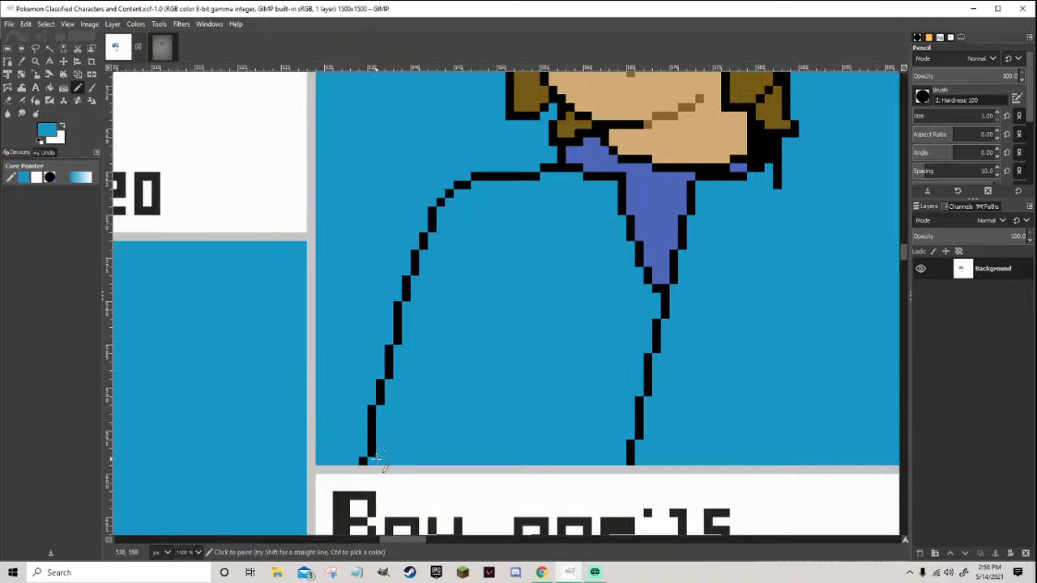
{"action": "scroll", "coordinate": [364, 461], "scroll_direction": "down", "scroll_amount": 1}
{"action": "left_click", "coordinate": [365, 446], "text": "ctrl"}
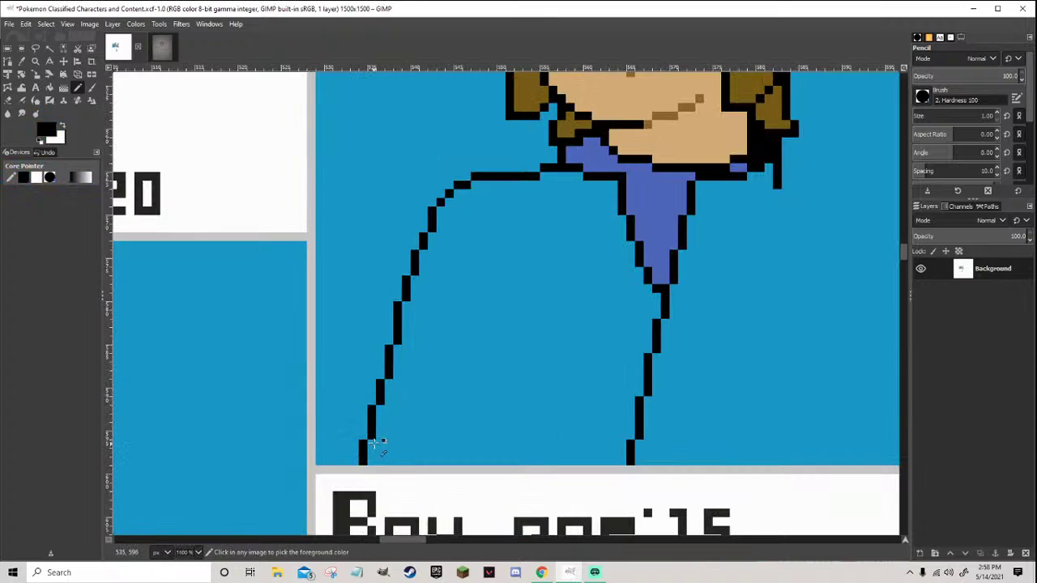
{"action": "scroll", "coordinate": [377, 445], "scroll_direction": "down", "scroll_amount": 1}
{"action": "scroll", "coordinate": [391, 446], "scroll_direction": "down", "scroll_amount": 1}
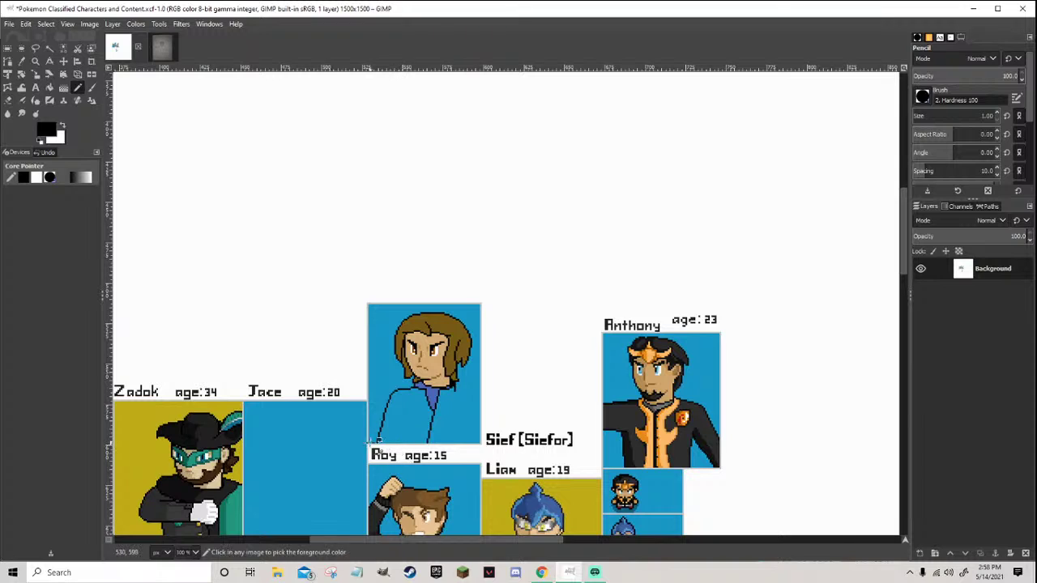
Extend the left arm outline in black down to the bottom edge of the portrait panel, after clearing its lowest pixels with sampled background blue
{"action": "scroll", "coordinate": [401, 488], "scroll_direction": "up", "scroll_amount": 2}
{"action": "scroll", "coordinate": [400, 489], "scroll_direction": "up", "scroll_amount": 1}
{"action": "left_click", "coordinate": [397, 398], "text": "ctrl"}
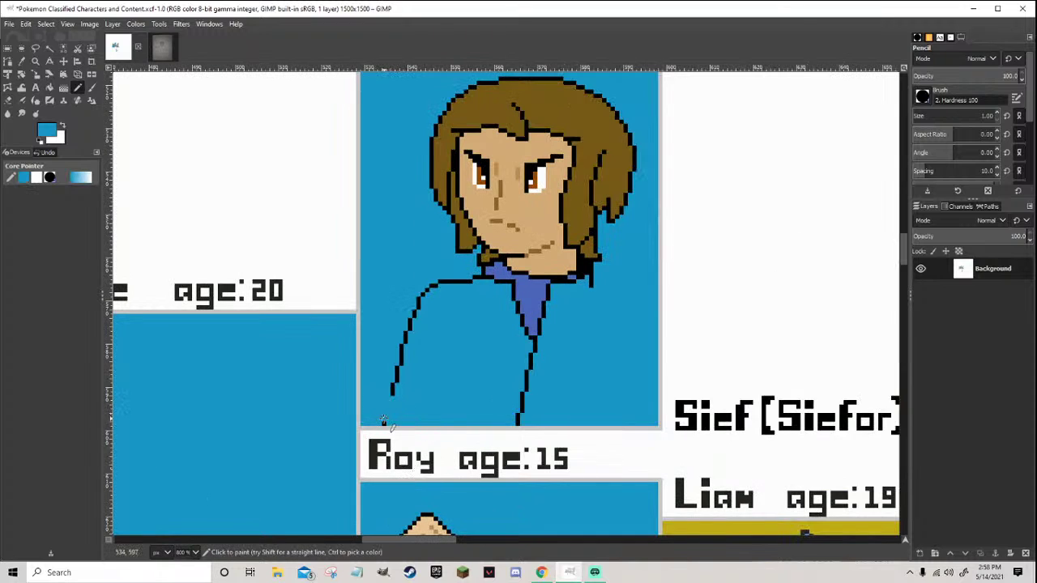
{"action": "left_click", "coordinate": [395, 391], "text": "ctrl"}
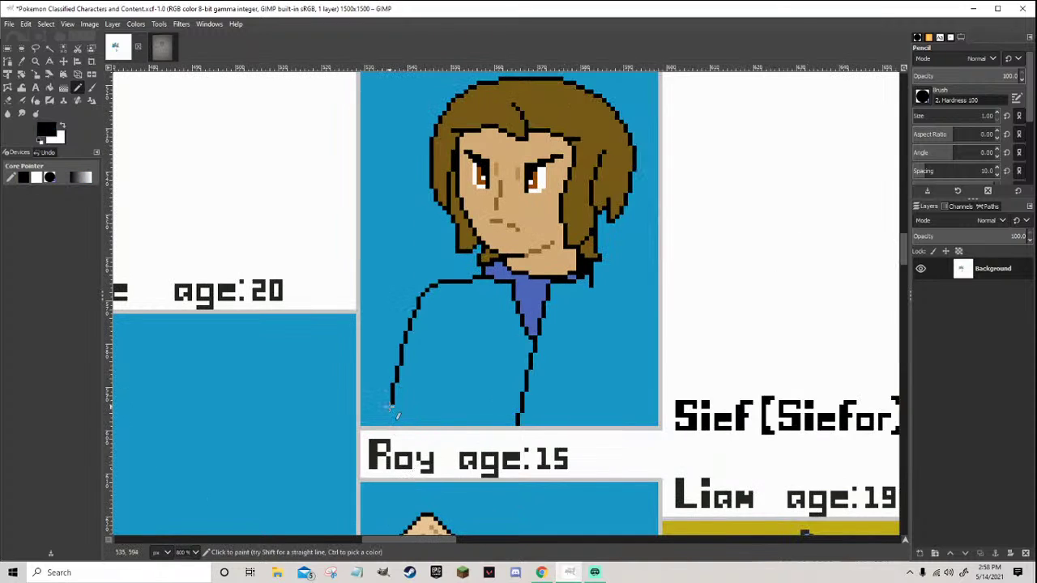
{"action": "scroll", "coordinate": [398, 430], "scroll_direction": "down", "scroll_amount": 5}
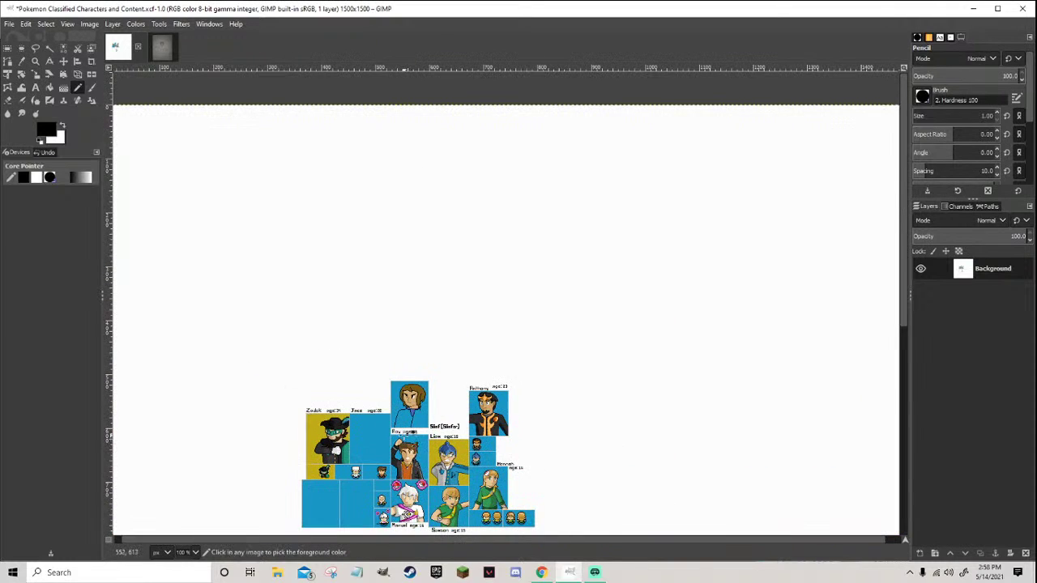
Save the image with the corrected left arm outline to its existing XCF file
{"action": "scroll", "coordinate": [409, 385], "scroll_direction": "up", "scroll_amount": 5}
{"action": "key", "text": "ctrl+s"}
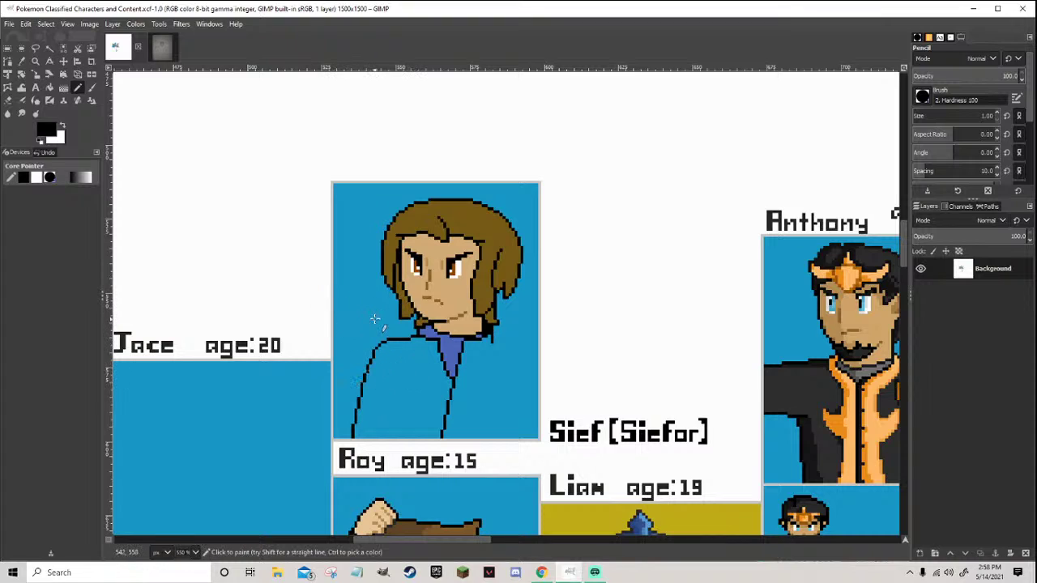
{"action": "key", "text": "ctrl+s"}
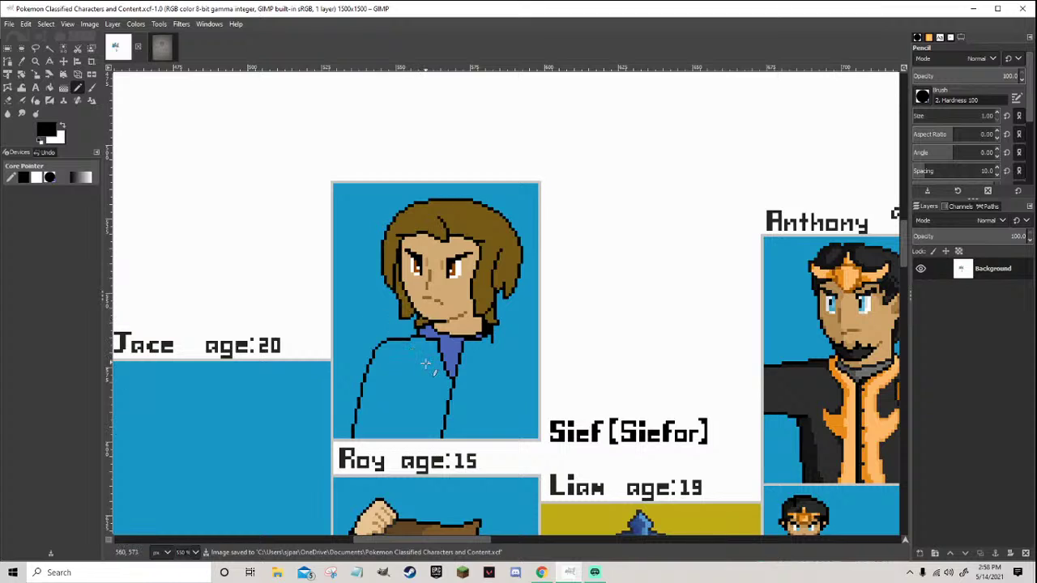
Add a black pixel below the left shoulder line, just under the left end of the collar
{"action": "scroll", "coordinate": [411, 395], "scroll_direction": "up", "scroll_amount": 2}
{"action": "scroll", "coordinate": [430, 289], "scroll_direction": "up", "scroll_amount": 1}
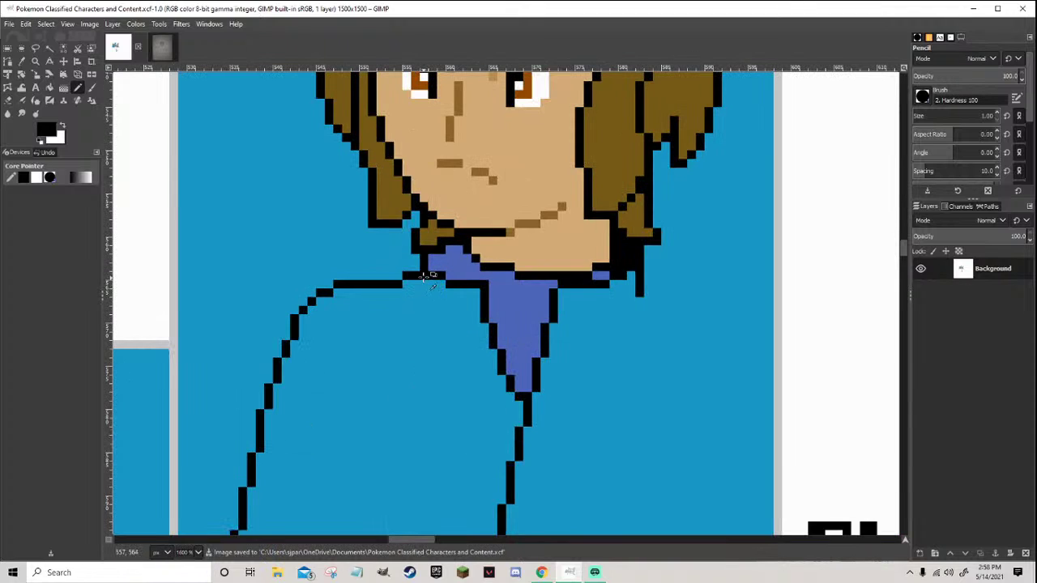
{"action": "left_click", "coordinate": [417, 285]}
{"action": "scroll", "coordinate": [417, 288], "scroll_direction": "down", "scroll_amount": 1}
{"action": "scroll", "coordinate": [446, 316], "scroll_direction": "down", "scroll_amount": 5}
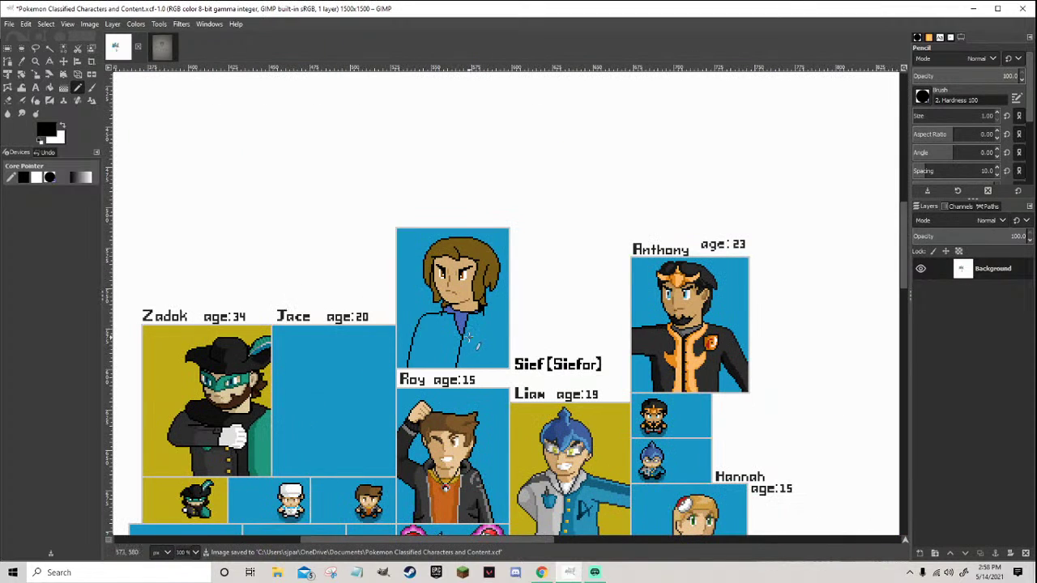
Compare the unfinished portrait's shoulders and torso with the finished Roy, Zadok, Liam and Anthony portraits around it
{"action": "scroll", "coordinate": [471, 334], "scroll_direction": "up", "scroll_amount": 5}
{"action": "scroll", "coordinate": [455, 316], "scroll_direction": "up", "scroll_amount": 1}
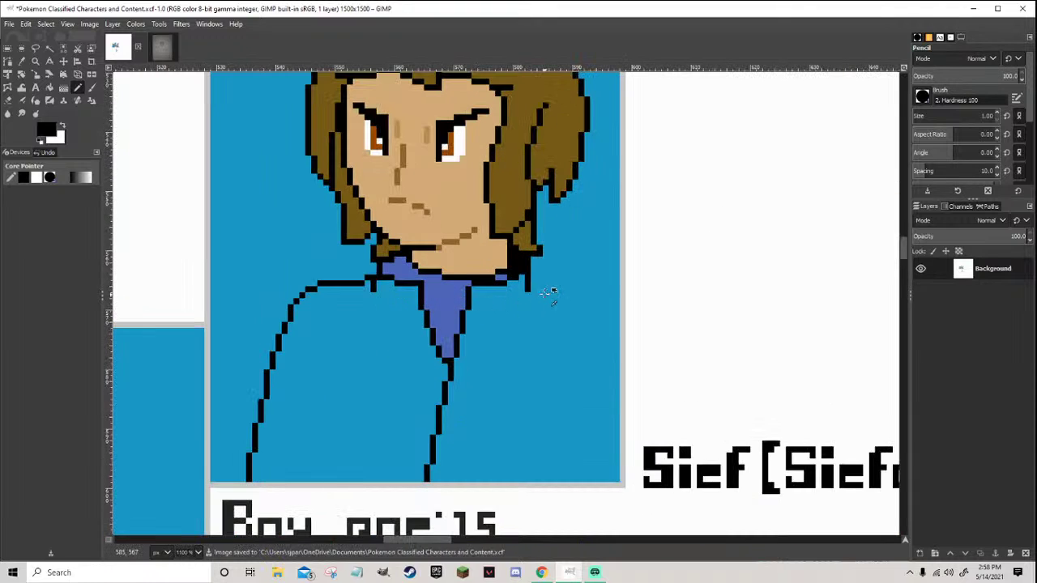
{"action": "scroll", "coordinate": [528, 389], "scroll_direction": "down", "scroll_amount": 6}
{"action": "scroll", "coordinate": [528, 388], "scroll_direction": "up", "scroll_amount": 3}
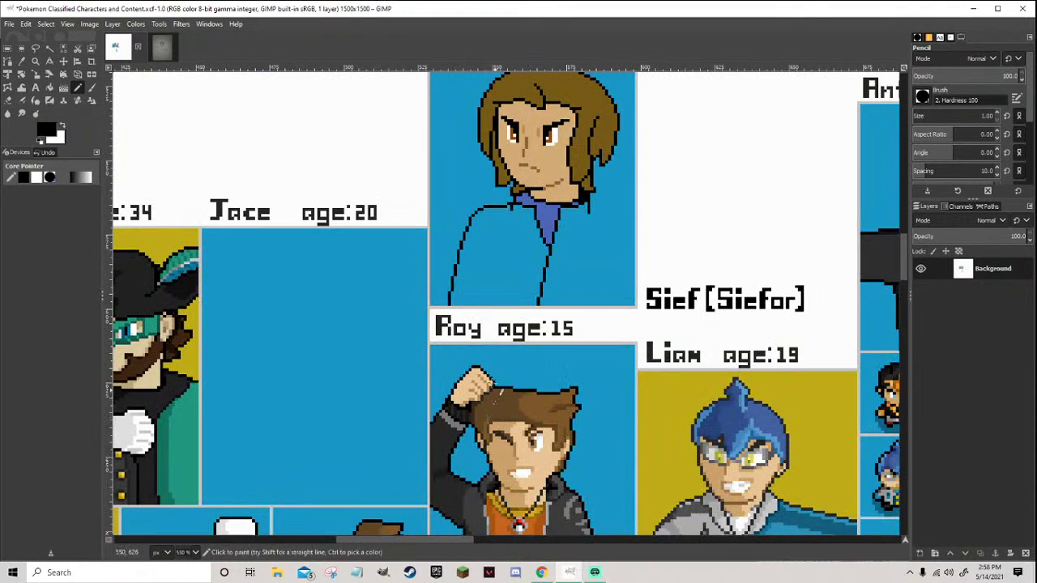
{"action": "scroll", "coordinate": [489, 389], "scroll_direction": "down", "scroll_amount": 2}
{"action": "scroll", "coordinate": [280, 420], "scroll_direction": "up", "scroll_amount": 2}
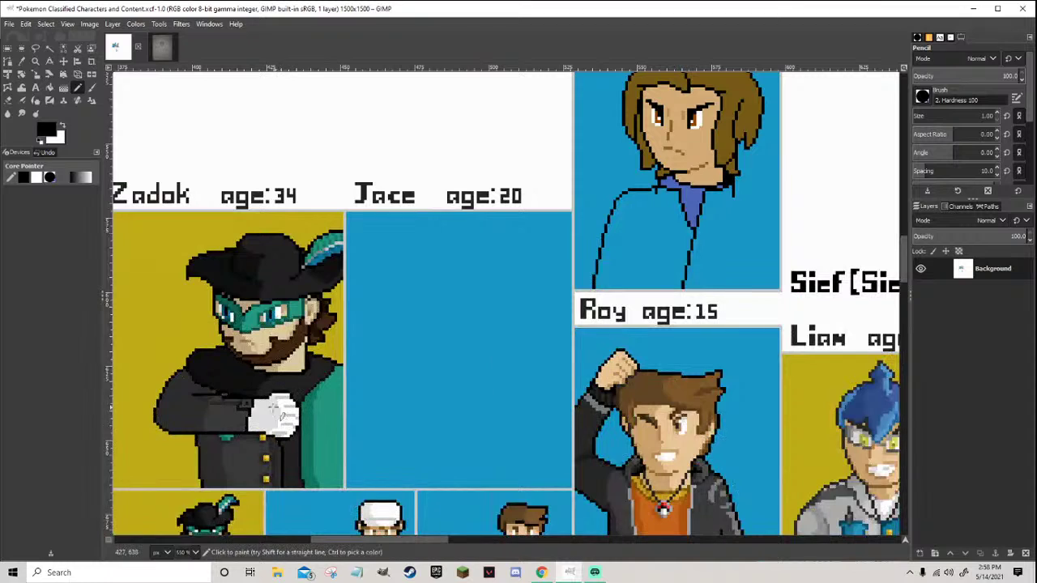
{"action": "scroll", "coordinate": [280, 415], "scroll_direction": "down", "scroll_amount": 5}
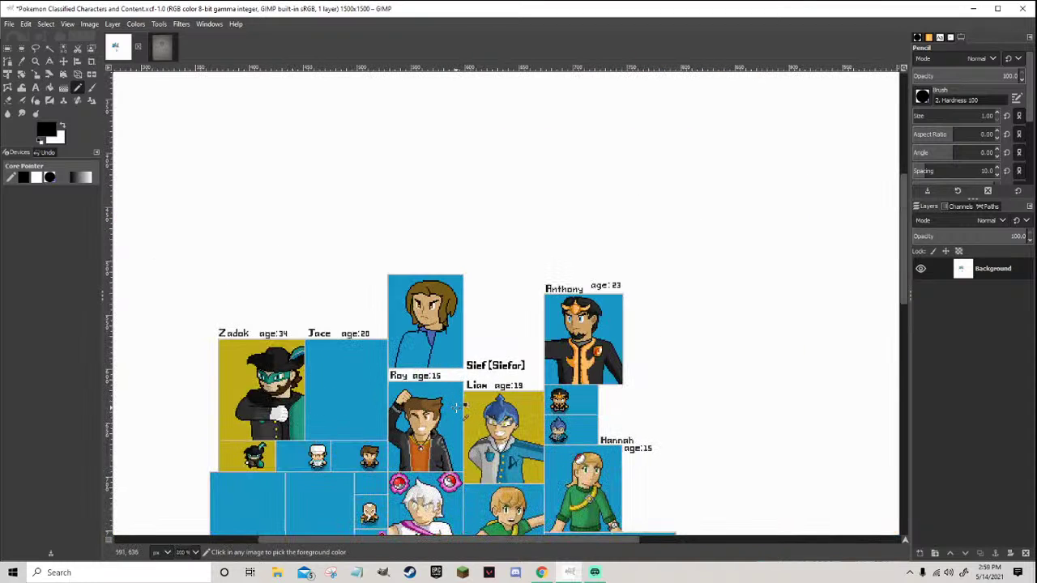
{"action": "scroll", "coordinate": [555, 349], "scroll_direction": "up", "scroll_amount": 4}
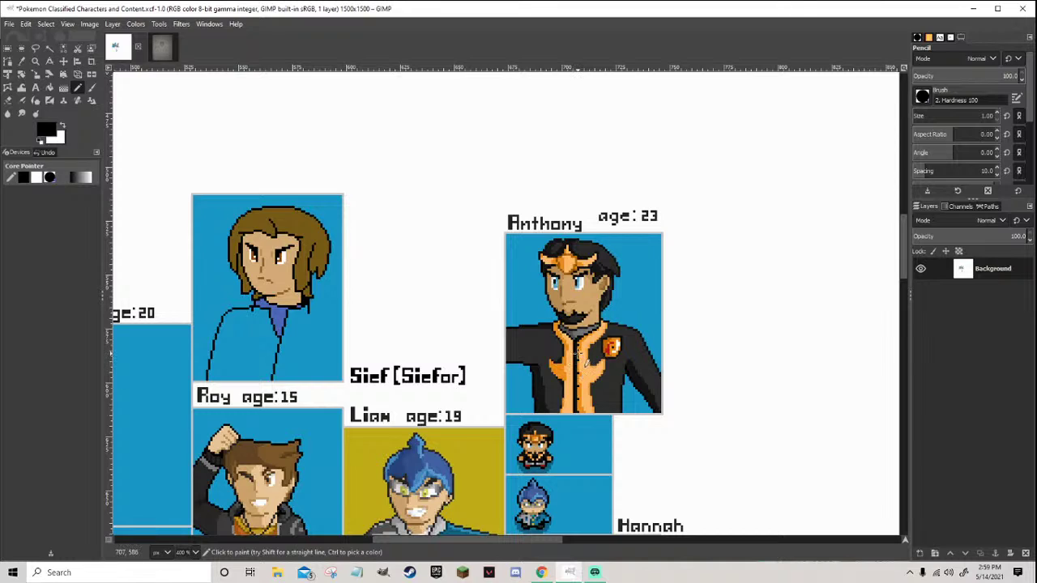
{"action": "scroll", "coordinate": [577, 355], "scroll_direction": "down", "scroll_amount": 4}
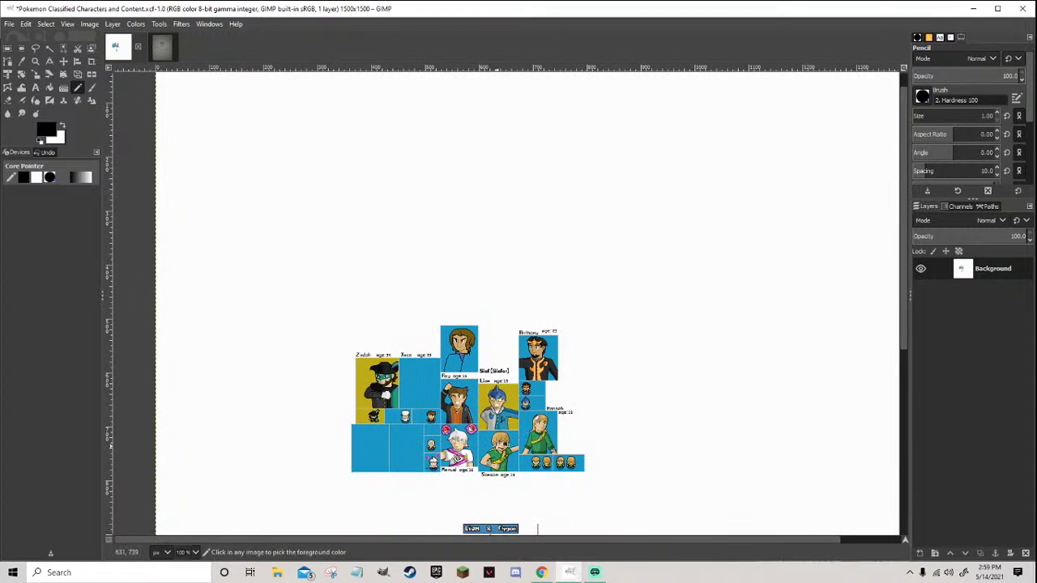
{"action": "scroll", "coordinate": [494, 449], "scroll_direction": "up", "scroll_amount": 2}
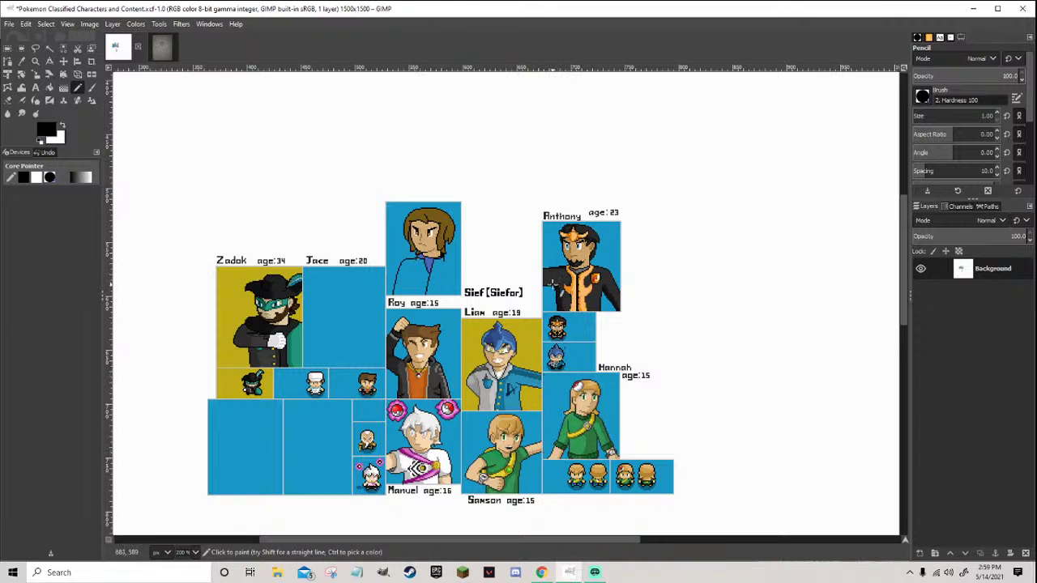
{"action": "scroll", "coordinate": [414, 279], "scroll_direction": "up", "scroll_amount": 2}
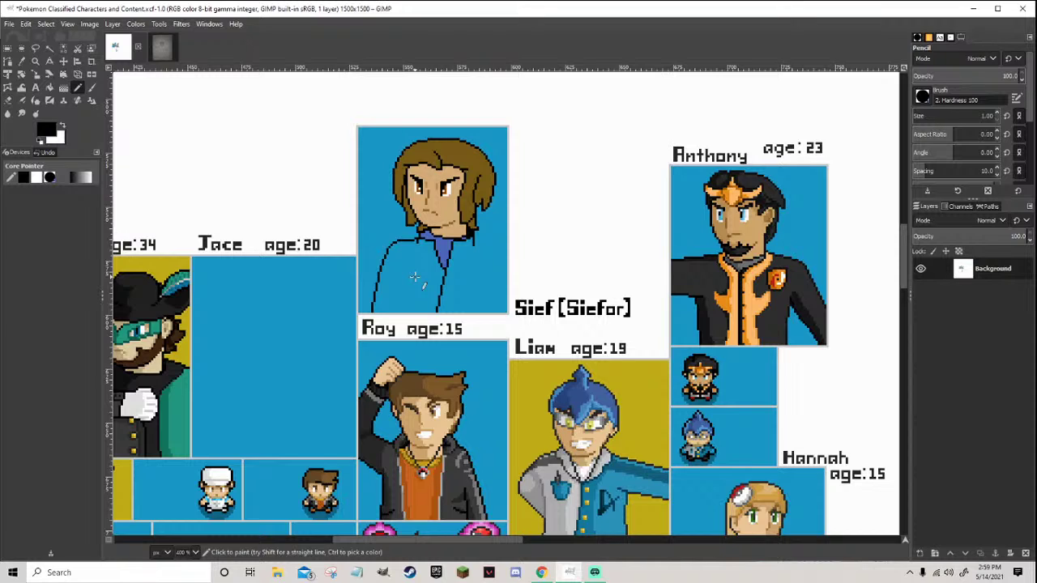
{"action": "scroll", "coordinate": [414, 277], "scroll_direction": "up", "scroll_amount": 2}
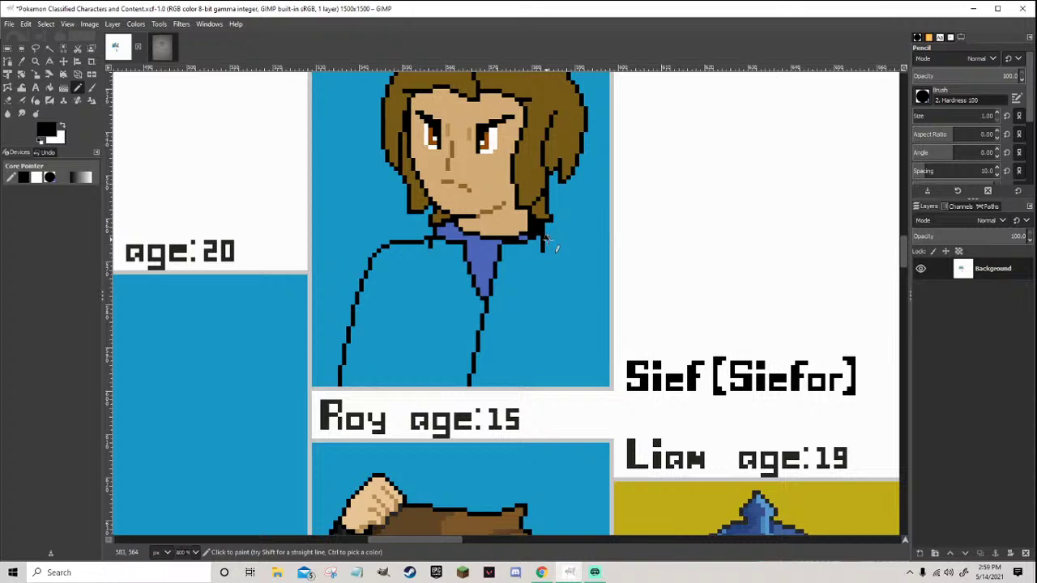
Draw the right shoulder outline in black from the neck outward, curving down near the panel's right edge, and adjust its end pixels
{"action": "key", "text": "1"}
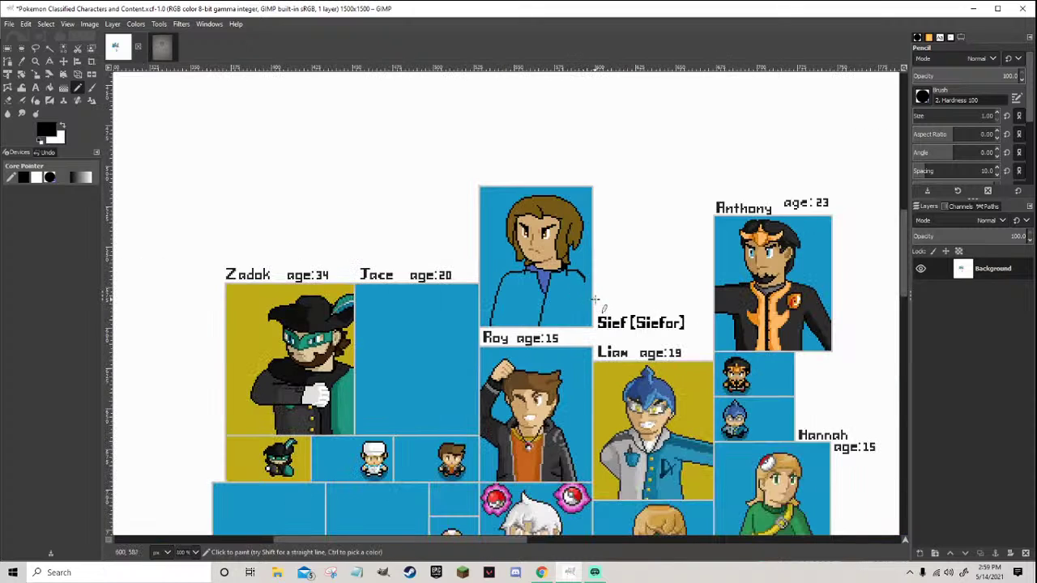
{"action": "scroll", "coordinate": [596, 300], "scroll_direction": "up", "scroll_amount": 6}
{"action": "left_click", "coordinate": [583, 261]}
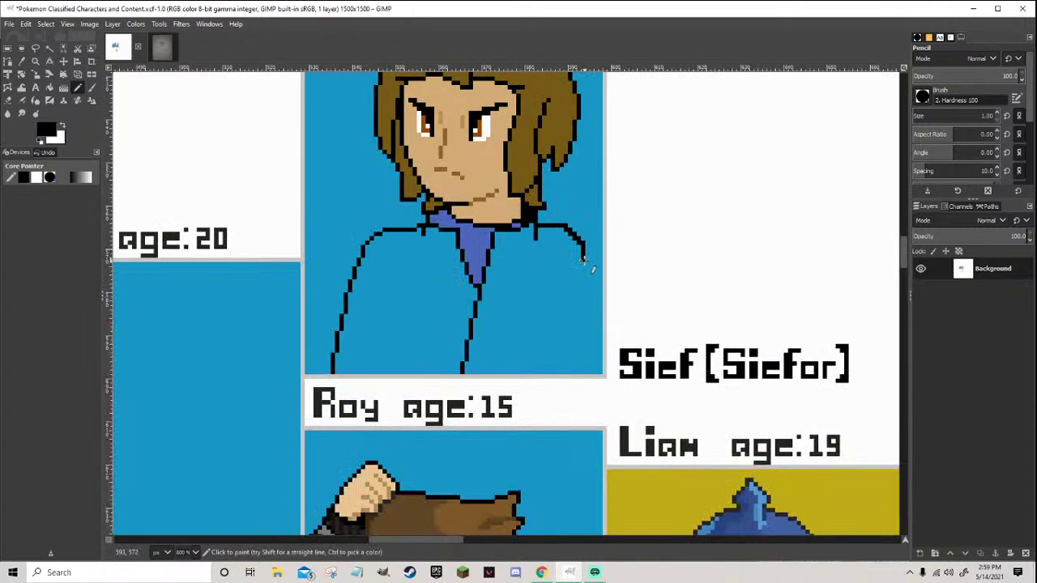
{"action": "left_click", "coordinate": [587, 264]}
{"action": "left_click", "coordinate": [591, 261], "text": "ctrl"}
{"action": "left_click", "coordinate": [587, 257], "text": "ctrl"}
Try drawing a wide black curve from the right shoulder across the chest to the left arm, then undo it
{"action": "mouse_move", "coordinate": [587, 267]}
{"action": "left_mouse_down"}
{"action": "mouse_move", "coordinate": [587, 285]}
{"action": "mouse_move", "coordinate": [538, 309]}
{"action": "mouse_move", "coordinate": [467, 317]}
{"action": "mouse_move", "coordinate": [392, 311]}
{"action": "mouse_move", "coordinate": [323, 248]}
{"action": "left_mouse_up"}
{"action": "scroll", "coordinate": [281, 267], "scroll_direction": "down", "scroll_amount": 5}
{"action": "scroll", "coordinate": [281, 268], "scroll_direction": "up", "scroll_amount": 4}
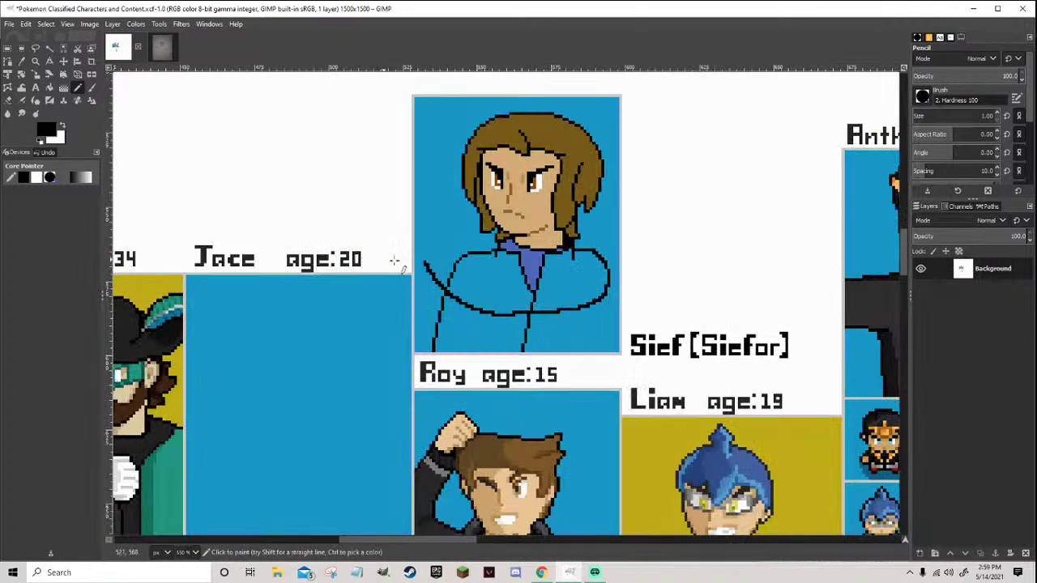
{"action": "scroll", "coordinate": [536, 298], "scroll_direction": "up", "scroll_amount": 2}
{"action": "mouse_move", "coordinate": [689, 261]}
{"action": "left_mouse_down"}
{"action": "mouse_move", "coordinate": [673, 289]}
{"action": "mouse_move", "coordinate": [609, 318]}
{"action": "mouse_move", "coordinate": [514, 330]}
{"action": "mouse_move", "coordinate": [400, 309]}
{"action": "mouse_move", "coordinate": [370, 289]}
{"action": "left_mouse_up"}
{"action": "scroll", "coordinate": [371, 289], "scroll_direction": "down", "scroll_amount": 5}
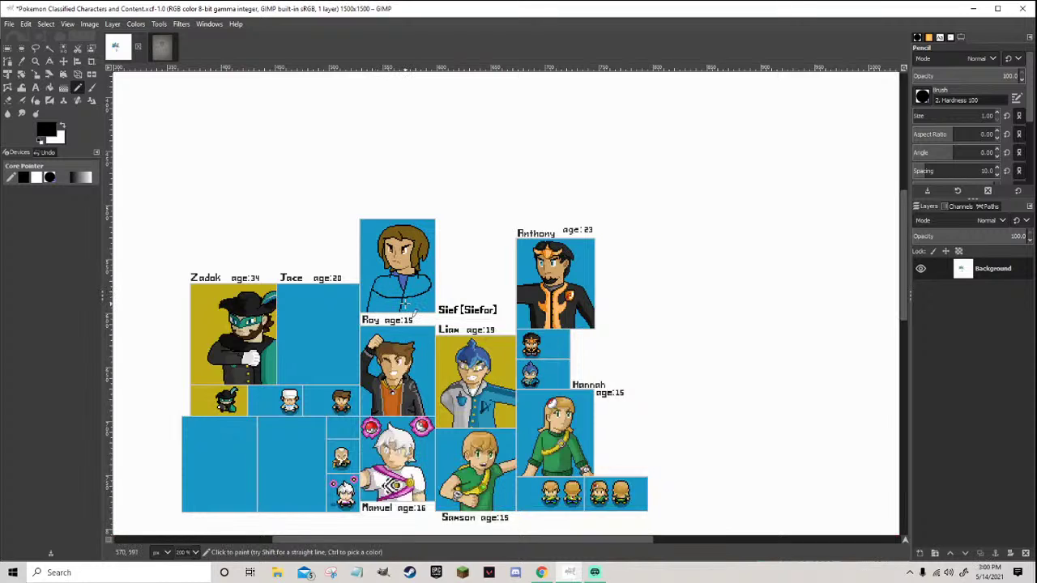
{"action": "scroll", "coordinate": [403, 303], "scroll_direction": "up", "scroll_amount": 5}
{"action": "left_click", "coordinate": [365, 259], "text": "ctrl"}
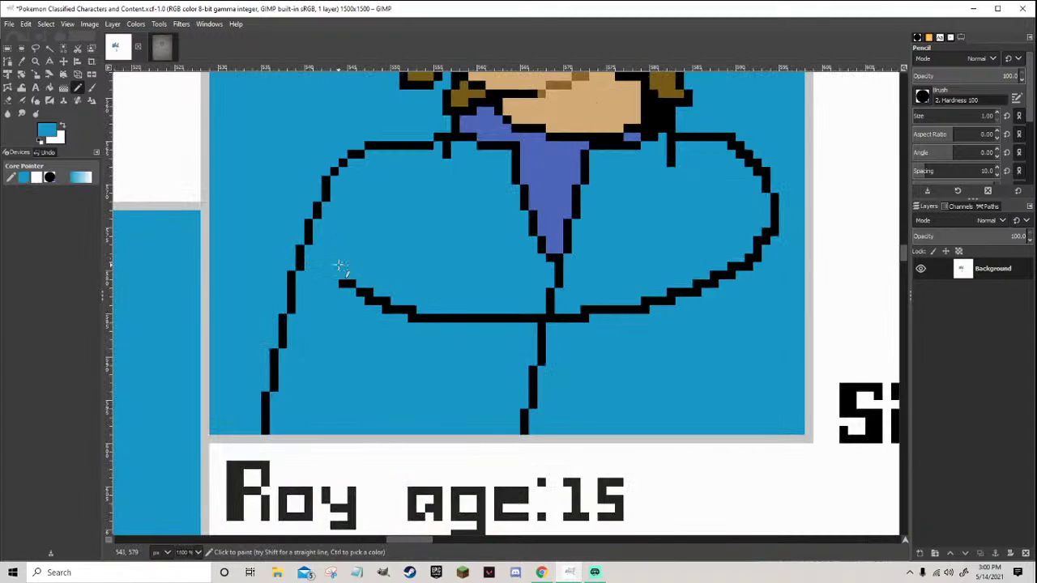
{"action": "left_click", "coordinate": [351, 284], "text": "ctrl"}
{"action": "scroll", "coordinate": [352, 284], "scroll_direction": "down", "scroll_amount": 6}
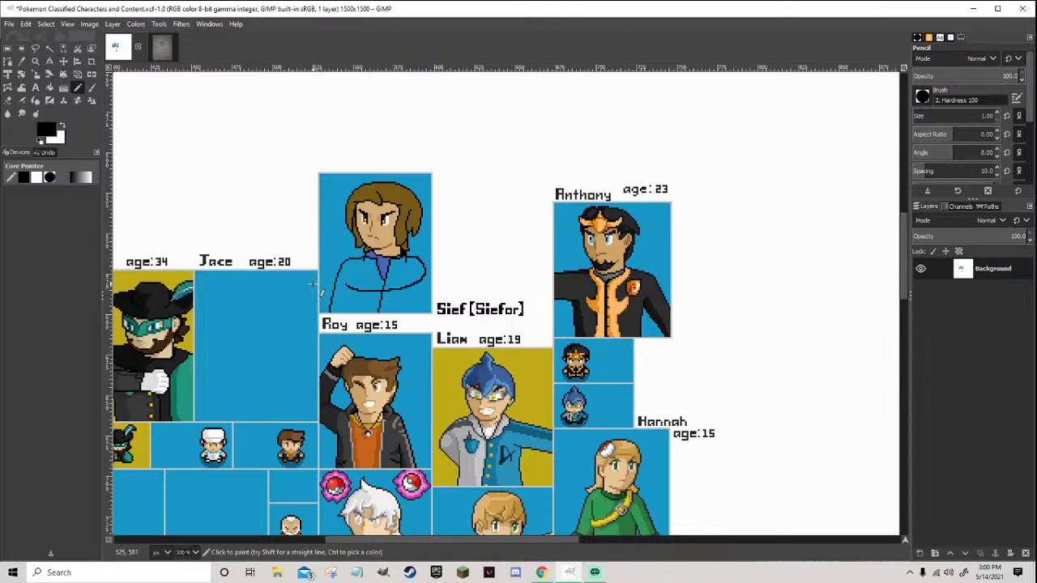
{"action": "key", "text": "ctrl"}
Draw a black curve from the end of the right shoulder, rounding under and sloping up across the chest to the left shoulder
{"action": "scroll", "coordinate": [314, 283], "scroll_direction": "up", "scroll_amount": 3, "text": "ctrl"}
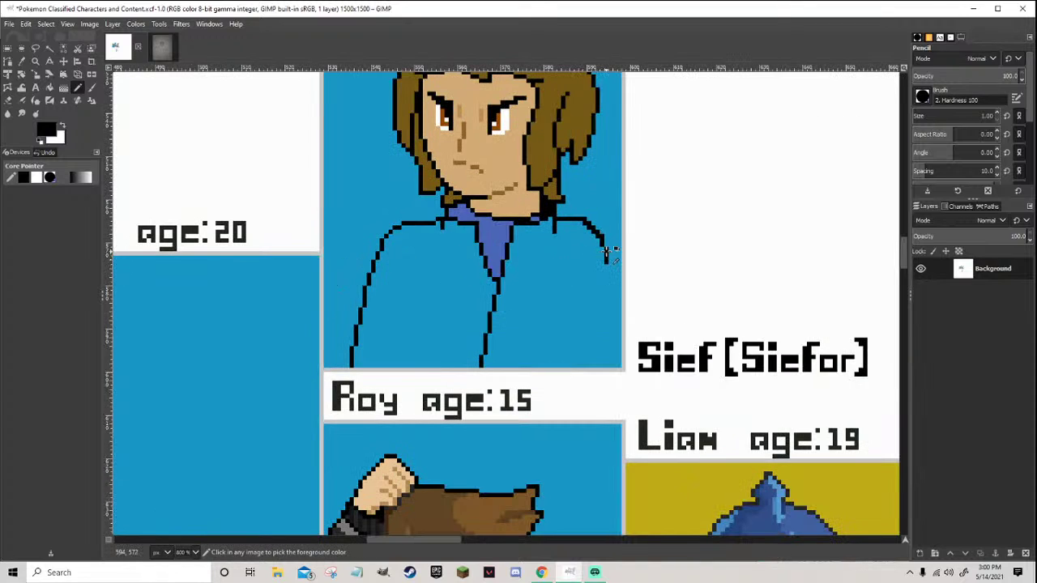
{"action": "mouse_move", "coordinate": [603, 256]}
{"action": "left_mouse_down"}
{"action": "mouse_move", "coordinate": [601, 275]}
{"action": "mouse_move", "coordinate": [567, 297]}
{"action": "mouse_move", "coordinate": [453, 280]}
{"action": "mouse_move", "coordinate": [371, 241]}
{"action": "left_mouse_up"}
{"action": "scroll", "coordinate": [405, 262], "scroll_direction": "down", "scroll_amount": 1, "text": "ctrl"}
{"action": "scroll", "coordinate": [412, 264], "scroll_direction": "down", "scroll_amount": 6, "text": "ctrl"}
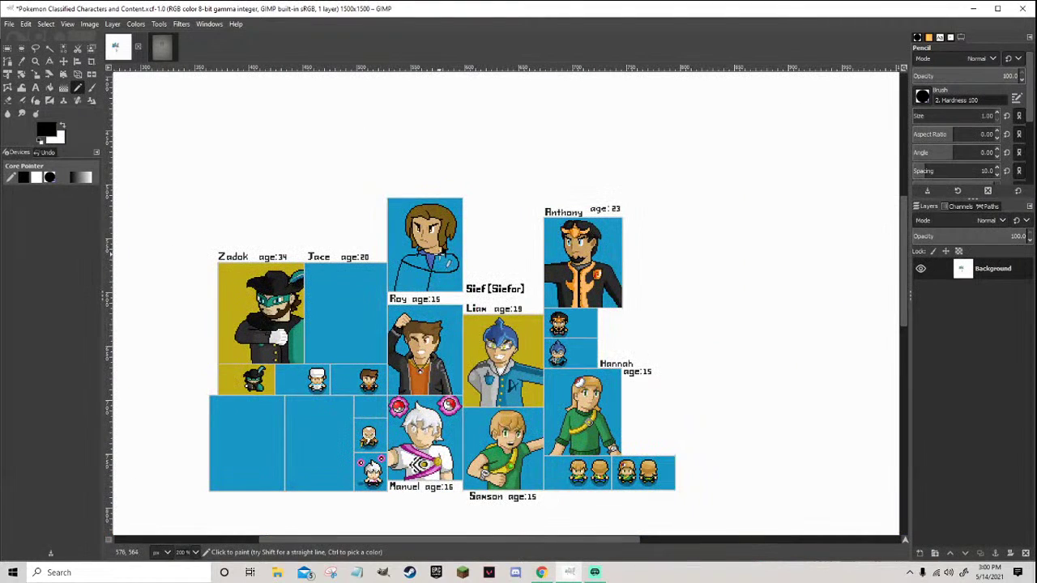
Draw a black line beneath the neck, from below the left hair lock across the collar to the right shoulder
{"action": "scroll", "coordinate": [437, 255], "scroll_direction": "up", "scroll_amount": 8, "text": "ctrl"}
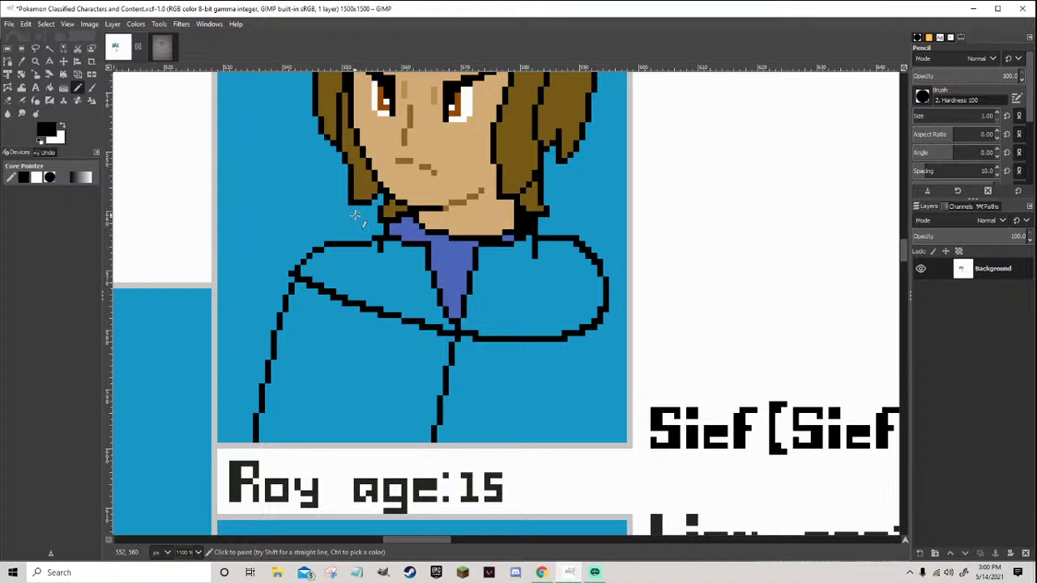
{"action": "left_click_drag", "start_coordinate": [355, 215], "coordinate": [550, 257]}
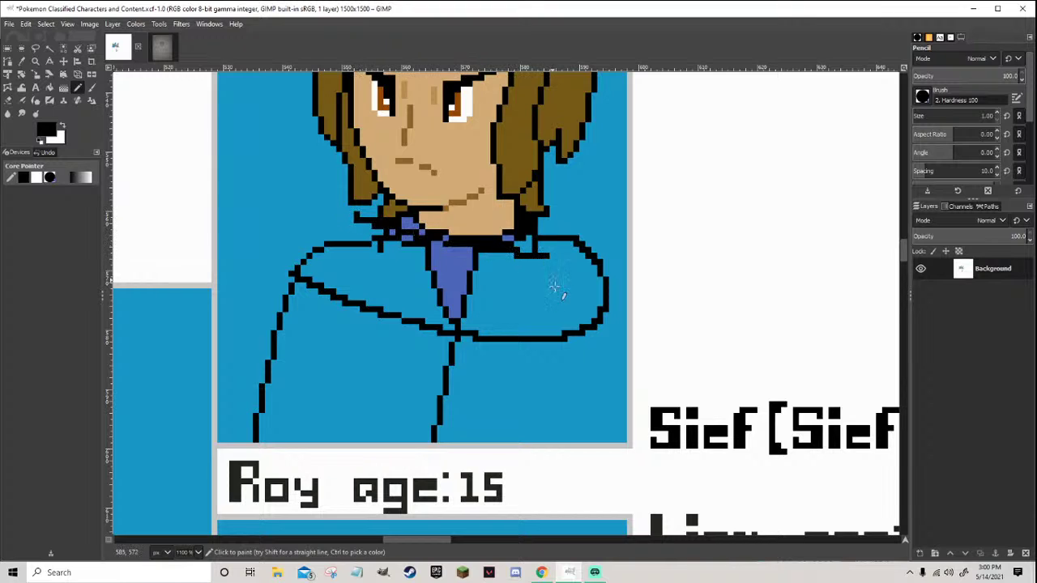
{"action": "key", "text": "1"}
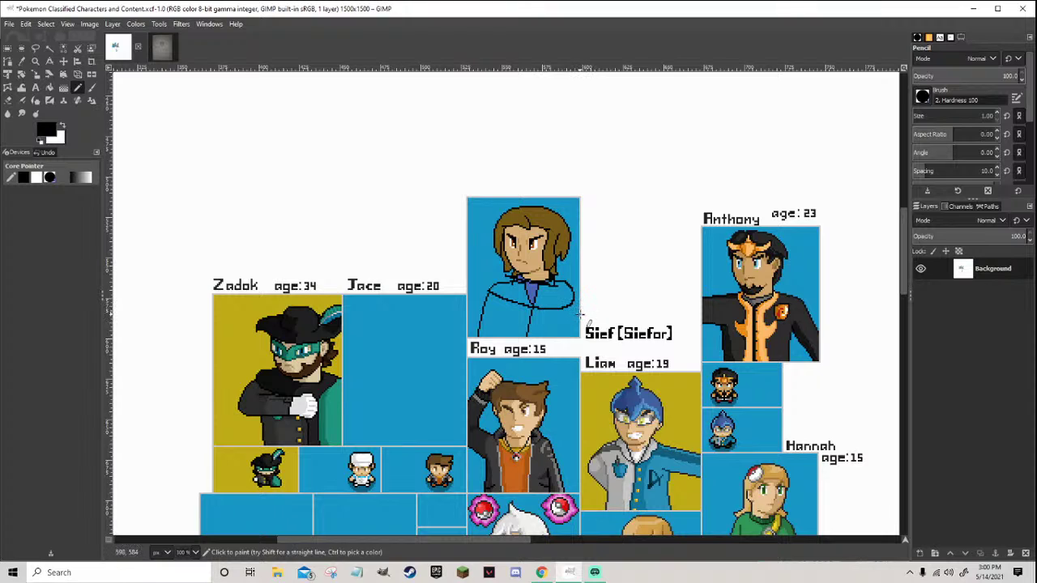
Erase the old left shoulder line, collar triangle and chest line between the neckline and the chest curve with sampled background blue
{"action": "scroll", "coordinate": [551, 271], "scroll_direction": "up", "scroll_amount": 7}
{"action": "left_click", "coordinate": [551, 267], "text": "ctrl"}
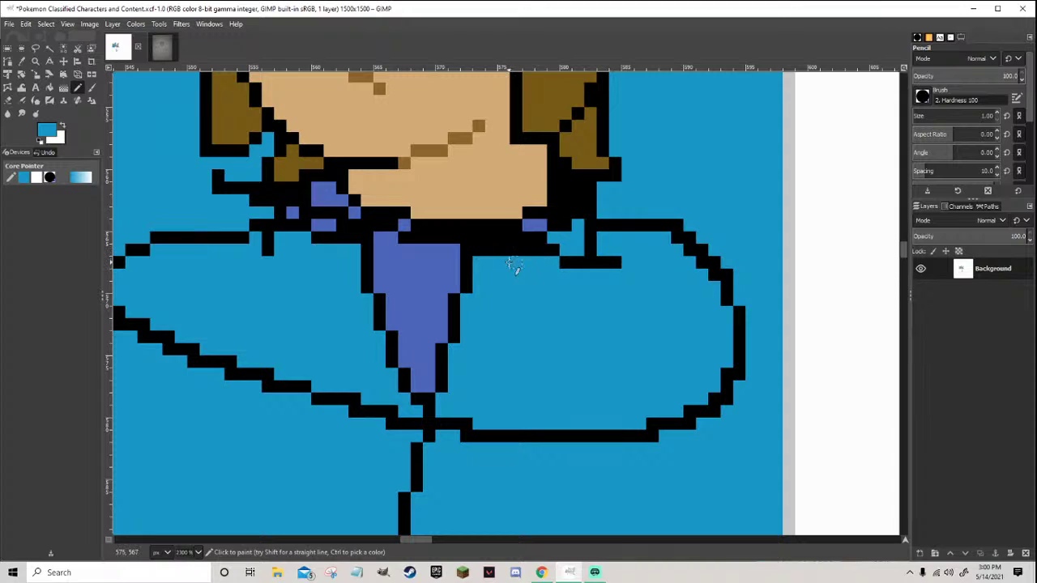
{"action": "mouse_move", "coordinate": [467, 265]}
{"action": "left_mouse_down"}
{"action": "mouse_move", "coordinate": [465, 251]}
{"action": "mouse_move", "coordinate": [316, 234]}
{"action": "mouse_move", "coordinate": [292, 215]}
{"action": "mouse_move", "coordinate": [257, 212]}
{"action": "left_mouse_up"}
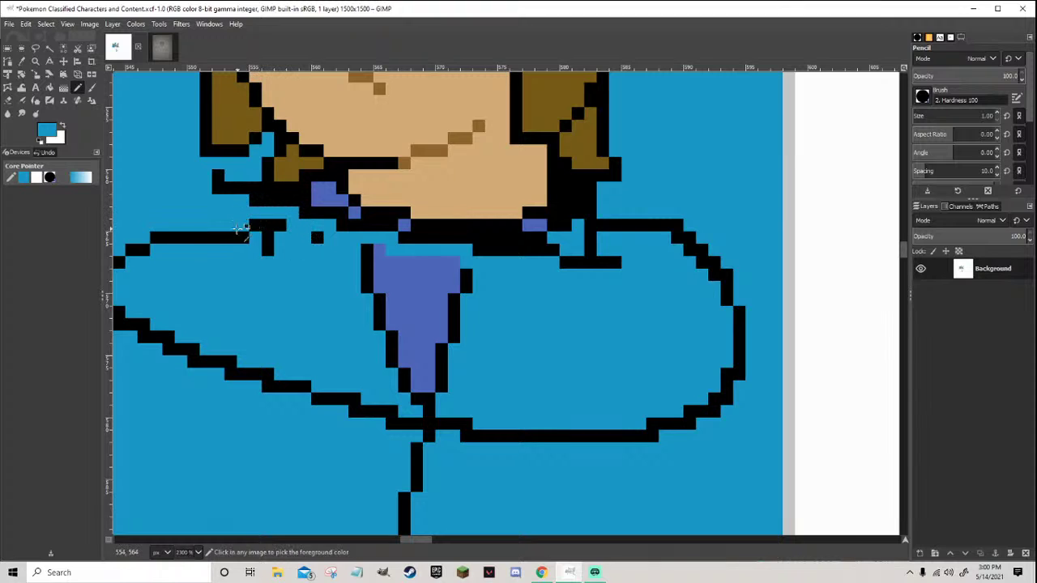
{"action": "scroll", "coordinate": [252, 215], "scroll_direction": "down", "scroll_amount": 1}
{"action": "mouse_move", "coordinate": [253, 245]}
{"action": "left_mouse_down"}
{"action": "mouse_move", "coordinate": [351, 229]}
{"action": "mouse_move", "coordinate": [339, 240]}
{"action": "mouse_move", "coordinate": [476, 259]}
{"action": "mouse_move", "coordinate": [464, 272]}
{"action": "mouse_move", "coordinate": [490, 278]}
{"action": "mouse_move", "coordinate": [428, 314]}
{"action": "mouse_move", "coordinate": [425, 326]}
{"action": "mouse_move", "coordinate": [461, 356]}
{"action": "left_mouse_up"}
{"action": "key", "text": "1"}
{"action": "scroll", "coordinate": [473, 375], "scroll_direction": "up", "scroll_amount": 3}
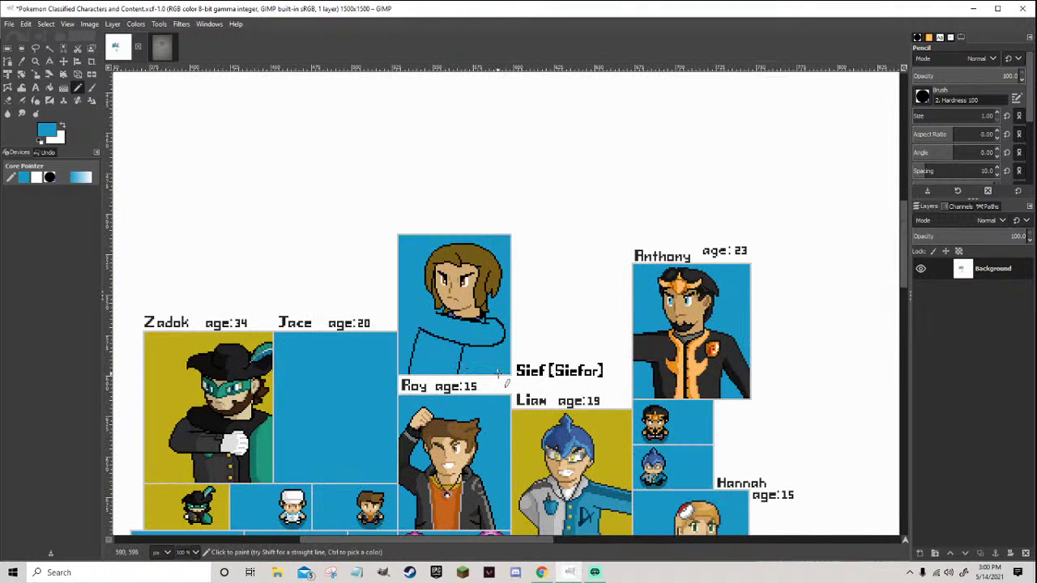
Redraw the lower edge of the chest curve in black with a slightly deeper sag toward the right
{"action": "scroll", "coordinate": [456, 330], "scroll_direction": "up", "scroll_amount": 3}
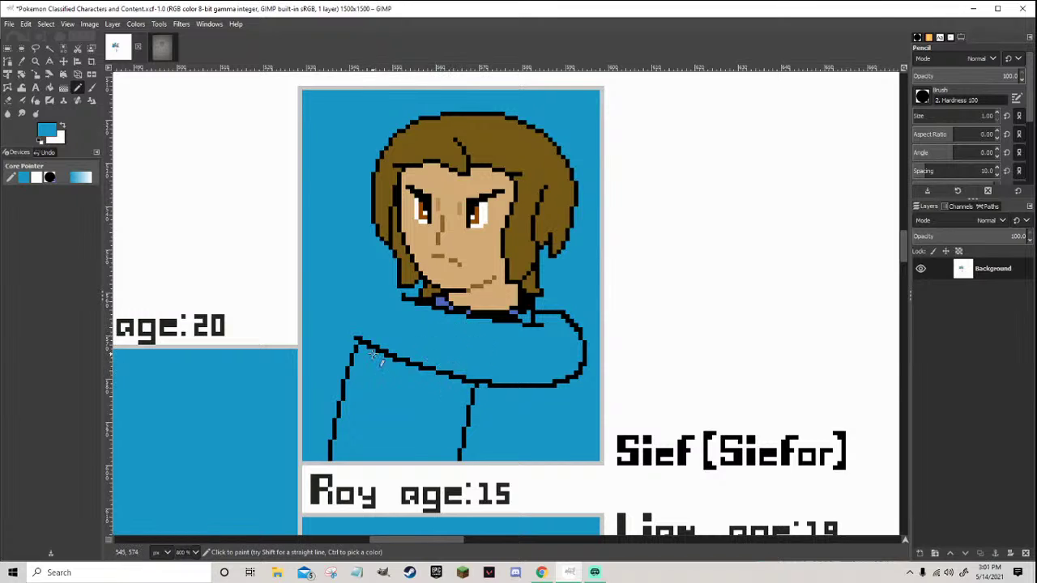
{"action": "scroll", "coordinate": [409, 375], "scroll_direction": "up", "scroll_amount": 3}
{"action": "key", "text": "d"}
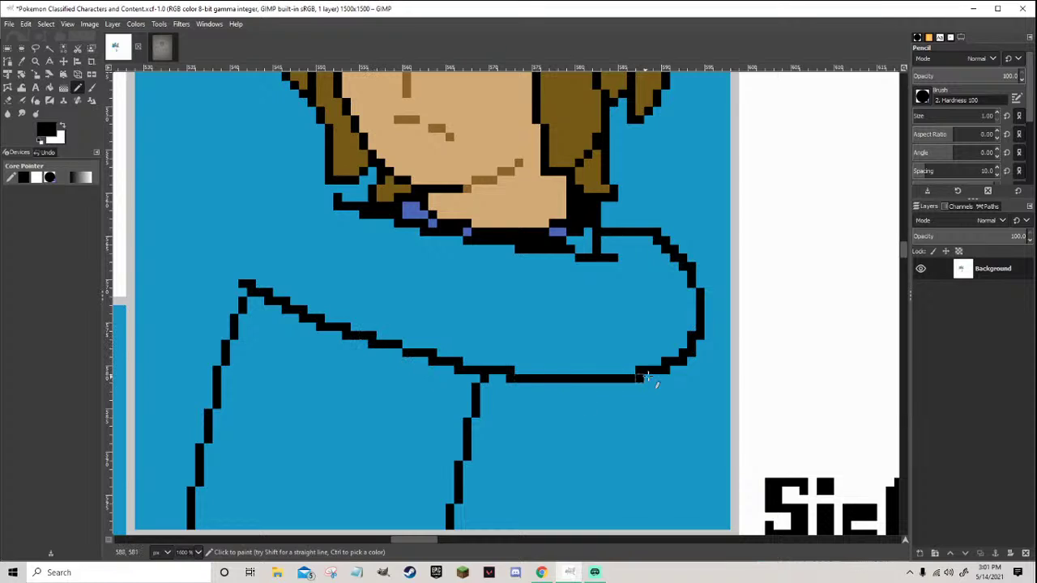
{"action": "mouse_move", "coordinate": [654, 374]}
{"action": "left_mouse_down"}
{"action": "mouse_move", "coordinate": [564, 396]}
{"action": "mouse_move", "coordinate": [500, 387]}
{"action": "mouse_move", "coordinate": [253, 289]}
{"action": "left_mouse_up"}
Clear the superseded pixels along the upper side of the redrawn chest curve with sampled background blue, leaving a thin outline
{"action": "scroll", "coordinate": [630, 398], "scroll_direction": "up", "scroll_amount": 1}
{"action": "left_click", "coordinate": [630, 399], "text": "ctrl"}
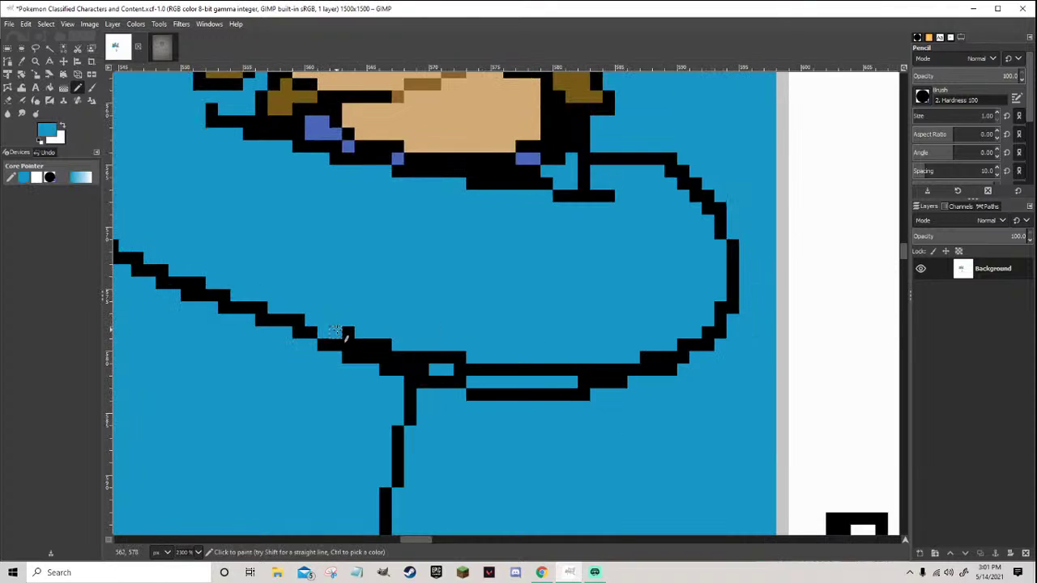
{"action": "mouse_move", "coordinate": [362, 345]}
{"action": "left_mouse_down"}
{"action": "mouse_move", "coordinate": [408, 356]}
{"action": "mouse_move", "coordinate": [460, 357]}
{"action": "mouse_move", "coordinate": [422, 370]}
{"action": "mouse_move", "coordinate": [619, 369]}
{"action": "mouse_move", "coordinate": [699, 331]}
{"action": "mouse_move", "coordinate": [711, 335]}
{"action": "mouse_move", "coordinate": [704, 345]}
{"action": "mouse_move", "coordinate": [688, 333]}
{"action": "mouse_move", "coordinate": [720, 316]}
{"action": "left_mouse_up"}
{"action": "left_click", "coordinate": [710, 334], "text": "ctrl"}
{"action": "left_click", "coordinate": [720, 312], "text": "ctrl"}
{"action": "scroll", "coordinate": [720, 311], "scroll_direction": "down", "scroll_amount": 5}
Refine the pixels where the chest curve rounds up toward the right shoulder, using sampled blue and black
{"action": "scroll", "coordinate": [773, 330], "scroll_direction": "up", "scroll_amount": 7}
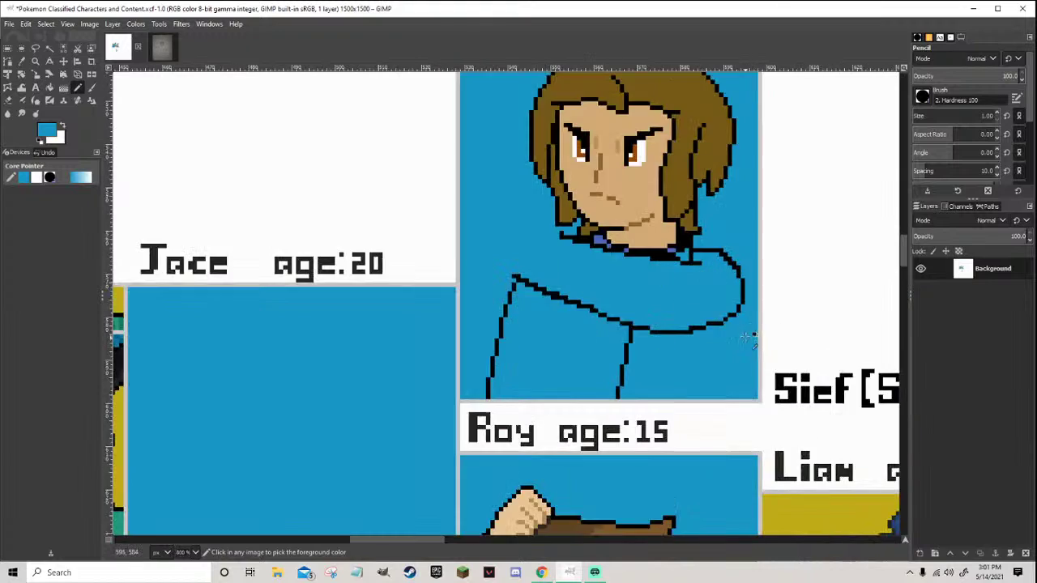
{"action": "left_click", "coordinate": [716, 310], "text": "ctrl"}
{"action": "left_click", "coordinate": [720, 299], "text": "ctrl"}
{"action": "scroll", "coordinate": [720, 300], "scroll_direction": "down", "scroll_amount": 7}
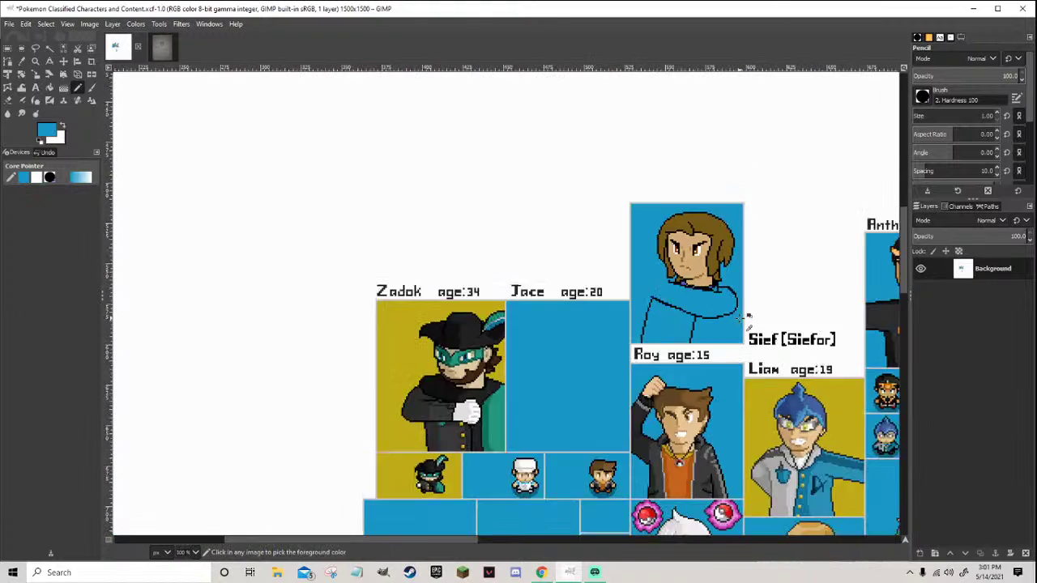
Save the image with the wrap outline in its current state
{"action": "scroll", "coordinate": [749, 312], "scroll_direction": "up", "scroll_amount": 2}
{"action": "scroll", "coordinate": [718, 331], "scroll_direction": "down", "scroll_amount": 4}
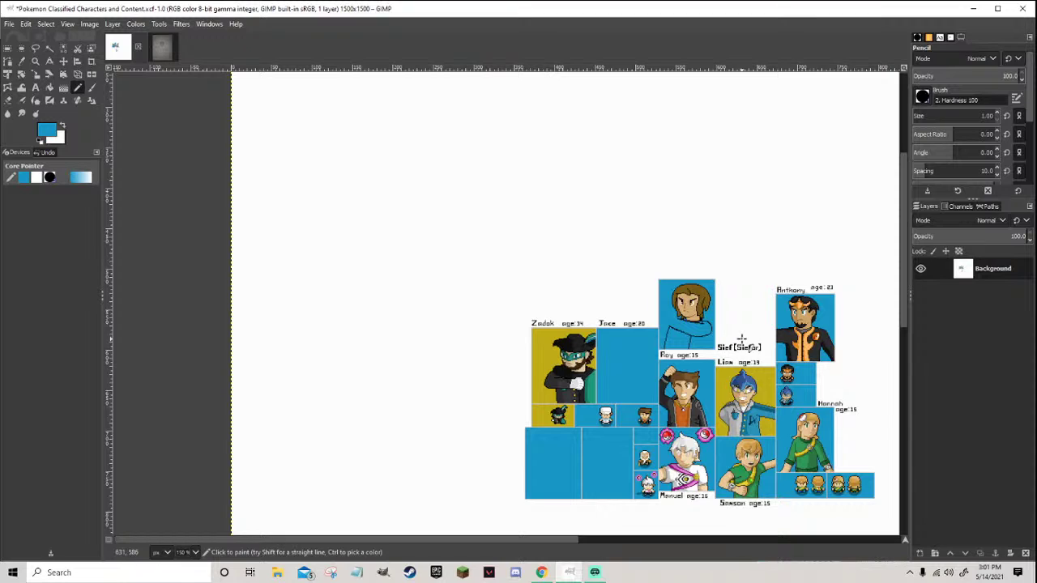
{"action": "key", "text": "ctrl+s"}
{"action": "scroll", "coordinate": [739, 336], "scroll_direction": "up", "scroll_amount": 6}
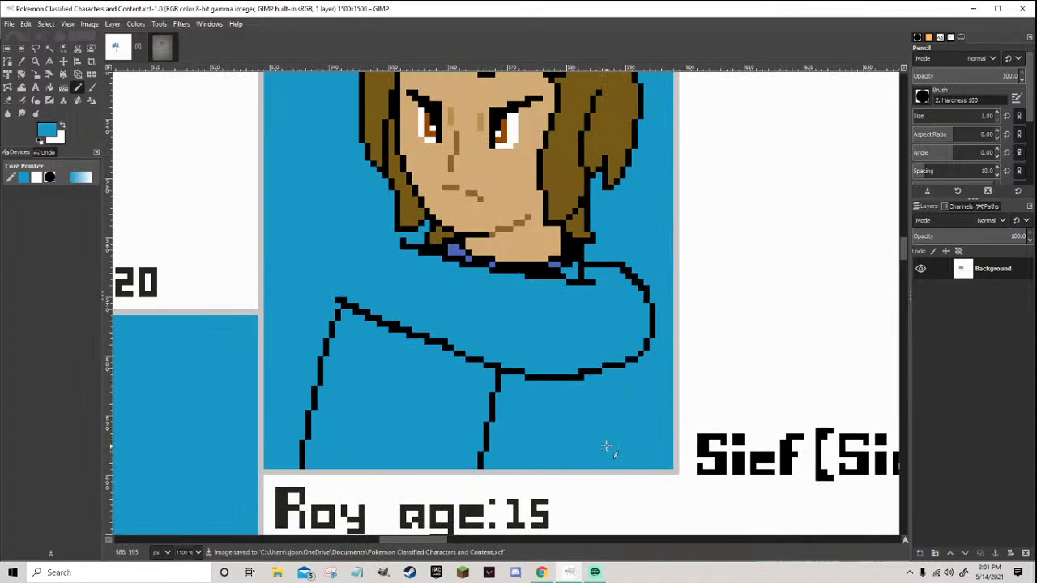
Draw a near-vertical black body line from the right part of the wrap's lower edge down to the panel's bottom border
{"action": "left_click", "coordinate": [515, 371], "text": "ctrl"}
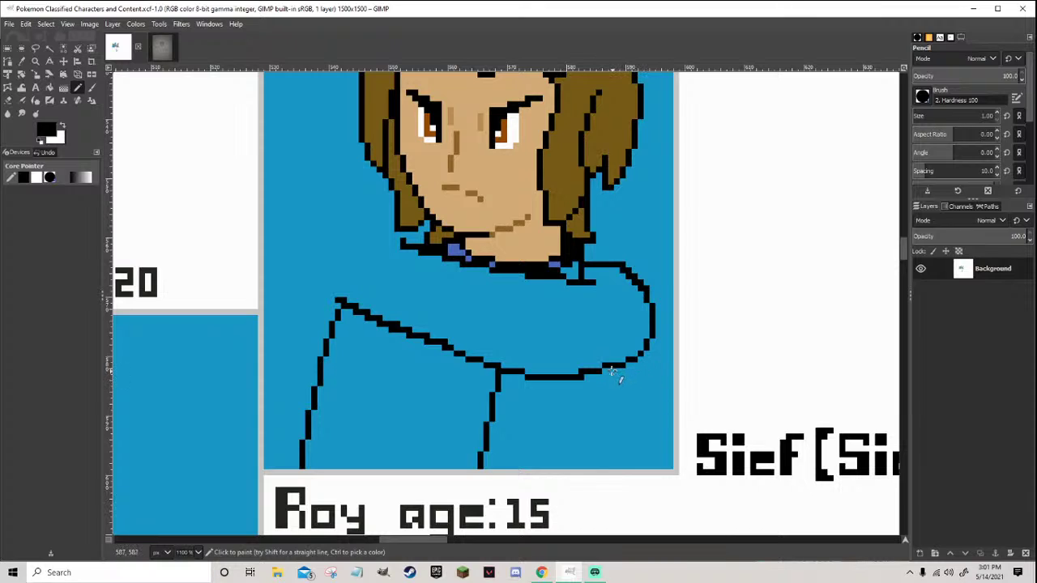
{"action": "left_click_drag", "start_coordinate": [617, 369], "coordinate": [621, 467]}
{"action": "left_click", "coordinate": [618, 444], "text": "ctrl"}
{"action": "key", "text": "d"}
{"action": "scroll", "coordinate": [620, 446], "scroll_direction": "down", "scroll_amount": 6}
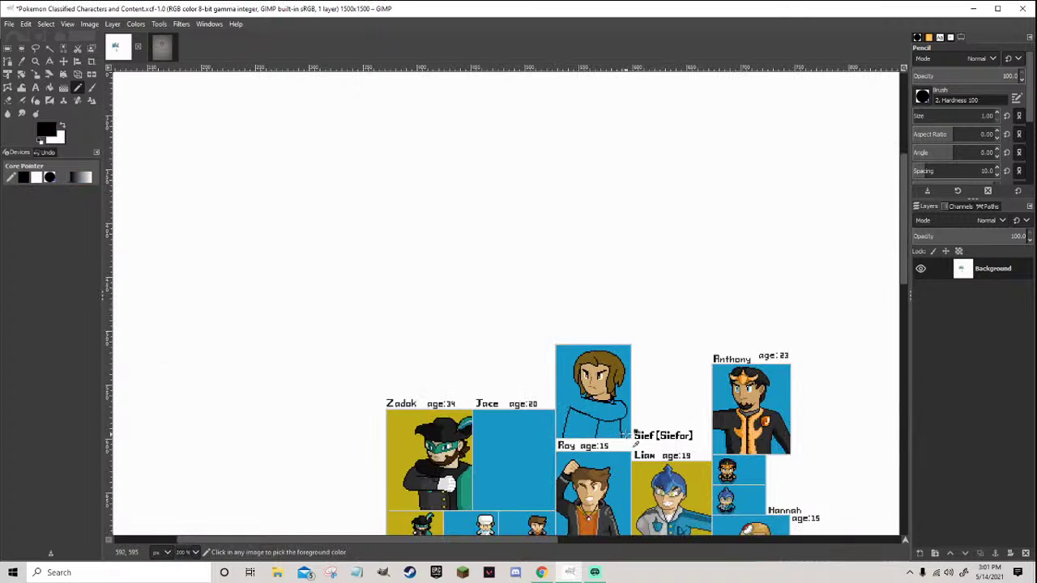
{"action": "scroll", "coordinate": [636, 447], "scroll_direction": "up", "scroll_amount": 3}
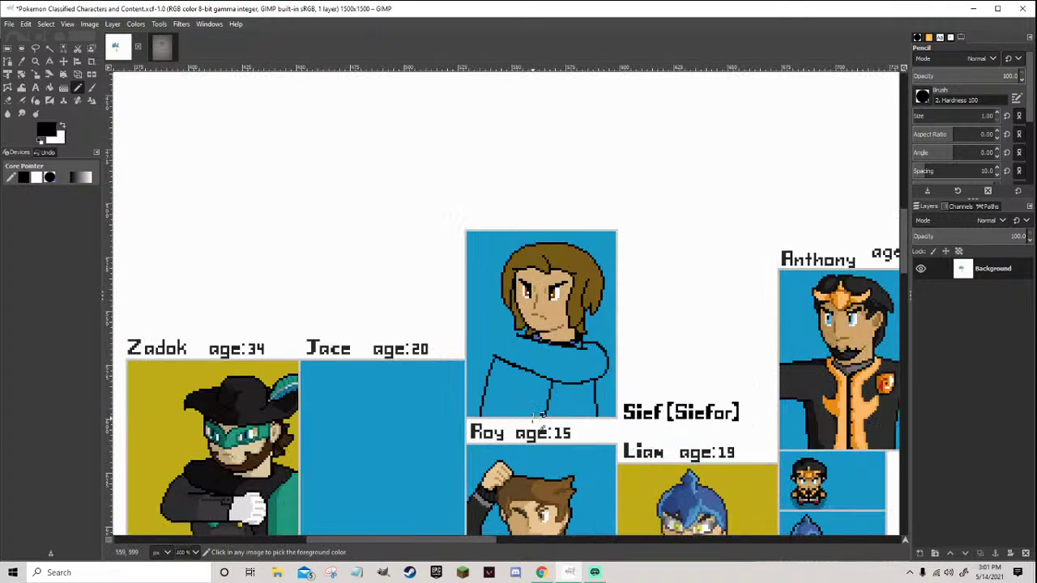
Draw a near-vertical black line inside the left arm, from the panel's bottom border up to the wrap's lower edge
{"action": "scroll", "coordinate": [538, 429], "scroll_direction": "up", "scroll_amount": 2}
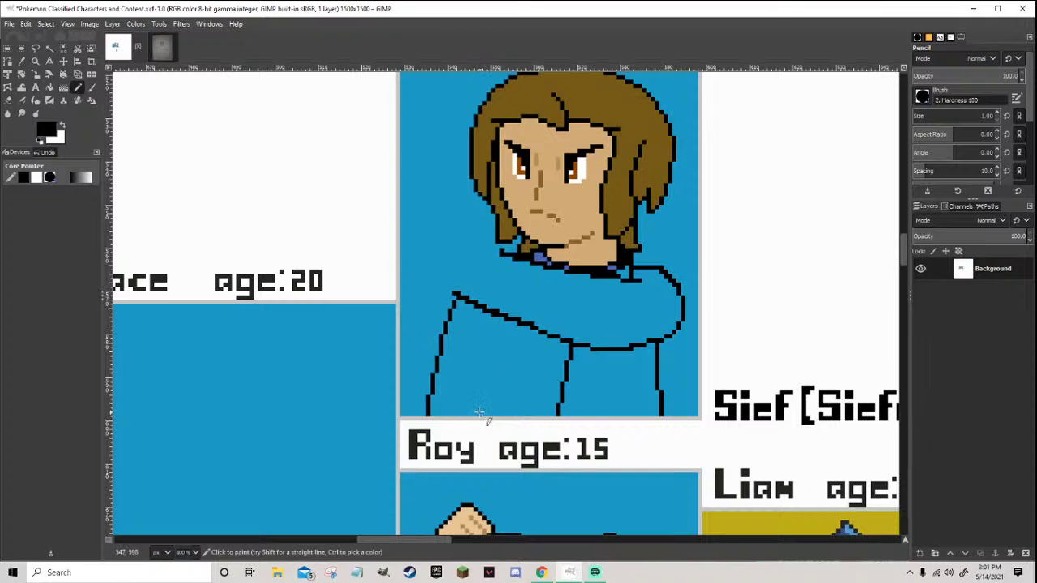
{"action": "left_click_drag", "start_coordinate": [479, 414], "coordinate": [475, 320]}
{"action": "scroll", "coordinate": [504, 331], "scroll_direction": "down", "scroll_amount": 4}
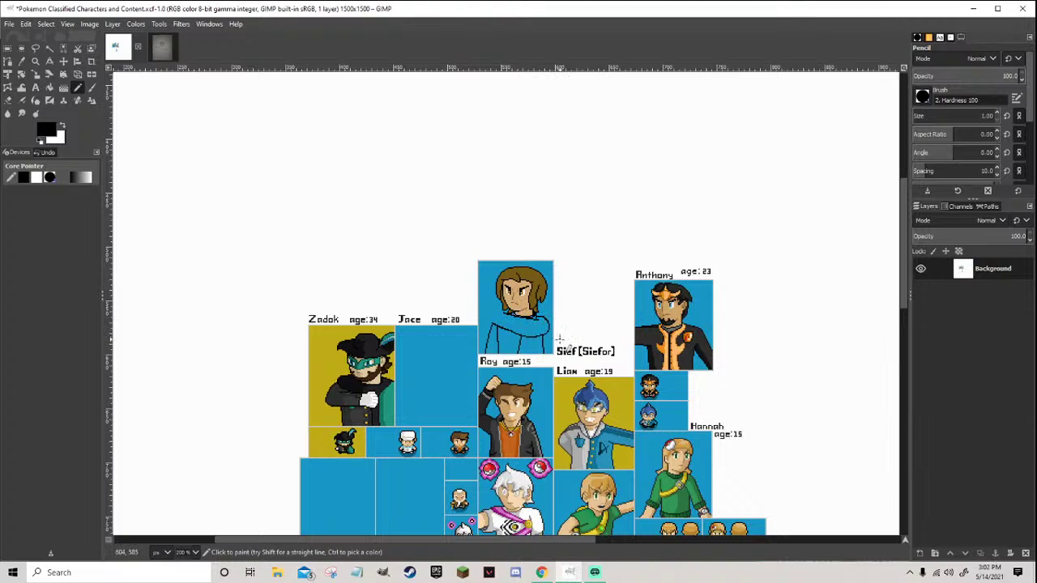
{"action": "scroll", "coordinate": [548, 353], "scroll_direction": "up", "scroll_amount": 3}
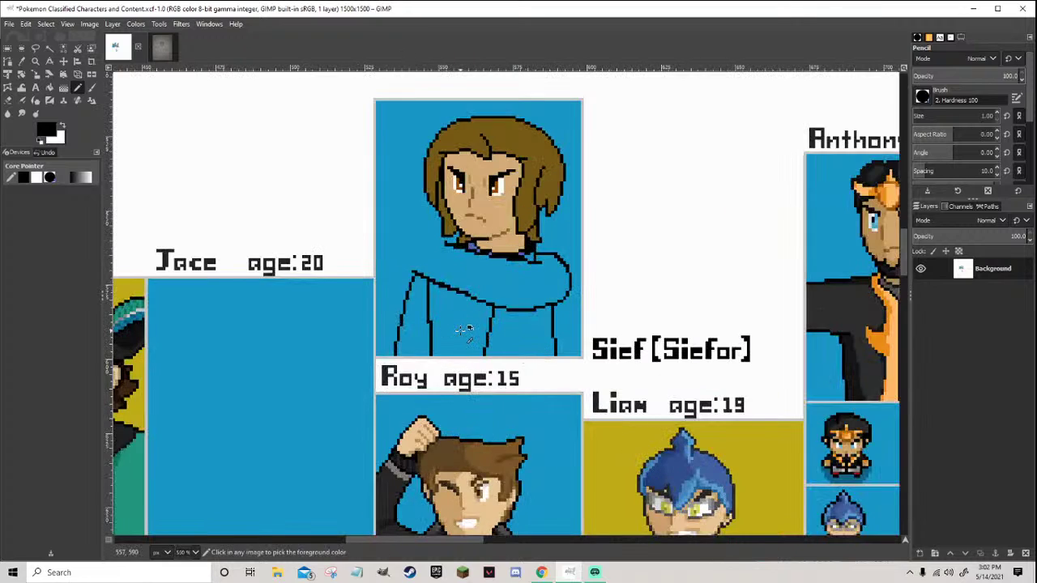
Shift the lower half of the right body line inward in black and erase its outer pixels with sampled background blue
{"action": "scroll", "coordinate": [508, 331], "scroll_direction": "up", "scroll_amount": 2}
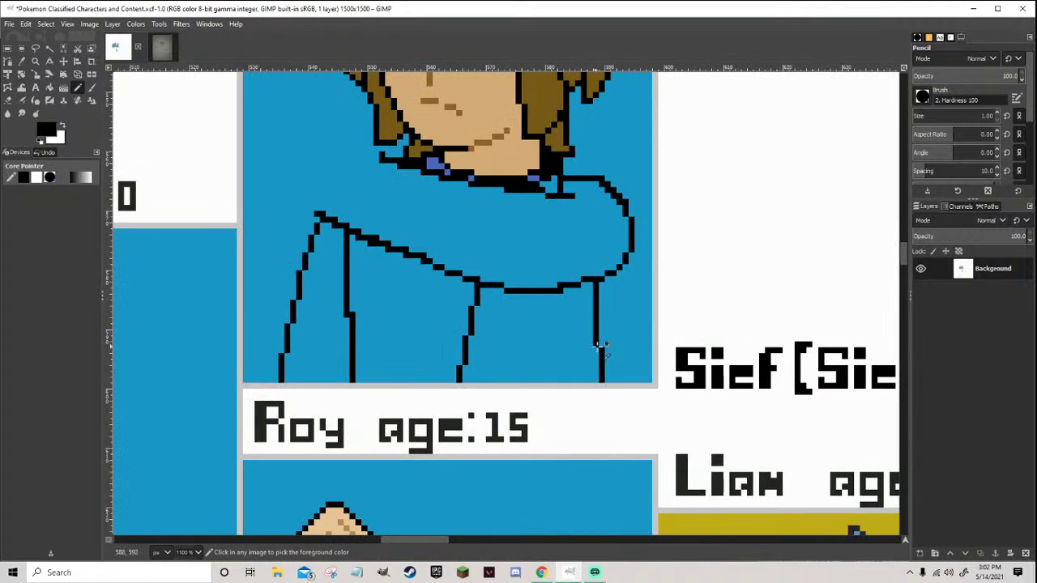
{"action": "left_click_drag", "start_coordinate": [588, 379], "coordinate": [589, 348]}
{"action": "left_click", "coordinate": [604, 352], "text": "ctrl"}
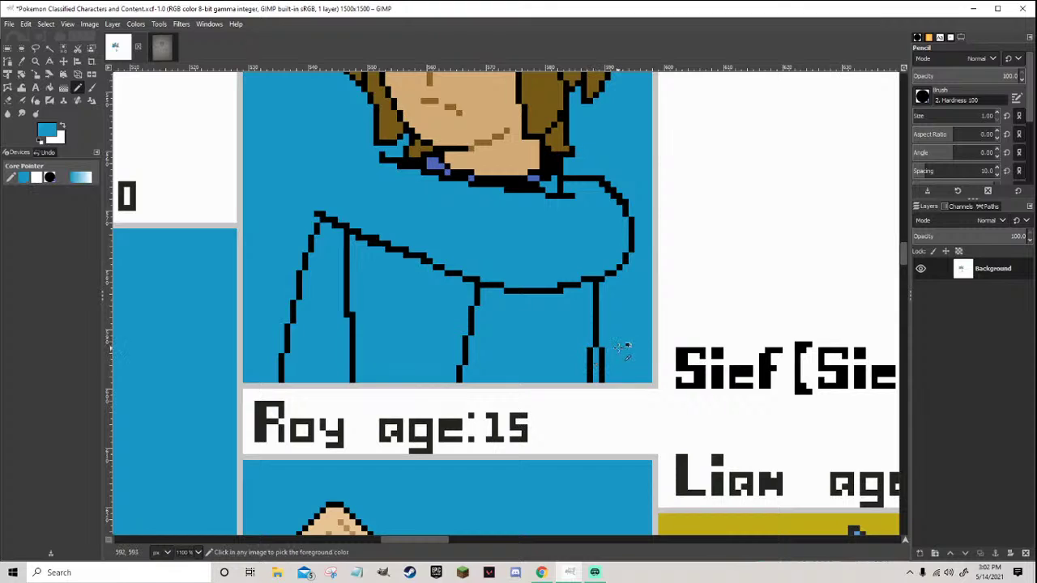
{"action": "left_click", "coordinate": [597, 349], "text": "ctrl"}
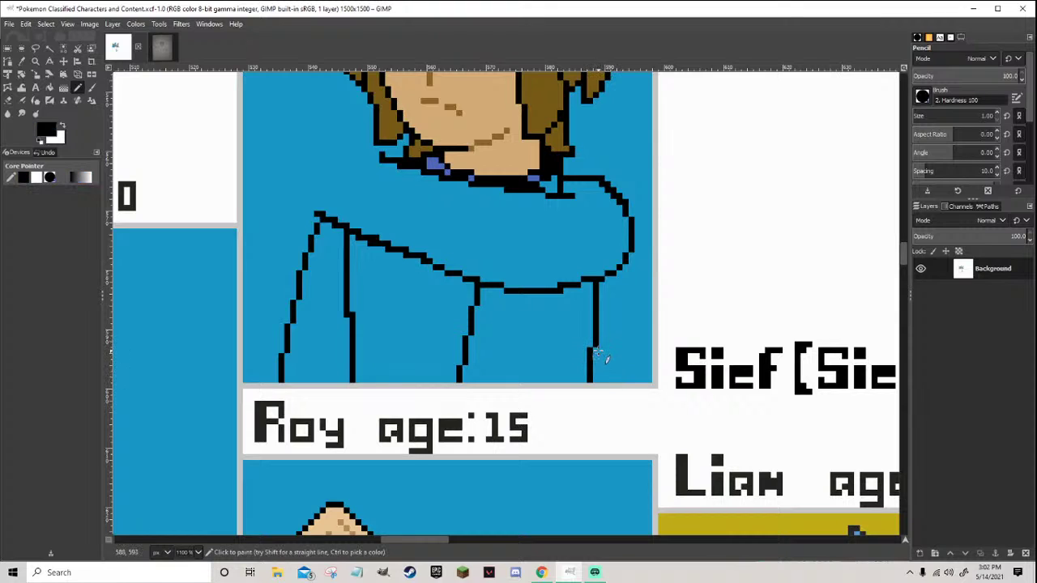
{"action": "scroll", "coordinate": [597, 354], "scroll_direction": "down", "scroll_amount": 5}
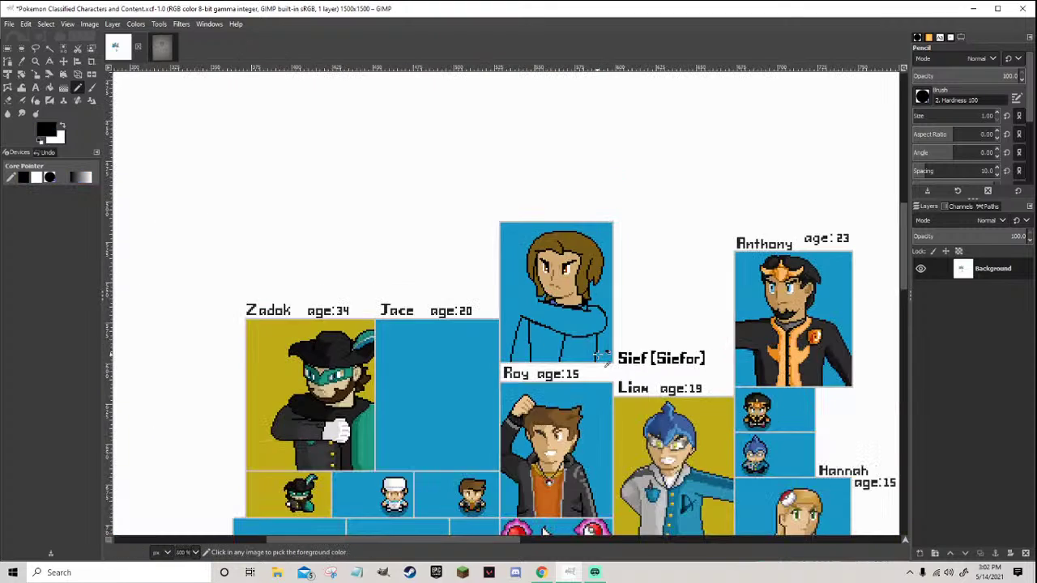
{"action": "scroll", "coordinate": [656, 349], "scroll_direction": "down", "scroll_amount": 1}
Trim the underside of the neckline's left part with sampled background blue, restoring the black pixel beneath the purple collar patch
{"action": "scroll", "coordinate": [580, 329], "scroll_direction": "up", "scroll_amount": 6}
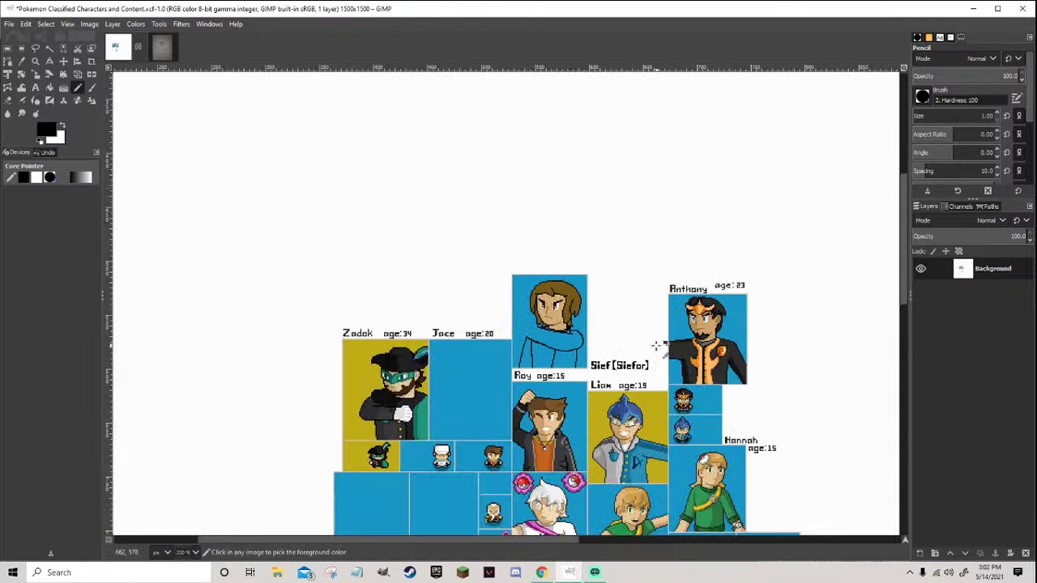
{"action": "scroll", "coordinate": [453, 275], "scroll_direction": "up", "scroll_amount": 3}
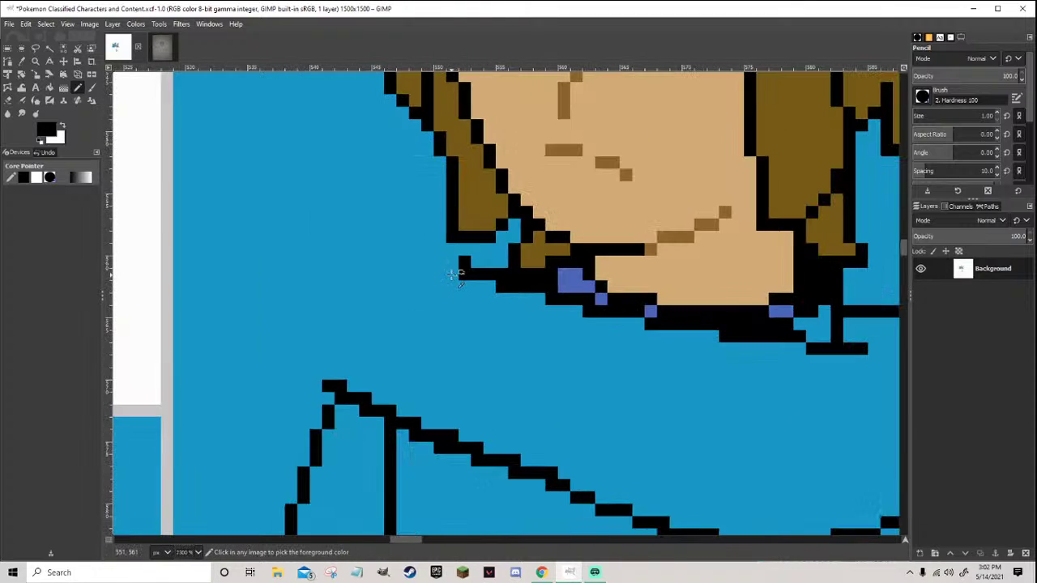
{"action": "left_click", "coordinate": [455, 276], "text": "ctrl"}
{"action": "left_click_drag", "start_coordinate": [498, 289], "coordinate": [596, 321]}
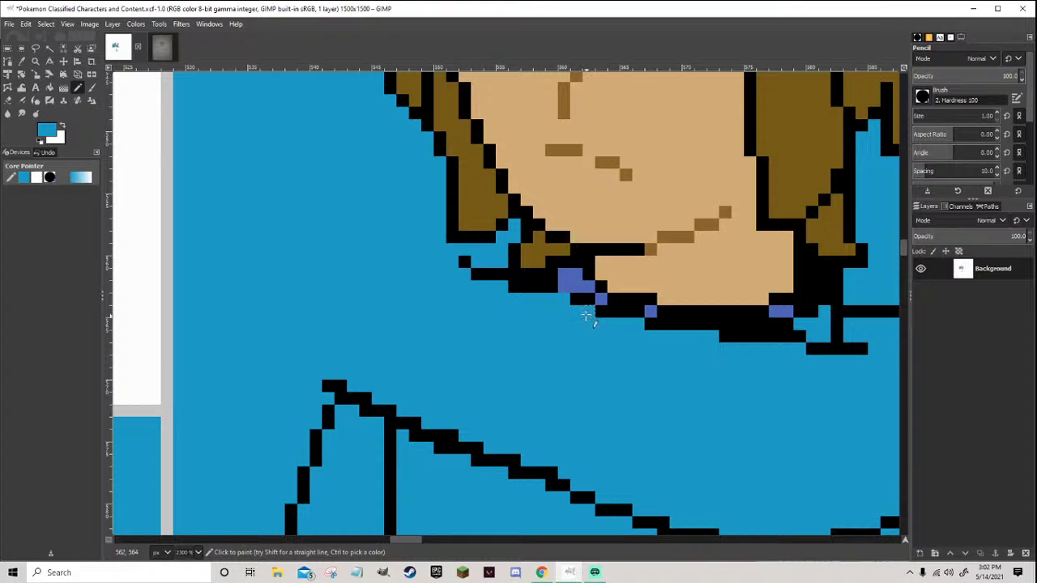
{"action": "left_click", "coordinate": [587, 301], "text": "ctrl"}
{"action": "left_click", "coordinate": [564, 299]}
{"action": "left_click", "coordinate": [616, 339], "text": "ctrl"}
Extend the short black fold line at the neckline's right end farther into the wrap
{"action": "left_click", "coordinate": [812, 346], "text": "ctrl"}
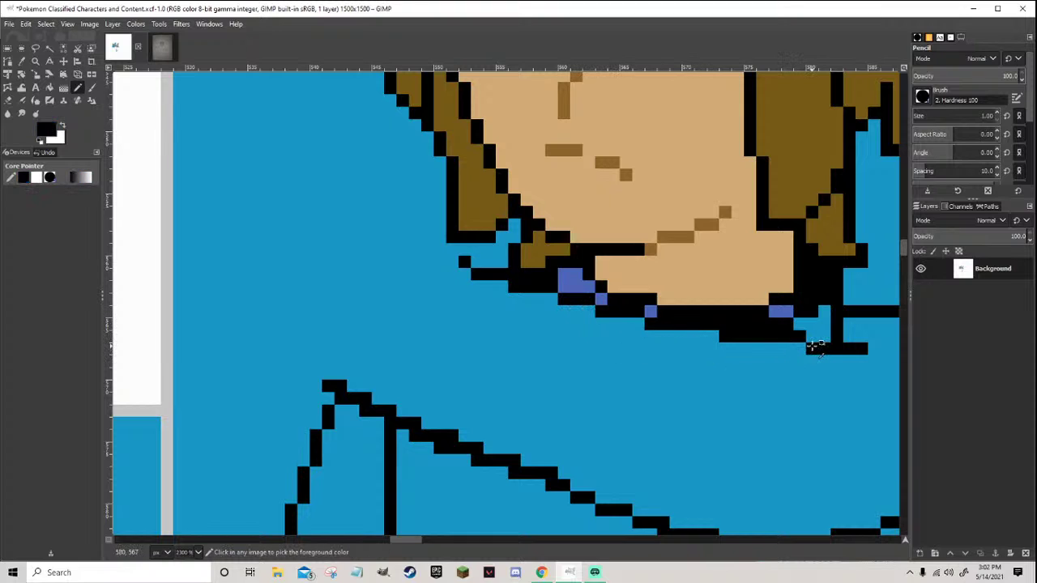
{"action": "key", "text": "1"}
{"action": "key", "text": "3"}
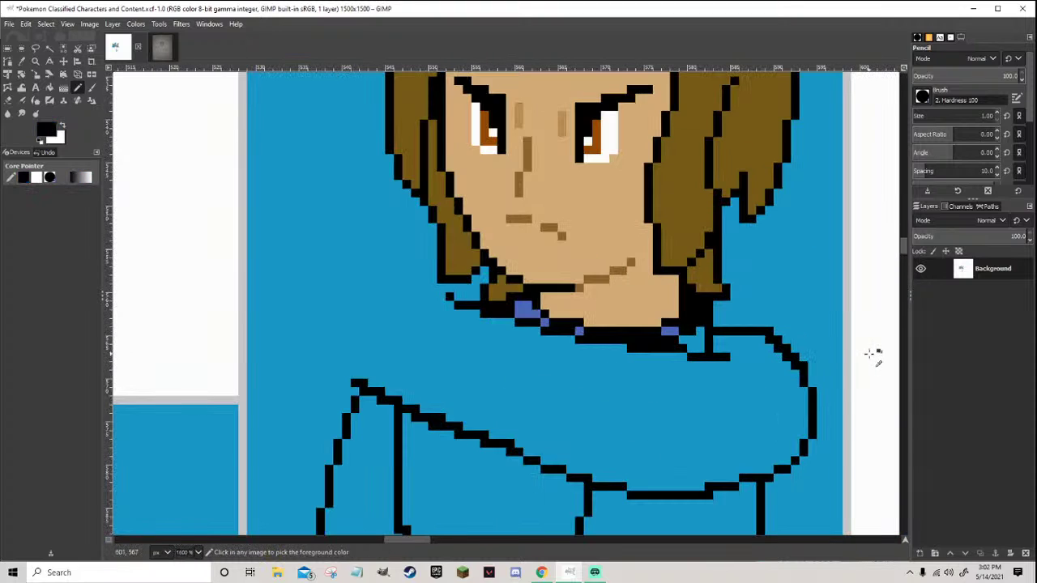
{"action": "key", "text": "1"}
{"action": "scroll", "coordinate": [776, 398], "scroll_direction": "down", "scroll_amount": 2}
{"action": "scroll", "coordinate": [775, 389], "scroll_direction": "up", "scroll_amount": 6}
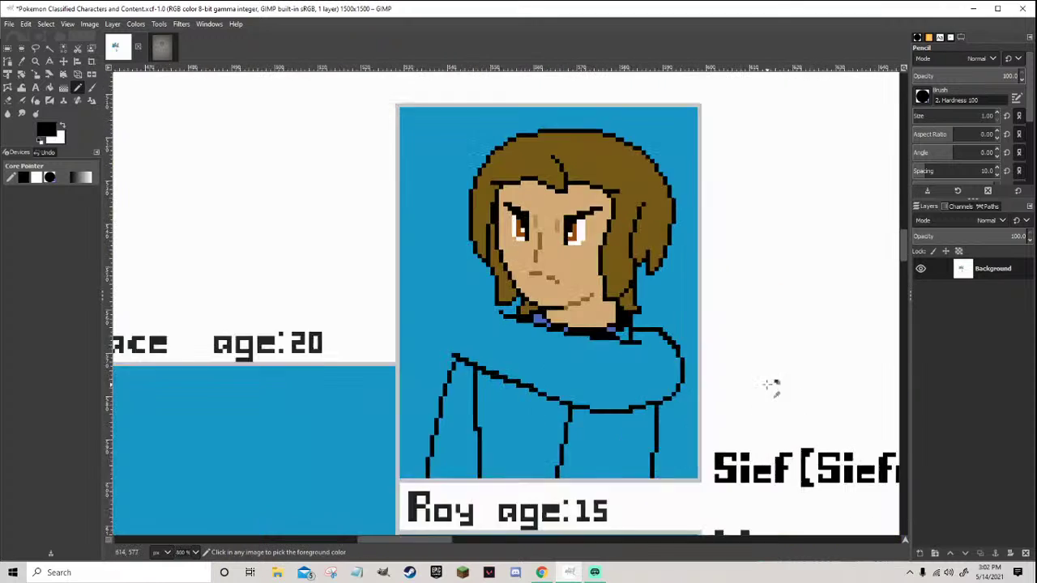
{"action": "left_click", "coordinate": [590, 323], "text": "ctrl"}
{"action": "left_click", "coordinate": [596, 325], "text": "ctrl"}
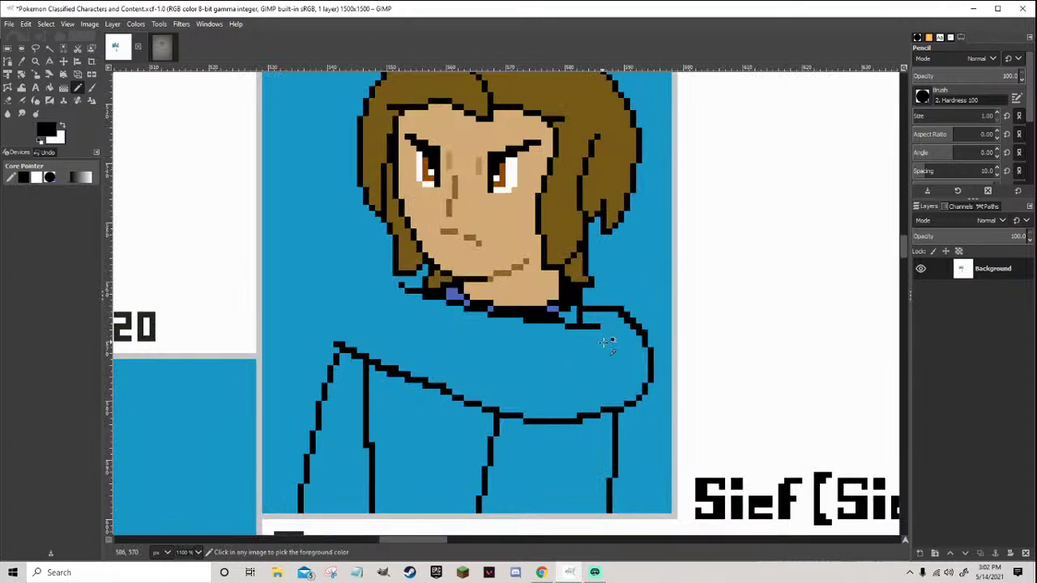
{"action": "scroll", "coordinate": [608, 343], "scroll_direction": "down", "scroll_amount": 5}
{"action": "scroll", "coordinate": [616, 347], "scroll_direction": "up", "scroll_amount": 7}
{"action": "left_click", "coordinate": [613, 317], "text": "ctrl"}
{"action": "left_click", "coordinate": [608, 324], "text": "ctrl"}
{"action": "scroll", "coordinate": [617, 327], "scroll_direction": "down", "scroll_amount": 6}
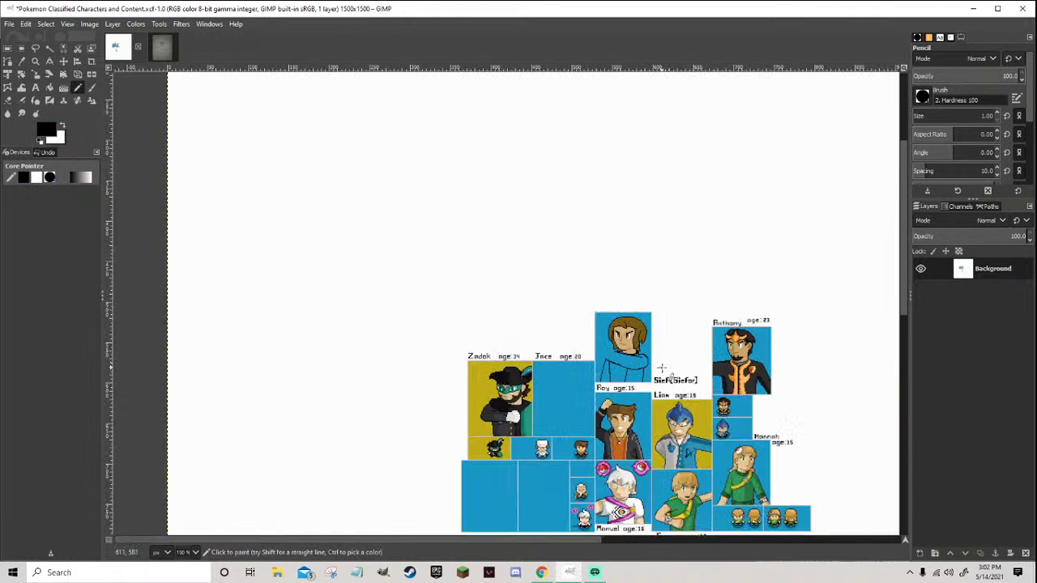
Erase the outer part of the fold line with sampled blue and redraw it in black one pixel lower
{"action": "scroll", "coordinate": [652, 363], "scroll_direction": "up", "scroll_amount": 8}
{"action": "left_click", "coordinate": [567, 312], "text": "ctrl"}
{"action": "left_click", "coordinate": [531, 281]}
{"action": "left_click", "coordinate": [568, 292]}
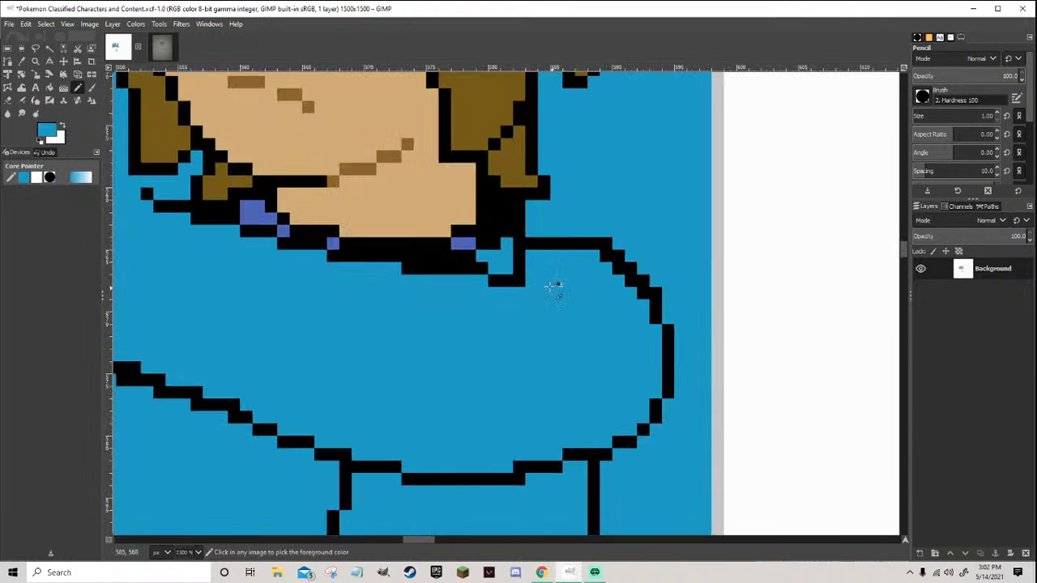
{"action": "left_click", "coordinate": [544, 293], "text": "ctrl"}
{"action": "left_click", "coordinate": [532, 293]}
{"action": "left_click", "coordinate": [568, 293]}
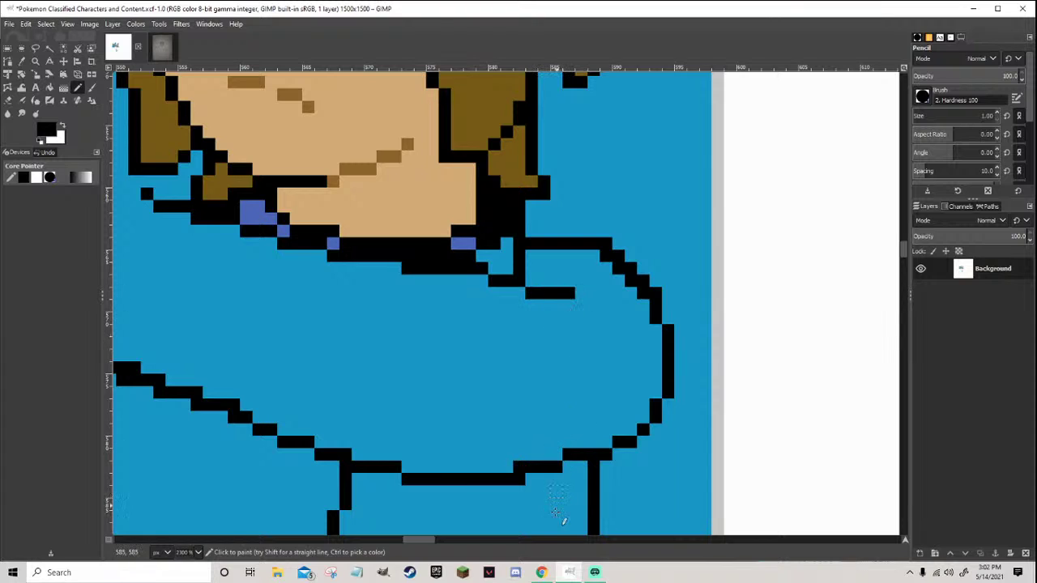
Switch to YouTube in Chrome and play the video "All Miitopia Battle Themes" from the beginning
{"action": "left_click", "coordinate": [541, 572]}
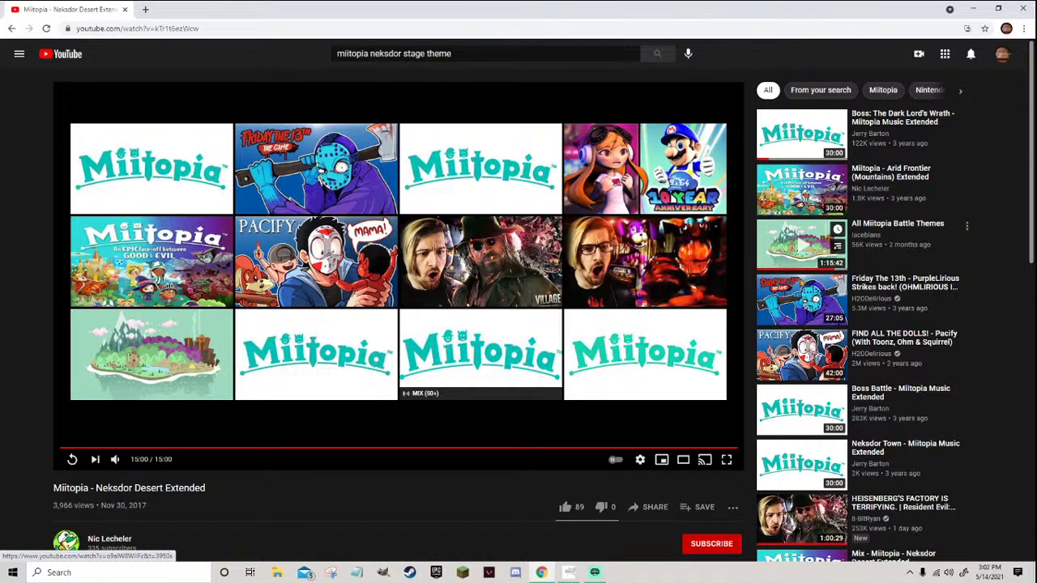
{"action": "left_click", "coordinate": [800, 243]}
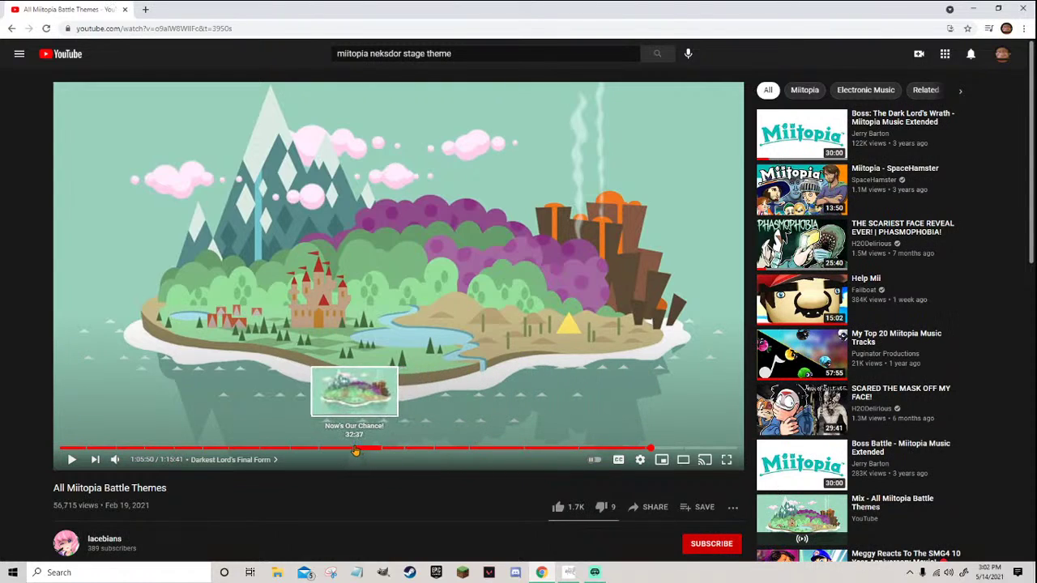
{"action": "left_click", "coordinate": [60, 448]}
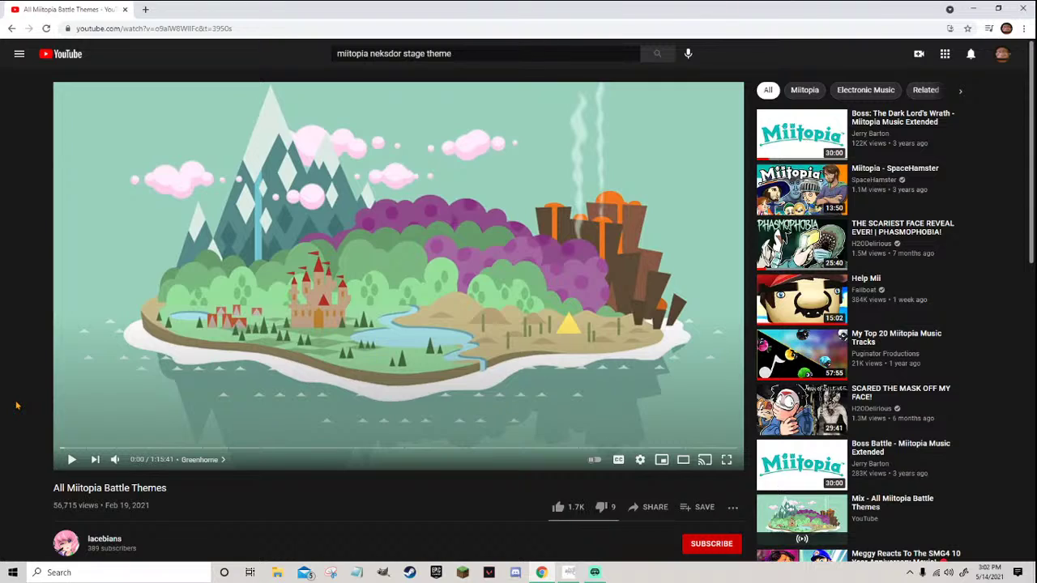
{"action": "left_click", "coordinate": [71, 459]}
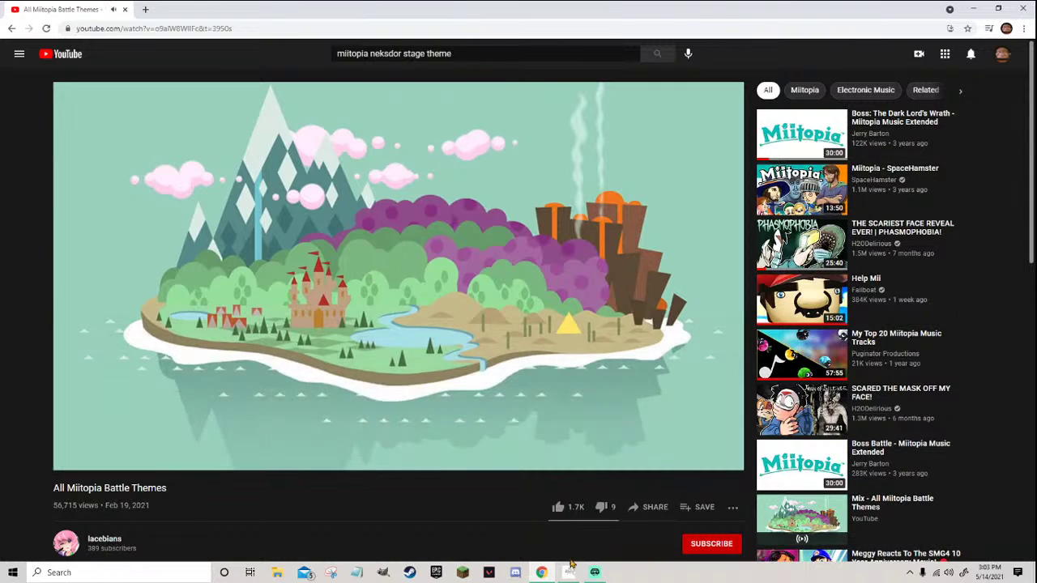
Switch back to GIMP and thin the wrap's sloping lower edge toward the left shoulder with sampled background blue
{"action": "left_click", "coordinate": [570, 572]}
{"action": "scroll", "coordinate": [484, 400], "scroll_direction": "down", "scroll_amount": 2}
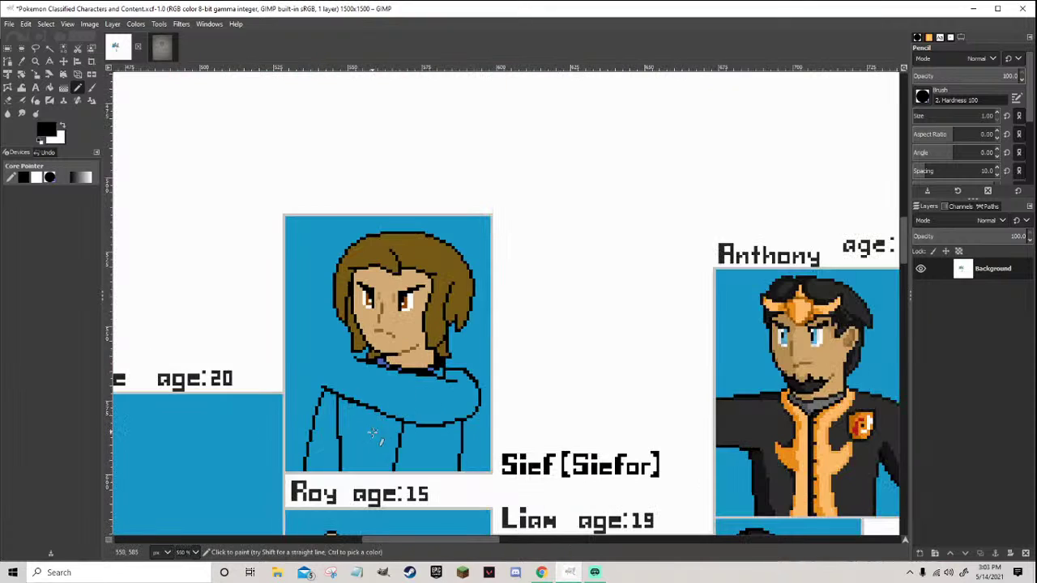
{"action": "scroll", "coordinate": [372, 432], "scroll_direction": "up", "scroll_amount": 3}
{"action": "left_click", "coordinate": [409, 379], "text": "ctrl"}
{"action": "left_click_drag", "start_coordinate": [345, 374], "coordinate": [225, 324]}
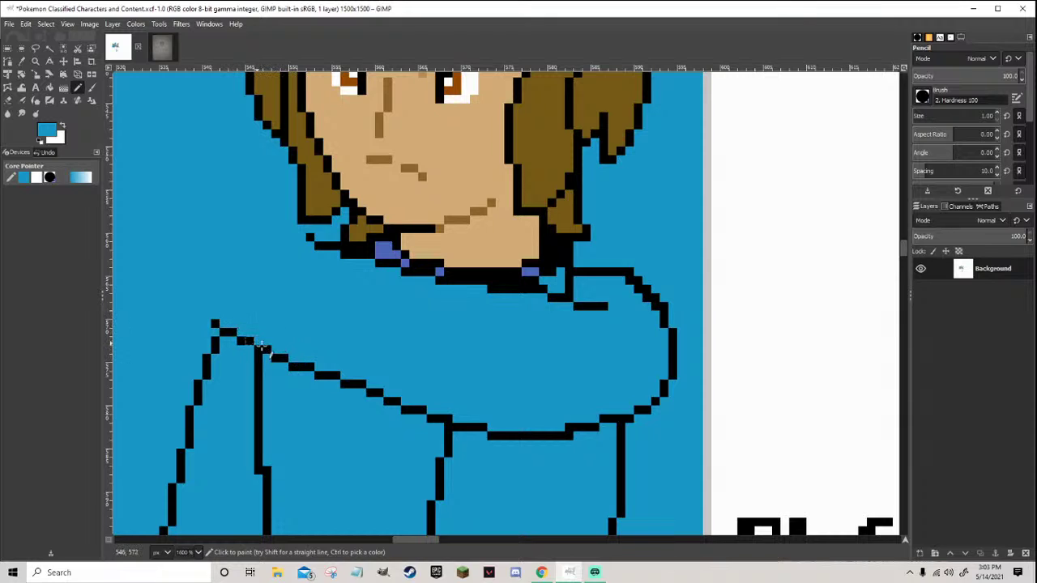
Thin and smooth the wrap outline's upper-right curve using sampled background blue and black
{"action": "scroll", "coordinate": [551, 429], "scroll_direction": "up", "scroll_amount": 1}
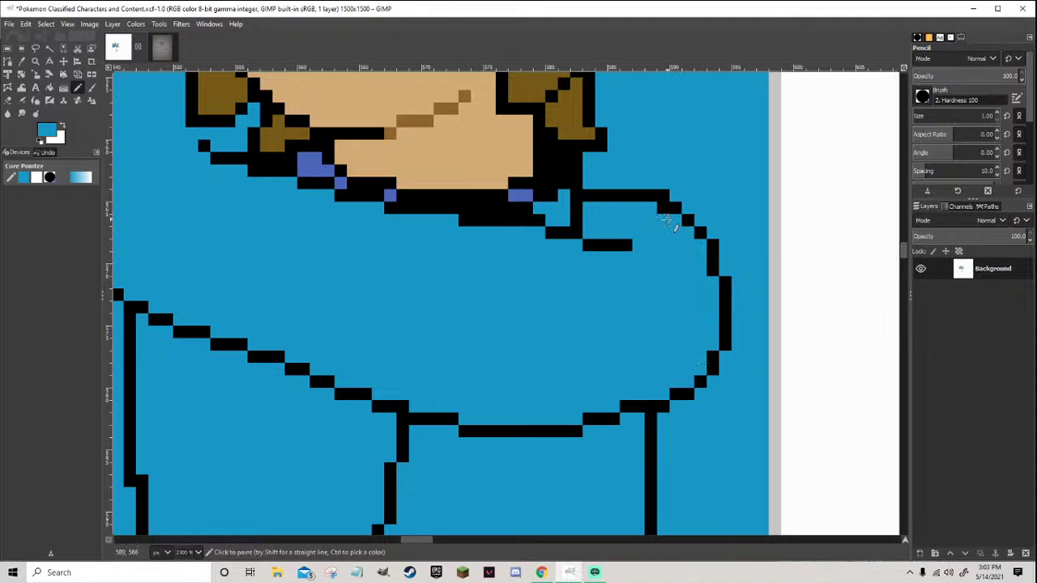
{"action": "scroll", "coordinate": [672, 226], "scroll_direction": "down", "scroll_amount": 5}
{"action": "scroll", "coordinate": [700, 288], "scroll_direction": "up", "scroll_amount": 3}
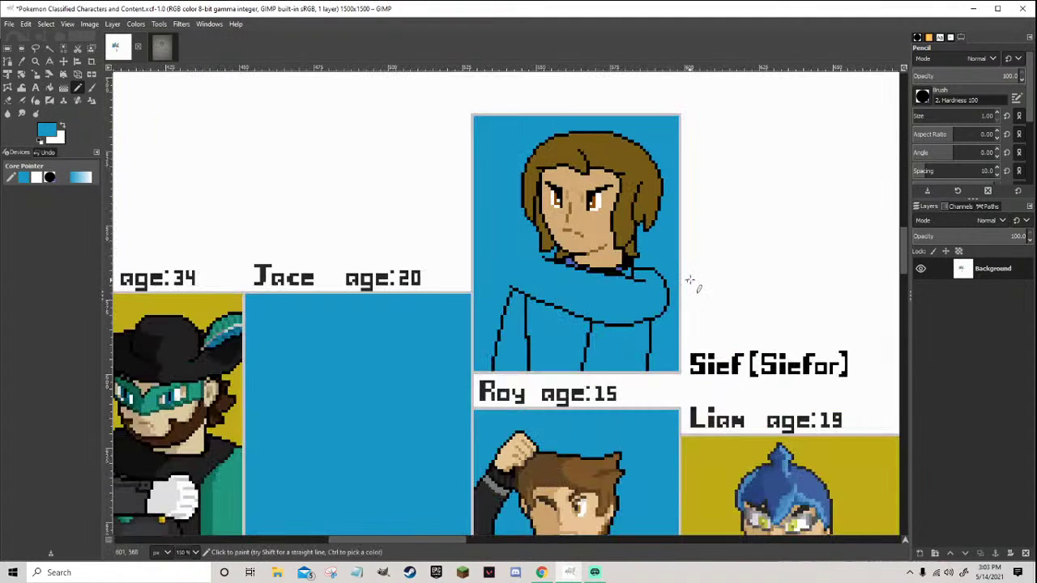
{"action": "scroll", "coordinate": [687, 277], "scroll_direction": "up", "scroll_amount": 6}
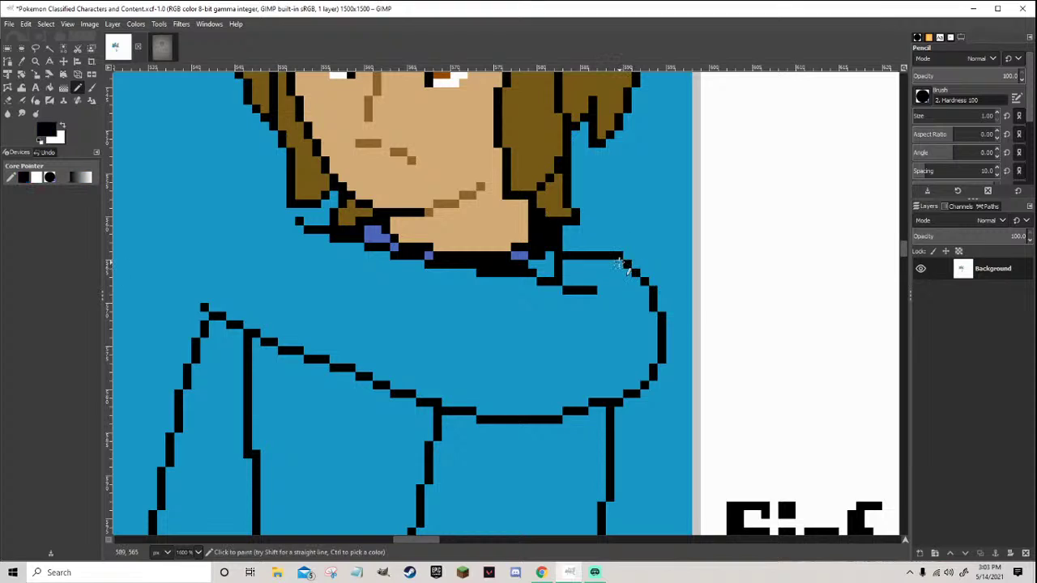
{"action": "left_click", "coordinate": [622, 256], "text": "ctrl"}
{"action": "scroll", "coordinate": [613, 261], "scroll_direction": "down", "scroll_amount": 6}
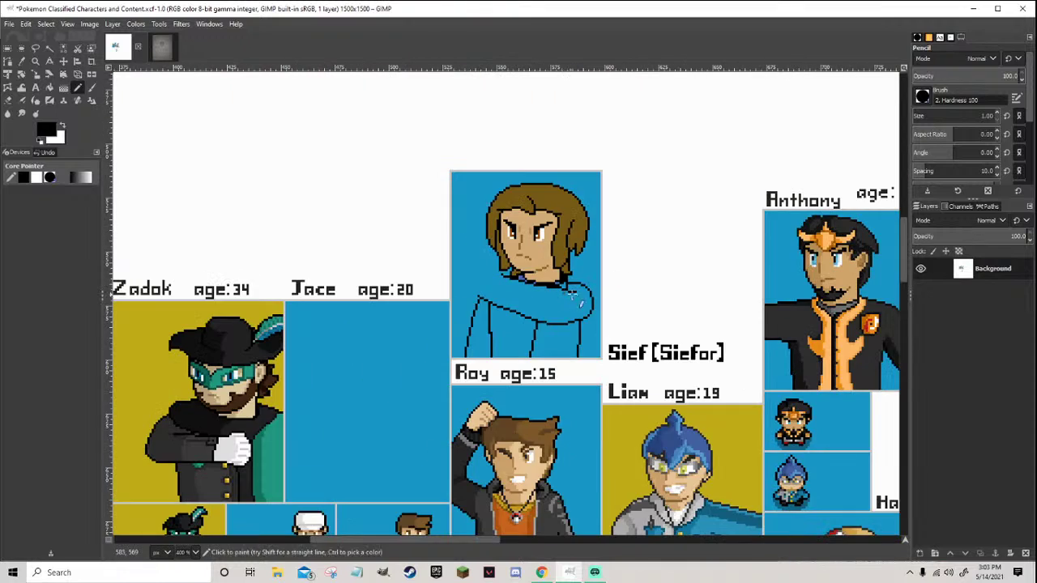
{"action": "scroll", "coordinate": [627, 290], "scroll_direction": "up", "scroll_amount": 6}
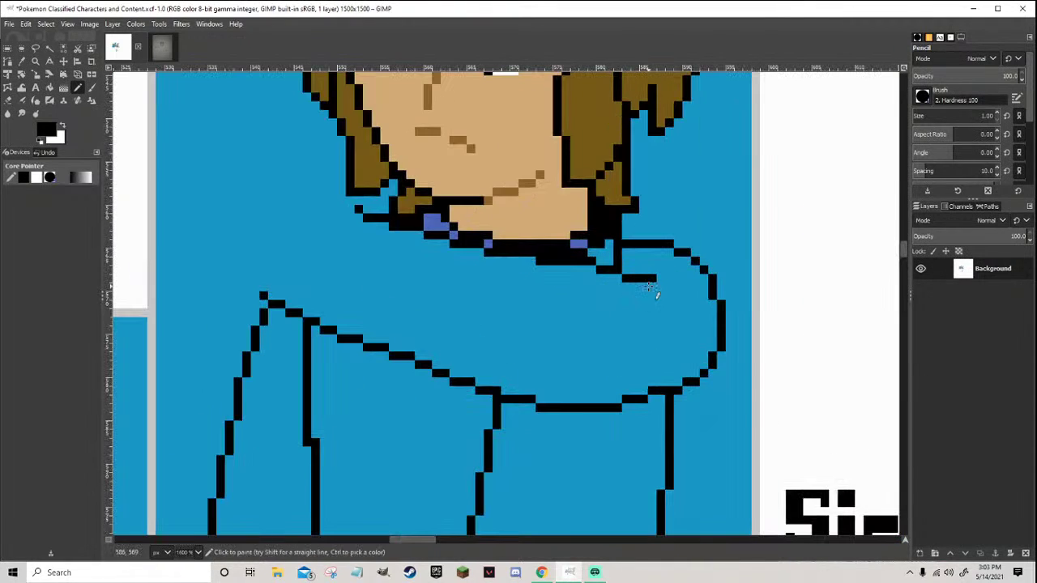
Thicken the underside of the neckline in black toward the fold line at its right end, touching up with sampled colors
{"action": "scroll", "coordinate": [599, 280], "scroll_direction": "up", "scroll_amount": 1}
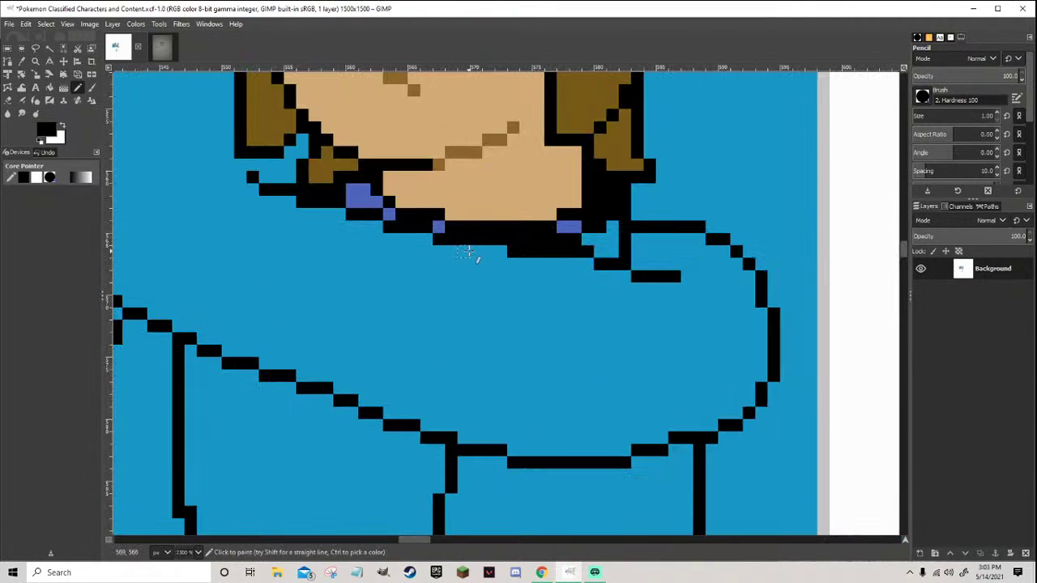
{"action": "left_click", "coordinate": [486, 261], "text": "ctrl"}
{"action": "mouse_move", "coordinate": [463, 251]}
{"action": "left_mouse_down"}
{"action": "mouse_move", "coordinate": [499, 251]}
{"action": "mouse_move", "coordinate": [524, 267]}
{"action": "mouse_move", "coordinate": [574, 264]}
{"action": "mouse_move", "coordinate": [591, 283]}
{"action": "mouse_move", "coordinate": [625, 277]}
{"action": "mouse_move", "coordinate": [629, 289]}
{"action": "mouse_move", "coordinate": [691, 284]}
{"action": "mouse_move", "coordinate": [631, 274]}
{"action": "left_mouse_up"}
{"action": "left_click", "coordinate": [502, 248], "text": "ctrl"}
{"action": "left_click", "coordinate": [688, 282], "text": "ctrl"}
{"action": "scroll", "coordinate": [618, 265], "scroll_direction": "down", "scroll_amount": 5}
{"action": "scroll", "coordinate": [624, 266], "scroll_direction": "up", "scroll_amount": 3}
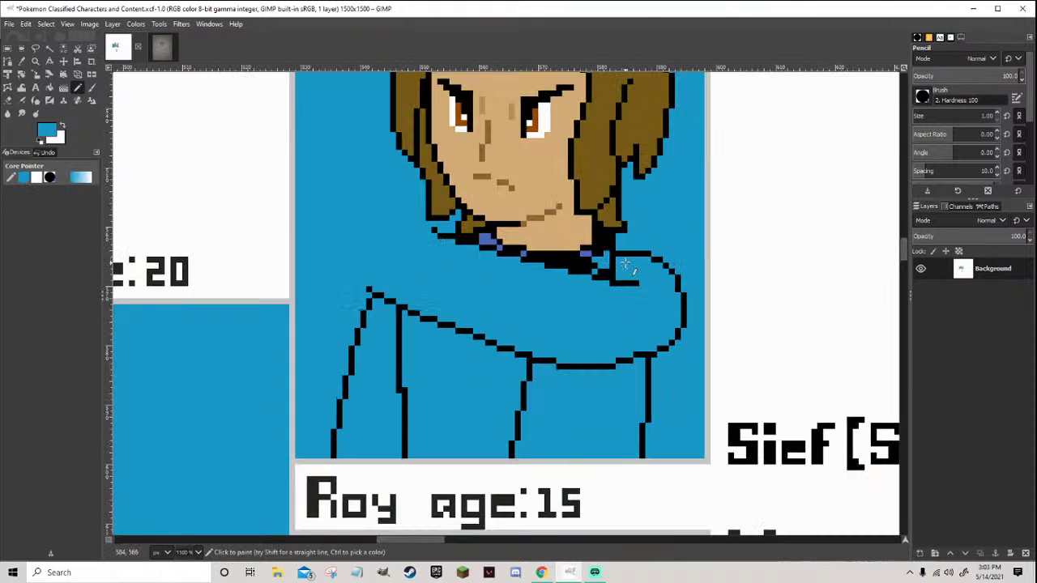
Fill a thin strip along the neckline's black underside with the collar's sampled purple-blue, adding a single pixel farther left
{"action": "scroll", "coordinate": [617, 267], "scroll_direction": "up", "scroll_amount": 3}
{"action": "left_click", "coordinate": [578, 301], "text": "ctrl"}
{"action": "left_click_drag", "start_coordinate": [561, 312], "coordinate": [495, 312]}
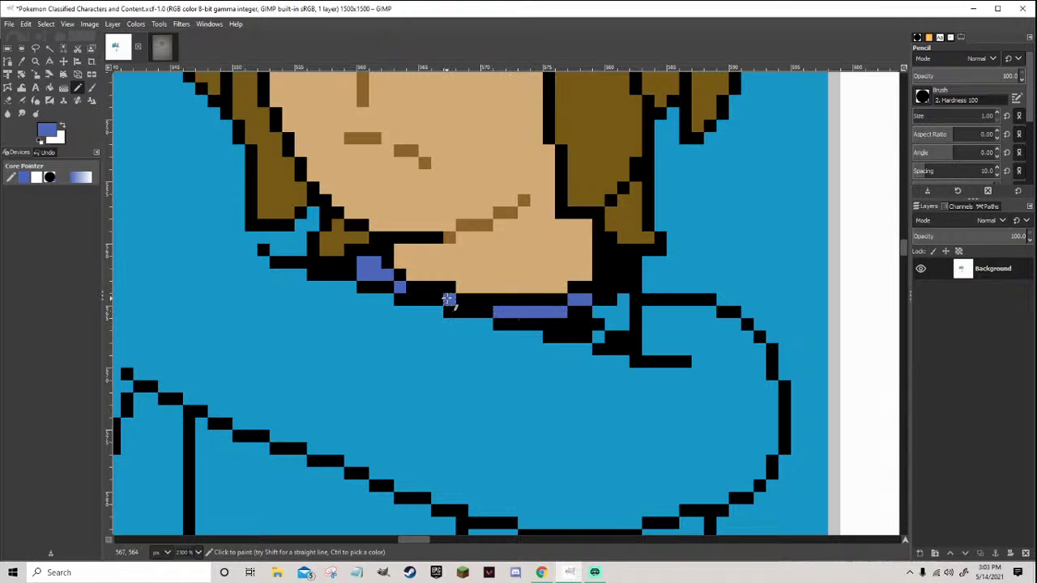
{"action": "scroll", "coordinate": [495, 335], "scroll_direction": "down", "scroll_amount": 2}
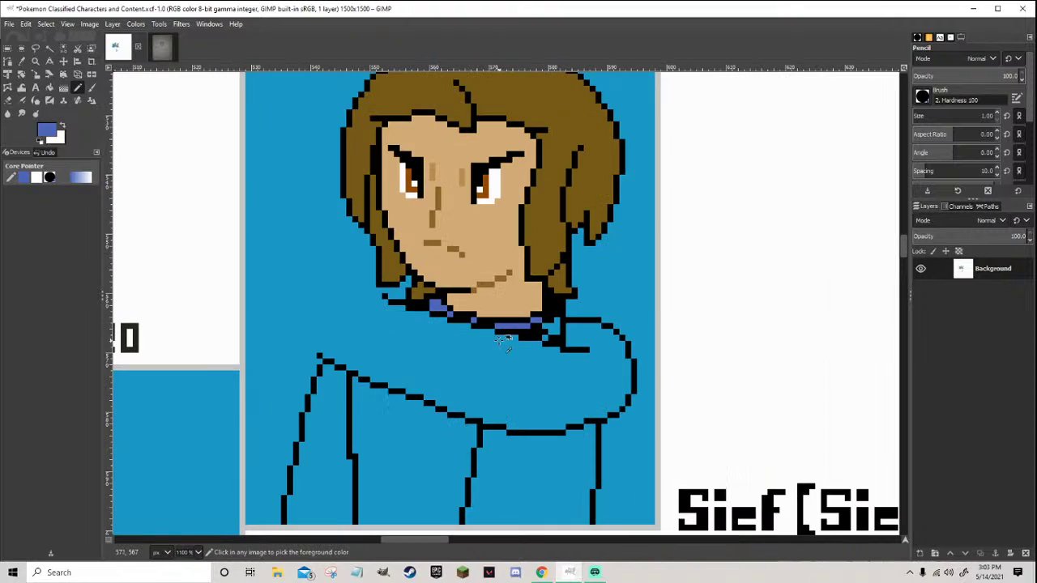
{"action": "scroll", "coordinate": [551, 337], "scroll_direction": "up", "scroll_amount": 2}
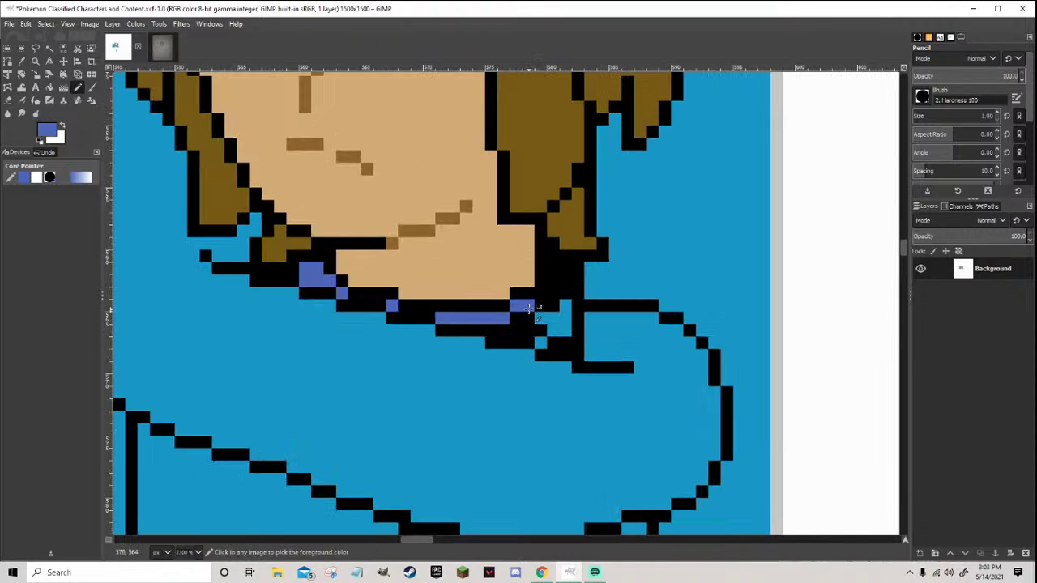
{"action": "scroll", "coordinate": [545, 309], "scroll_direction": "down", "scroll_amount": 3}
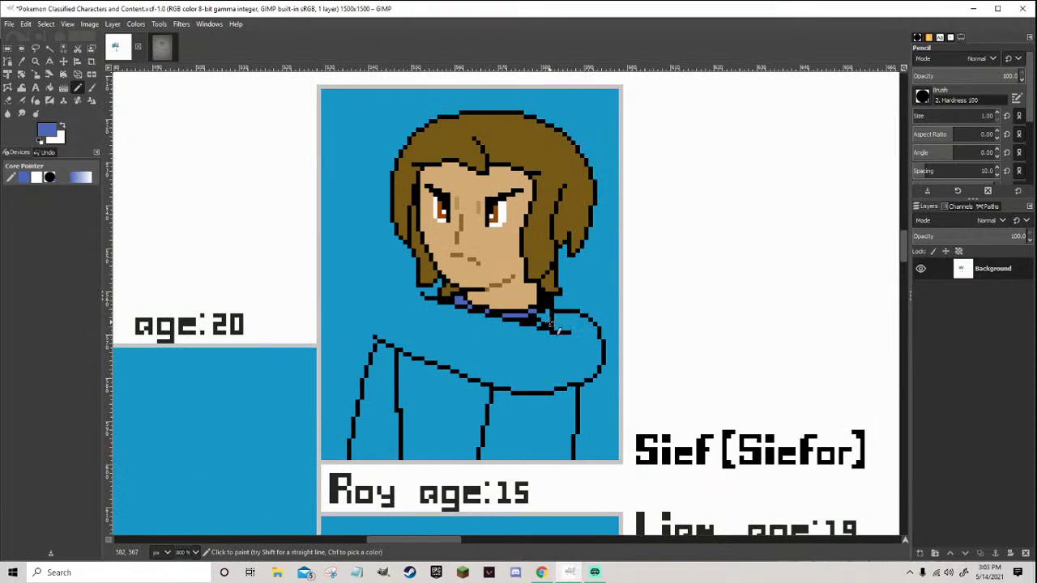
{"action": "scroll", "coordinate": [557, 328], "scroll_direction": "down", "scroll_amount": 2}
Thin the neckline's black underside and shorten the fold line at its right end using sampled background blue
{"action": "scroll", "coordinate": [552, 320], "scroll_direction": "up", "scroll_amount": 5}
{"action": "left_click", "coordinate": [552, 319], "text": "ctrl"}
{"action": "left_click_drag", "start_coordinate": [551, 318], "coordinate": [514, 317]}
{"action": "scroll", "coordinate": [526, 328], "scroll_direction": "down", "scroll_amount": 8}
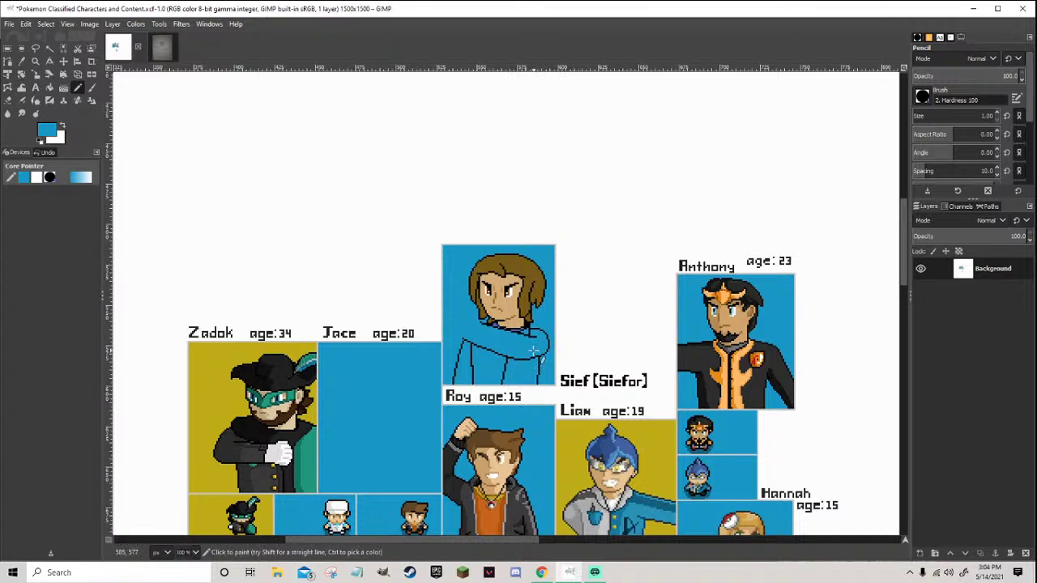
Rework the tip of the fold line beside the neckline's right end with sampled black and background blue, ending it in a short downward slope
{"action": "scroll", "coordinate": [530, 342], "scroll_direction": "up", "scroll_amount": 7}
{"action": "scroll", "coordinate": [530, 343], "scroll_direction": "up", "scroll_amount": 1}
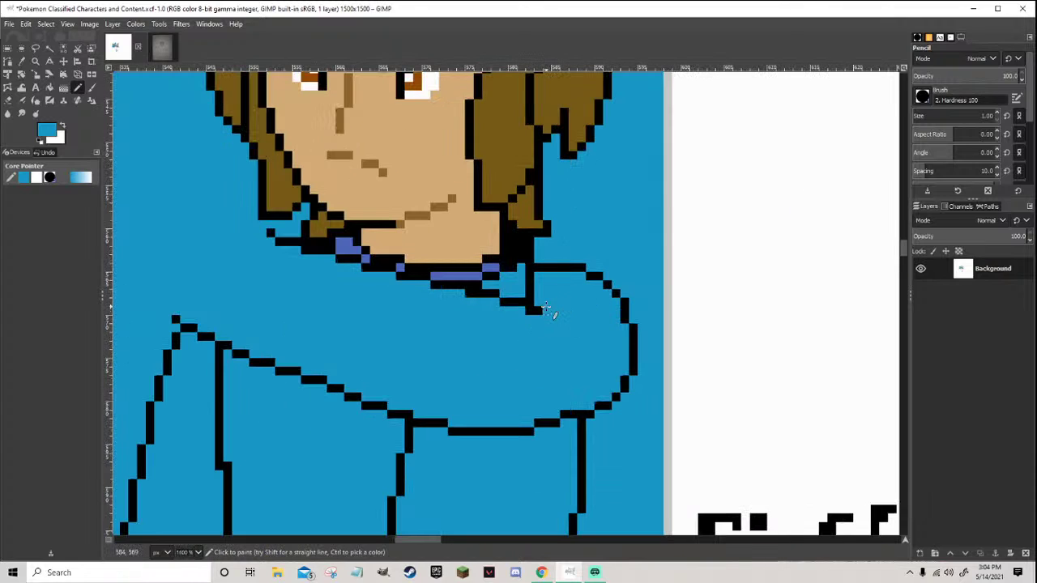
{"action": "left_click", "coordinate": [532, 302], "text": "ctrl"}
{"action": "scroll", "coordinate": [531, 302], "scroll_direction": "down", "scroll_amount": 7}
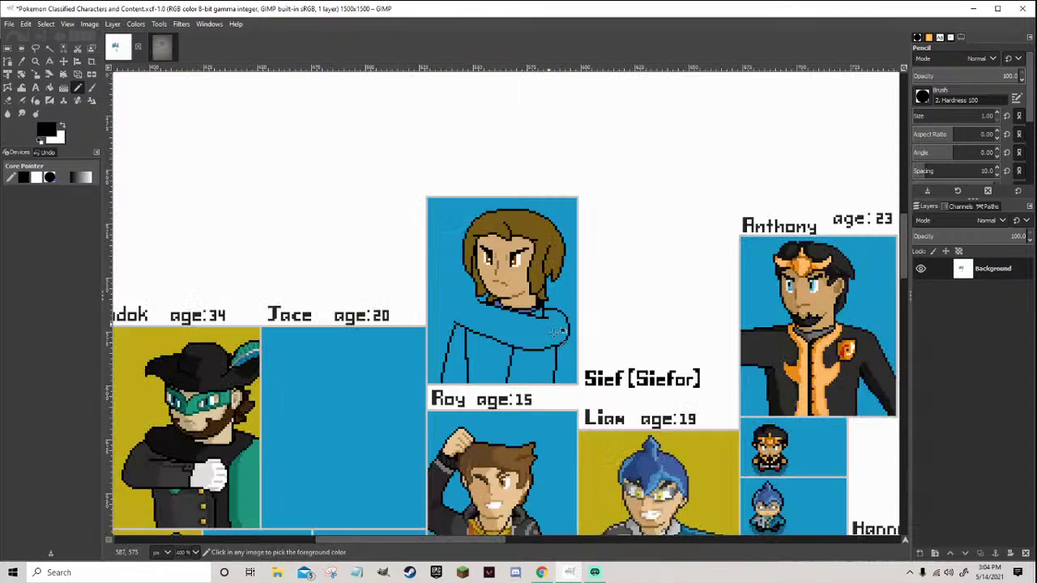
{"action": "scroll", "coordinate": [554, 350], "scroll_direction": "up", "scroll_amount": 6}
{"action": "left_click", "coordinate": [553, 297], "text": "ctrl"}
{"action": "scroll", "coordinate": [553, 300], "scroll_direction": "down", "scroll_amount": 7}
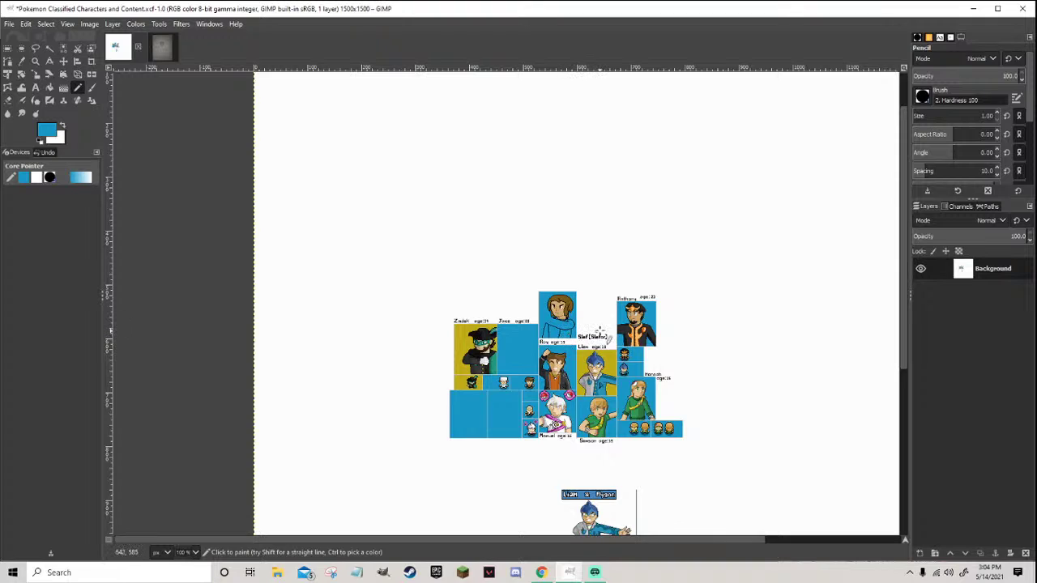
{"action": "scroll", "coordinate": [571, 324], "scroll_direction": "up", "scroll_amount": 6}
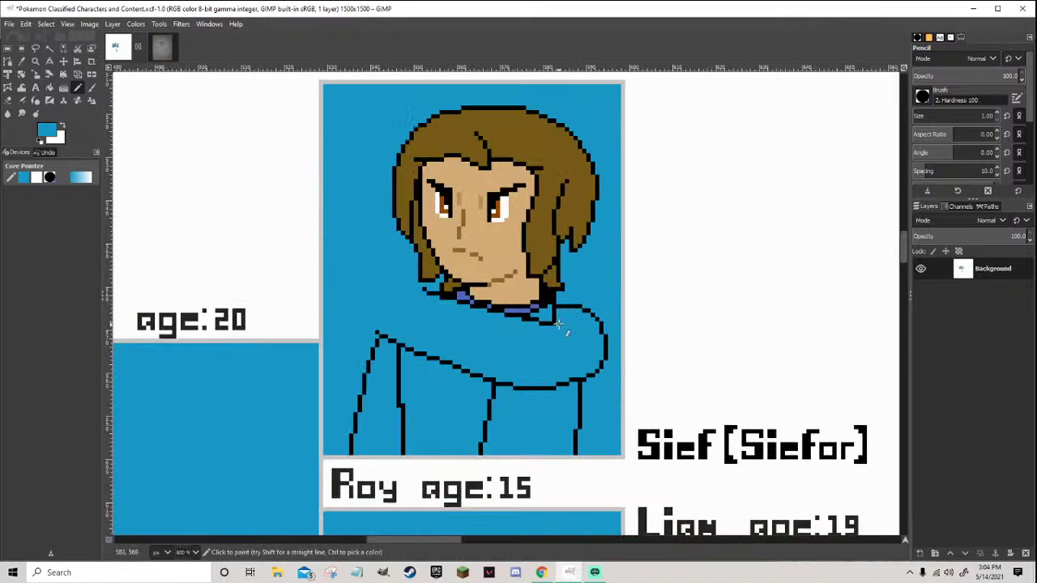
{"action": "left_click", "coordinate": [552, 322], "text": "ctrl"}
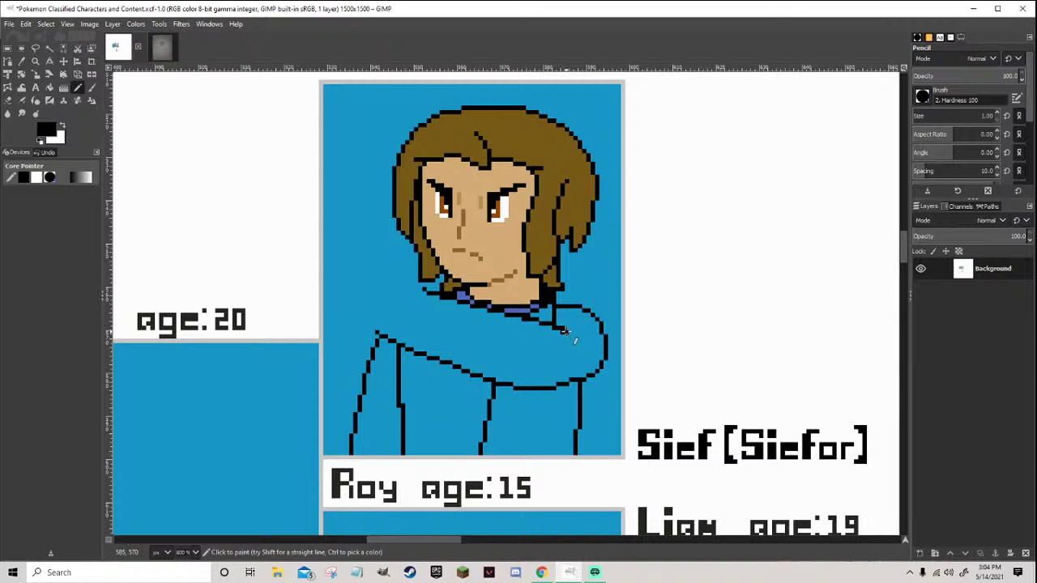
{"action": "scroll", "coordinate": [565, 332], "scroll_direction": "down", "scroll_amount": 6}
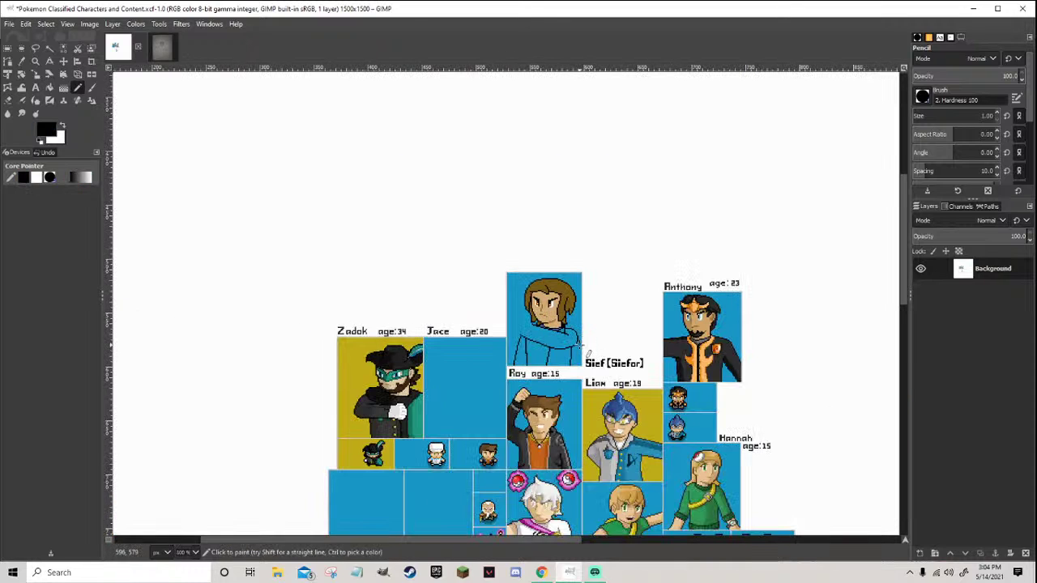
Check the brown-haired character's portrait up close against the whole character sheet, and save the image
{"action": "scroll", "coordinate": [579, 347], "scroll_direction": "up", "scroll_amount": 7}
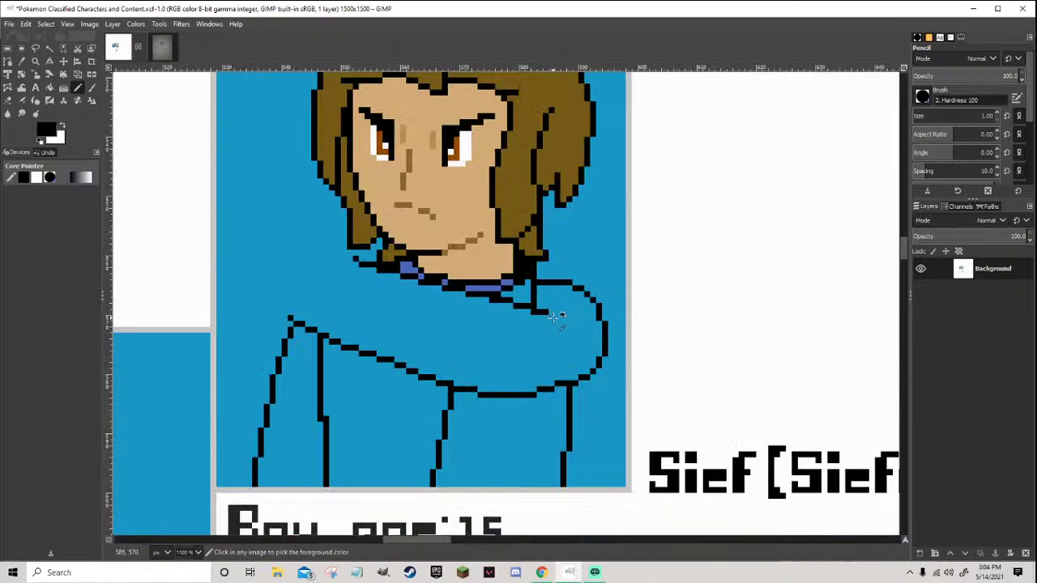
{"action": "scroll", "coordinate": [553, 315], "scroll_direction": "down", "scroll_amount": 7}
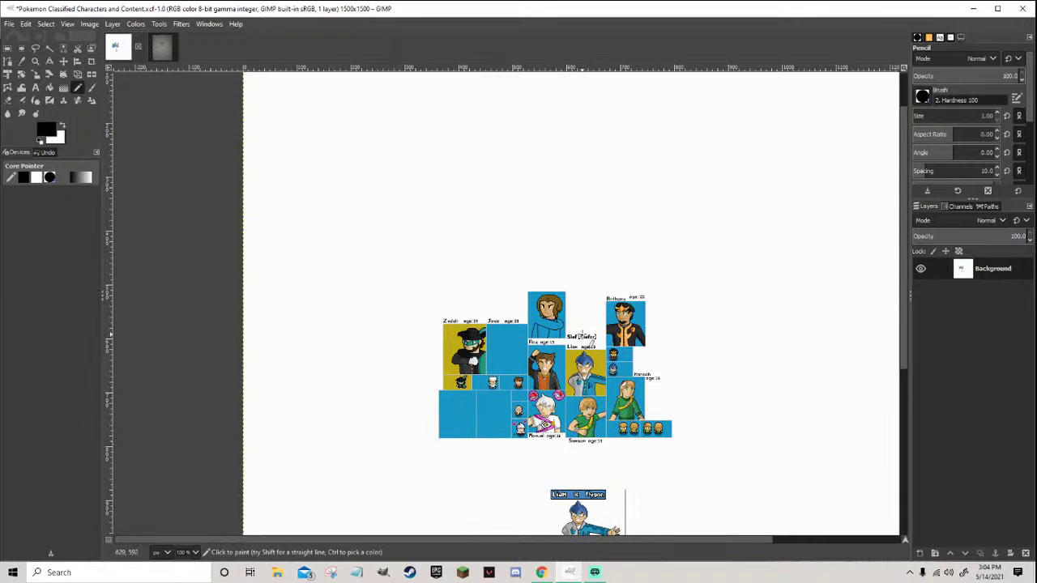
{"action": "key", "text": "ctrl+s"}
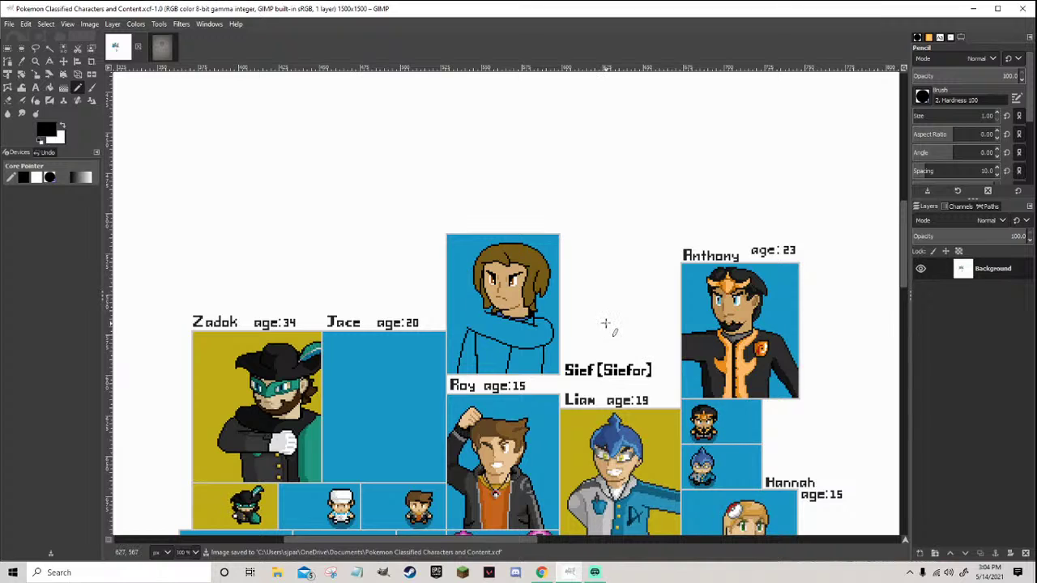
Flatten the lower outline of the brown-haired character's wrapped garment into a straight black line, clearing the old curve with background blue
{"action": "scroll", "coordinate": [607, 364], "scroll_direction": "up", "scroll_amount": 3}
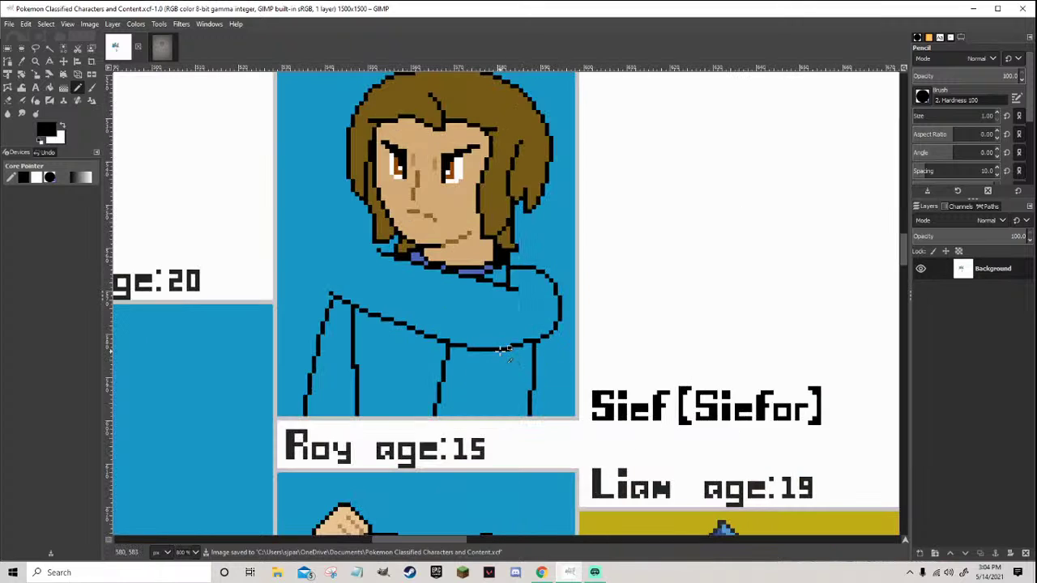
{"action": "scroll", "coordinate": [539, 350], "scroll_direction": "up", "scroll_amount": 5}
{"action": "mouse_move", "coordinate": [481, 340]}
{"action": "left_mouse_down"}
{"action": "mouse_move", "coordinate": [565, 331]}
{"action": "mouse_move", "coordinate": [593, 307]}
{"action": "mouse_move", "coordinate": [609, 263]}
{"action": "mouse_move", "coordinate": [598, 252]}
{"action": "mouse_move", "coordinate": [580, 315]}
{"action": "mouse_move", "coordinate": [485, 328]}
{"action": "mouse_move", "coordinate": [573, 306]}
{"action": "mouse_move", "coordinate": [561, 328]}
{"action": "left_mouse_up"}
{"action": "left_click", "coordinate": [597, 250], "text": "ctrl"}
{"action": "left_click", "coordinate": [560, 330], "text": "ctrl"}
{"action": "key", "text": "1"}
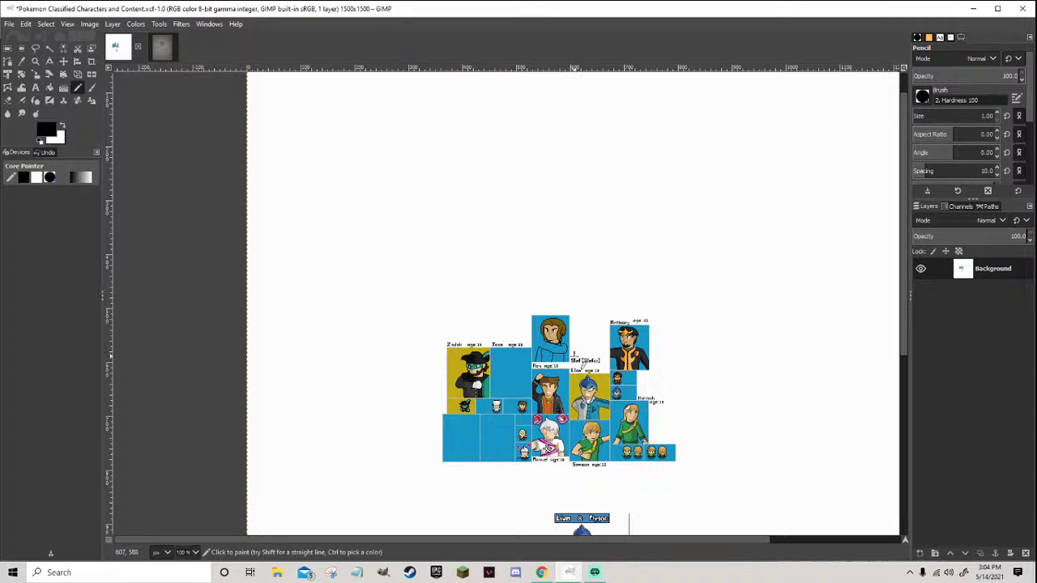
Extend the black shoulder outline to the portrait's right border and erase the old rounded side with background blue
{"action": "scroll", "coordinate": [576, 361], "scroll_direction": "up", "scroll_amount": 7}
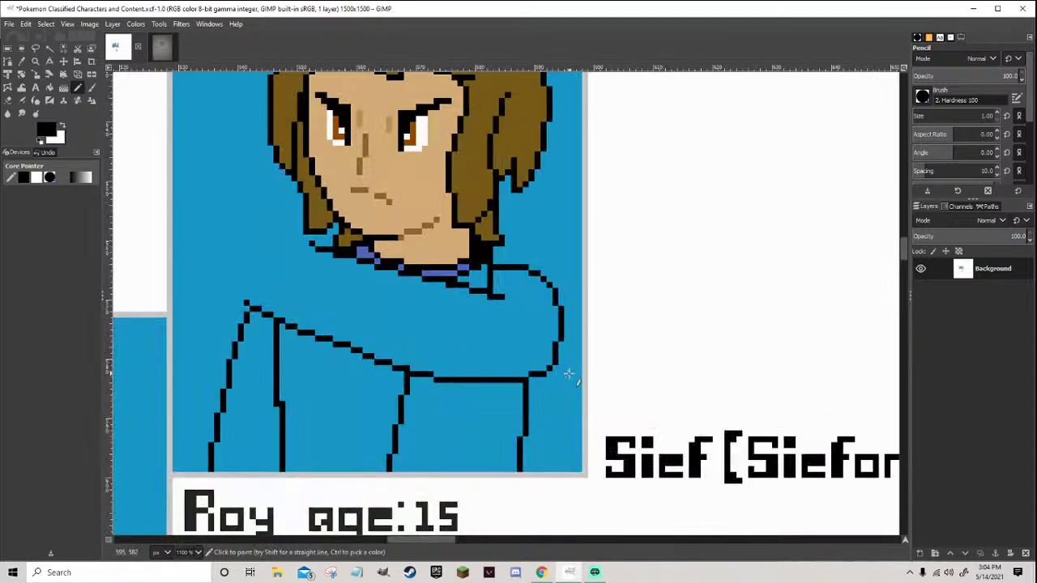
{"action": "scroll", "coordinate": [544, 297], "scroll_direction": "up", "scroll_amount": 2}
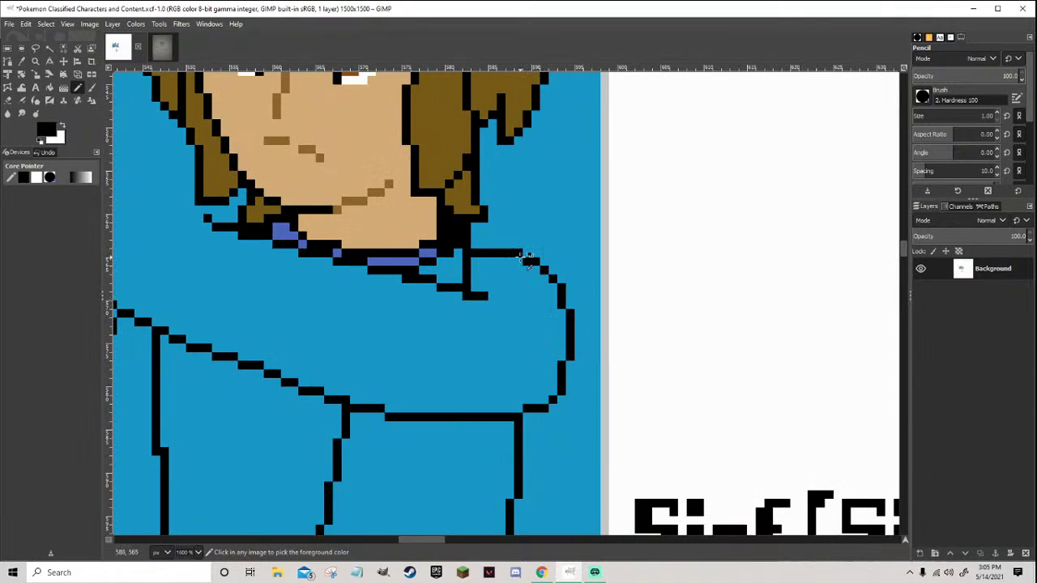
{"action": "mouse_move", "coordinate": [526, 255]}
{"action": "left_mouse_down"}
{"action": "mouse_move", "coordinate": [596, 271]}
{"action": "mouse_move", "coordinate": [579, 276]}
{"action": "mouse_move", "coordinate": [571, 273]}
{"action": "mouse_move", "coordinate": [587, 270]}
{"action": "mouse_move", "coordinate": [527, 259]}
{"action": "mouse_move", "coordinate": [560, 289]}
{"action": "mouse_move", "coordinate": [576, 338]}
{"action": "mouse_move", "coordinate": [562, 384]}
{"action": "mouse_move", "coordinate": [524, 417]}
{"action": "left_mouse_up"}
{"action": "left_click", "coordinate": [551, 271], "text": "ctrl"}
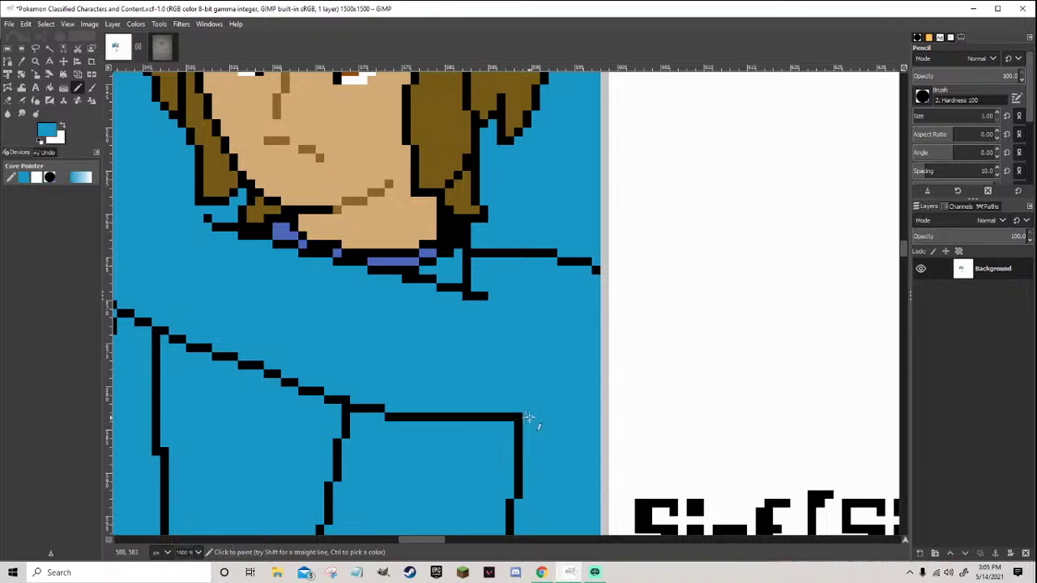
Continue the garment's lower outline in black, curving up to the portrait's right border, and clean up stray pixels on the grey frame
{"action": "left_click", "coordinate": [515, 414], "text": "ctrl"}
{"action": "mouse_move", "coordinate": [516, 414]}
{"action": "left_mouse_down"}
{"action": "mouse_move", "coordinate": [550, 416]}
{"action": "mouse_move", "coordinate": [595, 393]}
{"action": "left_mouse_up"}
{"action": "left_click", "coordinate": [596, 397], "text": "ctrl"}
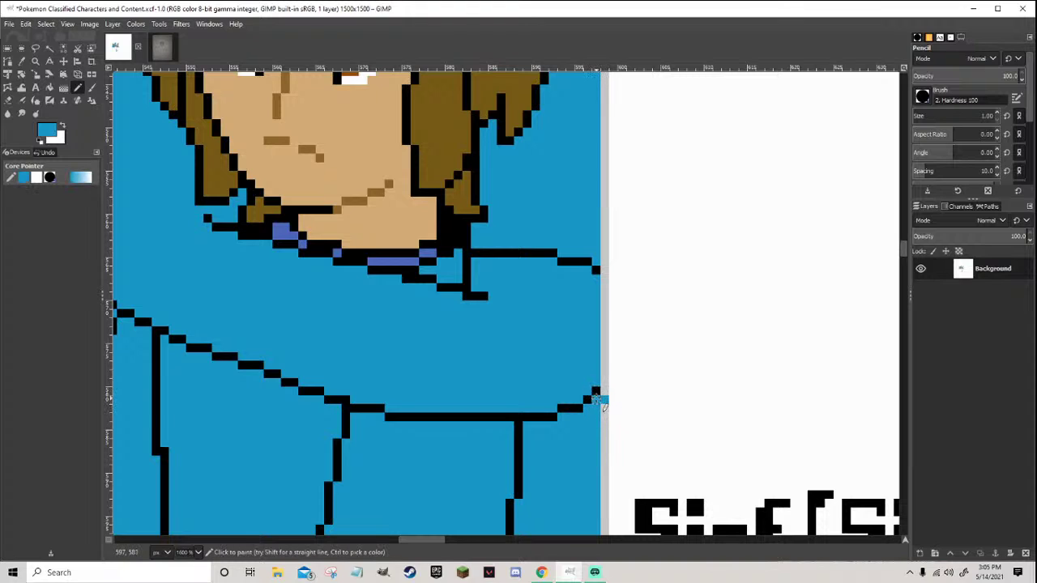
{"action": "left_click", "coordinate": [604, 401], "text": "ctrl"}
{"action": "scroll", "coordinate": [606, 407], "scroll_direction": "down", "scroll_amount": 4, "text": "ctrl"}
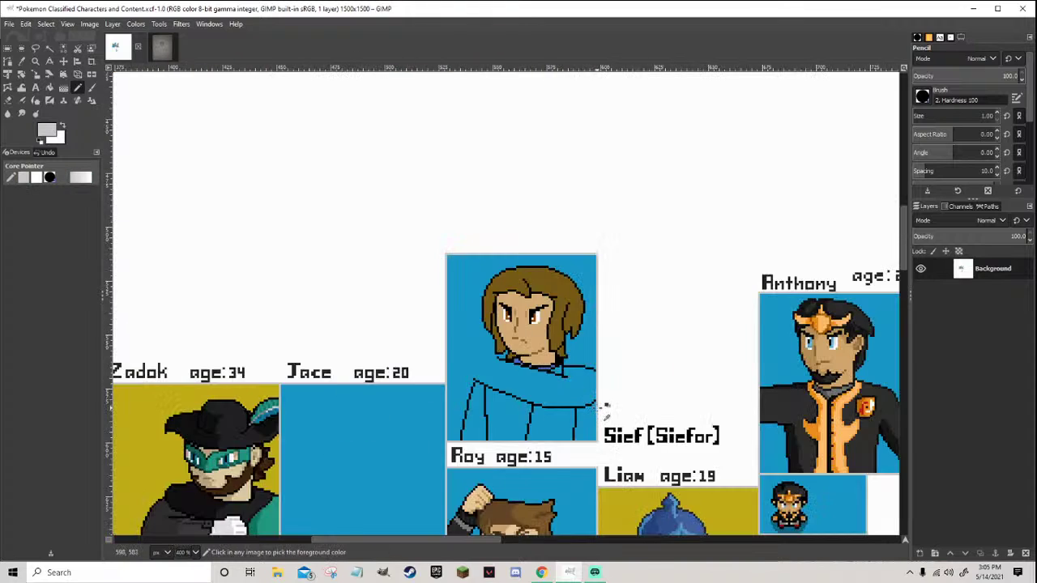
Erase the black pixels joining the tops of the two leftmost body lines and the collar's stray left tip with background blue
{"action": "scroll", "coordinate": [605, 407], "scroll_direction": "down", "scroll_amount": 3, "text": "ctrl"}
{"action": "scroll", "coordinate": [600, 415], "scroll_direction": "up", "scroll_amount": 6, "text": "ctrl"}
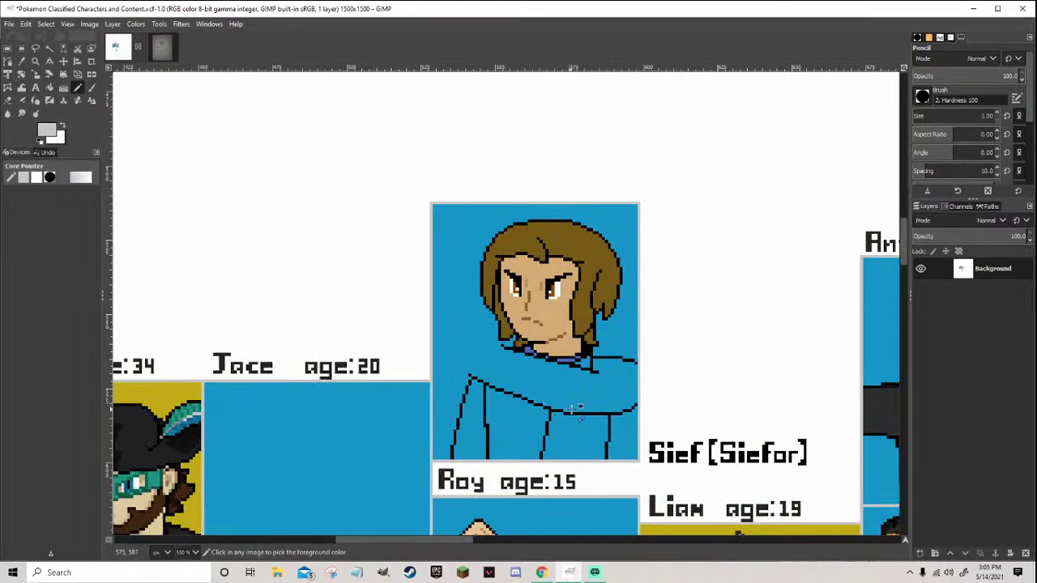
{"action": "left_click", "coordinate": [523, 394], "text": "ctrl"}
{"action": "scroll", "coordinate": [518, 393], "scroll_direction": "up", "scroll_amount": 2, "text": "ctrl"}
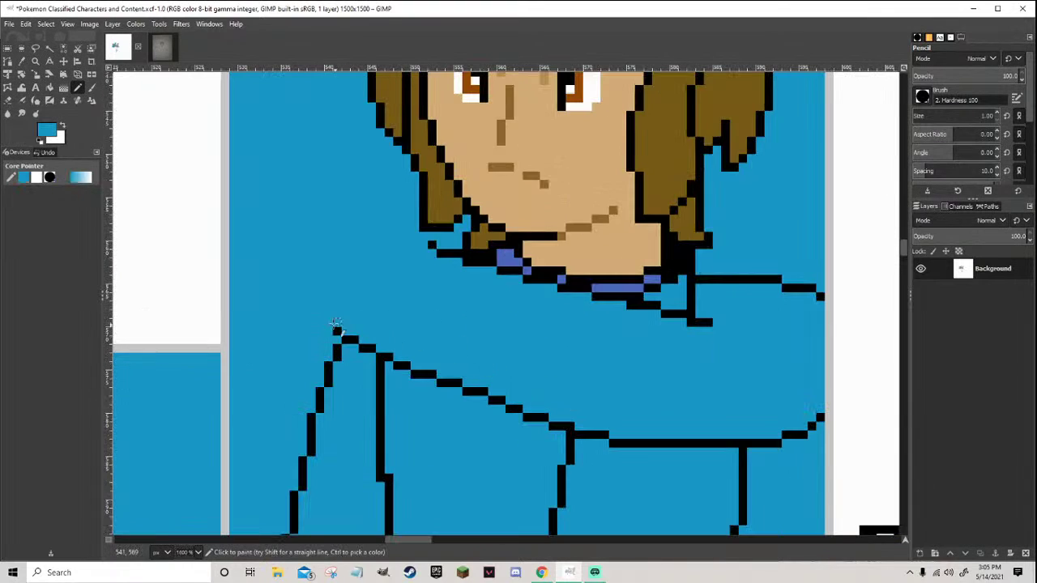
{"action": "scroll", "coordinate": [515, 343], "scroll_direction": "down", "scroll_amount": 7, "text": "ctrl"}
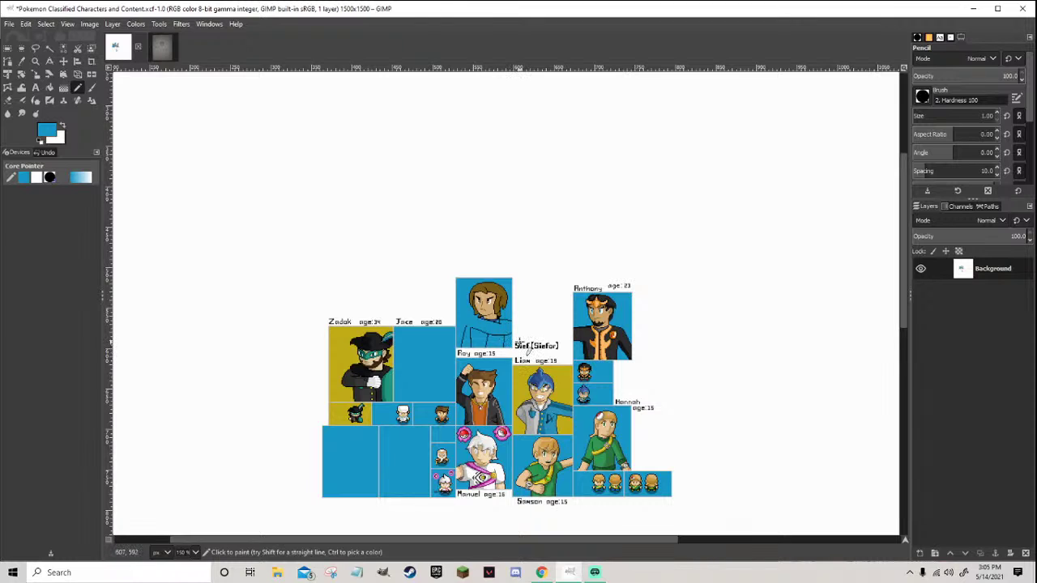
Rework the black pixels at the collar outline's lower right corner and save the image
{"action": "scroll", "coordinate": [499, 324], "scroll_direction": "up", "scroll_amount": 7, "text": "ctrl"}
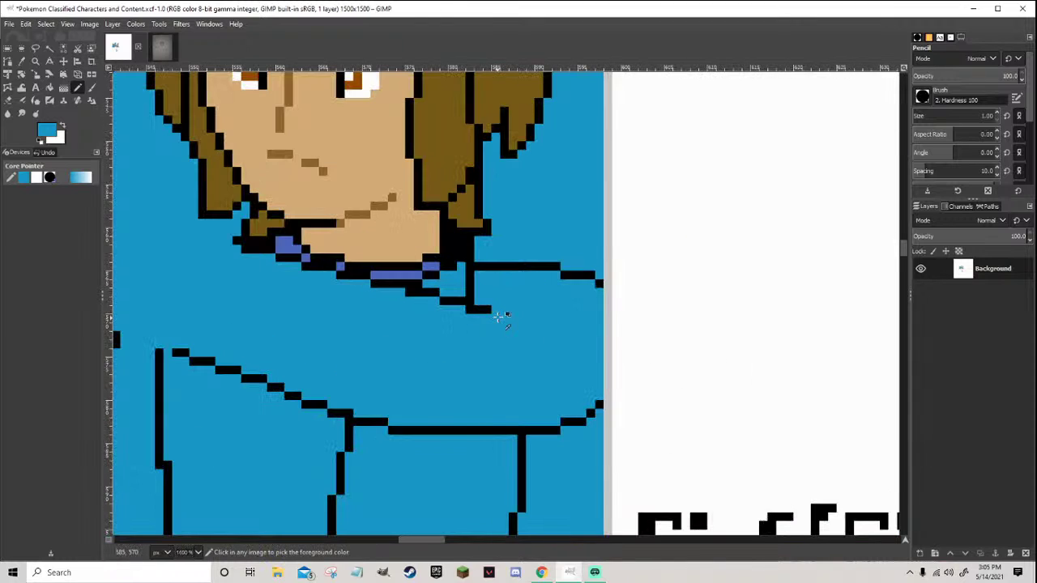
{"action": "left_click", "coordinate": [483, 312]}
{"action": "left_click", "coordinate": [472, 308]}
{"action": "key", "text": "d"}
{"action": "scroll", "coordinate": [477, 312], "scroll_direction": "down", "scroll_amount": 10, "text": "ctrl"}
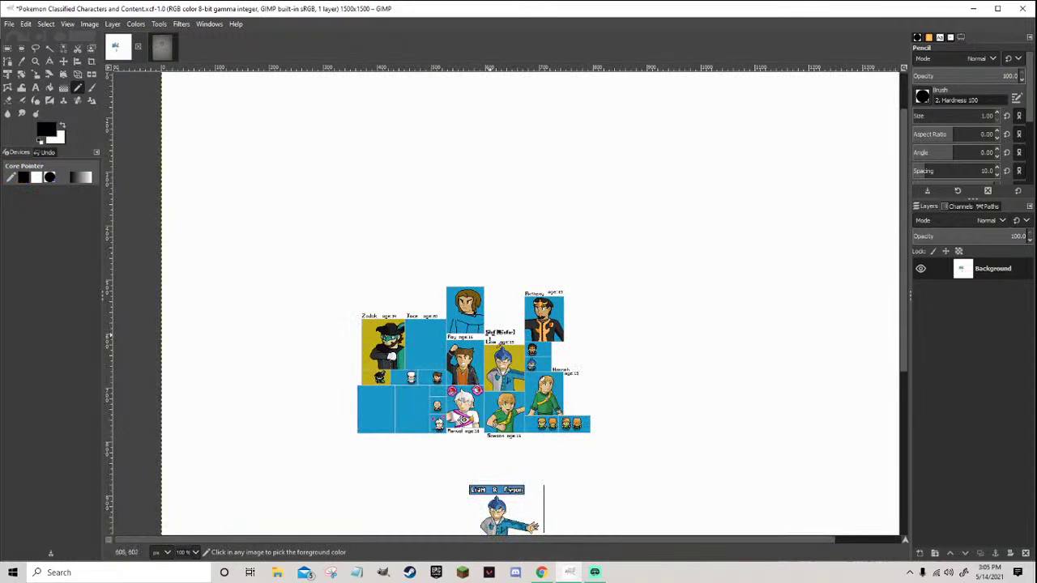
{"action": "scroll", "coordinate": [499, 340], "scroll_direction": "up", "scroll_amount": 9, "text": "ctrl"}
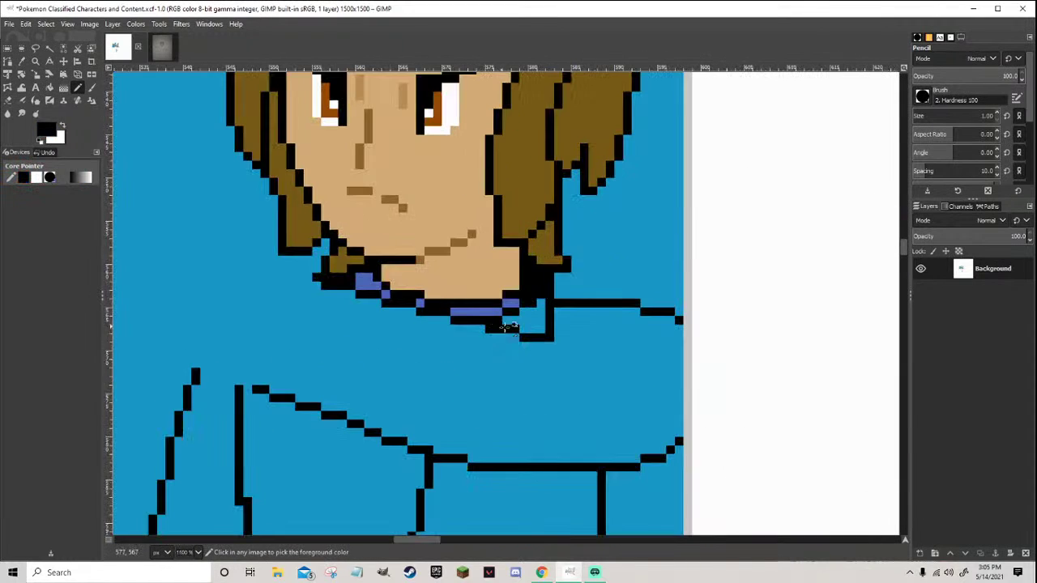
{"action": "scroll", "coordinate": [585, 356], "scroll_direction": "down", "scroll_amount": 9, "text": "ctrl"}
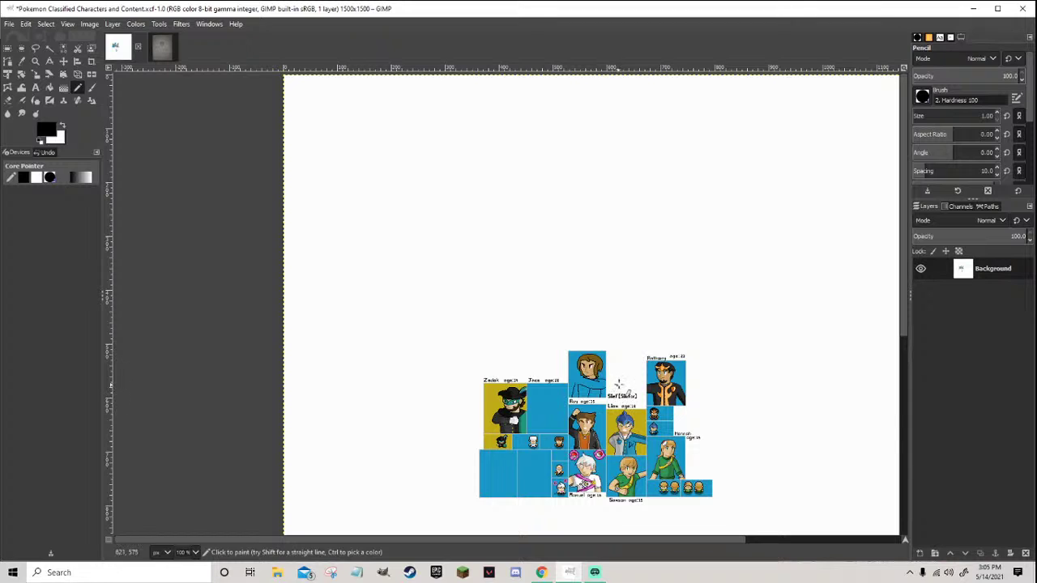
{"action": "scroll", "coordinate": [613, 381], "scroll_direction": "up", "scroll_amount": 3, "text": "ctrl"}
{"action": "key", "text": "ctrl+s"}
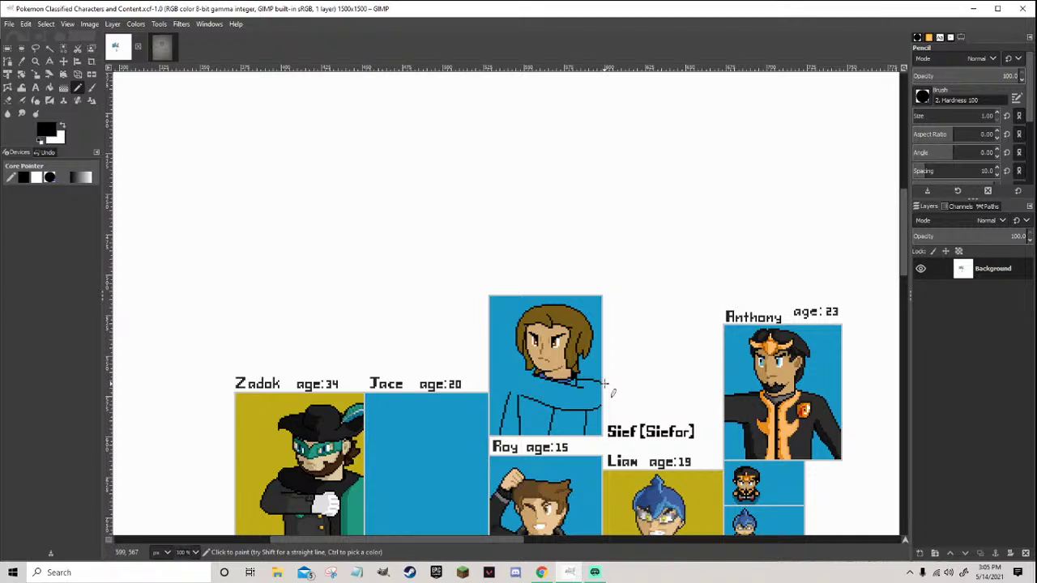
Erase the flat middle stretch of the garment's lower outline with the sampled background blue
{"action": "scroll", "coordinate": [583, 409], "scroll_direction": "up", "scroll_amount": 1}
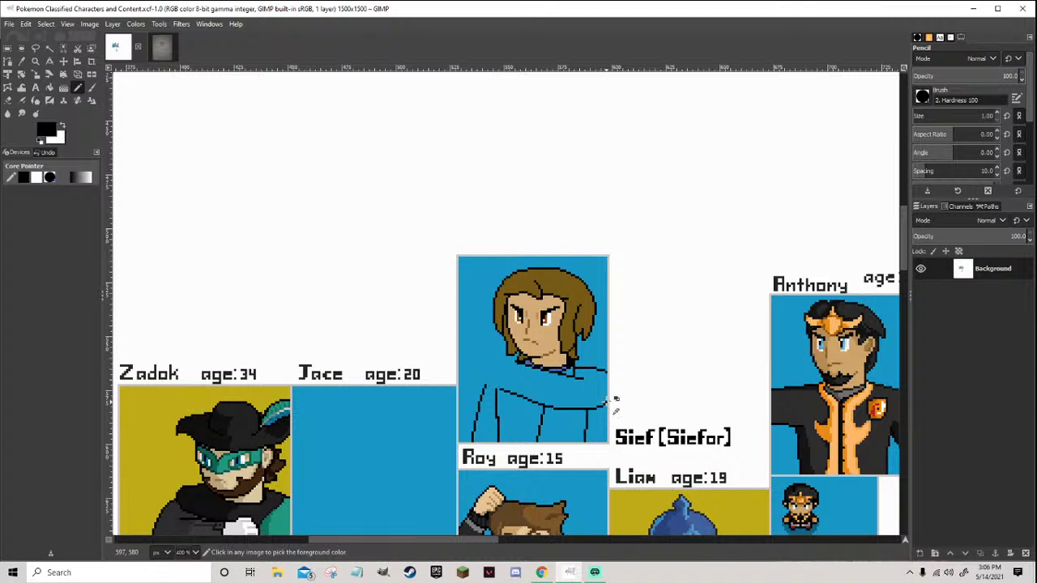
{"action": "scroll", "coordinate": [615, 409], "scroll_direction": "down", "scroll_amount": 6}
{"action": "scroll", "coordinate": [625, 401], "scroll_direction": "up", "scroll_amount": 5}
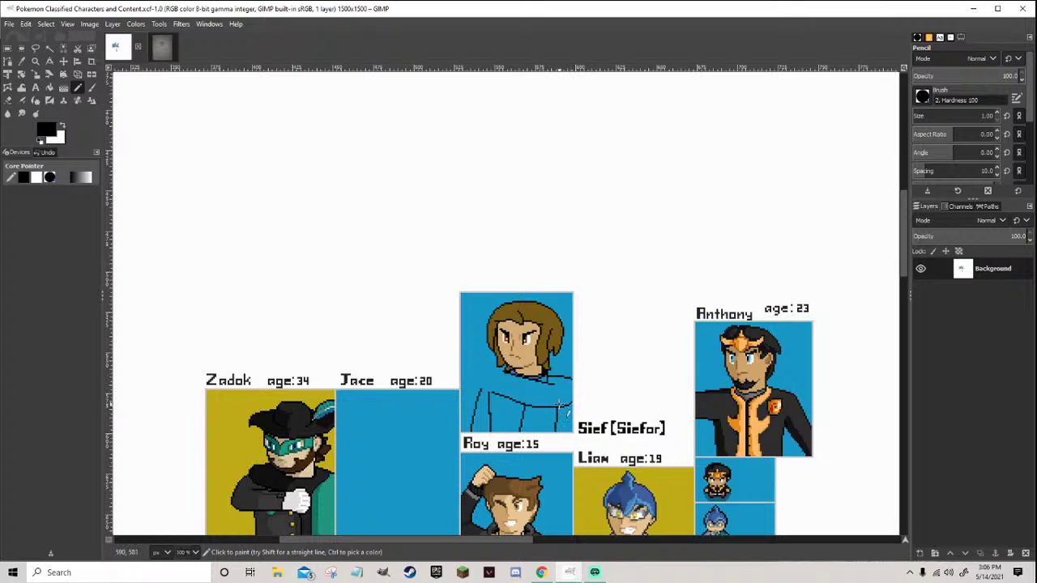
{"action": "scroll", "coordinate": [563, 405], "scroll_direction": "up", "scroll_amount": 3}
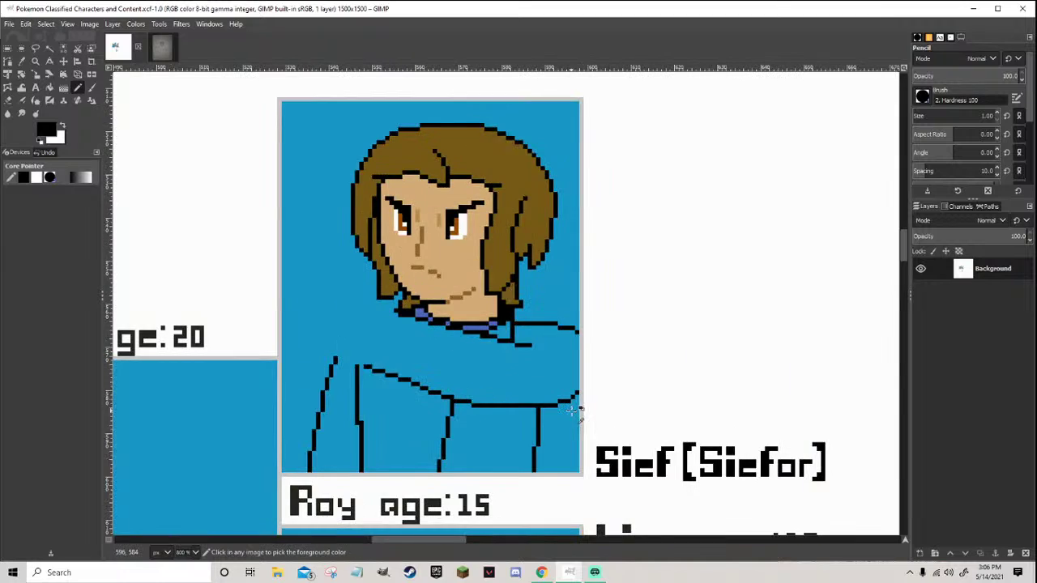
{"action": "left_click", "coordinate": [554, 431], "text": "ctrl"}
{"action": "left_click_drag", "start_coordinate": [516, 407], "coordinate": [559, 409]}
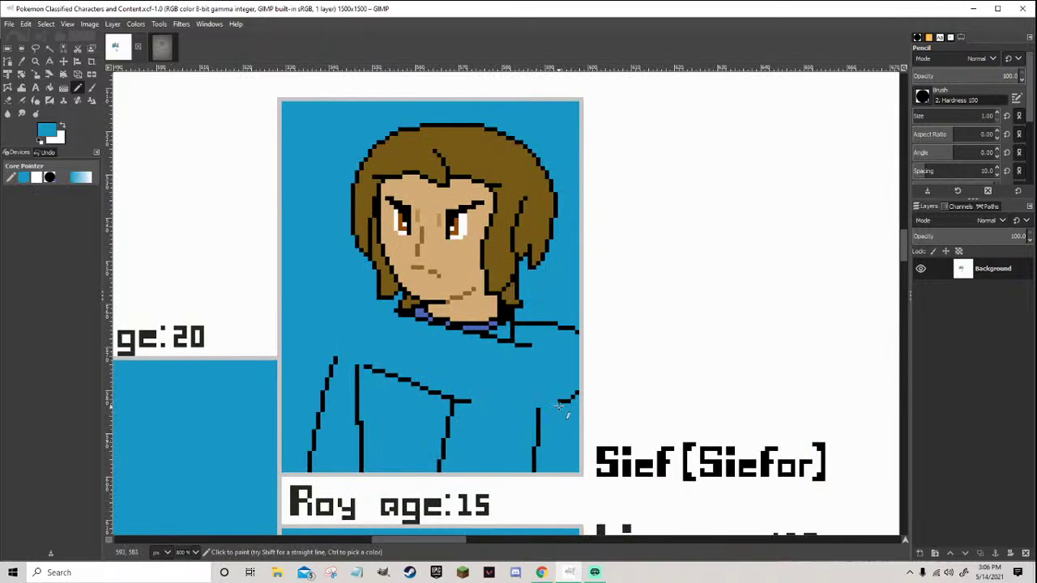
Redraw the erased stretch of the garment's lower outline in black as a gently stepped curve
{"action": "scroll", "coordinate": [559, 409], "scroll_direction": "up", "scroll_amount": 3}
{"action": "left_click", "coordinate": [295, 368], "text": "ctrl"}
{"action": "scroll", "coordinate": [316, 376], "scroll_direction": "down", "scroll_amount": 2}
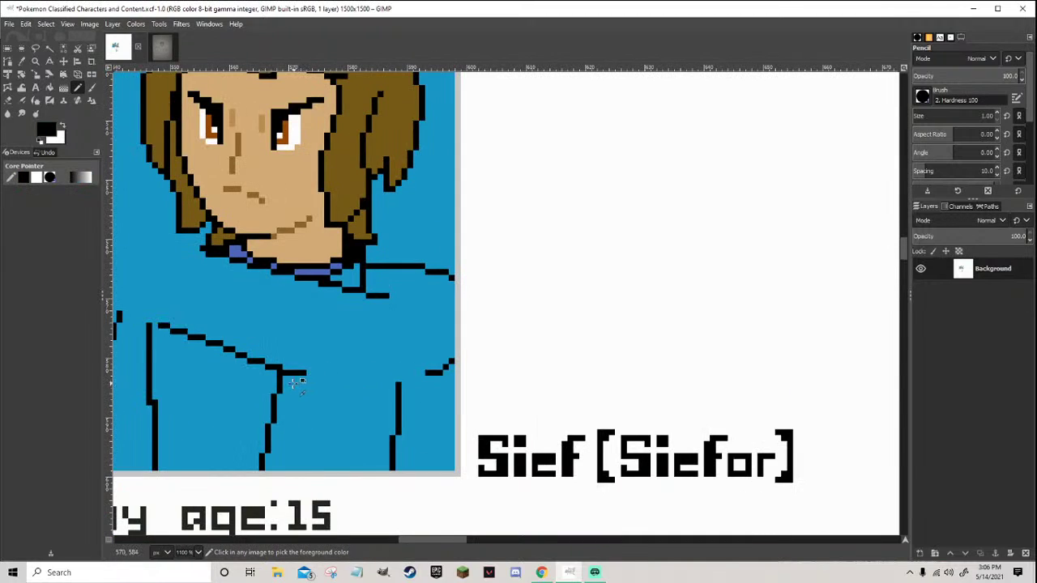
{"action": "scroll", "coordinate": [320, 374], "scroll_direction": "up", "scroll_amount": 1}
{"action": "mouse_move", "coordinate": [322, 377]}
{"action": "left_mouse_down"}
{"action": "mouse_move", "coordinate": [463, 389]}
{"action": "mouse_move", "coordinate": [505, 370]}
{"action": "mouse_move", "coordinate": [500, 358]}
{"action": "mouse_move", "coordinate": [512, 373]}
{"action": "mouse_move", "coordinate": [394, 377]}
{"action": "mouse_move", "coordinate": [317, 366]}
{"action": "left_mouse_up"}
{"action": "left_click", "coordinate": [499, 358], "text": "ctrl"}
{"action": "scroll", "coordinate": [322, 362], "scroll_direction": "down", "scroll_amount": 9}
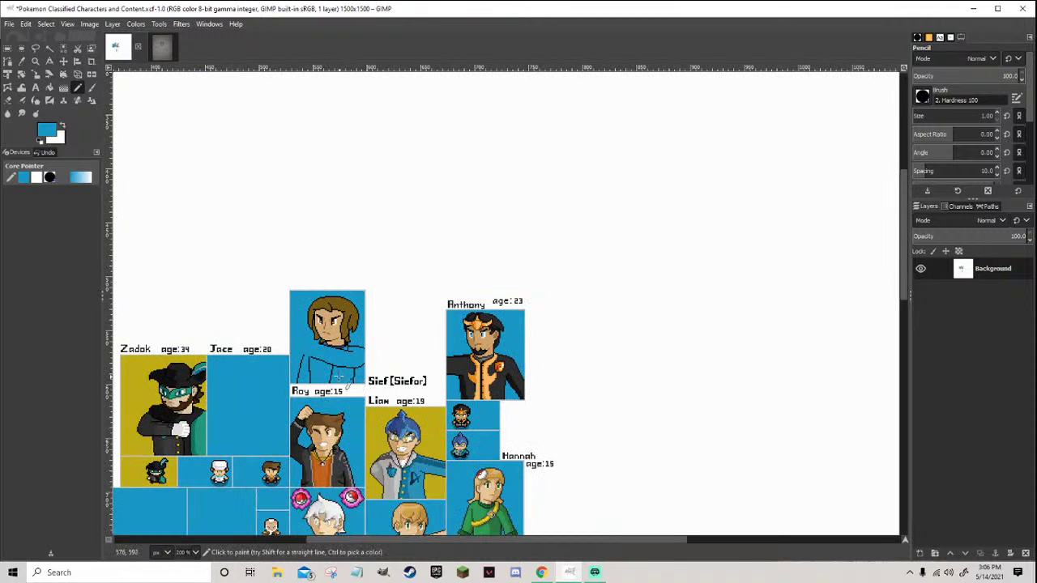
Clean up the step in the middle of the garment's lower outline, using sampled black and background blue
{"action": "scroll", "coordinate": [335, 371], "scroll_direction": "up", "scroll_amount": 9}
{"action": "scroll", "coordinate": [336, 371], "scroll_direction": "down", "scroll_amount": 9}
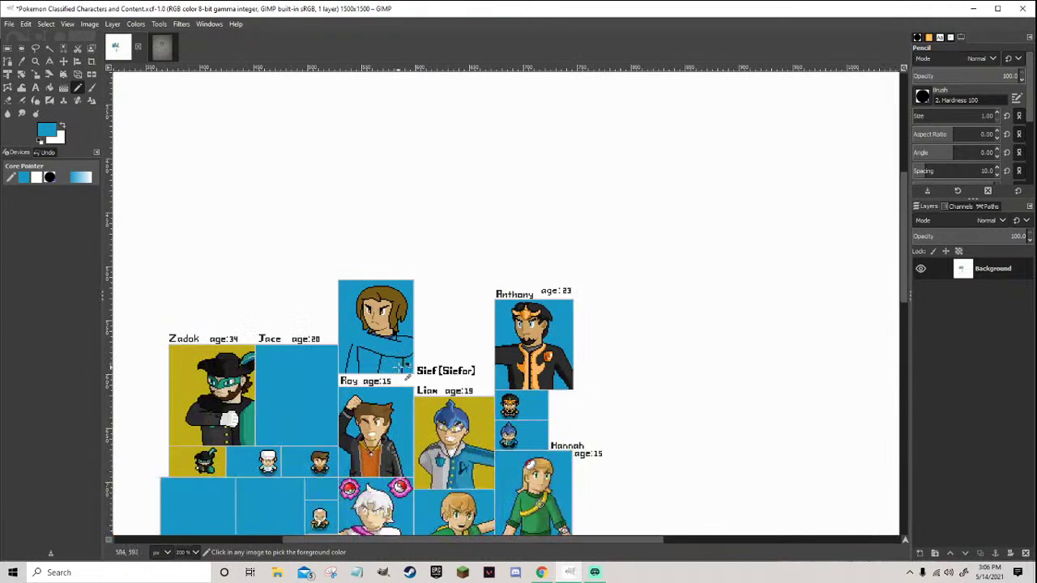
{"action": "scroll", "coordinate": [335, 371], "scroll_direction": "up", "scroll_amount": 5}
{"action": "scroll", "coordinate": [415, 354], "scroll_direction": "up", "scroll_amount": 3}
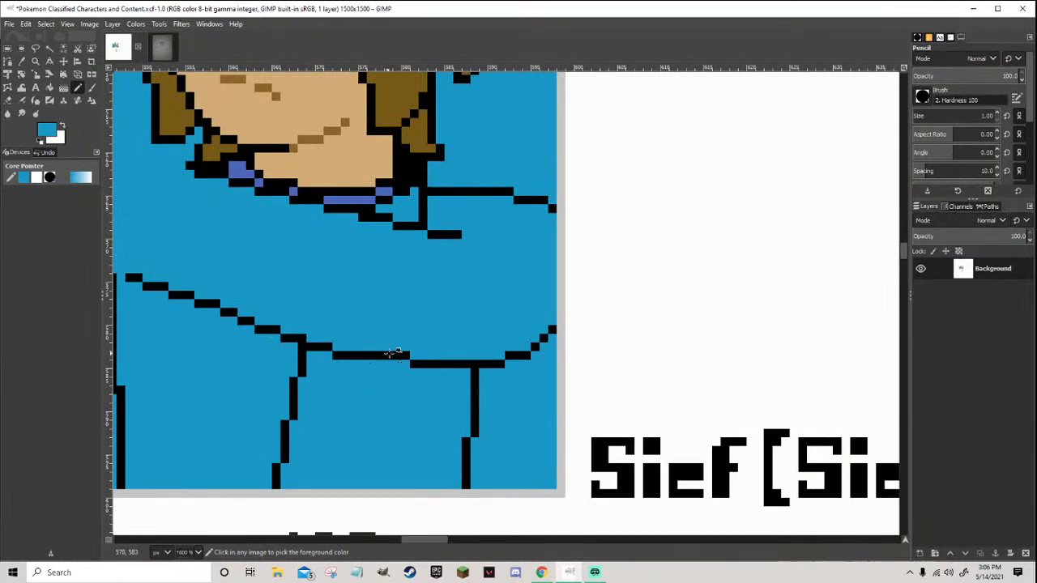
{"action": "left_click", "coordinate": [402, 361], "text": "ctrl"}
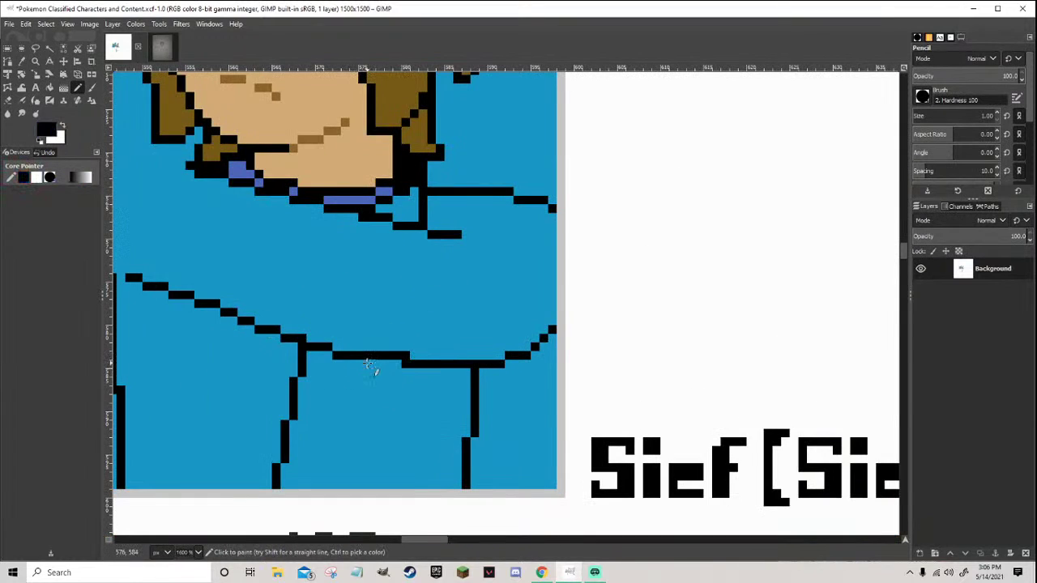
{"action": "left_click", "coordinate": [384, 366], "text": "ctrl"}
{"action": "scroll", "coordinate": [415, 361], "scroll_direction": "down", "scroll_amount": 7}
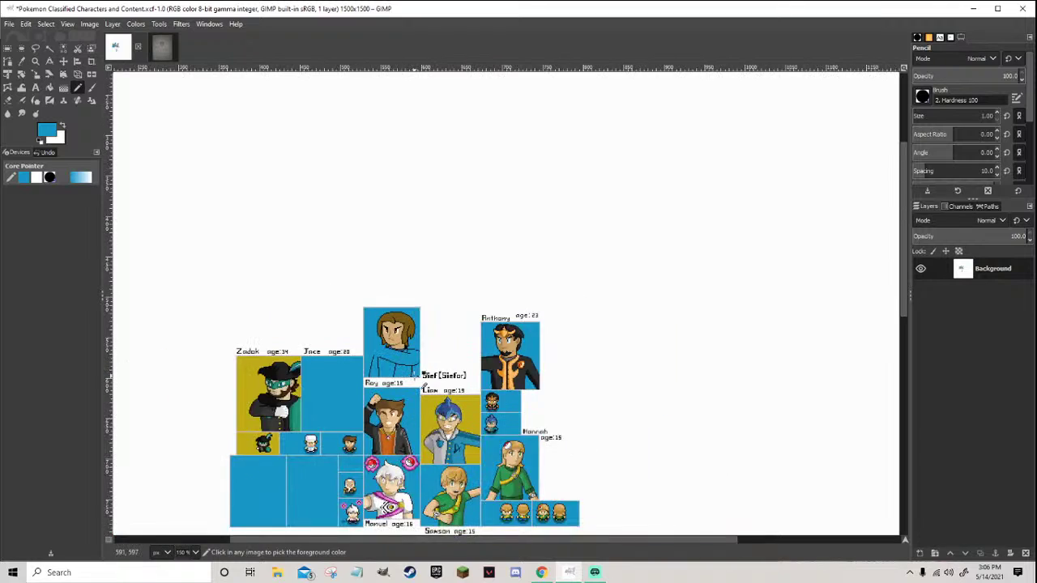
Raise the shoulder outline beside the neck by one pixel in black, and clear the old pixels beneath with background blue
{"action": "scroll", "coordinate": [421, 375], "scroll_direction": "down", "scroll_amount": 2}
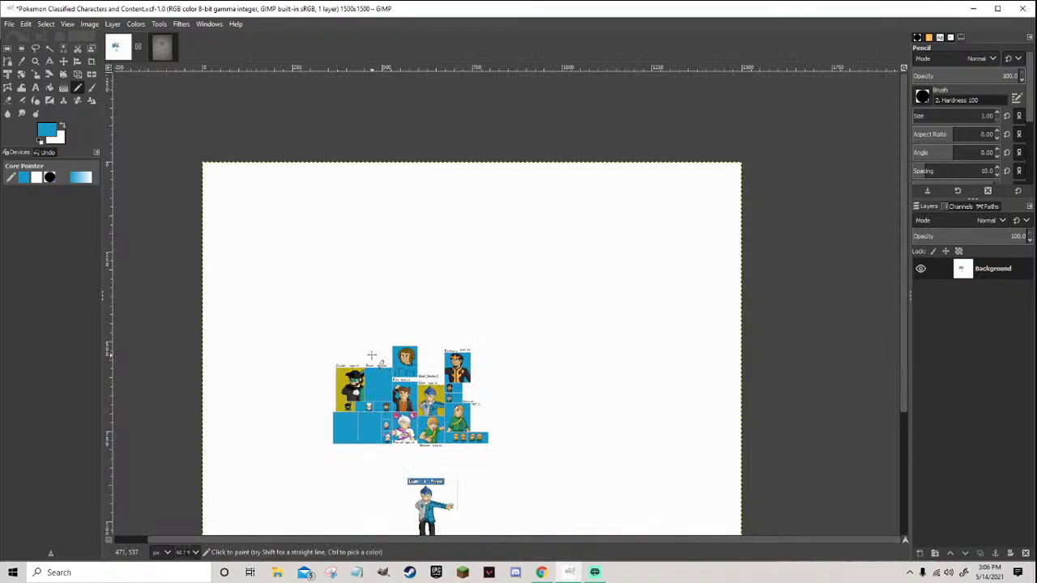
{"action": "scroll", "coordinate": [392, 356], "scroll_direction": "up", "scroll_amount": 4}
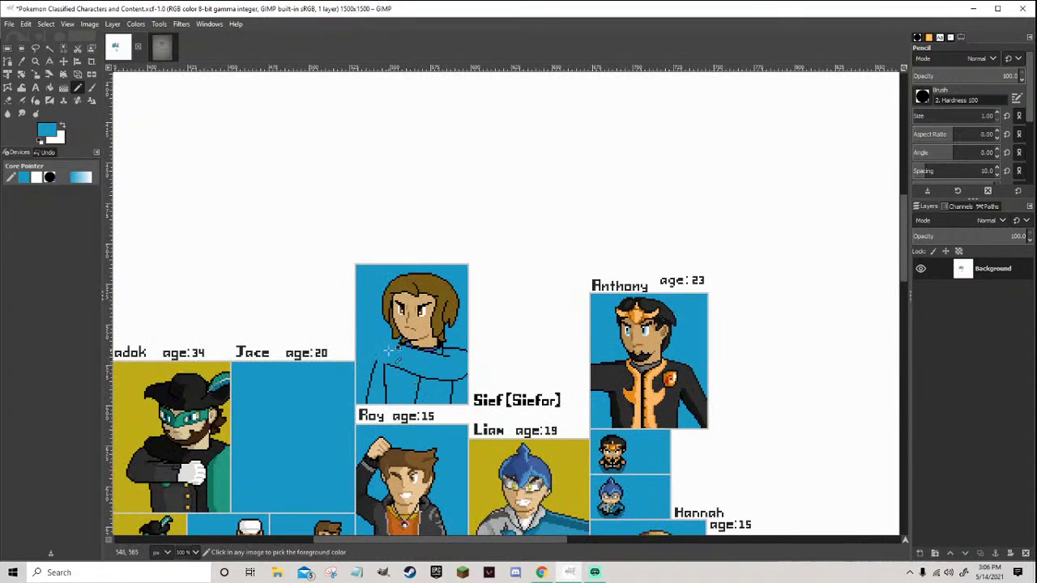
{"action": "scroll", "coordinate": [392, 354], "scroll_direction": "up", "scroll_amount": 3}
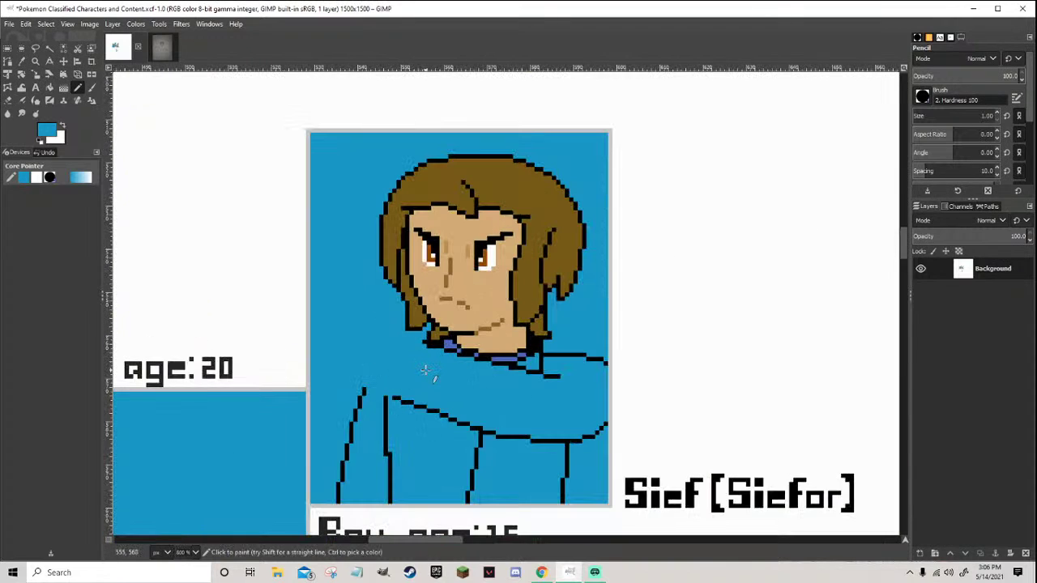
{"action": "scroll", "coordinate": [480, 368], "scroll_direction": "up", "scroll_amount": 2}
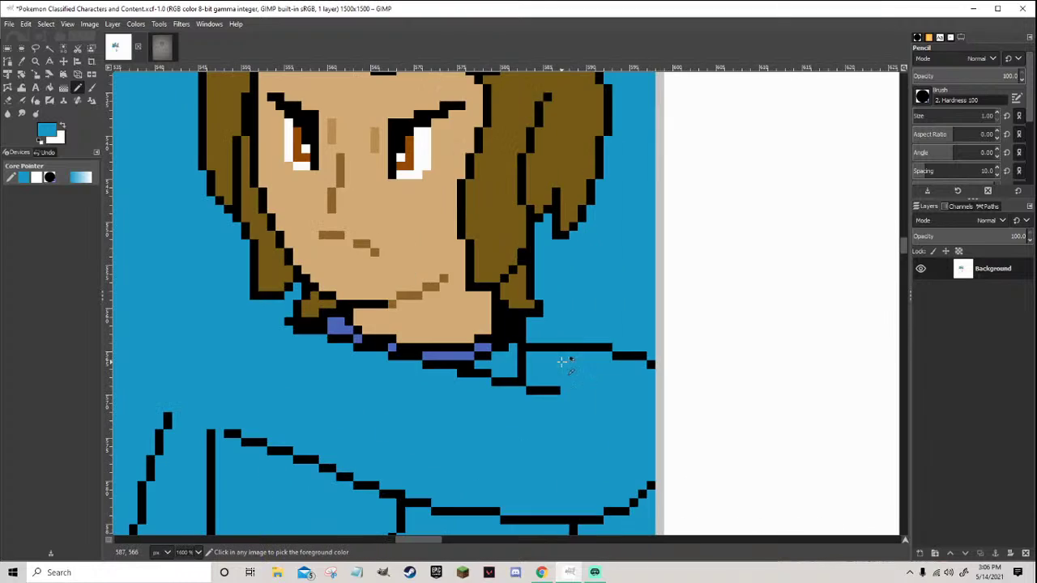
{"action": "left_click", "coordinate": [572, 346], "text": "ctrl"}
{"action": "left_click_drag", "start_coordinate": [564, 340], "coordinate": [531, 340]}
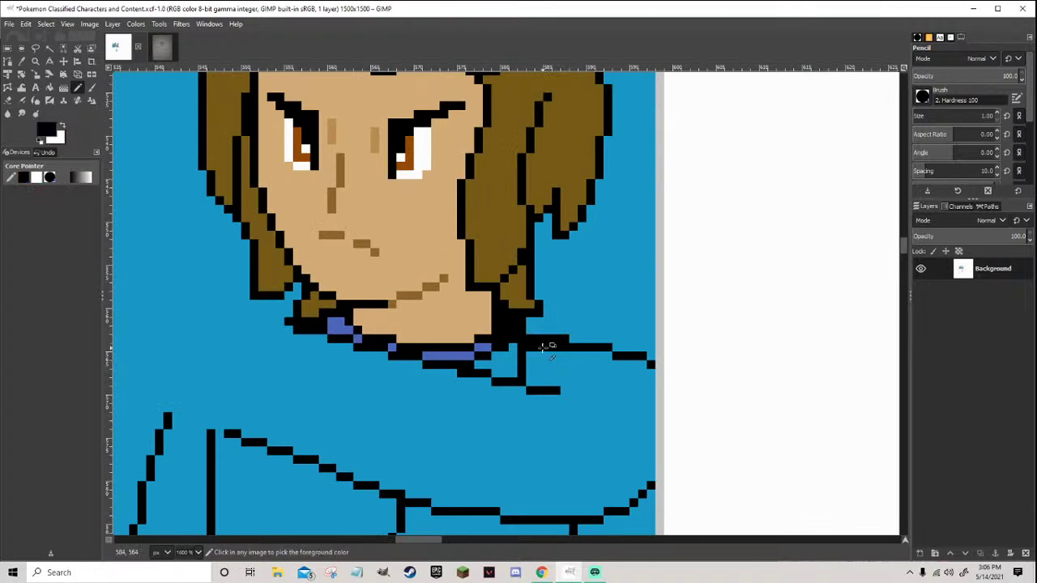
{"action": "left_click", "coordinate": [543, 358], "text": "ctrl"}
{"action": "left_click", "coordinate": [535, 348]}
{"action": "left_click", "coordinate": [537, 347], "text": "ctrl"}
{"action": "scroll", "coordinate": [567, 364], "scroll_direction": "down", "scroll_amount": 8}
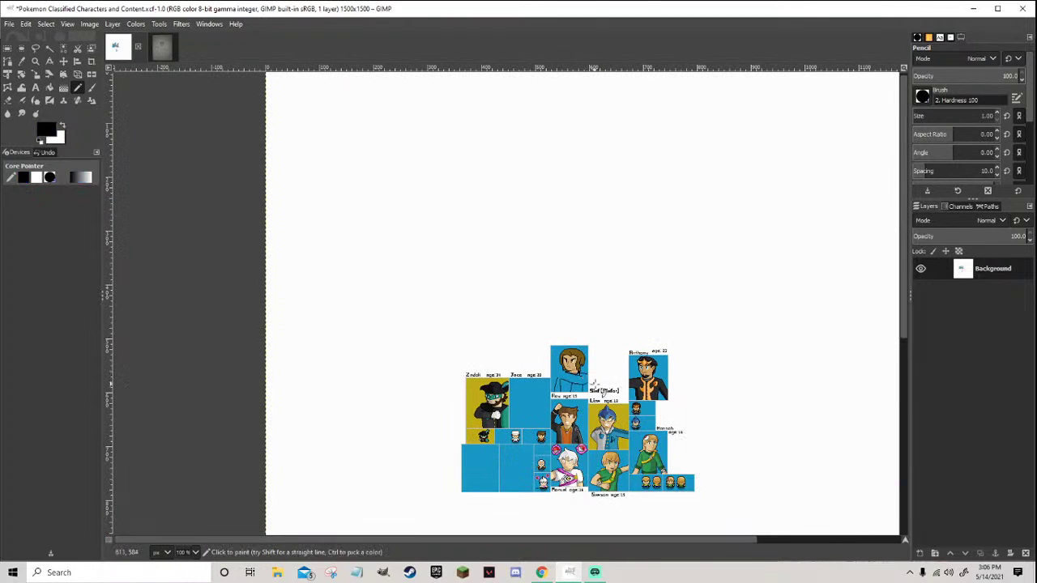
{"action": "scroll", "coordinate": [598, 384], "scroll_direction": "up", "scroll_amount": 4}
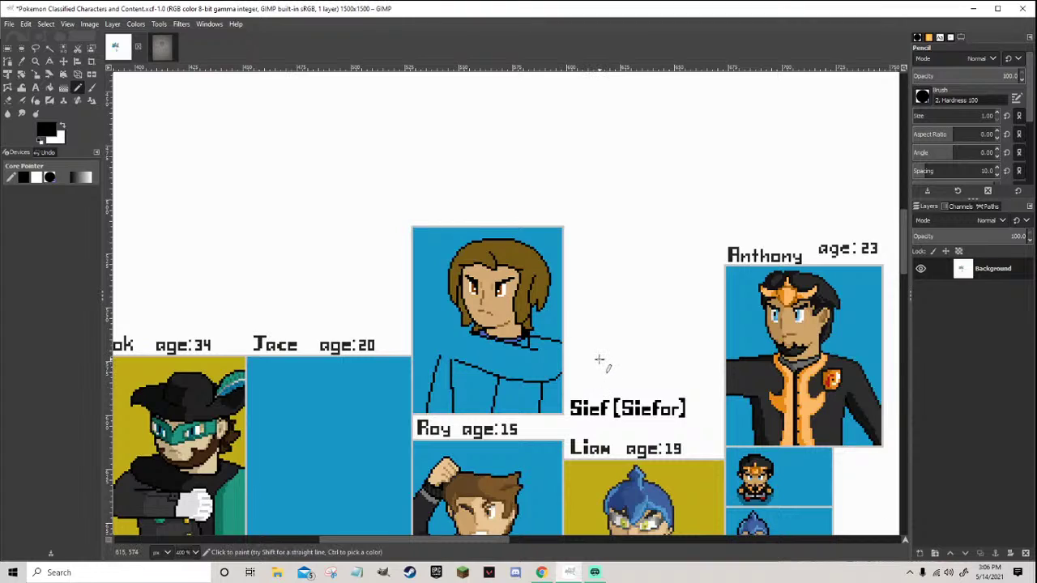
Save the character sheet image
{"action": "key", "text": "ctrl+s"}
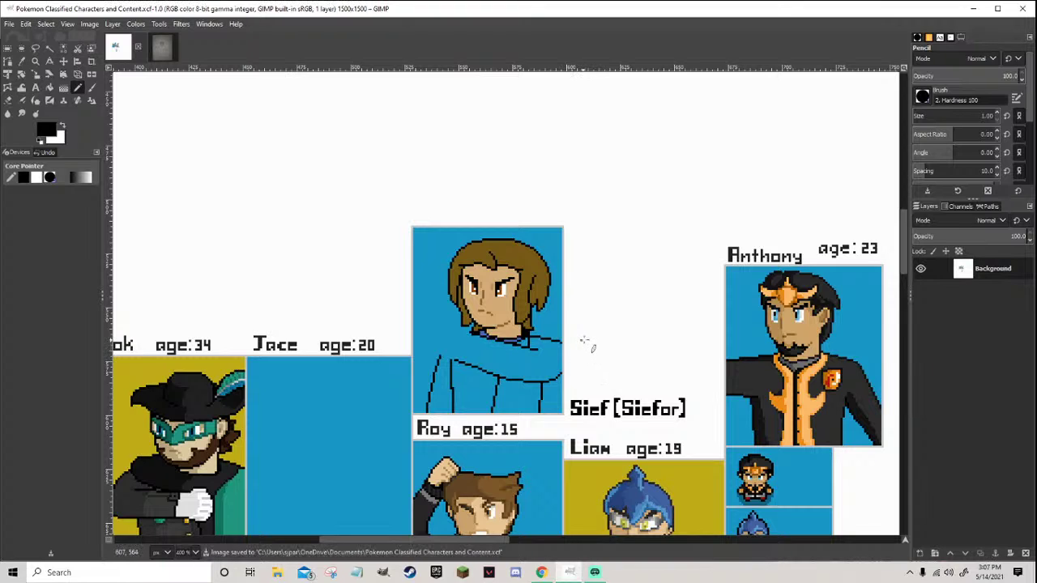
{"action": "scroll", "coordinate": [458, 371], "scroll_direction": "up", "scroll_amount": 4, "text": "ctrl"}
{"action": "scroll", "coordinate": [457, 371], "scroll_direction": "down", "scroll_amount": 4, "text": "ctrl"}
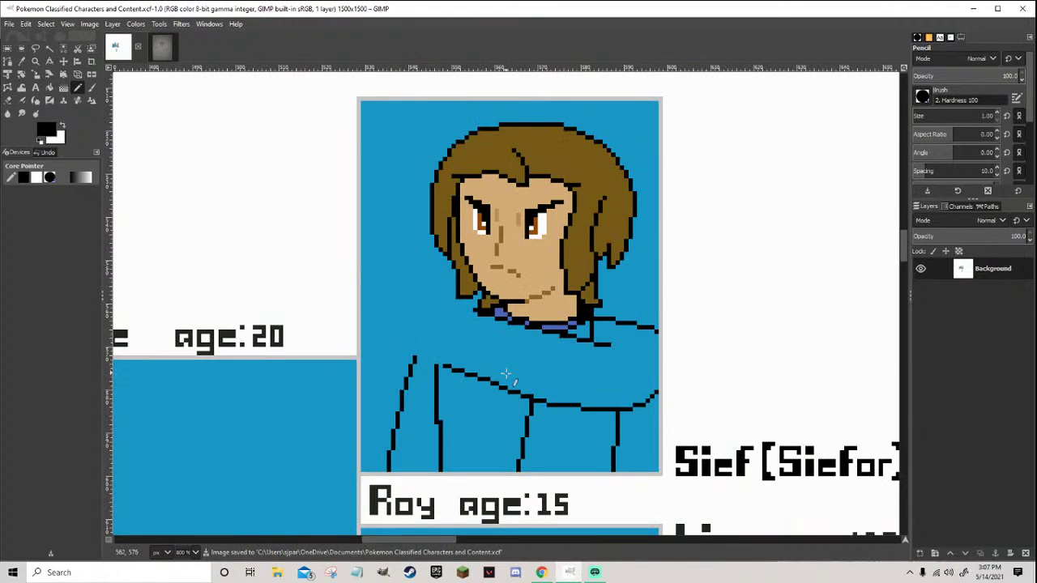
Draw a rounded black outline joining the left end of the garment's lower outline to the collar below the hair
{"action": "scroll", "coordinate": [506, 374], "scroll_direction": "up", "scroll_amount": 4, "text": "ctrl"}
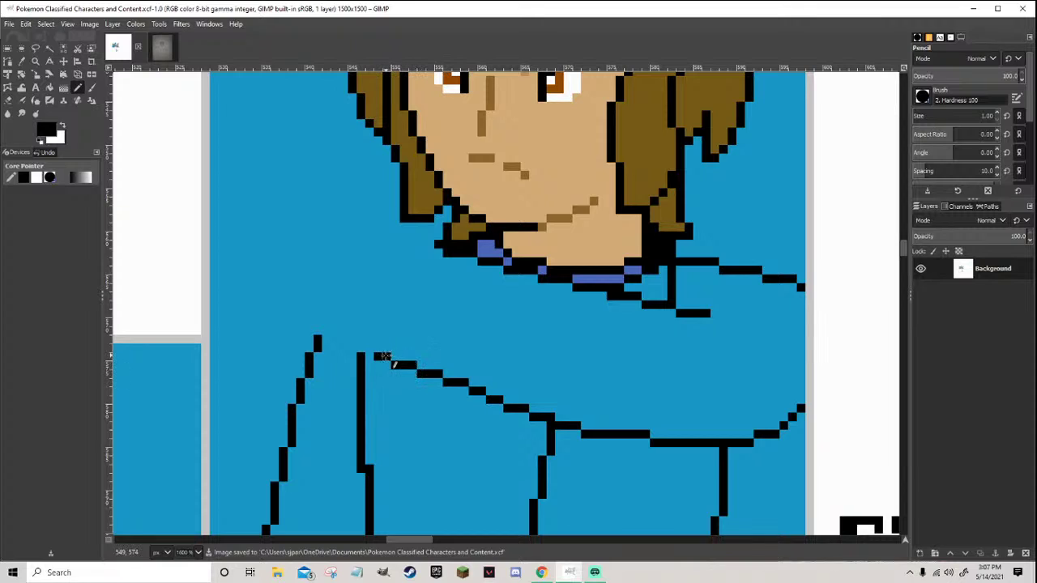
{"action": "left_click", "coordinate": [377, 354], "text": "ctrl"}
{"action": "left_click", "coordinate": [381, 357]}
{"action": "left_click", "coordinate": [384, 356], "text": "ctrl"}
{"action": "mouse_move", "coordinate": [385, 357]}
{"action": "left_mouse_down"}
{"action": "mouse_move", "coordinate": [393, 300]}
{"action": "mouse_move", "coordinate": [439, 247]}
{"action": "left_mouse_up"}
{"action": "scroll", "coordinate": [439, 247], "scroll_direction": "down", "scroll_amount": 5, "text": "ctrl"}
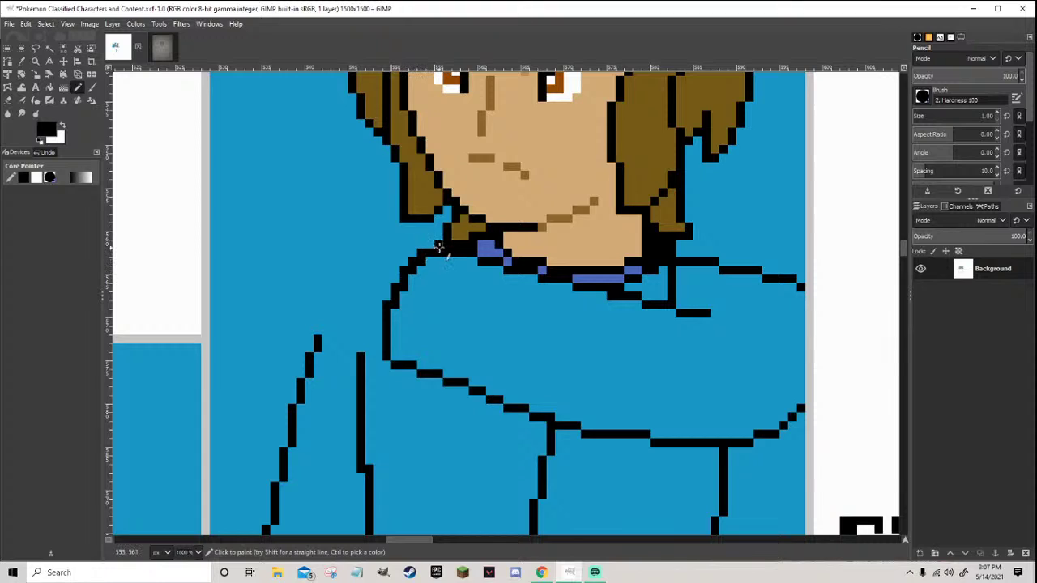
{"action": "scroll", "coordinate": [526, 287], "scroll_direction": "down", "scroll_amount": 2, "text": "ctrl"}
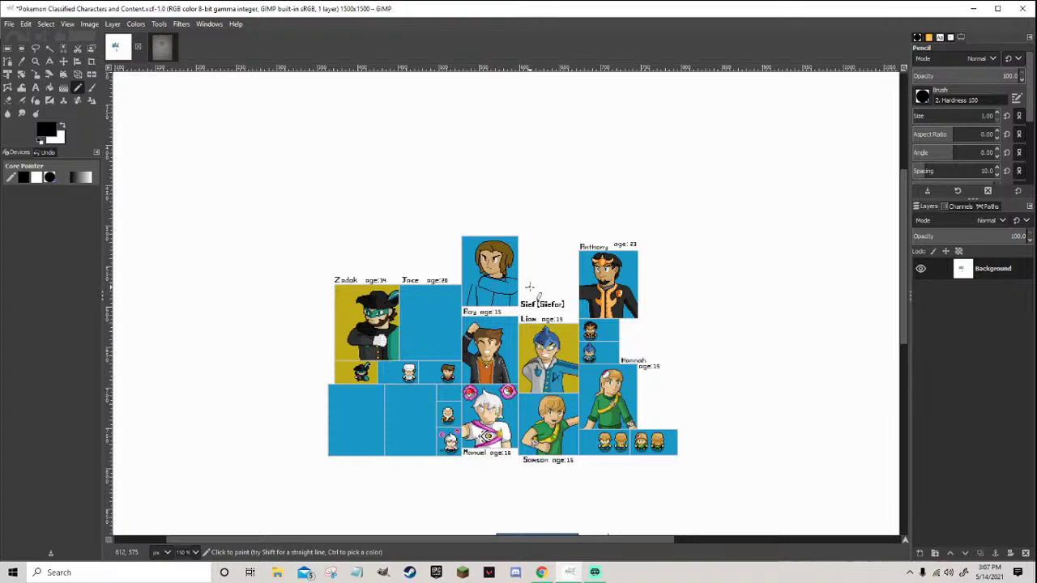
Extend the fold line beside the collar towards the portrait's edge in black, and trim its overlong tip with background blue
{"action": "scroll", "coordinate": [529, 286], "scroll_direction": "up", "scroll_amount": 6, "text": "ctrl"}
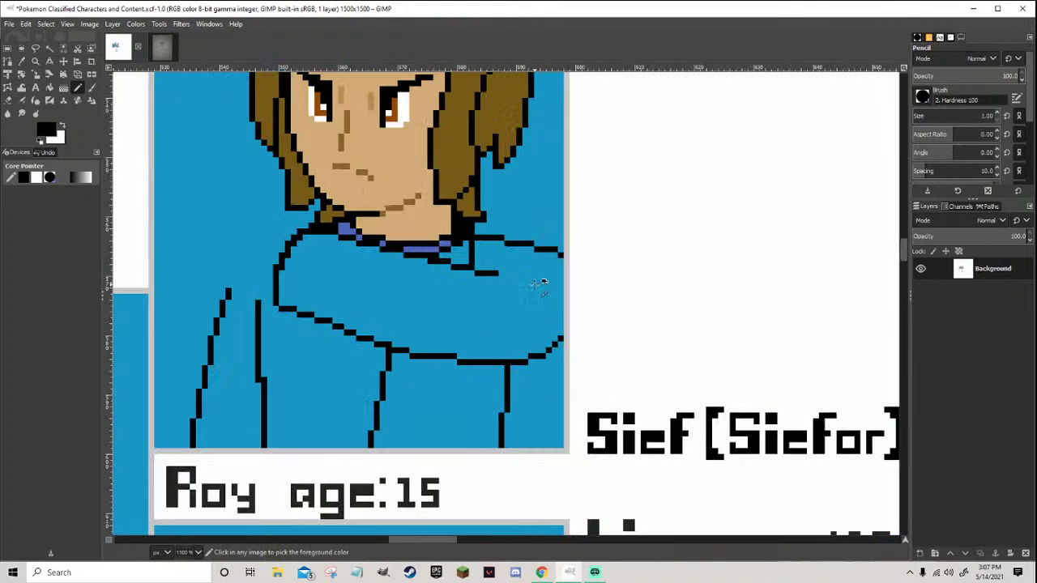
{"action": "left_click_drag", "start_coordinate": [492, 273], "coordinate": [540, 290]}
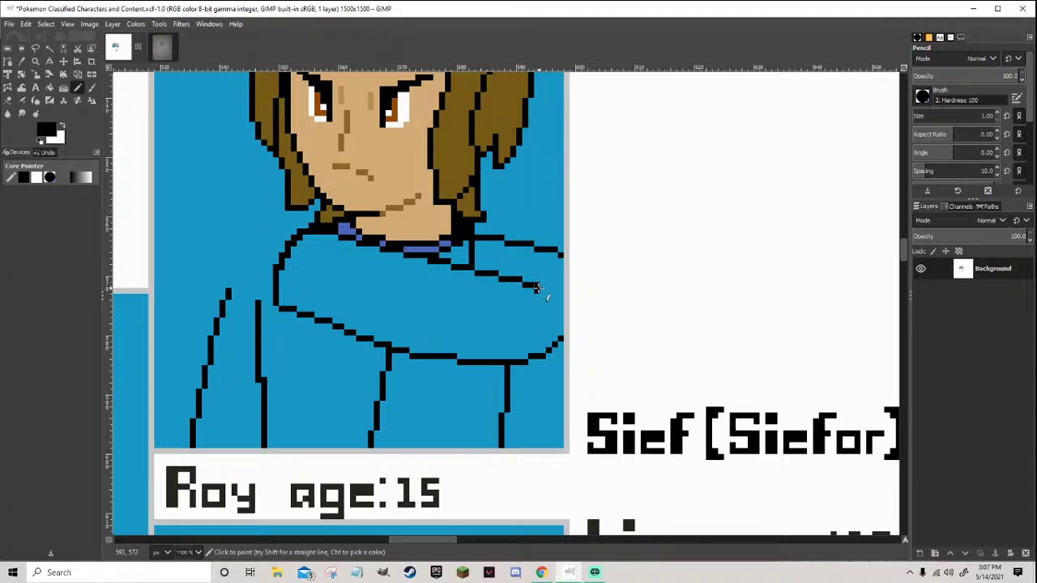
{"action": "scroll", "coordinate": [547, 288], "scroll_direction": "down", "scroll_amount": 7, "text": "ctrl"}
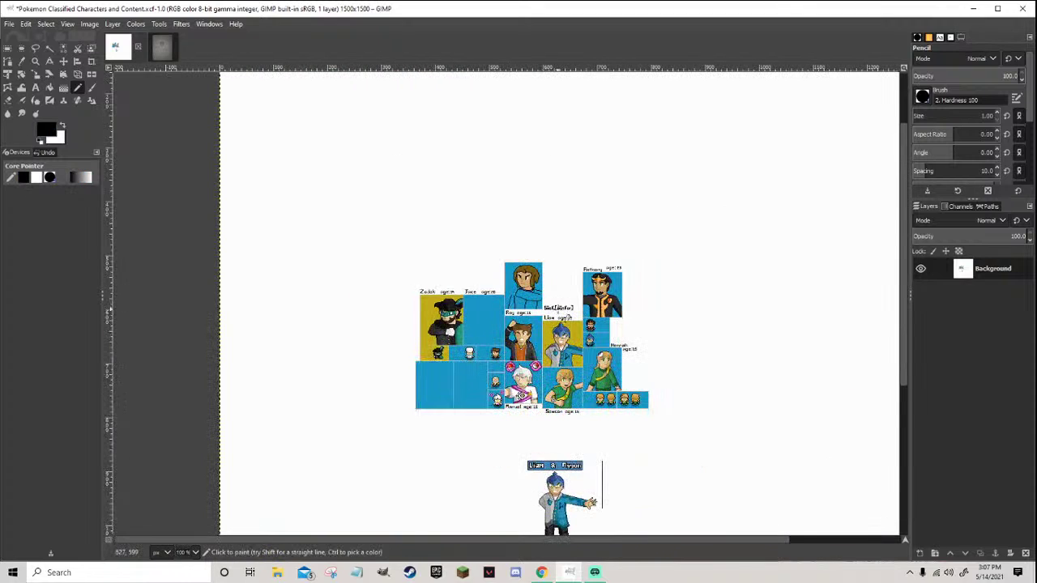
{"action": "scroll", "coordinate": [544, 289], "scroll_direction": "up", "scroll_amount": 7, "text": "ctrl"}
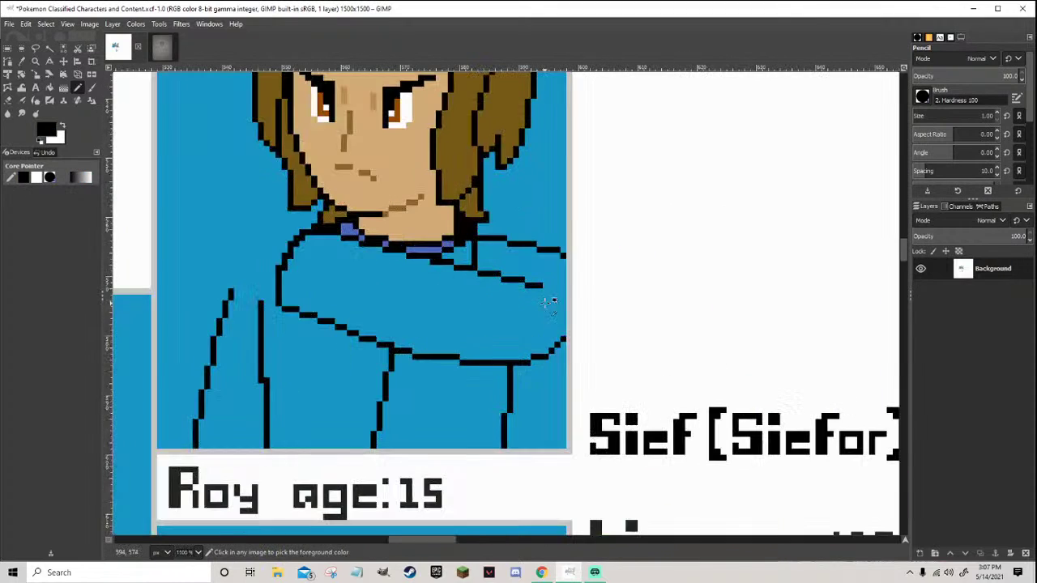
{"action": "left_click", "coordinate": [544, 289], "text": "ctrl"}
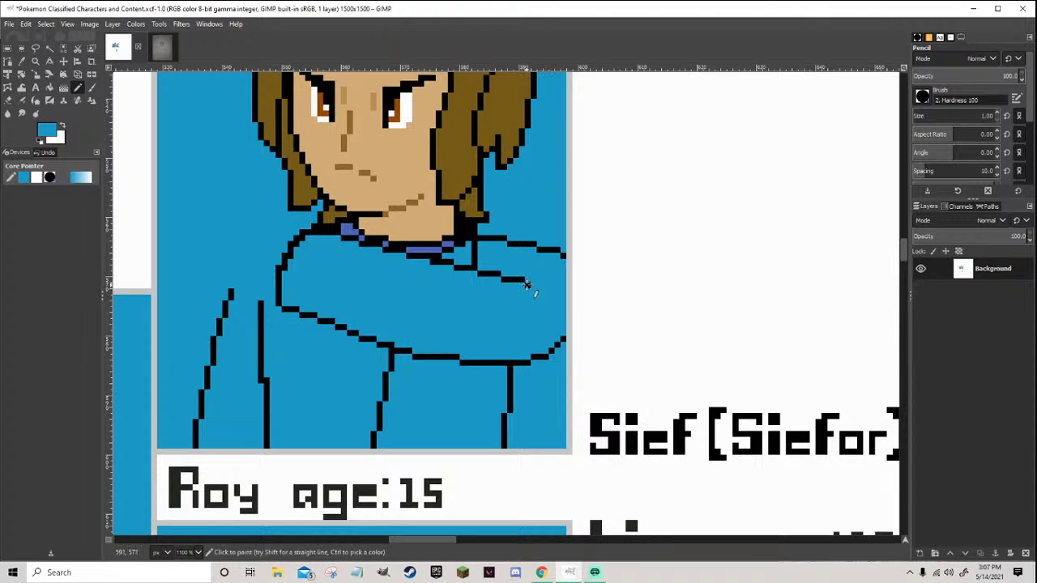
{"action": "left_click", "coordinate": [526, 285], "text": "ctrl"}
{"action": "scroll", "coordinate": [535, 292], "scroll_direction": "down", "scroll_amount": 7, "text": "ctrl"}
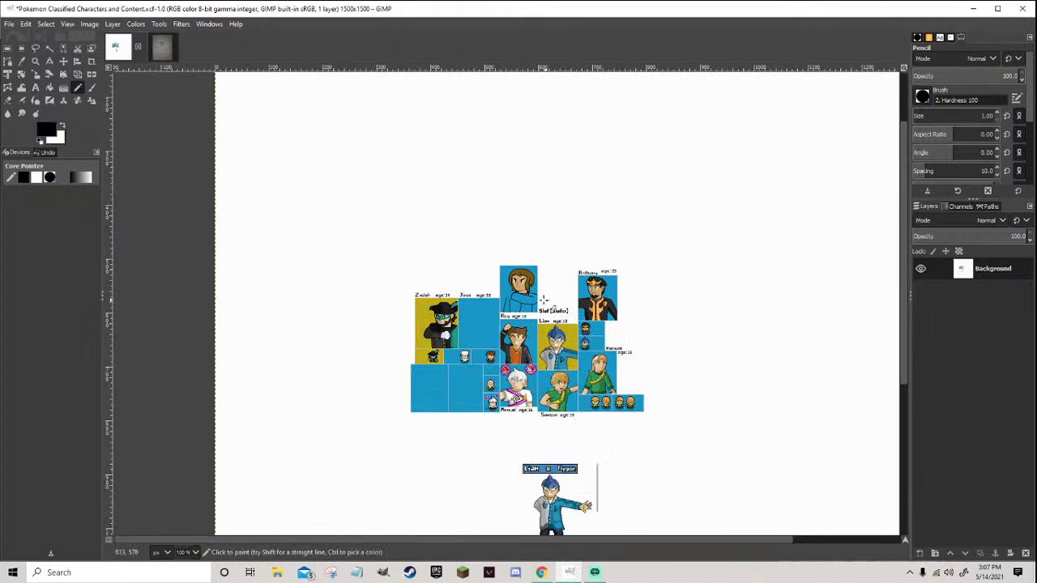
Flatten the upturned end of the garment's lower outline at the portrait's edge, using sampled background blue and black
{"action": "scroll", "coordinate": [542, 299], "scroll_direction": "up", "scroll_amount": 9, "text": "ctrl"}
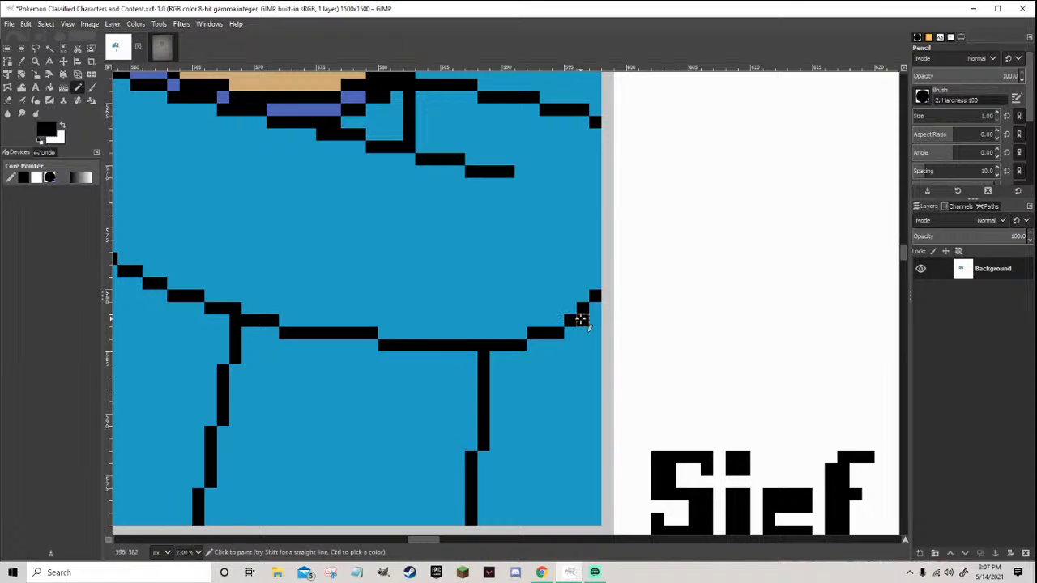
{"action": "left_click", "coordinate": [589, 308], "text": "ctrl"}
{"action": "left_click", "coordinate": [580, 319], "text": "ctrl"}
{"action": "scroll", "coordinate": [579, 328], "scroll_direction": "down", "scroll_amount": 5, "text": "ctrl"}
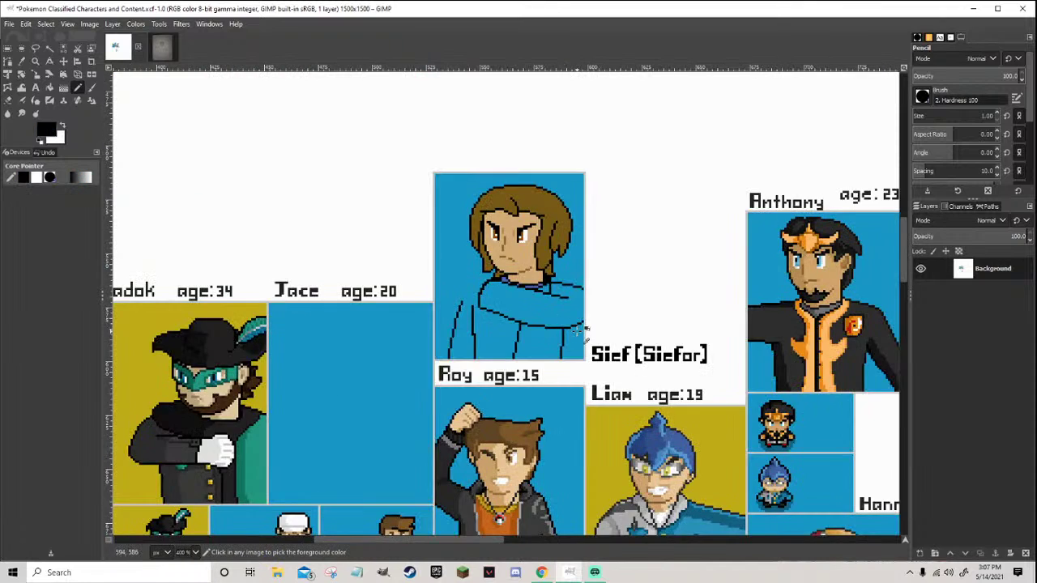
{"action": "scroll", "coordinate": [582, 330], "scroll_direction": "down", "scroll_amount": 3, "text": "ctrl"}
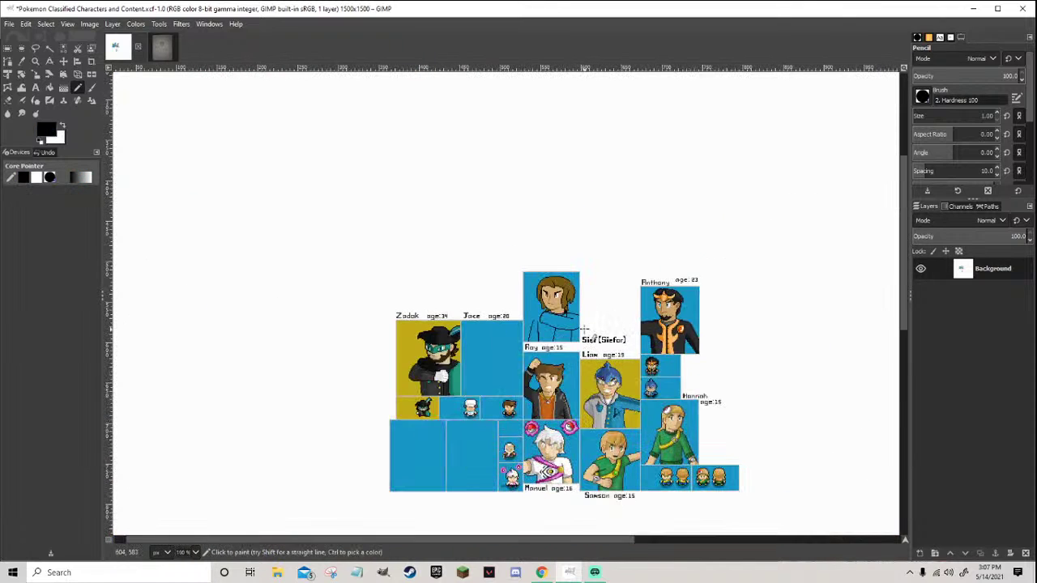
{"action": "scroll", "coordinate": [602, 354], "scroll_direction": "up", "scroll_amount": 3, "text": "ctrl"}
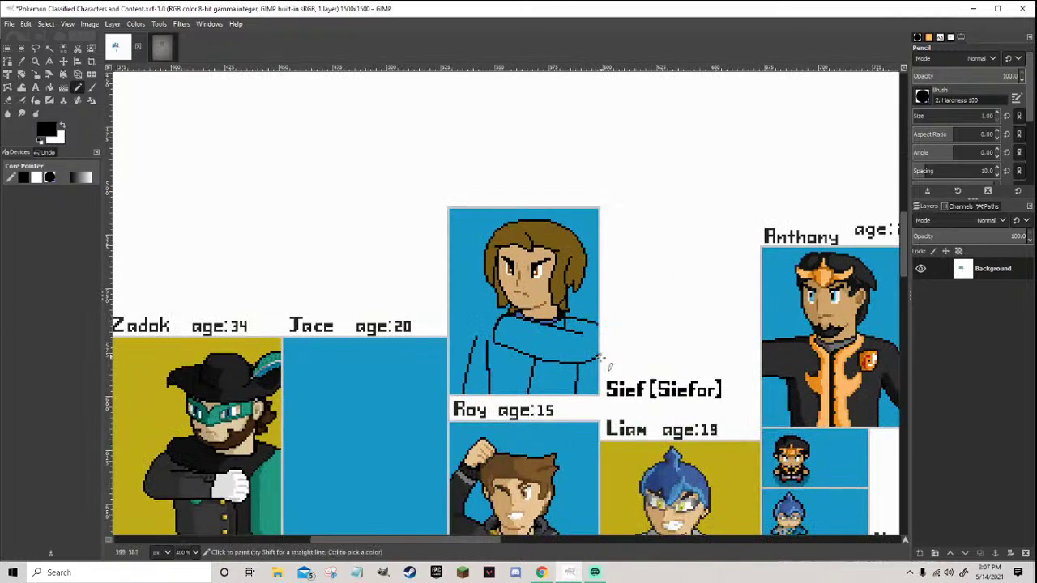
Clear the surplus black pixels where the garment's rounded outline meets the collar with sampled background blue
{"action": "scroll", "coordinate": [519, 353], "scroll_direction": "up", "scroll_amount": 4, "text": "ctrl"}
{"action": "left_click", "coordinate": [514, 348], "text": "ctrl"}
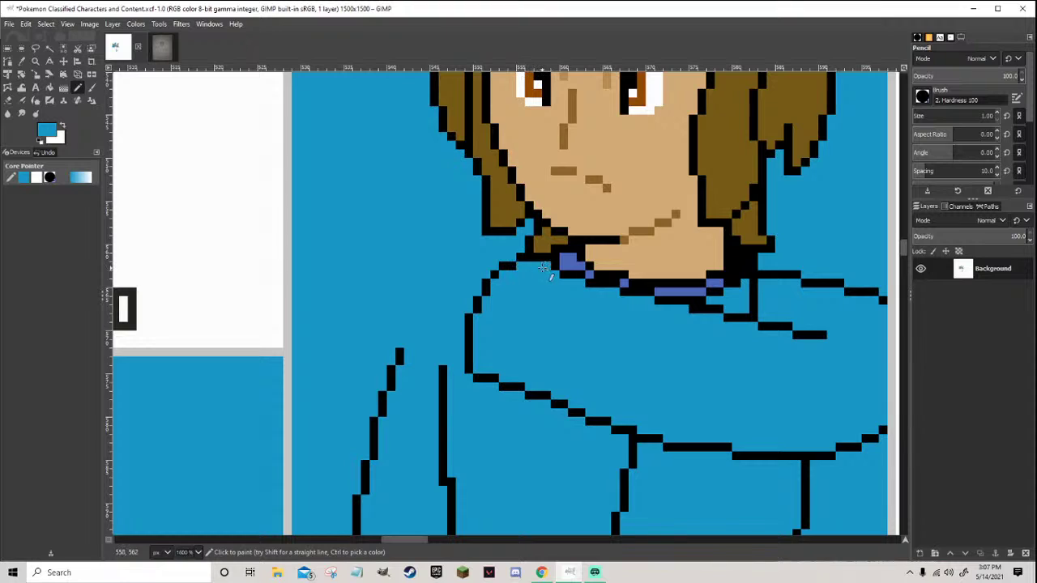
{"action": "scroll", "coordinate": [556, 274], "scroll_direction": "down", "scroll_amount": 5, "text": "ctrl"}
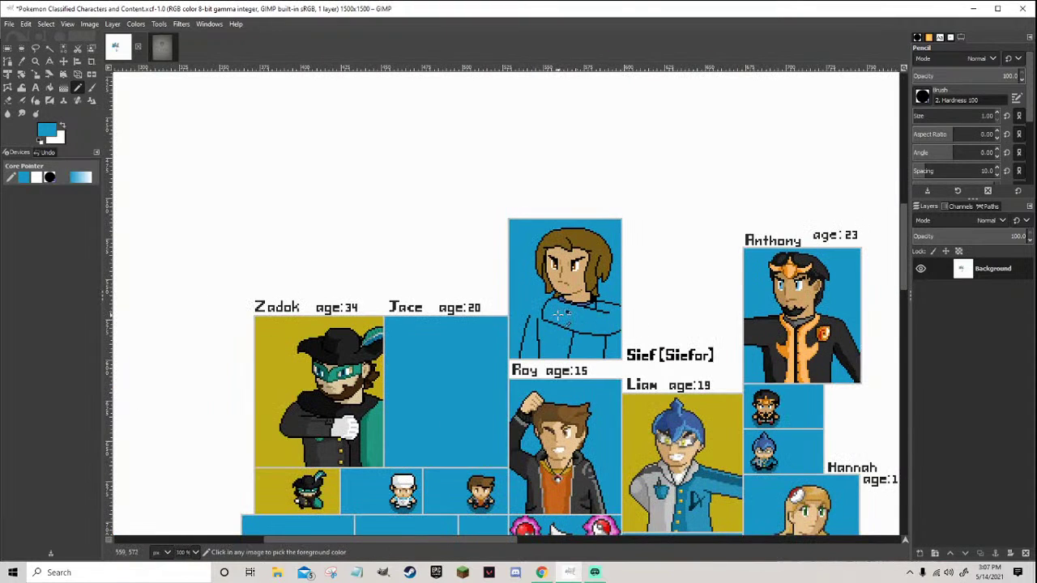
{"action": "scroll", "coordinate": [629, 324], "scroll_direction": "up", "scroll_amount": 3, "text": "ctrl"}
{"action": "scroll", "coordinate": [581, 322], "scroll_direction": "up", "scroll_amount": 2, "text": "ctrl"}
{"action": "left_click", "coordinate": [470, 341], "text": "ctrl"}
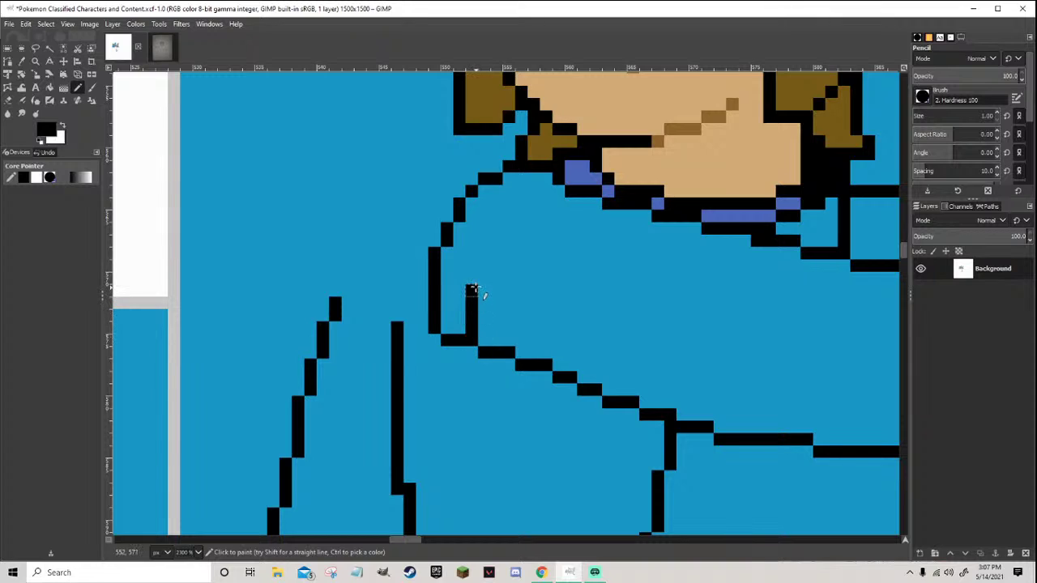
{"action": "left_click", "coordinate": [472, 283], "text": "ctrl"}
{"action": "left_click", "coordinate": [472, 328]}
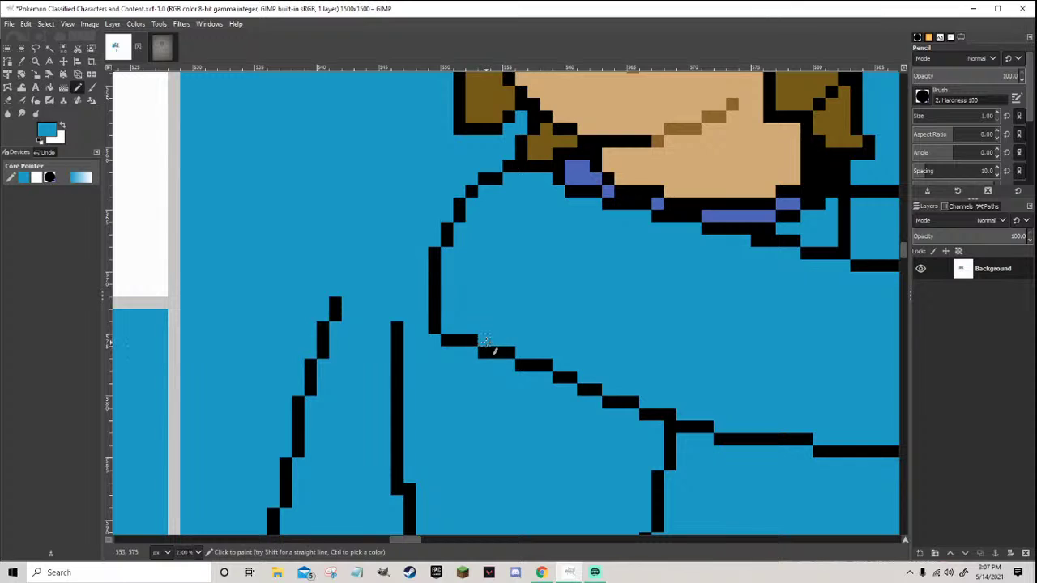
Draw a black inner curve from the garment's lower outline up towards the collar, parallel to its rounded outer edge
{"action": "left_click", "coordinate": [486, 347], "text": "ctrl"}
{"action": "mouse_move", "coordinate": [486, 348]}
{"action": "left_mouse_down"}
{"action": "mouse_move", "coordinate": [497, 254]}
{"action": "mouse_move", "coordinate": [527, 224]}
{"action": "mouse_move", "coordinate": [521, 215]}
{"action": "mouse_move", "coordinate": [559, 204]}
{"action": "left_mouse_up"}
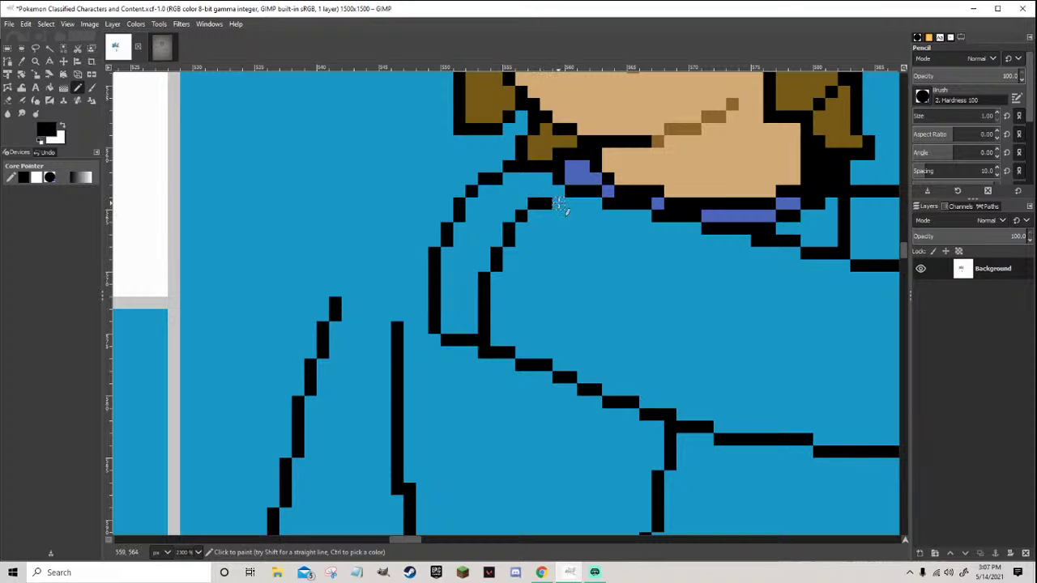
{"action": "scroll", "coordinate": [567, 224], "scroll_direction": "down", "scroll_amount": 10}
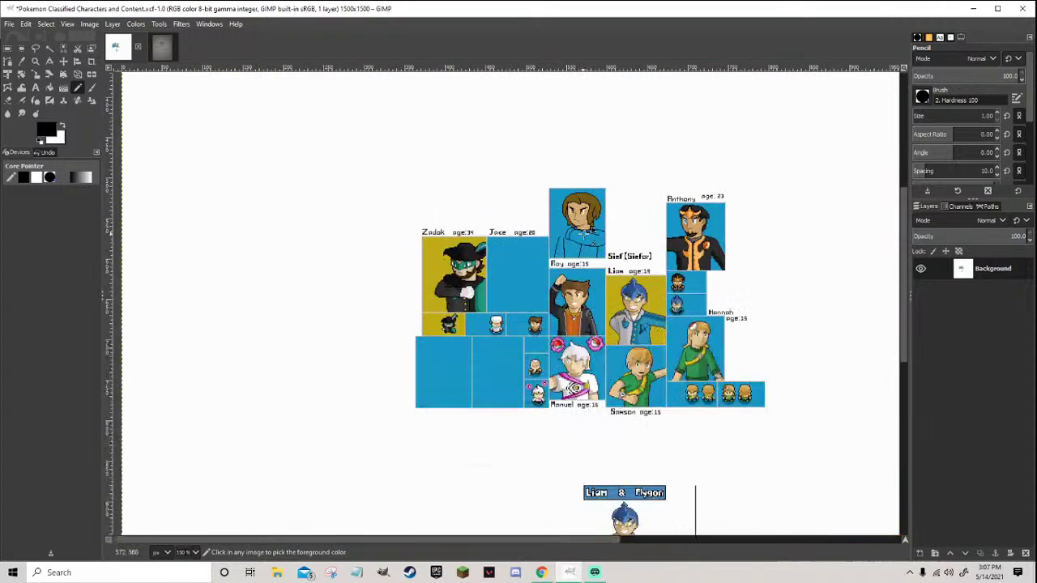
{"action": "scroll", "coordinate": [591, 230], "scroll_direction": "up", "scroll_amount": 6}
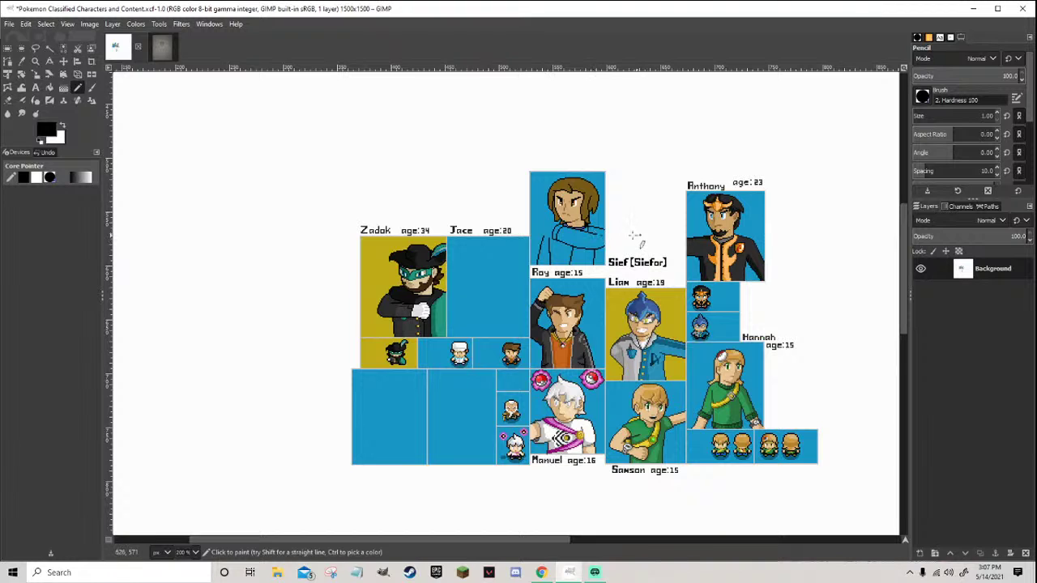
{"action": "scroll", "coordinate": [619, 236], "scroll_direction": "up", "scroll_amount": 2}
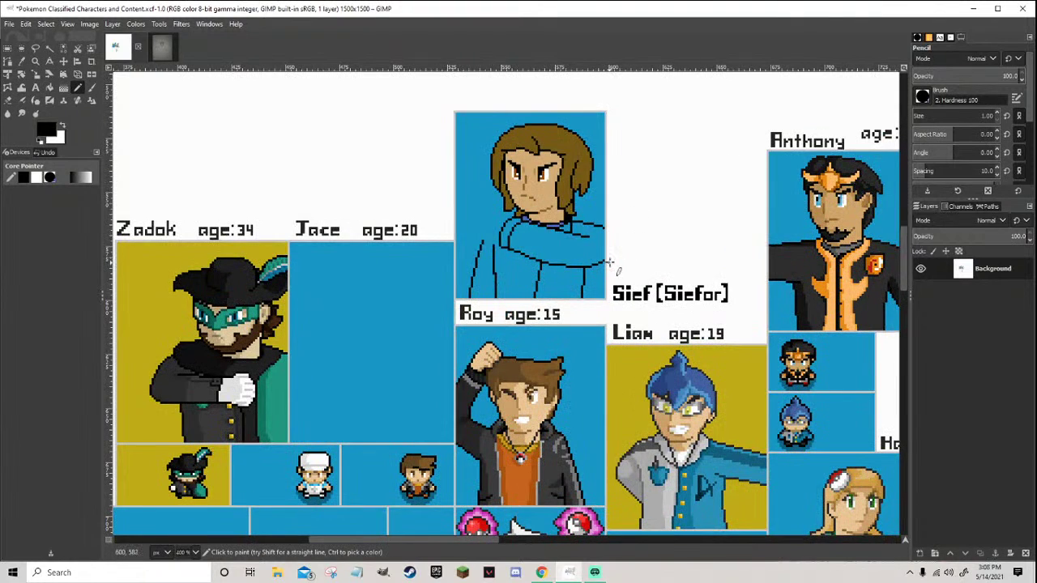
{"action": "scroll", "coordinate": [620, 263], "scroll_direction": "down", "scroll_amount": 3}
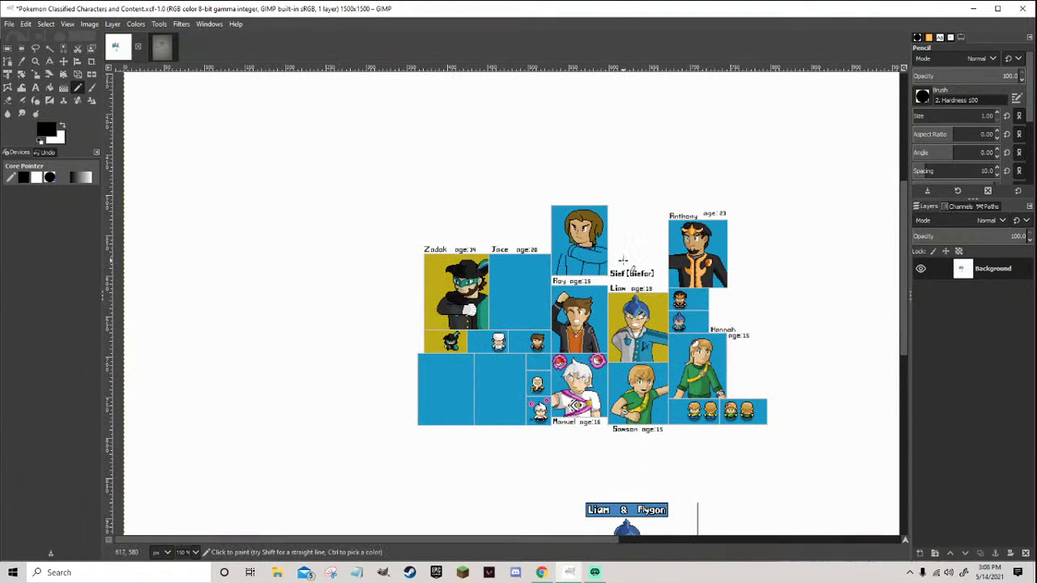
{"action": "scroll", "coordinate": [622, 261], "scroll_direction": "down", "scroll_amount": 2}
{"action": "scroll", "coordinate": [623, 255], "scroll_direction": "up", "scroll_amount": 5}
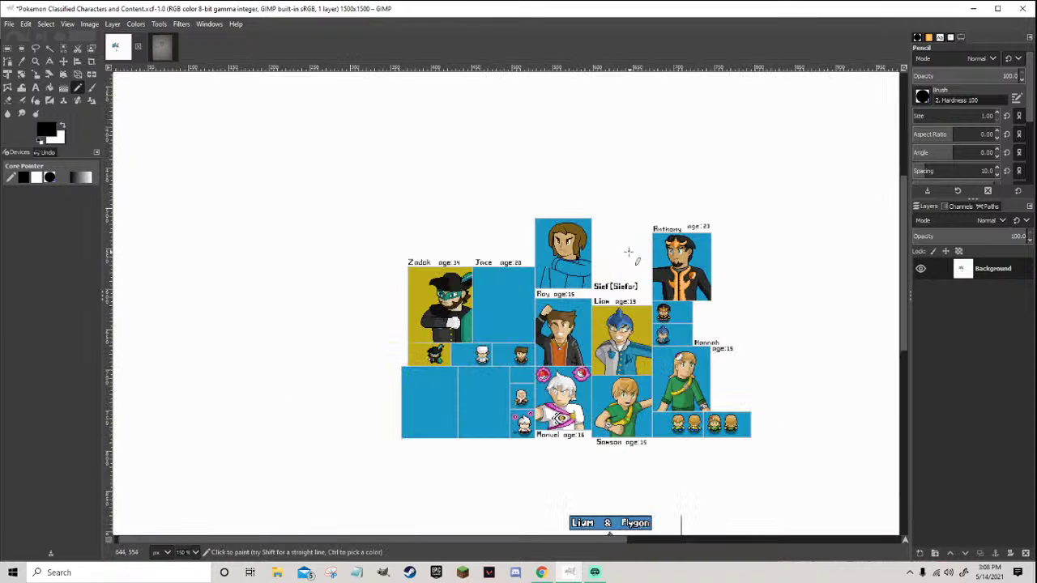
{"action": "scroll", "coordinate": [508, 263], "scroll_direction": "up", "scroll_amount": 2}
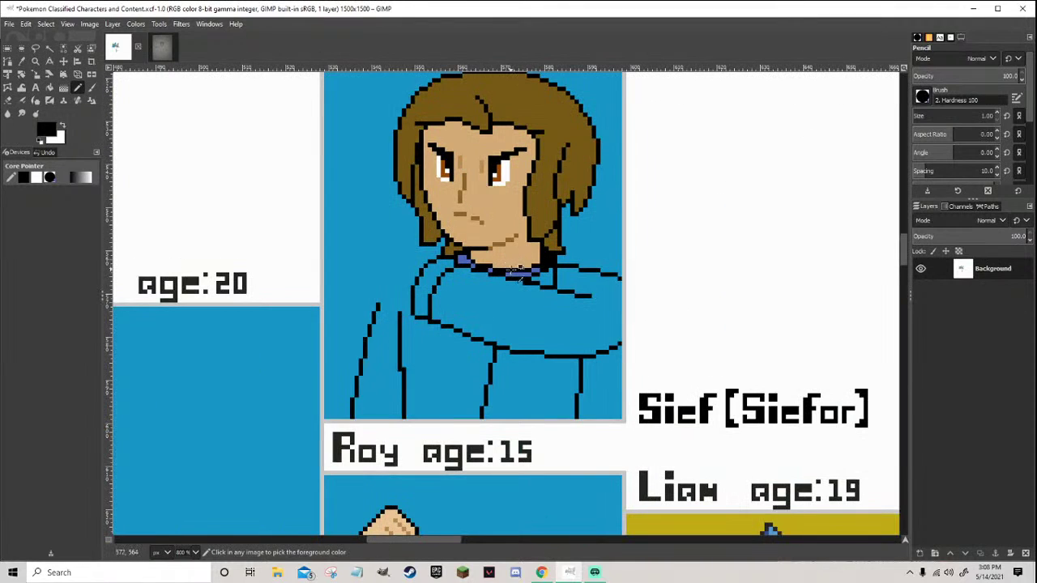
Save the image with the added inner curve on the garment
{"action": "key", "text": "ctrl+s"}
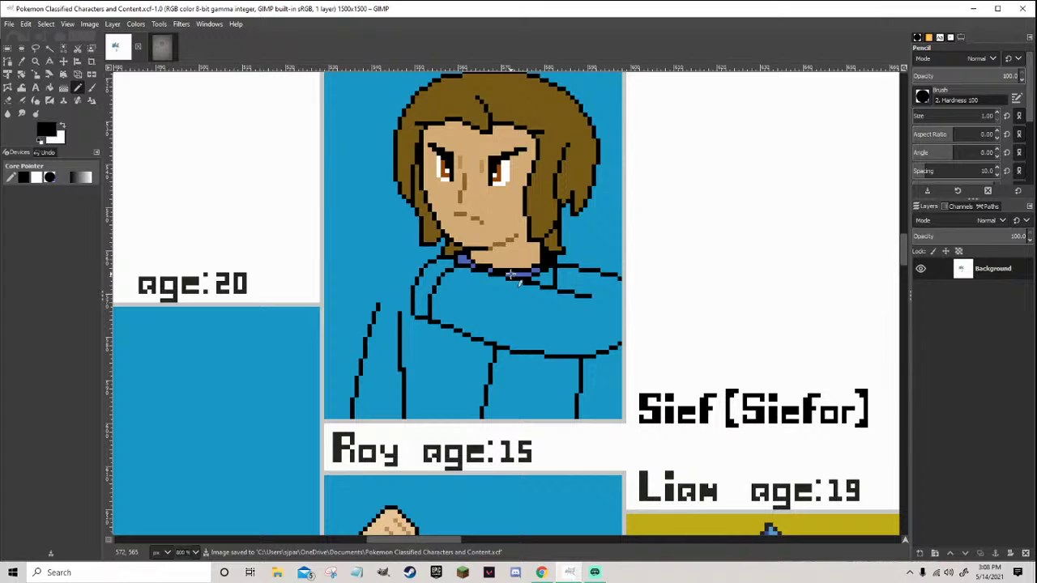
{"action": "key", "text": "ctrl"}
{"action": "key", "text": "ctrl+s"}
Examine the character's collar, garment and body outlines at several magnifications
{"action": "scroll", "coordinate": [413, 279], "scroll_direction": "up", "scroll_amount": 1}
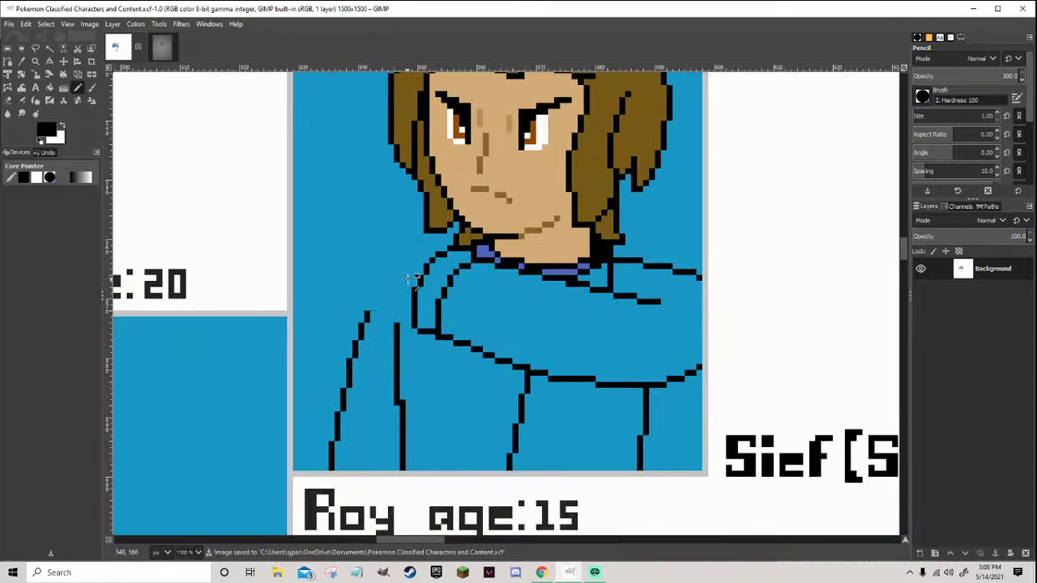
{"action": "scroll", "coordinate": [409, 280], "scroll_direction": "up", "scroll_amount": 1}
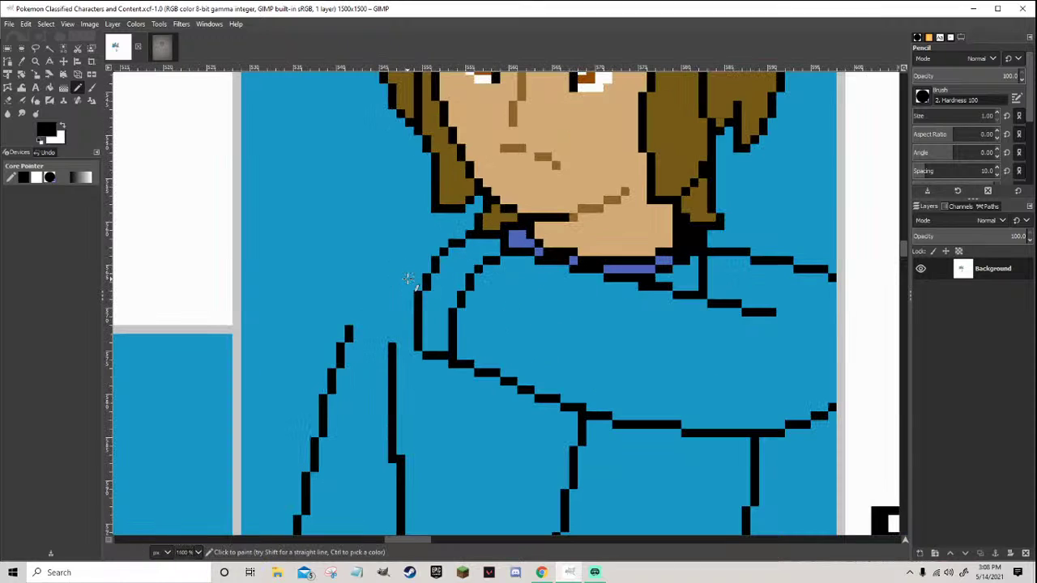
{"action": "scroll", "coordinate": [476, 235], "scroll_direction": "down", "scroll_amount": 2}
{"action": "scroll", "coordinate": [462, 201], "scroll_direction": "up", "scroll_amount": 1}
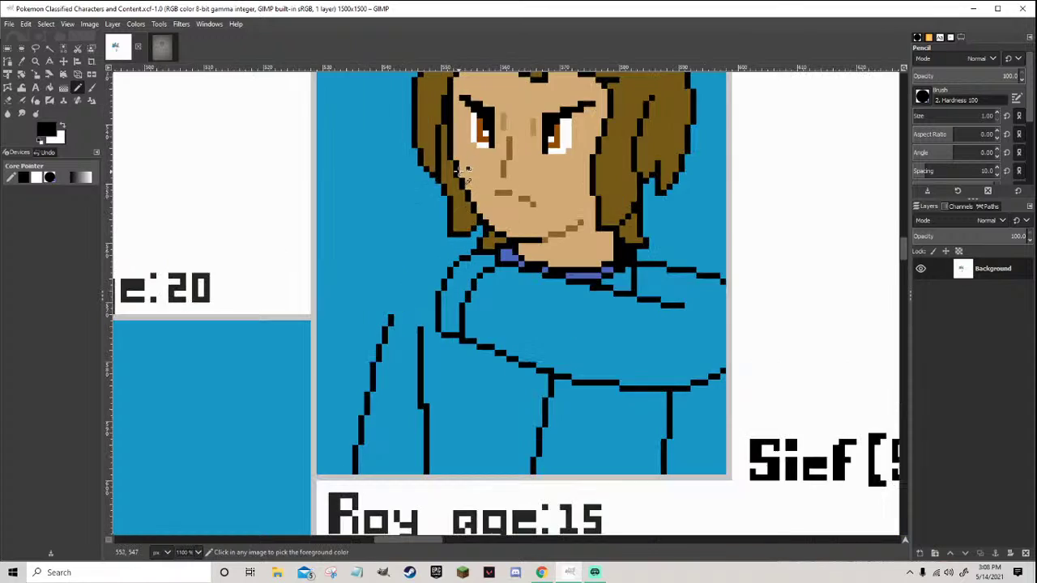
{"action": "scroll", "coordinate": [464, 171], "scroll_direction": "up", "scroll_amount": 1}
{"action": "scroll", "coordinate": [648, 376], "scroll_direction": "right", "scroll_amount": 5}
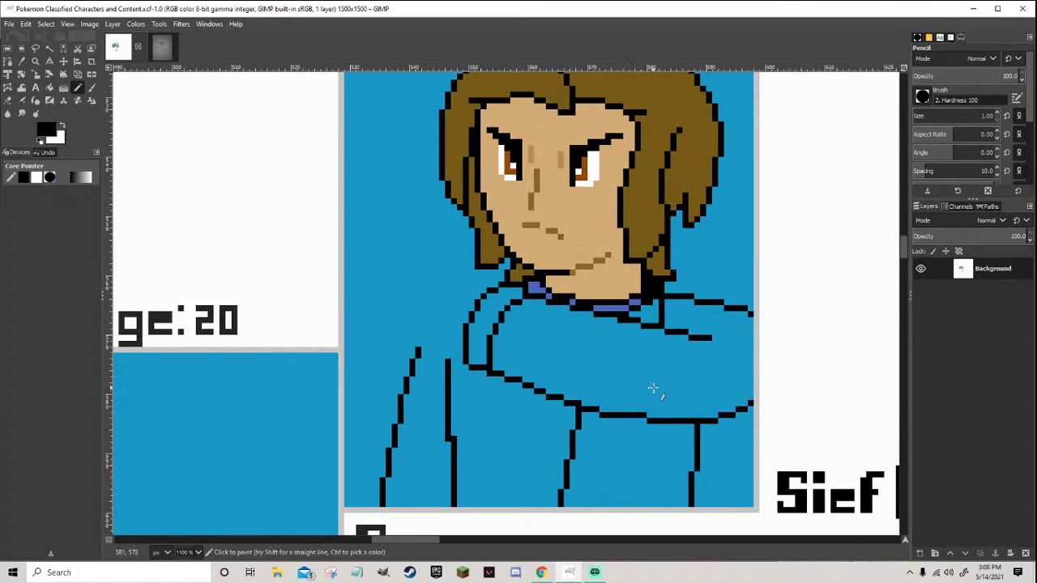
{"action": "scroll", "coordinate": [673, 419], "scroll_direction": "down", "scroll_amount": 4}
{"action": "scroll", "coordinate": [688, 439], "scroll_direction": "up", "scroll_amount": 2}
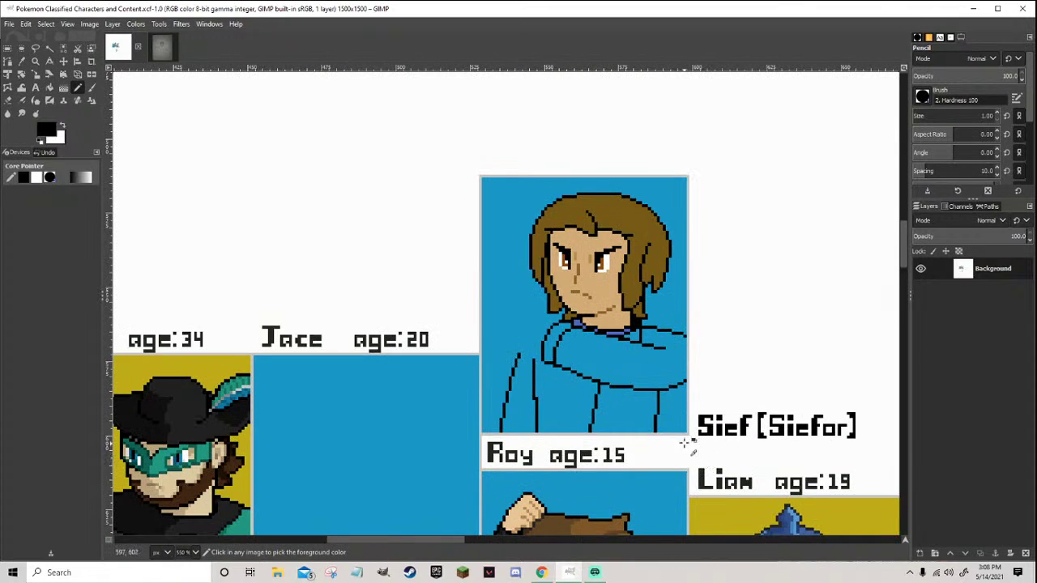
Straighten the vertical line below the garment nearest the name Sief, erasing its offset lower part with background blue and redrawing it in black
{"action": "scroll", "coordinate": [685, 443], "scroll_direction": "up", "scroll_amount": 3}
{"action": "left_click", "coordinate": [609, 372], "text": "ctrl"}
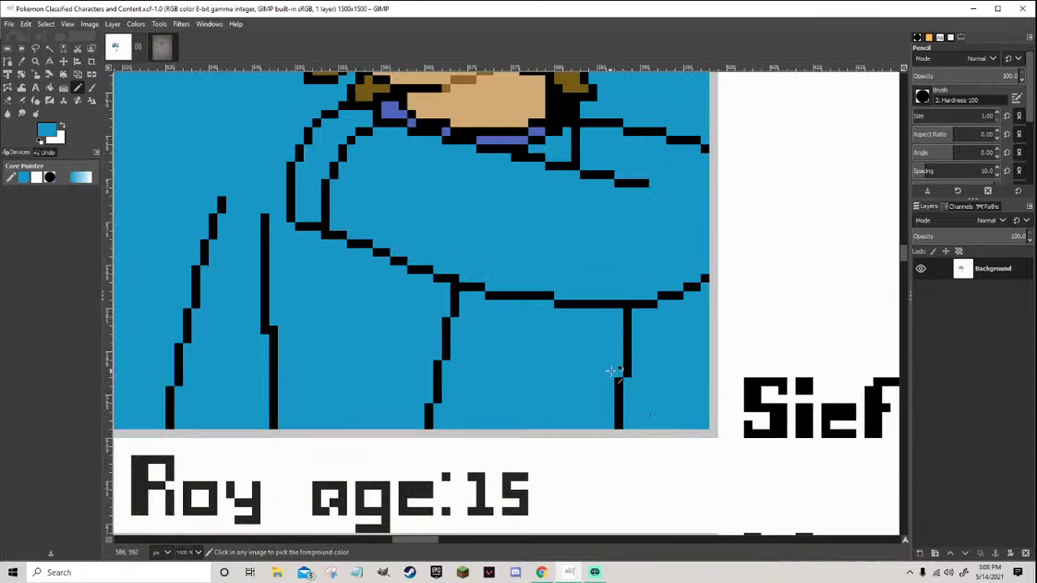
{"action": "key", "text": "d"}
{"action": "mouse_move", "coordinate": [628, 372]}
{"action": "left_mouse_down"}
{"action": "mouse_move", "coordinate": [625, 419]}
{"action": "mouse_move", "coordinate": [637, 430]}
{"action": "left_mouse_up"}
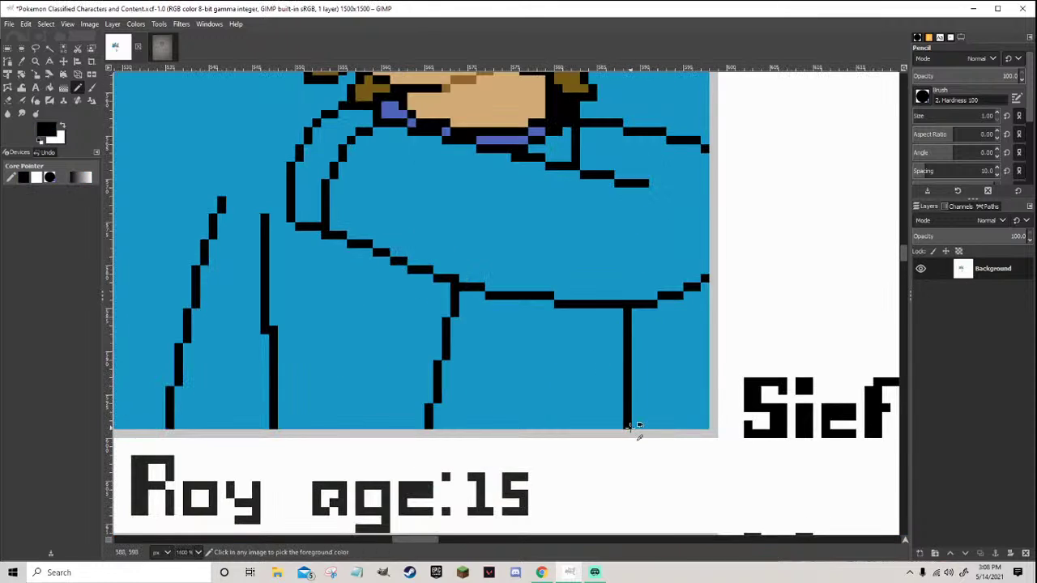
{"action": "scroll", "coordinate": [637, 430], "scroll_direction": "down", "scroll_amount": 8}
{"action": "scroll", "coordinate": [658, 438], "scroll_direction": "up", "scroll_amount": 3}
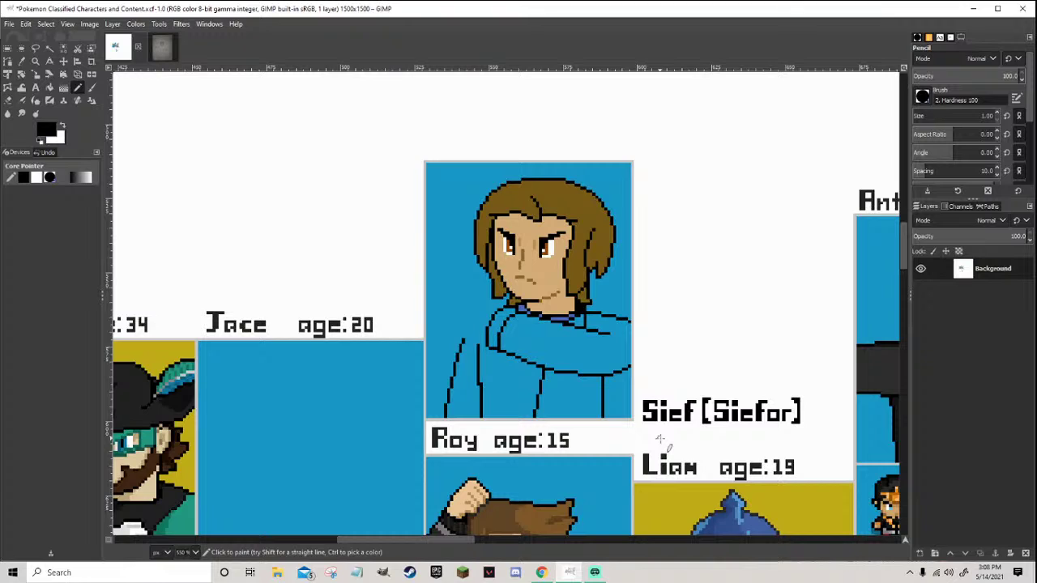
Erase the outermost slanted line below the garment with background blue, keeping the near-vertical line beside it, and restore black as the drawing colour
{"action": "left_click", "coordinate": [454, 384], "text": "ctrl"}
{"action": "scroll", "coordinate": [454, 385], "scroll_direction": "up", "scroll_amount": 1}
{"action": "left_click_drag", "start_coordinate": [460, 333], "coordinate": [439, 429]}
{"action": "left_click", "coordinate": [438, 435], "text": "ctrl"}
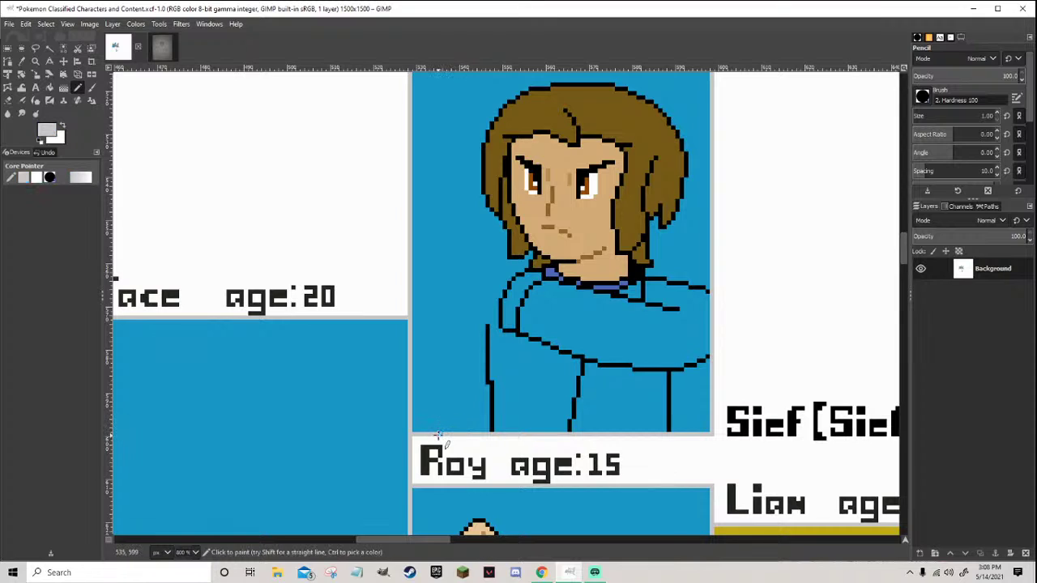
{"action": "left_click", "coordinate": [484, 411], "text": "ctrl"}
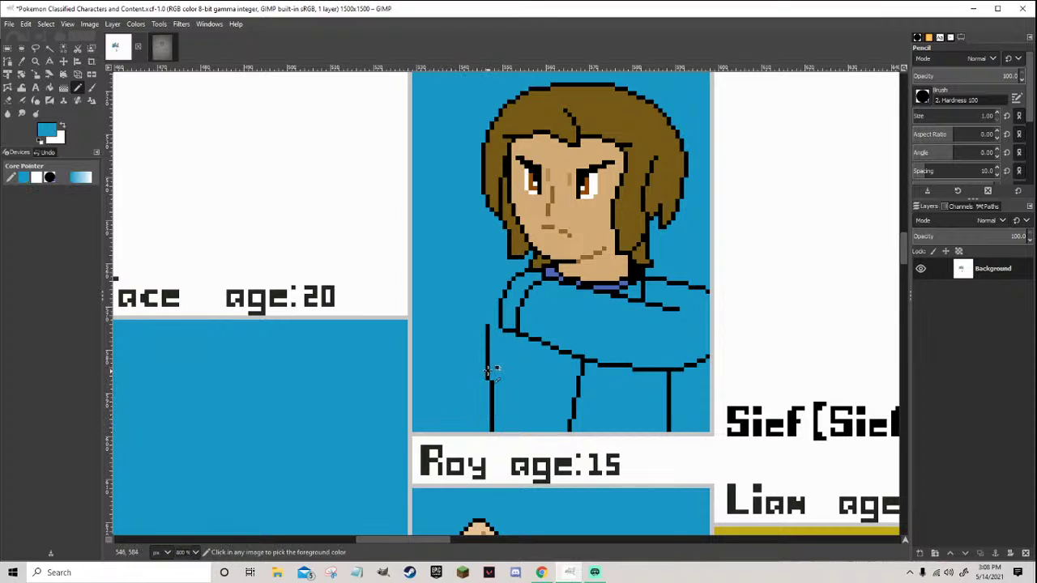
{"action": "key", "text": "d"}
{"action": "key", "text": "1"}
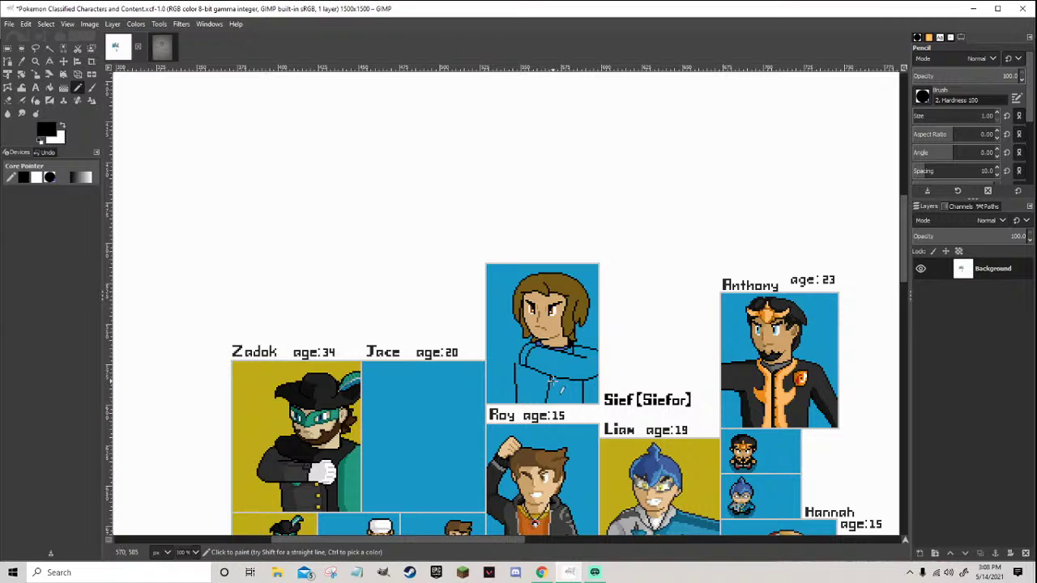
Flatten the end of the garment's lower outline where it meets the frame beside the name Sief, erasing with background blue and redrawing in black
{"action": "scroll", "coordinate": [553, 380], "scroll_direction": "up", "scroll_amount": 2}
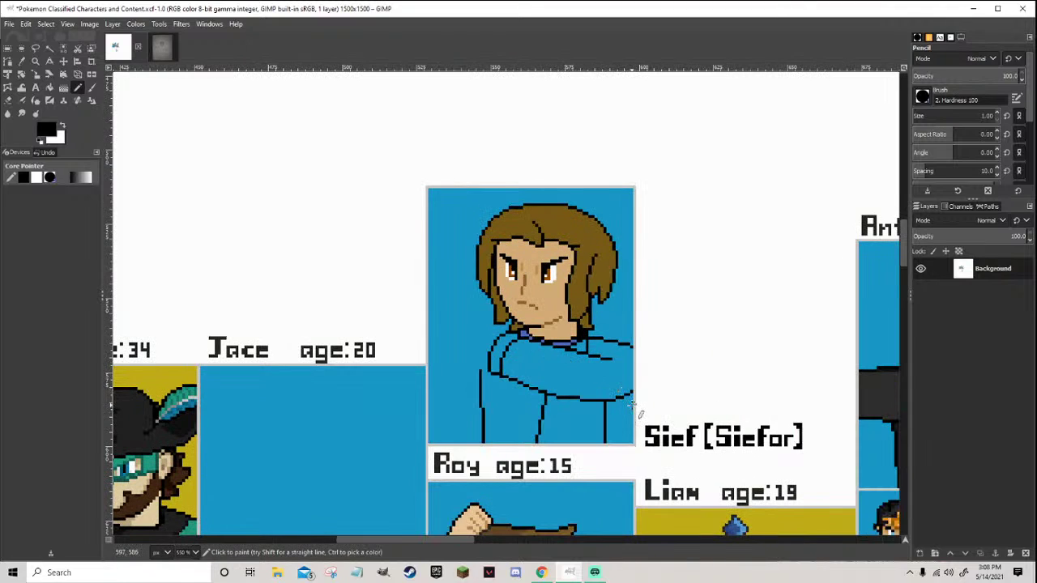
{"action": "scroll", "coordinate": [631, 405], "scroll_direction": "up", "scroll_amount": 4}
{"action": "left_click", "coordinate": [615, 349], "text": "ctrl"}
{"action": "left_click_drag", "start_coordinate": [616, 348], "coordinate": [629, 351]}
{"action": "left_click", "coordinate": [630, 359], "text": "ctrl"}
{"action": "scroll", "coordinate": [629, 360], "scroll_direction": "down", "scroll_amount": 8}
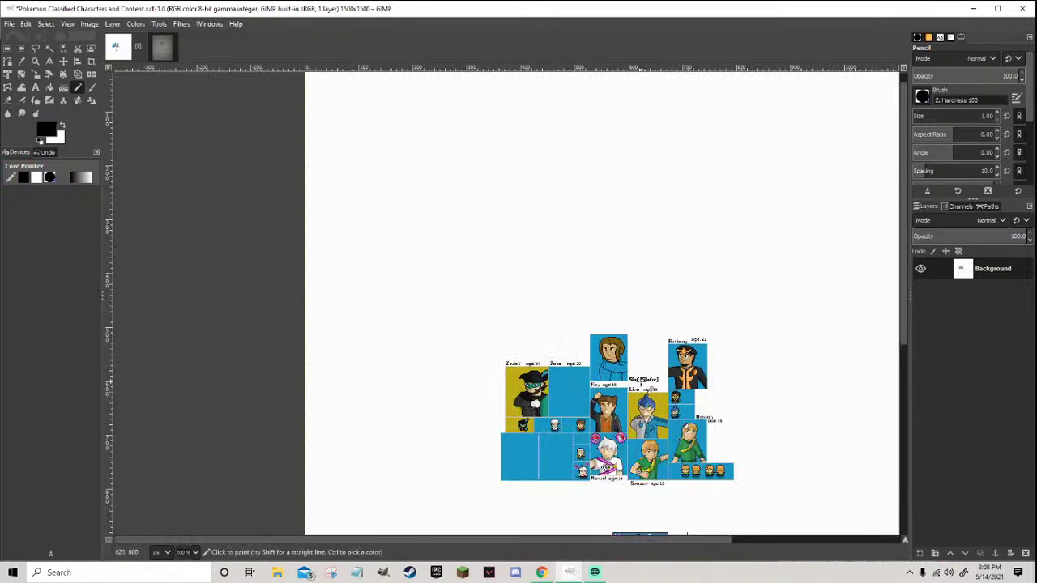
Examine the finished characters and the Siefor artwork pencil sketch for the jacket design, and return to the character sheet
{"action": "scroll", "coordinate": [645, 369], "scroll_direction": "up", "scroll_amount": 3}
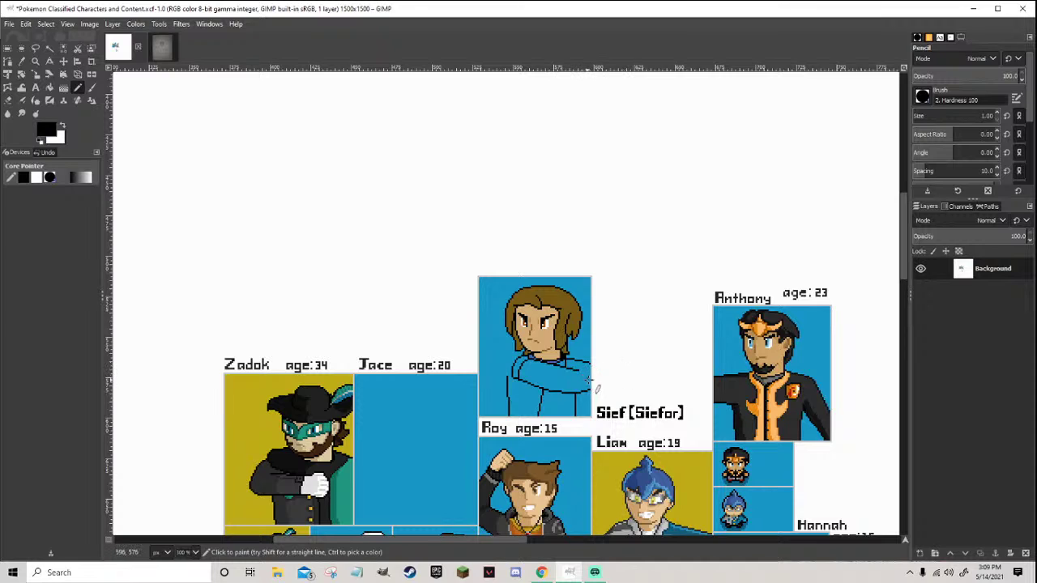
{"action": "scroll", "coordinate": [606, 395], "scroll_direction": "down", "scroll_amount": 5}
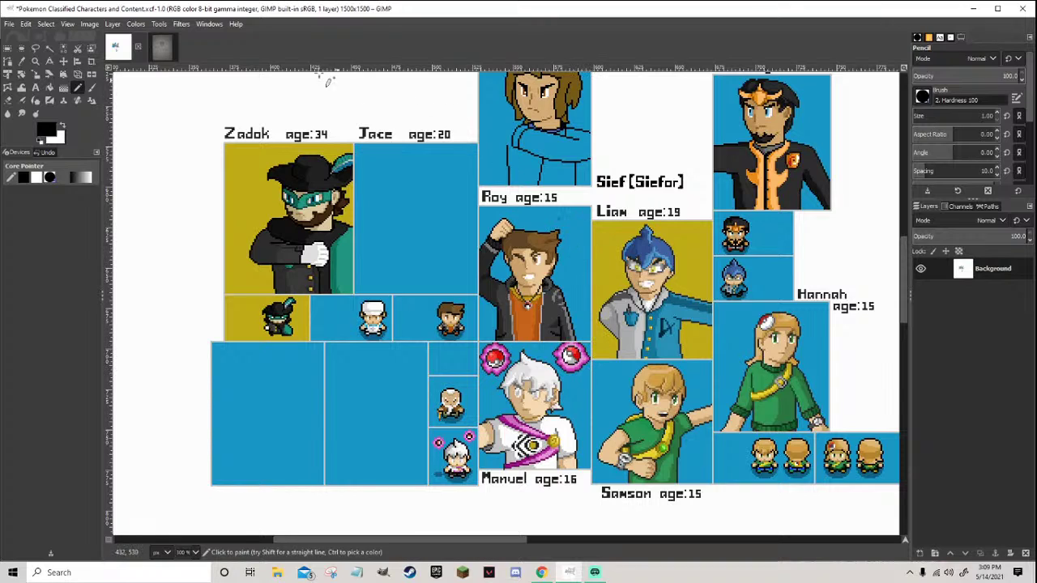
{"action": "left_click", "coordinate": [162, 47]}
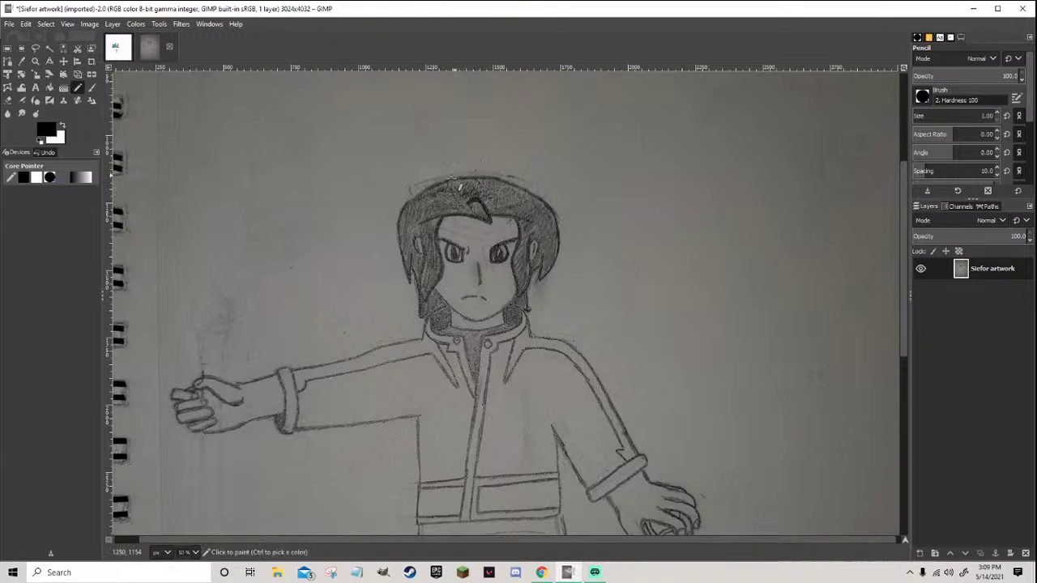
{"action": "left_click", "coordinate": [120, 50]}
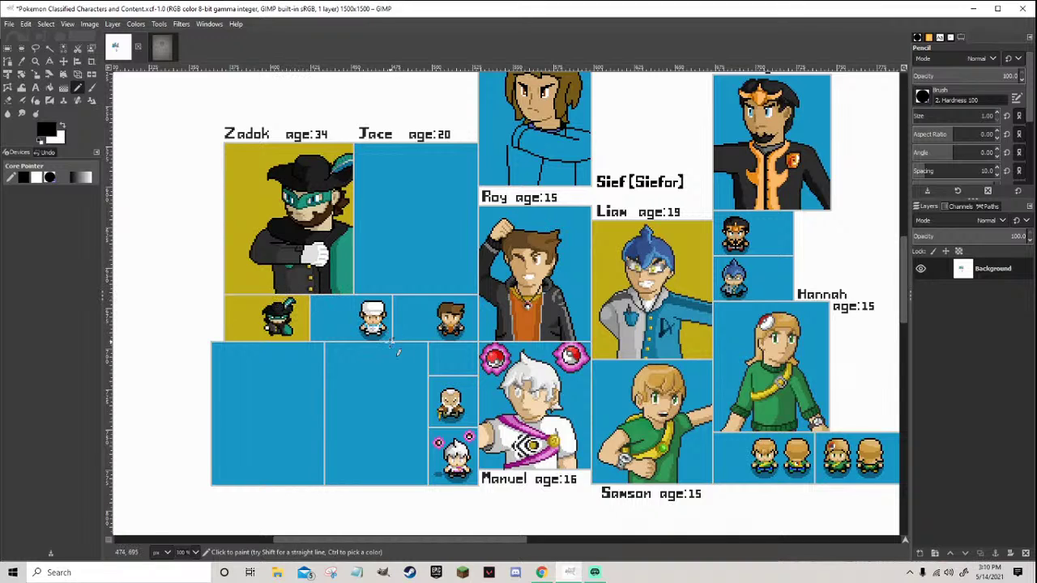
{"action": "scroll", "coordinate": [461, 389], "scroll_direction": "up", "scroll_amount": 3}
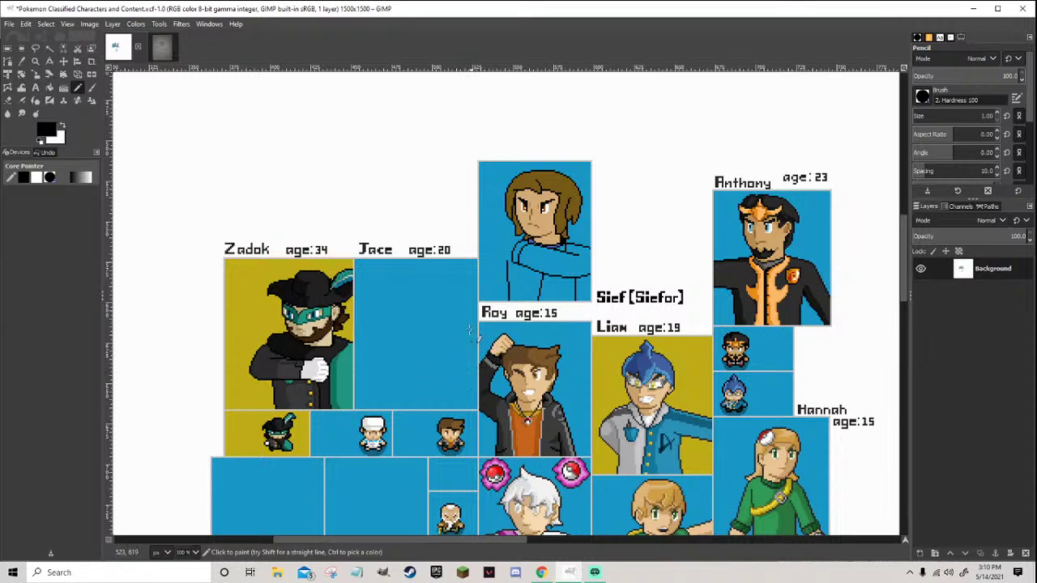
Erase the slanted tail of the collar line beyond the short vertical collar line with background blue
{"action": "scroll", "coordinate": [618, 302], "scroll_direction": "up", "scroll_amount": 3}
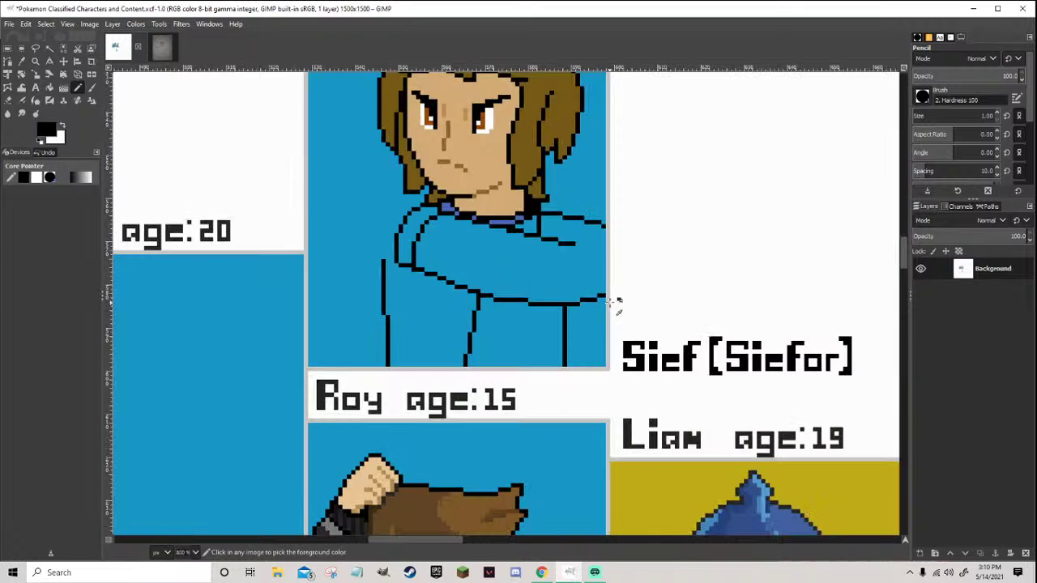
{"action": "scroll", "coordinate": [616, 243], "scroll_direction": "down", "scroll_amount": 3}
{"action": "scroll", "coordinate": [624, 247], "scroll_direction": "up", "scroll_amount": 5}
{"action": "left_click", "coordinate": [573, 258], "text": "ctrl"}
{"action": "mouse_move", "coordinate": [573, 258]}
{"action": "left_mouse_down"}
{"action": "mouse_move", "coordinate": [519, 234]}
{"action": "mouse_move", "coordinate": [559, 247]}
{"action": "left_mouse_up"}
{"action": "left_click", "coordinate": [523, 233], "text": "ctrl"}
{"action": "scroll", "coordinate": [559, 247], "scroll_direction": "down", "scroll_amount": 7}
{"action": "scroll", "coordinate": [576, 279], "scroll_direction": "up", "scroll_amount": 6}
{"action": "left_click", "coordinate": [567, 270], "text": "ctrl"}
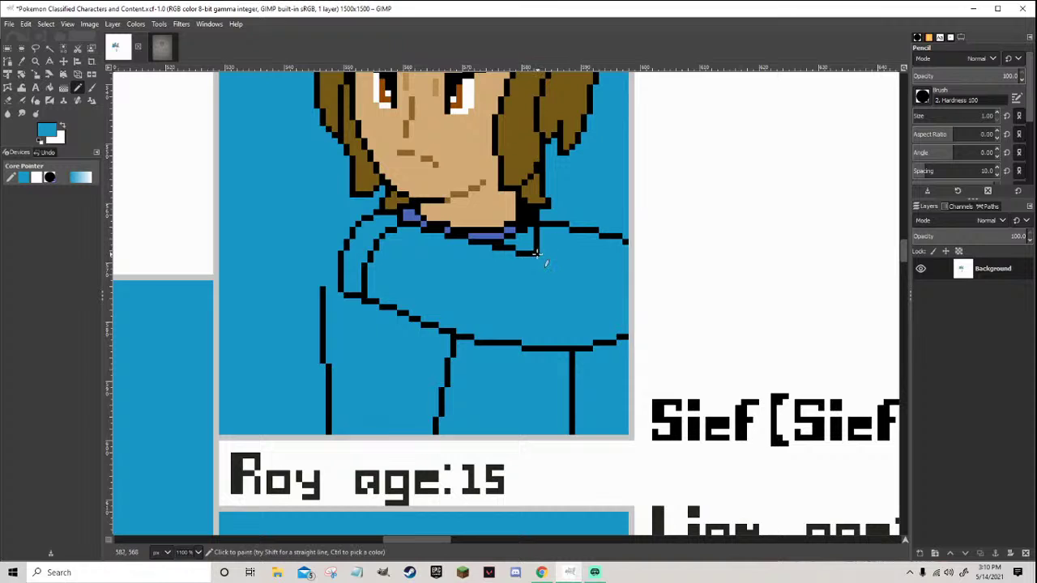
Redraw the collar line's tail as a short horizontal black line past the vertical collar line and save the image
{"action": "key", "text": "ctrl"}
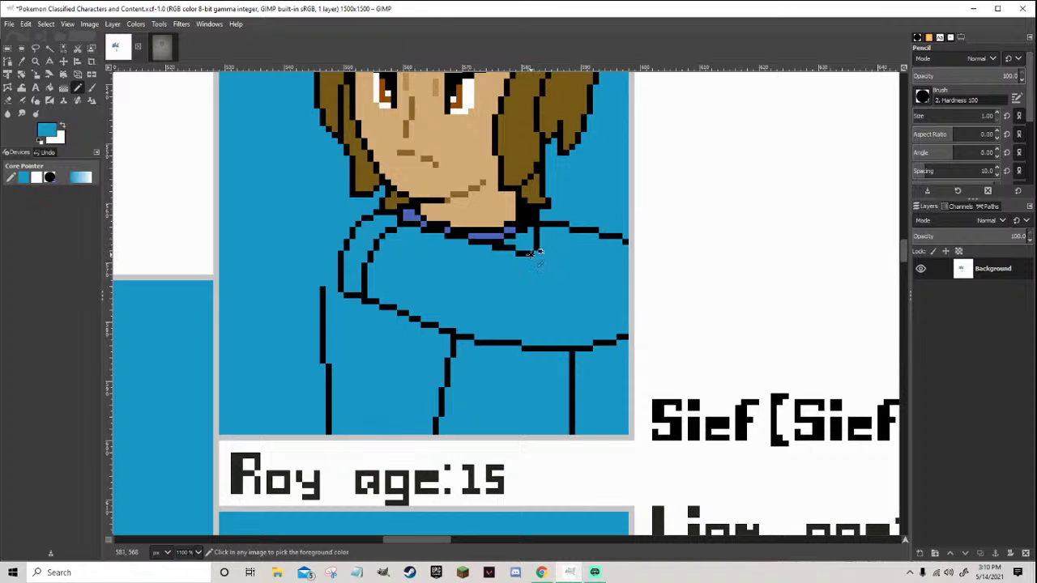
{"action": "left_click", "coordinate": [531, 253], "text": "ctrl"}
{"action": "scroll", "coordinate": [563, 266], "scroll_direction": "down", "scroll_amount": 4}
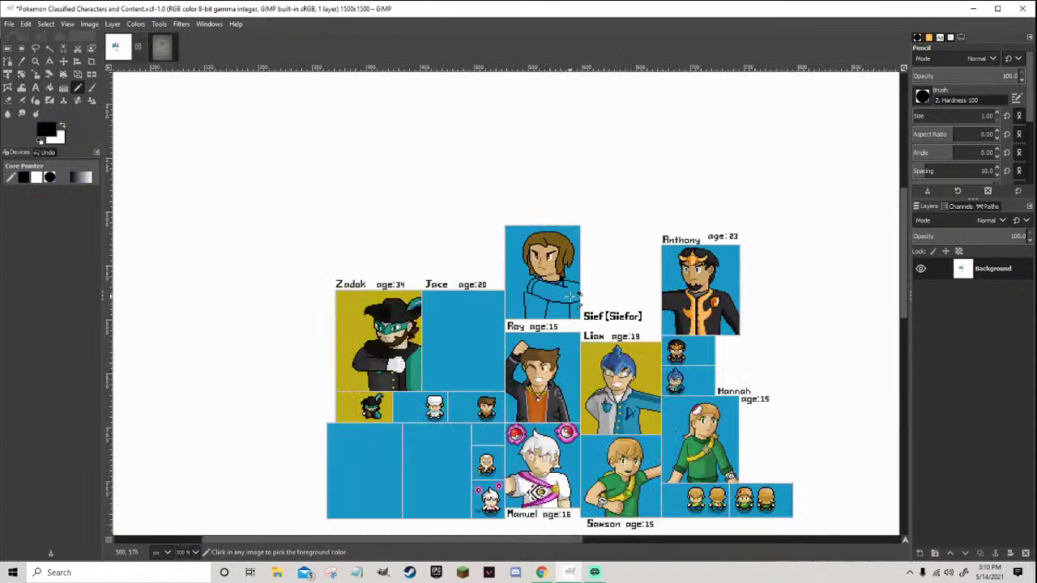
{"action": "scroll", "coordinate": [573, 296], "scroll_direction": "up", "scroll_amount": 5}
{"action": "left_click", "coordinate": [532, 276], "text": "ctrl"}
{"action": "left_click", "coordinate": [494, 306], "text": "ctrl"}
{"action": "scroll", "coordinate": [482, 304], "scroll_direction": "down", "scroll_amount": 7}
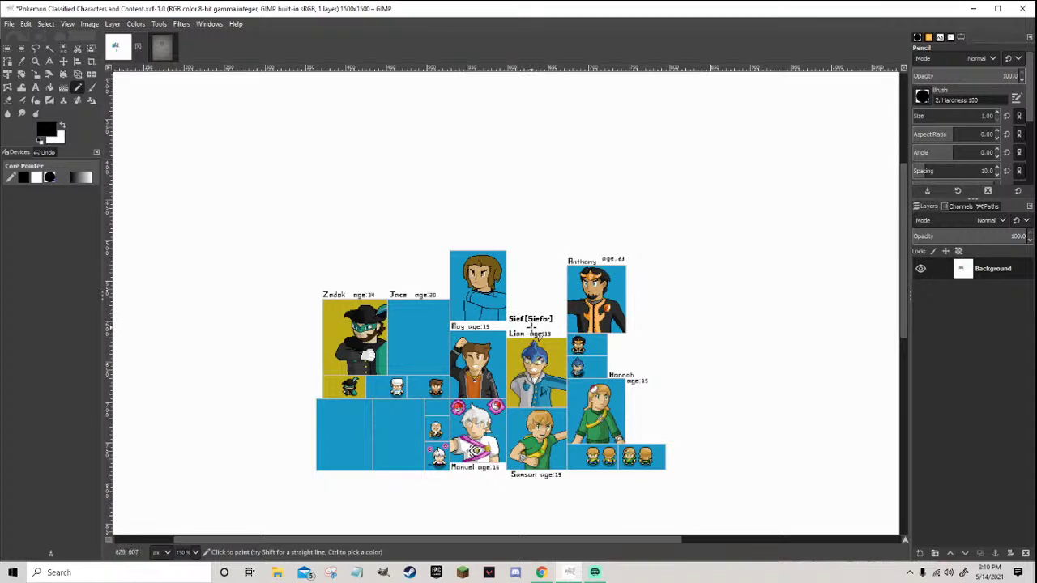
{"action": "key", "text": "ctrl+s"}
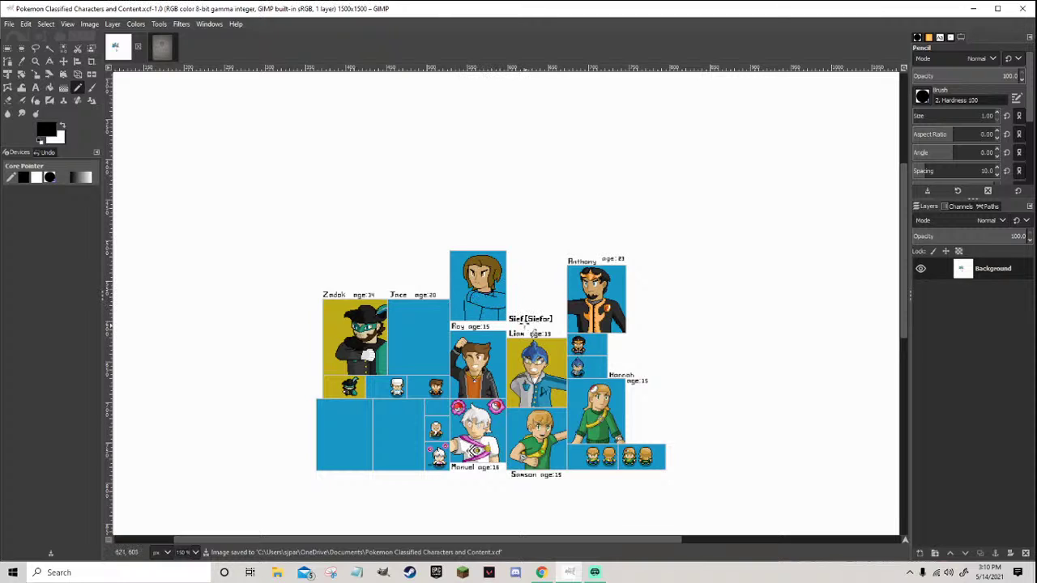
Extend the outer body line upward in black, curving it around the shoulder to meet the collar below the hair
{"action": "scroll", "coordinate": [493, 303], "scroll_direction": "up", "scroll_amount": 3}
{"action": "scroll", "coordinate": [490, 301], "scroll_direction": "up", "scroll_amount": 2}
{"action": "scroll", "coordinate": [461, 303], "scroll_direction": "up", "scroll_amount": 3}
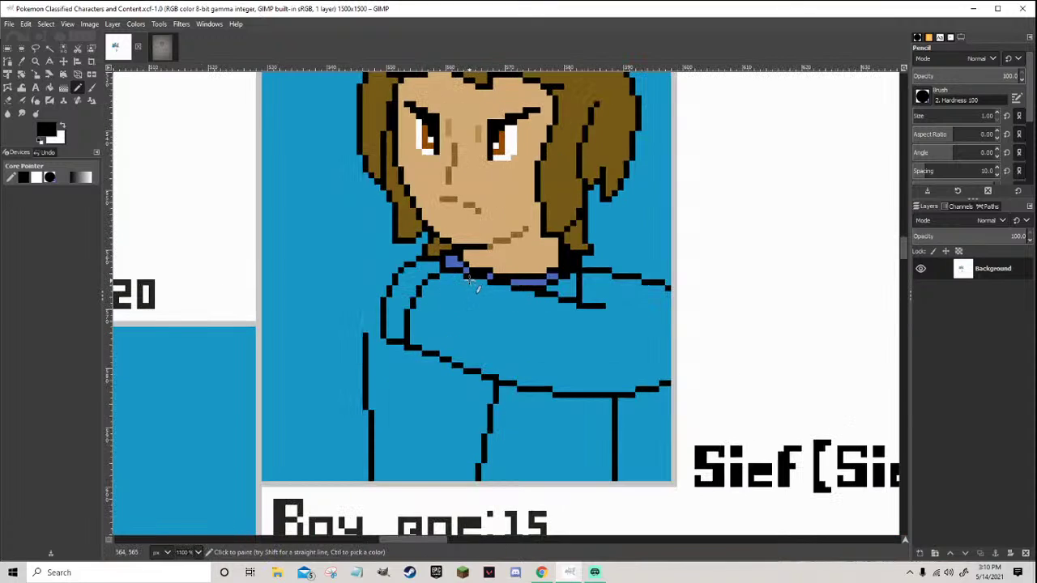
{"action": "scroll", "coordinate": [478, 306], "scroll_direction": "down", "scroll_amount": 3}
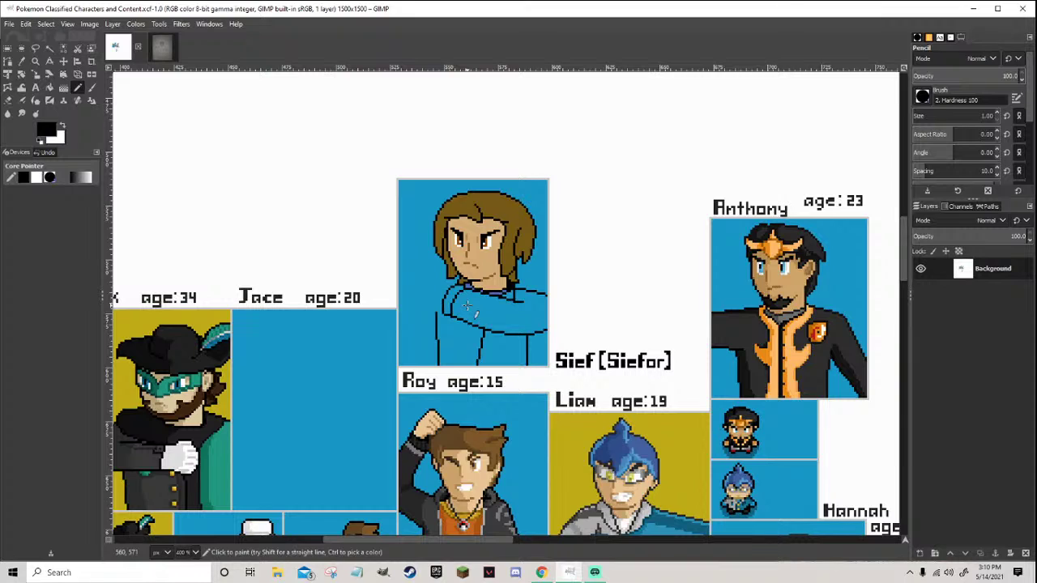
{"action": "scroll", "coordinate": [518, 349], "scroll_direction": "up", "scroll_amount": 3}
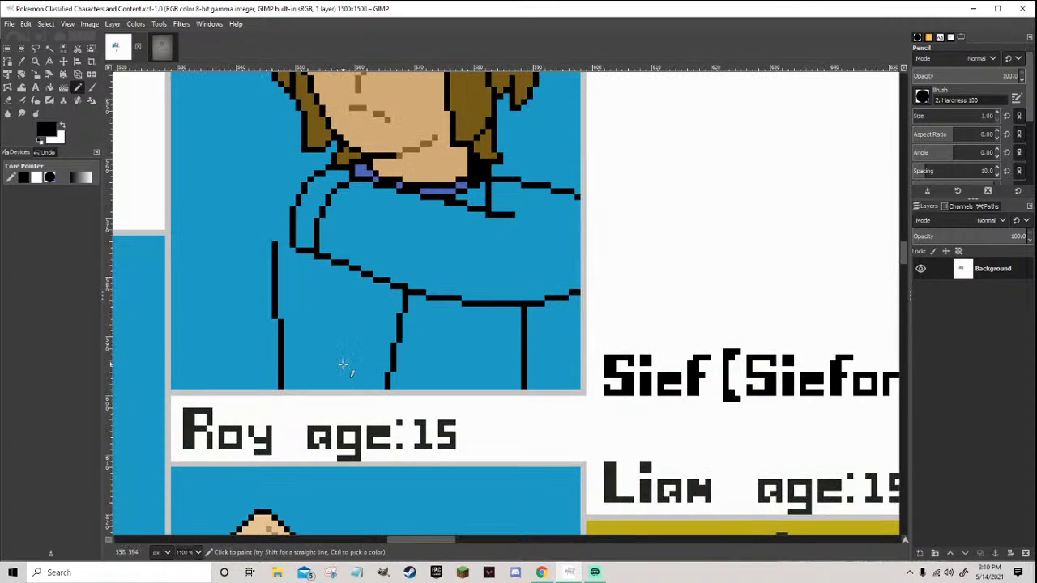
{"action": "scroll", "coordinate": [345, 366], "scroll_direction": "down", "scroll_amount": 3}
{"action": "scroll", "coordinate": [304, 340], "scroll_direction": "up", "scroll_amount": 3}
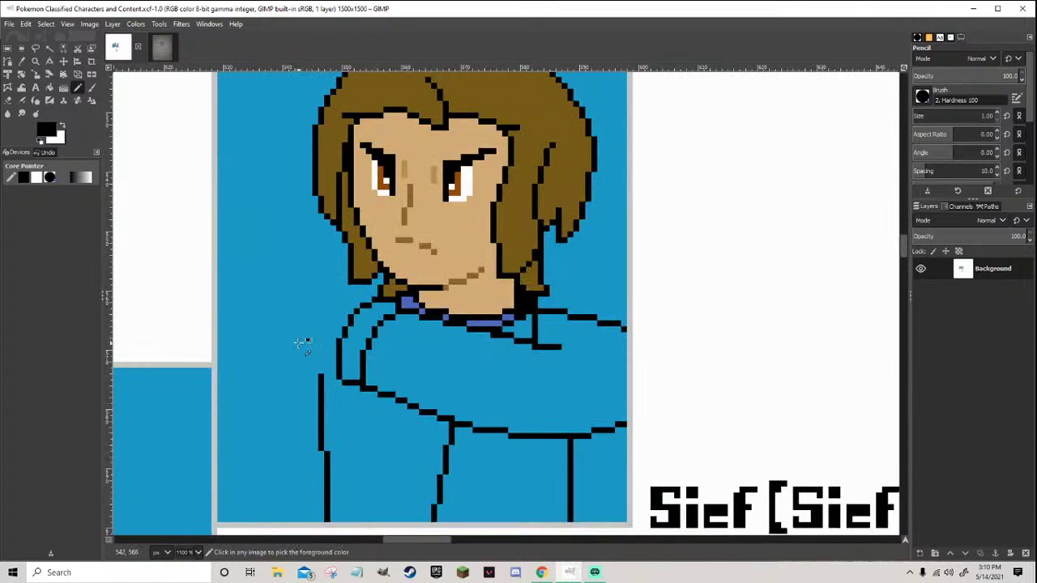
{"action": "scroll", "coordinate": [301, 343], "scroll_direction": "up", "scroll_amount": 1}
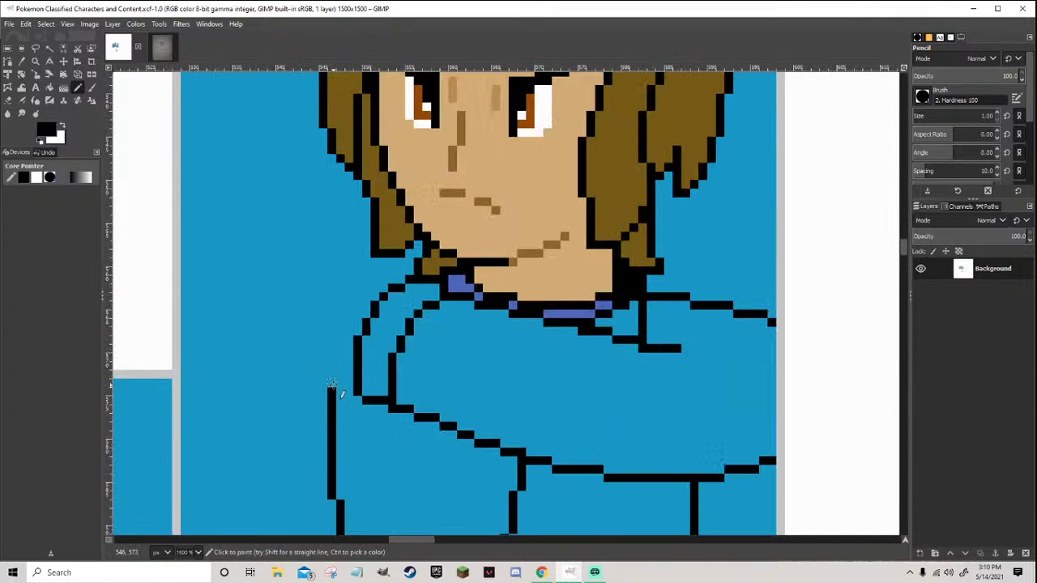
{"action": "mouse_move", "coordinate": [331, 381]}
{"action": "left_mouse_down"}
{"action": "mouse_move", "coordinate": [352, 296]}
{"action": "mouse_move", "coordinate": [409, 270]}
{"action": "mouse_move", "coordinate": [374, 280]}
{"action": "mouse_move", "coordinate": [337, 327]}
{"action": "left_mouse_up"}
{"action": "left_click", "coordinate": [394, 269], "text": "ctrl"}
{"action": "scroll", "coordinate": [336, 327], "scroll_direction": "down", "scroll_amount": 7}
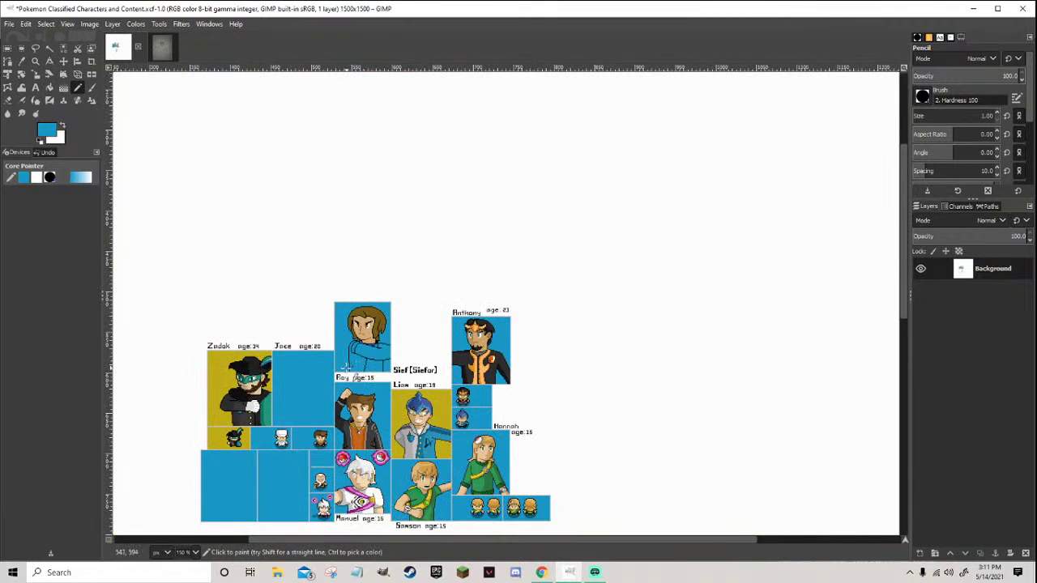
Bucket-fill the garment's outer body, lower middle section and raised sleeve with a dark blue, leaving the shoulder stripe unfilled
{"action": "scroll", "coordinate": [347, 367], "scroll_direction": "up", "scroll_amount": 2}
{"action": "scroll", "coordinate": [372, 369], "scroll_direction": "up", "scroll_amount": 2}
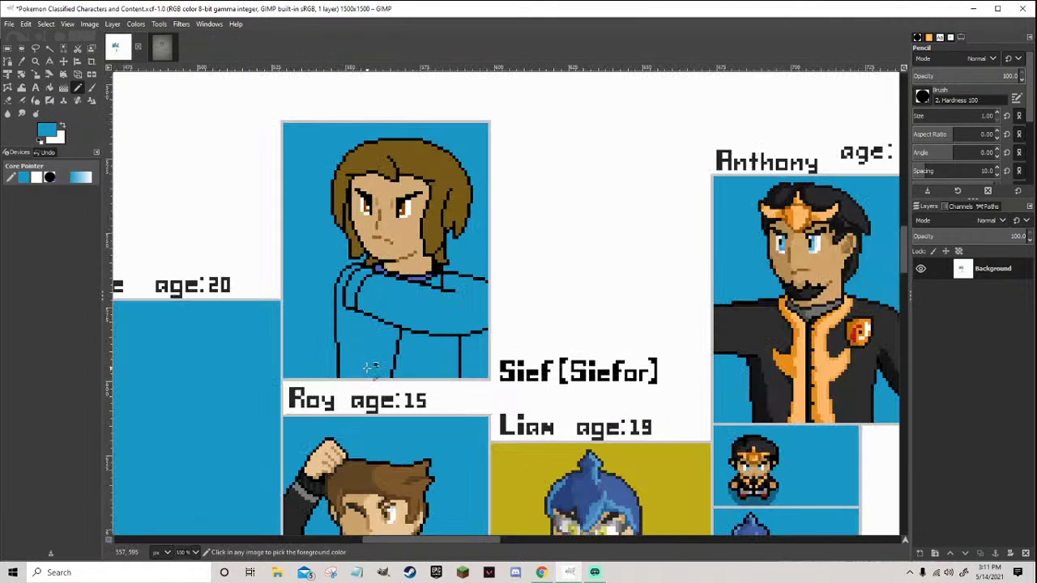
{"action": "scroll", "coordinate": [358, 361], "scroll_direction": "up", "scroll_amount": 1}
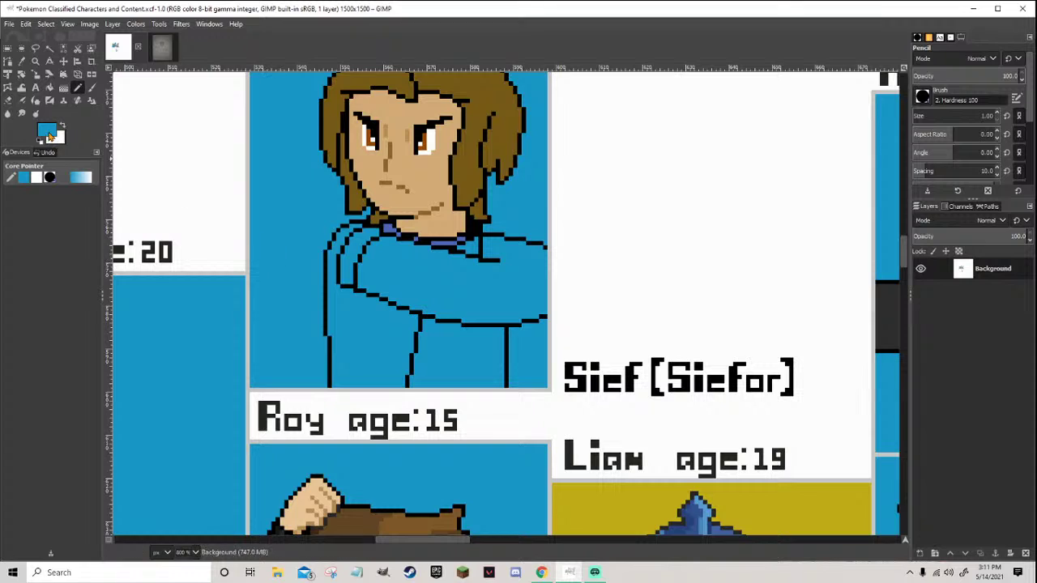
{"action": "left_click", "coordinate": [47, 134]}
{"action": "left_click_drag", "start_coordinate": [102, 121], "coordinate": [96, 109]}
{"action": "left_click", "coordinate": [142, 223]}
{"action": "left_click", "coordinate": [51, 87]}
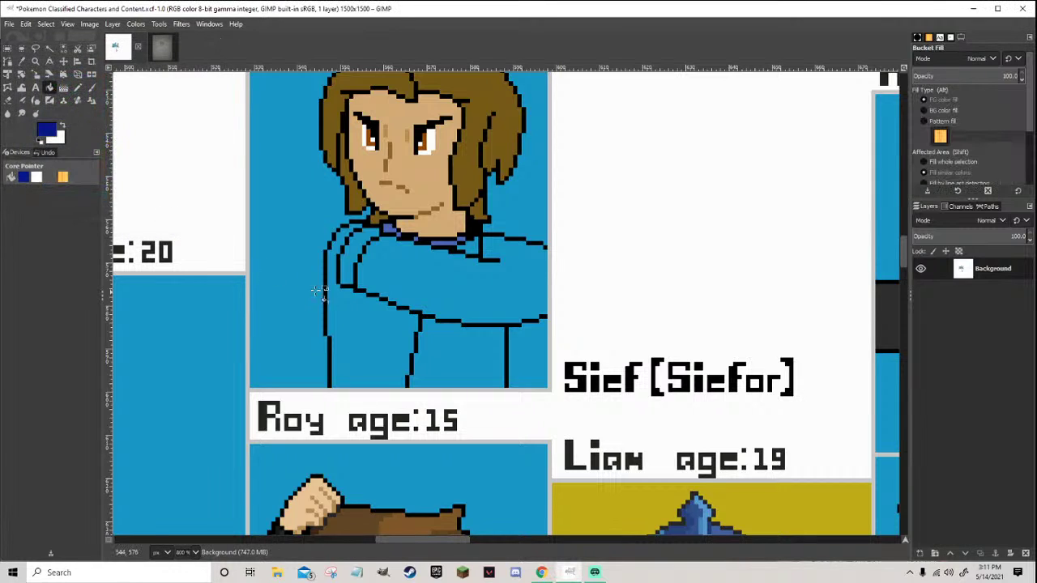
{"action": "left_click", "coordinate": [367, 323]}
{"action": "left_click", "coordinate": [409, 340]}
{"action": "left_click", "coordinate": [496, 314]}
{"action": "scroll", "coordinate": [494, 308], "scroll_direction": "down", "scroll_amount": 1, "text": "ctrl"}
{"action": "scroll", "coordinate": [496, 306], "scroll_direction": "down", "scroll_amount": 2, "text": "ctrl"}
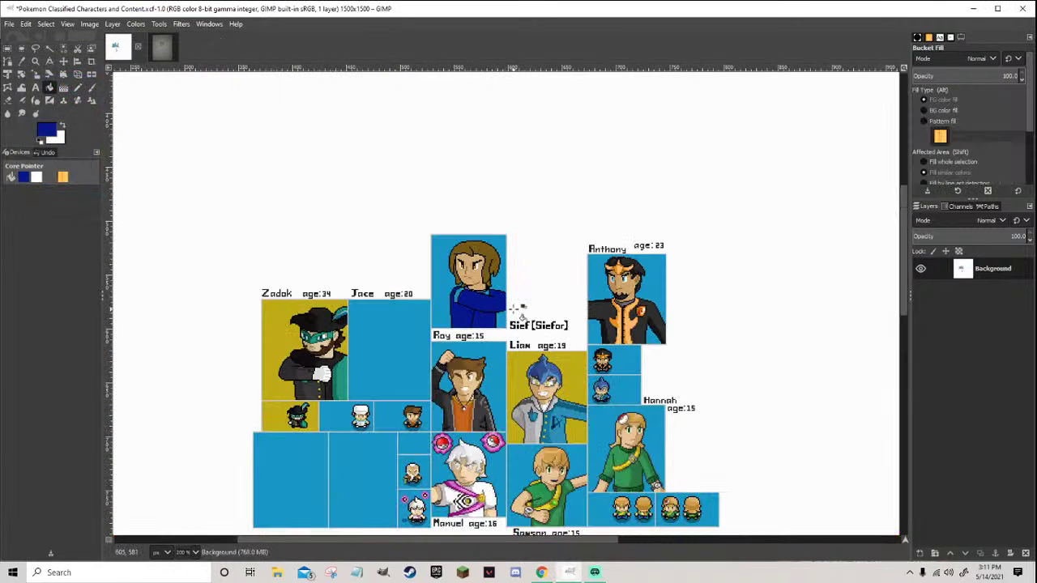
Consult the Siefor artwork sketch and fill the garment's curved shoulder stripe with the teal sampled from Zadok's cape
{"action": "scroll", "coordinate": [513, 309], "scroll_direction": "up", "scroll_amount": 3, "text": "ctrl"}
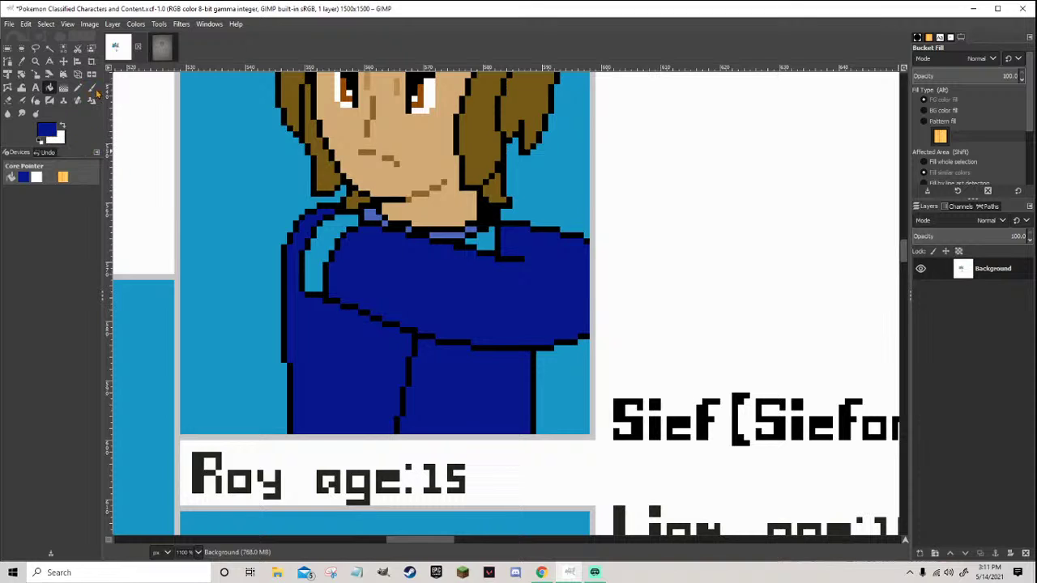
{"action": "left_click", "coordinate": [156, 51]}
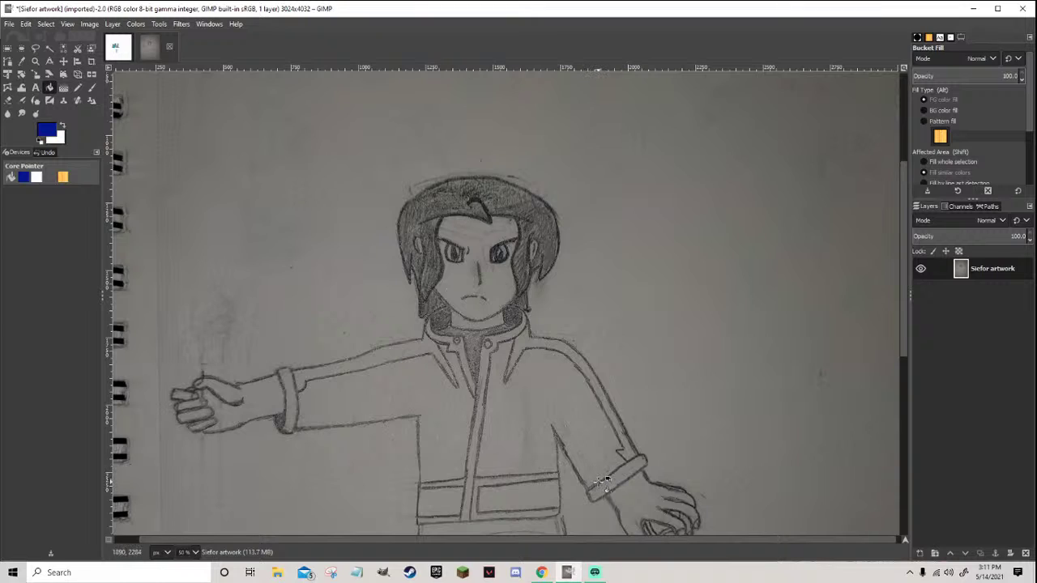
{"action": "left_click", "coordinate": [121, 57]}
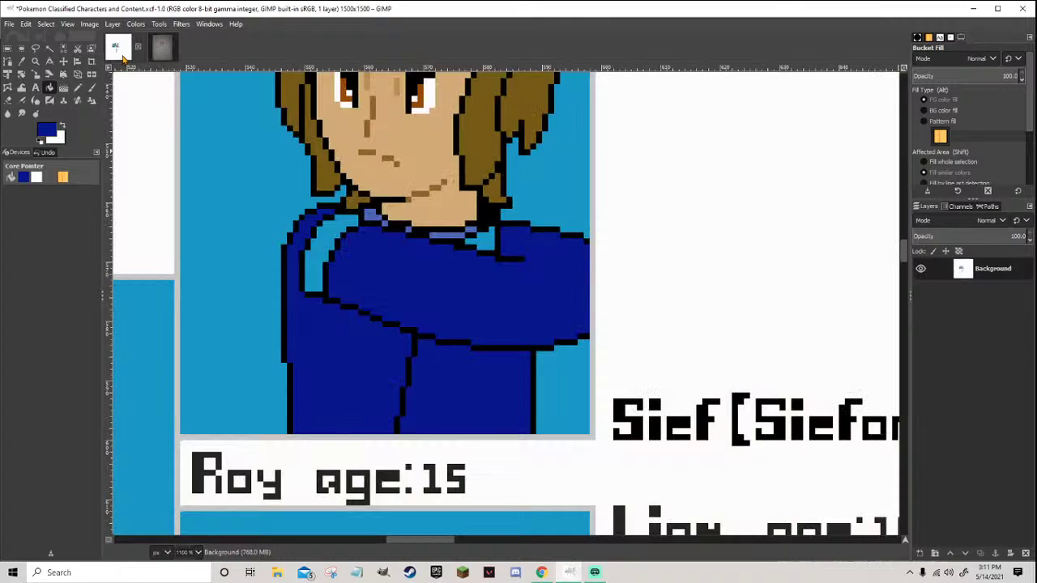
{"action": "scroll", "coordinate": [339, 152], "scroll_direction": "down", "scroll_amount": 4}
{"action": "scroll", "coordinate": [292, 262], "scroll_direction": "up", "scroll_amount": 2}
{"action": "left_click", "coordinate": [202, 323], "text": "ctrl"}
{"action": "scroll", "coordinate": [410, 208], "scroll_direction": "up", "scroll_amount": 2}
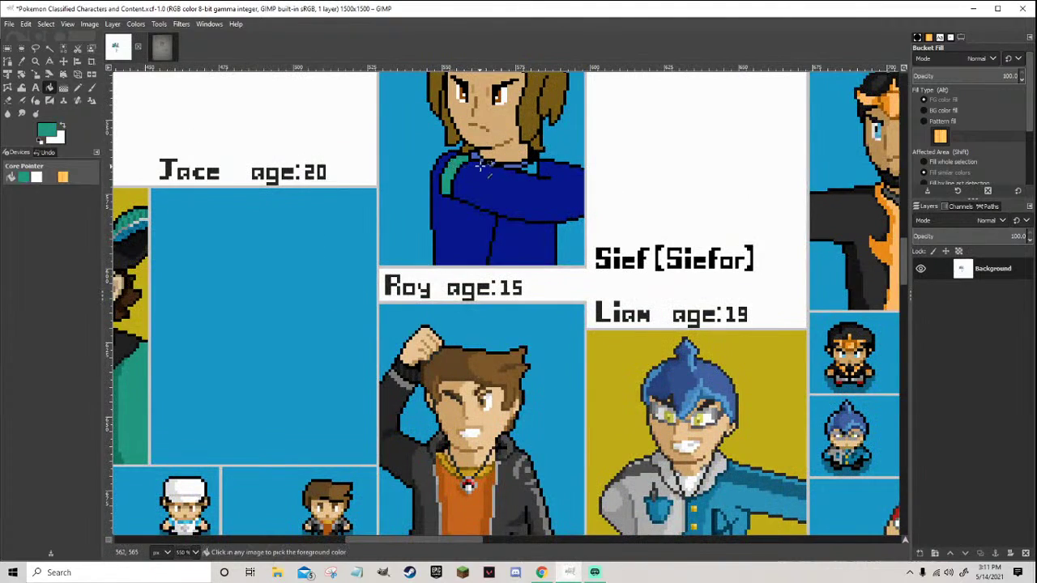
Fill the small gap between the collar and the short vertical line with the garment's dark blue
{"action": "scroll", "coordinate": [507, 162], "scroll_direction": "up", "scroll_amount": 1}
{"action": "scroll", "coordinate": [506, 162], "scroll_direction": "up", "scroll_amount": 1}
{"action": "scroll", "coordinate": [498, 247], "scroll_direction": "down", "scroll_amount": 5}
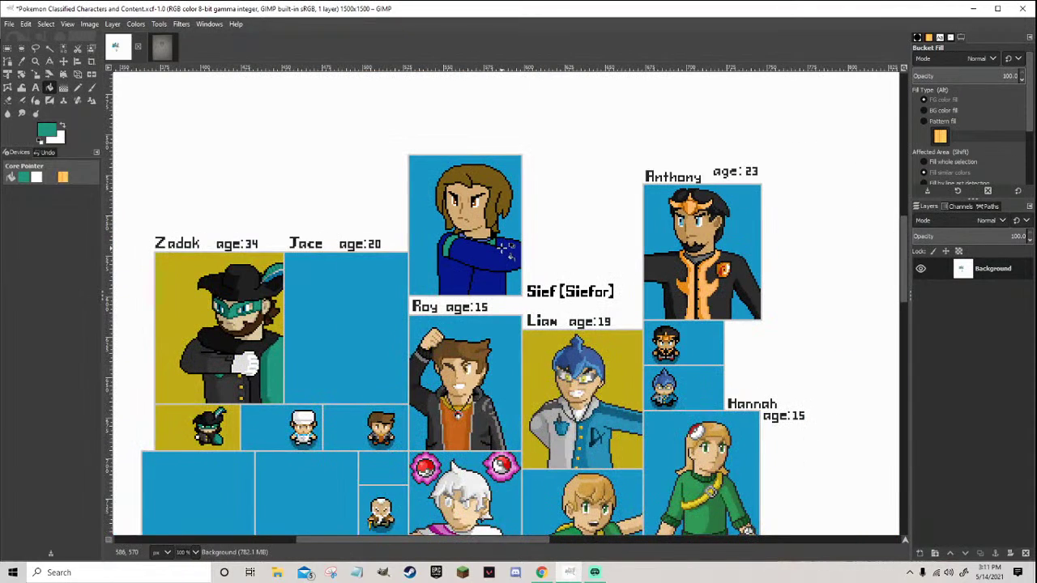
{"action": "scroll", "coordinate": [509, 260], "scroll_direction": "up", "scroll_amount": 5}
{"action": "left_click", "coordinate": [510, 260], "text": "ctrl"}
{"action": "scroll", "coordinate": [511, 256], "scroll_direction": "down", "scroll_amount": 5}
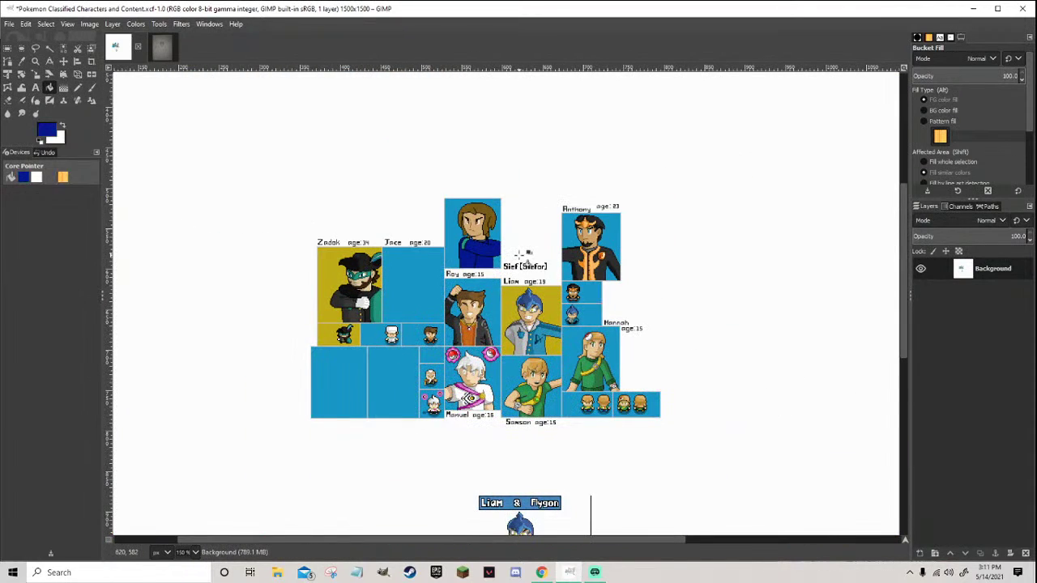
Draw a second black line with the 1-pixel Pencil, parallel to the garment's centre line, from the panel's lower edge up to the sleeve
{"action": "scroll", "coordinate": [511, 254], "scroll_direction": "up", "scroll_amount": 4}
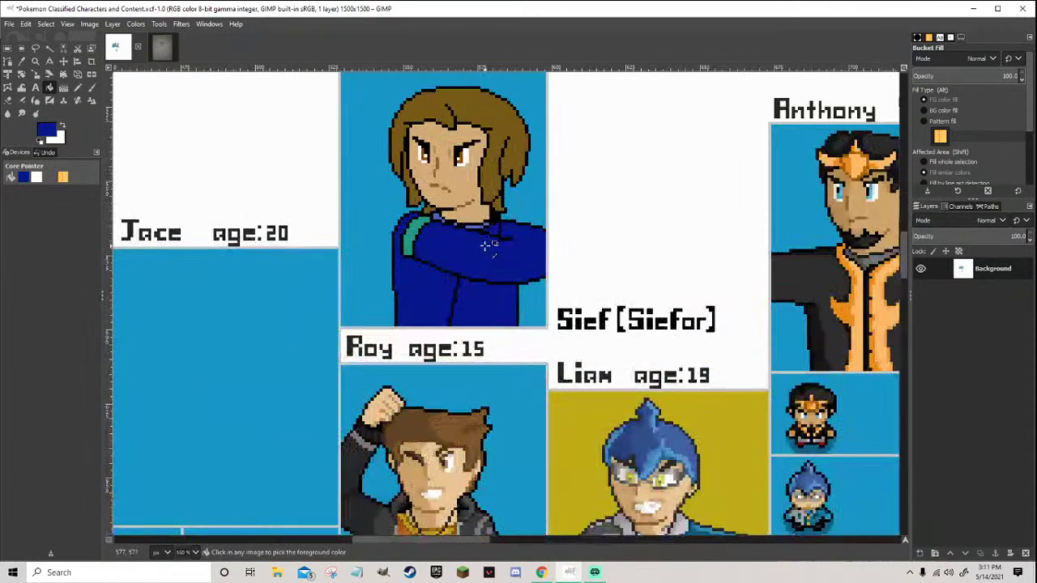
{"action": "left_click", "coordinate": [419, 233], "text": "ctrl"}
{"action": "scroll", "coordinate": [476, 261], "scroll_direction": "up", "scroll_amount": 2}
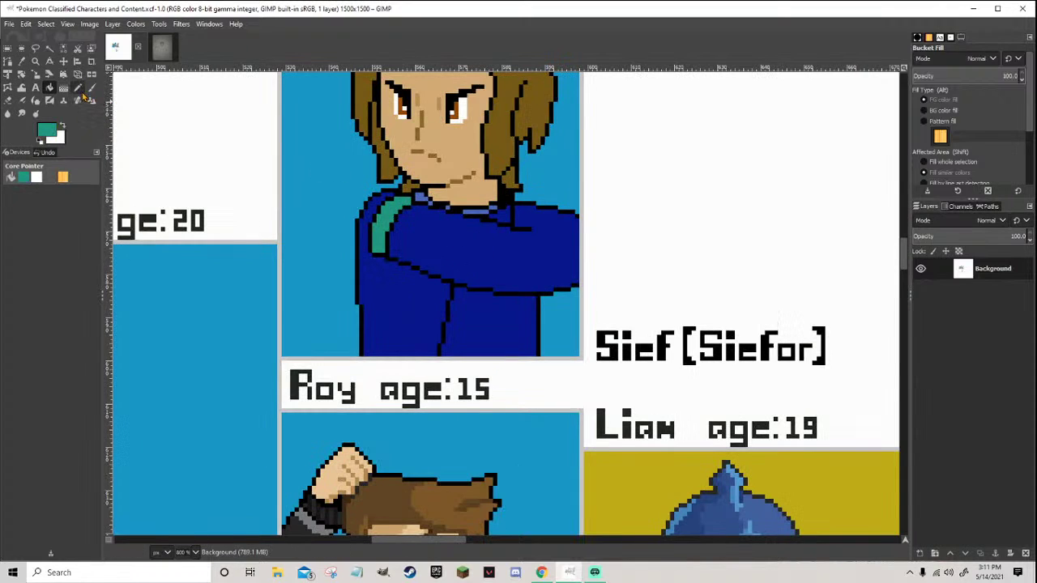
{"action": "left_click", "coordinate": [78, 88]}
{"action": "scroll", "coordinate": [445, 238], "scroll_direction": "up", "scroll_amount": 1}
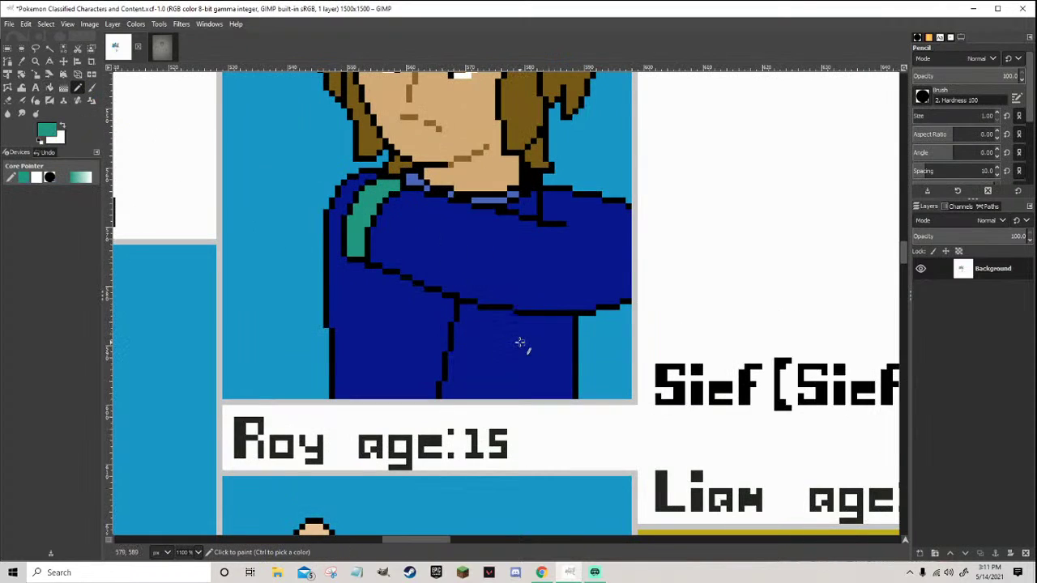
{"action": "scroll", "coordinate": [514, 398], "scroll_direction": "up", "scroll_amount": 2}
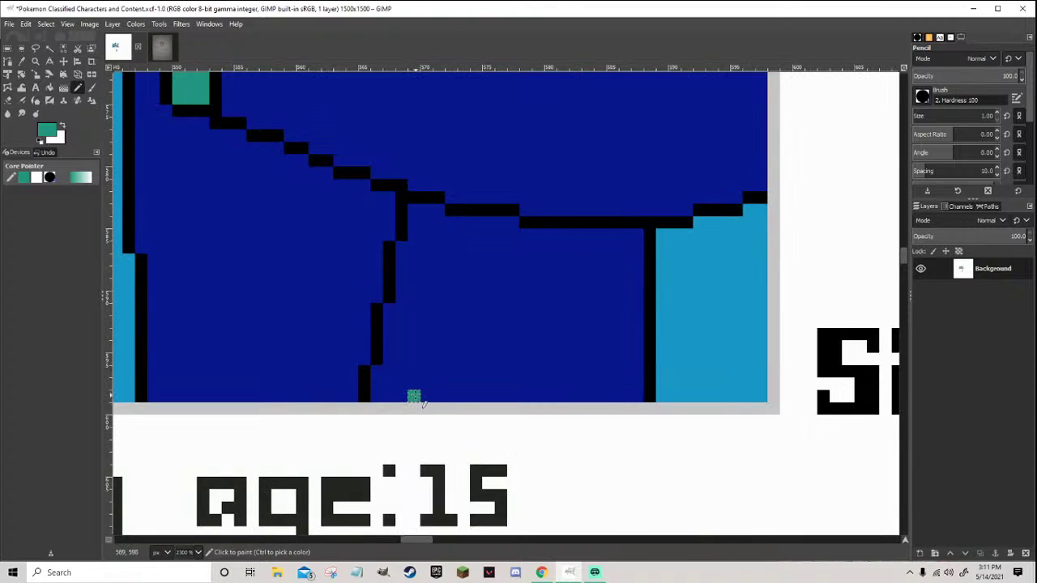
{"action": "left_click_drag", "start_coordinate": [414, 396], "coordinate": [415, 386]}
{"action": "key", "text": "ctrl+z"}
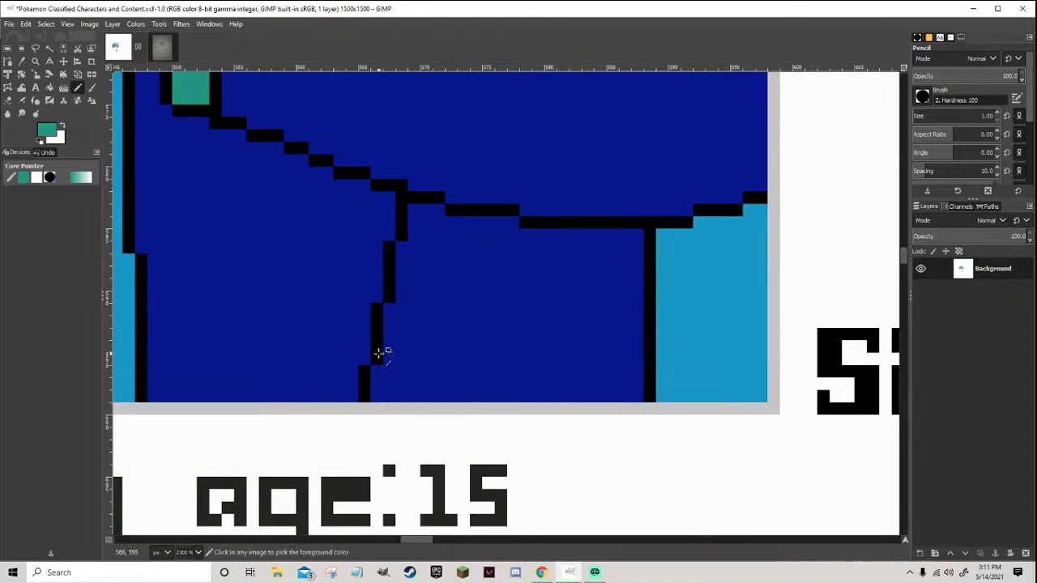
{"action": "key", "text": "d"}
{"action": "left_click", "coordinate": [414, 396]}
{"action": "left_click_drag", "start_coordinate": [414, 396], "coordinate": [453, 221]}
{"action": "scroll", "coordinate": [454, 223], "scroll_direction": "down", "scroll_amount": 6}
{"action": "scroll", "coordinate": [474, 254], "scroll_direction": "up", "scroll_amount": 2}
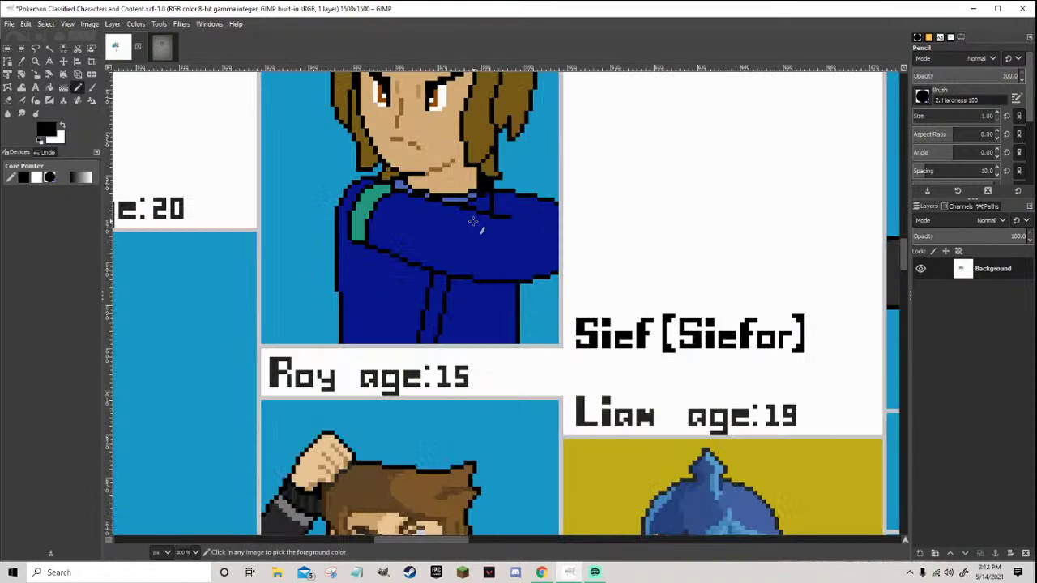
Draw a black hem line from the new centre line to the garment's outer edge beside the Siefor label, raising its outer end one pixel
{"action": "scroll", "coordinate": [462, 333], "scroll_direction": "up", "scroll_amount": 2}
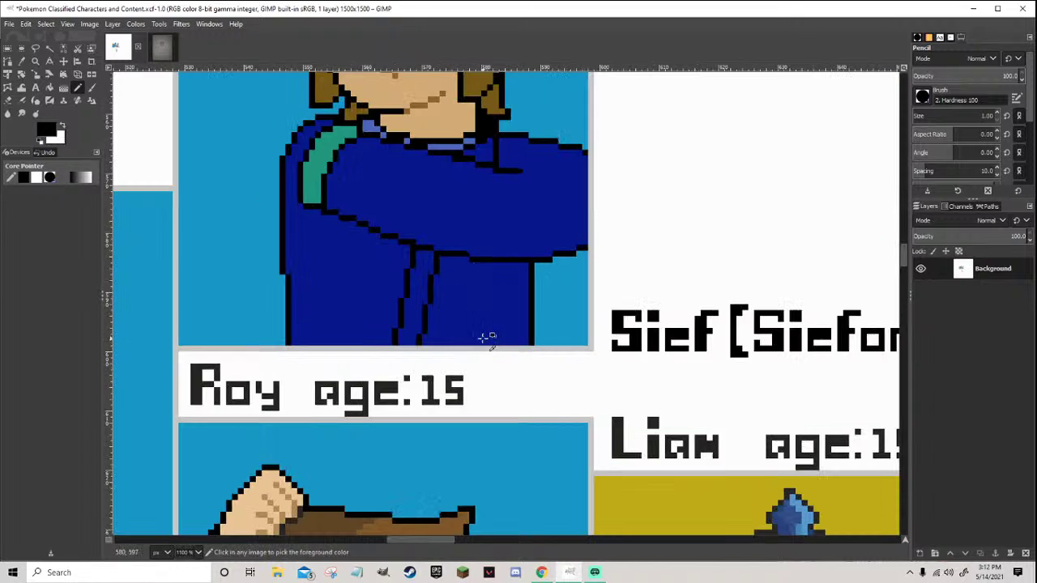
{"action": "scroll", "coordinate": [475, 339], "scroll_direction": "down", "scroll_amount": 5}
{"action": "scroll", "coordinate": [482, 333], "scroll_direction": "up", "scroll_amount": 2}
{"action": "scroll", "coordinate": [484, 333], "scroll_direction": "up", "scroll_amount": 2}
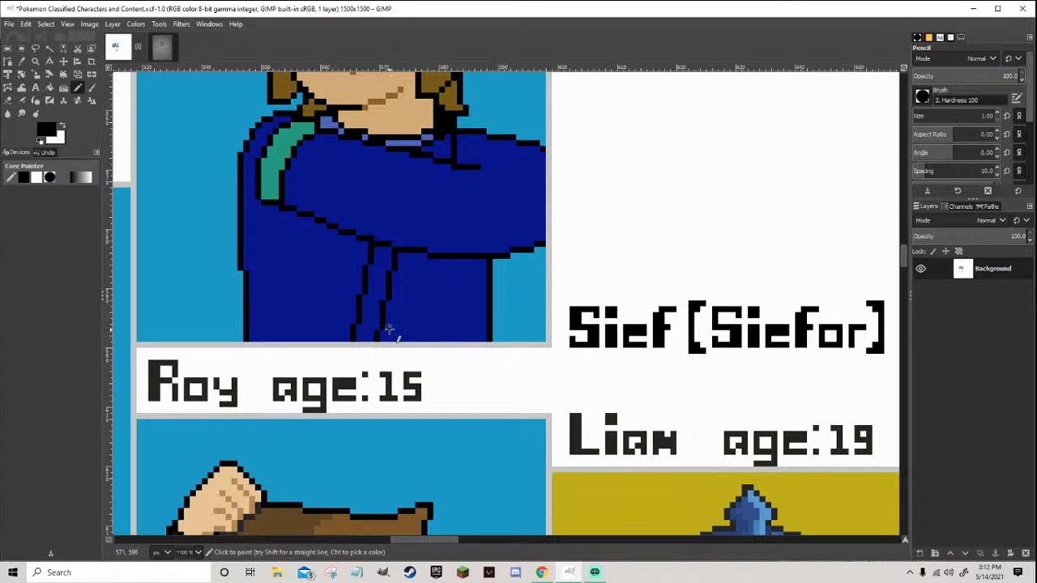
{"action": "left_click_drag", "start_coordinate": [382, 332], "coordinate": [455, 331]}
{"action": "scroll", "coordinate": [490, 332], "scroll_direction": "down", "scroll_amount": 7}
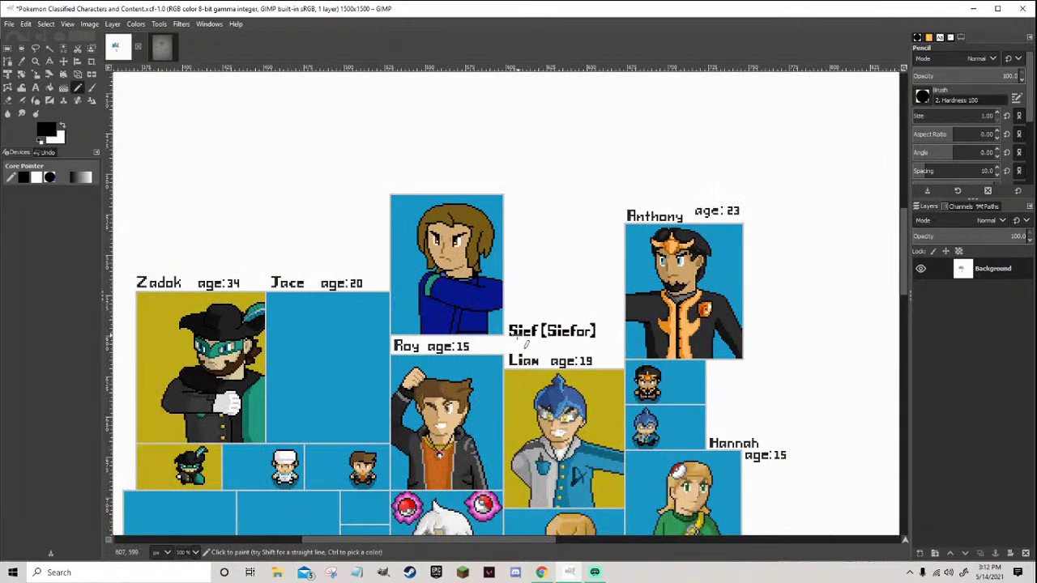
{"action": "scroll", "coordinate": [450, 332], "scroll_direction": "up", "scroll_amount": 7}
{"action": "left_click", "coordinate": [622, 330], "text": "ctrl"}
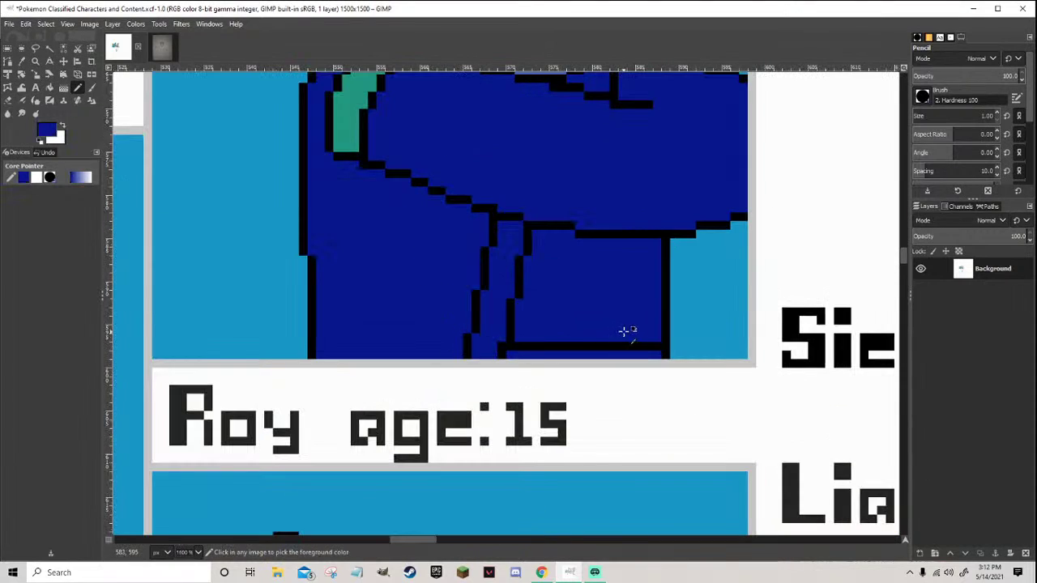
{"action": "left_click", "coordinate": [625, 345], "text": "ctrl"}
{"action": "left_click_drag", "start_coordinate": [632, 343], "coordinate": [639, 337]}
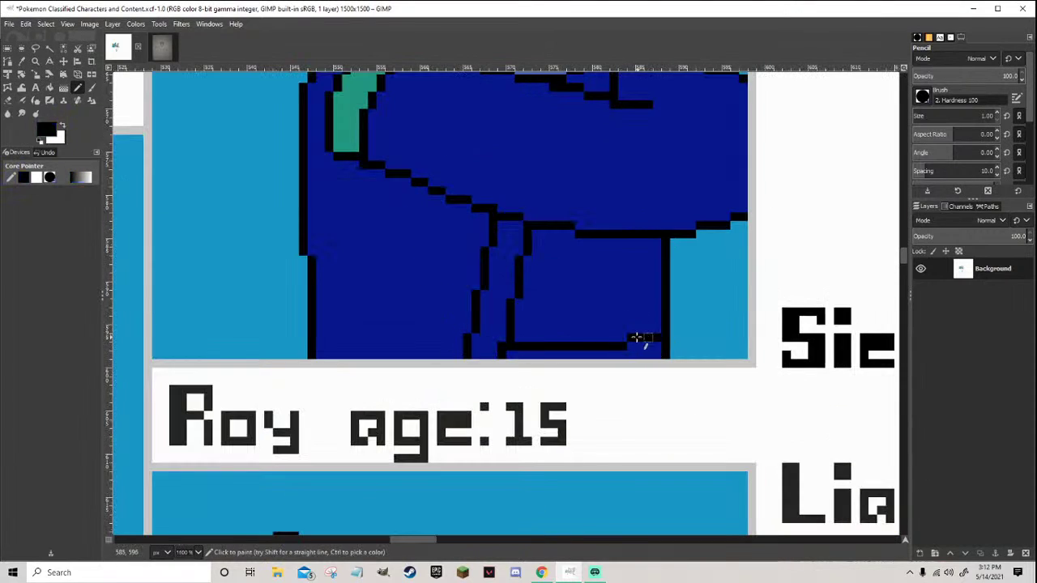
{"action": "left_click", "coordinate": [632, 347], "text": "ctrl"}
Draw the matching black hem line across the garment section below the striped shoulder, with its outer end raised one pixel
{"action": "scroll", "coordinate": [639, 350], "scroll_direction": "down", "scroll_amount": 7}
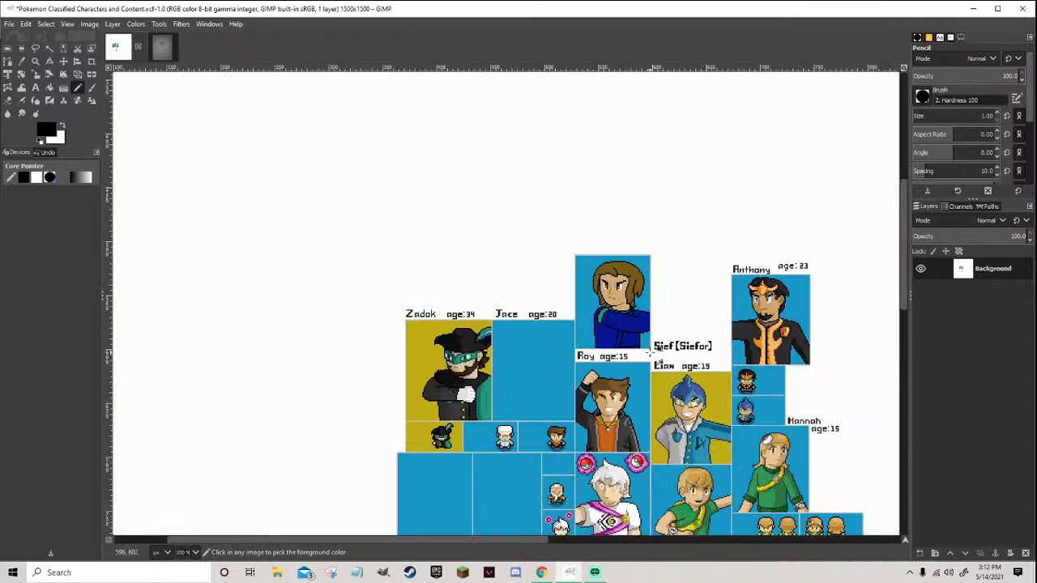
{"action": "scroll", "coordinate": [648, 351], "scroll_direction": "up", "scroll_amount": 7}
{"action": "left_click_drag", "start_coordinate": [471, 335], "coordinate": [415, 337]}
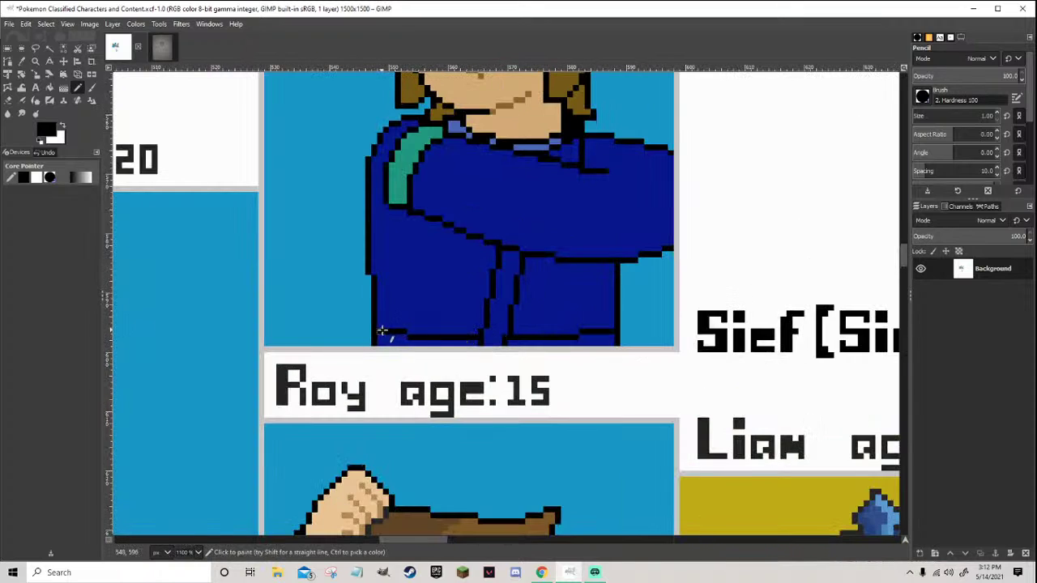
Bucket-fill the strip between the two centre lines and both hem bands with the teal sampled from the shoulder stripe
{"action": "scroll", "coordinate": [381, 331], "scroll_direction": "down", "scroll_amount": 7}
{"action": "scroll", "coordinate": [506, 369], "scroll_direction": "up", "scroll_amount": 6}
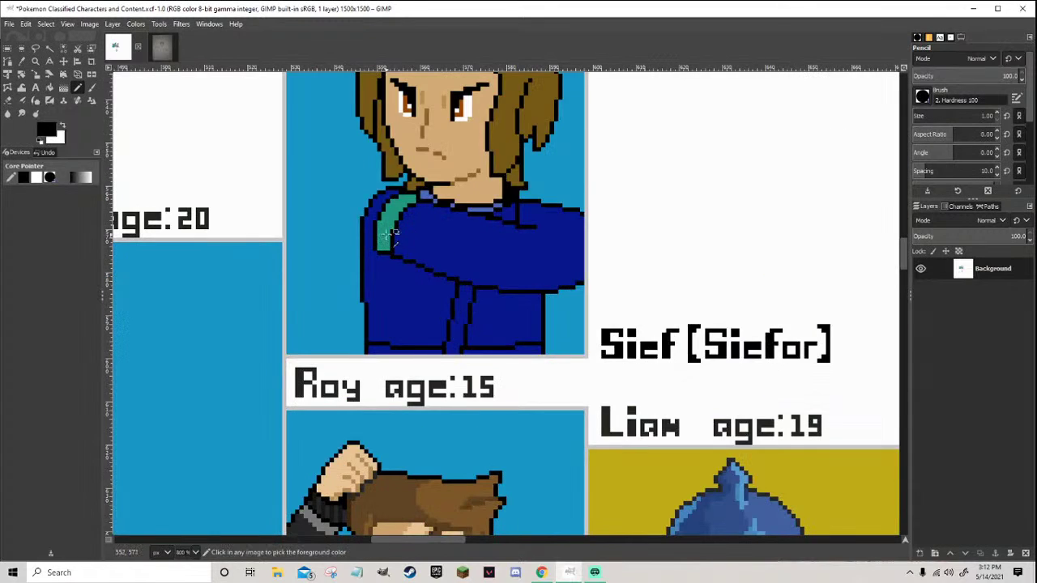
{"action": "left_click", "coordinate": [386, 231], "text": "ctrl"}
{"action": "left_click", "coordinate": [50, 88]}
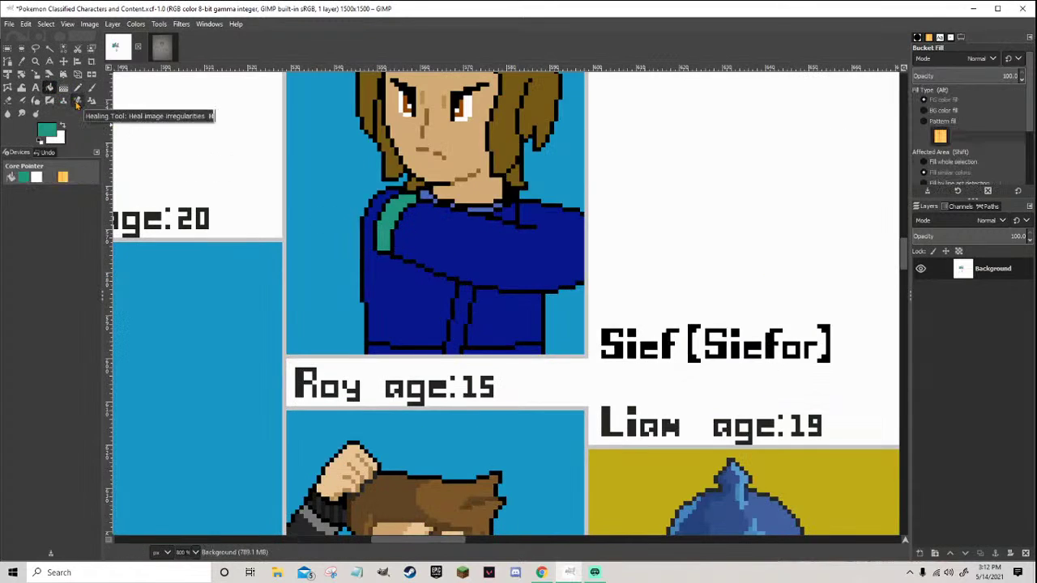
{"action": "left_click", "coordinate": [459, 327]}
{"action": "left_click", "coordinate": [533, 350]}
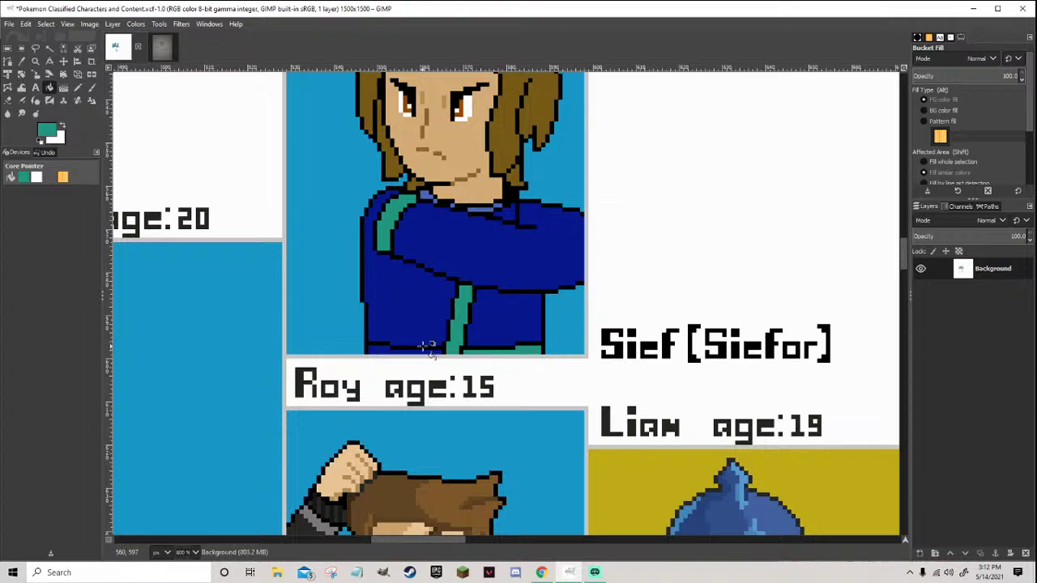
{"action": "left_click", "coordinate": [429, 350]}
Paint over both hem lines and their teal bands with the garment's dark blue using the Pencil, and save the file
{"action": "key", "text": "n"}
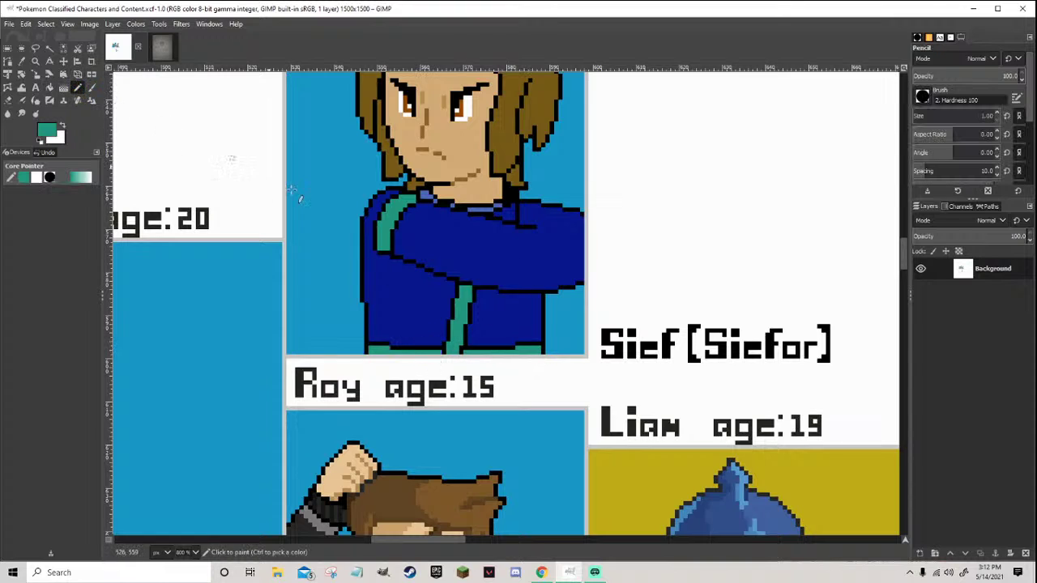
{"action": "scroll", "coordinate": [522, 314], "scroll_direction": "down", "scroll_amount": 2}
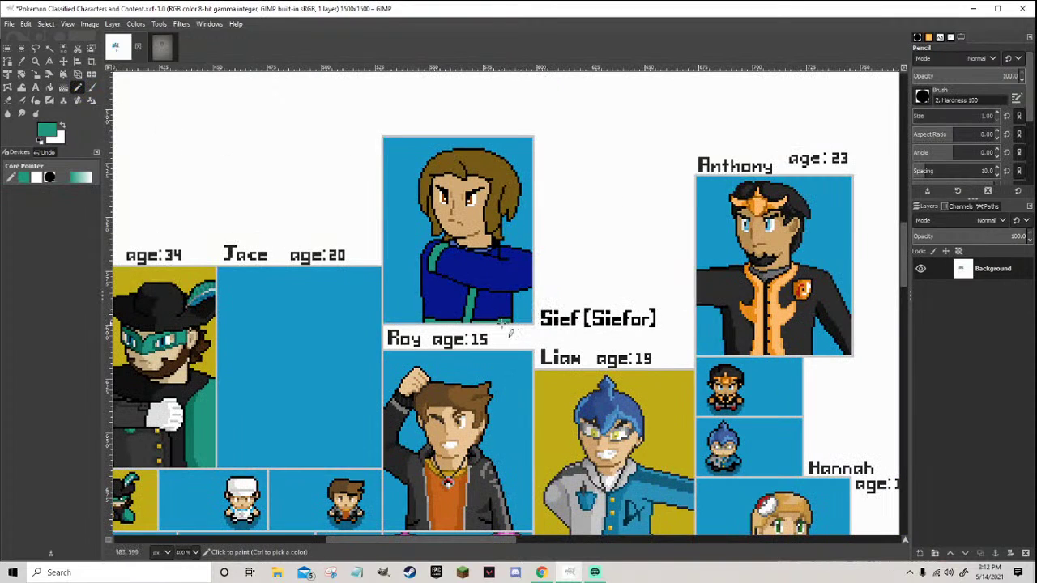
{"action": "scroll", "coordinate": [510, 336], "scroll_direction": "down", "scroll_amount": 5}
{"action": "scroll", "coordinate": [510, 336], "scroll_direction": "up", "scroll_amount": 8}
{"action": "left_click", "coordinate": [469, 322], "text": "ctrl"}
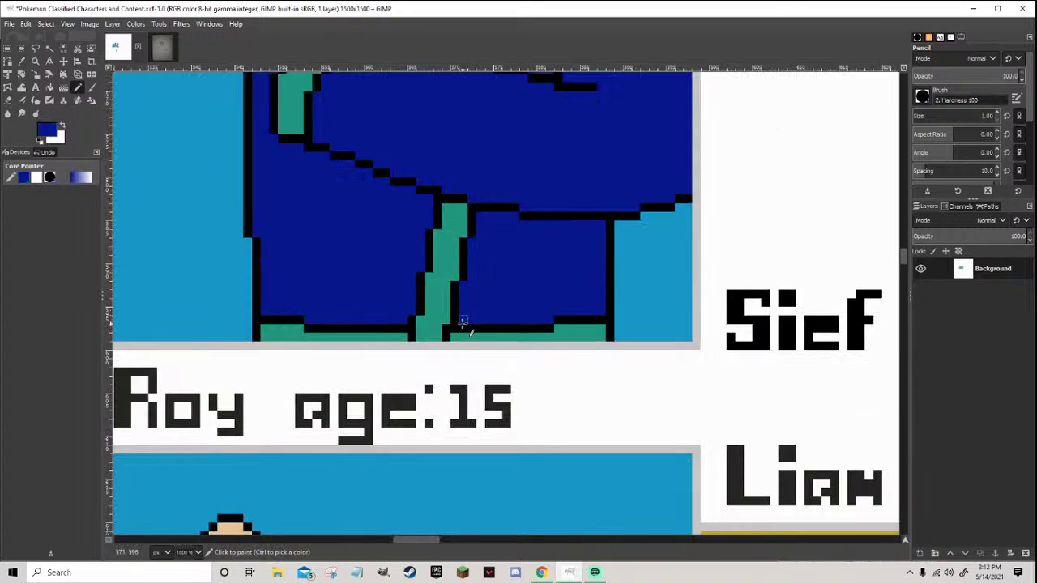
{"action": "mouse_move", "coordinate": [455, 330]}
{"action": "left_mouse_down"}
{"action": "mouse_move", "coordinate": [601, 329]}
{"action": "mouse_move", "coordinate": [558, 319]}
{"action": "mouse_move", "coordinate": [470, 328]}
{"action": "left_mouse_up"}
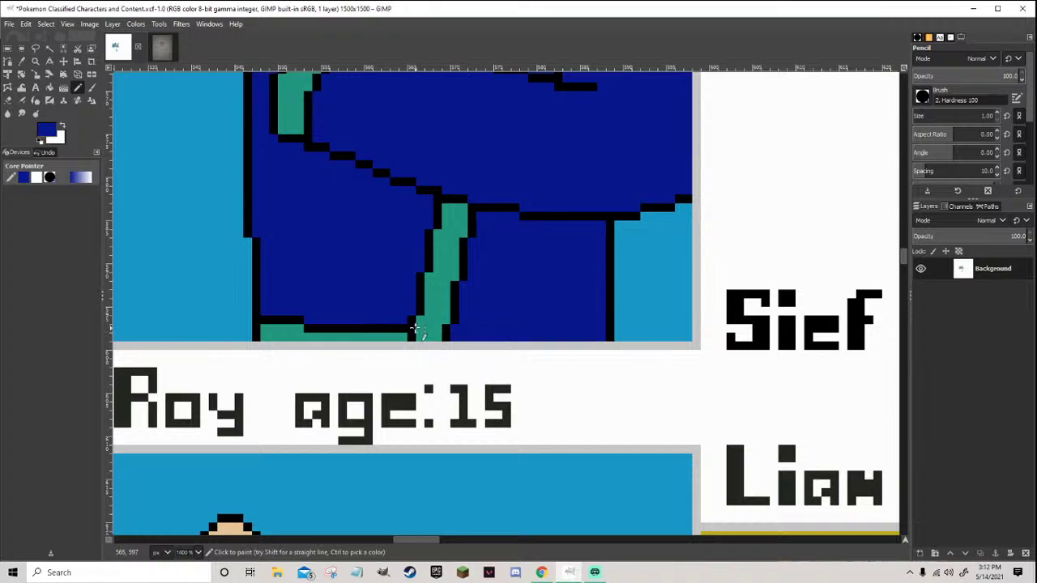
{"action": "mouse_move", "coordinate": [399, 335]}
{"action": "left_mouse_down"}
{"action": "mouse_move", "coordinate": [265, 328]}
{"action": "mouse_move", "coordinate": [394, 328]}
{"action": "left_mouse_up"}
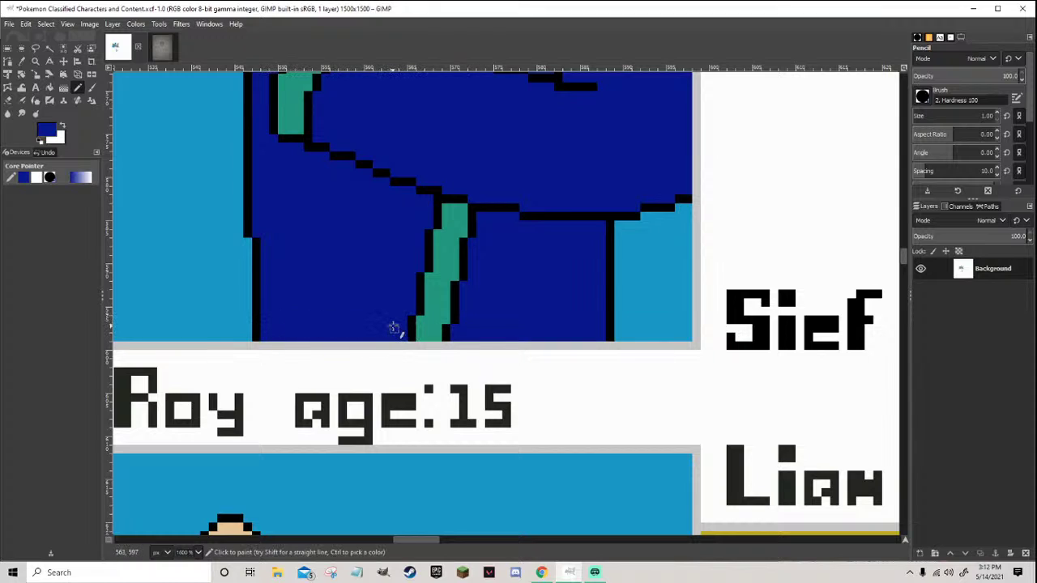
{"action": "key", "text": "ctrl+s"}
Paint the small area between the collar and the short vertical line below the hair in the teal sampled from the centre stripe
{"action": "scroll", "coordinate": [396, 324], "scroll_direction": "down", "scroll_amount": 5}
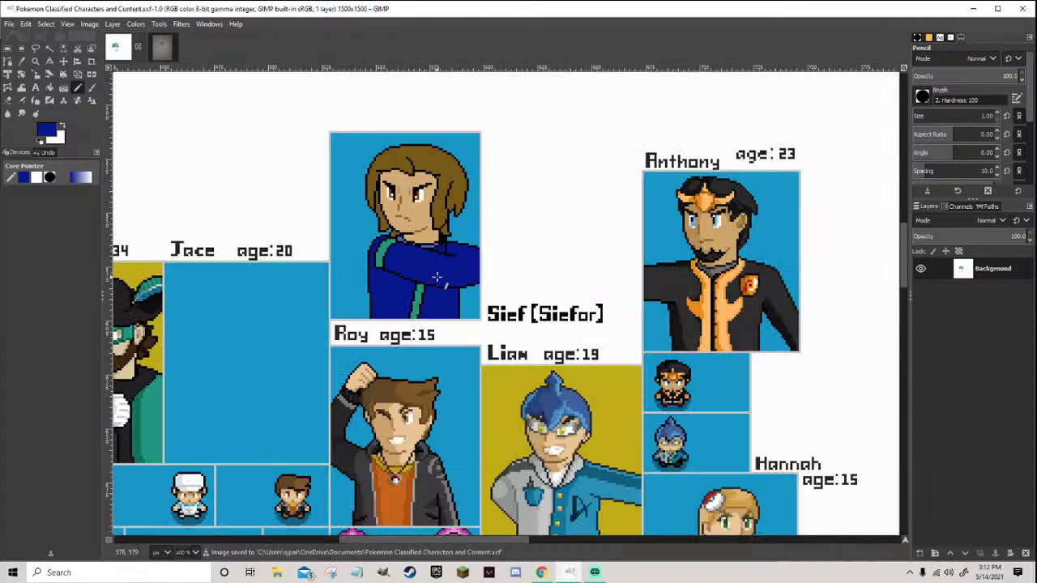
{"action": "scroll", "coordinate": [437, 257], "scroll_direction": "up", "scroll_amount": 4}
{"action": "left_click", "coordinate": [425, 379], "text": "ctrl"}
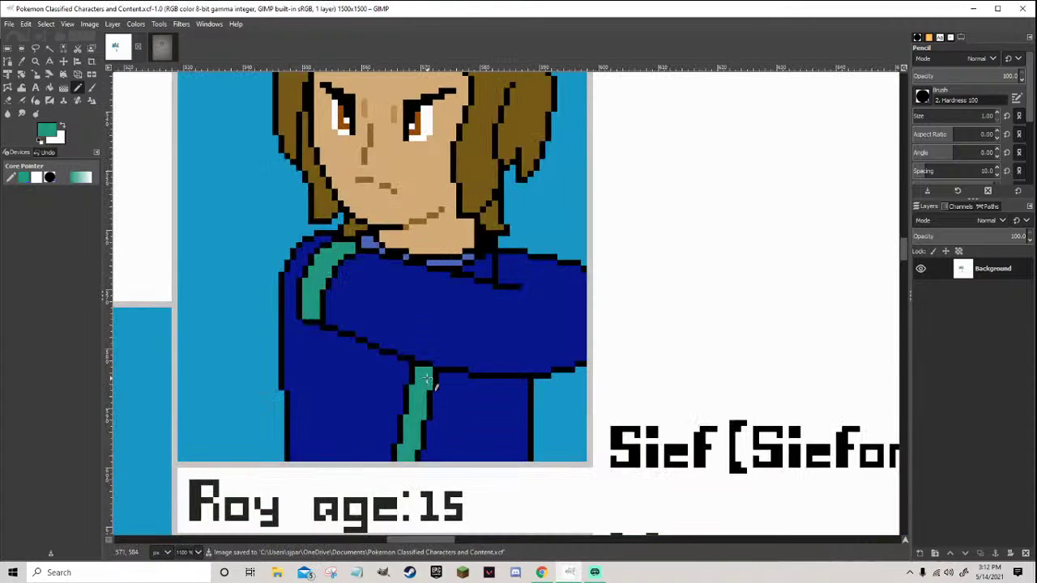
{"action": "scroll", "coordinate": [481, 276], "scroll_direction": "up", "scroll_amount": 2}
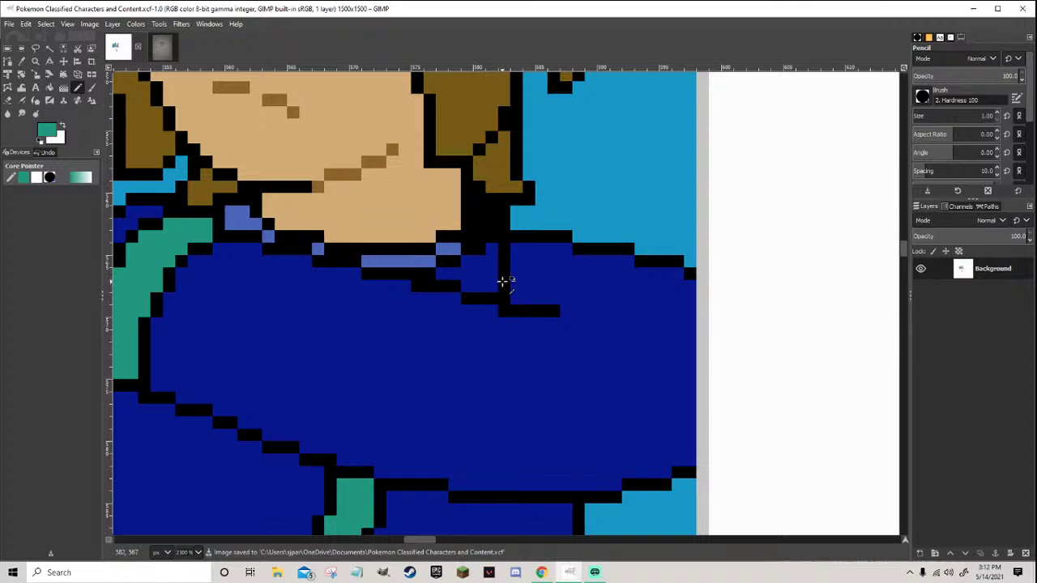
{"action": "left_click", "coordinate": [491, 285], "text": "ctrl"}
{"action": "scroll", "coordinate": [481, 305], "scroll_direction": "down", "scroll_amount": 2}
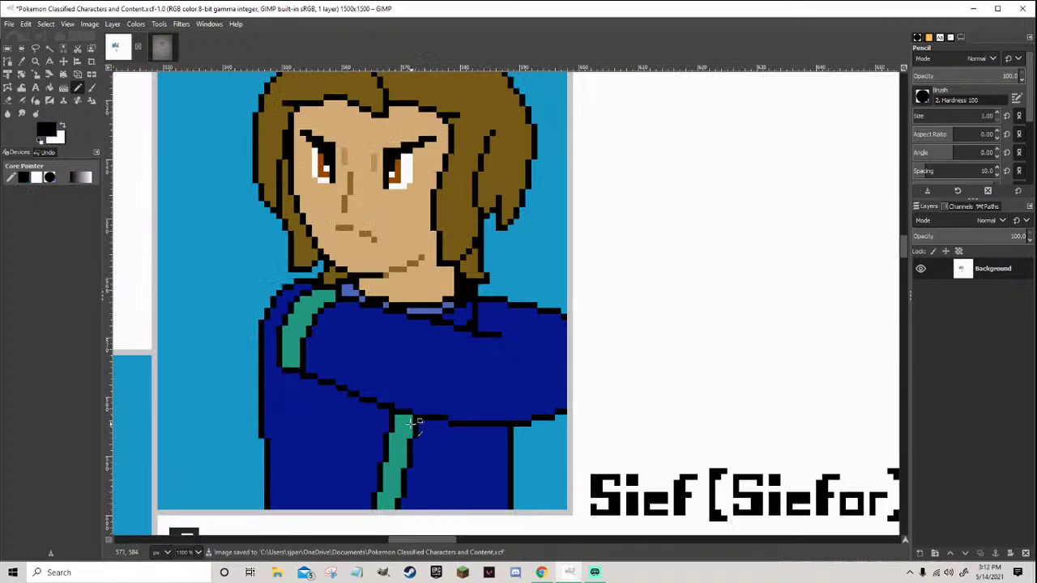
{"action": "left_click", "coordinate": [409, 423], "text": "ctrl"}
{"action": "scroll", "coordinate": [453, 350], "scroll_direction": "up", "scroll_amount": 2}
{"action": "mouse_move", "coordinate": [513, 268]}
{"action": "left_mouse_down"}
{"action": "mouse_move", "coordinate": [503, 302]}
{"action": "mouse_move", "coordinate": [493, 285]}
{"action": "mouse_move", "coordinate": [466, 285]}
{"action": "mouse_move", "coordinate": [516, 267]}
{"action": "left_mouse_up"}
{"action": "scroll", "coordinate": [517, 268], "scroll_direction": "down", "scroll_amount": 7}
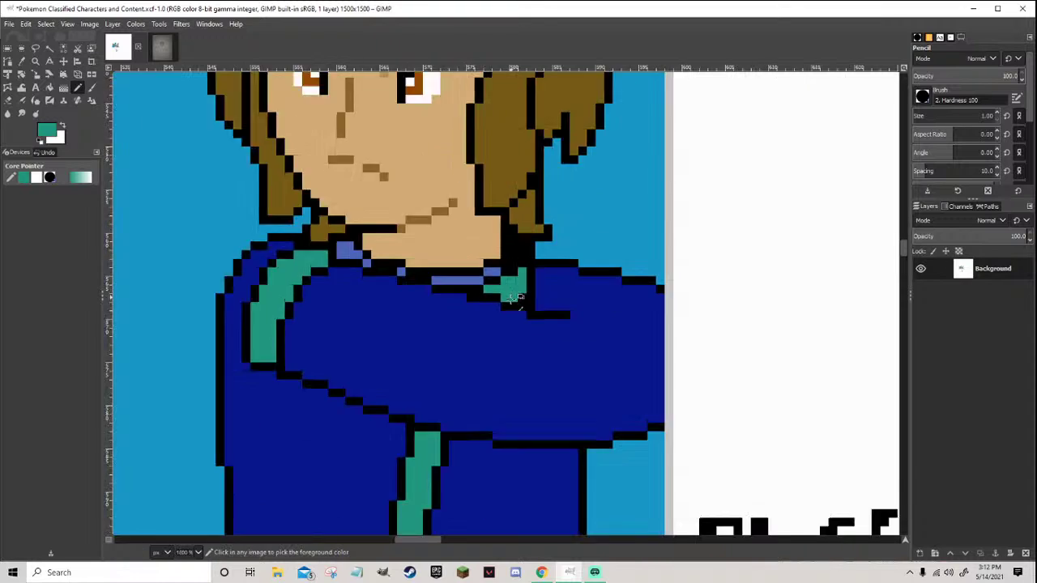
Examine Sief's coloured garment up close and against the neighbouring character portraits on the sheet
{"action": "scroll", "coordinate": [523, 325], "scroll_direction": "up", "scroll_amount": 3}
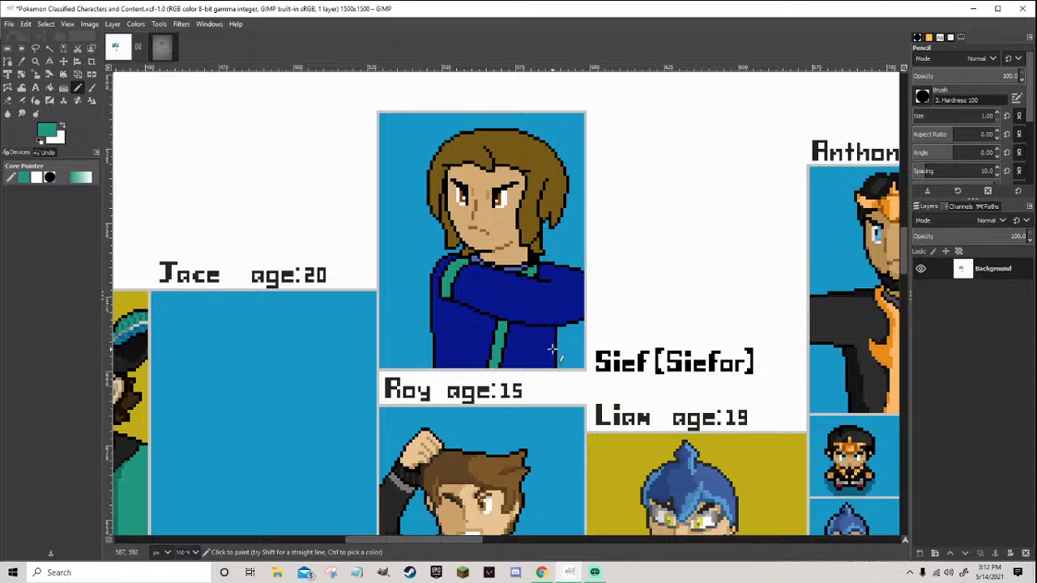
{"action": "scroll", "coordinate": [538, 360], "scroll_direction": "down", "scroll_amount": 3}
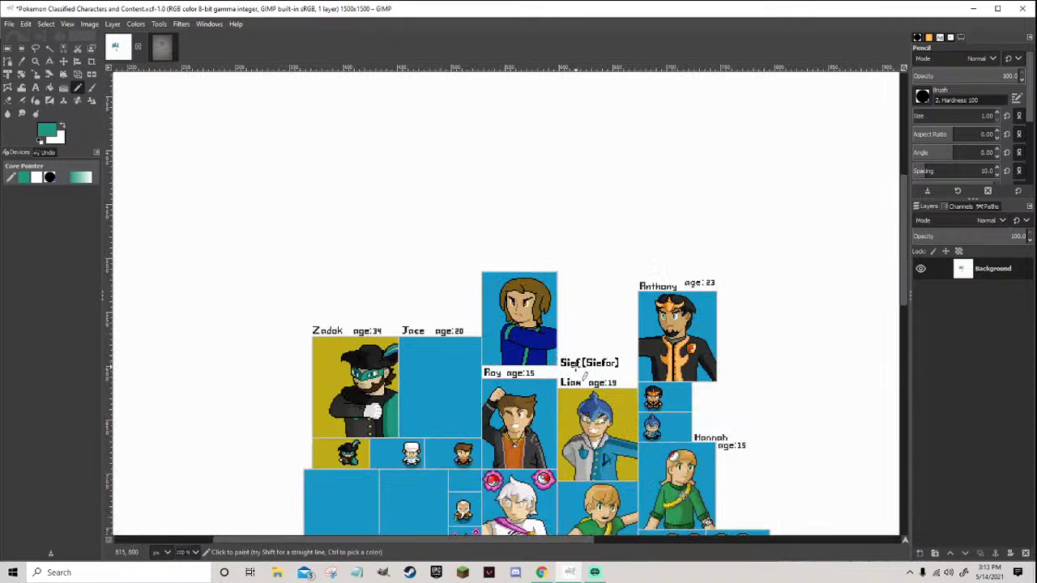
{"action": "scroll", "coordinate": [569, 366], "scroll_direction": "up", "scroll_amount": 2}
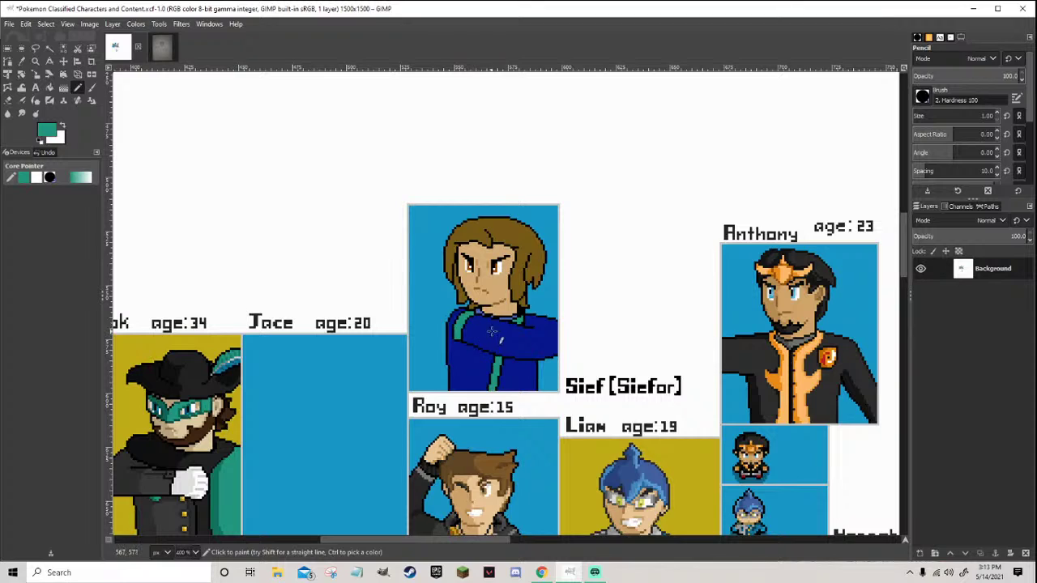
{"action": "scroll", "coordinate": [490, 331], "scroll_direction": "up", "scroll_amount": 2}
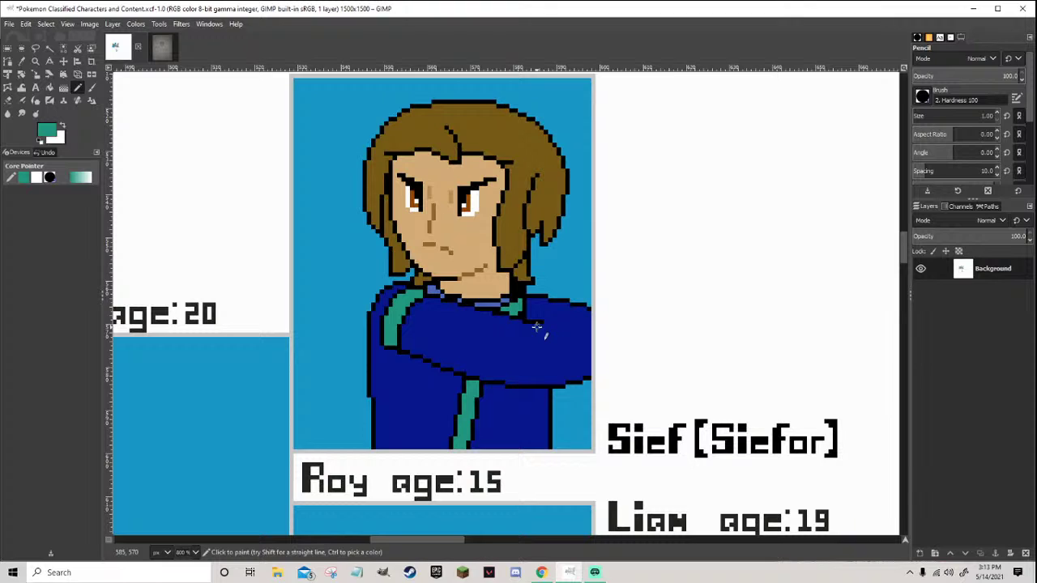
{"action": "scroll", "coordinate": [536, 326], "scroll_direction": "down", "scroll_amount": 4}
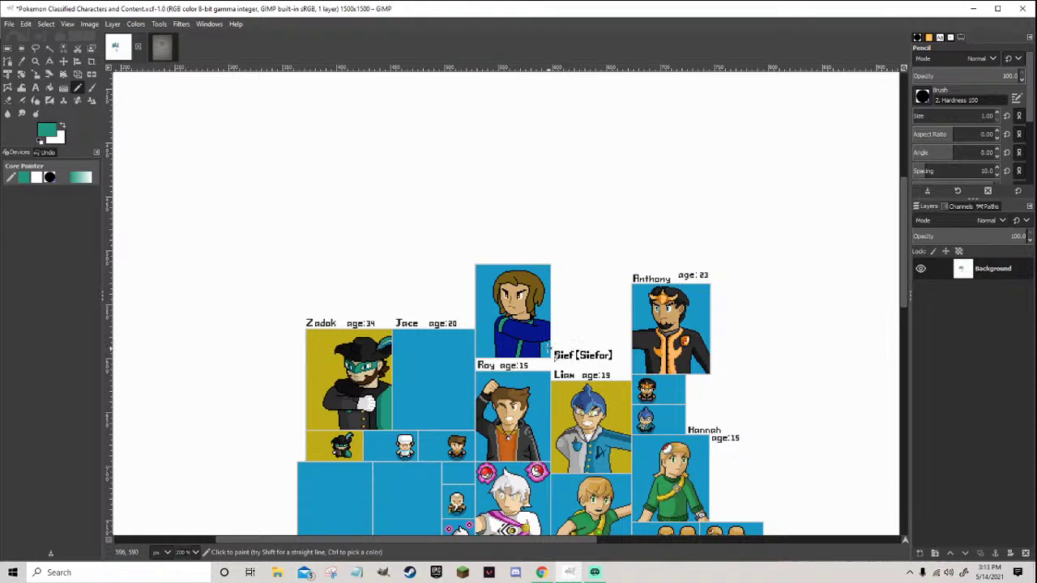
{"action": "scroll", "coordinate": [547, 334], "scroll_direction": "up", "scroll_amount": 4}
{"action": "left_click", "coordinate": [510, 305], "text": "ctrl"}
{"action": "key", "text": "d"}
{"action": "scroll", "coordinate": [519, 324], "scroll_direction": "down", "scroll_amount": 5}
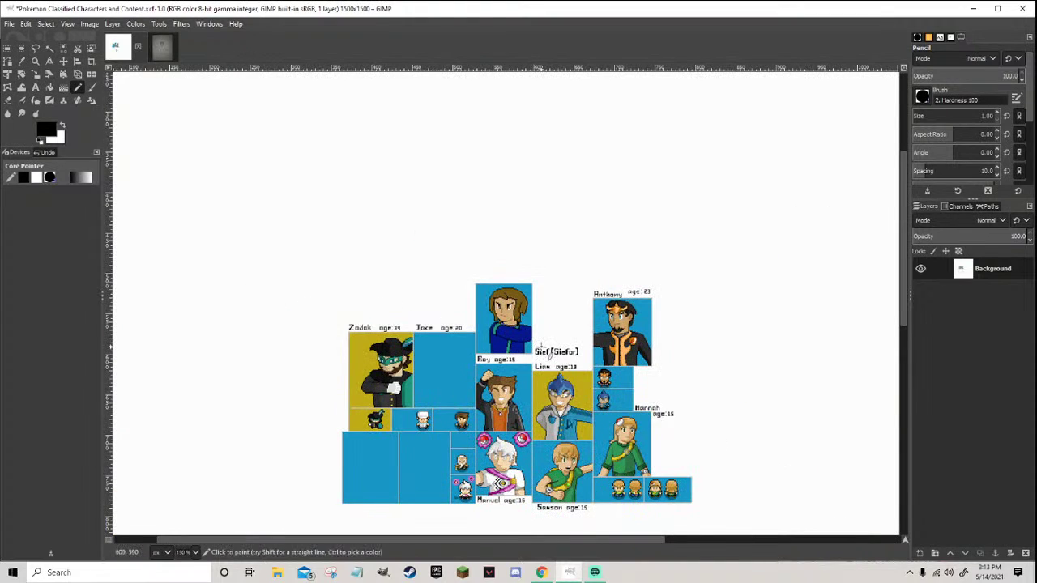
{"action": "scroll", "coordinate": [527, 339], "scroll_direction": "up", "scroll_amount": 5}
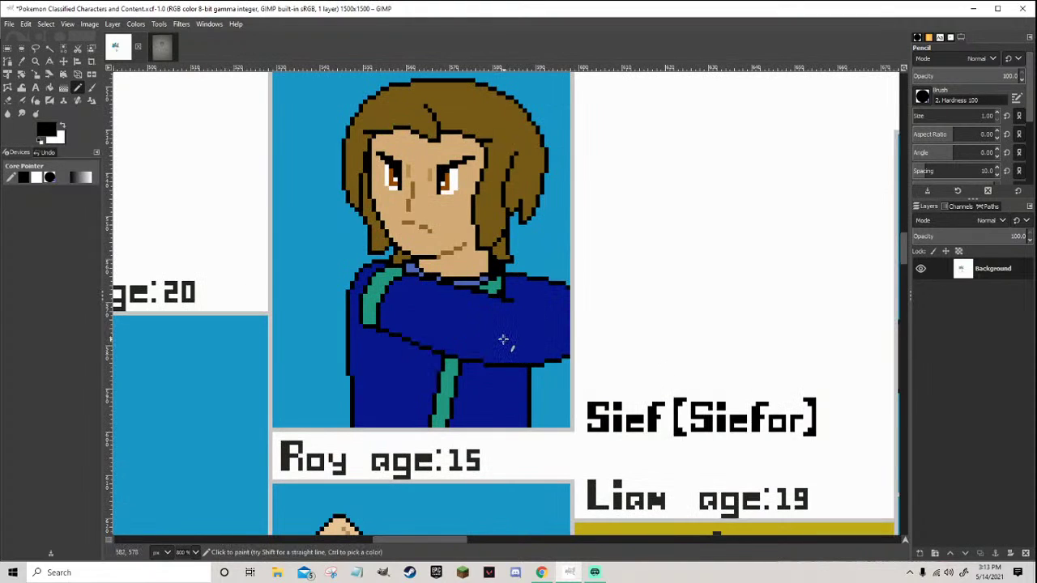
Draw a black Pencil line parallel to the raised sleeve's lower edge, from the cuff stripe to the portrait's border
{"action": "scroll", "coordinate": [503, 339], "scroll_direction": "up", "scroll_amount": 3}
{"action": "scroll", "coordinate": [500, 342], "scroll_direction": "down", "scroll_amount": 3}
{"action": "scroll", "coordinate": [483, 345], "scroll_direction": "up", "scroll_amount": 1}
{"action": "left_click", "coordinate": [440, 366], "text": "ctrl"}
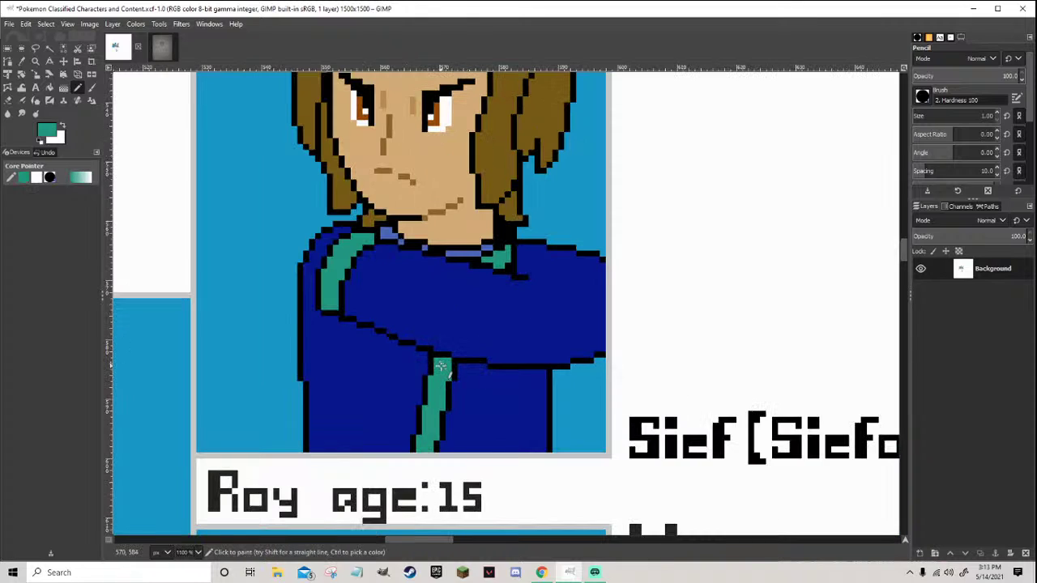
{"action": "scroll", "coordinate": [442, 366], "scroll_direction": "down", "scroll_amount": 1}
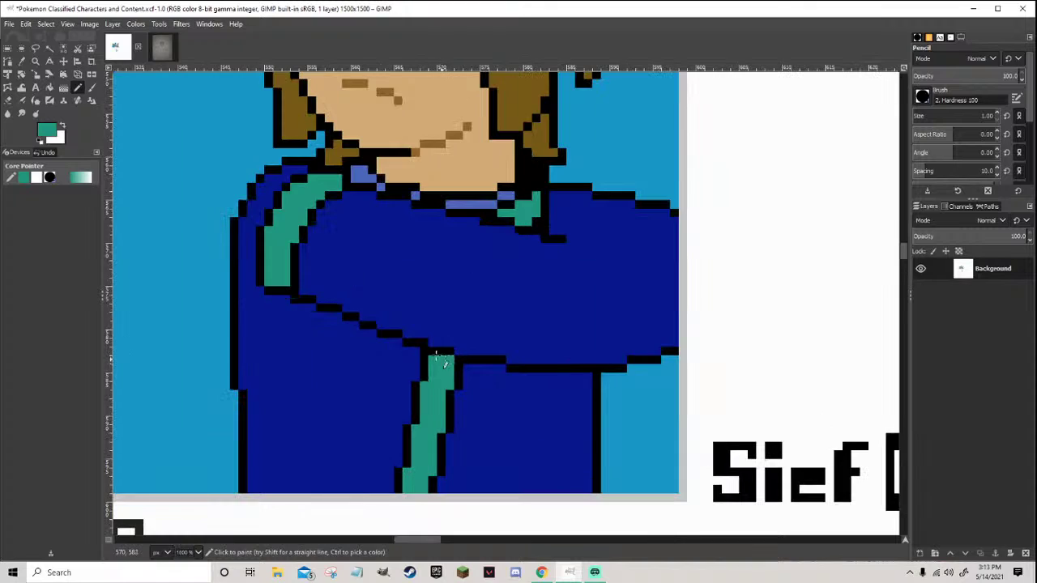
{"action": "left_click", "coordinate": [303, 273], "text": "ctrl"}
{"action": "mouse_move", "coordinate": [303, 274]}
{"action": "left_mouse_down"}
{"action": "mouse_move", "coordinate": [466, 335]}
{"action": "mouse_move", "coordinate": [614, 342]}
{"action": "mouse_move", "coordinate": [675, 321]}
{"action": "left_mouse_up"}
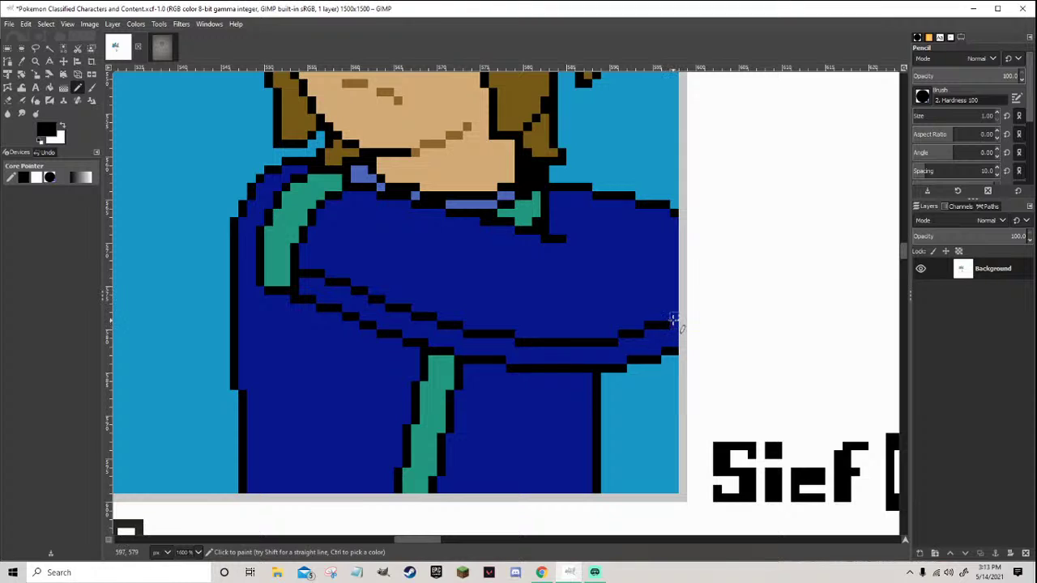
Bucket-fill the strip between the new line and the sleeve's lower edge with the teal sampled from the cuff stripe
{"action": "scroll", "coordinate": [680, 326], "scroll_direction": "down", "scroll_amount": 8}
{"action": "scroll", "coordinate": [684, 360], "scroll_direction": "up", "scroll_amount": 7}
{"action": "left_click", "coordinate": [338, 271], "text": "ctrl"}
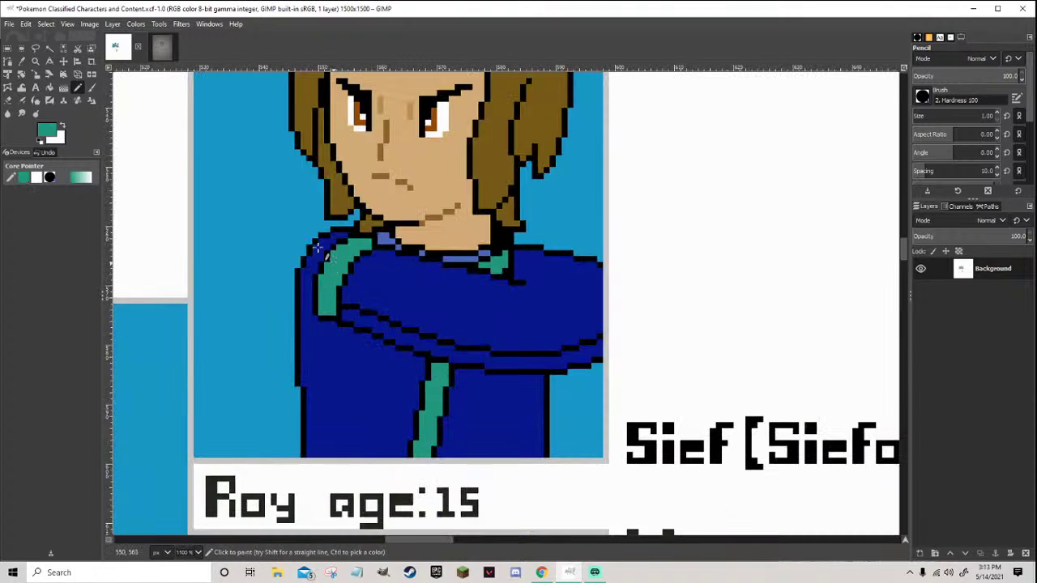
{"action": "left_click", "coordinate": [35, 88]}
{"action": "left_click", "coordinate": [49, 88]}
{"action": "left_click", "coordinate": [364, 324]}
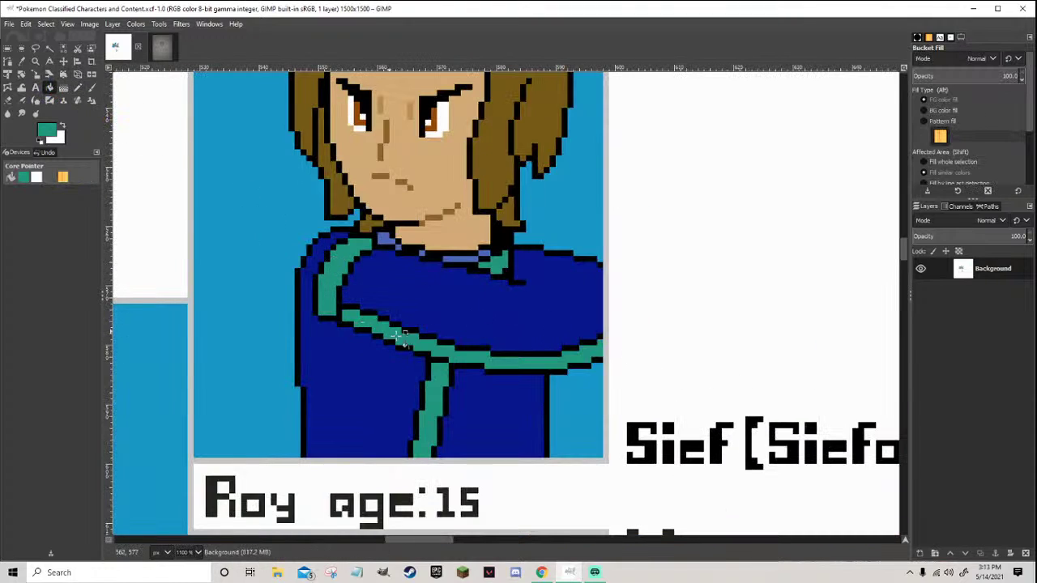
Examine the teal-edged sleeve up close and against the neighbouring character portraits
{"action": "scroll", "coordinate": [366, 326], "scroll_direction": "down", "scroll_amount": 6}
{"action": "scroll", "coordinate": [443, 334], "scroll_direction": "up", "scroll_amount": 6}
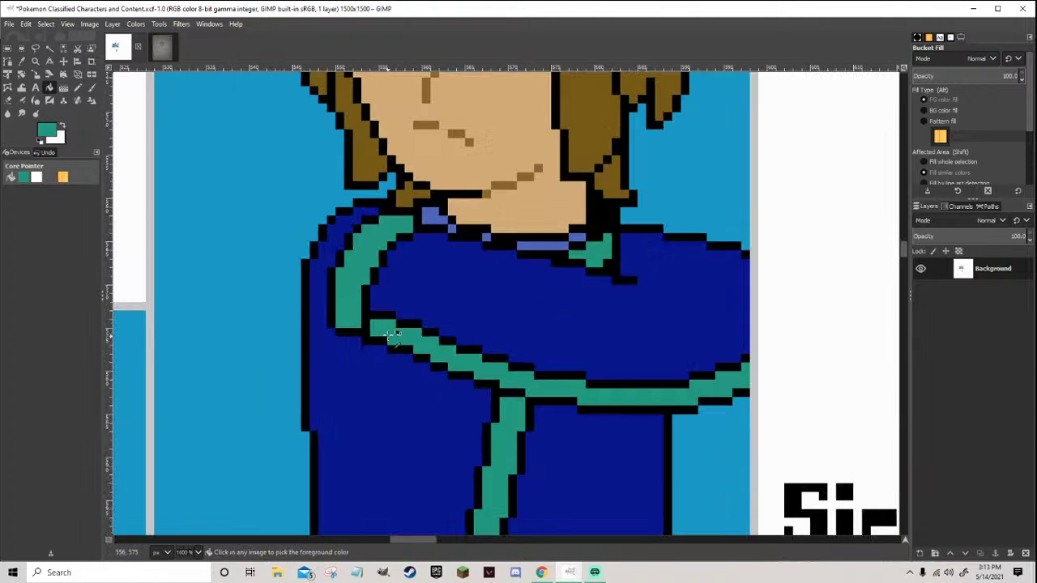
{"action": "scroll", "coordinate": [444, 334], "scroll_direction": "down", "scroll_amount": 11}
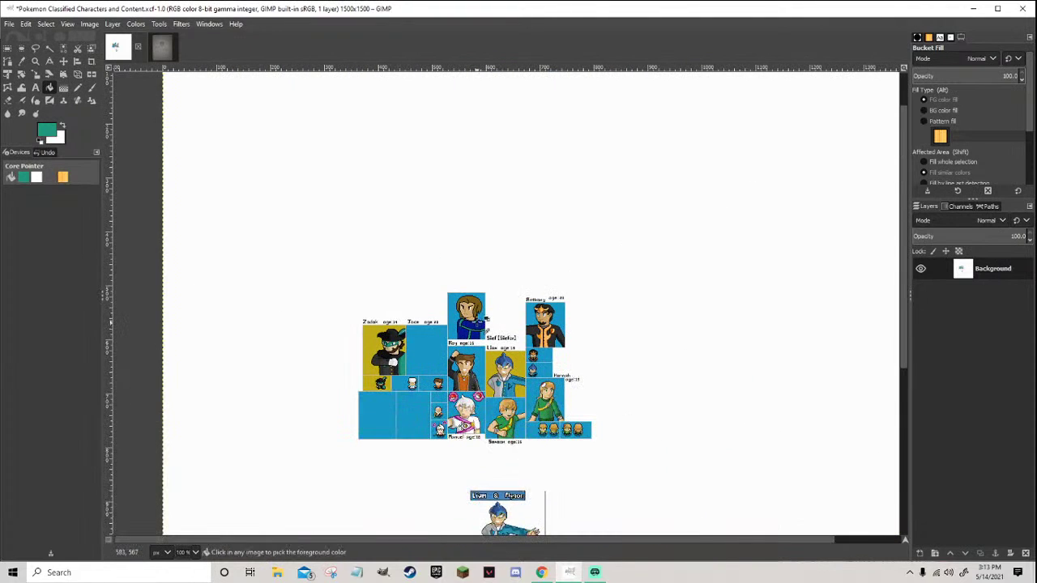
{"action": "scroll", "coordinate": [518, 334], "scroll_direction": "up", "scroll_amount": 3}
{"action": "scroll", "coordinate": [466, 332], "scroll_direction": "up", "scroll_amount": 1}
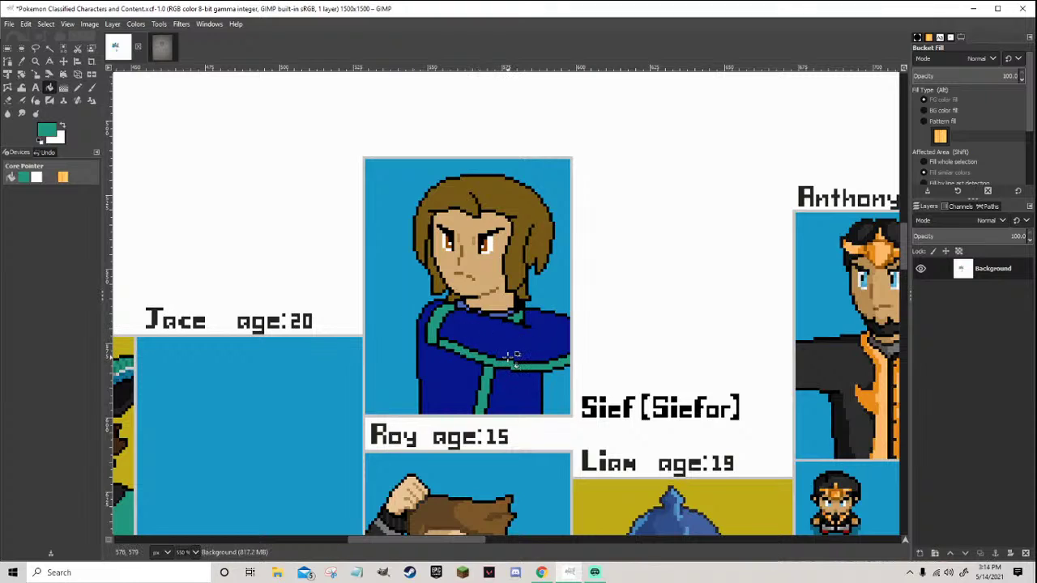
{"action": "scroll", "coordinate": [543, 340], "scroll_direction": "up", "scroll_amount": 1}
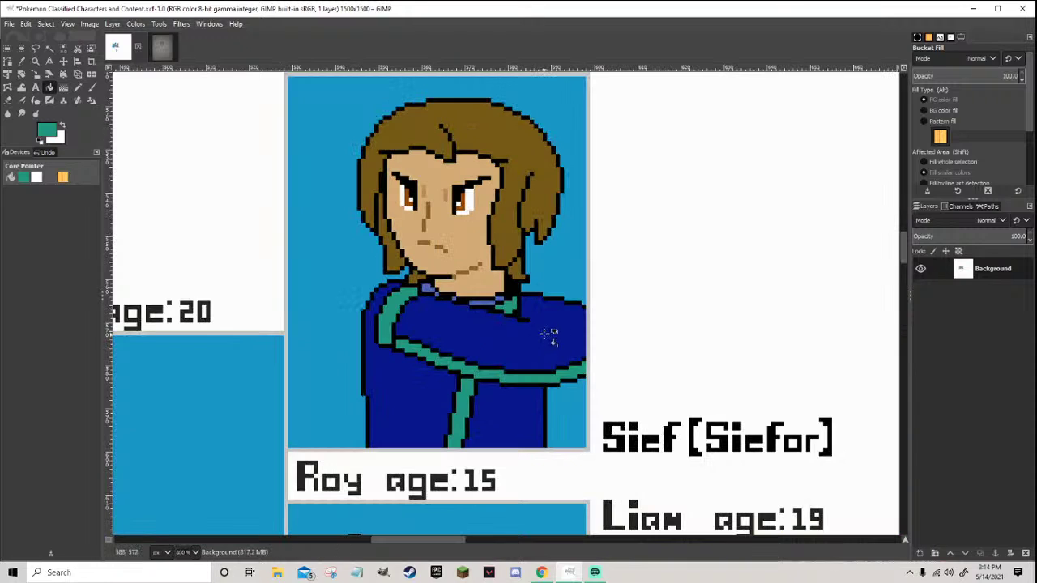
{"action": "scroll", "coordinate": [551, 335], "scroll_direction": "up", "scroll_amount": 1}
{"action": "scroll", "coordinate": [551, 332], "scroll_direction": "down", "scroll_amount": 3}
Sample the face's skin tone as the Pencil colour
{"action": "left_click", "coordinate": [77, 87]}
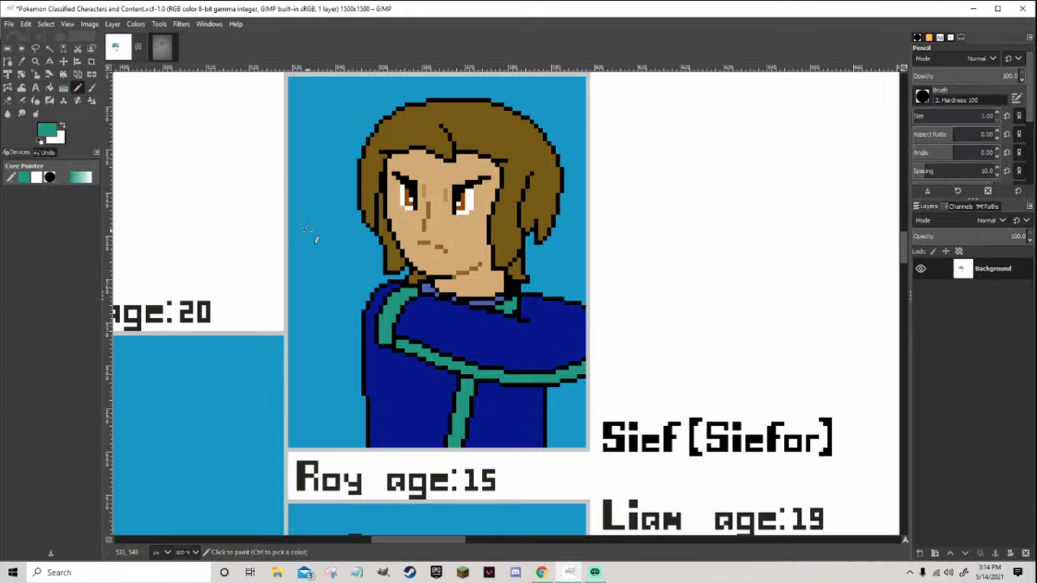
{"action": "scroll", "coordinate": [377, 296], "scroll_direction": "up", "scroll_amount": 2, "text": "ctrl"}
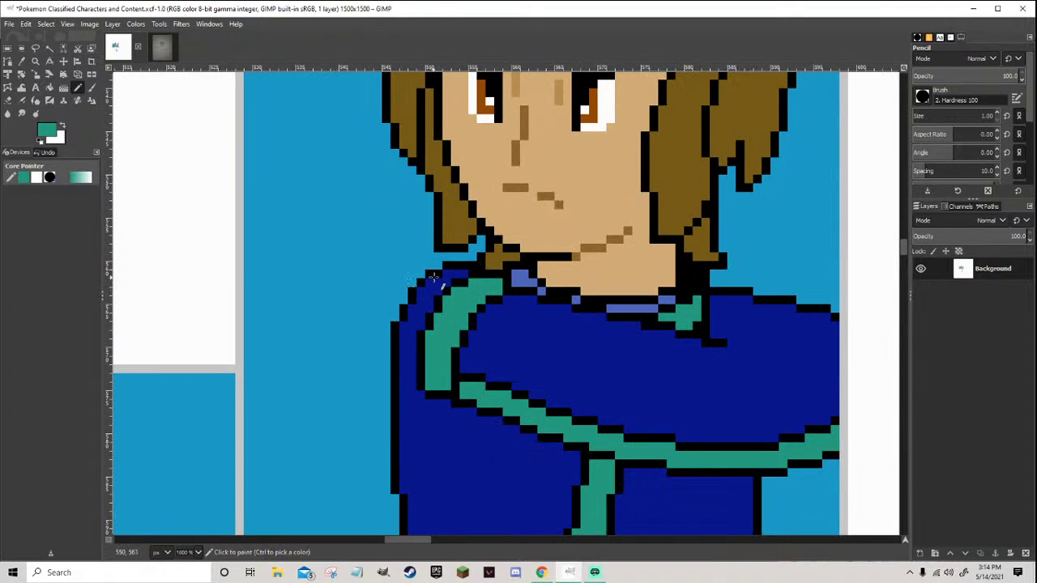
{"action": "left_click", "coordinate": [517, 225], "text": "ctrl"}
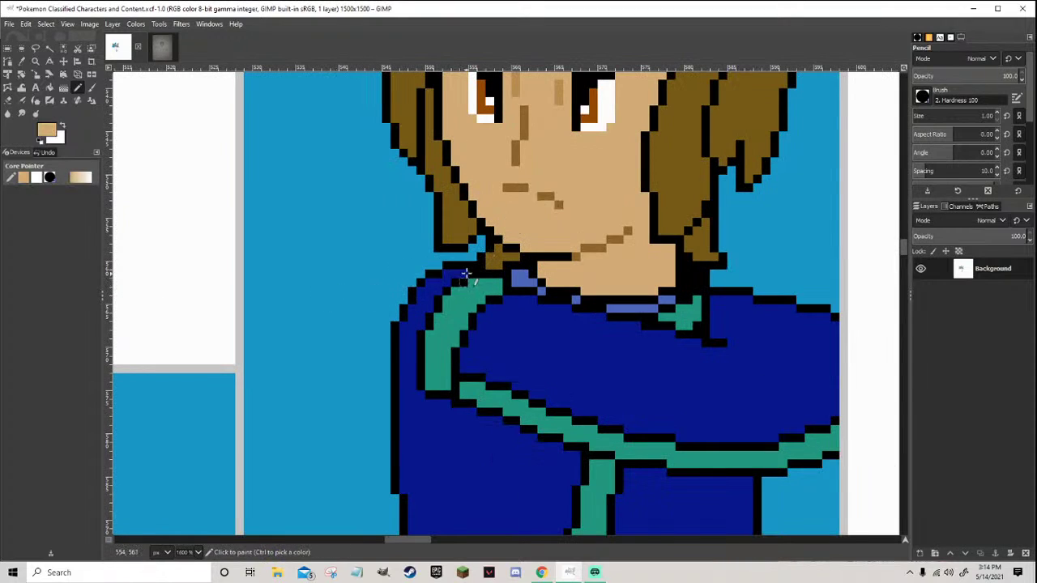
{"action": "scroll", "coordinate": [478, 276], "scroll_direction": "down", "scroll_amount": 4, "text": "ctrl"}
{"action": "scroll", "coordinate": [539, 289], "scroll_direction": "up", "scroll_amount": 2, "text": "ctrl"}
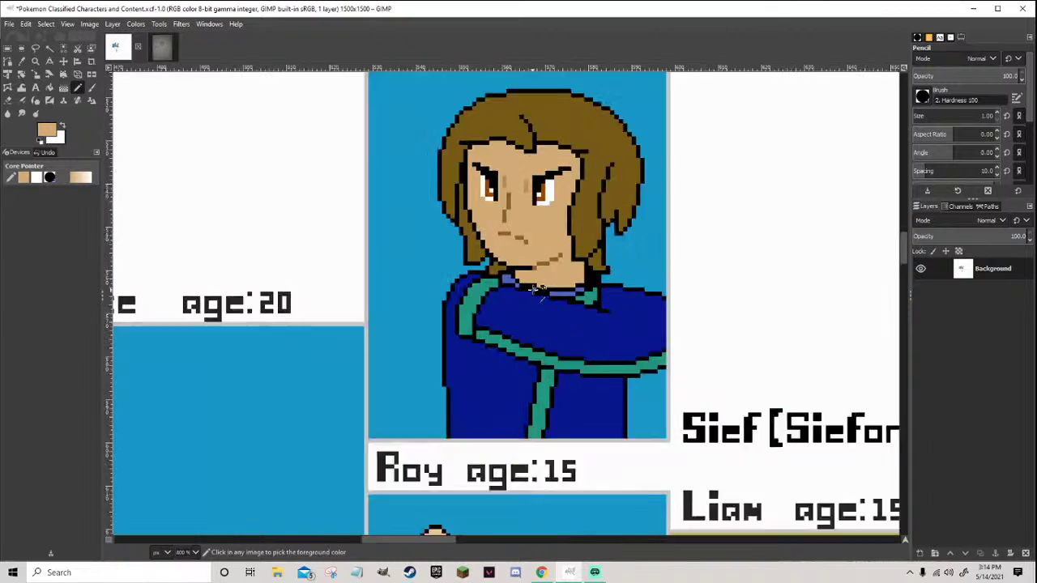
Try out two rounded skin-tone outlines for the hand beyond the cuff stripe, undoing each one
{"action": "scroll", "coordinate": [538, 289], "scroll_direction": "up", "scroll_amount": 2, "text": "ctrl"}
{"action": "mouse_move", "coordinate": [463, 260]}
{"action": "left_mouse_down"}
{"action": "mouse_move", "coordinate": [414, 207]}
{"action": "mouse_move", "coordinate": [372, 191]}
{"action": "mouse_move", "coordinate": [328, 241]}
{"action": "mouse_move", "coordinate": [315, 339]}
{"action": "mouse_move", "coordinate": [405, 361]}
{"action": "mouse_move", "coordinate": [414, 372]}
{"action": "left_mouse_up"}
{"action": "scroll", "coordinate": [480, 381], "scroll_direction": "down", "scroll_amount": 6, "text": "ctrl"}
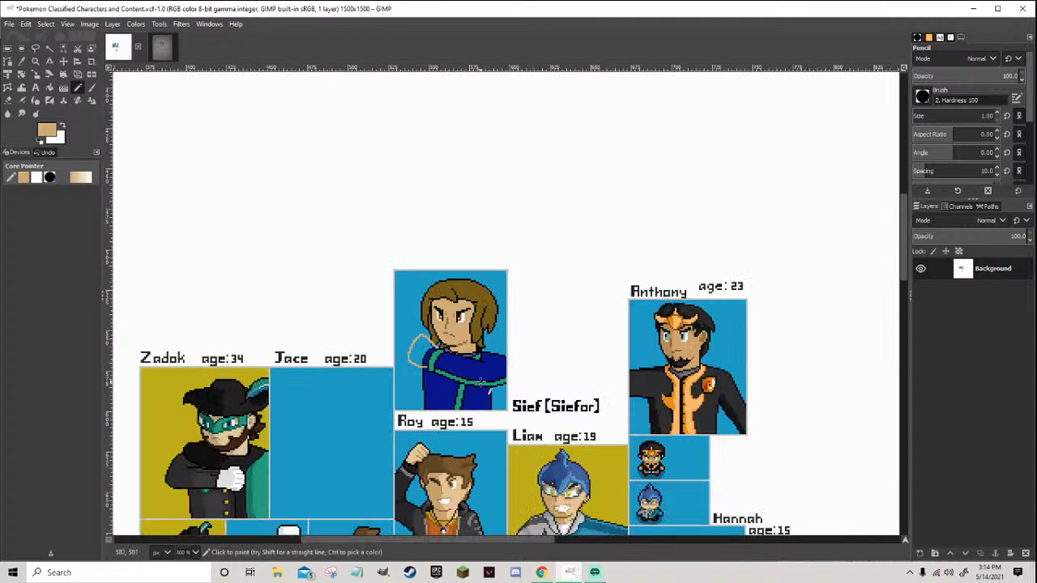
{"action": "scroll", "coordinate": [481, 380], "scroll_direction": "up", "scroll_amount": 5, "text": "ctrl"}
{"action": "key", "text": "ctrl+z"}
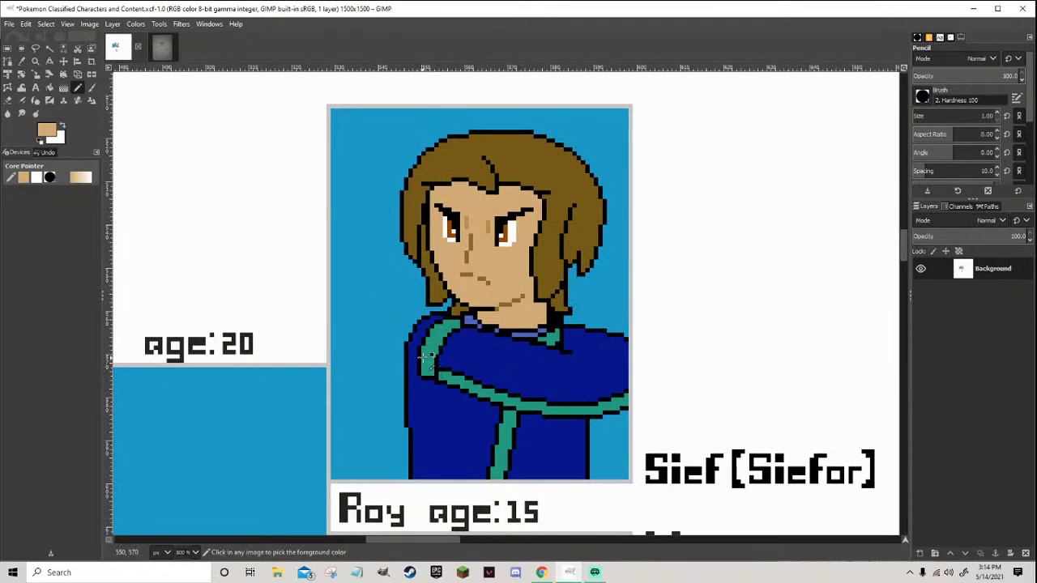
{"action": "scroll", "coordinate": [417, 366], "scroll_direction": "up", "scroll_amount": 1, "text": "ctrl"}
{"action": "scroll", "coordinate": [414, 370], "scroll_direction": "up", "scroll_amount": 1, "text": "ctrl"}
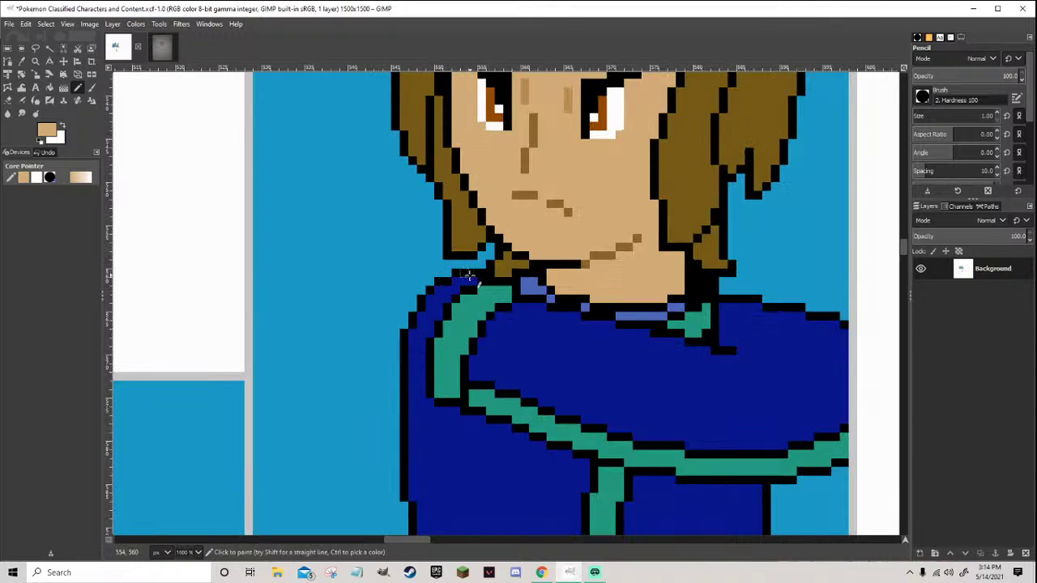
{"action": "mouse_move", "coordinate": [491, 275]}
{"action": "left_mouse_down"}
{"action": "mouse_move", "coordinate": [418, 226]}
{"action": "mouse_move", "coordinate": [365, 251]}
{"action": "mouse_move", "coordinate": [350, 283]}
{"action": "mouse_move", "coordinate": [351, 346]}
{"action": "mouse_move", "coordinate": [371, 364]}
{"action": "mouse_move", "coordinate": [438, 385]}
{"action": "left_mouse_up"}
{"action": "key", "text": "1"}
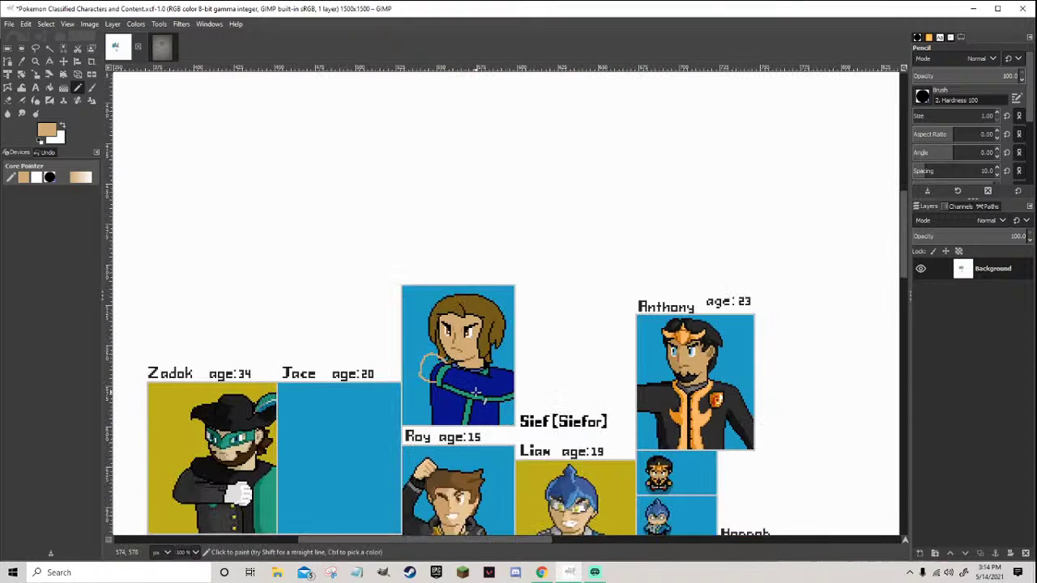
{"action": "key", "text": "4"}
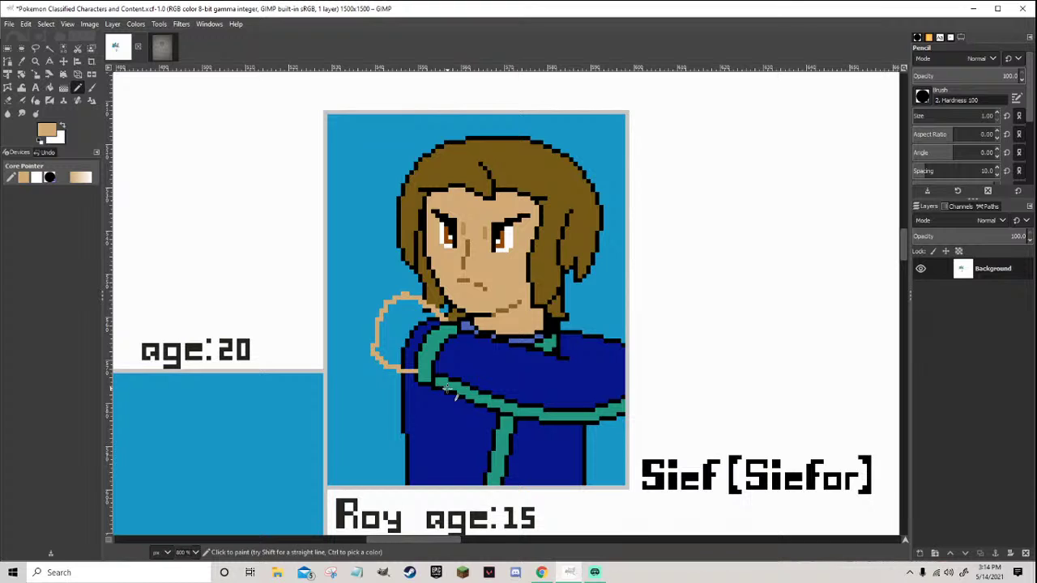
{"action": "scroll", "coordinate": [453, 391], "scroll_direction": "down", "scroll_amount": 2}
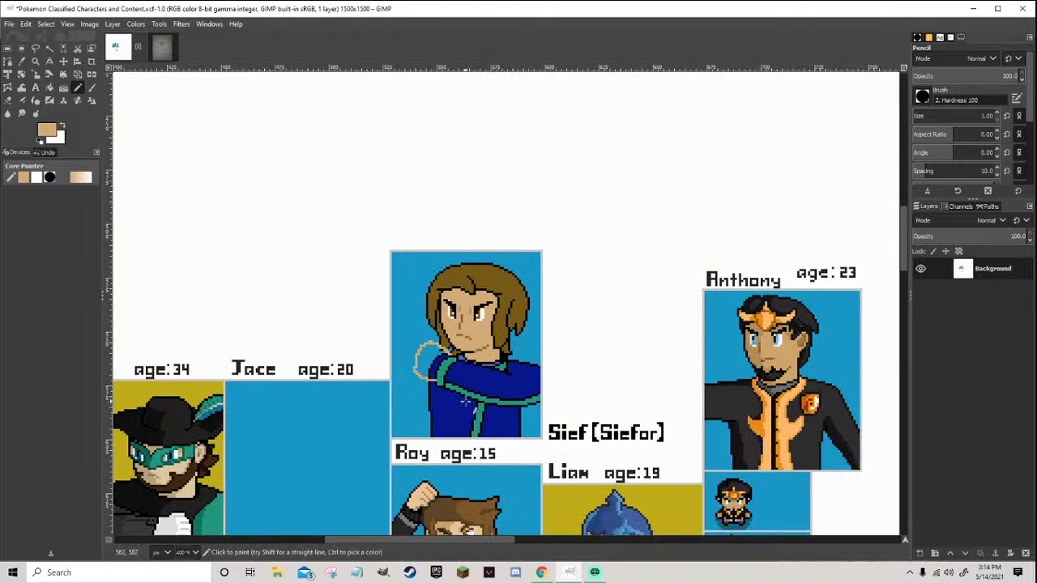
{"action": "scroll", "coordinate": [455, 401], "scroll_direction": "up", "scroll_amount": 5}
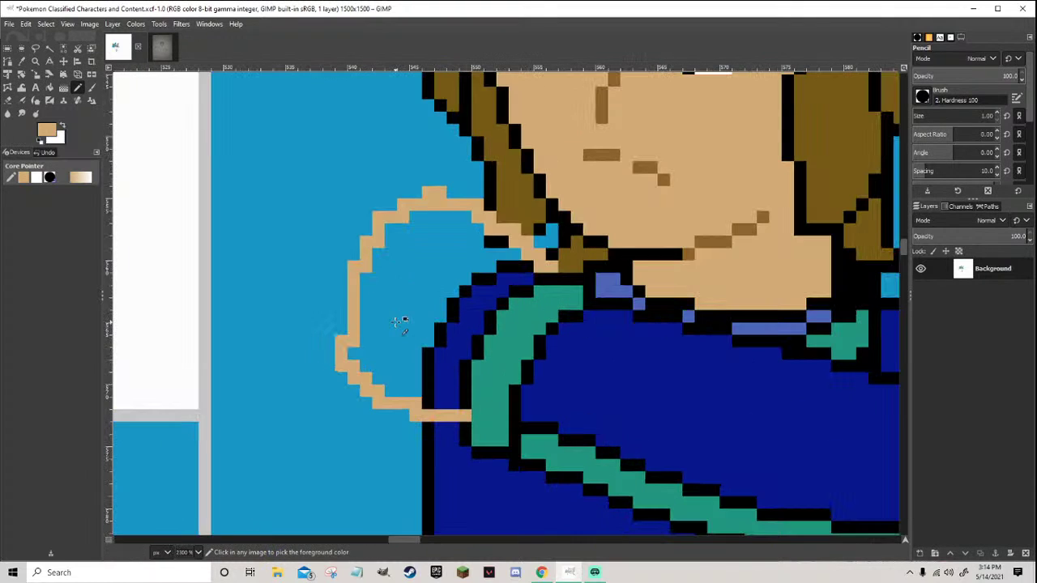
{"action": "key", "text": "ctrl+z"}
Outline a rounded hand beyond the cuff stripe in the skin tone, cover the garment part inside it, and bucket-fill the rest
{"action": "mouse_move", "coordinate": [531, 279]}
{"action": "left_mouse_down"}
{"action": "mouse_move", "coordinate": [470, 216]}
{"action": "mouse_move", "coordinate": [443, 205]}
{"action": "mouse_move", "coordinate": [401, 228]}
{"action": "mouse_move", "coordinate": [366, 275]}
{"action": "mouse_move", "coordinate": [354, 336]}
{"action": "mouse_move", "coordinate": [365, 381]}
{"action": "mouse_move", "coordinate": [406, 407]}
{"action": "mouse_move", "coordinate": [459, 417]}
{"action": "left_mouse_up"}
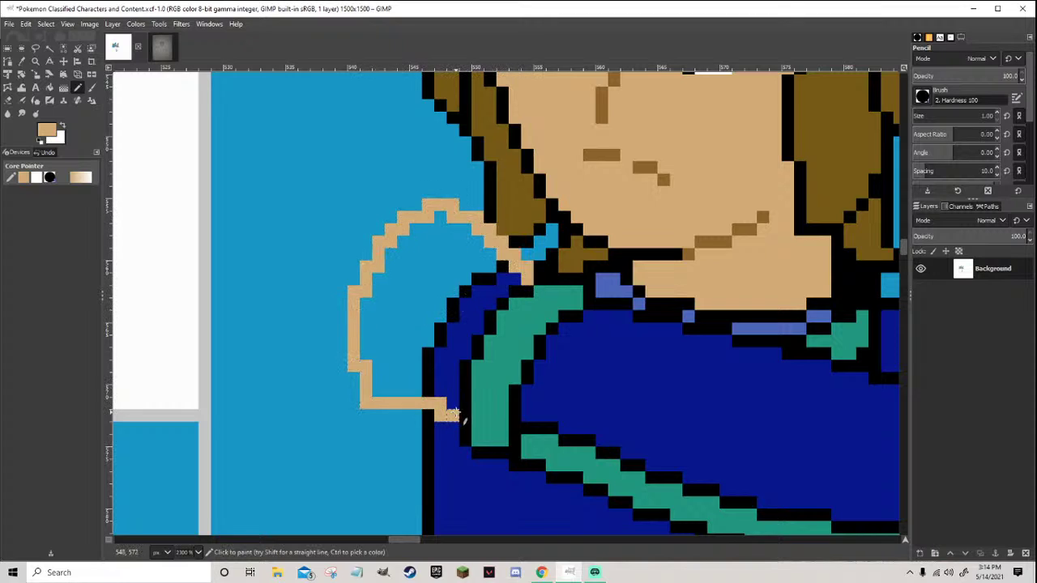
{"action": "mouse_move", "coordinate": [512, 277]}
{"action": "left_mouse_down"}
{"action": "mouse_move", "coordinate": [479, 307]}
{"action": "mouse_move", "coordinate": [452, 378]}
{"action": "mouse_move", "coordinate": [429, 390]}
{"action": "mouse_move", "coordinate": [466, 293]}
{"action": "mouse_move", "coordinate": [485, 291]}
{"action": "mouse_move", "coordinate": [452, 341]}
{"action": "mouse_move", "coordinate": [429, 318]}
{"action": "mouse_move", "coordinate": [450, 336]}
{"action": "left_mouse_up"}
{"action": "left_click", "coordinate": [49, 87]}
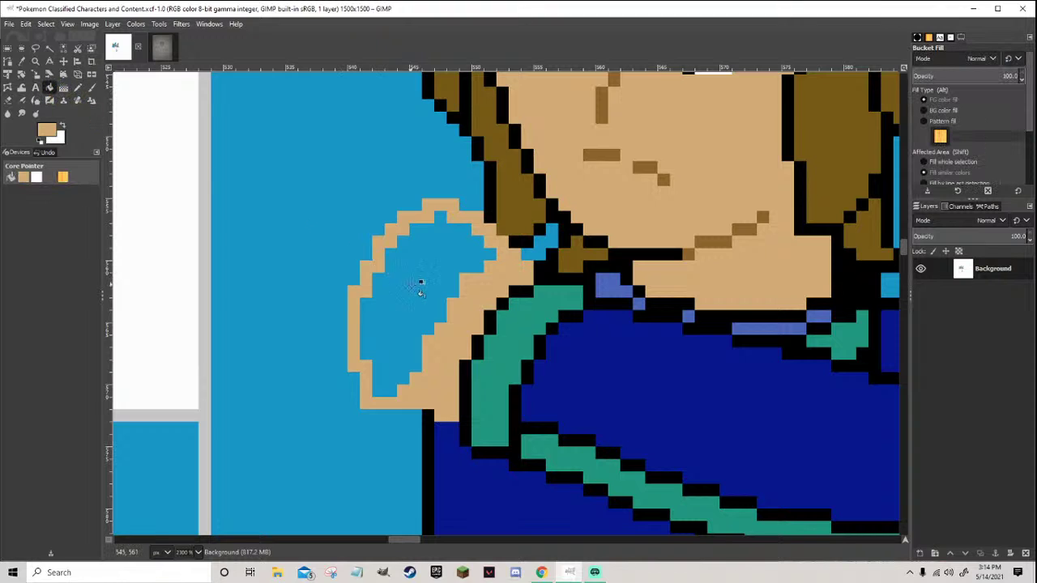
{"action": "left_click", "coordinate": [418, 287]}
{"action": "left_click", "coordinate": [78, 87]}
{"action": "scroll", "coordinate": [326, 296], "scroll_direction": "down", "scroll_amount": 8, "text": "ctrl"}
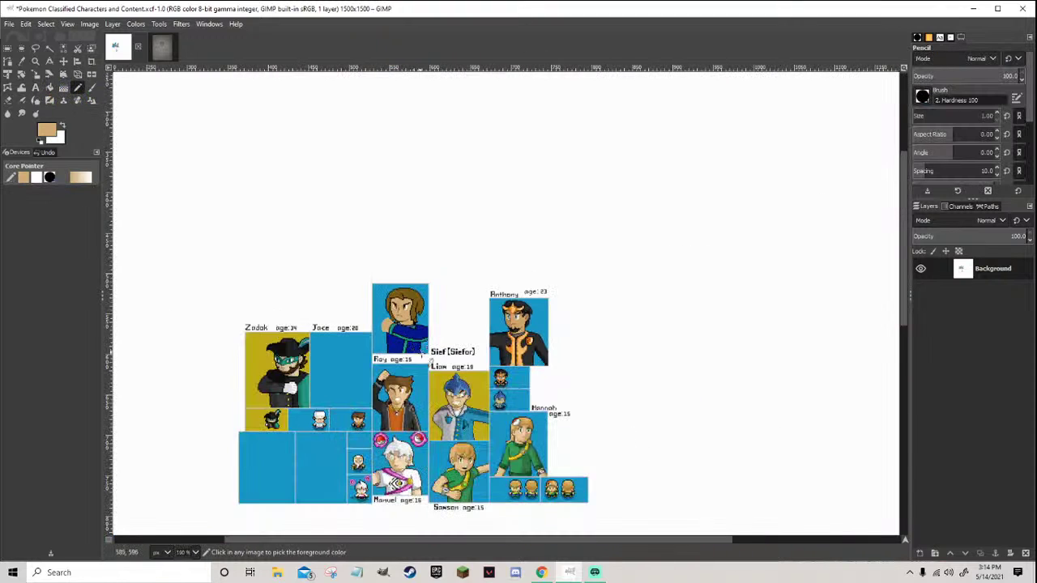
{"action": "scroll", "coordinate": [393, 358], "scroll_direction": "up", "scroll_amount": 6, "text": "ctrl"}
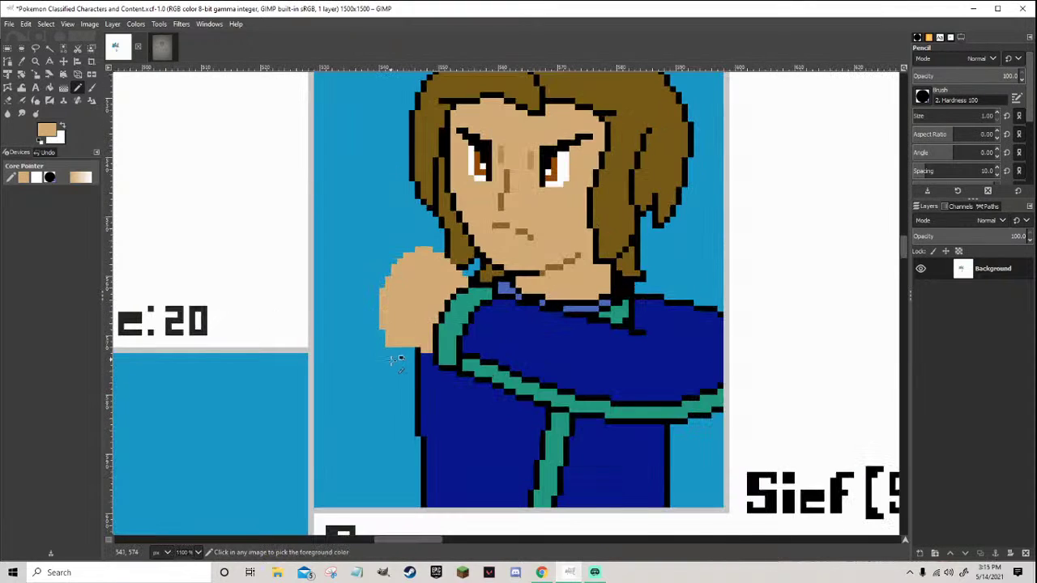
Round off the hand's lower edge with the Pencil using the sampled background blue and skin tone, and save the file
{"action": "left_click", "coordinate": [394, 358], "text": "ctrl"}
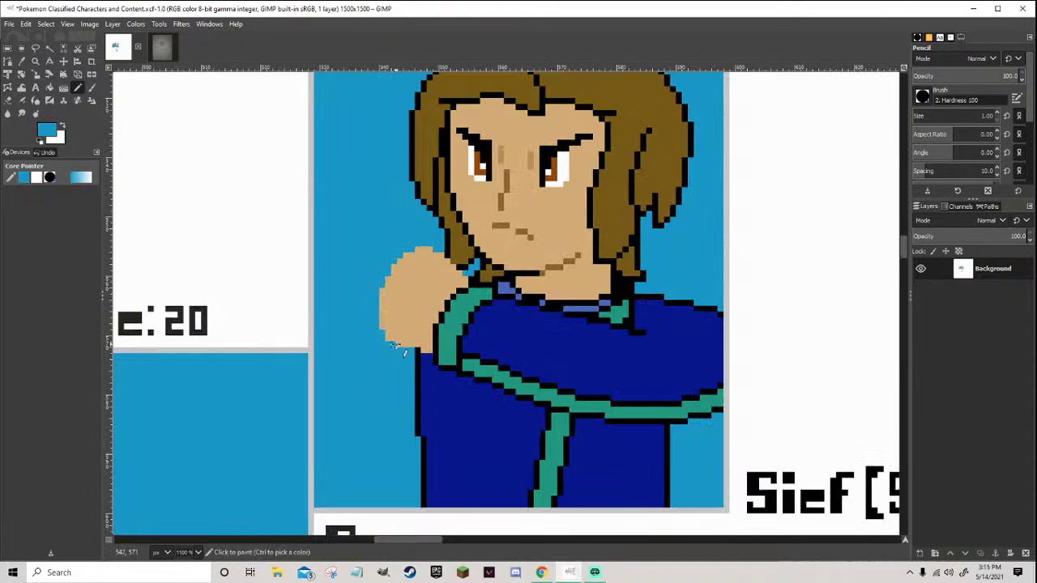
{"action": "left_click", "coordinate": [391, 341], "text": "ctrl"}
{"action": "scroll", "coordinate": [416, 350], "scroll_direction": "down", "scroll_amount": 6, "text": "ctrl"}
{"action": "scroll", "coordinate": [414, 344], "scroll_direction": "up", "scroll_amount": 8, "text": "ctrl"}
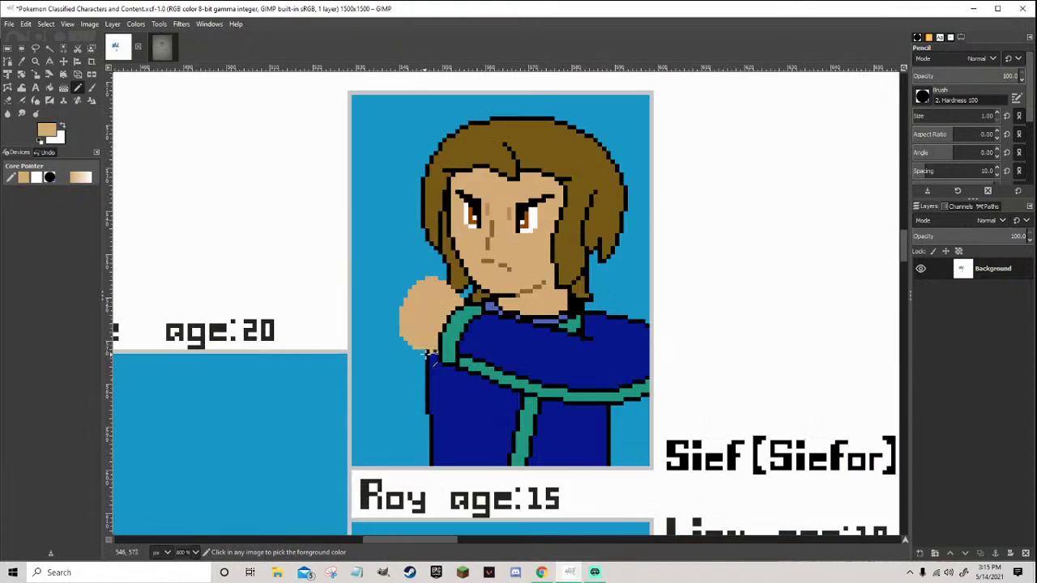
{"action": "scroll", "coordinate": [414, 342], "scroll_direction": "down", "scroll_amount": 7, "text": "ctrl"}
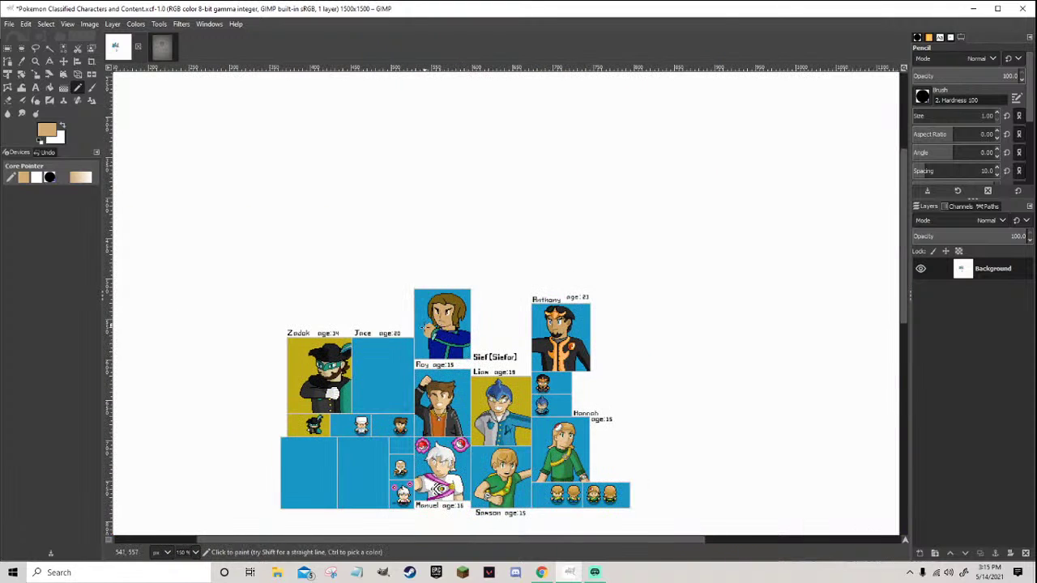
{"action": "key", "text": "ctrl+s"}
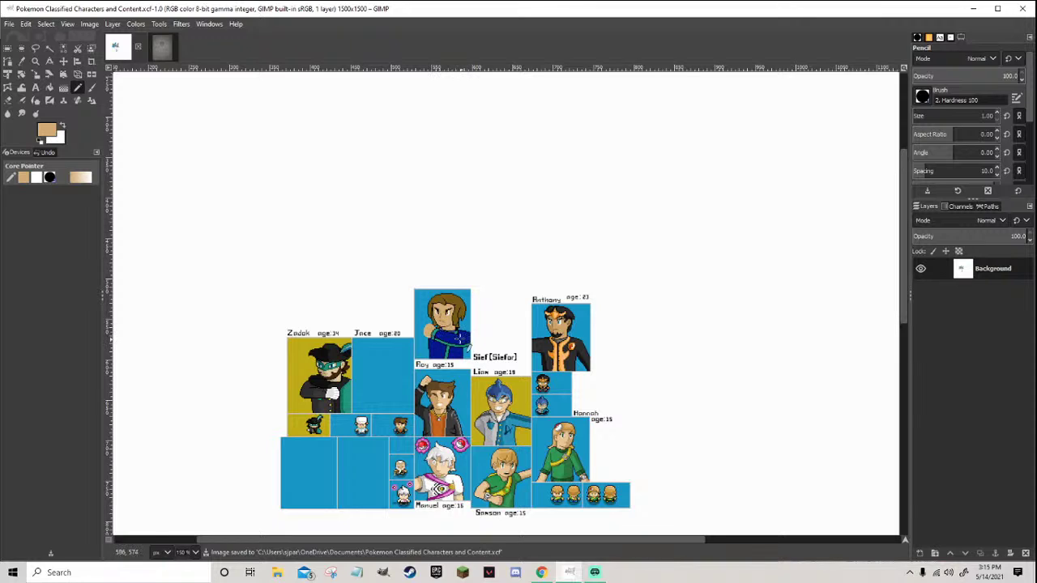
Examine the hand, cuff and collar up close and against the neighbouring portraits, saving the file again
{"action": "scroll", "coordinate": [447, 335], "scroll_direction": "up", "scroll_amount": 2}
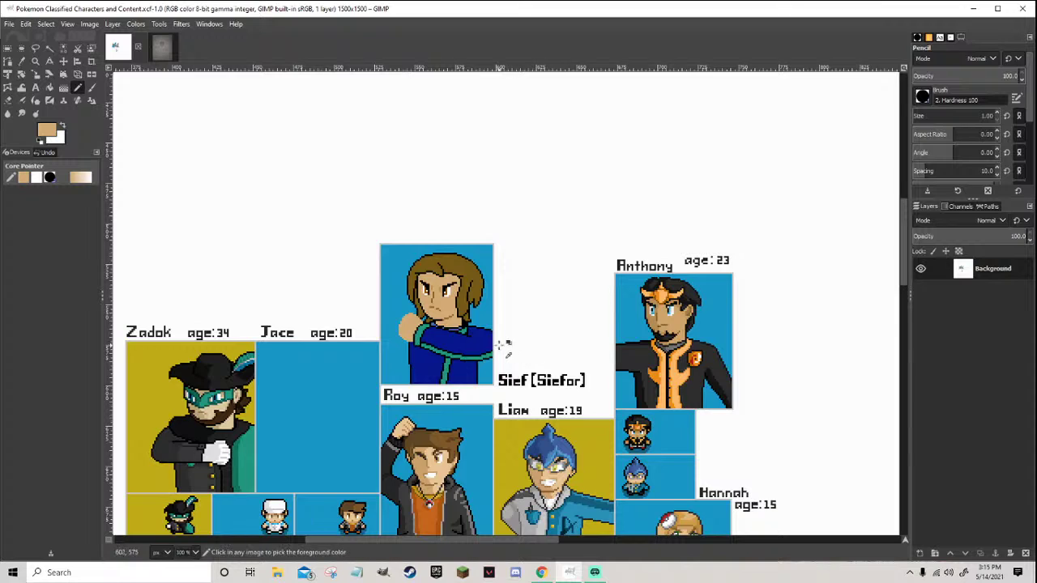
{"action": "scroll", "coordinate": [515, 340], "scroll_direction": "down", "scroll_amount": 2}
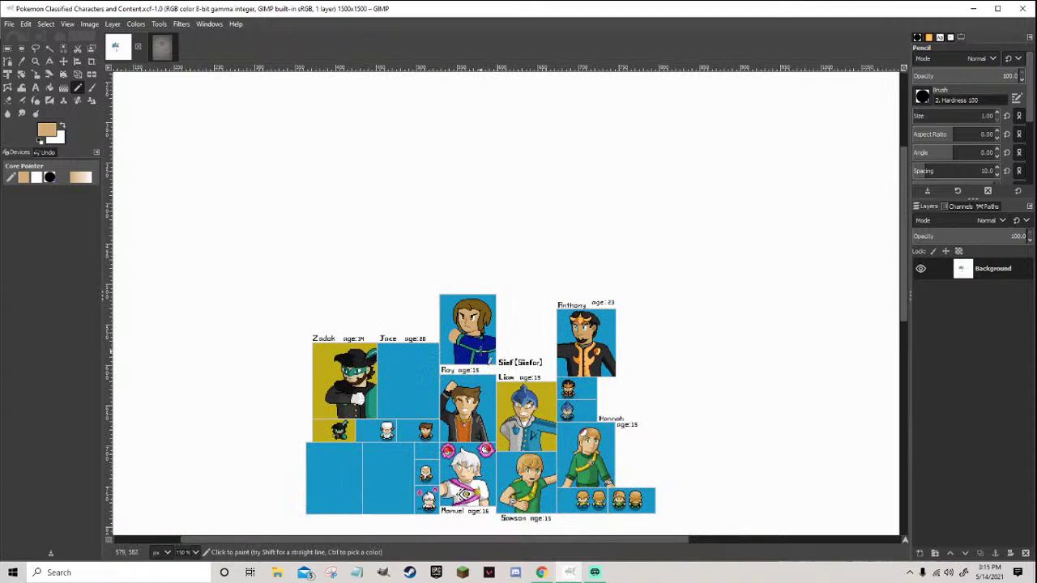
{"action": "scroll", "coordinate": [458, 335], "scroll_direction": "up", "scroll_amount": 6}
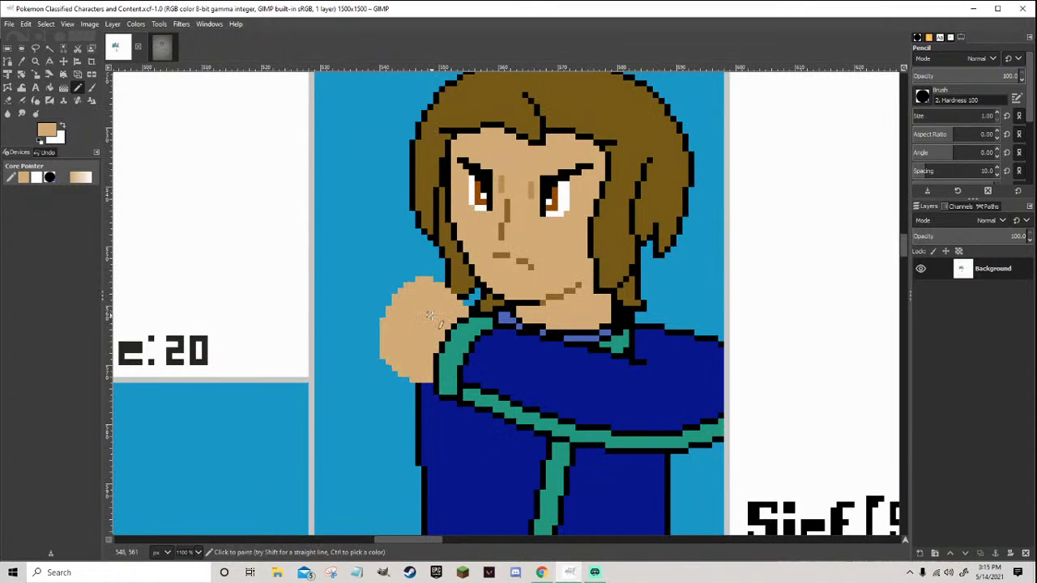
{"action": "key", "text": "ctrl+s"}
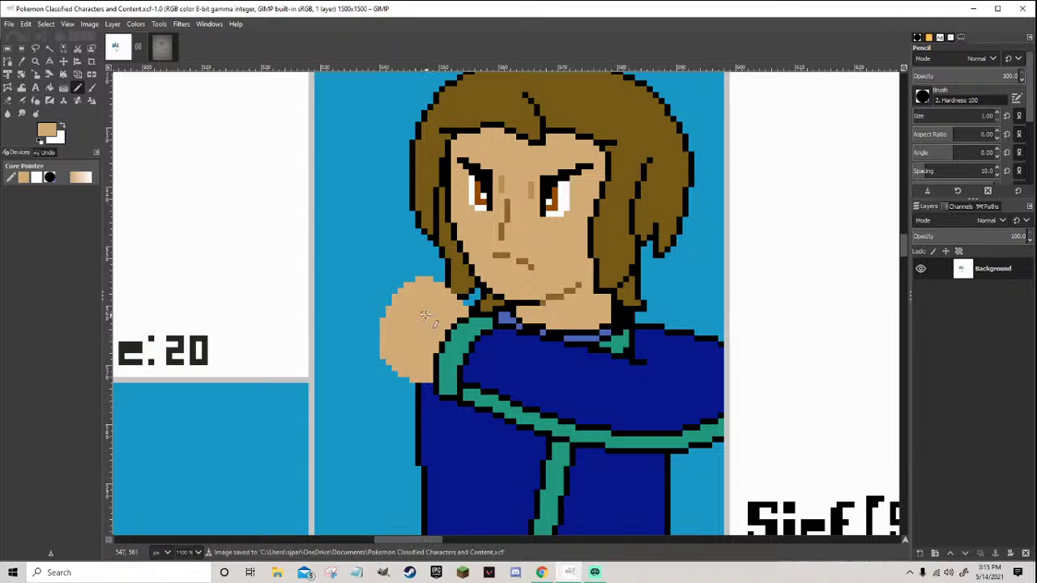
{"action": "scroll", "coordinate": [413, 324], "scroll_direction": "up", "scroll_amount": 2}
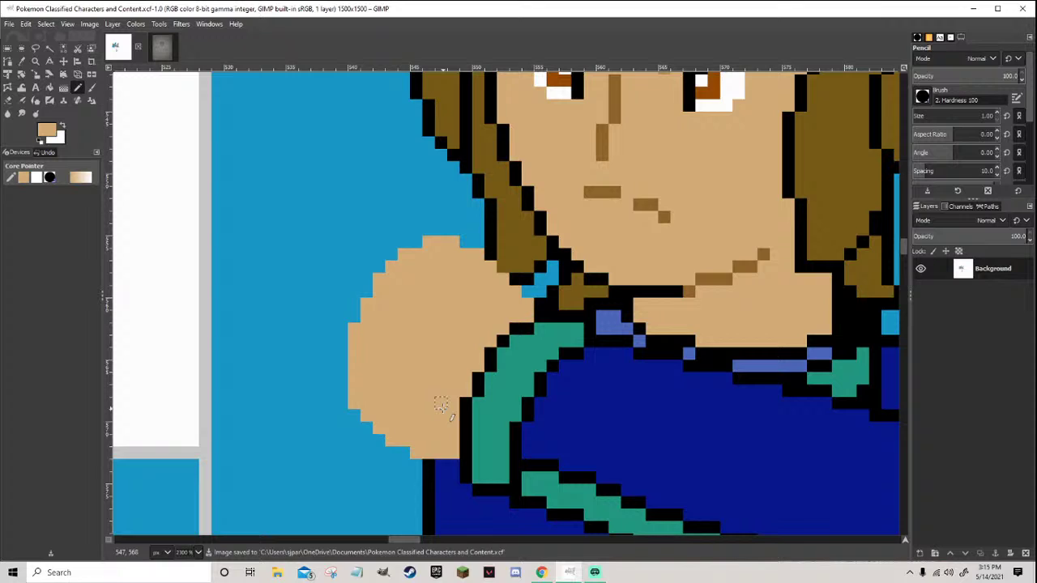
{"action": "scroll", "coordinate": [441, 406], "scroll_direction": "down", "scroll_amount": 5}
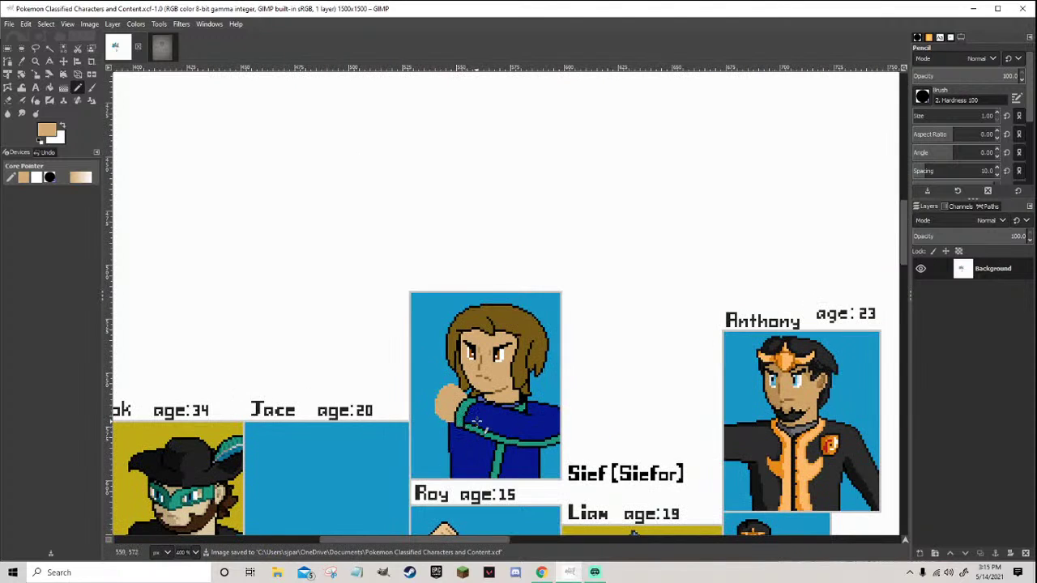
{"action": "scroll", "coordinate": [478, 419], "scroll_direction": "down", "scroll_amount": 1}
{"action": "scroll", "coordinate": [488, 408], "scroll_direction": "up", "scroll_amount": 2}
{"action": "scroll", "coordinate": [488, 407], "scroll_direction": "up", "scroll_amount": 4}
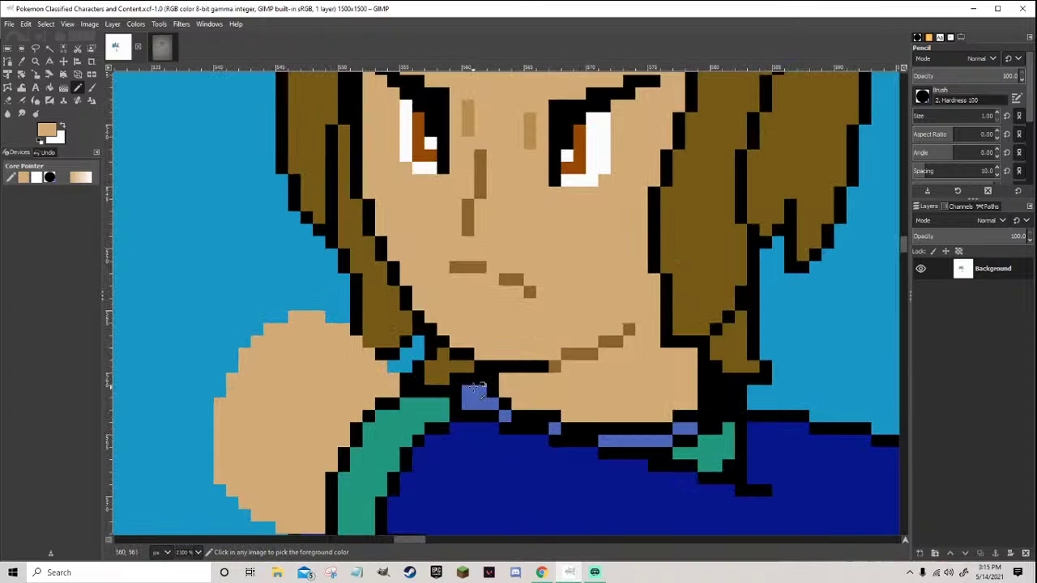
Touch up the hair tip beside the collar with the sampled hair brown and black outline color, and save the file
{"action": "left_click", "coordinate": [456, 381], "text": "ctrl"}
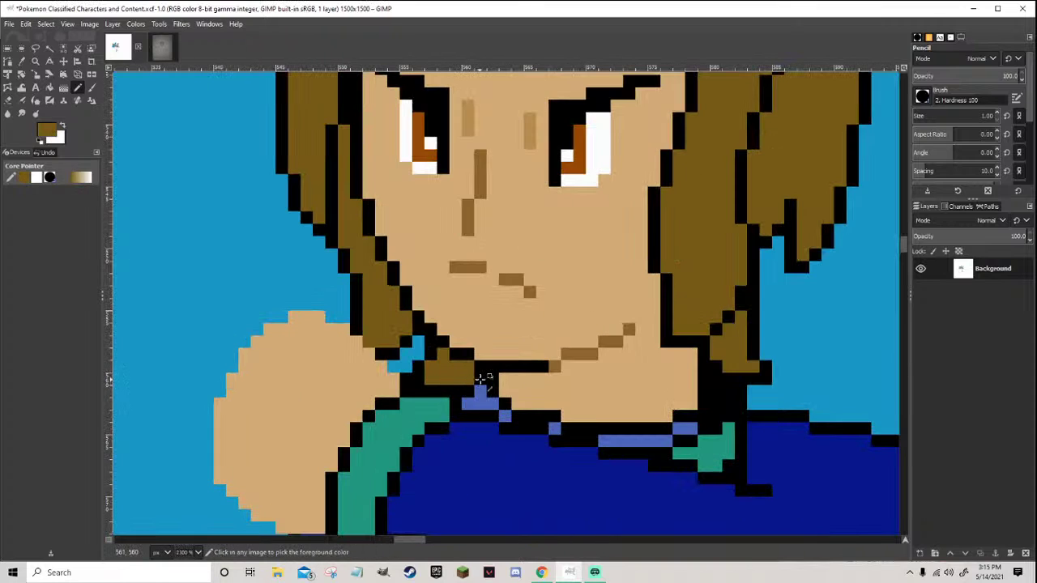
{"action": "left_click", "coordinate": [473, 392], "text": "ctrl"}
{"action": "left_click", "coordinate": [477, 379], "text": "ctrl"}
{"action": "scroll", "coordinate": [476, 381], "scroll_direction": "down", "scroll_amount": 8}
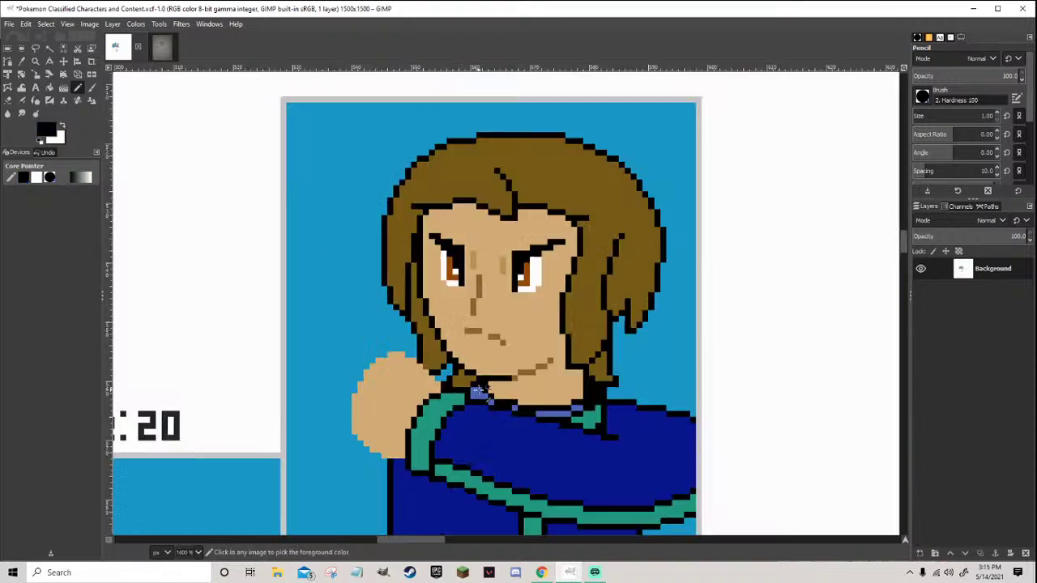
{"action": "scroll", "coordinate": [458, 420], "scroll_direction": "up", "scroll_amount": 5}
{"action": "key", "text": "ctrl+s"}
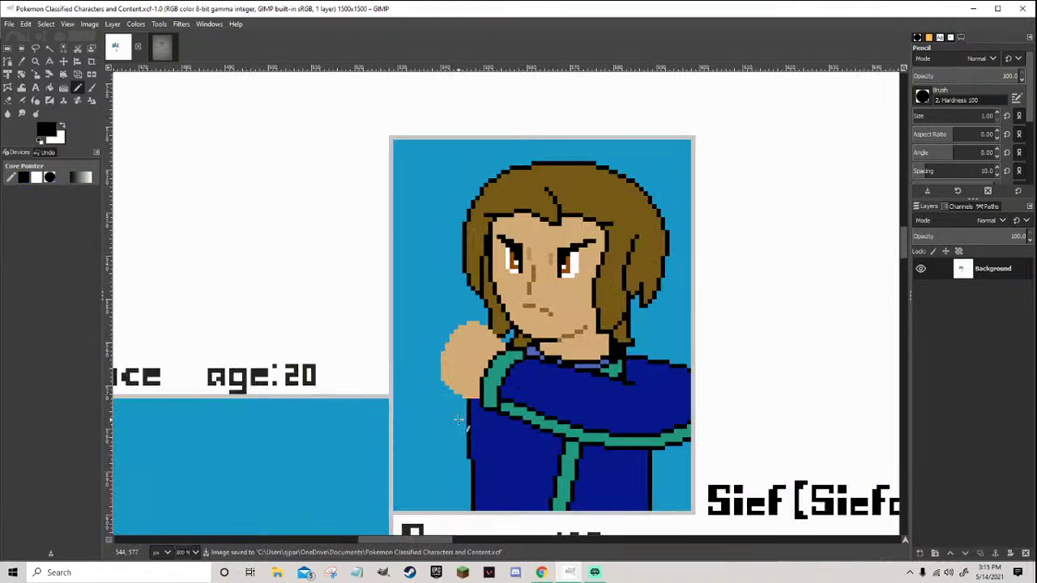
Sample the hand's skin tone and pick a darker tan shade as the foreground color
{"action": "scroll", "coordinate": [473, 356], "scroll_direction": "up", "scroll_amount": 1}
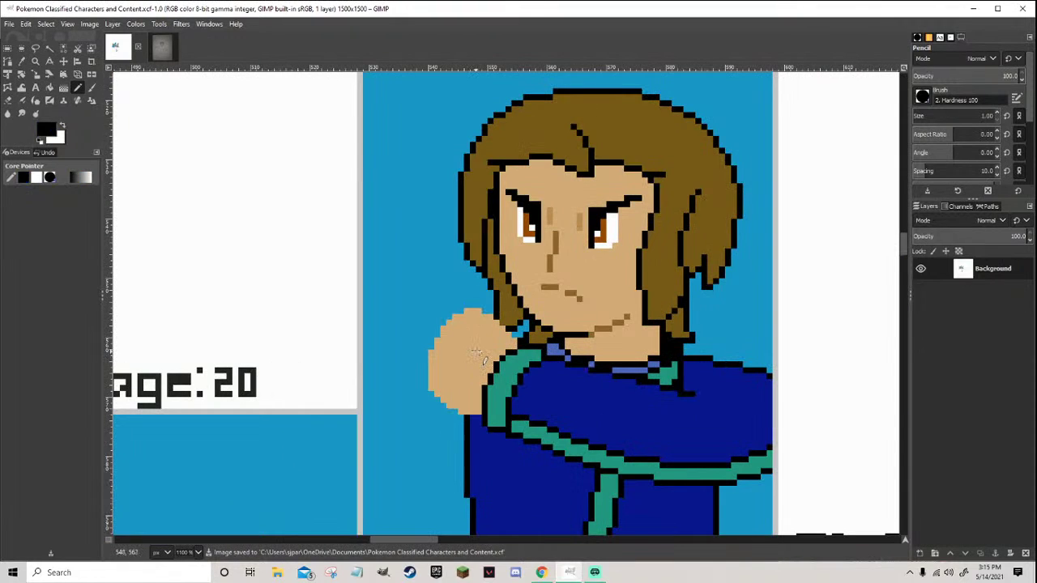
{"action": "scroll", "coordinate": [476, 352], "scroll_direction": "down", "scroll_amount": 1}
{"action": "scroll", "coordinate": [480, 356], "scroll_direction": "up", "scroll_amount": 1}
{"action": "scroll", "coordinate": [477, 379], "scroll_direction": "up", "scroll_amount": 2}
{"action": "left_click", "coordinate": [476, 377], "text": "ctrl"}
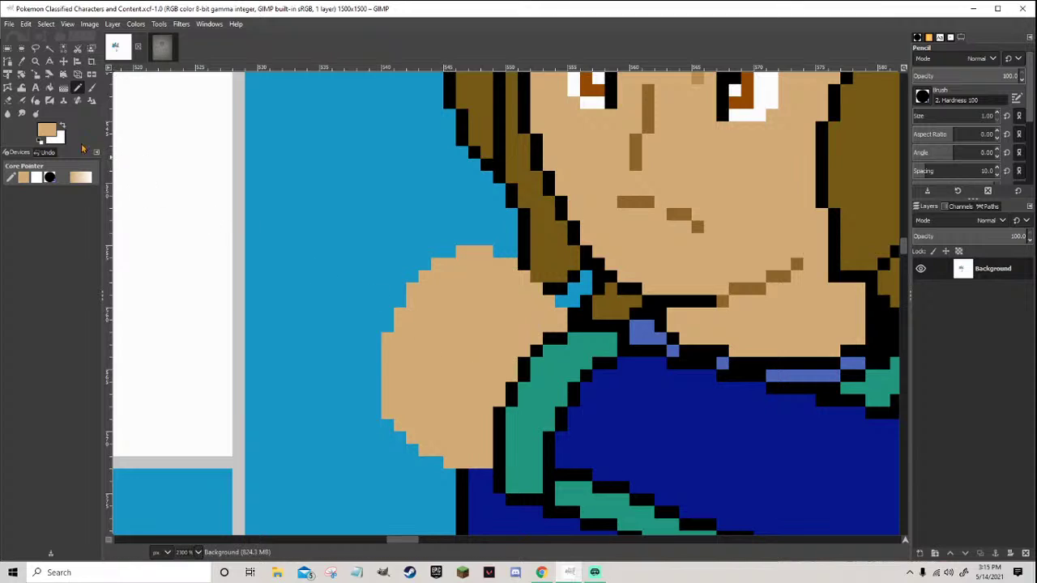
{"action": "left_click", "coordinate": [49, 131]}
{"action": "left_click_drag", "start_coordinate": [50, 98], "coordinate": [66, 108]}
{"action": "left_click", "coordinate": [138, 221]}
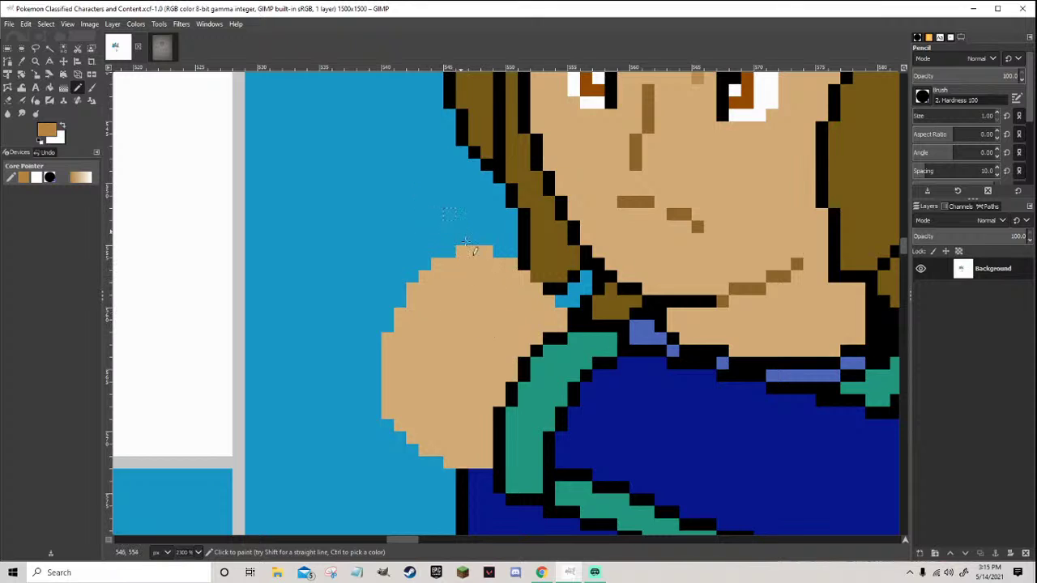
Examine the unshaded hand up close and compare the whole portrait with the neighbouring character portraits
{"action": "scroll", "coordinate": [458, 230], "scroll_direction": "down", "scroll_amount": 6}
{"action": "scroll", "coordinate": [510, 281], "scroll_direction": "up", "scroll_amount": 3}
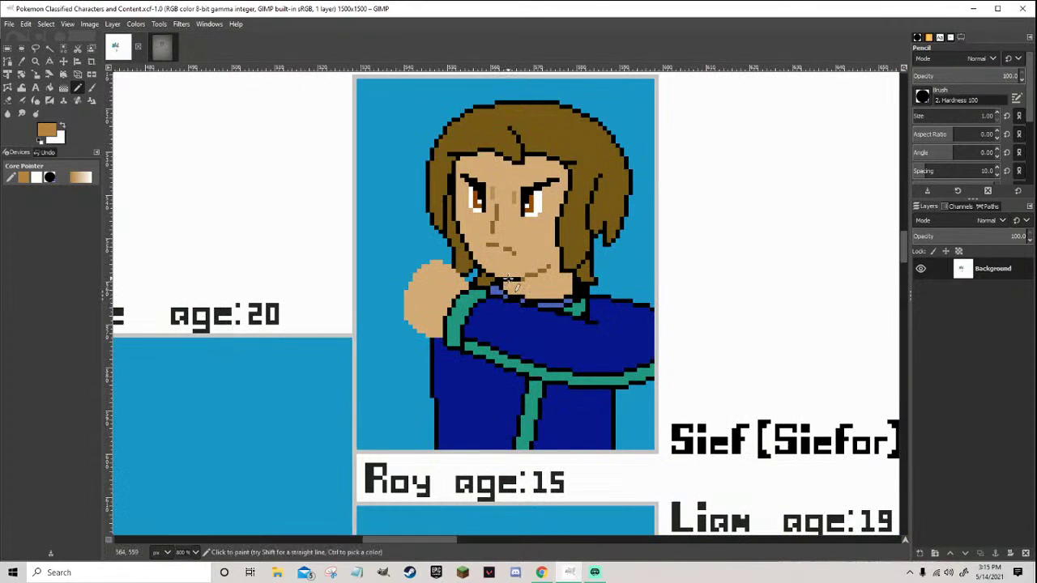
{"action": "scroll", "coordinate": [502, 275], "scroll_direction": "down", "scroll_amount": 5}
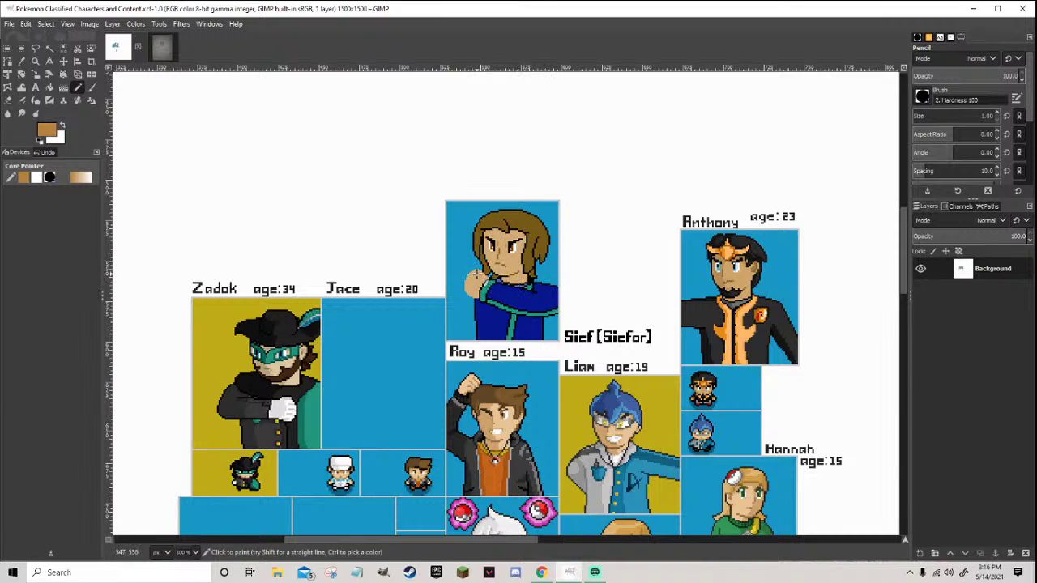
{"action": "scroll", "coordinate": [567, 212], "scroll_direction": "up", "scroll_amount": 6}
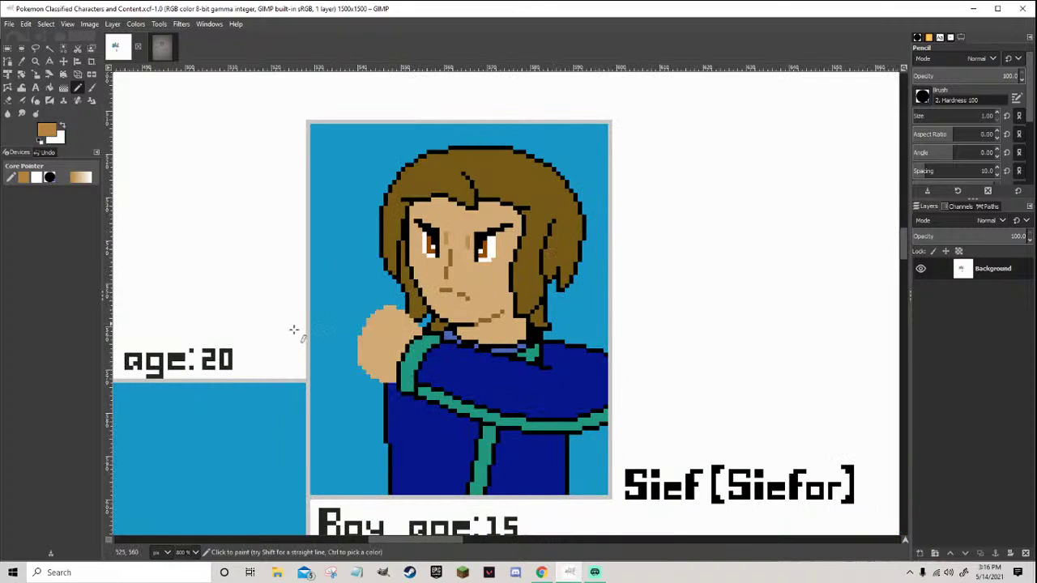
{"action": "scroll", "coordinate": [367, 344], "scroll_direction": "up", "scroll_amount": 2}
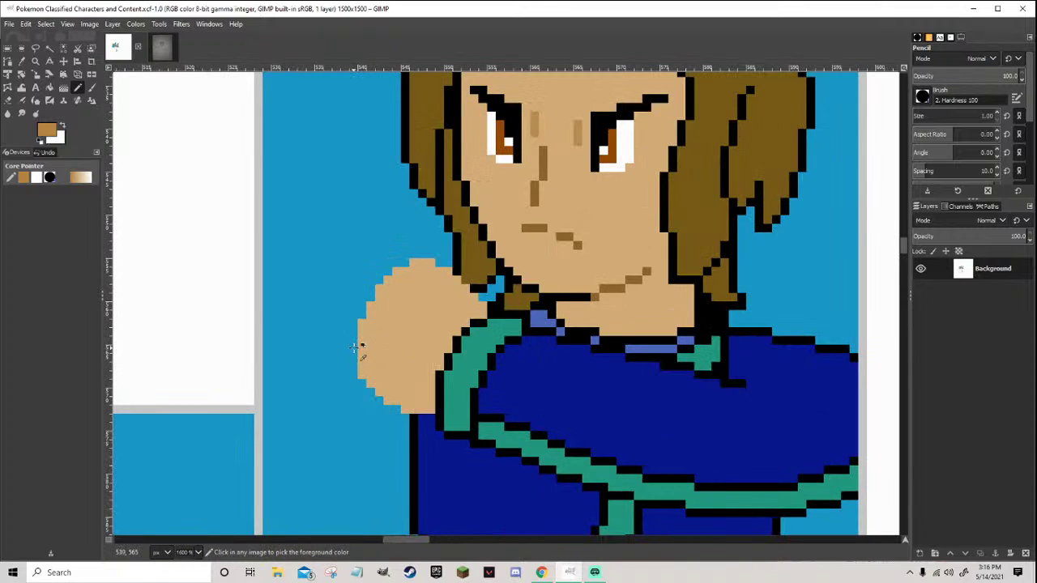
{"action": "scroll", "coordinate": [345, 348], "scroll_direction": "down", "scroll_amount": 2}
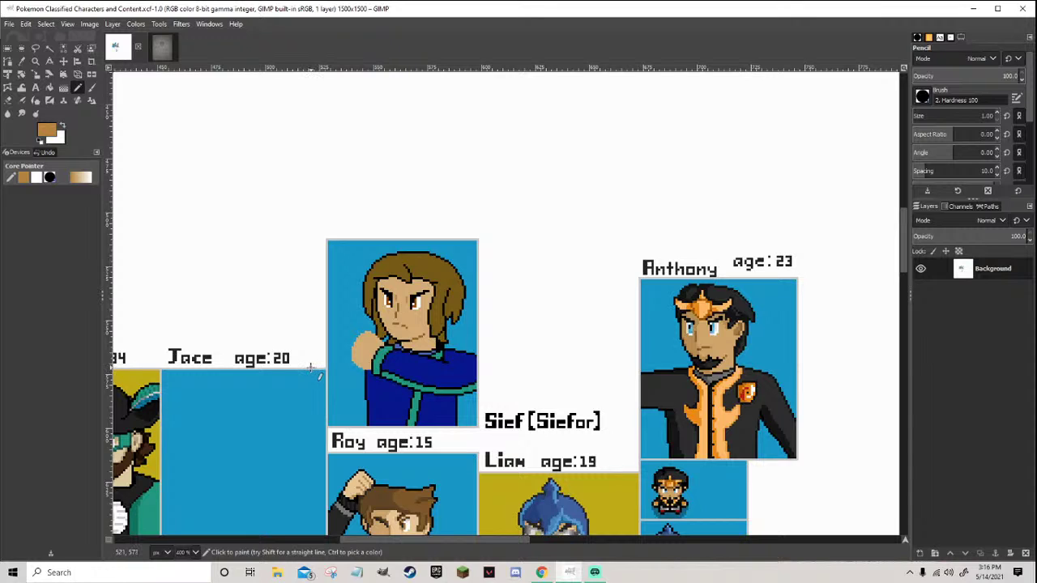
{"action": "scroll", "coordinate": [310, 367], "scroll_direction": "down", "scroll_amount": 2}
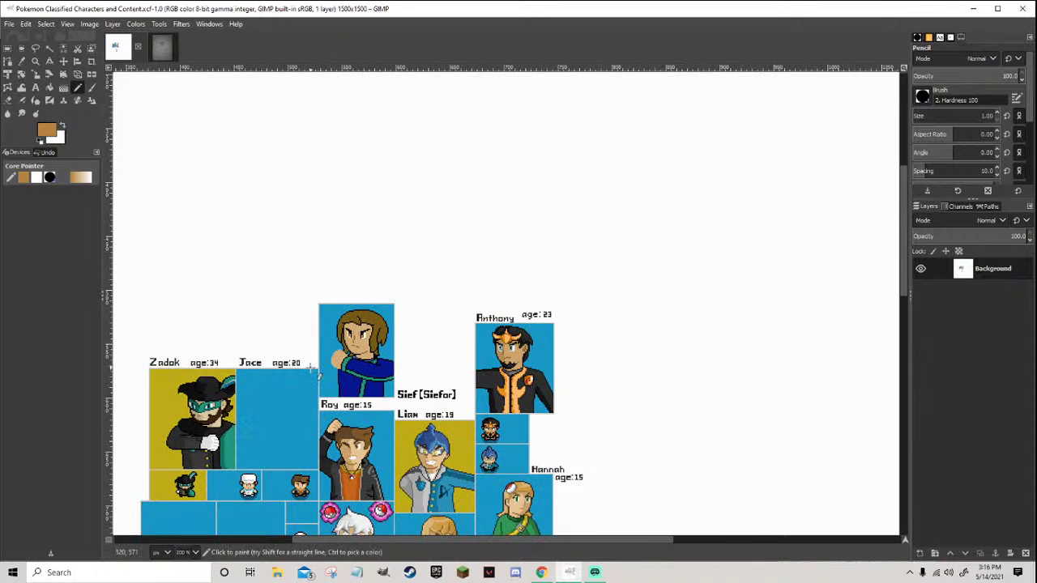
{"action": "scroll", "coordinate": [326, 366], "scroll_direction": "up", "scroll_amount": 5}
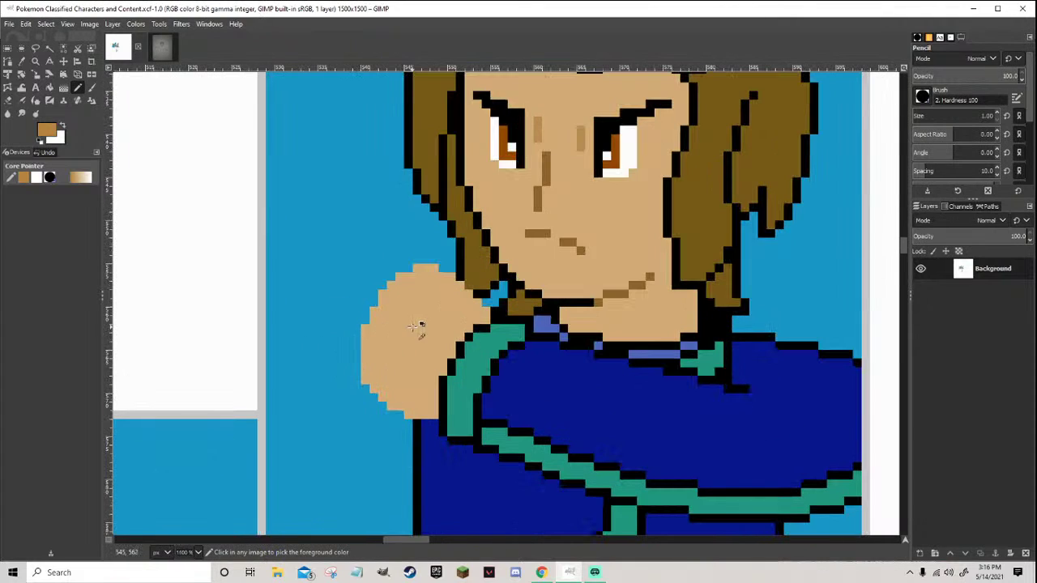
Set the foreground color to the brown 8e642b and pencil an outline along the hand's outer edge from the hair to the cuff's lower end
{"action": "left_click", "coordinate": [416, 325]}
{"action": "left_click", "coordinate": [47, 129]}
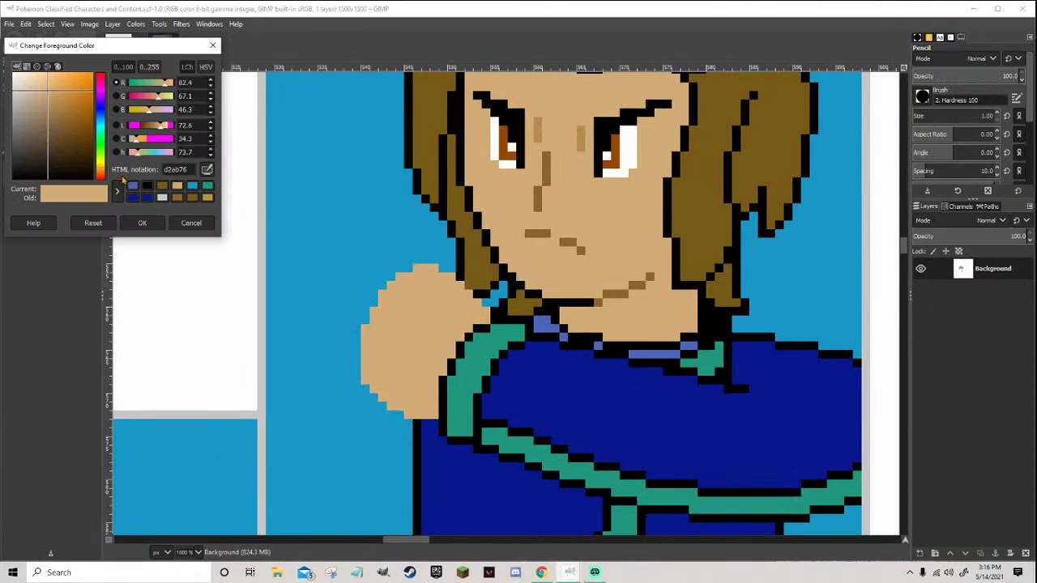
{"action": "left_click", "coordinate": [165, 186]}
{"action": "left_click", "coordinate": [178, 198]}
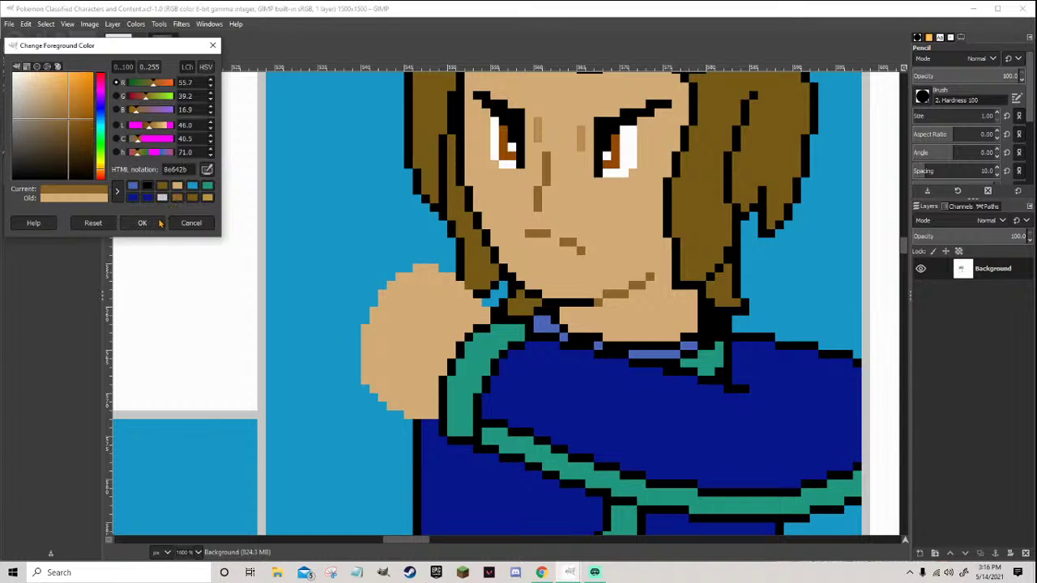
{"action": "left_click", "coordinate": [159, 222]}
{"action": "scroll", "coordinate": [385, 312], "scroll_direction": "up", "scroll_amount": 1}
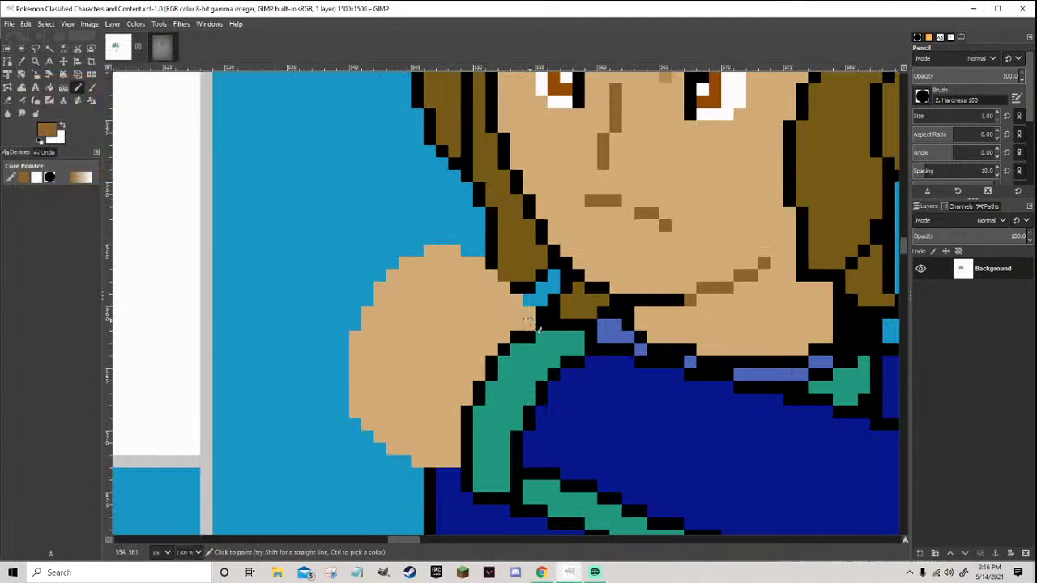
{"action": "mouse_move", "coordinate": [528, 322]}
{"action": "left_mouse_down"}
{"action": "mouse_move", "coordinate": [478, 263]}
{"action": "mouse_move", "coordinate": [432, 249]}
{"action": "mouse_move", "coordinate": [380, 287]}
{"action": "mouse_move", "coordinate": [355, 338]}
{"action": "mouse_move", "coordinate": [367, 425]}
{"action": "mouse_move", "coordinate": [417, 462]}
{"action": "mouse_move", "coordinate": [457, 465]}
{"action": "left_mouse_up"}
{"action": "scroll", "coordinate": [467, 479], "scroll_direction": "down", "scroll_amount": 5}
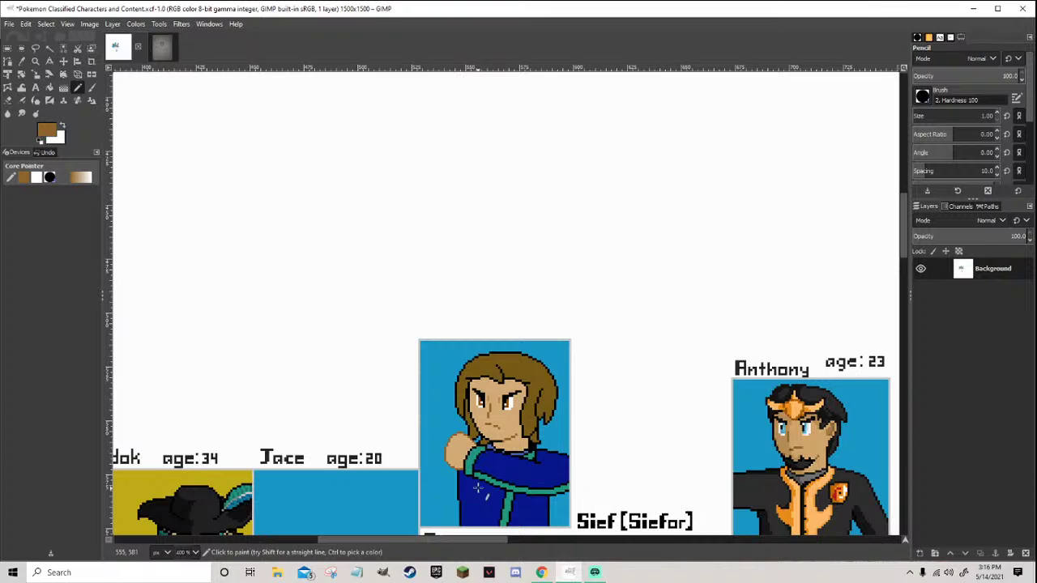
Try out a row of skin-tone finger bumps along the upper outer edge of the hand's brown outline
{"action": "scroll", "coordinate": [457, 444], "scroll_direction": "up", "scroll_amount": 5}
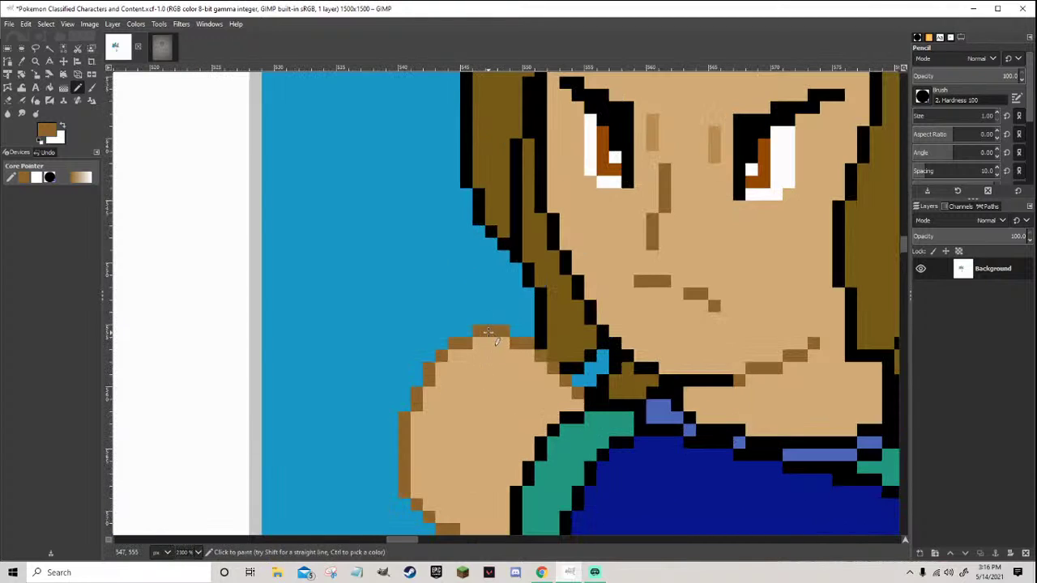
{"action": "left_click", "coordinate": [494, 344], "text": "ctrl"}
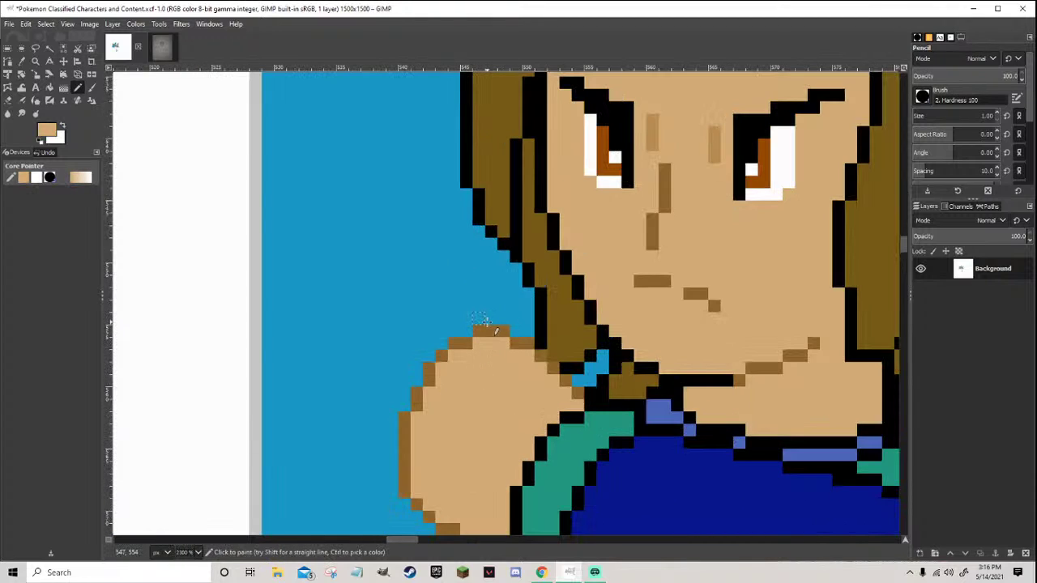
{"action": "mouse_move", "coordinate": [478, 318]}
{"action": "left_mouse_down"}
{"action": "mouse_move", "coordinate": [450, 338]}
{"action": "mouse_move", "coordinate": [478, 303]}
{"action": "mouse_move", "coordinate": [454, 292]}
{"action": "left_mouse_up"}
{"action": "scroll", "coordinate": [453, 357], "scroll_direction": "down", "scroll_amount": 4}
{"action": "scroll", "coordinate": [458, 376], "scroll_direction": "up", "scroll_amount": 3}
{"action": "scroll", "coordinate": [460, 299], "scroll_direction": "down", "scroll_amount": 3}
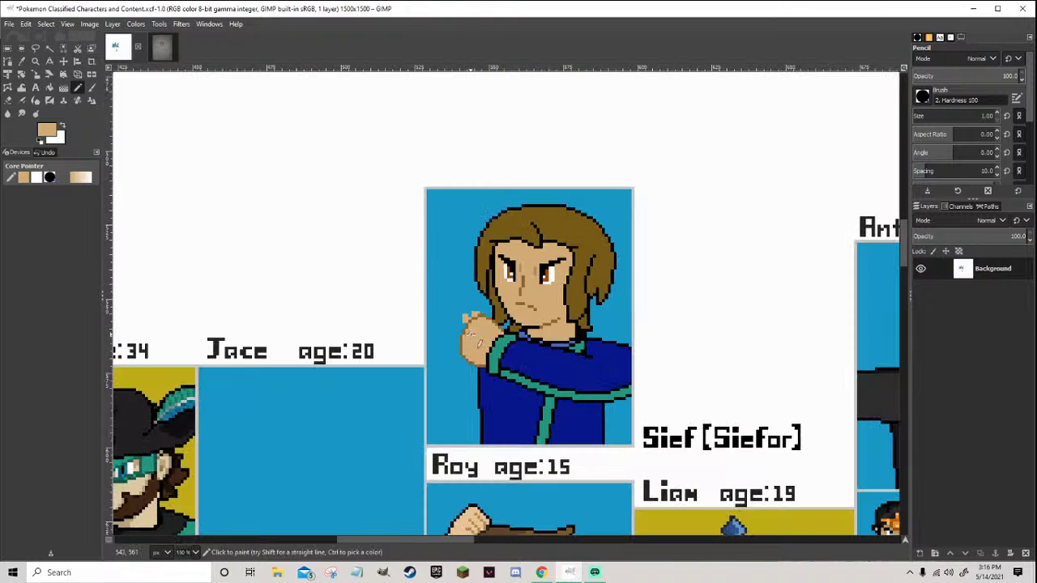
{"action": "scroll", "coordinate": [471, 284], "scroll_direction": "up", "scroll_amount": 3}
{"action": "mouse_move", "coordinate": [469, 294]}
{"action": "left_mouse_down"}
{"action": "mouse_move", "coordinate": [460, 301]}
{"action": "mouse_move", "coordinate": [483, 330]}
{"action": "left_mouse_up"}
{"action": "scroll", "coordinate": [482, 330], "scroll_direction": "down", "scroll_amount": 2}
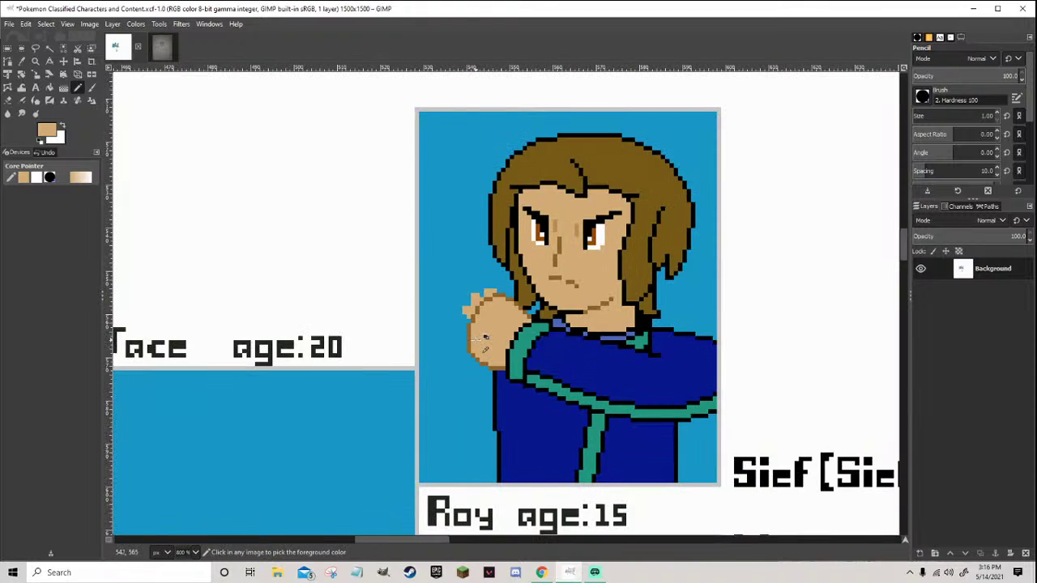
{"action": "scroll", "coordinate": [484, 337], "scroll_direction": "up", "scroll_amount": 2}
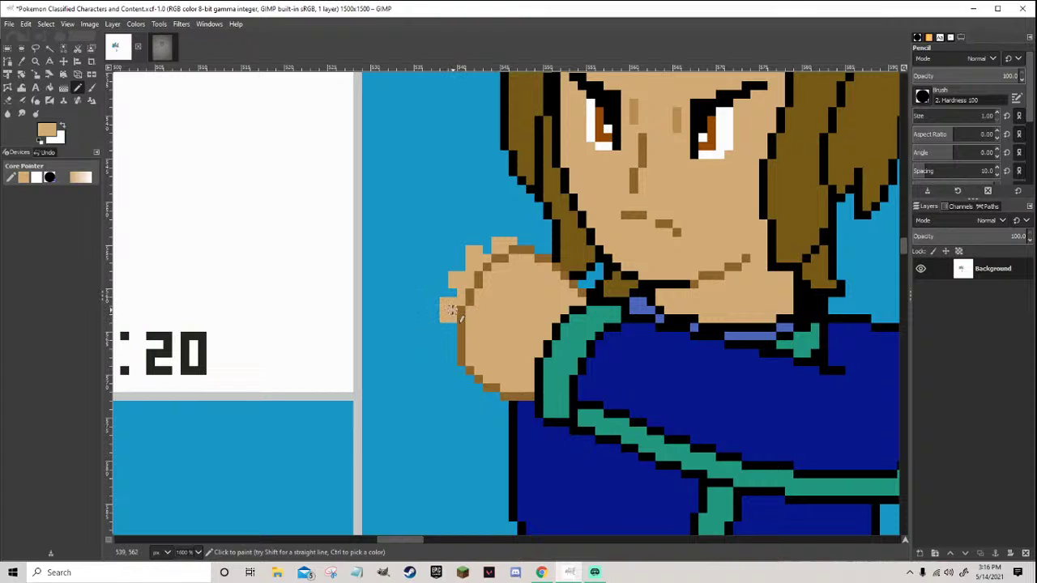
Remove the finger bumps outside the hand's outline and sample the skin tone
{"action": "scroll", "coordinate": [476, 328], "scroll_direction": "down", "scroll_amount": 5}
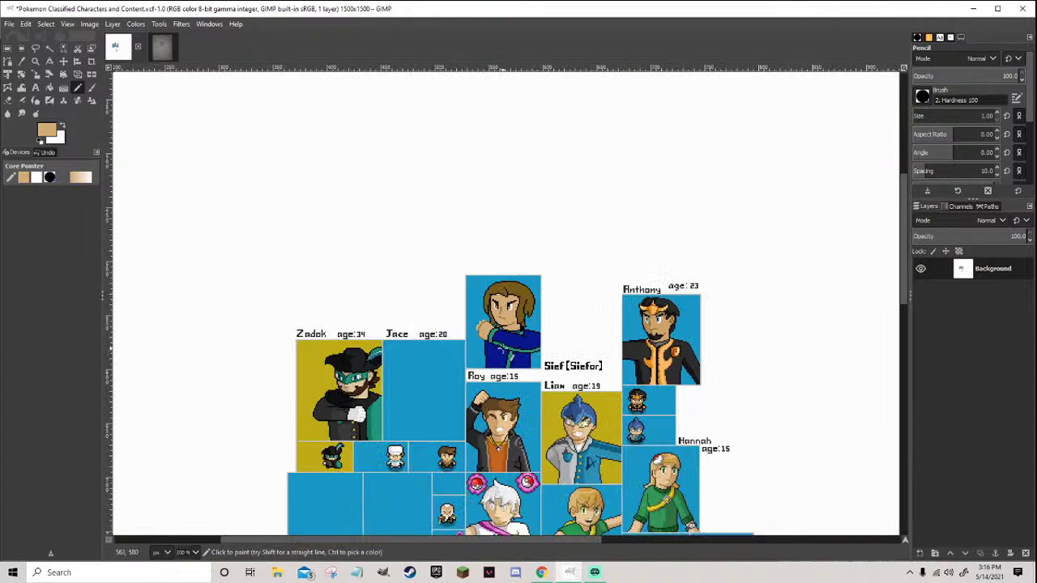
{"action": "scroll", "coordinate": [458, 317], "scroll_direction": "up", "scroll_amount": 5}
{"action": "scroll", "coordinate": [437, 309], "scroll_direction": "down", "scroll_amount": 1}
{"action": "scroll", "coordinate": [410, 303], "scroll_direction": "up", "scroll_amount": 1}
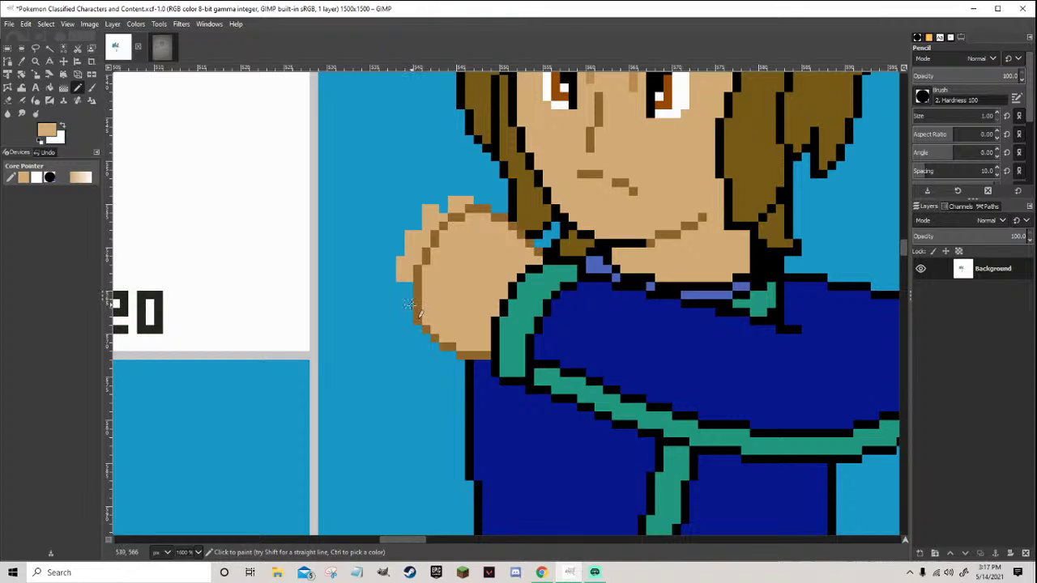
{"action": "scroll", "coordinate": [410, 303], "scroll_direction": "down", "scroll_amount": 6}
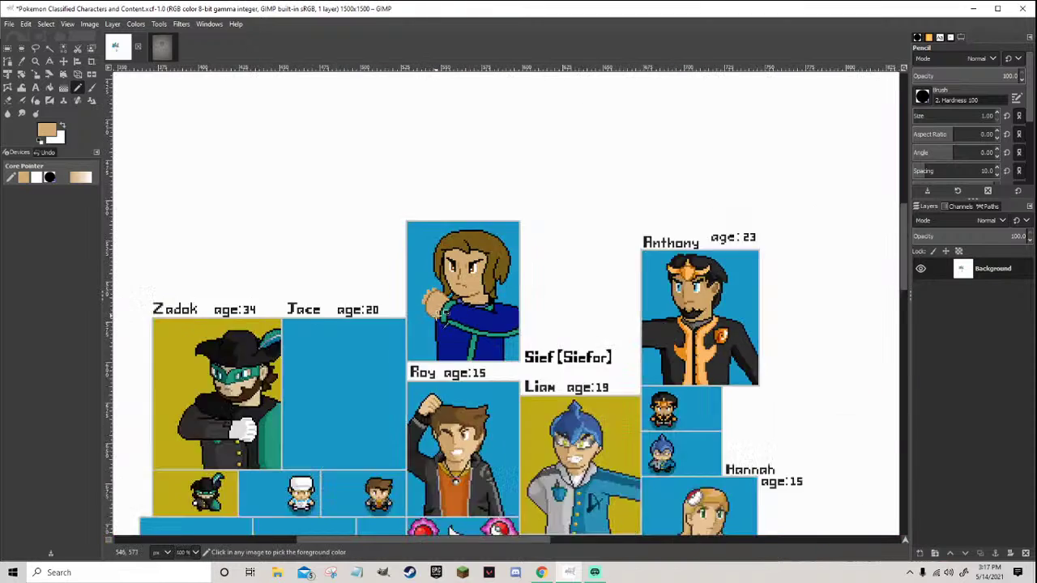
{"action": "scroll", "coordinate": [445, 326], "scroll_direction": "up", "scroll_amount": 8}
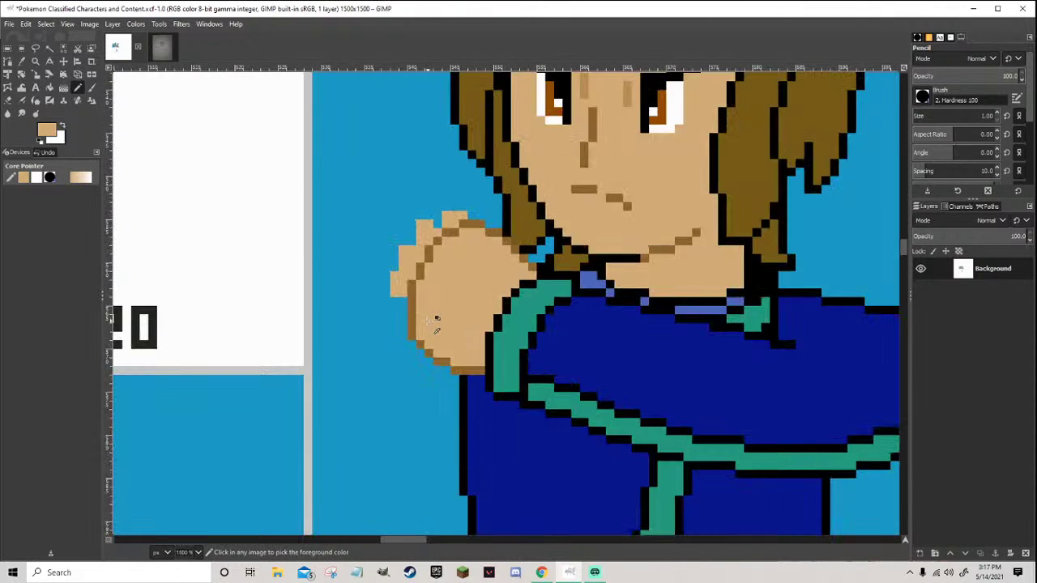
{"action": "left_click", "coordinate": [397, 296], "text": "ctrl"}
{"action": "mouse_move", "coordinate": [396, 296]}
{"action": "left_mouse_down"}
{"action": "mouse_move", "coordinate": [436, 223]}
{"action": "mouse_move", "coordinate": [469, 194]}
{"action": "mouse_move", "coordinate": [470, 176]}
{"action": "mouse_move", "coordinate": [423, 189]}
{"action": "mouse_move", "coordinate": [392, 282]}
{"action": "left_mouse_up"}
{"action": "left_click", "coordinate": [456, 285], "text": "ctrl"}
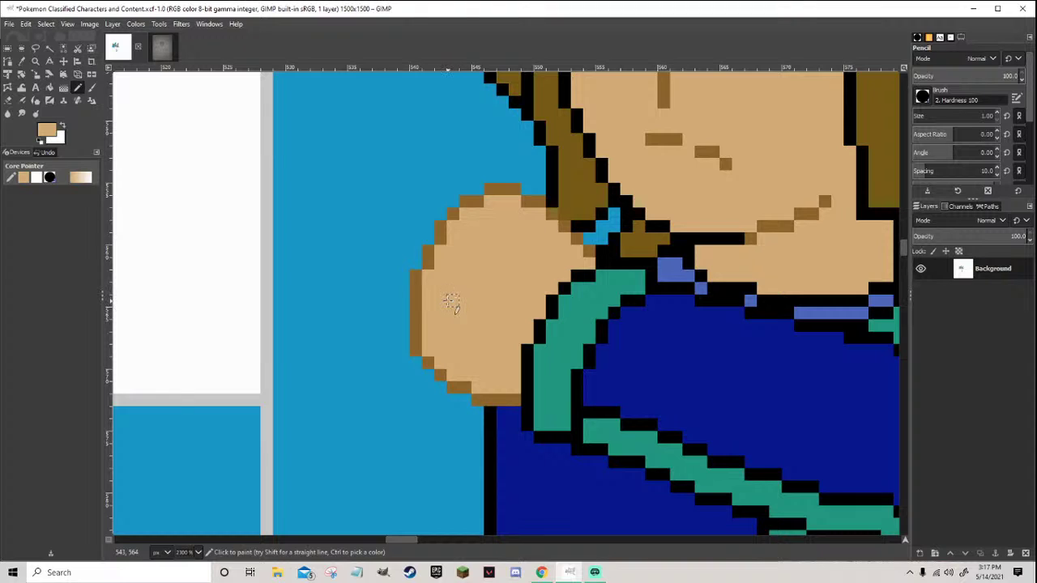
Rework the hand's upper edge beside the hair lock with the sampled outline brown and skin tone
{"action": "scroll", "coordinate": [451, 302], "scroll_direction": "down", "scroll_amount": 5}
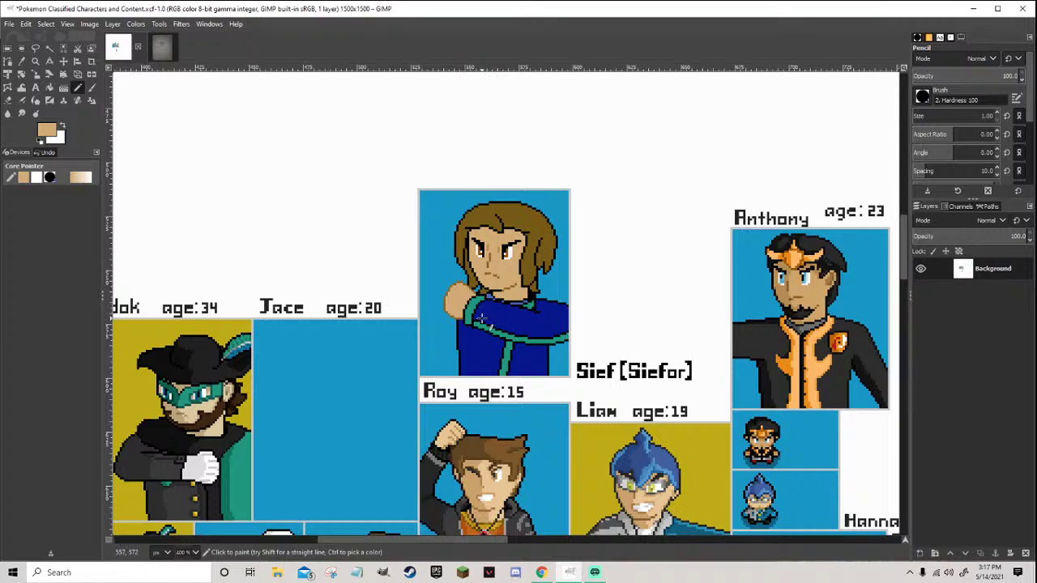
{"action": "scroll", "coordinate": [481, 321], "scroll_direction": "up", "scroll_amount": 1}
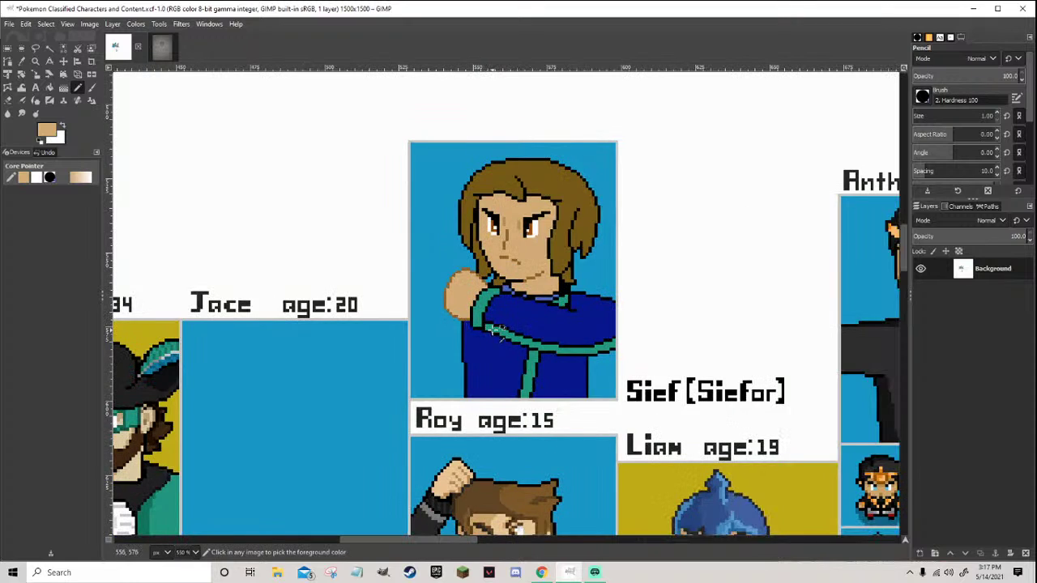
{"action": "scroll", "coordinate": [468, 275], "scroll_direction": "up", "scroll_amount": 3}
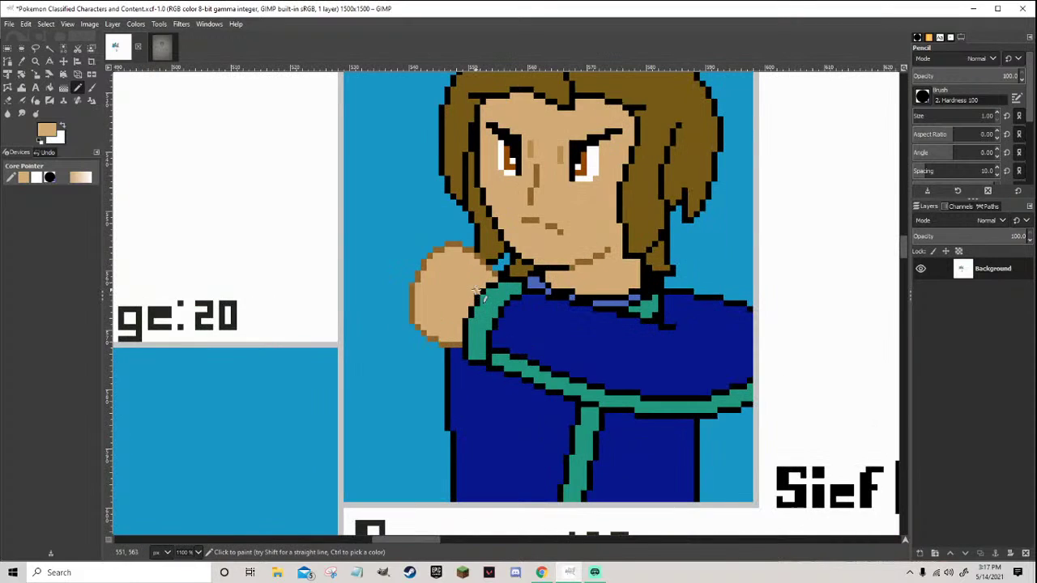
{"action": "left_click", "coordinate": [468, 243], "text": "ctrl"}
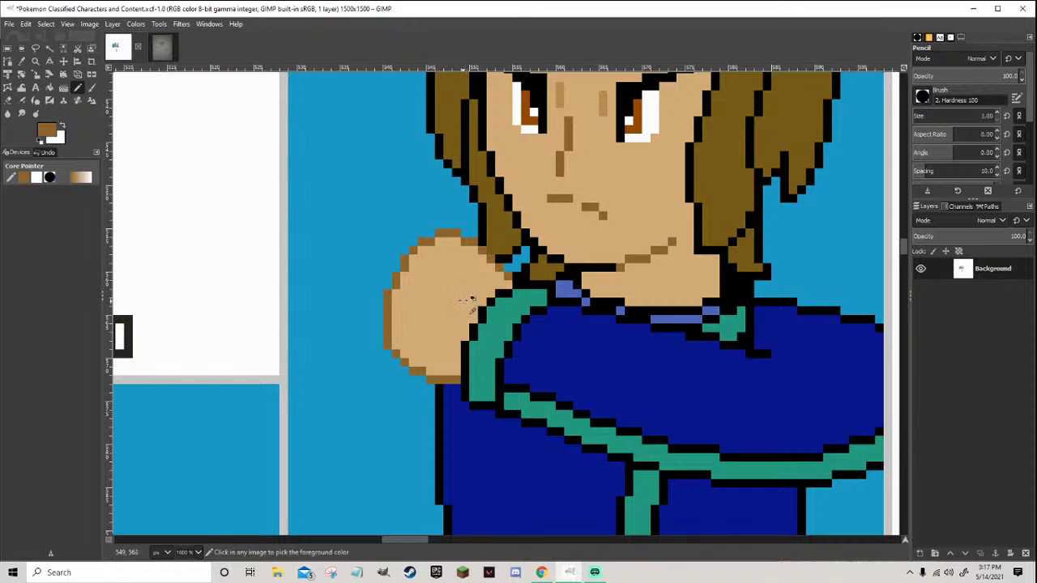
{"action": "scroll", "coordinate": [470, 301], "scroll_direction": "up", "scroll_amount": 1}
{"action": "left_click", "coordinate": [490, 235], "text": "ctrl"}
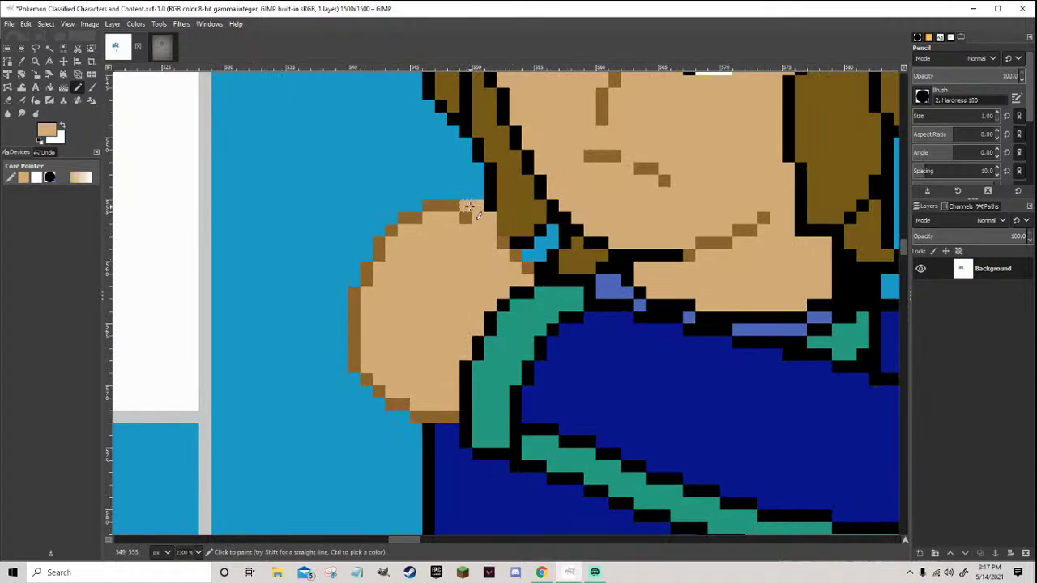
{"action": "scroll", "coordinate": [486, 227], "scroll_direction": "down", "scroll_amount": 5}
{"action": "scroll", "coordinate": [528, 280], "scroll_direction": "up", "scroll_amount": 6}
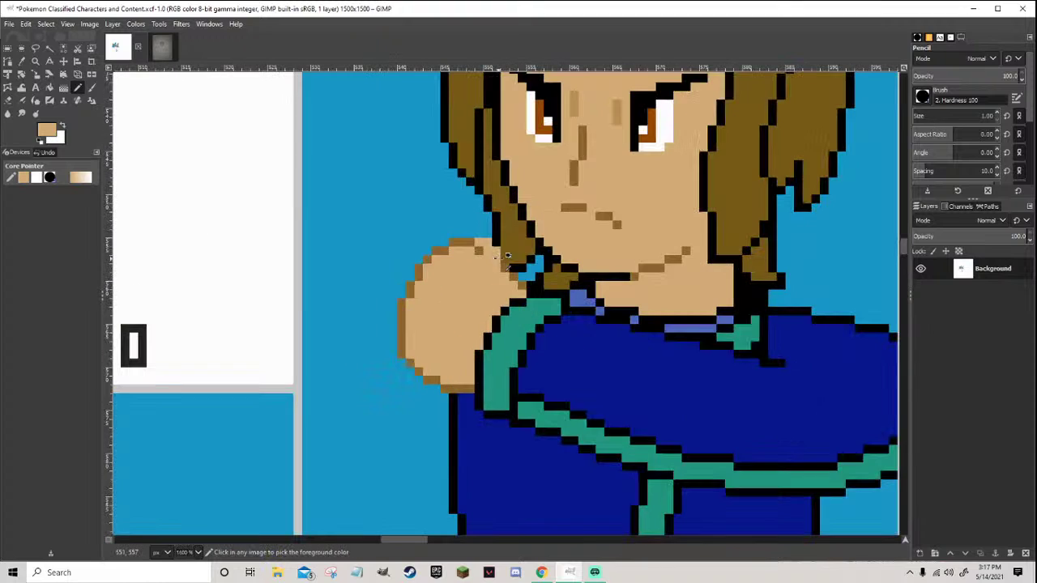
Extend the brown hand outline up to the hair and redraw the hair lock's black edge where it overlaps the hand
{"action": "left_click", "coordinate": [522, 217], "text": "ctrl"}
{"action": "left_click", "coordinate": [464, 198]}
{"action": "left_click", "coordinate": [491, 197], "text": "ctrl"}
{"action": "left_click", "coordinate": [507, 215]}
{"action": "left_click_drag", "start_coordinate": [525, 233], "coordinate": [524, 250]}
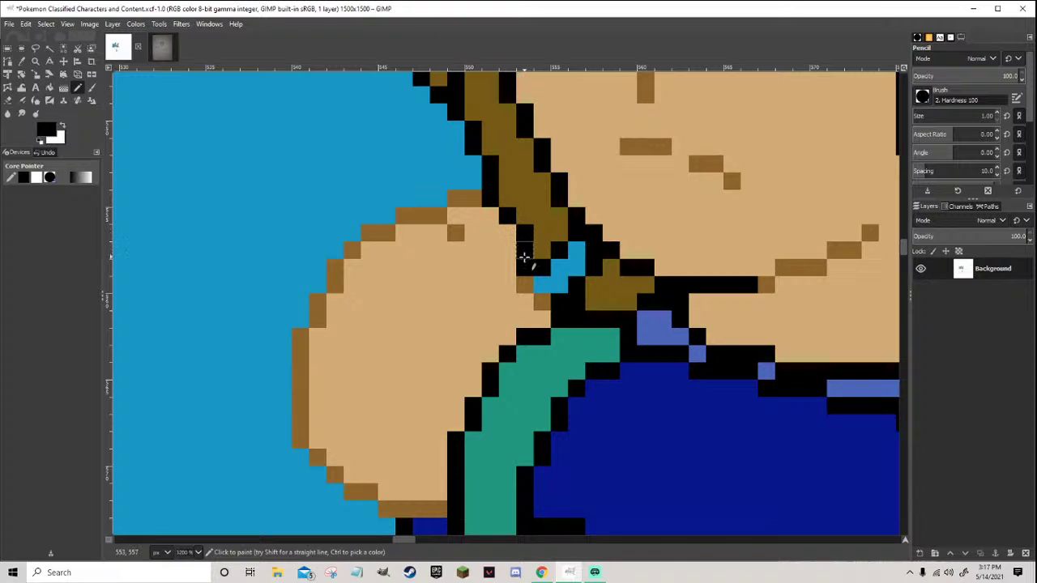
{"action": "left_click", "coordinate": [525, 284], "text": "ctrl"}
{"action": "left_click", "coordinate": [524, 268]}
{"action": "scroll", "coordinate": [525, 268], "scroll_direction": "down", "scroll_amount": 8}
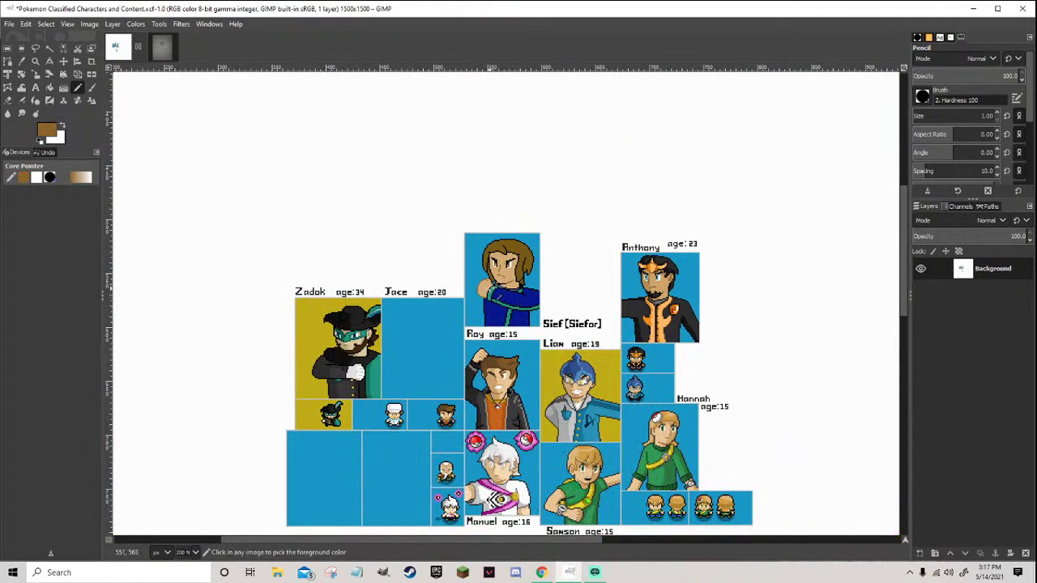
Try out a short brown finger crease just inside the hand's upper outline
{"action": "scroll", "coordinate": [502, 293], "scroll_direction": "up", "scroll_amount": 6}
{"action": "scroll", "coordinate": [481, 269], "scroll_direction": "up", "scroll_amount": 1}
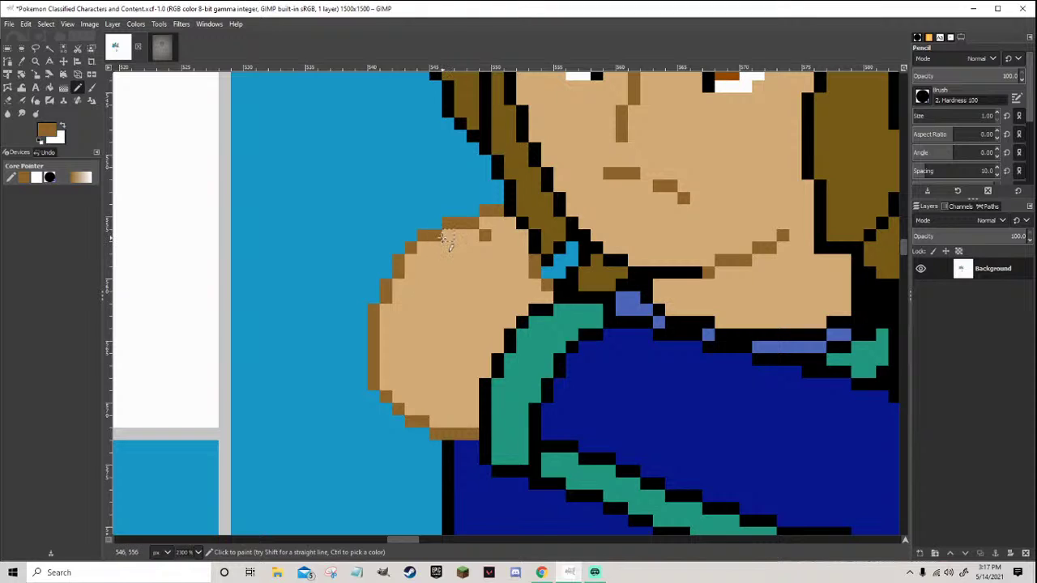
{"action": "left_click", "coordinate": [446, 247]}
{"action": "scroll", "coordinate": [458, 261], "scroll_direction": "down", "scroll_amount": 5}
{"action": "scroll", "coordinate": [484, 289], "scroll_direction": "up", "scroll_amount": 4}
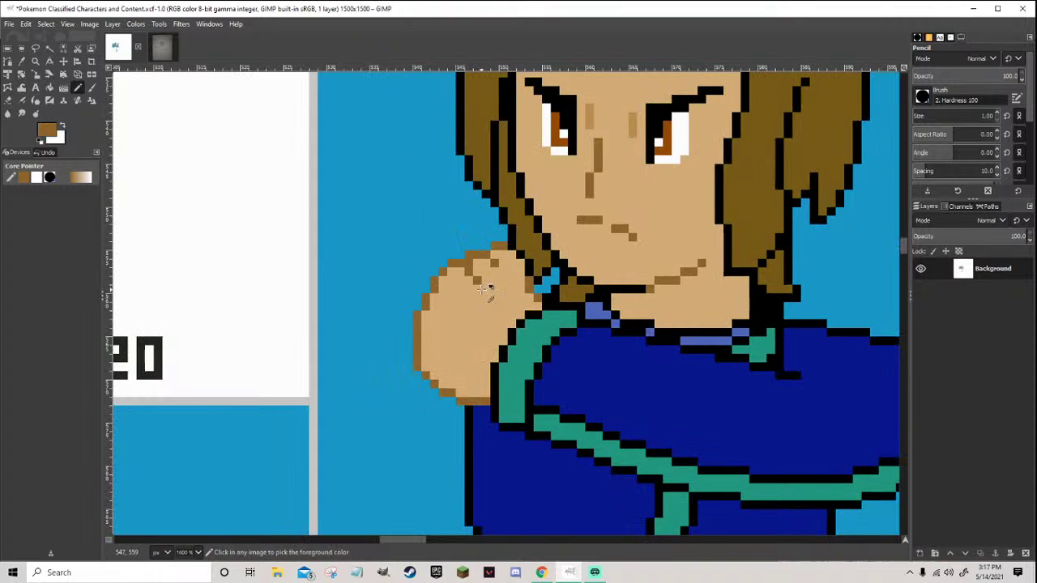
{"action": "scroll", "coordinate": [484, 289], "scroll_direction": "up", "scroll_amount": 1}
{"action": "scroll", "coordinate": [486, 292], "scroll_direction": "down", "scroll_amount": 6}
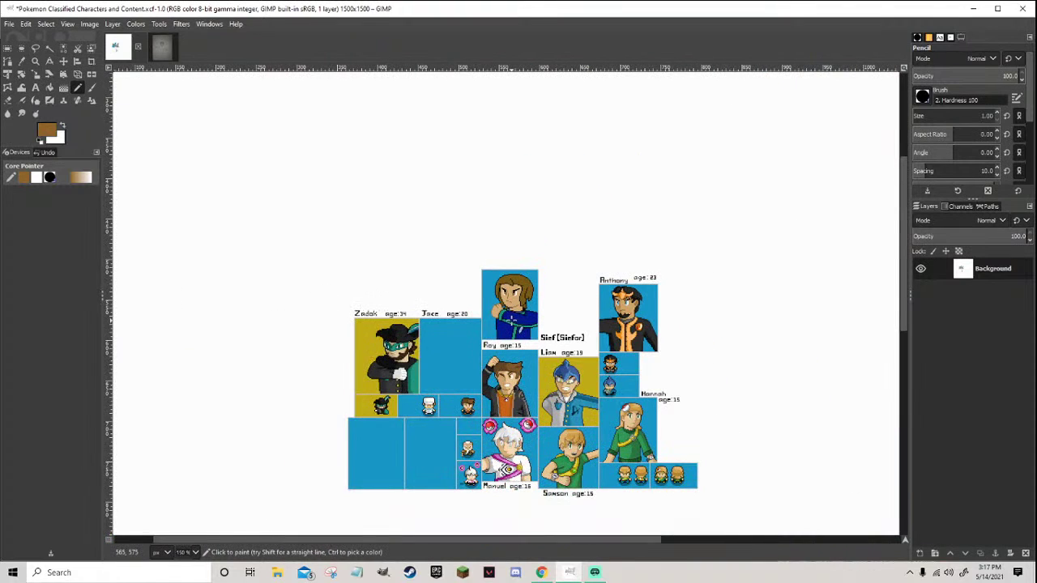
{"action": "scroll", "coordinate": [511, 320], "scroll_direction": "up", "scroll_amount": 7}
{"action": "key", "text": "ctrl+z"}
{"action": "key", "text": "ctrl+z"}
Extend the brown finger crease beside the hair lock and add a second diagonal crease along the hand's upper edge
{"action": "scroll", "coordinate": [497, 293], "scroll_direction": "down", "scroll_amount": 4}
{"action": "scroll", "coordinate": [510, 272], "scroll_direction": "up", "scroll_amount": 4}
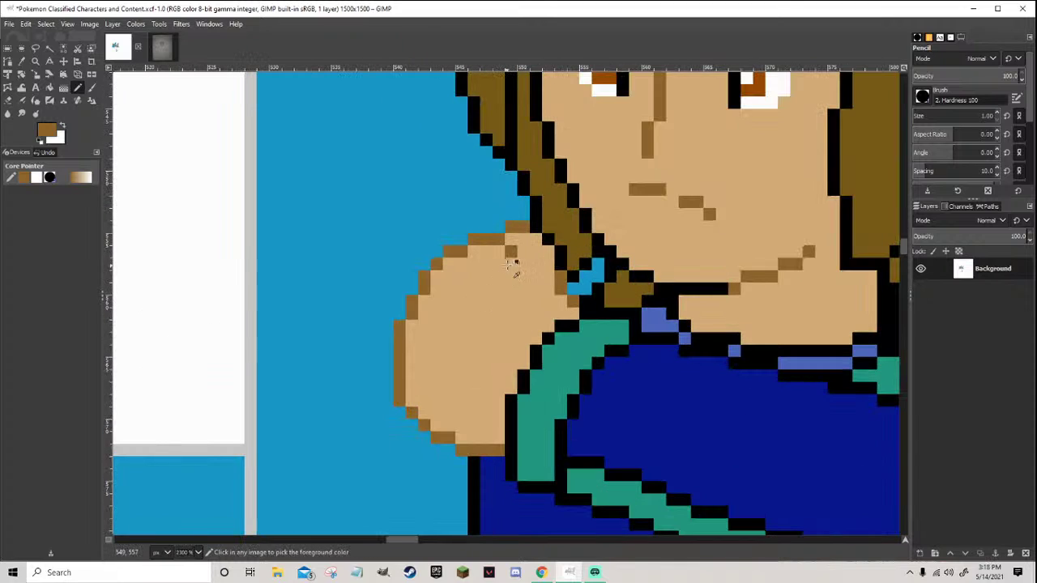
{"action": "scroll", "coordinate": [523, 266], "scroll_direction": "down", "scroll_amount": 4}
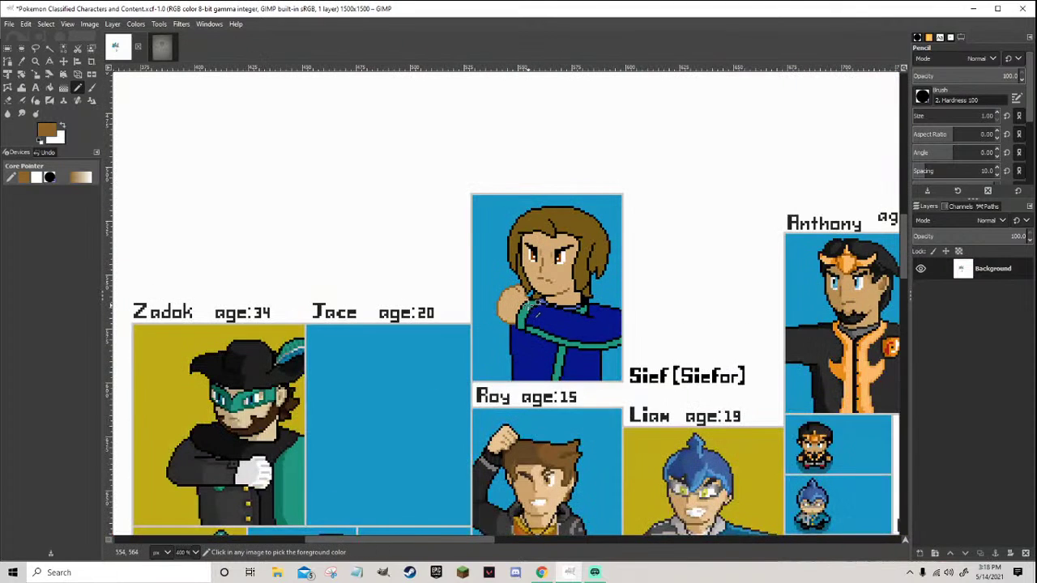
{"action": "scroll", "coordinate": [490, 275], "scroll_direction": "up", "scroll_amount": 3}
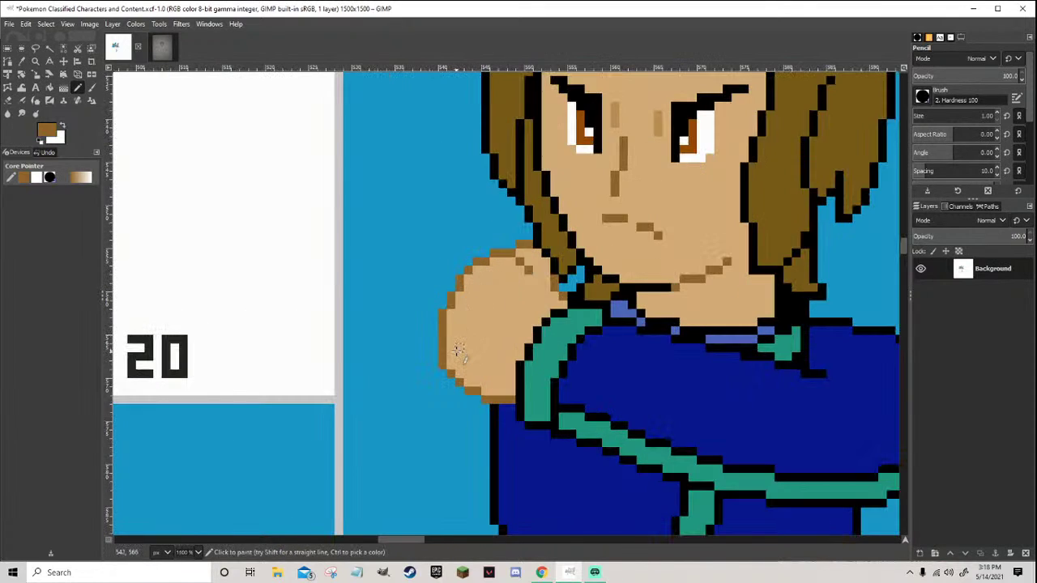
{"action": "scroll", "coordinate": [458, 349], "scroll_direction": "down", "scroll_amount": 4}
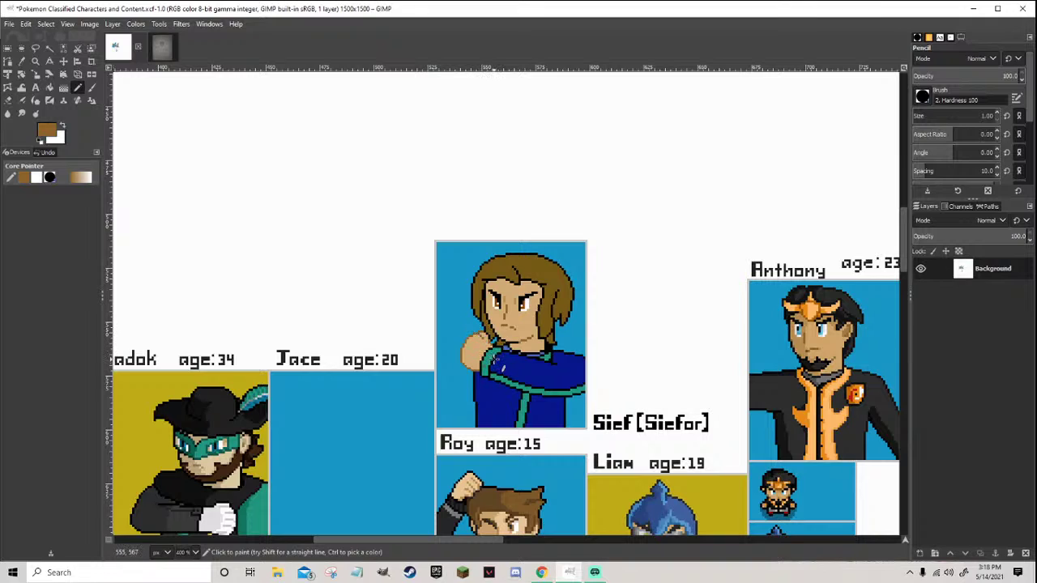
{"action": "scroll", "coordinate": [468, 349], "scroll_direction": "up", "scroll_amount": 3}
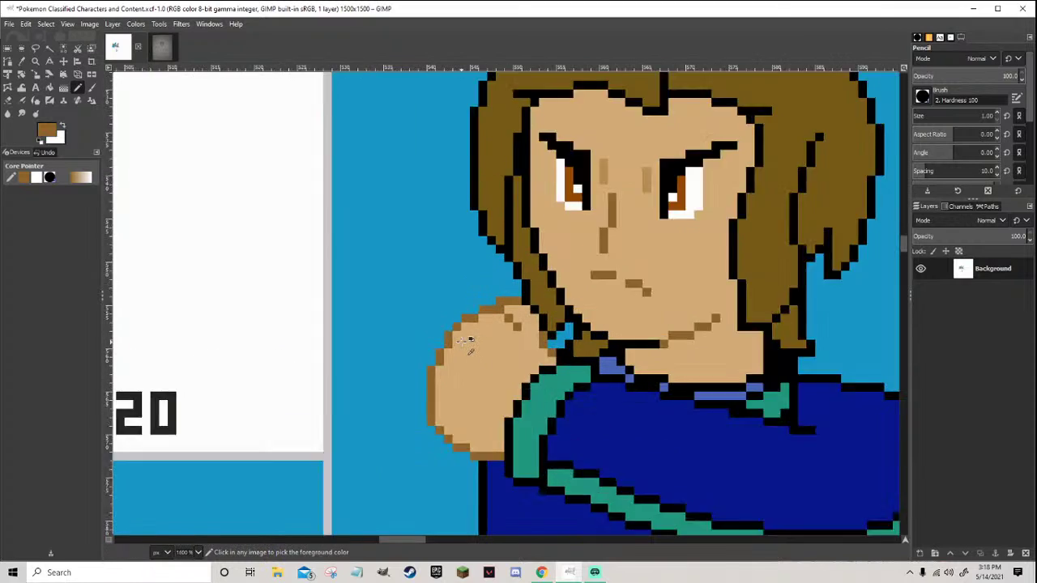
{"action": "scroll", "coordinate": [481, 330], "scroll_direction": "down", "scroll_amount": 2}
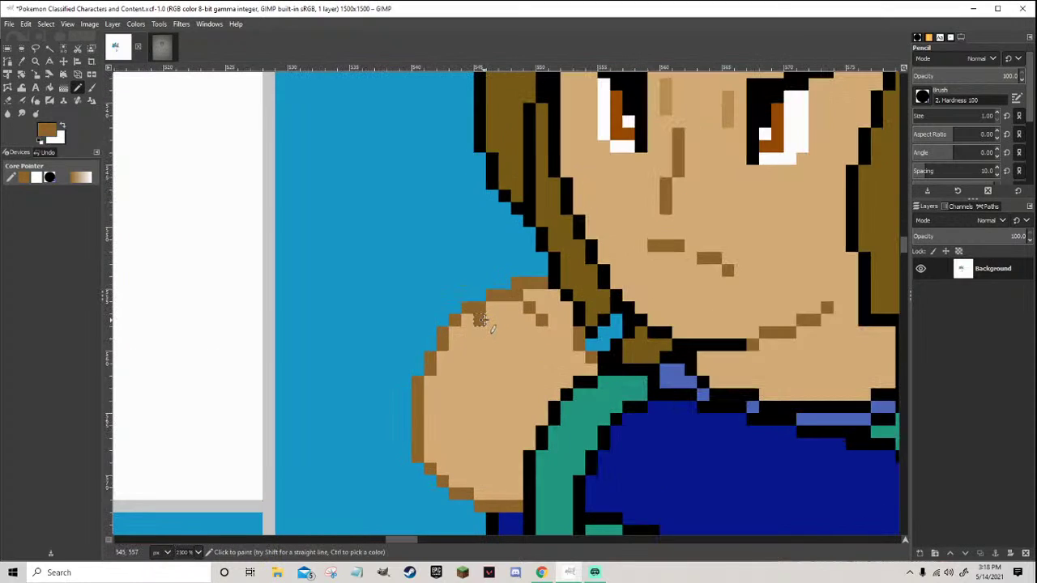
{"action": "scroll", "coordinate": [486, 354], "scroll_direction": "down", "scroll_amount": 4}
{"action": "scroll", "coordinate": [494, 354], "scroll_direction": "up", "scroll_amount": 4}
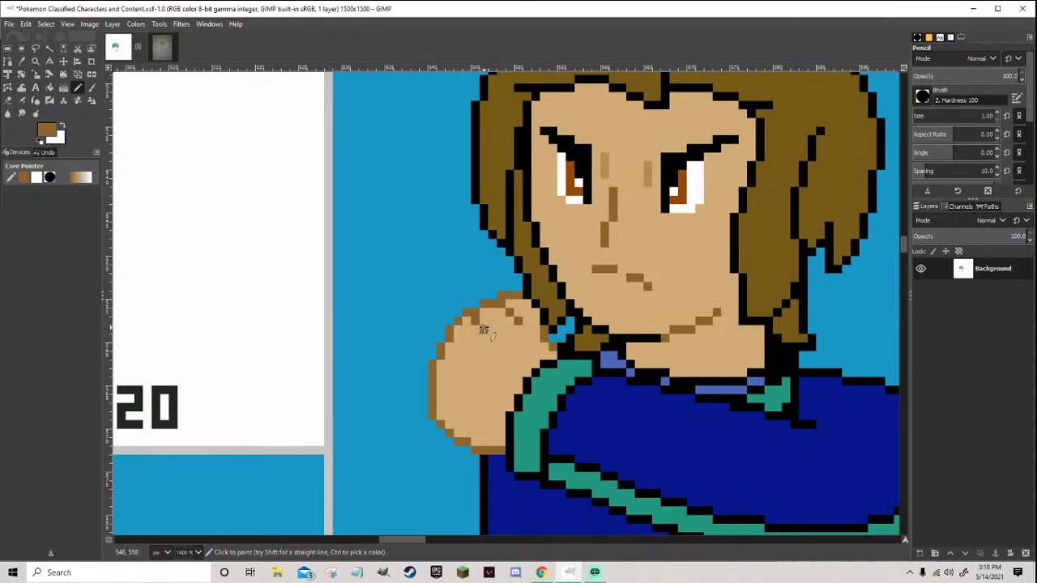
{"action": "scroll", "coordinate": [494, 354], "scroll_direction": "down", "scroll_amount": 3}
{"action": "scroll", "coordinate": [478, 355], "scroll_direction": "up", "scroll_amount": 3}
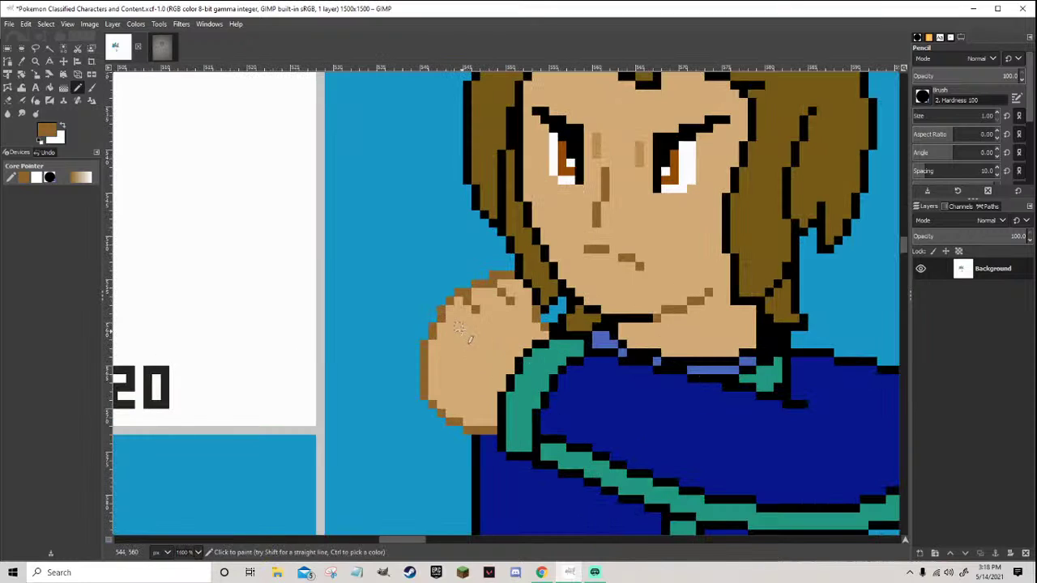
Add two more short brown finger creases along the hand's outer edge, below the existing two
{"action": "left_click", "coordinate": [464, 350], "text": "ctrl"}
{"action": "left_click", "coordinate": [456, 335], "text": "ctrl"}
{"action": "left_click", "coordinate": [432, 350]}
{"action": "left_click", "coordinate": [440, 361]}
{"action": "key", "text": "grave"}
{"action": "key", "text": "grave"}
{"action": "key", "text": "grave"}
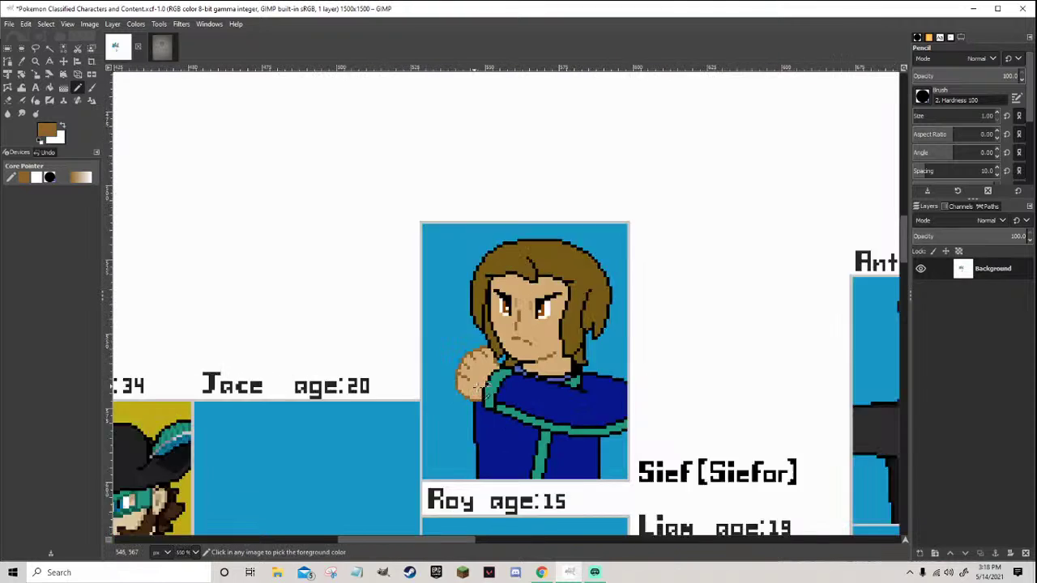
Examine the creased hand up close and against the whole character sheet
{"action": "scroll", "coordinate": [490, 394], "scroll_direction": "down", "scroll_amount": 1}
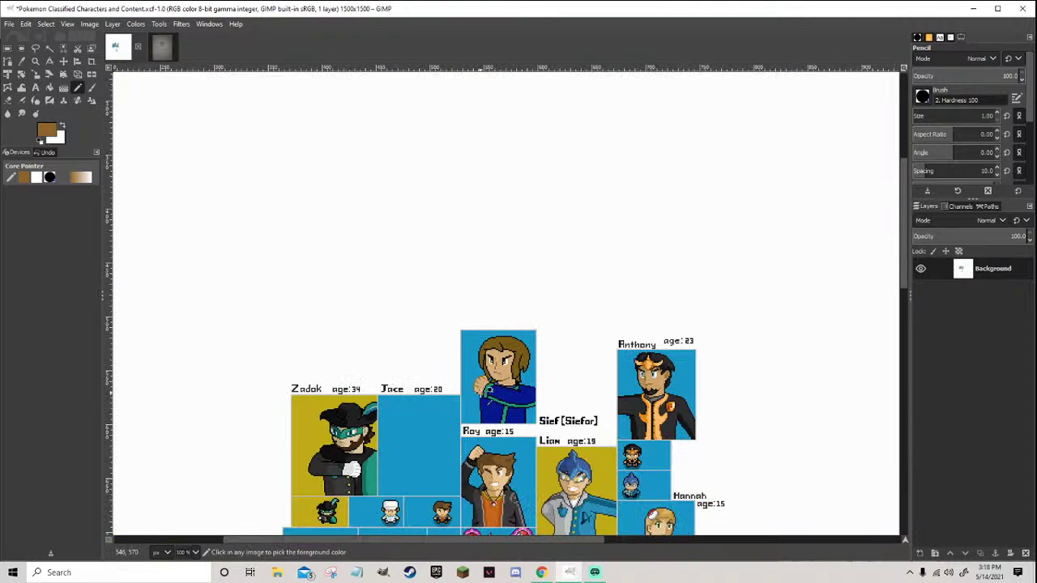
{"action": "scroll", "coordinate": [489, 386], "scroll_direction": "up", "scroll_amount": 4}
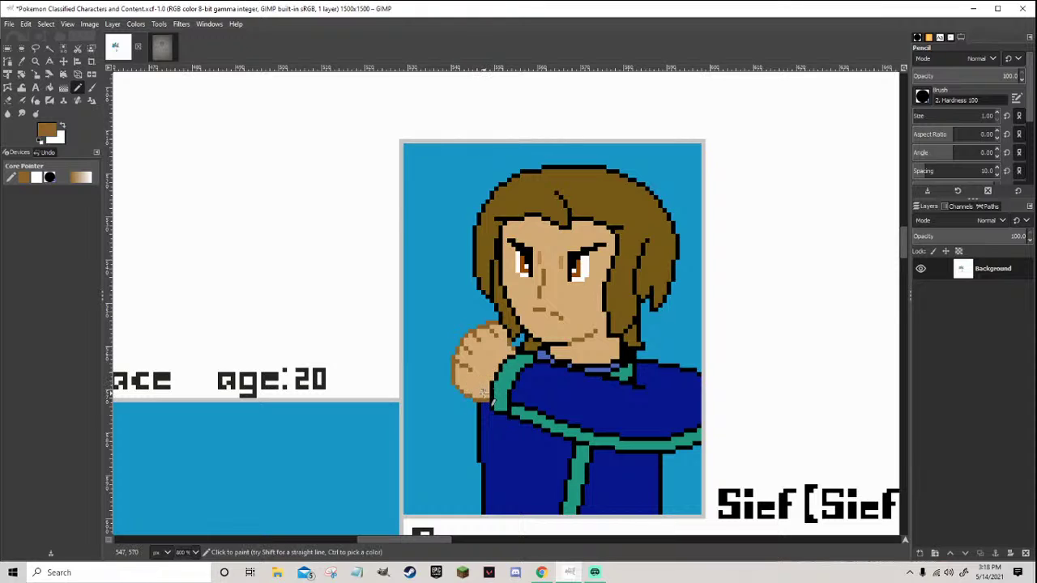
{"action": "scroll", "coordinate": [482, 393], "scroll_direction": "up", "scroll_amount": 2}
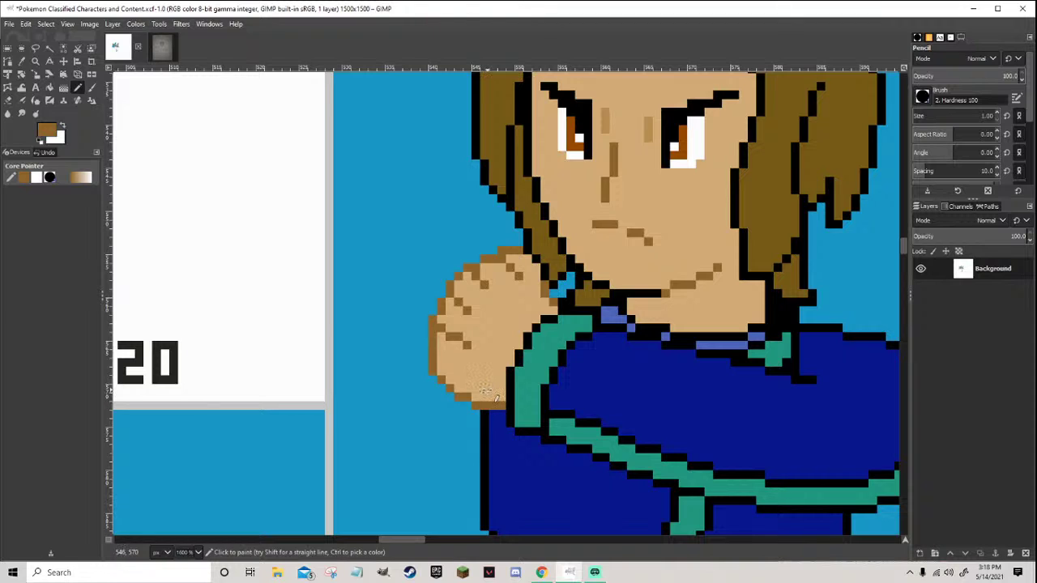
{"action": "scroll", "coordinate": [477, 389], "scroll_direction": "down", "scroll_amount": 3}
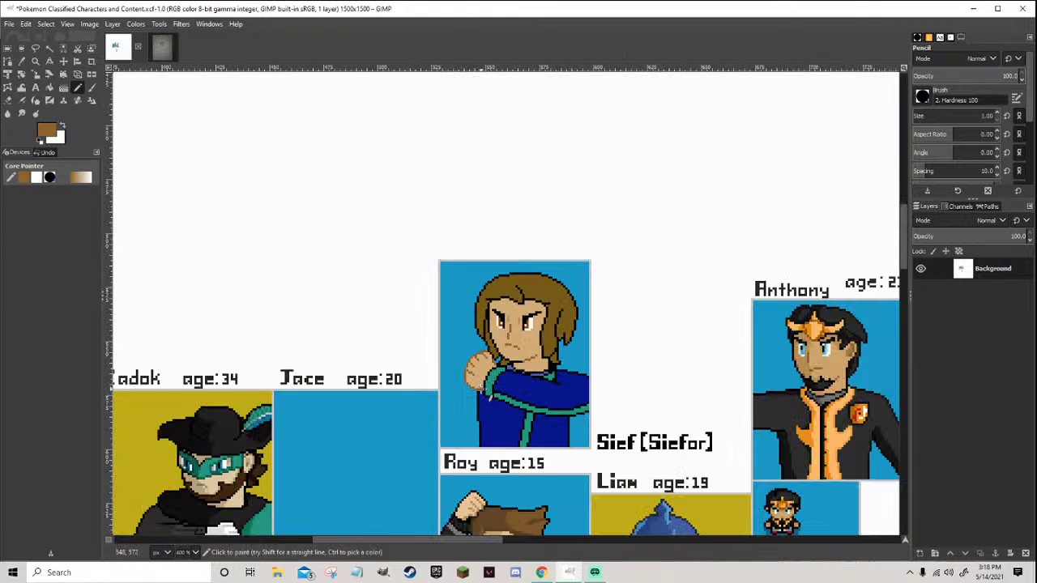
{"action": "scroll", "coordinate": [473, 387], "scroll_direction": "up", "scroll_amount": 3}
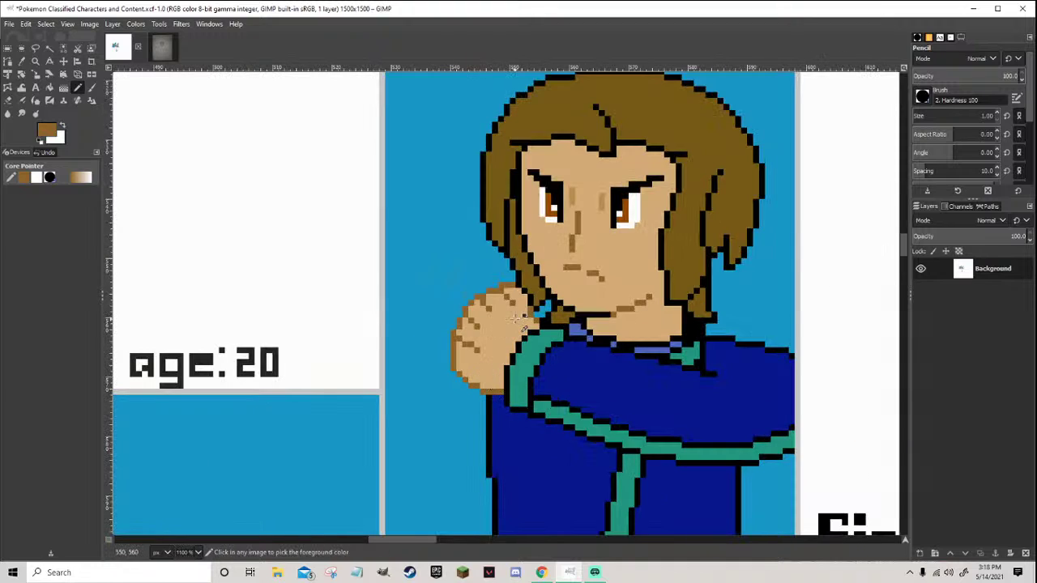
{"action": "scroll", "coordinate": [494, 356], "scroll_direction": "up", "scroll_amount": 1}
{"action": "scroll", "coordinate": [490, 362], "scroll_direction": "down", "scroll_amount": 3}
{"action": "scroll", "coordinate": [483, 366], "scroll_direction": "down", "scroll_amount": 4}
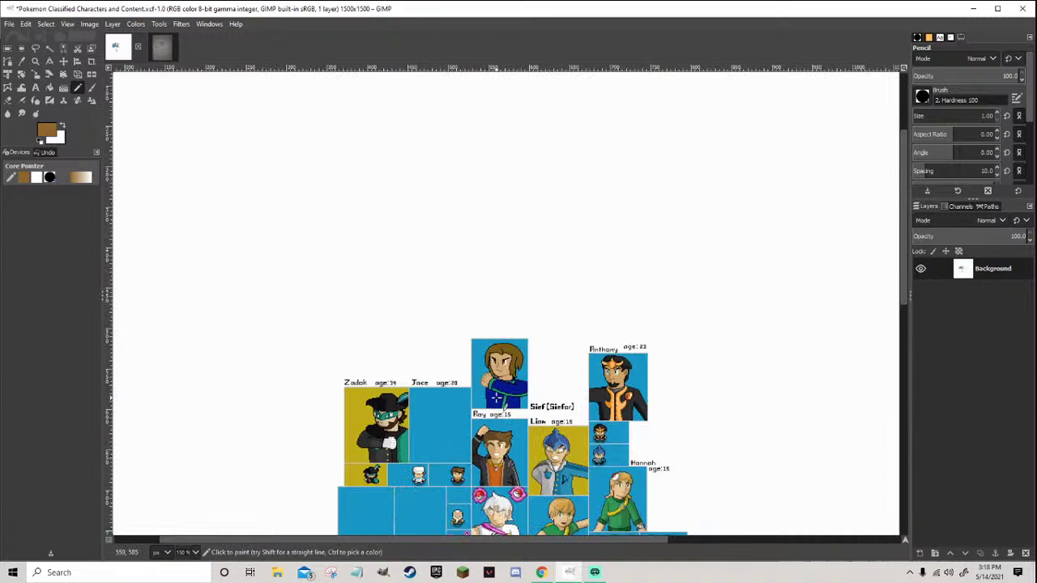
Paint over all the finger creases inside the hand with the sampled skin tone
{"action": "scroll", "coordinate": [496, 397], "scroll_direction": "up", "scroll_amount": 5}
{"action": "scroll", "coordinate": [458, 361], "scroll_direction": "up", "scroll_amount": 2}
{"action": "left_click", "coordinate": [457, 360], "text": "ctrl"}
{"action": "mouse_move", "coordinate": [456, 358]}
{"action": "left_mouse_down"}
{"action": "mouse_move", "coordinate": [404, 323]}
{"action": "mouse_move", "coordinate": [454, 287]}
{"action": "mouse_move", "coordinate": [439, 270]}
{"action": "mouse_move", "coordinate": [490, 219]}
{"action": "mouse_move", "coordinate": [542, 218]}
{"action": "left_mouse_up"}
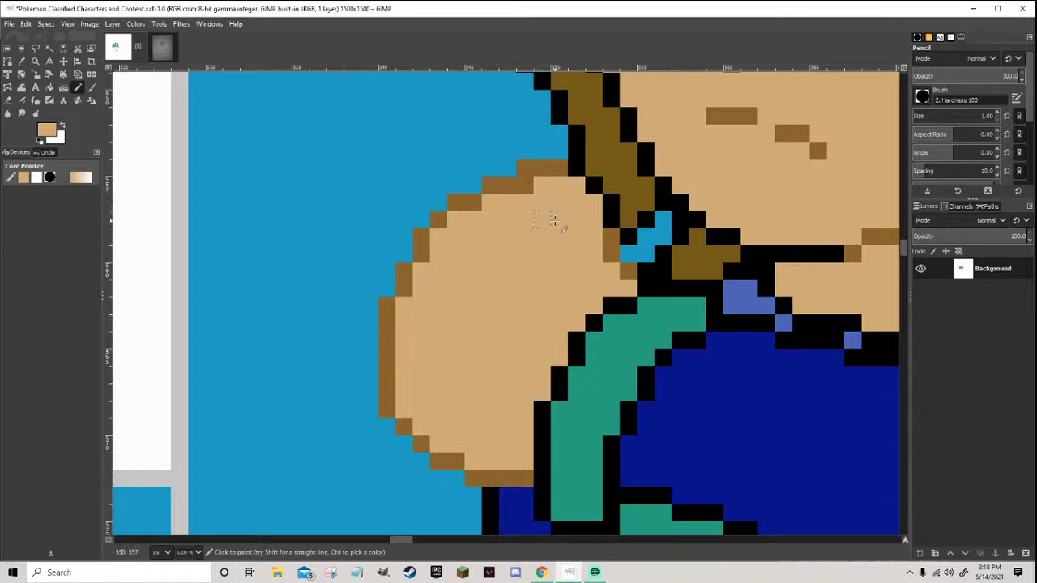
Draw a short diagonal finger crease beside the hair lock with the brown sampled from the hand's outline
{"action": "left_click", "coordinate": [530, 188], "text": "ctrl"}
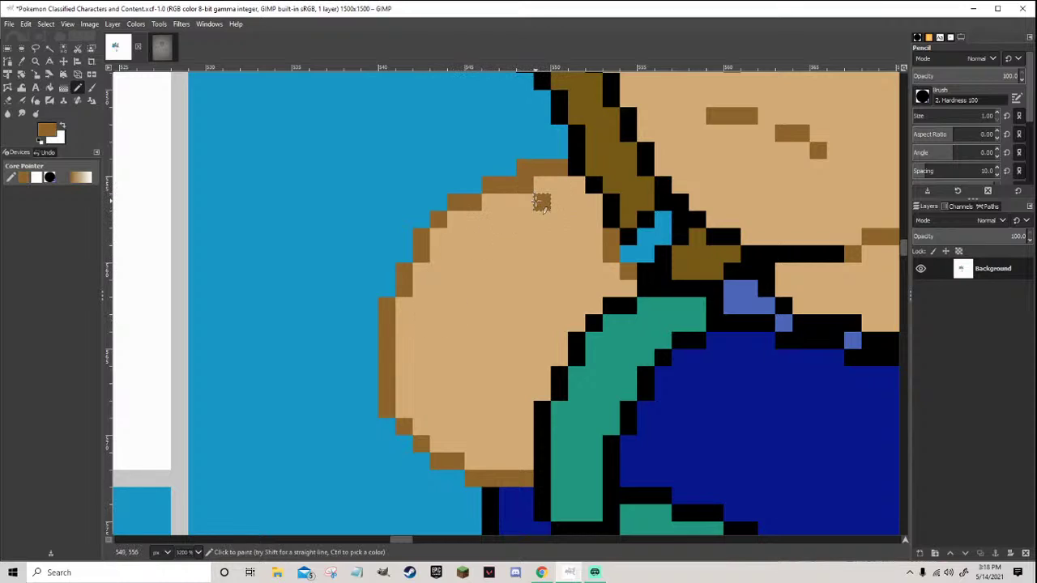
{"action": "scroll", "coordinate": [557, 264], "scroll_direction": "down", "scroll_amount": 6}
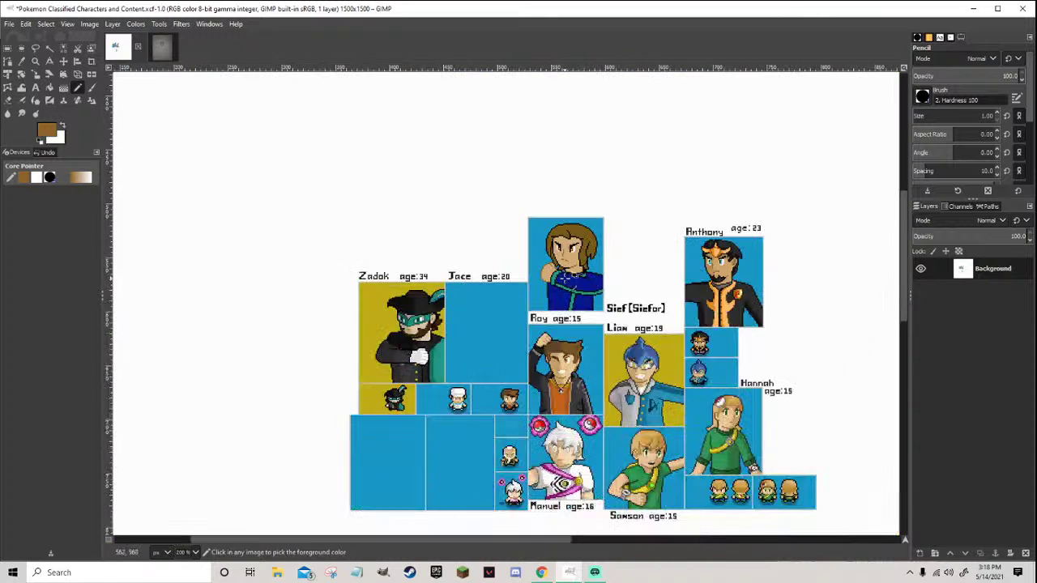
{"action": "scroll", "coordinate": [559, 269], "scroll_direction": "up", "scroll_amount": 6}
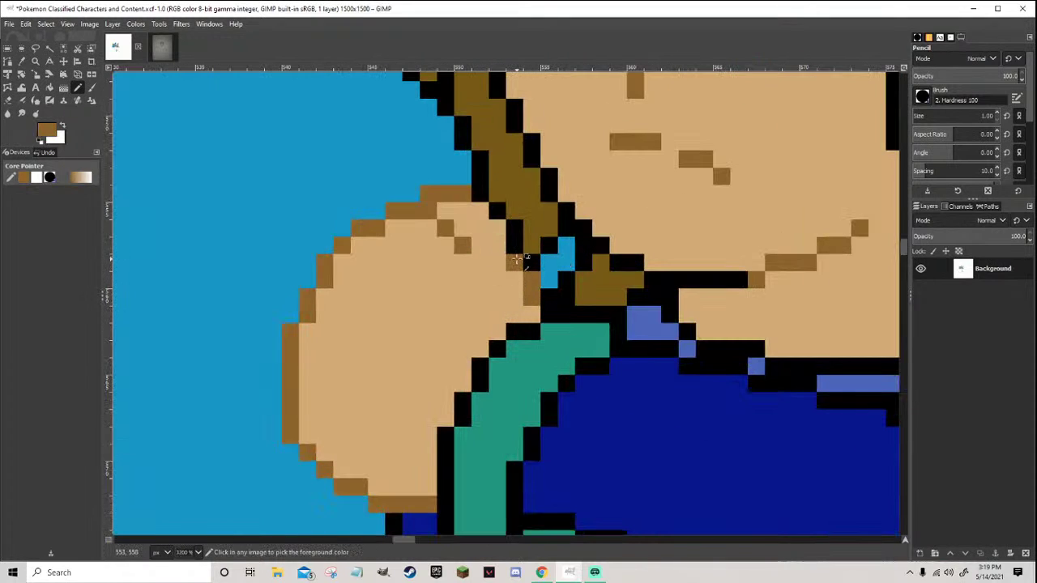
Recolor the hand's brown outer outline with black sampled from the sleeve edge, from the cuff up to the hair
{"action": "scroll", "coordinate": [516, 275], "scroll_direction": "down", "scroll_amount": 6}
{"action": "scroll", "coordinate": [527, 296], "scroll_direction": "down", "scroll_amount": 1}
{"action": "scroll", "coordinate": [528, 297], "scroll_direction": "up", "scroll_amount": 6}
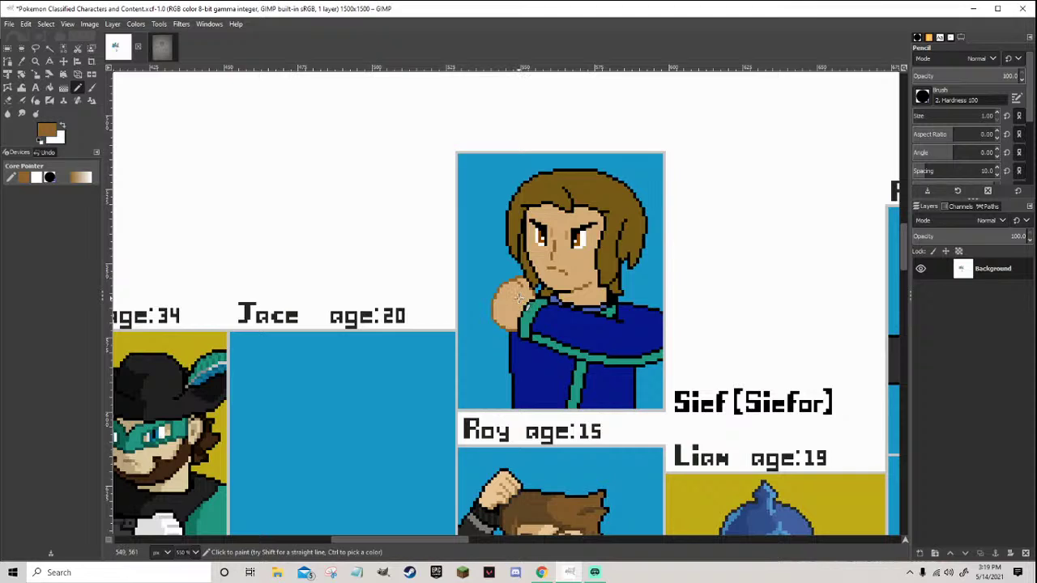
{"action": "scroll", "coordinate": [518, 298], "scroll_direction": "up", "scroll_amount": 3}
{"action": "scroll", "coordinate": [512, 296], "scroll_direction": "down", "scroll_amount": 3}
{"action": "scroll", "coordinate": [522, 301], "scroll_direction": "up", "scroll_amount": 2, "text": "ctrl"}
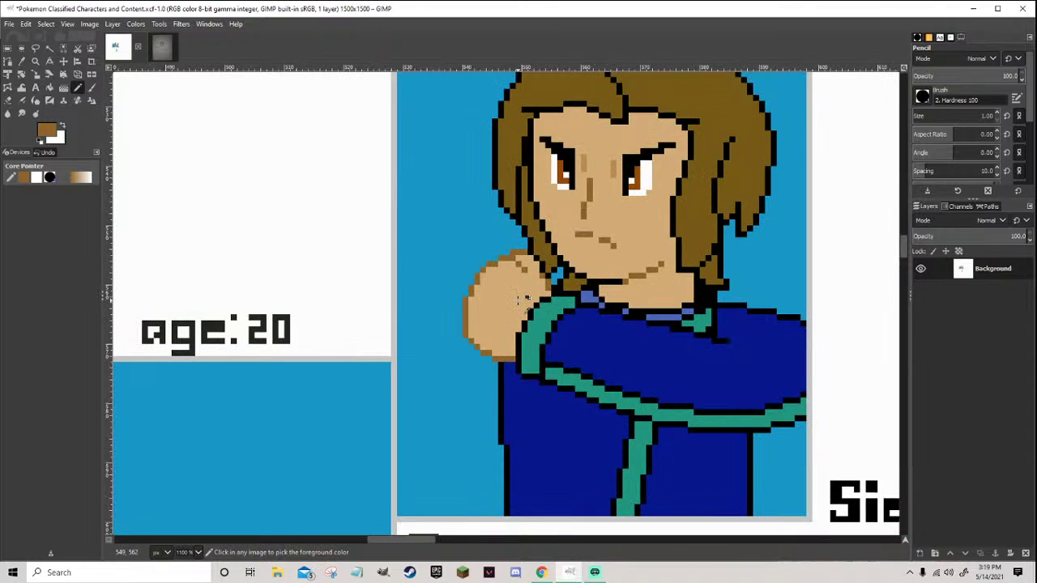
{"action": "scroll", "coordinate": [523, 301], "scroll_direction": "up", "scroll_amount": 1, "text": "ctrl"}
{"action": "left_click", "coordinate": [519, 383], "text": "ctrl"}
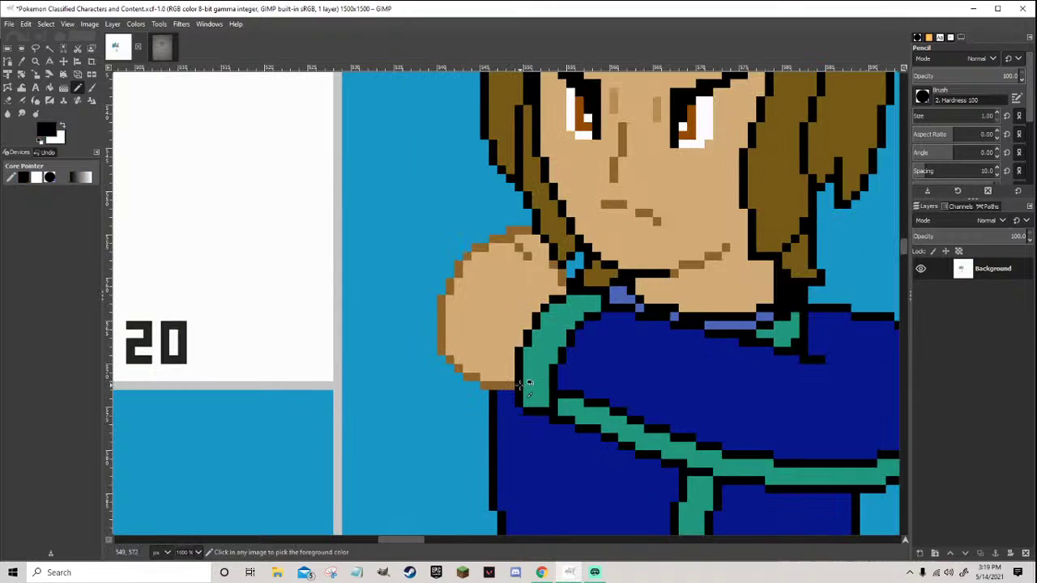
{"action": "mouse_move", "coordinate": [509, 385]}
{"action": "left_mouse_down"}
{"action": "mouse_move", "coordinate": [484, 385]}
{"action": "mouse_move", "coordinate": [440, 349]}
{"action": "mouse_move", "coordinate": [442, 298]}
{"action": "mouse_move", "coordinate": [476, 248]}
{"action": "mouse_move", "coordinate": [511, 230]}
{"action": "mouse_move", "coordinate": [533, 241]}
{"action": "left_mouse_up"}
{"action": "scroll", "coordinate": [561, 273], "scroll_direction": "down", "scroll_amount": 5}
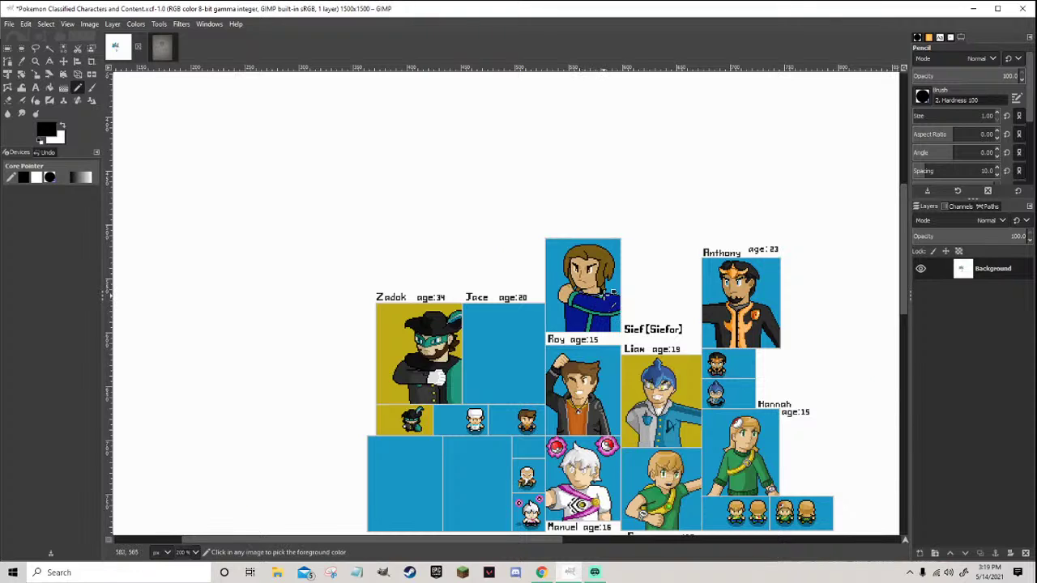
{"action": "scroll", "coordinate": [600, 306], "scroll_direction": "up", "scroll_amount": 7}
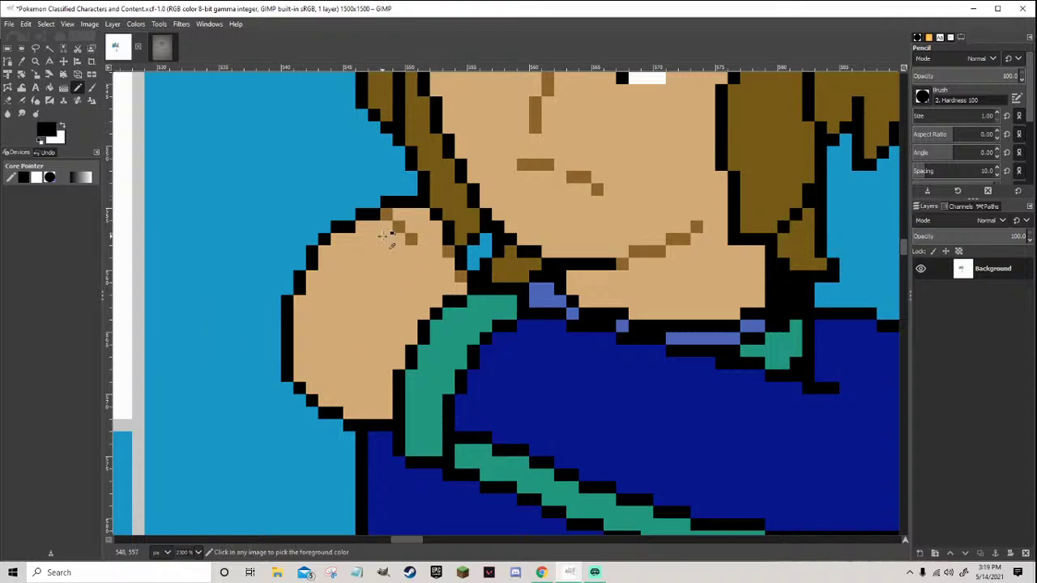
Sample the crease brown and draw a second diagonal finger crease on the hand, farther from the hair lock
{"action": "scroll", "coordinate": [382, 235], "scroll_direction": "down", "scroll_amount": 4}
{"action": "scroll", "coordinate": [389, 233], "scroll_direction": "up", "scroll_amount": 3}
{"action": "left_click", "coordinate": [408, 218], "text": "ctrl"}
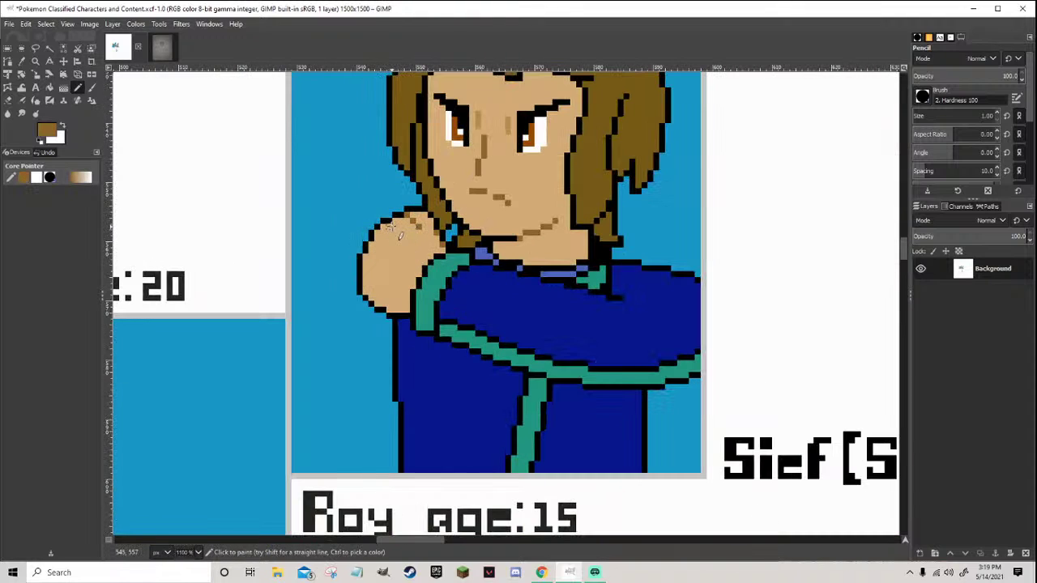
{"action": "scroll", "coordinate": [393, 228], "scroll_direction": "down", "scroll_amount": 5}
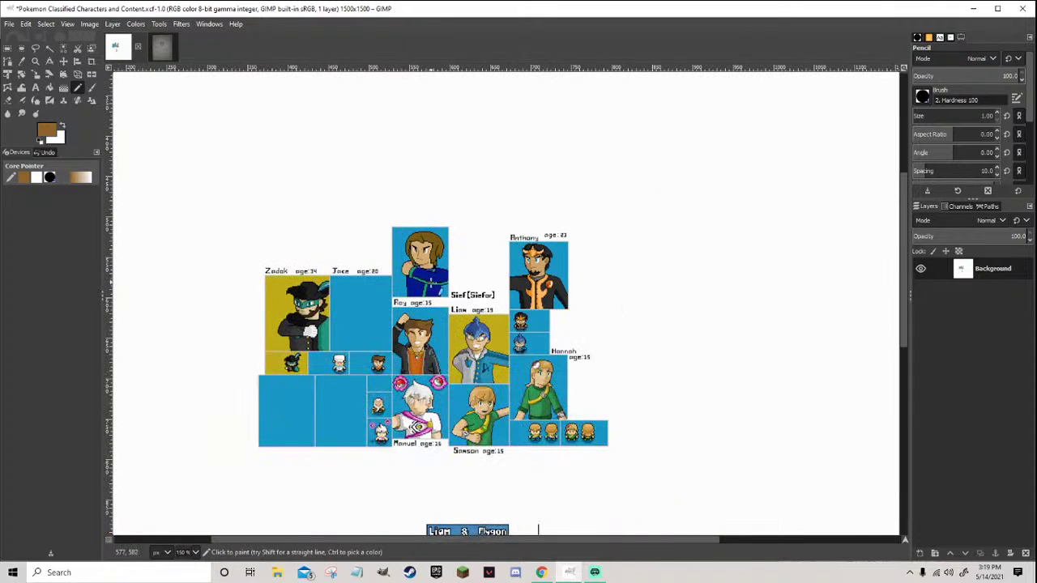
{"action": "scroll", "coordinate": [388, 270], "scroll_direction": "up", "scroll_amount": 2}
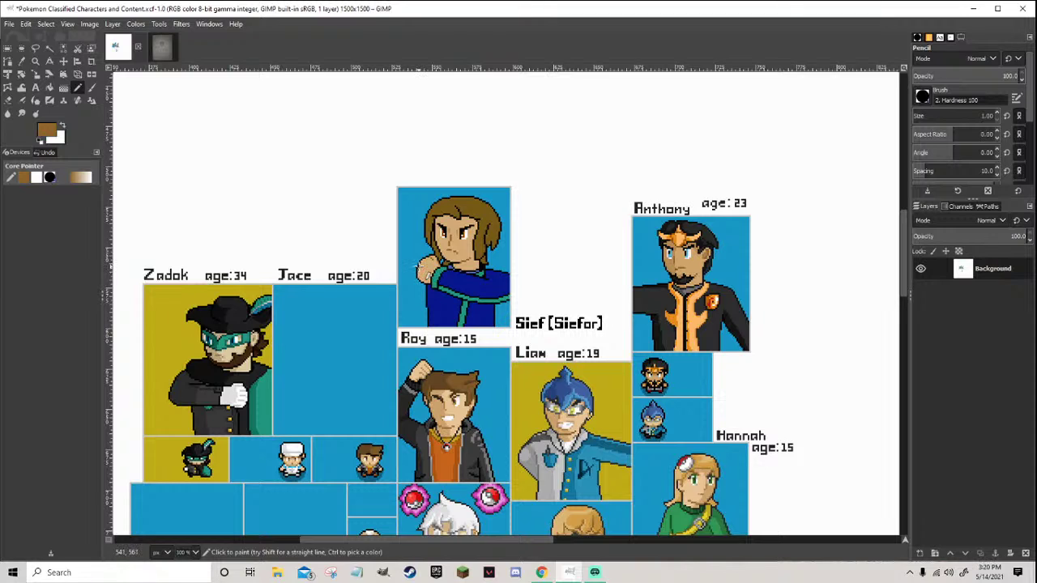
{"action": "scroll", "coordinate": [419, 260], "scroll_direction": "up", "scroll_amount": 7}
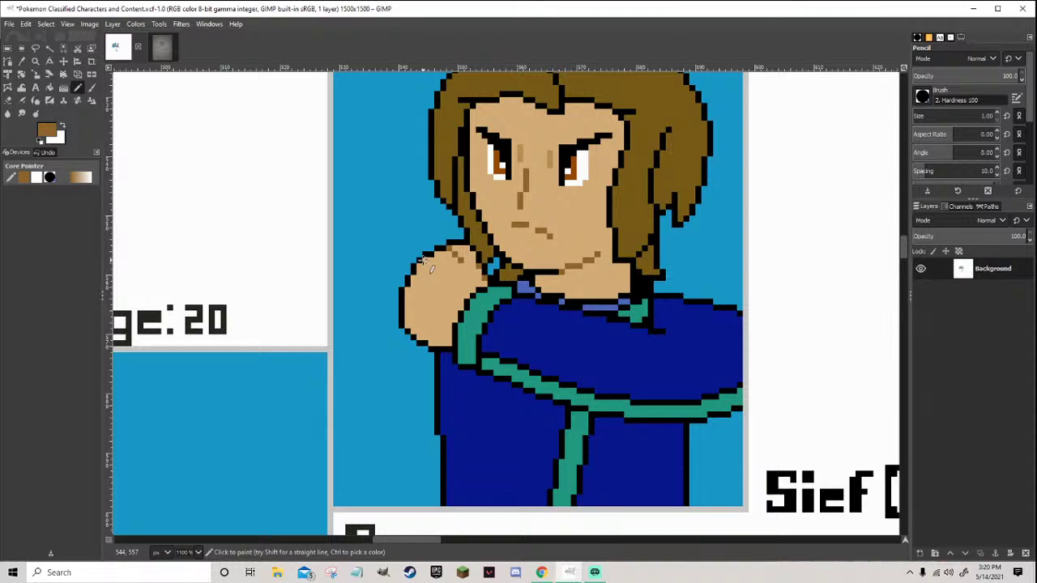
{"action": "scroll", "coordinate": [423, 259], "scroll_direction": "up", "scroll_amount": 2}
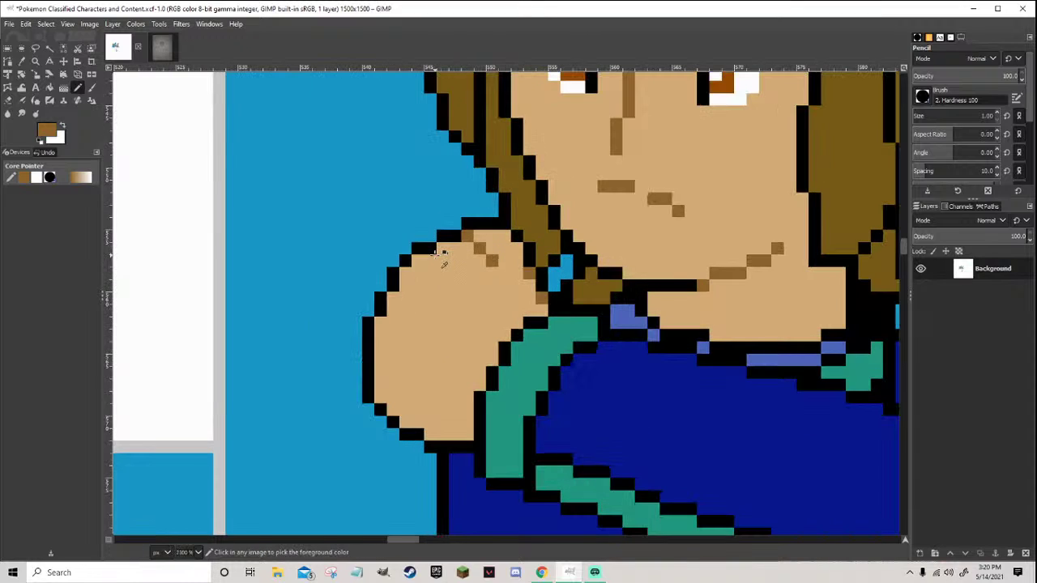
{"action": "left_click_drag", "start_coordinate": [431, 260], "coordinate": [455, 285]}
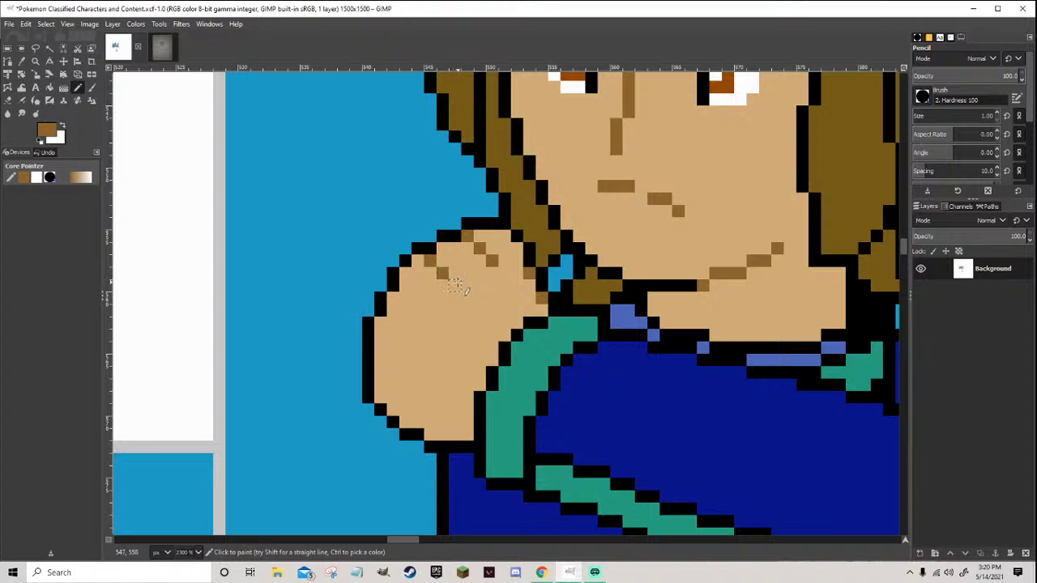
Raise the black outline above the two finger creases into a knuckle bump and fill the gap beneath with skin tone
{"action": "key", "text": "d"}
{"action": "left_click", "coordinate": [455, 224]}
{"action": "mouse_move", "coordinate": [455, 223]}
{"action": "left_mouse_down"}
{"action": "mouse_move", "coordinate": [443, 224]}
{"action": "mouse_move", "coordinate": [455, 235]}
{"action": "left_mouse_up"}
{"action": "left_click", "coordinate": [430, 235]}
{"action": "left_click", "coordinate": [446, 243], "text": "ctrl"}
{"action": "left_click", "coordinate": [459, 227], "text": "ctrl"}
{"action": "key", "text": "1"}
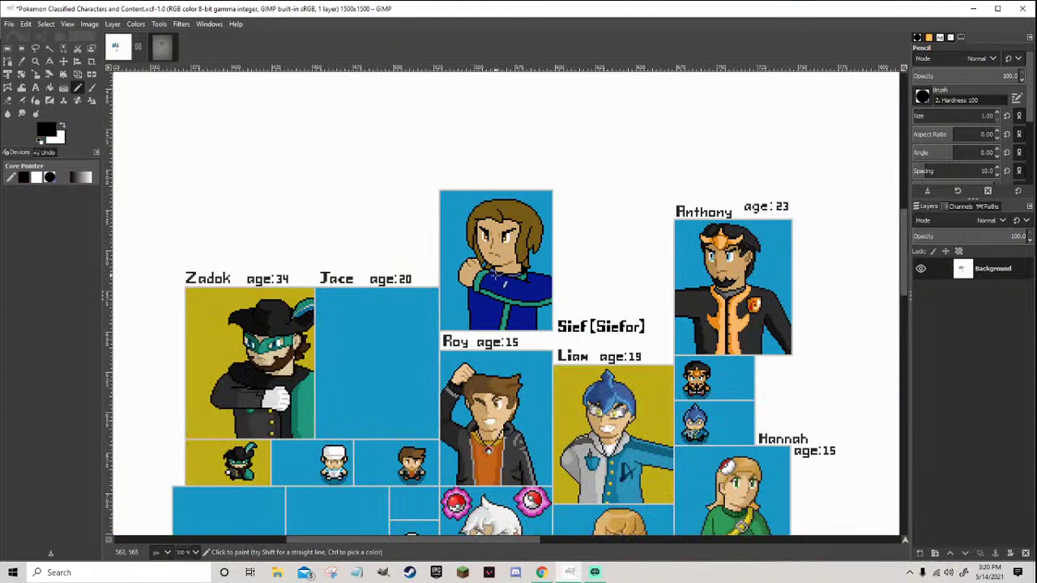
{"action": "scroll", "coordinate": [482, 280], "scroll_direction": "up", "scroll_amount": 9, "text": "ctrl"}
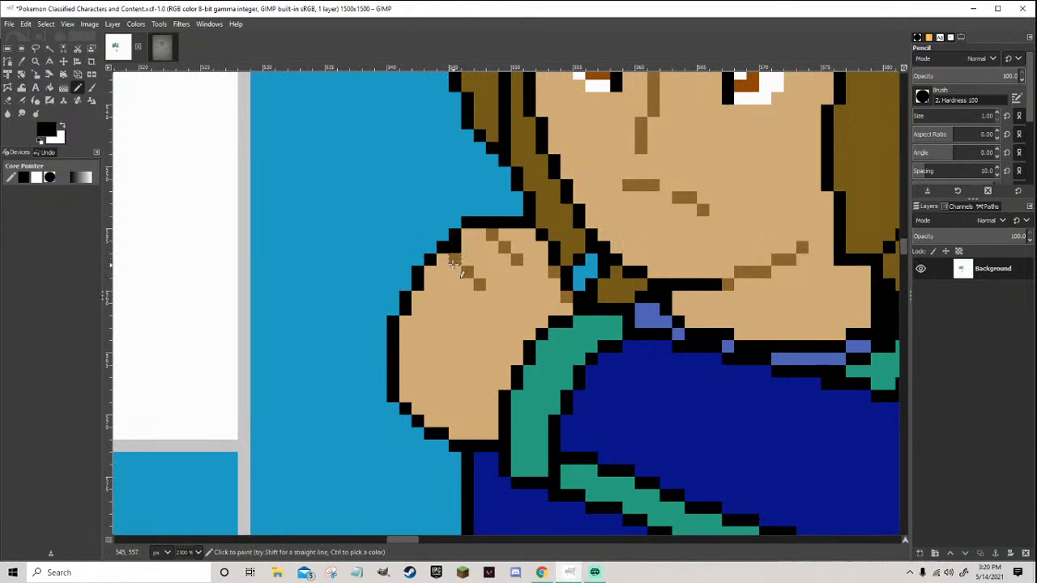
Draw a third diagonal finger crease in brown and raise the black outline above it into a knuckle bump filled with skin tone
{"action": "left_click", "coordinate": [466, 272], "text": "ctrl"}
{"action": "left_click", "coordinate": [431, 295]}
{"action": "left_click", "coordinate": [418, 272], "text": "ctrl"}
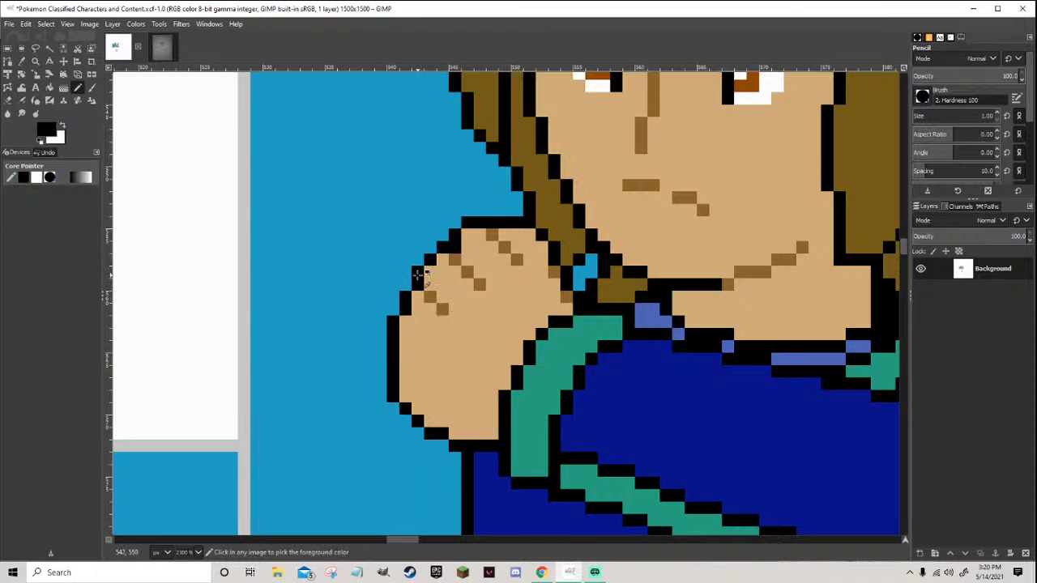
{"action": "left_click", "coordinate": [417, 259]}
{"action": "left_click", "coordinate": [451, 259], "text": "ctrl"}
{"action": "left_click", "coordinate": [424, 257], "text": "ctrl"}
{"action": "key", "text": "3"}
{"action": "scroll", "coordinate": [467, 290], "scroll_direction": "up", "scroll_amount": 5}
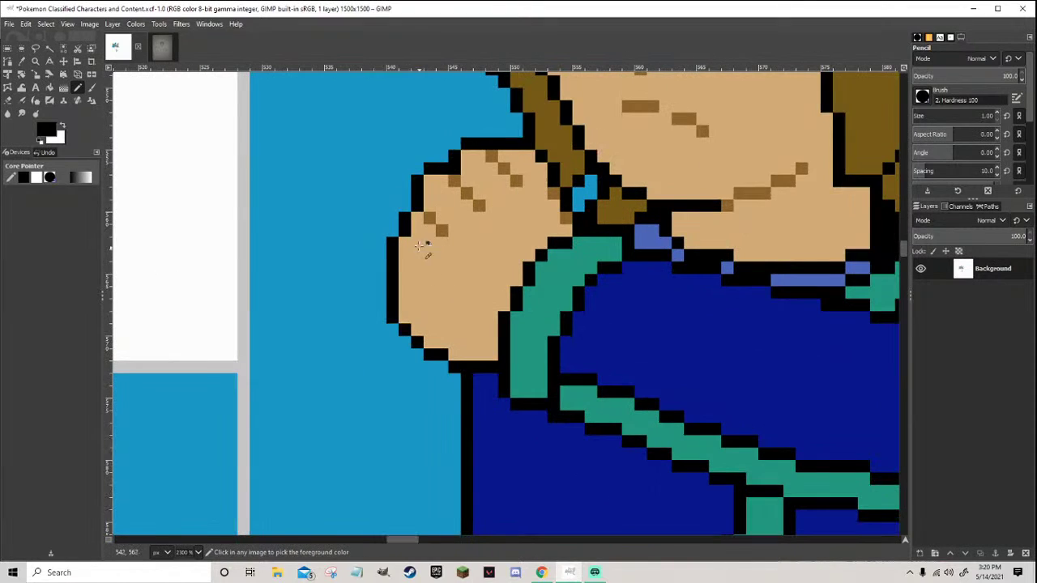
Extend the black outline outward below the third knuckle, fill the gap with skin tone, and add a fourth diagonal brown crease
{"action": "mouse_move", "coordinate": [392, 218]}
{"action": "left_mouse_down"}
{"action": "mouse_move", "coordinate": [392, 231]}
{"action": "mouse_move", "coordinate": [404, 218]}
{"action": "left_mouse_up"}
{"action": "left_click", "coordinate": [416, 235], "text": "ctrl"}
{"action": "left_click", "coordinate": [429, 219], "text": "ctrl"}
{"action": "left_click", "coordinate": [404, 242]}
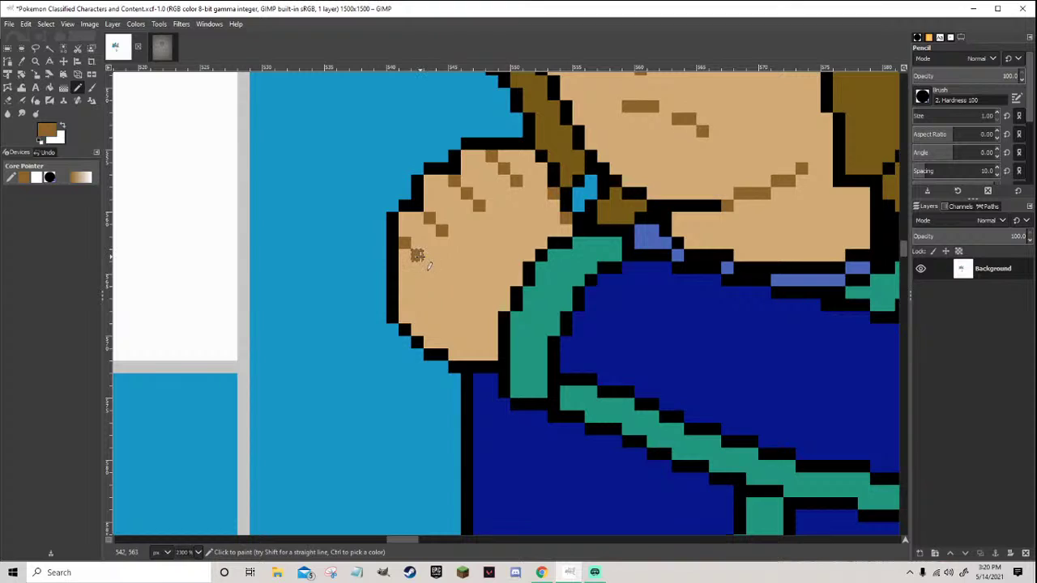
Erase the hand's lower outline with the background blue and redraw it higher in black, filling the leftover area below with blue
{"action": "scroll", "coordinate": [433, 274], "scroll_direction": "down", "scroll_amount": 4}
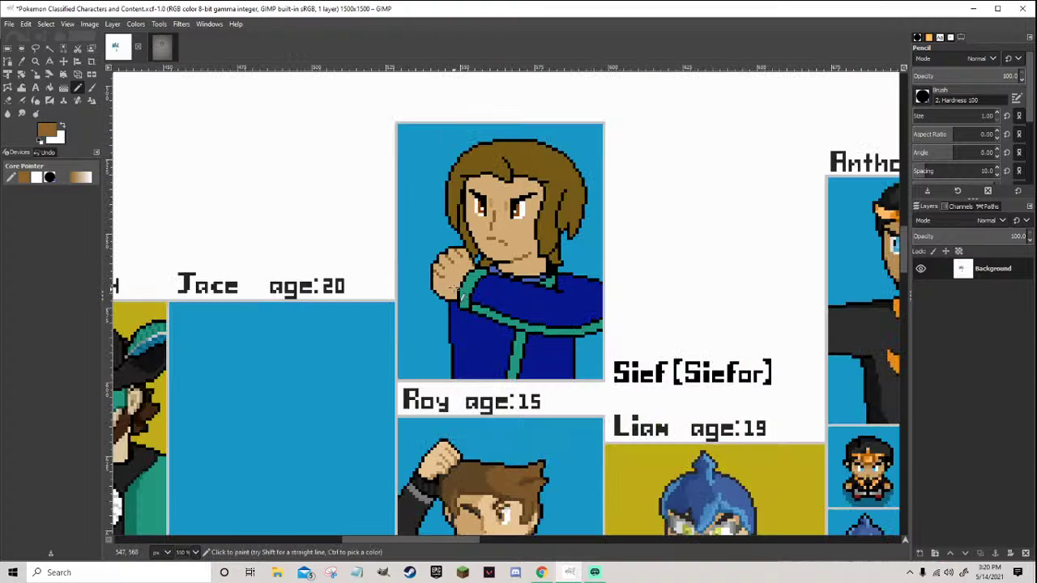
{"action": "scroll", "coordinate": [457, 285], "scroll_direction": "up", "scroll_amount": 2}
{"action": "scroll", "coordinate": [458, 290], "scroll_direction": "down", "scroll_amount": 5}
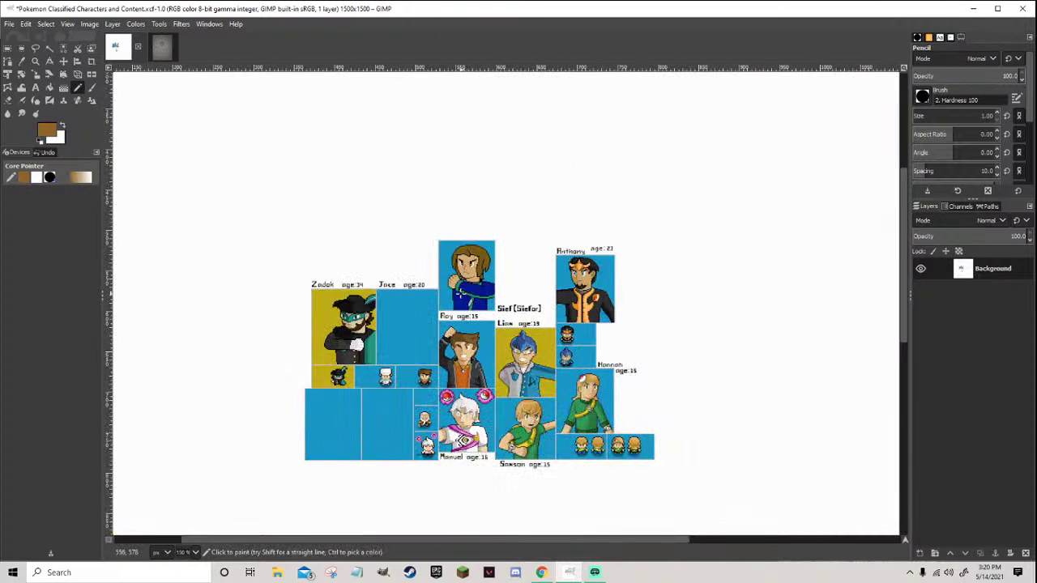
{"action": "scroll", "coordinate": [462, 293], "scroll_direction": "up", "scroll_amount": 4}
{"action": "scroll", "coordinate": [460, 293], "scroll_direction": "up", "scroll_amount": 2}
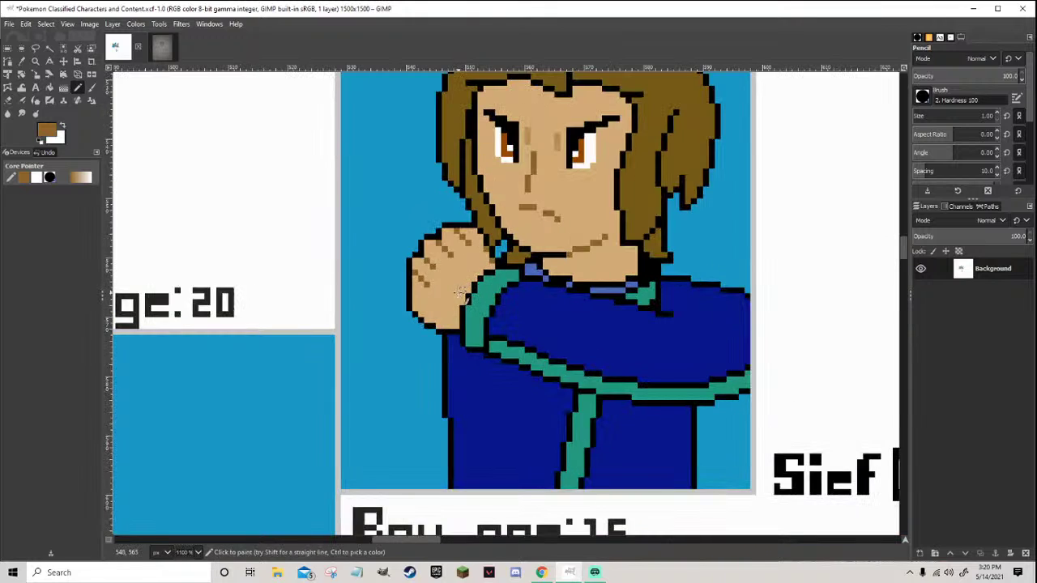
{"action": "scroll", "coordinate": [456, 296], "scroll_direction": "up", "scroll_amount": 2}
{"action": "key", "text": "d"}
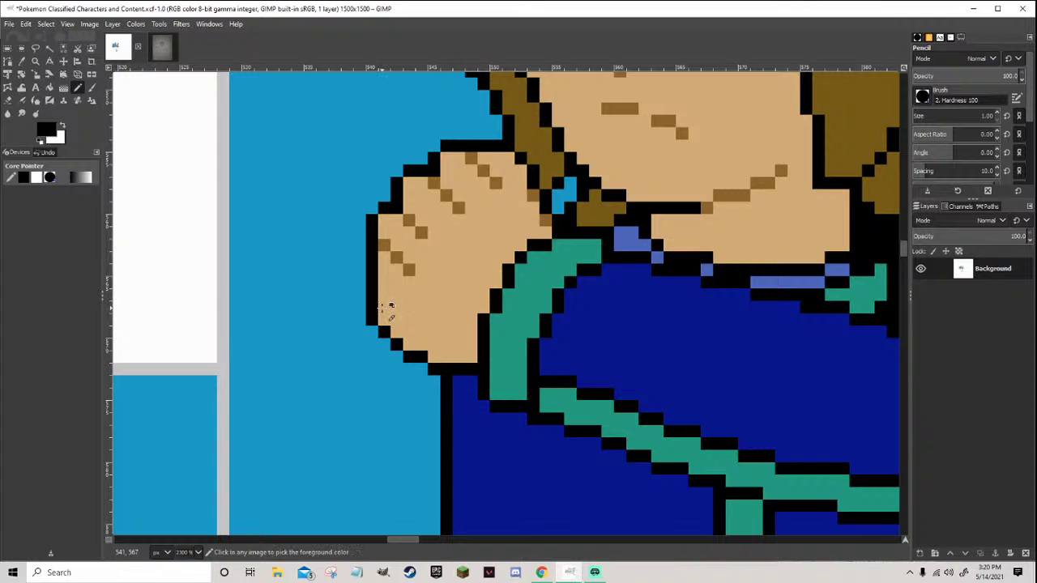
{"action": "left_click", "coordinate": [360, 301], "text": "ctrl"}
{"action": "mouse_move", "coordinate": [371, 289]}
{"action": "left_mouse_down"}
{"action": "mouse_move", "coordinate": [374, 319]}
{"action": "mouse_move", "coordinate": [437, 372]}
{"action": "left_mouse_up"}
{"action": "left_click", "coordinate": [414, 332], "text": "ctrl"}
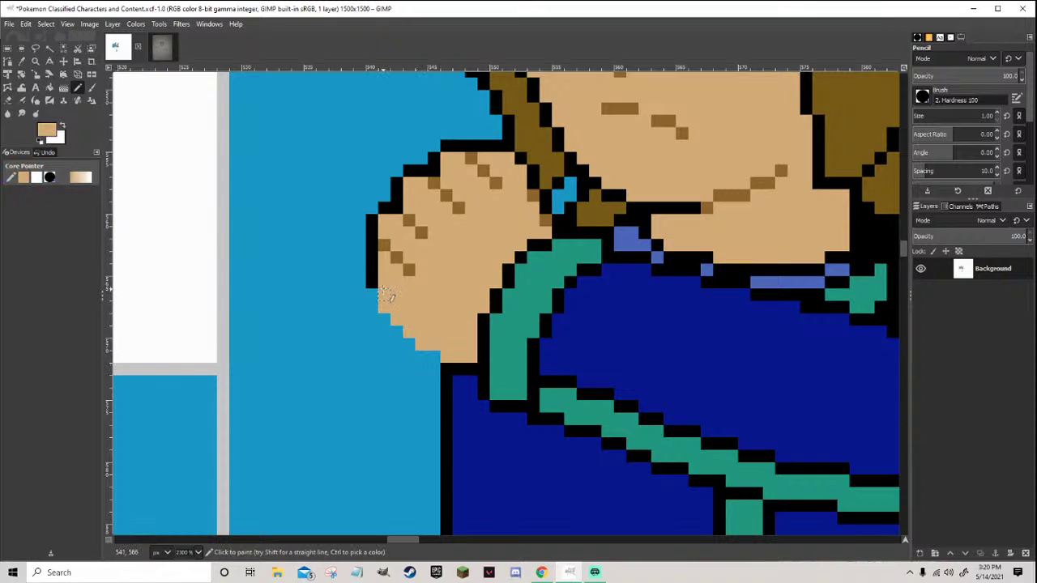
{"action": "left_click", "coordinate": [374, 285], "text": "ctrl"}
{"action": "mouse_move", "coordinate": [381, 293]}
{"action": "left_mouse_down"}
{"action": "mouse_move", "coordinate": [422, 330]}
{"action": "mouse_move", "coordinate": [472, 343]}
{"action": "mouse_move", "coordinate": [472, 356]}
{"action": "mouse_move", "coordinate": [407, 333]}
{"action": "left_mouse_up"}
{"action": "left_click", "coordinate": [440, 356], "text": "ctrl"}
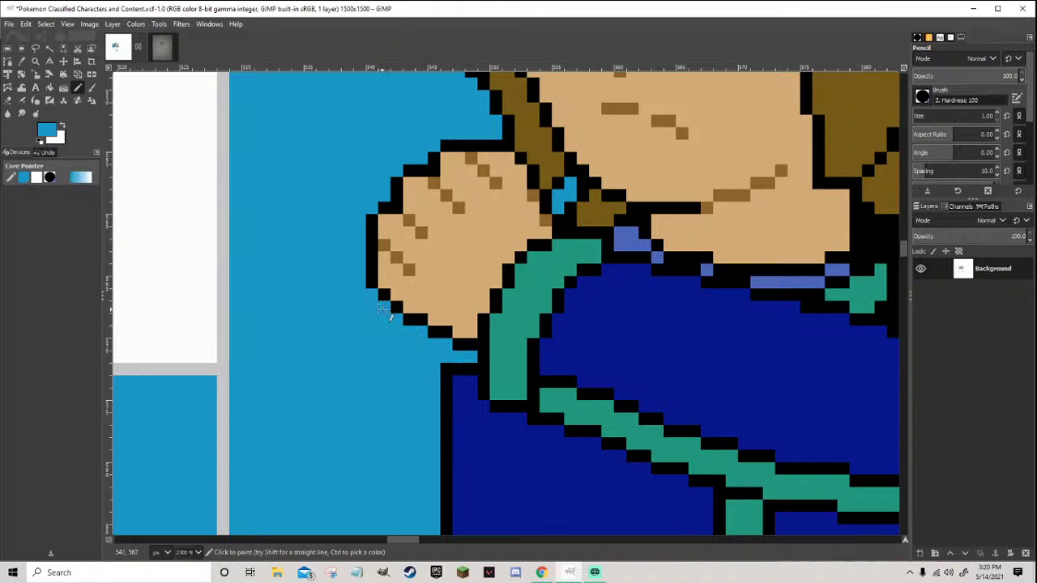
Shorten the brown finger creases by painting over their inner ends with skin tone sampled from the hand
{"action": "left_click", "coordinate": [382, 297], "text": "ctrl"}
{"action": "scroll", "coordinate": [385, 295], "scroll_direction": "down", "scroll_amount": 10, "text": "ctrl"}
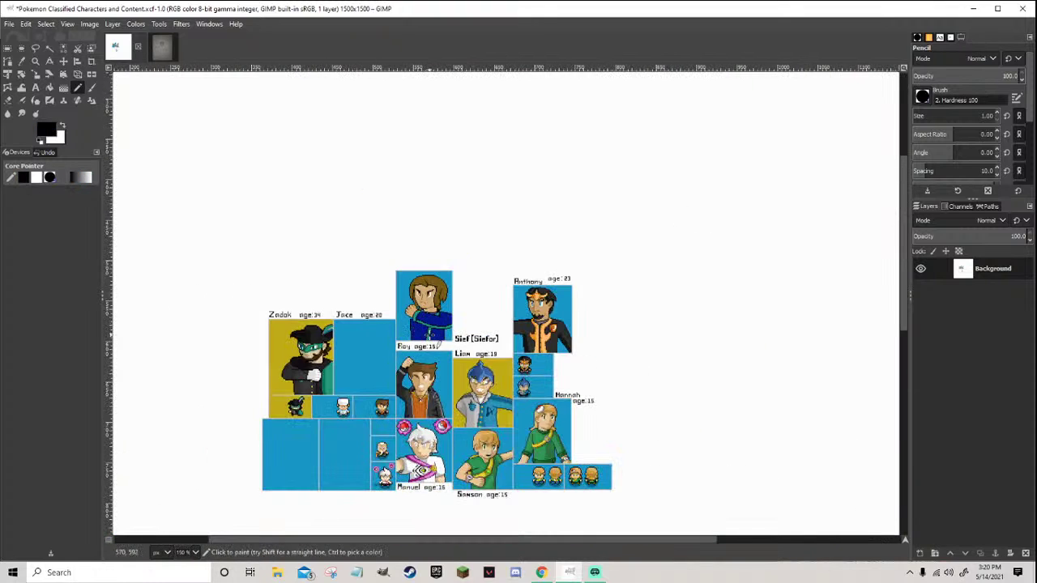
{"action": "scroll", "coordinate": [421, 332], "scroll_direction": "up", "scroll_amount": 5, "text": "ctrl"}
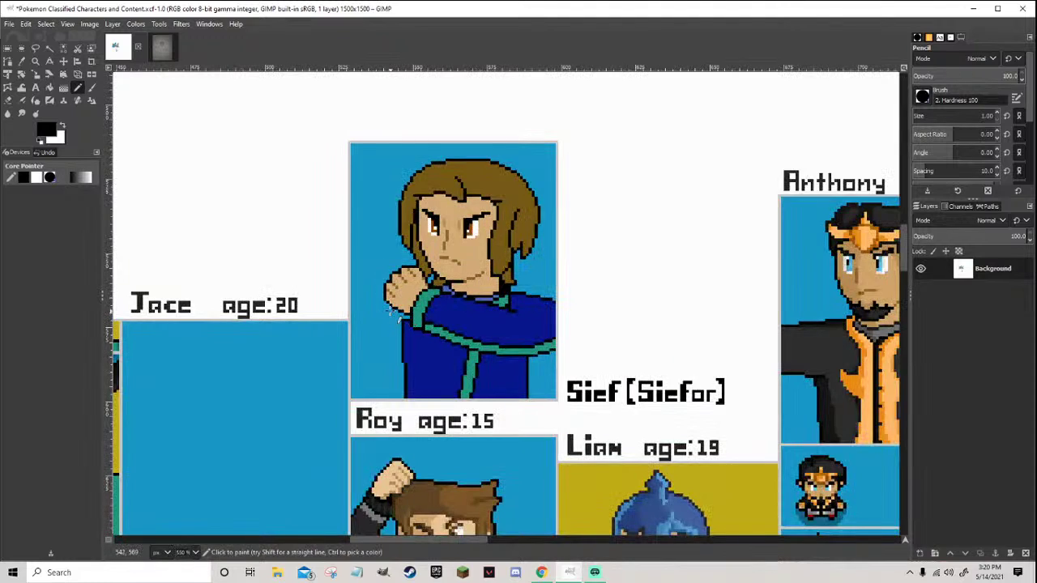
{"action": "scroll", "coordinate": [397, 308], "scroll_direction": "down", "scroll_amount": 6, "text": "ctrl"}
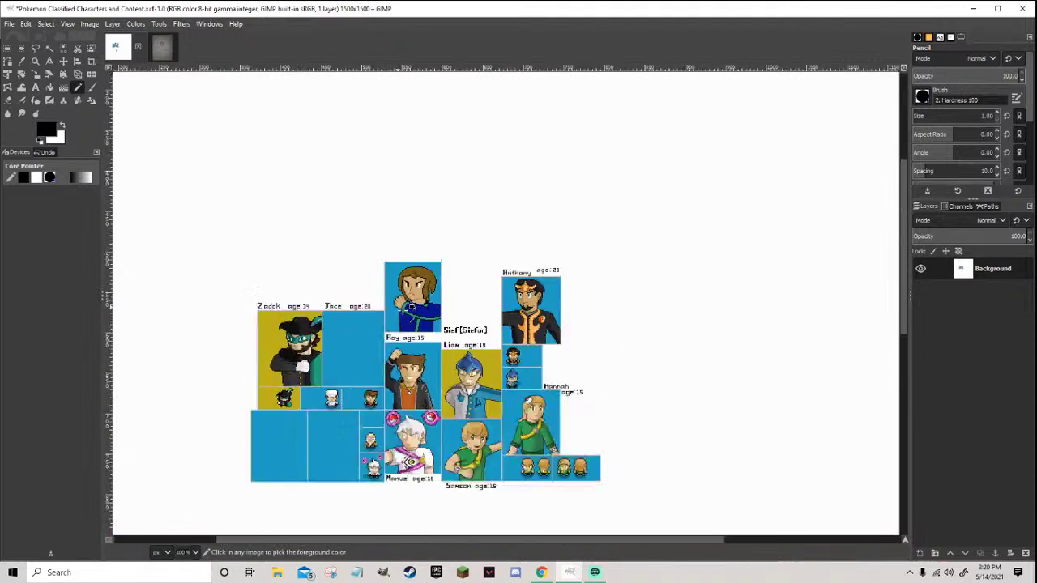
{"action": "scroll", "coordinate": [414, 301], "scroll_direction": "up", "scroll_amount": 9, "text": "ctrl"}
{"action": "scroll", "coordinate": [419, 301], "scroll_direction": "up", "scroll_amount": 4, "text": "ctrl"}
{"action": "left_click", "coordinate": [416, 280], "text": "ctrl"}
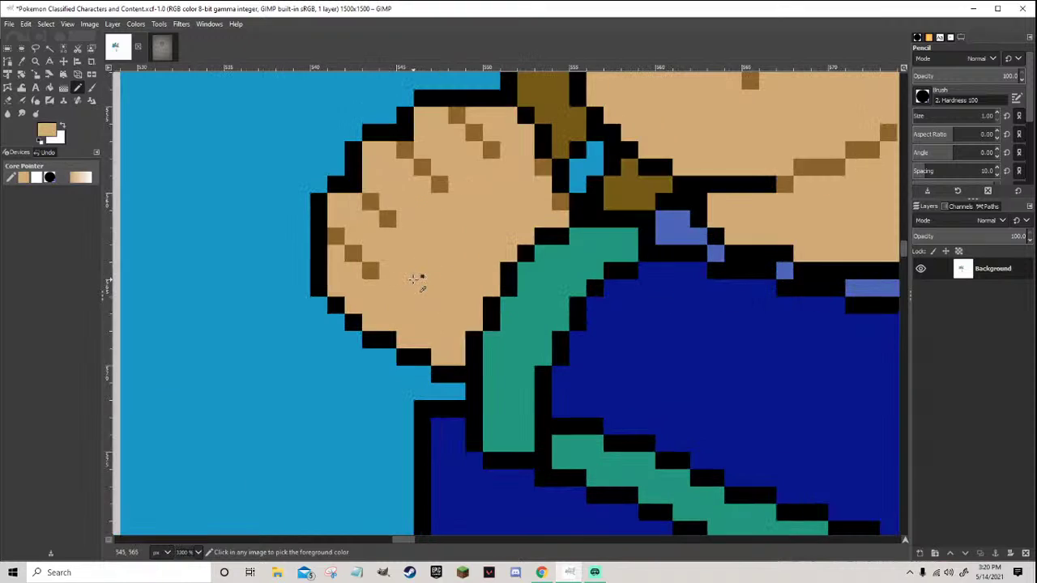
{"action": "scroll", "coordinate": [490, 153], "scroll_direction": "down", "scroll_amount": 10, "text": "ctrl"}
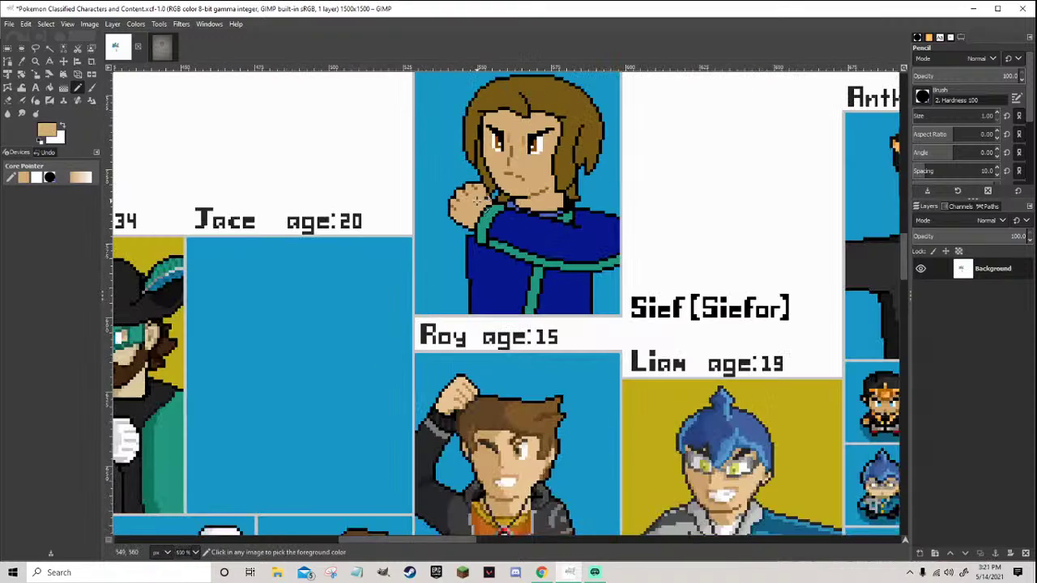
{"action": "scroll", "coordinate": [491, 199], "scroll_direction": "up", "scroll_amount": 5, "text": "ctrl"}
{"action": "scroll", "coordinate": [485, 206], "scroll_direction": "up", "scroll_amount": 9, "text": "ctrl"}
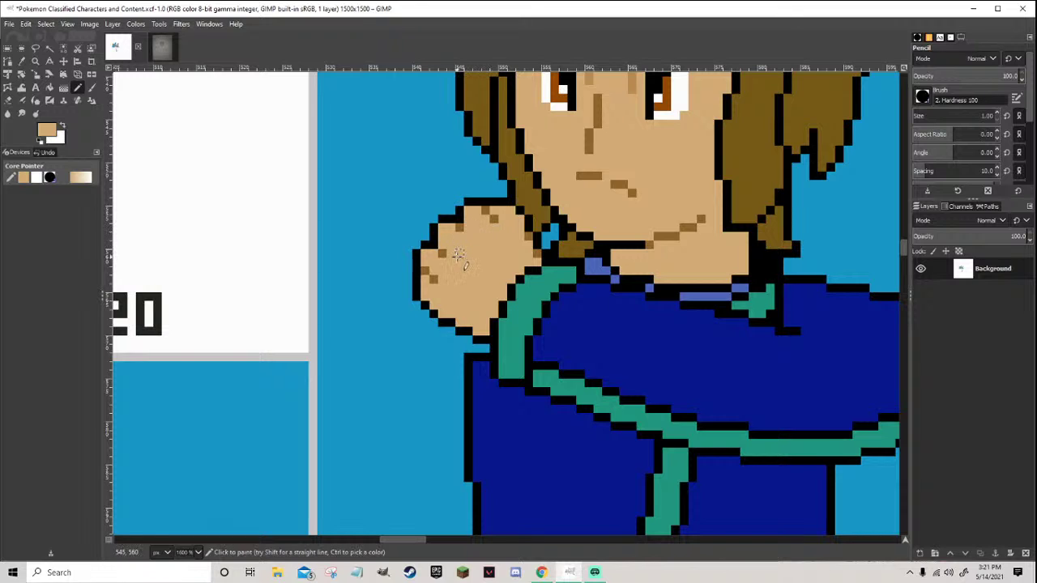
{"action": "scroll", "coordinate": [466, 259], "scroll_direction": "down", "scroll_amount": 8, "text": "ctrl"}
{"action": "scroll", "coordinate": [476, 301], "scroll_direction": "up", "scroll_amount": 7, "text": "ctrl"}
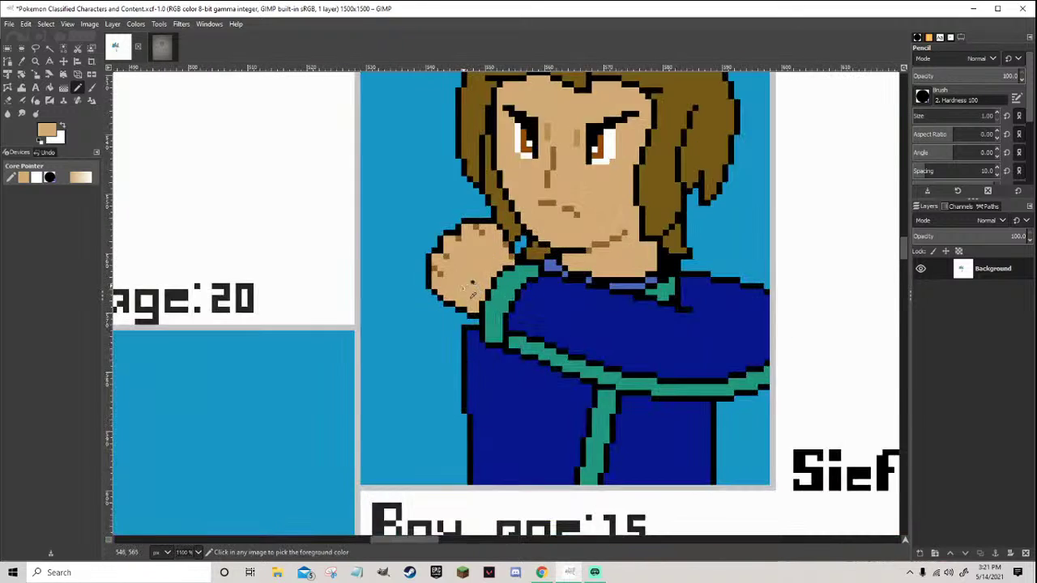
{"action": "scroll", "coordinate": [477, 293], "scroll_direction": "down", "scroll_amount": 7, "text": "ctrl"}
{"action": "scroll", "coordinate": [477, 284], "scroll_direction": "up", "scroll_amount": 6, "text": "ctrl"}
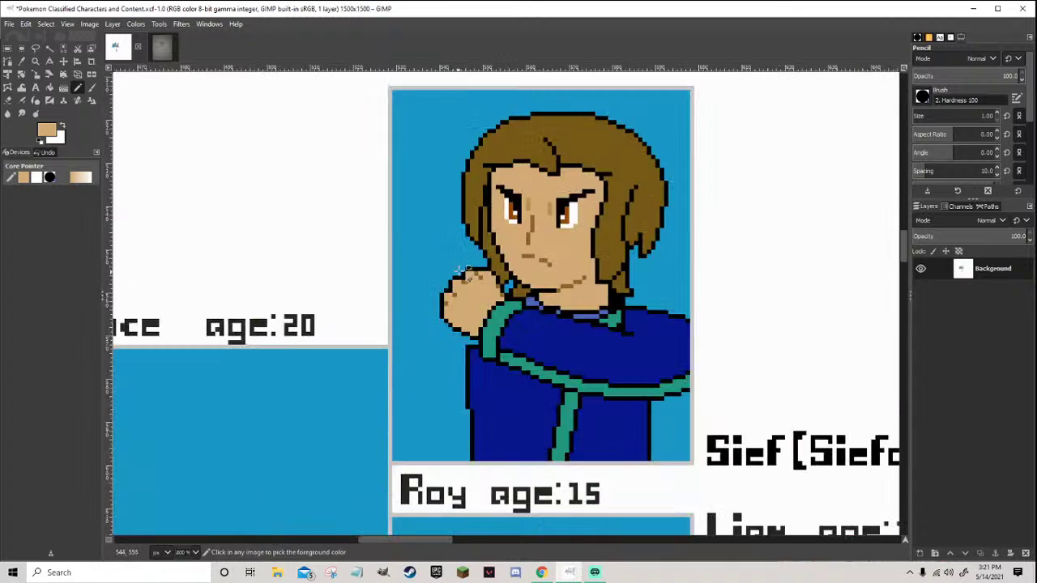
{"action": "scroll", "coordinate": [486, 288], "scroll_direction": "down", "scroll_amount": 6, "text": "ctrl"}
{"action": "scroll", "coordinate": [510, 287], "scroll_direction": "up", "scroll_amount": 6, "text": "ctrl"}
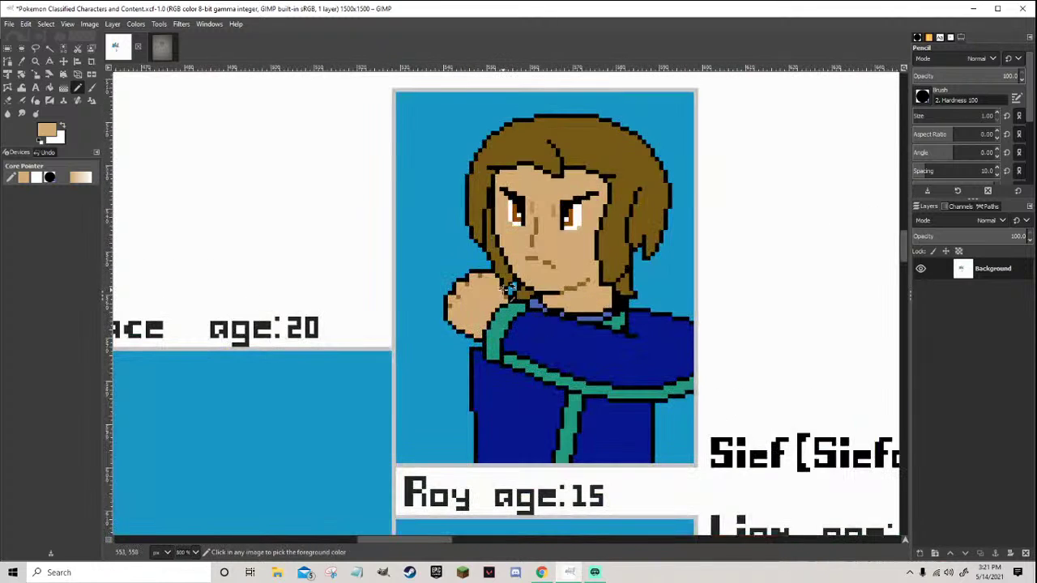
Sample the crease brown and redraw the finger crease nearest the hair lock as a three-pixel diagonal
{"action": "scroll", "coordinate": [500, 281], "scroll_direction": "up", "scroll_amount": 2, "text": "ctrl"}
{"action": "left_click", "coordinate": [482, 266], "text": "ctrl"}
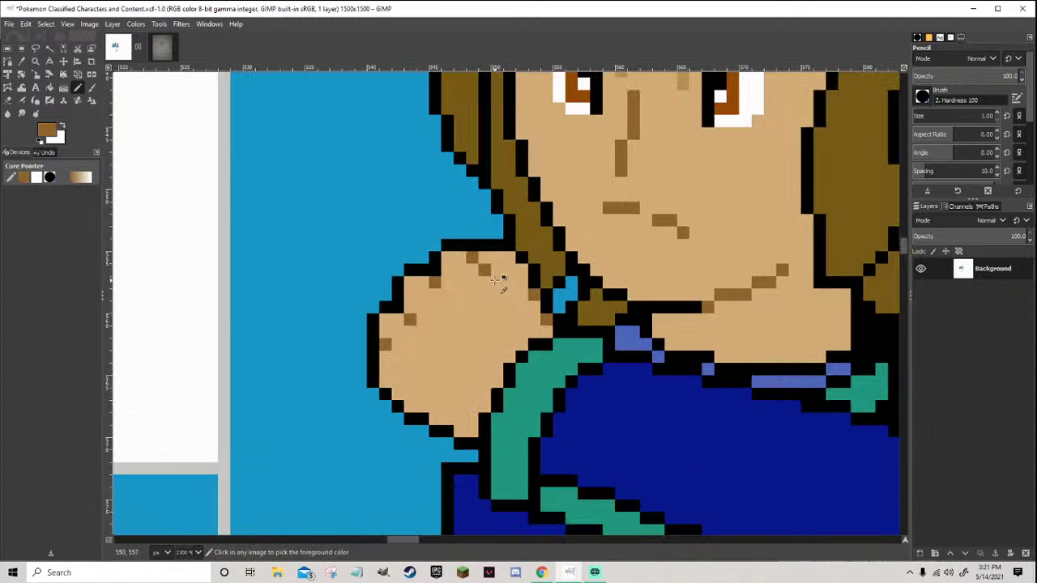
{"action": "scroll", "coordinate": [500, 280], "scroll_direction": "down", "scroll_amount": 5, "text": "ctrl"}
{"action": "scroll", "coordinate": [514, 314], "scroll_direction": "down", "scroll_amount": 4, "text": "ctrl"}
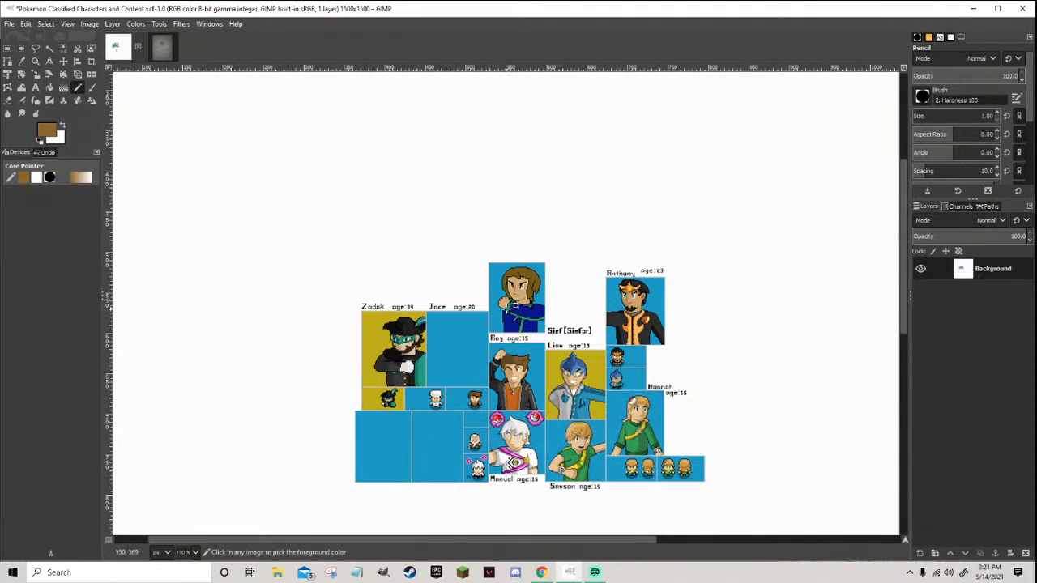
Bulge the black outline beside the lowest finger crease outward by one pixel and fill the gap with skin tone
{"action": "scroll", "coordinate": [516, 315], "scroll_direction": "up", "scroll_amount": 4, "text": "ctrl"}
{"action": "scroll", "coordinate": [485, 301], "scroll_direction": "up", "scroll_amount": 6, "text": "ctrl"}
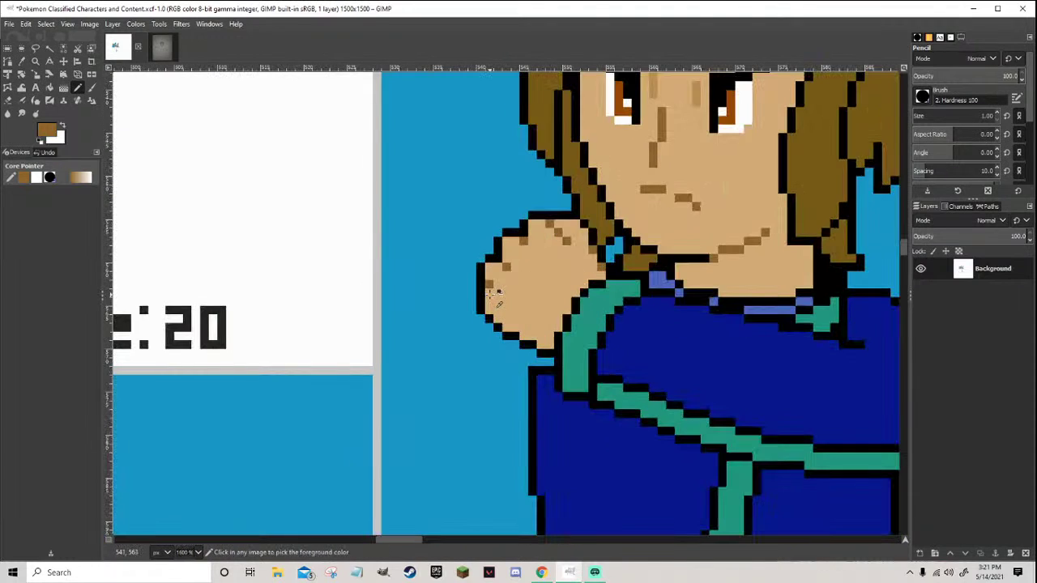
{"action": "left_click", "coordinate": [473, 300], "text": "ctrl"}
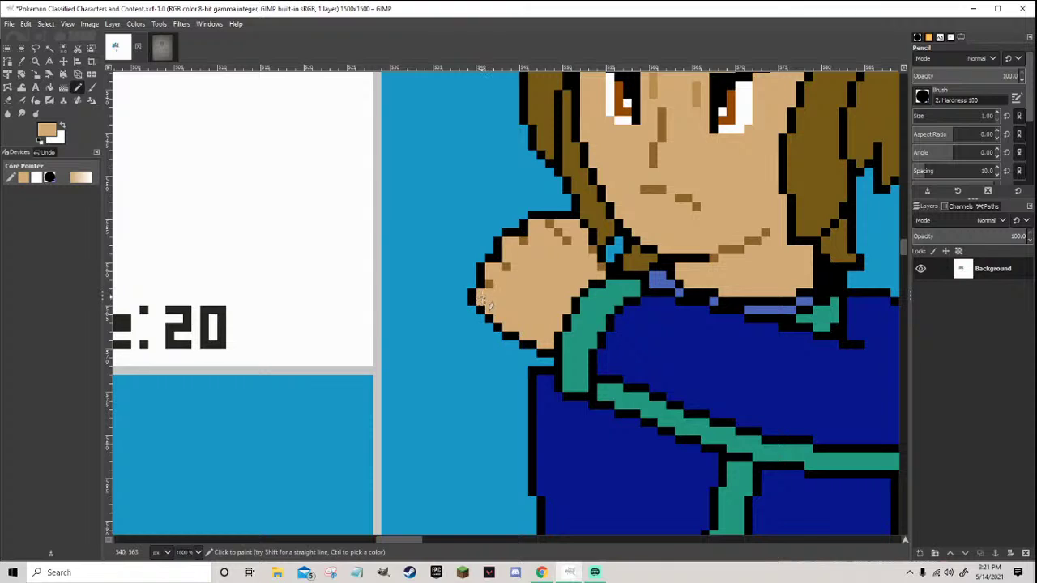
{"action": "left_click", "coordinate": [482, 286], "text": "ctrl"}
{"action": "left_click", "coordinate": [484, 289], "text": "ctrl"}
{"action": "left_click", "coordinate": [478, 285], "text": "ctrl"}
Cover the second finger crease's pixel with skin tone and repaint it in brown one pixel nearer the first crease
{"action": "scroll", "coordinate": [508, 456], "scroll_direction": "down", "scroll_amount": 7}
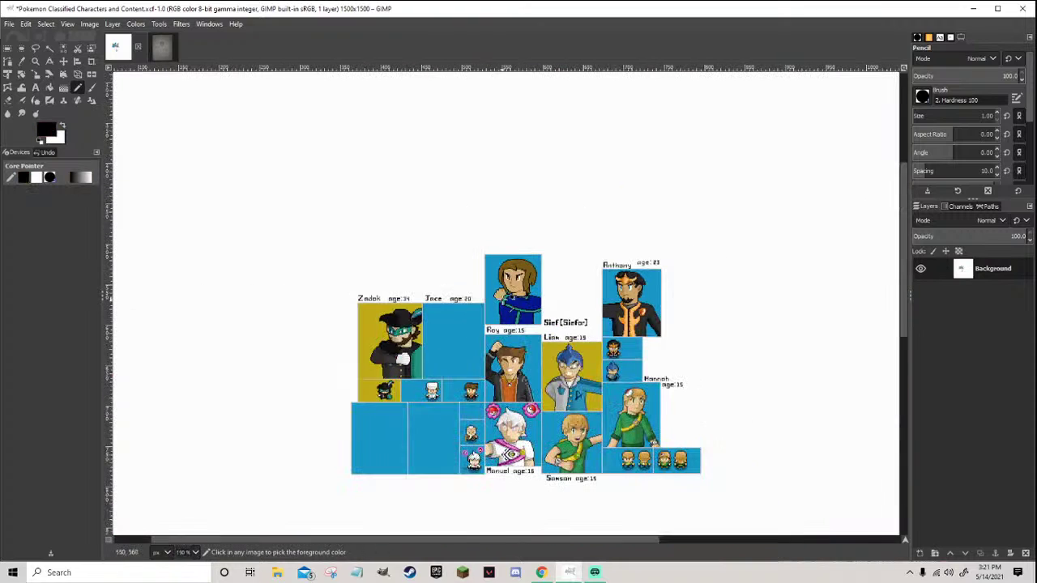
{"action": "scroll", "coordinate": [526, 298], "scroll_direction": "up", "scroll_amount": 3}
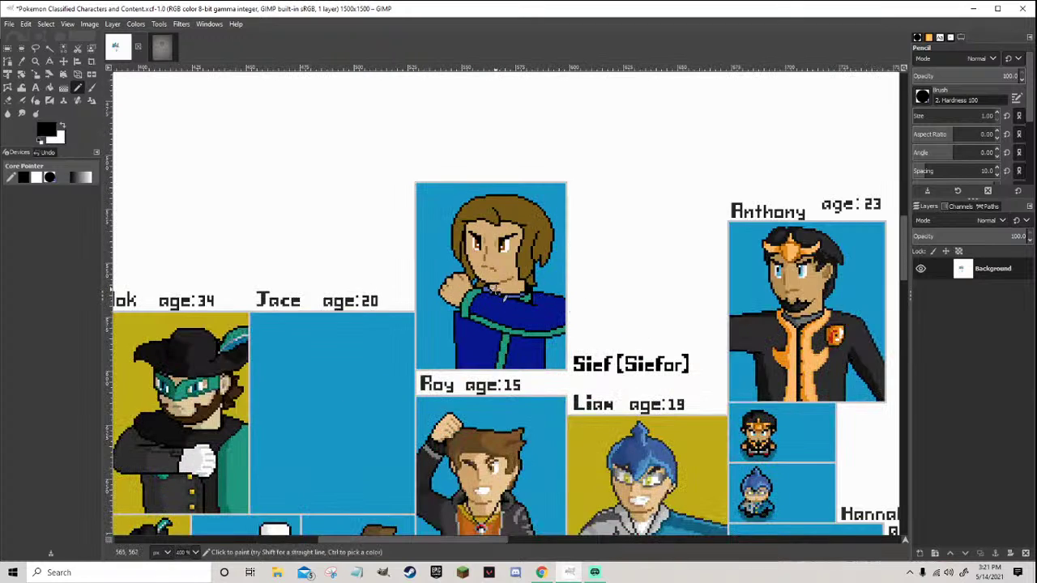
{"action": "scroll", "coordinate": [457, 280], "scroll_direction": "up", "scroll_amount": 4}
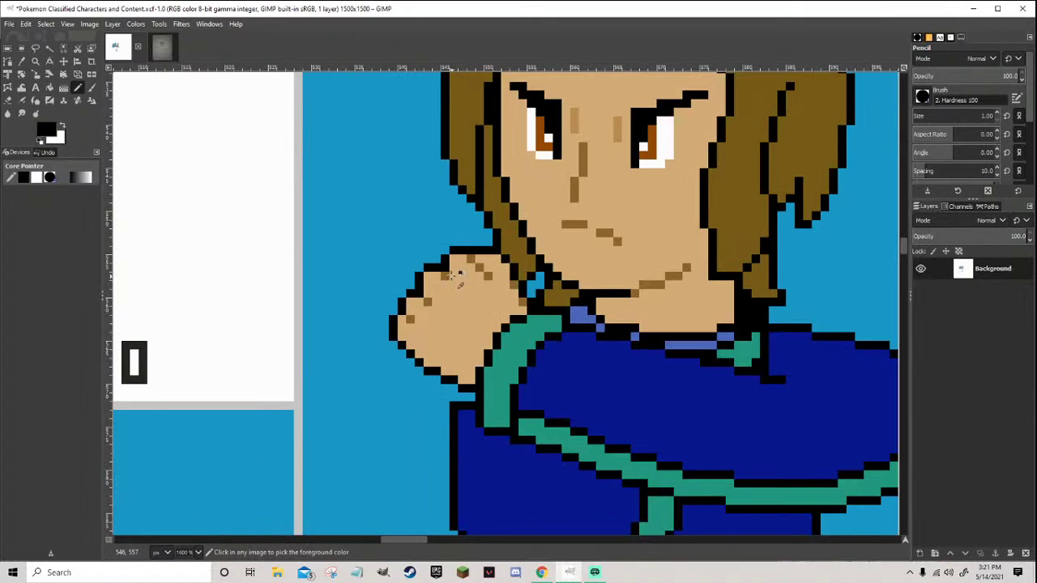
{"action": "left_click", "coordinate": [466, 275], "text": "ctrl"}
{"action": "left_click", "coordinate": [470, 264], "text": "ctrl"}
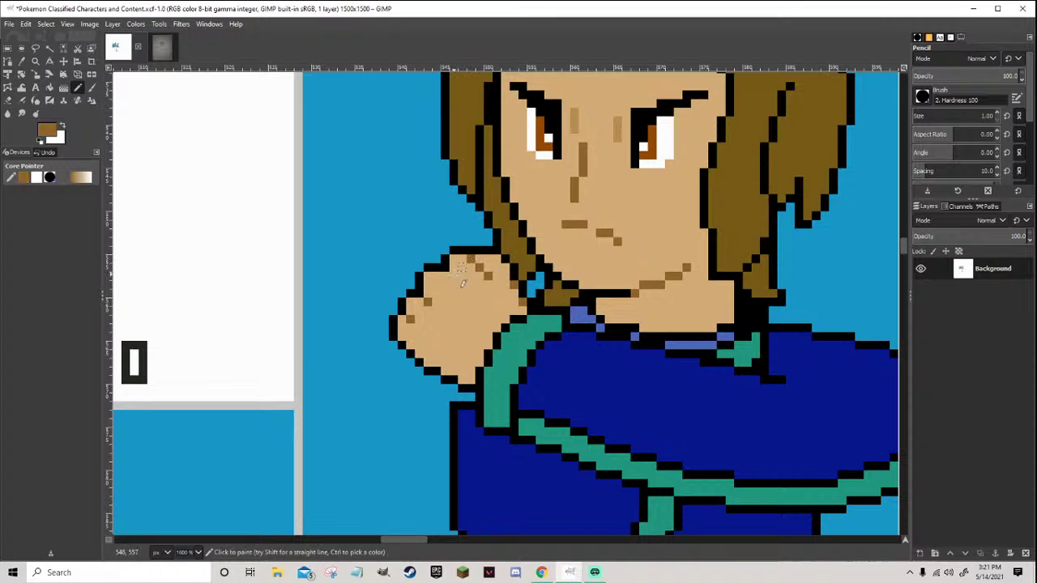
Redraw the third finger crease as a two-pixel brown diagonal starting at the outline, covering its old pixel with skin tone
{"action": "scroll", "coordinate": [453, 277], "scroll_direction": "down", "scroll_amount": 4}
{"action": "scroll", "coordinate": [437, 292], "scroll_direction": "up", "scroll_amount": 5}
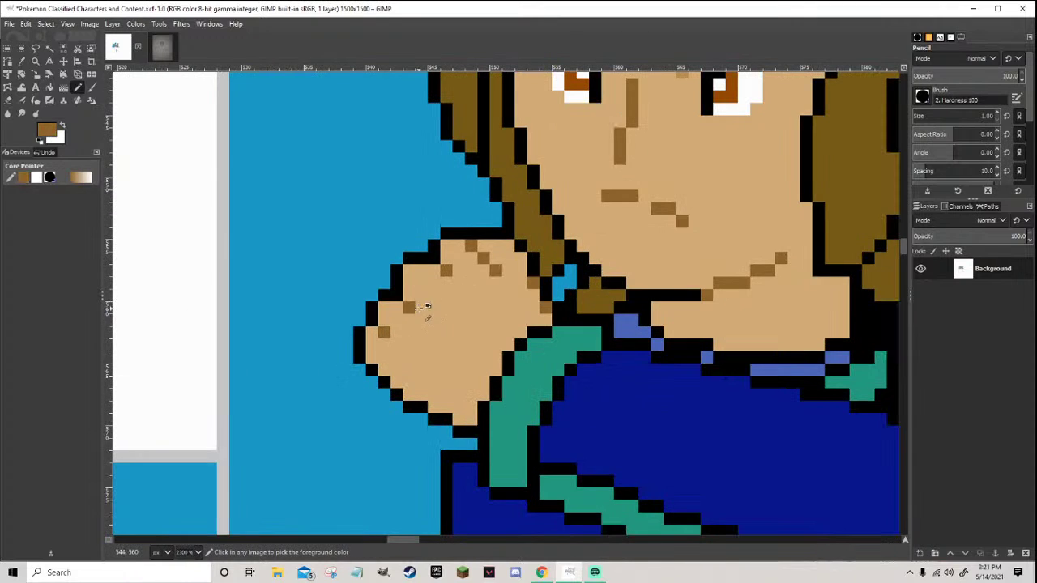
{"action": "left_click", "coordinate": [411, 301]}
{"action": "left_click", "coordinate": [417, 316], "text": "ctrl"}
{"action": "left_click", "coordinate": [413, 312]}
{"action": "left_click", "coordinate": [409, 306], "text": "ctrl"}
Redraw the fourth finger crease as a two-pixel brown diagonal starting at the outline, covering its old pixel with skin tone
{"action": "scroll", "coordinate": [413, 308], "scroll_direction": "down", "scroll_amount": 7}
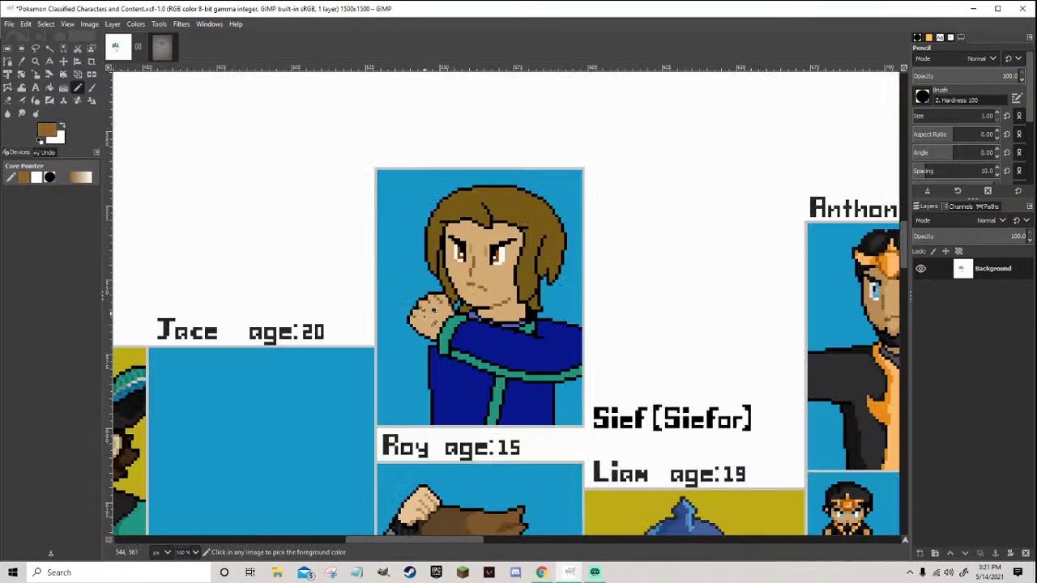
{"action": "scroll", "coordinate": [442, 324], "scroll_direction": "up", "scroll_amount": 7}
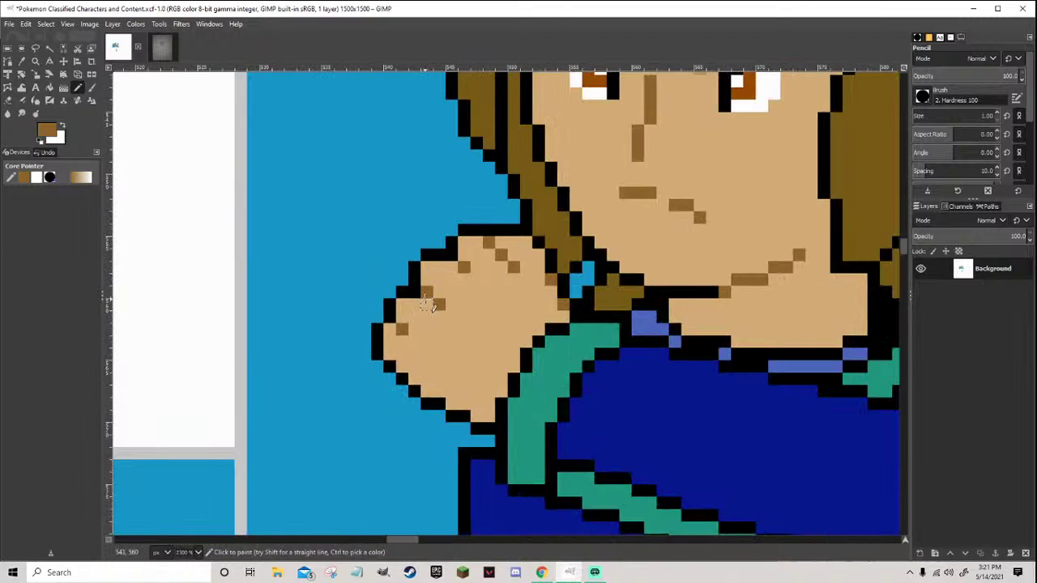
{"action": "scroll", "coordinate": [437, 285], "scroll_direction": "down", "scroll_amount": 7}
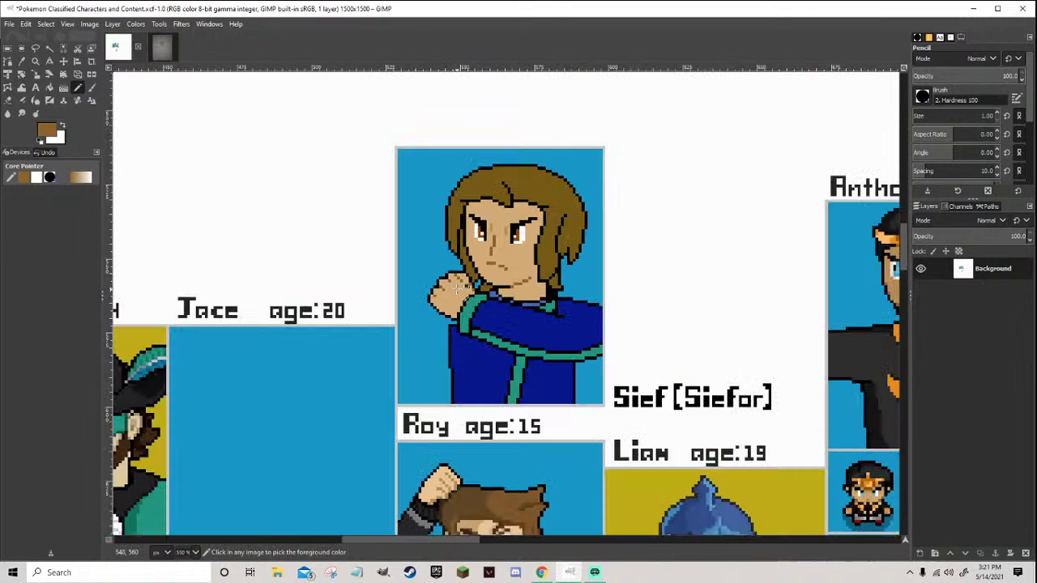
{"action": "scroll", "coordinate": [439, 298], "scroll_direction": "up", "scroll_amount": 7}
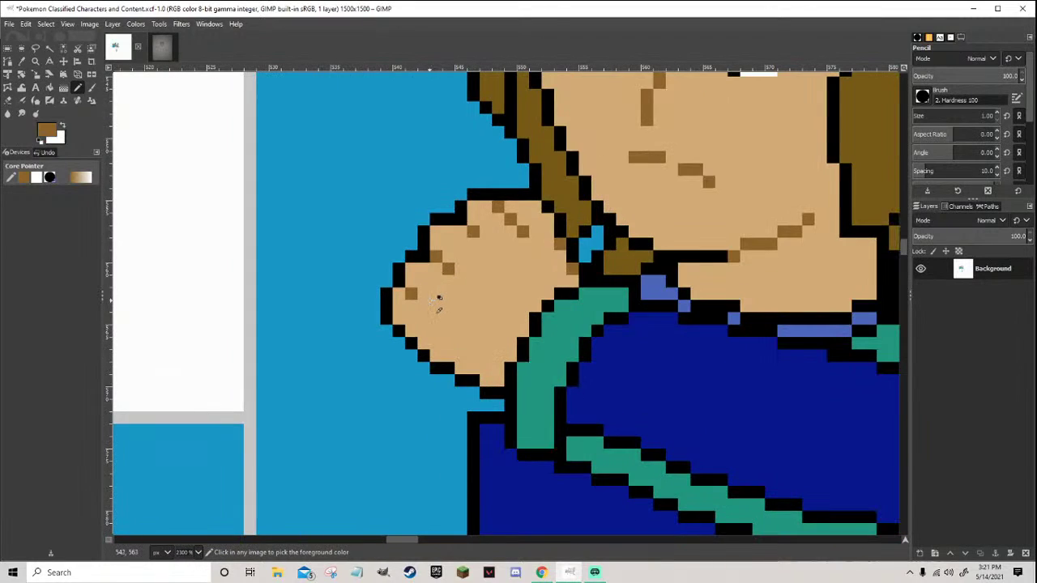
{"action": "left_click", "coordinate": [437, 298], "text": "ctrl"}
{"action": "left_click", "coordinate": [410, 294], "text": "ctrl"}
{"action": "left_click", "coordinate": [411, 281]}
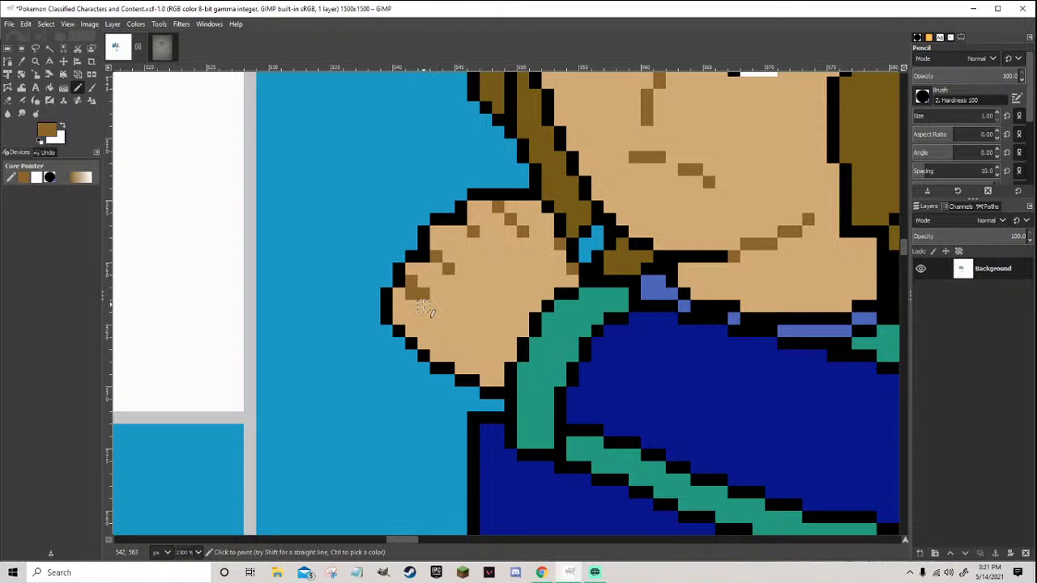
{"action": "left_click", "coordinate": [423, 304], "text": "ctrl"}
{"action": "left_click", "coordinate": [416, 294]}
{"action": "left_click", "coordinate": [423, 299], "text": "ctrl"}
{"action": "scroll", "coordinate": [423, 304], "scroll_direction": "down", "scroll_amount": 7}
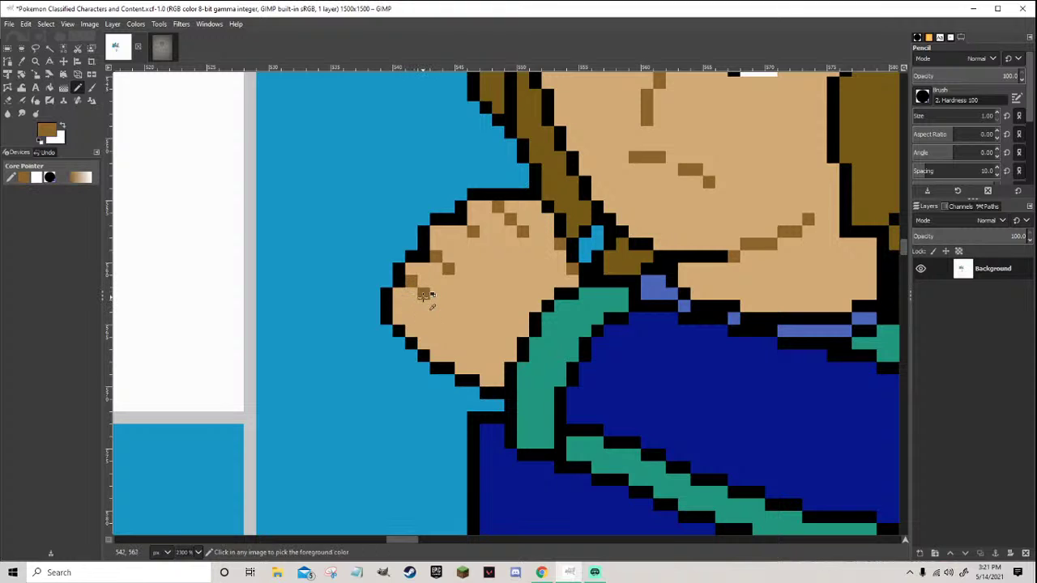
{"action": "scroll", "coordinate": [436, 305], "scroll_direction": "up", "scroll_amount": 4}
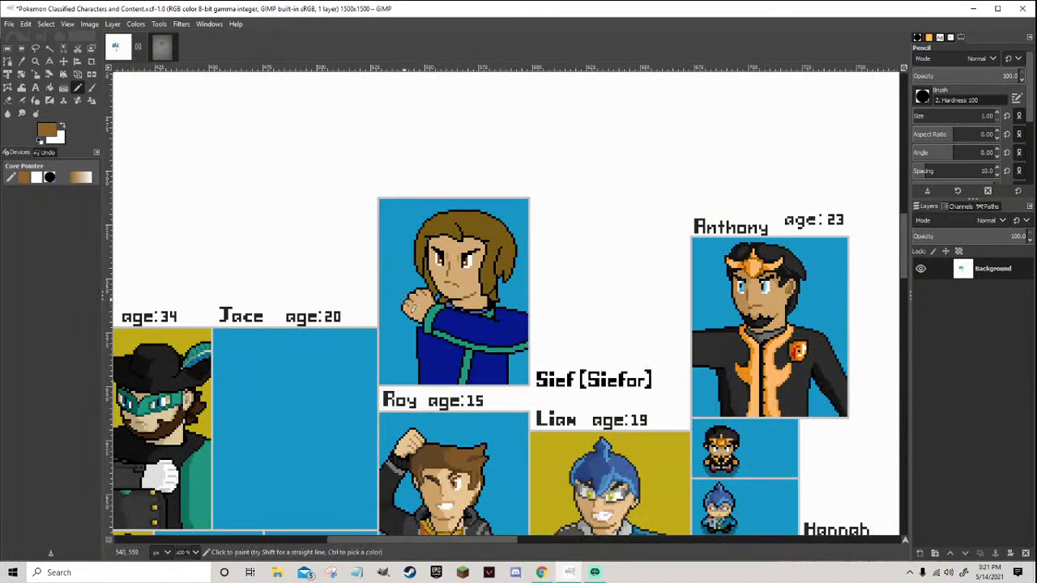
{"action": "scroll", "coordinate": [461, 307], "scroll_direction": "down", "scroll_amount": 2}
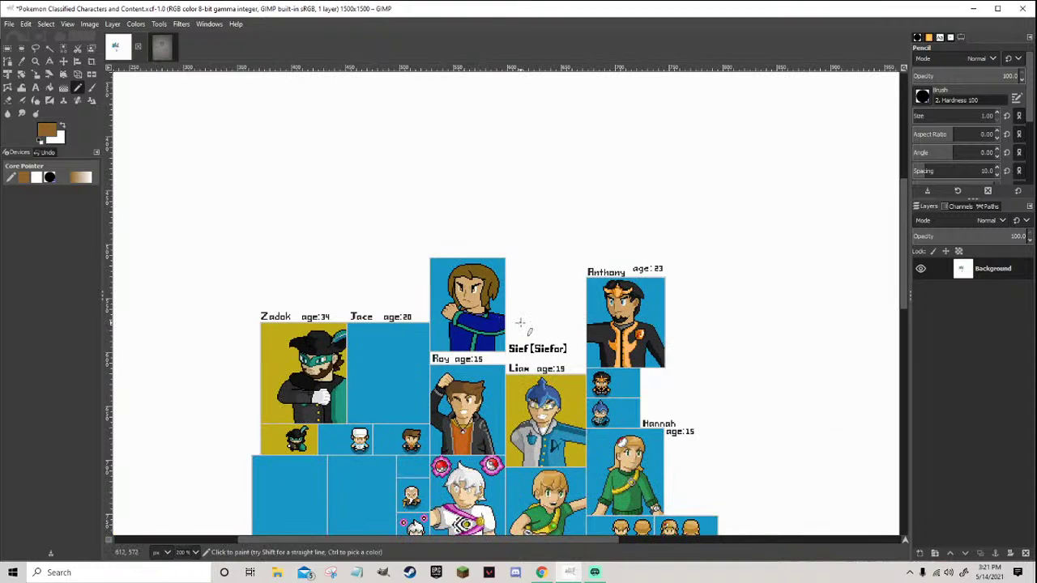
Reset the drawing colours to the default black and white and save the image
{"action": "scroll", "coordinate": [435, 290], "scroll_direction": "up", "scroll_amount": 5}
{"action": "scroll", "coordinate": [435, 289], "scroll_direction": "up", "scroll_amount": 2}
{"action": "key", "text": "d"}
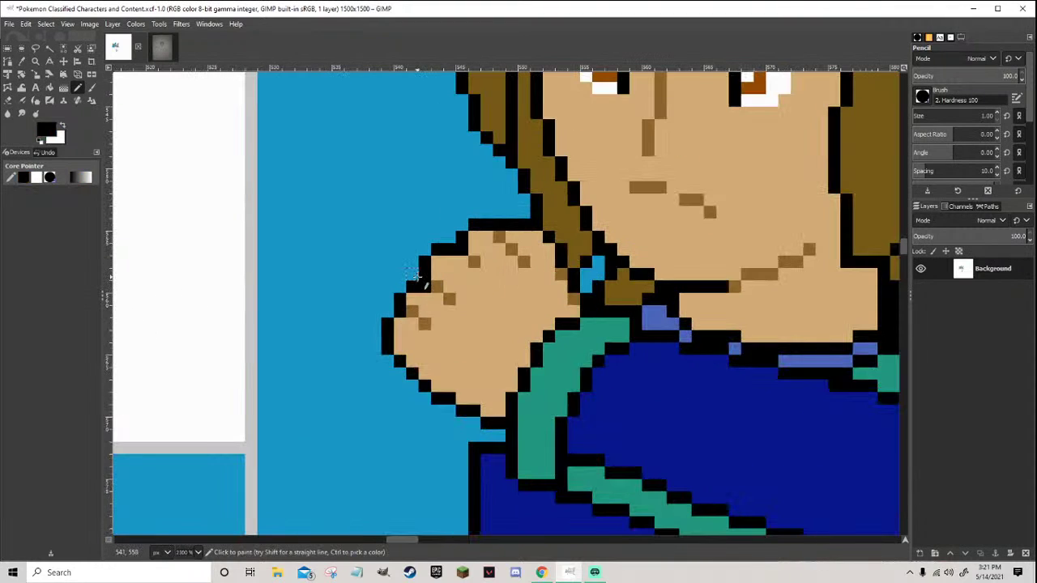
{"action": "scroll", "coordinate": [453, 299], "scroll_direction": "down", "scroll_amount": 9}
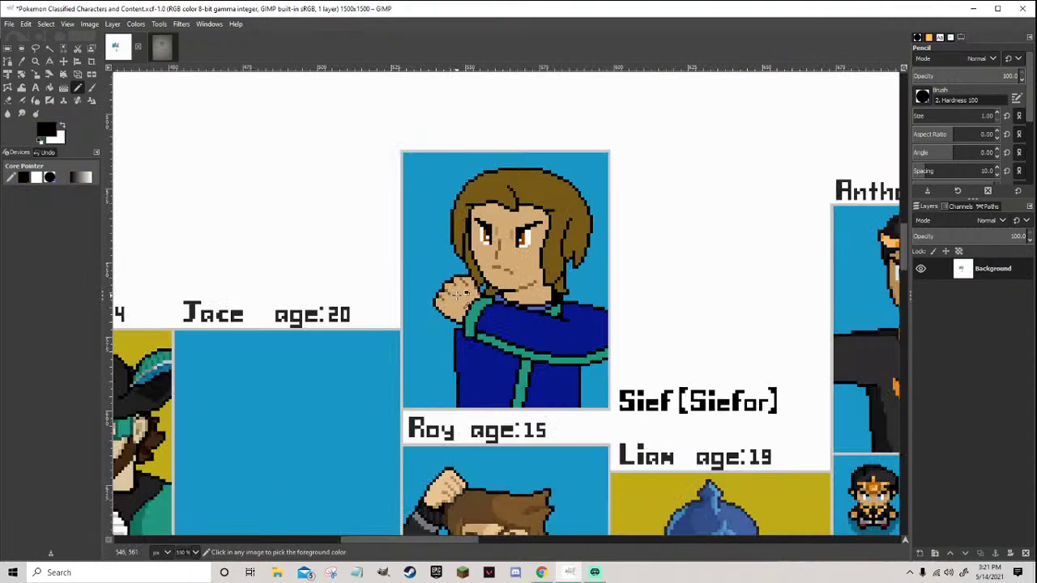
{"action": "scroll", "coordinate": [480, 298], "scroll_direction": "down", "scroll_amount": 2}
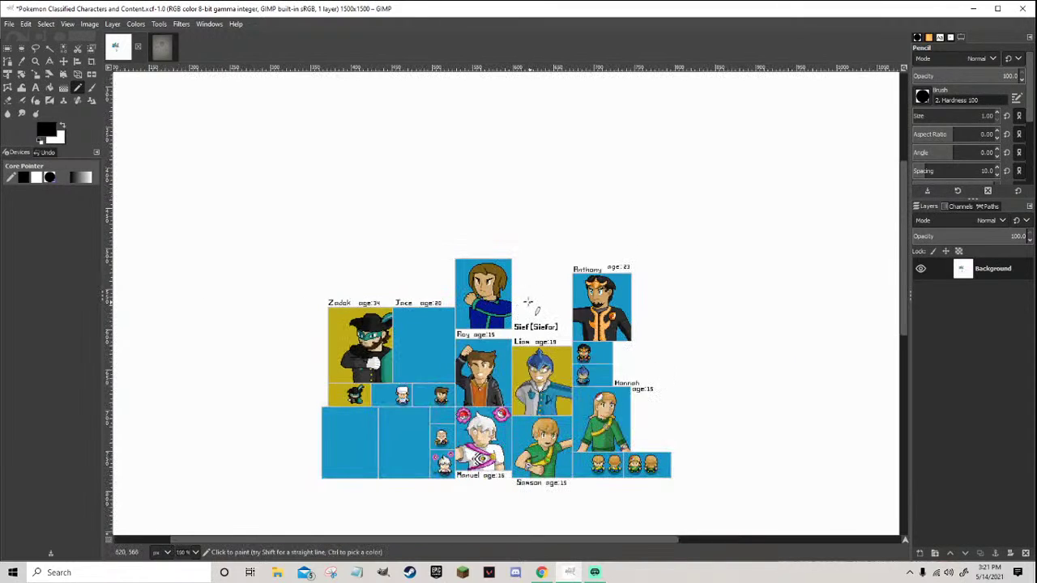
{"action": "scroll", "coordinate": [498, 285], "scroll_direction": "up", "scroll_amount": 2}
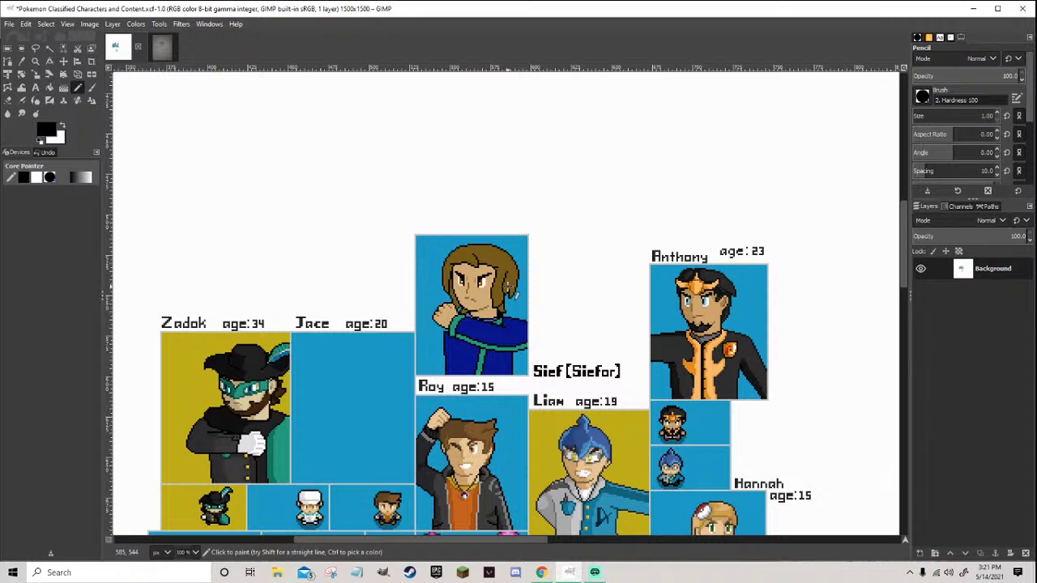
{"action": "key", "text": "ctrl+s"}
Extend the black side outline of Sief's torso upward to meet the underside of the raised hand
{"action": "scroll", "coordinate": [492, 292], "scroll_direction": "up", "scroll_amount": 3}
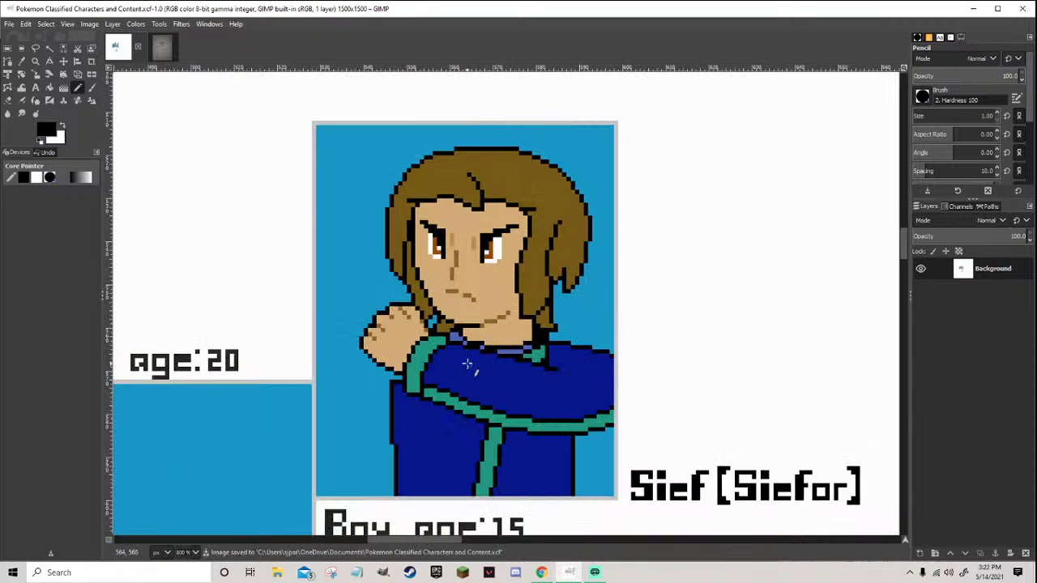
{"action": "scroll", "coordinate": [395, 389], "scroll_direction": "up", "scroll_amount": 4}
{"action": "left_click", "coordinate": [411, 377], "text": "ctrl"}
{"action": "left_click", "coordinate": [415, 365]}
{"action": "left_click", "coordinate": [397, 359], "text": "ctrl"}
{"action": "scroll", "coordinate": [398, 358], "scroll_direction": "down", "scroll_amount": 5}
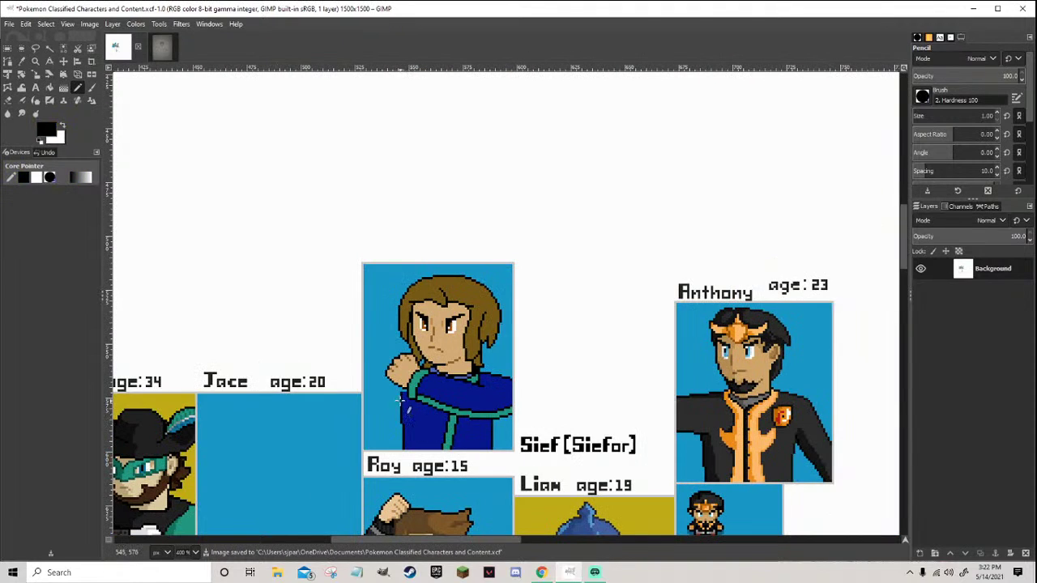
Sample the shirt's navy blue and fill the background gap between the wrist and the torso with it
{"action": "scroll", "coordinate": [399, 400], "scroll_direction": "up", "scroll_amount": 3}
{"action": "left_click", "coordinate": [412, 387], "text": "ctrl"}
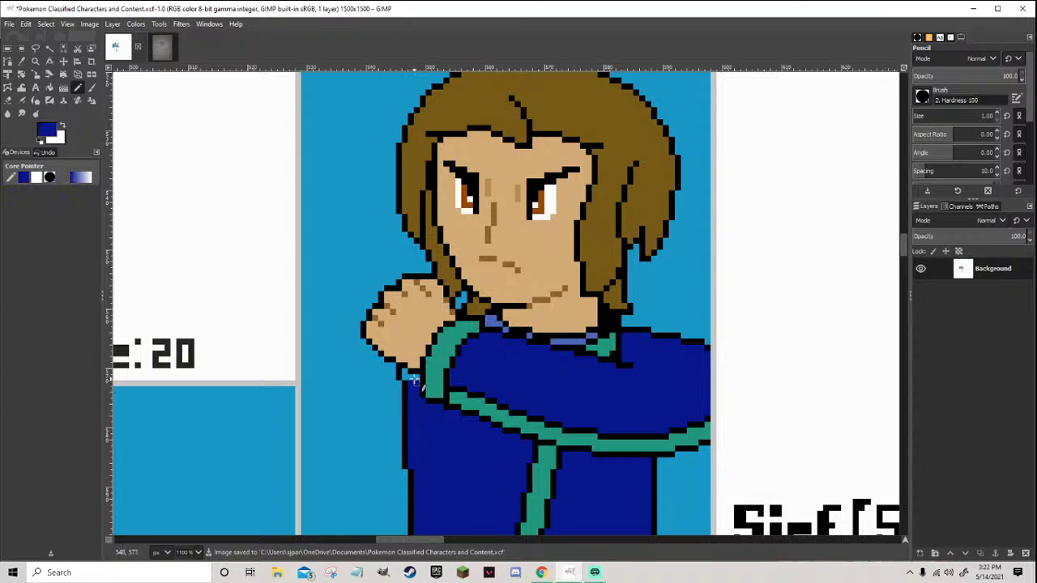
{"action": "scroll", "coordinate": [409, 381], "scroll_direction": "down", "scroll_amount": 4}
{"action": "scroll", "coordinate": [439, 441], "scroll_direction": "up", "scroll_amount": 2}
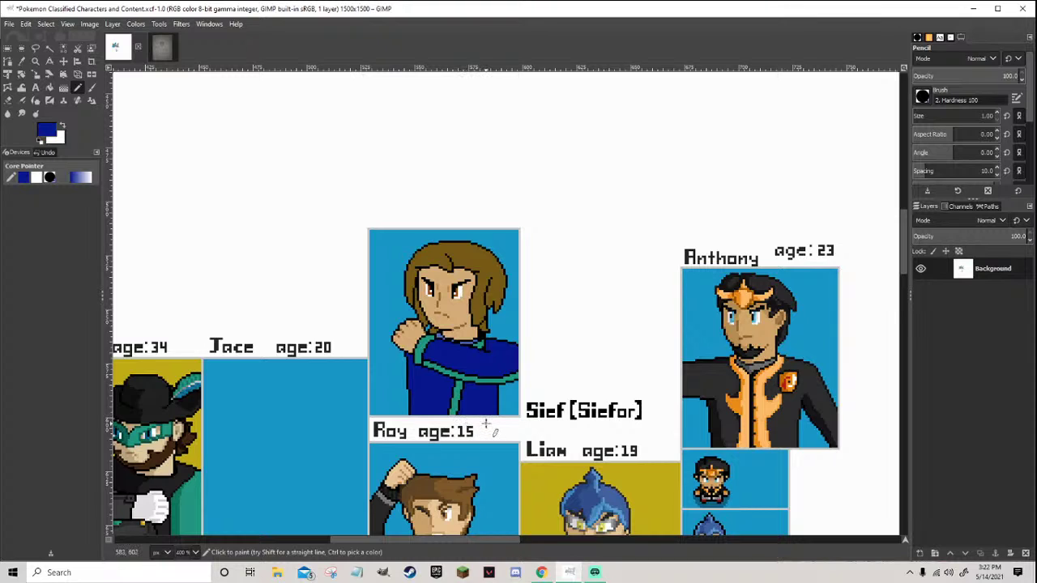
{"action": "scroll", "coordinate": [489, 419], "scroll_direction": "down", "scroll_amount": 5}
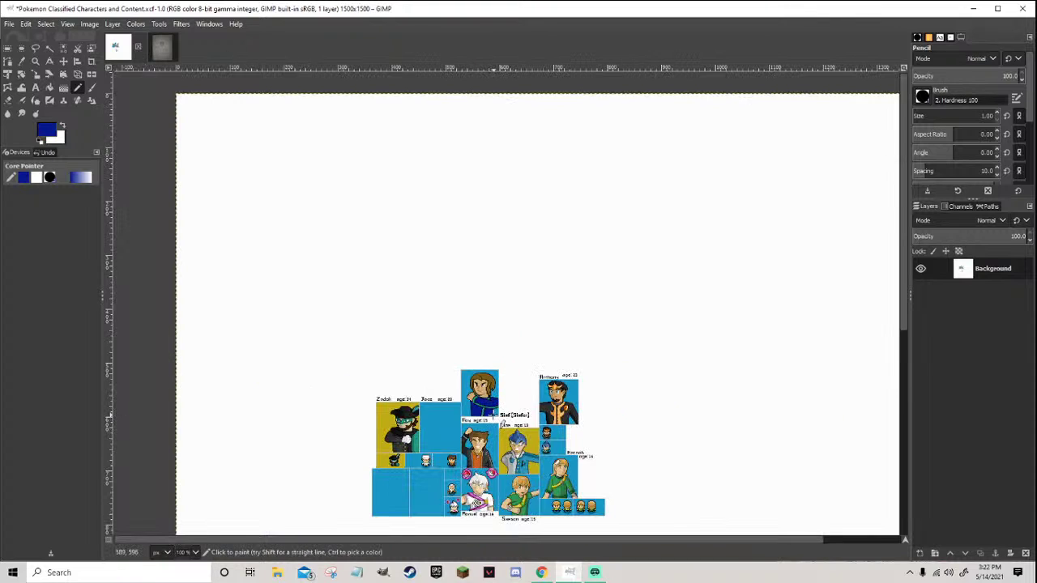
{"action": "scroll", "coordinate": [489, 419], "scroll_direction": "up", "scroll_amount": 5}
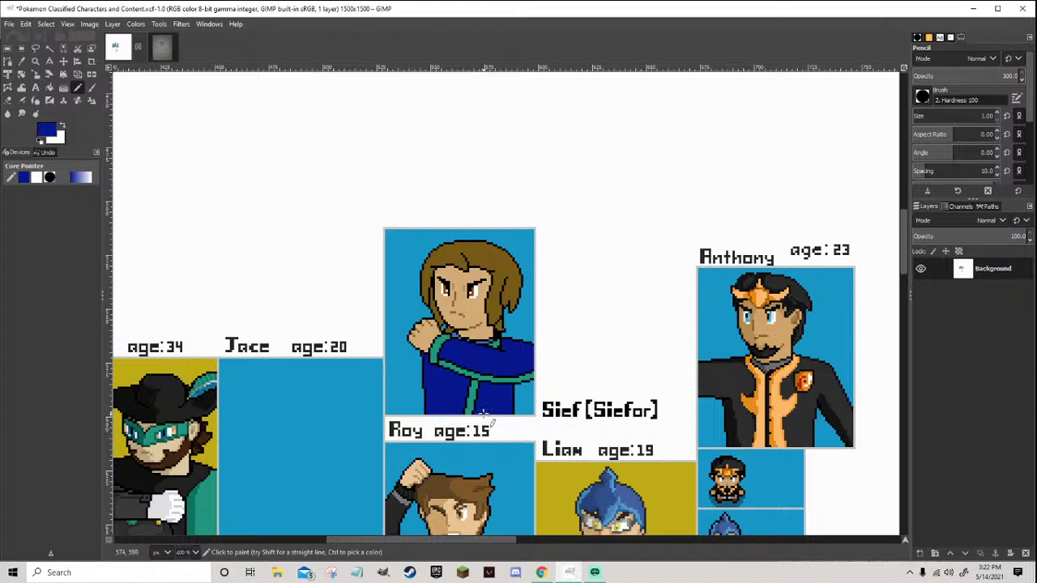
Try notching the fist's upper black outline inward by one pixel beside the first finger crease
{"action": "scroll", "coordinate": [455, 375], "scroll_direction": "up", "scroll_amount": 5}
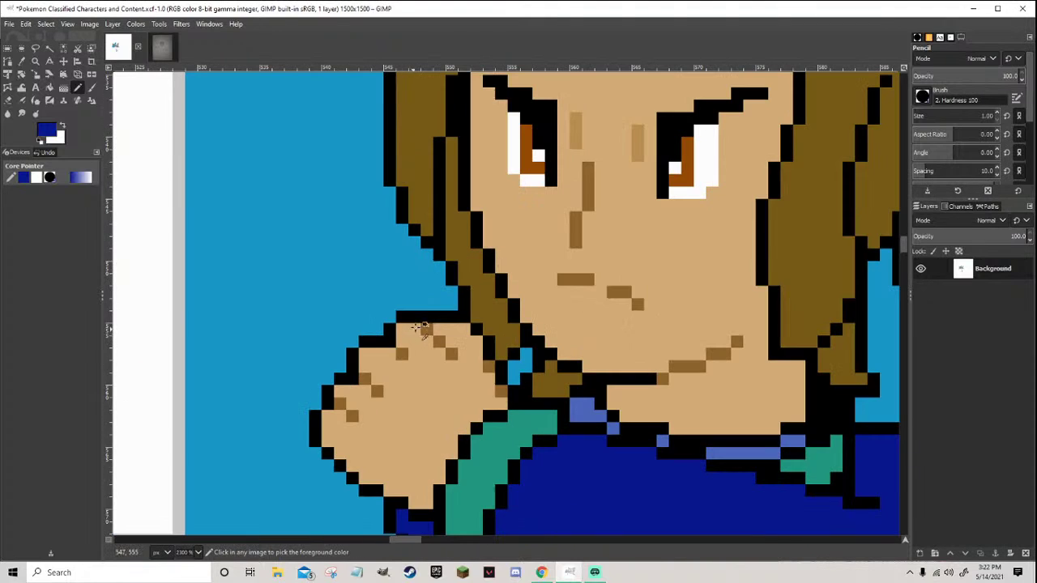
{"action": "left_click", "coordinate": [438, 315], "text": "ctrl"}
{"action": "scroll", "coordinate": [438, 316], "scroll_direction": "down", "scroll_amount": 3}
{"action": "left_click", "coordinate": [438, 317], "text": "ctrl"}
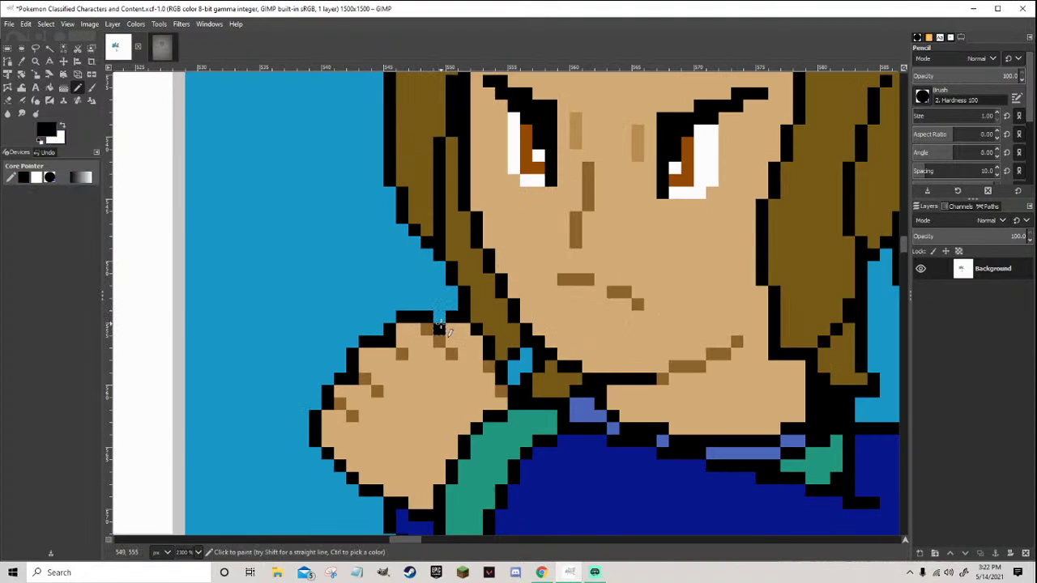
{"action": "scroll", "coordinate": [439, 317], "scroll_direction": "down", "scroll_amount": 4}
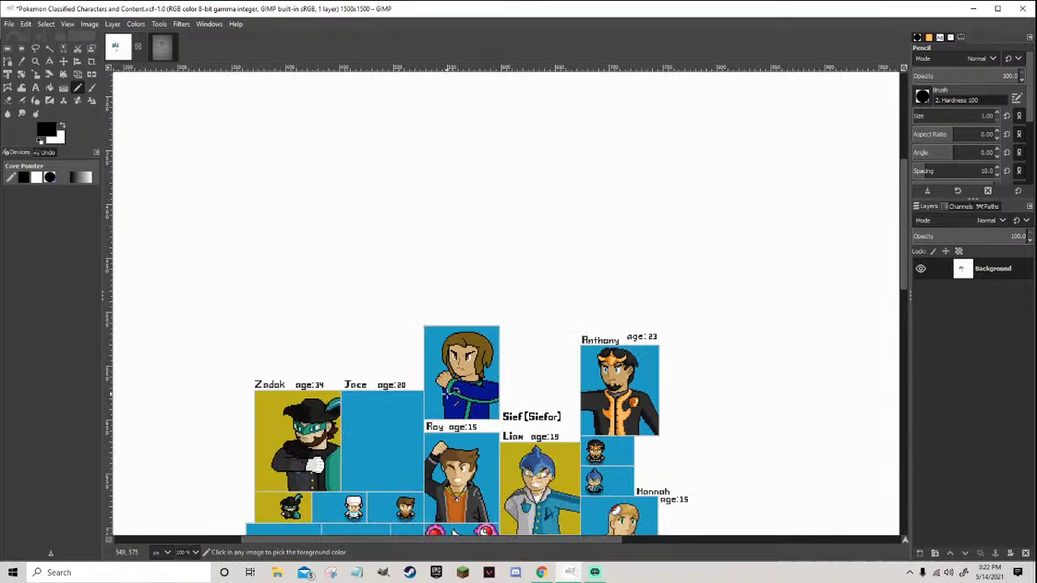
Save the image
{"action": "key", "text": "ctrl+s"}
{"action": "scroll", "coordinate": [469, 447], "scroll_direction": "up", "scroll_amount": 1}
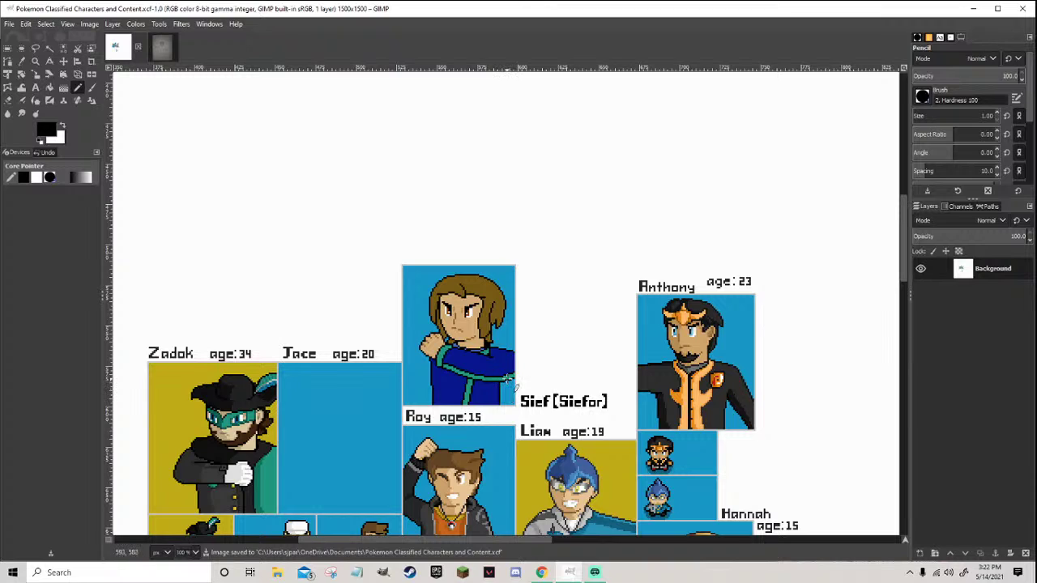
{"action": "scroll", "coordinate": [446, 338], "scroll_direction": "up", "scroll_amount": 2}
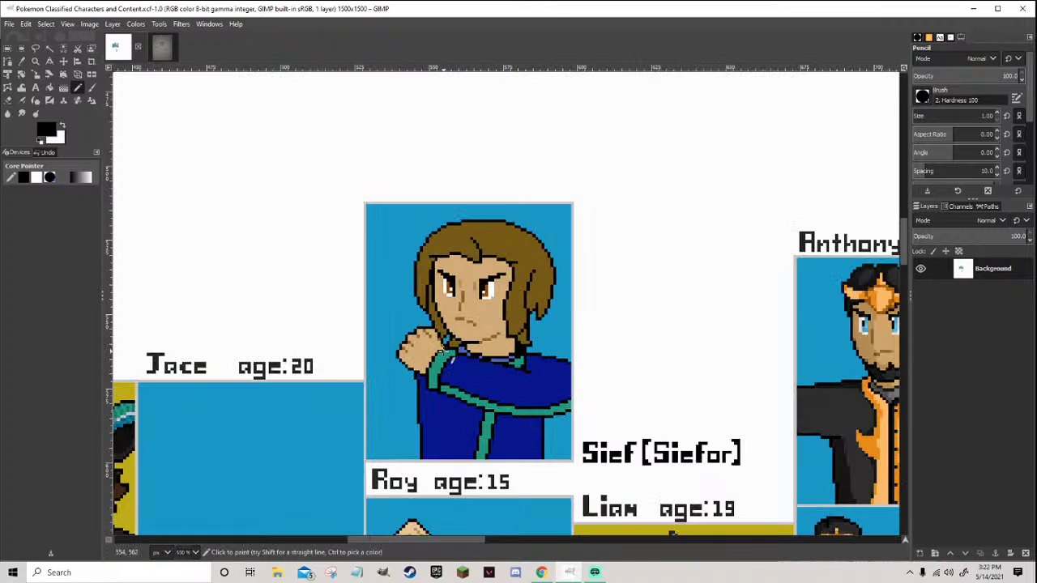
Sample the light-brown skin shading from the bridge of Sief's nose as the drawing colour
{"action": "scroll", "coordinate": [509, 268], "scroll_direction": "up", "scroll_amount": 1}
{"action": "left_click", "coordinate": [525, 238], "text": "ctrl"}
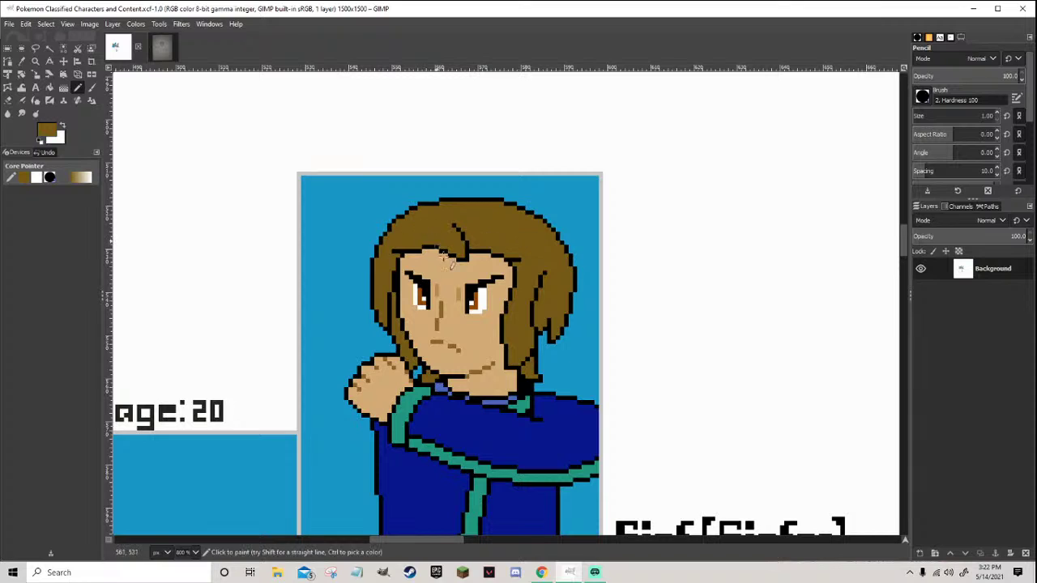
{"action": "scroll", "coordinate": [458, 283], "scroll_direction": "up", "scroll_amount": 1}
{"action": "left_click", "coordinate": [465, 295], "text": "ctrl"}
{"action": "left_click", "coordinate": [433, 326], "text": "ctrl"}
{"action": "left_click", "coordinate": [464, 304], "text": "ctrl"}
{"action": "scroll", "coordinate": [464, 304], "scroll_direction": "down", "scroll_amount": 3}
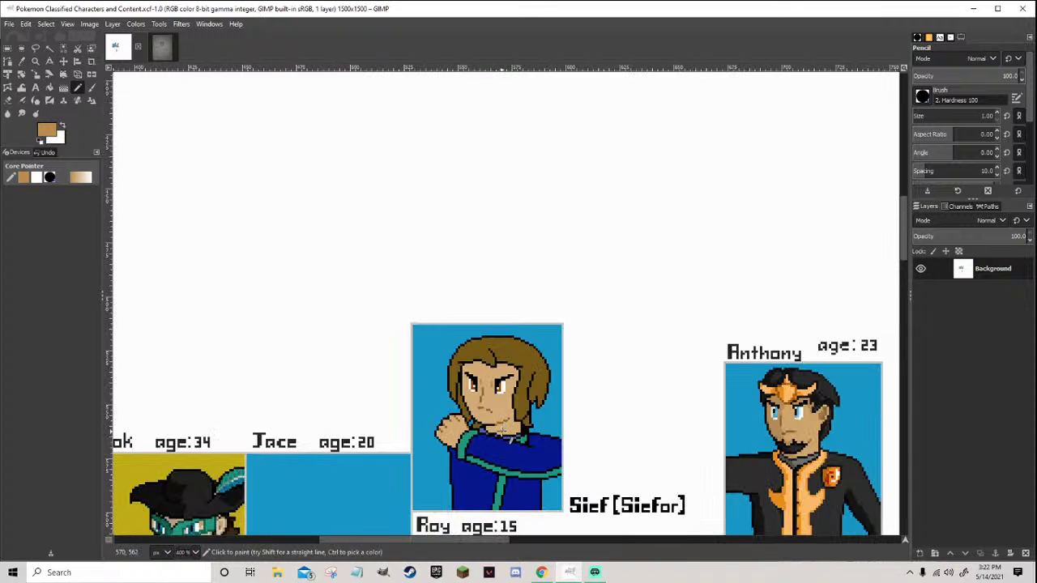
Draw a light-brown shadow boundary from the chin up to the fringe along the side of the face nearest the raised hand
{"action": "scroll", "coordinate": [499, 431], "scroll_direction": "up", "scroll_amount": 3}
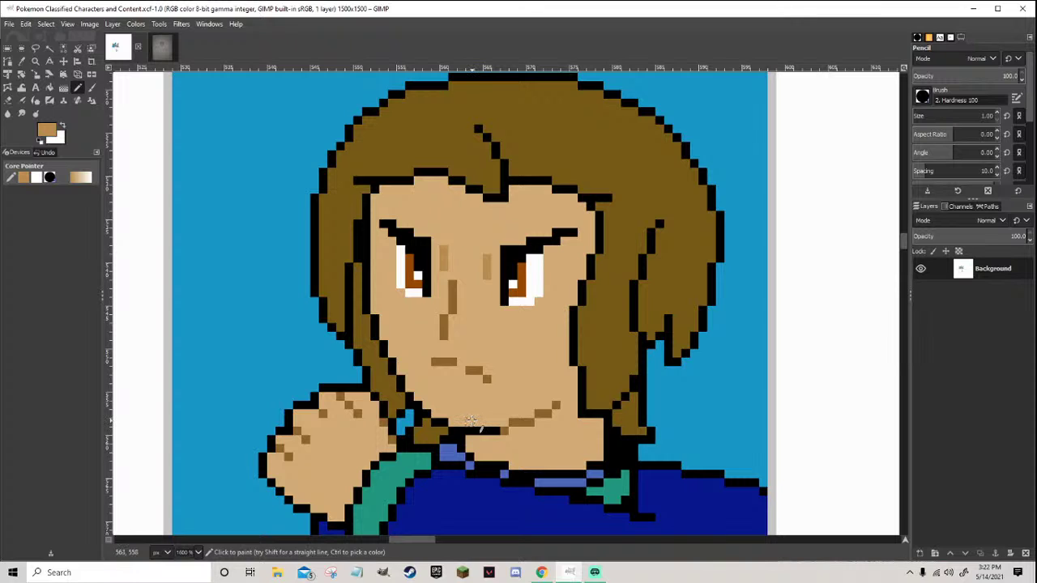
{"action": "scroll", "coordinate": [472, 421], "scroll_direction": "down", "scroll_amount": 3}
{"action": "scroll", "coordinate": [473, 442], "scroll_direction": "down", "scroll_amount": 3}
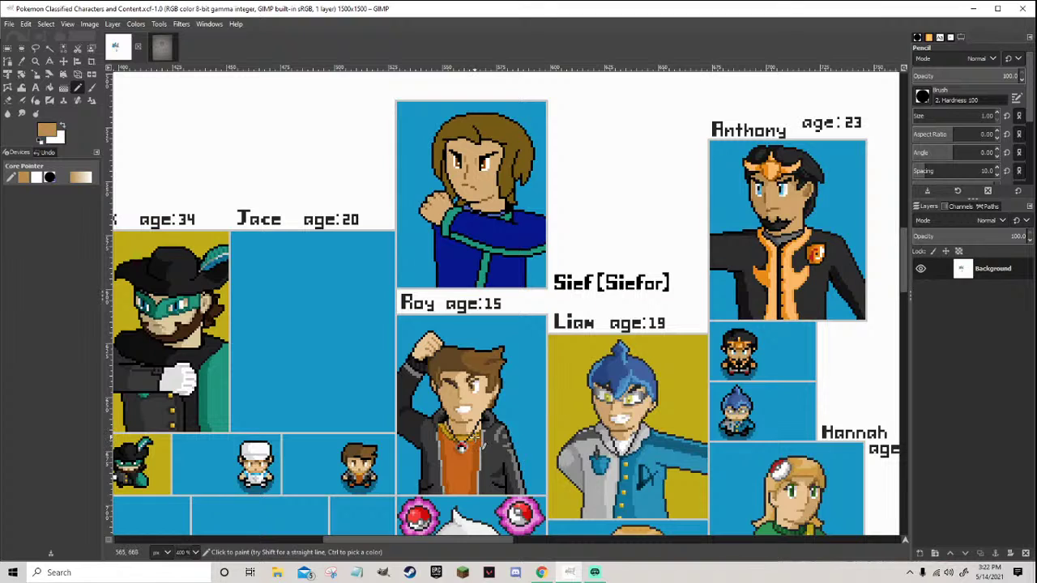
{"action": "scroll", "coordinate": [467, 428], "scroll_direction": "up", "scroll_amount": 2}
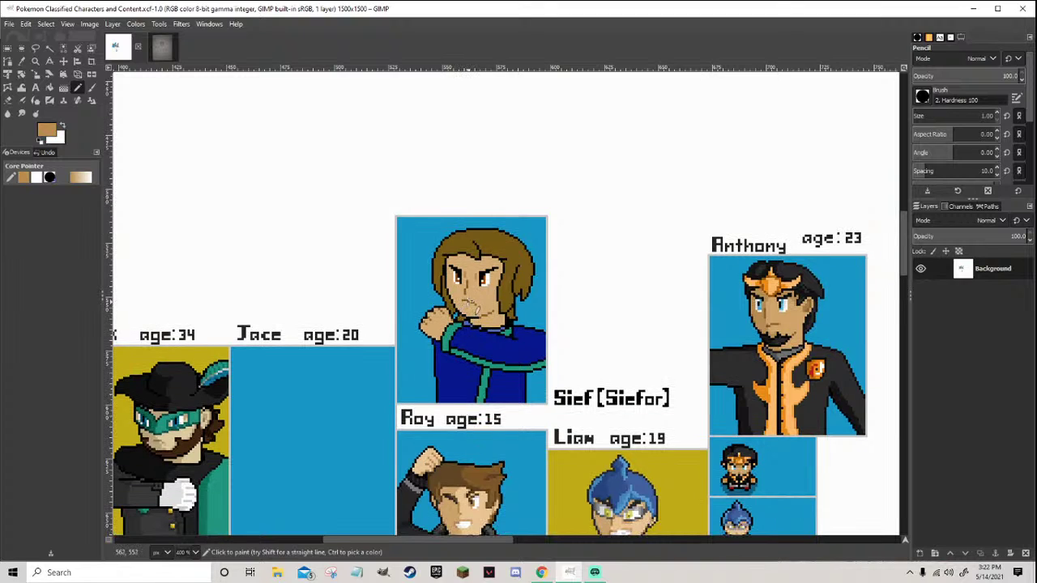
{"action": "scroll", "coordinate": [476, 321], "scroll_direction": "up", "scroll_amount": 3, "text": "ctrl"}
{"action": "left_click", "coordinate": [474, 367]}
{"action": "mouse_move", "coordinate": [472, 362]}
{"action": "left_mouse_down"}
{"action": "mouse_move", "coordinate": [442, 288]}
{"action": "mouse_move", "coordinate": [448, 234]}
{"action": "mouse_move", "coordinate": [477, 216]}
{"action": "left_mouse_up"}
{"action": "left_click", "coordinate": [491, 224], "text": "ctrl"}
{"action": "left_click", "coordinate": [472, 222]}
{"action": "left_click", "coordinate": [470, 217], "text": "ctrl"}
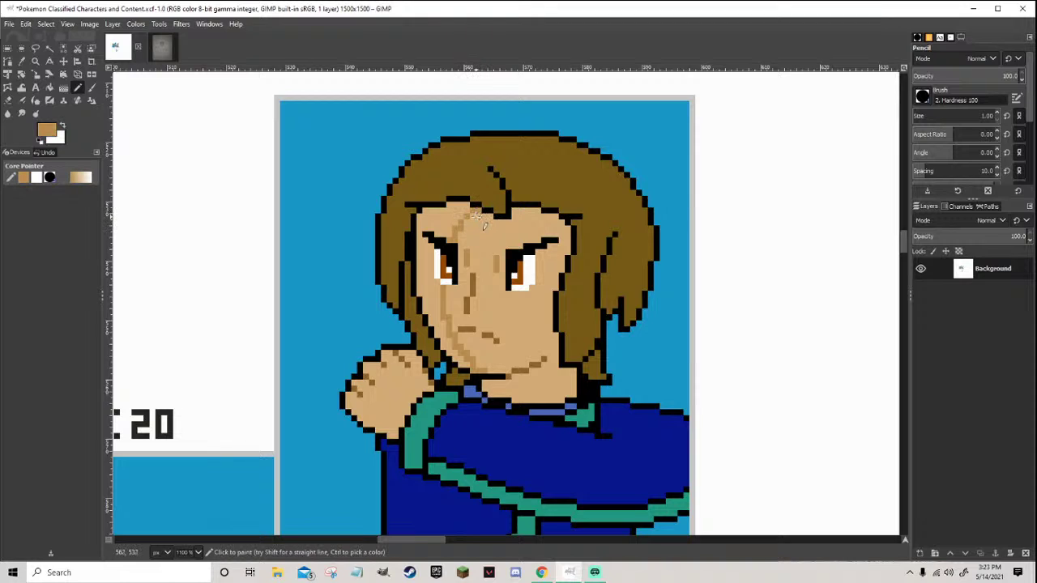
Bucket-fill the face area between the shadow boundary and the hair with light brown, and return to the Pencil tool
{"action": "left_click", "coordinate": [49, 87]}
{"action": "left_click", "coordinate": [420, 217]}
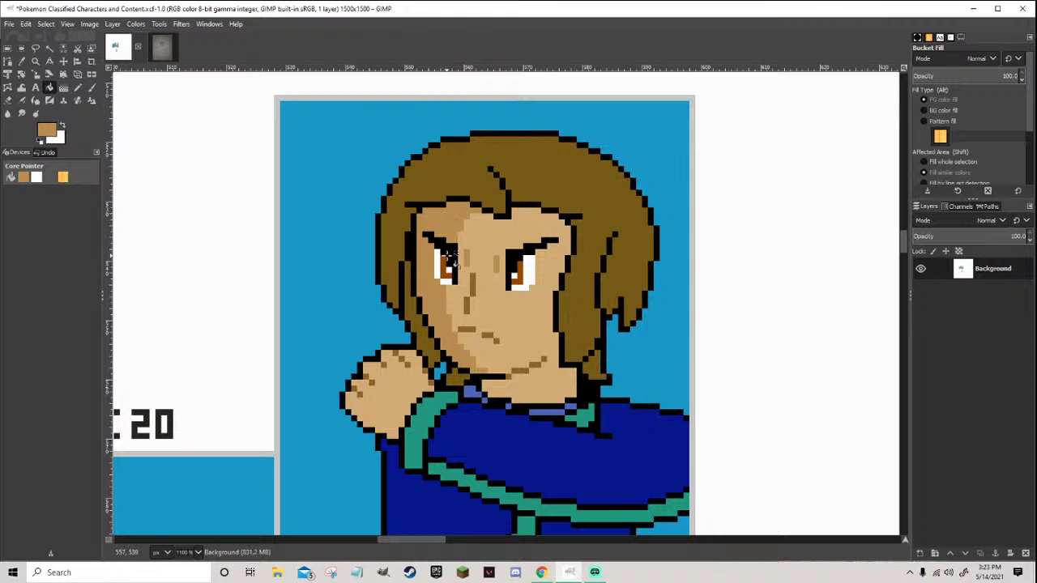
{"action": "left_click", "coordinate": [78, 87]}
{"action": "key", "text": "1"}
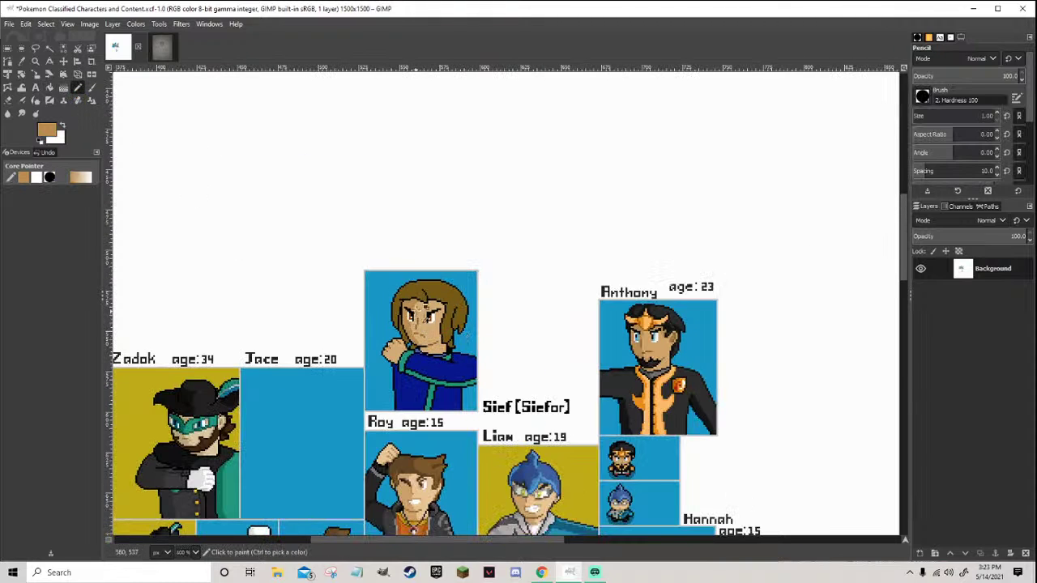
Try a small light-brown shadow patch on the forehead beside the tip of the central hair strand
{"action": "key", "text": "5"}
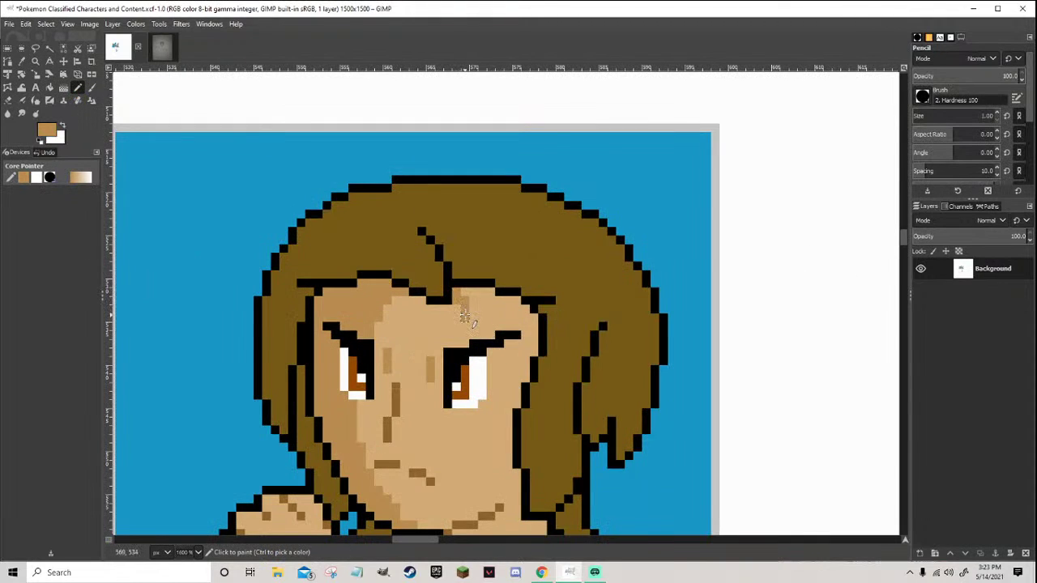
{"action": "left_click", "coordinate": [460, 314]}
{"action": "left_click", "coordinate": [445, 310]}
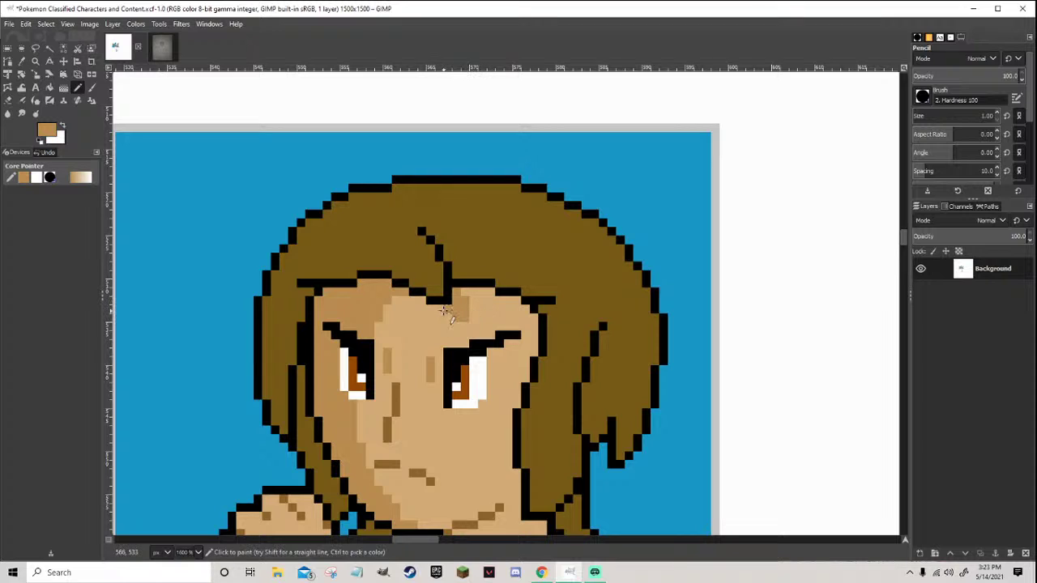
{"action": "key", "text": "1"}
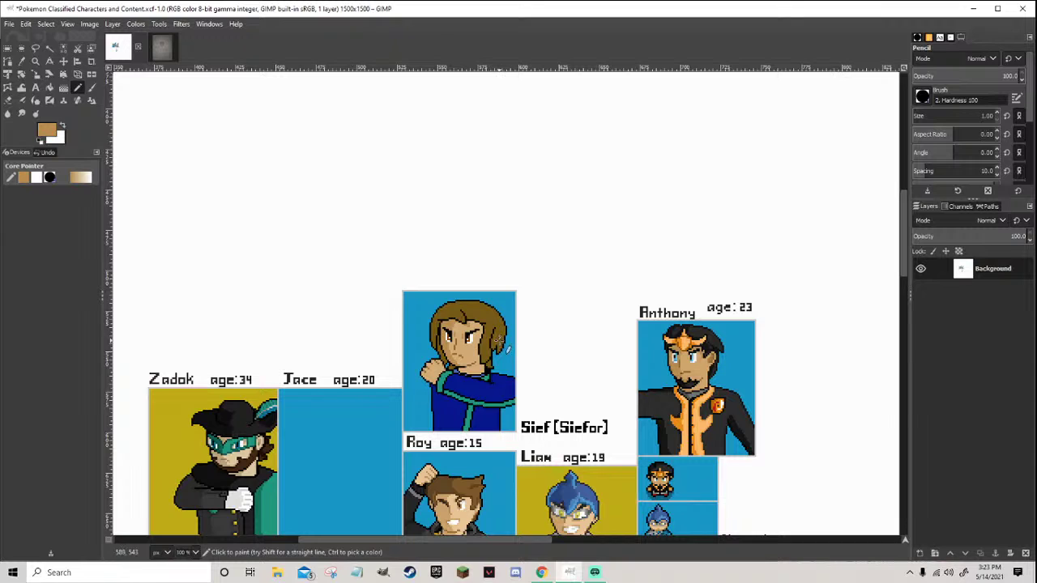
Cover the small forehead patch with skin tone and extend the side shadow under the fringe to the central hair strand
{"action": "scroll", "coordinate": [462, 323], "scroll_direction": "up", "scroll_amount": 9}
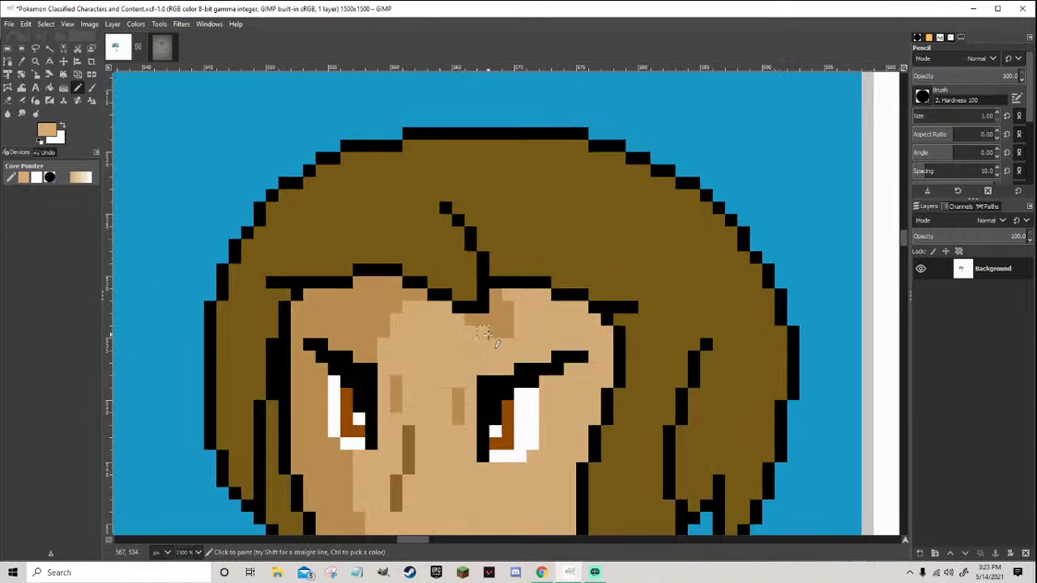
{"action": "left_click", "coordinate": [413, 308], "text": "ctrl"}
{"action": "mouse_move", "coordinate": [413, 308]}
{"action": "left_mouse_down"}
{"action": "mouse_move", "coordinate": [432, 307]}
{"action": "mouse_move", "coordinate": [447, 334]}
{"action": "mouse_move", "coordinate": [433, 345]}
{"action": "mouse_move", "coordinate": [404, 322]}
{"action": "mouse_move", "coordinate": [421, 332]}
{"action": "left_mouse_up"}
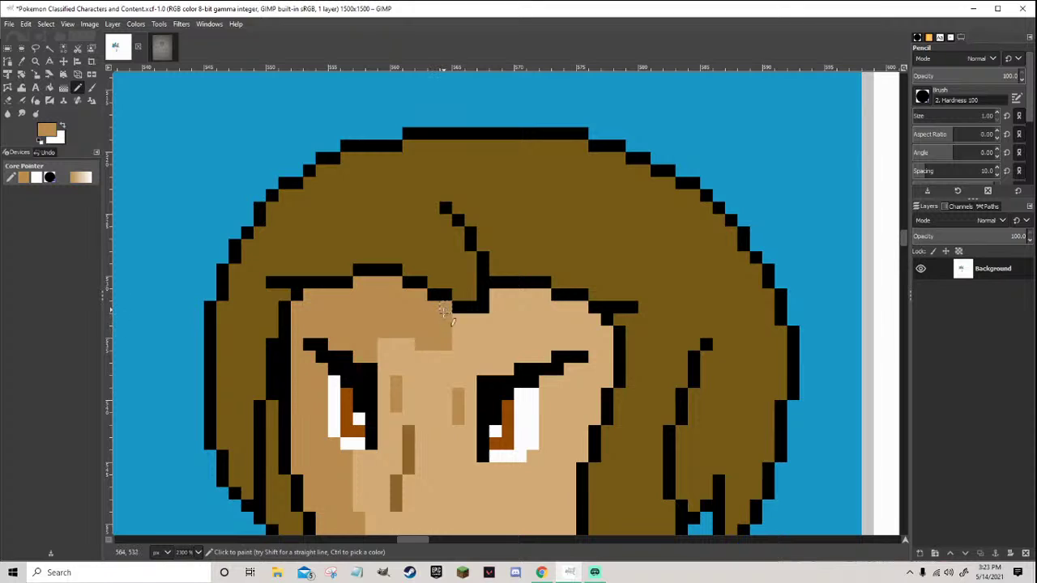
Add a one-pixel-high light-brown shadow under the fringe on the unshaded side of the central hair strand, and save the image
{"action": "scroll", "coordinate": [430, 328], "scroll_direction": "down", "scroll_amount": 6}
{"action": "scroll", "coordinate": [460, 379], "scroll_direction": "up", "scroll_amount": 3}
{"action": "scroll", "coordinate": [452, 374], "scroll_direction": "up", "scroll_amount": 3}
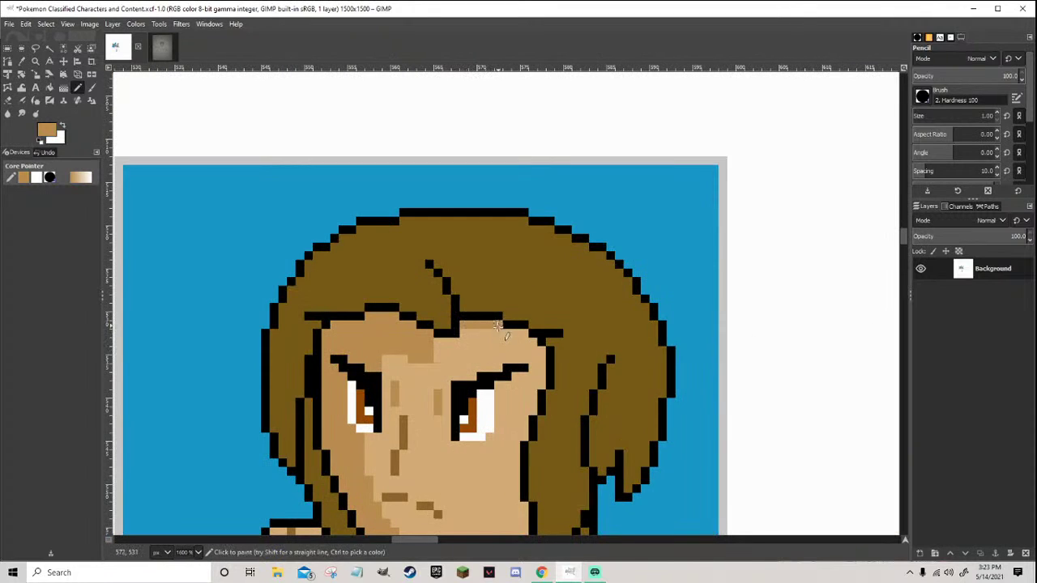
{"action": "scroll", "coordinate": [497, 327], "scroll_direction": "down", "scroll_amount": 6}
{"action": "scroll", "coordinate": [567, 394], "scroll_direction": "up", "scroll_amount": 2}
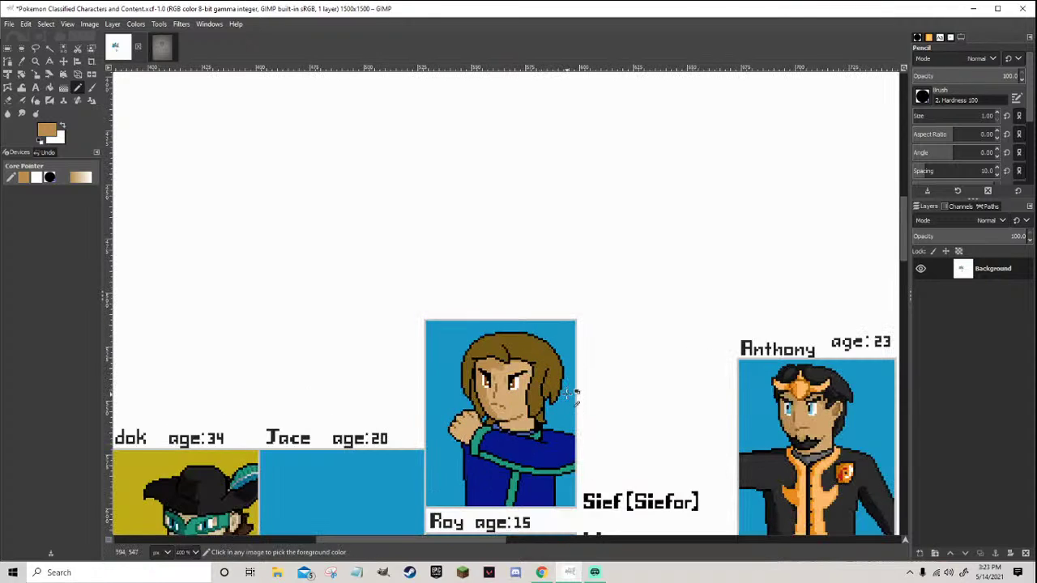
{"action": "key", "text": "ctrl+s"}
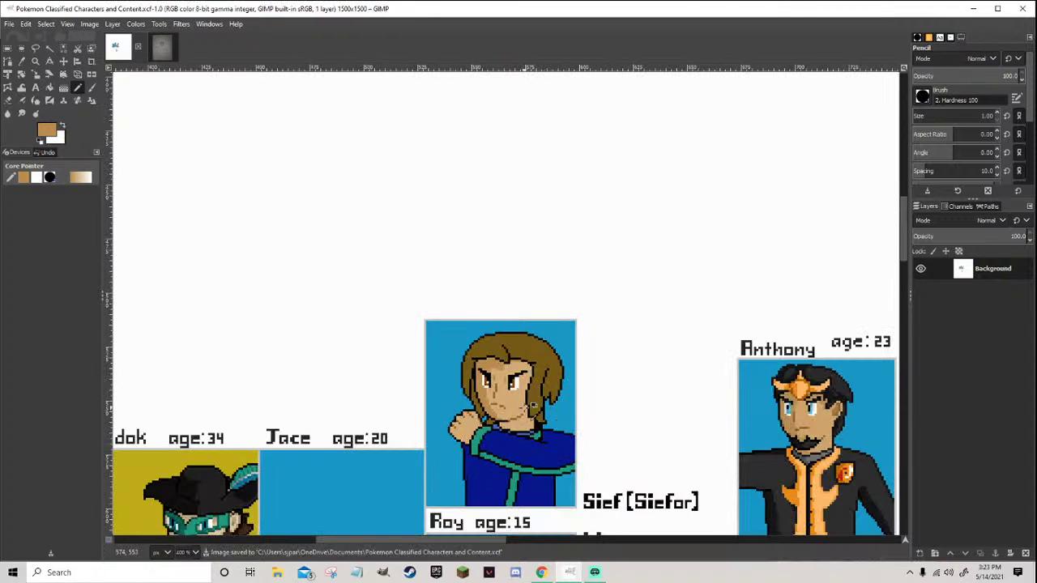
{"action": "scroll", "coordinate": [515, 405], "scroll_direction": "up", "scroll_amount": 4}
{"action": "scroll", "coordinate": [422, 377], "scroll_direction": "up", "scroll_amount": 1}
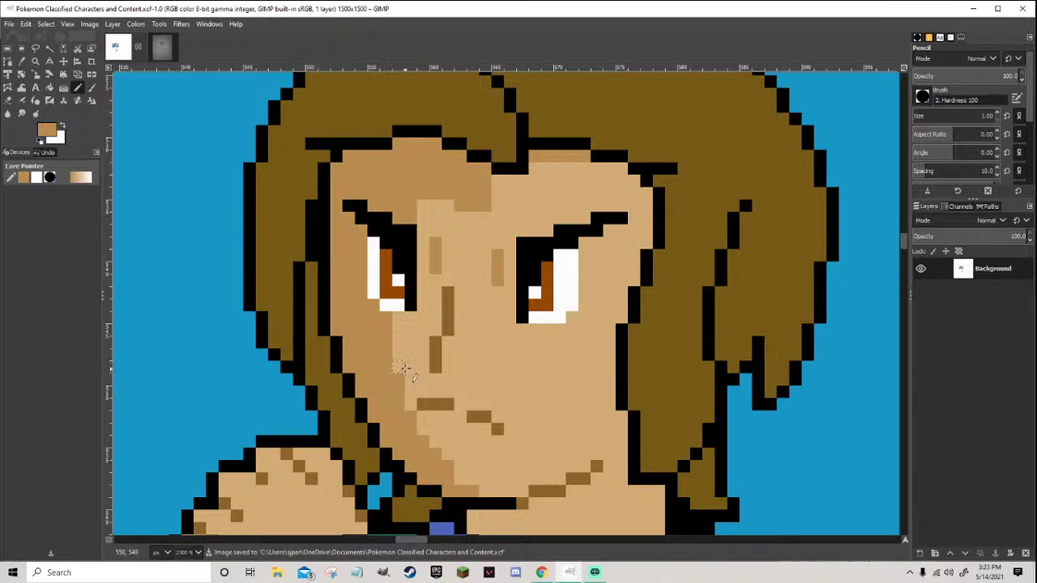
{"action": "scroll", "coordinate": [402, 368], "scroll_direction": "down", "scroll_amount": 4}
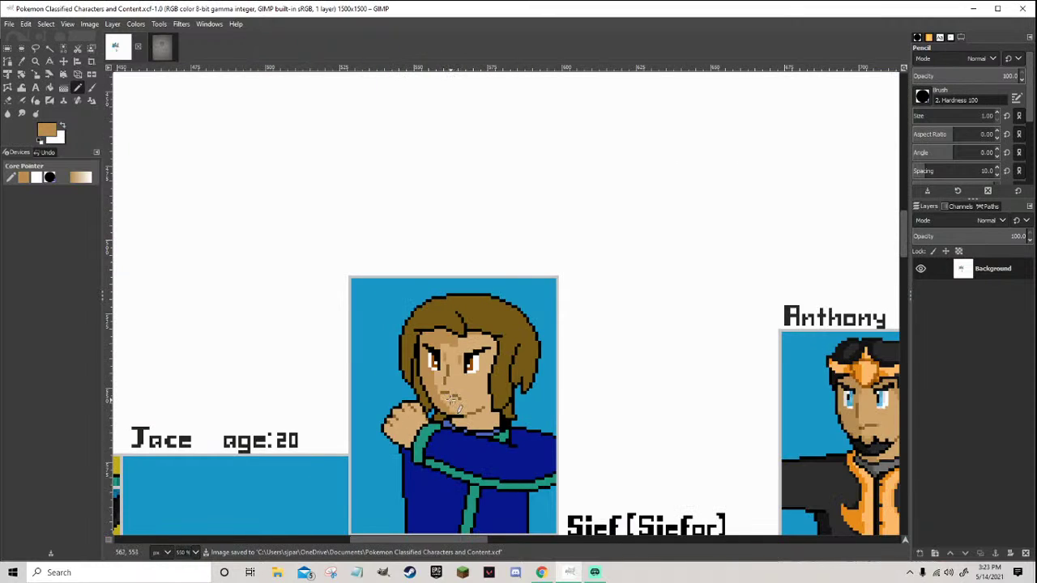
{"action": "scroll", "coordinate": [452, 400], "scroll_direction": "up", "scroll_amount": 4}
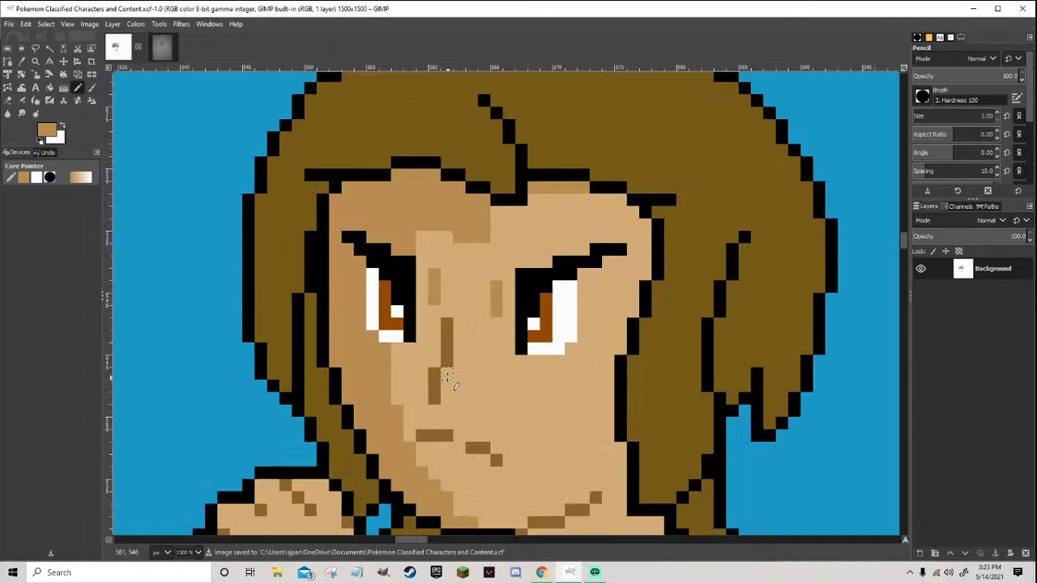
{"action": "scroll", "coordinate": [446, 376], "scroll_direction": "down", "scroll_amount": 5}
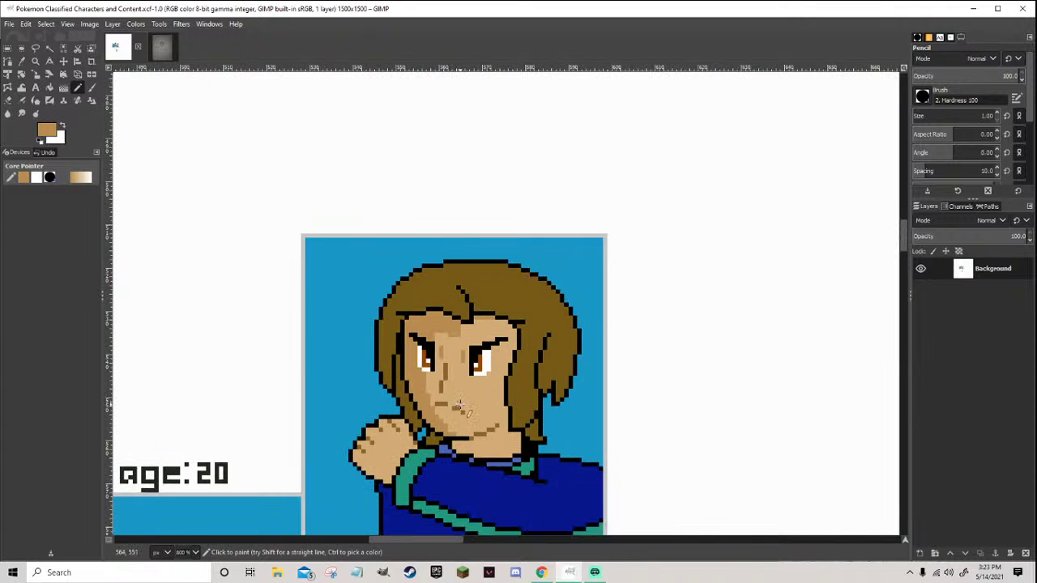
Extend the light-brown side shadow across the skin gap between the shaded eye and the nose line, down beside the nose
{"action": "scroll", "coordinate": [445, 455], "scroll_direction": "up", "scroll_amount": 4}
{"action": "left_click", "coordinate": [454, 463]}
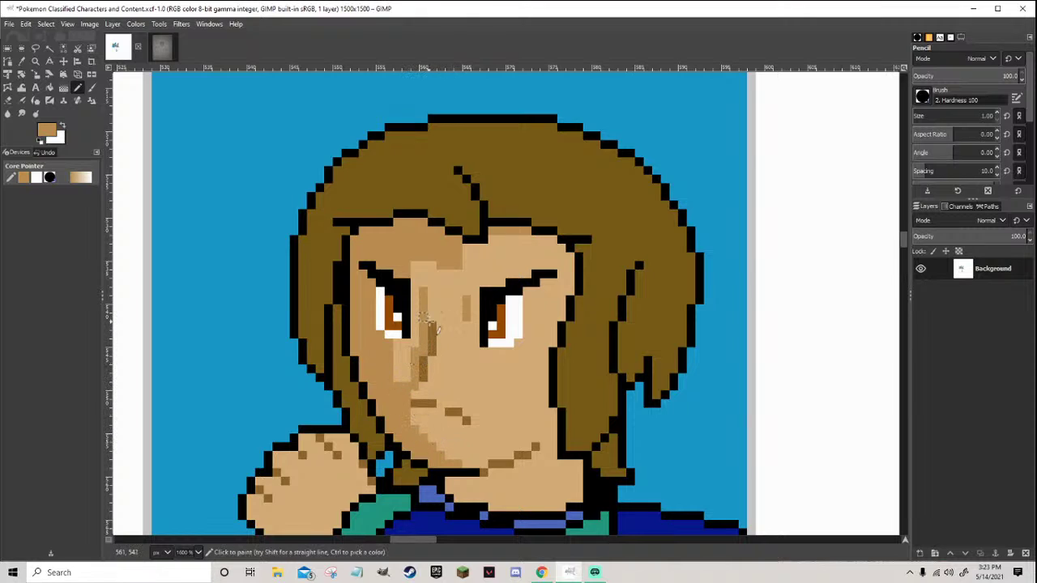
{"action": "mouse_move", "coordinate": [415, 271]}
{"action": "left_mouse_down"}
{"action": "mouse_move", "coordinate": [414, 343]}
{"action": "mouse_move", "coordinate": [389, 370]}
{"action": "mouse_move", "coordinate": [409, 357]}
{"action": "left_mouse_up"}
{"action": "scroll", "coordinate": [409, 356], "scroll_direction": "down", "scroll_amount": 8}
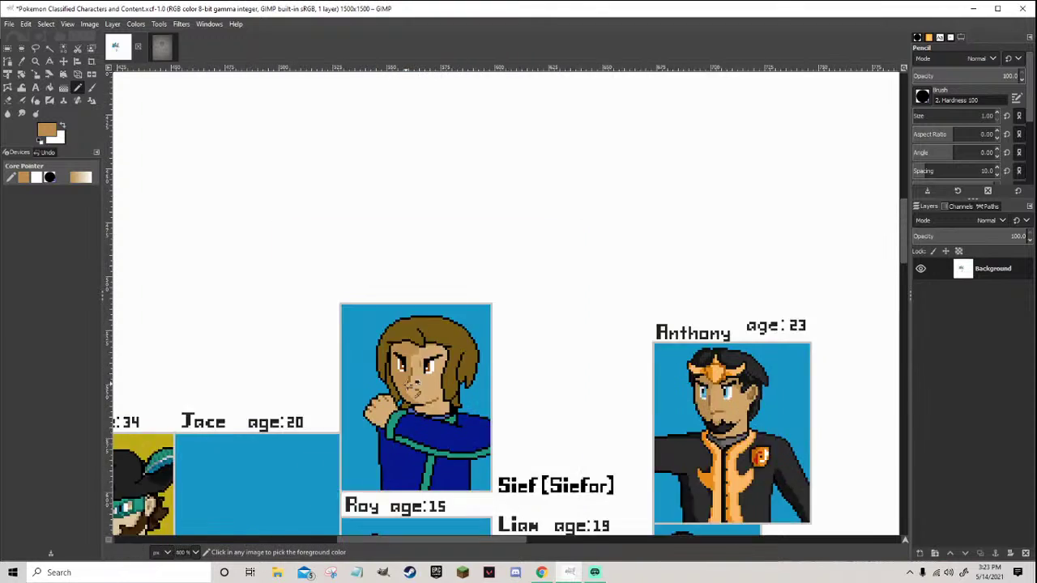
Extend the light-brown side shadow around the shaded mouth corner down towards the chin, and save the image
{"action": "scroll", "coordinate": [415, 394], "scroll_direction": "up", "scroll_amount": 8}
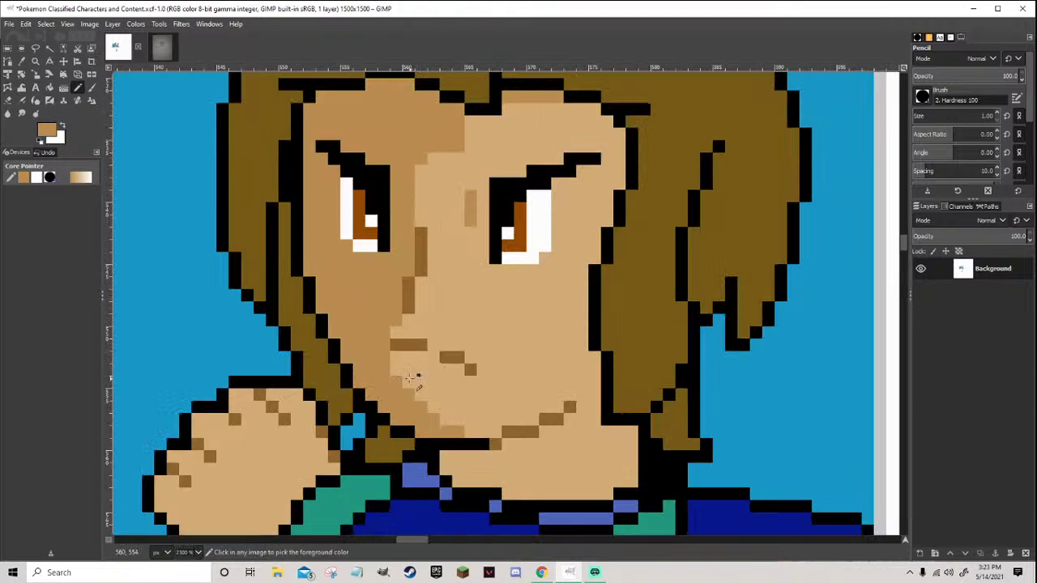
{"action": "left_click_drag", "start_coordinate": [397, 359], "coordinate": [421, 397]}
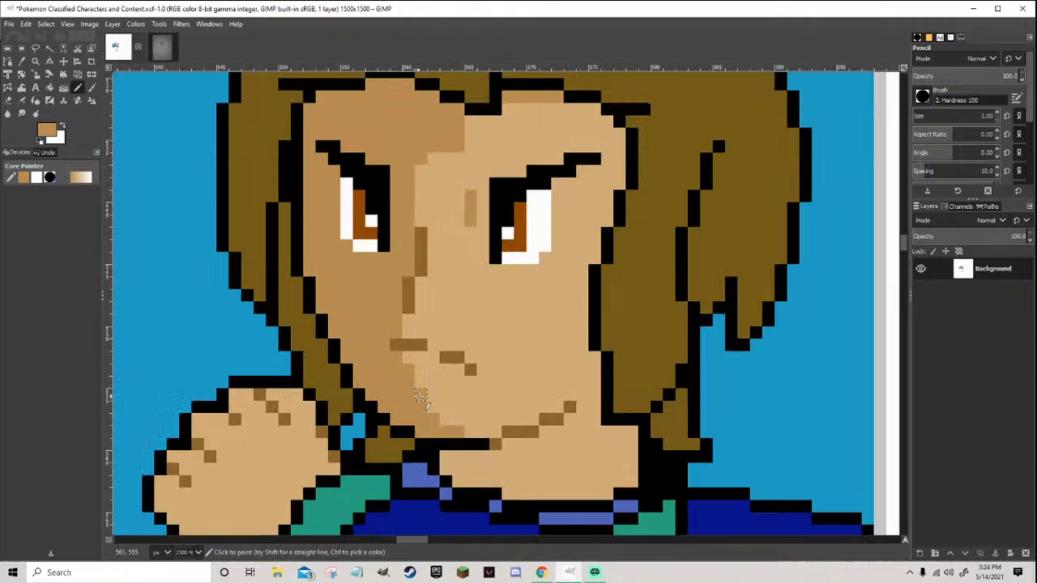
{"action": "scroll", "coordinate": [461, 438], "scroll_direction": "down", "scroll_amount": 8}
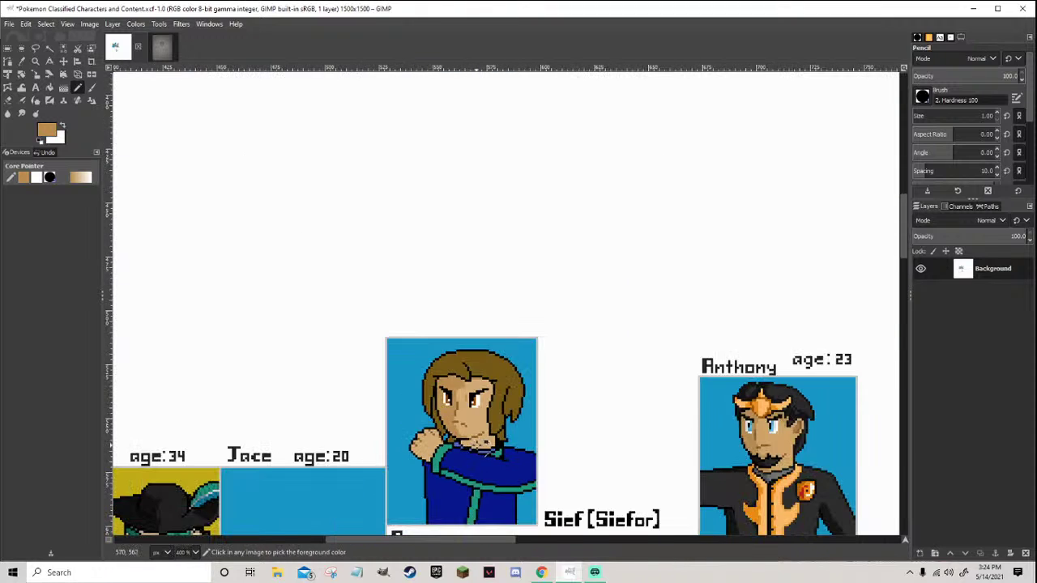
{"action": "scroll", "coordinate": [486, 449], "scroll_direction": "up", "scroll_amount": 8}
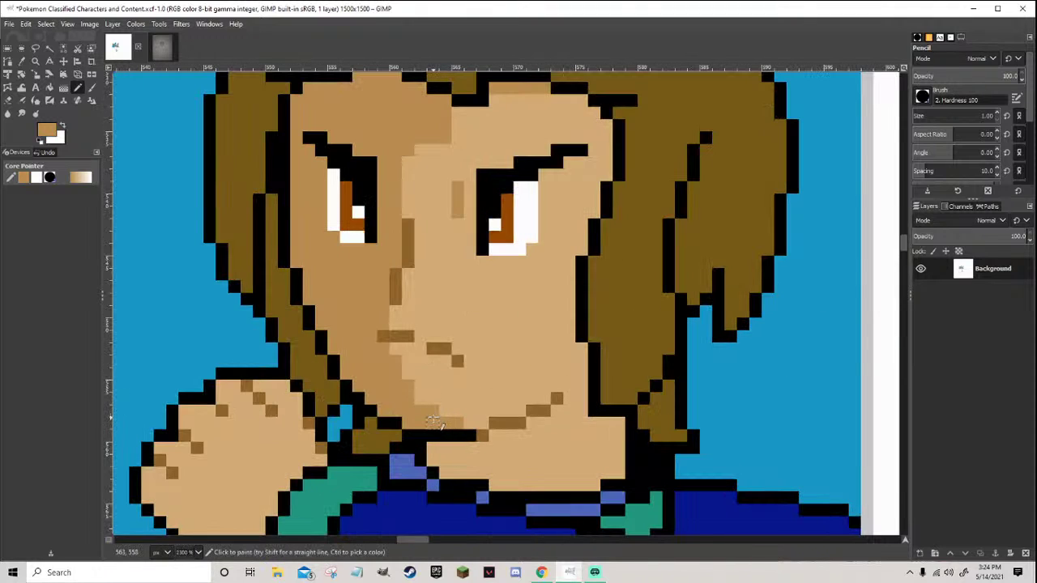
{"action": "scroll", "coordinate": [414, 400], "scroll_direction": "down", "scroll_amount": 8}
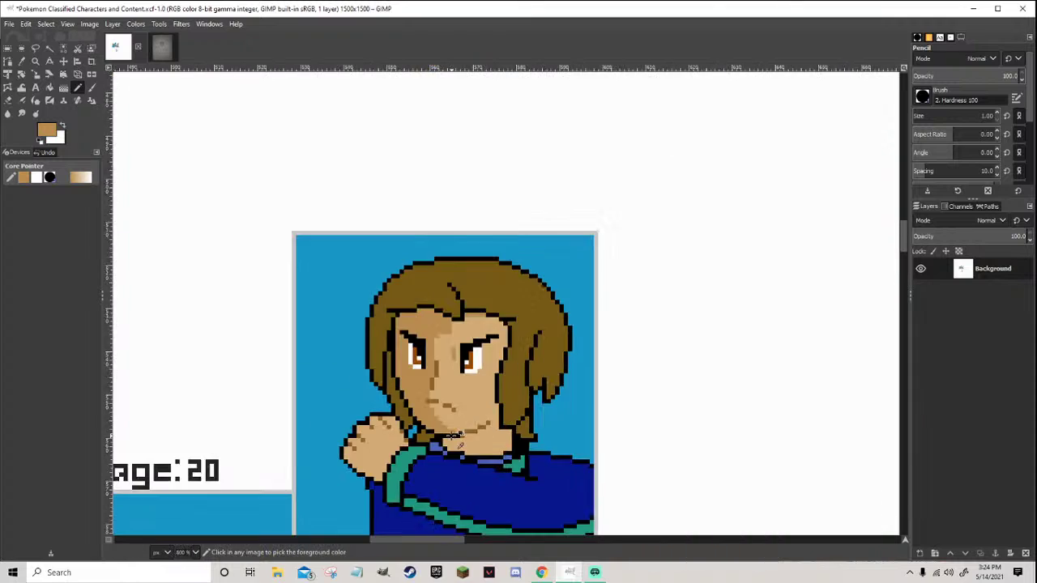
{"action": "scroll", "coordinate": [462, 440], "scroll_direction": "down", "scroll_amount": 1}
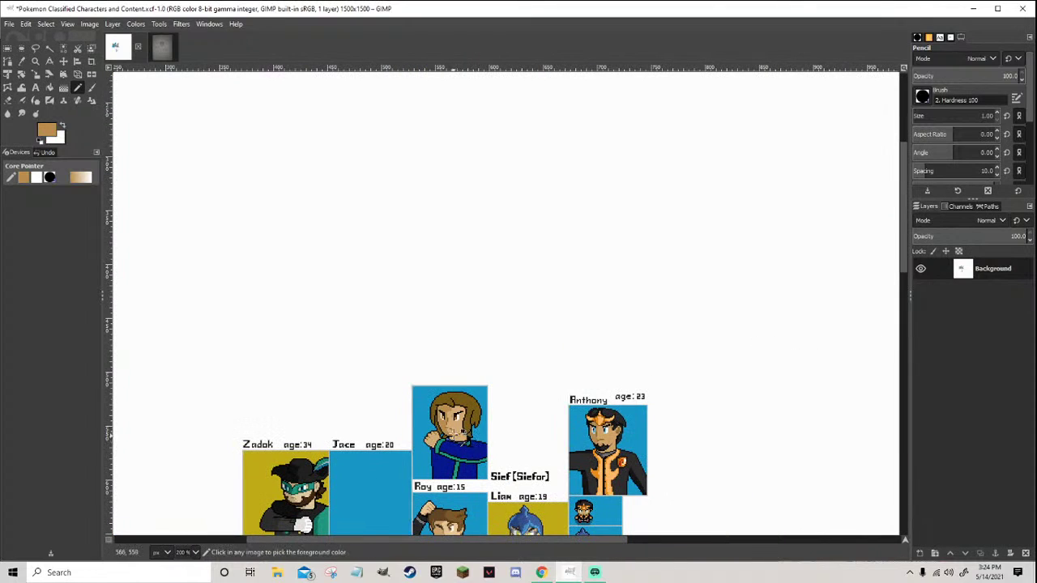
{"action": "scroll", "coordinate": [467, 440], "scroll_direction": "up", "scroll_amount": 6}
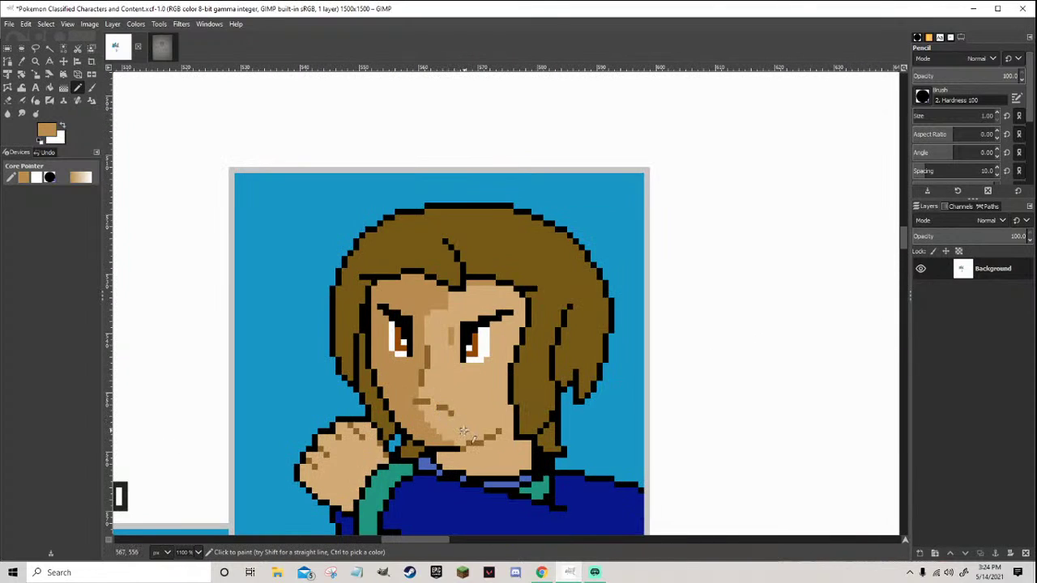
{"action": "scroll", "coordinate": [463, 433], "scroll_direction": "down", "scroll_amount": 6}
{"action": "key", "text": "ctrl+s"}
{"action": "scroll", "coordinate": [478, 443], "scroll_direction": "up", "scroll_amount": 3}
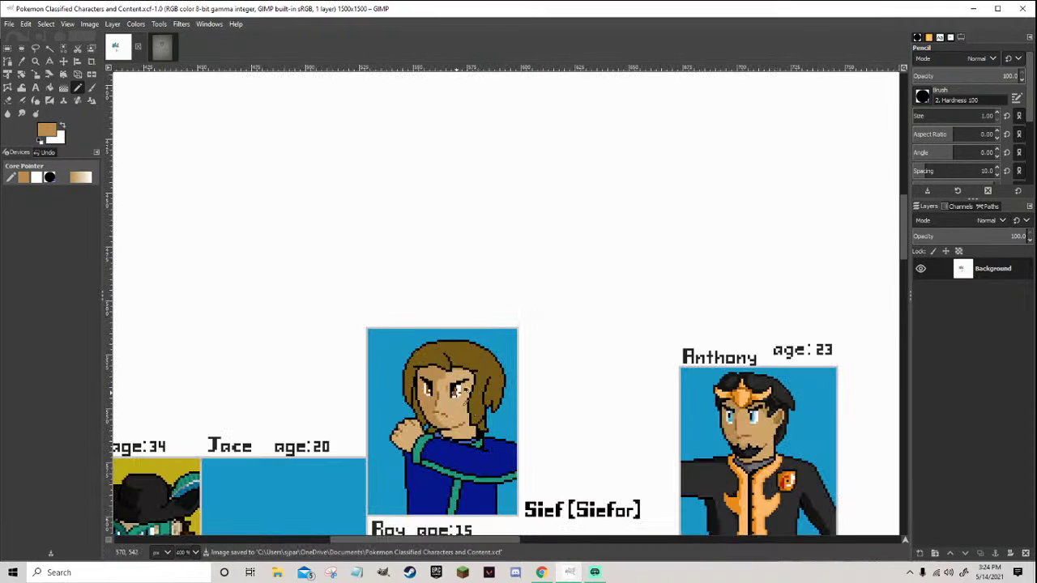
Darken the sampled eye white to light grey and recolour the white pixels of the eye on the shadowed side
{"action": "scroll", "coordinate": [462, 401], "scroll_direction": "up", "scroll_amount": 3}
{"action": "left_click", "coordinate": [401, 381], "text": "ctrl"}
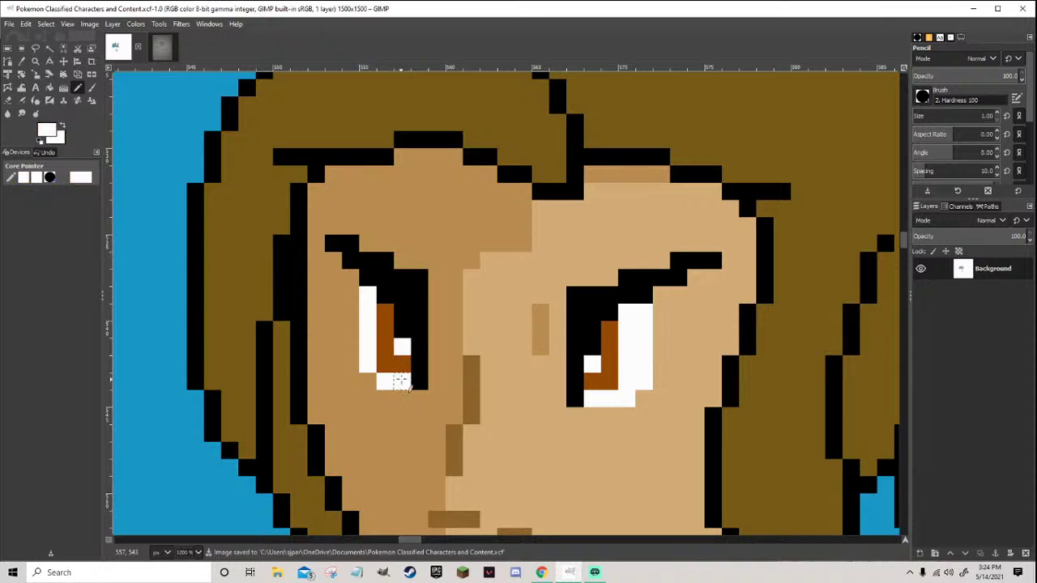
{"action": "left_click", "coordinate": [45, 134]}
{"action": "left_click_drag", "start_coordinate": [14, 79], "coordinate": [10, 99]}
{"action": "left_click", "coordinate": [142, 223]}
{"action": "left_click", "coordinate": [367, 296]}
{"action": "mouse_move", "coordinate": [368, 324]}
{"action": "left_mouse_down"}
{"action": "mouse_move", "coordinate": [367, 363]}
{"action": "mouse_move", "coordinate": [385, 382]}
{"action": "mouse_move", "coordinate": [405, 356]}
{"action": "left_mouse_up"}
{"action": "scroll", "coordinate": [497, 396], "scroll_direction": "down", "scroll_amount": 3, "text": "ctrl"}
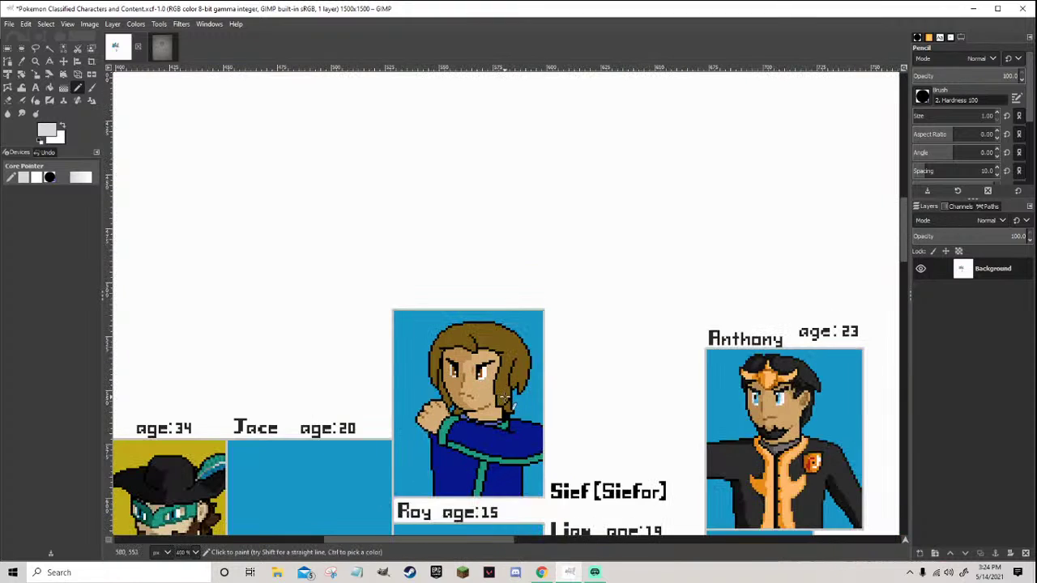
{"action": "scroll", "coordinate": [498, 396], "scroll_direction": "down", "scroll_amount": 2, "text": "ctrl"}
{"action": "scroll", "coordinate": [473, 379], "scroll_direction": "up", "scroll_amount": 6, "text": "ctrl"}
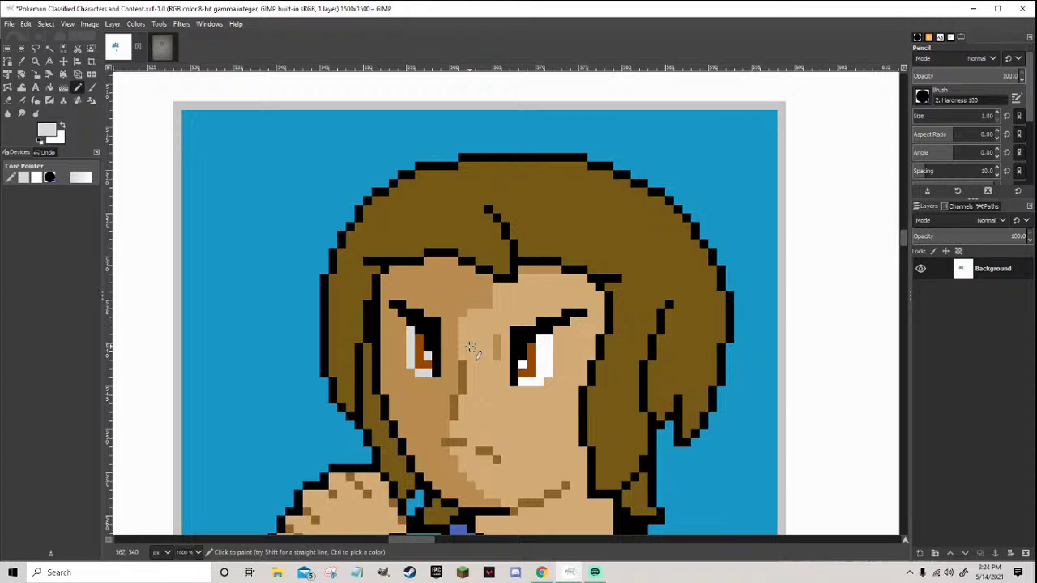
Save the image, mix a darker brown (584109) from the hair colour, and repaint the first two pixels of the black parting line
{"action": "key", "text": "ctrl+s"}
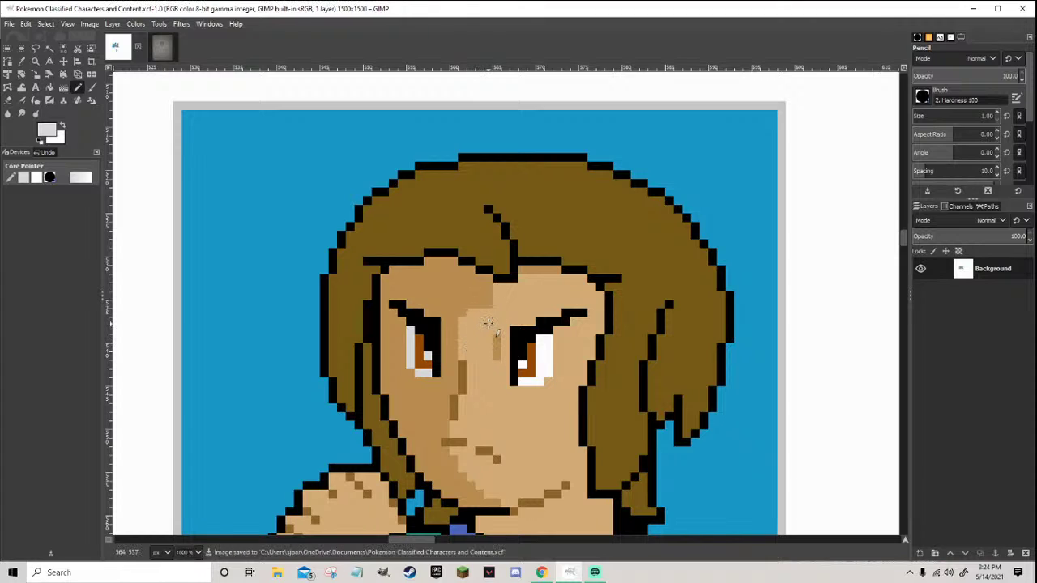
{"action": "left_click", "coordinate": [497, 232], "text": "ctrl"}
{"action": "scroll", "coordinate": [478, 227], "scroll_direction": "up", "scroll_amount": 1, "text": "ctrl"}
{"action": "left_click", "coordinate": [55, 132]}
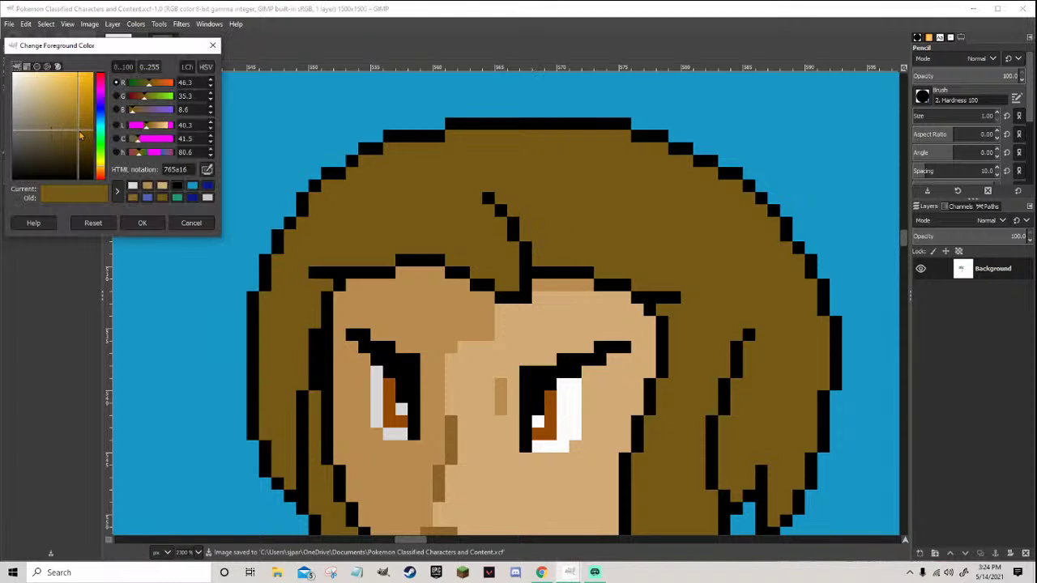
{"action": "left_click", "coordinate": [85, 144]}
{"action": "left_click", "coordinate": [142, 223]}
{"action": "left_click", "coordinate": [486, 197]}
{"action": "left_click", "coordinate": [500, 210]}
Darken the brown further and recolour the black parting strand and the hairline tip beside the white-lit eye with it
{"action": "left_click", "coordinate": [48, 132]}
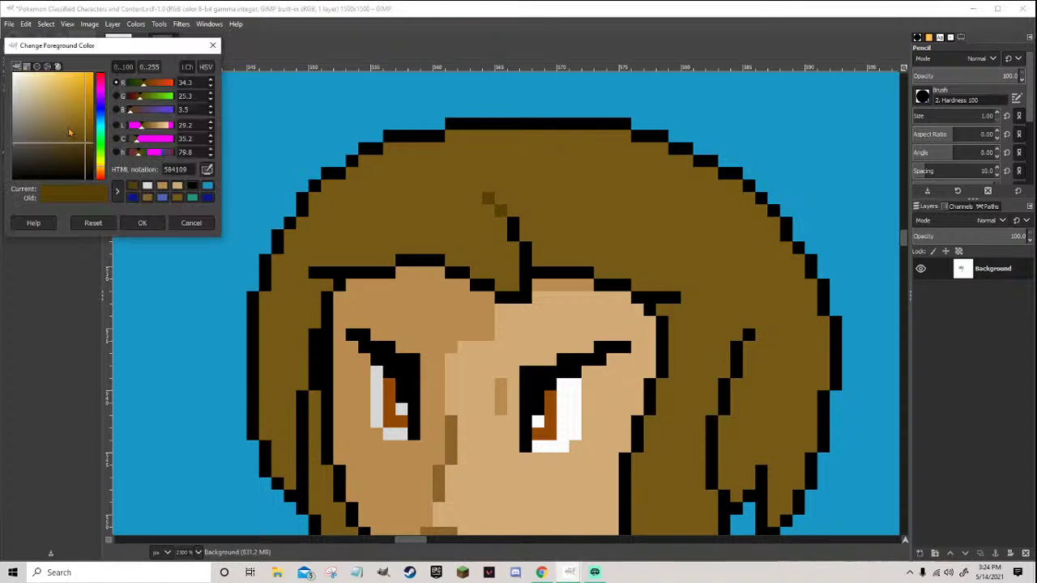
{"action": "left_click_drag", "start_coordinate": [88, 146], "coordinate": [90, 162]}
{"action": "left_click", "coordinate": [142, 223]}
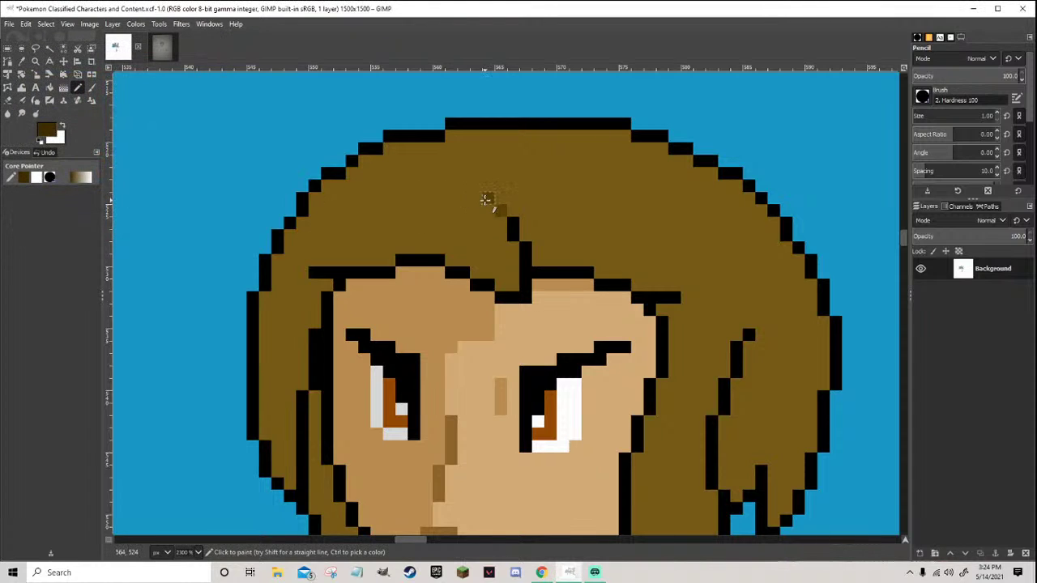
{"action": "mouse_move", "coordinate": [512, 221]}
{"action": "left_mouse_down"}
{"action": "mouse_move", "coordinate": [539, 283]}
{"action": "mouse_move", "coordinate": [573, 277]}
{"action": "left_mouse_up"}
Recolour the long black strand line inside the wide hair section beside the neck in the dark brown
{"action": "scroll", "coordinate": [545, 288], "scroll_direction": "down", "scroll_amount": 3}
{"action": "scroll", "coordinate": [545, 289], "scroll_direction": "up", "scroll_amount": 3}
{"action": "scroll", "coordinate": [573, 277], "scroll_direction": "down", "scroll_amount": 5}
{"action": "scroll", "coordinate": [632, 324], "scroll_direction": "up", "scroll_amount": 4}
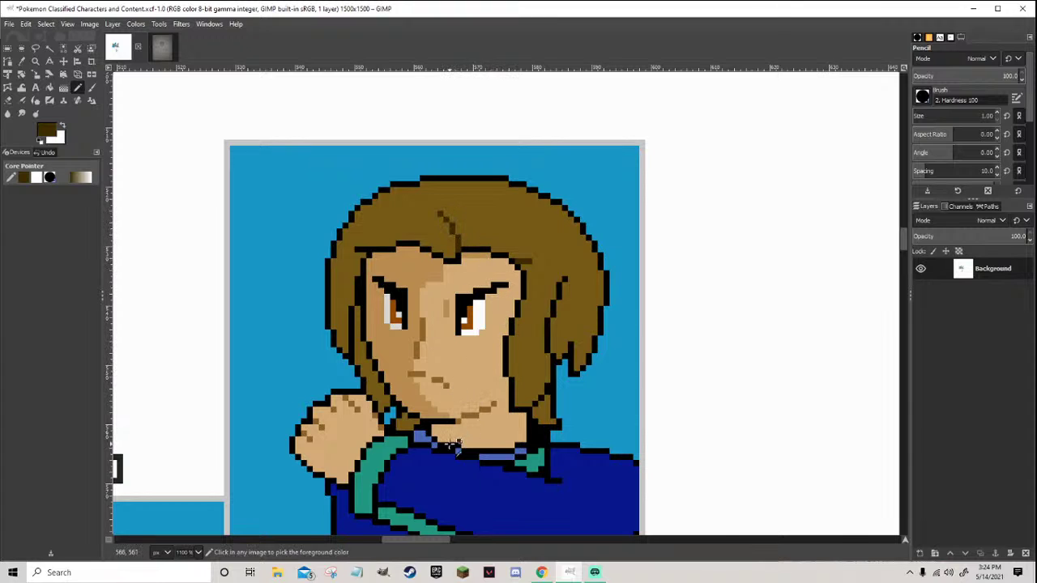
{"action": "scroll", "coordinate": [460, 394], "scroll_direction": "up", "scroll_amount": 2}
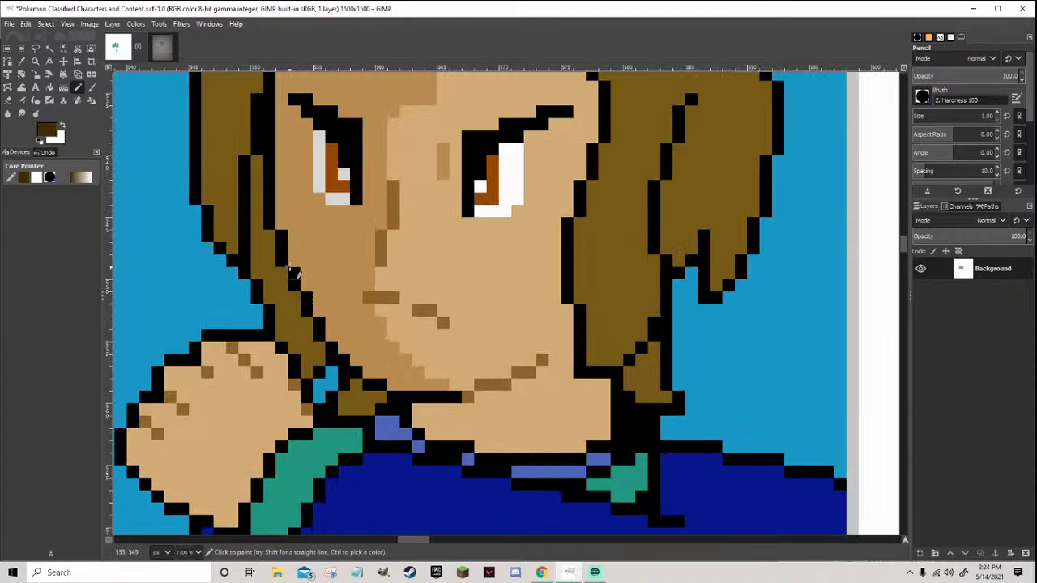
{"action": "scroll", "coordinate": [293, 273], "scroll_direction": "down", "scroll_amount": 2}
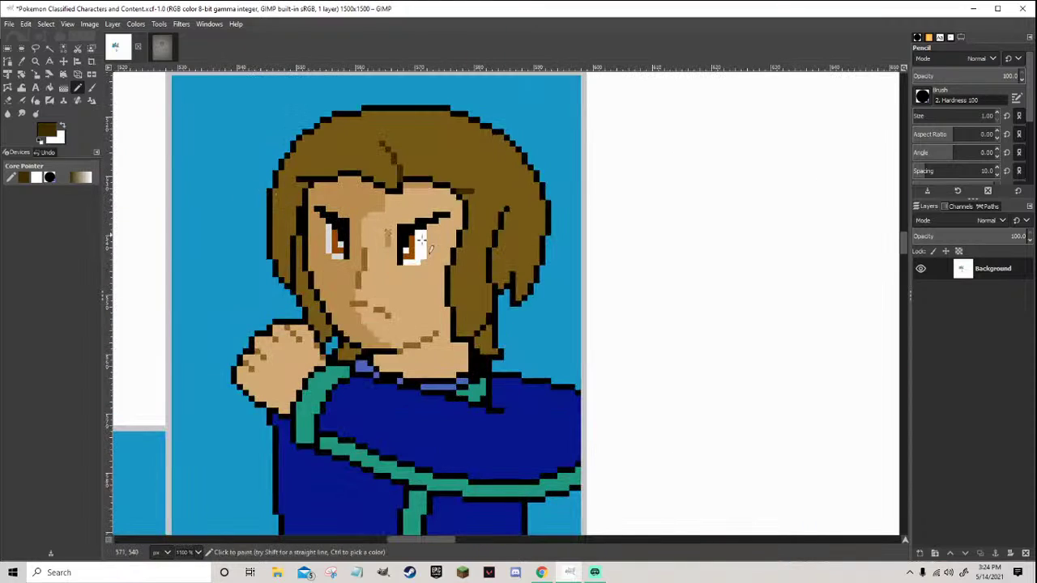
{"action": "scroll", "coordinate": [471, 243], "scroll_direction": "up", "scroll_amount": 2}
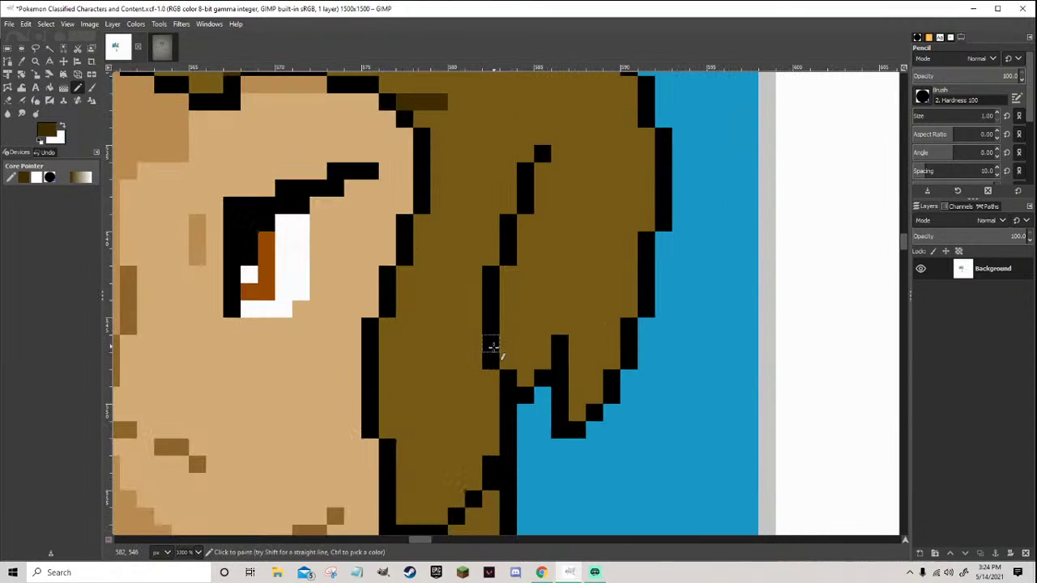
{"action": "mouse_move", "coordinate": [492, 338]}
{"action": "left_mouse_down"}
{"action": "mouse_move", "coordinate": [490, 280]}
{"action": "mouse_move", "coordinate": [506, 269]}
{"action": "mouse_move", "coordinate": [527, 202]}
{"action": "left_mouse_up"}
Recolour the black strand lines inside the narrow hair section on the shaded side of the face in dark brown
{"action": "scroll", "coordinate": [543, 155], "scroll_direction": "down", "scroll_amount": 6}
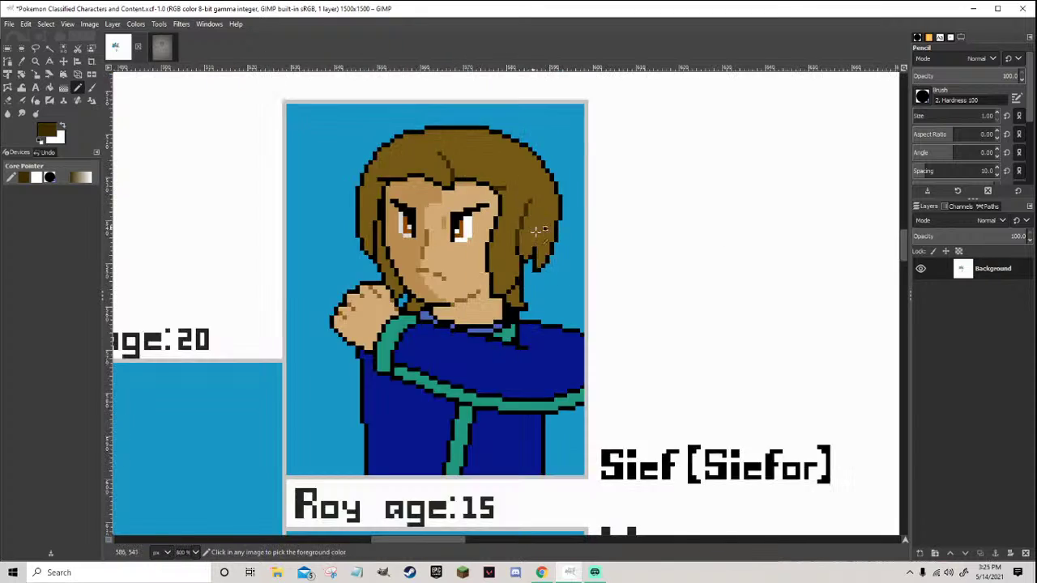
{"action": "scroll", "coordinate": [484, 202], "scroll_direction": "up", "scroll_amount": 2}
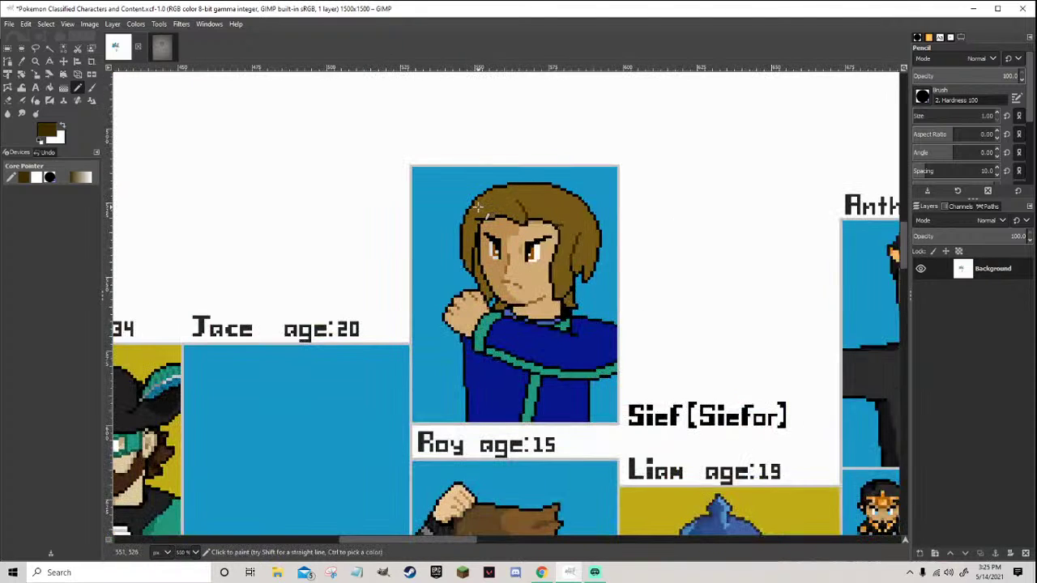
{"action": "scroll", "coordinate": [484, 209], "scroll_direction": "up", "scroll_amount": 3}
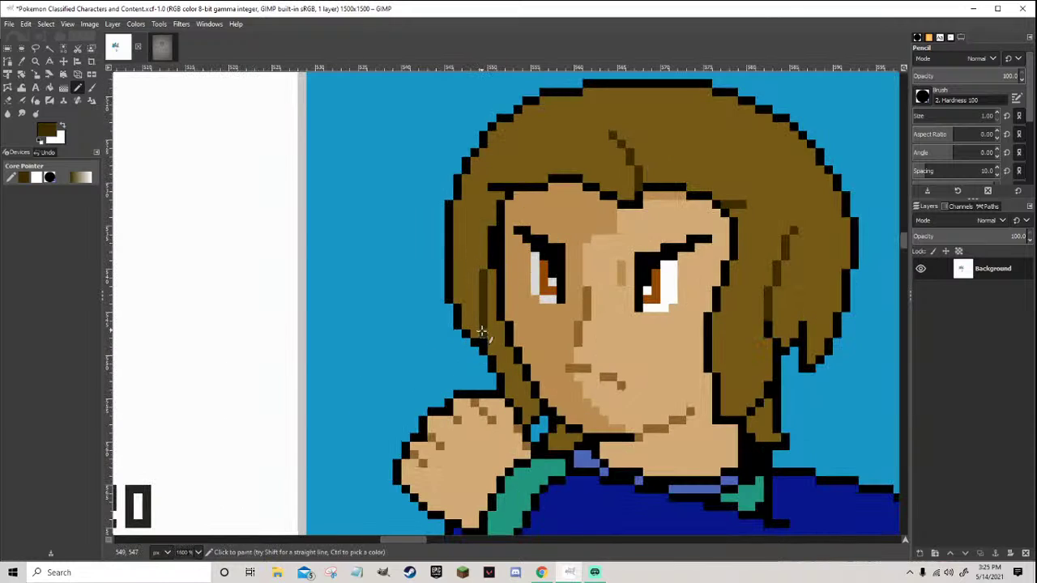
{"action": "scroll", "coordinate": [483, 342], "scroll_direction": "down", "scroll_amount": 5}
{"action": "scroll", "coordinate": [454, 320], "scroll_direction": "up", "scroll_amount": 4}
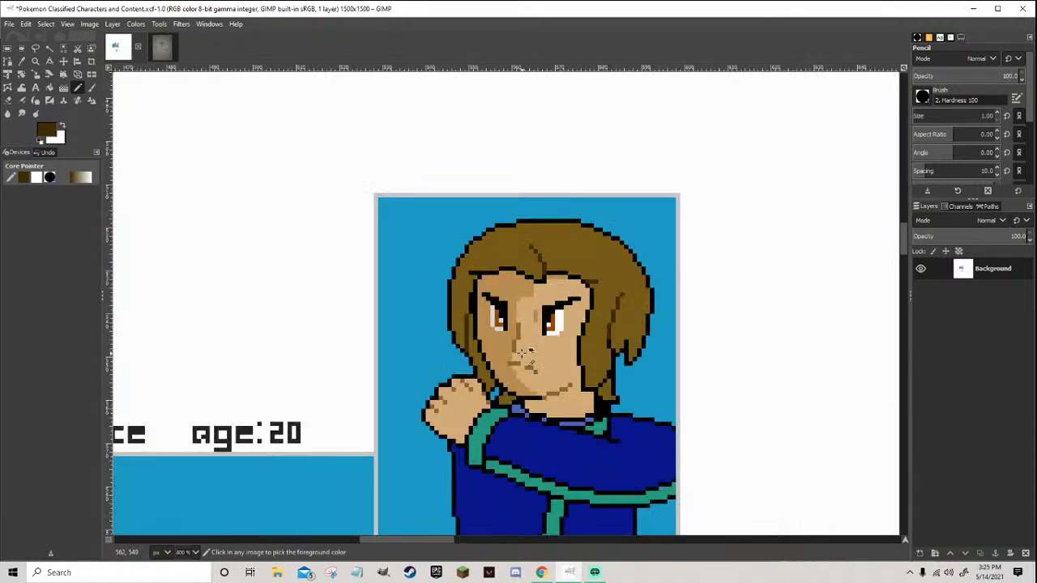
{"action": "scroll", "coordinate": [454, 320], "scroll_direction": "down", "scroll_amount": 2}
{"action": "scroll", "coordinate": [456, 296], "scroll_direction": "up", "scroll_amount": 3}
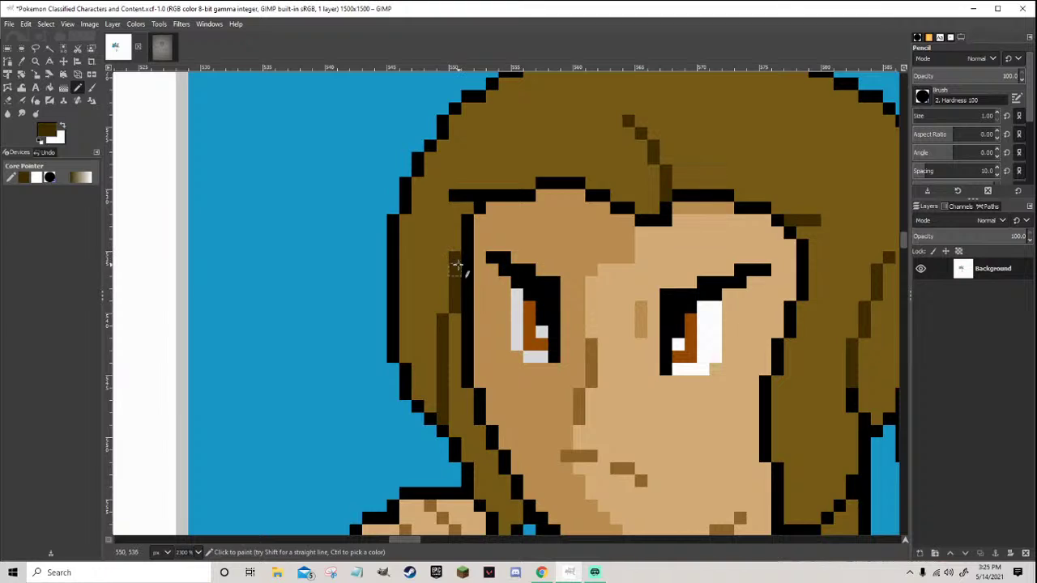
{"action": "scroll", "coordinate": [461, 271], "scroll_direction": "down", "scroll_amount": 3}
{"action": "scroll", "coordinate": [470, 280], "scroll_direction": "down", "scroll_amount": 2}
{"action": "scroll", "coordinate": [474, 285], "scroll_direction": "up", "scroll_amount": 4}
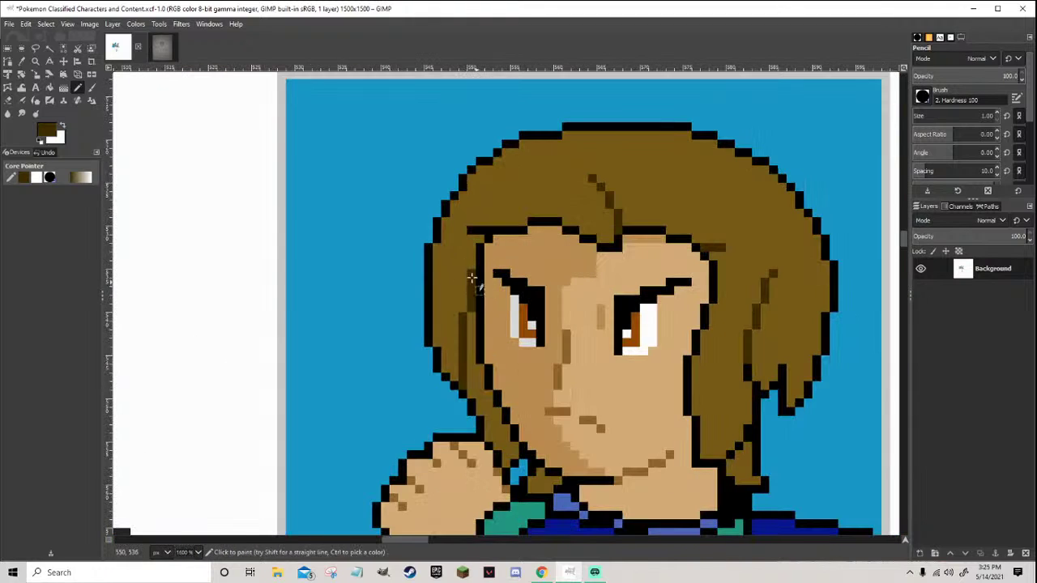
{"action": "scroll", "coordinate": [479, 290], "scroll_direction": "down", "scroll_amount": 1}
{"action": "scroll", "coordinate": [470, 289], "scroll_direction": "up", "scroll_amount": 1}
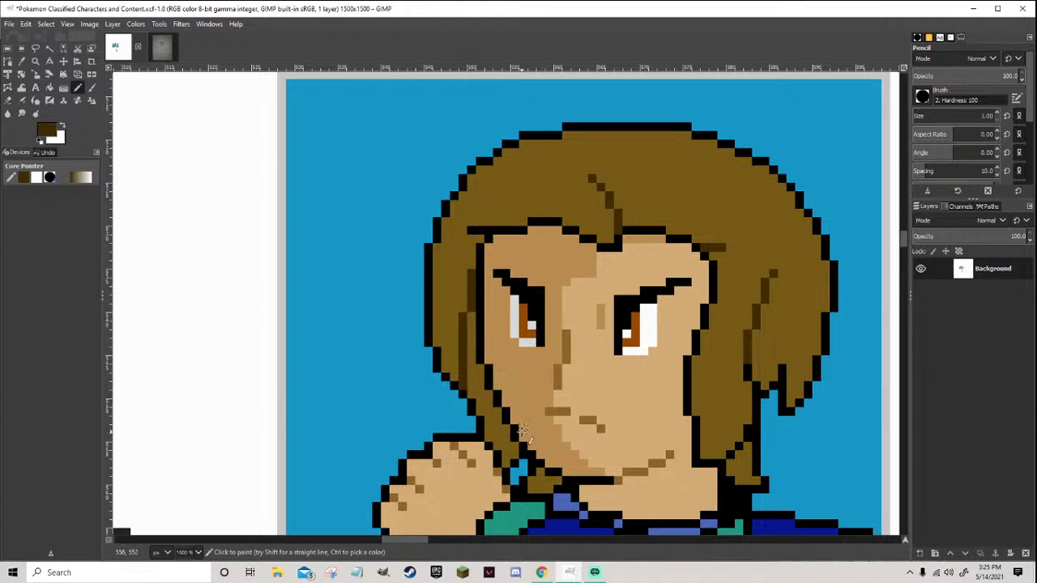
Switch to the YouTube music video in Chrome to check its volume control, and return to GIMP
{"action": "left_click", "coordinate": [541, 572]}
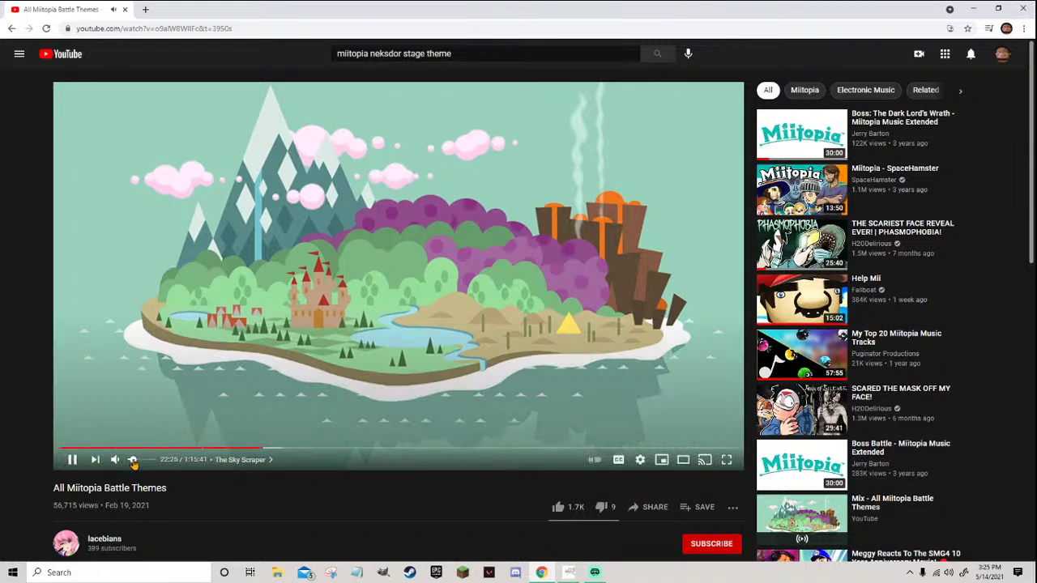
{"action": "left_click", "coordinate": [572, 570]}
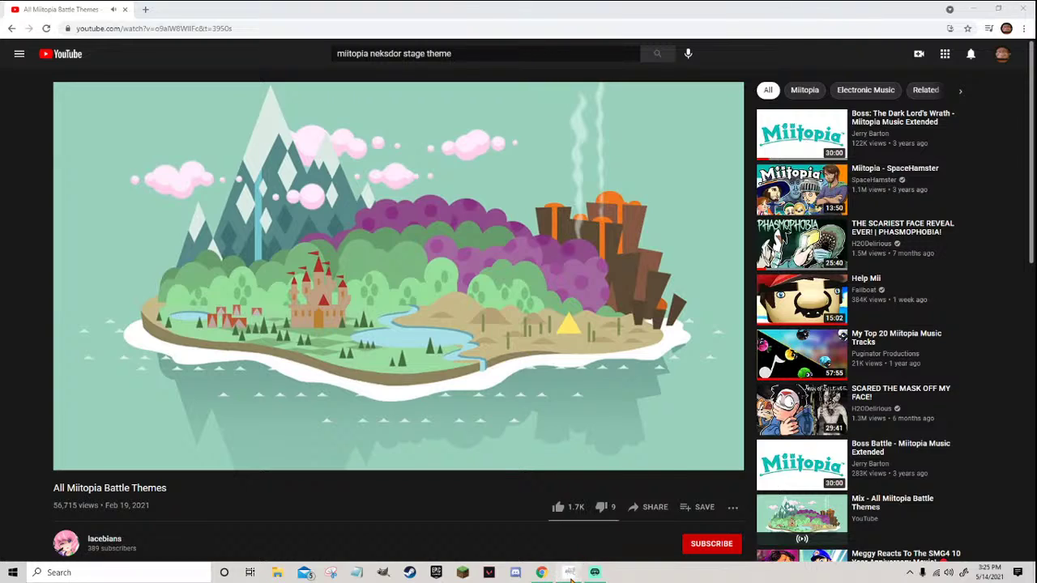
Recolour the black hairline tip above the shaded side of the forehead in dark brown
{"action": "scroll", "coordinate": [518, 356], "scroll_direction": "down", "scroll_amount": 3}
{"action": "scroll", "coordinate": [526, 348], "scroll_direction": "up", "scroll_amount": 5}
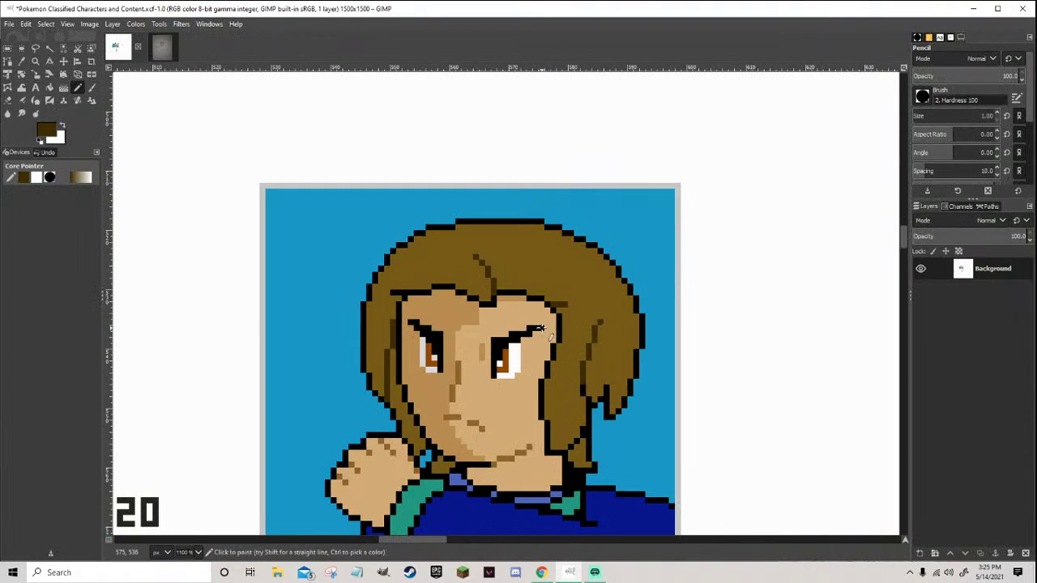
{"action": "scroll", "coordinate": [521, 313], "scroll_direction": "up", "scroll_amount": 1}
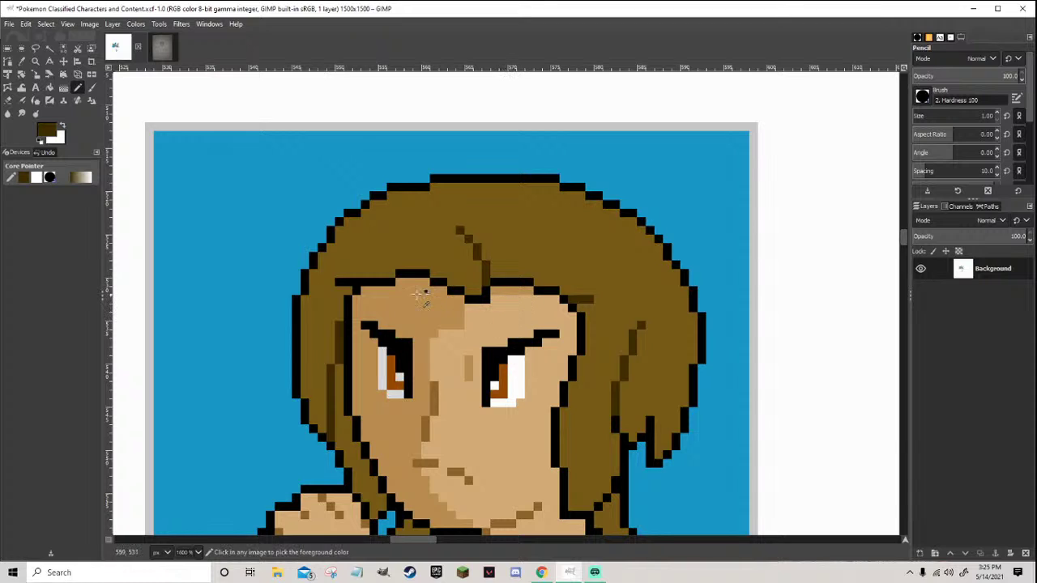
{"action": "scroll", "coordinate": [357, 290], "scroll_direction": "up", "scroll_amount": 1}
{"action": "left_click_drag", "start_coordinate": [352, 280], "coordinate": [328, 278]}
{"action": "scroll", "coordinate": [355, 278], "scroll_direction": "down", "scroll_amount": 6}
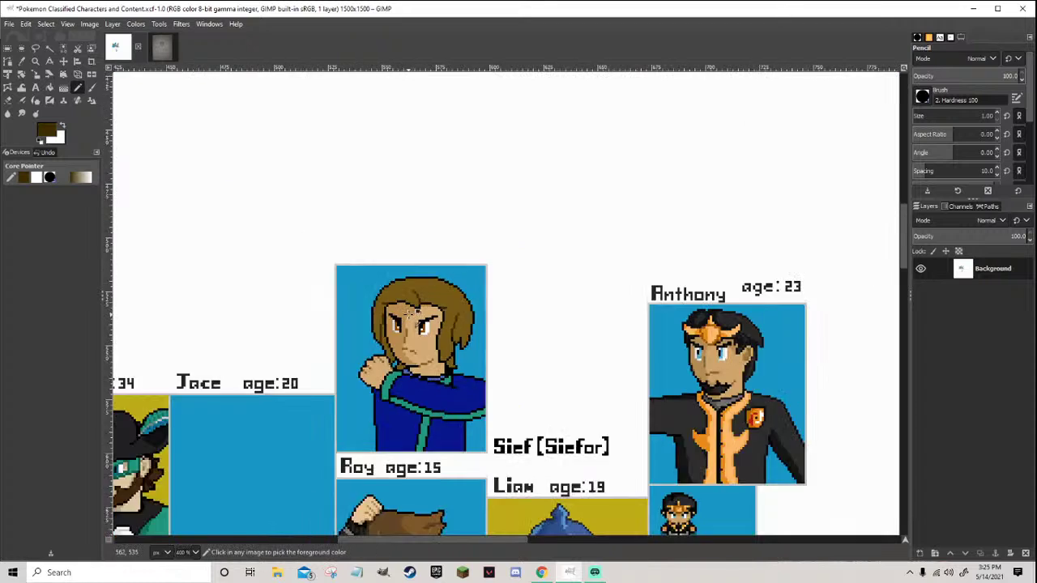
Sample the base hair brown and set a slightly darker shade of it as the foreground colour
{"action": "scroll", "coordinate": [403, 307], "scroll_direction": "up", "scroll_amount": 2}
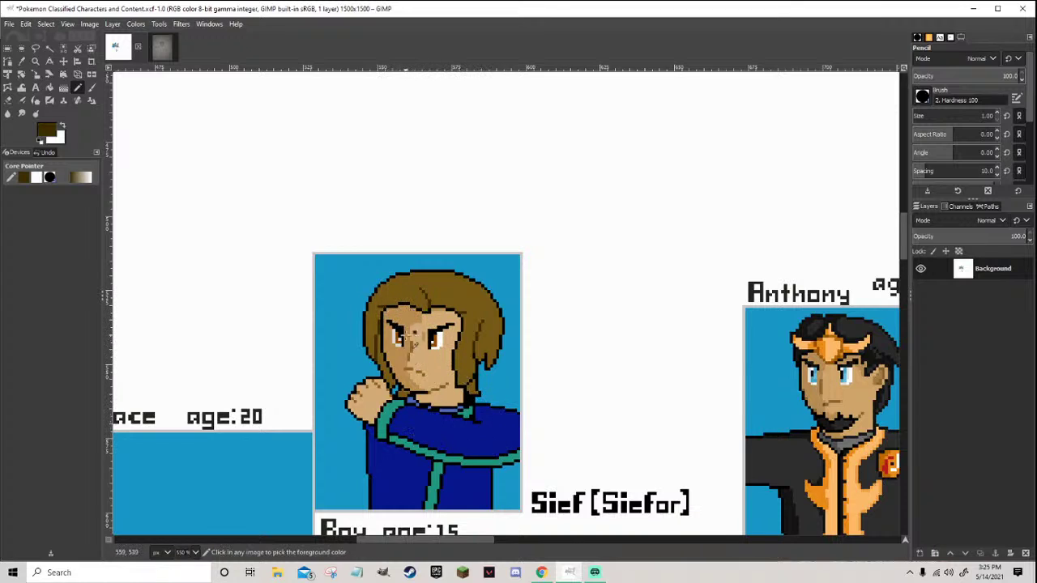
{"action": "scroll", "coordinate": [401, 304], "scroll_direction": "up", "scroll_amount": 2}
{"action": "scroll", "coordinate": [424, 284], "scroll_direction": "up", "scroll_amount": 1}
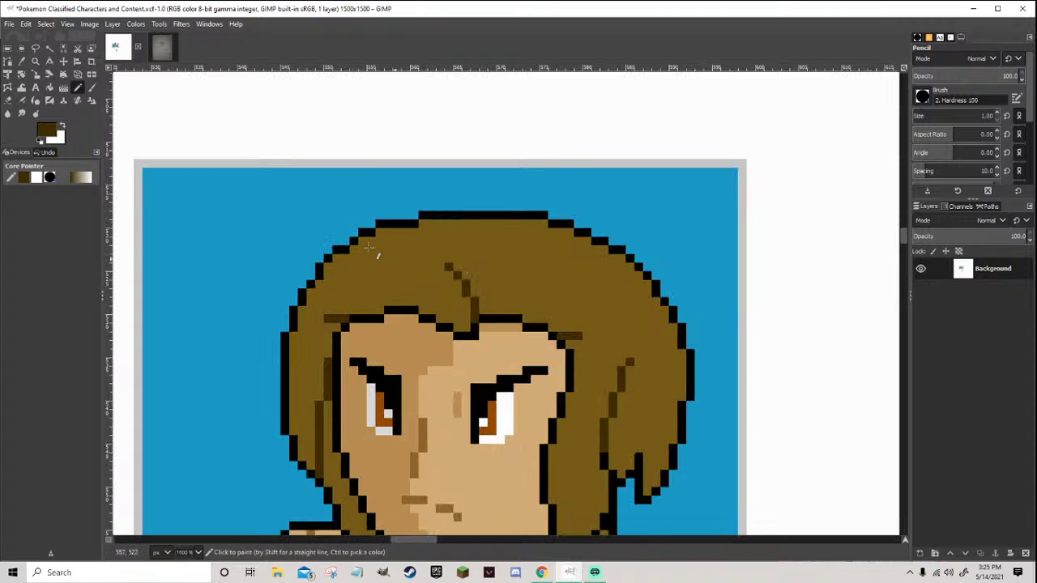
{"action": "left_click", "coordinate": [375, 279], "text": "ctrl"}
{"action": "left_click", "coordinate": [48, 131]}
{"action": "left_click_drag", "start_coordinate": [81, 134], "coordinate": [85, 145]}
{"action": "left_click", "coordinate": [141, 223]}
Examine the shading of the finished character portraits and small sprites elsewhere on the sheet
{"action": "key", "text": "1"}
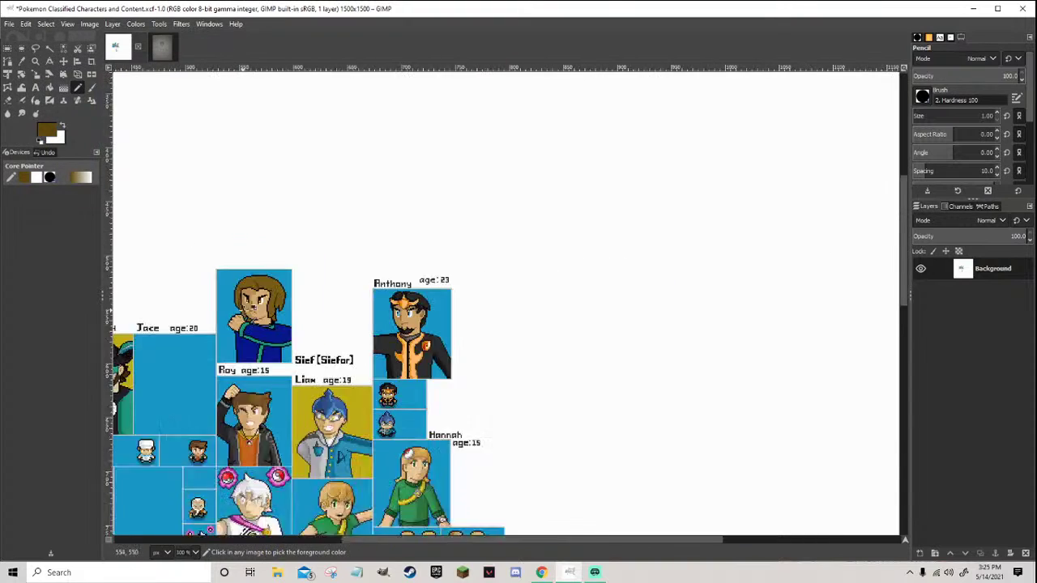
{"action": "scroll", "coordinate": [243, 368], "scroll_direction": "down", "scroll_amount": 3}
{"action": "scroll", "coordinate": [206, 403], "scroll_direction": "up", "scroll_amount": 5}
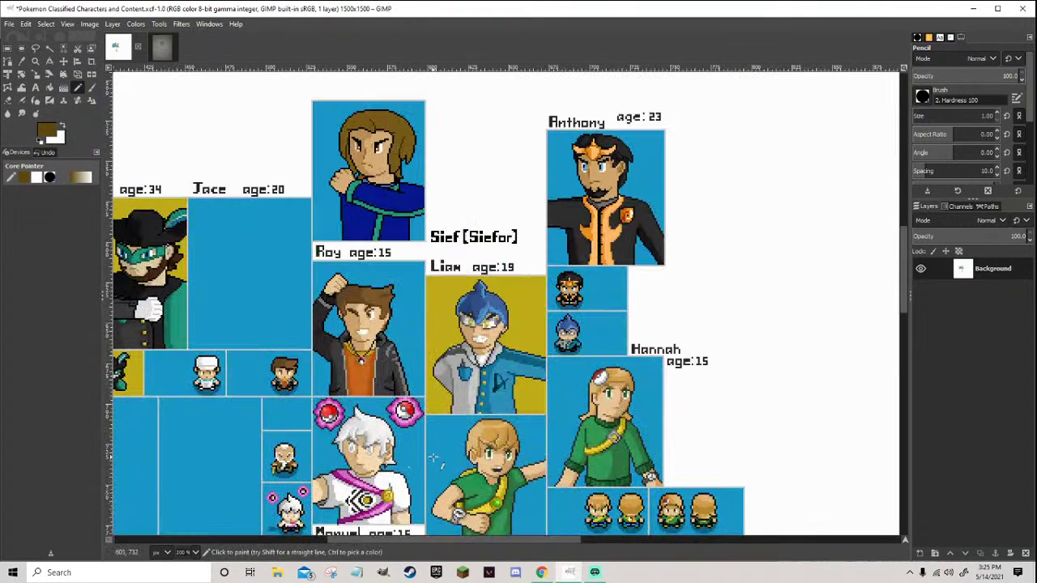
{"action": "scroll", "coordinate": [433, 457], "scroll_direction": "down", "scroll_amount": 3}
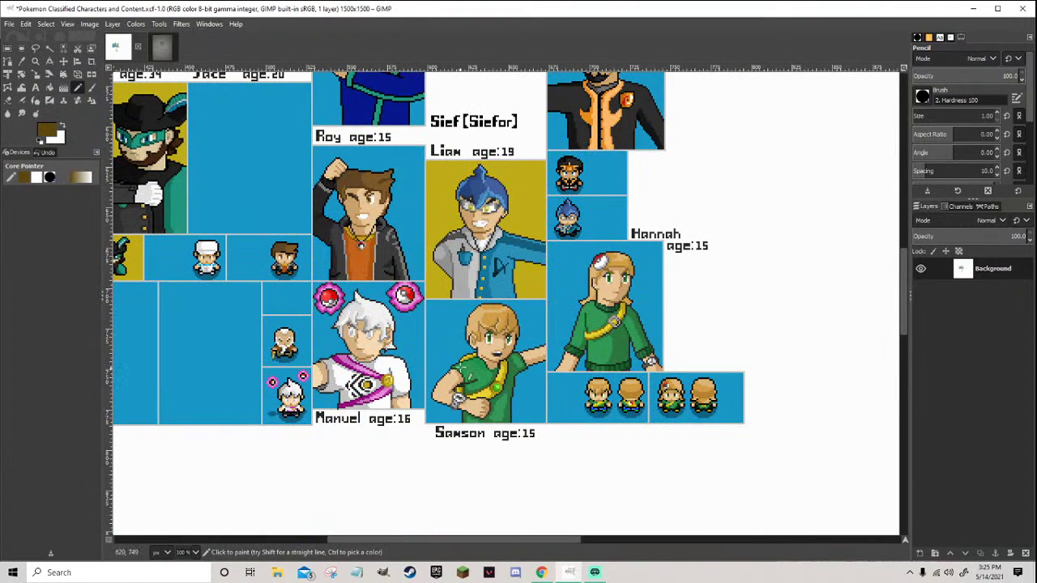
{"action": "scroll", "coordinate": [467, 372], "scroll_direction": "up", "scroll_amount": 1}
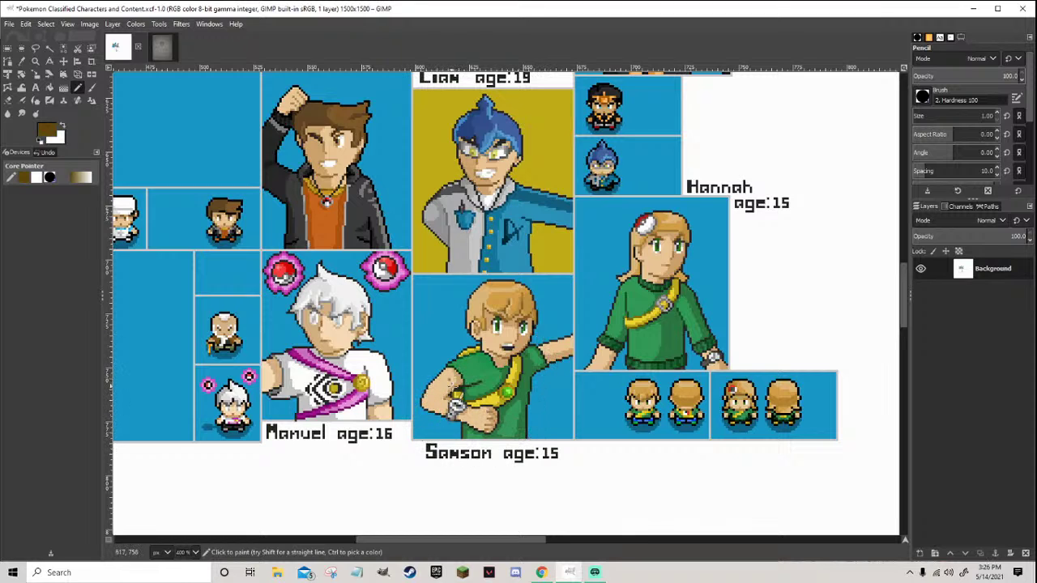
{"action": "scroll", "coordinate": [453, 385], "scroll_direction": "up", "scroll_amount": 3}
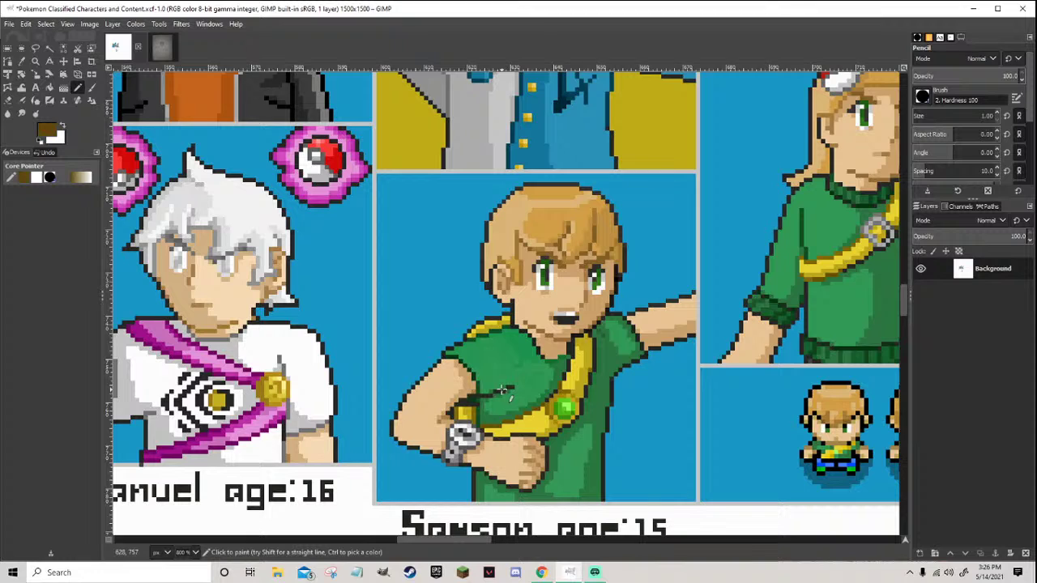
{"action": "scroll", "coordinate": [502, 391], "scroll_direction": "down", "scroll_amount": 5}
{"action": "scroll", "coordinate": [306, 316], "scroll_direction": "up", "scroll_amount": 5}
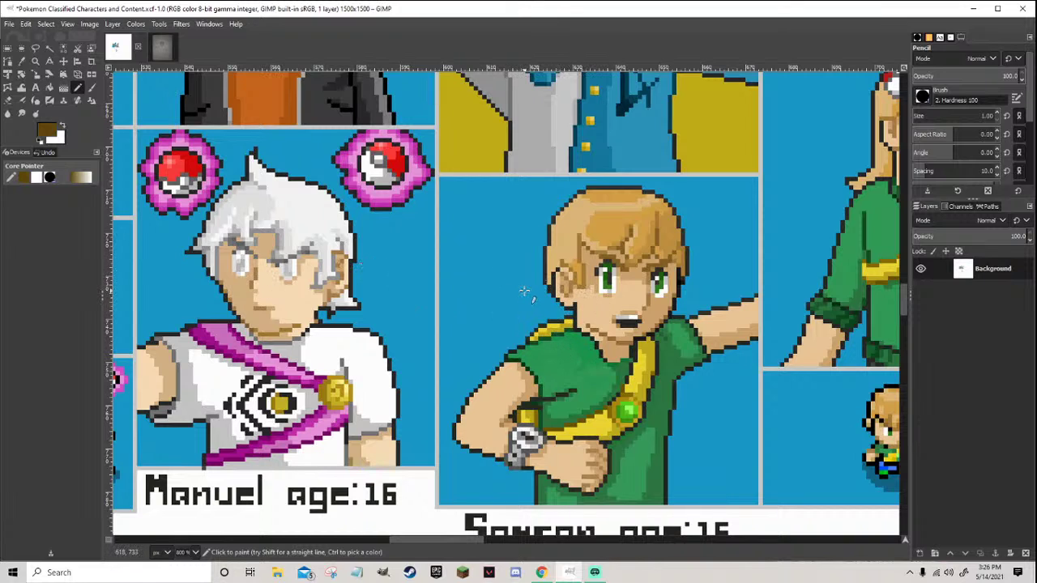
{"action": "scroll", "coordinate": [524, 292], "scroll_direction": "down", "scroll_amount": 5}
{"action": "scroll", "coordinate": [430, 333], "scroll_direction": "up", "scroll_amount": 3}
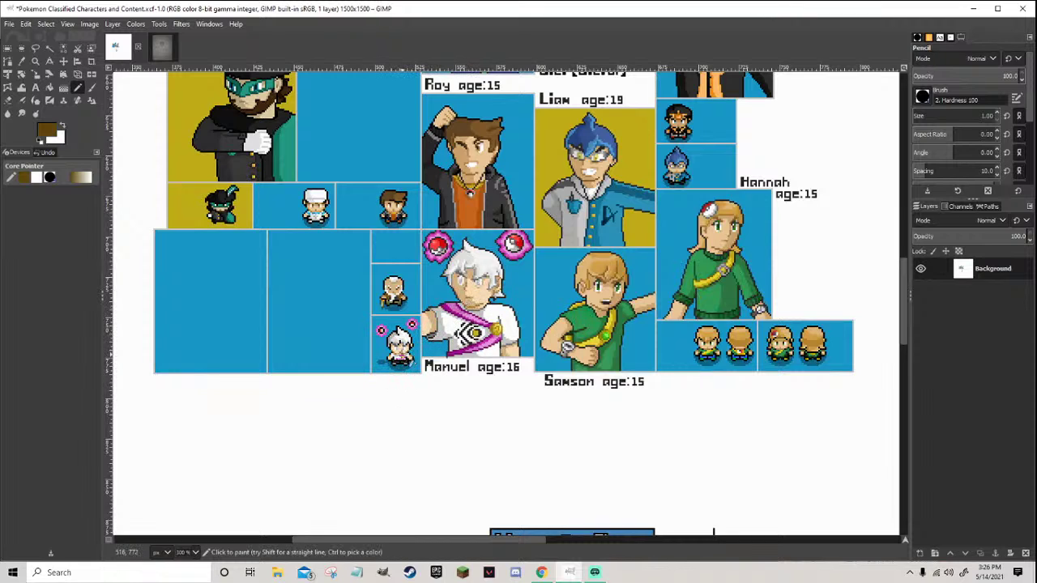
{"action": "scroll", "coordinate": [240, 212], "scroll_direction": "up", "scroll_amount": 6}
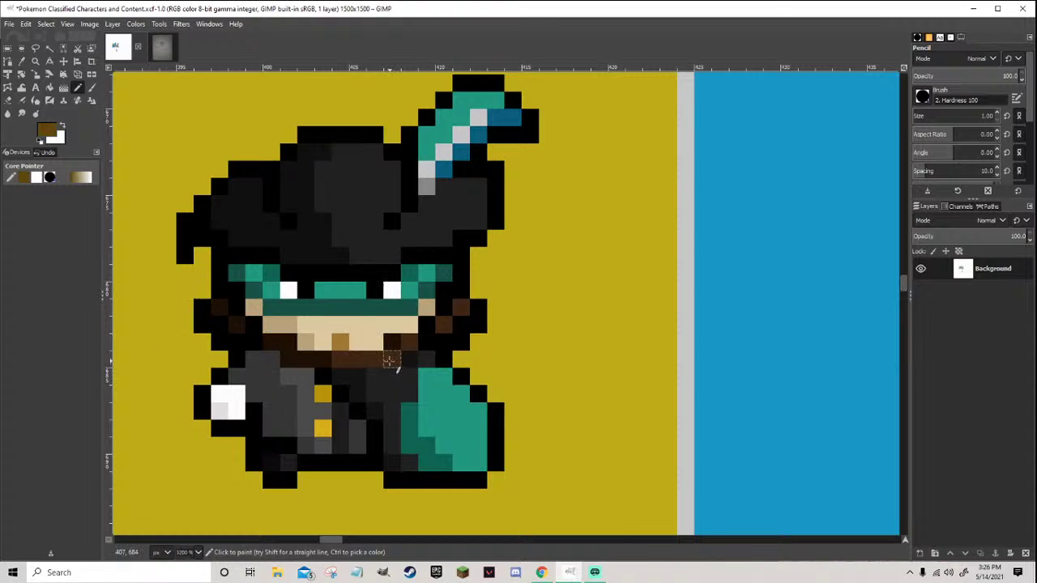
{"action": "scroll", "coordinate": [388, 357], "scroll_direction": "down", "scroll_amount": 6}
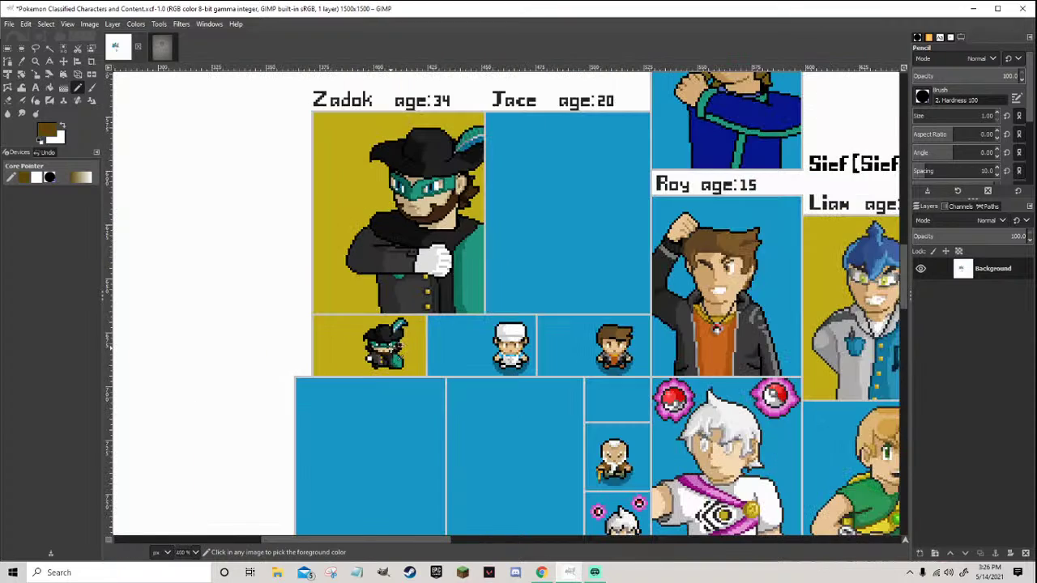
{"action": "scroll", "coordinate": [379, 364], "scroll_direction": "up", "scroll_amount": 5}
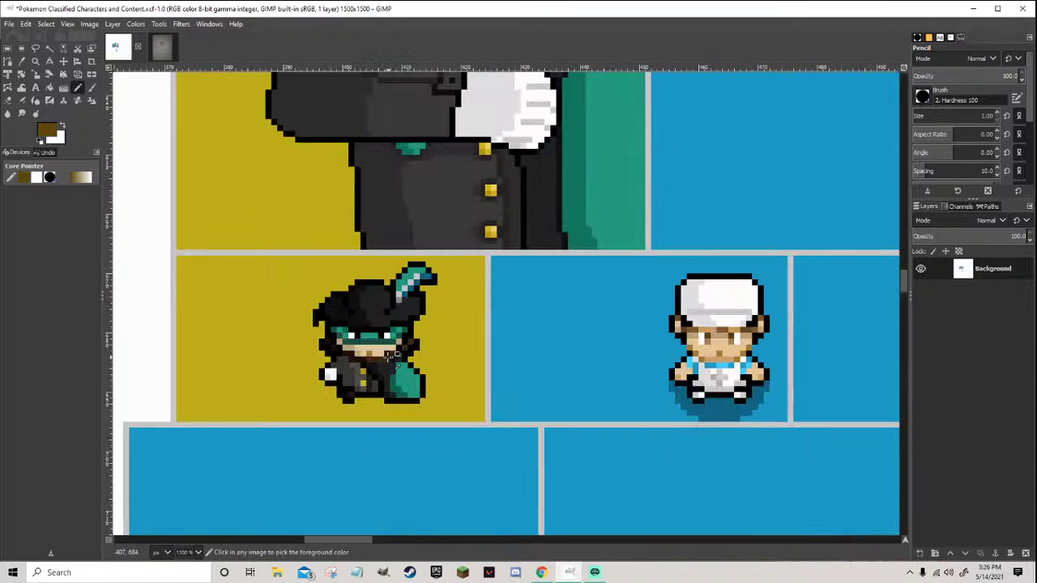
{"action": "scroll", "coordinate": [421, 369], "scroll_direction": "down", "scroll_amount": 5}
{"action": "scroll", "coordinate": [430, 373], "scroll_direction": "down", "scroll_amount": 3}
{"action": "scroll", "coordinate": [421, 340], "scroll_direction": "up", "scroll_amount": 5}
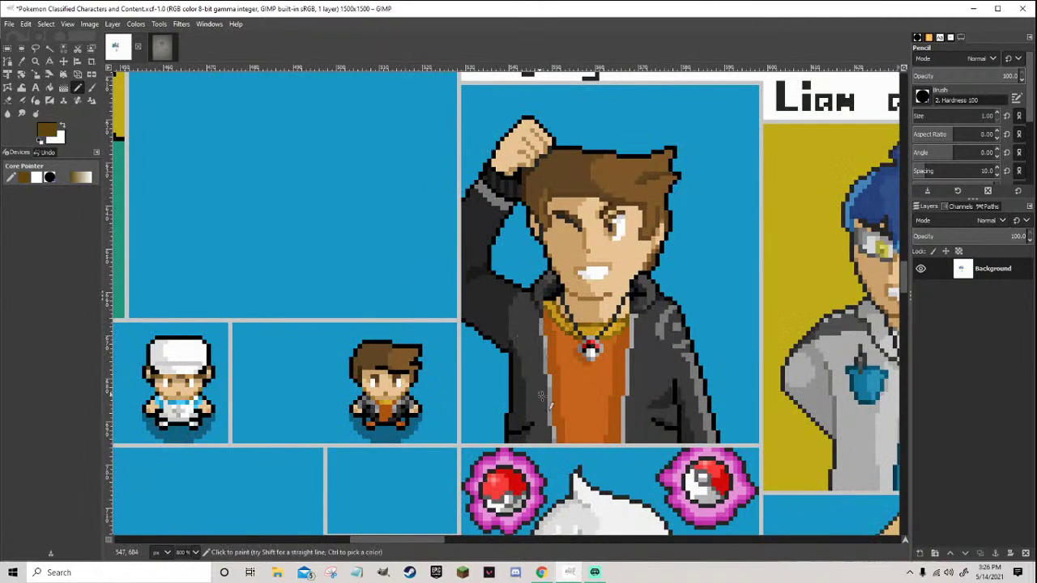
{"action": "scroll", "coordinate": [407, 435], "scroll_direction": "down", "scroll_amount": 3}
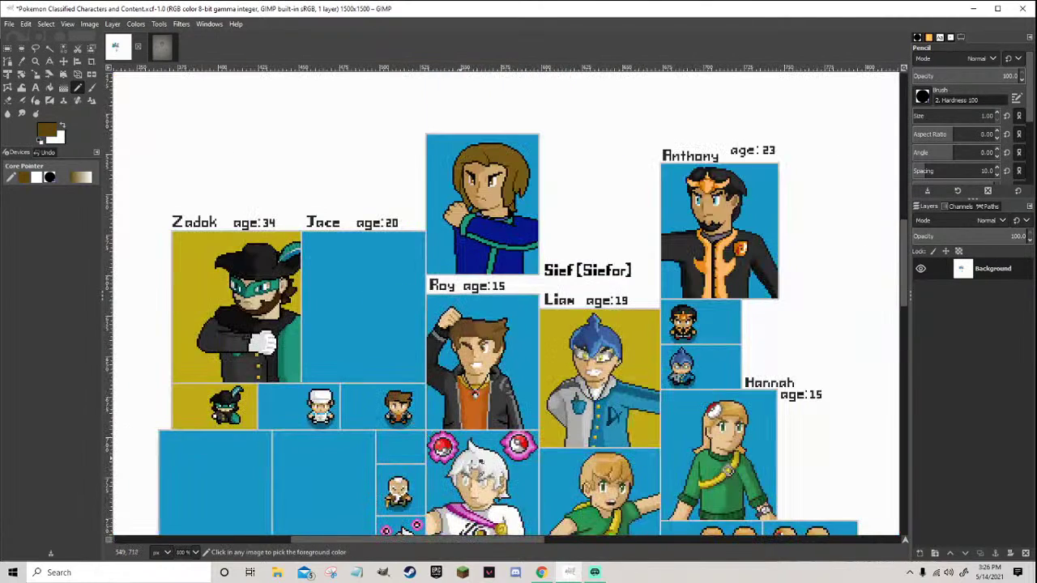
{"action": "scroll", "coordinate": [555, 496], "scroll_direction": "down", "scroll_amount": 2}
{"action": "scroll", "coordinate": [475, 429], "scroll_direction": "up", "scroll_amount": 7}
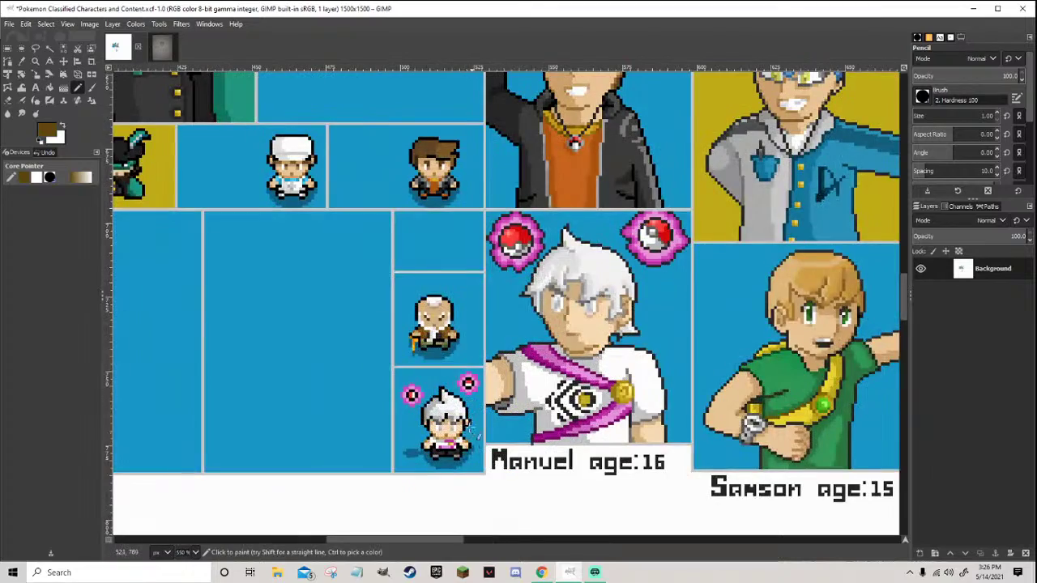
Study the hair and clothing shading on the green-sweater characters, the black-and-orange character and their small sprites
{"action": "scroll", "coordinate": [453, 411], "scroll_direction": "down", "scroll_amount": 2}
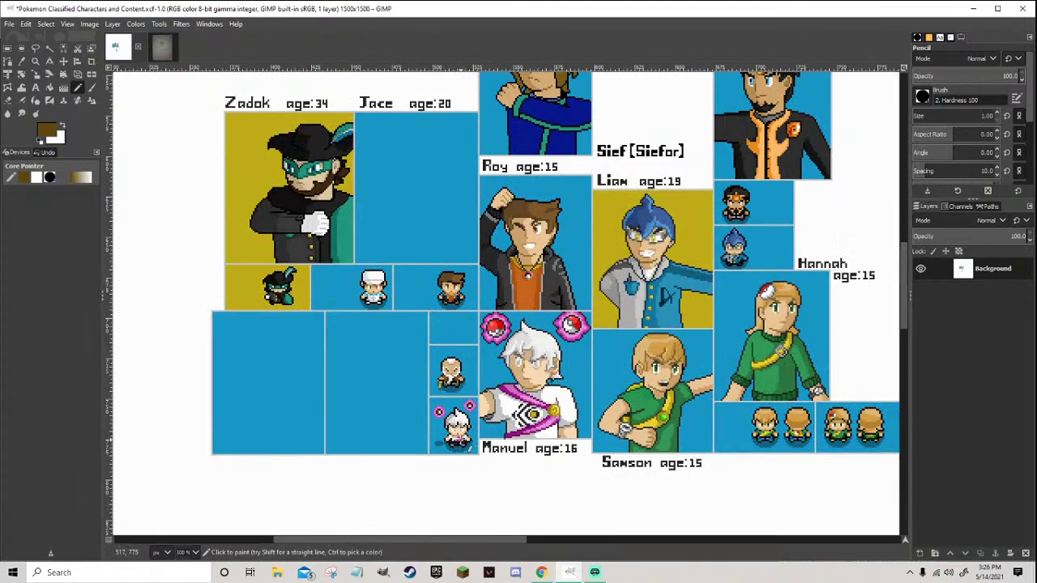
{"action": "scroll", "coordinate": [790, 428], "scroll_direction": "down", "scroll_amount": 1}
{"action": "scroll", "coordinate": [826, 426], "scroll_direction": "up", "scroll_amount": 6}
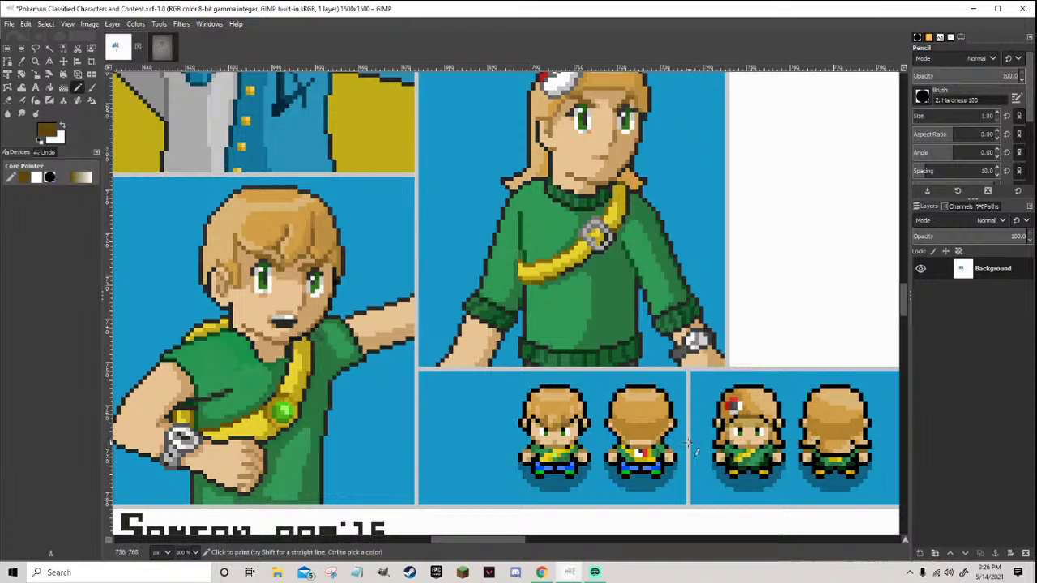
{"action": "scroll", "coordinate": [619, 449], "scroll_direction": "down", "scroll_amount": 2}
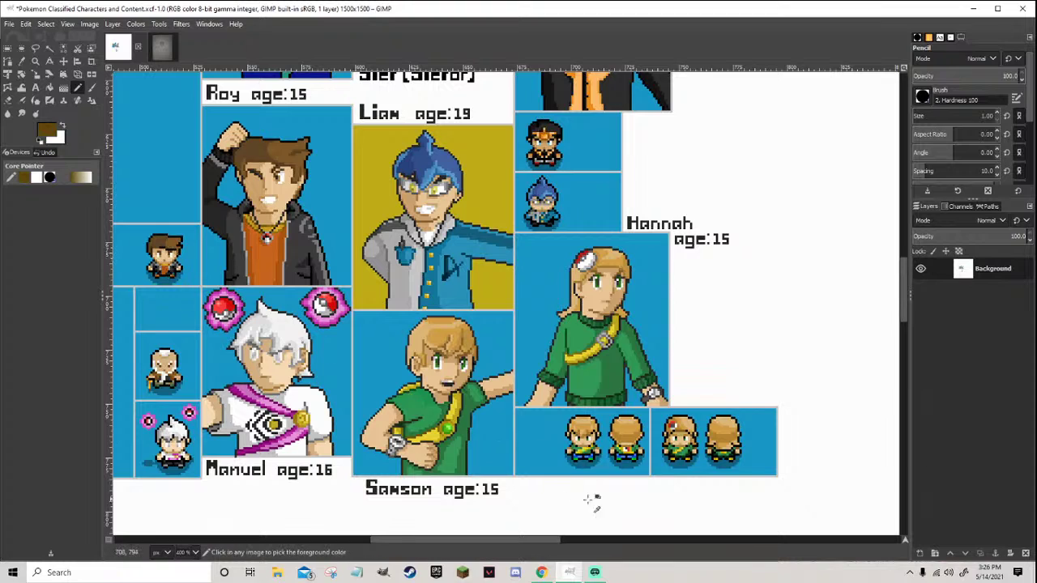
{"action": "scroll", "coordinate": [657, 481], "scroll_direction": "up", "scroll_amount": 2}
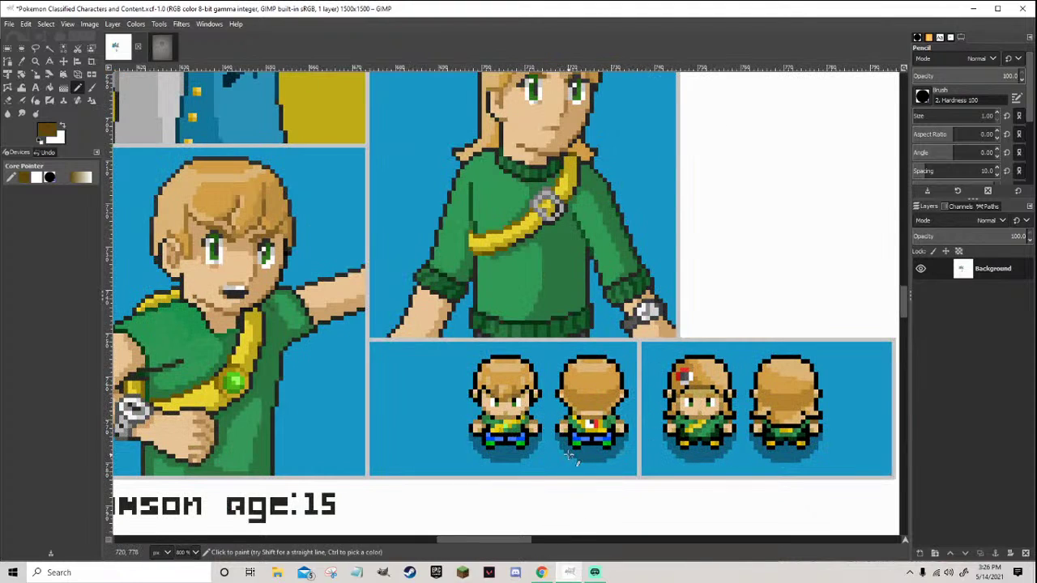
{"action": "scroll", "coordinate": [576, 458], "scroll_direction": "down", "scroll_amount": 1}
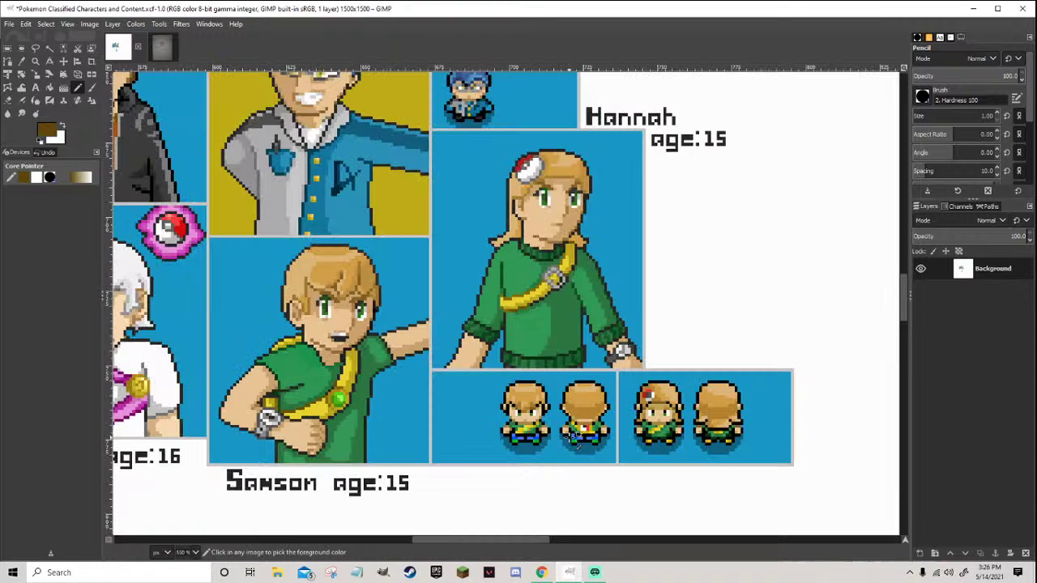
{"action": "scroll", "coordinate": [555, 440], "scroll_direction": "up", "scroll_amount": 2}
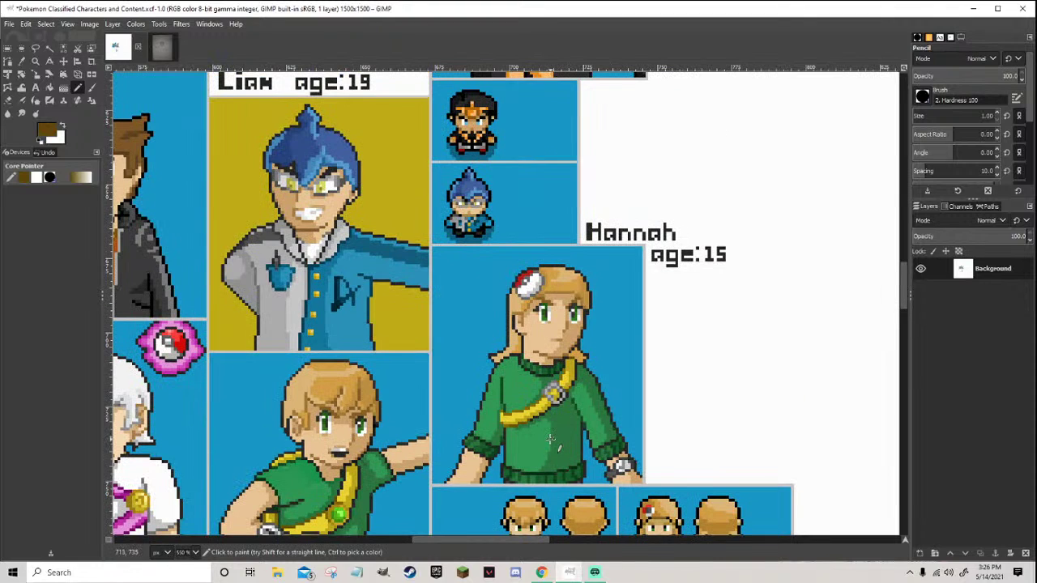
{"action": "scroll", "coordinate": [550, 439], "scroll_direction": "up", "scroll_amount": 2}
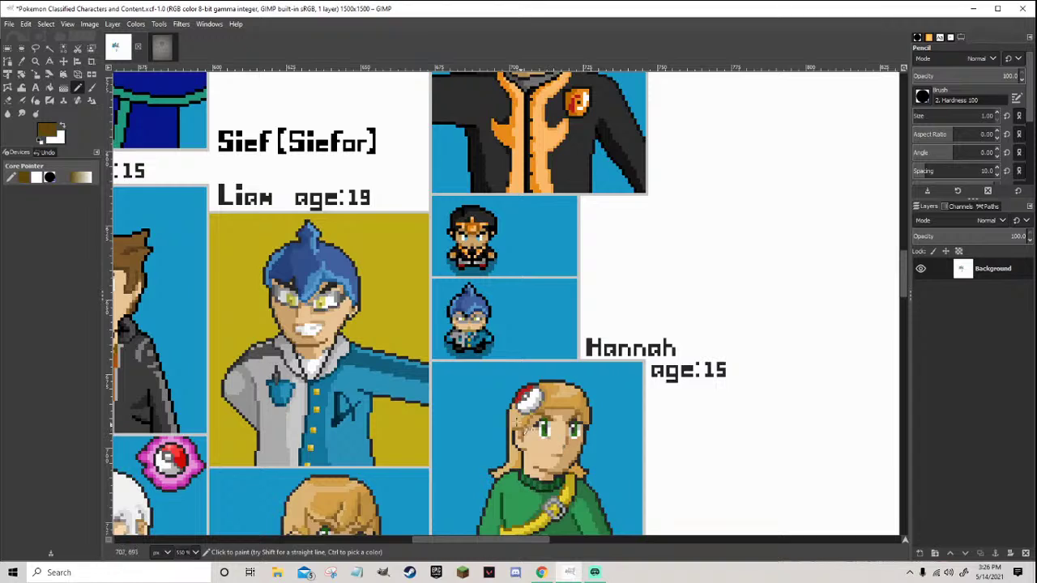
{"action": "scroll", "coordinate": [506, 397], "scroll_direction": "up", "scroll_amount": 2}
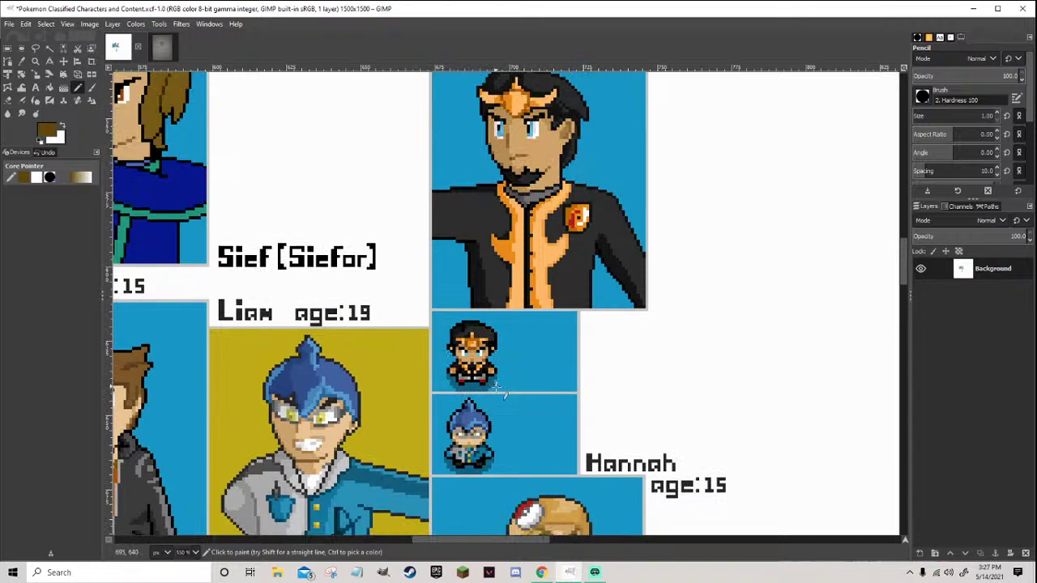
{"action": "scroll", "coordinate": [503, 441], "scroll_direction": "down", "scroll_amount": 3}
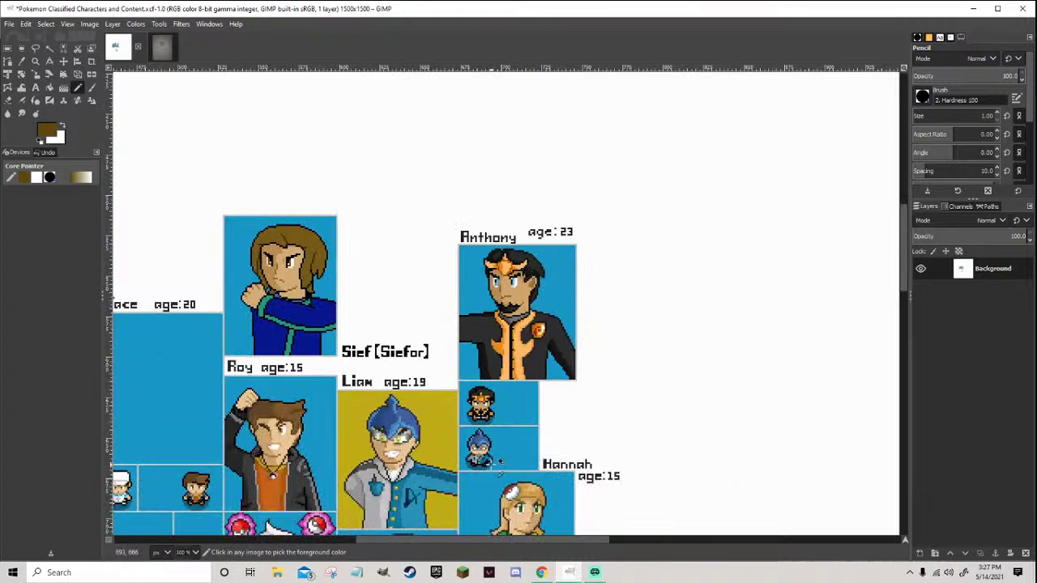
Save the character sheet and return to the portrait of the brown-haired character in blue
{"action": "key", "text": "ctrl+s"}
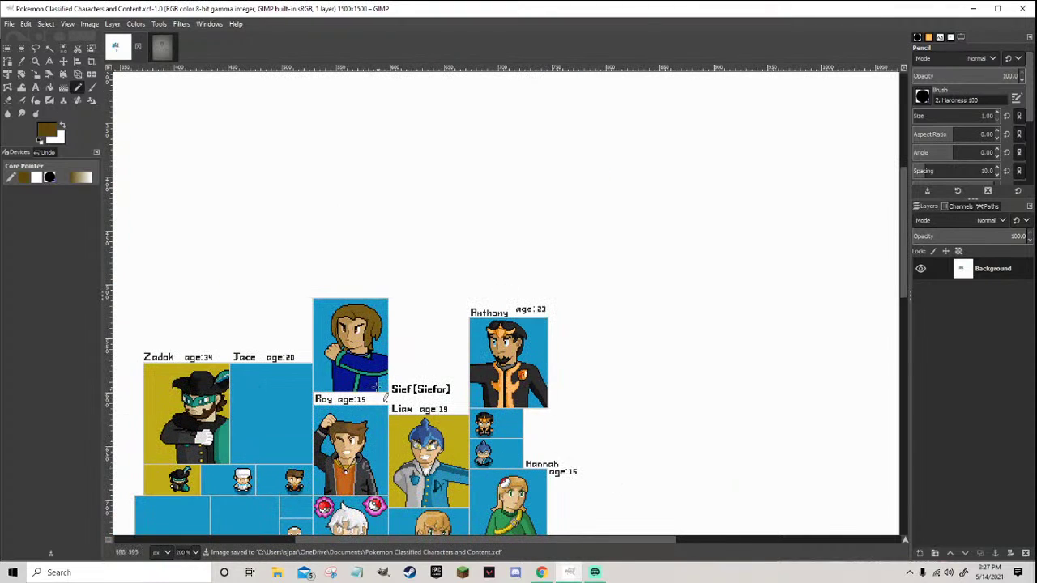
{"action": "scroll", "coordinate": [301, 360], "scroll_direction": "up", "scroll_amount": 2}
{"action": "scroll", "coordinate": [324, 397], "scroll_direction": "down", "scroll_amount": 1}
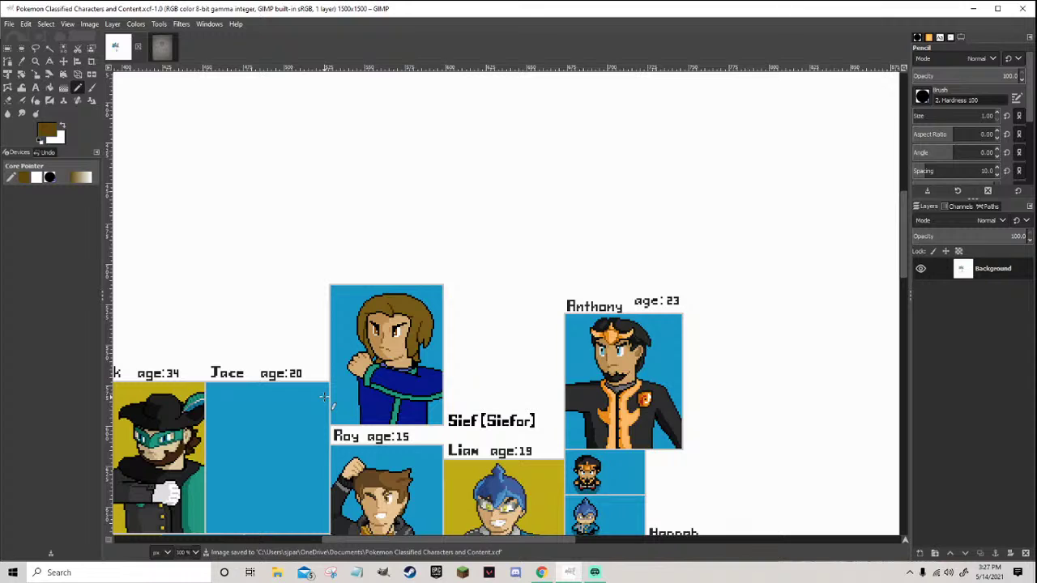
{"action": "scroll", "coordinate": [324, 397], "scroll_direction": "up", "scroll_amount": 5}
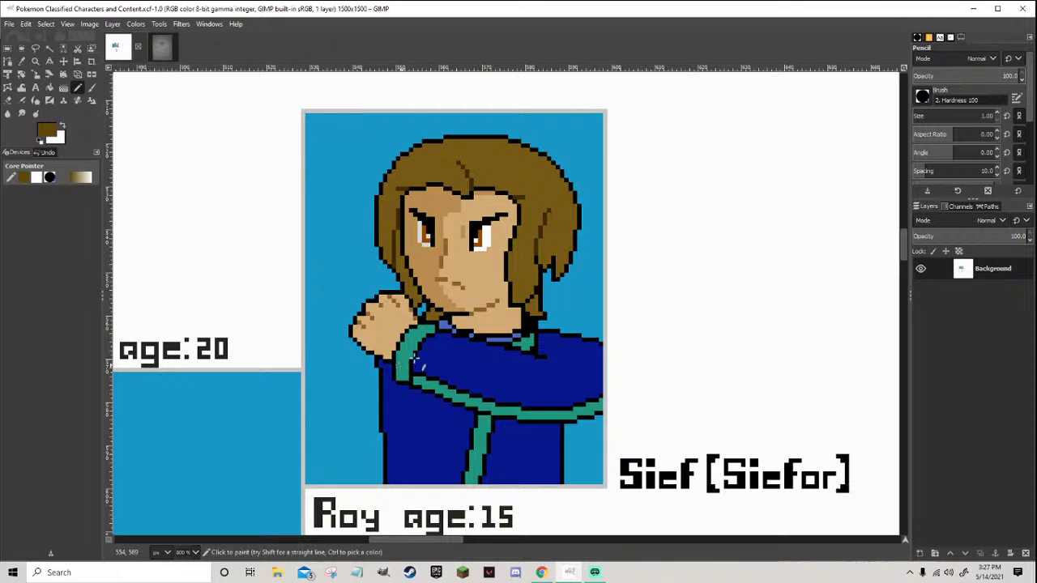
{"action": "scroll", "coordinate": [497, 258], "scroll_direction": "up", "scroll_amount": 3}
{"action": "mouse_move", "coordinate": [475, 180]}
{"action": "left_mouse_down"}
{"action": "mouse_move", "coordinate": [490, 204]}
{"action": "mouse_move", "coordinate": [477, 217]}
{"action": "left_mouse_up"}
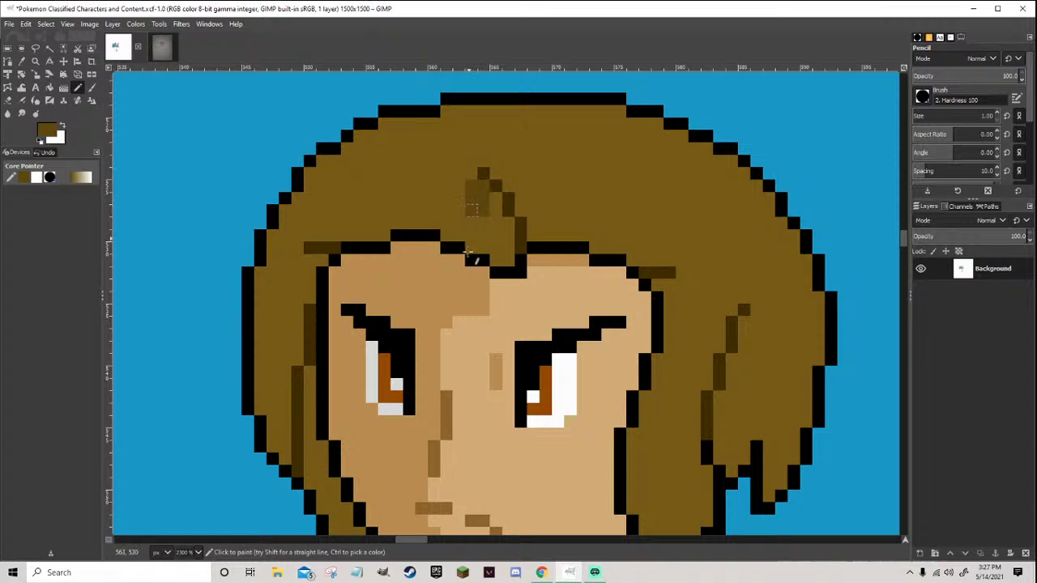
{"action": "key", "text": "ctrl+z"}
{"action": "scroll", "coordinate": [496, 242], "scroll_direction": "down", "scroll_amount": 3}
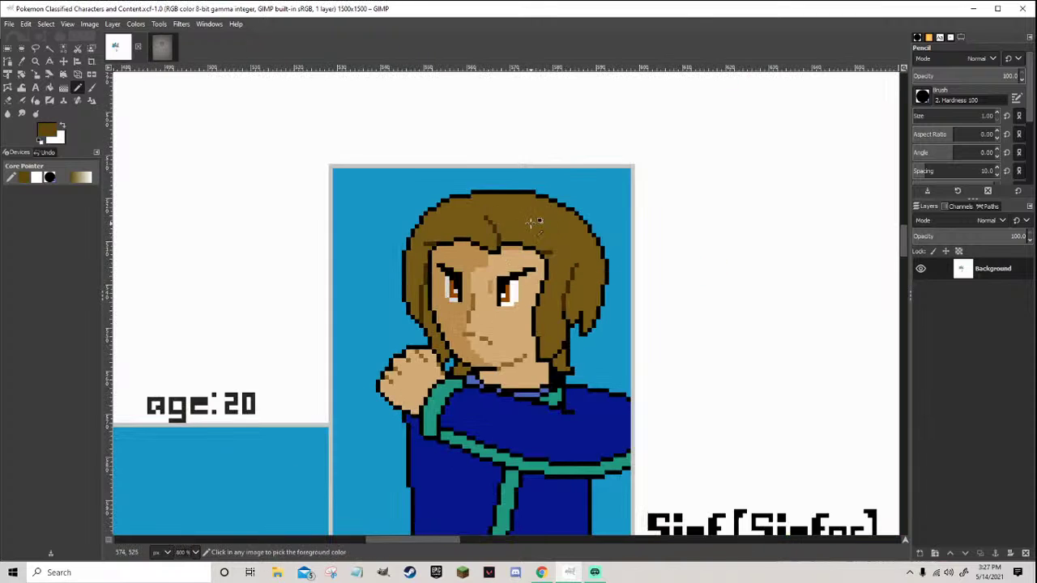
Shade the fringe lock beside the parting line above the forehead with the darker brown, trimming its edge with base brown
{"action": "scroll", "coordinate": [435, 279], "scroll_direction": "up", "scroll_amount": 3}
{"action": "left_click_drag", "start_coordinate": [426, 294], "coordinate": [365, 225]}
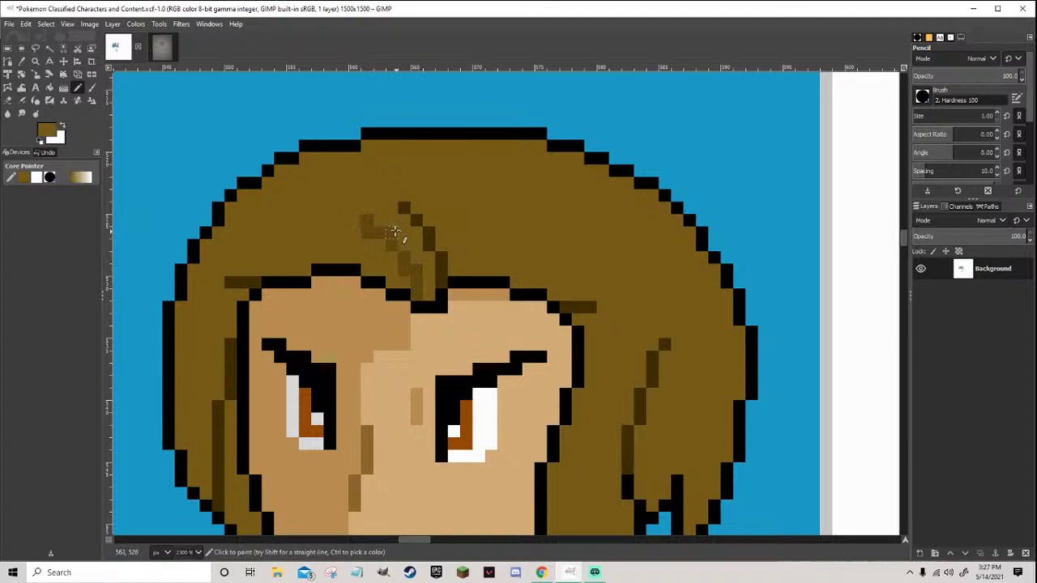
{"action": "left_click", "coordinate": [394, 232], "text": "ctrl"}
{"action": "mouse_move", "coordinate": [392, 232]}
{"action": "left_mouse_down"}
{"action": "mouse_move", "coordinate": [398, 268]}
{"action": "mouse_move", "coordinate": [394, 281]}
{"action": "mouse_move", "coordinate": [367, 247]}
{"action": "left_mouse_up"}
{"action": "scroll", "coordinate": [367, 258], "scroll_direction": "down", "scroll_amount": 7, "text": "ctrl"}
{"action": "scroll", "coordinate": [373, 278], "scroll_direction": "up", "scroll_amount": 7, "text": "ctrl"}
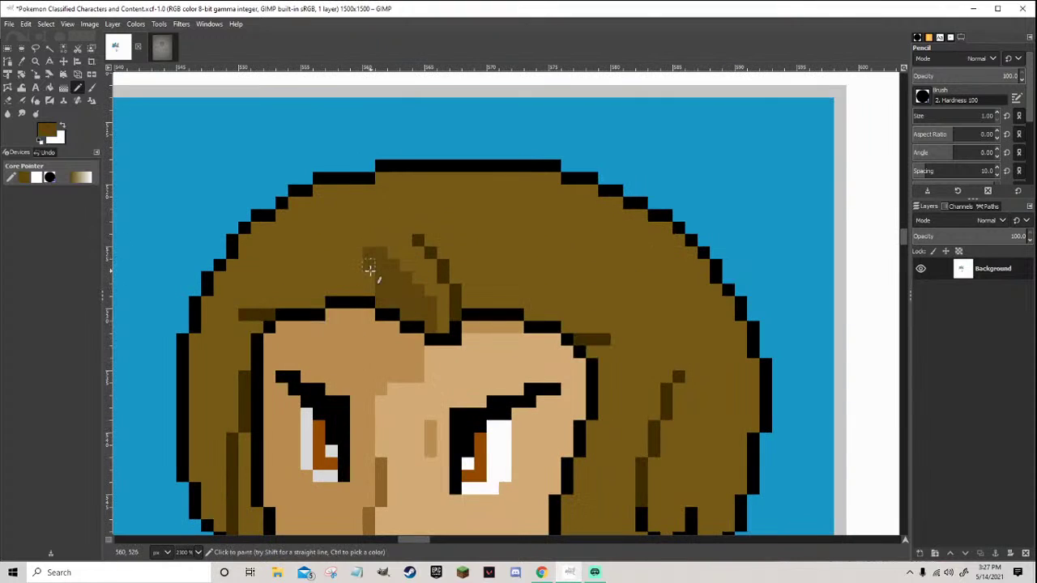
Draw the shadow boundary from the fringe up to the crown and bucket-fill the hair on the face's shaded side with darker brown
{"action": "mouse_move", "coordinate": [369, 288]}
{"action": "left_mouse_down"}
{"action": "mouse_move", "coordinate": [381, 240]}
{"action": "mouse_move", "coordinate": [405, 229]}
{"action": "mouse_move", "coordinate": [381, 205]}
{"action": "mouse_move", "coordinate": [384, 181]}
{"action": "mouse_move", "coordinate": [394, 202]}
{"action": "mouse_move", "coordinate": [370, 209]}
{"action": "mouse_move", "coordinate": [354, 194]}
{"action": "mouse_move", "coordinate": [379, 197]}
{"action": "mouse_move", "coordinate": [357, 240]}
{"action": "left_mouse_up"}
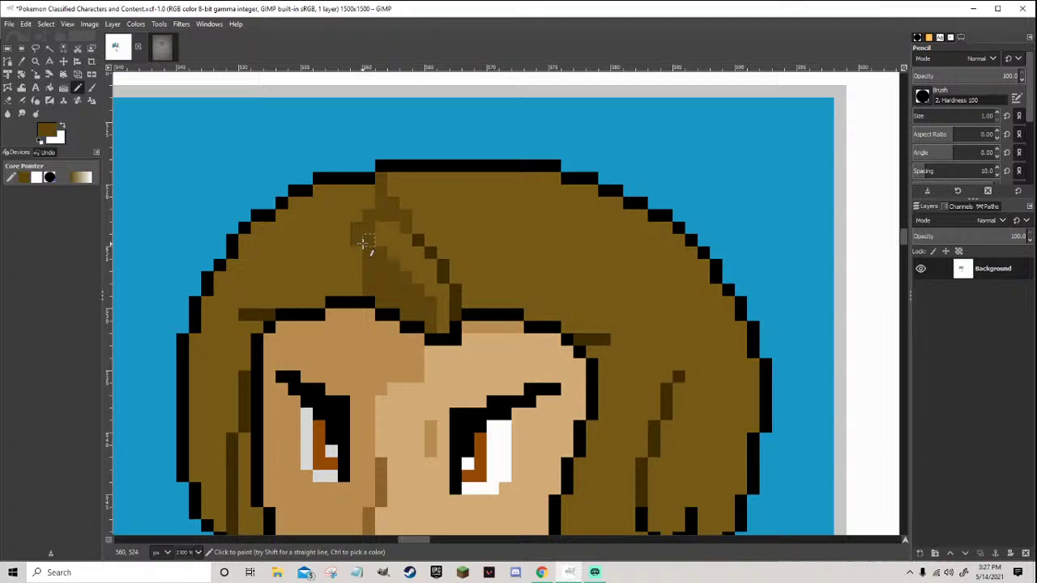
{"action": "left_click_drag", "start_coordinate": [354, 255], "coordinate": [351, 289]}
{"action": "key", "text": "shift+b"}
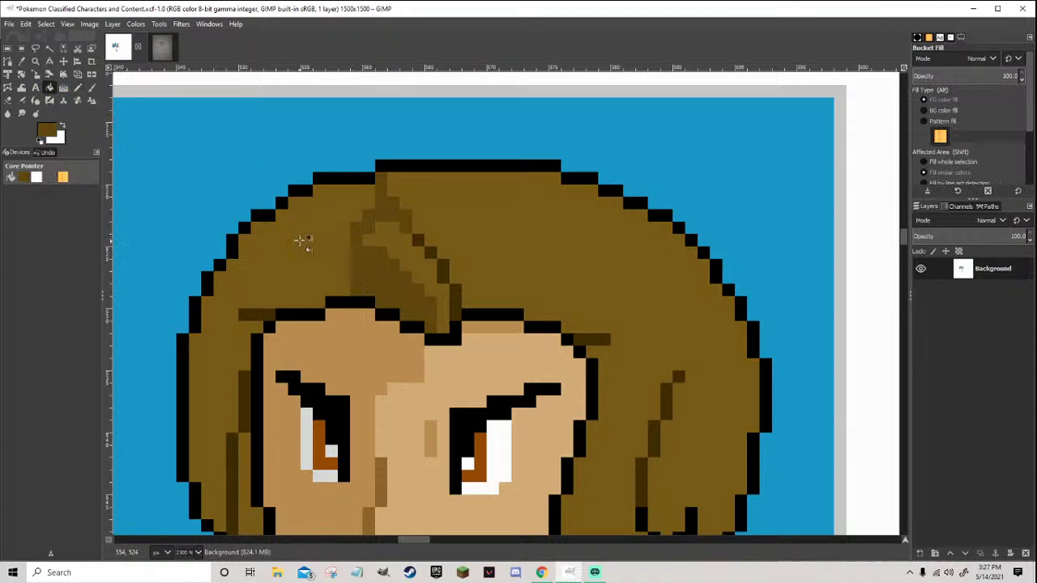
{"action": "left_click", "coordinate": [300, 241]}
{"action": "scroll", "coordinate": [178, 157], "scroll_direction": "down", "scroll_amount": 3}
{"action": "scroll", "coordinate": [230, 344], "scroll_direction": "up", "scroll_amount": 3}
Pencil darker brown shading onto the hair strand beside the shaded jaw, and touch up its edge with black and base brown
{"action": "key", "text": "n"}
{"action": "scroll", "coordinate": [222, 320], "scroll_direction": "down", "scroll_amount": 3}
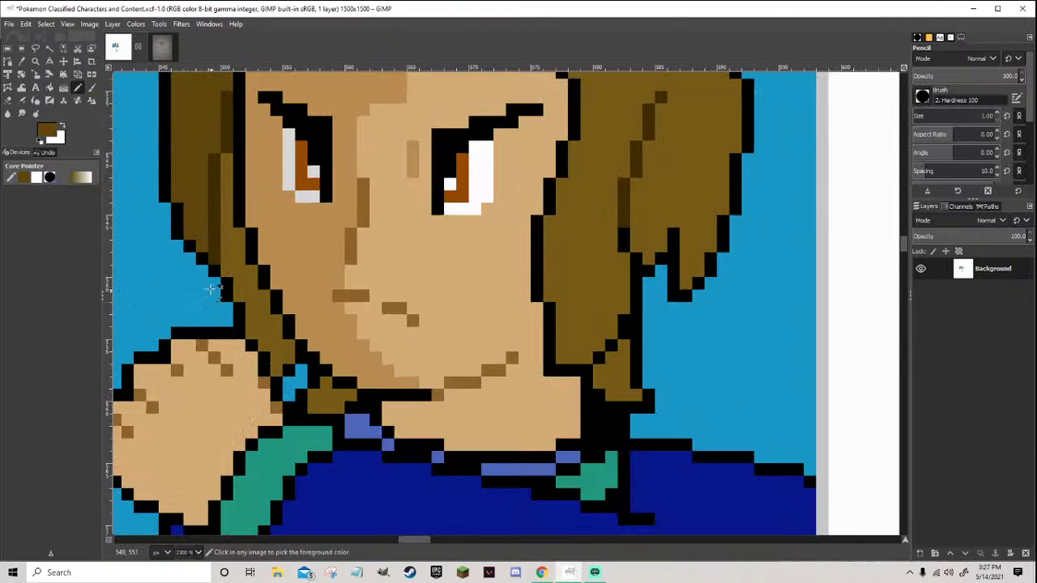
{"action": "scroll", "coordinate": [215, 293], "scroll_direction": "up", "scroll_amount": 1}
{"action": "mouse_move", "coordinate": [289, 325]}
{"action": "left_mouse_down"}
{"action": "mouse_move", "coordinate": [239, 208]}
{"action": "mouse_move", "coordinate": [239, 136]}
{"action": "mouse_move", "coordinate": [233, 290]}
{"action": "left_mouse_up"}
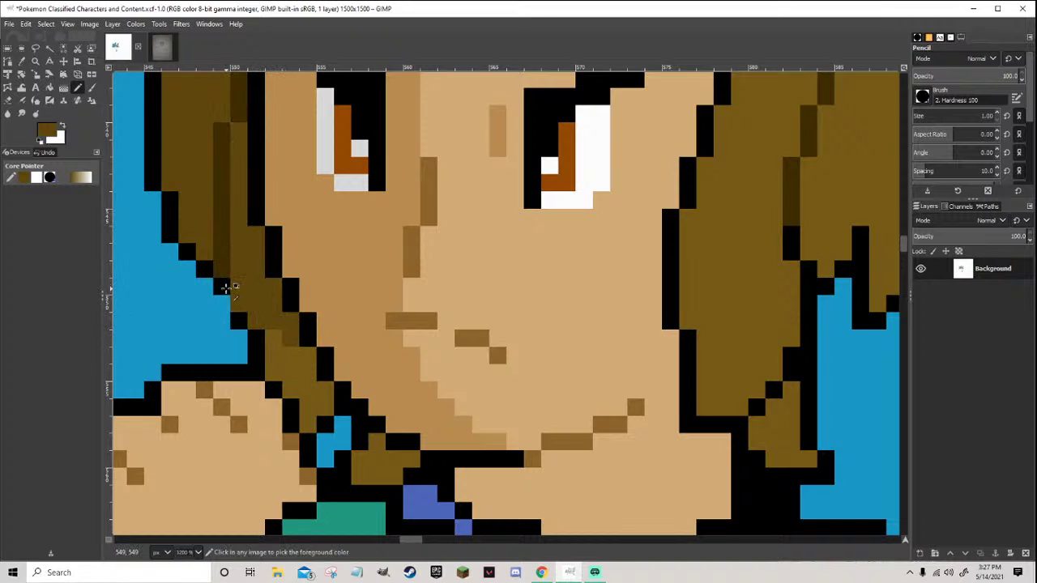
{"action": "left_click", "coordinate": [226, 288], "text": "ctrl"}
{"action": "left_click", "coordinate": [239, 306]}
{"action": "left_click", "coordinate": [275, 337], "text": "ctrl"}
{"action": "left_click", "coordinate": [257, 322]}
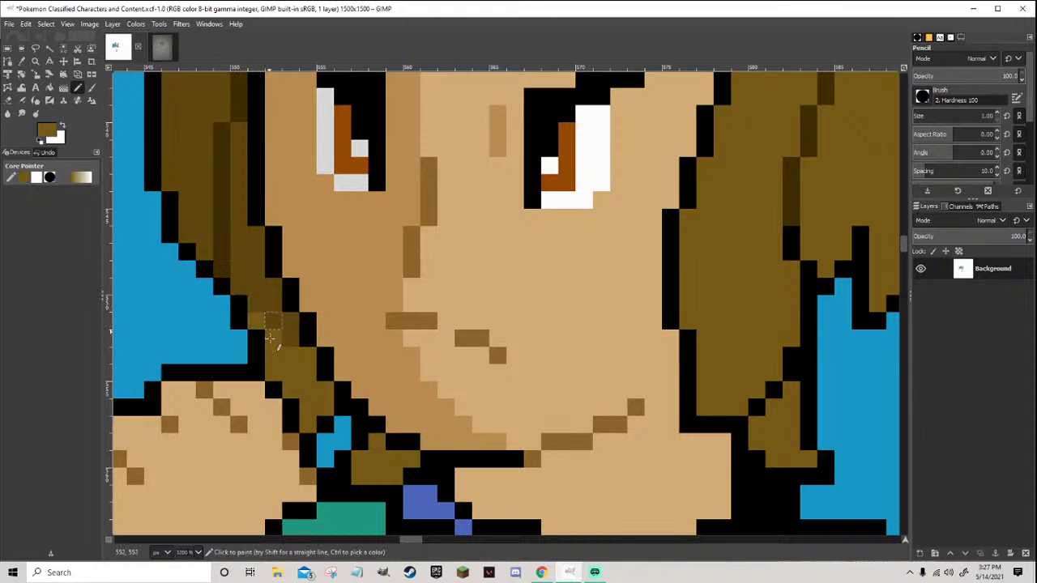
Sample the darker hair brown and shade the lower inner corner of the hair on the lit side, beside the neck
{"action": "scroll", "coordinate": [277, 347], "scroll_direction": "down", "scroll_amount": 6}
{"action": "scroll", "coordinate": [279, 369], "scroll_direction": "up", "scroll_amount": 3}
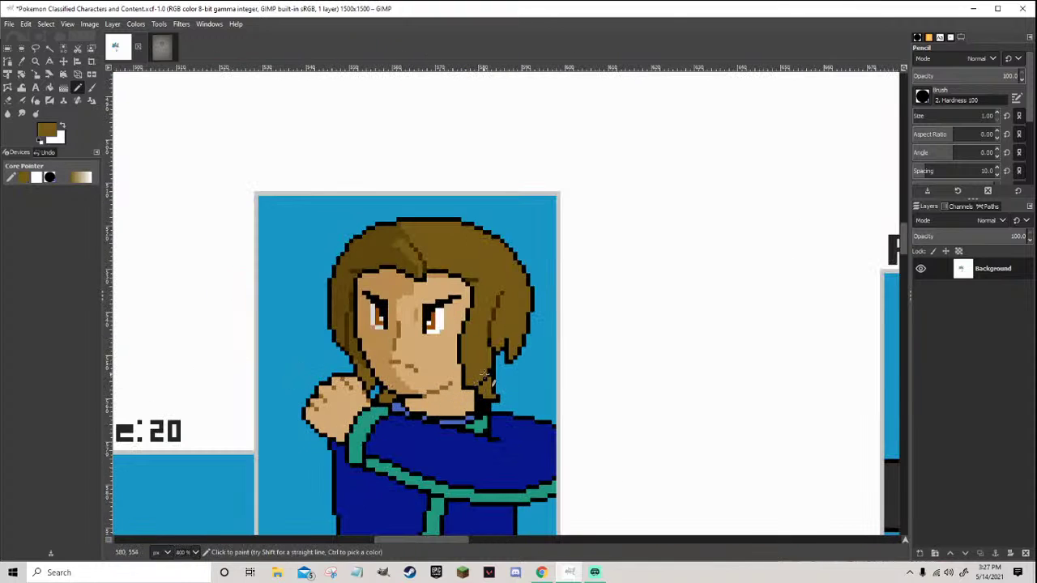
{"action": "scroll", "coordinate": [484, 374], "scroll_direction": "up", "scroll_amount": 2}
{"action": "left_click", "coordinate": [314, 285], "text": "ctrl"}
{"action": "scroll", "coordinate": [572, 394], "scroll_direction": "up", "scroll_amount": 1}
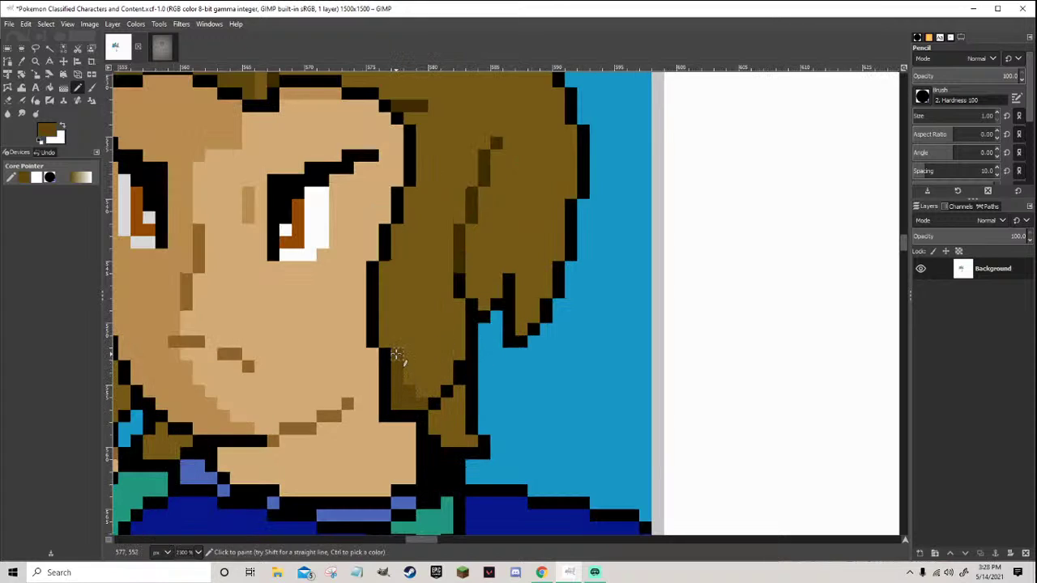
{"action": "scroll", "coordinate": [396, 283], "scroll_direction": "down", "scroll_amount": 1}
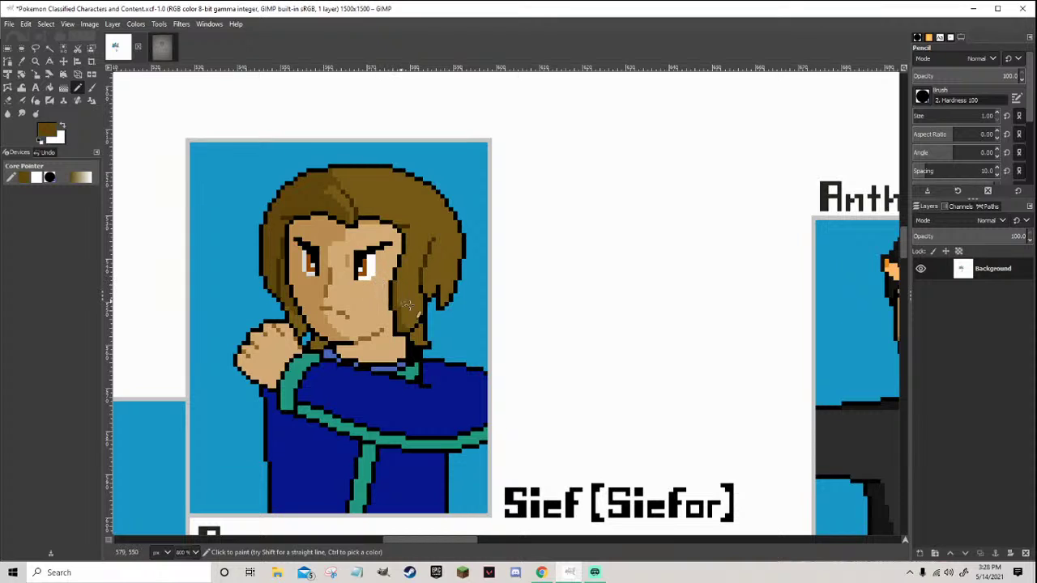
Extend the darker brown shadow along the inner edge of the lit-side hair, from the neck up to the hairline
{"action": "scroll", "coordinate": [414, 307], "scroll_direction": "up", "scroll_amount": 4}
{"action": "mouse_move", "coordinate": [430, 414]}
{"action": "left_mouse_down"}
{"action": "mouse_move", "coordinate": [423, 424]}
{"action": "mouse_move", "coordinate": [408, 373]}
{"action": "mouse_move", "coordinate": [414, 214]}
{"action": "left_mouse_up"}
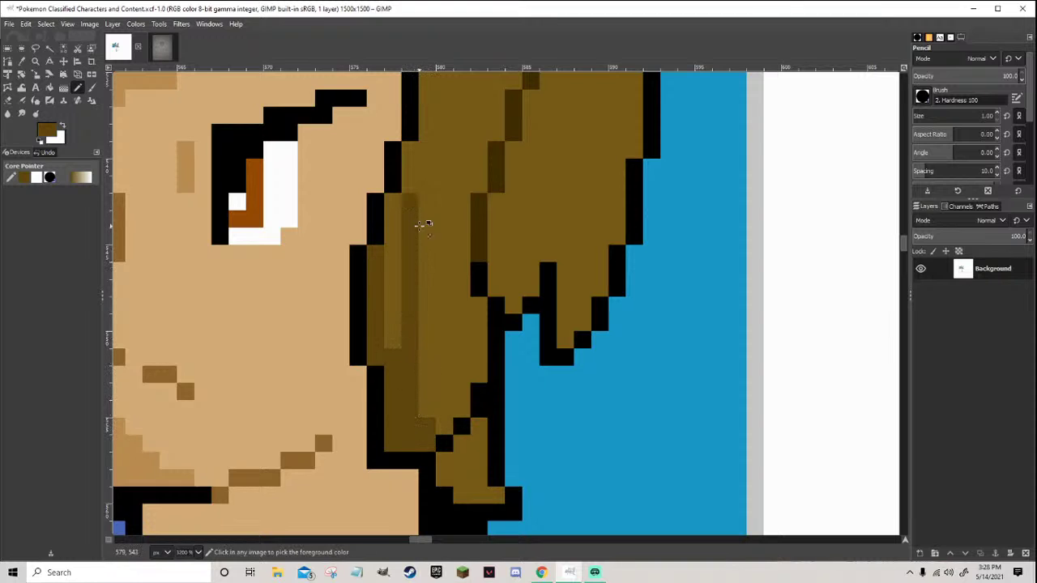
{"action": "scroll", "coordinate": [424, 219], "scroll_direction": "down", "scroll_amount": 3}
{"action": "scroll", "coordinate": [432, 185], "scroll_direction": "up", "scroll_amount": 2}
{"action": "mouse_move", "coordinate": [395, 328]}
{"action": "left_mouse_down"}
{"action": "mouse_move", "coordinate": [409, 223]}
{"action": "mouse_move", "coordinate": [385, 217]}
{"action": "mouse_move", "coordinate": [396, 234]}
{"action": "mouse_move", "coordinate": [395, 278]}
{"action": "mouse_move", "coordinate": [368, 387]}
{"action": "left_mouse_up"}
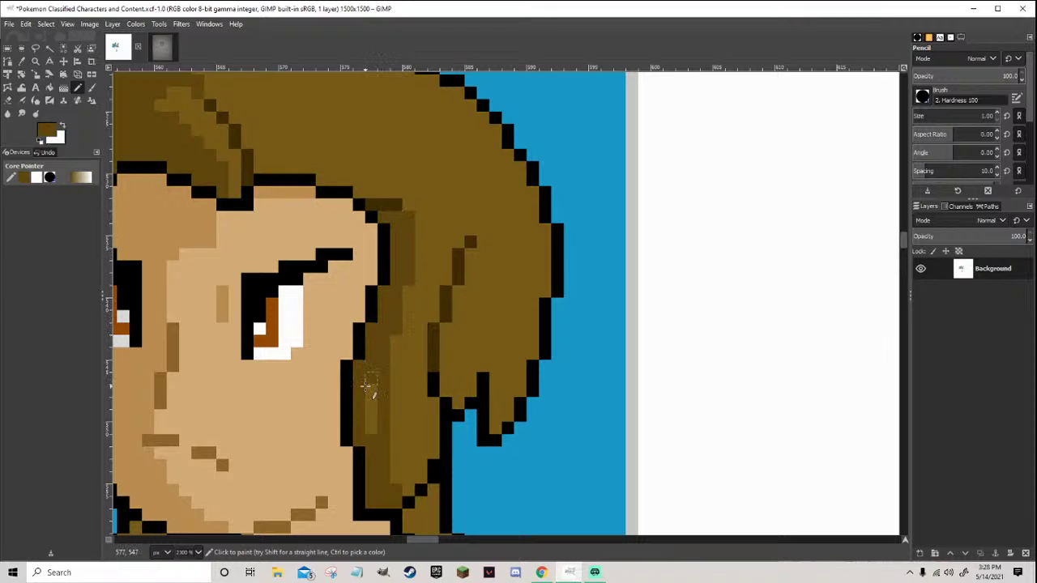
{"action": "scroll", "coordinate": [368, 393], "scroll_direction": "down", "scroll_amount": 1}
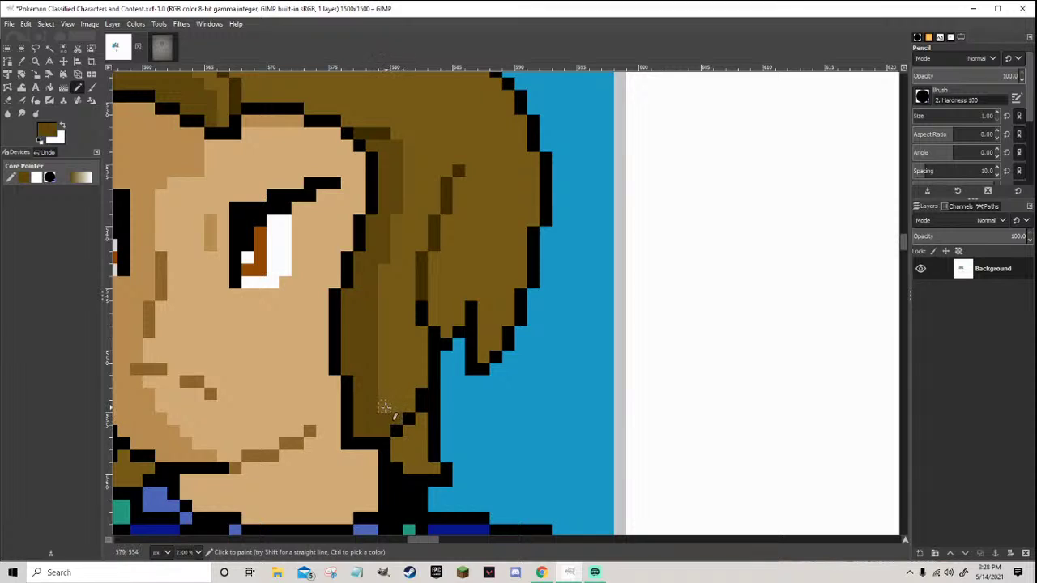
Refine the edge of the lit-side hair shadow with base brown and step its lower end diagonally in darker brown
{"action": "scroll", "coordinate": [393, 420], "scroll_direction": "down", "scroll_amount": 4}
{"action": "scroll", "coordinate": [388, 447], "scroll_direction": "down", "scroll_amount": 1}
{"action": "scroll", "coordinate": [389, 447], "scroll_direction": "up", "scroll_amount": 2}
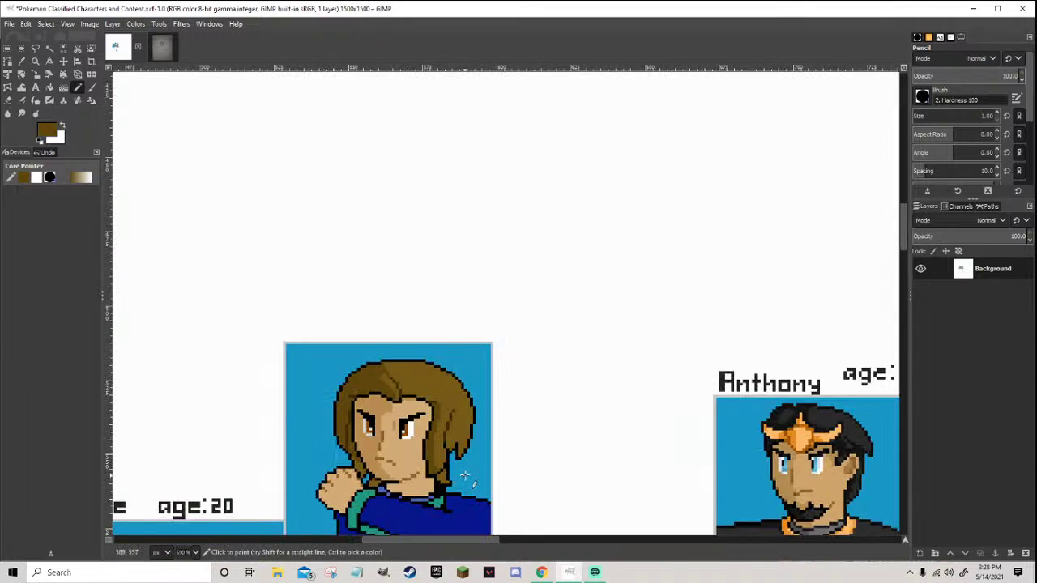
{"action": "scroll", "coordinate": [452, 444], "scroll_direction": "up", "scroll_amount": 4}
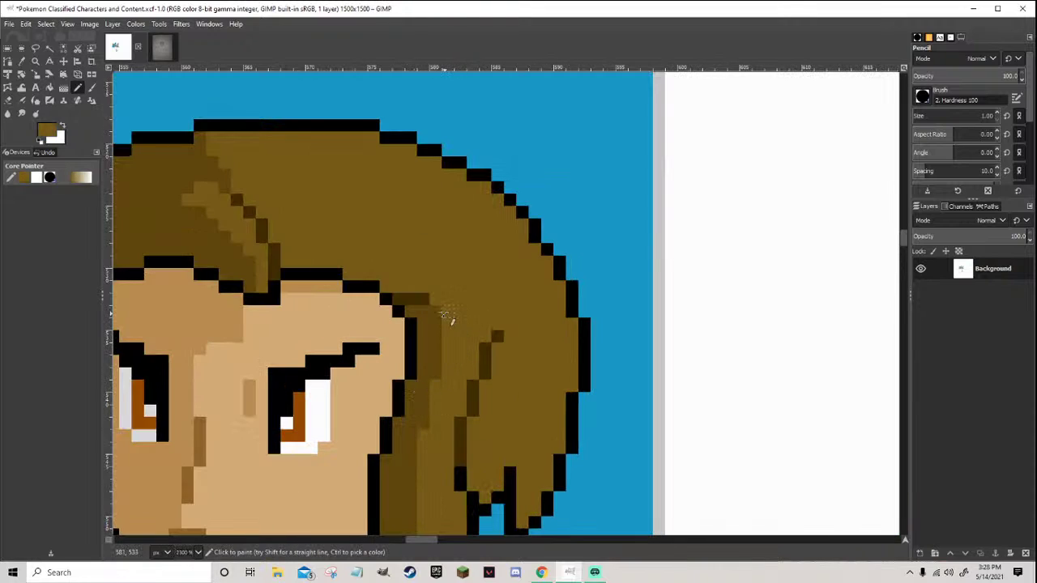
{"action": "scroll", "coordinate": [410, 486], "scroll_direction": "down", "scroll_amount": 5}
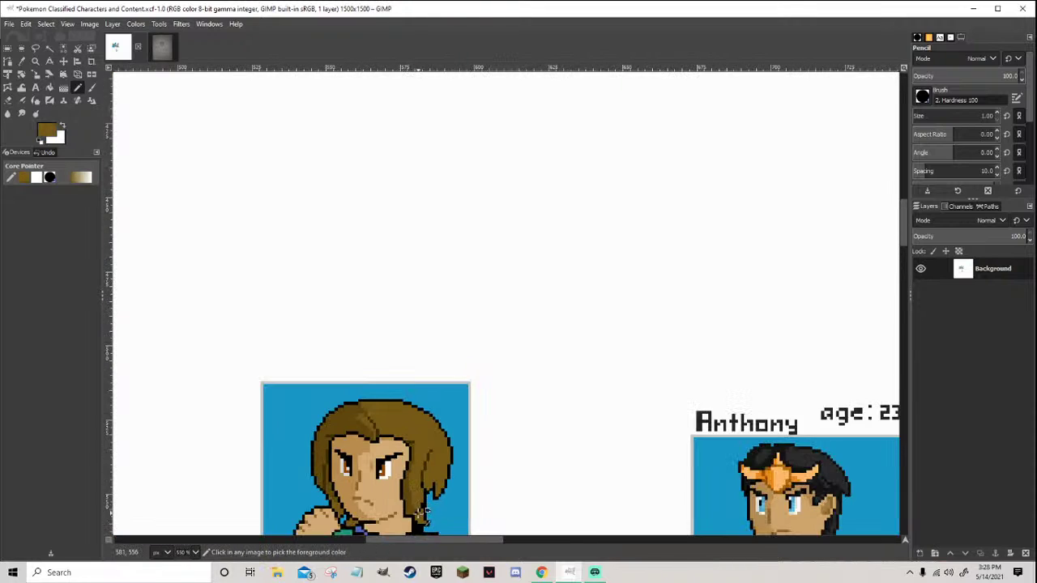
{"action": "scroll", "coordinate": [395, 451], "scroll_direction": "up", "scroll_amount": 4}
{"action": "scroll", "coordinate": [395, 451], "scroll_direction": "down", "scroll_amount": 5}
{"action": "scroll", "coordinate": [405, 429], "scroll_direction": "up", "scroll_amount": 6}
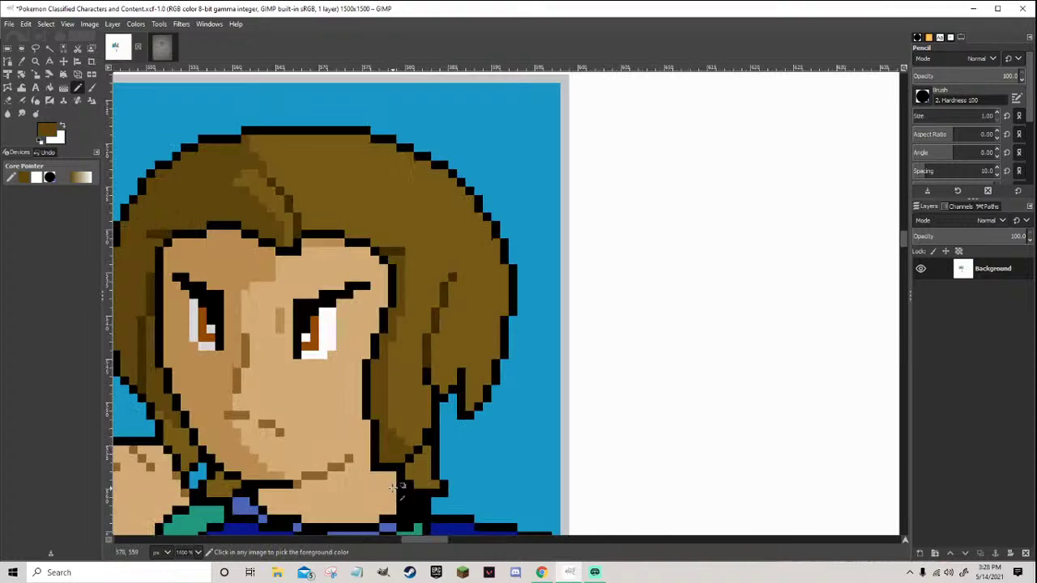
{"action": "left_click", "coordinate": [405, 413]}
{"action": "left_click", "coordinate": [405, 420], "text": "ctrl"}
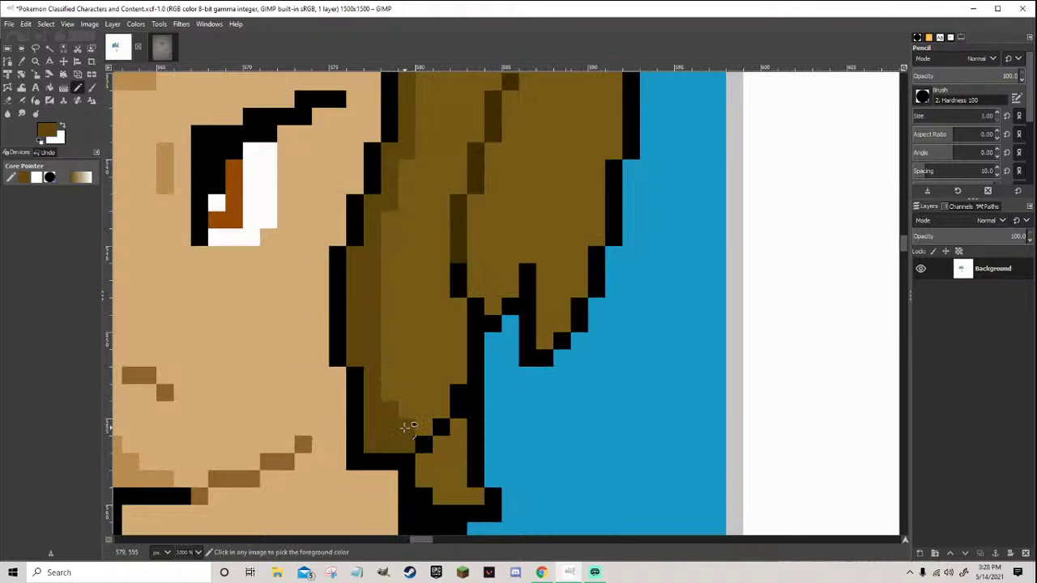
{"action": "scroll", "coordinate": [420, 427], "scroll_direction": "down", "scroll_amount": 5}
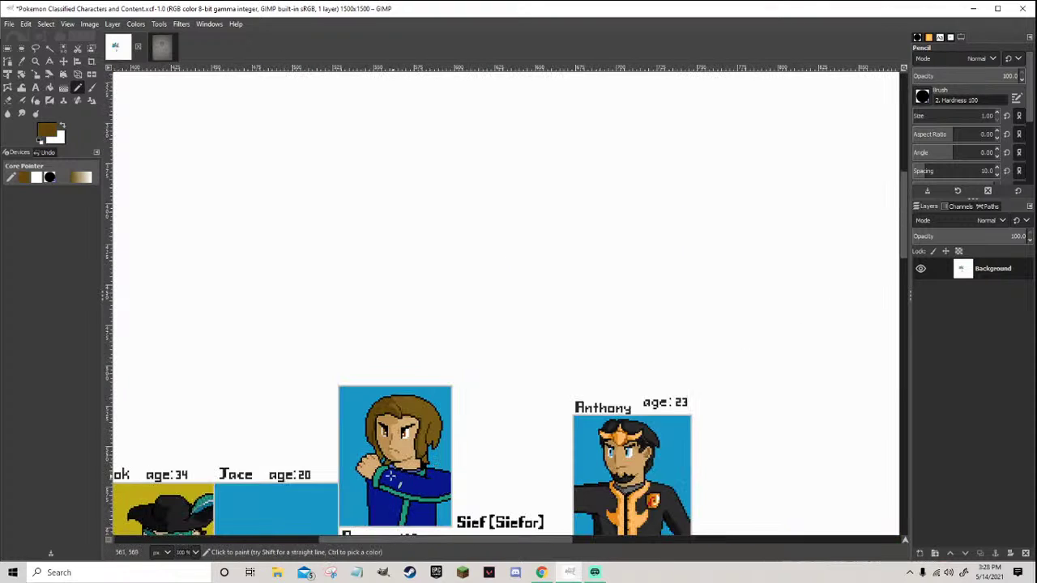
{"action": "scroll", "coordinate": [411, 450], "scroll_direction": "up", "scroll_amount": 7}
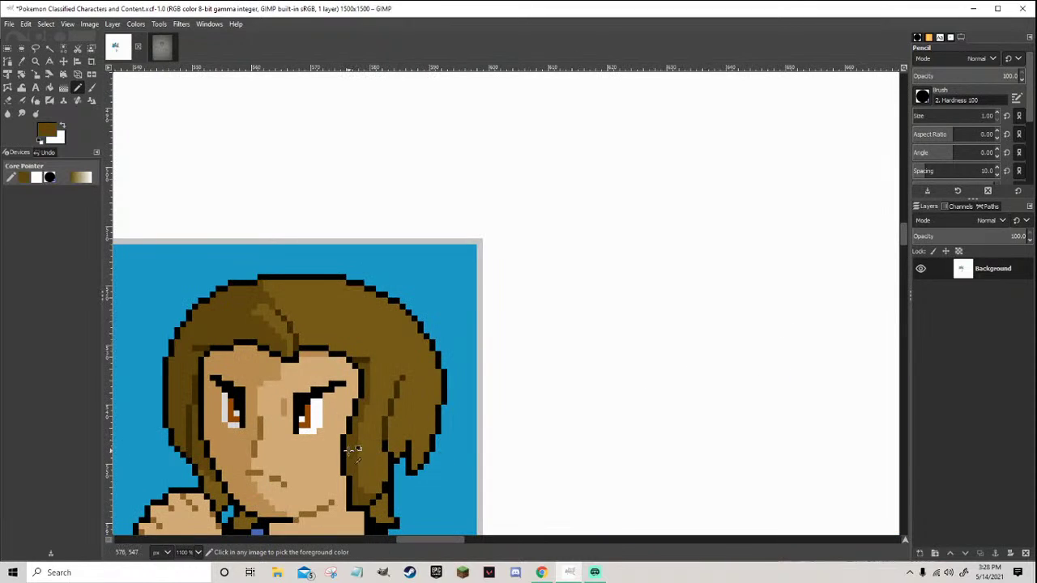
{"action": "scroll", "coordinate": [355, 451], "scroll_direction": "up", "scroll_amount": 3}
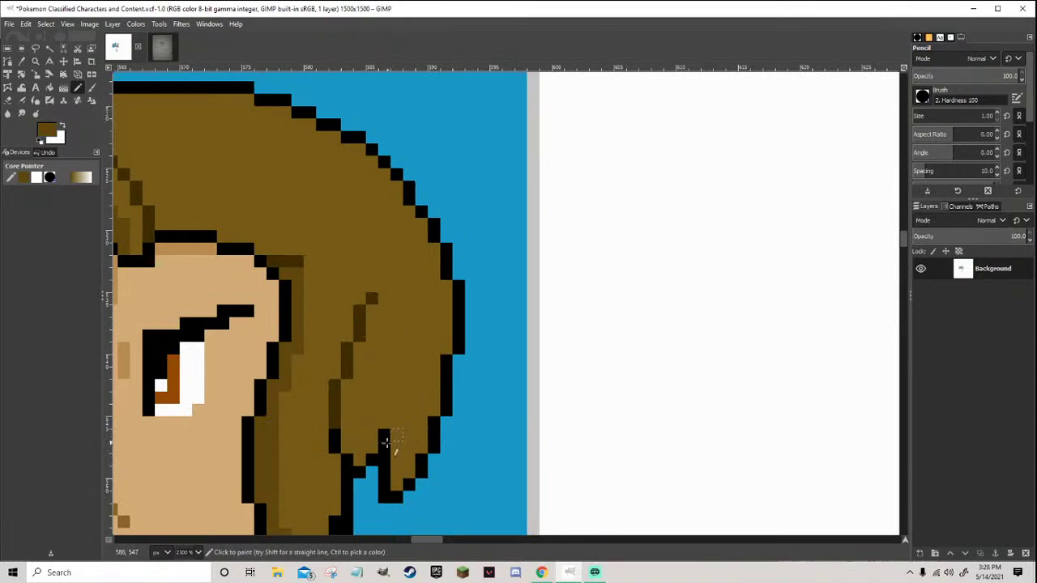
Pencil darker brown shading into the outer hair lock on the lit side, beside its dark strand line
{"action": "mouse_move", "coordinate": [370, 445]}
{"action": "left_mouse_down"}
{"action": "mouse_move", "coordinate": [357, 447]}
{"action": "mouse_move", "coordinate": [363, 377]}
{"action": "mouse_move", "coordinate": [359, 397]}
{"action": "mouse_move", "coordinate": [347, 400]}
{"action": "left_mouse_up"}
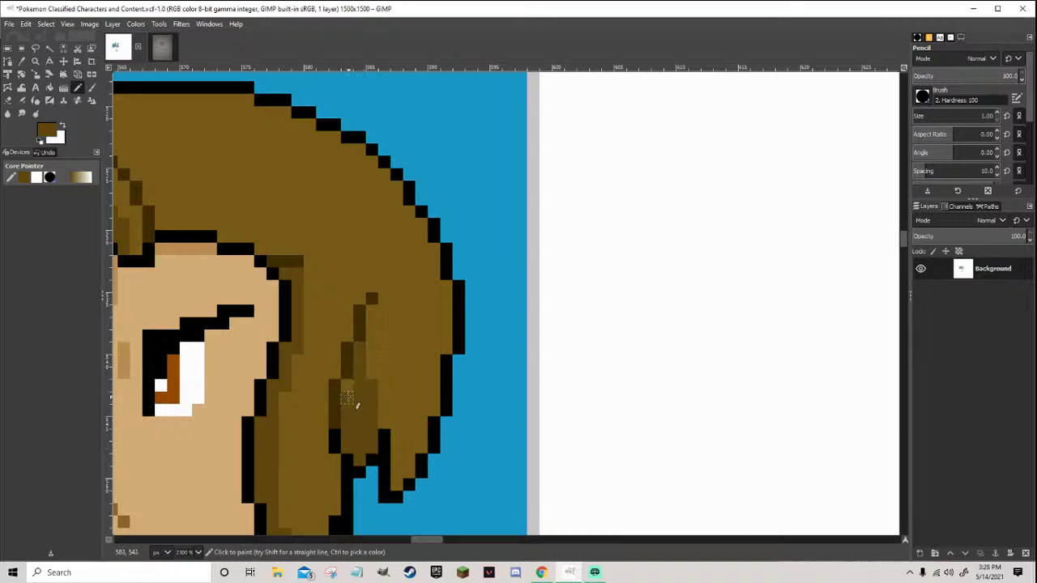
{"action": "scroll", "coordinate": [346, 400], "scroll_direction": "down", "scroll_amount": 6}
{"action": "scroll", "coordinate": [331, 437], "scroll_direction": "up", "scroll_amount": 4}
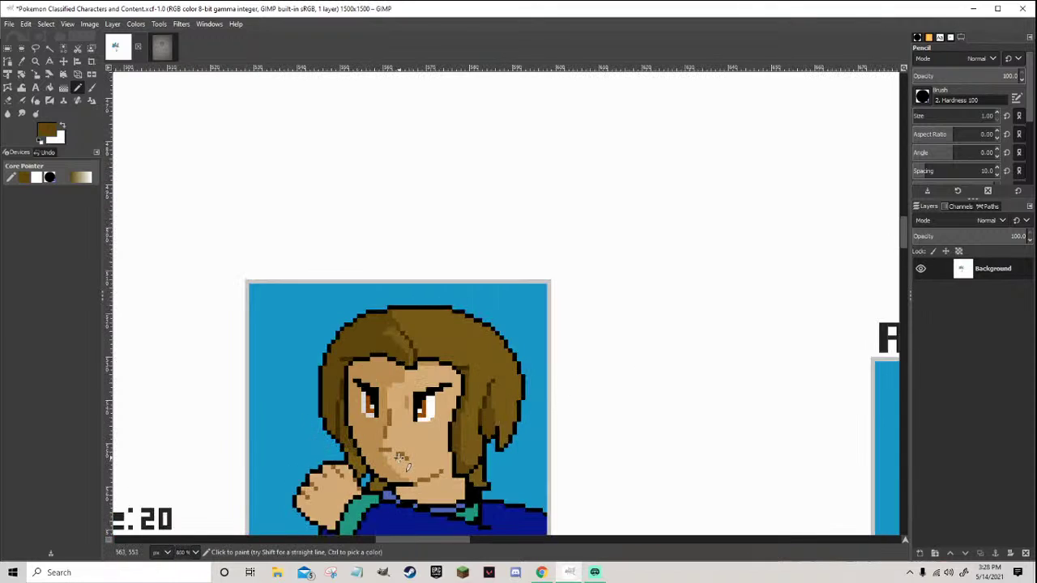
{"action": "scroll", "coordinate": [484, 494], "scroll_direction": "up", "scroll_amount": 3}
{"action": "scroll", "coordinate": [470, 439], "scroll_direction": "up", "scroll_amount": 1}
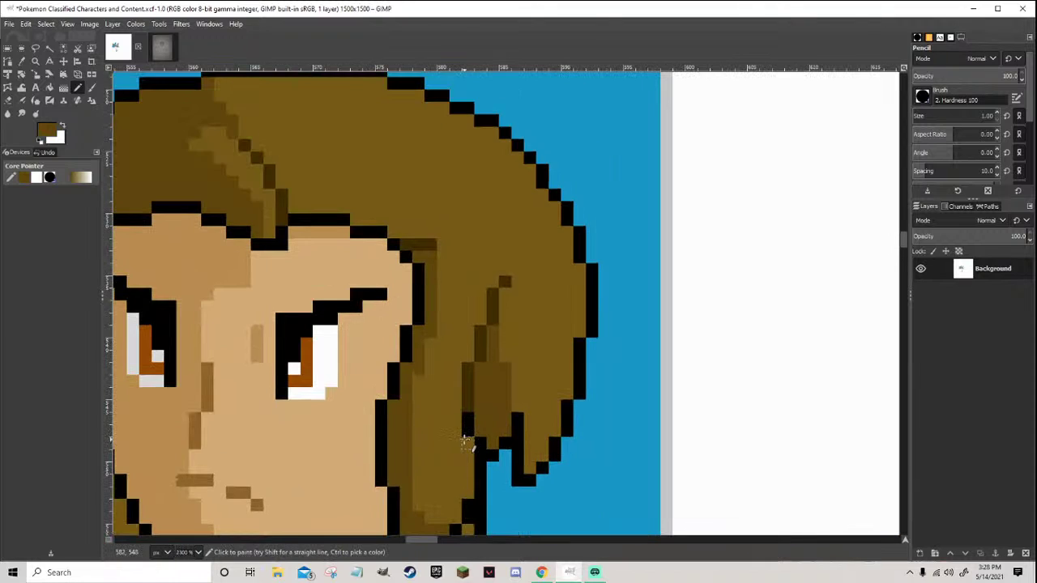
Shade the small hair tufts beside the collar on both sides of the neck with the darker hair brown
{"action": "scroll", "coordinate": [462, 421], "scroll_direction": "down", "scroll_amount": 4}
{"action": "scroll", "coordinate": [456, 222], "scroll_direction": "up", "scroll_amount": 3}
{"action": "scroll", "coordinate": [455, 433], "scroll_direction": "down", "scroll_amount": 2}
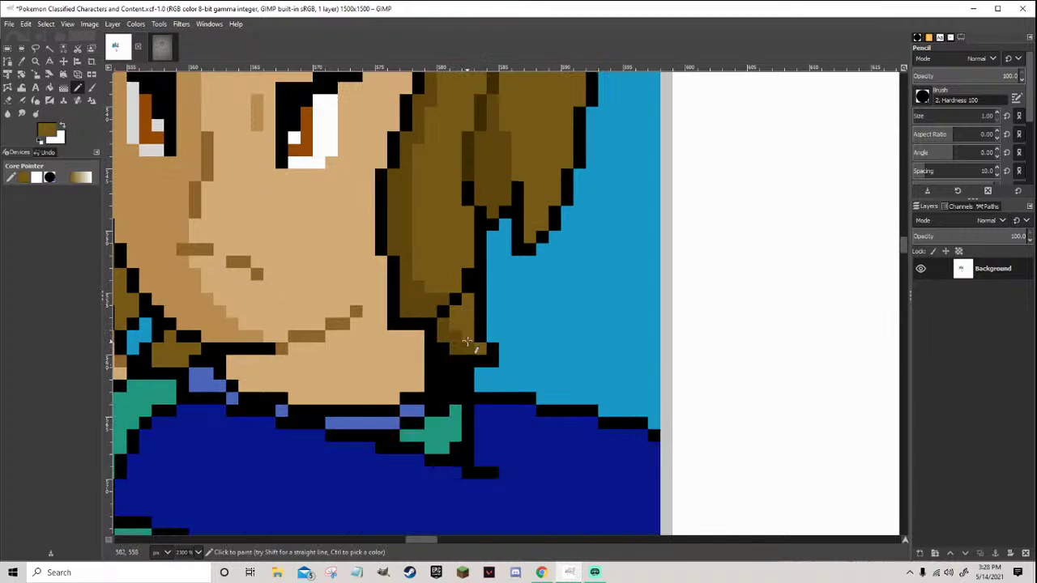
{"action": "scroll", "coordinate": [478, 363], "scroll_direction": "down", "scroll_amount": 5}
{"action": "scroll", "coordinate": [485, 367], "scroll_direction": "down", "scroll_amount": 4}
{"action": "scroll", "coordinate": [513, 371], "scroll_direction": "up", "scroll_amount": 4}
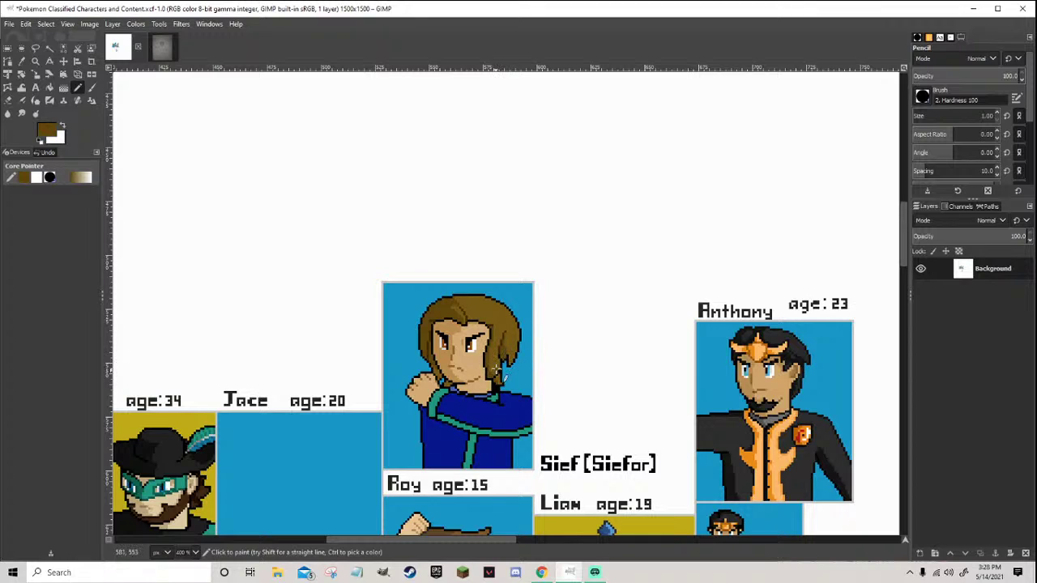
{"action": "scroll", "coordinate": [486, 401], "scroll_direction": "up", "scroll_amount": 5}
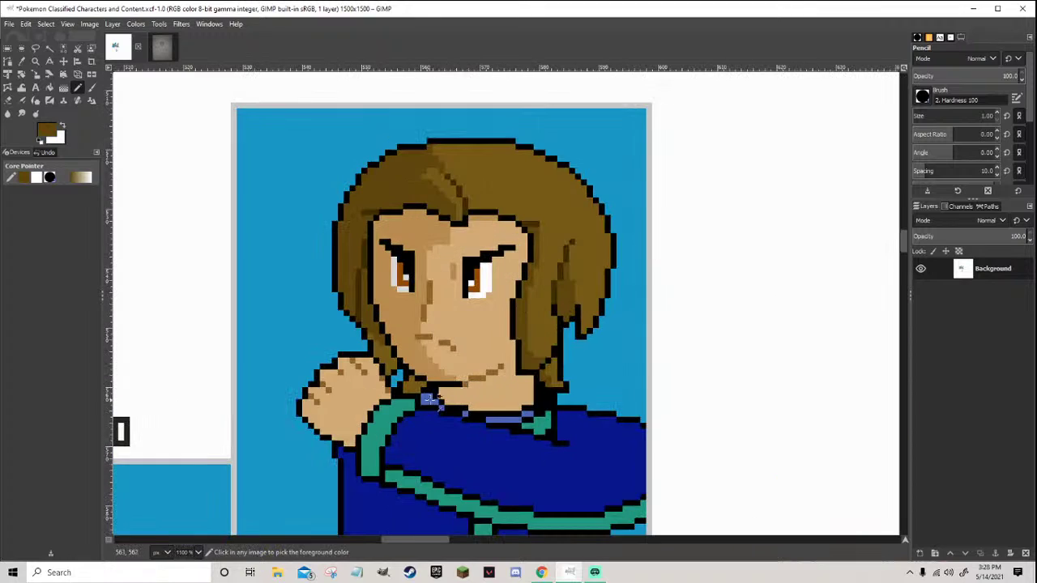
{"action": "scroll", "coordinate": [409, 362], "scroll_direction": "down", "scroll_amount": 1}
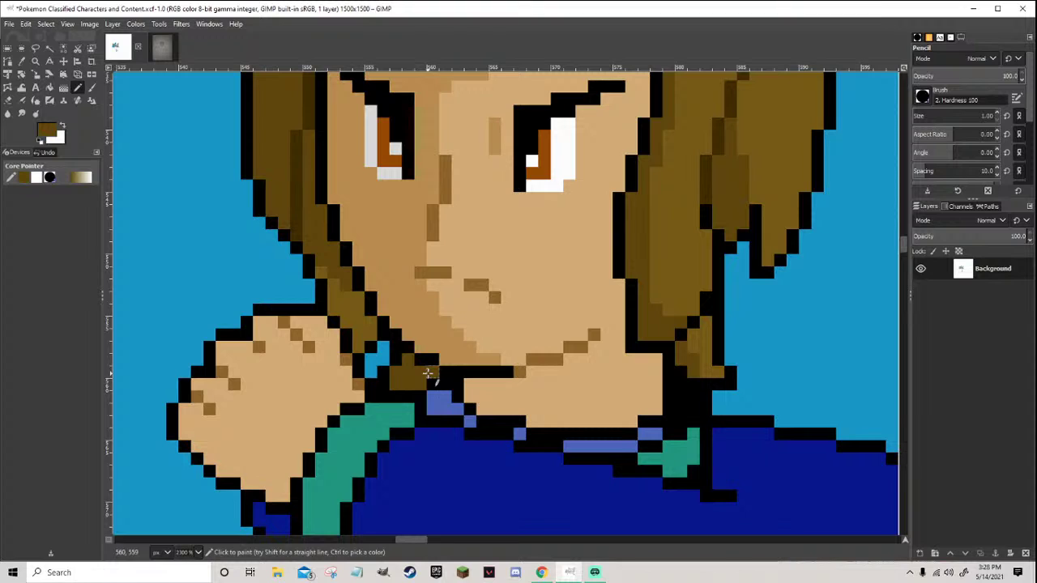
{"action": "scroll", "coordinate": [427, 375], "scroll_direction": "down", "scroll_amount": 3}
{"action": "scroll", "coordinate": [454, 403], "scroll_direction": "down", "scroll_amount": 2}
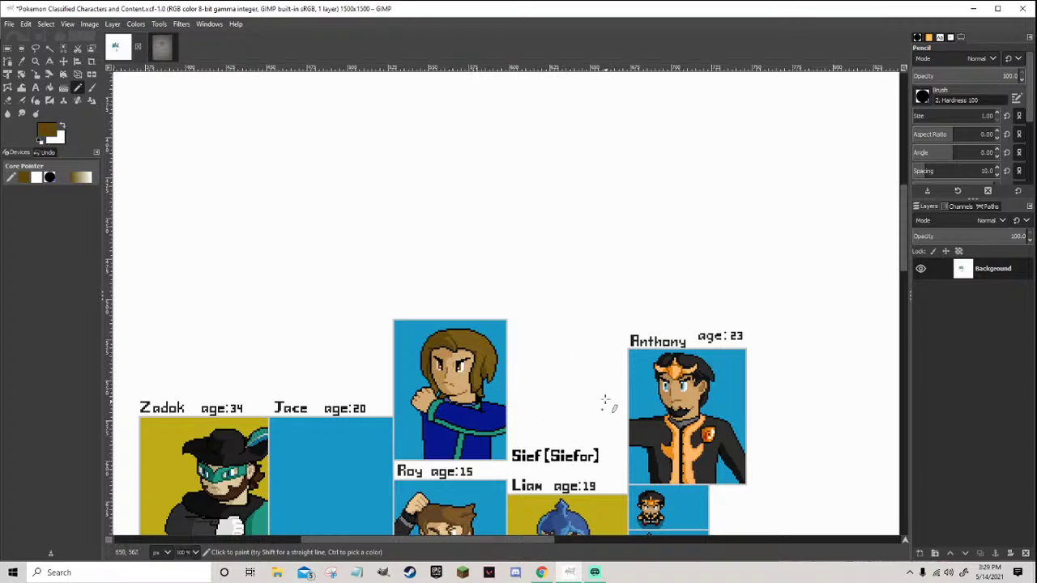
Sample the gold background colour, pencil a rough circle on the blank canvas beside the portrait and fill it with gold
{"action": "left_click", "coordinate": [560, 354]}
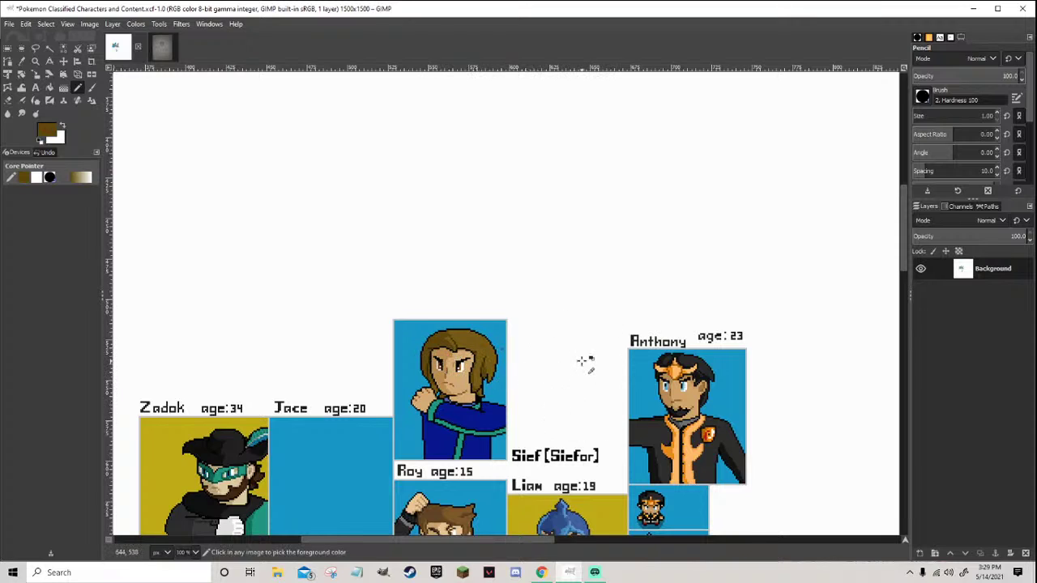
{"action": "scroll", "coordinate": [585, 364], "scroll_direction": "up", "scroll_amount": 1}
{"action": "scroll", "coordinate": [549, 432], "scroll_direction": "down", "scroll_amount": 1}
{"action": "left_click", "coordinate": [588, 527], "text": "ctrl"}
{"action": "scroll", "coordinate": [572, 409], "scroll_direction": "up", "scroll_amount": 1}
{"action": "mouse_move", "coordinate": [570, 310]}
{"action": "left_mouse_down"}
{"action": "mouse_move", "coordinate": [535, 316]}
{"action": "mouse_move", "coordinate": [568, 383]}
{"action": "mouse_move", "coordinate": [567, 309]}
{"action": "mouse_move", "coordinate": [536, 332]}
{"action": "left_mouse_up"}
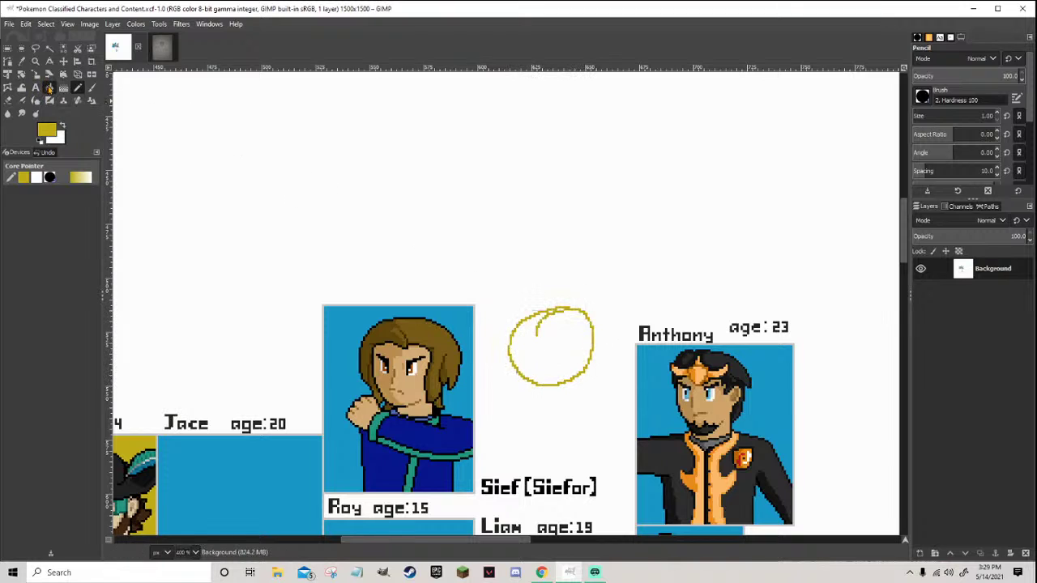
{"action": "left_click", "coordinate": [49, 86]}
{"action": "left_click", "coordinate": [567, 354]}
{"action": "left_click", "coordinate": [77, 86]}
{"action": "scroll", "coordinate": [194, 169], "scroll_direction": "left", "scroll_amount": 1}
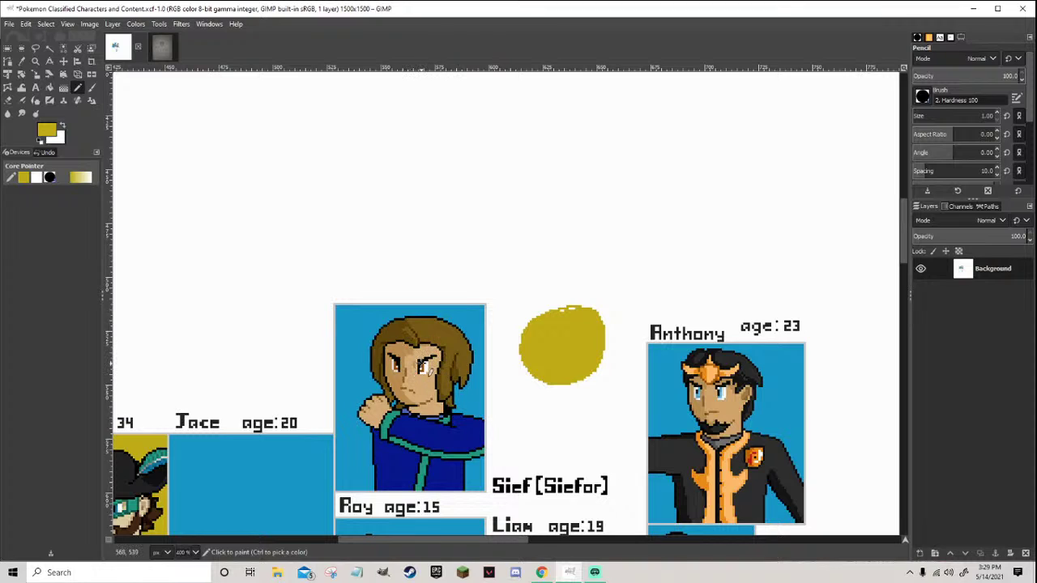
Cover the gold circle with white using an enlarged pencil, and restore the pencil size to 1
{"action": "scroll", "coordinate": [607, 375], "scroll_direction": "up", "scroll_amount": 1}
{"action": "left_click", "coordinate": [607, 375], "text": "ctrl"}
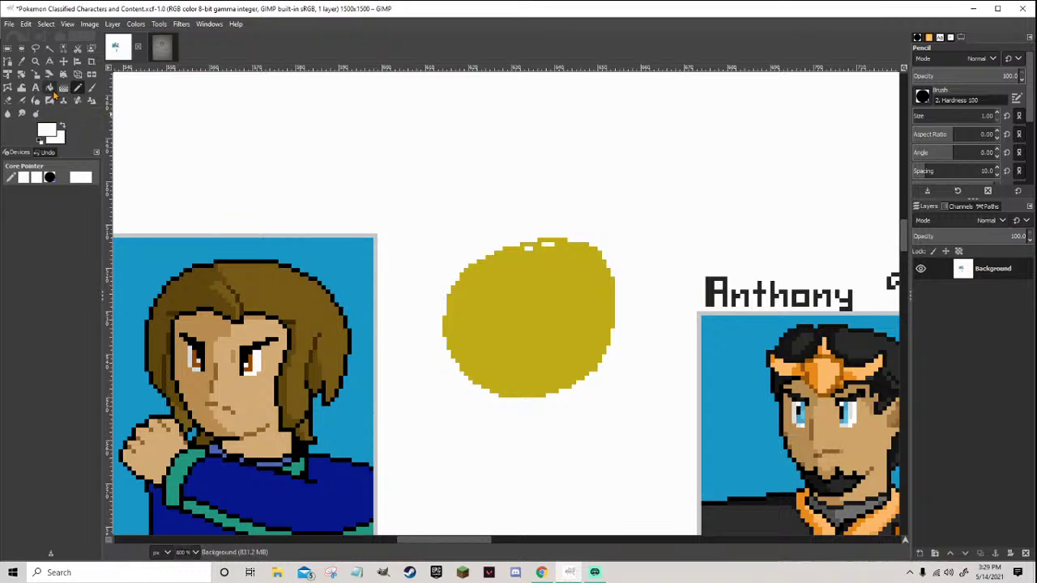
{"action": "mouse_move", "coordinate": [931, 116]}
{"action": "left_mouse_down"}
{"action": "mouse_move", "coordinate": [960, 116]}
{"action": "mouse_move", "coordinate": [900, 116]}
{"action": "left_mouse_up"}
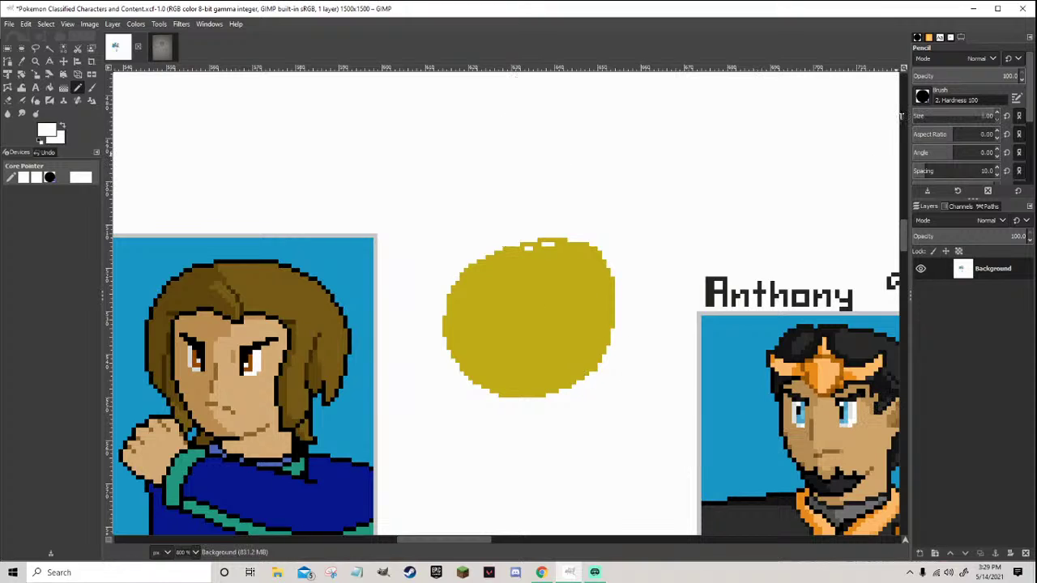
{"action": "mouse_move", "coordinate": [586, 222]}
{"action": "left_mouse_down"}
{"action": "mouse_move", "coordinate": [539, 348]}
{"action": "mouse_move", "coordinate": [506, 336]}
{"action": "left_mouse_up"}
{"action": "left_click_drag", "start_coordinate": [962, 117], "coordinate": [896, 122]}
Save the image and return to the portrait of the brown-haired character
{"action": "key", "text": "ctrl+s"}
{"action": "scroll", "coordinate": [232, 213], "scroll_direction": "down", "scroll_amount": 8}
{"action": "scroll", "coordinate": [229, 183], "scroll_direction": "up", "scroll_amount": 4}
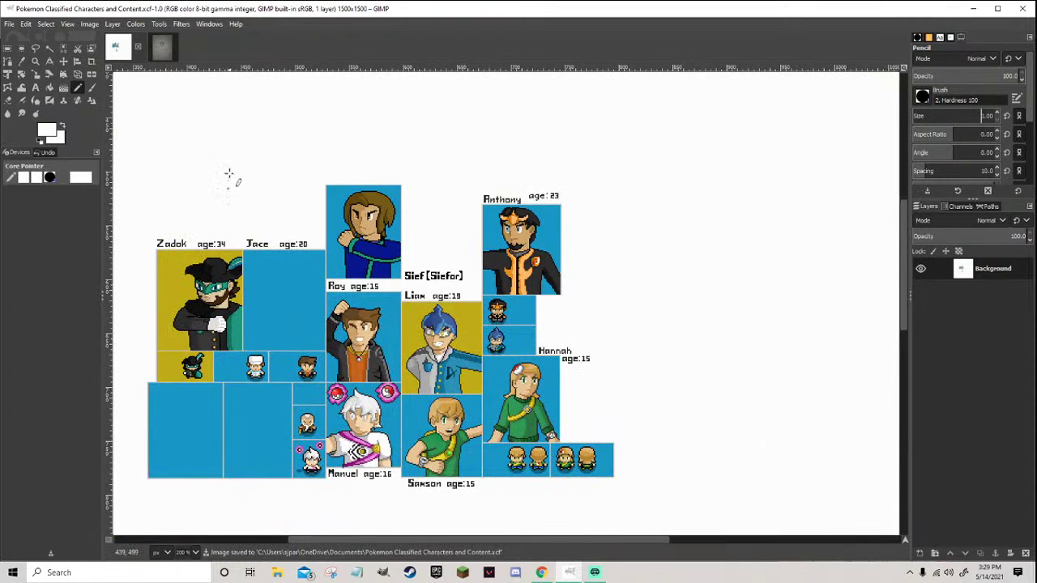
{"action": "scroll", "coordinate": [229, 183], "scroll_direction": "up", "scroll_amount": 2}
{"action": "scroll", "coordinate": [437, 267], "scroll_direction": "up", "scroll_amount": 1}
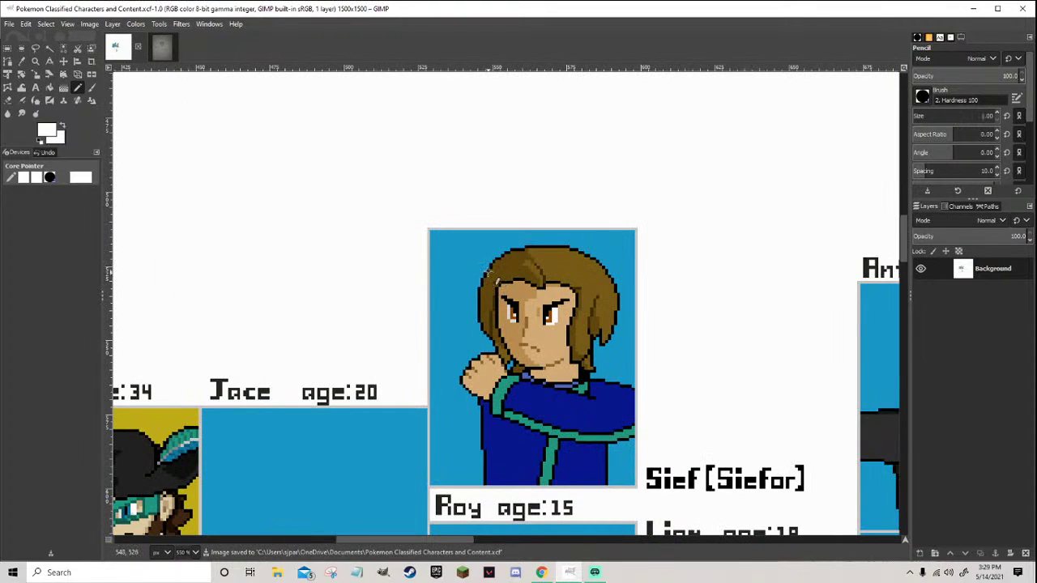
Reset the foreground colour to black and pencil two short vertical lines on the blank canvas above the portraits
{"action": "key", "text": "d"}
{"action": "scroll", "coordinate": [486, 274], "scroll_direction": "down", "scroll_amount": 4}
{"action": "scroll", "coordinate": [511, 288], "scroll_direction": "up", "scroll_amount": 1}
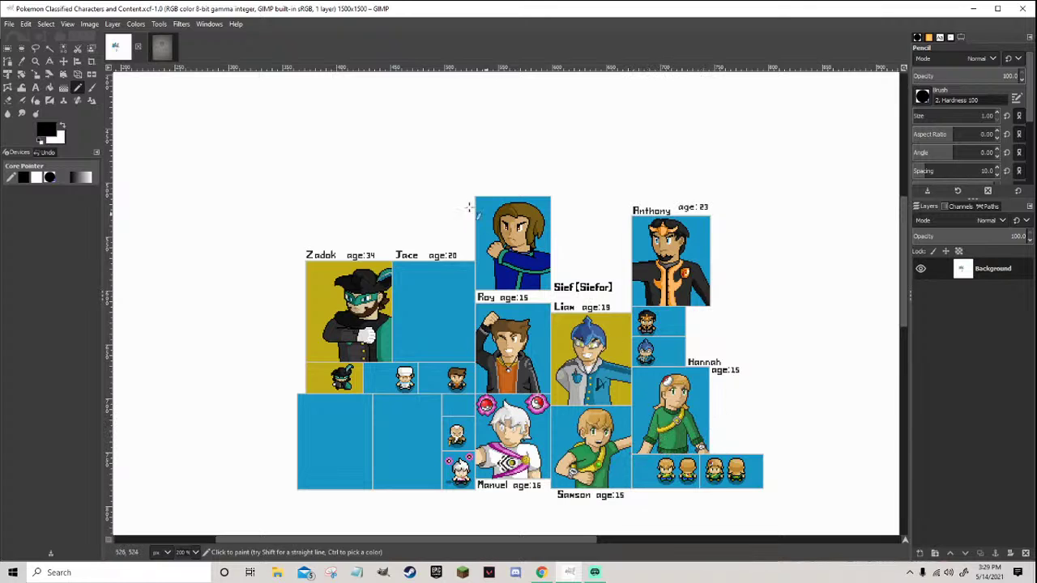
{"action": "scroll", "coordinate": [340, 162], "scroll_direction": "up", "scroll_amount": 3}
{"action": "left_click_drag", "start_coordinate": [256, 150], "coordinate": [256, 198]}
{"action": "left_click_drag", "start_coordinate": [338, 149], "coordinate": [341, 186]}
{"action": "scroll", "coordinate": [222, 183], "scroll_direction": "up", "scroll_amount": 1}
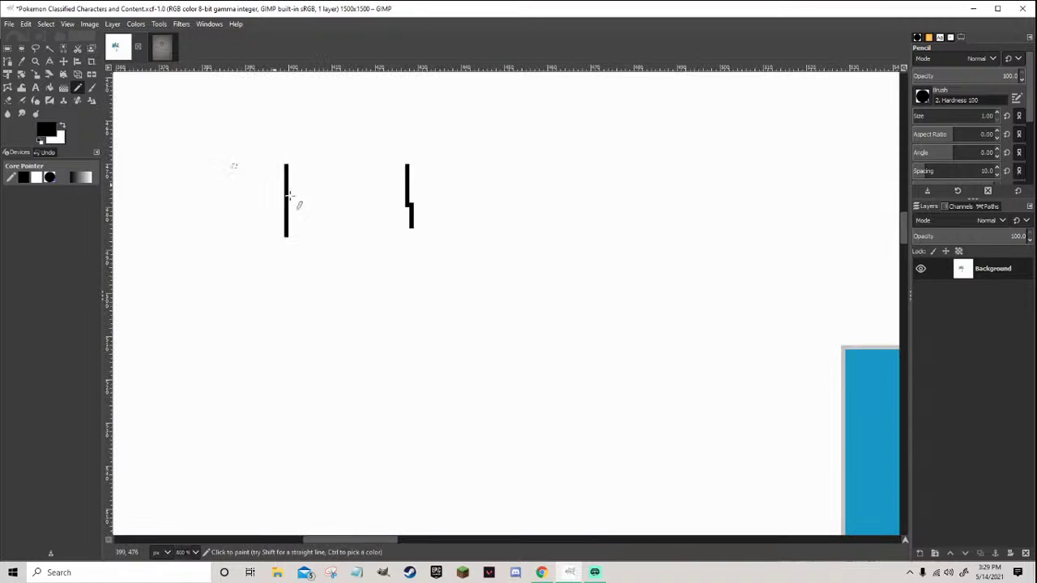
Sample the gold background colour and pencil a small gold dot on each outer side of the two black lines
{"action": "scroll", "coordinate": [324, 415], "scroll_direction": "down", "scroll_amount": 1}
{"action": "left_click", "coordinate": [305, 495], "text": "ctrl"}
{"action": "scroll", "coordinate": [179, 151], "scroll_direction": "up", "scroll_amount": 1}
{"action": "left_click_drag", "start_coordinate": [238, 170], "coordinate": [242, 171]}
{"action": "left_click_drag", "start_coordinate": [546, 184], "coordinate": [549, 189]}
{"action": "left_click_drag", "start_coordinate": [243, 186], "coordinate": [247, 193]}
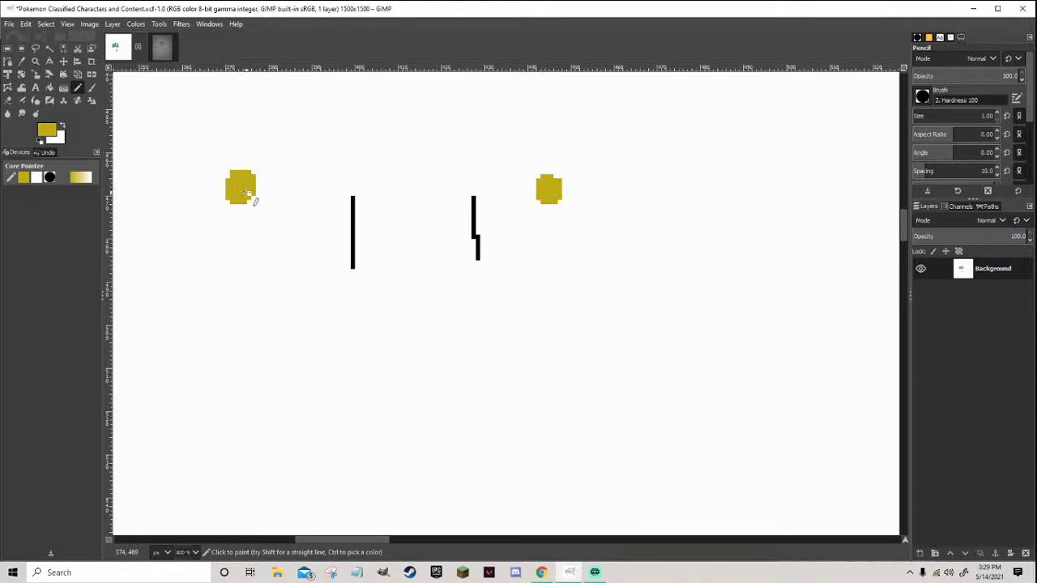
{"action": "scroll", "coordinate": [253, 193], "scroll_direction": "down", "scroll_amount": 4}
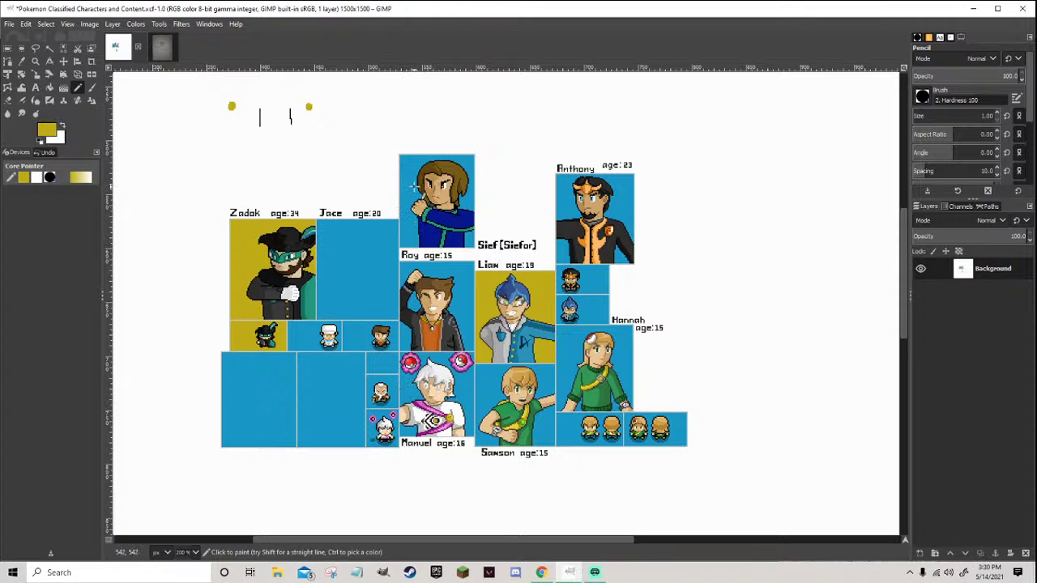
Paint over the black lines and gold dots in white with an enlarged pencil, and restore the pencil size to 1
{"action": "scroll", "coordinate": [430, 317], "scroll_direction": "up", "scroll_amount": 2}
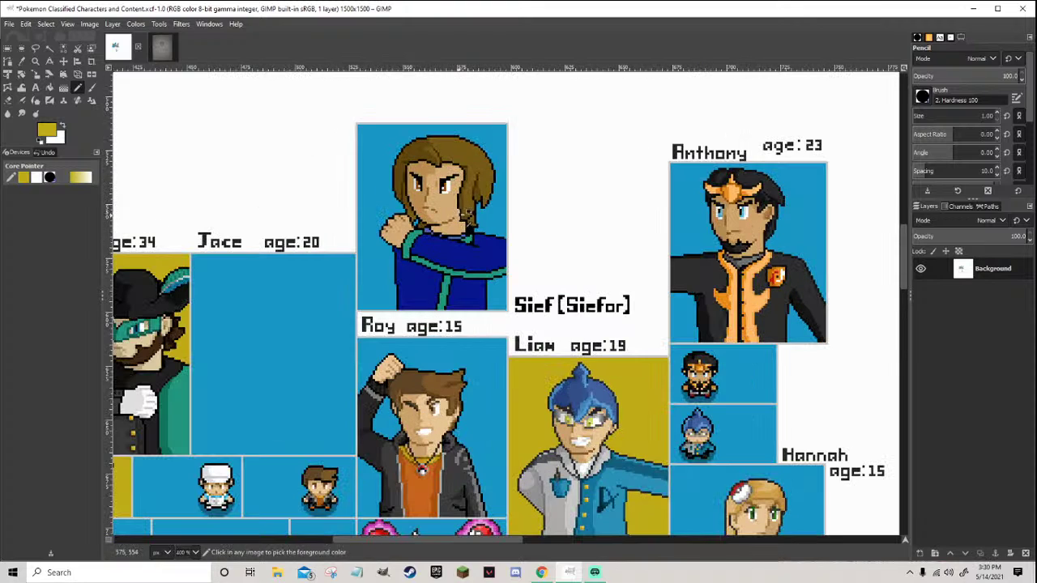
{"action": "scroll", "coordinate": [294, 114], "scroll_direction": "up", "scroll_amount": 3}
{"action": "scroll", "coordinate": [294, 113], "scroll_direction": "left", "scroll_amount": 3}
{"action": "scroll", "coordinate": [287, 122], "scroll_direction": "up", "scroll_amount": 1}
{"action": "left_click", "coordinate": [277, 136], "text": "ctrl"}
{"action": "scroll", "coordinate": [167, 155], "scroll_direction": "up", "scroll_amount": 1}
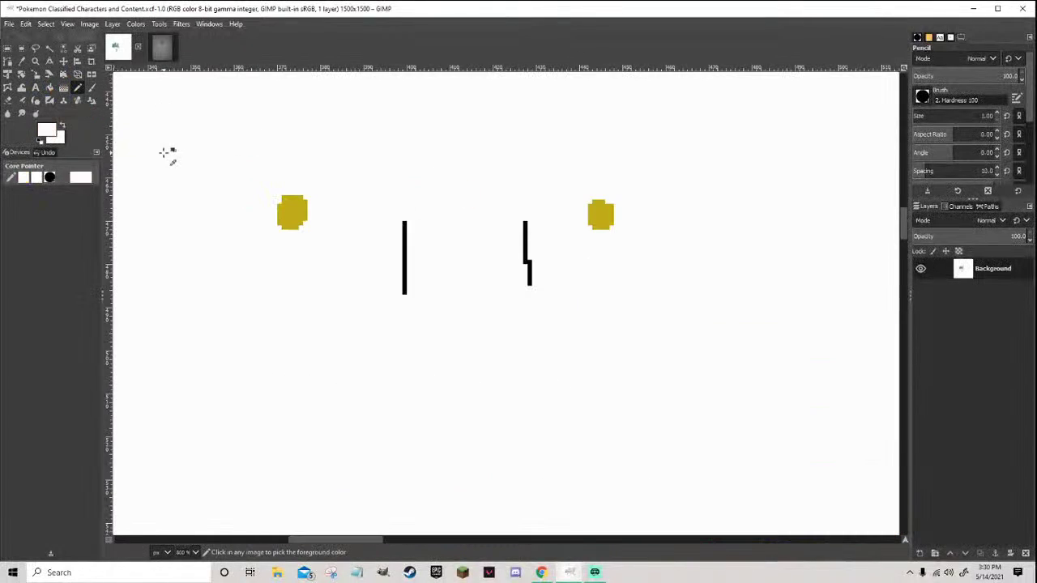
{"action": "left_click", "coordinate": [925, 121]}
{"action": "mouse_move", "coordinate": [620, 213]}
{"action": "left_mouse_down"}
{"action": "mouse_move", "coordinate": [630, 208]}
{"action": "mouse_move", "coordinate": [405, 273]}
{"action": "mouse_move", "coordinate": [417, 216]}
{"action": "left_mouse_up"}
{"action": "left_click", "coordinate": [942, 119]}
{"action": "left_click_drag", "start_coordinate": [943, 119], "coordinate": [916, 119]}
{"action": "scroll", "coordinate": [780, 150], "scroll_direction": "down", "scroll_amount": 5}
{"action": "scroll", "coordinate": [810, 339], "scroll_direction": "up", "scroll_amount": 1}
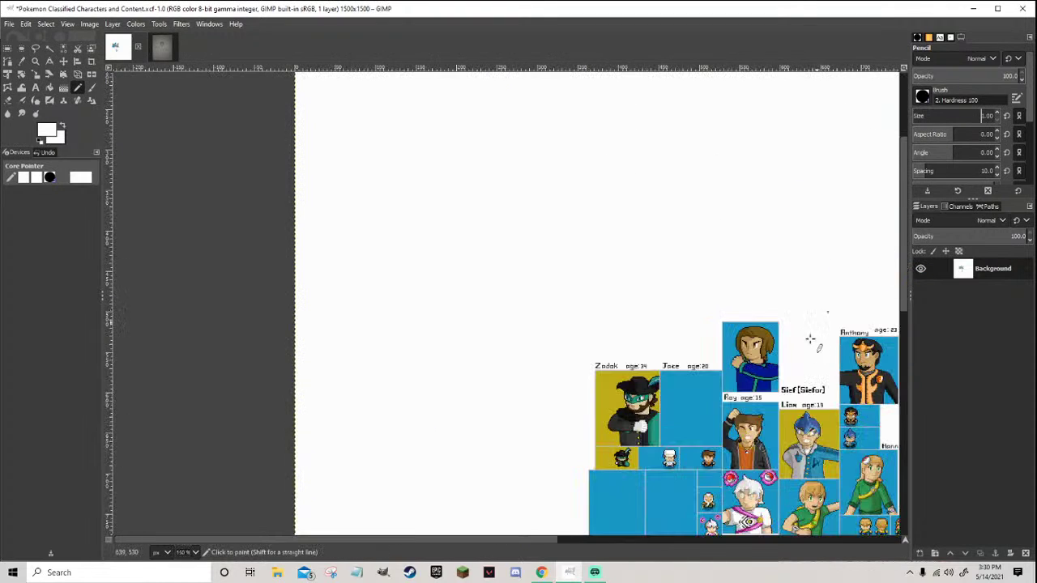
Save the image with the scratch marks removed from the blank canvas
{"action": "scroll", "coordinate": [831, 393], "scroll_direction": "up", "scroll_amount": 4}
{"action": "scroll", "coordinate": [515, 175], "scroll_direction": "up", "scroll_amount": 1}
{"action": "key", "text": "ctrl+s"}
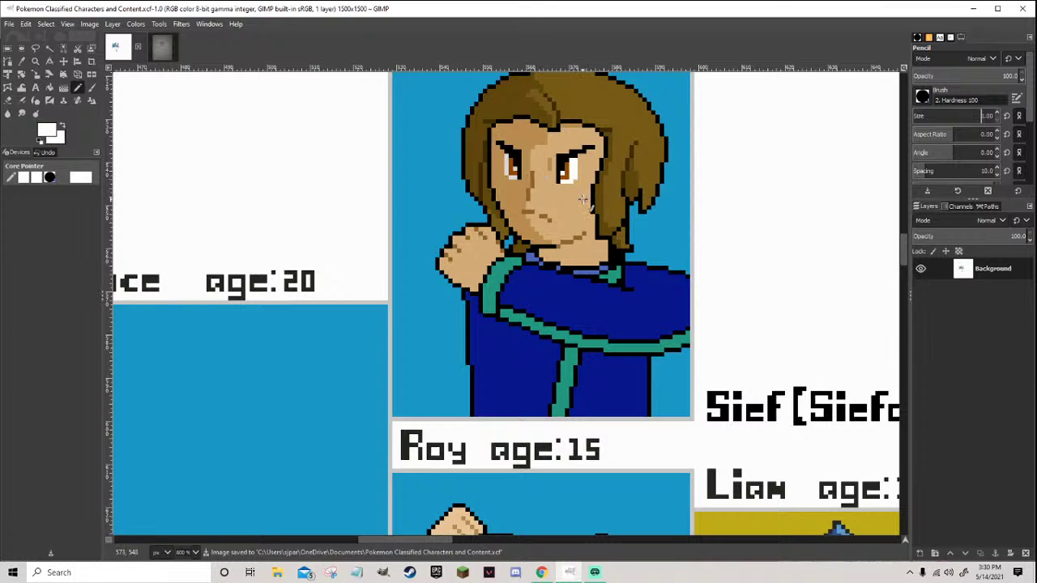
{"action": "scroll", "coordinate": [584, 199], "scroll_direction": "down", "scroll_amount": 6}
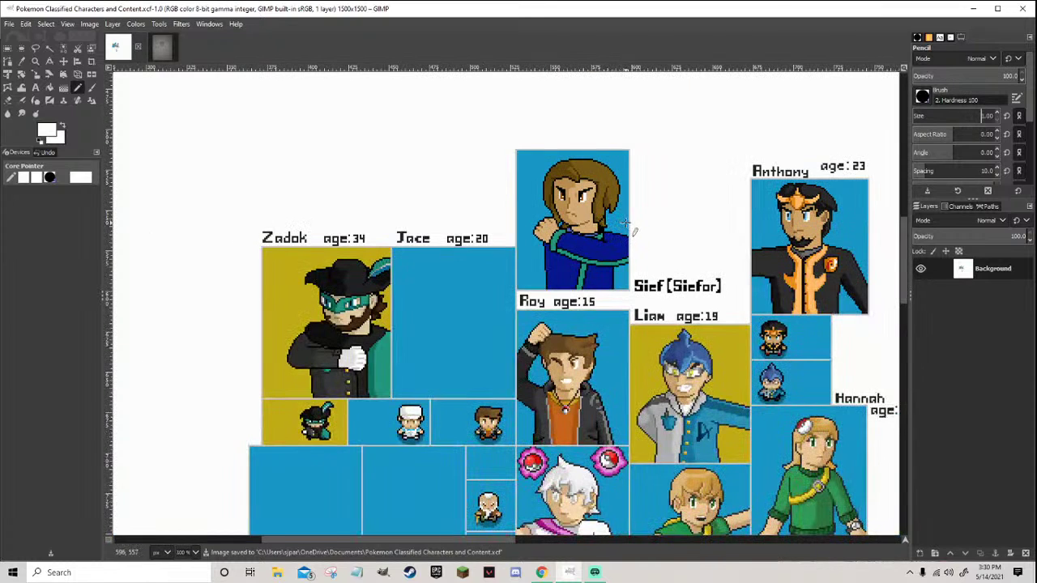
Sample the shaded skin tone from the face and shade the neck below the jaw on its shadow side
{"action": "scroll", "coordinate": [618, 218], "scroll_direction": "up", "scroll_amount": 7}
{"action": "left_click", "coordinate": [491, 209], "text": "ctrl"}
{"action": "scroll", "coordinate": [492, 210], "scroll_direction": "up", "scroll_amount": 2}
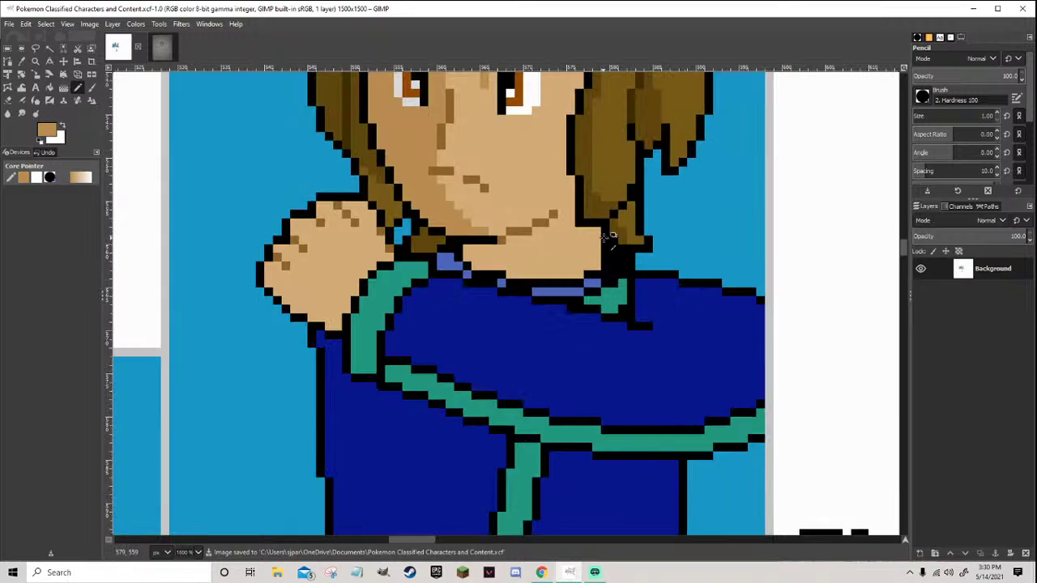
{"action": "mouse_move", "coordinate": [468, 256]}
{"action": "left_mouse_down"}
{"action": "mouse_move", "coordinate": [479, 288]}
{"action": "mouse_move", "coordinate": [454, 275]}
{"action": "mouse_move", "coordinate": [454, 253]}
{"action": "mouse_move", "coordinate": [431, 276]}
{"action": "left_mouse_up"}
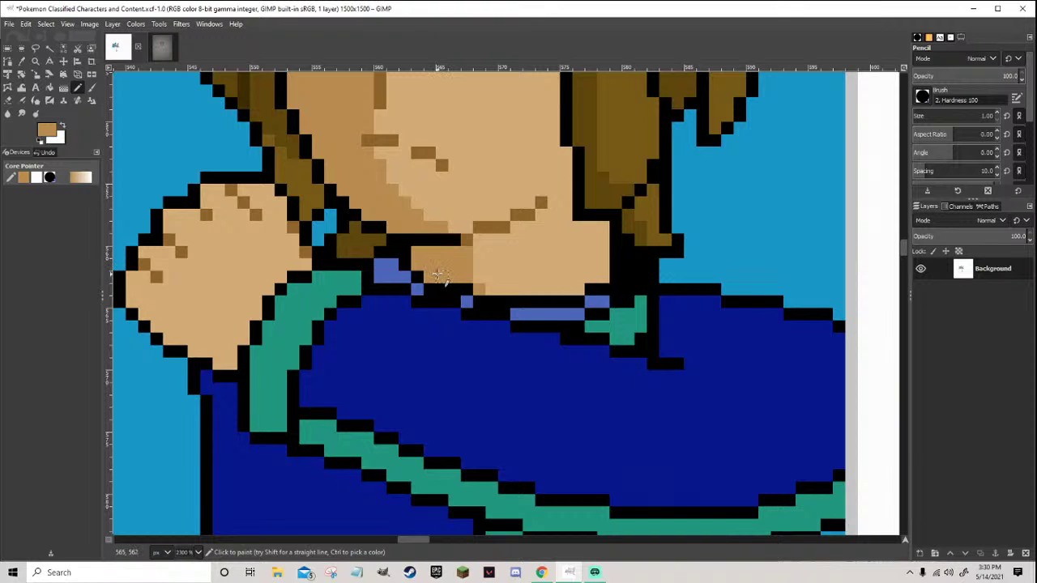
{"action": "scroll", "coordinate": [438, 275], "scroll_direction": "down", "scroll_amount": 4}
{"action": "scroll", "coordinate": [413, 288], "scroll_direction": "up", "scroll_amount": 4}
{"action": "scroll", "coordinate": [413, 287], "scroll_direction": "down", "scroll_amount": 3}
{"action": "scroll", "coordinate": [441, 271], "scroll_direction": "down", "scroll_amount": 4}
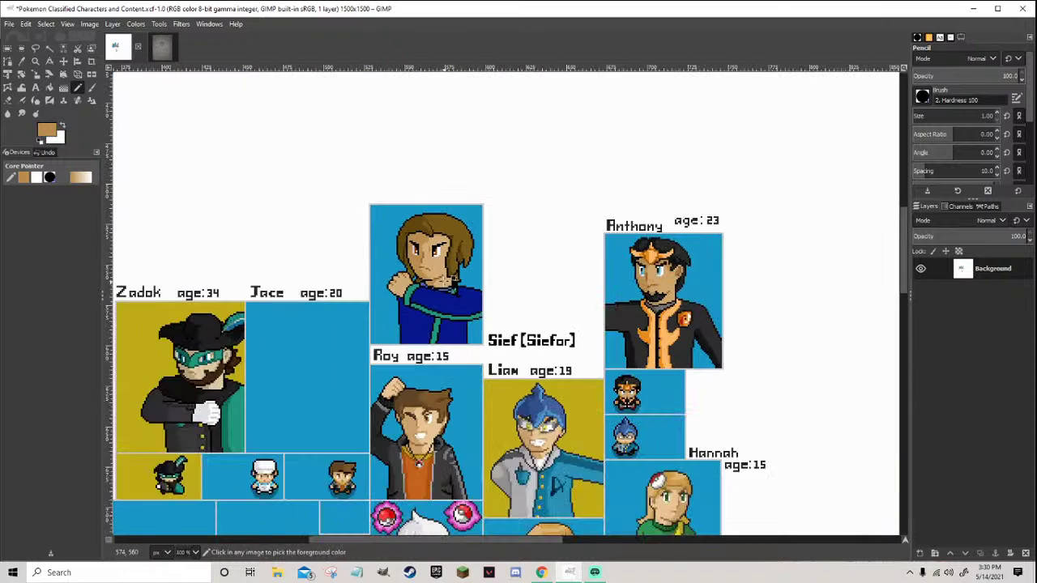
Sample the darker skin brown and pencil accent pixels along the outline of the shaded cheek
{"action": "scroll", "coordinate": [427, 248], "scroll_direction": "up", "scroll_amount": 2}
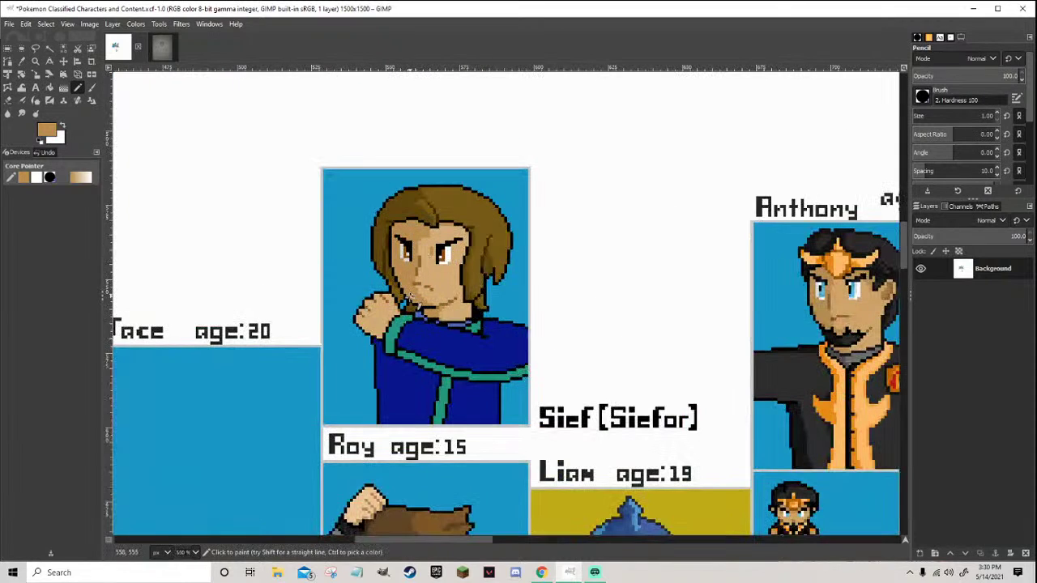
{"action": "scroll", "coordinate": [409, 292], "scroll_direction": "up", "scroll_amount": 3}
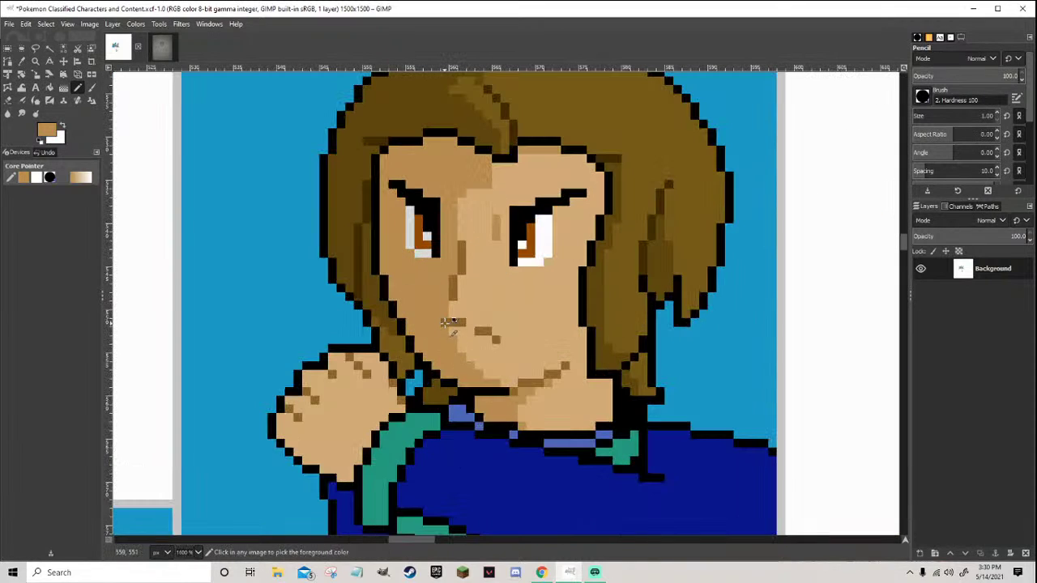
{"action": "left_click", "coordinate": [443, 368], "text": "ctrl"}
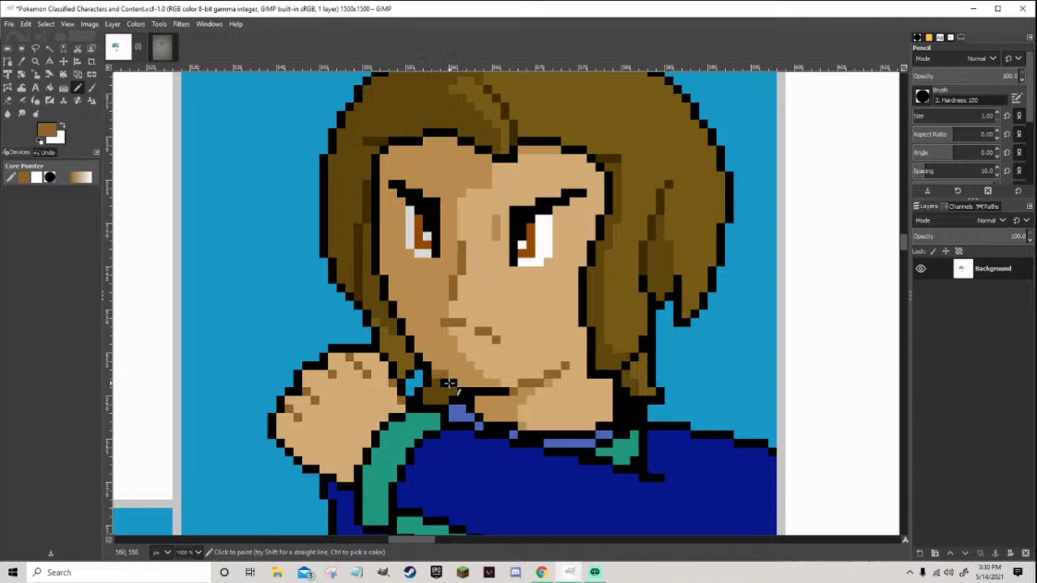
{"action": "scroll", "coordinate": [478, 377], "scroll_direction": "down", "scroll_amount": 3}
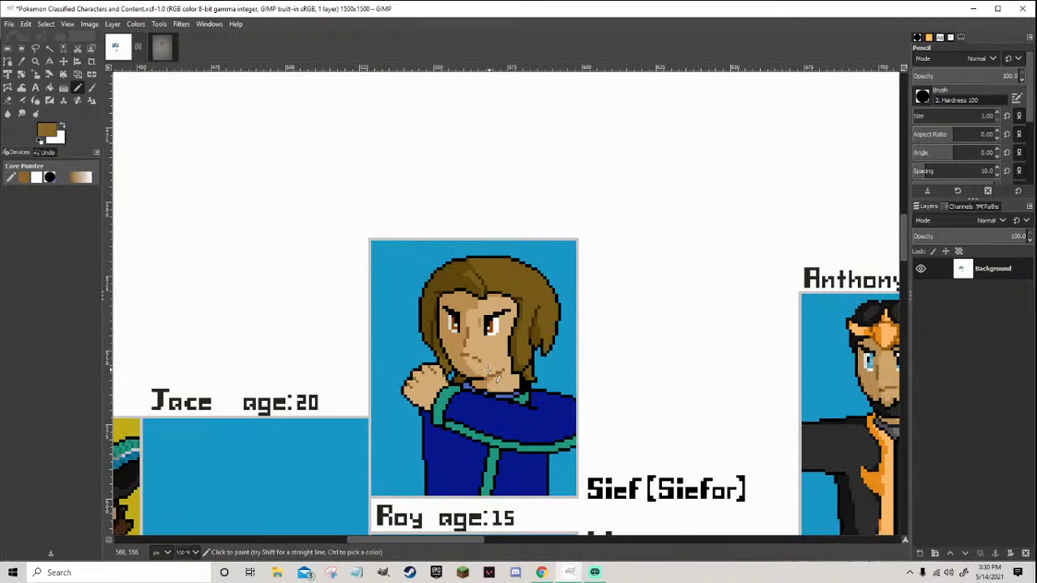
{"action": "scroll", "coordinate": [490, 374], "scroll_direction": "up", "scroll_amount": 4}
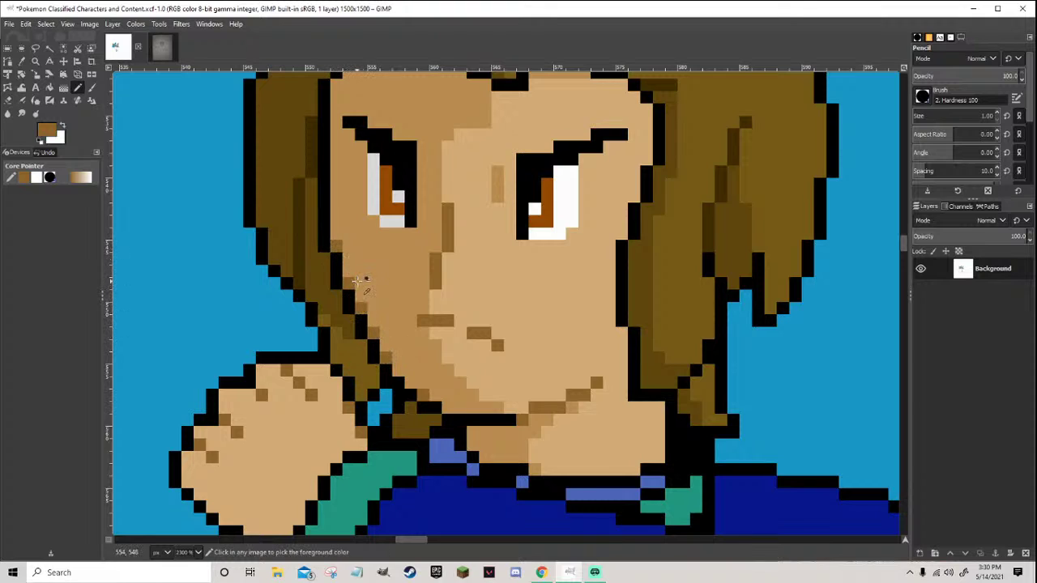
Save the image after checking the shaded face against the neighbouring portraits
{"action": "scroll", "coordinate": [348, 259], "scroll_direction": "down", "scroll_amount": 9}
{"action": "scroll", "coordinate": [369, 306], "scroll_direction": "up", "scroll_amount": 4}
{"action": "key", "text": "ctrl+s"}
{"action": "scroll", "coordinate": [390, 306], "scroll_direction": "down", "scroll_amount": 1}
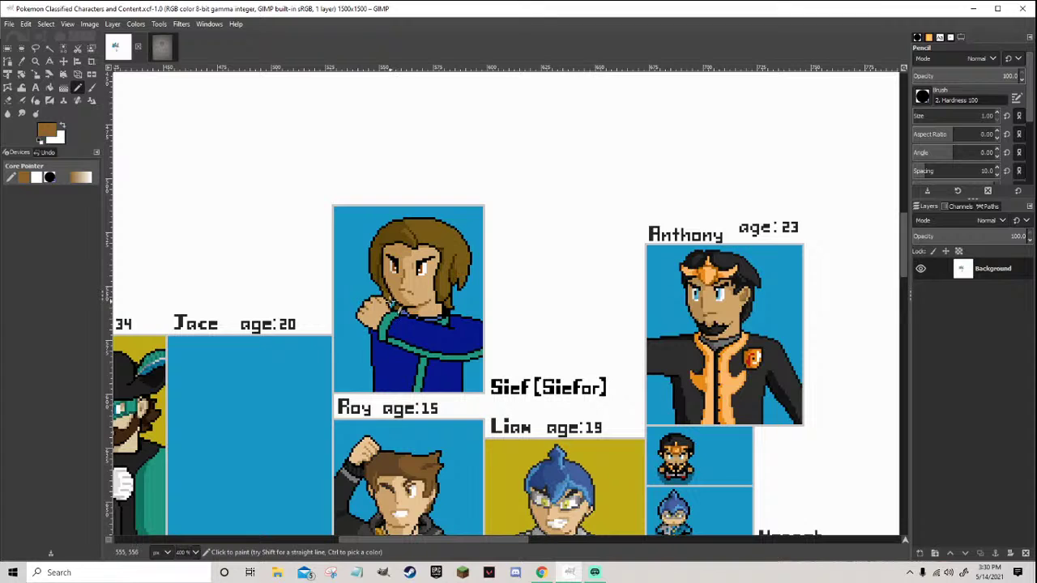
{"action": "scroll", "coordinate": [373, 328], "scroll_direction": "up", "scroll_amount": 4}
{"action": "key", "text": "ctrl+s"}
{"action": "scroll", "coordinate": [559, 206], "scroll_direction": "down", "scroll_amount": 4}
{"action": "scroll", "coordinate": [563, 166], "scroll_direction": "up", "scroll_amount": 4}
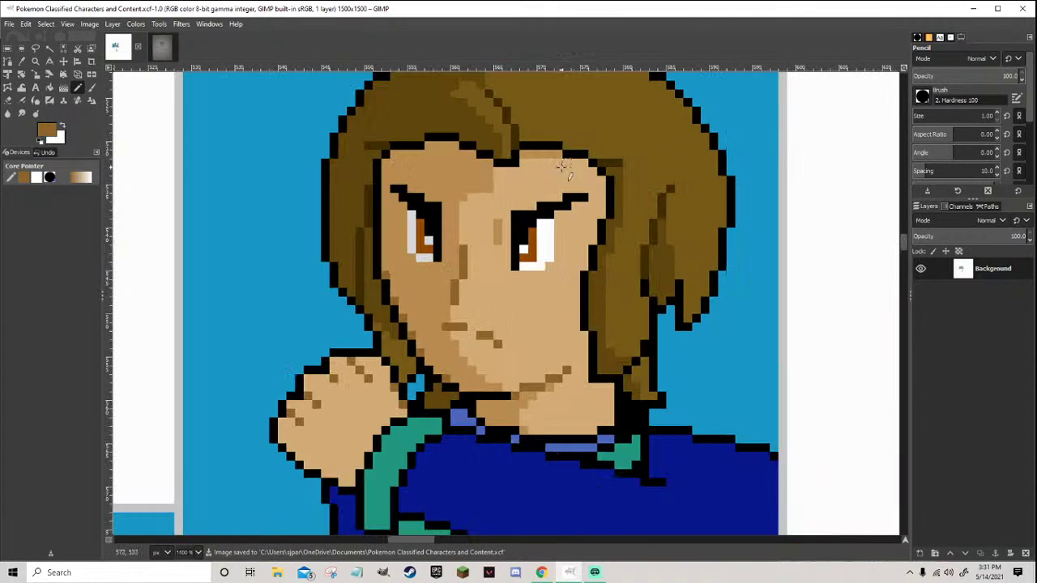
Sample the shaded skin tone and pencil a thin shadow along the lit face edge beside the hair, up to the hairline
{"action": "left_click", "coordinate": [463, 185], "text": "ctrl"}
{"action": "scroll", "coordinate": [613, 250], "scroll_direction": "up", "scroll_amount": 1}
{"action": "mouse_move", "coordinate": [571, 419]}
{"action": "left_mouse_down"}
{"action": "mouse_move", "coordinate": [561, 270]}
{"action": "mouse_move", "coordinate": [570, 271]}
{"action": "mouse_move", "coordinate": [598, 191]}
{"action": "mouse_move", "coordinate": [598, 156]}
{"action": "mouse_move", "coordinate": [569, 123]}
{"action": "left_mouse_up"}
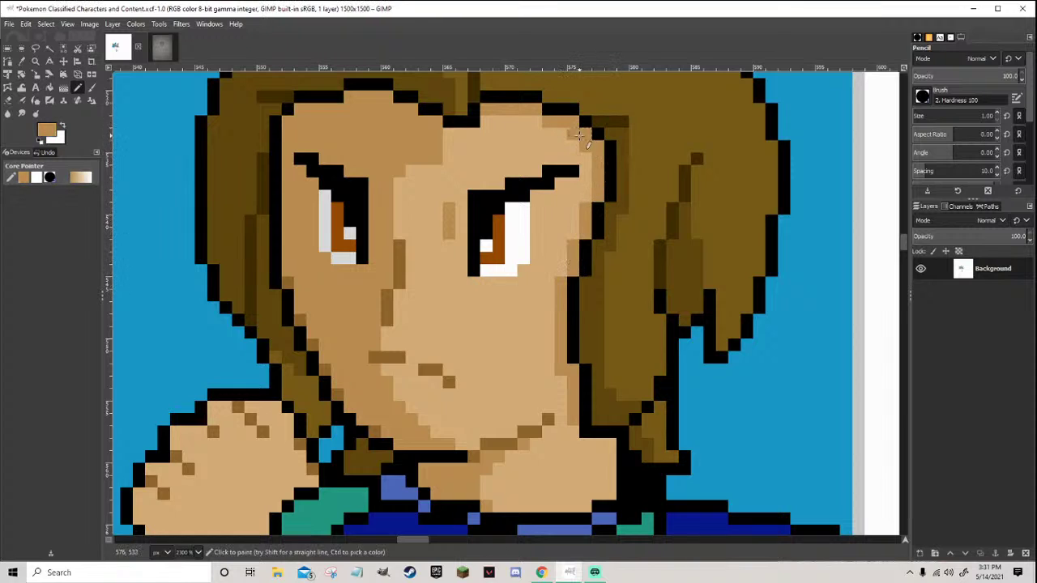
Check the shaded face against the neighbouring portraits and save the image
{"action": "scroll", "coordinate": [569, 123], "scroll_direction": "down", "scroll_amount": 8}
{"action": "scroll", "coordinate": [622, 123], "scroll_direction": "up", "scroll_amount": 3}
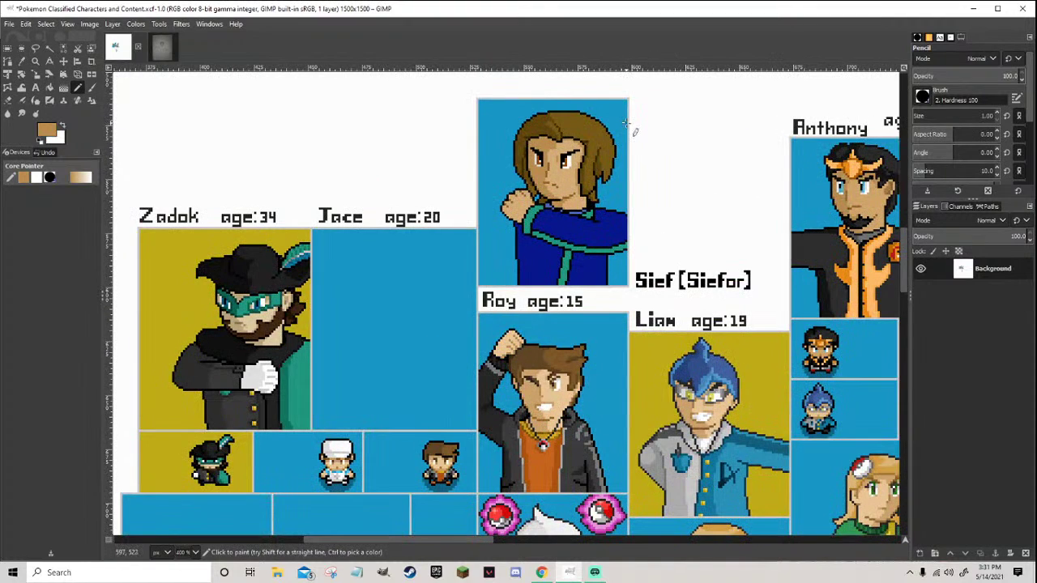
{"action": "scroll", "coordinate": [580, 147], "scroll_direction": "up", "scroll_amount": 1}
{"action": "key", "text": "ctrl+s"}
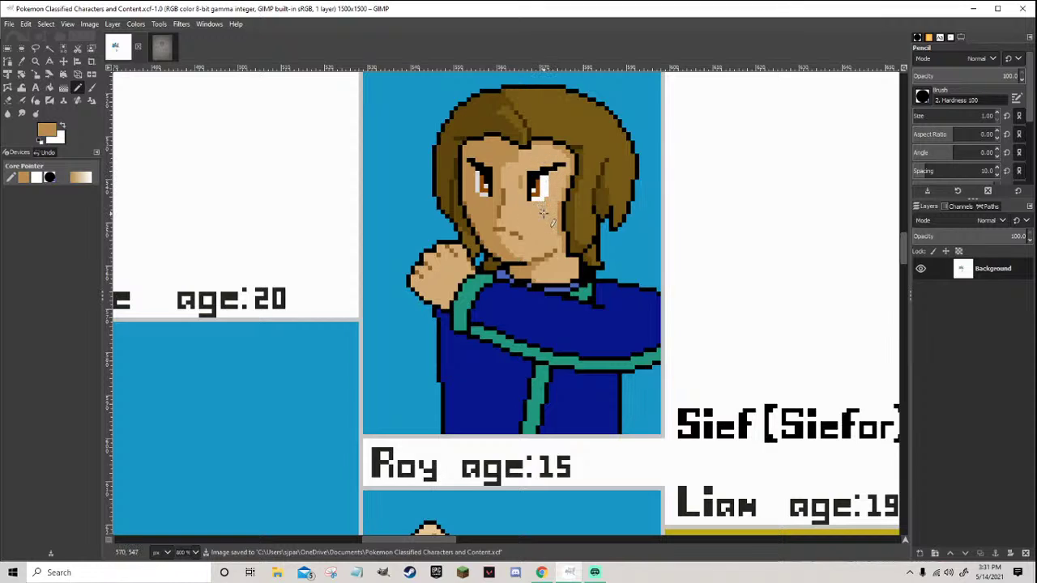
Sample the jacket trim's green, darken it to 1d6d5d and pencil over the first outline pixels above the sleeve trim beside the cuff
{"action": "scroll", "coordinate": [531, 357], "scroll_direction": "up", "scroll_amount": 3}
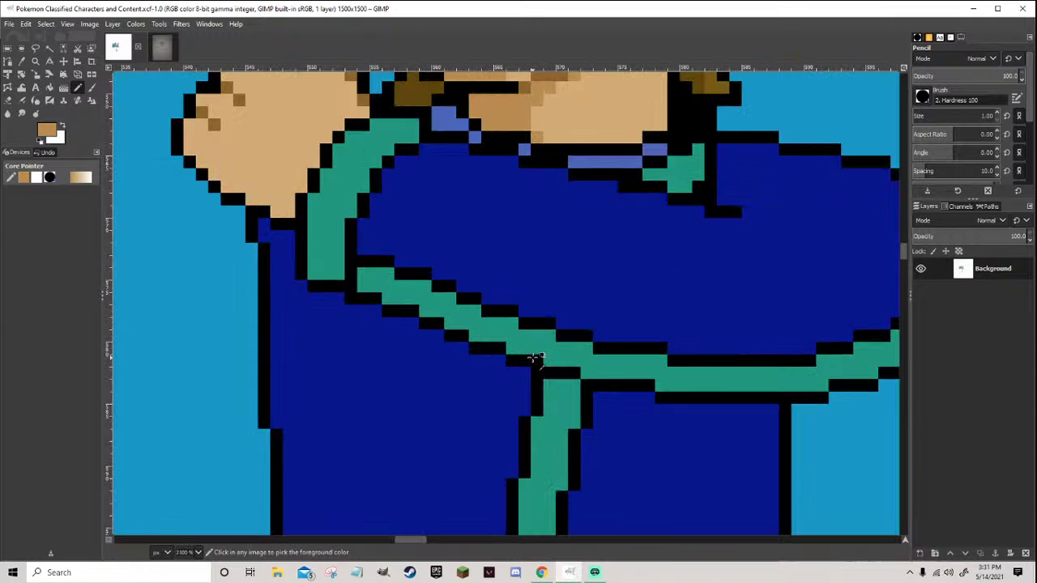
{"action": "left_click", "coordinate": [527, 342], "text": "ctrl"}
{"action": "left_click", "coordinate": [50, 132]}
{"action": "left_click_drag", "start_coordinate": [75, 120], "coordinate": [72, 133]}
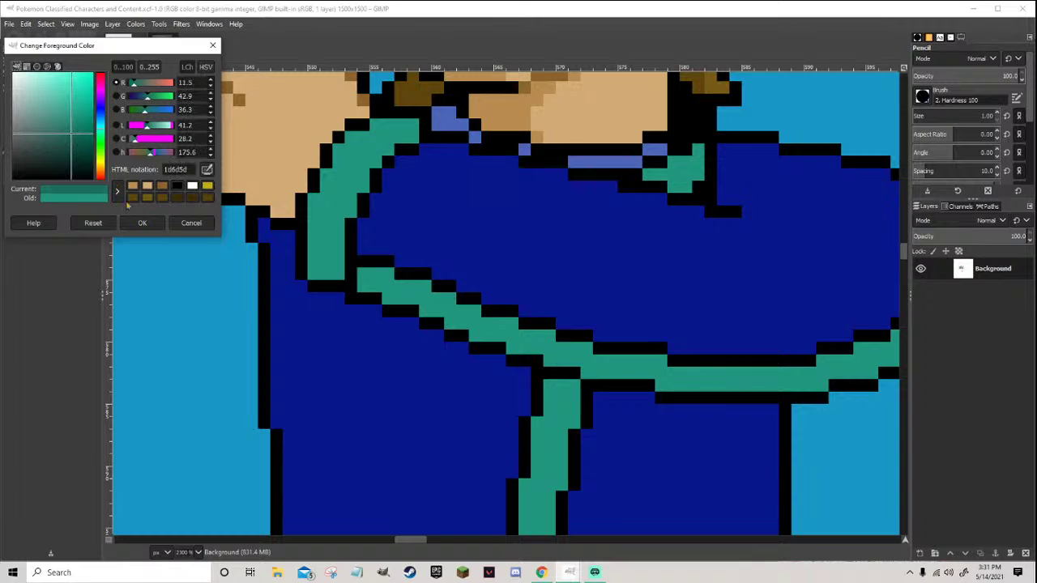
{"action": "left_click", "coordinate": [142, 223]}
{"action": "left_click_drag", "start_coordinate": [362, 260], "coordinate": [392, 260]}
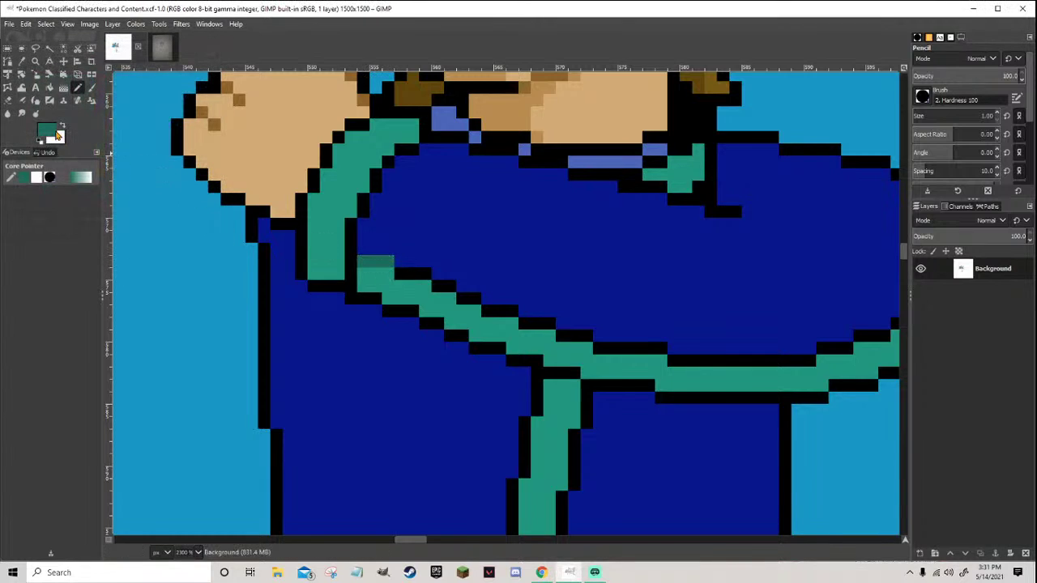
Darken the green another shade and repaint the first two outline segments above the sleeve trim
{"action": "left_click", "coordinate": [53, 132]}
{"action": "left_click_drag", "start_coordinate": [71, 136], "coordinate": [71, 144]}
{"action": "left_click", "coordinate": [142, 224]}
{"action": "left_click_drag", "start_coordinate": [364, 261], "coordinate": [412, 273]}
Sample the recoloured trim outline, darken the green further and repaint its first two segments beside the cuff
{"action": "left_click", "coordinate": [401, 260], "text": "ctrl"}
{"action": "left_click", "coordinate": [392, 261], "text": "ctrl"}
{"action": "left_click", "coordinate": [54, 132]}
{"action": "left_click_drag", "start_coordinate": [65, 142], "coordinate": [63, 150]}
{"action": "left_click", "coordinate": [142, 223]}
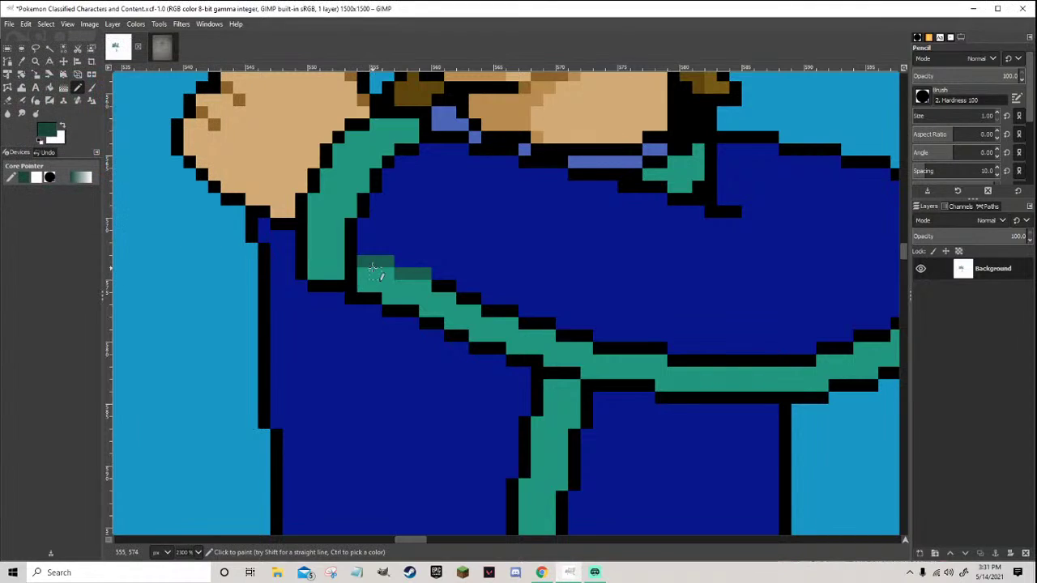
{"action": "left_click_drag", "start_coordinate": [366, 262], "coordinate": [424, 278]}
Pencil the dark green over the rest of the sleeve trim's upper outline, up to the portrait's edge
{"action": "scroll", "coordinate": [424, 277], "scroll_direction": "down", "scroll_amount": 1}
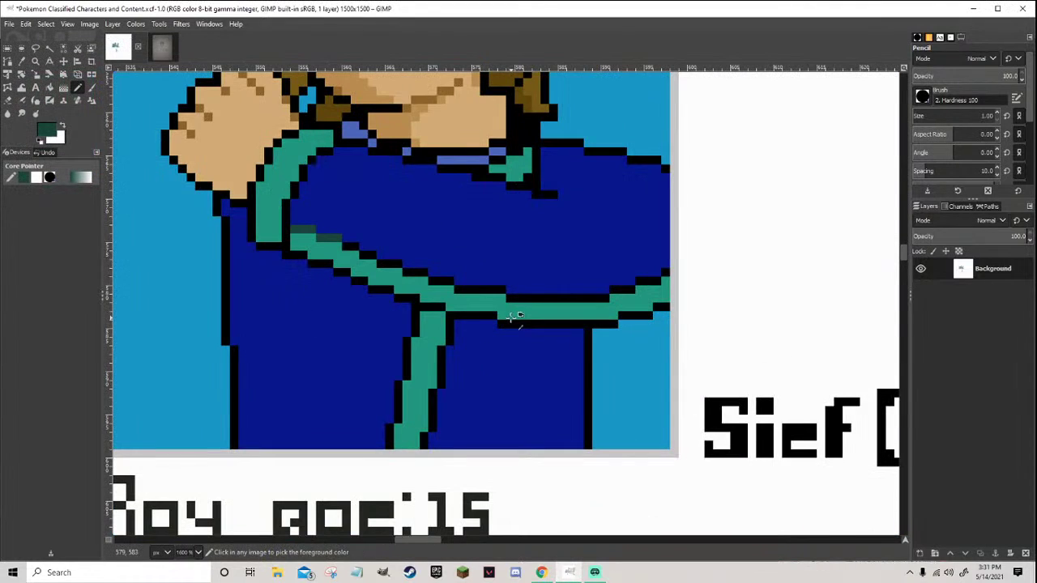
{"action": "mouse_move", "coordinate": [344, 243]}
{"action": "left_mouse_down"}
{"action": "mouse_move", "coordinate": [458, 289]}
{"action": "mouse_move", "coordinate": [595, 298]}
{"action": "left_mouse_up"}
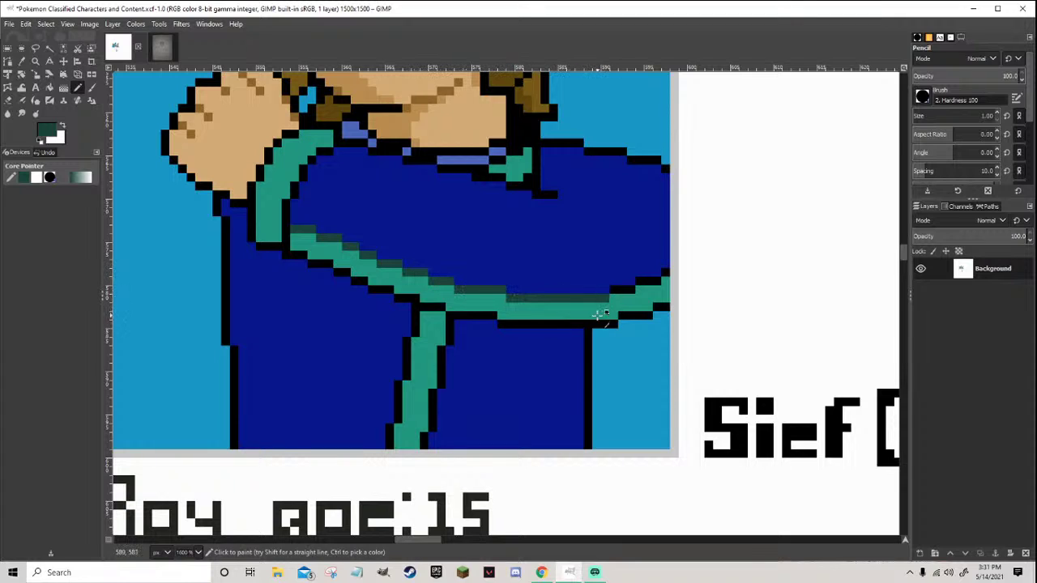
{"action": "scroll", "coordinate": [648, 296], "scroll_direction": "down", "scroll_amount": 2}
{"action": "scroll", "coordinate": [652, 308], "scroll_direction": "up", "scroll_amount": 3}
{"action": "left_click_drag", "start_coordinate": [444, 340], "coordinate": [537, 307]}
{"action": "scroll", "coordinate": [527, 317], "scroll_direction": "down", "scroll_amount": 5}
{"action": "scroll", "coordinate": [428, 293], "scroll_direction": "up", "scroll_amount": 1}
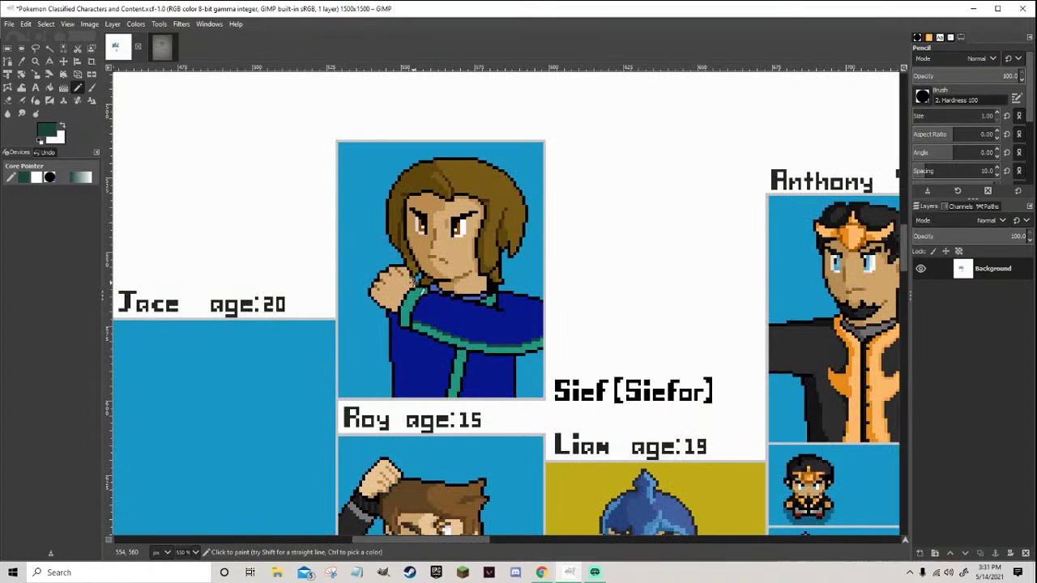
Darken the green to 0e3028 and recolour the cuff's inner outline from its lower corner up towards the collar
{"action": "scroll", "coordinate": [418, 277], "scroll_direction": "up", "scroll_amount": 3}
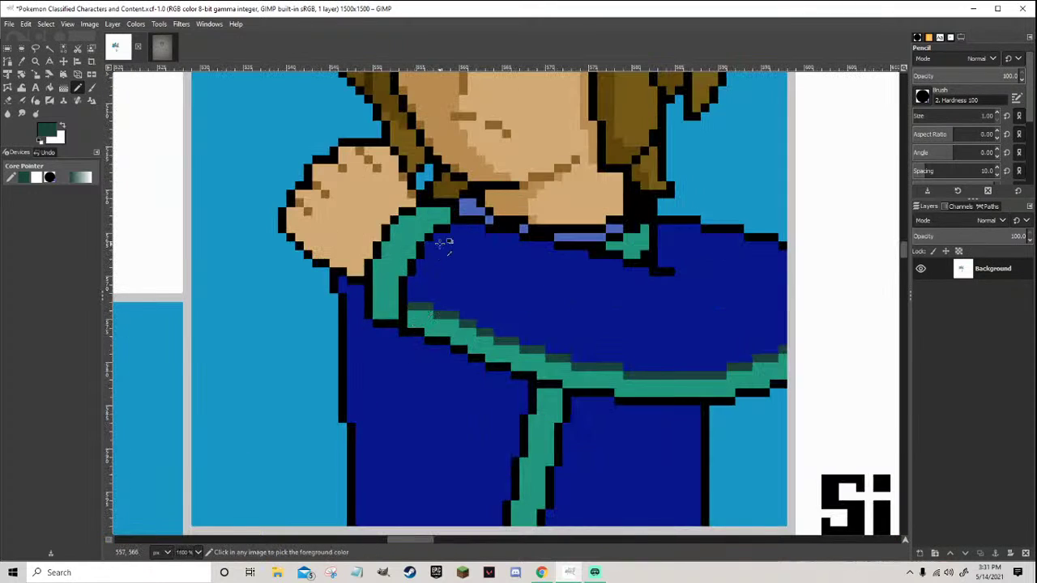
{"action": "scroll", "coordinate": [420, 255], "scroll_direction": "up", "scroll_amount": 1}
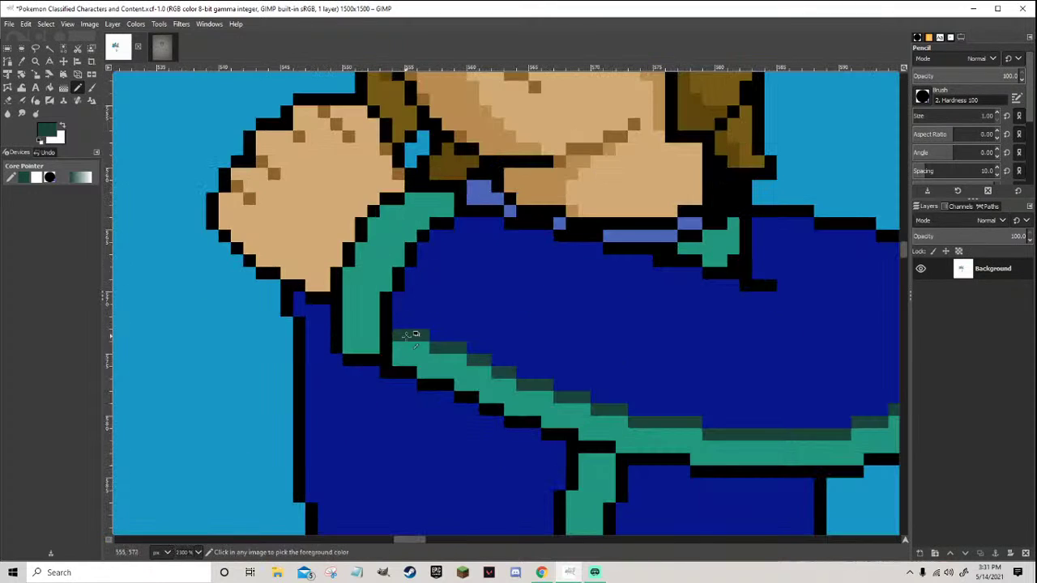
{"action": "left_click", "coordinate": [50, 130]}
{"action": "mouse_move", "coordinate": [71, 153]}
{"action": "left_mouse_down"}
{"action": "mouse_move", "coordinate": [63, 146]}
{"action": "mouse_move", "coordinate": [69, 165]}
{"action": "left_mouse_up"}
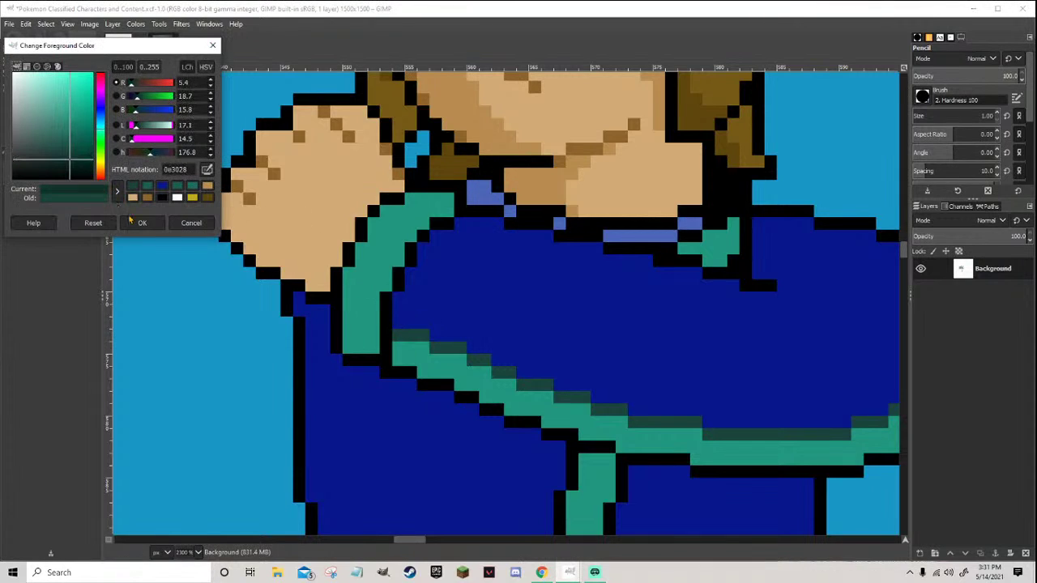
{"action": "left_click", "coordinate": [142, 223]}
{"action": "mouse_move", "coordinate": [384, 360]}
{"action": "left_mouse_down"}
{"action": "mouse_move", "coordinate": [386, 298]}
{"action": "mouse_move", "coordinate": [398, 297]}
{"action": "mouse_move", "coordinate": [422, 236]}
{"action": "left_mouse_up"}
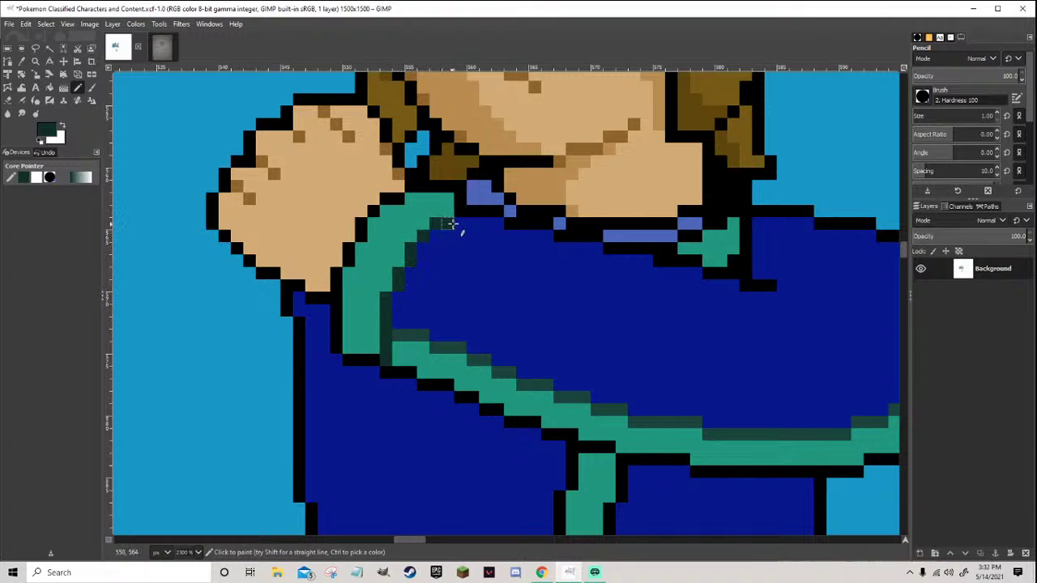
Pencil the darkest green over the right-hand outline of the vertical jacket stripe, down to the portrait's lower edge
{"action": "scroll", "coordinate": [463, 215], "scroll_direction": "down", "scroll_amount": 9}
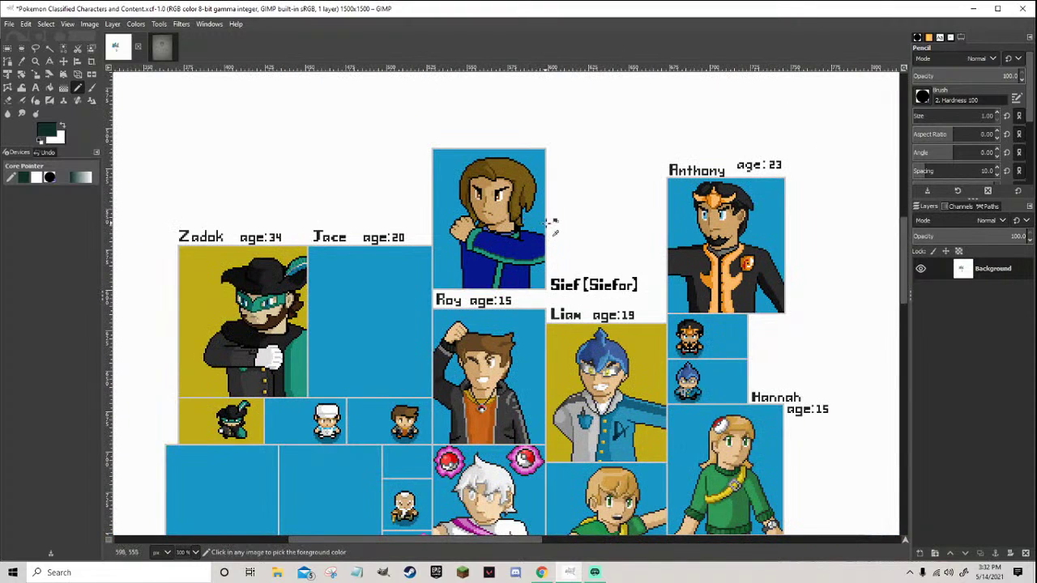
{"action": "scroll", "coordinate": [556, 227], "scroll_direction": "up", "scroll_amount": 6}
{"action": "scroll", "coordinate": [446, 336], "scroll_direction": "up", "scroll_amount": 3}
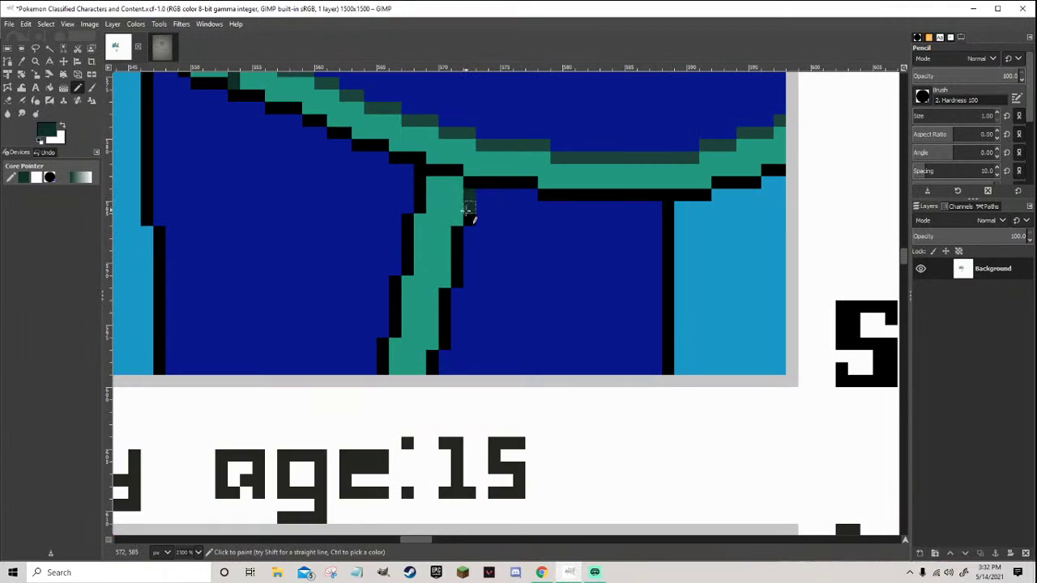
{"action": "left_click_drag", "start_coordinate": [467, 212], "coordinate": [441, 348]}
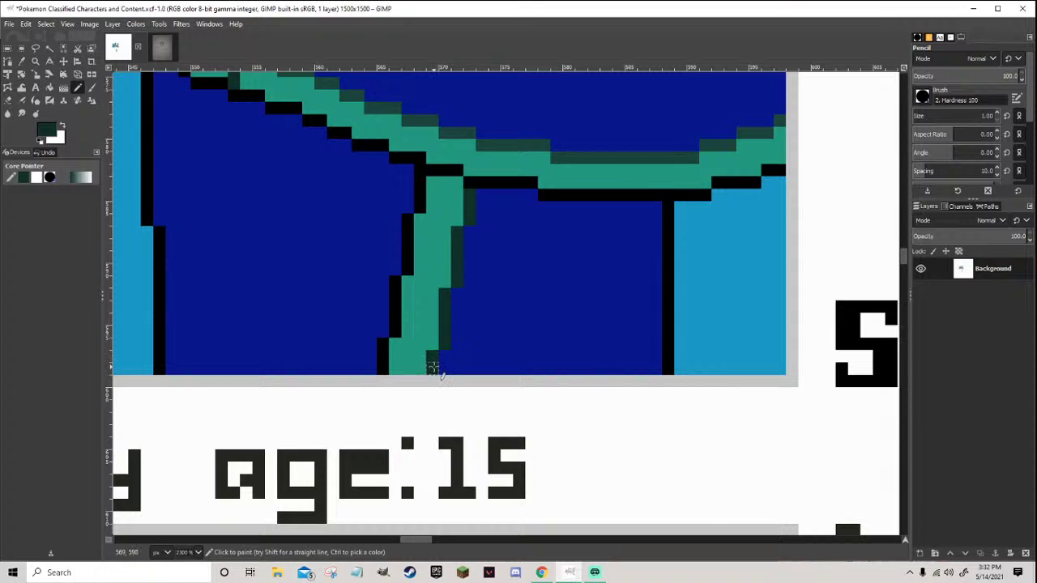
{"action": "scroll", "coordinate": [444, 347], "scroll_direction": "down", "scroll_amount": 2}
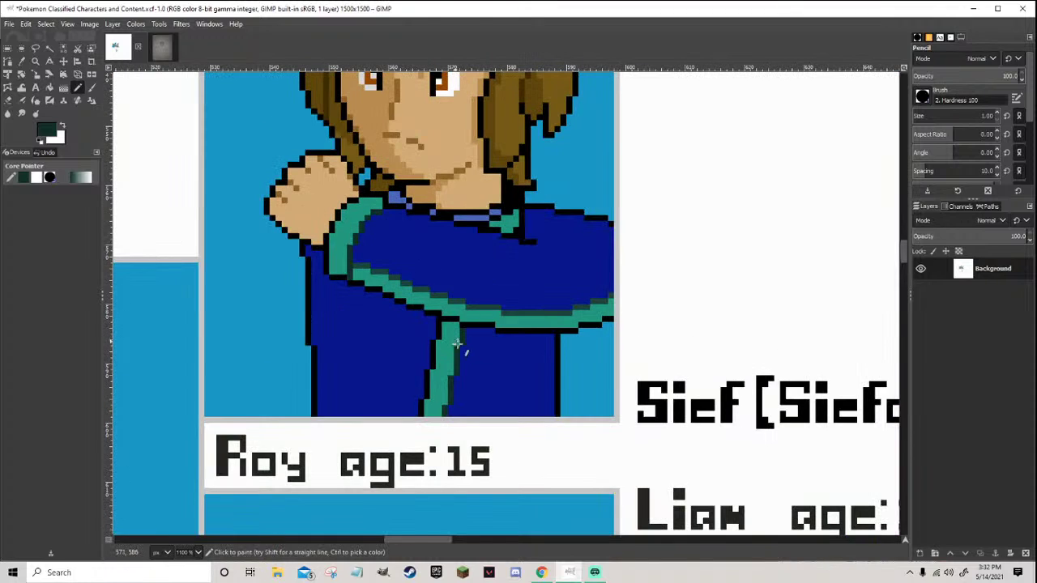
Check the Miitopia battle themes video playing in Chrome and return to the image in GIMP
{"action": "left_click", "coordinate": [541, 572]}
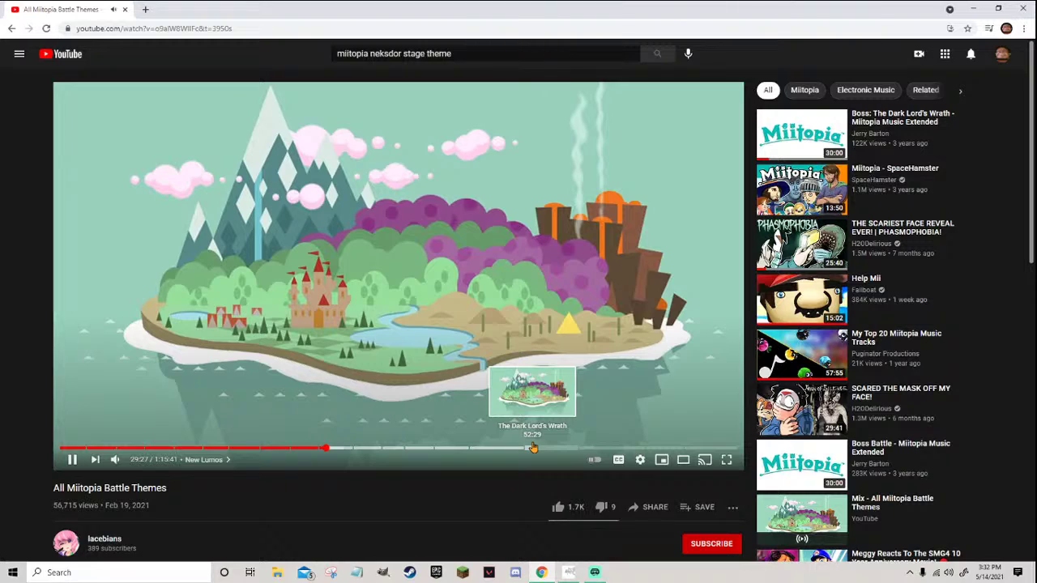
{"action": "triple_click", "coordinate": [366, 495]}
{"action": "left_click", "coordinate": [366, 495]}
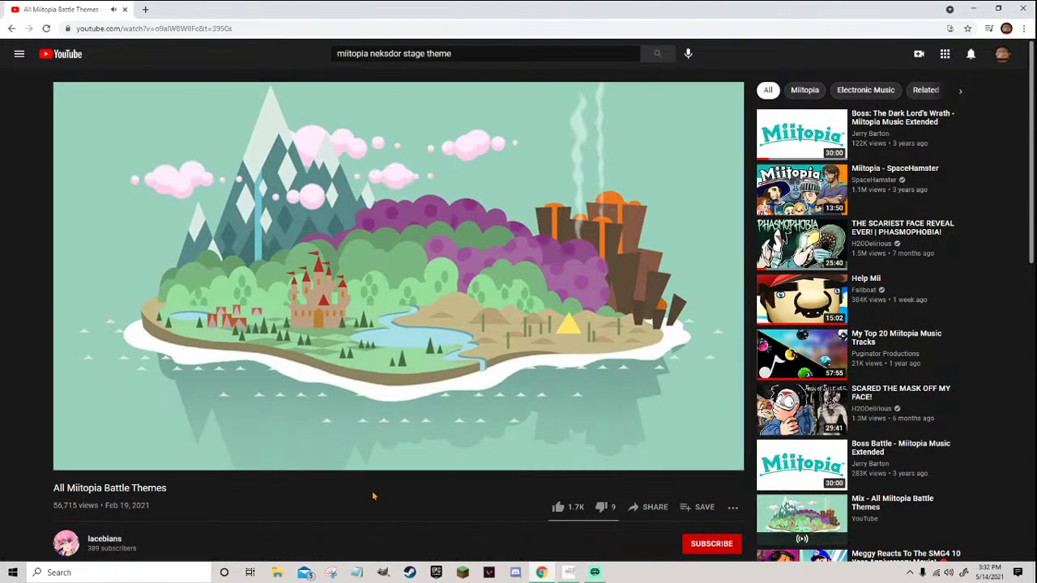
{"action": "left_click", "coordinate": [569, 571]}
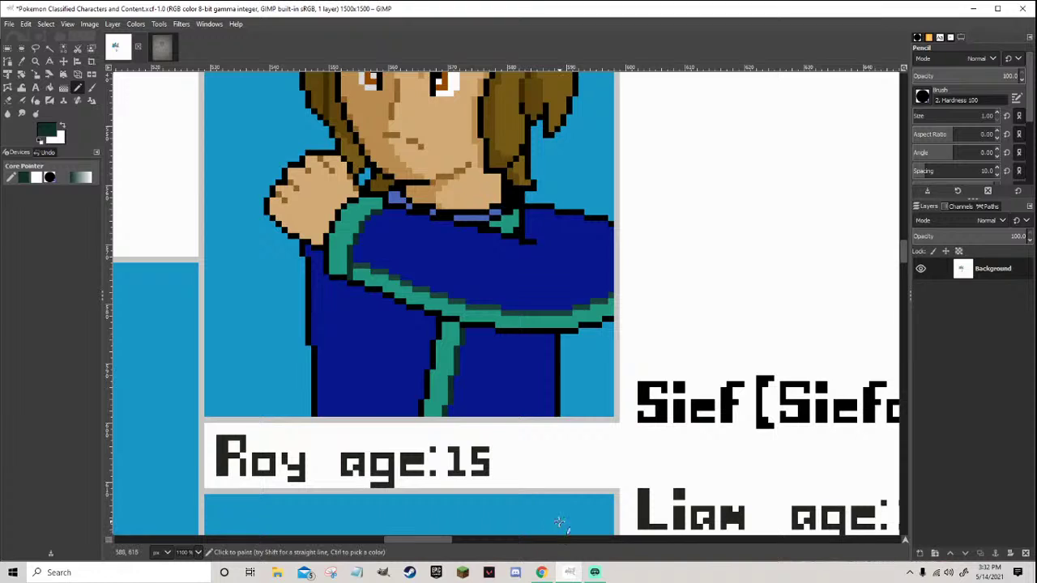
Save the image with the recoloured jacket trim outlines and look over the portrait
{"action": "key", "text": "ctrl+s"}
{"action": "scroll", "coordinate": [413, 185], "scroll_direction": "down", "scroll_amount": 2}
{"action": "scroll", "coordinate": [395, 178], "scroll_direction": "up", "scroll_amount": 4}
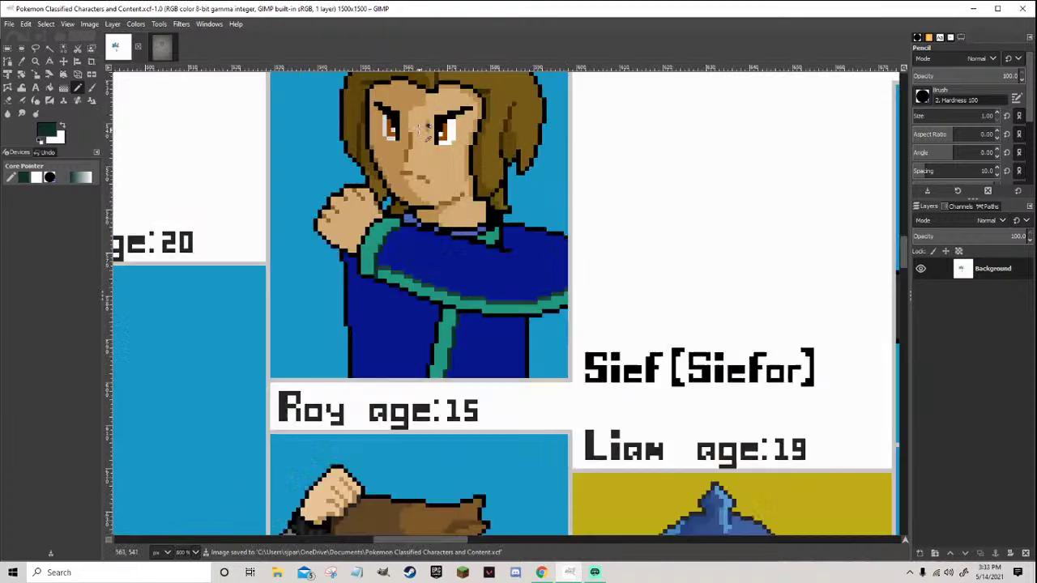
Sample the brown of the mouth line, darken it to 6c4c1f and pencil over the mouth on the face's shadow side
{"action": "left_click", "coordinate": [391, 236], "text": "ctrl"}
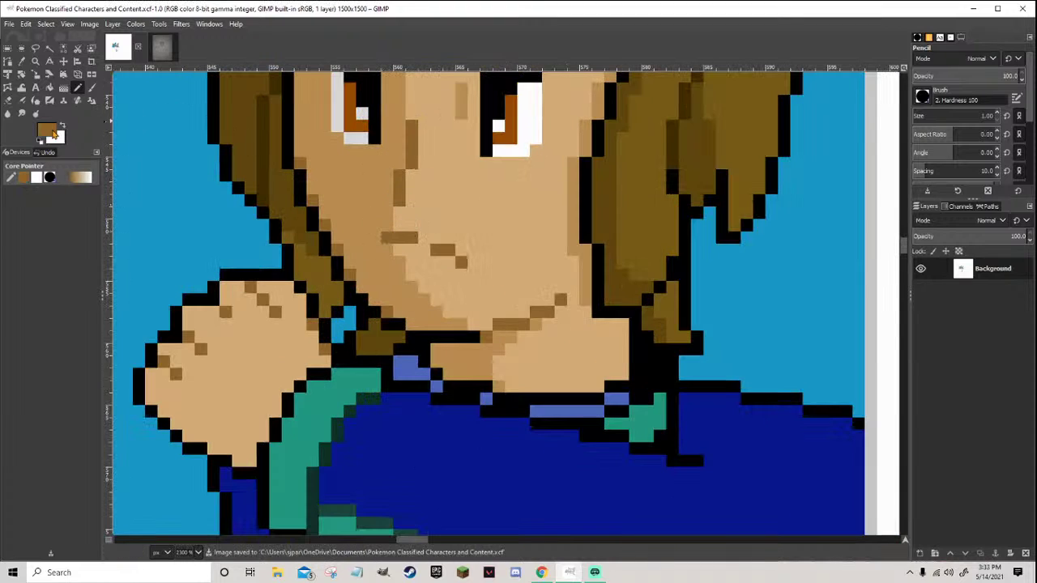
{"action": "scroll", "coordinate": [397, 191], "scroll_direction": "down", "scroll_amount": 1}
{"action": "scroll", "coordinate": [366, 137], "scroll_direction": "up", "scroll_amount": 1}
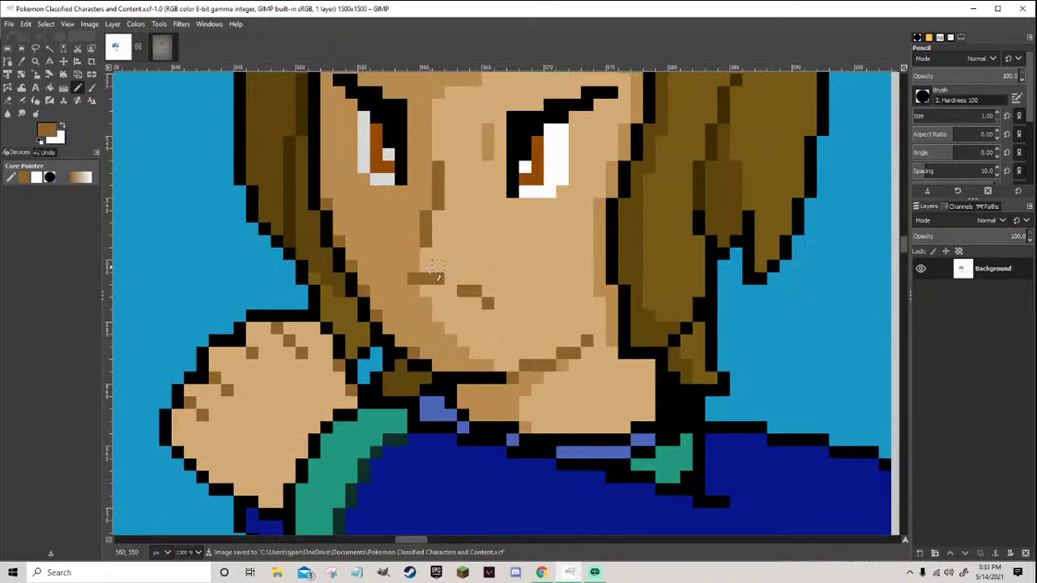
{"action": "left_click", "coordinate": [45, 132]}
{"action": "left_click_drag", "start_coordinate": [68, 123], "coordinate": [78, 141]}
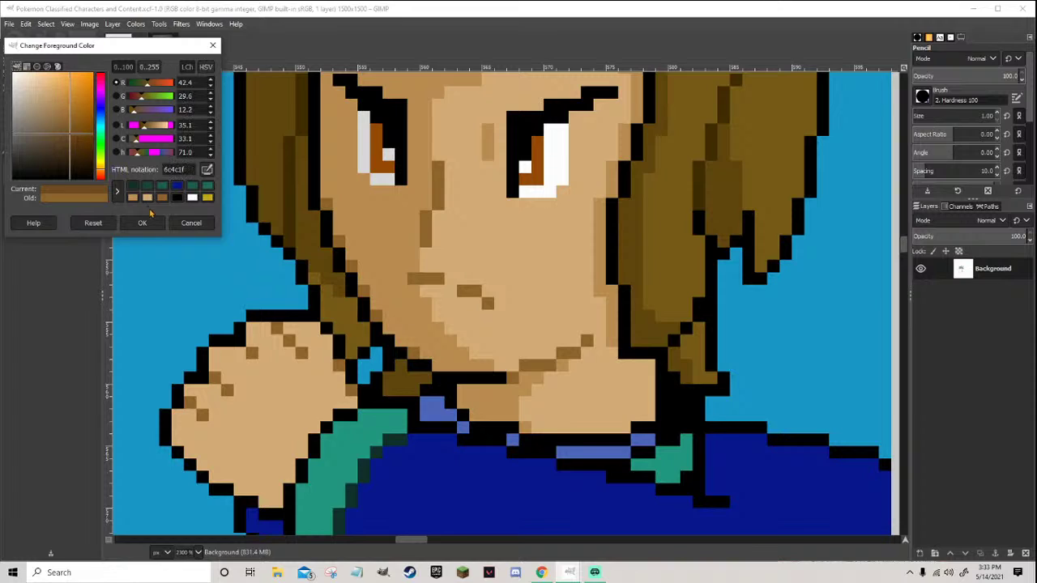
{"action": "left_click", "coordinate": [142, 223]}
{"action": "scroll", "coordinate": [324, 259], "scroll_direction": "down", "scroll_amount": 2}
{"action": "scroll", "coordinate": [394, 273], "scroll_direction": "up", "scroll_amount": 3}
{"action": "scroll", "coordinate": [437, 291], "scroll_direction": "down", "scroll_amount": 5}
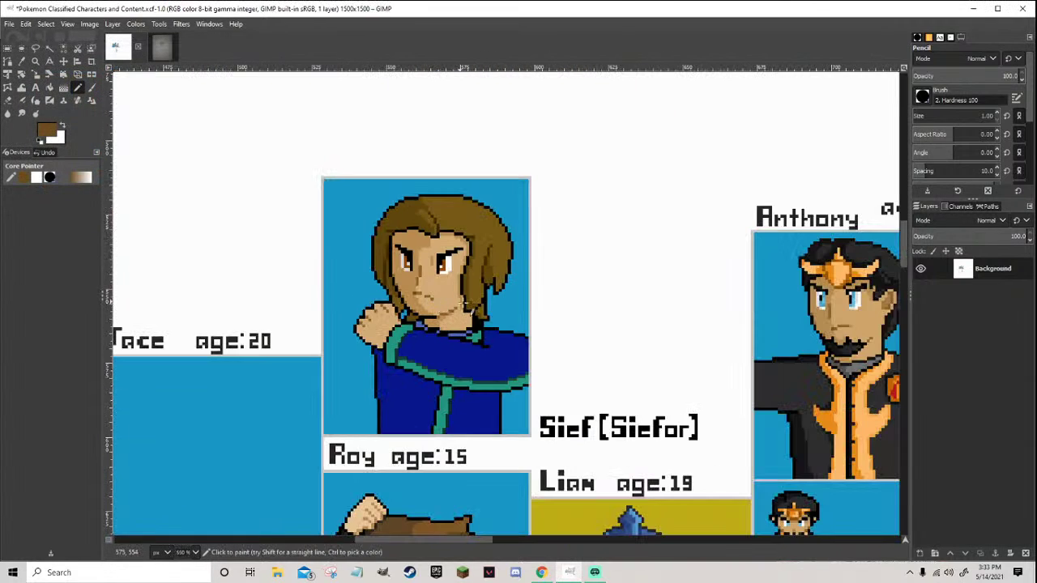
Compare the face details with the masked character and the other neighbouring portraits, and save the image
{"action": "scroll", "coordinate": [759, 342], "scroll_direction": "down", "scroll_amount": 5}
{"action": "scroll", "coordinate": [678, 346], "scroll_direction": "down", "scroll_amount": 3}
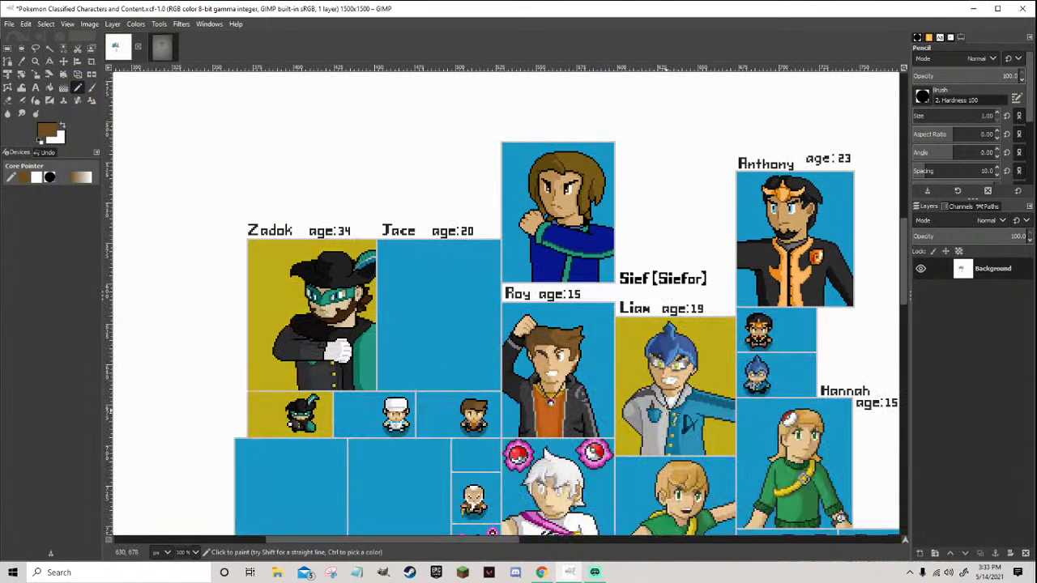
{"action": "scroll", "coordinate": [326, 325], "scroll_direction": "up", "scroll_amount": 5}
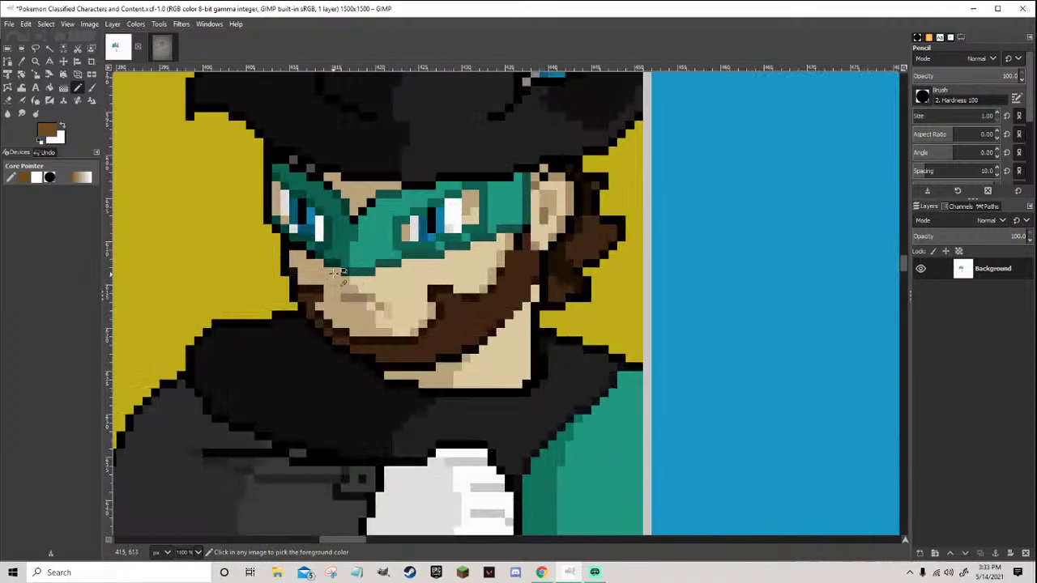
{"action": "scroll", "coordinate": [371, 310], "scroll_direction": "down", "scroll_amount": 7}
{"action": "scroll", "coordinate": [673, 212], "scroll_direction": "up", "scroll_amount": 3}
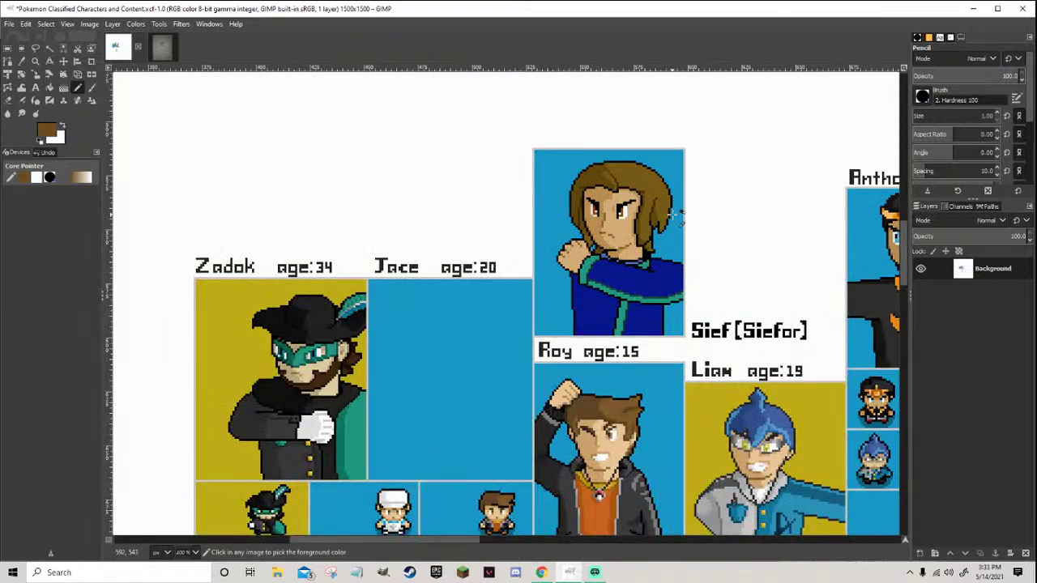
{"action": "scroll", "coordinate": [689, 213], "scroll_direction": "up", "scroll_amount": 3}
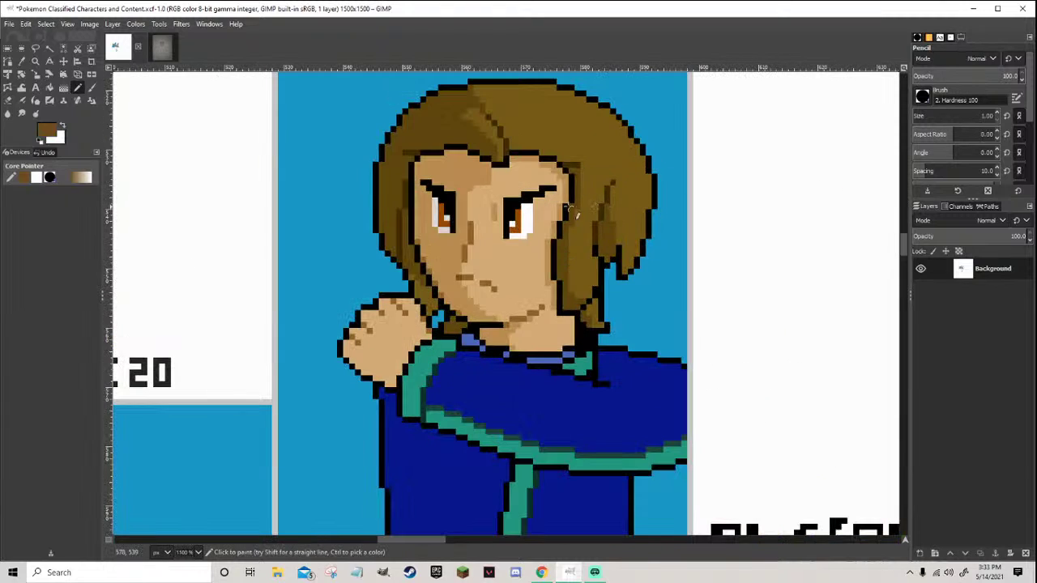
{"action": "scroll", "coordinate": [484, 284], "scroll_direction": "up", "scroll_amount": 3}
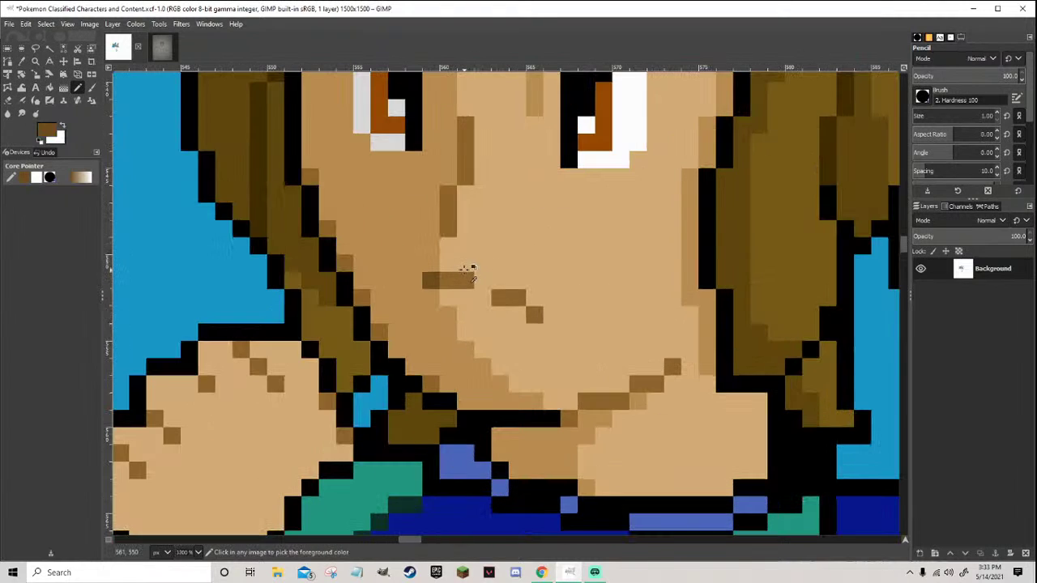
{"action": "scroll", "coordinate": [454, 251], "scroll_direction": "down", "scroll_amount": 3}
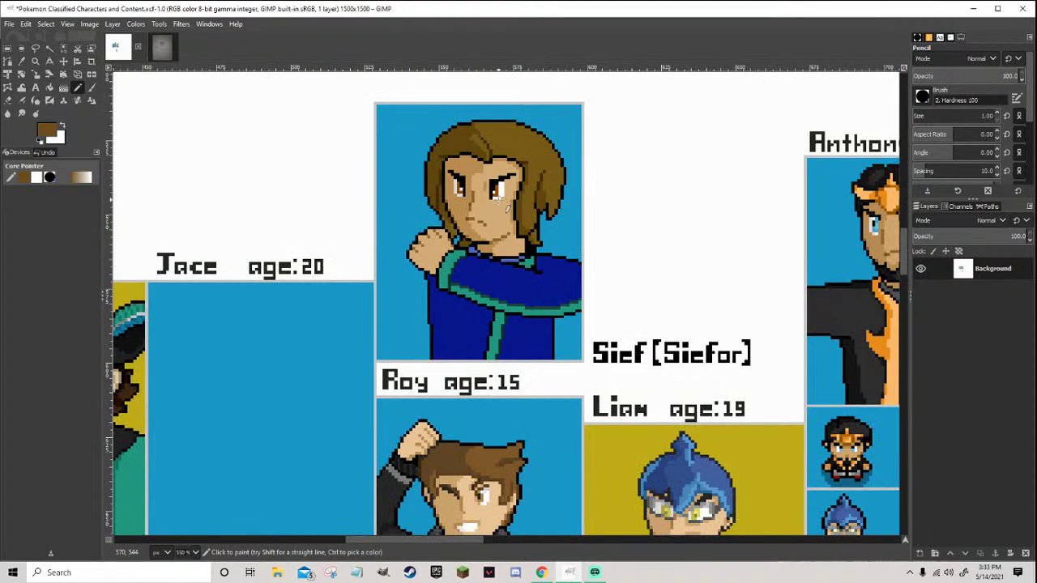
{"action": "scroll", "coordinate": [484, 188], "scroll_direction": "up", "scroll_amount": 3}
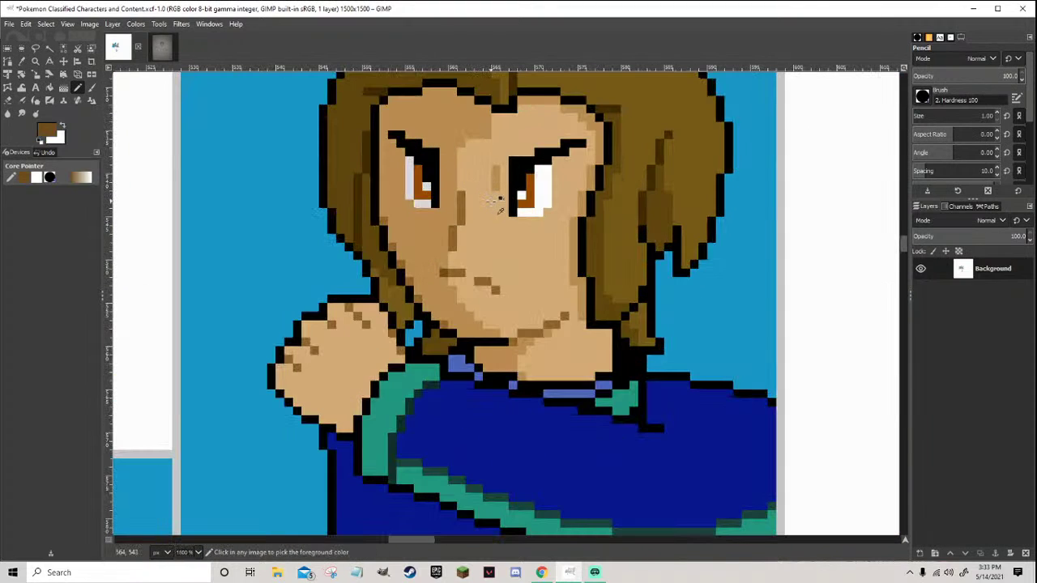
{"action": "key", "text": "ctrl+s"}
{"action": "scroll", "coordinate": [506, 204], "scroll_direction": "down", "scroll_amount": 2}
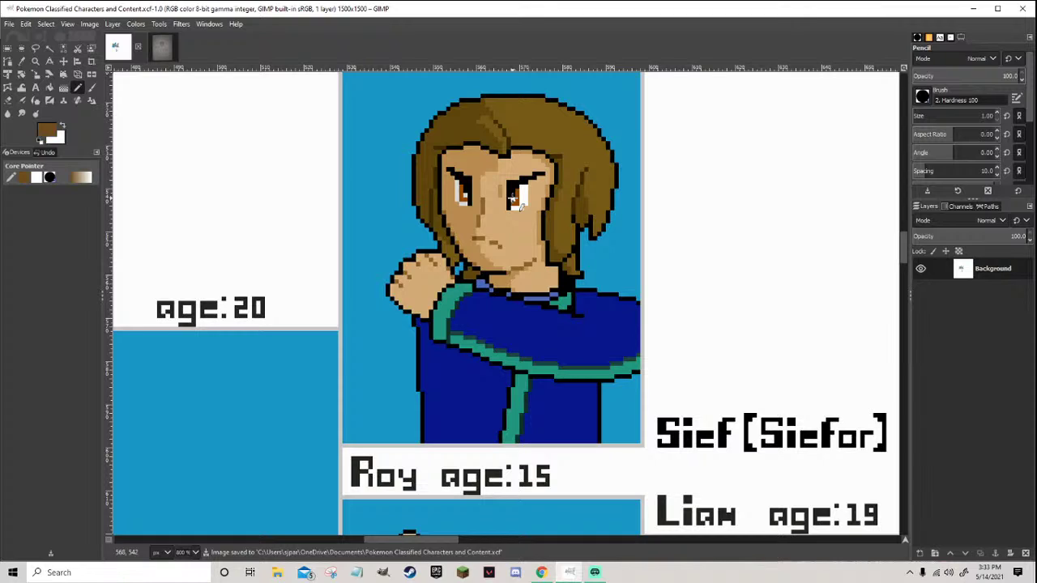
Sample the hair's shadow brown, darken it to 2e2100 and pencil over the strand lines beside the face and at the parting
{"action": "scroll", "coordinate": [443, 146], "scroll_direction": "up", "scroll_amount": 2}
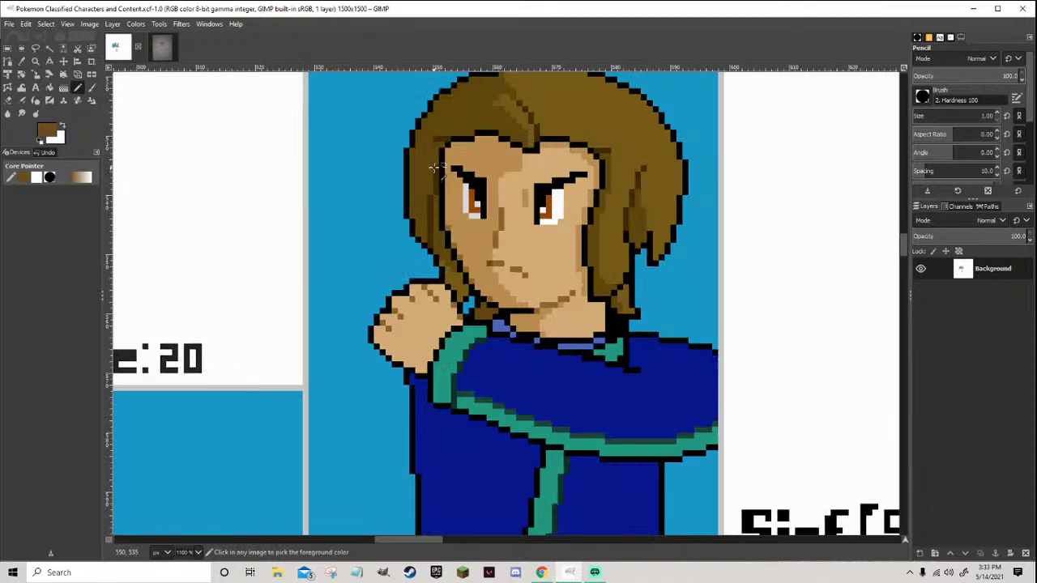
{"action": "left_click", "coordinate": [452, 130]}
{"action": "left_click", "coordinate": [46, 129]}
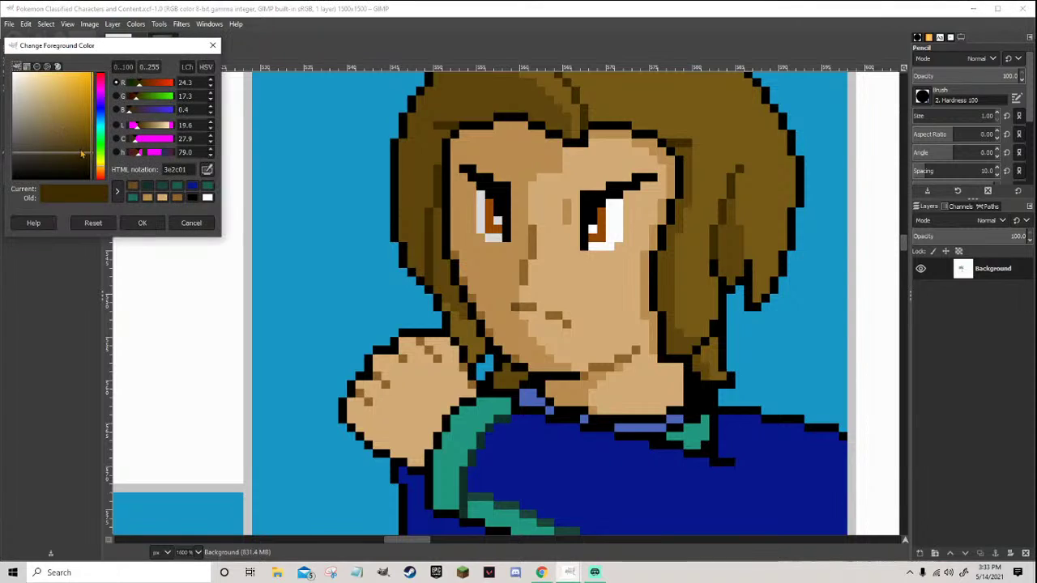
{"action": "left_click_drag", "start_coordinate": [93, 157], "coordinate": [100, 169]}
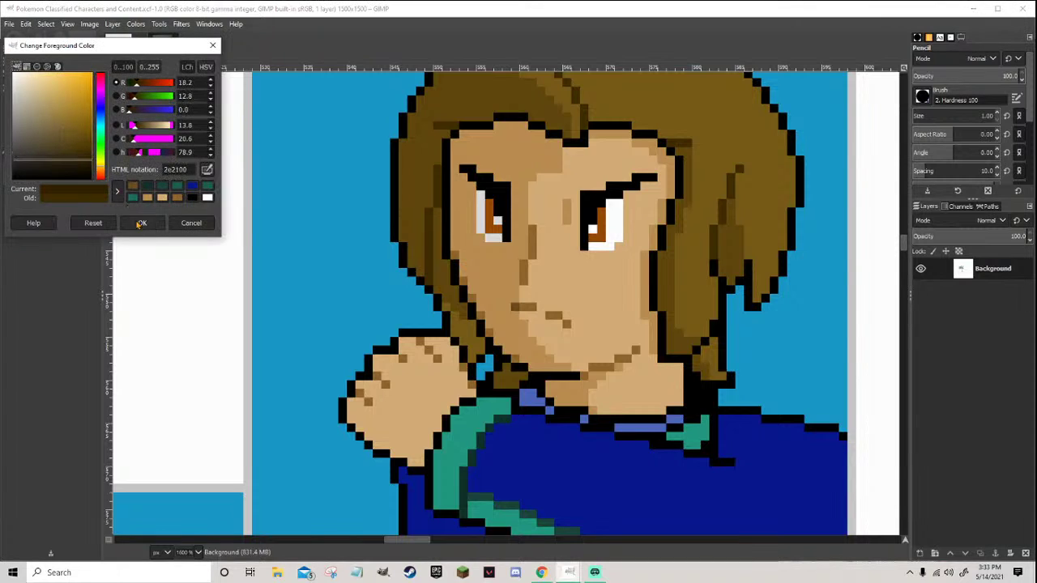
{"action": "left_click", "coordinate": [141, 223]}
{"action": "scroll", "coordinate": [447, 259], "scroll_direction": "up", "scroll_amount": 2}
{"action": "left_click_drag", "start_coordinate": [407, 296], "coordinate": [402, 167]}
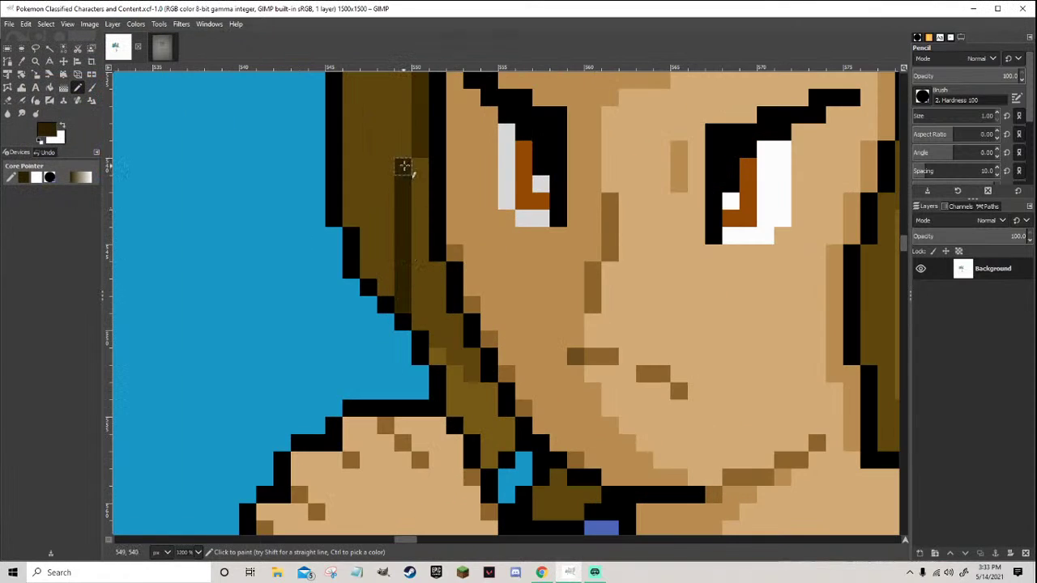
{"action": "scroll", "coordinate": [444, 292], "scroll_direction": "up", "scroll_amount": 3}
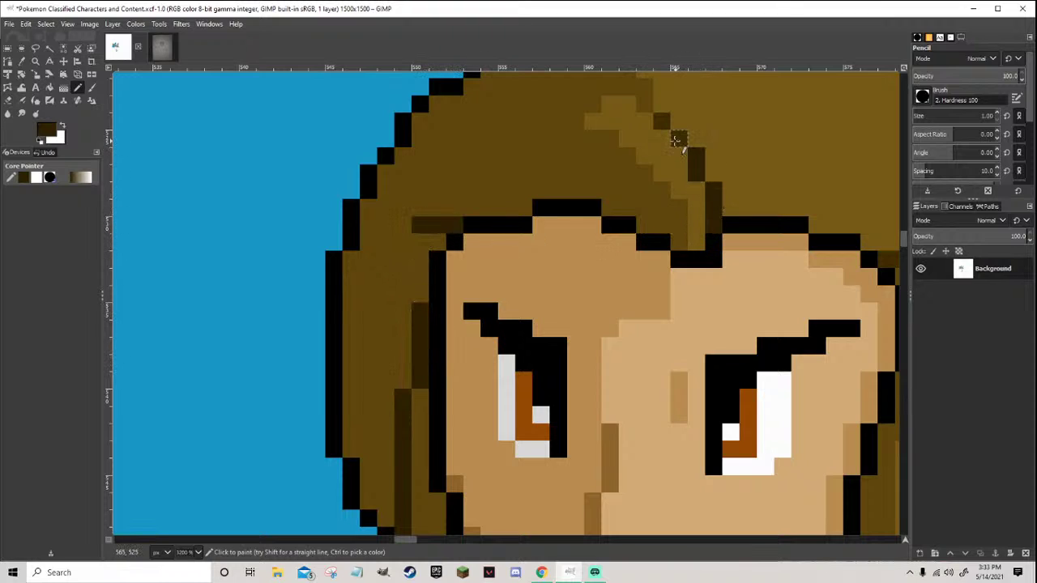
Pencil the darker brown over the strand lines in the hair lock on the lit side of the head
{"action": "scroll", "coordinate": [729, 198], "scroll_direction": "down", "scroll_amount": 5}
{"action": "scroll", "coordinate": [777, 215], "scroll_direction": "up", "scroll_amount": 3}
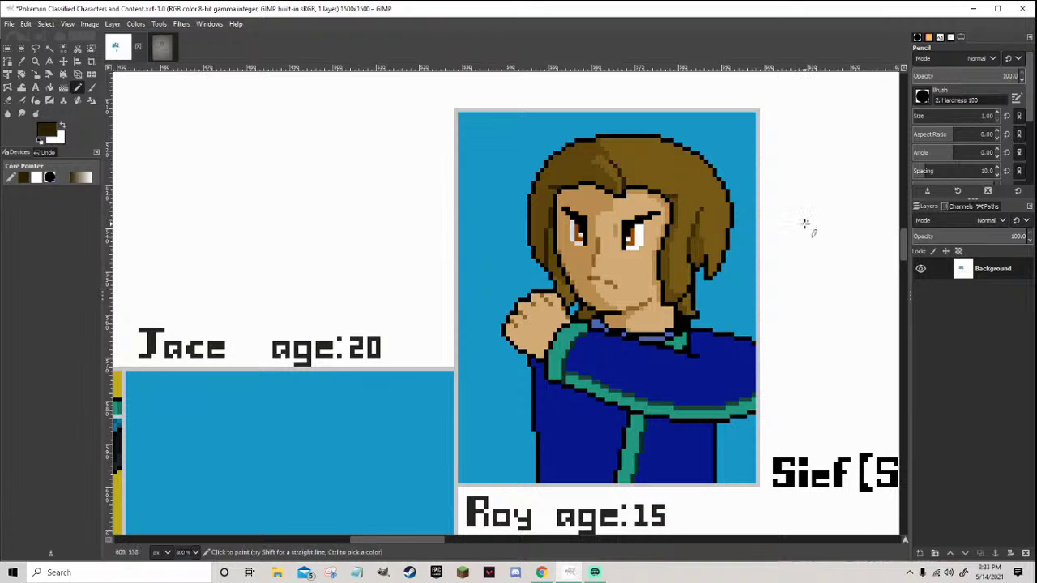
{"action": "scroll", "coordinate": [632, 224], "scroll_direction": "up", "scroll_amount": 4}
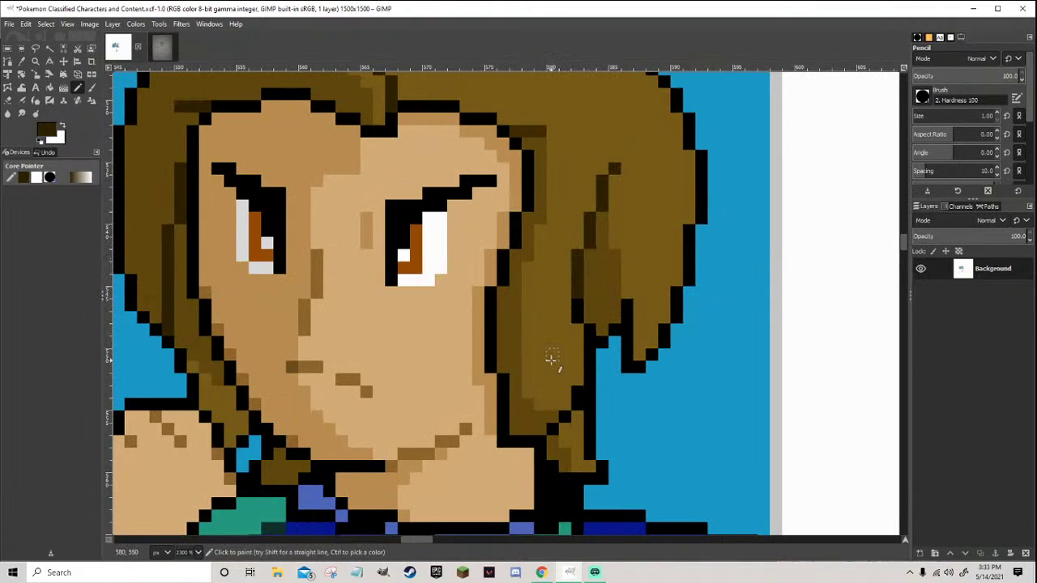
{"action": "scroll", "coordinate": [551, 359], "scroll_direction": "down", "scroll_amount": 3}
{"action": "scroll", "coordinate": [551, 359], "scroll_direction": "down", "scroll_amount": 2}
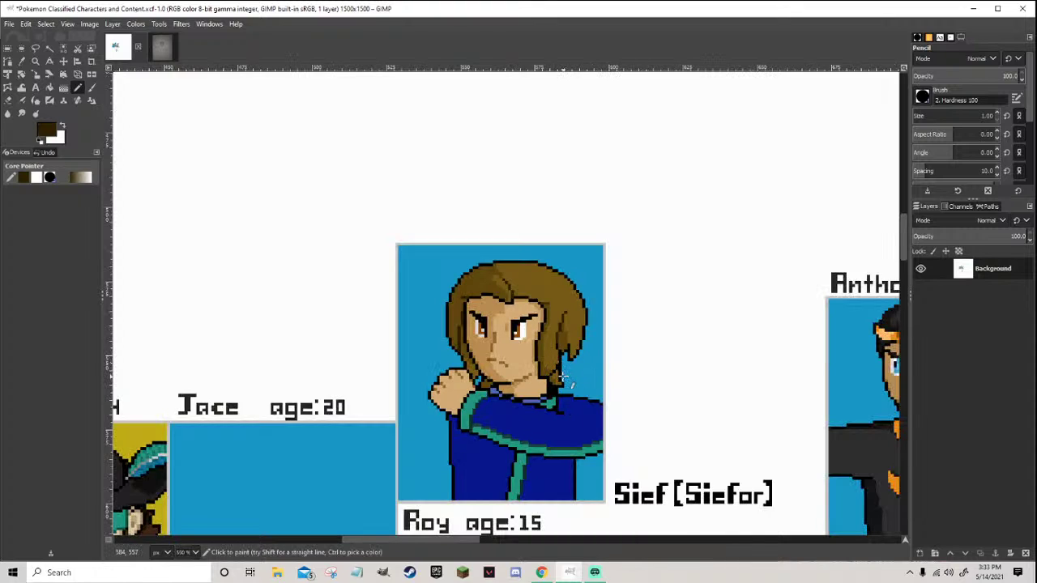
{"action": "scroll", "coordinate": [564, 377], "scroll_direction": "up", "scroll_amount": 4}
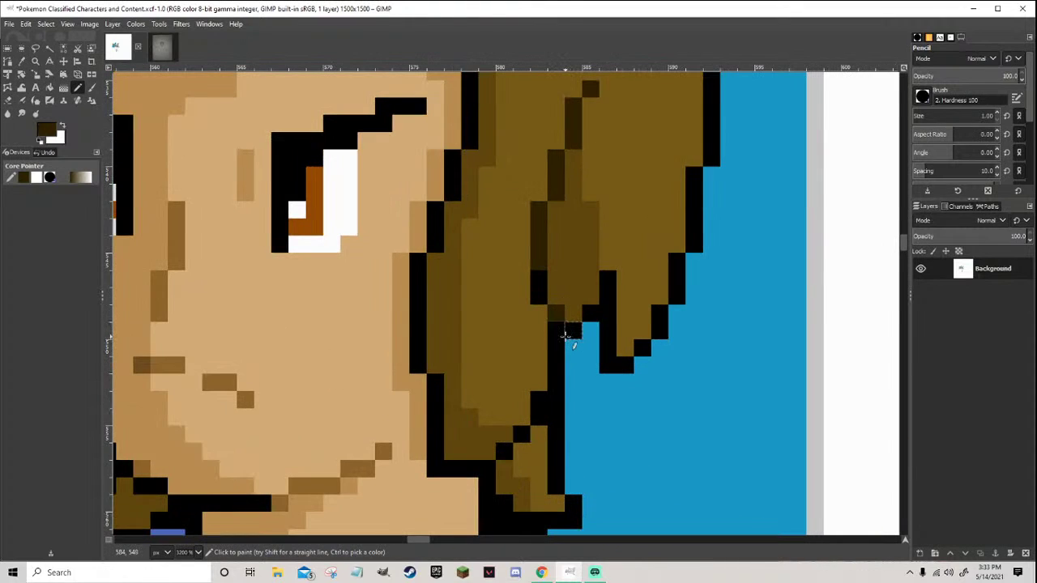
Recolour the remaining black pixels at the lower end of that strand line, check the portrait and save the image
{"action": "scroll", "coordinate": [567, 334], "scroll_direction": "down", "scroll_amount": 3}
{"action": "scroll", "coordinate": [555, 320], "scroll_direction": "up", "scroll_amount": 2}
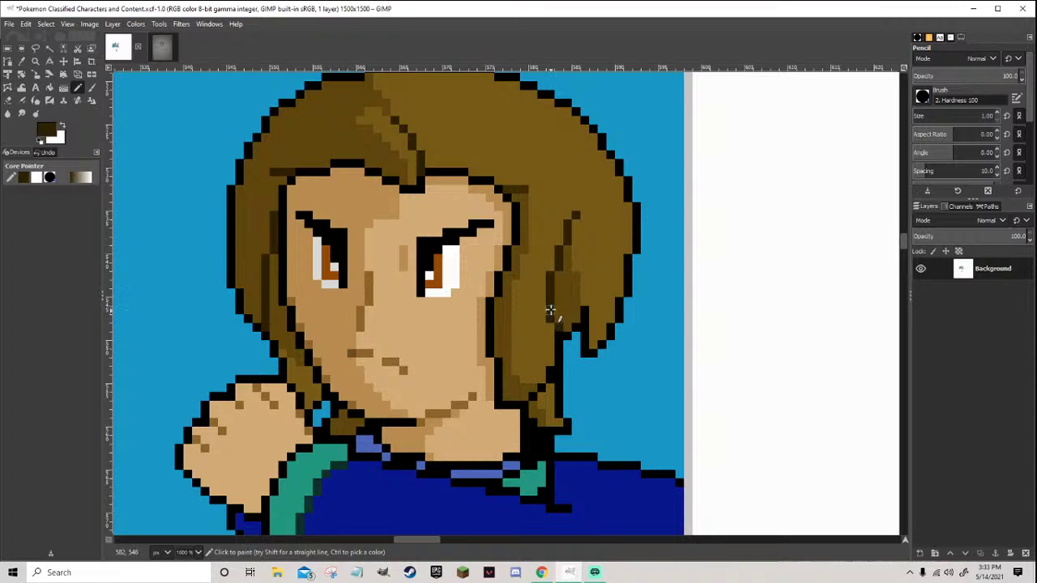
{"action": "scroll", "coordinate": [550, 310], "scroll_direction": "down", "scroll_amount": 3}
{"action": "scroll", "coordinate": [548, 316], "scroll_direction": "up", "scroll_amount": 4}
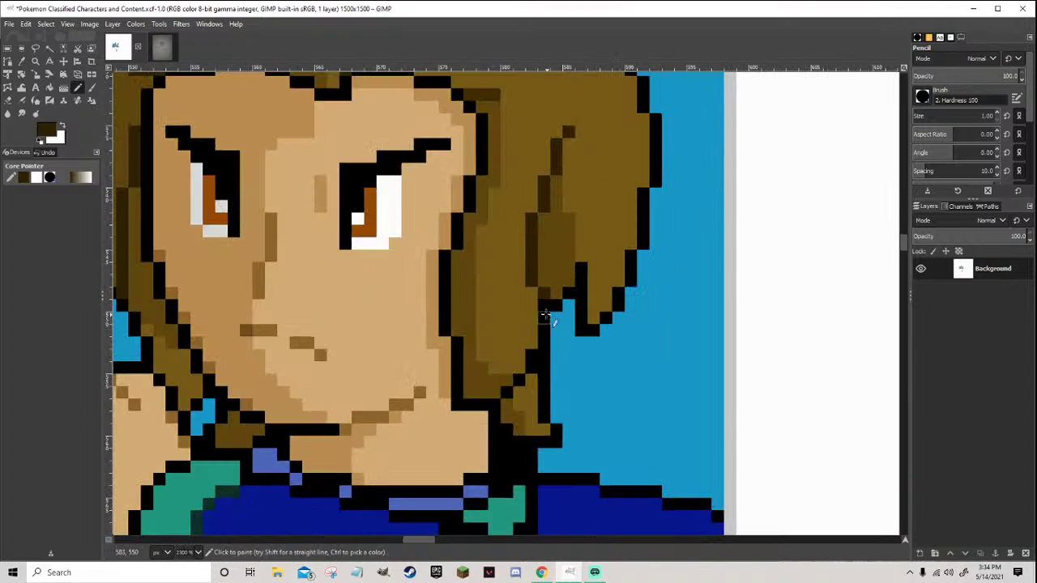
{"action": "scroll", "coordinate": [547, 351], "scroll_direction": "down", "scroll_amount": 1}
{"action": "scroll", "coordinate": [541, 358], "scroll_direction": "down", "scroll_amount": 3}
{"action": "scroll", "coordinate": [560, 373], "scroll_direction": "down", "scroll_amount": 1}
{"action": "key", "text": "ctrl+s"}
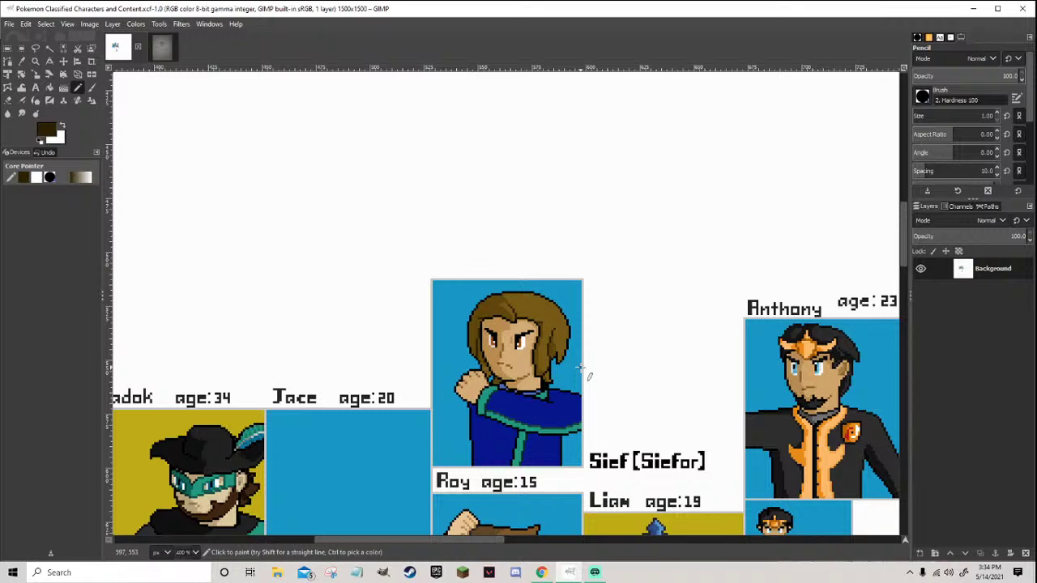
Sample the cheek skin tone of the character with the orange crown and shift it to a darker, redder brown
{"action": "scroll", "coordinate": [882, 426], "scroll_direction": "up", "scroll_amount": 1, "text": "ctrl"}
{"action": "scroll", "coordinate": [905, 425], "scroll_direction": "up", "scroll_amount": 1, "text": "ctrl"}
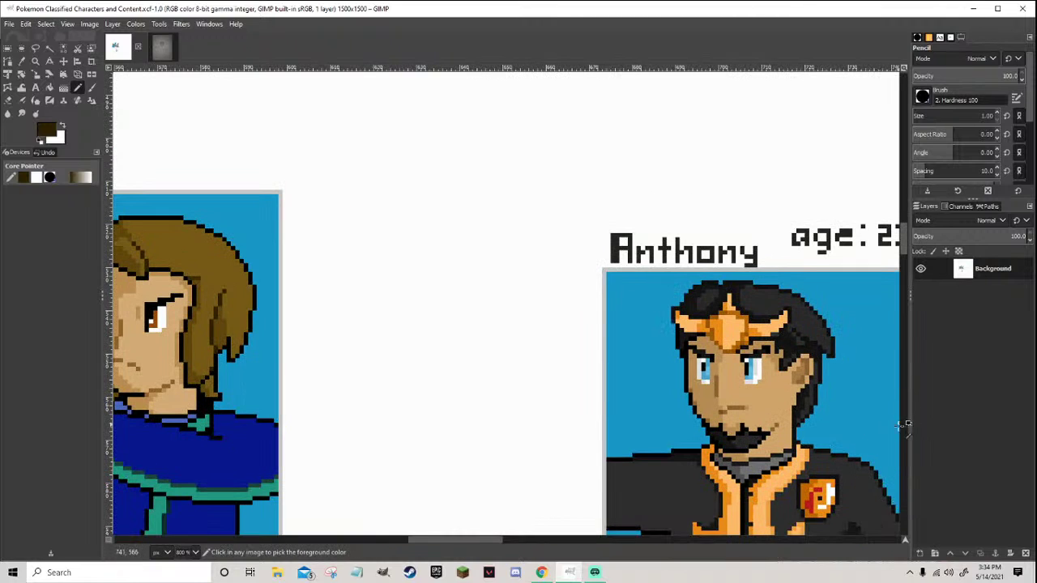
{"action": "scroll", "coordinate": [905, 425], "scroll_direction": "up", "scroll_amount": 1, "text": "ctrl"}
{"action": "left_click", "coordinate": [755, 397], "text": "ctrl"}
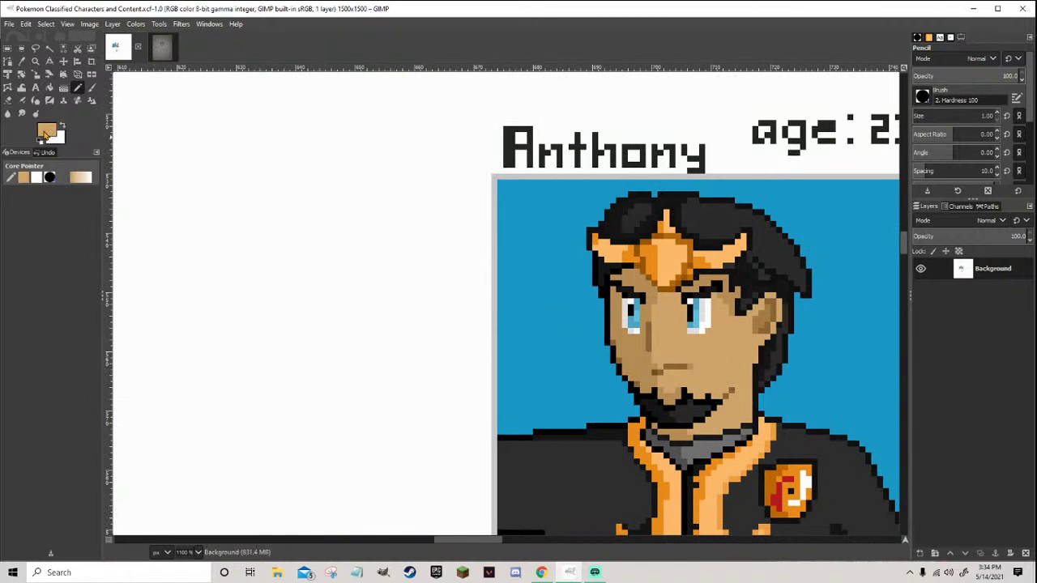
{"action": "left_click", "coordinate": [45, 132]}
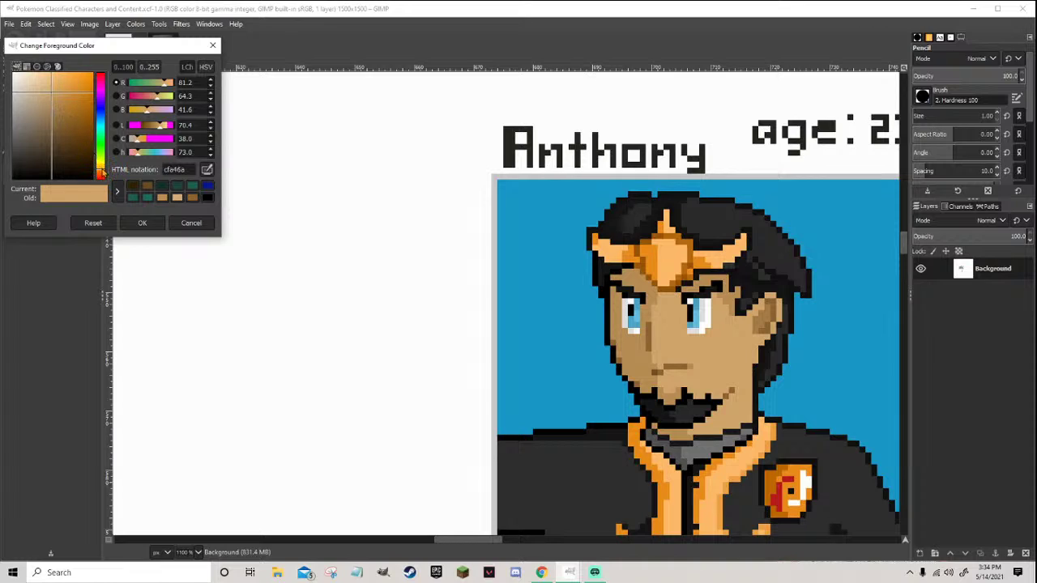
{"action": "left_click_drag", "start_coordinate": [101, 171], "coordinate": [103, 175]}
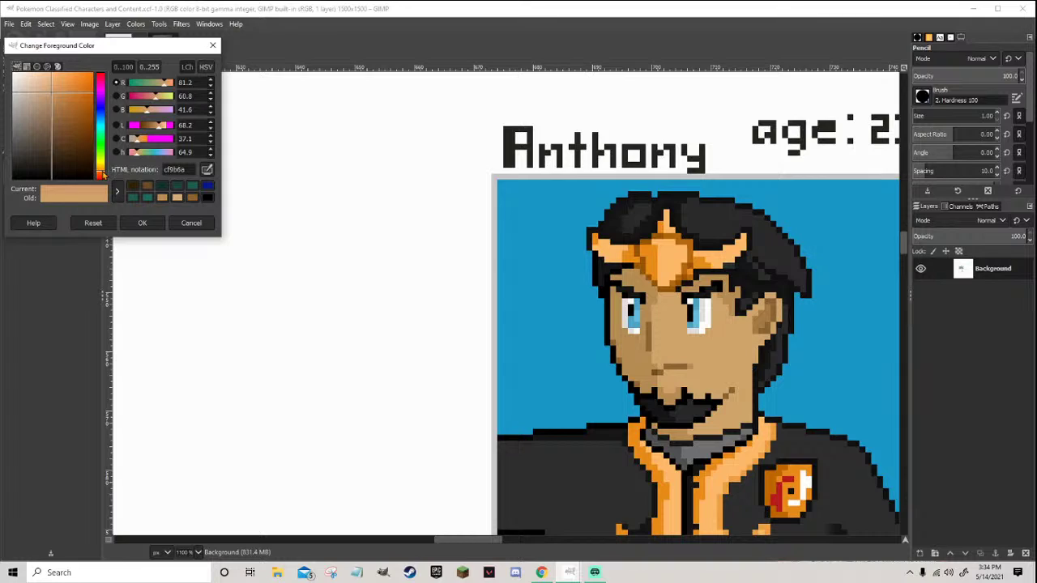
{"action": "left_click_drag", "start_coordinate": [54, 99], "coordinate": [58, 123]}
{"action": "left_click", "coordinate": [142, 222]}
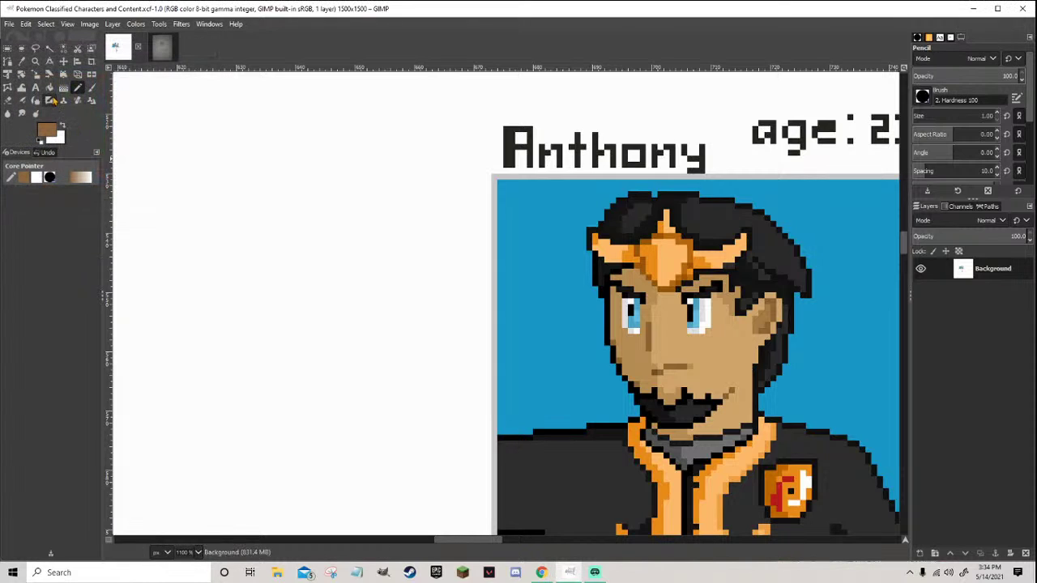
Try the darker brown as a bucket fill on the lit skin of the crowned character's portrait
{"action": "left_click", "coordinate": [50, 100]}
{"action": "left_click", "coordinate": [722, 363]}
{"action": "scroll", "coordinate": [776, 395], "scroll_direction": "down", "scroll_amount": 3}
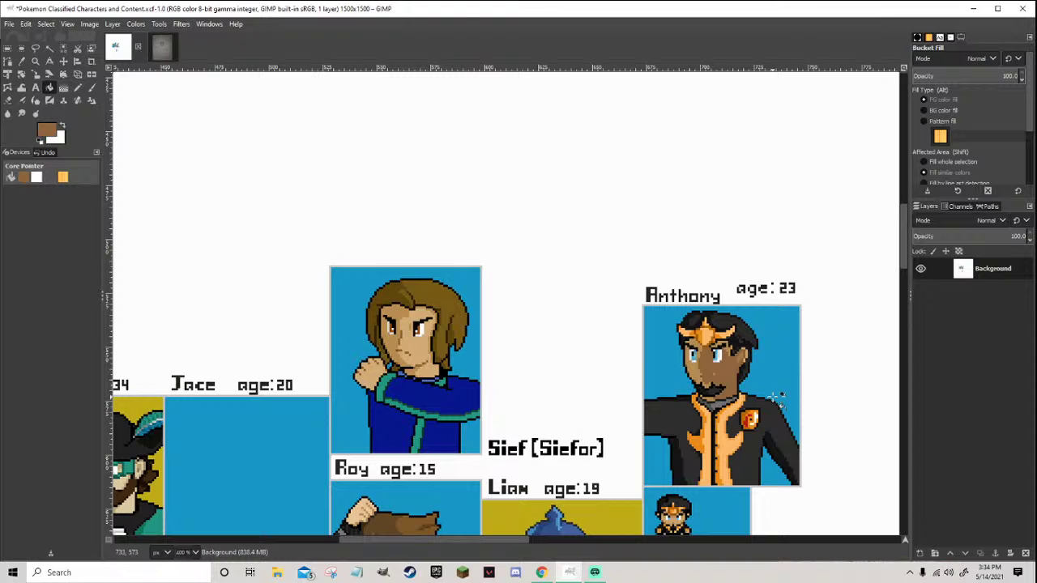
{"action": "scroll", "coordinate": [781, 396], "scroll_direction": "up", "scroll_amount": 4}
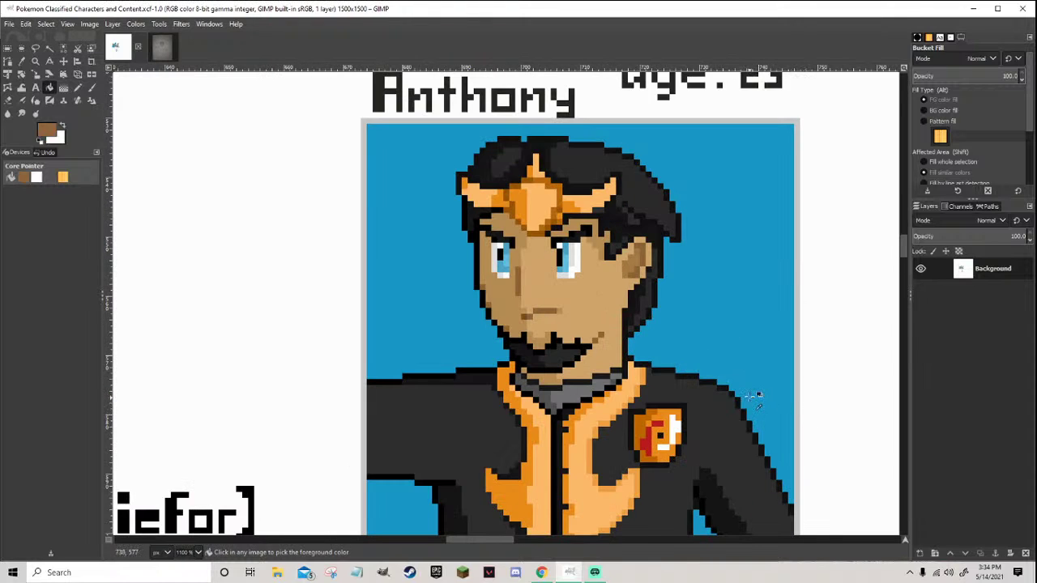
Try the same brown as a bucket fill on the face of the crowned character's small sprite
{"action": "scroll", "coordinate": [684, 352], "scroll_direction": "down", "scroll_amount": 8}
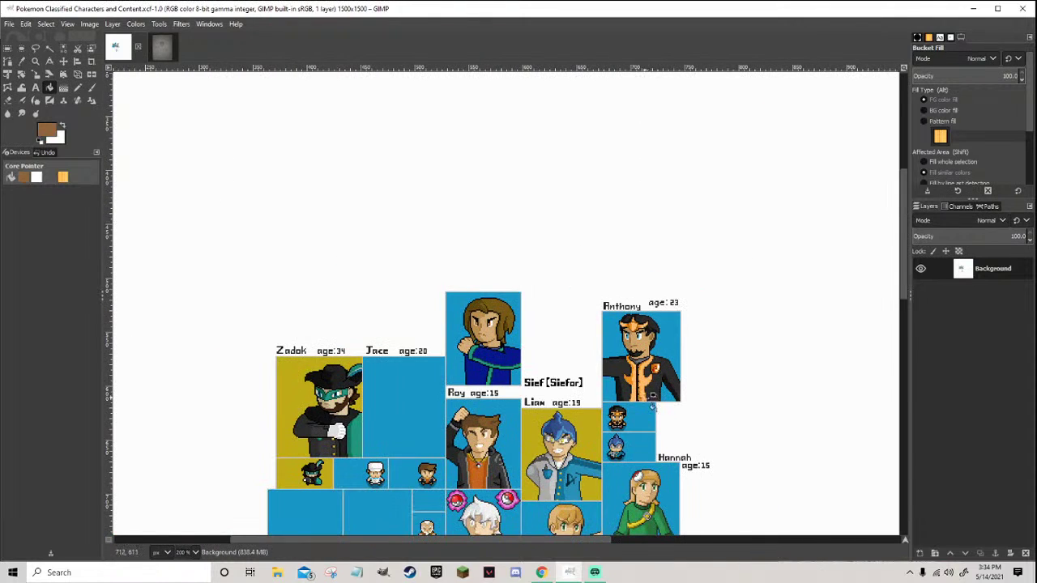
{"action": "scroll", "coordinate": [601, 427], "scroll_direction": "up", "scroll_amount": 5}
{"action": "scroll", "coordinate": [601, 427], "scroll_direction": "up", "scroll_amount": 4}
{"action": "left_click", "coordinate": [581, 406]}
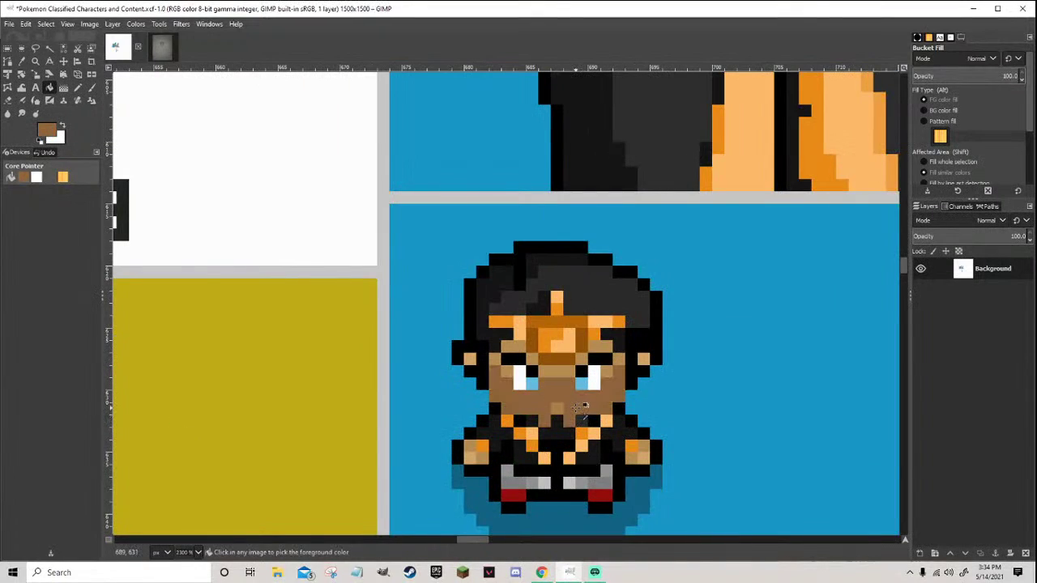
{"action": "scroll", "coordinate": [606, 422], "scroll_direction": "down", "scroll_amount": 9}
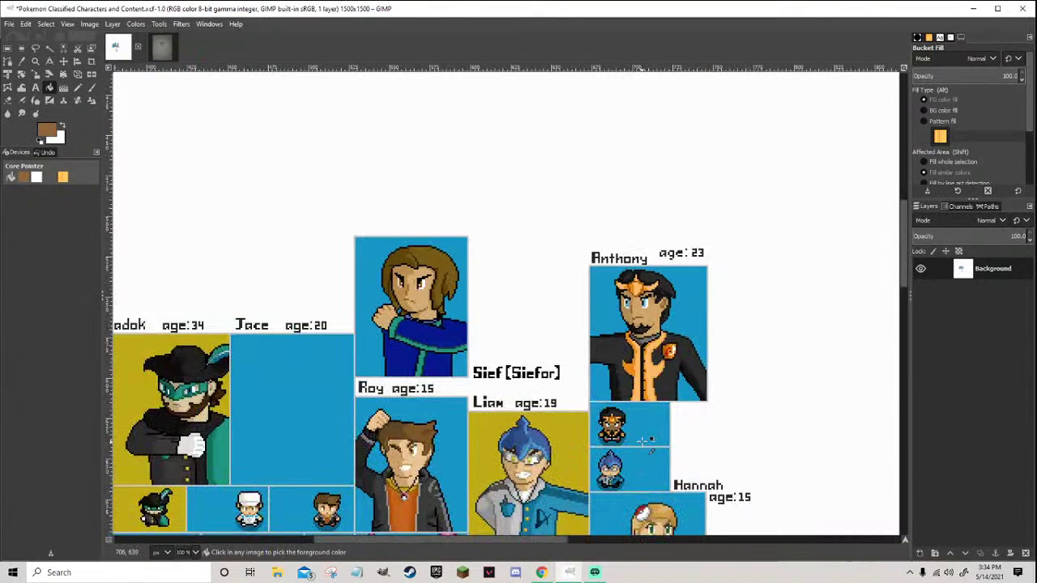
Lighten the foreground brown to a9794c, switch to the Pencil tool and compare the small sprite with the portrait
{"action": "scroll", "coordinate": [644, 440], "scroll_direction": "up", "scroll_amount": 6}
{"action": "left_click", "coordinate": [53, 128]}
{"action": "left_click_drag", "start_coordinate": [59, 124], "coordinate": [56, 106]}
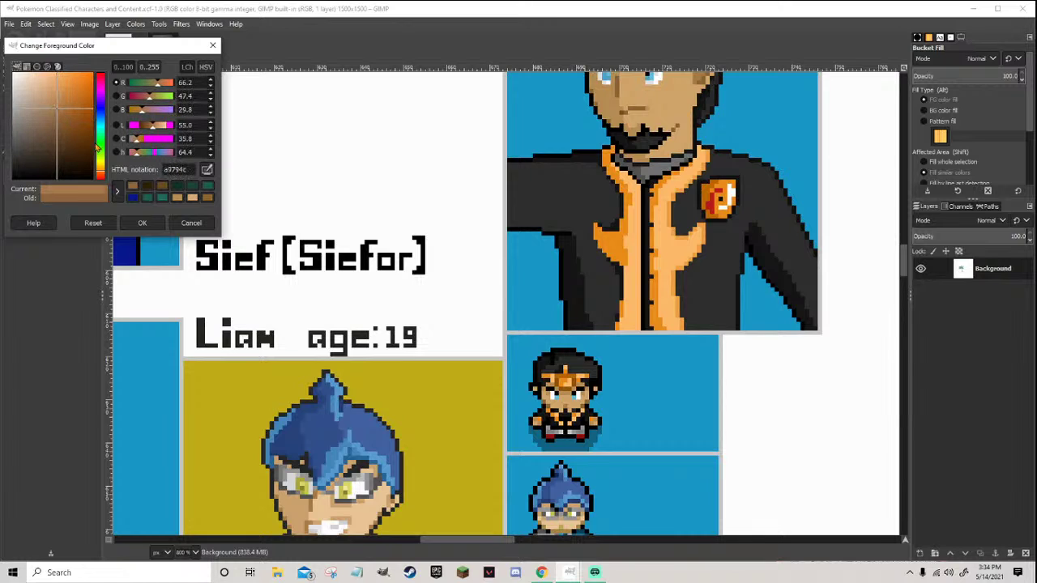
{"action": "left_click", "coordinate": [141, 222]}
{"action": "left_click", "coordinate": [77, 87]}
{"action": "scroll", "coordinate": [587, 392], "scroll_direction": "up", "scroll_amount": 3}
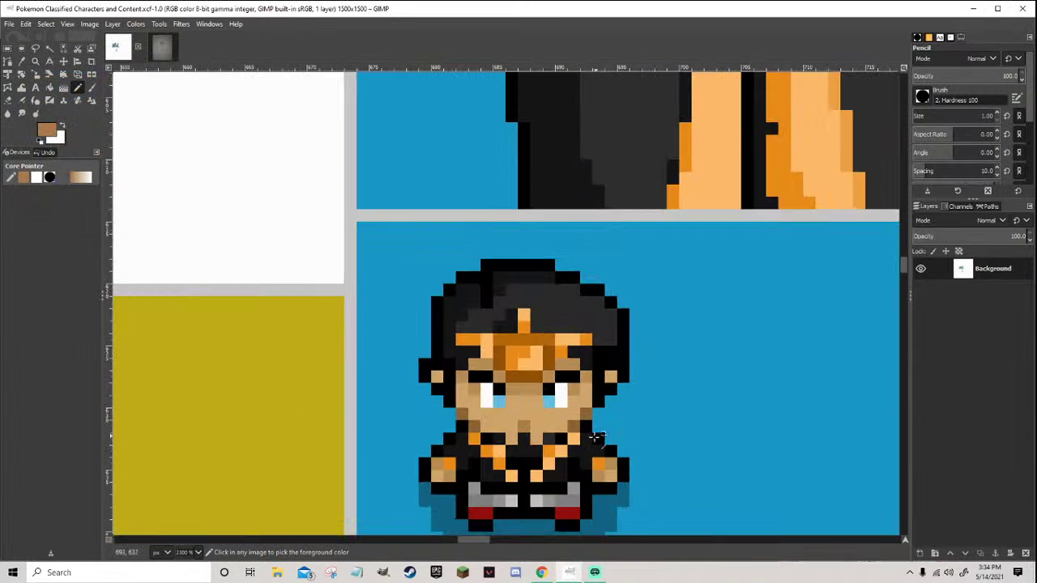
{"action": "scroll", "coordinate": [595, 438], "scroll_direction": "up", "scroll_amount": 1}
{"action": "scroll", "coordinate": [599, 442], "scroll_direction": "down", "scroll_amount": 4}
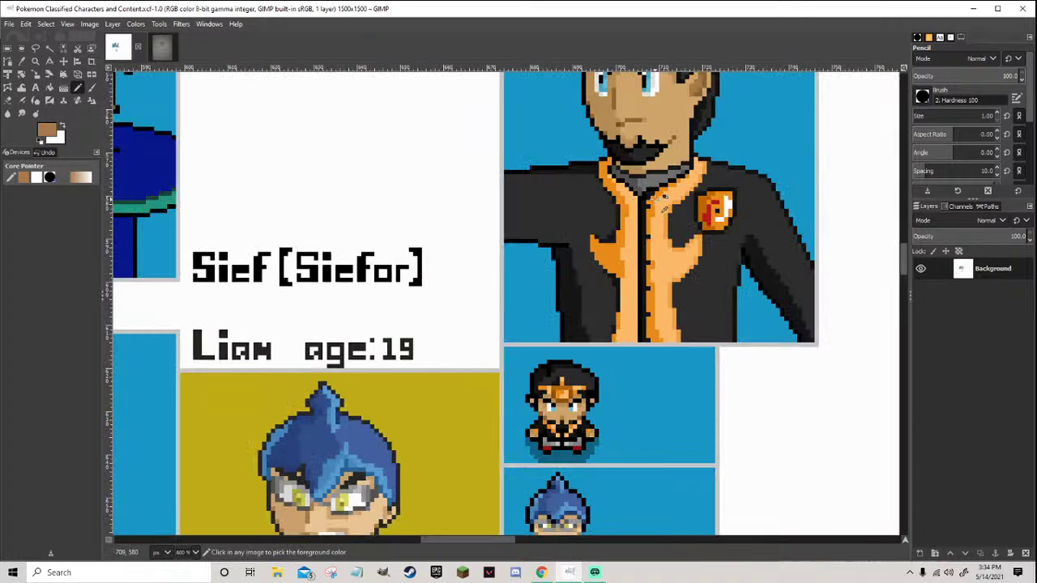
Pencil a test patch of the lighter brown on the crowned character's cheek and compare it with the neighbouring portraits
{"action": "scroll", "coordinate": [681, 145], "scroll_direction": "up", "scroll_amount": 2}
{"action": "scroll", "coordinate": [687, 138], "scroll_direction": "up", "scroll_amount": 2}
{"action": "left_click_drag", "start_coordinate": [607, 324], "coordinate": [624, 348]}
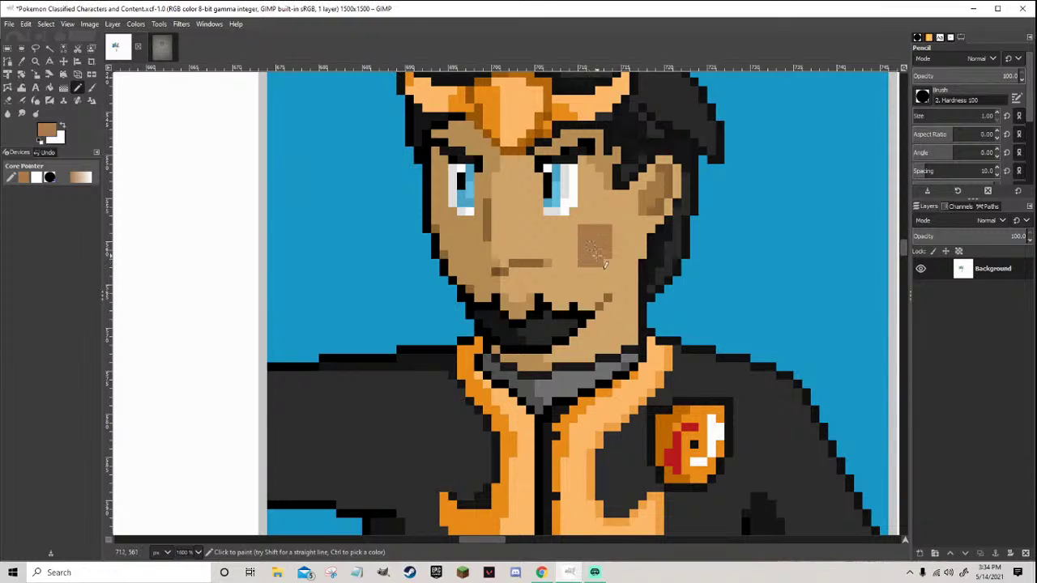
{"action": "scroll", "coordinate": [643, 266], "scroll_direction": "down", "scroll_amount": 4}
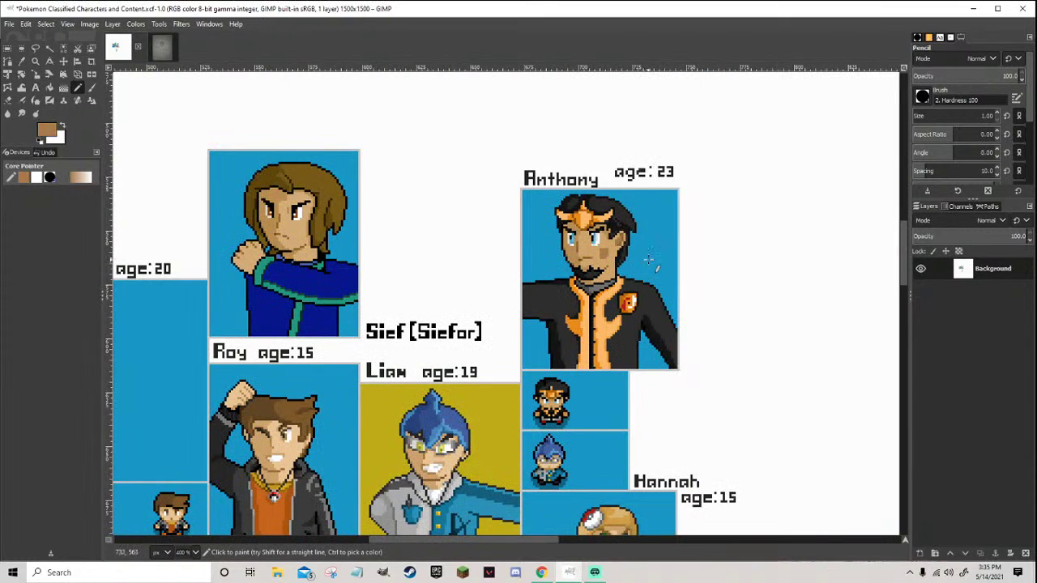
{"action": "scroll", "coordinate": [648, 259], "scroll_direction": "up", "scroll_amount": 2}
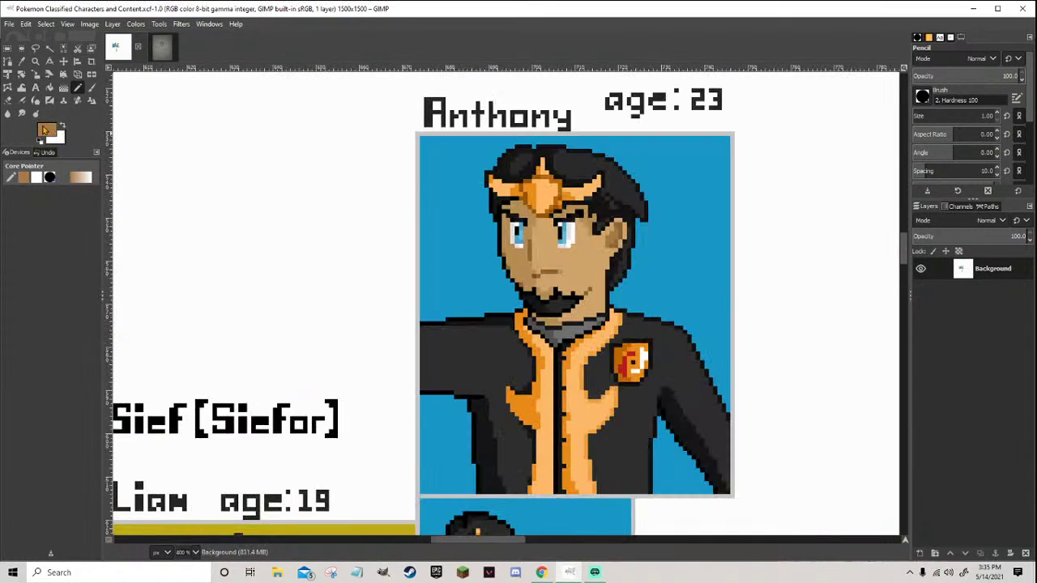
Set the foreground colour to the dark brown 714d2f and pencil a test patch on the crowned character's cheek
{"action": "left_click", "coordinate": [47, 130]}
{"action": "left_click_drag", "start_coordinate": [103, 174], "coordinate": [106, 177]}
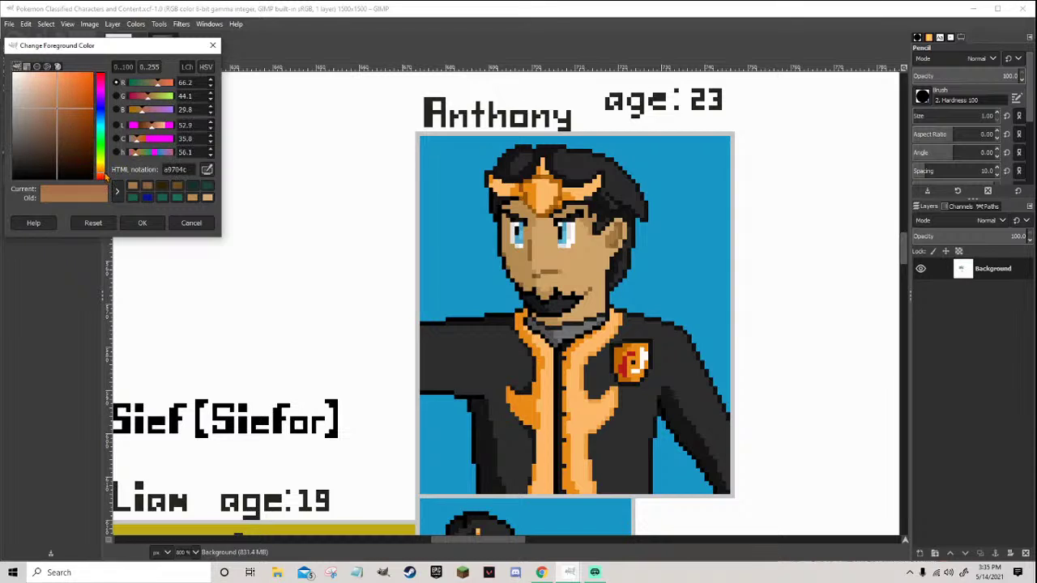
{"action": "mouse_move", "coordinate": [68, 120]}
{"action": "left_mouse_down"}
{"action": "mouse_move", "coordinate": [72, 140]}
{"action": "mouse_move", "coordinate": [60, 136]}
{"action": "left_mouse_up"}
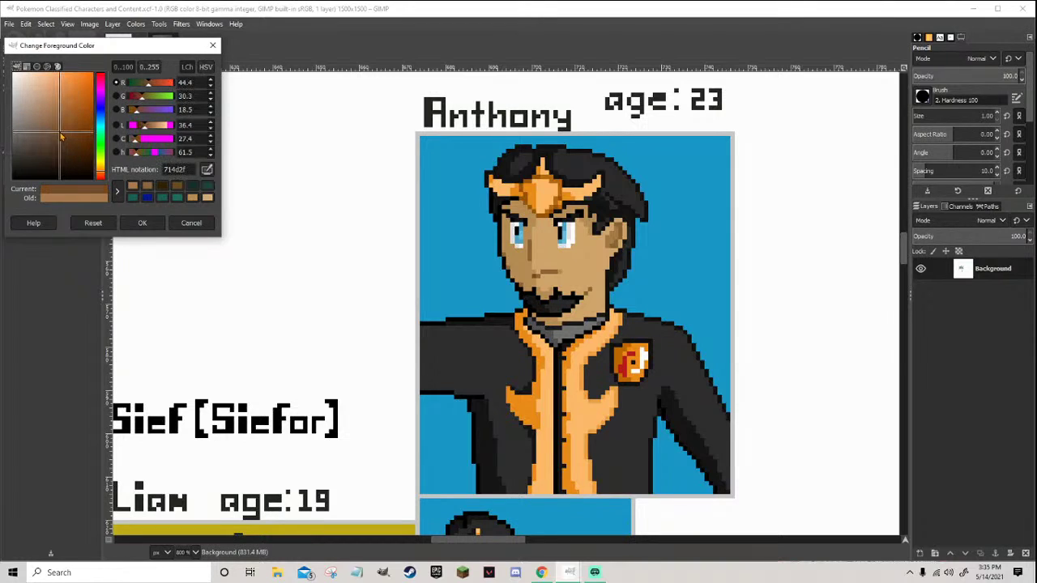
{"action": "left_click", "coordinate": [139, 223]}
{"action": "scroll", "coordinate": [559, 271], "scroll_direction": "up", "scroll_amount": 2}
{"action": "mouse_move", "coordinate": [576, 256]}
{"action": "left_mouse_down"}
{"action": "mouse_move", "coordinate": [584, 286]}
{"action": "mouse_move", "coordinate": [559, 276]}
{"action": "left_mouse_up"}
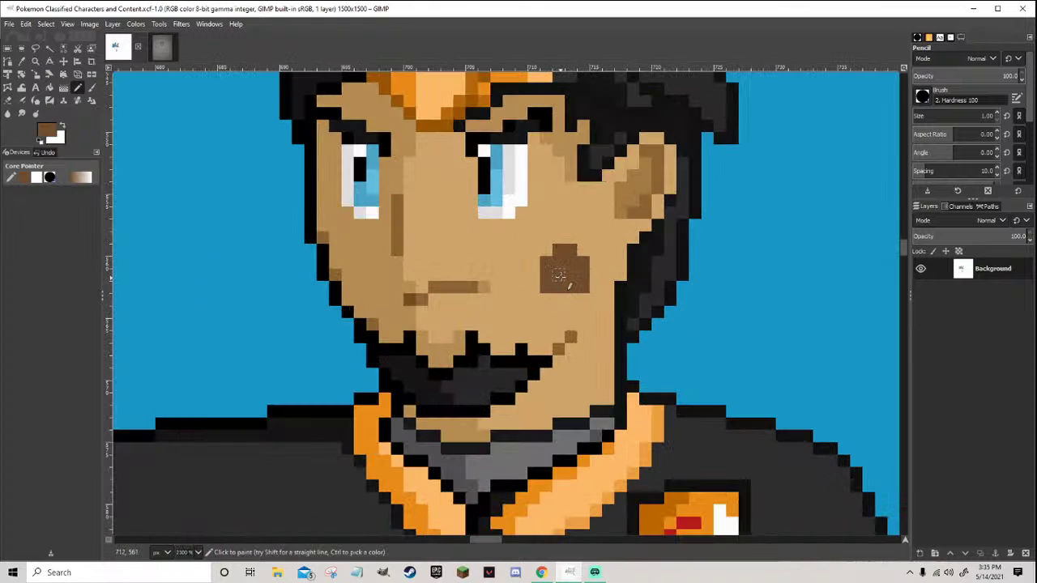
{"action": "scroll", "coordinate": [559, 277], "scroll_direction": "down", "scroll_amount": 3}
{"action": "scroll", "coordinate": [494, 344], "scroll_direction": "up", "scroll_amount": 3}
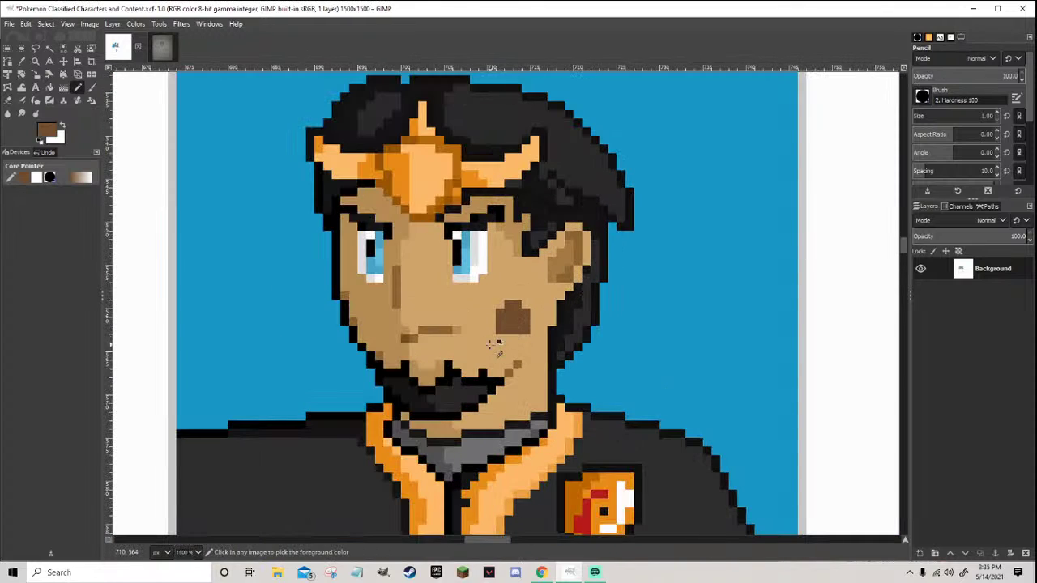
{"action": "scroll", "coordinate": [494, 344], "scroll_direction": "up", "scroll_amount": 1}
Bucket fill the lit skin of the crowned character's face with the dark brown
{"action": "key", "text": "shift+b"}
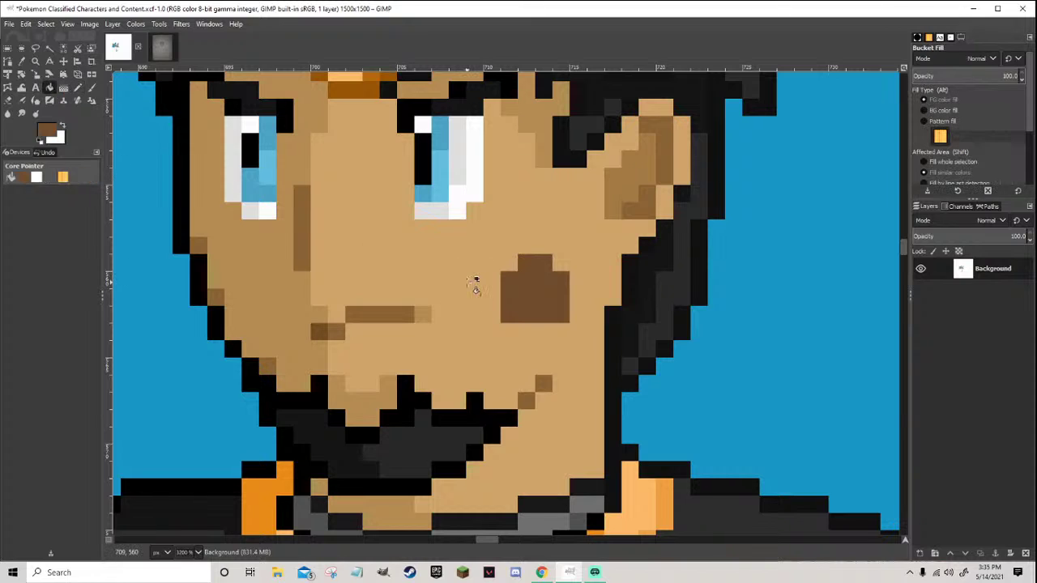
{"action": "left_click", "coordinate": [473, 283]}
{"action": "scroll", "coordinate": [474, 283], "scroll_direction": "down", "scroll_amount": 4}
{"action": "scroll", "coordinate": [478, 282], "scroll_direction": "up", "scroll_amount": 2}
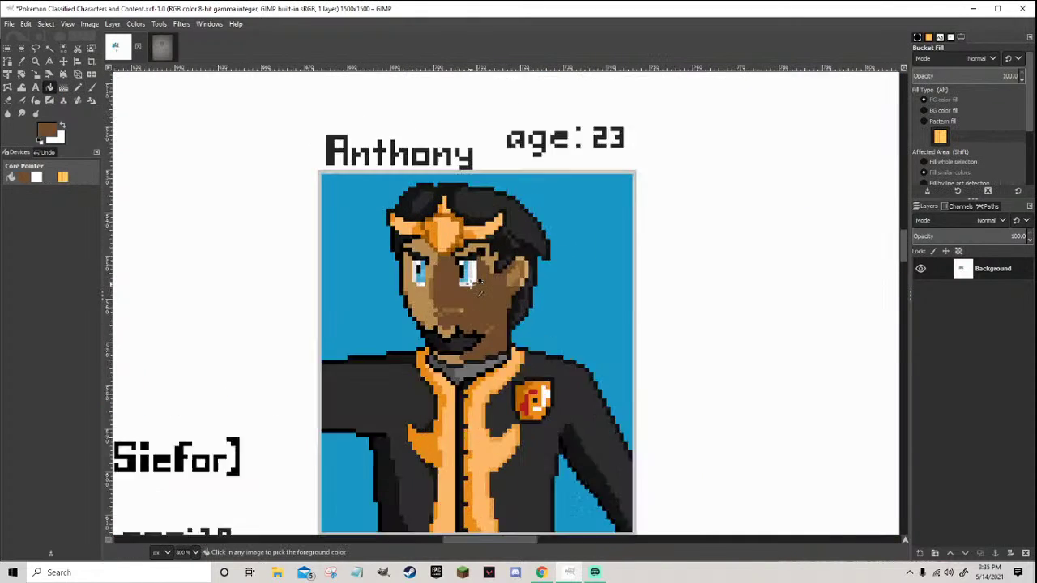
Set the foreground colour to the darker brown 543922 and bucket fill the shaded side of the crowned character's face
{"action": "scroll", "coordinate": [478, 282], "scroll_direction": "up", "scroll_amount": 3}
{"action": "left_click", "coordinate": [48, 131]}
{"action": "left_click_drag", "start_coordinate": [61, 136], "coordinate": [60, 146]}
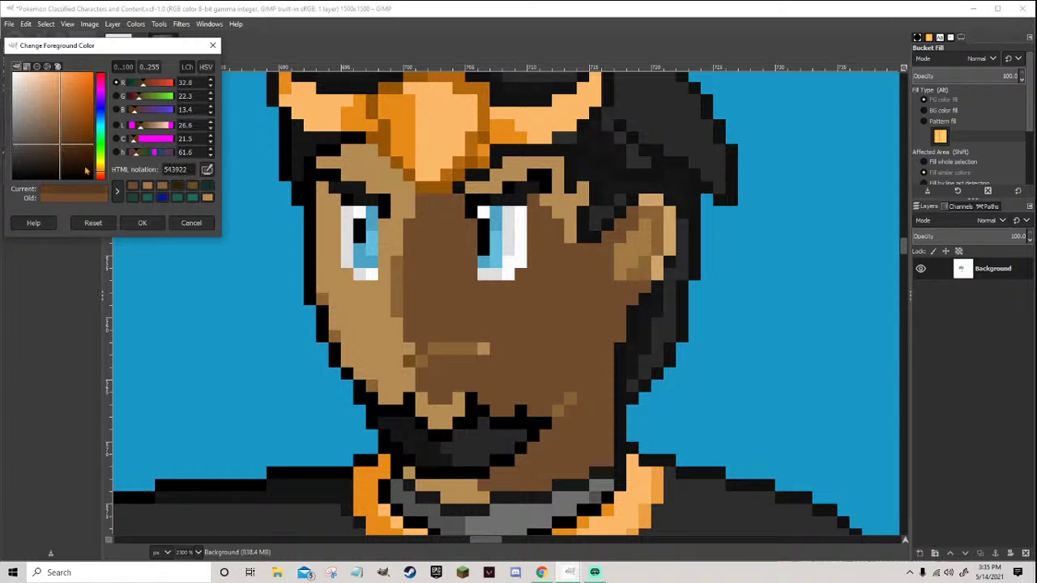
{"action": "left_click", "coordinate": [142, 224]}
{"action": "left_click", "coordinate": [405, 211]}
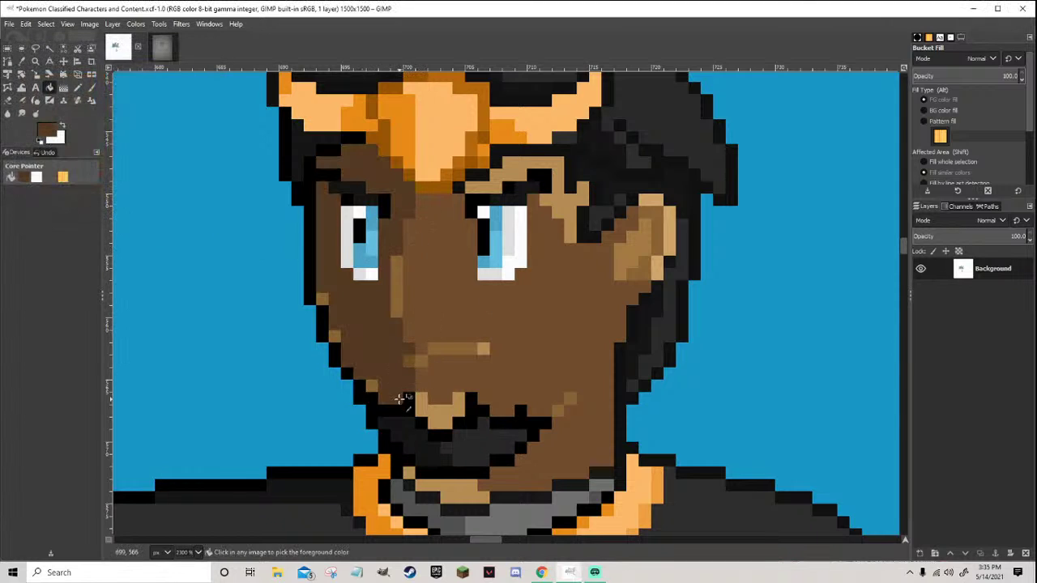
{"action": "scroll", "coordinate": [400, 398], "scroll_direction": "up", "scroll_amount": 1}
{"action": "scroll", "coordinate": [380, 393], "scroll_direction": "down", "scroll_amount": 8}
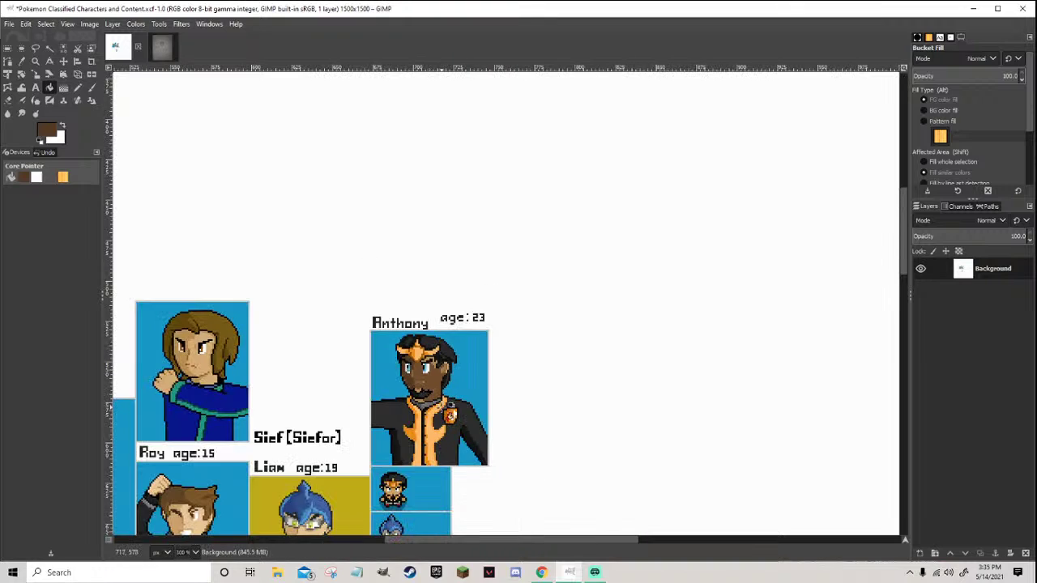
Undo the dark brown skin changes on the crowned character's face and save the image
{"action": "scroll", "coordinate": [445, 411], "scroll_direction": "down", "scroll_amount": 3}
{"action": "key", "text": "ctrl"}
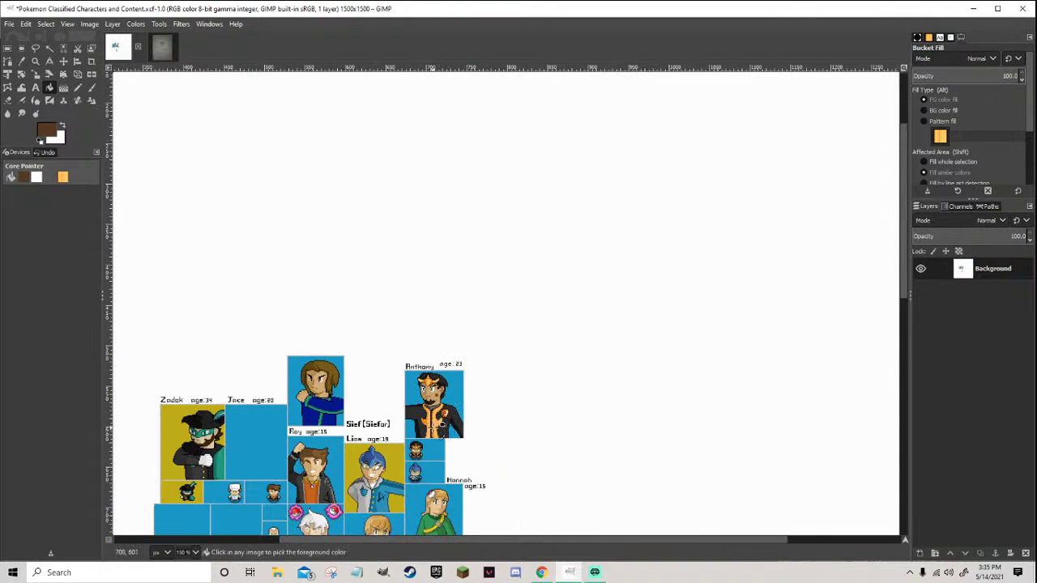
{"action": "key", "text": "ctrl+s"}
Switch to the Pencil tool and compare the brown-haired character's portrait with the other portraits on the sheet
{"action": "scroll", "coordinate": [437, 449], "scroll_direction": "up", "scroll_amount": 1}
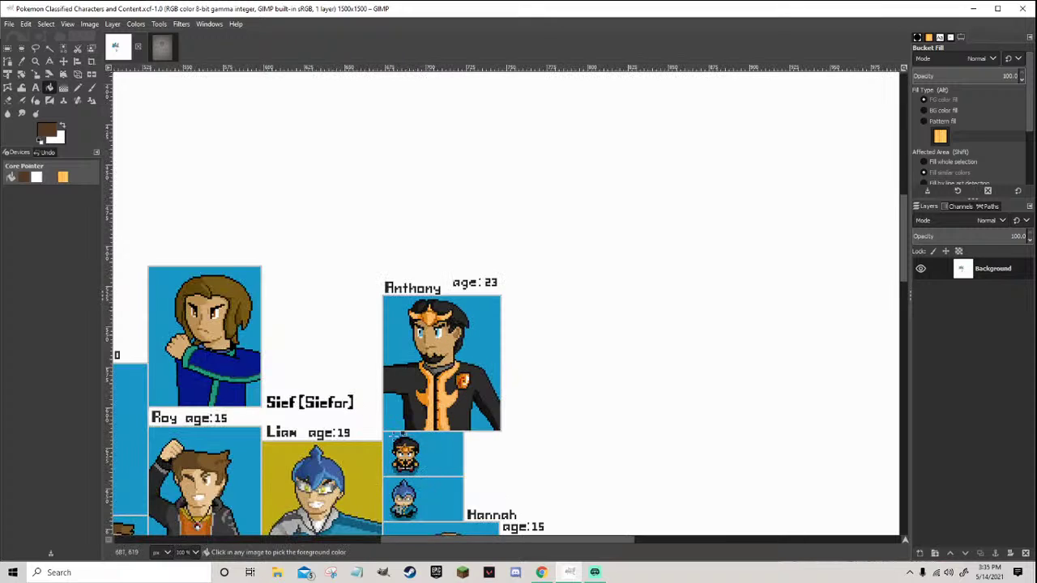
{"action": "key", "text": "n"}
{"action": "scroll", "coordinate": [192, 337], "scroll_direction": "up", "scroll_amount": 1}
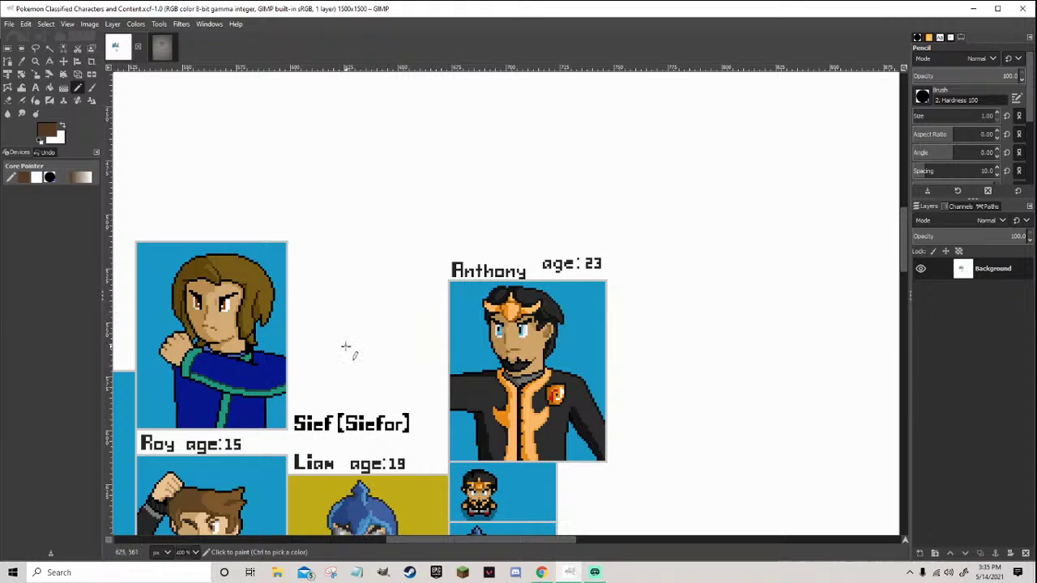
{"action": "scroll", "coordinate": [432, 364], "scroll_direction": "down", "scroll_amount": 3}
{"action": "scroll", "coordinate": [381, 365], "scroll_direction": "up", "scroll_amount": 1}
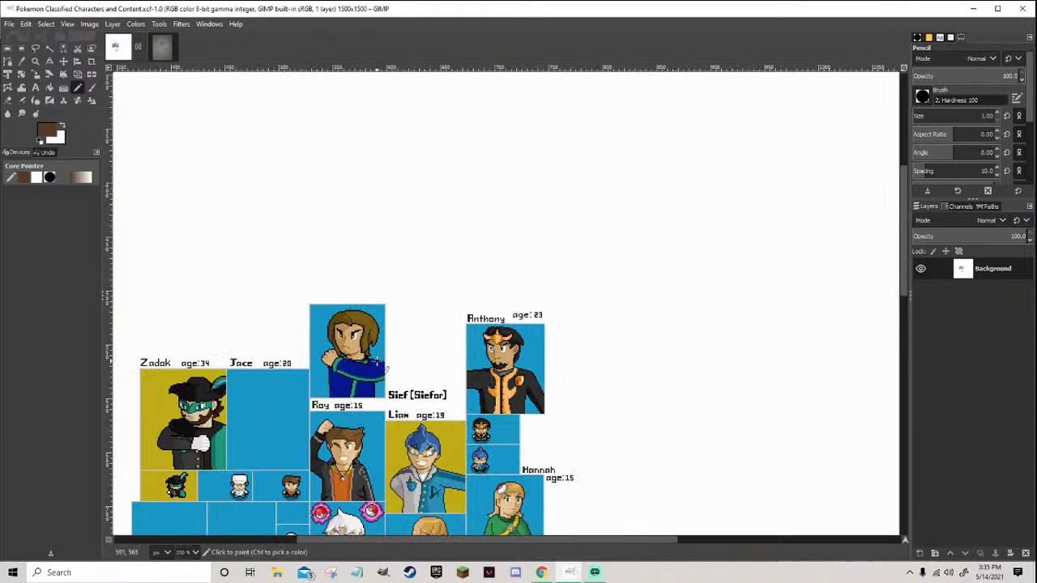
{"action": "scroll", "coordinate": [365, 401], "scroll_direction": "up", "scroll_amount": 2}
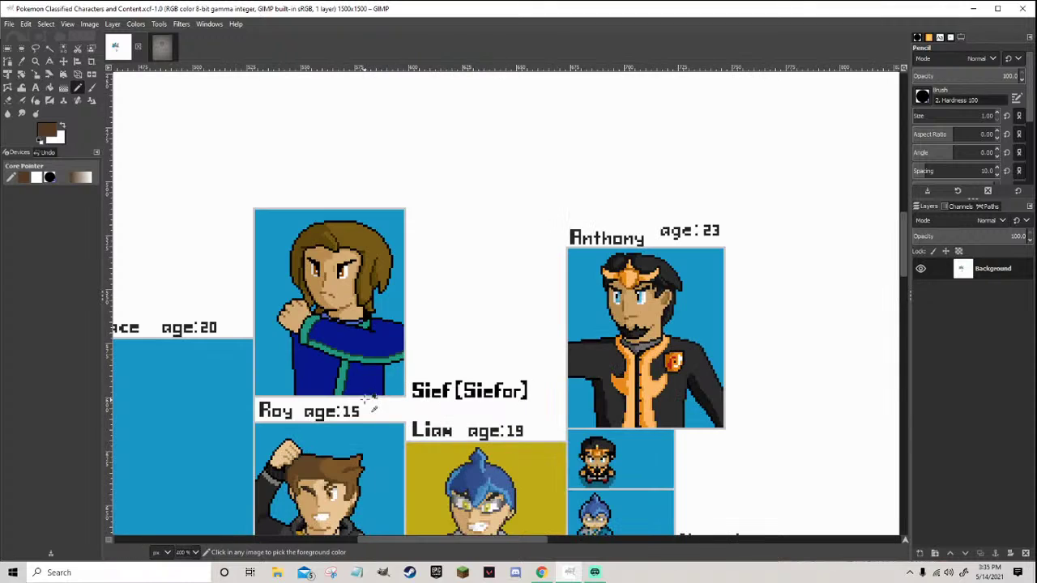
{"action": "scroll", "coordinate": [250, 266], "scroll_direction": "up", "scroll_amount": 1}
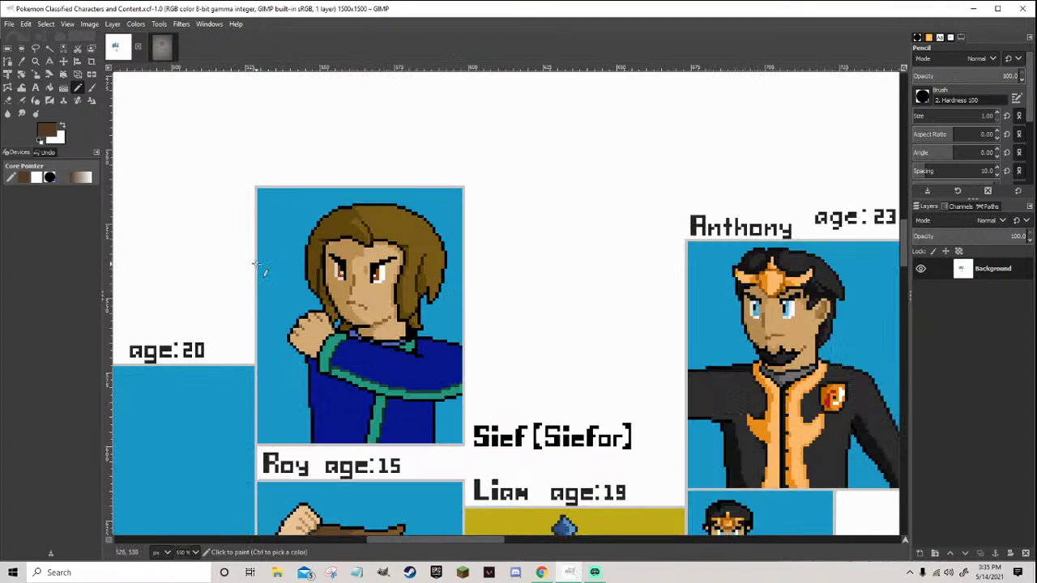
{"action": "scroll", "coordinate": [326, 282], "scroll_direction": "down", "scroll_amount": 2}
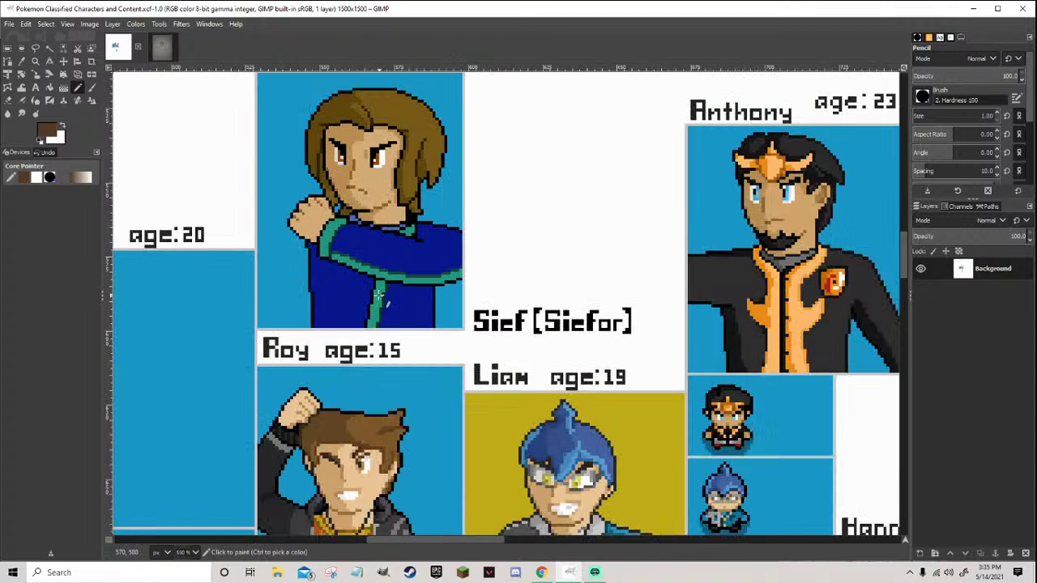
{"action": "scroll", "coordinate": [377, 296], "scroll_direction": "down", "scroll_amount": 2}
{"action": "scroll", "coordinate": [288, 385], "scroll_direction": "down", "scroll_amount": 2}
{"action": "scroll", "coordinate": [287, 385], "scroll_direction": "up", "scroll_amount": 1}
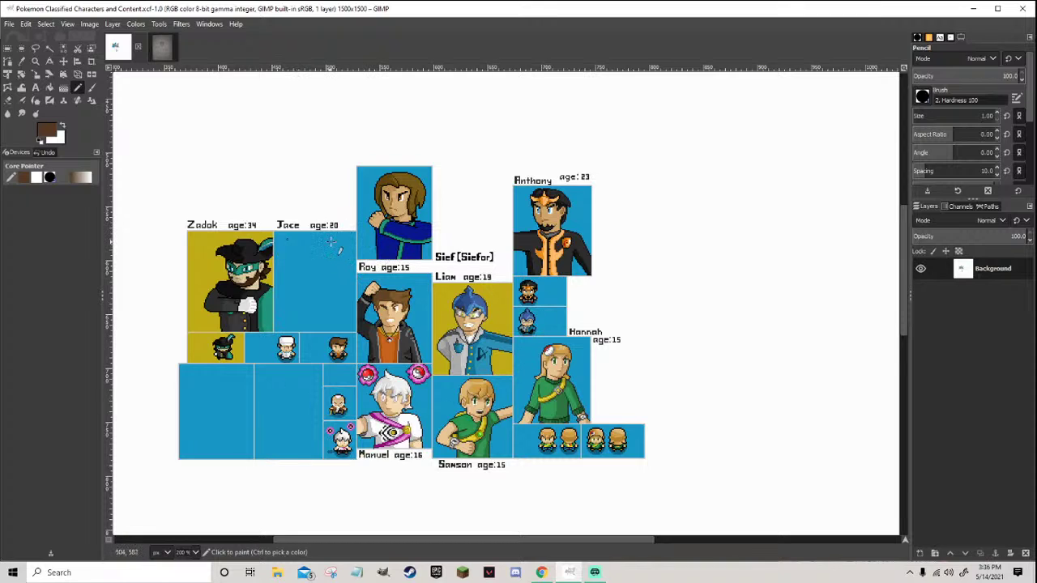
{"action": "scroll", "coordinate": [372, 200], "scroll_direction": "up", "scroll_amount": 3}
{"action": "scroll", "coordinate": [465, 164], "scroll_direction": "up", "scroll_amount": 1}
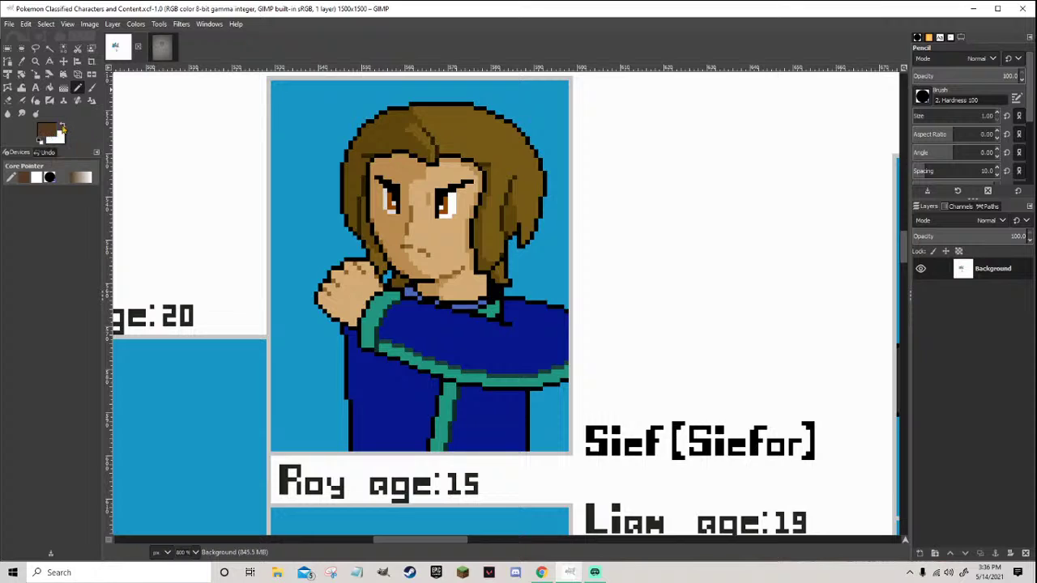
Check the foreground colour, examine the brown-haired character's collar, sleeve and robe up close, and save the image
{"action": "left_click", "coordinate": [57, 131]}
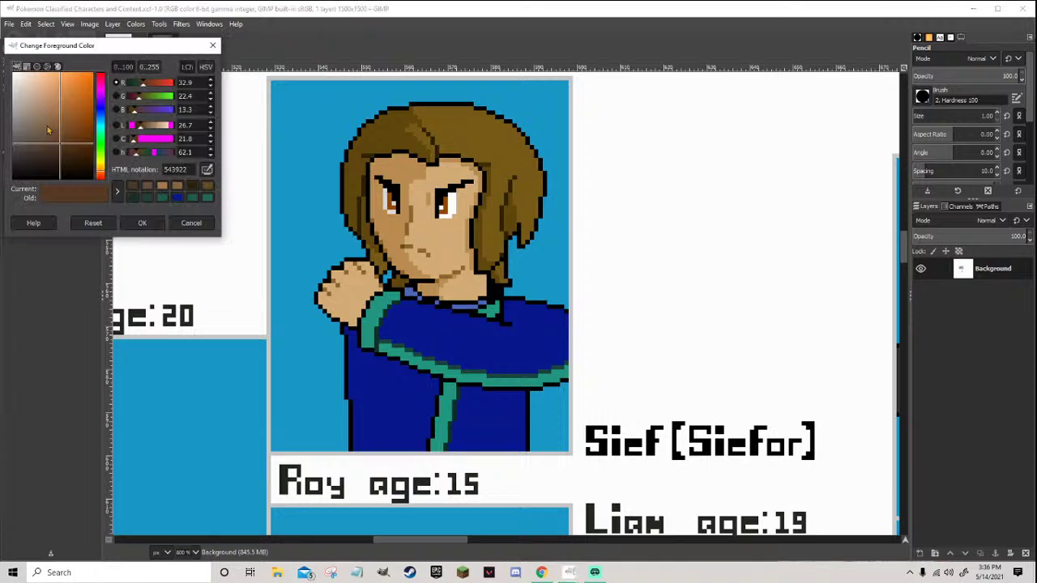
{"action": "left_click", "coordinate": [141, 224]}
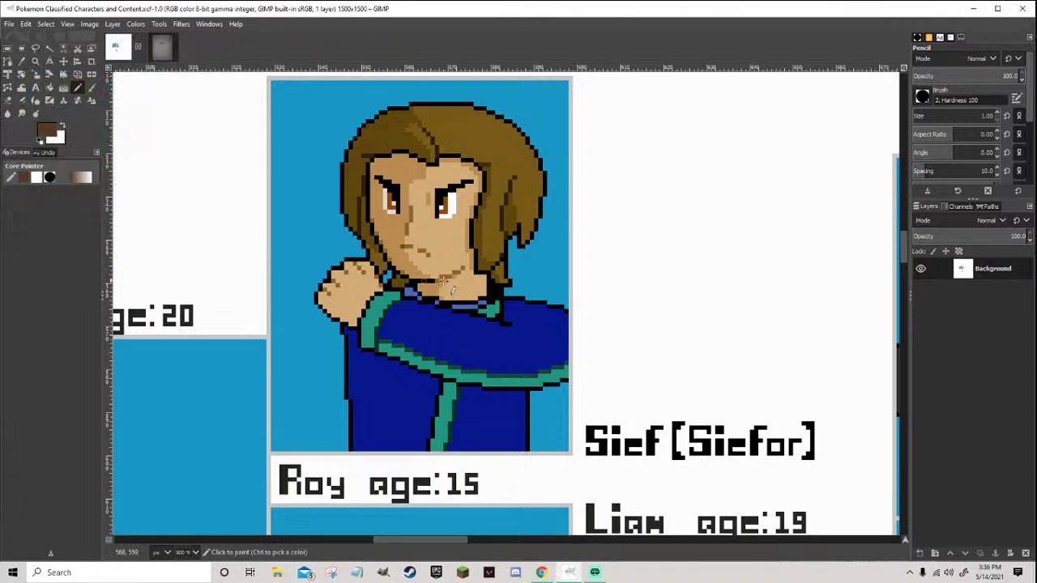
{"action": "scroll", "coordinate": [486, 293], "scroll_direction": "down", "scroll_amount": 2}
{"action": "scroll", "coordinate": [471, 296], "scroll_direction": "up", "scroll_amount": 2}
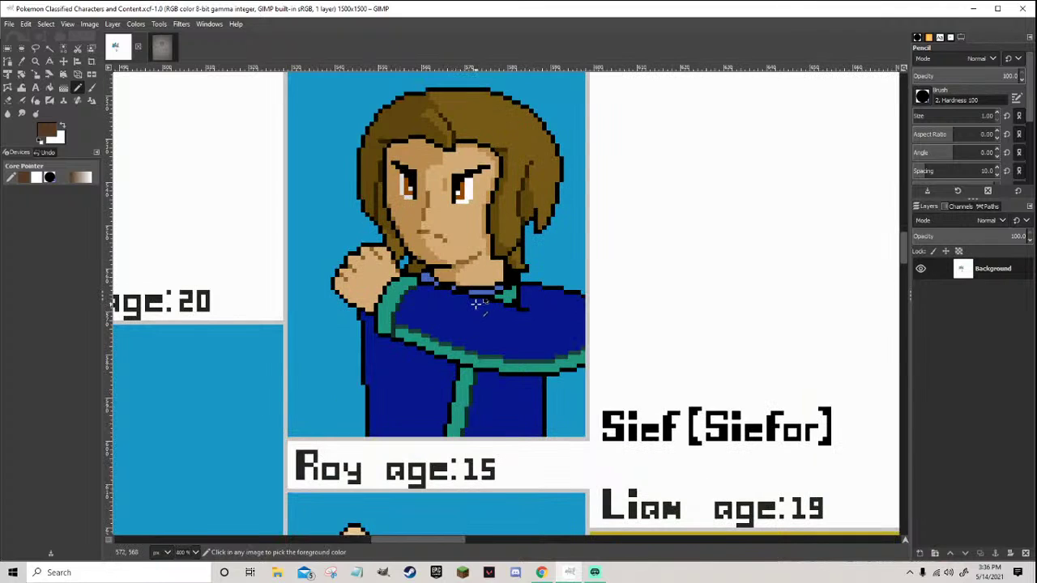
{"action": "scroll", "coordinate": [468, 295], "scroll_direction": "up", "scroll_amount": 1}
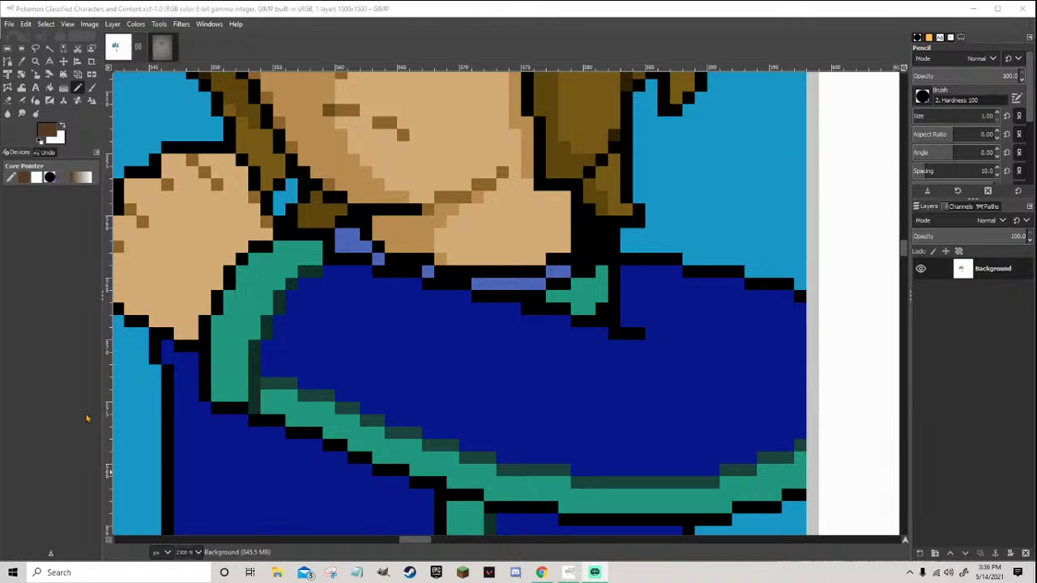
{"action": "scroll", "coordinate": [377, 401], "scroll_direction": "down", "scroll_amount": 3}
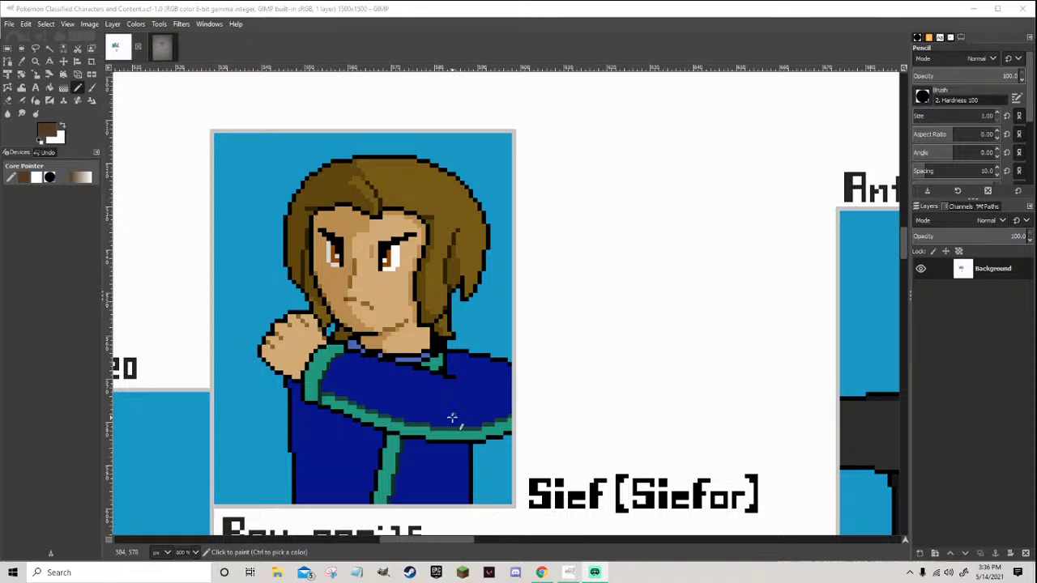
{"action": "scroll", "coordinate": [431, 390], "scroll_direction": "down", "scroll_amount": 2}
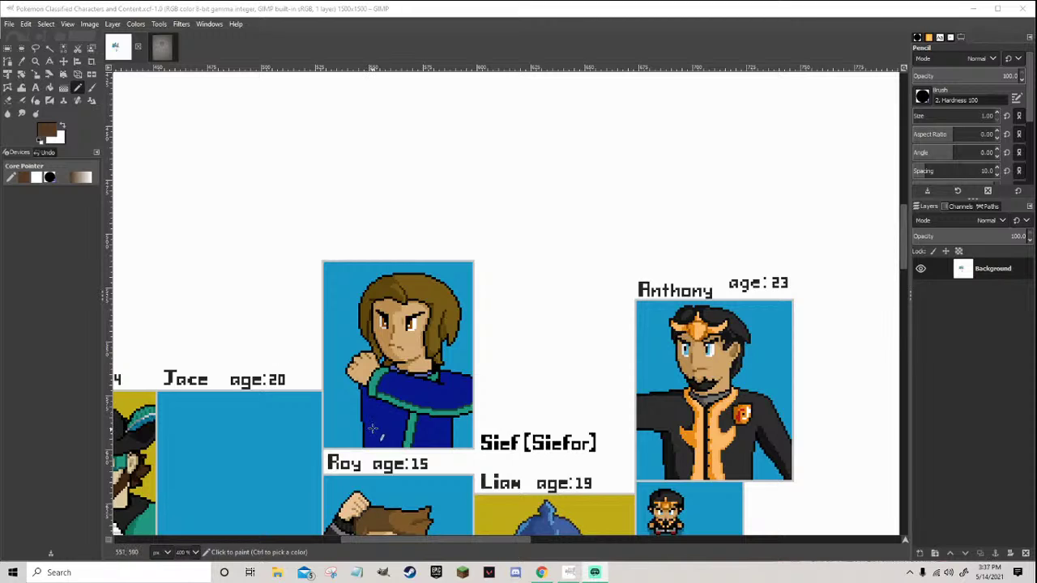
{"action": "key", "text": "ctrl+s"}
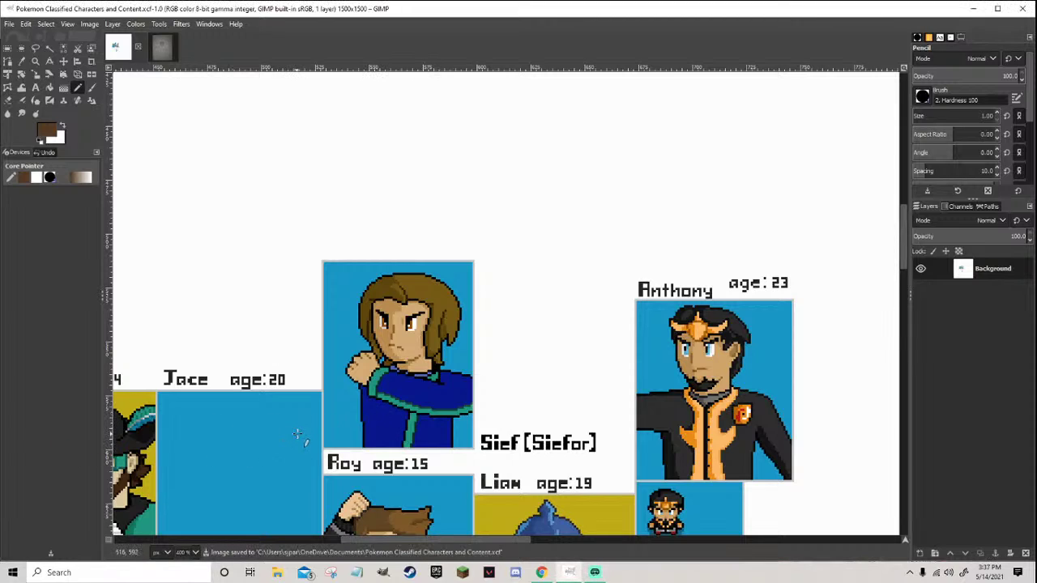
Sample the black outline colour and pencil a diagonal line from below the brown-haired character's raised fist to the portrait's left edge
{"action": "scroll", "coordinate": [336, 420], "scroll_direction": "up", "scroll_amount": 4}
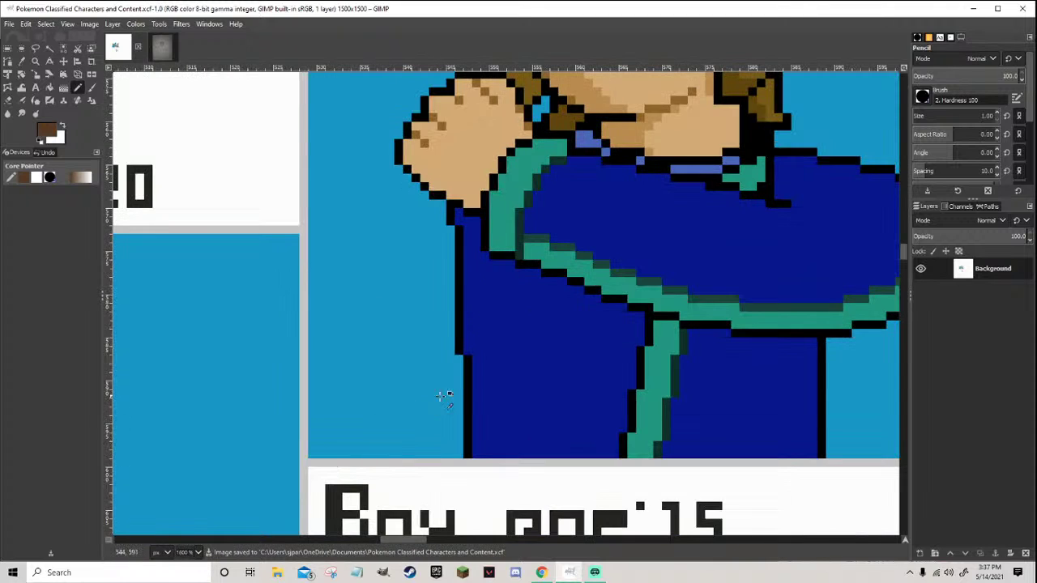
{"action": "left_click", "coordinate": [468, 382], "text": "ctrl"}
{"action": "scroll", "coordinate": [467, 383], "scroll_direction": "down", "scroll_amount": 3}
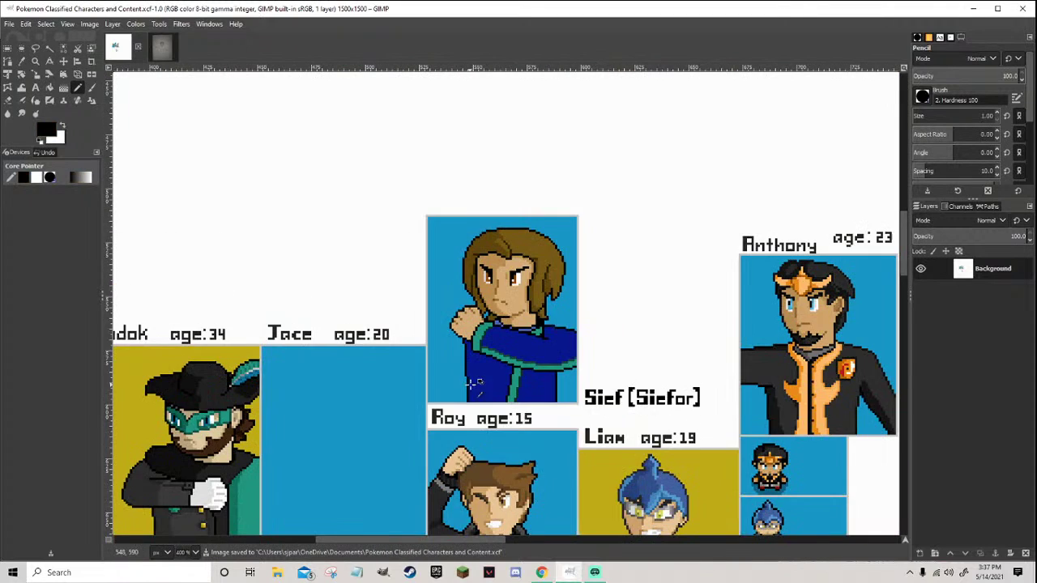
{"action": "scroll", "coordinate": [526, 369], "scroll_direction": "up", "scroll_amount": 1}
{"action": "scroll", "coordinate": [403, 294], "scroll_direction": "up", "scroll_amount": 1}
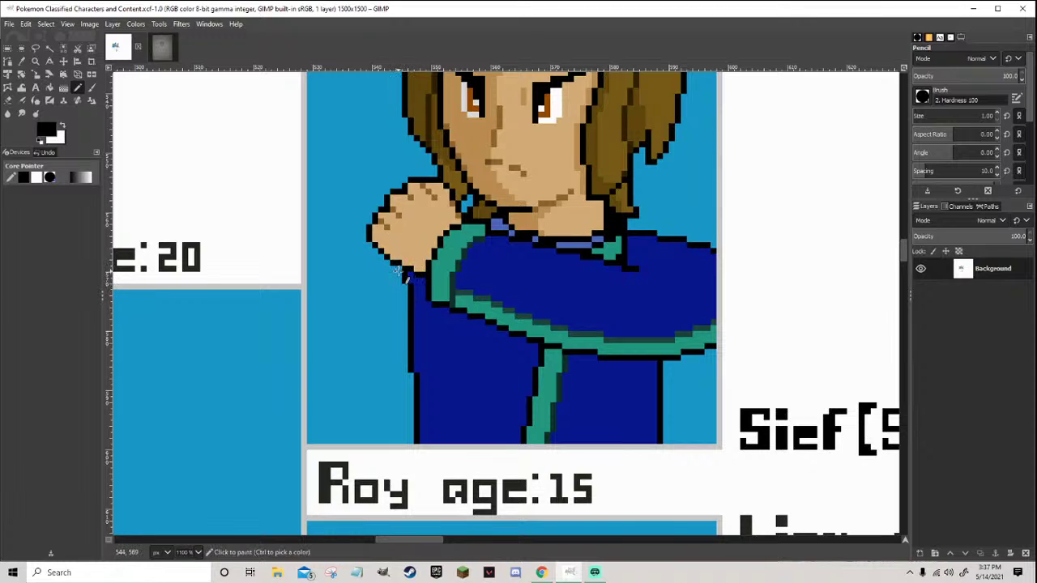
{"action": "left_click_drag", "start_coordinate": [397, 271], "coordinate": [311, 397]}
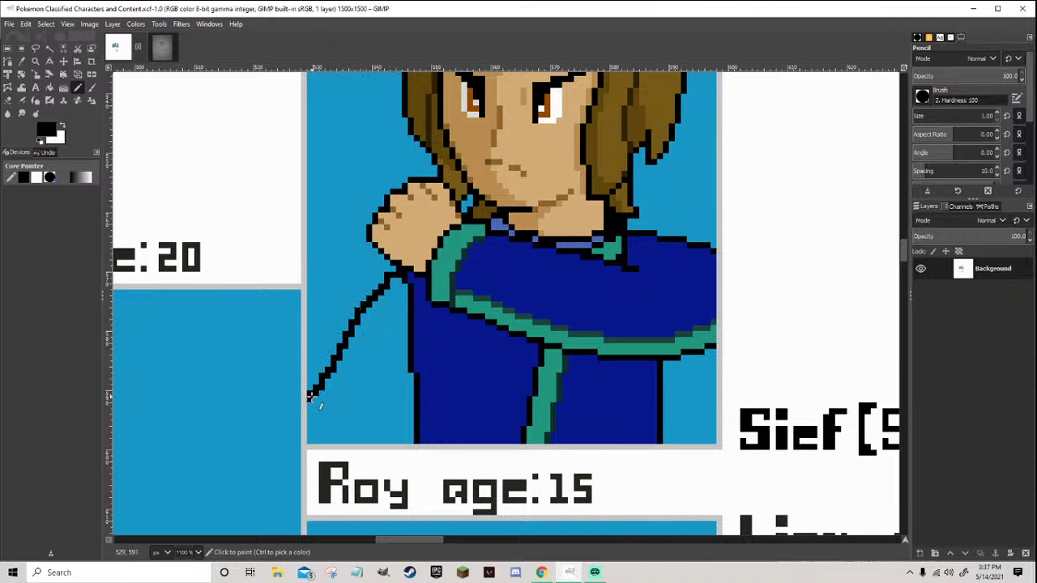
{"action": "scroll", "coordinate": [311, 397], "scroll_direction": "down", "scroll_amount": 4}
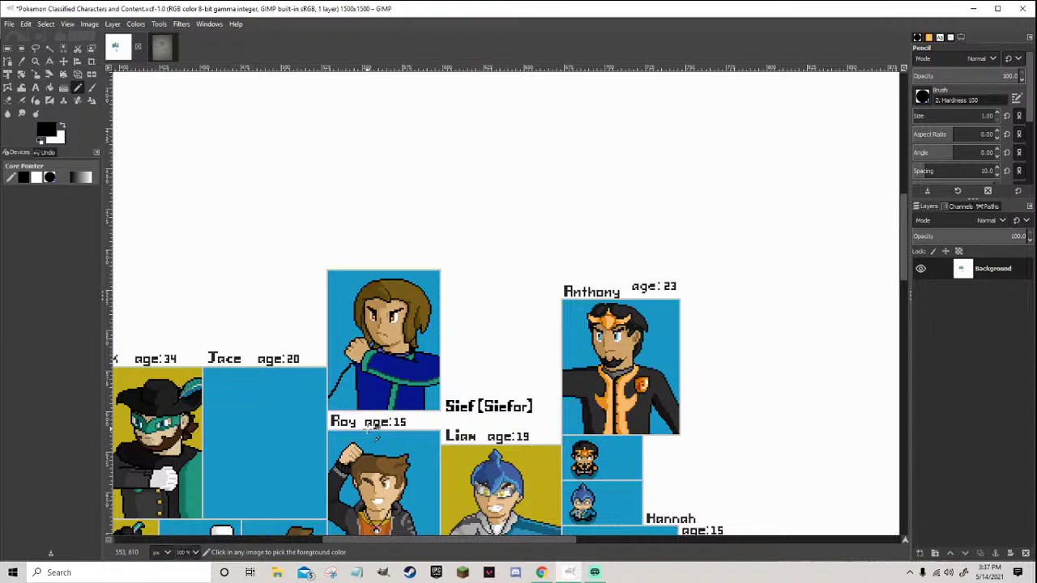
{"action": "scroll", "coordinate": [332, 428], "scroll_direction": "down", "scroll_amount": 4}
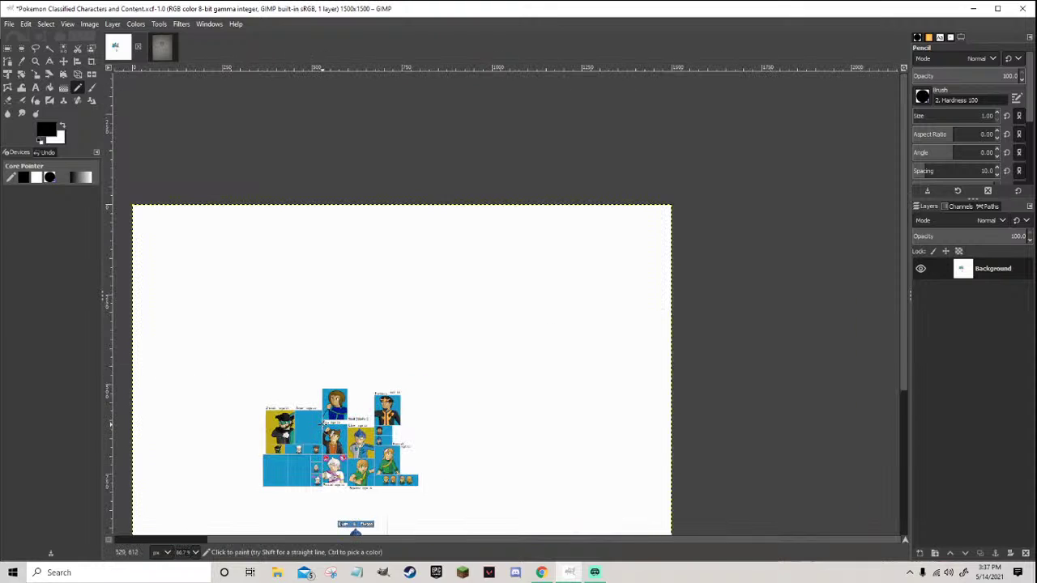
Sample the portrait's background blue and pencil along the diagonal line below the fist to thin it to a clean outline
{"action": "scroll", "coordinate": [328, 426], "scroll_direction": "up", "scroll_amount": 4}
{"action": "scroll", "coordinate": [329, 426], "scroll_direction": "up", "scroll_amount": 8}
{"action": "left_click", "coordinate": [411, 314], "text": "ctrl"}
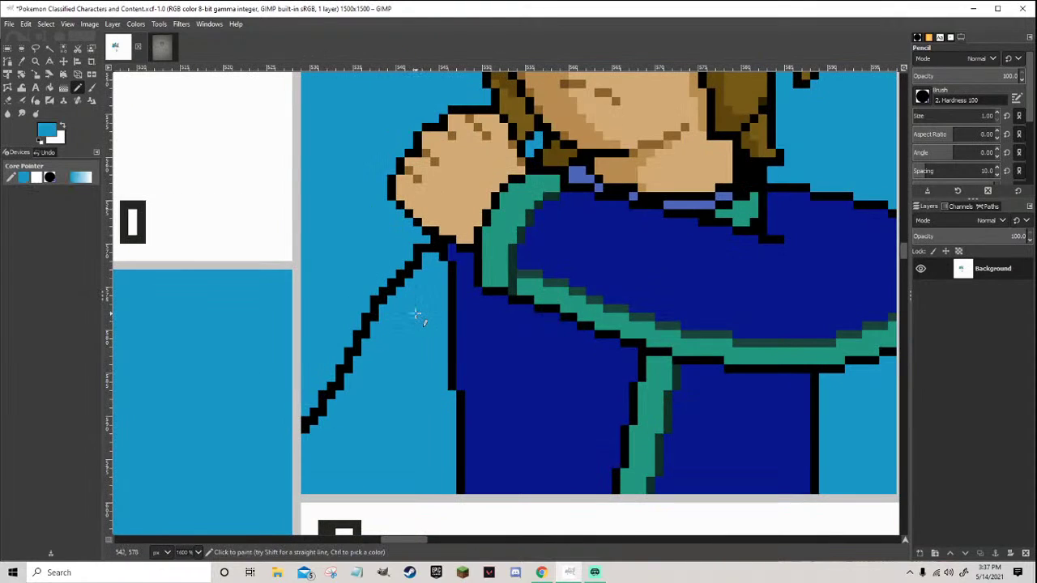
{"action": "mouse_move", "coordinate": [415, 264]}
{"action": "left_mouse_down"}
{"action": "mouse_move", "coordinate": [383, 300]}
{"action": "mouse_move", "coordinate": [313, 421]}
{"action": "left_mouse_up"}
{"action": "scroll", "coordinate": [313, 421], "scroll_direction": "down", "scroll_amount": 5}
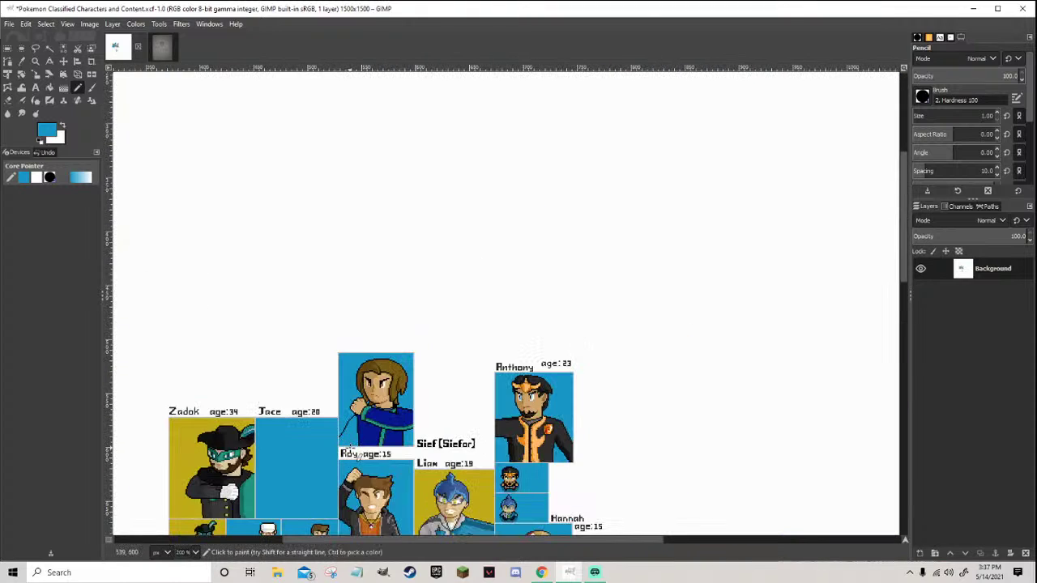
{"action": "scroll", "coordinate": [346, 448], "scroll_direction": "up", "scroll_amount": 5}
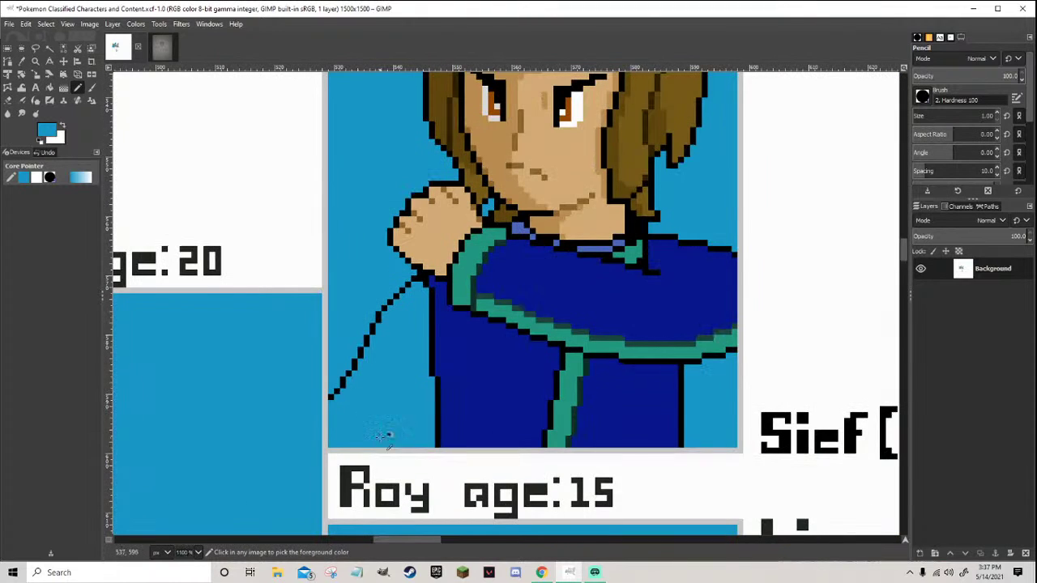
Sample the black outline colour and pencil a second, lower diagonal line from the portrait's bottom edge up to the robe's left outline
{"action": "left_click", "coordinate": [333, 395], "text": "ctrl"}
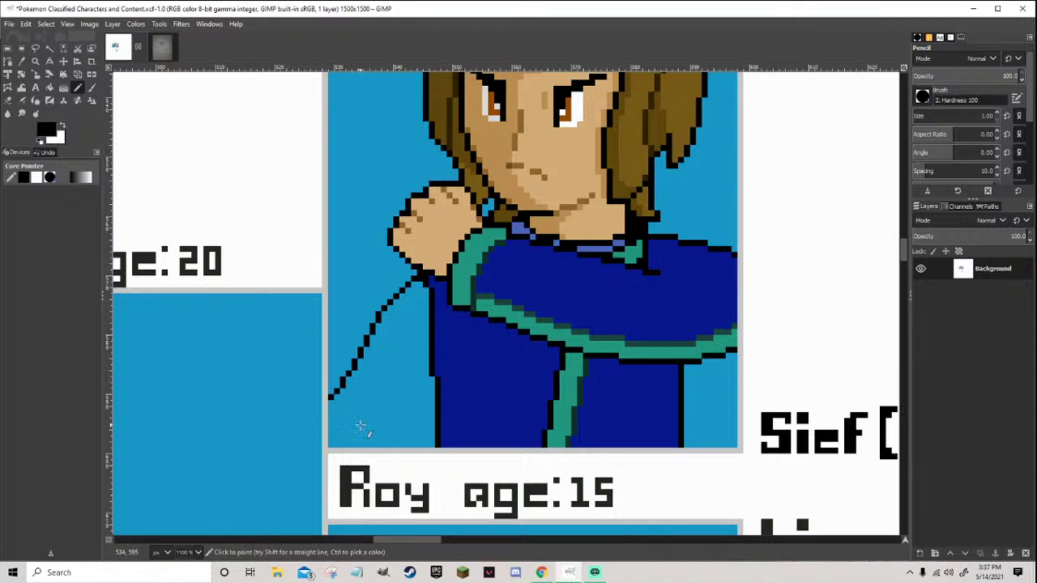
{"action": "scroll", "coordinate": [370, 424], "scroll_direction": "up", "scroll_amount": 1}
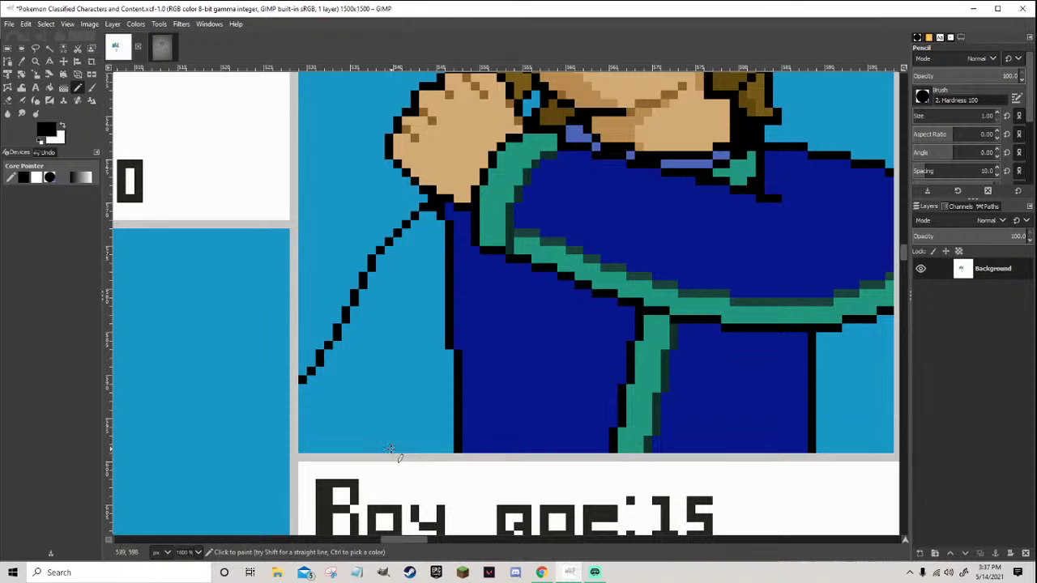
{"action": "mouse_move", "coordinate": [355, 448]}
{"action": "left_mouse_down"}
{"action": "mouse_move", "coordinate": [424, 382]}
{"action": "mouse_move", "coordinate": [438, 337]}
{"action": "left_mouse_up"}
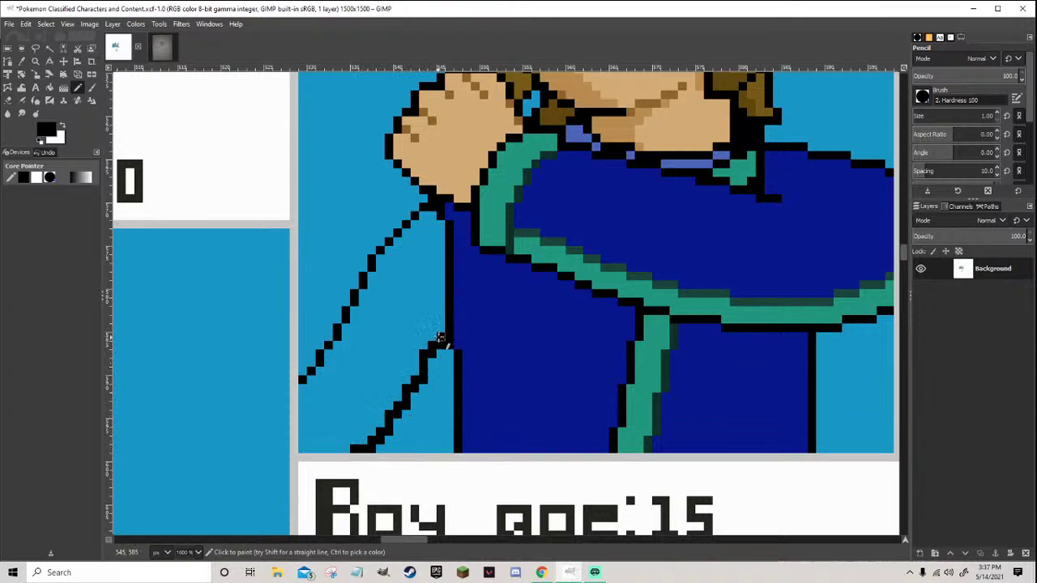
{"action": "scroll", "coordinate": [438, 338], "scroll_direction": "down", "scroll_amount": 8}
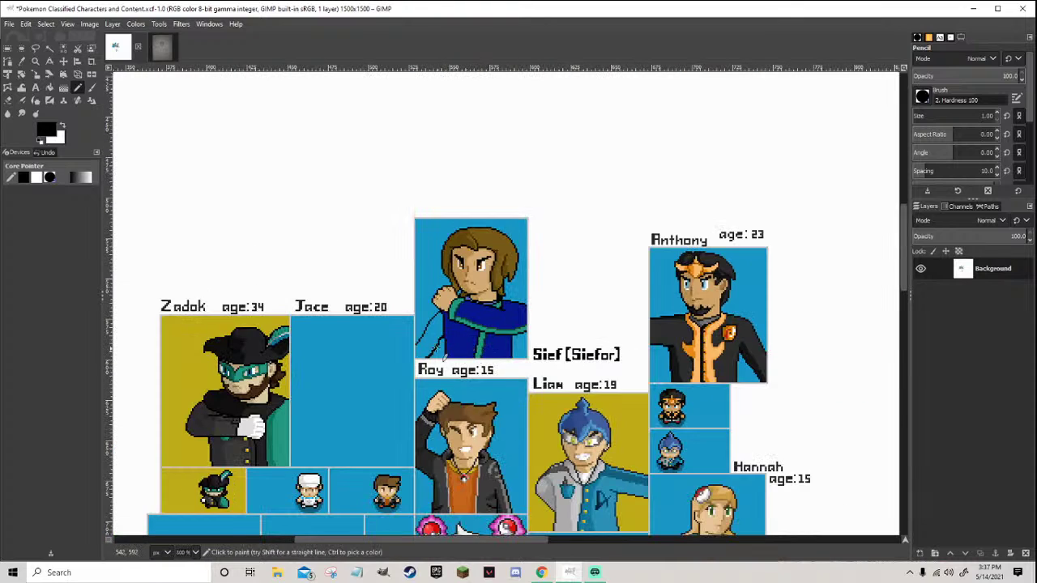
{"action": "scroll", "coordinate": [464, 349], "scroll_direction": "up", "scroll_amount": 8}
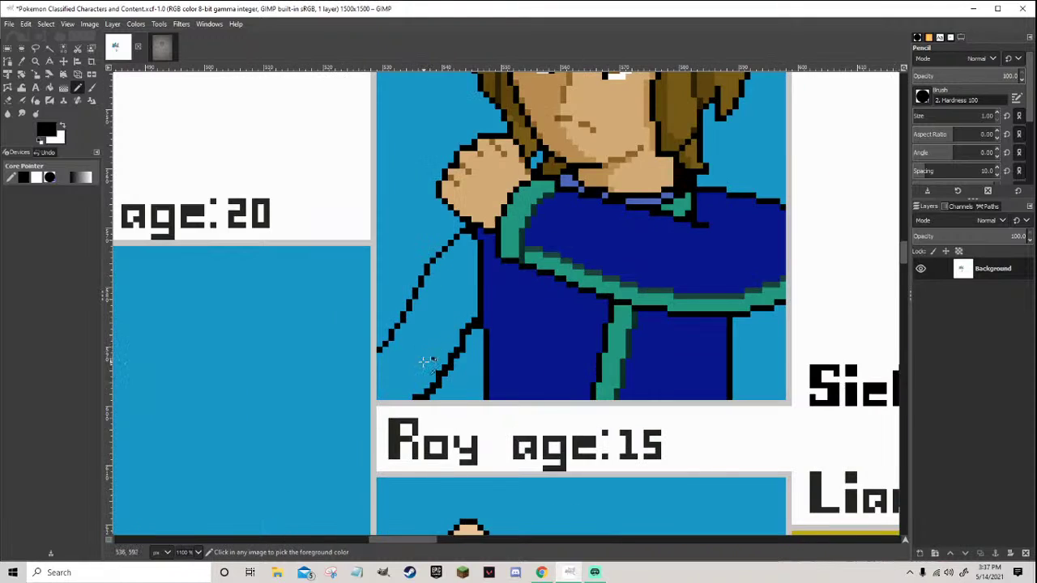
Thin the lower diagonal line with the sampled background blue and check it against the whole portrait
{"action": "left_click", "coordinate": [523, 267], "text": "ctrl"}
{"action": "mouse_move", "coordinate": [528, 275]}
{"action": "left_mouse_down"}
{"action": "mouse_move", "coordinate": [439, 409]}
{"action": "mouse_move", "coordinate": [409, 434]}
{"action": "left_mouse_up"}
{"action": "left_click", "coordinate": [430, 434], "text": "ctrl"}
{"action": "scroll", "coordinate": [445, 423], "scroll_direction": "down", "scroll_amount": 8}
{"action": "scroll", "coordinate": [457, 402], "scroll_direction": "up", "scroll_amount": 4}
{"action": "scroll", "coordinate": [458, 402], "scroll_direction": "up", "scroll_amount": 2}
Paint over the lower diagonal line with the background blue, leaving a short stub at the robe, and sample the outline black again
{"action": "left_click", "coordinate": [472, 328], "text": "ctrl"}
{"action": "mouse_move", "coordinate": [472, 328]}
{"action": "left_mouse_down"}
{"action": "mouse_move", "coordinate": [445, 382]}
{"action": "mouse_move", "coordinate": [423, 398]}
{"action": "mouse_move", "coordinate": [430, 389]}
{"action": "left_mouse_up"}
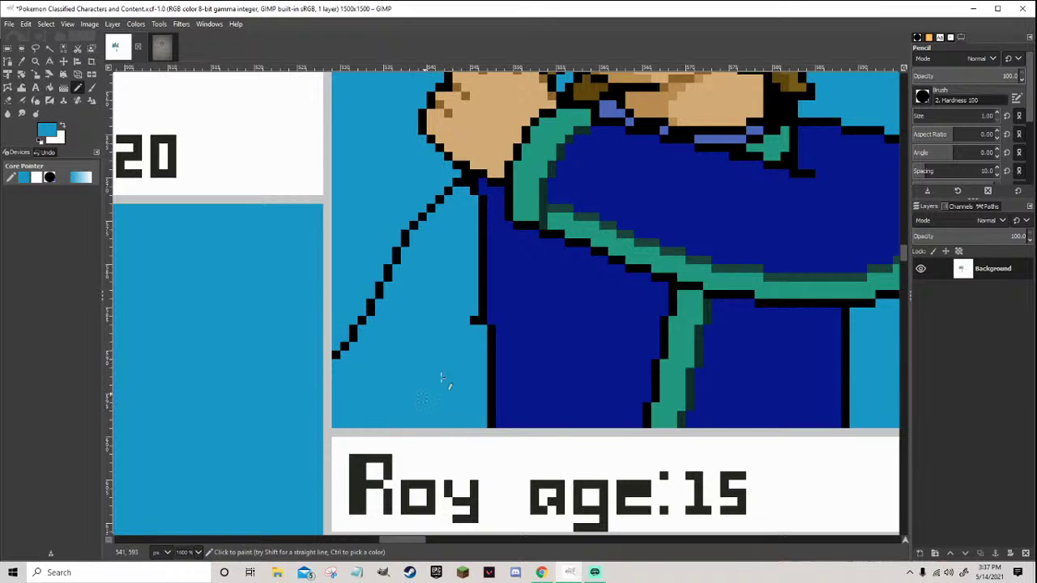
{"action": "left_click", "coordinate": [478, 318], "text": "ctrl"}
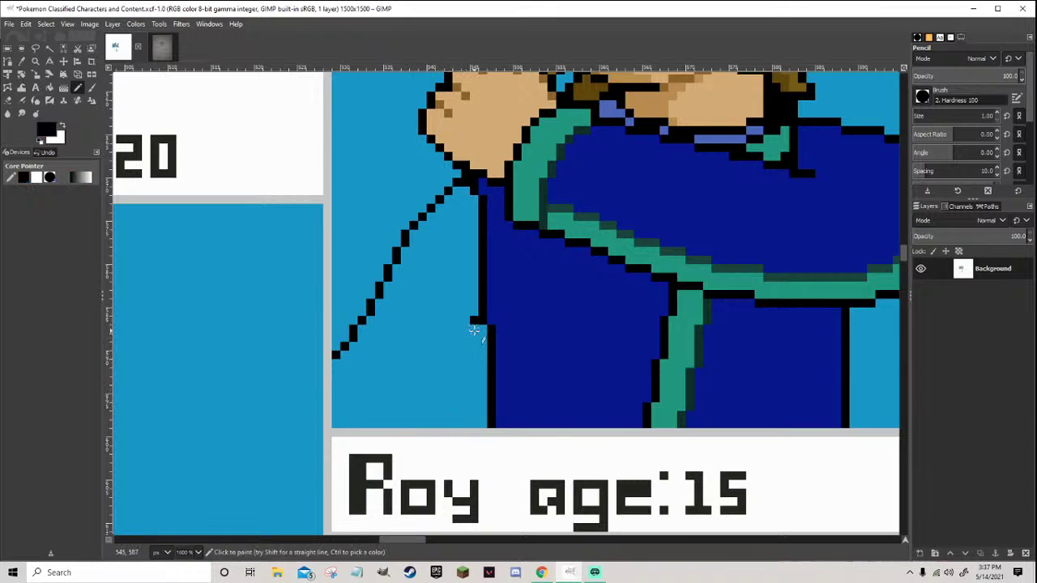
Pencil a black lower diagonal line from the robe's left outline down toward the portrait's bottom edge
{"action": "scroll", "coordinate": [478, 334], "scroll_direction": "down", "scroll_amount": 3}
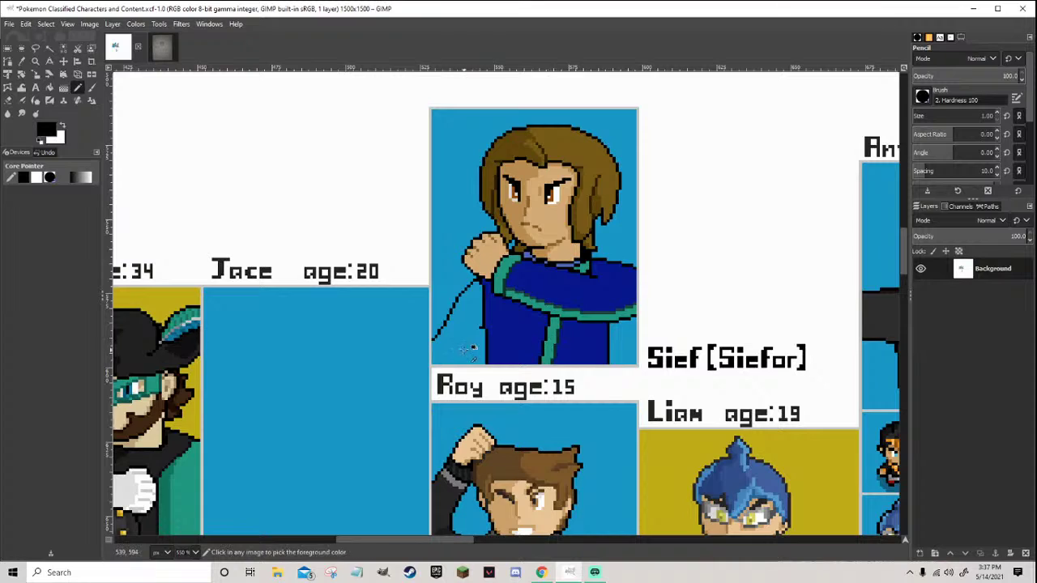
{"action": "scroll", "coordinate": [504, 326], "scroll_direction": "up", "scroll_amount": 3, "text": "ctrl"}
{"action": "left_click", "coordinate": [499, 296], "text": "ctrl"}
{"action": "left_click", "coordinate": [503, 294], "text": "ctrl"}
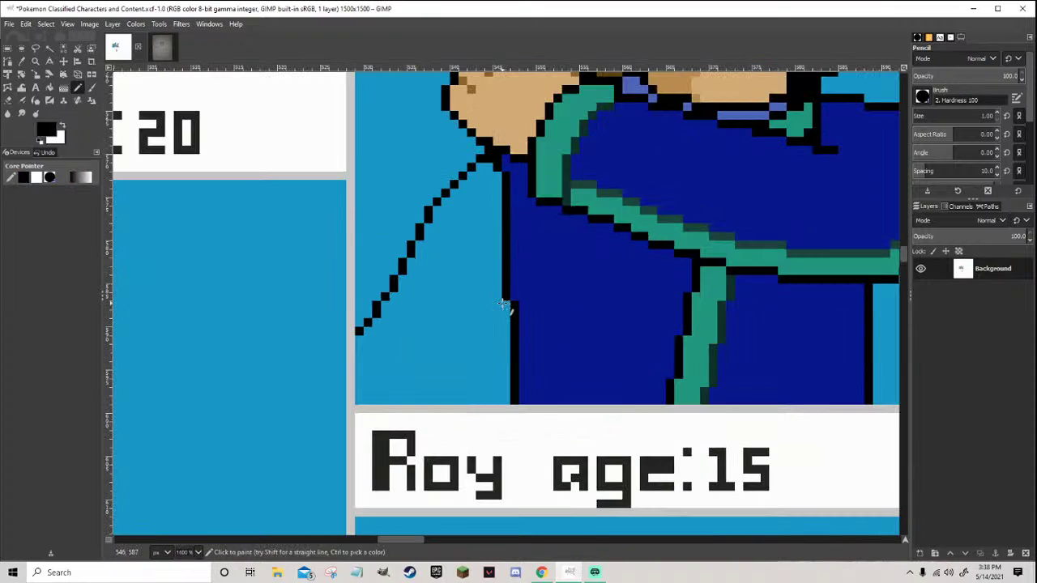
{"action": "left_click_drag", "start_coordinate": [497, 315], "coordinate": [487, 331]}
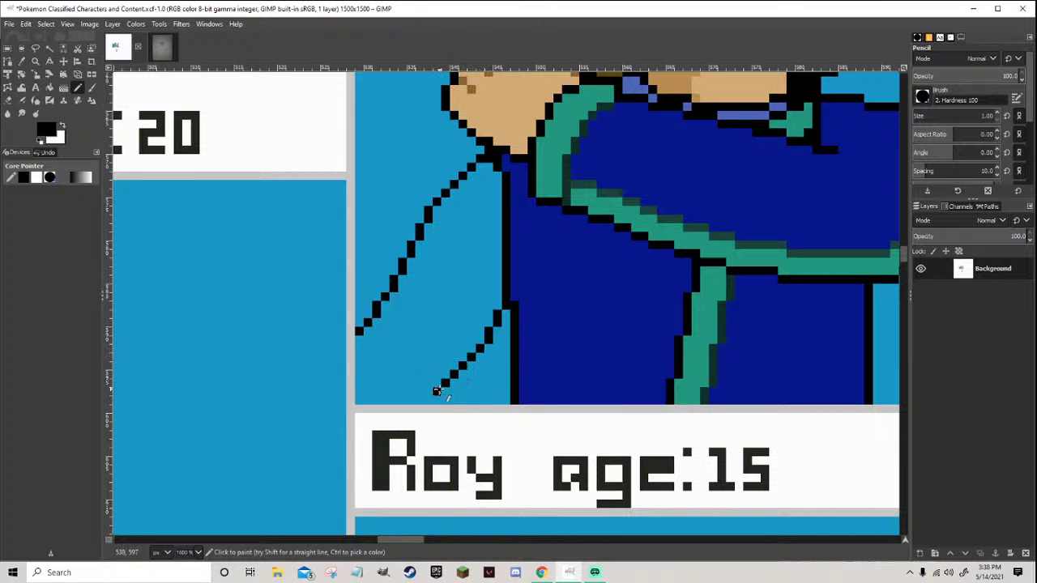
{"action": "scroll", "coordinate": [429, 398], "scroll_direction": "down", "scroll_amount": 5, "text": "ctrl"}
{"action": "scroll", "coordinate": [423, 381], "scroll_direction": "up", "scroll_amount": 6, "text": "ctrl"}
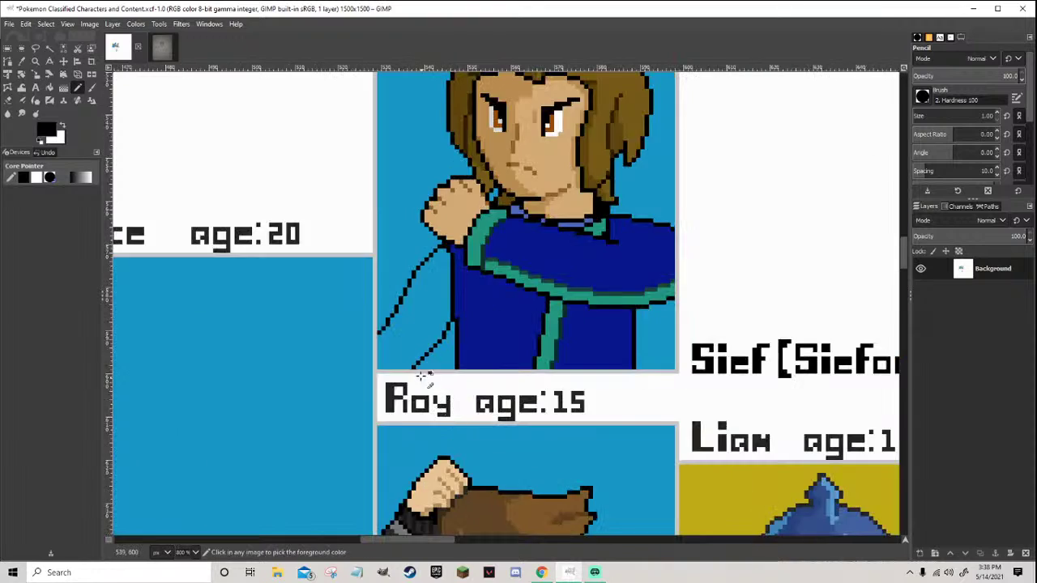
Paint over the lower diagonal line's lower part with the sampled background blue and redraw it steeper in black
{"action": "left_click", "coordinate": [419, 294], "text": "ctrl"}
{"action": "mouse_move", "coordinate": [481, 293]}
{"action": "left_mouse_down"}
{"action": "mouse_move", "coordinate": [486, 302]}
{"action": "mouse_move", "coordinate": [403, 371]}
{"action": "left_mouse_up"}
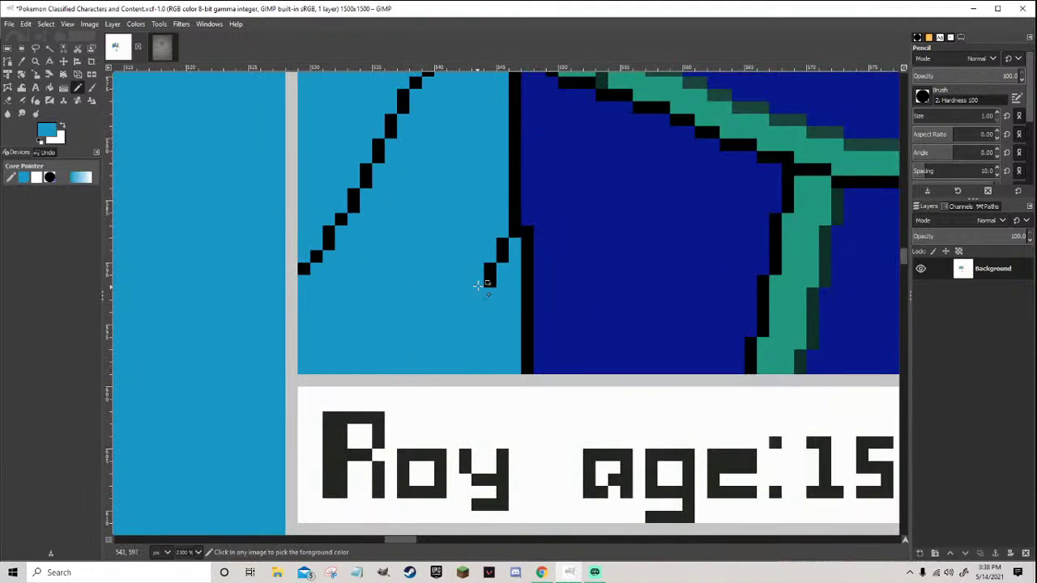
{"action": "key", "text": "d"}
{"action": "mouse_move", "coordinate": [478, 296]}
{"action": "left_mouse_down"}
{"action": "mouse_move", "coordinate": [463, 332]}
{"action": "mouse_move", "coordinate": [428, 363]}
{"action": "left_mouse_up"}
{"action": "scroll", "coordinate": [427, 364], "scroll_direction": "down", "scroll_amount": 6, "text": "ctrl"}
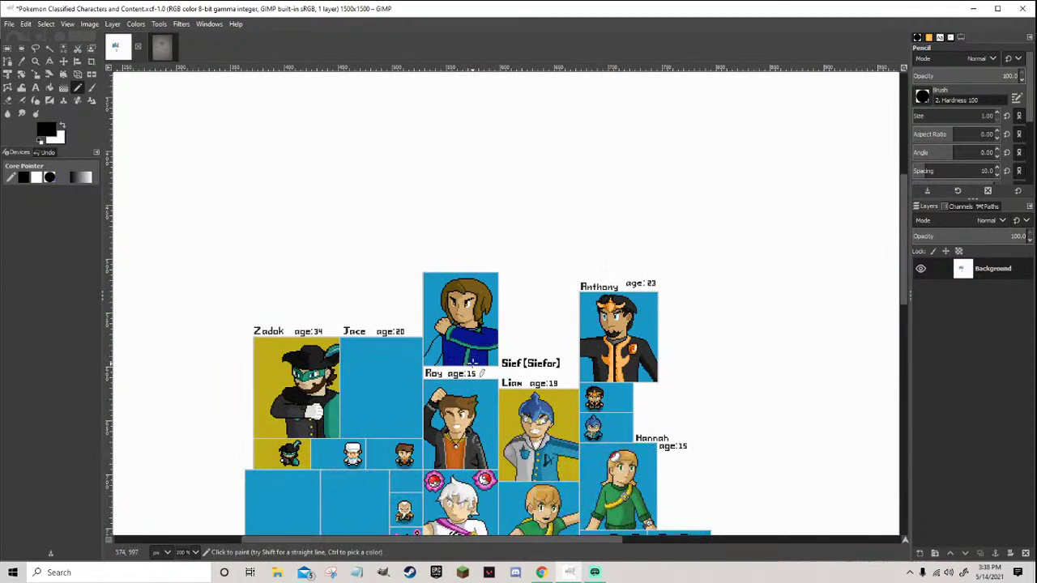
{"action": "scroll", "coordinate": [503, 371], "scroll_direction": "down", "scroll_amount": 2, "text": "ctrl"}
{"action": "scroll", "coordinate": [456, 372], "scroll_direction": "up", "scroll_amount": 10, "text": "ctrl"}
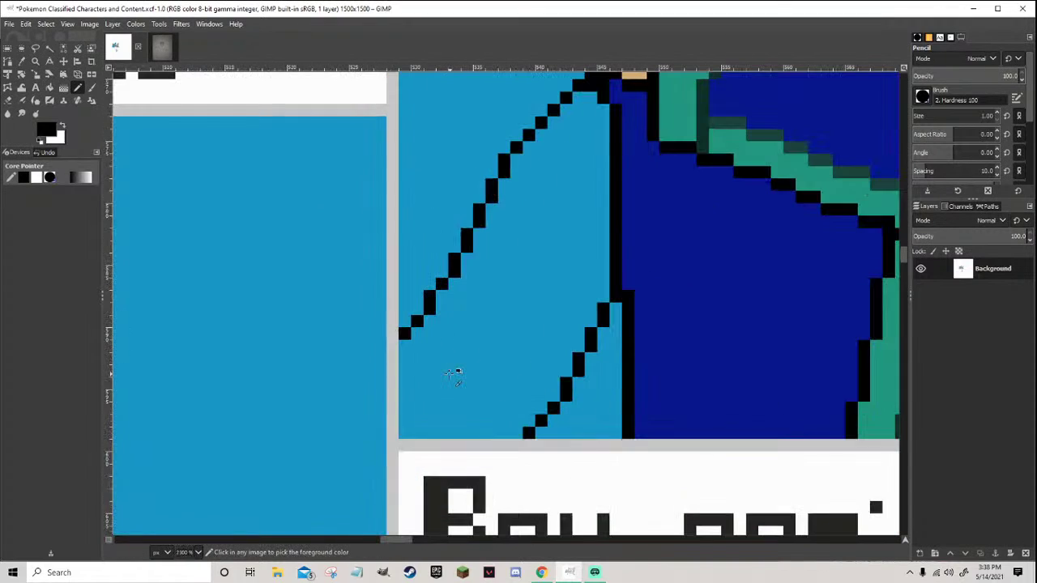
Erase the lower end of the upper diagonal line with the sampled background blue and redraw it steeper in black
{"action": "left_click", "coordinate": [427, 332], "text": "ctrl"}
{"action": "mouse_move", "coordinate": [427, 332]}
{"action": "left_mouse_down"}
{"action": "mouse_move", "coordinate": [424, 301]}
{"action": "mouse_move", "coordinate": [466, 272]}
{"action": "mouse_move", "coordinate": [404, 369]}
{"action": "left_mouse_up"}
{"action": "key", "text": "d"}
{"action": "left_click", "coordinate": [453, 268]}
{"action": "scroll", "coordinate": [404, 370], "scroll_direction": "down", "scroll_amount": 8, "text": "ctrl"}
{"action": "scroll", "coordinate": [446, 347], "scroll_direction": "up", "scroll_amount": 7, "text": "ctrl"}
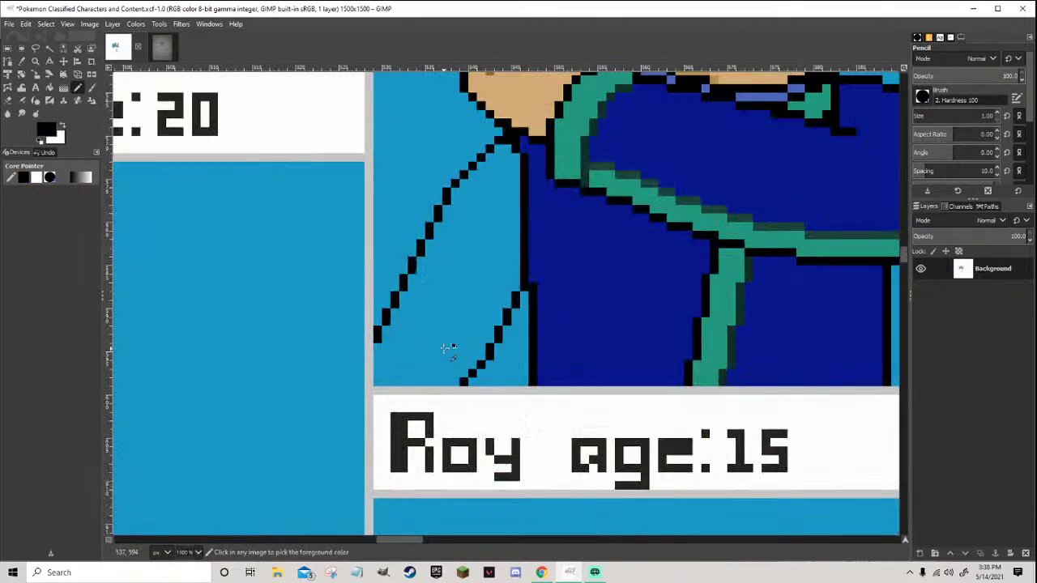
Paint out the lower diagonal line with the sampled background blue and redraw it in black parallel to the upper line
{"action": "left_click", "coordinate": [459, 381], "text": "ctrl"}
{"action": "mouse_move", "coordinate": [458, 381]}
{"action": "left_mouse_down"}
{"action": "mouse_move", "coordinate": [500, 354]}
{"action": "mouse_move", "coordinate": [492, 346]}
{"action": "mouse_move", "coordinate": [519, 297]}
{"action": "left_mouse_up"}
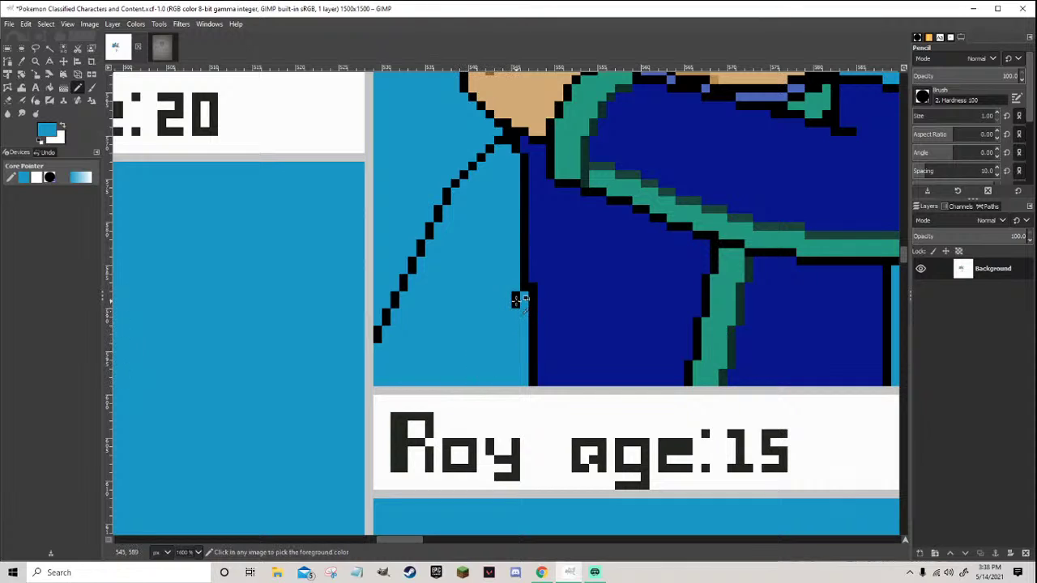
{"action": "key", "text": "d"}
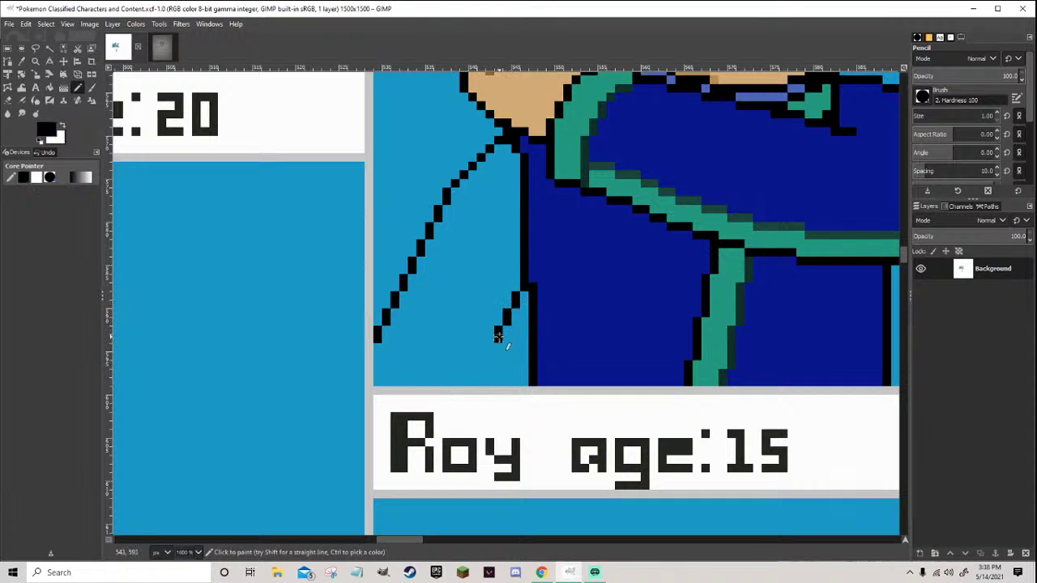
{"action": "left_click", "coordinate": [480, 370]}
{"action": "scroll", "coordinate": [472, 381], "scroll_direction": "down", "scroll_amount": 7, "text": "ctrl"}
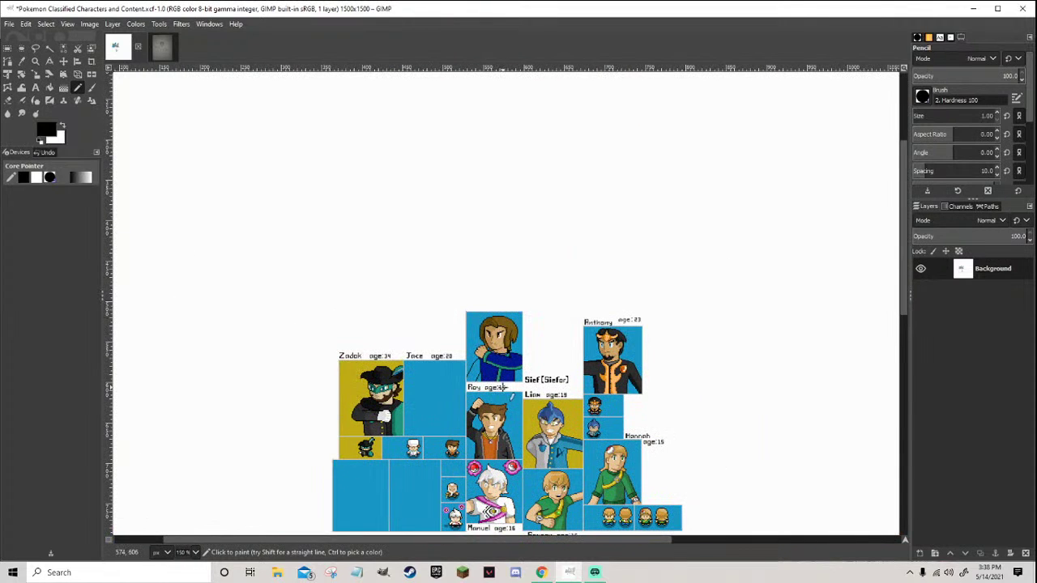
{"action": "scroll", "coordinate": [502, 388], "scroll_direction": "up", "scroll_amount": 8, "text": "ctrl"}
Straighten the upper diagonal line below the fist by redrawing its curved part with sampled background blue and black
{"action": "left_click", "coordinate": [444, 312], "text": "ctrl"}
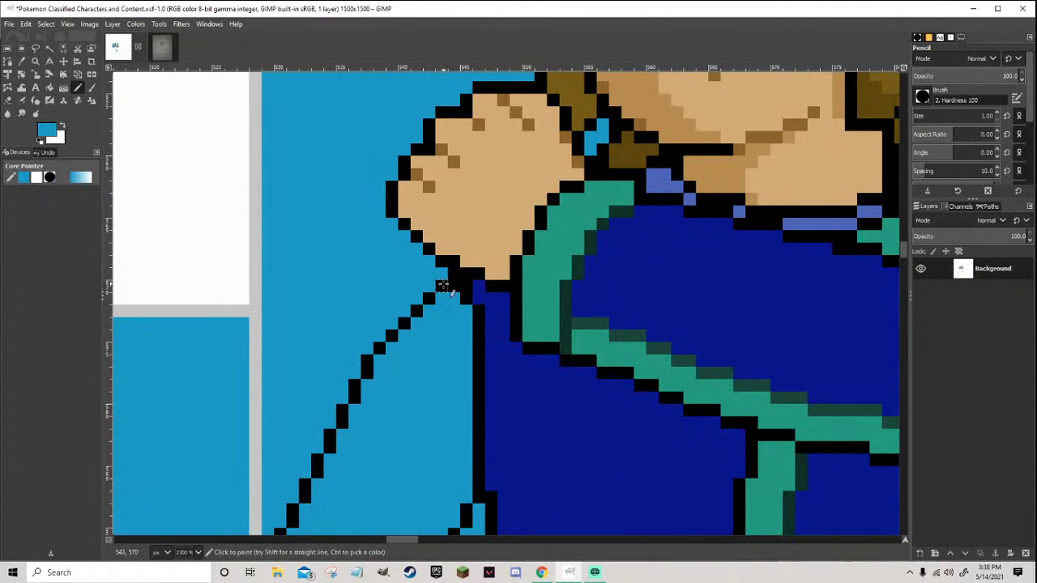
{"action": "left_click", "coordinate": [405, 324], "text": "ctrl"}
{"action": "left_click", "coordinate": [412, 313], "text": "ctrl"}
{"action": "mouse_move", "coordinate": [405, 322]}
{"action": "left_mouse_down"}
{"action": "mouse_move", "coordinate": [392, 337]}
{"action": "mouse_move", "coordinate": [415, 286]}
{"action": "left_mouse_up"}
{"action": "left_click", "coordinate": [380, 347], "text": "ctrl"}
{"action": "scroll", "coordinate": [429, 275], "scroll_direction": "down", "scroll_amount": 8}
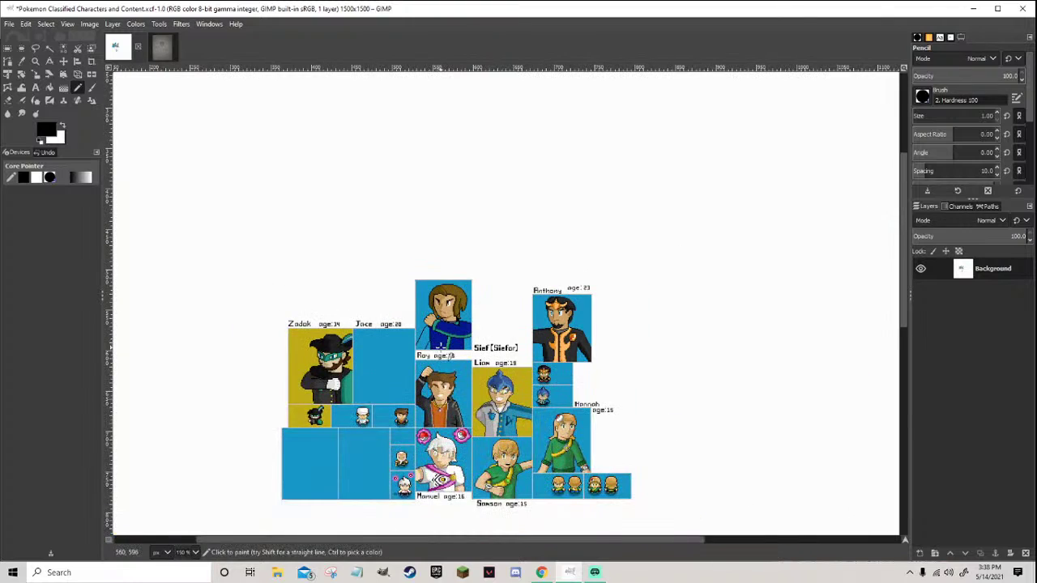
{"action": "scroll", "coordinate": [432, 340], "scroll_direction": "up", "scroll_amount": 7}
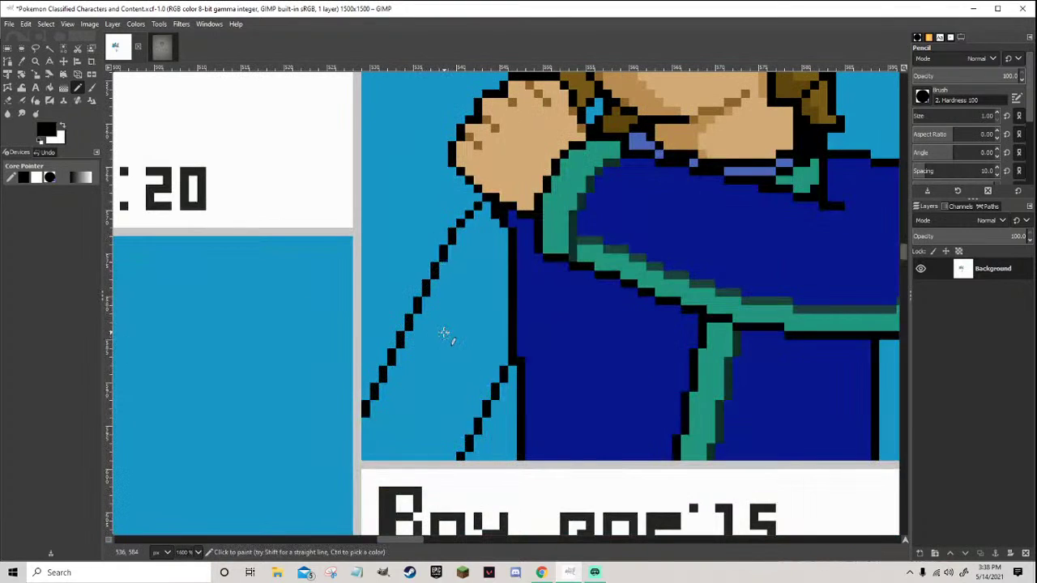
Sample the robe's dark blue, paint over the upper part of its left outline, and bucket-fill the new sleeve with it
{"action": "left_click", "coordinate": [523, 362], "text": "ctrl"}
{"action": "mouse_move", "coordinate": [513, 332]}
{"action": "left_mouse_down"}
{"action": "mouse_move", "coordinate": [520, 250]}
{"action": "mouse_move", "coordinate": [513, 257]}
{"action": "left_mouse_up"}
{"action": "left_click_drag", "start_coordinate": [504, 223], "coordinate": [494, 212]}
{"action": "key", "text": "shift+b"}
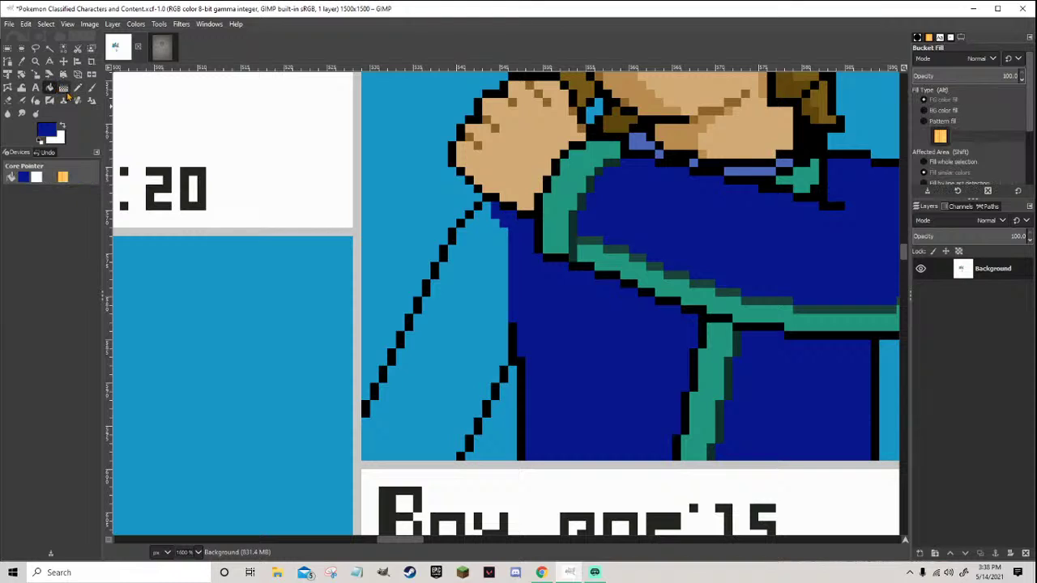
{"action": "left_click", "coordinate": [446, 307]}
{"action": "left_click", "coordinate": [78, 87]}
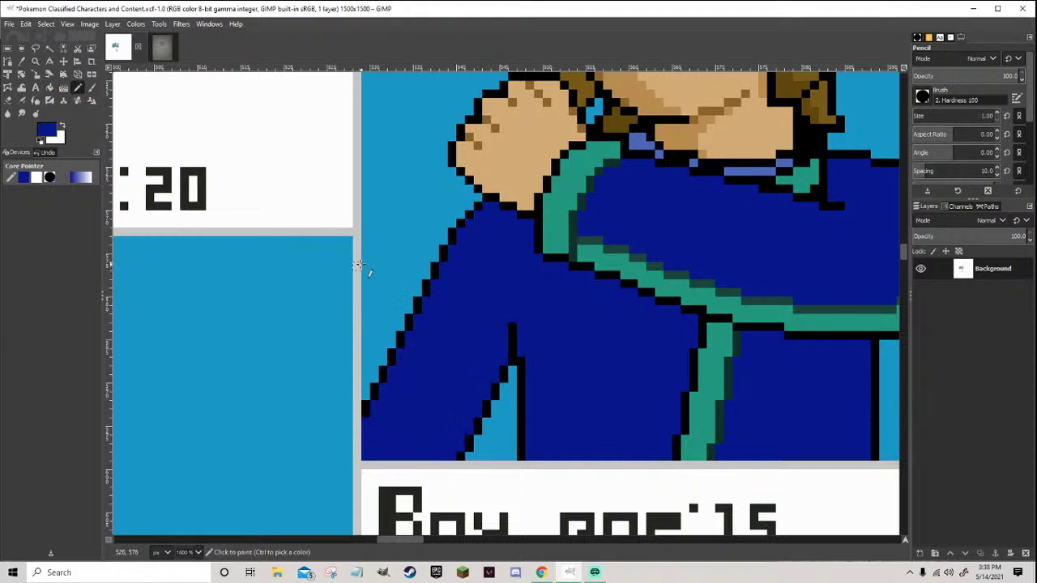
Sample the black outline and extend the line between the sleeve and torso upward by about three pixels, checking the whole portrait
{"action": "scroll", "coordinate": [502, 314], "scroll_direction": "down", "scroll_amount": 8}
{"action": "scroll", "coordinate": [502, 314], "scroll_direction": "up", "scroll_amount": 8}
{"action": "scroll", "coordinate": [502, 314], "scroll_direction": "up", "scroll_amount": 2}
{"action": "left_click", "coordinate": [430, 301], "text": "ctrl"}
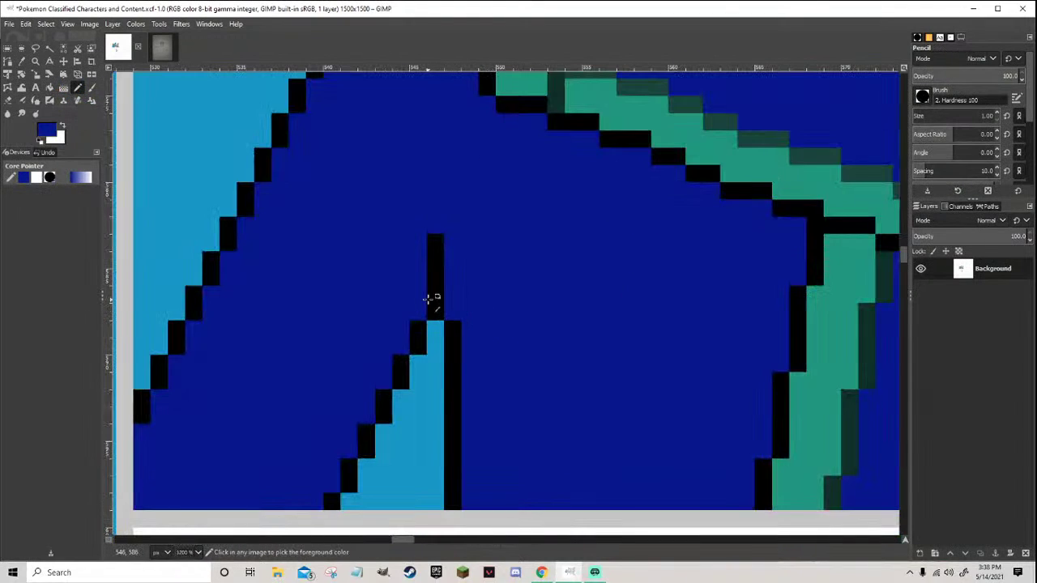
{"action": "scroll", "coordinate": [430, 301], "scroll_direction": "down", "scroll_amount": 8}
{"action": "scroll", "coordinate": [515, 340], "scroll_direction": "up", "scroll_amount": 9}
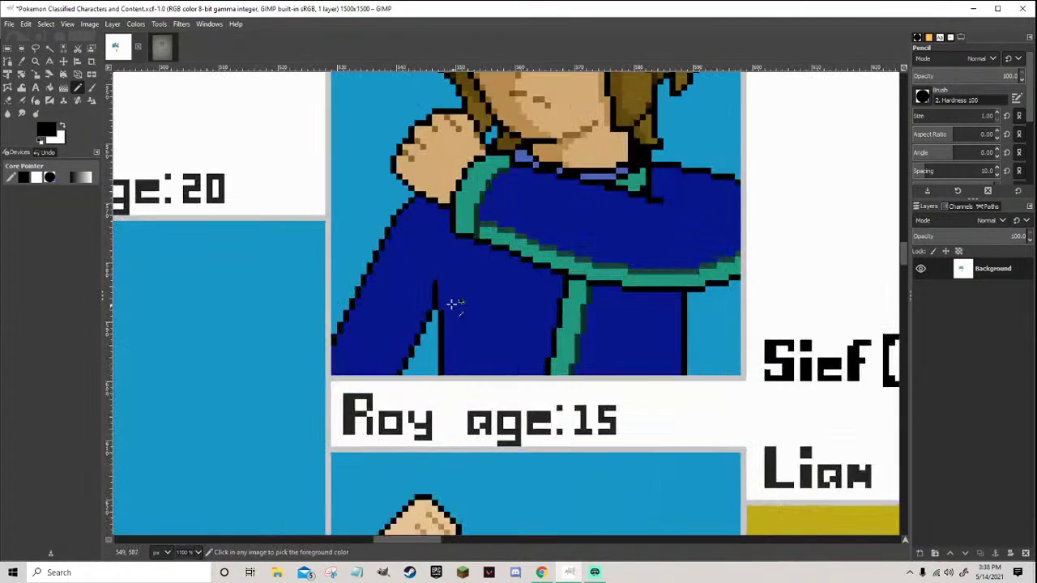
{"action": "left_click_drag", "start_coordinate": [420, 262], "coordinate": [420, 231]}
{"action": "scroll", "coordinate": [420, 231], "scroll_direction": "down", "scroll_amount": 8}
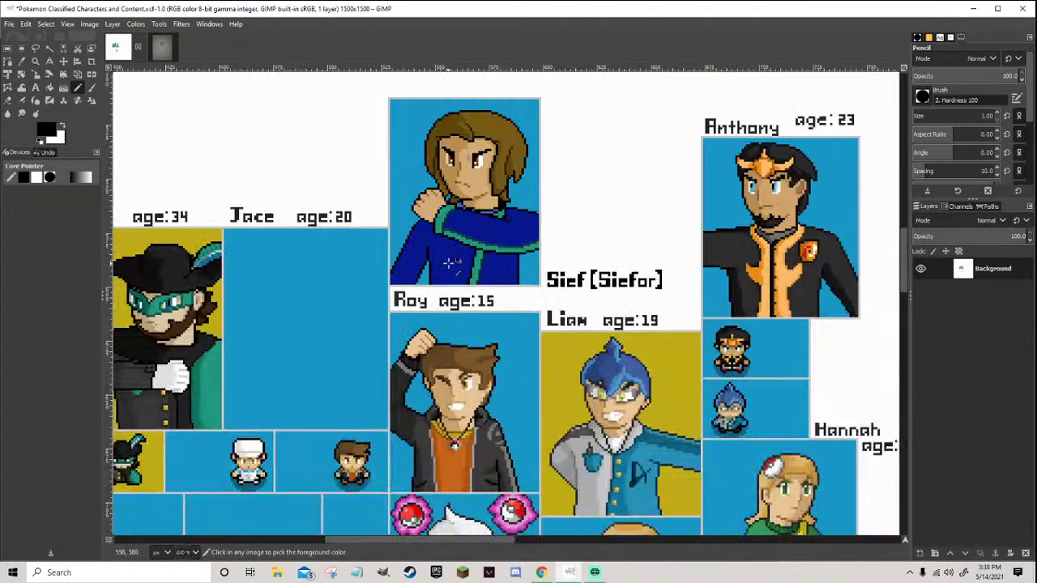
{"action": "scroll", "coordinate": [431, 256], "scroll_direction": "up", "scroll_amount": 2}
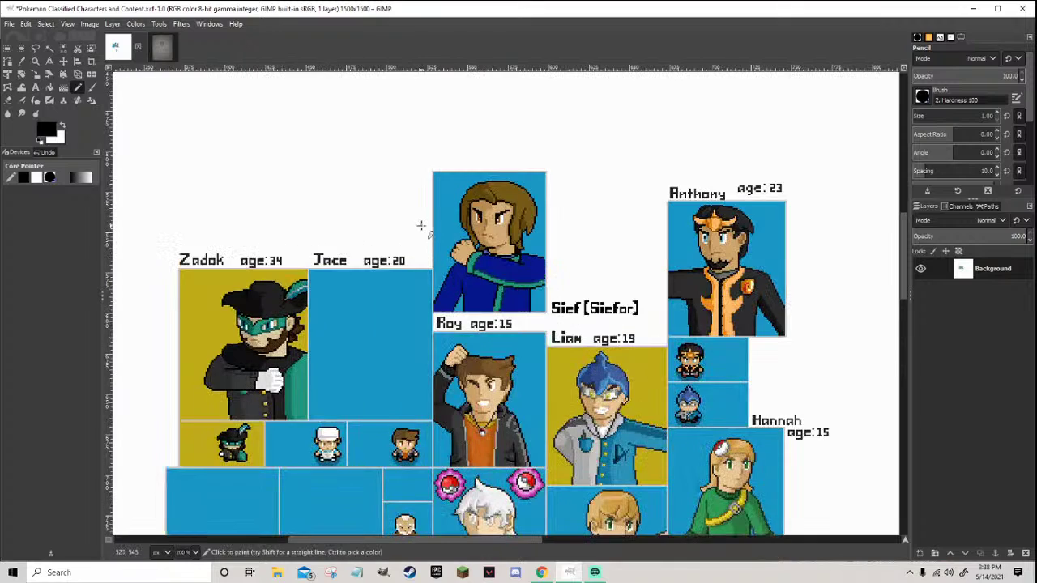
{"action": "scroll", "coordinate": [443, 254], "scroll_direction": "up", "scroll_amount": 1}
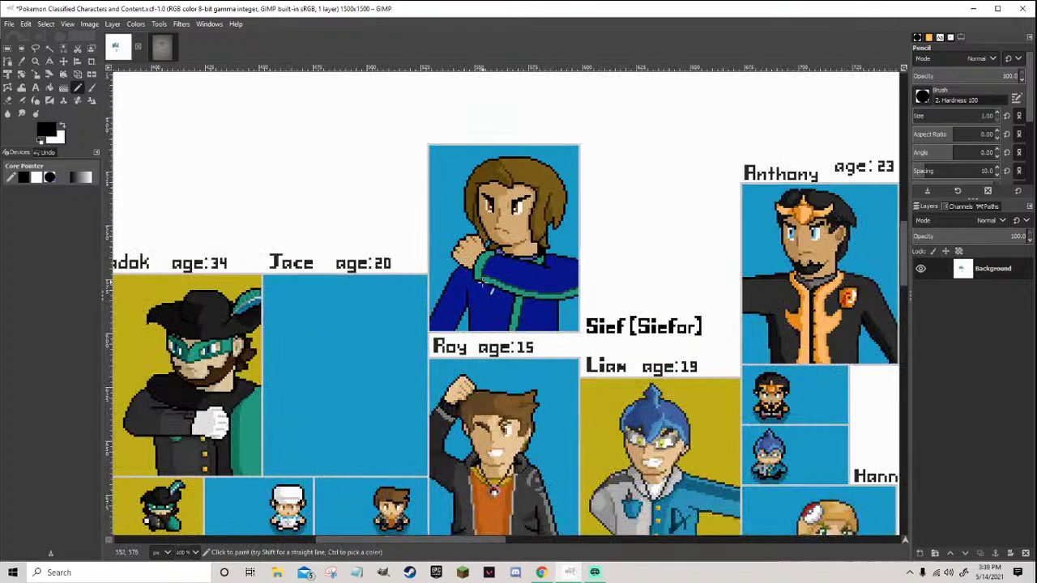
Sample the robe's dark blue, change it to a lighter, more muted blue, and test it with the pencil on the torso
{"action": "scroll", "coordinate": [487, 303], "scroll_direction": "up", "scroll_amount": 2}
{"action": "left_click", "coordinate": [491, 301], "text": "ctrl"}
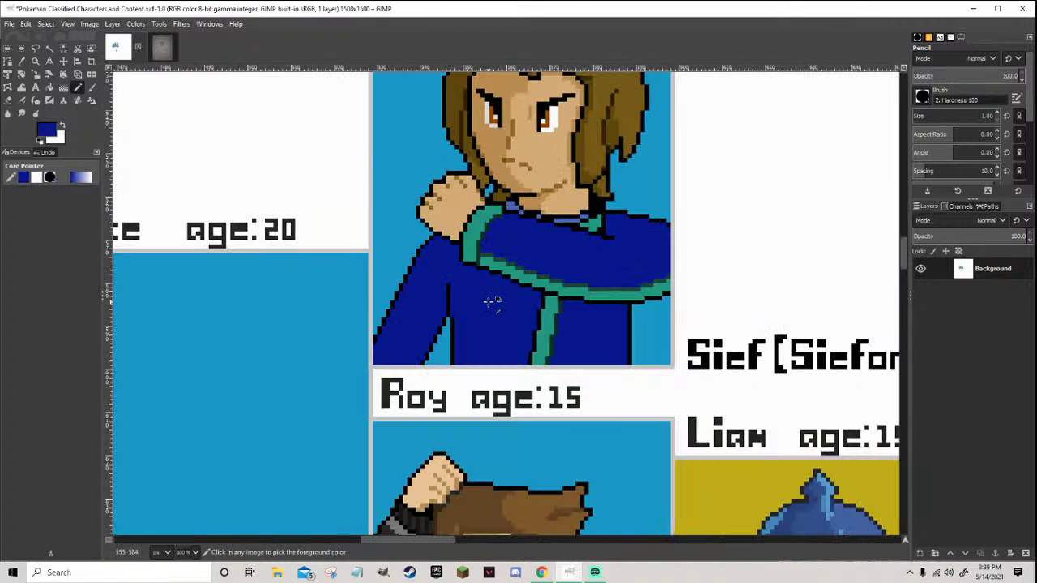
{"action": "left_click", "coordinate": [49, 130]}
{"action": "left_click_drag", "start_coordinate": [88, 123], "coordinate": [72, 127]}
{"action": "left_click", "coordinate": [142, 222]}
{"action": "scroll", "coordinate": [477, 296], "scroll_direction": "up", "scroll_amount": 2}
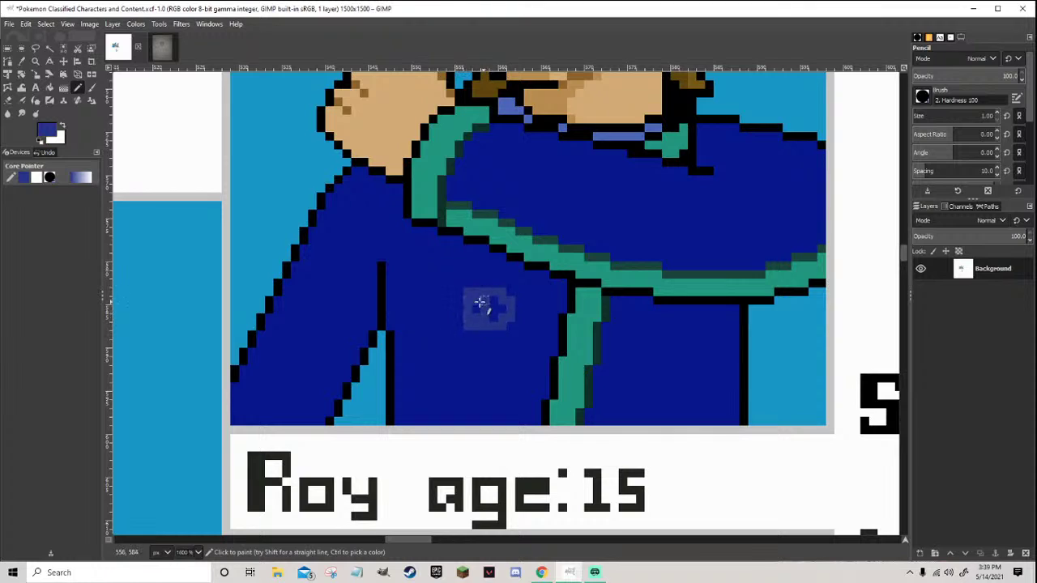
Bucket-fill the torso, the raised sleeve and the section beyond the vertical trim with the lighter blue
{"action": "key", "text": "shift+b"}
{"action": "left_click", "coordinate": [497, 281]}
{"action": "left_click", "coordinate": [561, 196]}
{"action": "left_click", "coordinate": [661, 331]}
{"action": "scroll", "coordinate": [680, 341], "scroll_direction": "down", "scroll_amount": 6}
{"action": "scroll", "coordinate": [699, 350], "scroll_direction": "up", "scroll_amount": 5}
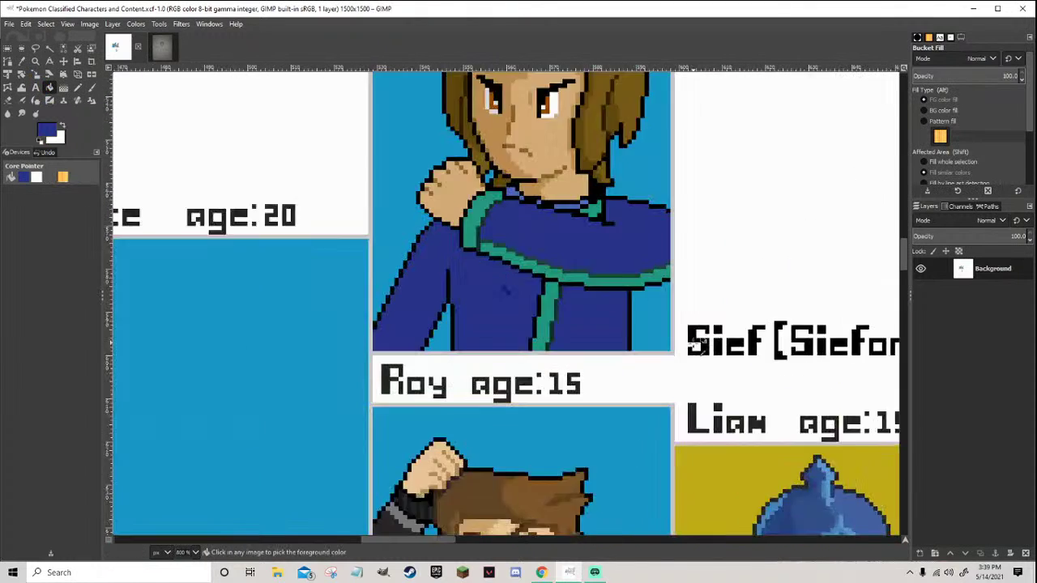
Pencil over the leftover dark pixels on the torso with the lighter blue and check the robe against the other portraits
{"action": "key", "text": "n"}
{"action": "scroll", "coordinate": [470, 270], "scroll_direction": "up", "scroll_amount": 1}
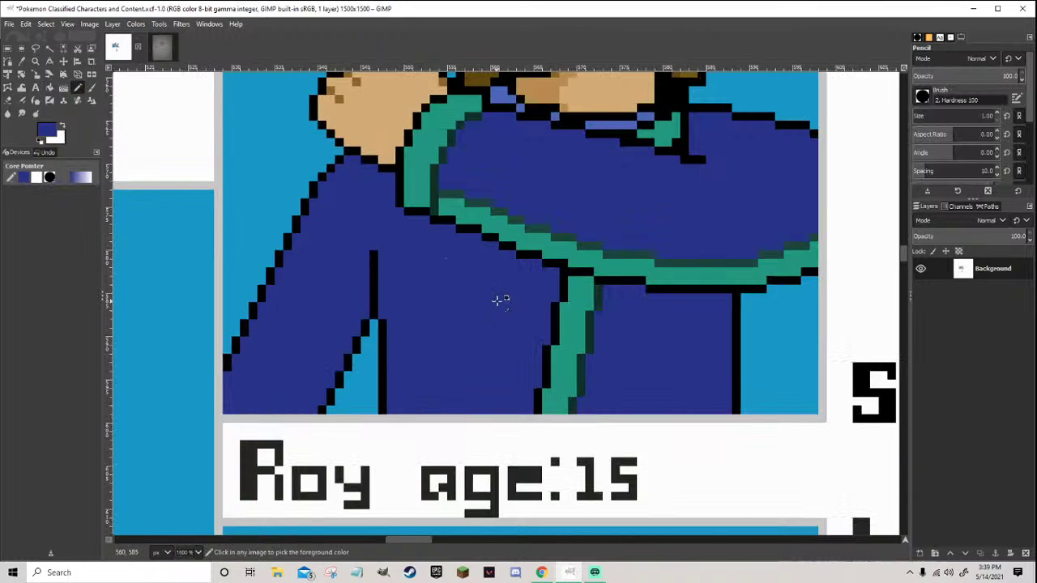
{"action": "scroll", "coordinate": [519, 304], "scroll_direction": "down", "scroll_amount": 6}
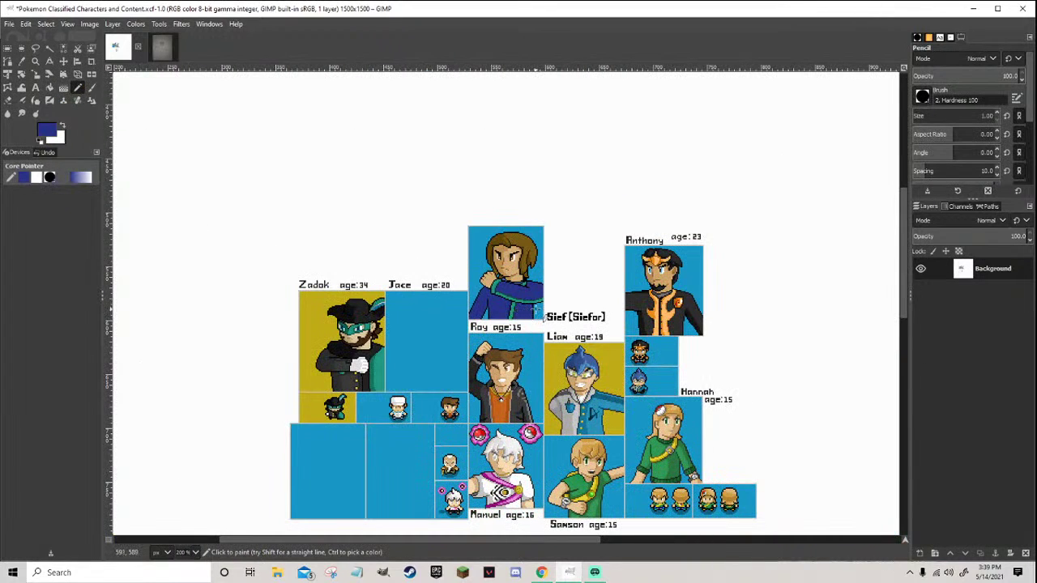
{"action": "scroll", "coordinate": [539, 311], "scroll_direction": "up", "scroll_amount": 4}
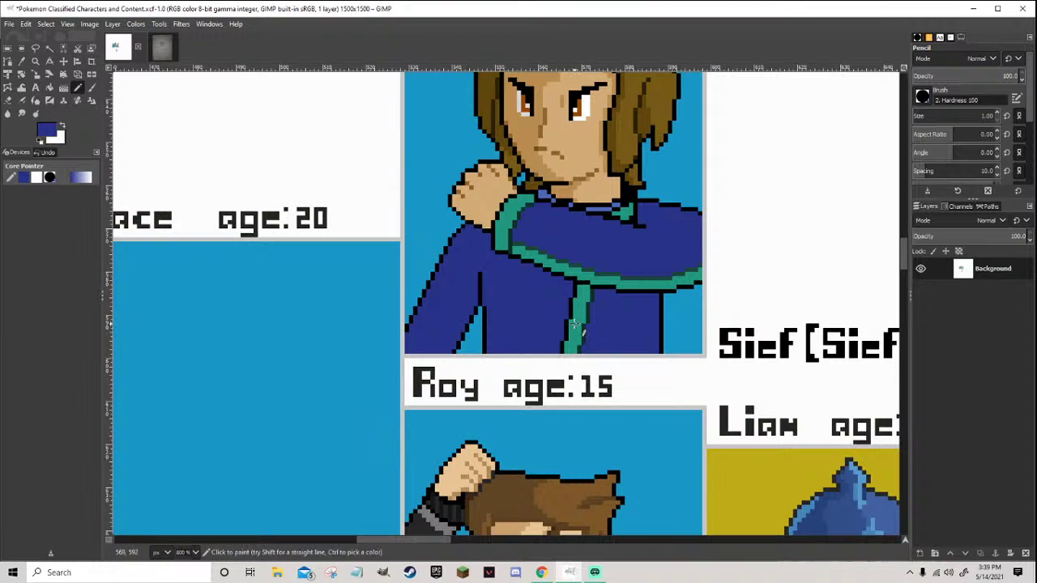
{"action": "scroll", "coordinate": [573, 324], "scroll_direction": "down", "scroll_amount": 4}
{"action": "scroll", "coordinate": [497, 334], "scroll_direction": "up", "scroll_amount": 7}
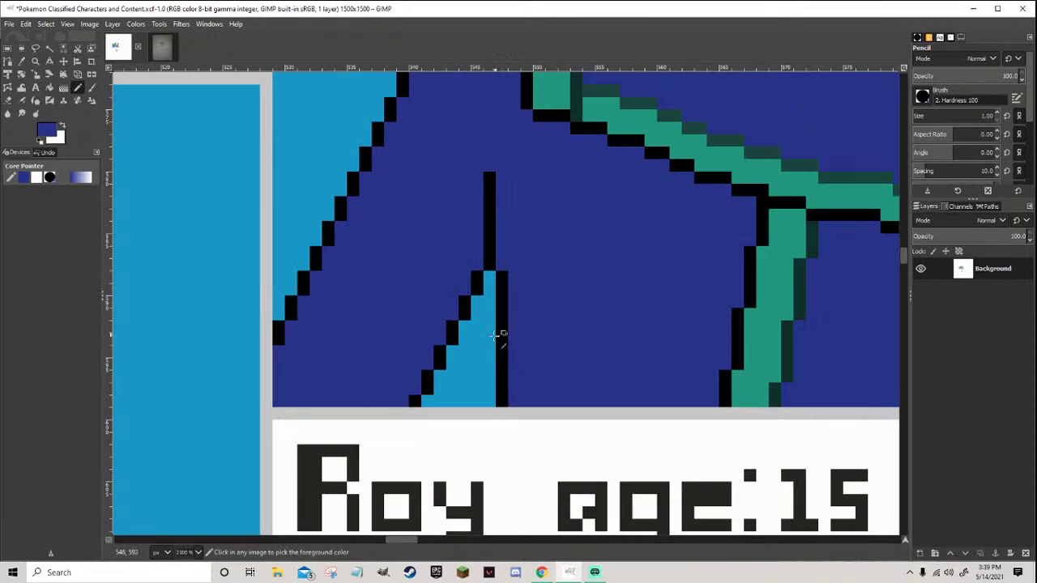
Widen the lowered sleeve by pencilling a new black inner edge closer to the torso and painting over the old one in robe blue
{"action": "left_click", "coordinate": [417, 400], "text": "ctrl"}
{"action": "left_click", "coordinate": [452, 389]}
{"action": "left_click", "coordinate": [466, 366], "text": "ctrl"}
{"action": "left_click", "coordinate": [452, 388], "text": "ctrl"}
{"action": "left_click_drag", "start_coordinate": [452, 388], "coordinate": [492, 316]}
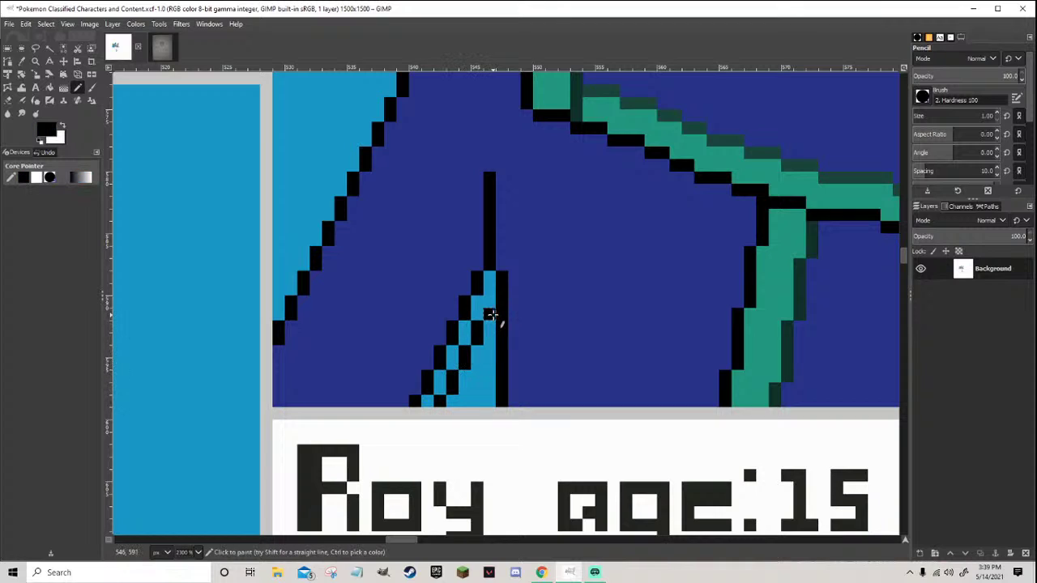
{"action": "left_click", "coordinate": [475, 262], "text": "ctrl"}
{"action": "mouse_move", "coordinate": [475, 262]}
{"action": "left_mouse_down"}
{"action": "mouse_move", "coordinate": [489, 280]}
{"action": "mouse_move", "coordinate": [465, 340]}
{"action": "mouse_move", "coordinate": [421, 401]}
{"action": "left_mouse_up"}
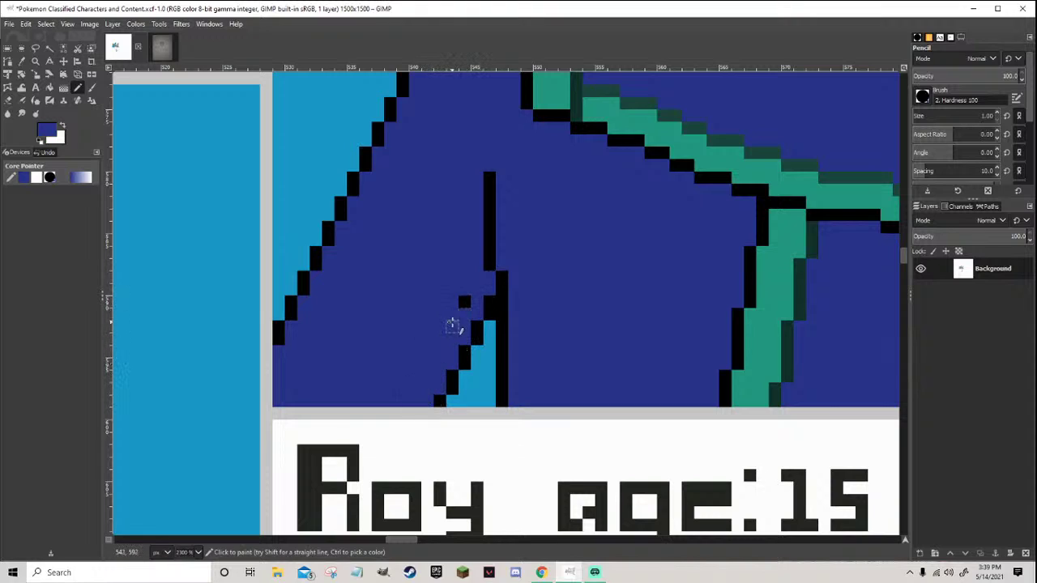
{"action": "key", "text": "2"}
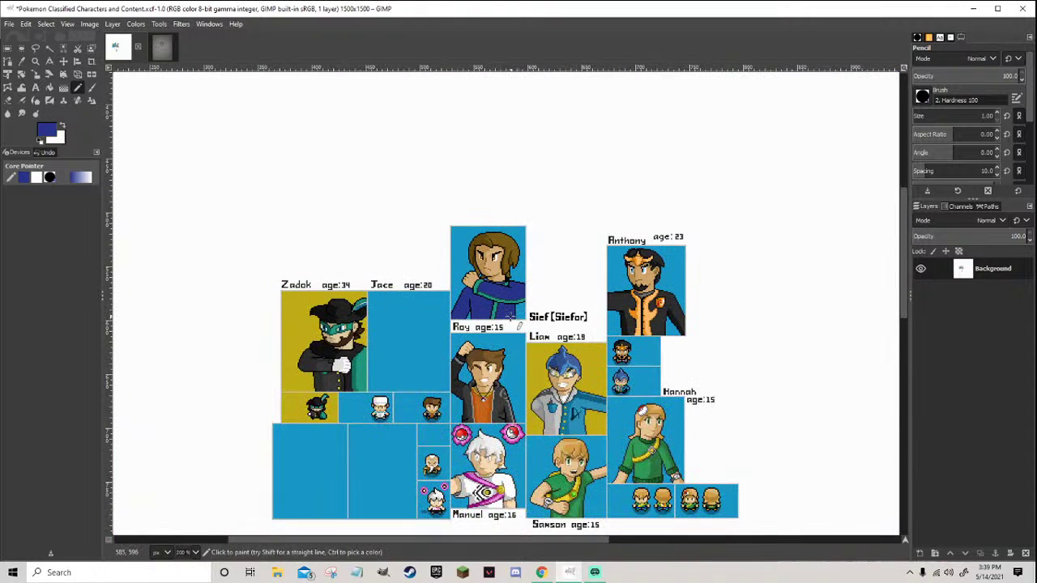
{"action": "key", "text": "1"}
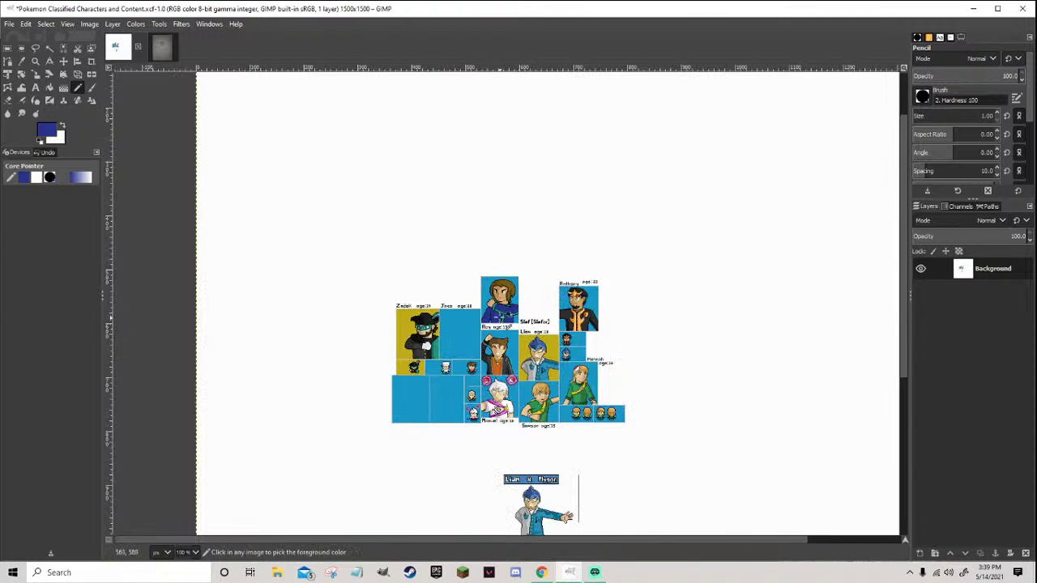
{"action": "scroll", "coordinate": [500, 314], "scroll_direction": "up", "scroll_amount": 5}
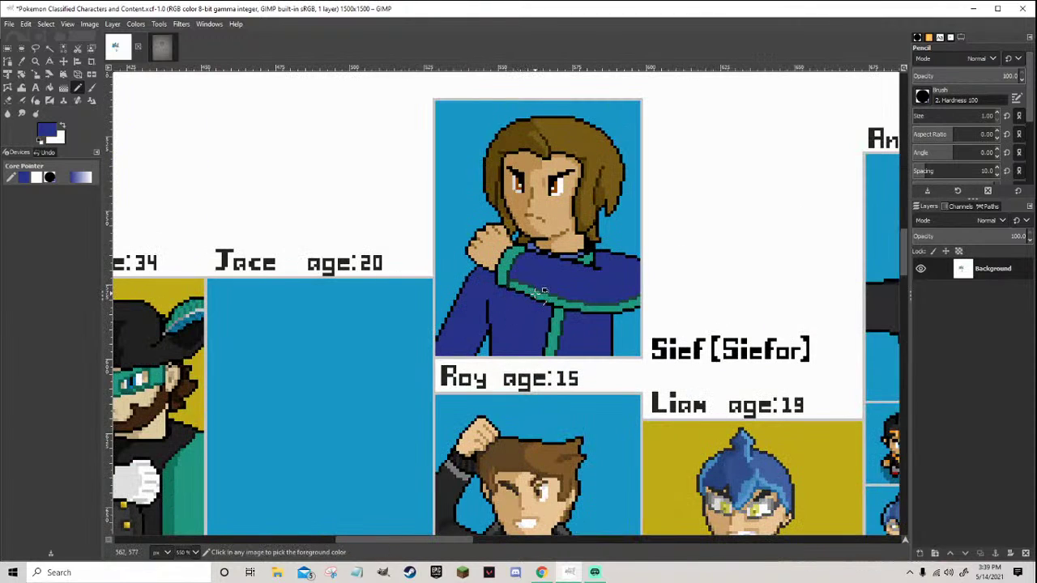
{"action": "left_click", "coordinate": [540, 292], "text": "ctrl"}
{"action": "scroll", "coordinate": [486, 315], "scroll_direction": "up", "scroll_amount": 2}
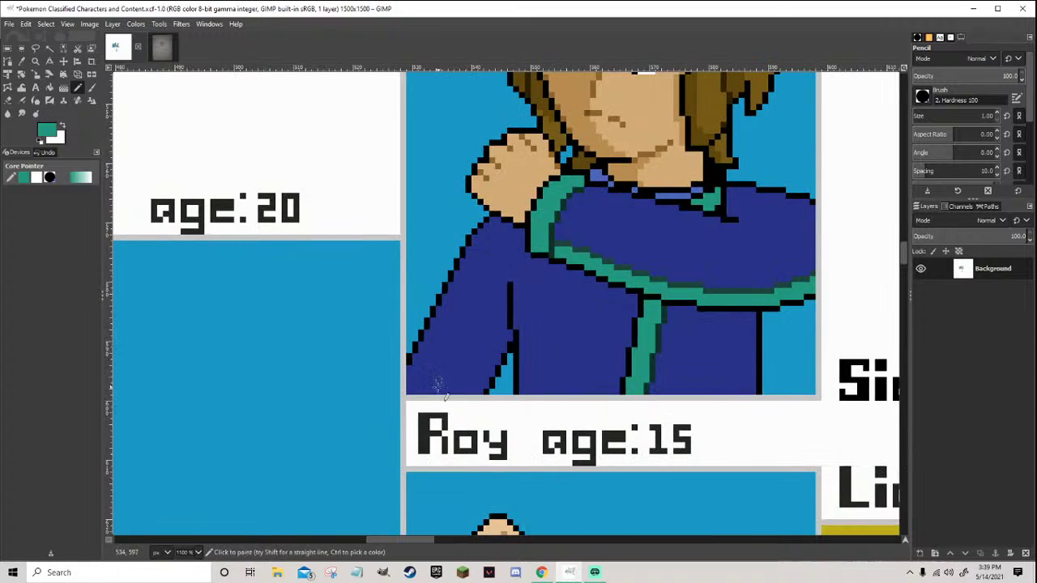
{"action": "scroll", "coordinate": [421, 388], "scroll_direction": "up", "scroll_amount": 1}
{"action": "left_click", "coordinate": [627, 177], "text": "ctrl"}
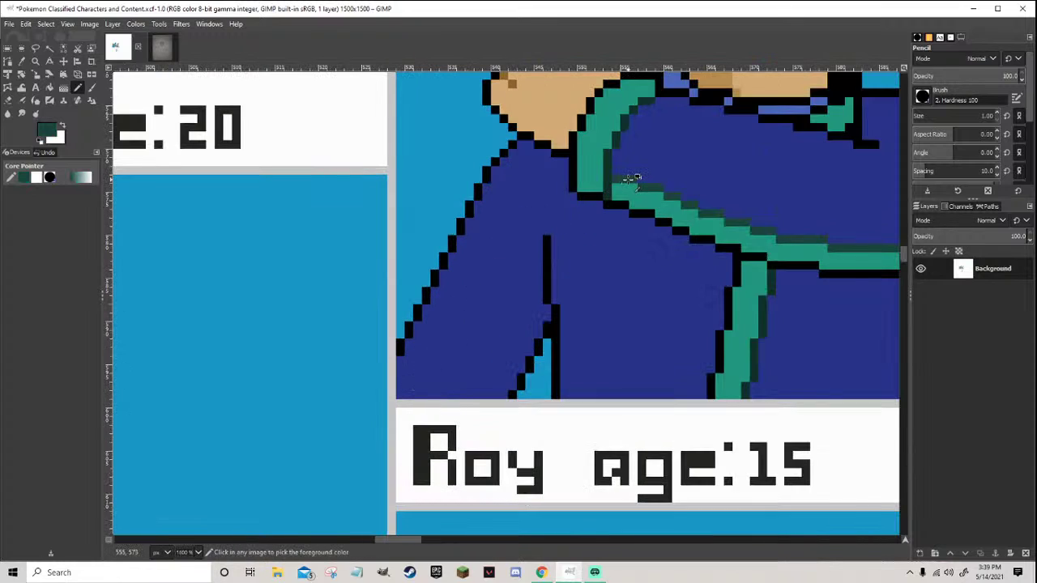
{"action": "left_click", "coordinate": [422, 374], "text": "ctrl"}
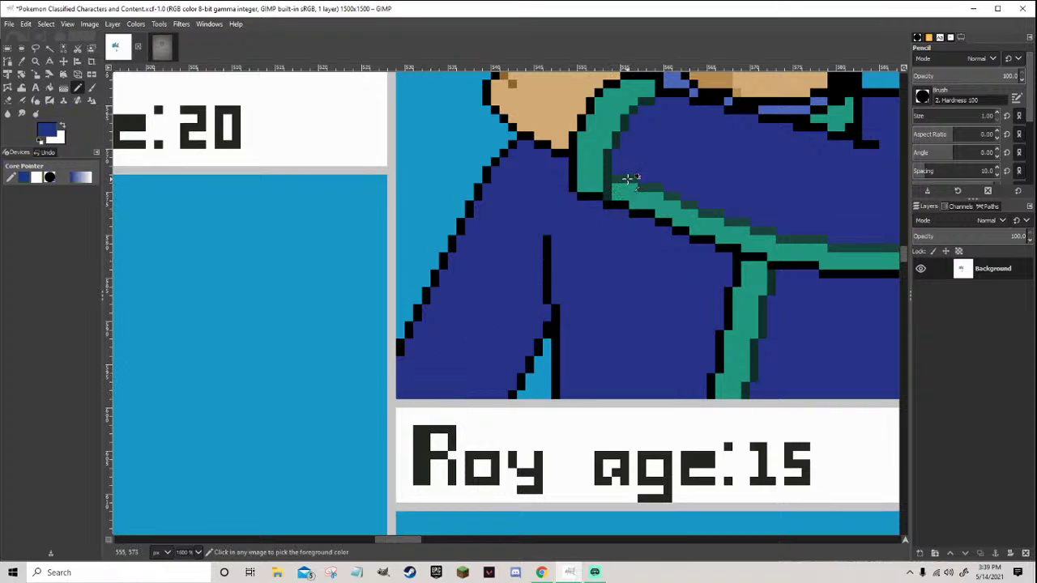
{"action": "key", "text": "shift+b"}
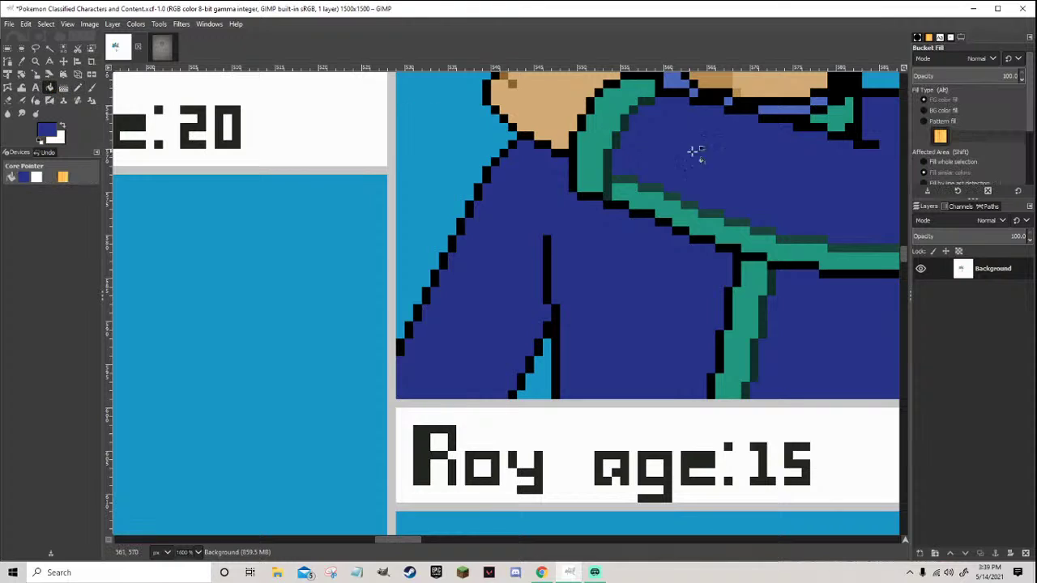
{"action": "key", "text": "n"}
{"action": "scroll", "coordinate": [729, 186], "scroll_direction": "down", "scroll_amount": 4}
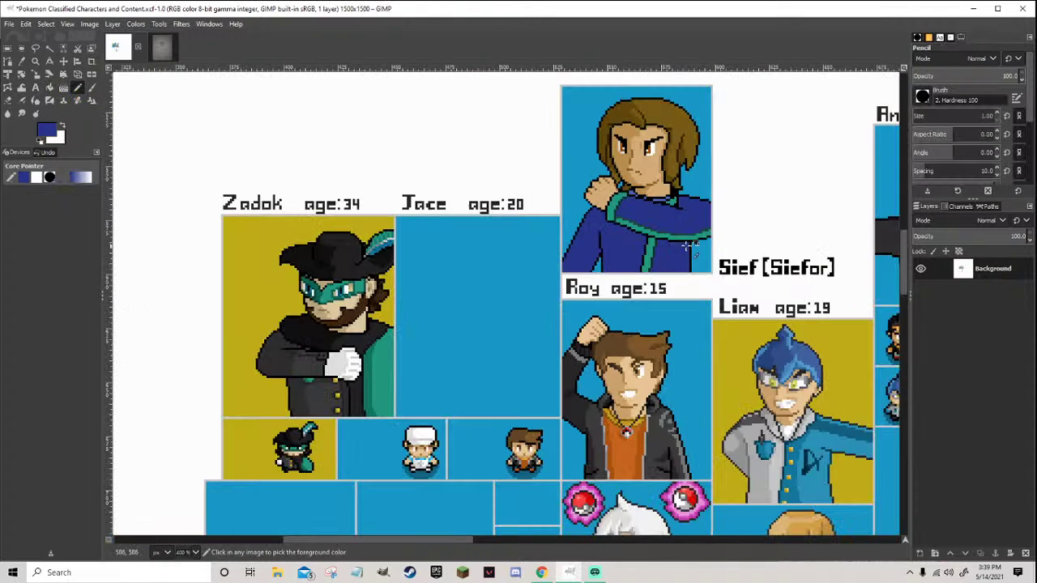
{"action": "scroll", "coordinate": [607, 208], "scroll_direction": "up", "scroll_amount": 2}
Sample the trim's dark green and pencil a diagonal line down the lowered sleeve, from below the fist to the portrait's lower edge
{"action": "left_click", "coordinate": [585, 225], "text": "ctrl"}
{"action": "scroll", "coordinate": [486, 268], "scroll_direction": "up", "scroll_amount": 2}
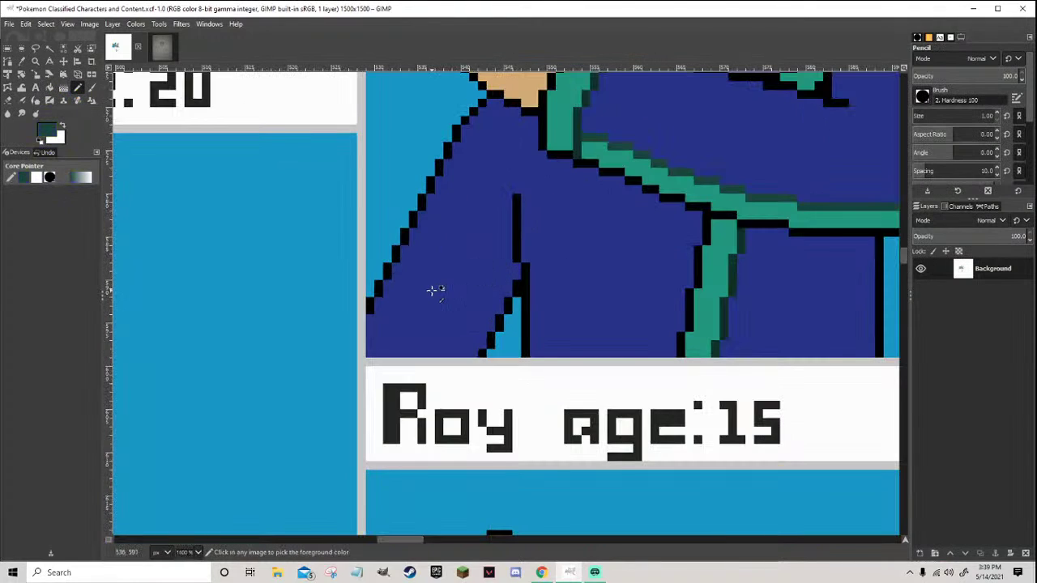
{"action": "scroll", "coordinate": [405, 341], "scroll_direction": "up", "scroll_amount": 1}
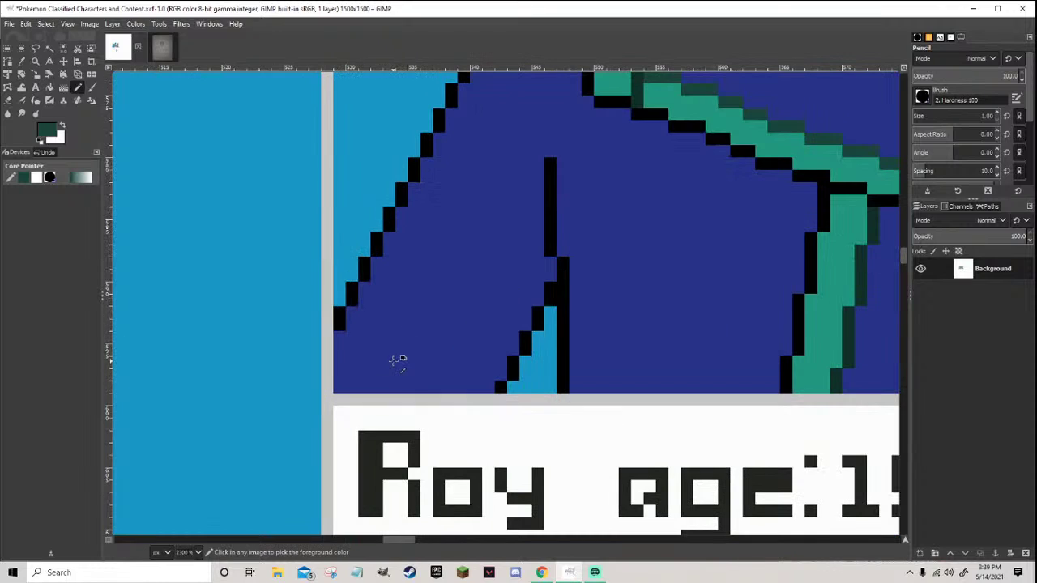
{"action": "scroll", "coordinate": [365, 377], "scroll_direction": "up", "scroll_amount": 1}
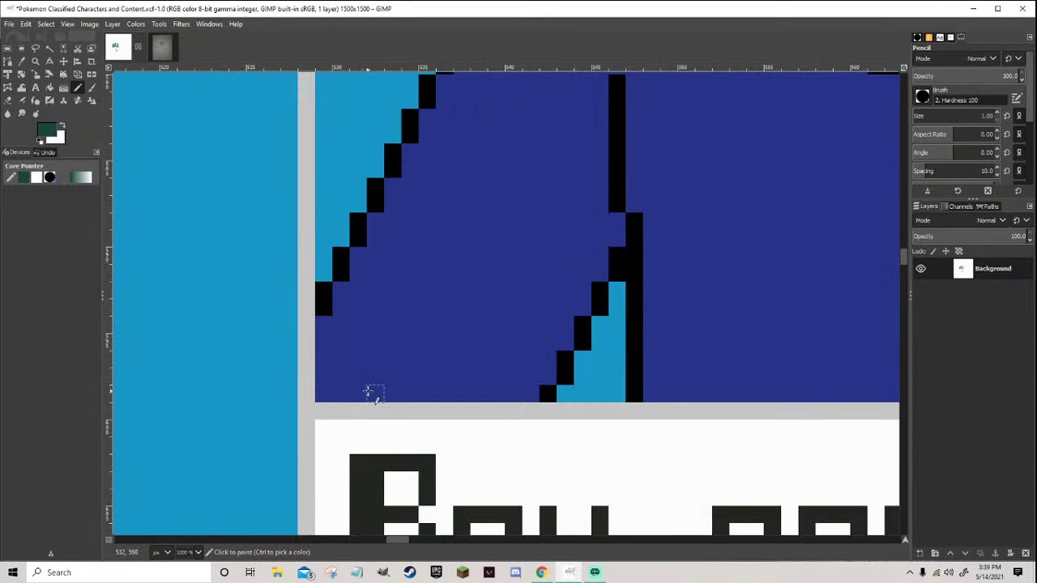
{"action": "scroll", "coordinate": [405, 272], "scroll_direction": "down", "scroll_amount": 1}
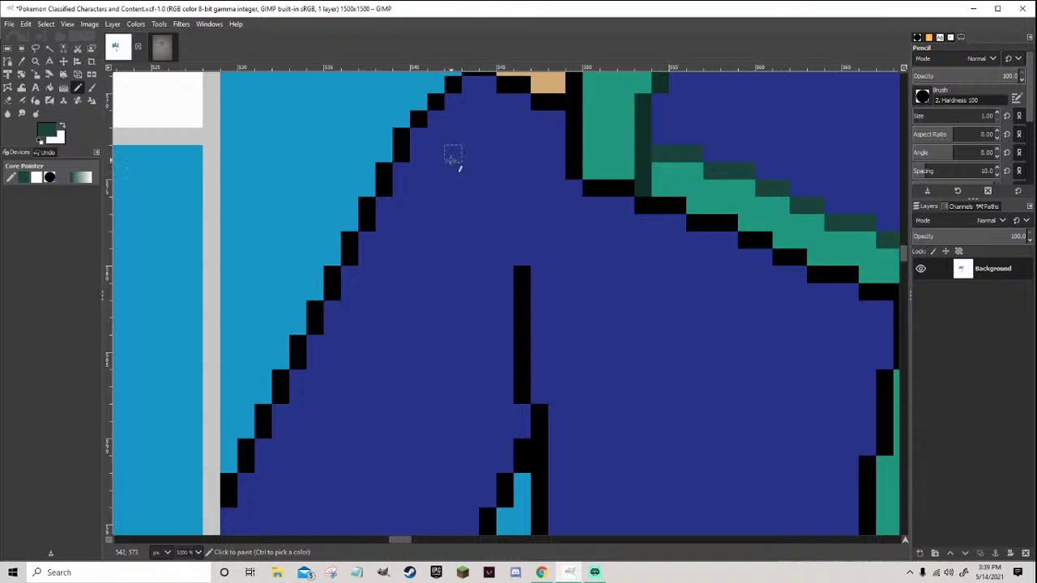
{"action": "scroll", "coordinate": [453, 157], "scroll_direction": "down", "scroll_amount": 1}
{"action": "scroll", "coordinate": [482, 160], "scroll_direction": "up", "scroll_amount": 1}
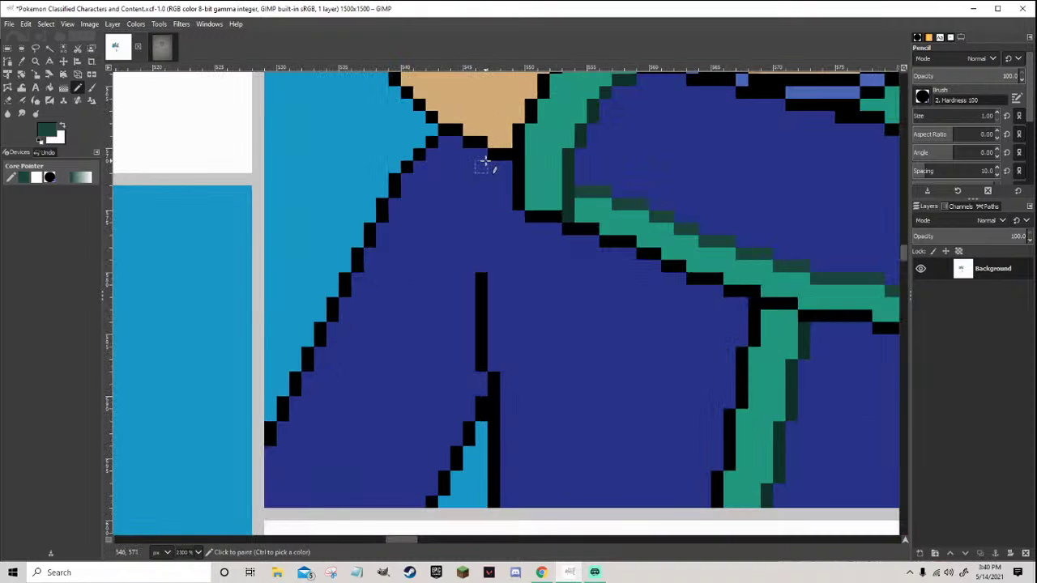
{"action": "left_click_drag", "start_coordinate": [493, 167], "coordinate": [481, 179]}
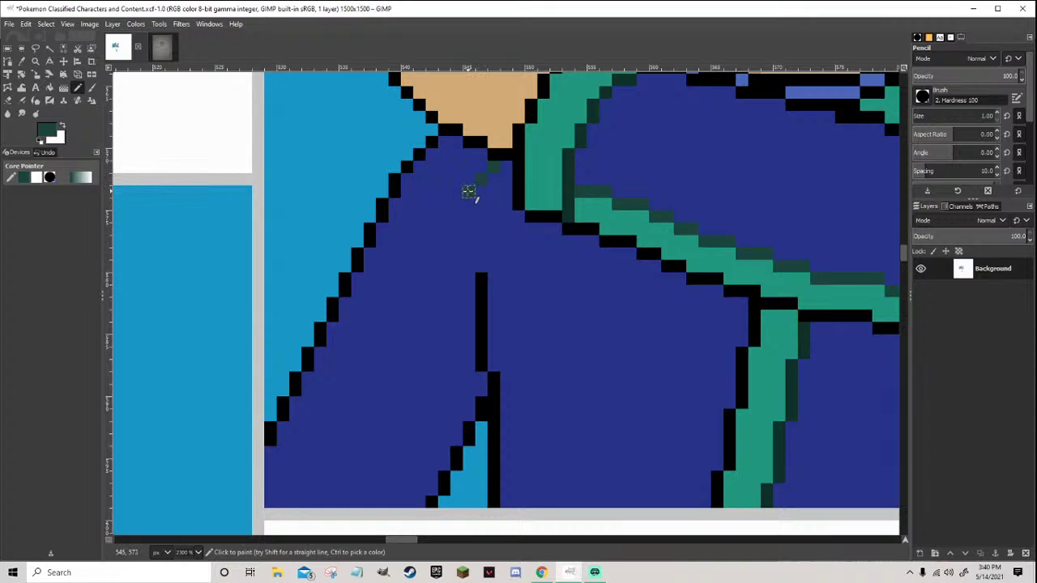
{"action": "left_click_drag", "start_coordinate": [456, 212], "coordinate": [394, 330]}
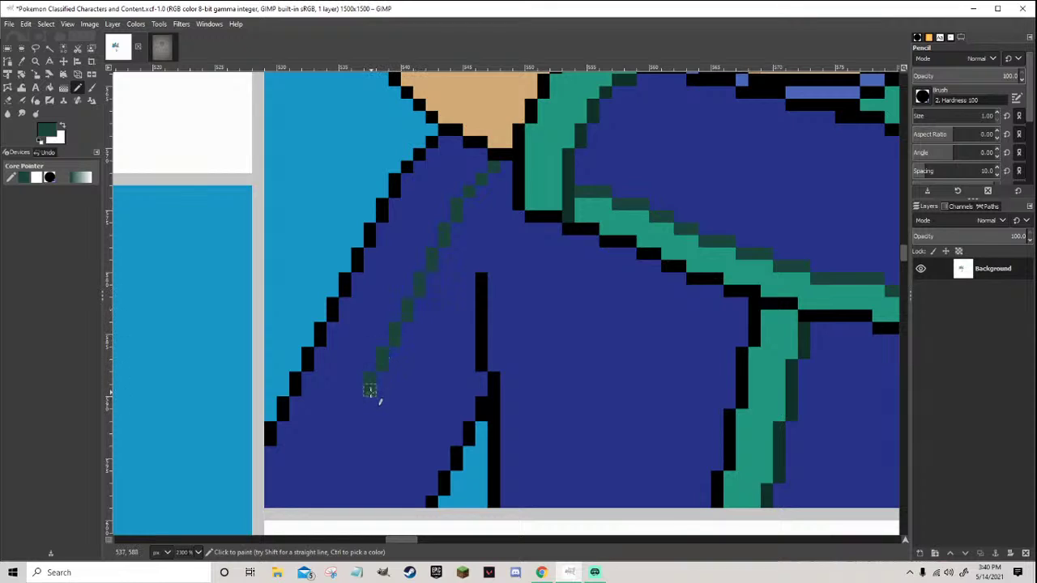
{"action": "scroll", "coordinate": [370, 391], "scroll_direction": "down", "scroll_amount": 3}
{"action": "left_click_drag", "start_coordinate": [359, 174], "coordinate": [321, 243]}
{"action": "scroll", "coordinate": [309, 269], "scroll_direction": "down", "scroll_amount": 3}
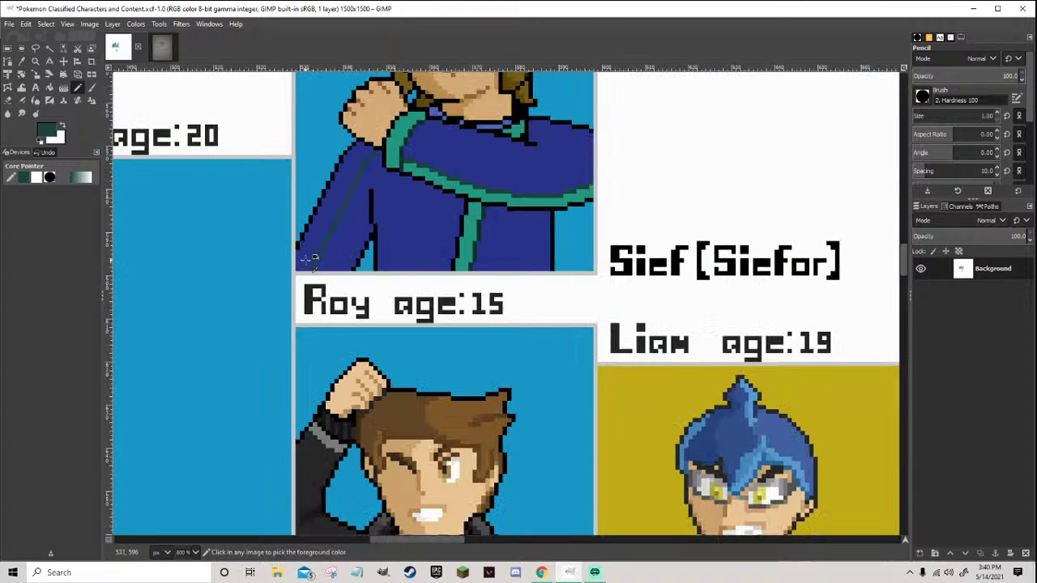
Bucket-fill the strip between the lowered sleeve's outer outline and the dark green line with the trim's teal
{"action": "scroll", "coordinate": [243, 203], "scroll_direction": "up", "scroll_amount": 2}
{"action": "left_click", "coordinate": [577, 130], "text": "ctrl"}
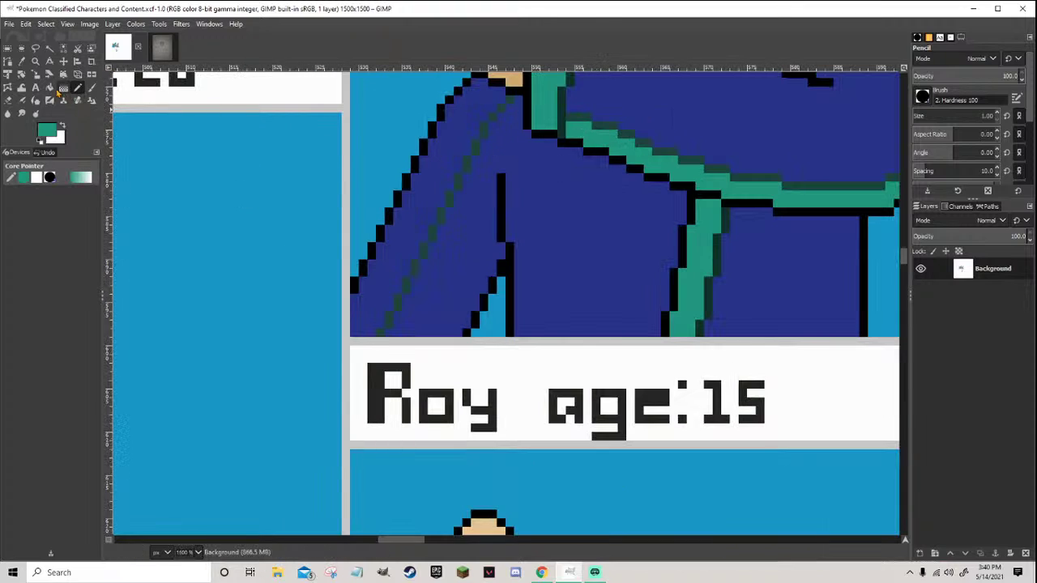
{"action": "left_click", "coordinate": [63, 87]}
{"action": "left_click", "coordinate": [439, 166]}
{"action": "left_click", "coordinate": [78, 87]}
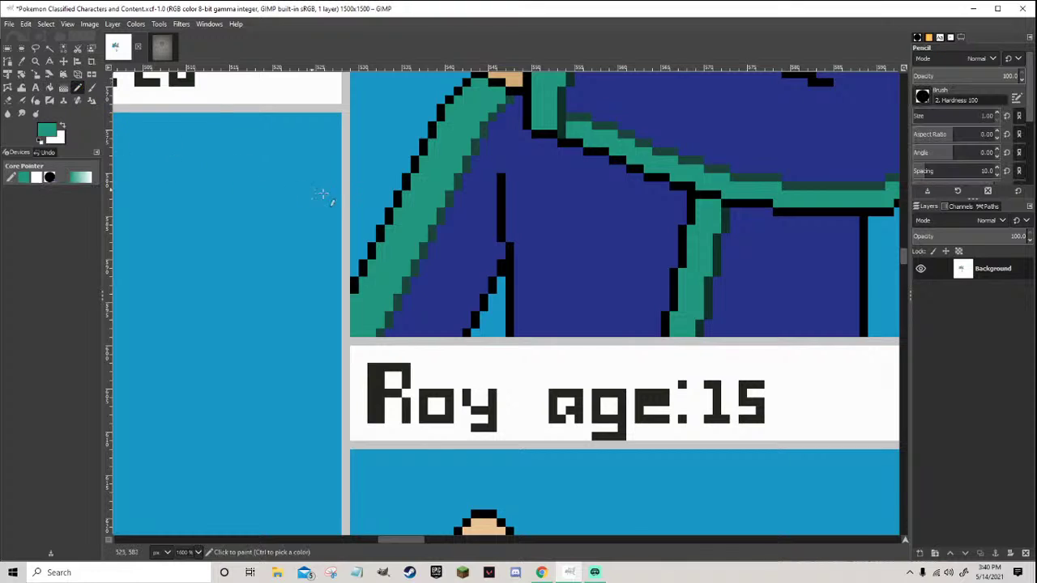
{"action": "scroll", "coordinate": [315, 195], "scroll_direction": "down", "scroll_amount": 4}
{"action": "scroll", "coordinate": [405, 155], "scroll_direction": "up", "scroll_amount": 2}
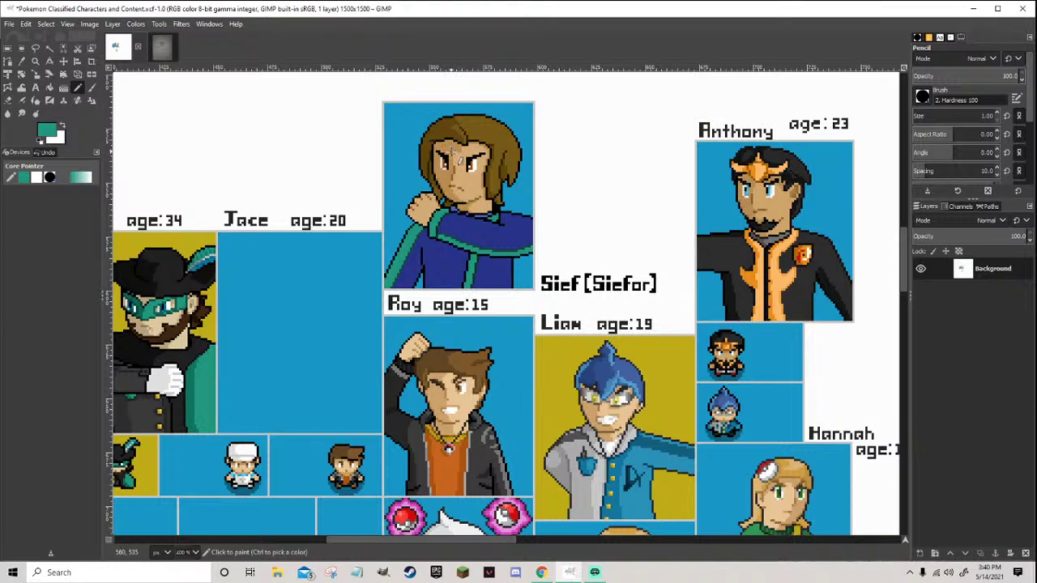
Pencil over the dark green line on the lowered sleeve with the sampled robe blue
{"action": "scroll", "coordinate": [493, 232], "scroll_direction": "up", "scroll_amount": 4}
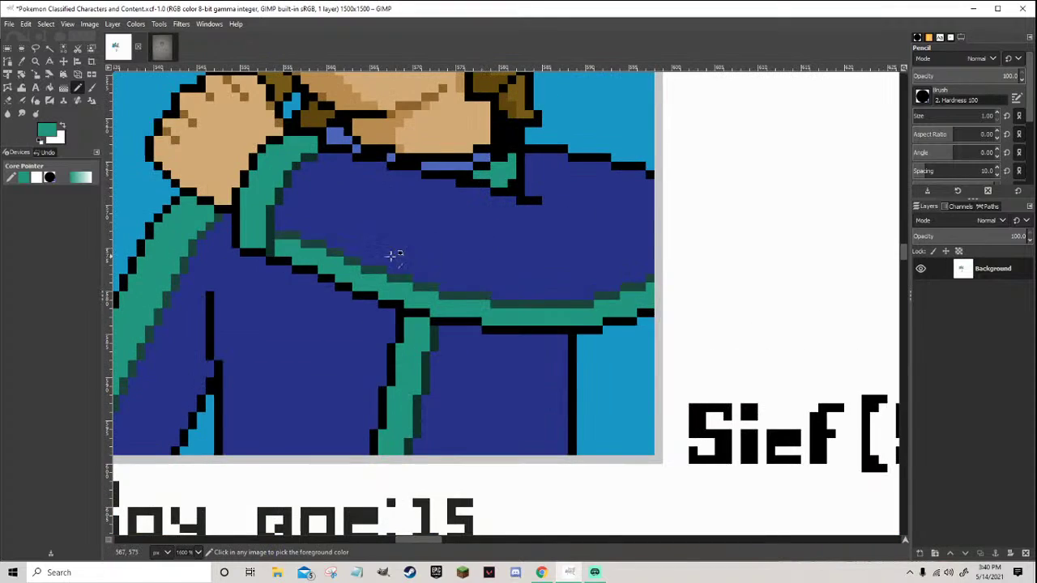
{"action": "scroll", "coordinate": [292, 235], "scroll_direction": "down", "scroll_amount": 4}
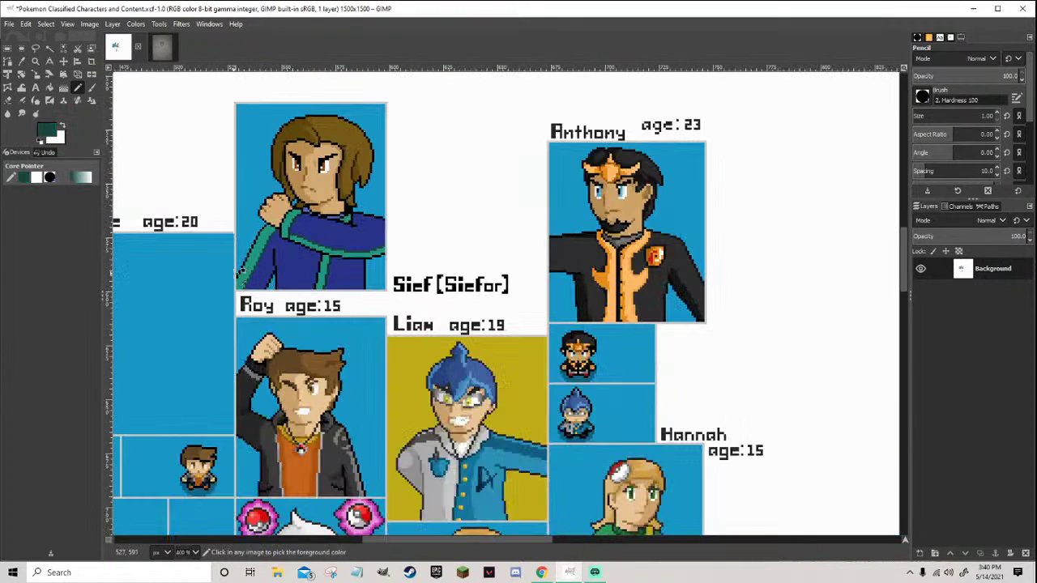
{"action": "scroll", "coordinate": [270, 304], "scroll_direction": "up", "scroll_amount": 4}
{"action": "left_click", "coordinate": [269, 304], "text": "ctrl"}
{"action": "mouse_move", "coordinate": [270, 304]}
{"action": "left_mouse_down"}
{"action": "mouse_move", "coordinate": [250, 306]}
{"action": "mouse_move", "coordinate": [318, 205]}
{"action": "mouse_move", "coordinate": [356, 101]}
{"action": "mouse_move", "coordinate": [367, 125]}
{"action": "left_mouse_up"}
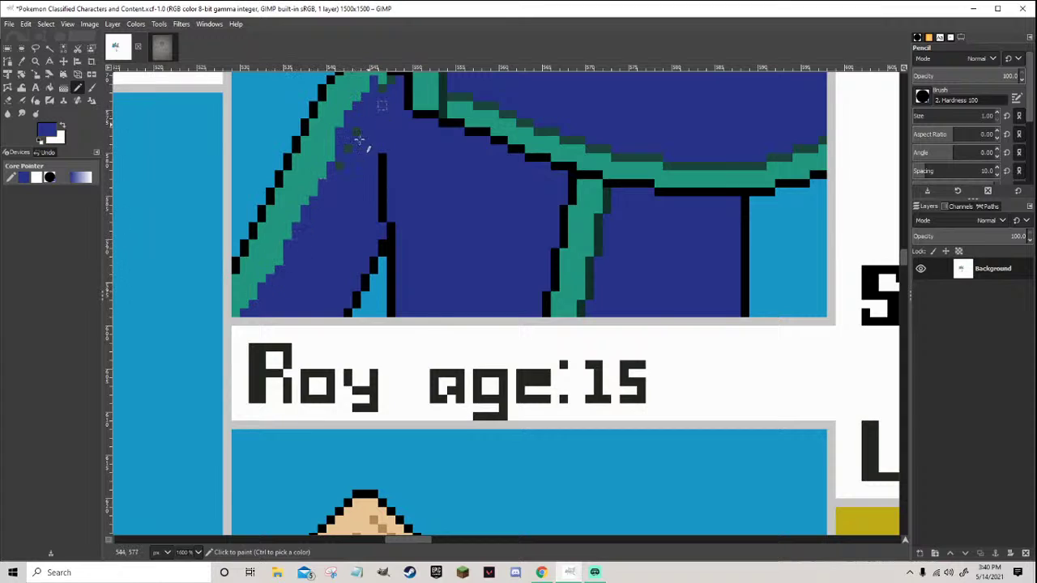
{"action": "scroll", "coordinate": [348, 198], "scroll_direction": "up", "scroll_amount": 5}
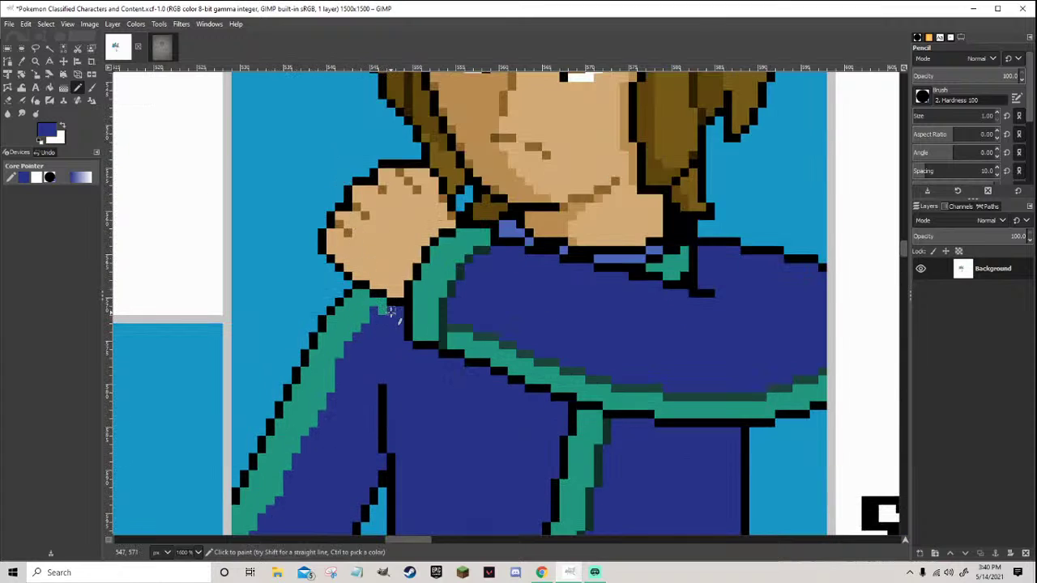
Pencil a new dark green shadow edge inside the upper half of the lowered sleeve's teal trim to narrow it
{"action": "left_click", "coordinate": [481, 339], "text": "ctrl"}
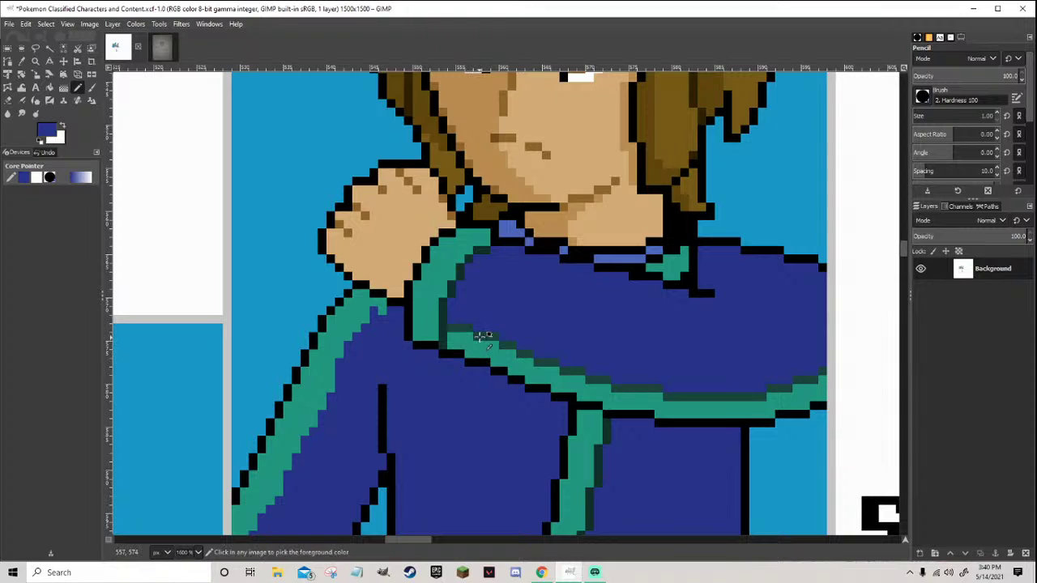
{"action": "scroll", "coordinate": [250, 409], "scroll_direction": "up", "scroll_amount": 2, "text": "ctrl"}
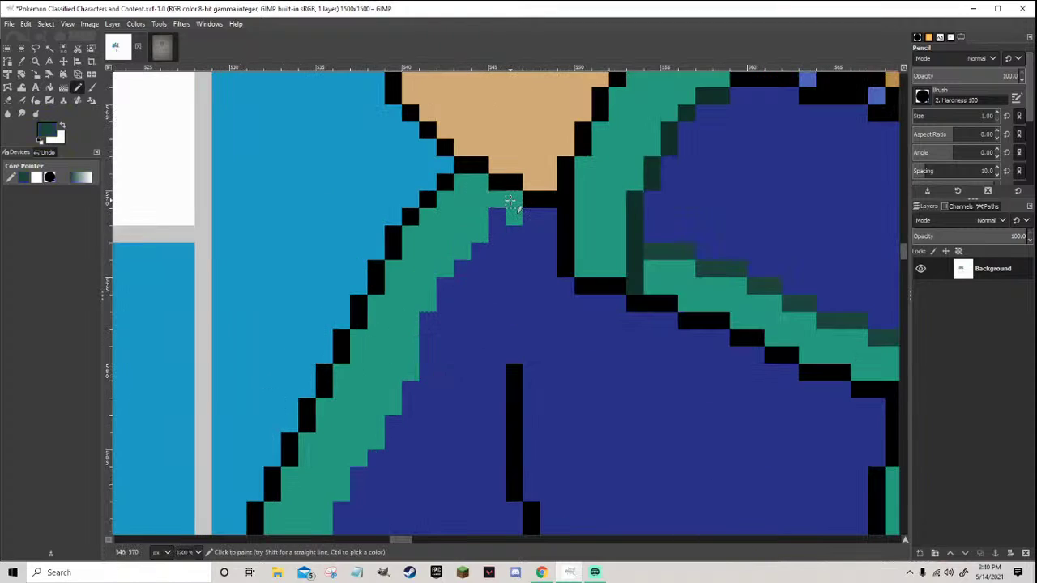
{"action": "mouse_move", "coordinate": [500, 200]}
{"action": "left_mouse_down"}
{"action": "mouse_move", "coordinate": [445, 248]}
{"action": "mouse_move", "coordinate": [419, 293]}
{"action": "left_mouse_up"}
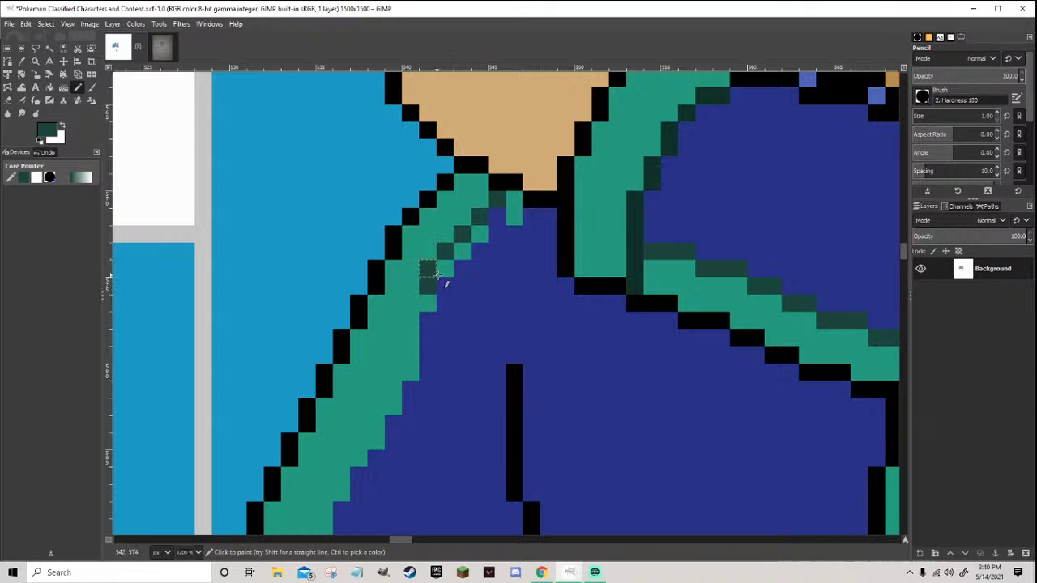
{"action": "left_click", "coordinate": [444, 267]}
{"action": "left_click", "coordinate": [462, 251], "text": "ctrl"}
{"action": "left_click", "coordinate": [427, 269]}
{"action": "left_click", "coordinate": [445, 267], "text": "ctrl"}
{"action": "left_click_drag", "start_coordinate": [426, 279], "coordinate": [427, 296]}
{"action": "left_click", "coordinate": [426, 296]}
{"action": "left_click", "coordinate": [410, 320]}
{"action": "left_click", "coordinate": [410, 337]}
{"action": "left_click_drag", "start_coordinate": [393, 355], "coordinate": [395, 371]}
Continue the dark green shadow edge down the lower half of the sleeve's teal trim to the portrait's lower border
{"action": "scroll", "coordinate": [396, 366], "scroll_direction": "down", "scroll_amount": 5}
{"action": "left_click", "coordinate": [377, 170]}
{"action": "left_click", "coordinate": [359, 202]}
{"action": "left_click", "coordinate": [342, 236]}
{"action": "left_click", "coordinate": [324, 260]}
{"action": "left_click", "coordinate": [324, 278]}
{"action": "mouse_move", "coordinate": [307, 296]}
{"action": "left_mouse_down"}
{"action": "mouse_move", "coordinate": [273, 380]}
{"action": "mouse_move", "coordinate": [255, 400]}
{"action": "left_mouse_up"}
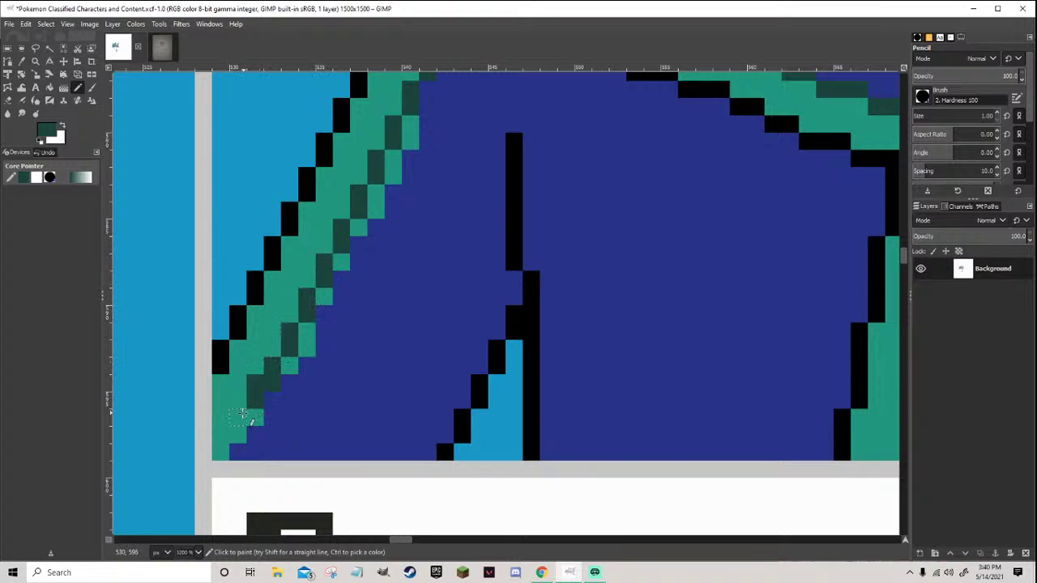
{"action": "left_click", "coordinate": [241, 417]}
{"action": "left_click", "coordinate": [258, 382], "text": "ctrl"}
{"action": "left_click", "coordinate": [251, 397], "text": "ctrl"}
{"action": "left_click", "coordinate": [255, 417]}
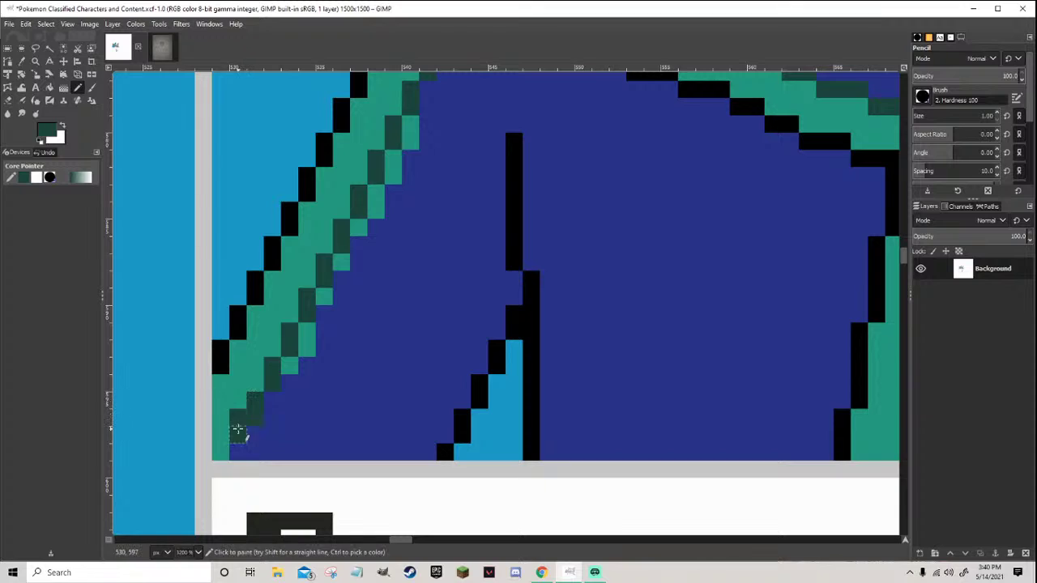
{"action": "left_click", "coordinate": [238, 430], "text": "ctrl"}
{"action": "left_click", "coordinate": [237, 418]}
Paint over the leftover teal pixels beyond the new shadow edge with robe blue and check the sleeve against the other portraits
{"action": "left_click", "coordinate": [324, 347], "text": "ctrl"}
{"action": "mouse_move", "coordinate": [324, 347]}
{"action": "left_mouse_down"}
{"action": "mouse_move", "coordinate": [294, 363]}
{"action": "mouse_move", "coordinate": [330, 313]}
{"action": "mouse_move", "coordinate": [417, 127]}
{"action": "left_mouse_up"}
{"action": "scroll", "coordinate": [429, 131], "scroll_direction": "down", "scroll_amount": 10}
{"action": "scroll", "coordinate": [444, 136], "scroll_direction": "up", "scroll_amount": 9}
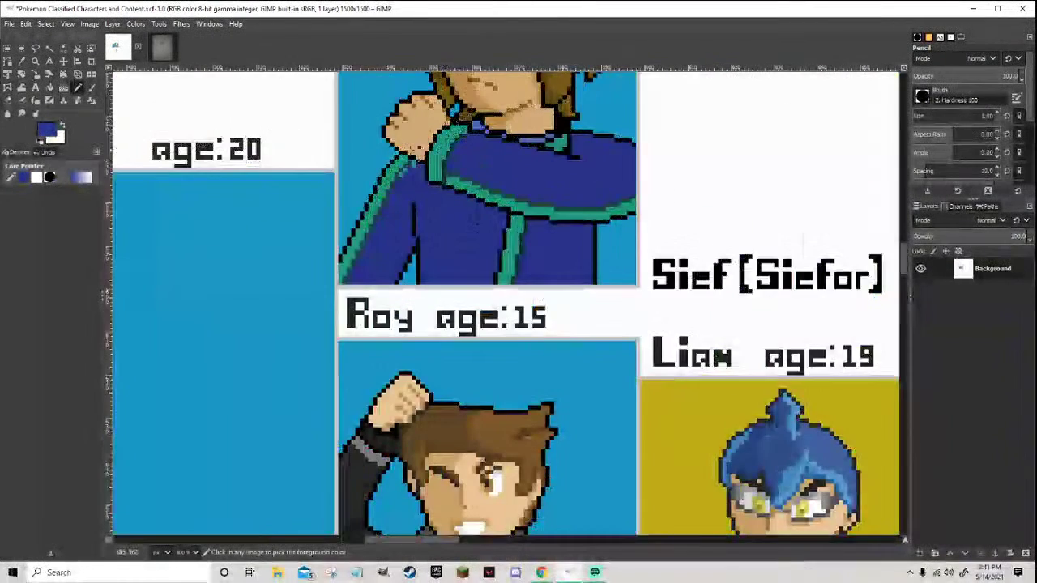
{"action": "scroll", "coordinate": [397, 232], "scroll_direction": "down", "scroll_amount": 9}
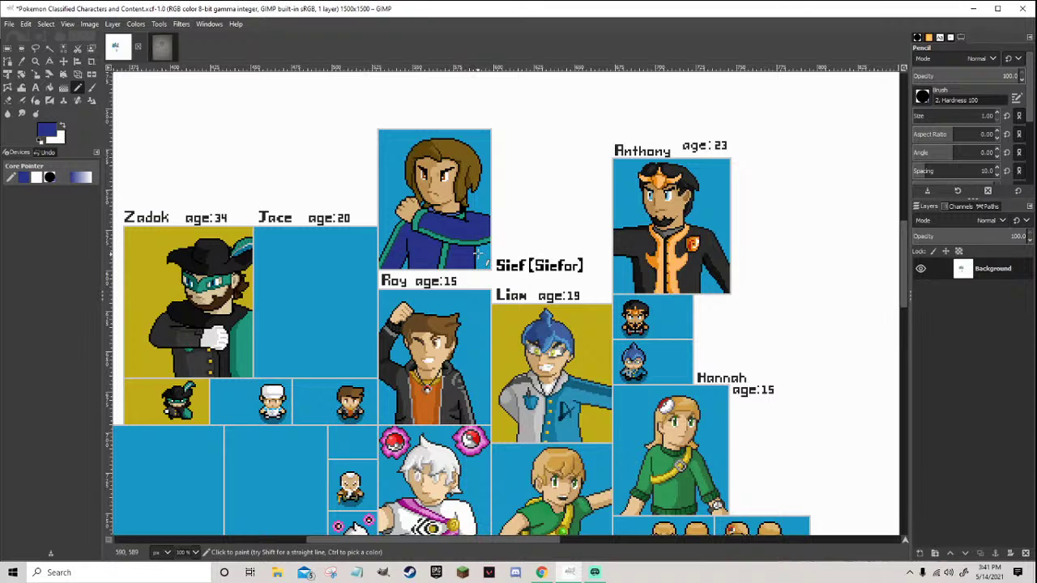
Pencil a very dark green diagonal line from the vertical trim up to the raised sleeve's lower outline
{"action": "scroll", "coordinate": [449, 272], "scroll_direction": "up", "scroll_amount": 8}
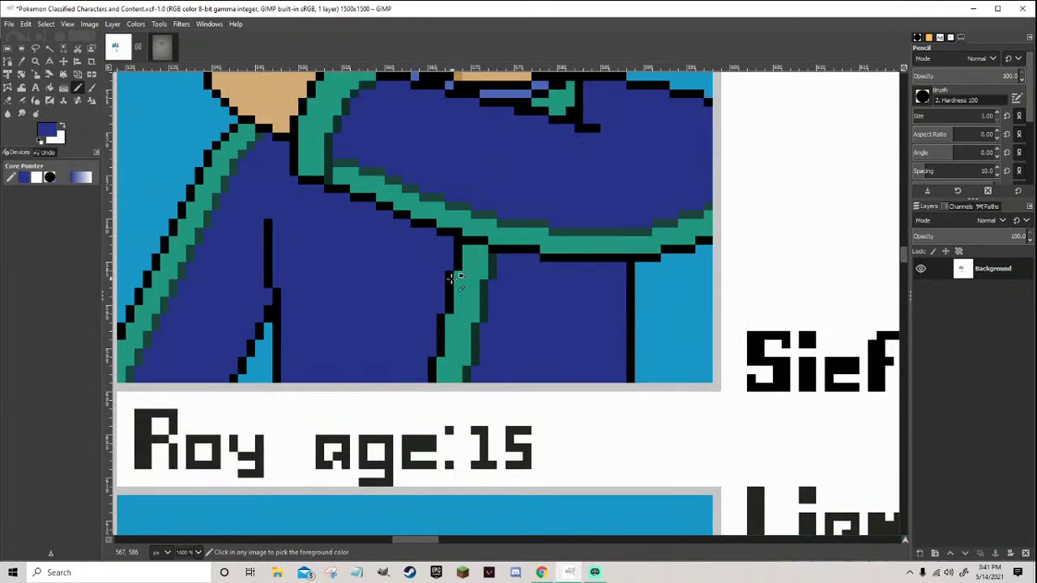
{"action": "left_click", "coordinate": [444, 274], "text": "ctrl"}
{"action": "left_click", "coordinate": [443, 274], "text": "ctrl"}
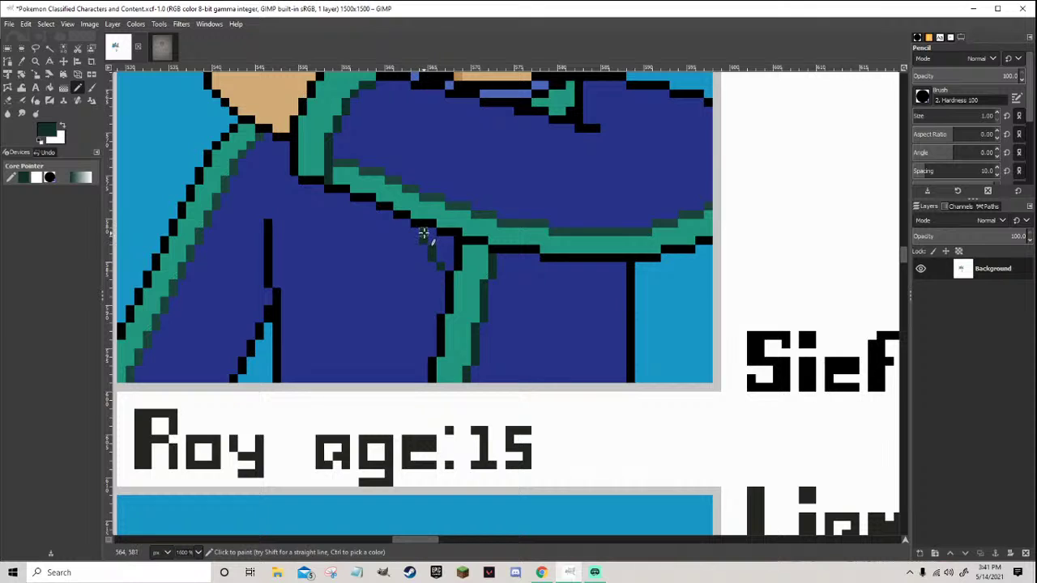
{"action": "scroll", "coordinate": [423, 234], "scroll_direction": "down", "scroll_amount": 8}
{"action": "scroll", "coordinate": [429, 259], "scroll_direction": "up", "scroll_amount": 10}
{"action": "left_click", "coordinate": [430, 264], "text": "ctrl"}
{"action": "mouse_move", "coordinate": [422, 267]}
{"action": "left_mouse_down"}
{"action": "mouse_move", "coordinate": [402, 235]}
{"action": "mouse_move", "coordinate": [365, 232]}
{"action": "mouse_move", "coordinate": [342, 202]}
{"action": "left_mouse_up"}
{"action": "left_click", "coordinate": [421, 282], "text": "ctrl"}
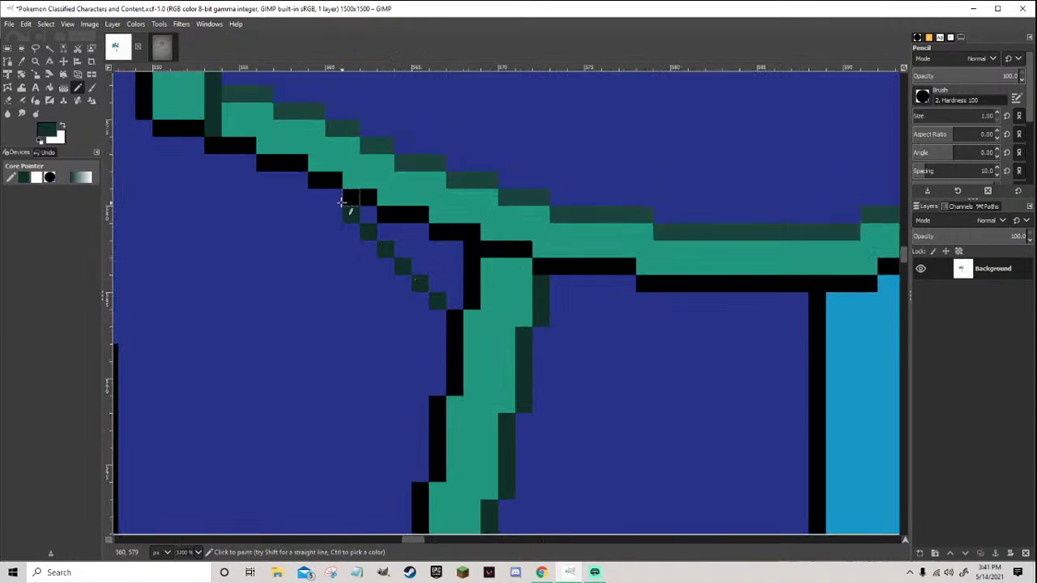
{"action": "scroll", "coordinate": [345, 206], "scroll_direction": "down", "scroll_amount": 10}
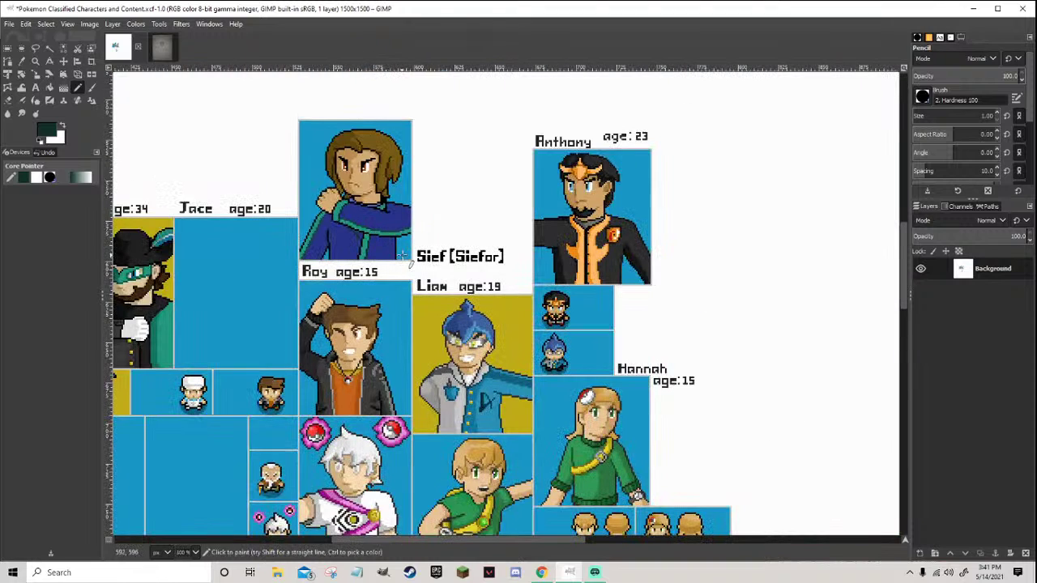
Pencil the corner between the diagonal line and the raised sleeve's trim in teal, then sample black and review all the portraits
{"action": "scroll", "coordinate": [403, 247], "scroll_direction": "up", "scroll_amount": 3}
{"action": "left_click", "coordinate": [364, 232], "text": "ctrl"}
{"action": "scroll", "coordinate": [398, 262], "scroll_direction": "up", "scroll_amount": 6}
{"action": "mouse_move", "coordinate": [397, 271]}
{"action": "left_mouse_down"}
{"action": "mouse_move", "coordinate": [395, 237]}
{"action": "mouse_move", "coordinate": [343, 216]}
{"action": "mouse_move", "coordinate": [385, 255]}
{"action": "left_mouse_up"}
{"action": "scroll", "coordinate": [385, 256], "scroll_direction": "down", "scroll_amount": 10}
{"action": "scroll", "coordinate": [381, 247], "scroll_direction": "up", "scroll_amount": 10}
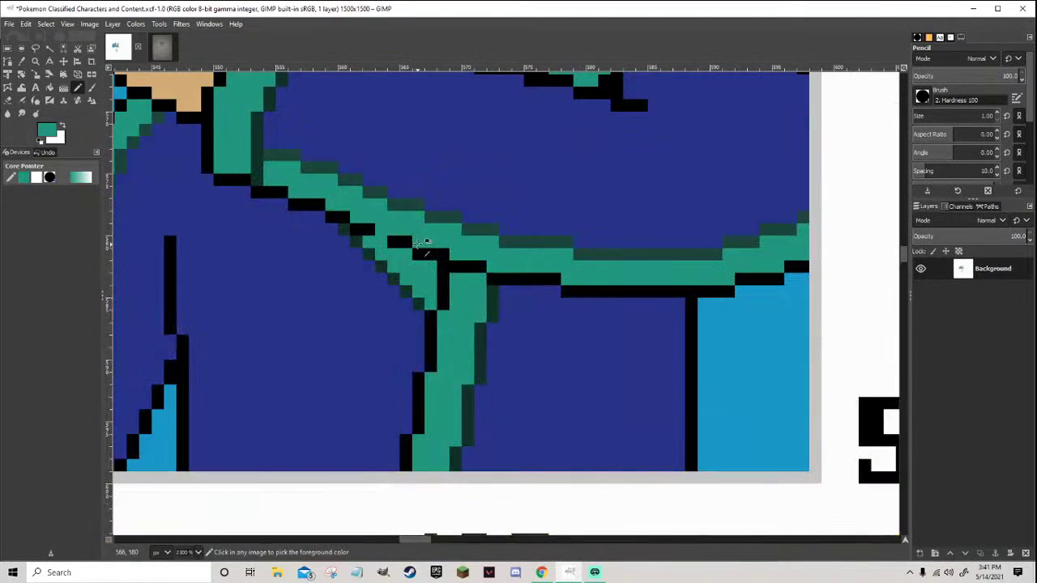
{"action": "left_click", "coordinate": [379, 243], "text": "ctrl"}
{"action": "scroll", "coordinate": [379, 242], "scroll_direction": "down", "scroll_amount": 10}
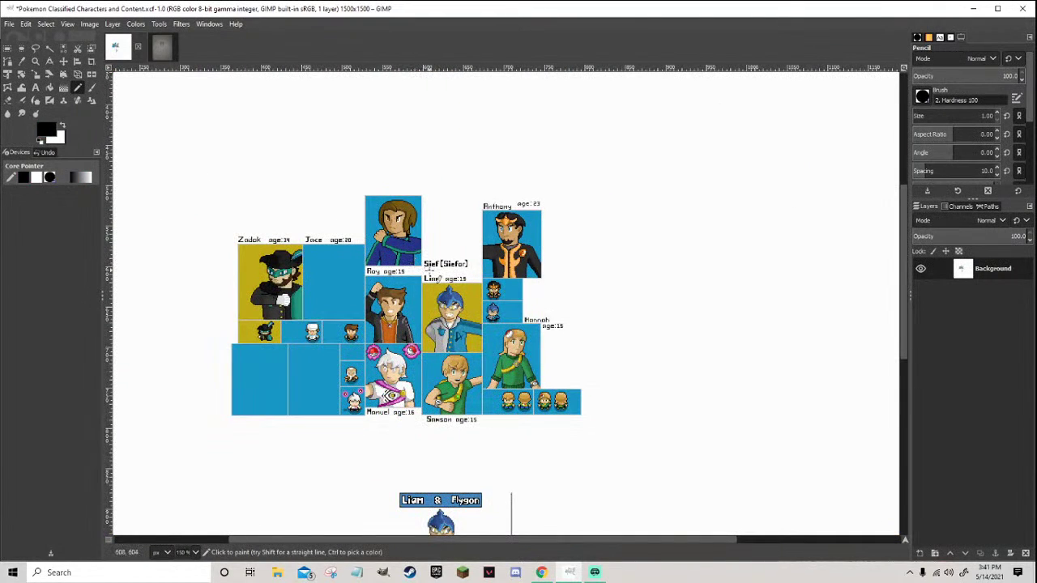
{"action": "scroll", "coordinate": [437, 268], "scroll_direction": "down", "scroll_amount": 2}
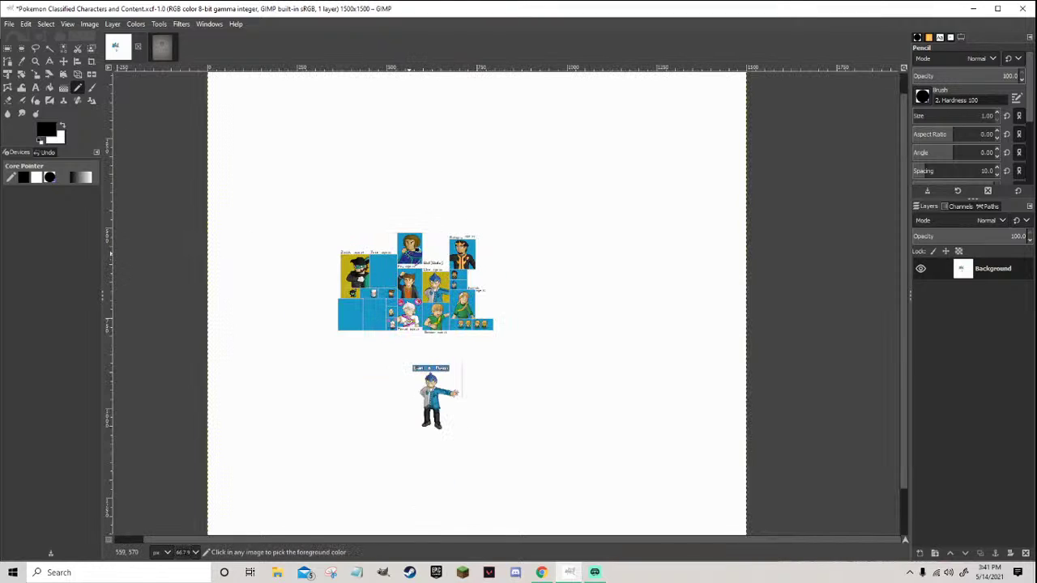
{"action": "scroll", "coordinate": [478, 256], "scroll_direction": "up", "scroll_amount": 4}
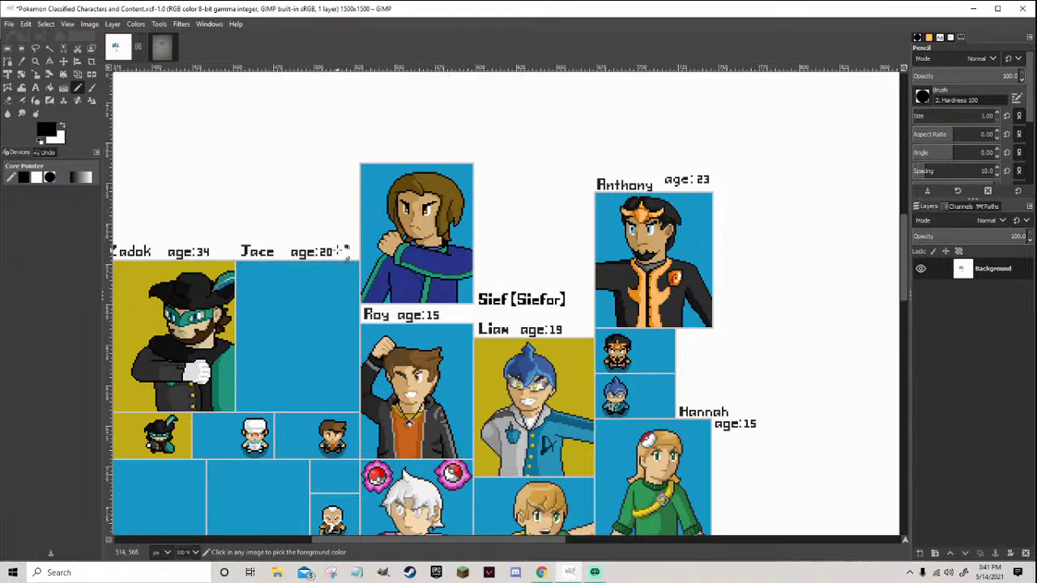
Save the image, sample the darker skin tone, and pencil shadow between the upper knuckles of the brown-haired character's raised fist
{"action": "key", "text": "ctrl+s"}
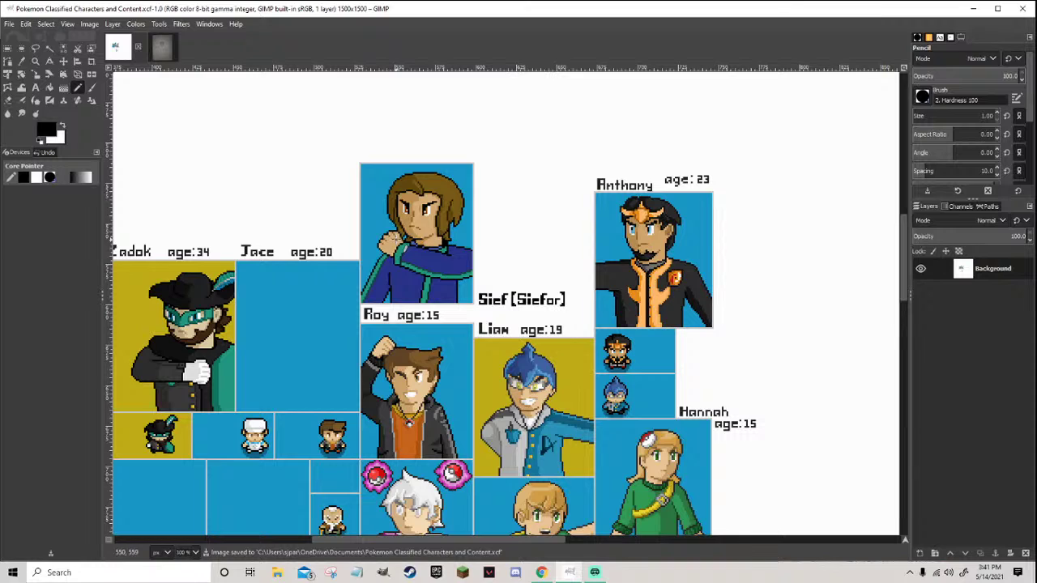
{"action": "scroll", "coordinate": [351, 228], "scroll_direction": "up", "scroll_amount": 3}
{"action": "left_click", "coordinate": [421, 225], "text": "ctrl"}
{"action": "scroll", "coordinate": [454, 291], "scroll_direction": "up", "scroll_amount": 2}
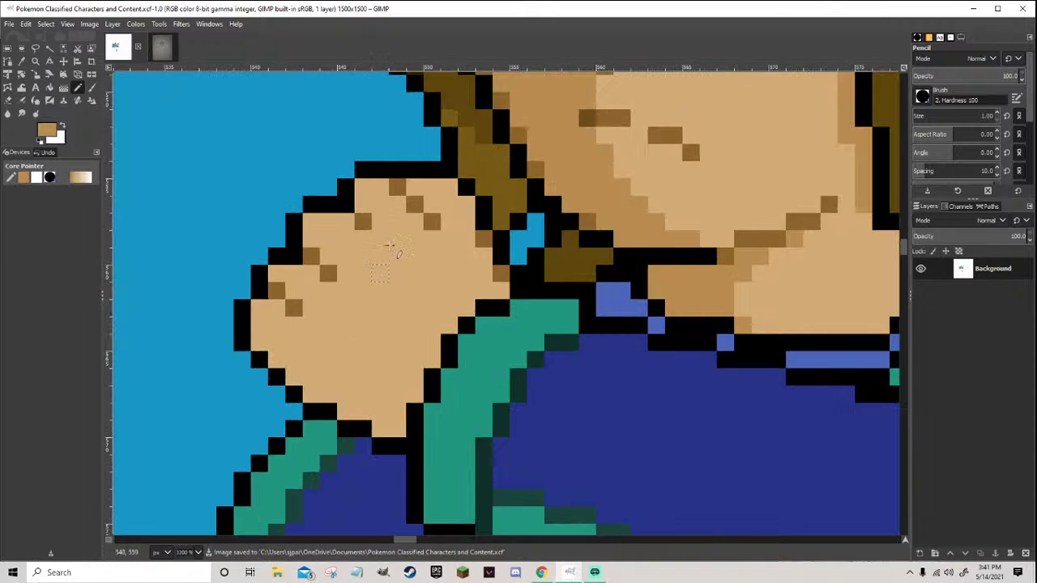
{"action": "mouse_move", "coordinate": [414, 188]}
{"action": "left_mouse_down"}
{"action": "mouse_move", "coordinate": [443, 188]}
{"action": "mouse_move", "coordinate": [382, 189]}
{"action": "mouse_move", "coordinate": [366, 204]}
{"action": "mouse_move", "coordinate": [396, 204]}
{"action": "left_mouse_up"}
{"action": "scroll", "coordinate": [382, 220], "scroll_direction": "down", "scroll_amount": 3}
{"action": "scroll", "coordinate": [389, 227], "scroll_direction": "up", "scroll_amount": 3}
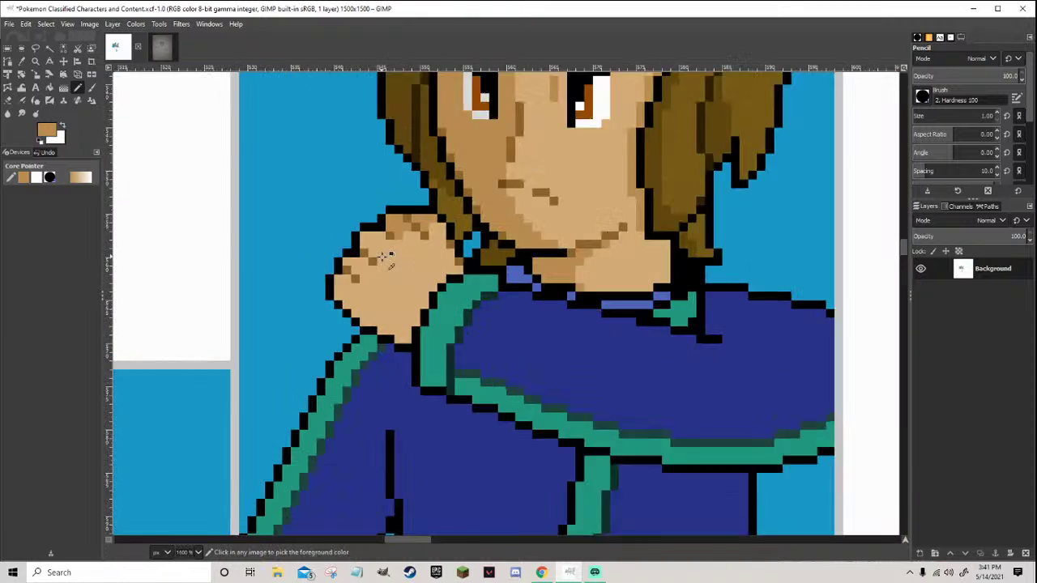
Shade the lower knuckles and extend a broad darker skin-tone shadow across the outer side of the raised fist
{"action": "scroll", "coordinate": [392, 229], "scroll_direction": "down", "scroll_amount": 1}
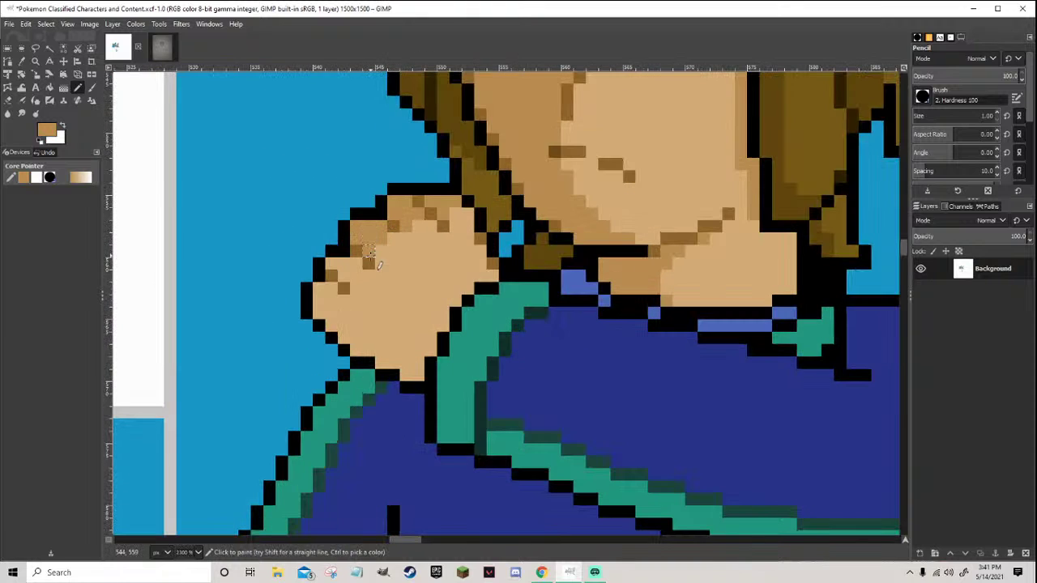
{"action": "scroll", "coordinate": [386, 277], "scroll_direction": "down", "scroll_amount": 2}
{"action": "scroll", "coordinate": [386, 277], "scroll_direction": "up", "scroll_amount": 3}
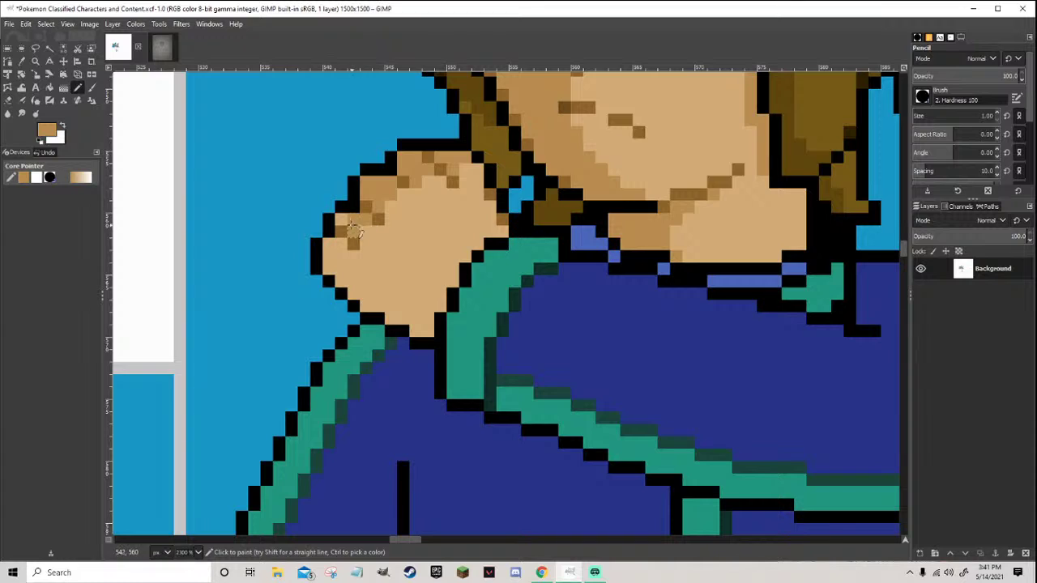
{"action": "mouse_move", "coordinate": [354, 258]}
{"action": "left_mouse_down"}
{"action": "mouse_move", "coordinate": [337, 270]}
{"action": "mouse_move", "coordinate": [332, 243]}
{"action": "left_mouse_up"}
{"action": "scroll", "coordinate": [348, 267], "scroll_direction": "down", "scroll_amount": 3}
{"action": "scroll", "coordinate": [368, 291], "scroll_direction": "up", "scroll_amount": 3}
{"action": "mouse_move", "coordinate": [354, 293]}
{"action": "left_mouse_down"}
{"action": "mouse_move", "coordinate": [427, 194]}
{"action": "mouse_move", "coordinate": [450, 196]}
{"action": "mouse_move", "coordinate": [462, 183]}
{"action": "mouse_move", "coordinate": [422, 192]}
{"action": "mouse_move", "coordinate": [360, 256]}
{"action": "mouse_move", "coordinate": [367, 235]}
{"action": "left_mouse_up"}
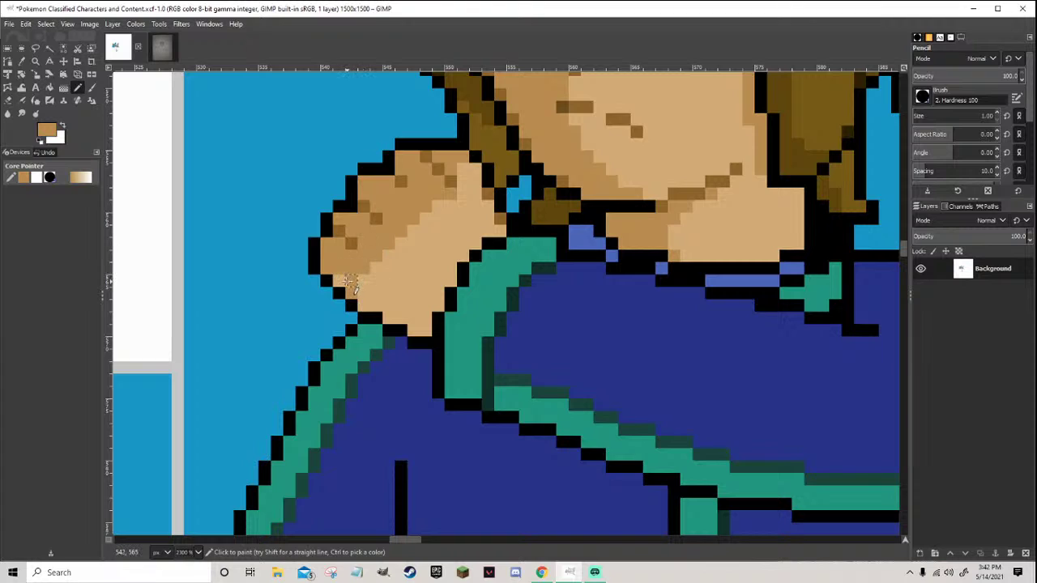
Compare the hand with the other portraits and pencil light skin tone over the shadow beneath the upper knuckles
{"action": "scroll", "coordinate": [349, 281], "scroll_direction": "down", "scroll_amount": 7}
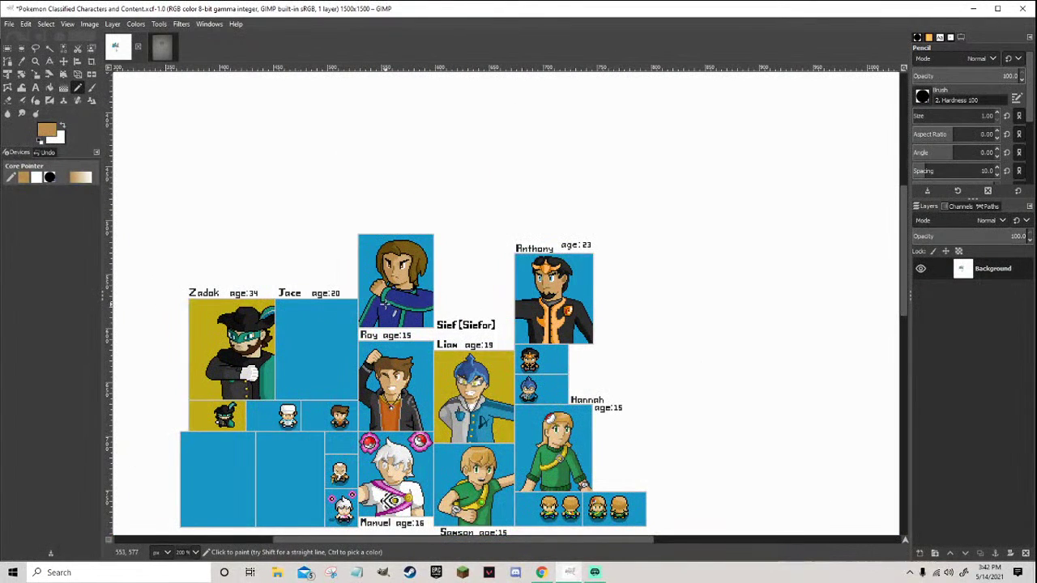
{"action": "scroll", "coordinate": [383, 306], "scroll_direction": "up", "scroll_amount": 7}
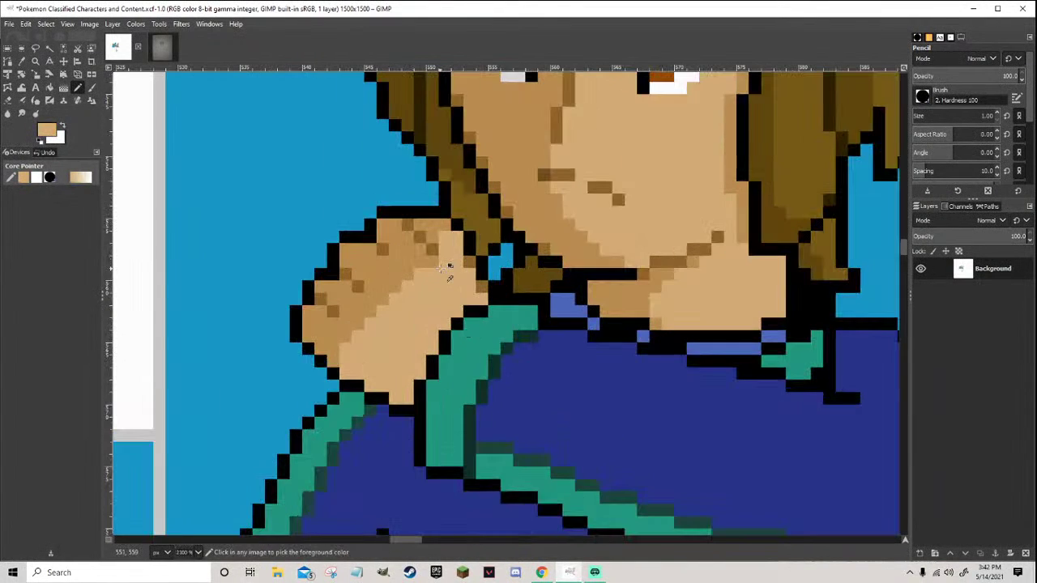
{"action": "mouse_move", "coordinate": [446, 274]}
{"action": "left_mouse_down"}
{"action": "mouse_move", "coordinate": [407, 247]}
{"action": "mouse_move", "coordinate": [406, 258]}
{"action": "mouse_move", "coordinate": [395, 225]}
{"action": "mouse_move", "coordinate": [419, 236]}
{"action": "mouse_move", "coordinate": [443, 225]}
{"action": "mouse_move", "coordinate": [396, 274]}
{"action": "left_mouse_up"}
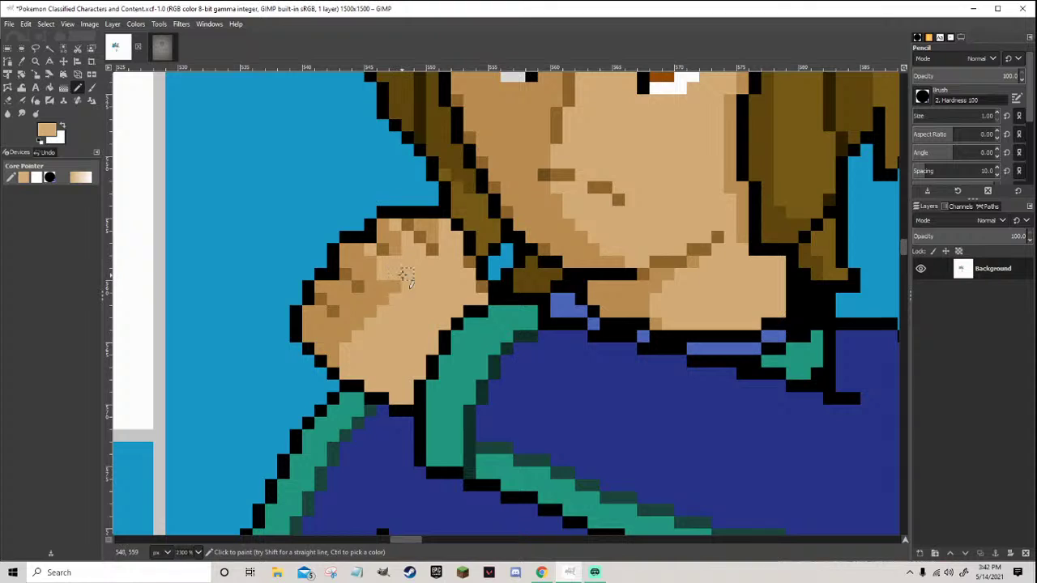
{"action": "scroll", "coordinate": [396, 319], "scroll_direction": "down", "scroll_amount": 4}
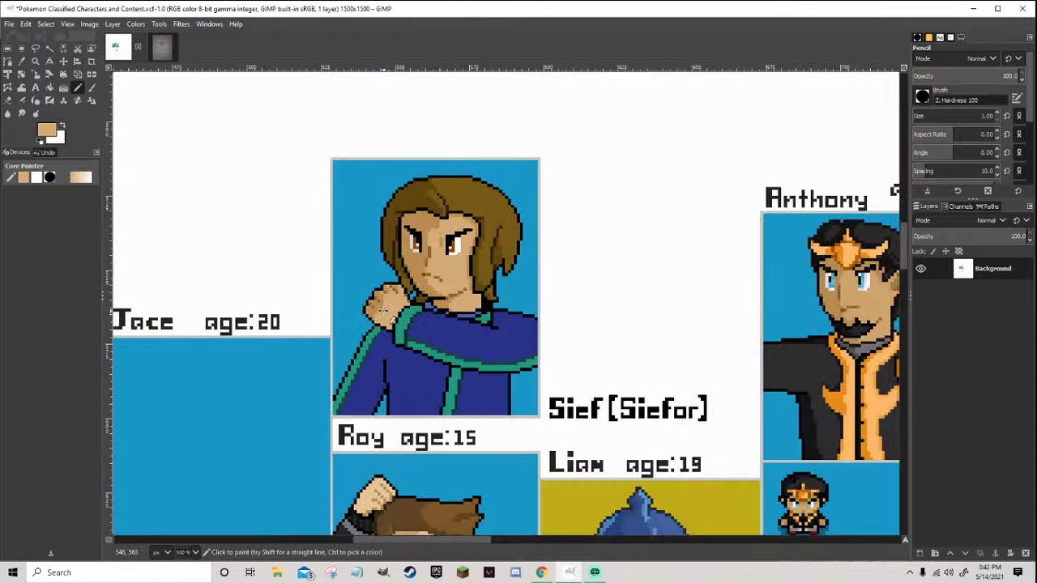
{"action": "scroll", "coordinate": [377, 316], "scroll_direction": "up", "scroll_amount": 2}
{"action": "scroll", "coordinate": [405, 275], "scroll_direction": "up", "scroll_amount": 3}
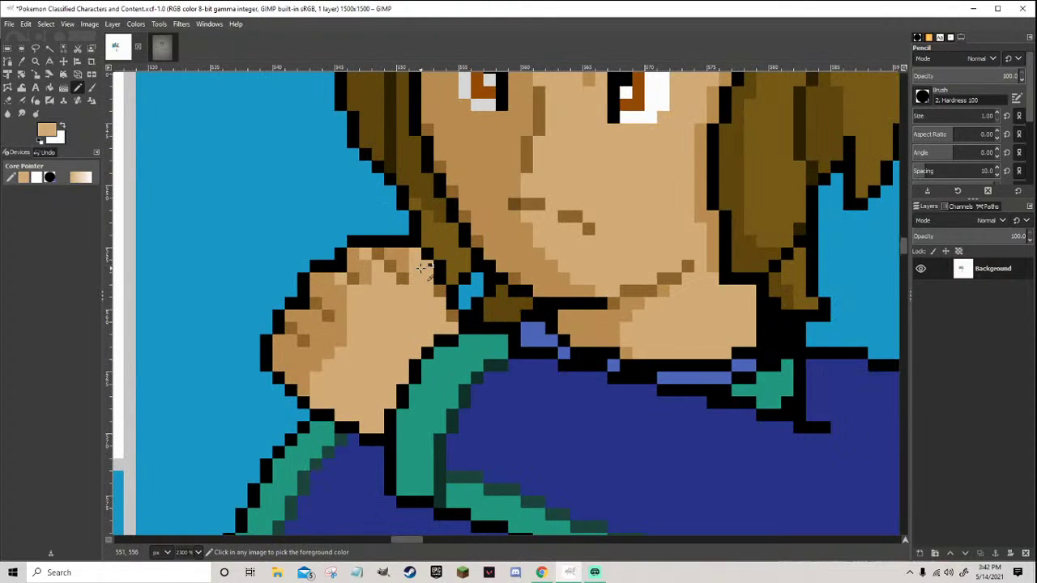
Paint light skin tone over the broad shadow on the back of the fist, leaving only narrow shading around the knuckles
{"action": "scroll", "coordinate": [402, 256], "scroll_direction": "down", "scroll_amount": 7}
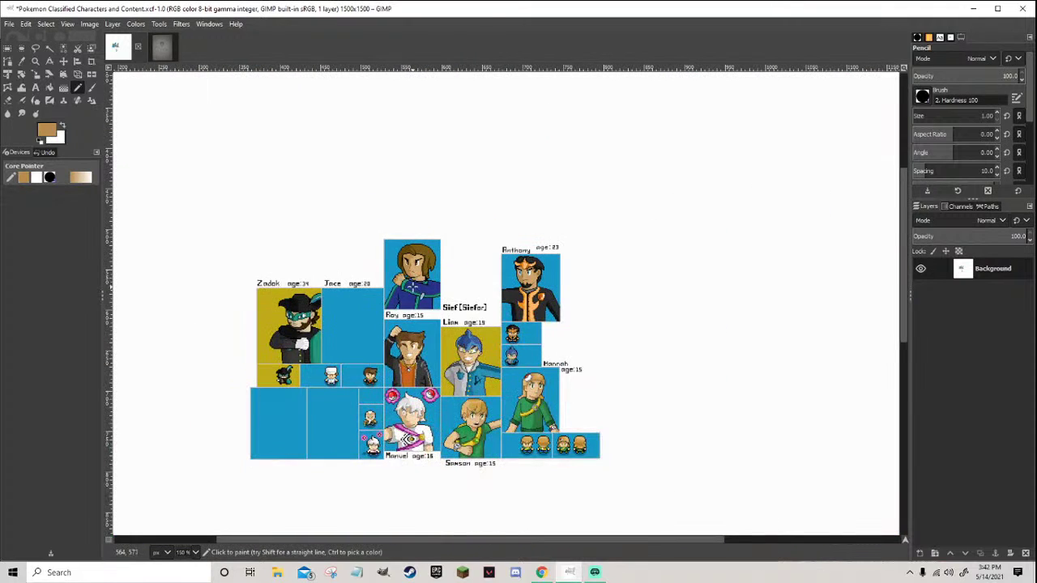
{"action": "scroll", "coordinate": [409, 276], "scroll_direction": "up", "scroll_amount": 4}
{"action": "scroll", "coordinate": [409, 275], "scroll_direction": "up", "scroll_amount": 3}
{"action": "left_click", "coordinate": [415, 254], "text": "ctrl"}
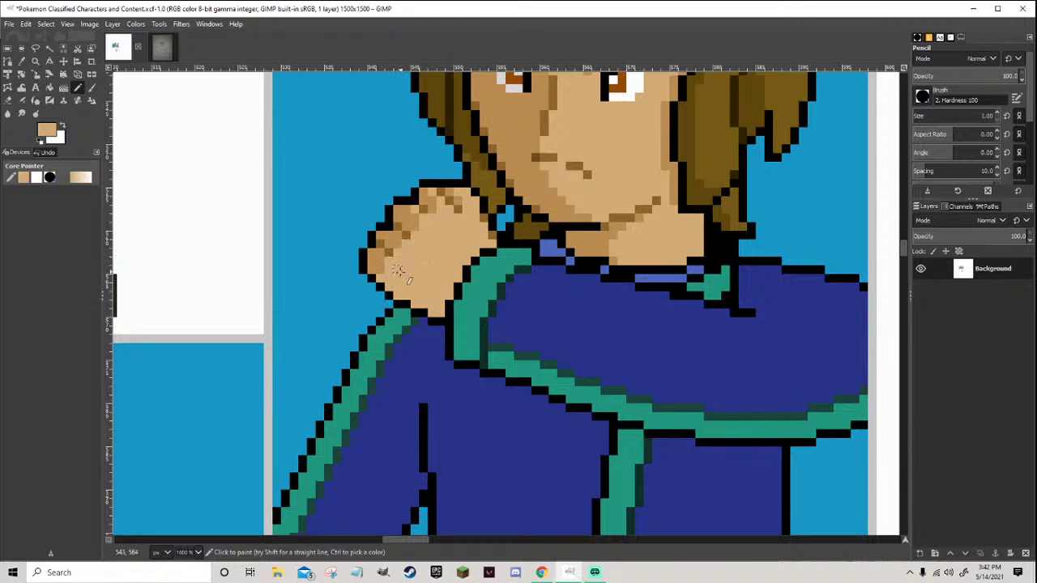
{"action": "scroll", "coordinate": [397, 270], "scroll_direction": "down", "scroll_amount": 5}
{"action": "scroll", "coordinate": [404, 247], "scroll_direction": "up", "scroll_amount": 5}
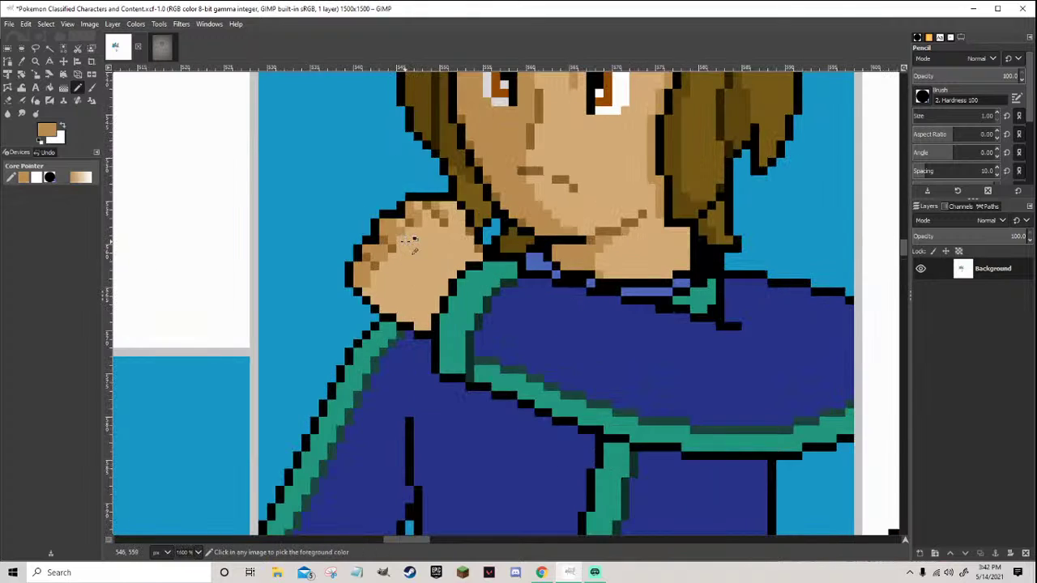
Pencil darker skin tone along the fist's outer edge below the knuckles and compare it with the other portraits
{"action": "scroll", "coordinate": [413, 243], "scroll_direction": "down", "scroll_amount": 4}
{"action": "scroll", "coordinate": [446, 258], "scroll_direction": "down", "scroll_amount": 2}
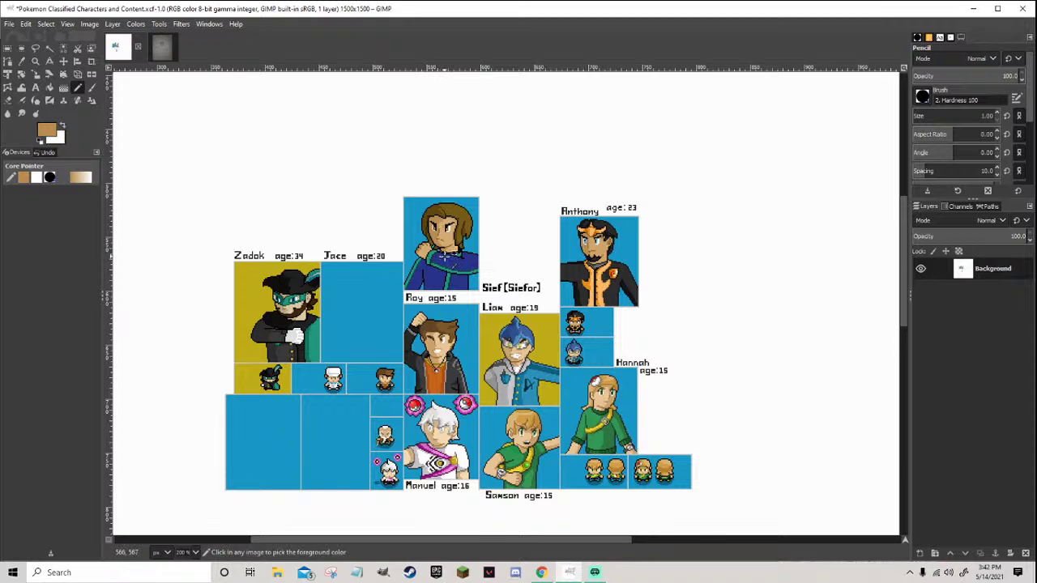
{"action": "scroll", "coordinate": [444, 253], "scroll_direction": "down", "scroll_amount": 1}
{"action": "scroll", "coordinate": [438, 255], "scroll_direction": "up", "scroll_amount": 6}
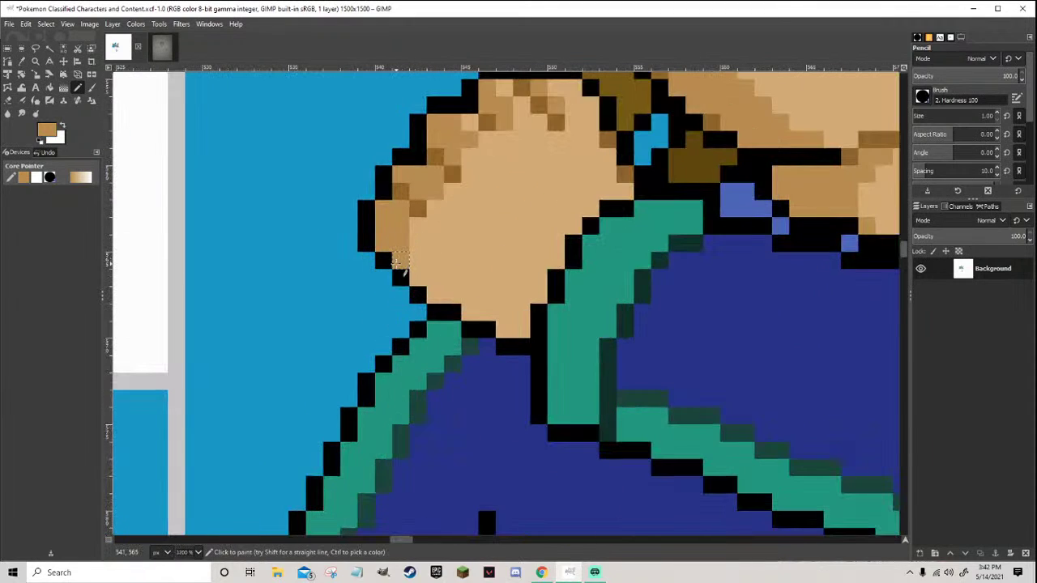
{"action": "scroll", "coordinate": [405, 259], "scroll_direction": "down", "scroll_amount": 5}
{"action": "scroll", "coordinate": [490, 231], "scroll_direction": "down", "scroll_amount": 1}
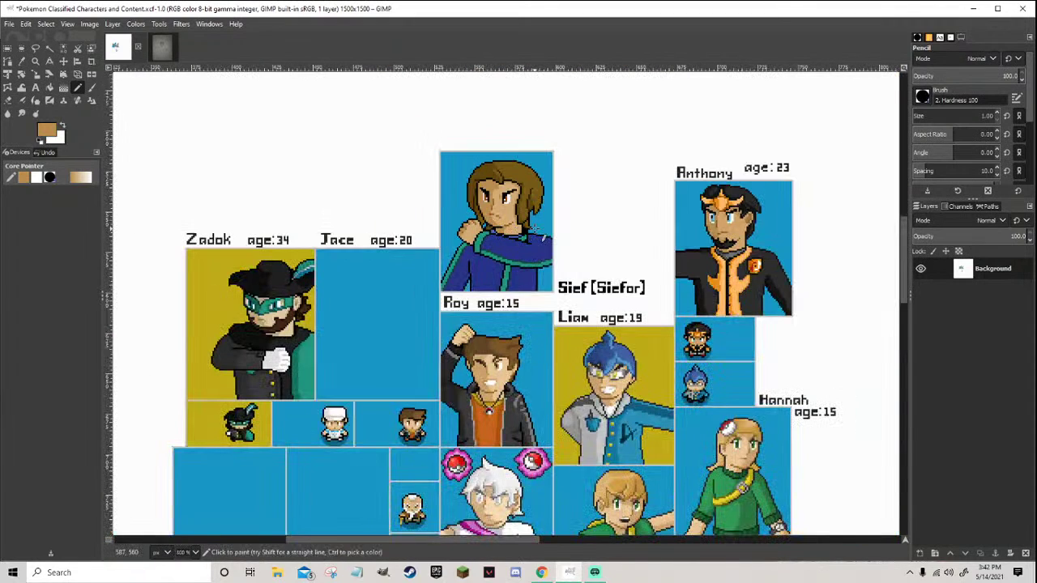
Extend the darker skin-tone shadow down the fist's lower outline to where the hand meets the lowered sleeve
{"action": "scroll", "coordinate": [536, 230], "scroll_direction": "down", "scroll_amount": 2}
{"action": "scroll", "coordinate": [540, 232], "scroll_direction": "up", "scroll_amount": 4}
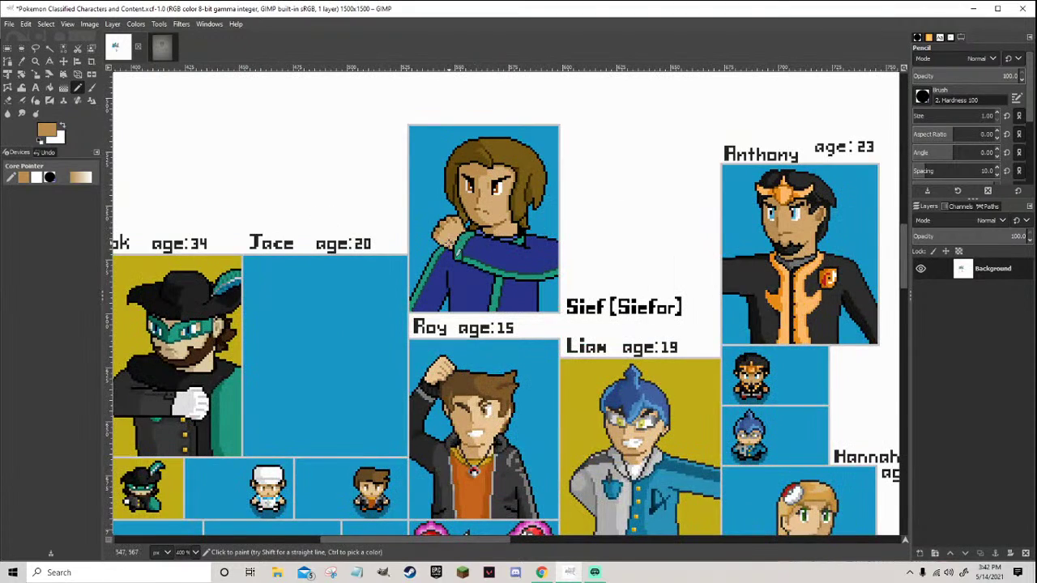
{"action": "scroll", "coordinate": [458, 245], "scroll_direction": "up", "scroll_amount": 3}
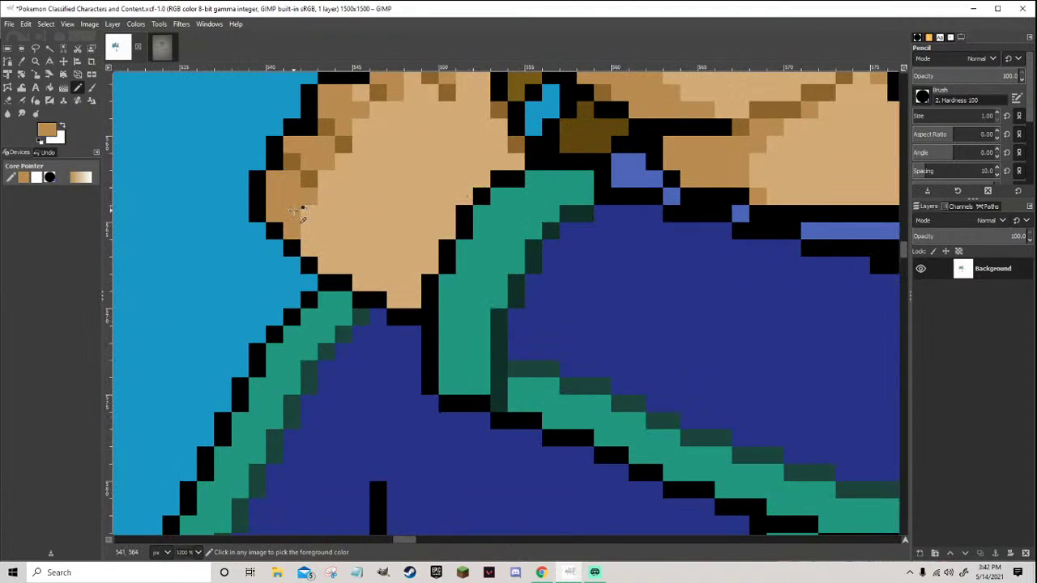
{"action": "left_click_drag", "start_coordinate": [310, 243], "coordinate": [309, 206]}
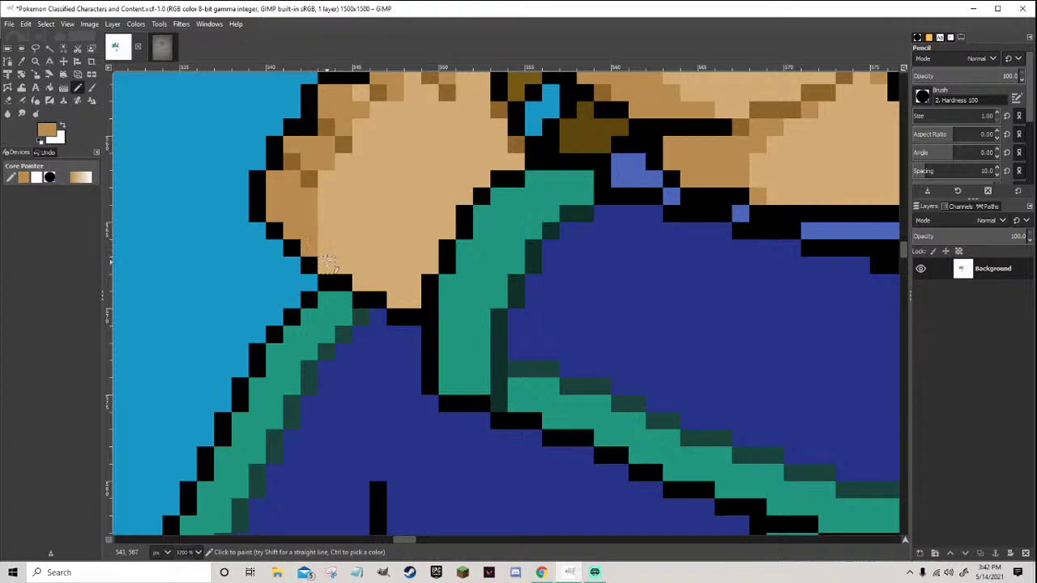
{"action": "left_click", "coordinate": [326, 261]}
{"action": "left_click", "coordinate": [360, 284]}
{"action": "scroll", "coordinate": [400, 304], "scroll_direction": "down", "scroll_amount": 3}
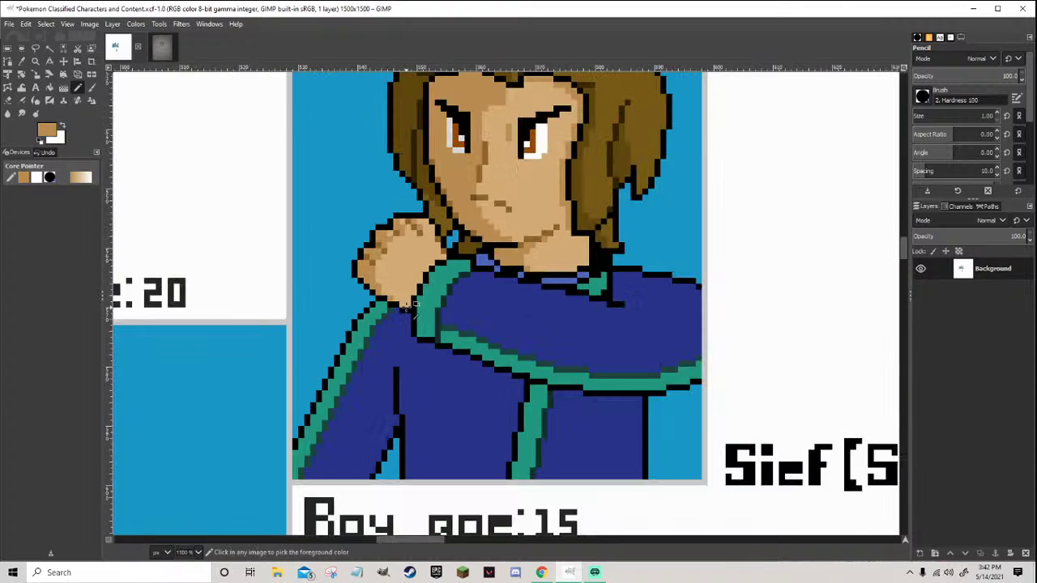
Shade the fist's edge along the teal cuff and down to the wrist in darker skin tone, then save the image
{"action": "scroll", "coordinate": [409, 306], "scroll_direction": "up", "scroll_amount": 3}
{"action": "left_click", "coordinate": [411, 306]}
{"action": "left_click_drag", "start_coordinate": [410, 276], "coordinate": [476, 188]}
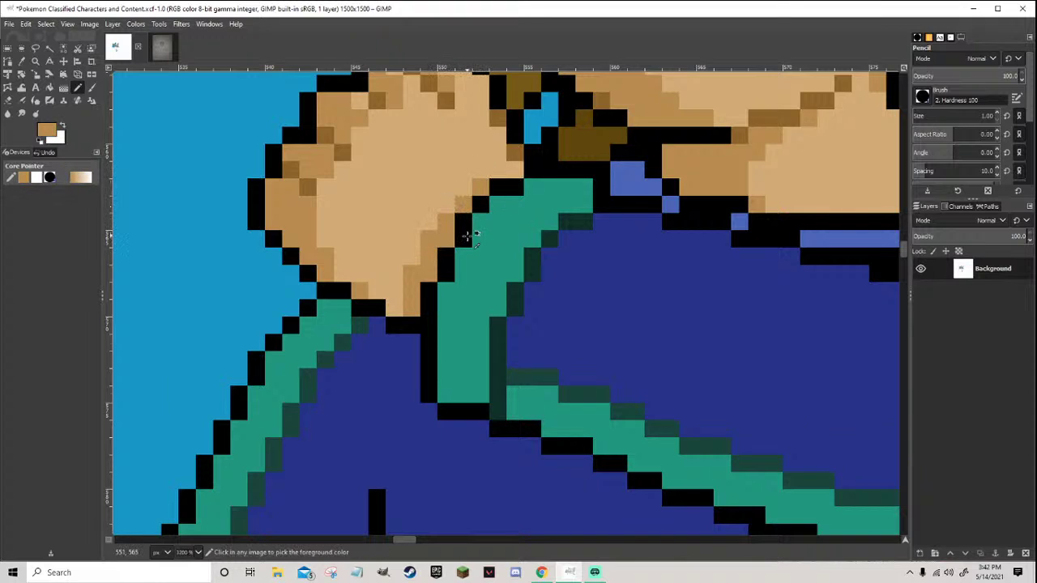
{"action": "key", "text": "1"}
{"action": "key", "text": "grave"}
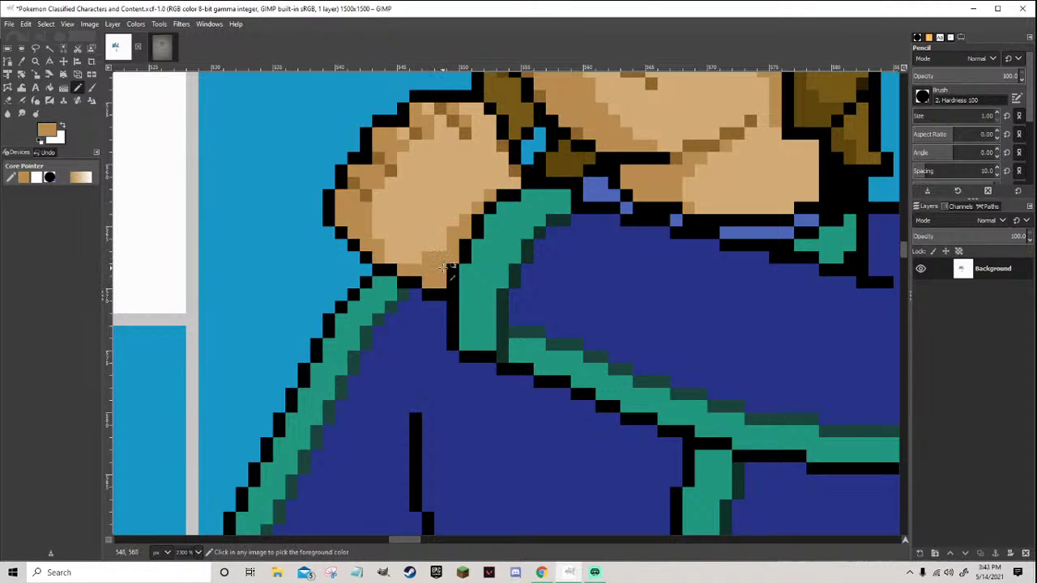
{"action": "key", "text": "1"}
{"action": "key", "text": "minus"}
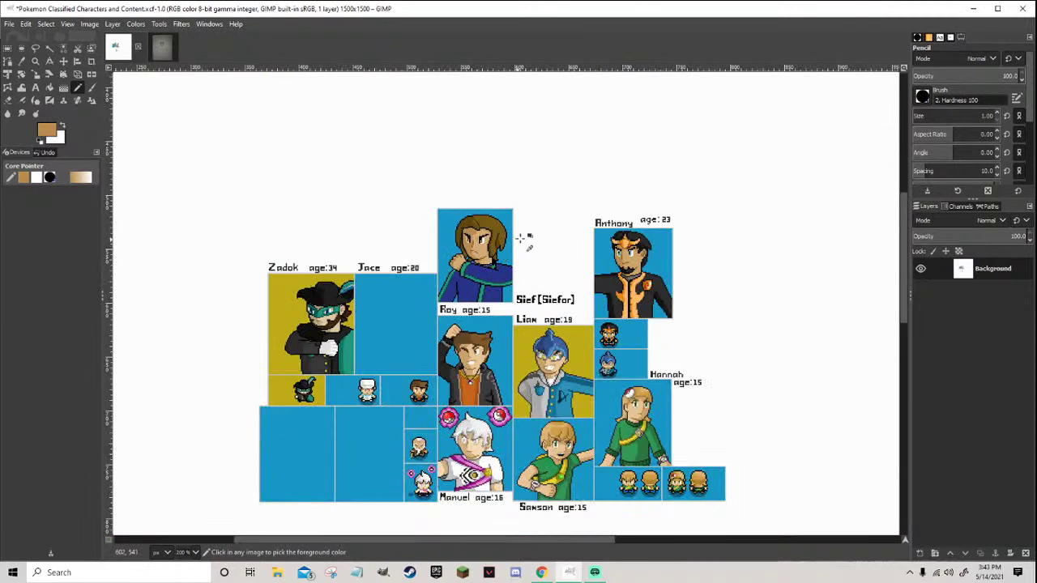
{"action": "key", "text": "1"}
{"action": "key", "text": "ctrl+s"}
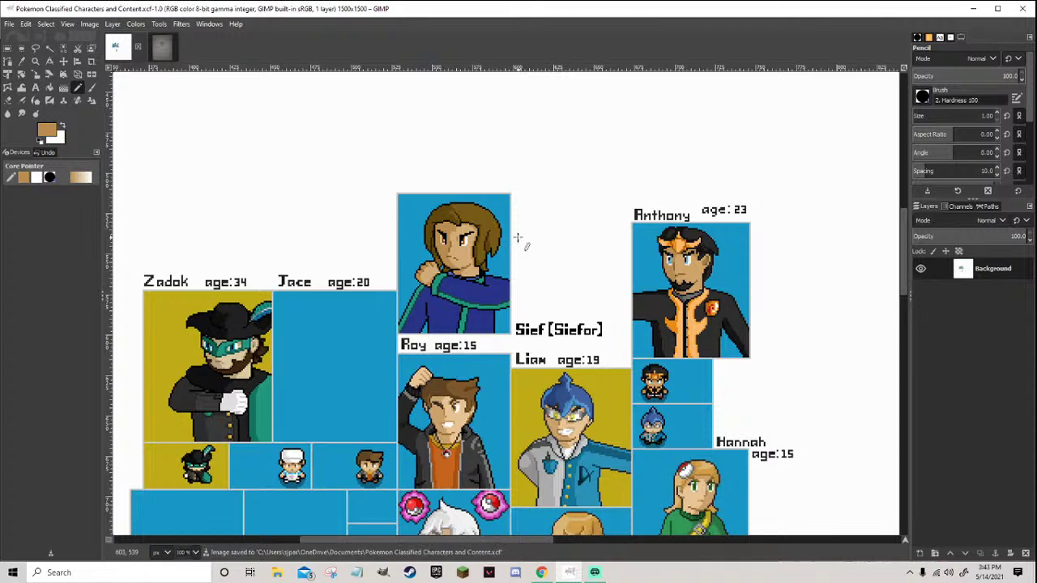
Sample the fist's skin tones, touch up the shading around its lower knuckles, and compare the portraits
{"action": "key", "text": "grave"}
{"action": "left_click", "coordinate": [421, 286]}
{"action": "left_click", "coordinate": [415, 277], "text": "ctrl"}
{"action": "left_click", "coordinate": [430, 271], "text": "ctrl"}
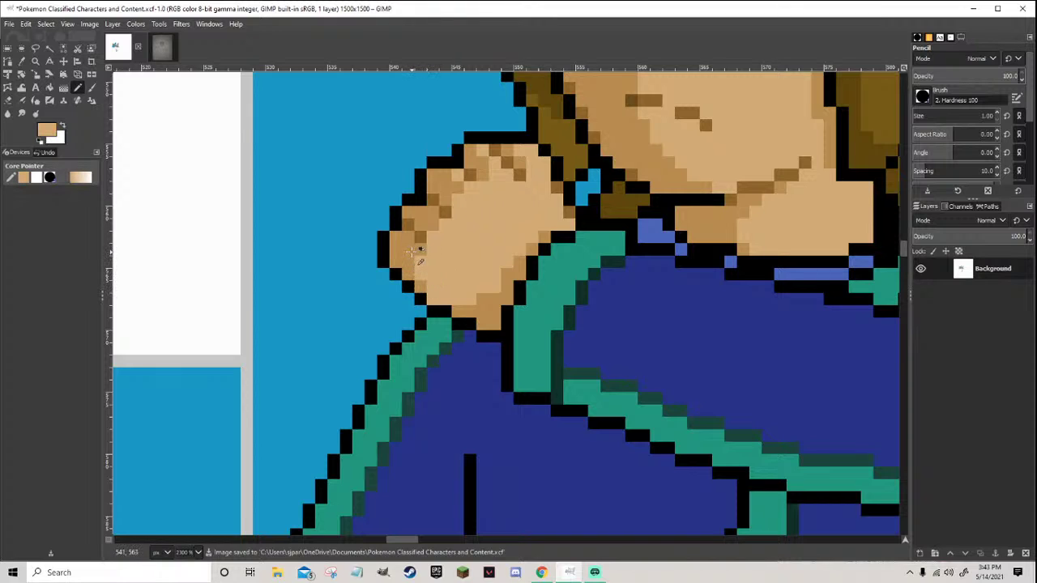
{"action": "scroll", "coordinate": [422, 259], "scroll_direction": "down", "scroll_amount": 8}
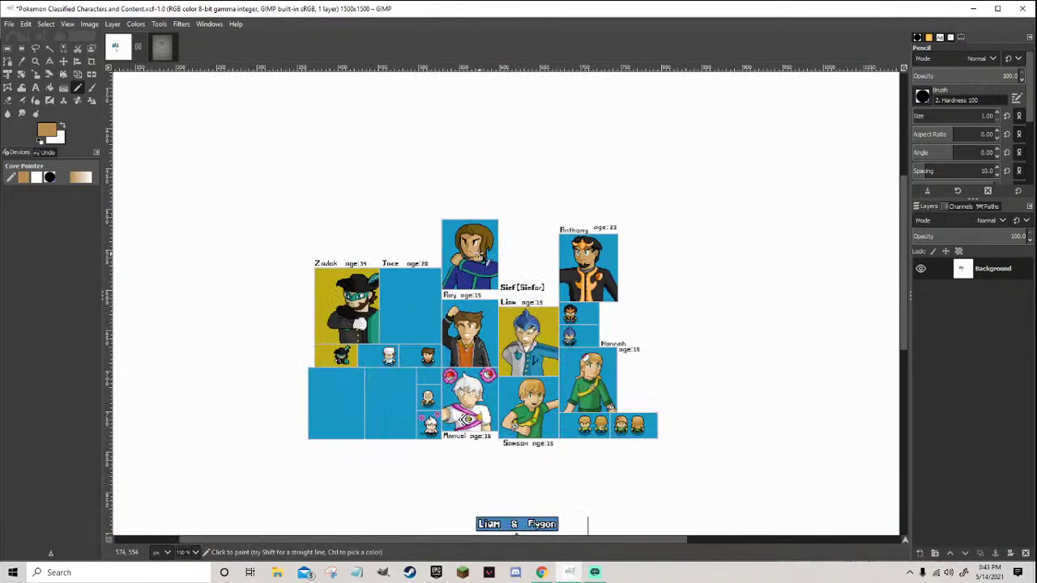
{"action": "key", "text": "grave"}
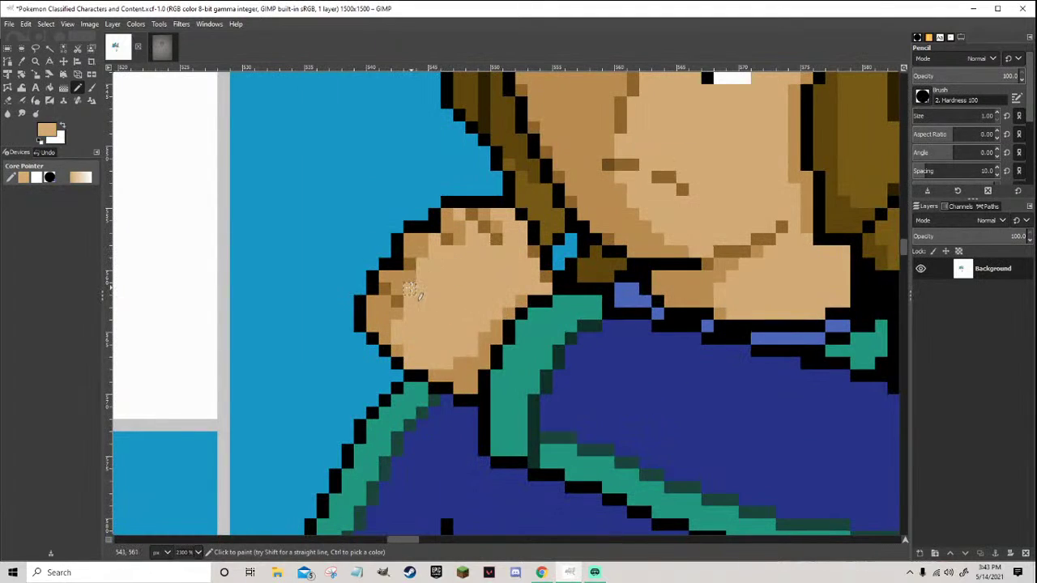
Trim the shadow around the middle and upper knuckles with light skin tone and refine single pixels between them
{"action": "left_click", "coordinate": [410, 289], "text": "ctrl"}
{"action": "left_click", "coordinate": [422, 277]}
{"action": "left_click", "coordinate": [447, 240]}
{"action": "left_click", "coordinate": [459, 253], "text": "ctrl"}
{"action": "left_click", "coordinate": [472, 239], "text": "ctrl"}
{"action": "key", "text": "grave"}
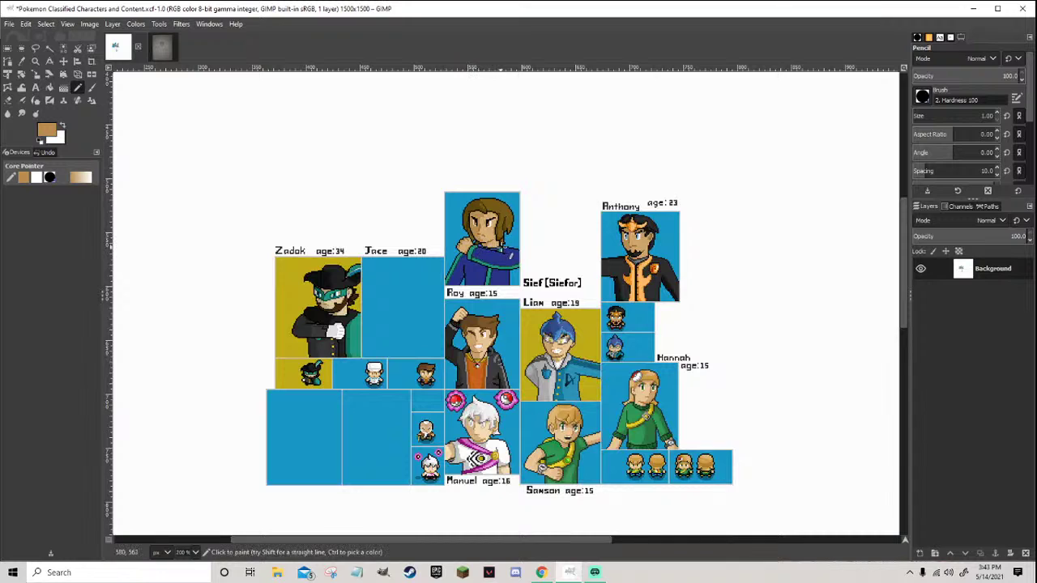
Sample the darker skin tone from the fist and compare its knuckle shading with the other portraits
{"action": "scroll", "coordinate": [502, 251], "scroll_direction": "down", "scroll_amount": 1}
{"action": "scroll", "coordinate": [485, 247], "scroll_direction": "up", "scroll_amount": 4}
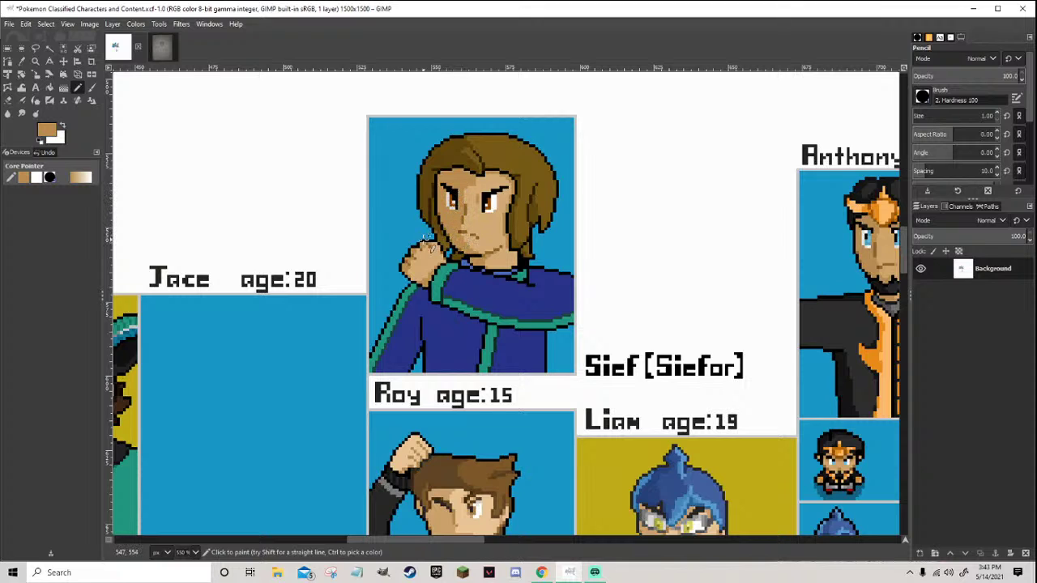
{"action": "scroll", "coordinate": [427, 239], "scroll_direction": "up", "scroll_amount": 3}
{"action": "left_click", "coordinate": [442, 269], "text": "ctrl"}
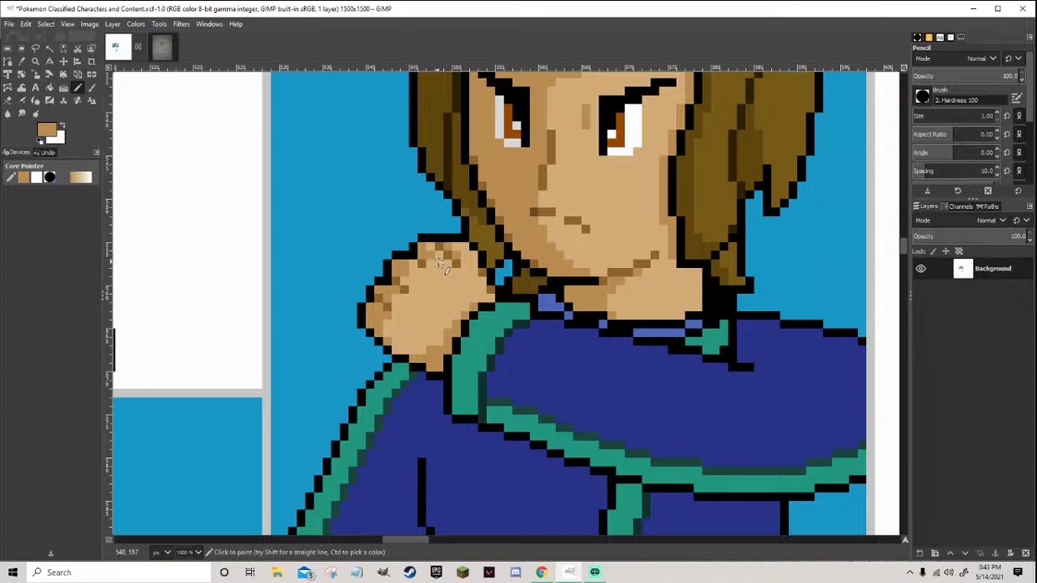
{"action": "scroll", "coordinate": [433, 260], "scroll_direction": "down", "scroll_amount": 4}
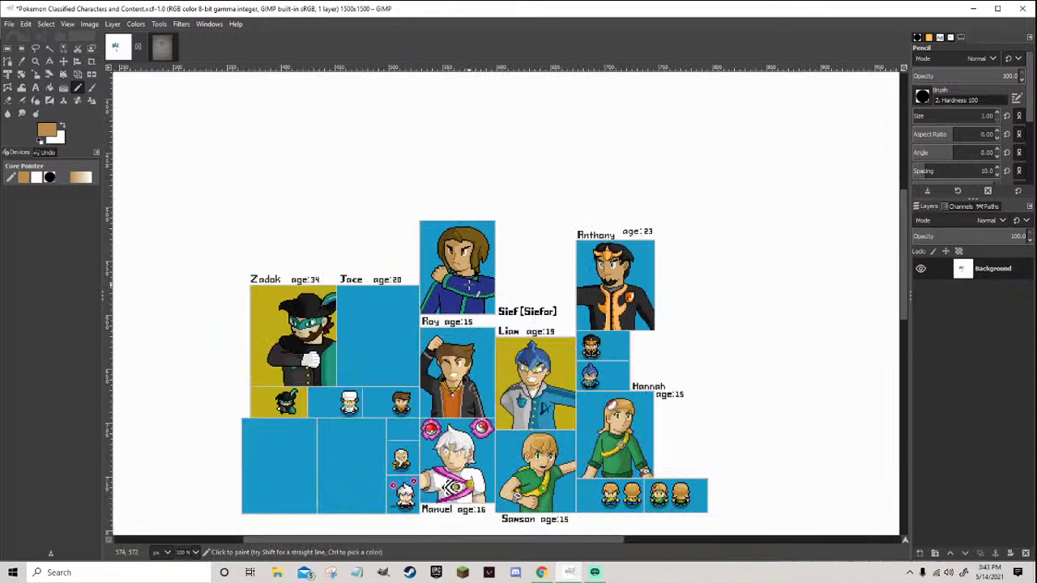
{"action": "scroll", "coordinate": [467, 283], "scroll_direction": "up", "scroll_amount": 5}
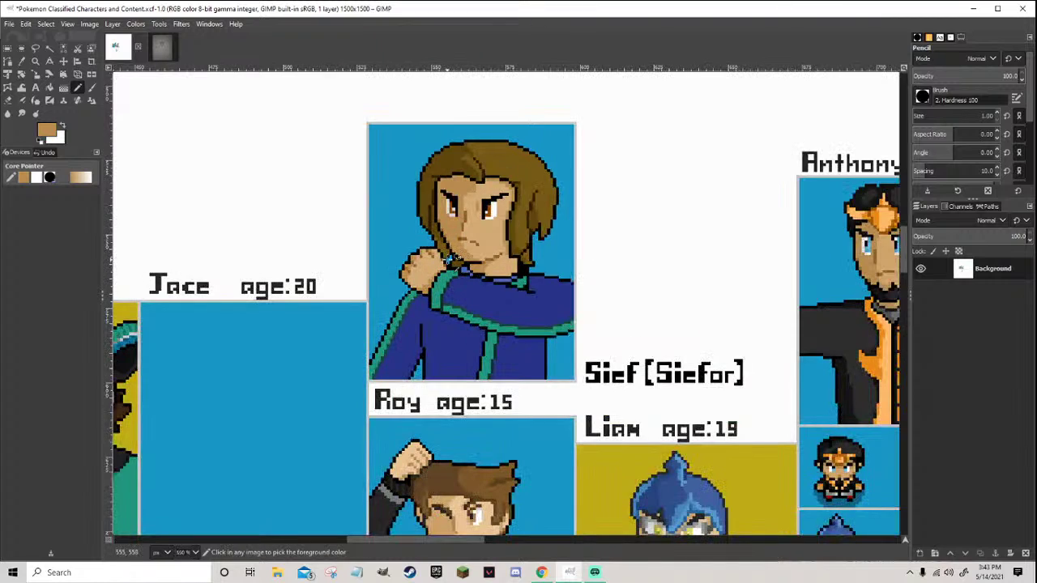
Save the image and switch to the YouTube video in Chrome
{"action": "key", "text": "ctrl+s"}
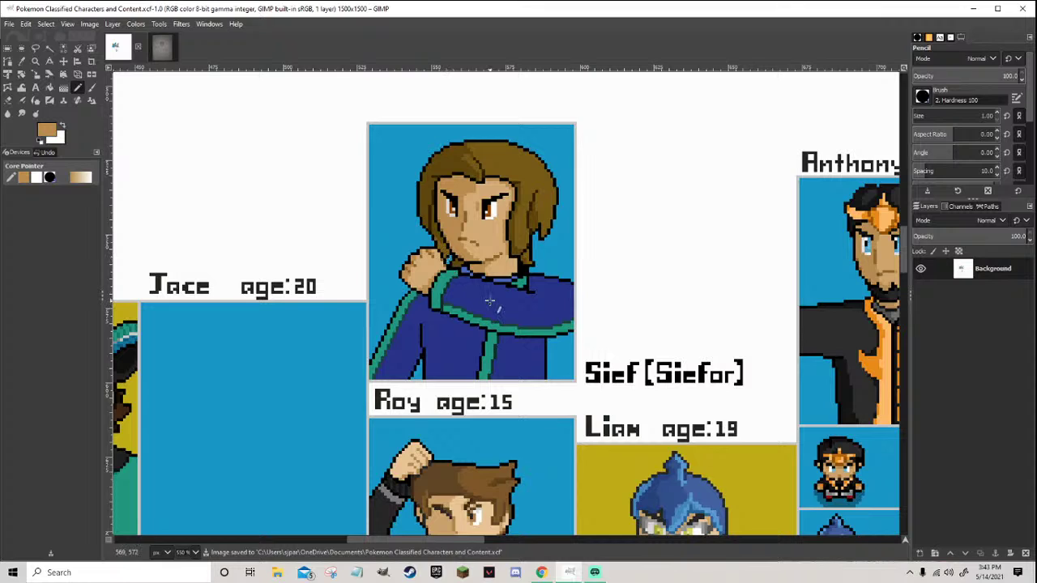
{"action": "left_click", "coordinate": [541, 571]}
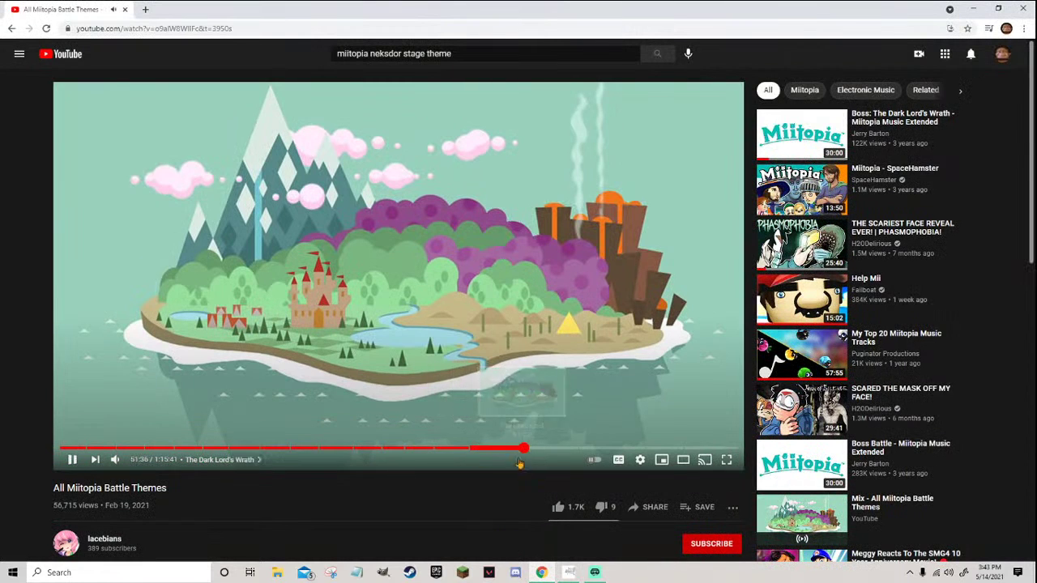
Switch to GIMP, sample the teal from the robe's trim, and make the foreground colour a darker shade of it
{"action": "left_click", "coordinate": [569, 572]}
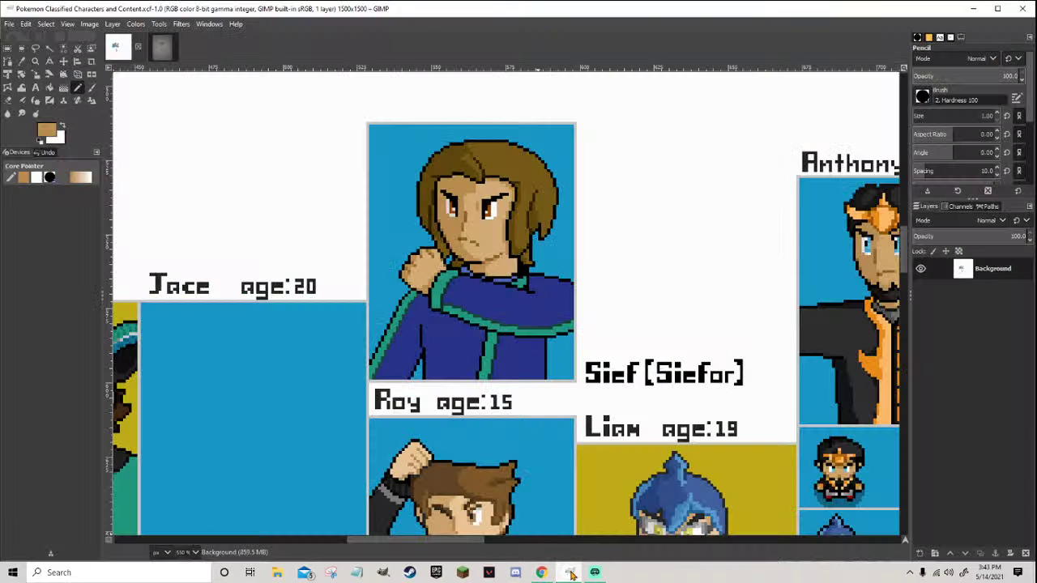
{"action": "scroll", "coordinate": [516, 326], "scroll_direction": "up", "scroll_amount": 3}
{"action": "left_click", "coordinate": [490, 315], "text": "ctrl"}
{"action": "scroll", "coordinate": [339, 330], "scroll_direction": "up", "scroll_amount": 2}
{"action": "scroll", "coordinate": [338, 329], "scroll_direction": "up", "scroll_amount": 1}
{"action": "scroll", "coordinate": [332, 291], "scroll_direction": "down", "scroll_amount": 1}
{"action": "left_click", "coordinate": [49, 130]}
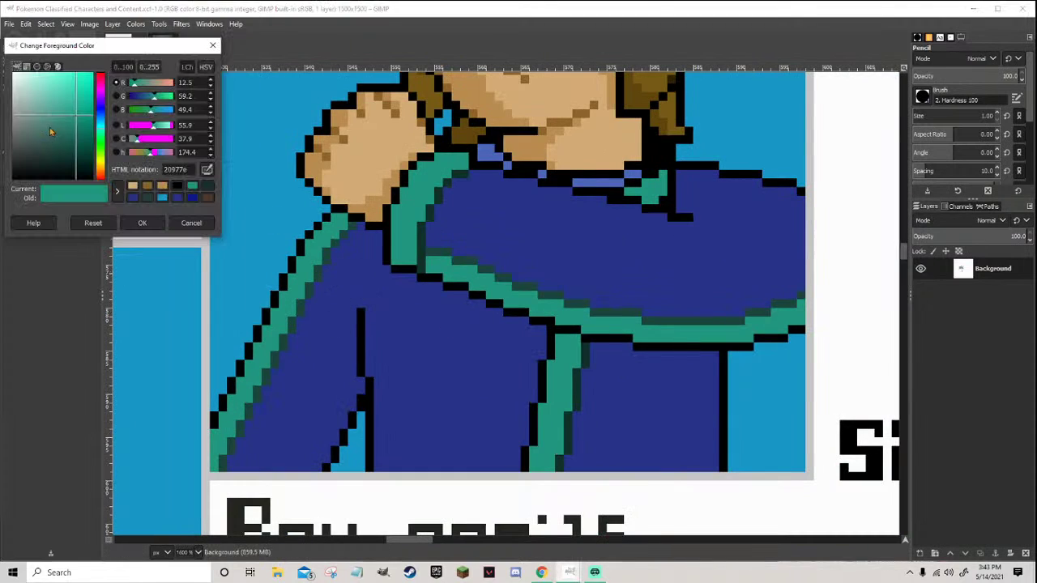
{"action": "left_click_drag", "start_coordinate": [77, 120], "coordinate": [79, 134]}
{"action": "left_click", "coordinate": [142, 223]}
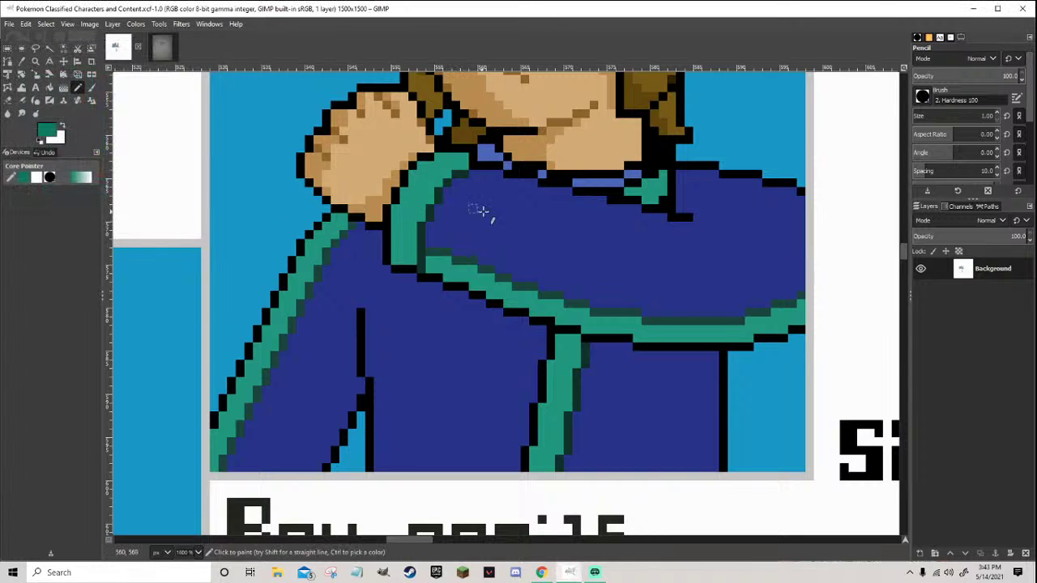
Shade the outer edge of the teal cuff below the raised fist with the darker teal and compare the portraits
{"action": "scroll", "coordinate": [515, 226], "scroll_direction": "up", "scroll_amount": 1}
{"action": "left_click", "coordinate": [427, 159]}
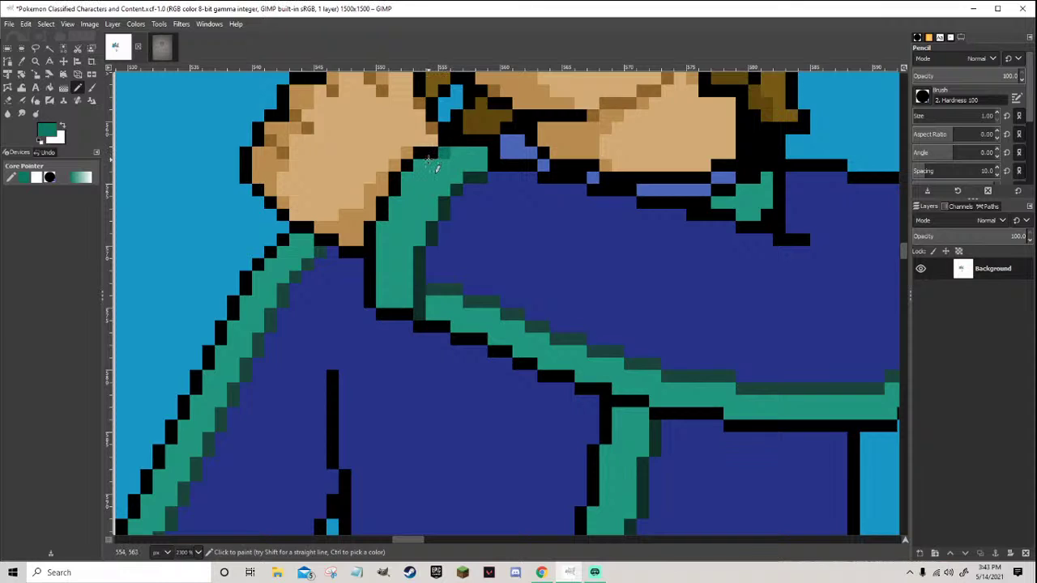
{"action": "mouse_move", "coordinate": [427, 162]}
{"action": "left_mouse_down"}
{"action": "mouse_move", "coordinate": [420, 175]}
{"action": "mouse_move", "coordinate": [385, 232]}
{"action": "mouse_move", "coordinate": [379, 306]}
{"action": "left_mouse_up"}
{"action": "scroll", "coordinate": [379, 306], "scroll_direction": "down", "scroll_amount": 3}
{"action": "scroll", "coordinate": [426, 298], "scroll_direction": "down", "scroll_amount": 2}
{"action": "scroll", "coordinate": [421, 298], "scroll_direction": "up", "scroll_amount": 3}
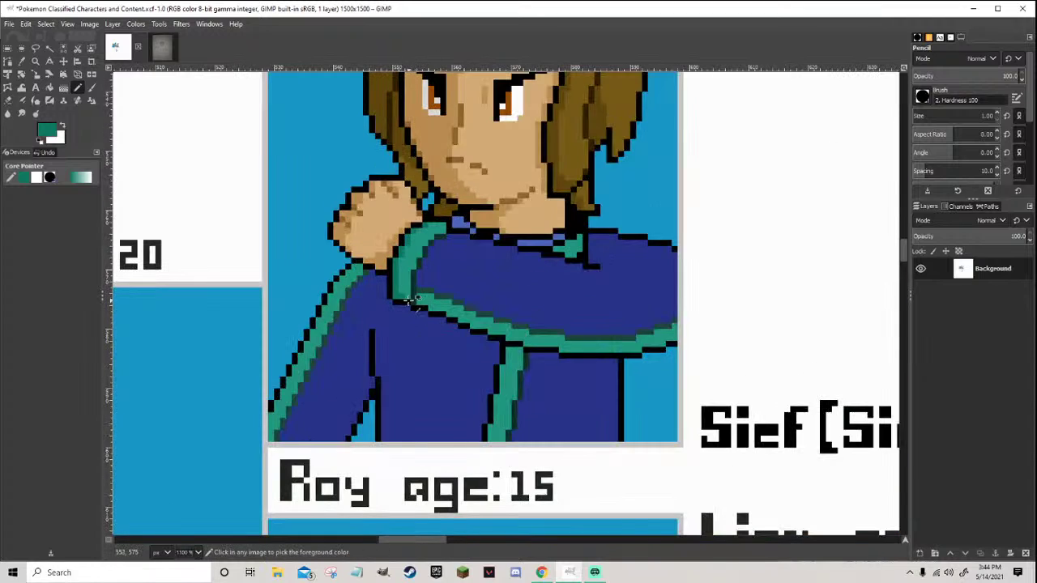
{"action": "scroll", "coordinate": [413, 298], "scroll_direction": "down", "scroll_amount": 2}
{"action": "scroll", "coordinate": [417, 298], "scroll_direction": "up", "scroll_amount": 2}
{"action": "scroll", "coordinate": [508, 310], "scroll_direction": "up", "scroll_amount": 1}
{"action": "scroll", "coordinate": [536, 332], "scroll_direction": "down", "scroll_amount": 1}
{"action": "scroll", "coordinate": [548, 342], "scroll_direction": "up", "scroll_amount": 2}
{"action": "scroll", "coordinate": [629, 348], "scroll_direction": "down", "scroll_amount": 3}
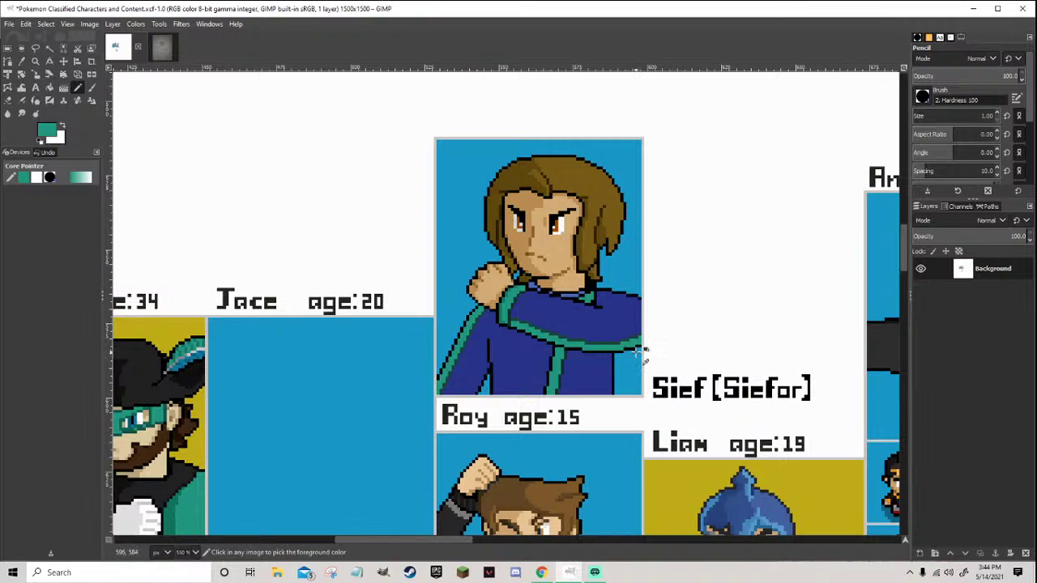
Sample the darker teal from the cuff, mark a shadow boundary on the raised sleeve's lower trim, and fill the section toward the cuff
{"action": "scroll", "coordinate": [640, 354], "scroll_direction": "up", "scroll_amount": 2}
{"action": "scroll", "coordinate": [536, 348], "scroll_direction": "up", "scroll_amount": 1}
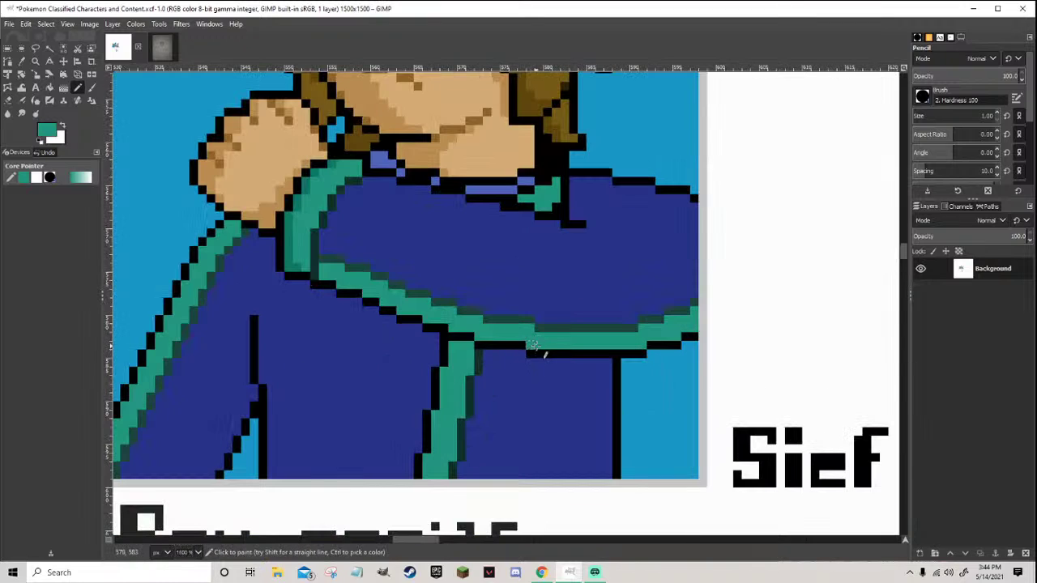
{"action": "key", "text": "ctrl"}
{"action": "left_click", "coordinate": [297, 265], "text": "ctrl"}
{"action": "left_click", "coordinate": [564, 338]}
{"action": "key", "text": "shift+b"}
{"action": "left_click", "coordinate": [359, 280]}
{"action": "key", "text": "minus"}
{"action": "key", "text": "minus"}
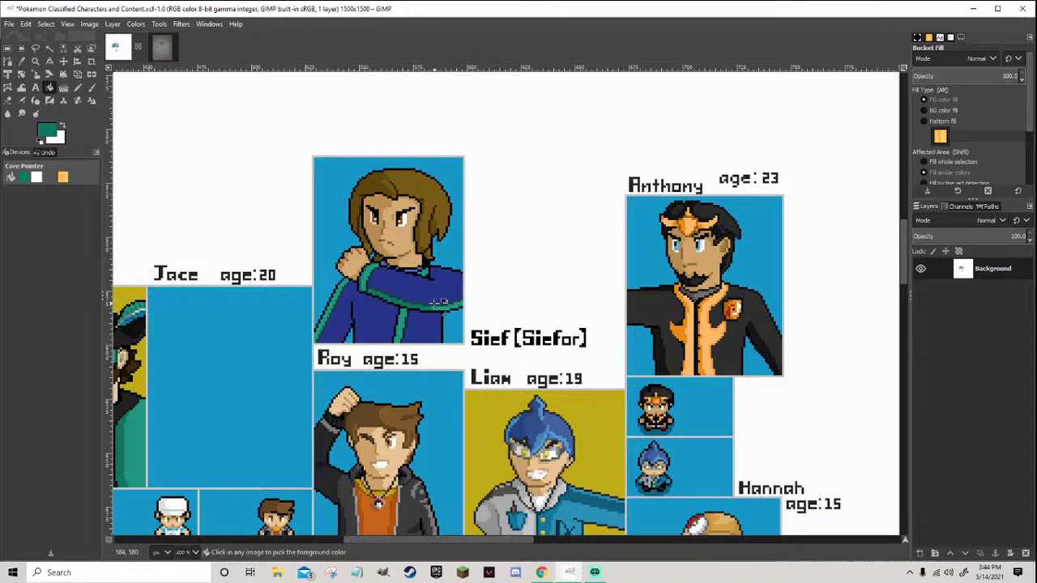
Draw darker teal shading with the Pencil along the outline-side edge of the robe's vertical front trim
{"action": "scroll", "coordinate": [438, 302], "scroll_direction": "up", "scroll_amount": 3}
{"action": "key", "text": "n"}
{"action": "scroll", "coordinate": [296, 254], "scroll_direction": "down", "scroll_amount": 1}
{"action": "scroll", "coordinate": [290, 285], "scroll_direction": "down", "scroll_amount": 1}
{"action": "scroll", "coordinate": [289, 285], "scroll_direction": "left", "scroll_amount": 1}
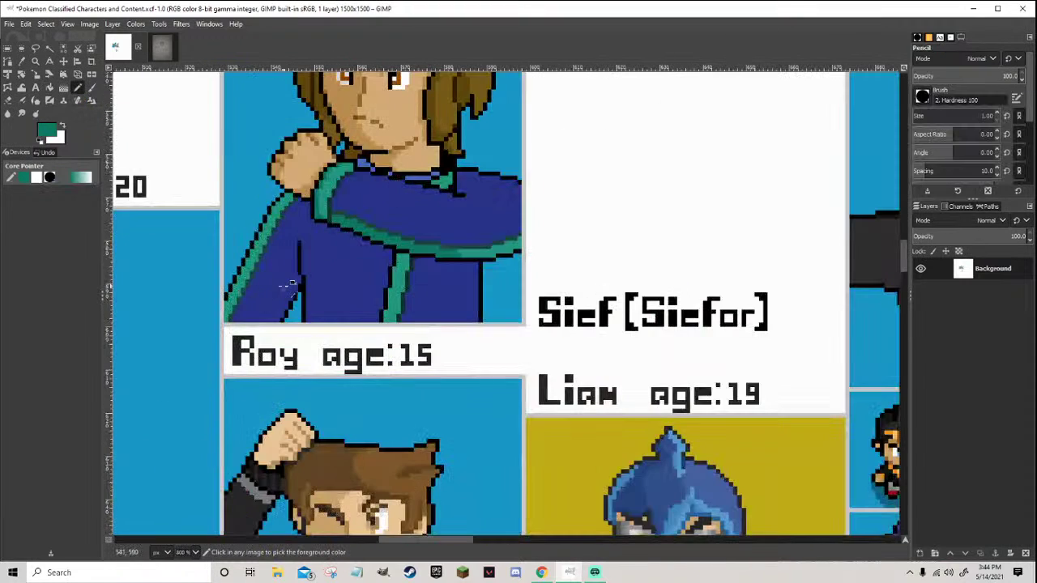
{"action": "scroll", "coordinate": [367, 302], "scroll_direction": "up", "scroll_amount": 2}
{"action": "scroll", "coordinate": [411, 306], "scroll_direction": "up", "scroll_amount": 1}
{"action": "mouse_move", "coordinate": [397, 359]}
{"action": "left_mouse_down"}
{"action": "mouse_move", "coordinate": [403, 324]}
{"action": "mouse_move", "coordinate": [429, 178]}
{"action": "left_mouse_up"}
{"action": "scroll", "coordinate": [429, 178], "scroll_direction": "down", "scroll_amount": 5}
{"action": "scroll", "coordinate": [484, 213], "scroll_direction": "up", "scroll_amount": 4}
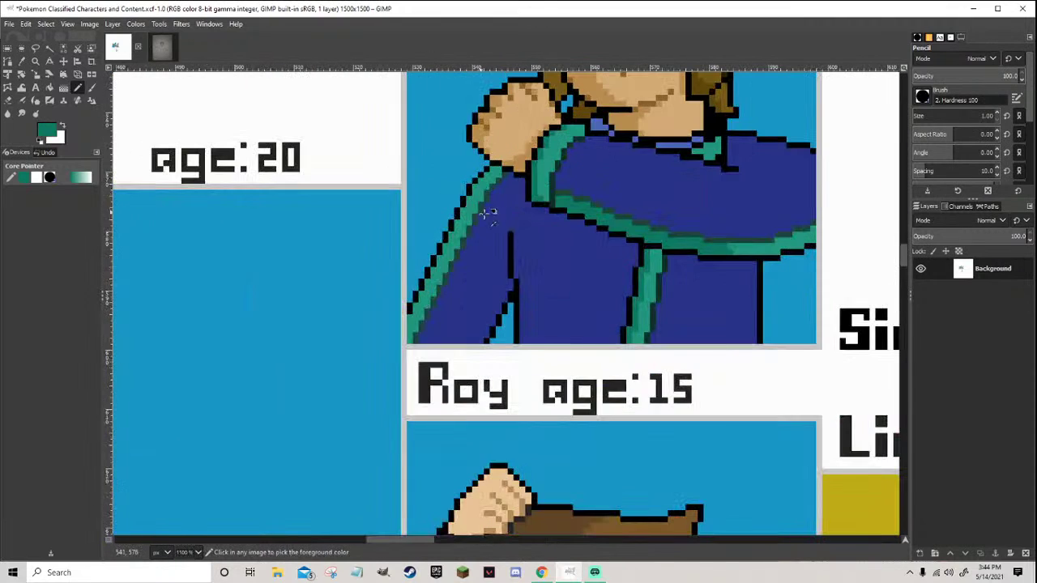
Fill the diagonal trim running down from the fist with the darker teal, check the robe's shading, and save the image
{"action": "scroll", "coordinate": [483, 213], "scroll_direction": "up", "scroll_amount": 1}
{"action": "key", "text": "shift+b"}
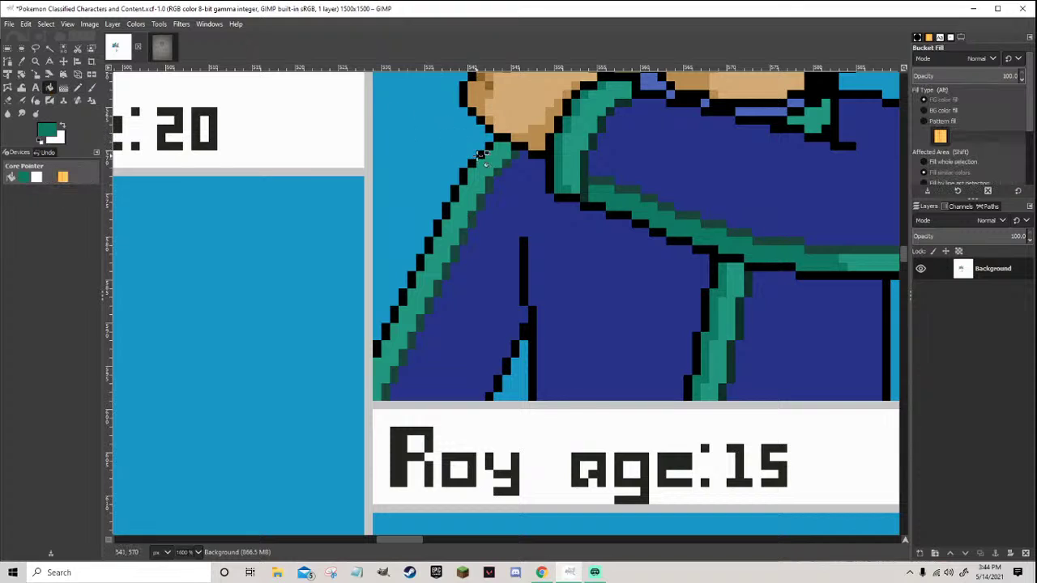
{"action": "left_click", "coordinate": [495, 158]}
{"action": "key", "text": "n"}
{"action": "scroll", "coordinate": [478, 227], "scroll_direction": "down", "scroll_amount": 8}
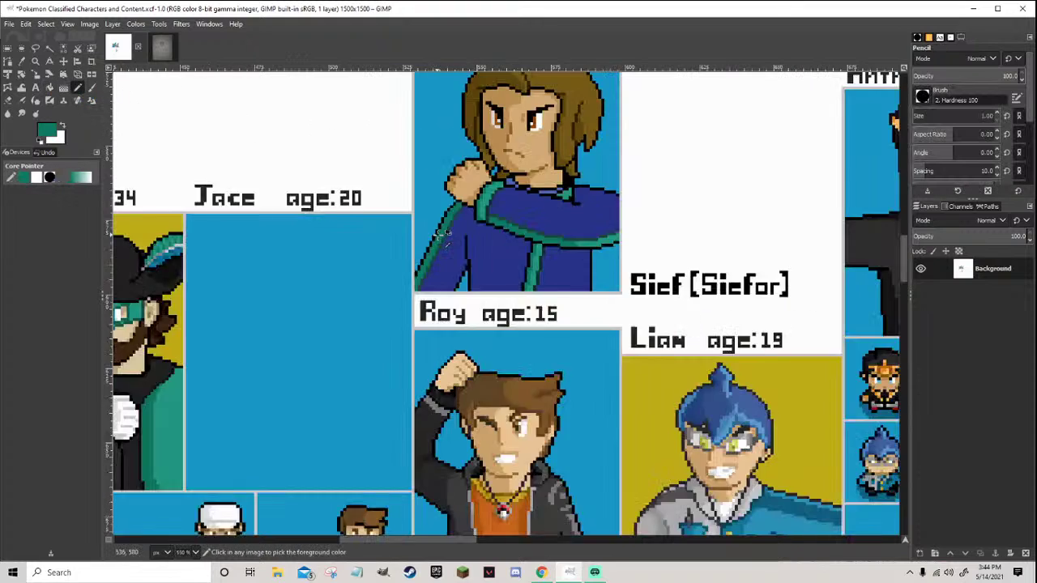
{"action": "scroll", "coordinate": [501, 219], "scroll_direction": "up", "scroll_amount": 9}
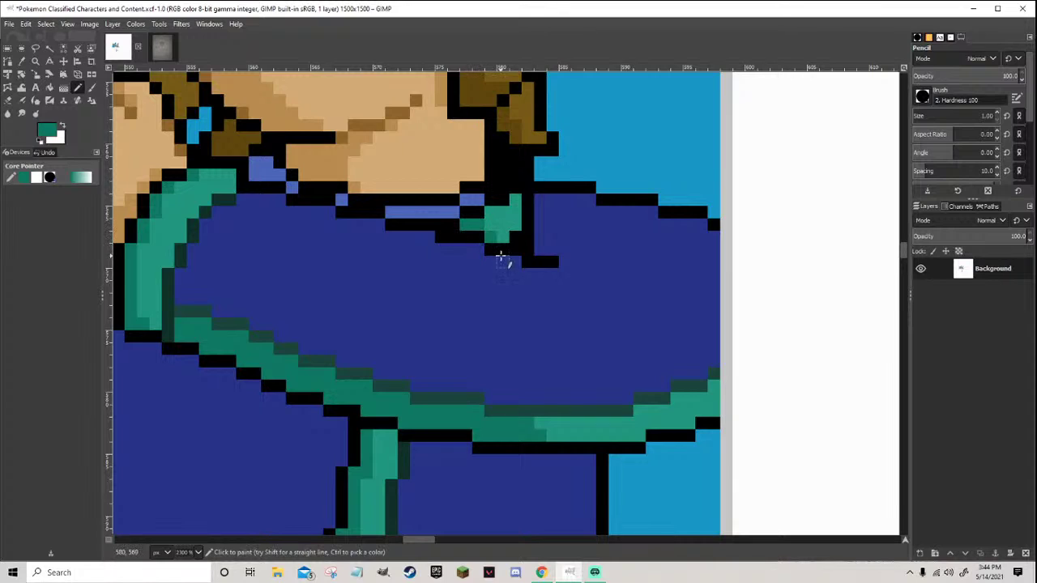
{"action": "scroll", "coordinate": [496, 243], "scroll_direction": "down", "scroll_amount": 5}
{"action": "key", "text": "ctrl+s"}
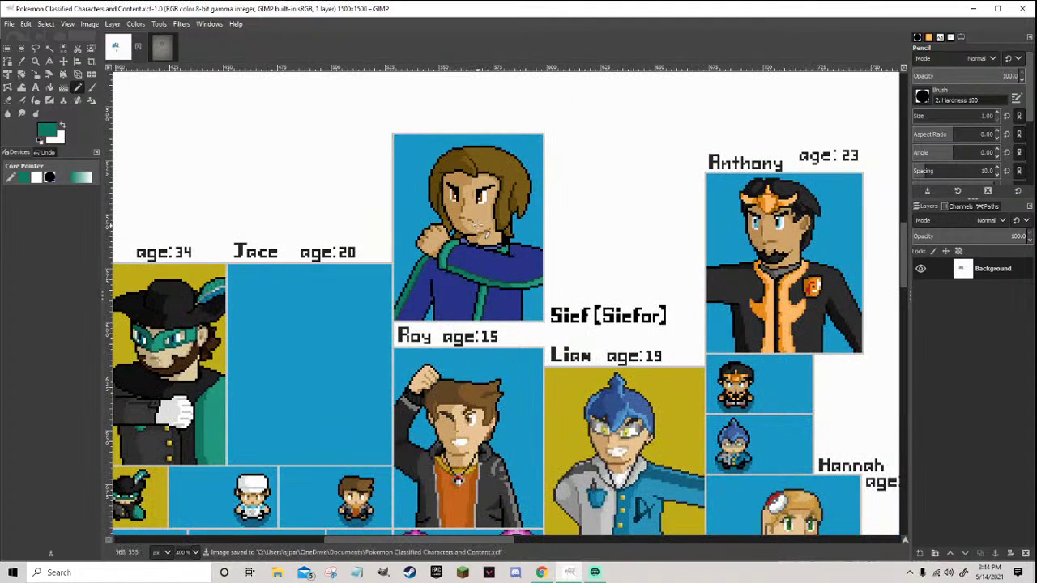